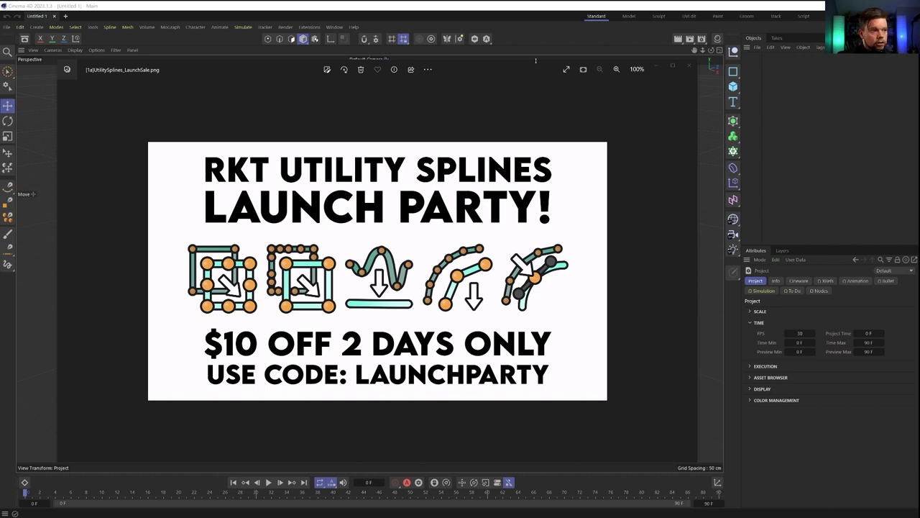
Put away the launch sale image and bring the Utility_Splines_RocketLasso_v1.0_ZIP folder window into view.
left_click_drag(525, 61, 527, 100)
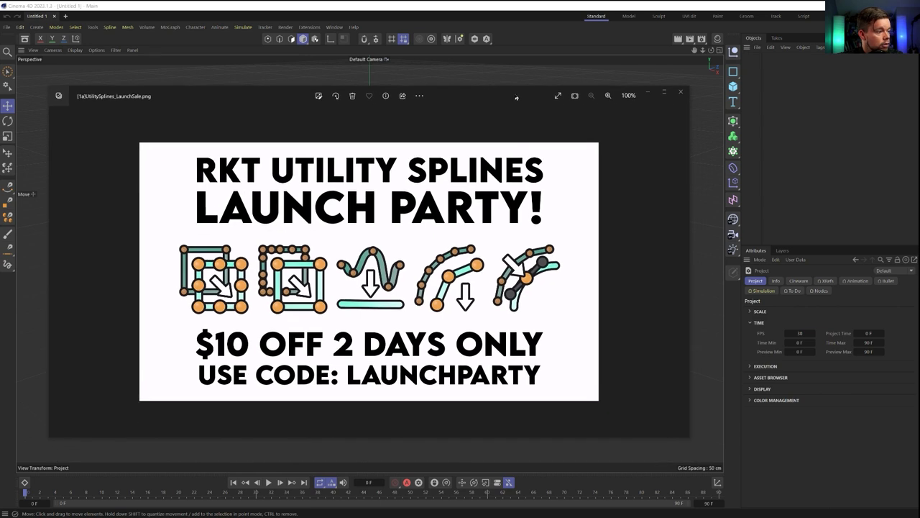
left_click(531, 35)
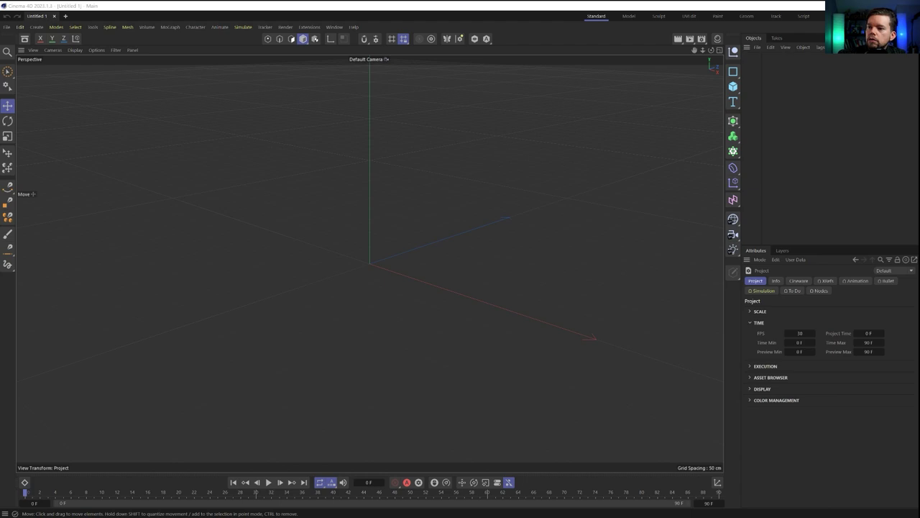
left_click_drag(919, 87, 484, 102)
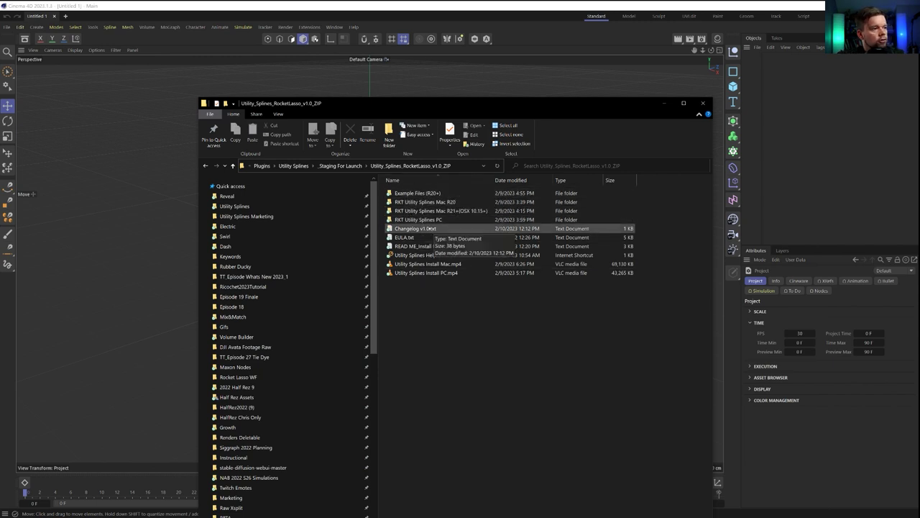
mouse_move(441, 219)
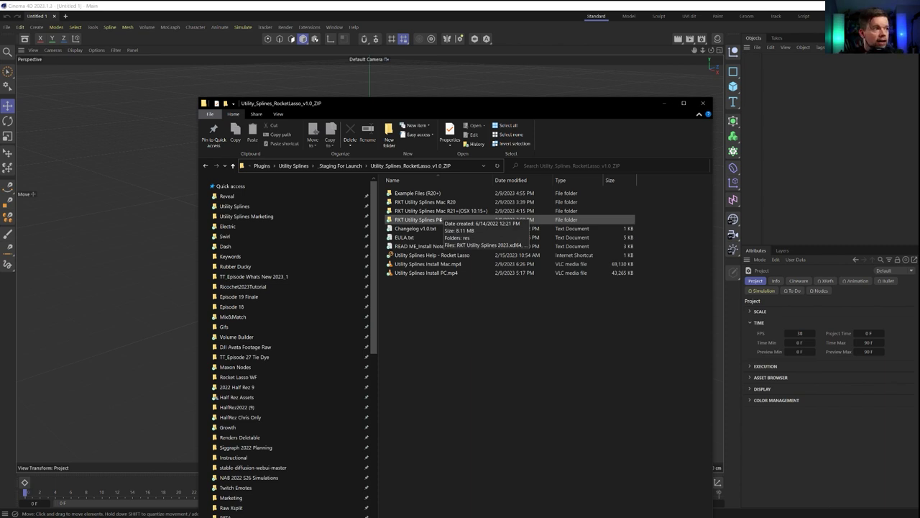
Switch to Cinema 4D and look through the utilities offered by the RKT Utility Splines PC extension.
left_click(346, 16)
left_click(310, 28)
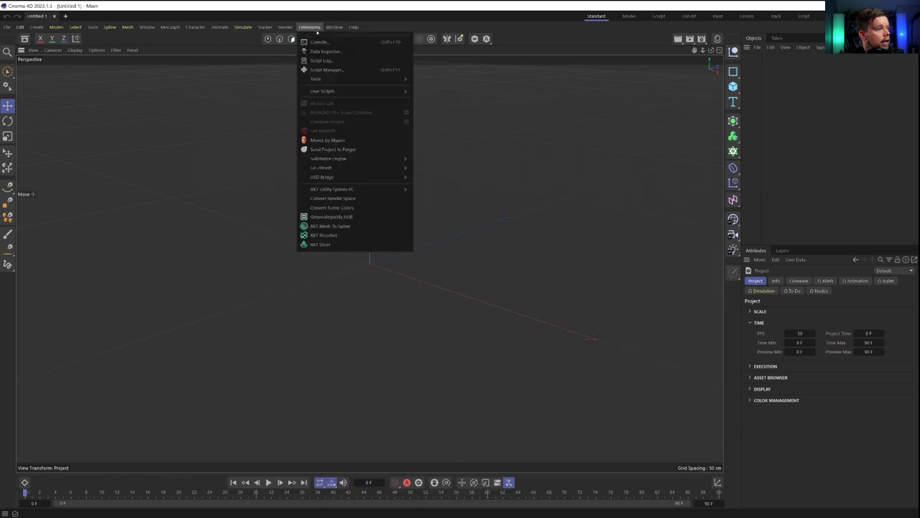
mouse_move(315, 189)
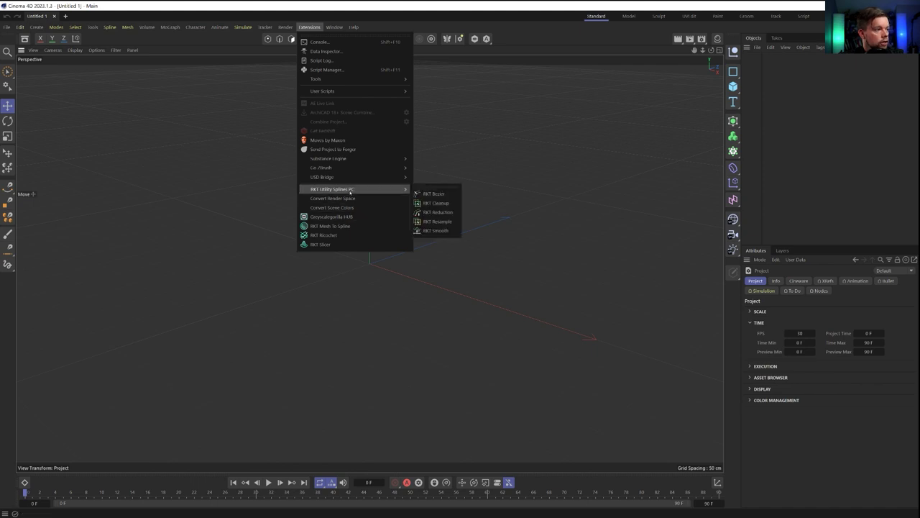
left_click(527, 52)
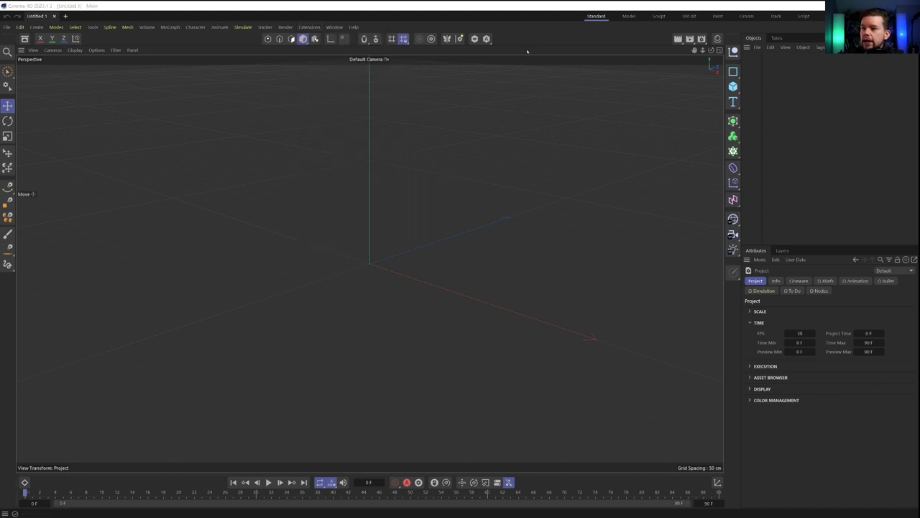
Switch to the file explorer and rename the RKT Utility Splines PC folder to RKT Utility Splines.
key("alt+Tab")
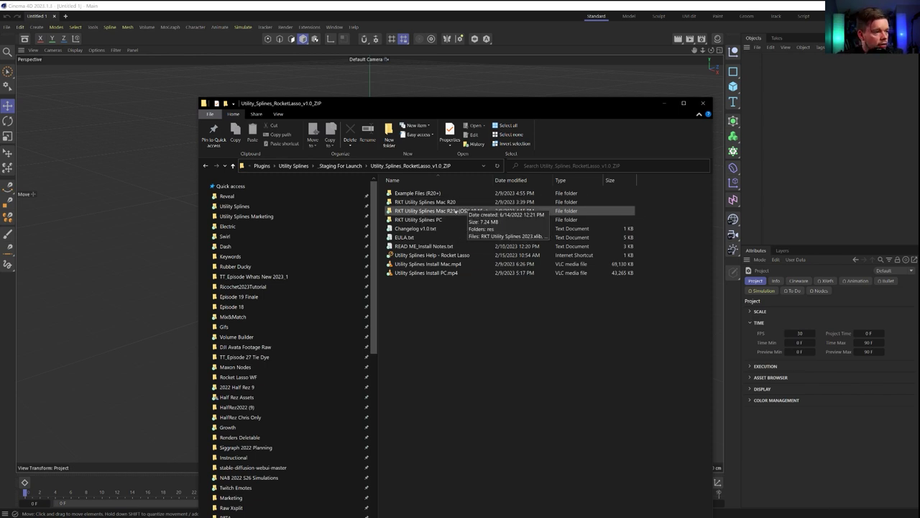
left_click(437, 219)
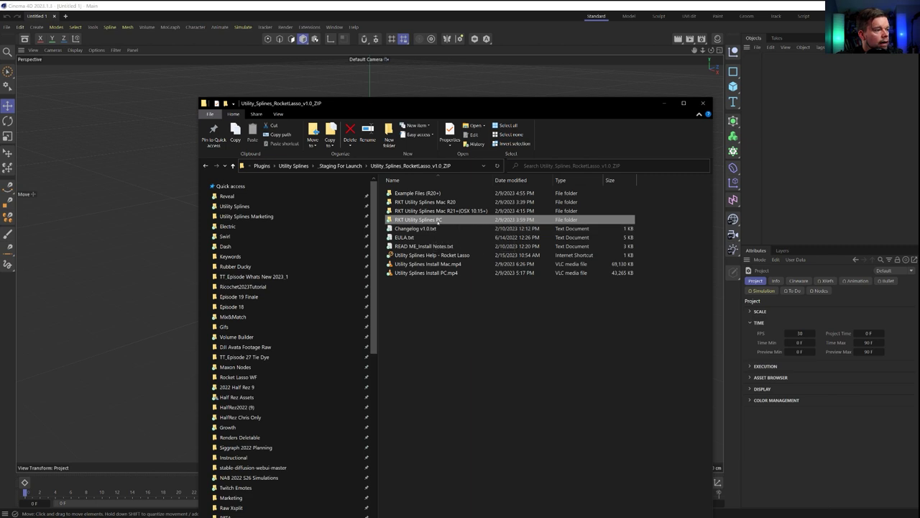
key("F2")
left_click_drag(435, 220, 458, 220)
key("BackSpace")
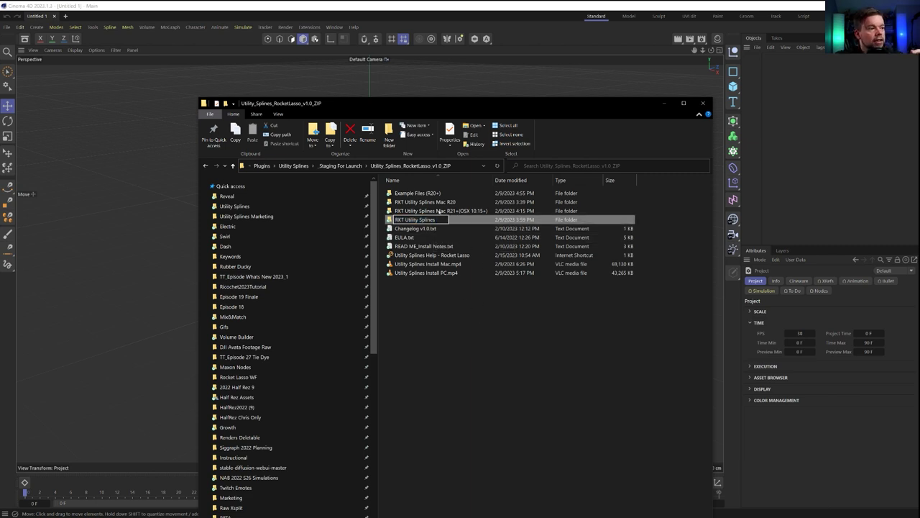
key("Return")
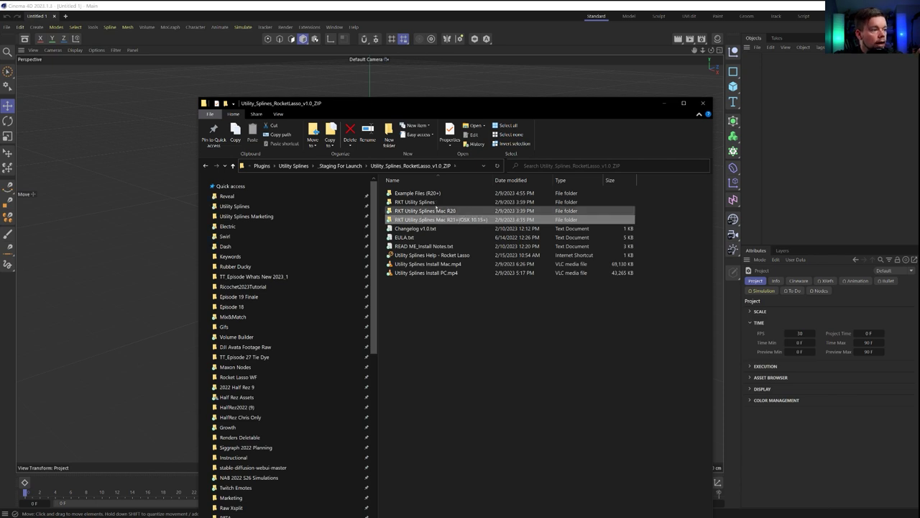
Rename the RKT Utility Splines folder back to RKT Utility Splines PC.
left_click(434, 204)
key("End")
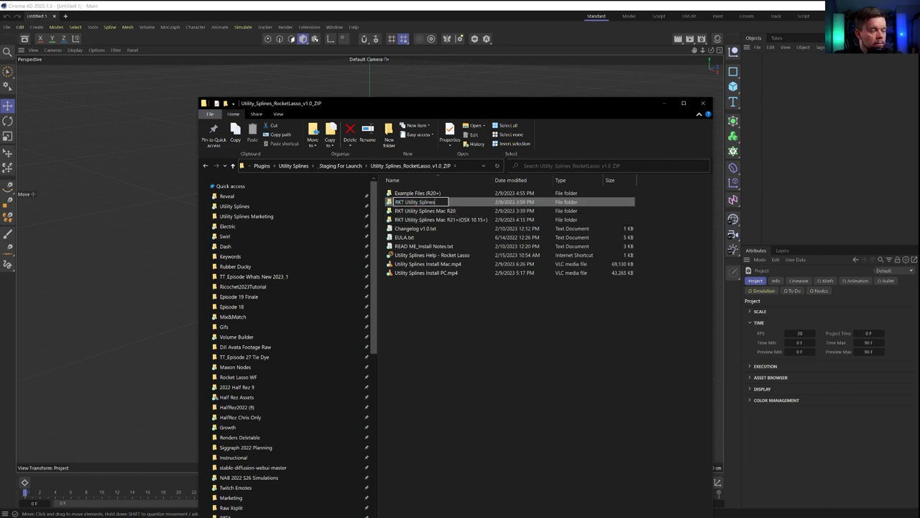
type("PC")
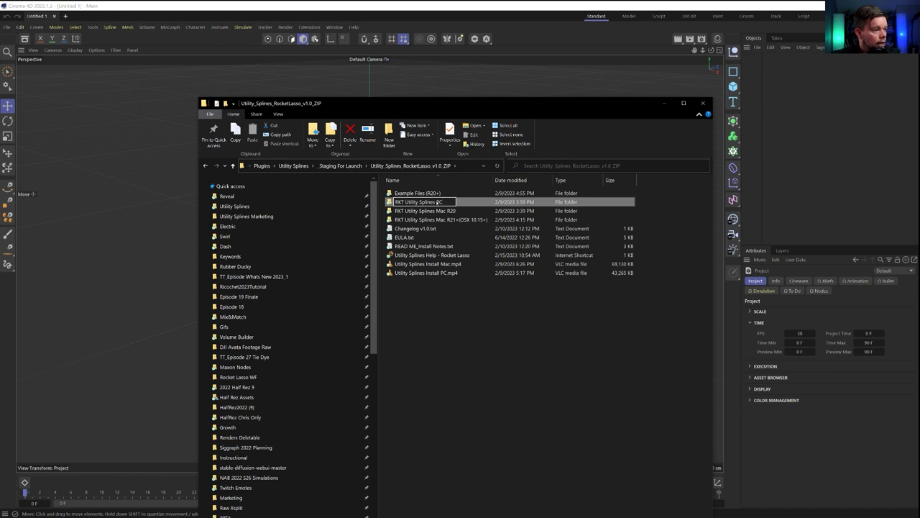
key("Return")
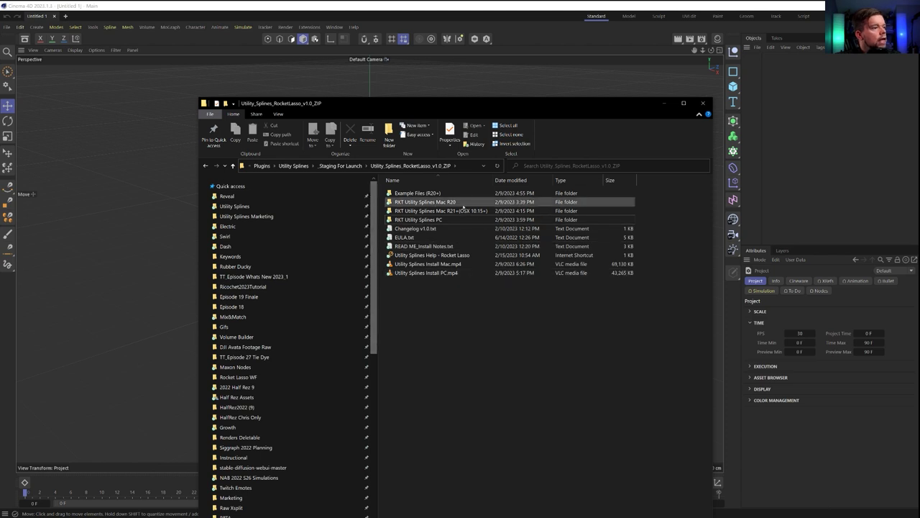
Load [0a]CameraTrack_MessyMaze_DemoFiles.c4d from the Example Files (R20+) folder into Cinema 4D.
double_click(433, 197)
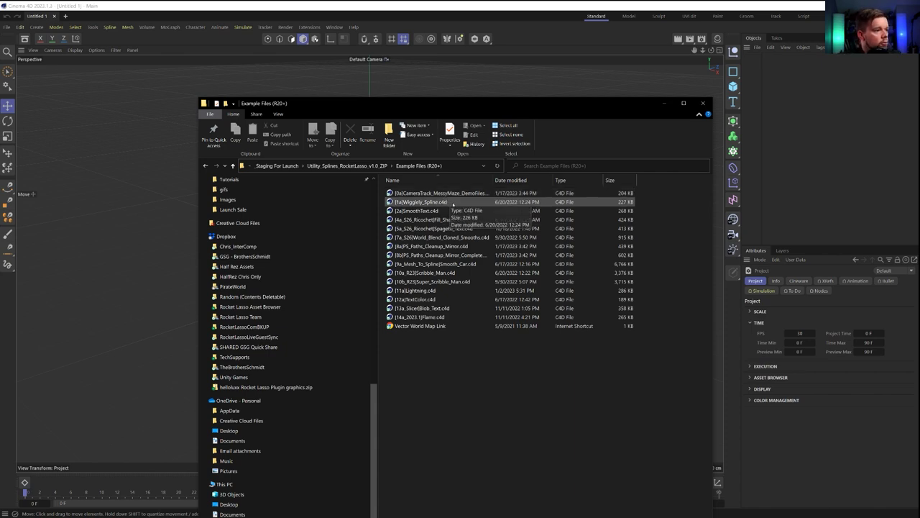
left_click_drag(429, 104, 919, 102)
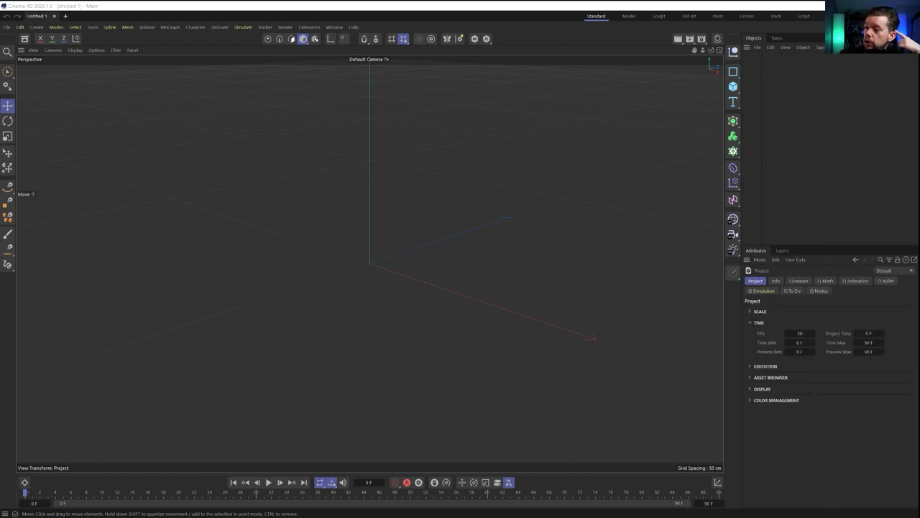
left_click_drag(919, 124, 161, 188)
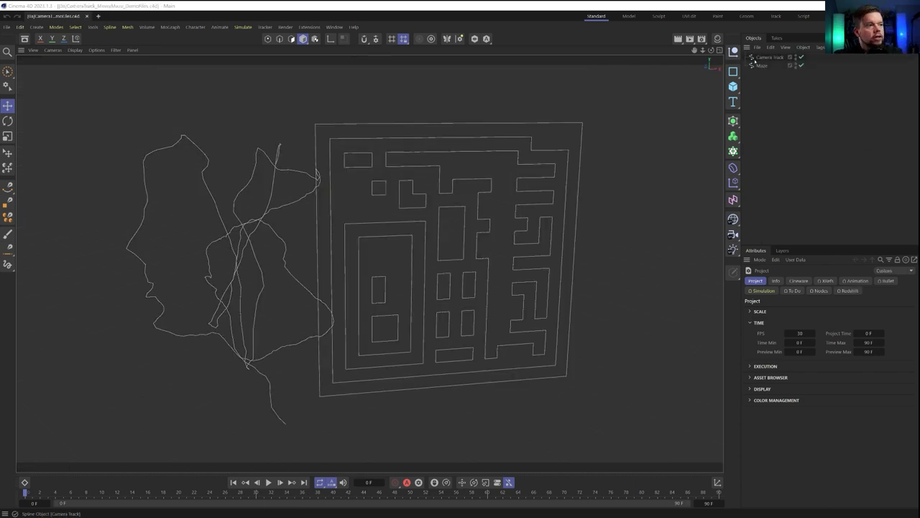
Disable the Maze spline and inspect the jagged Camera Track spline from several angles.
left_click(754, 58)
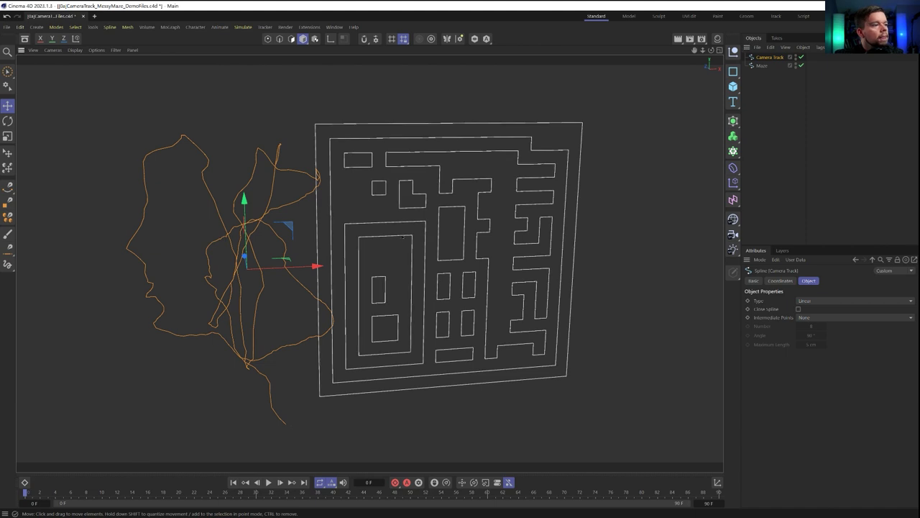
left_click(801, 65)
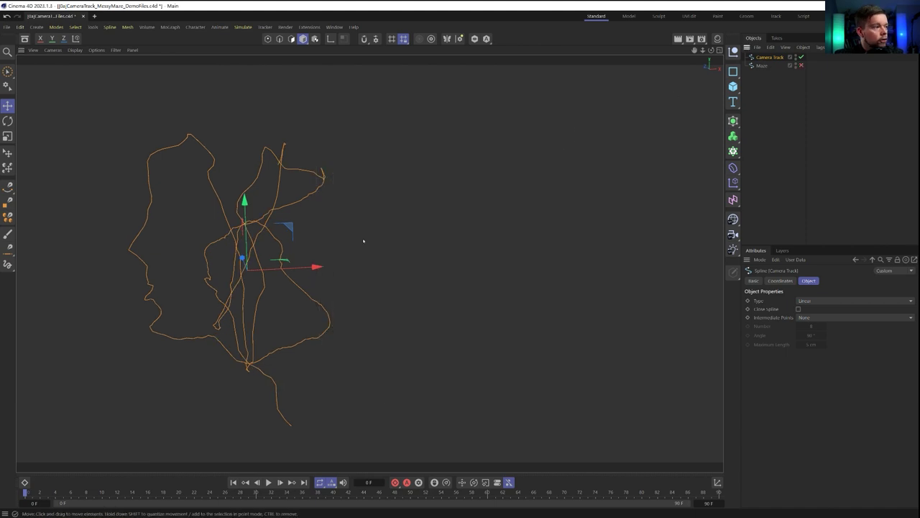
middle_click_drag(390, 263, 507, 254, "alt")
mouse_move(390, 264)
left_mouse_down("alt")
mouse_move(363, 264)
mouse_move(381, 268)
left_mouse_up("alt")
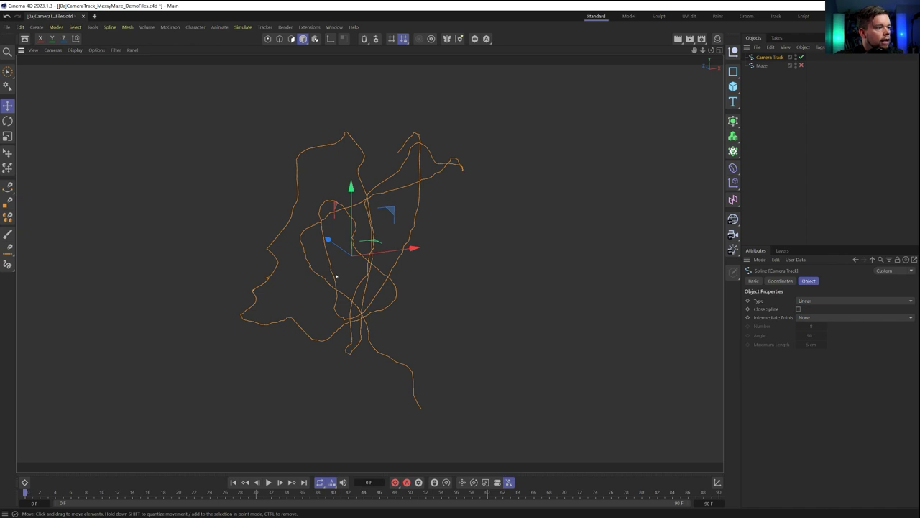
left_click_drag(353, 260, 637, 216, "alt")
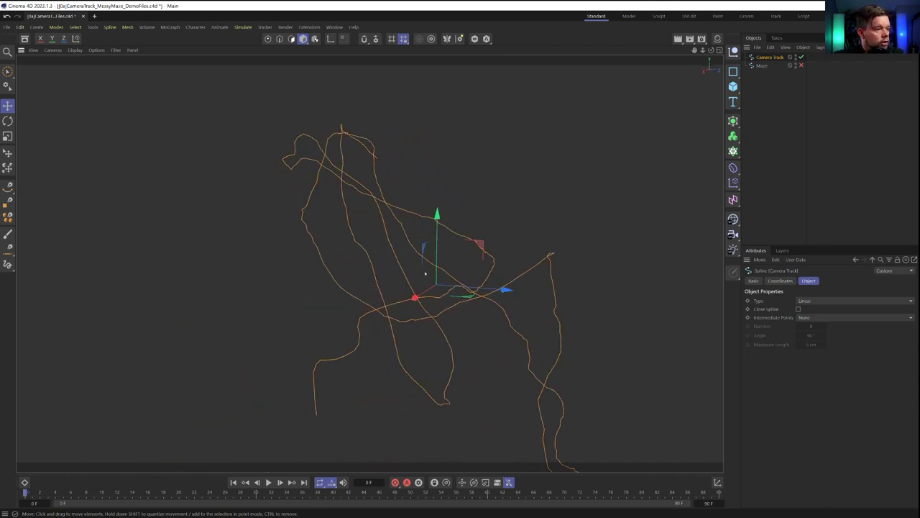
left_click_drag(425, 274, 389, 258, "alt")
Add an RKT Smooth object with Camera Track as its child and set its Iterations to 0.
left_click(309, 27)
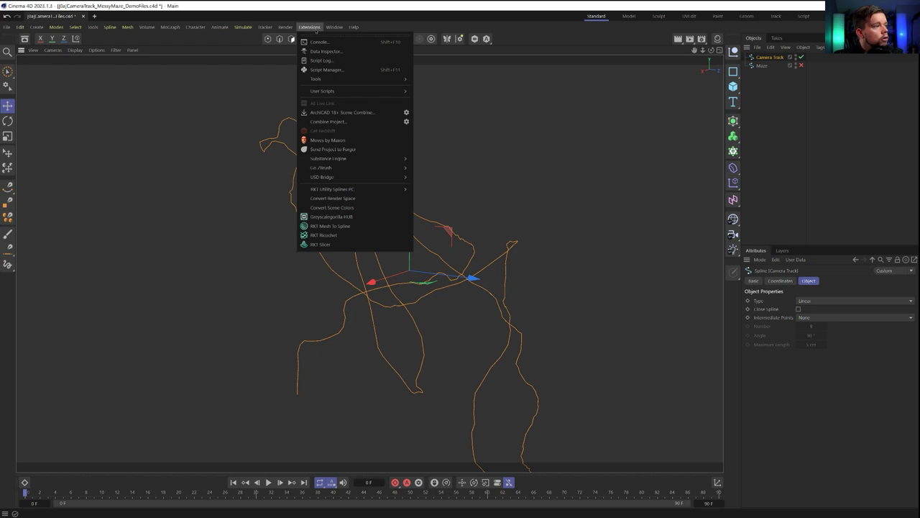
mouse_move(352, 189)
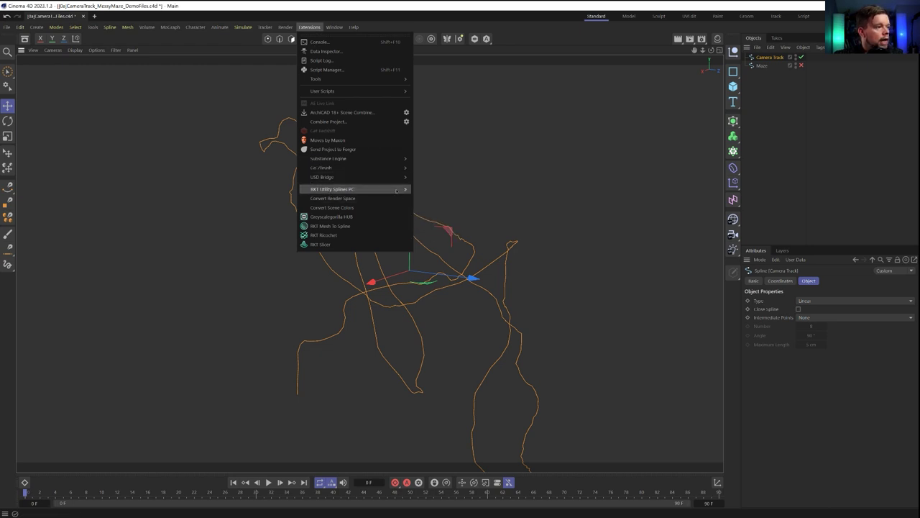
mouse_move(396, 190)
left_click(435, 231)
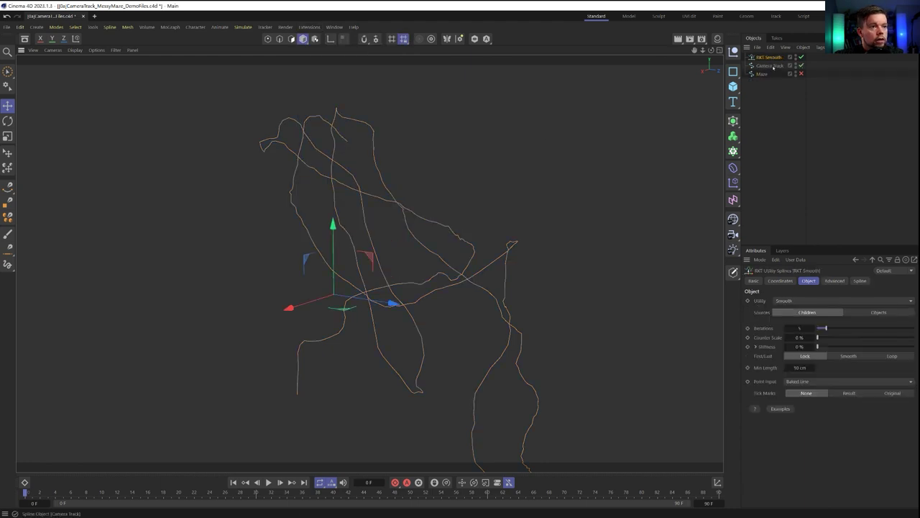
left_click_drag(768, 66, 772, 59)
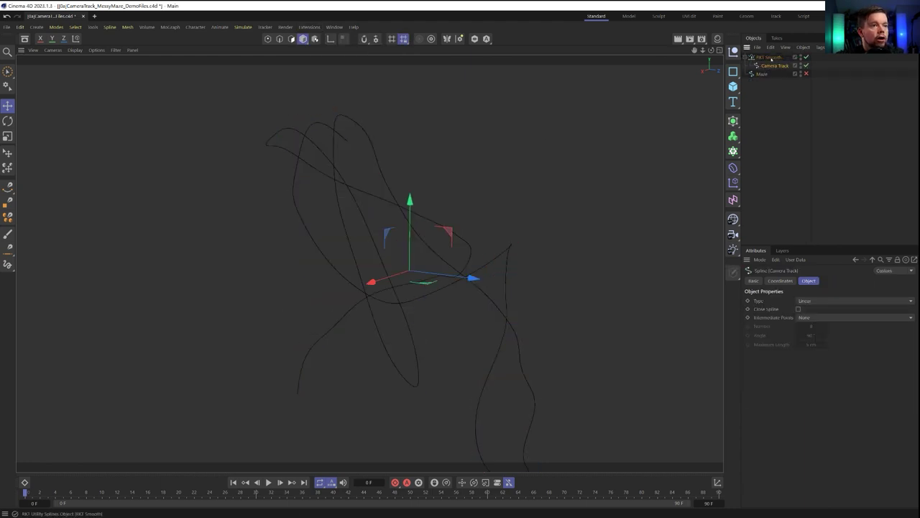
left_click_drag(826, 328, 805, 329)
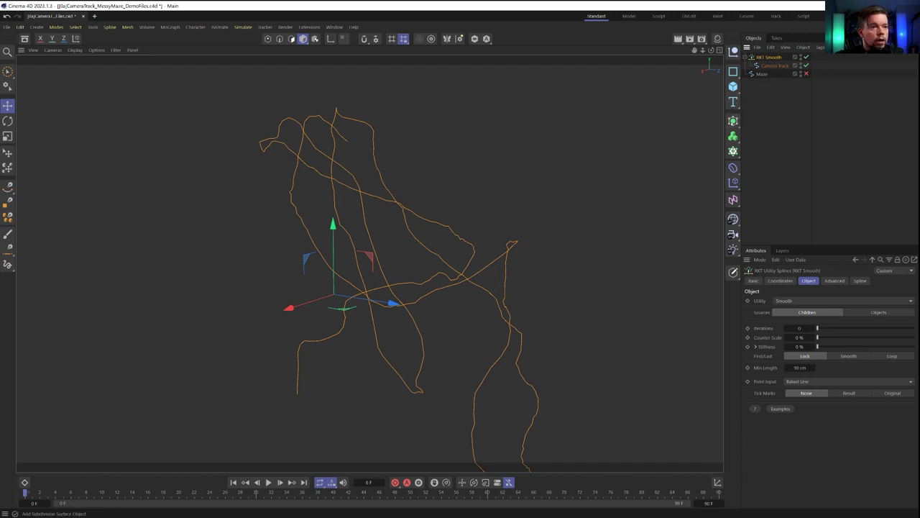
Sweep a scaled-down n-Side profile along the RKT Smooth spline and set RKT Smooth's Iterations to 1.
left_click(733, 120)
left_click(827, 167)
left_click(733, 71)
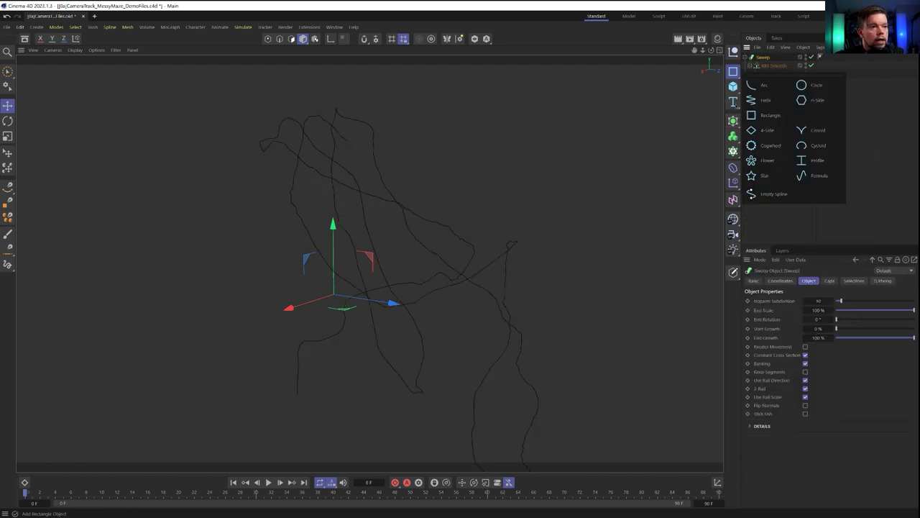
left_click(807, 105)
key("t")
left_click_drag(541, 139, 343, 334)
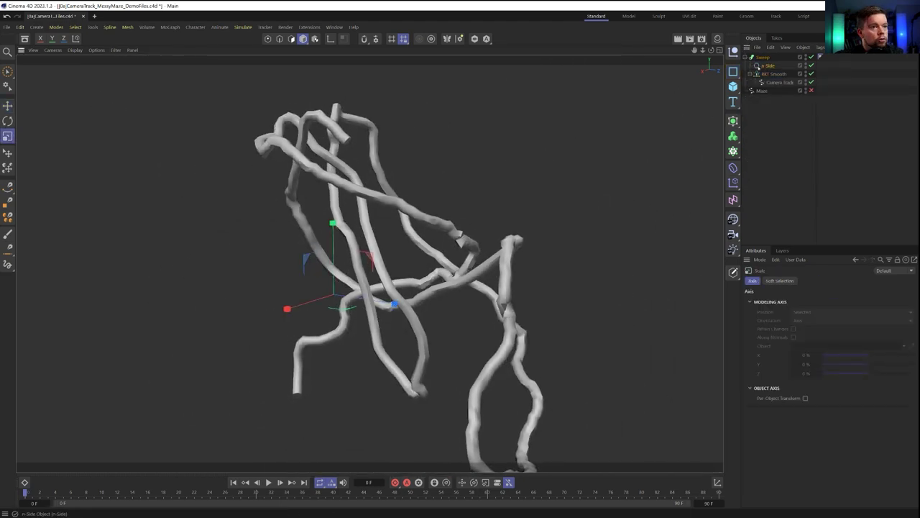
left_click(773, 74)
mouse_move(818, 327)
left_mouse_down()
mouse_move(855, 329)
mouse_move(819, 329)
left_mouse_up()
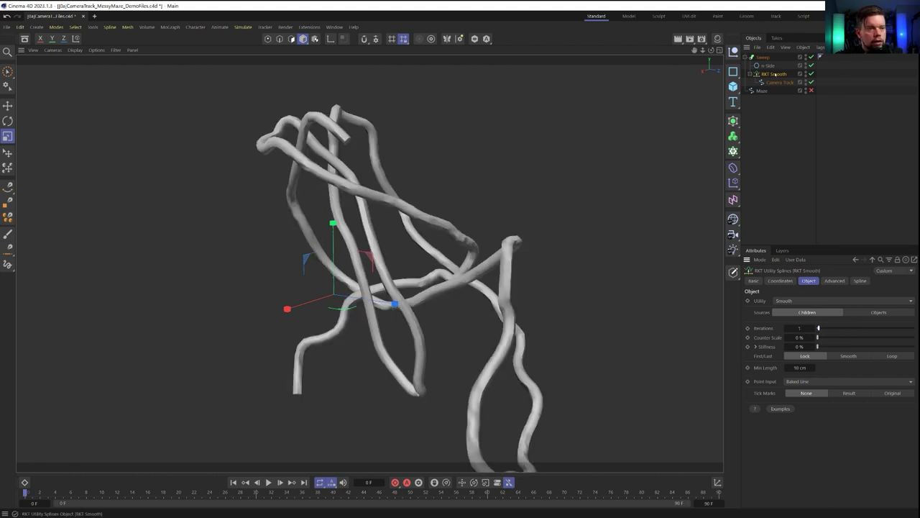
Remove the Sweep and its n-Side profile, keeping RKT Smooth with the Camera Track spline.
key("ctrl+z")
key("ctrl+z")
key("ctrl+z")
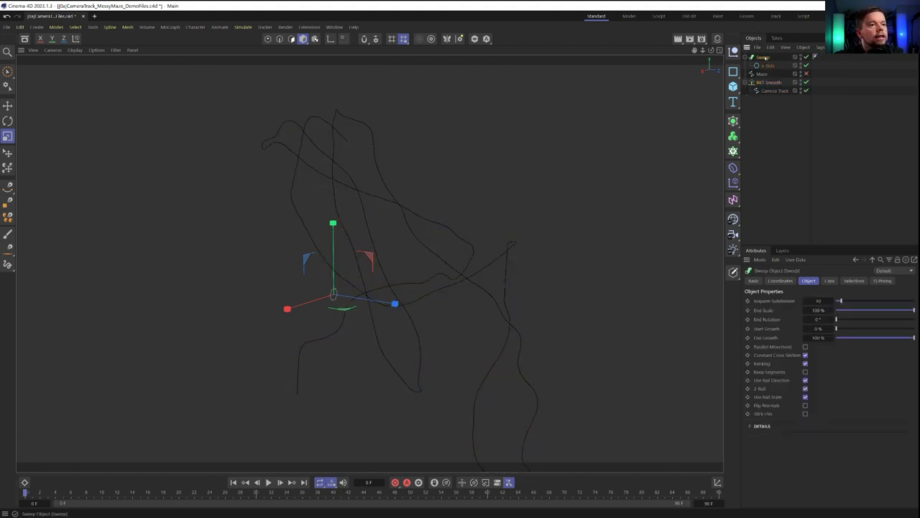
left_click(766, 66)
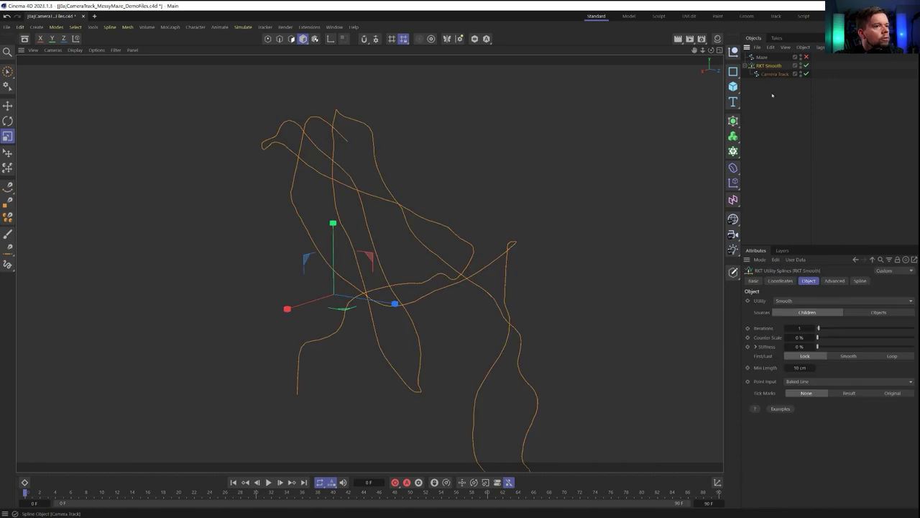
Set RKT Smooth's Iterations to 7 and place a copy of Camera Track outside it to compare the curves.
mouse_move(821, 332)
left_mouse_down()
mouse_move(813, 331)
mouse_move(829, 330)
left_mouse_up()
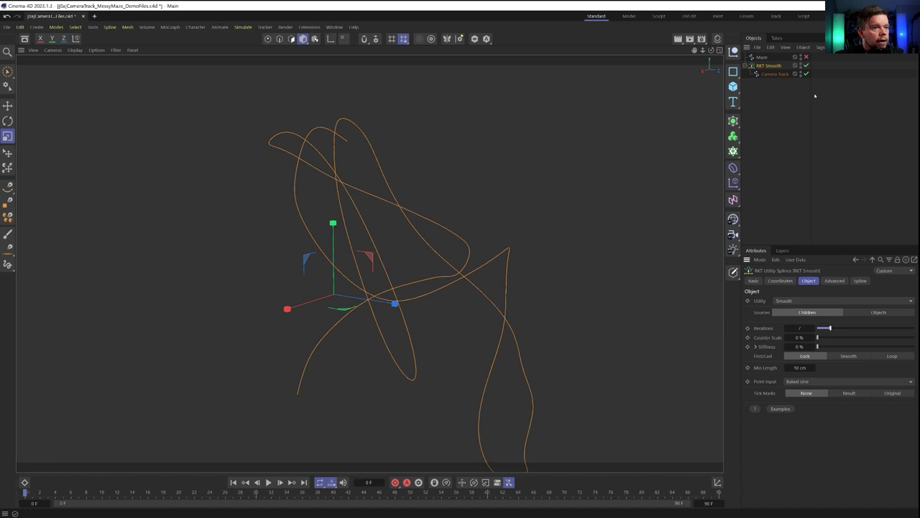
left_click_drag(772, 117, 771, 118, "ctrl")
left_click_drag(520, 271, 503, 265, "alt")
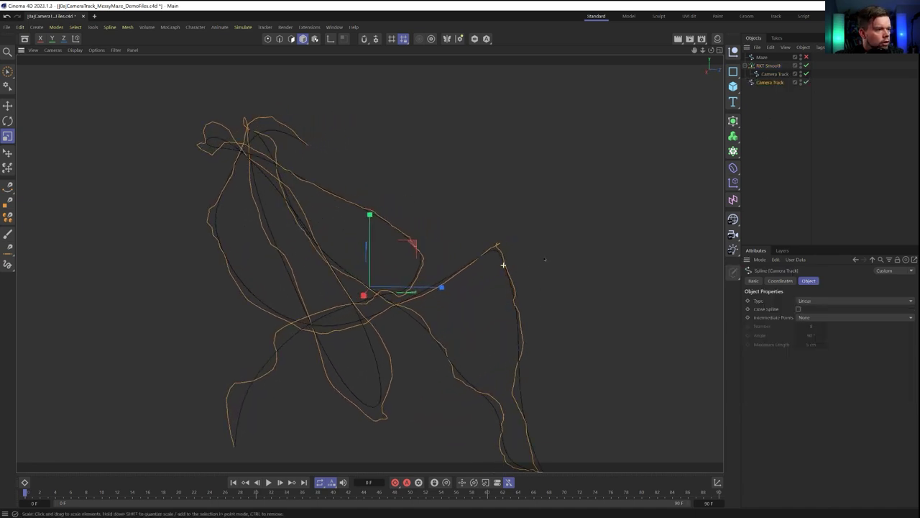
scroll(396, 301, "up", 5)
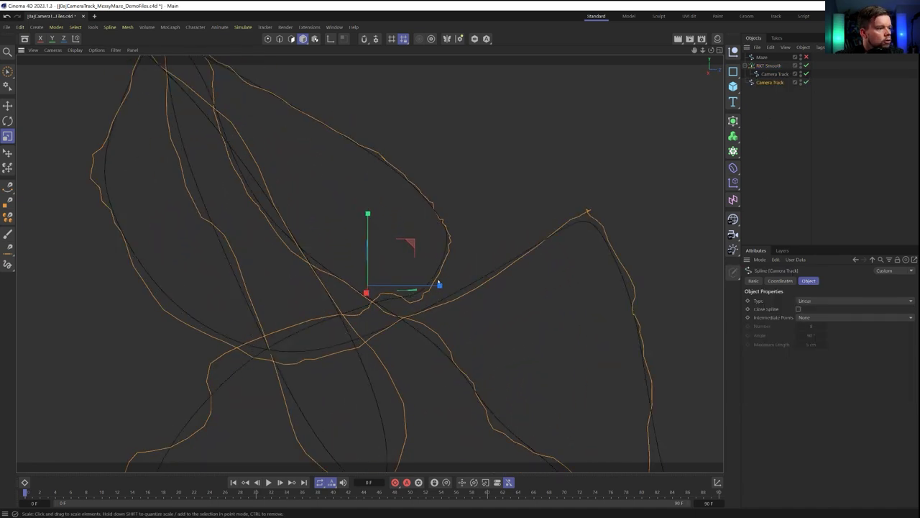
left_click(768, 66)
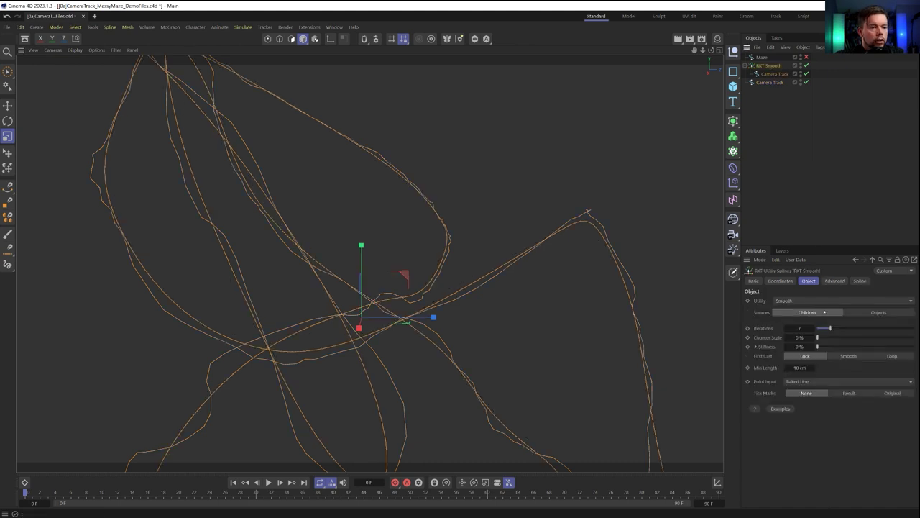
Set RKT Smooth's Iterations to 26 and disable the Camera Track copy that sits outside it.
left_click_drag(828, 328, 867, 328)
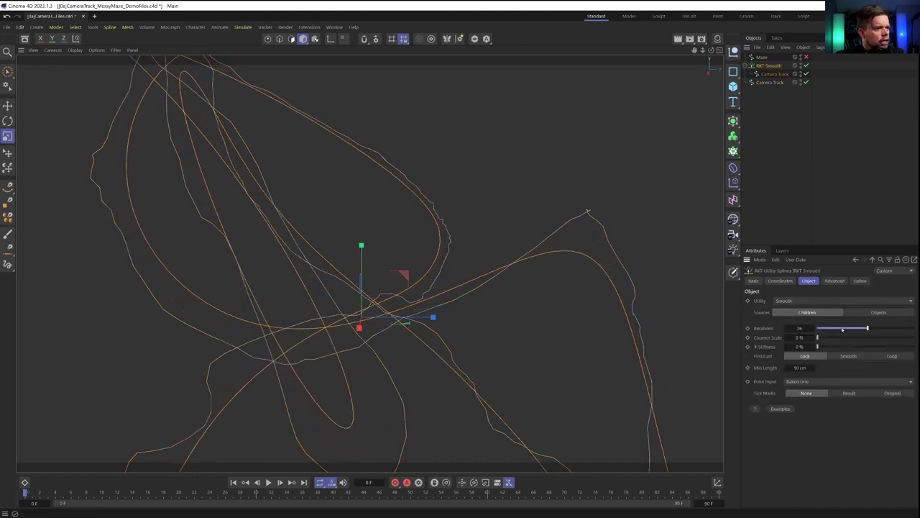
scroll(617, 267, "down", 2)
left_click_drag(617, 268, 601, 249, "alt")
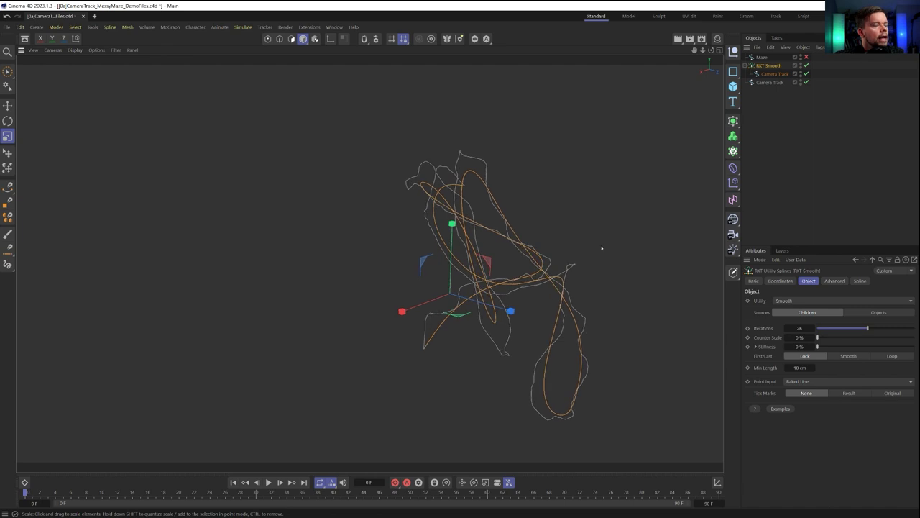
left_click(807, 83)
scroll(463, 171, "up", 8)
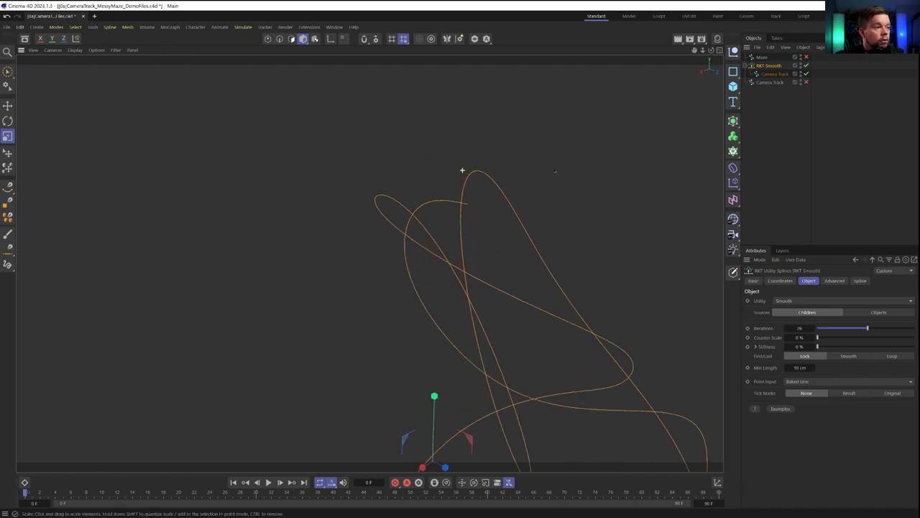
Examine individual points on the upper bend of RKT Smooth's Camera Track child by selecting three neighbouring ones, and clear the selection.
left_click(774, 73)
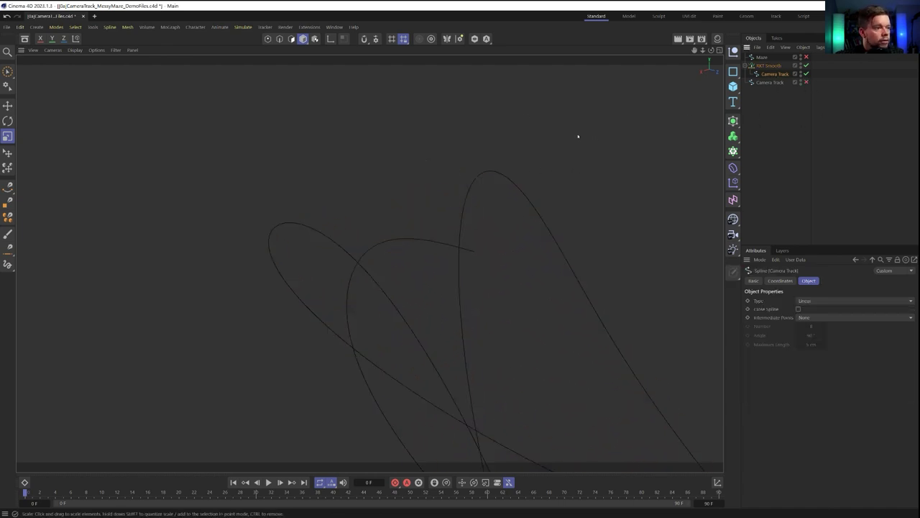
left_click(268, 38)
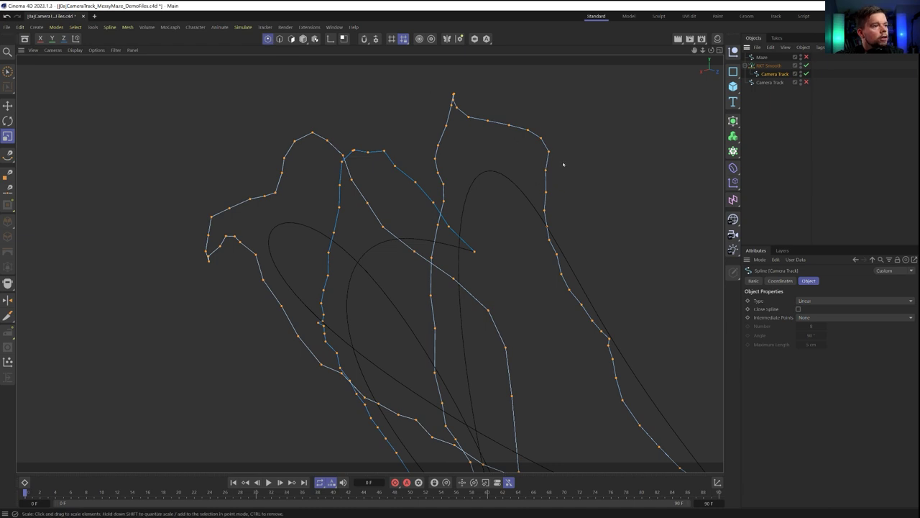
left_click(543, 141)
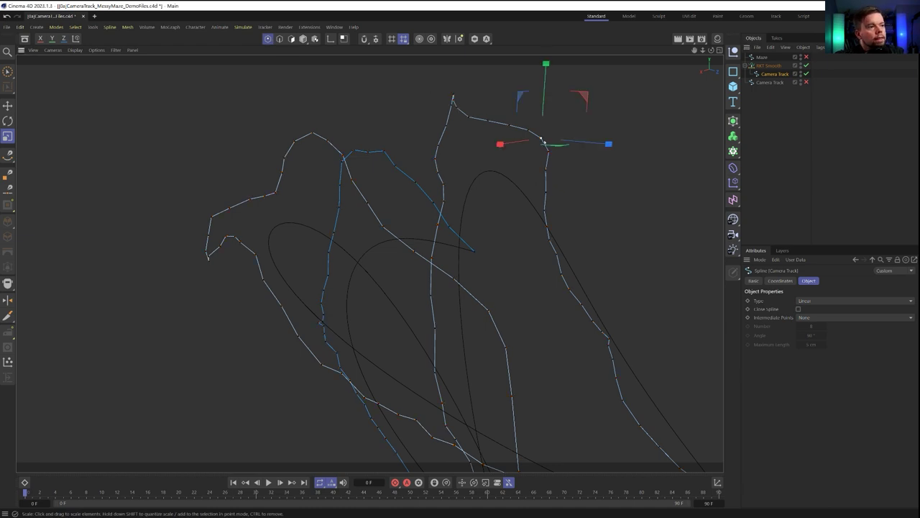
left_click(528, 129)
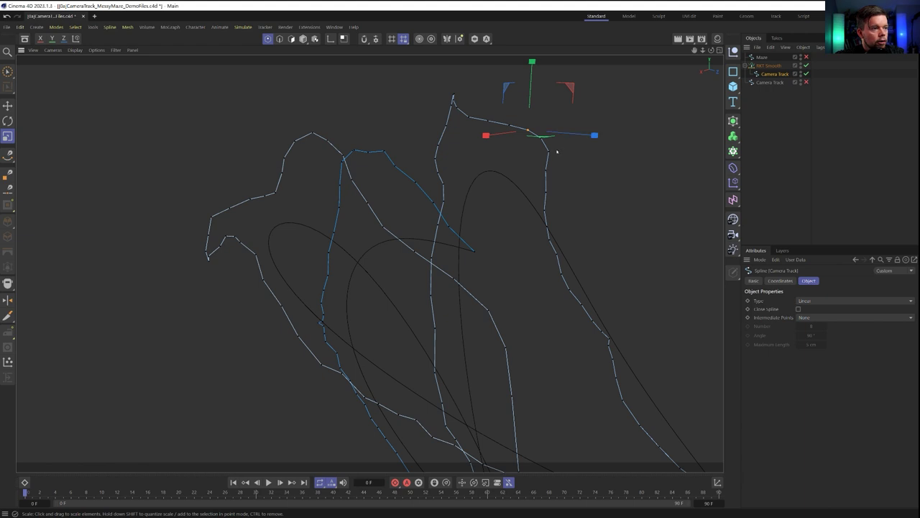
left_click(550, 151, "shift")
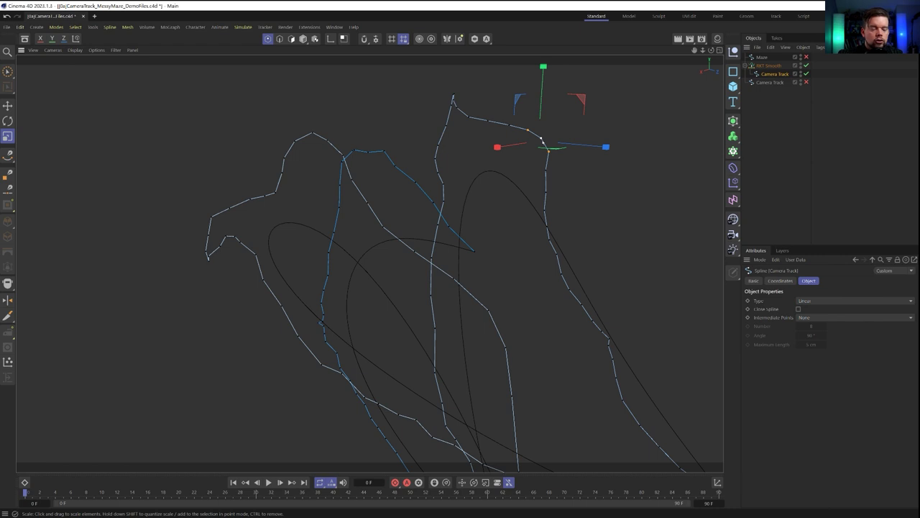
left_click(785, 112)
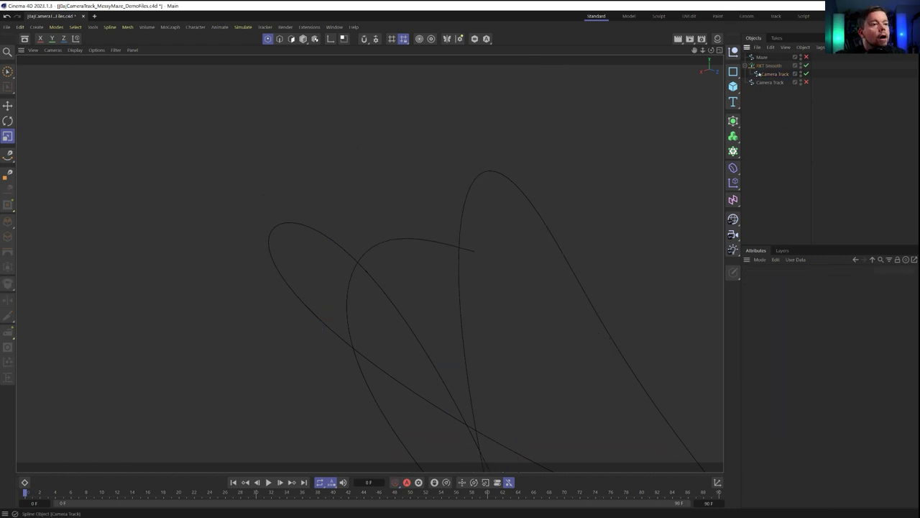
Set RKT Smooth's Counter Scale to 100 % and re-enable the outer Camera Track copy for comparison.
left_click(768, 65)
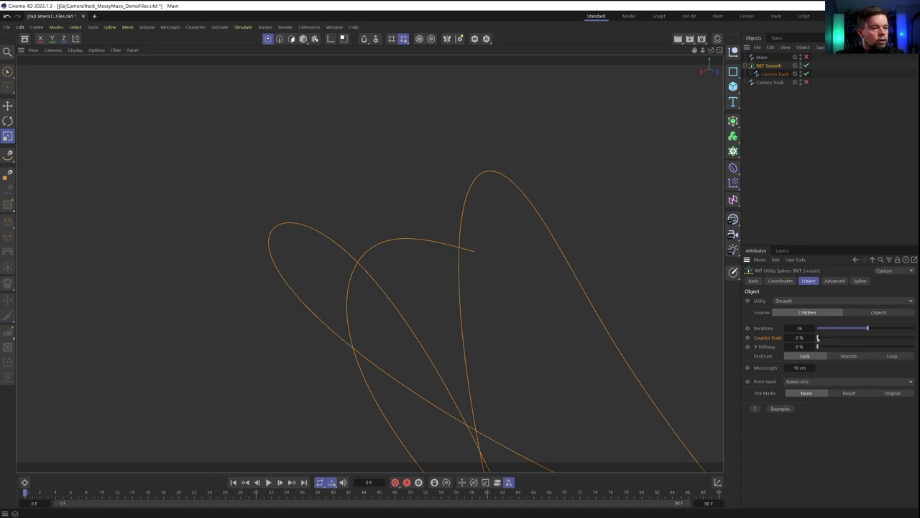
left_click_drag(817, 336, 914, 337)
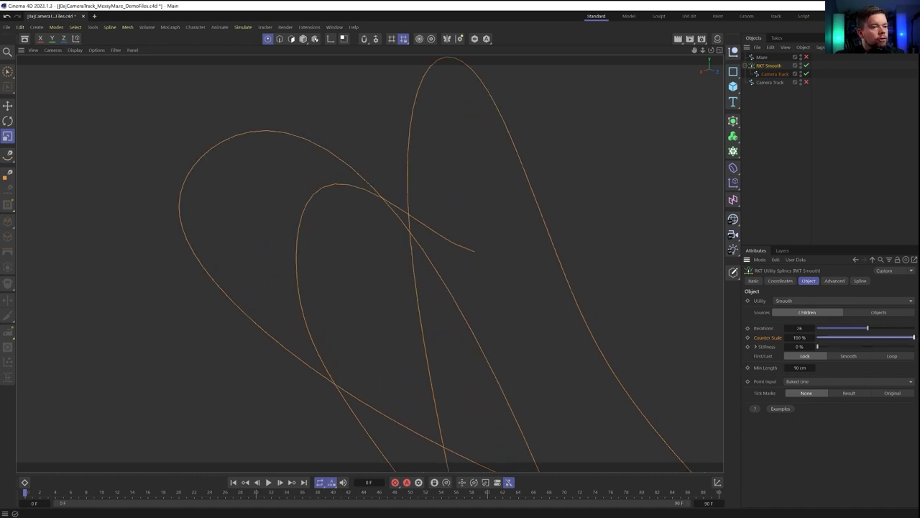
scroll(588, 270, "down", 5)
left_click(807, 81)
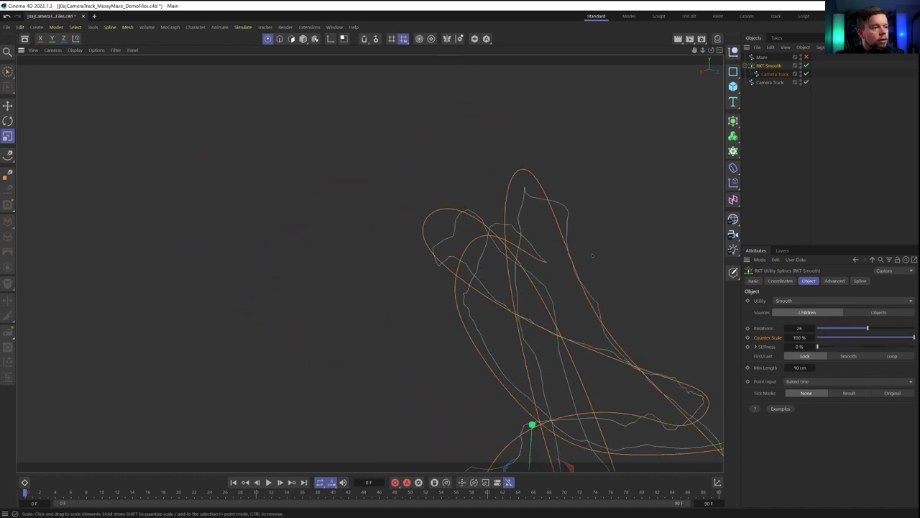
Lower RKT Smooth's Counter Scale to 62 % and compare the smoothed curve with the original track from several angles.
middle_click_drag(594, 257, 508, 162, "alt")
left_click_drag(913, 337, 877, 338)
middle_click_drag(692, 348, 609, 255, "alt")
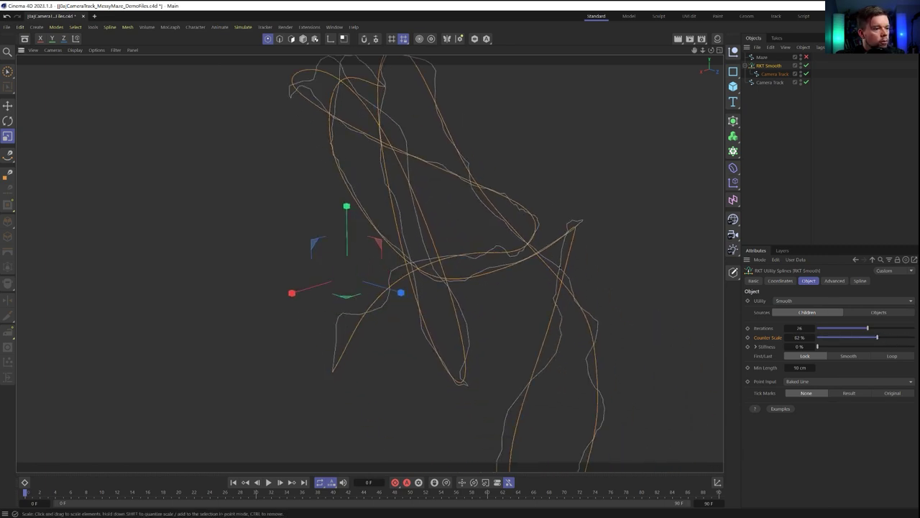
left_click_drag(559, 264, 471, 237, "alt")
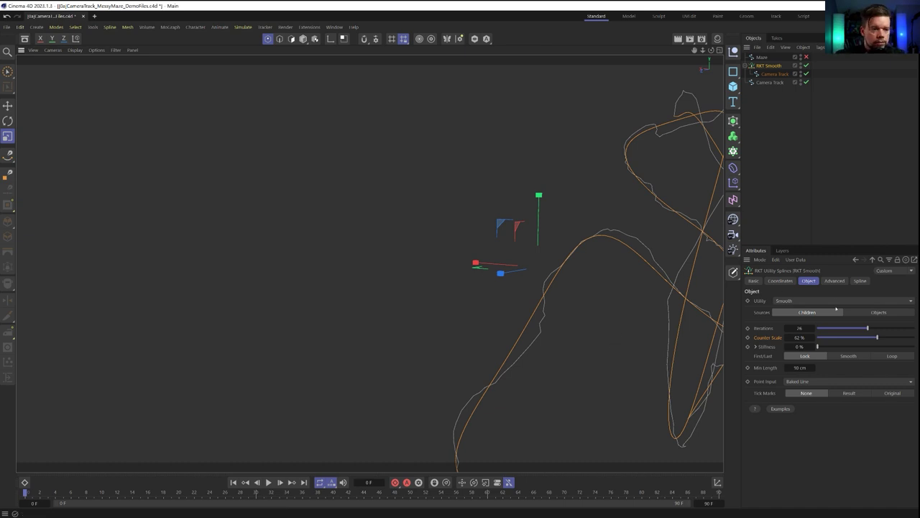
middle_click_drag(460, 299, 344, 255, "alt")
scroll(522, 240, "down", 3)
left_click_drag(522, 240, 560, 236, "alt")
middle_click_drag(560, 235, 586, 258, "alt")
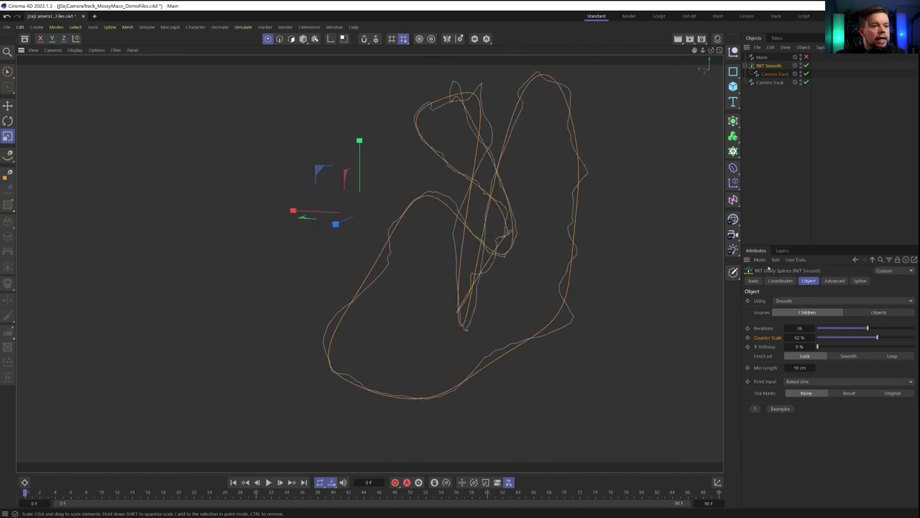
Set RKT Smooth's advanced Counter Scale option Tangent Iterations to 32.
left_click(835, 281)
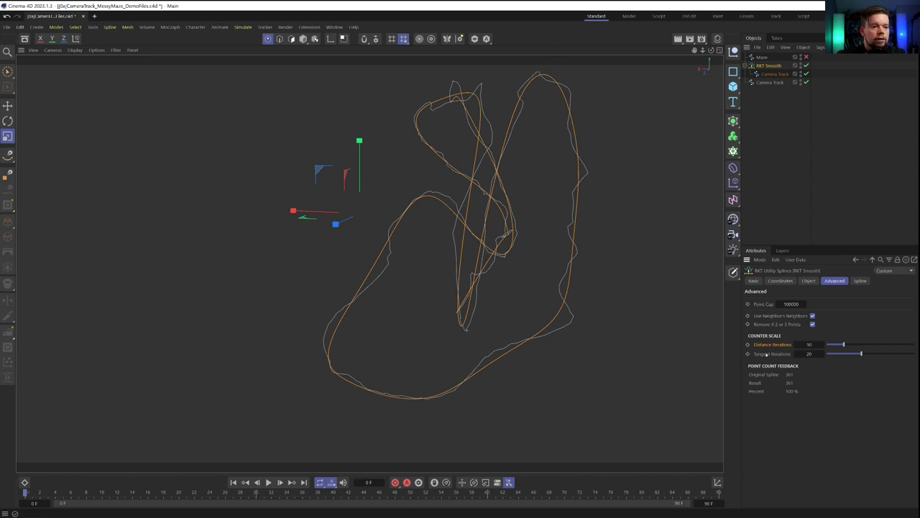
left_click_drag(846, 346, 884, 355)
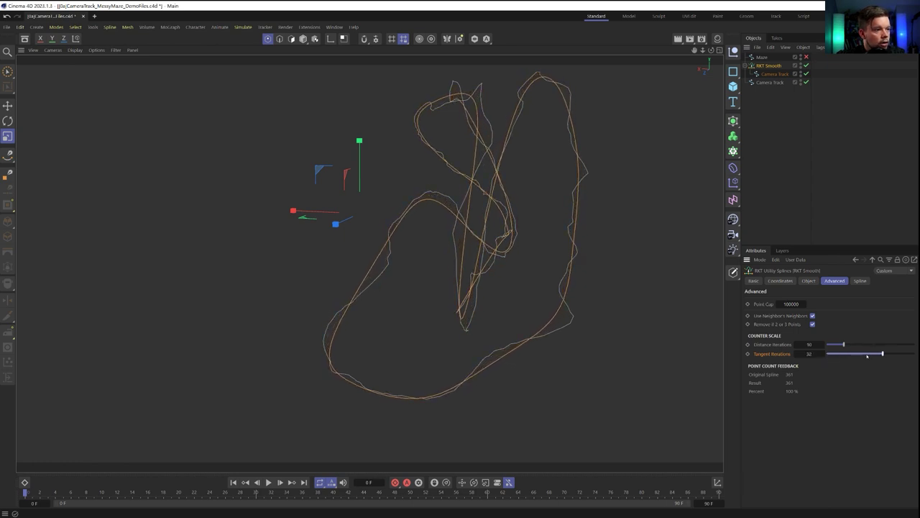
left_click_drag(471, 239, 551, 255, "alt")
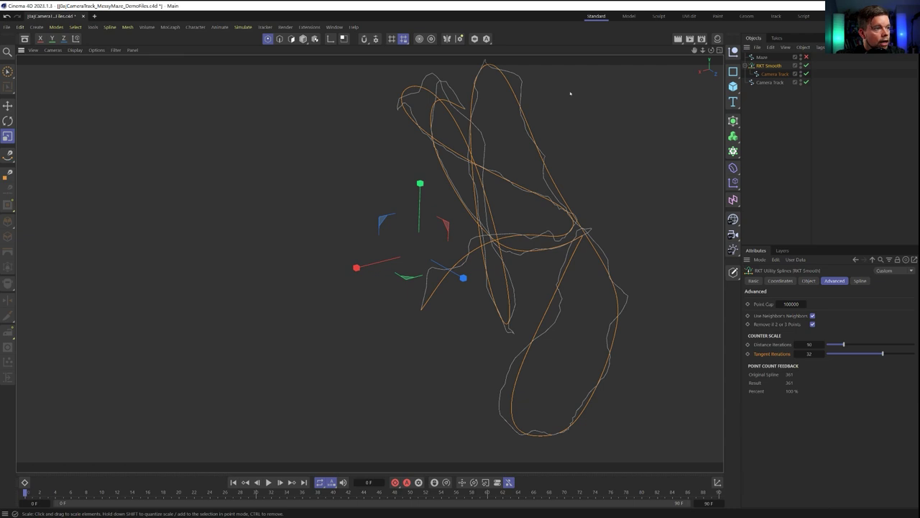
Close the camera track project without saving and add a Text Spline to the empty project.
key("ctrl+F4")
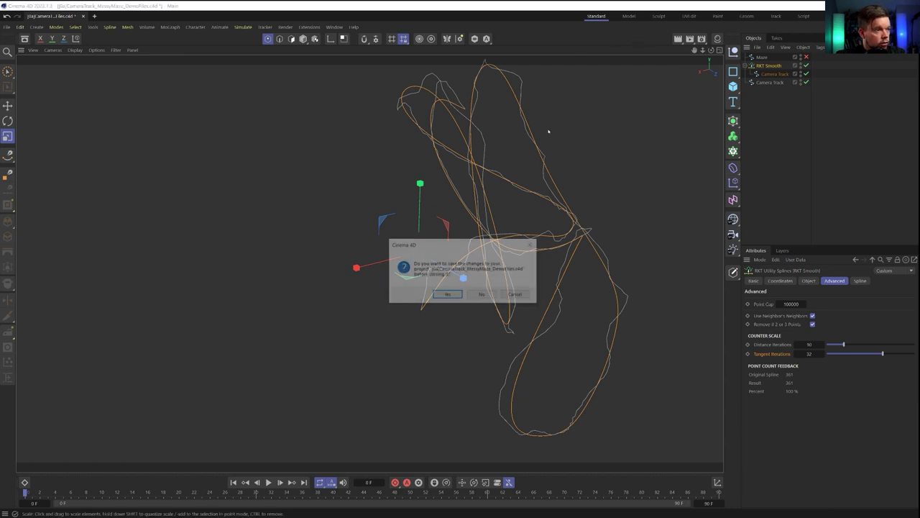
left_click(483, 295)
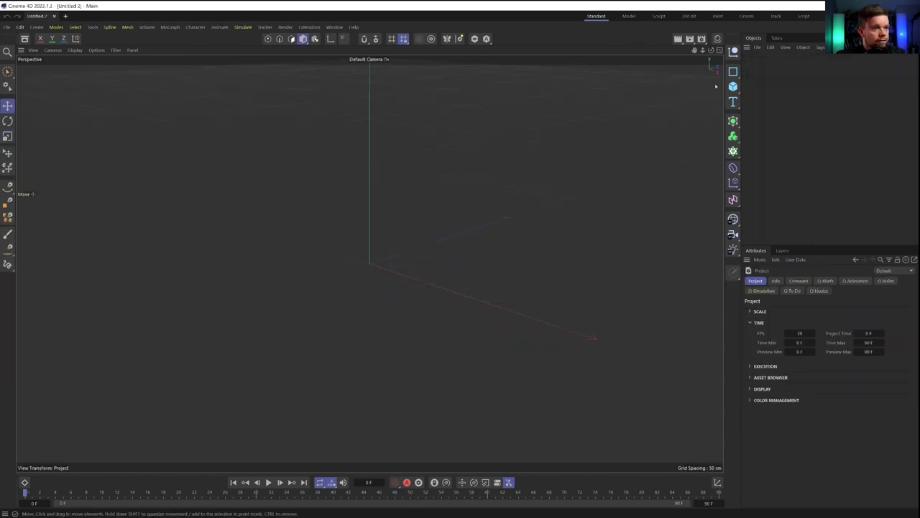
left_click_drag(733, 101, 770, 131)
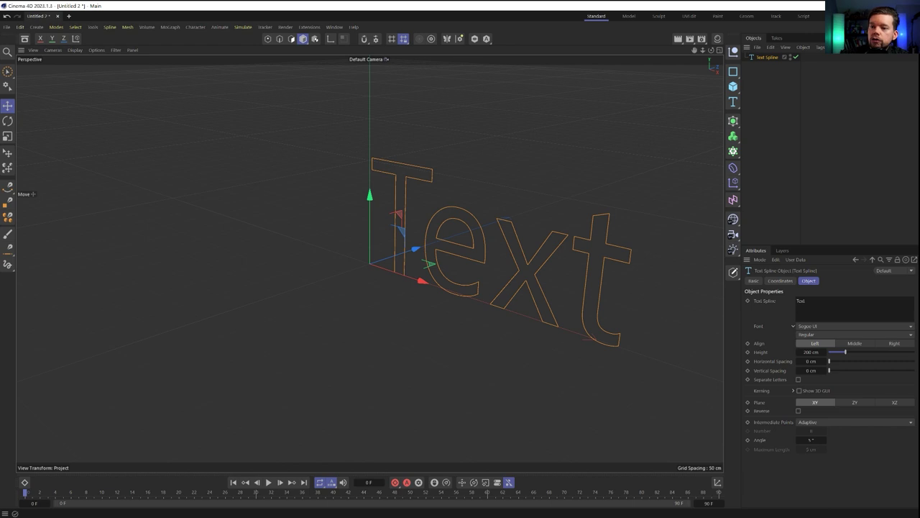
left_click_drag(503, 216, 482, 251, "alt")
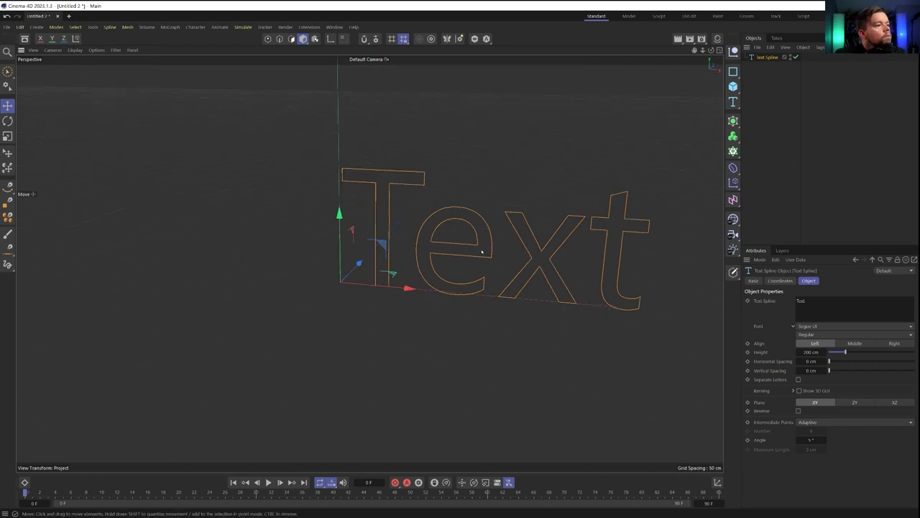
Set the Text Spline's alignment to Middle and scale it up to a height of about 290 cm.
left_click(855, 343)
key("t")
left_click_drag(391, 319, 442, 315)
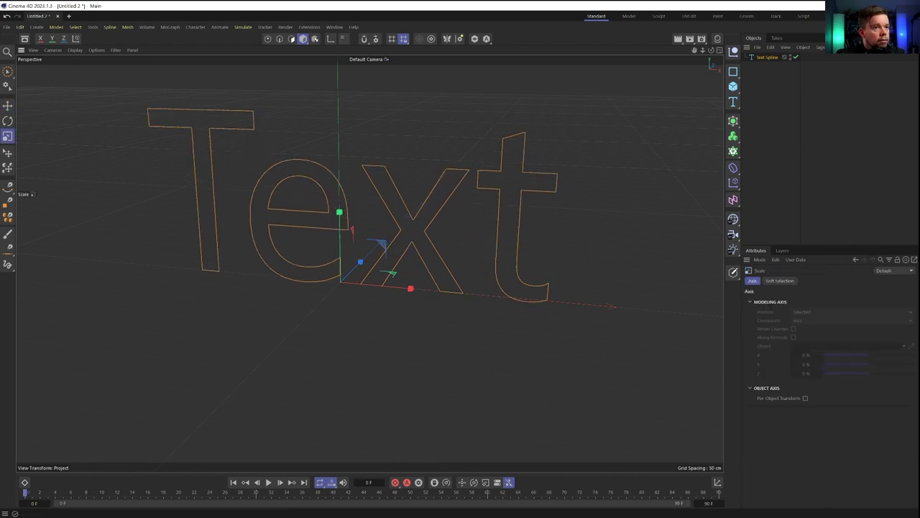
Replace the Text Spline's wording with UTILITY.
left_click(770, 48)
left_click(770, 49)
left_click(768, 56)
left_click_drag(807, 301, 798, 301)
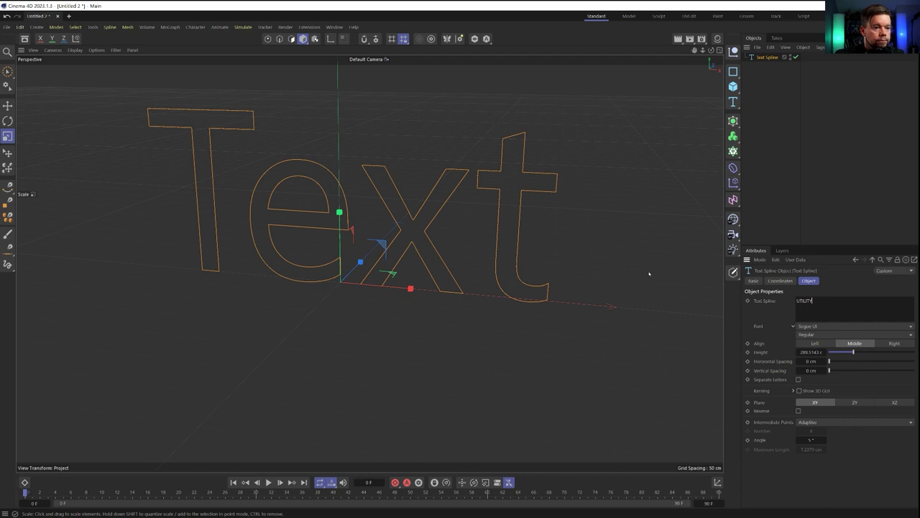
left_click(836, 281)
right_click_drag(530, 253, 461, 184, "alt")
middle_click_drag(461, 184, 486, 228, "alt")
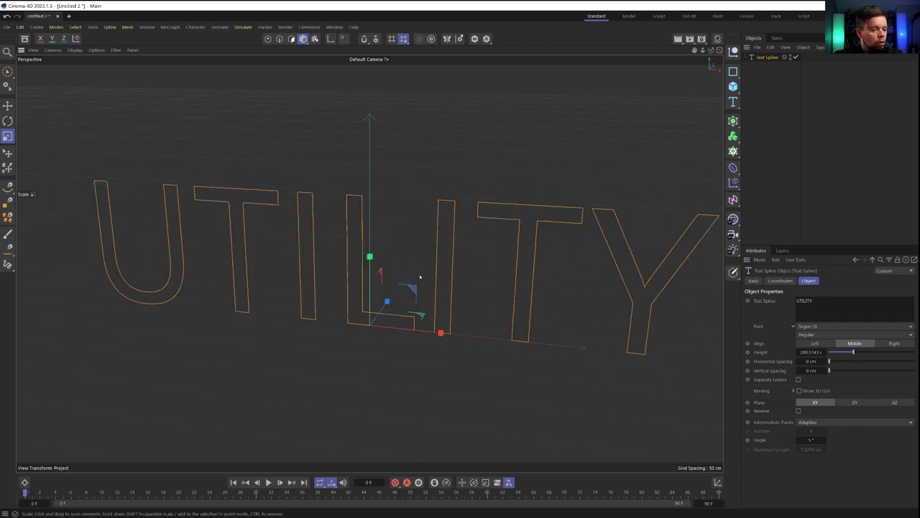
left_click_drag(411, 264, 454, 247, "alt")
scroll(454, 247, "down", 3)
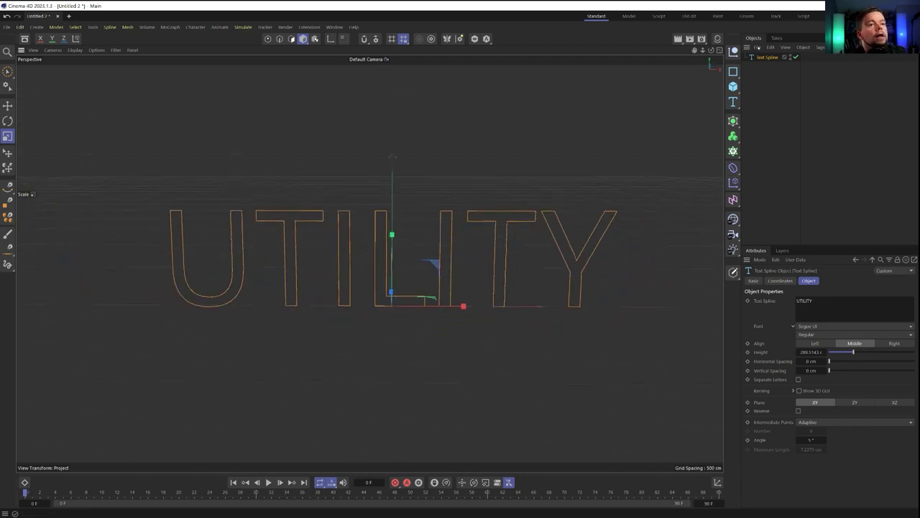
Add an RKT Smooth object as the parent of the Text Spline and set its Iterations to 0.
left_click(309, 27)
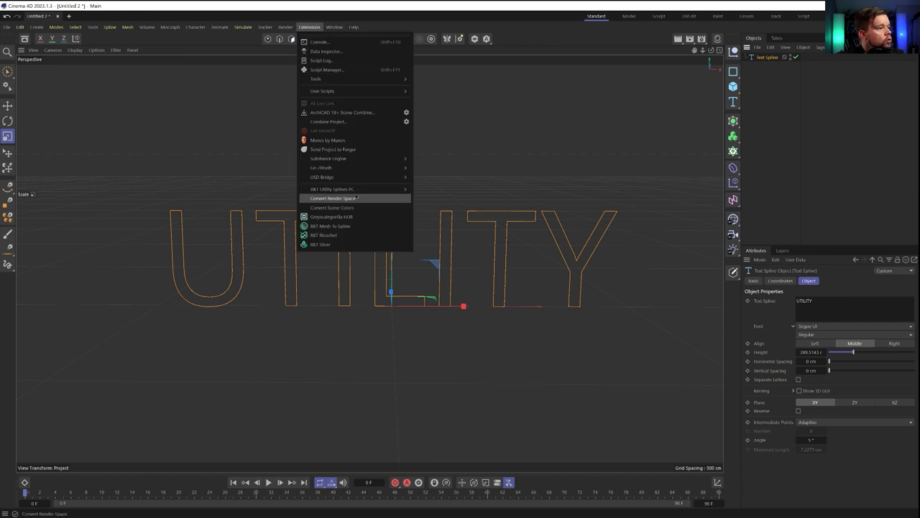
mouse_move(356, 191)
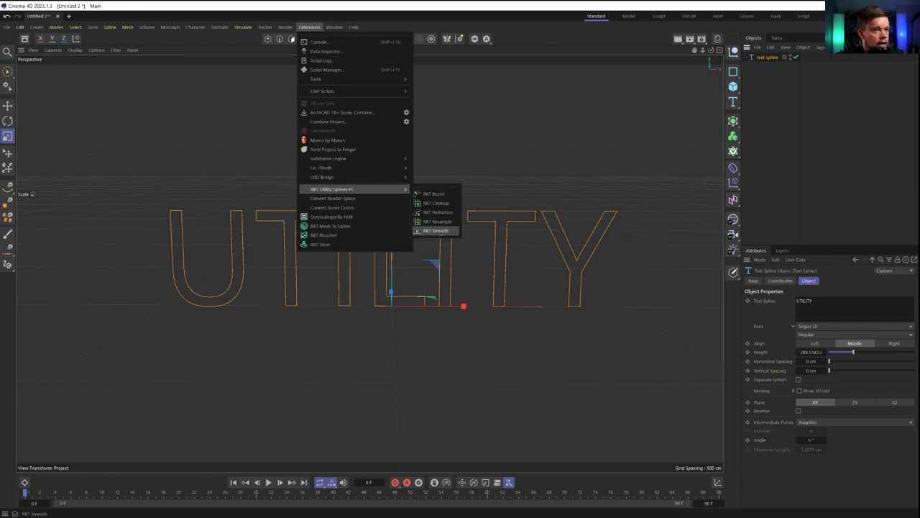
left_click(436, 231)
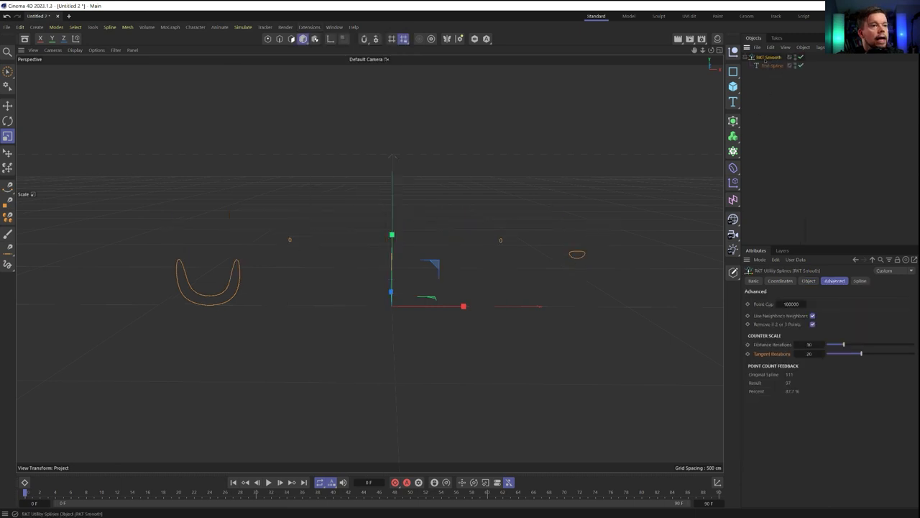
left_click(807, 281)
left_click_drag(827, 329, 817, 330)
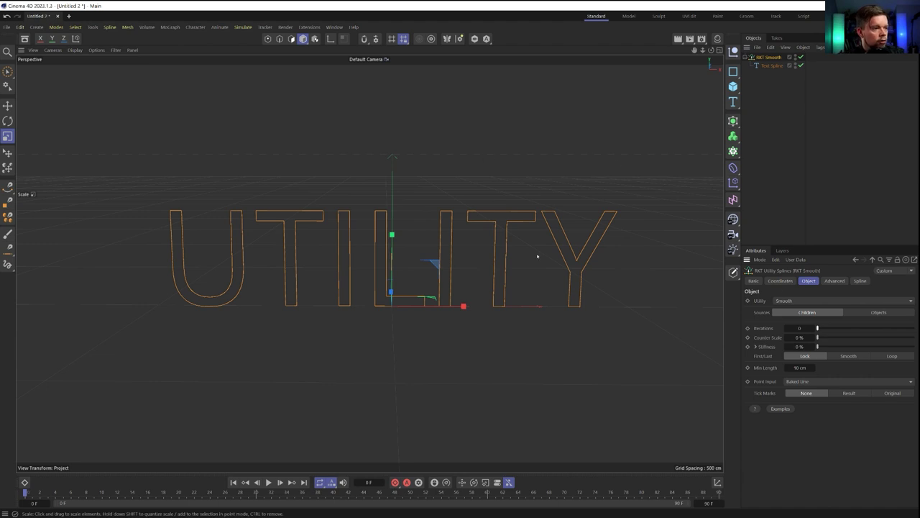
left_click_drag(442, 264, 468, 260, "alt")
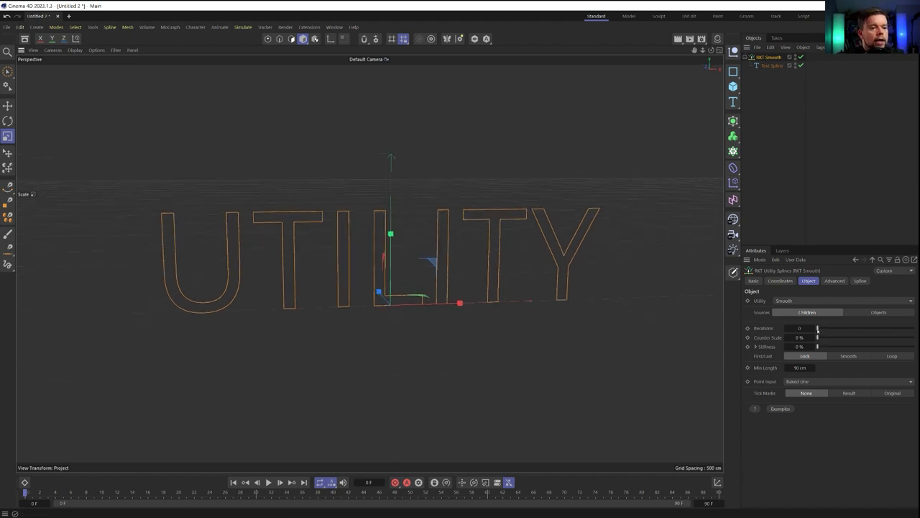
Try RKT Smooth's Iterations at 1 and 5 on the UTILITY text and reset the value to 0.
left_click(815, 329)
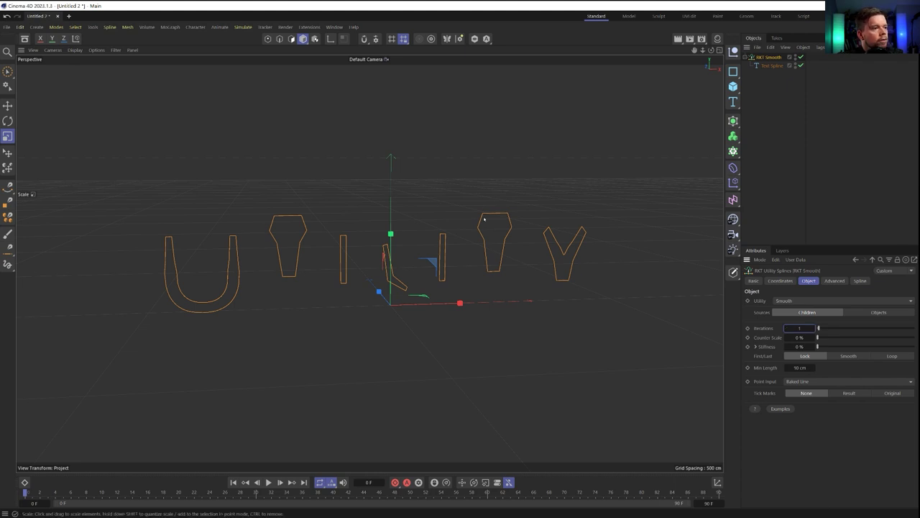
left_click_drag(820, 328, 825, 328)
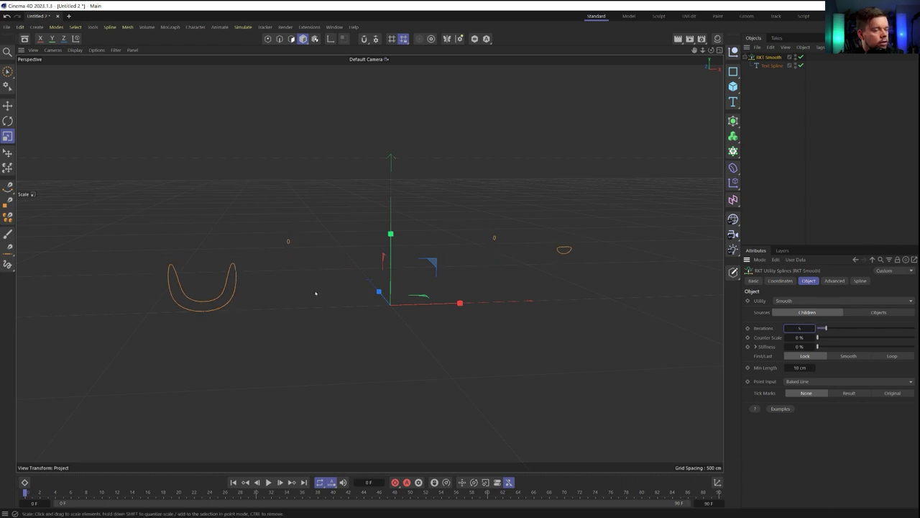
left_click_drag(827, 329, 816, 329)
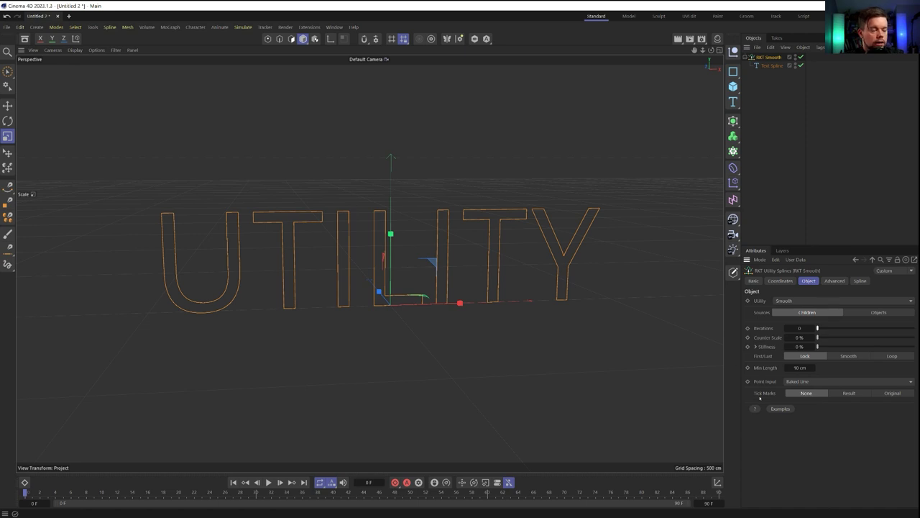
Set RKT Smooth's Tick Marks to Result to display the points along the UTILITY text outlines.
left_click(849, 393)
scroll(240, 288, "up", 3)
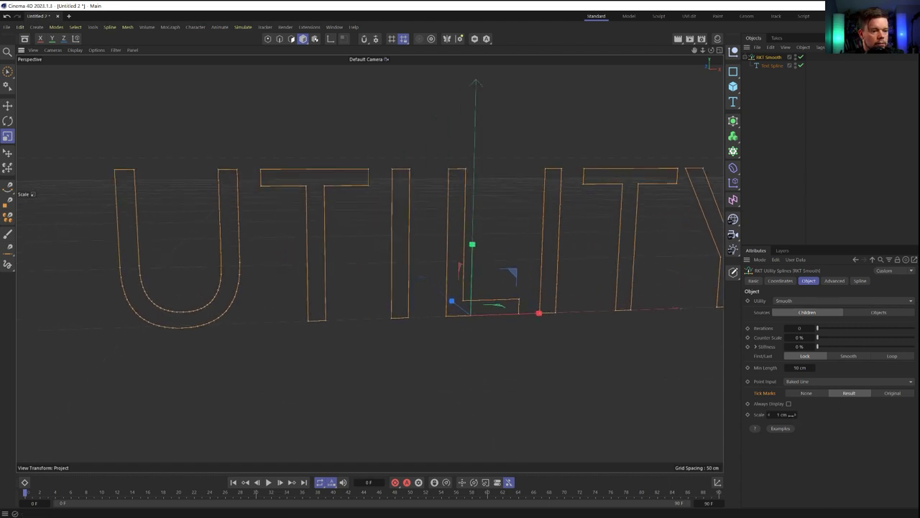
Set the Scale of RKT Smooth's tick marks to 3 cm.
double_click(790, 415)
type("3")
key("Return")
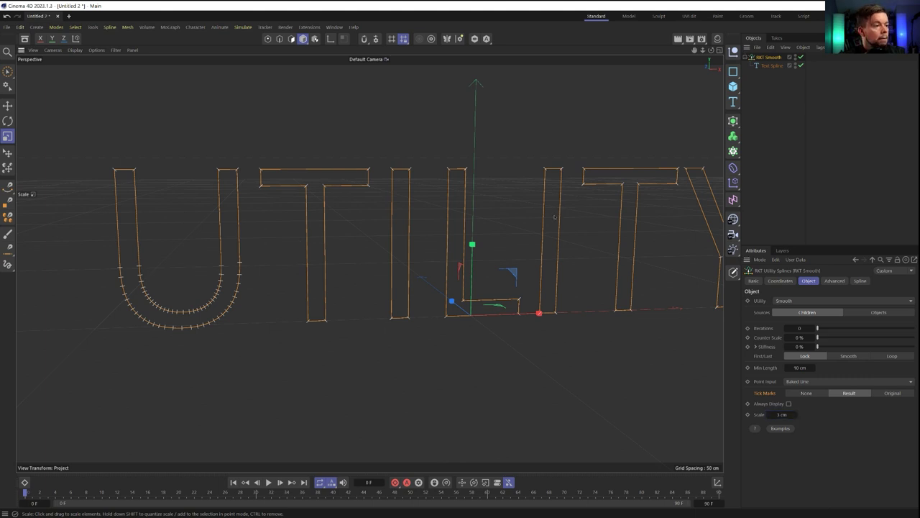
Try RKT Smooth's Iterations at 2 on the whole UTILITY text and reset the value to 0.
scroll(370, 263, "down", 4)
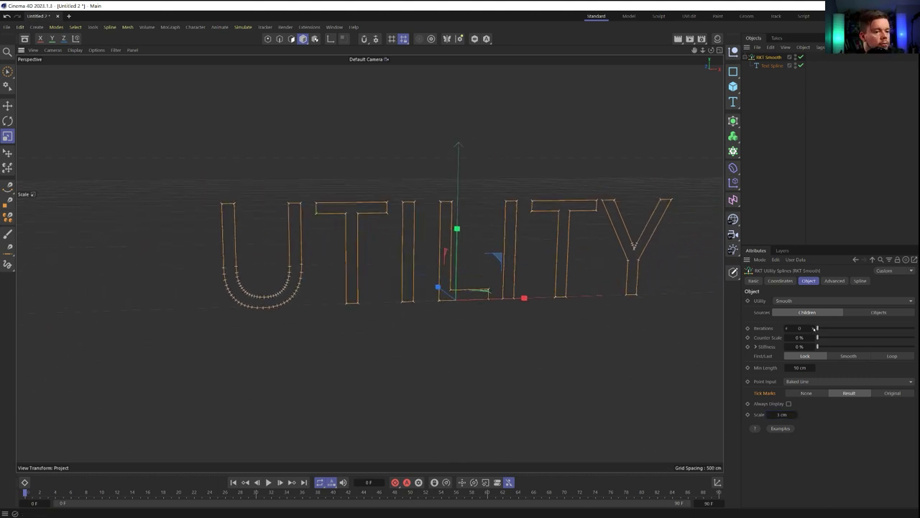
left_click(813, 329)
left_click(814, 329)
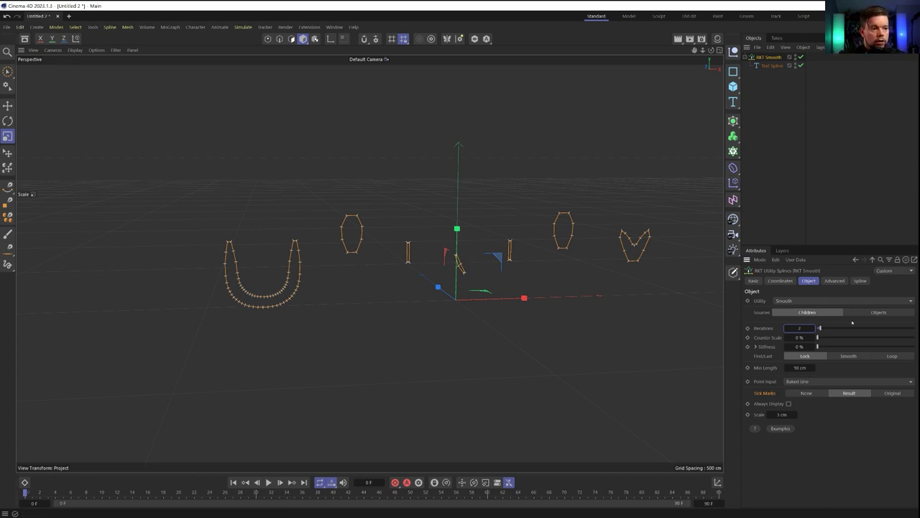
left_click_drag(820, 328, 814, 331)
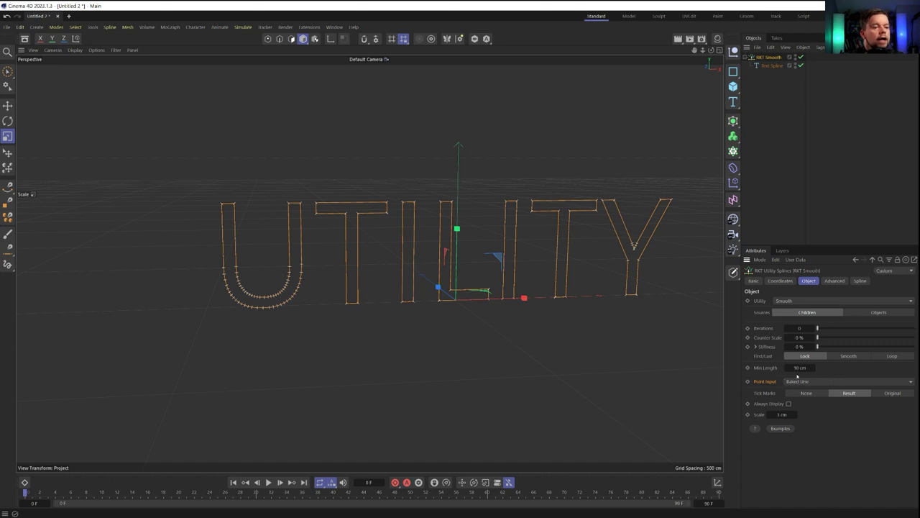
Take the Text Spline out of RKT Smooth and add an RKT Resample object as its parent.
left_click(767, 65)
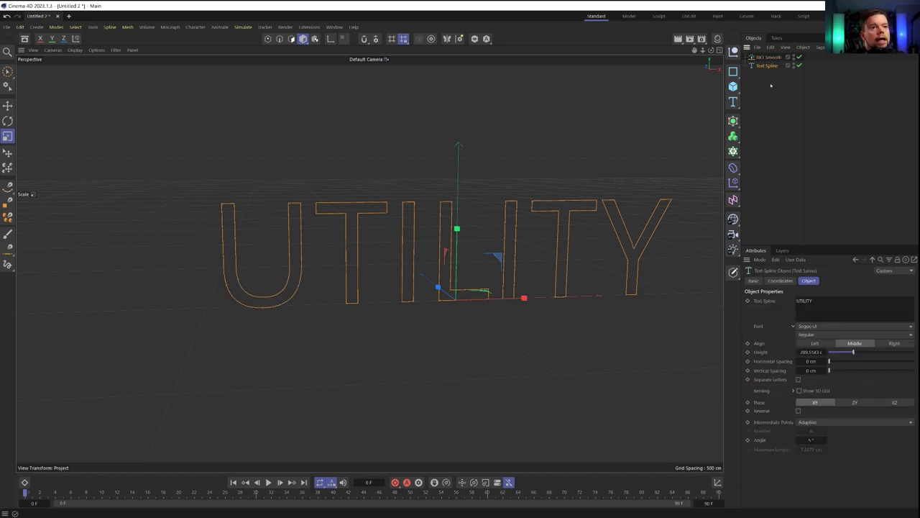
left_click(309, 26)
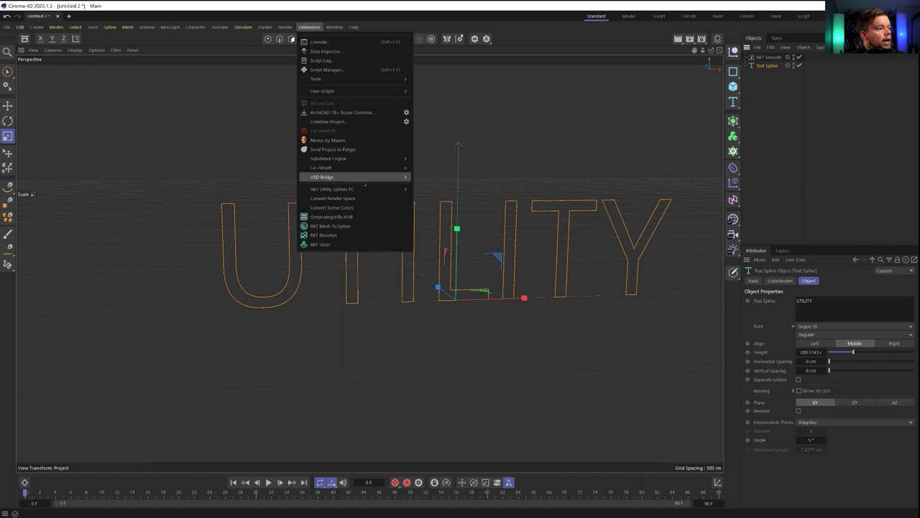
mouse_move(365, 191)
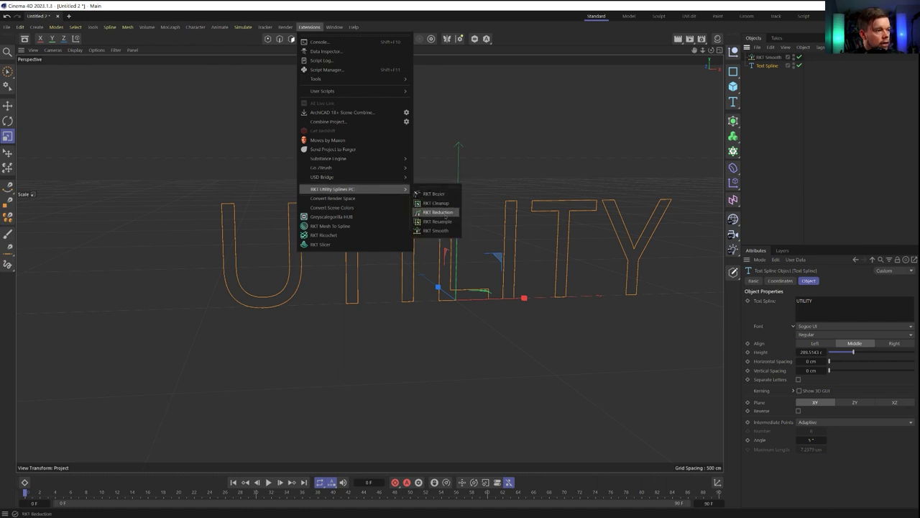
left_click(437, 221)
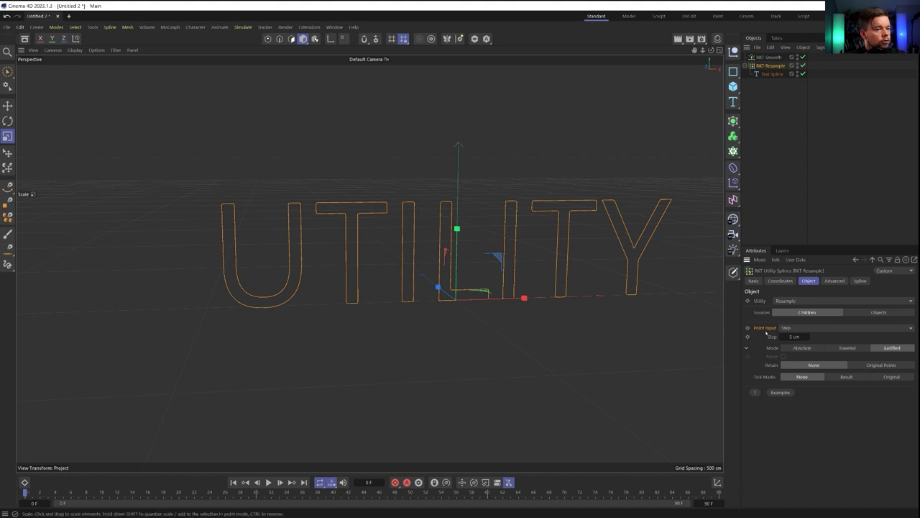
Set RKT Resample's Tick Marks to Result with a Scale of 3 cm.
left_click(846, 377)
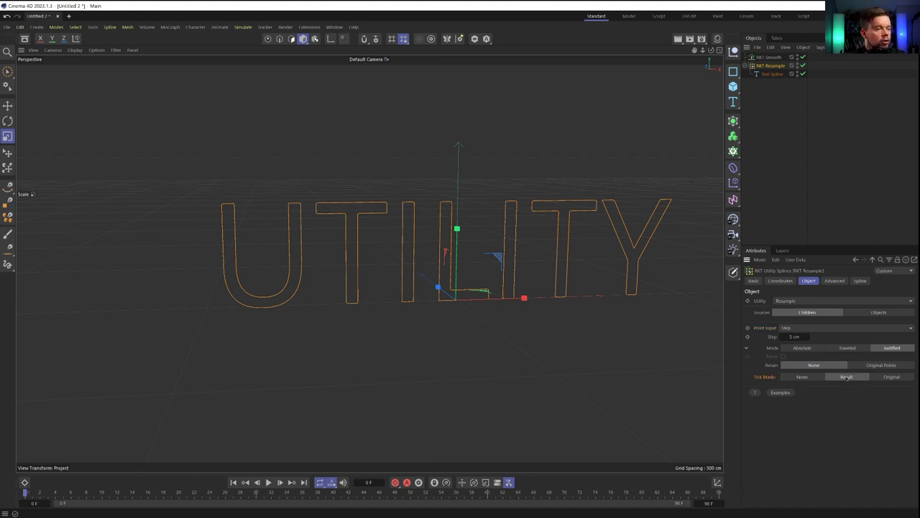
double_click(784, 399)
type("3")
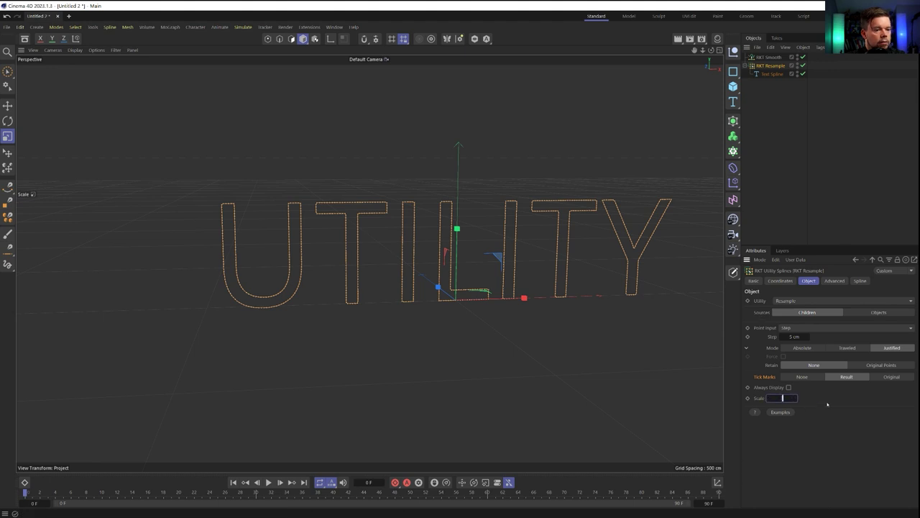
key("Return")
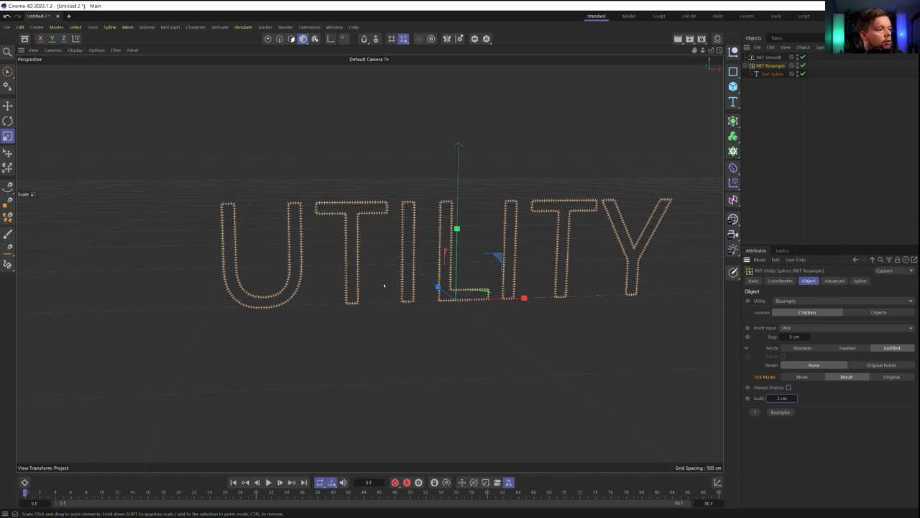
Nest RKT Resample with its Text Spline under RKT Smooth and set RKT Smooth's Tick Marks to None.
left_click_drag(772, 64, 769, 58)
left_click(761, 58)
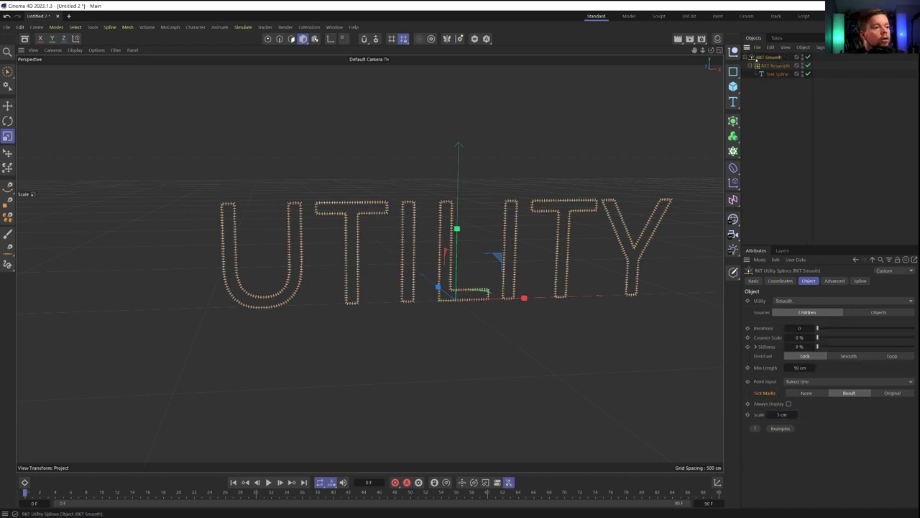
left_click(806, 393)
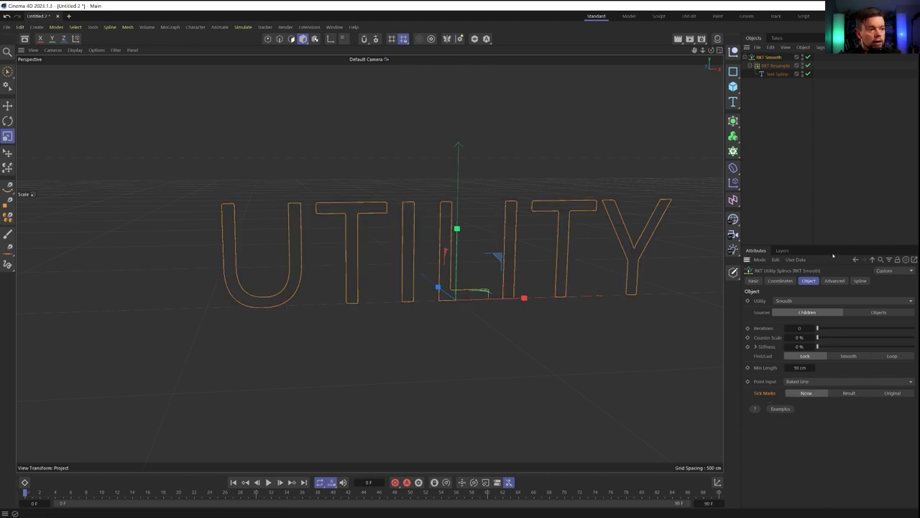
Set RKT Smooth's Iterations to 3 to round the corners of the resampled UTILITY text.
mouse_move(816, 328)
left_mouse_down()
mouse_move(838, 335)
mouse_move(820, 340)
mouse_move(844, 333)
mouse_move(823, 332)
left_mouse_up()
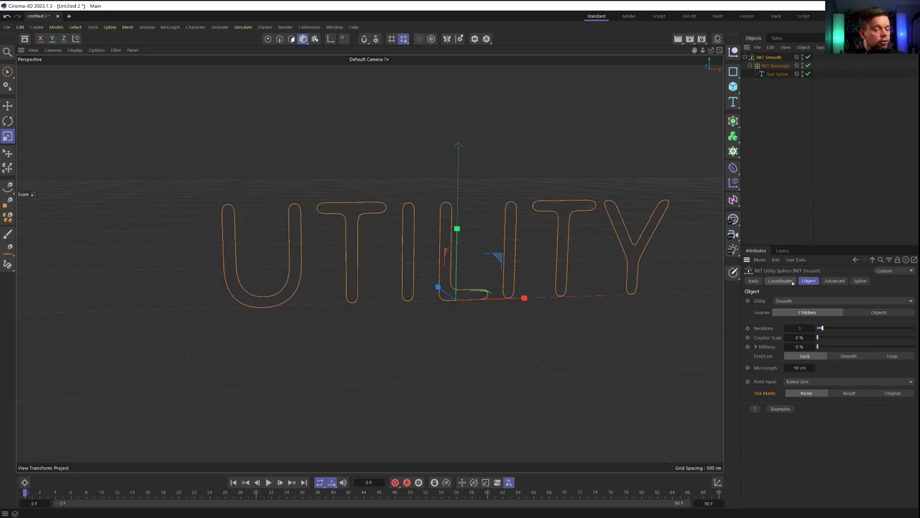
scroll(498, 220, "up", 2)
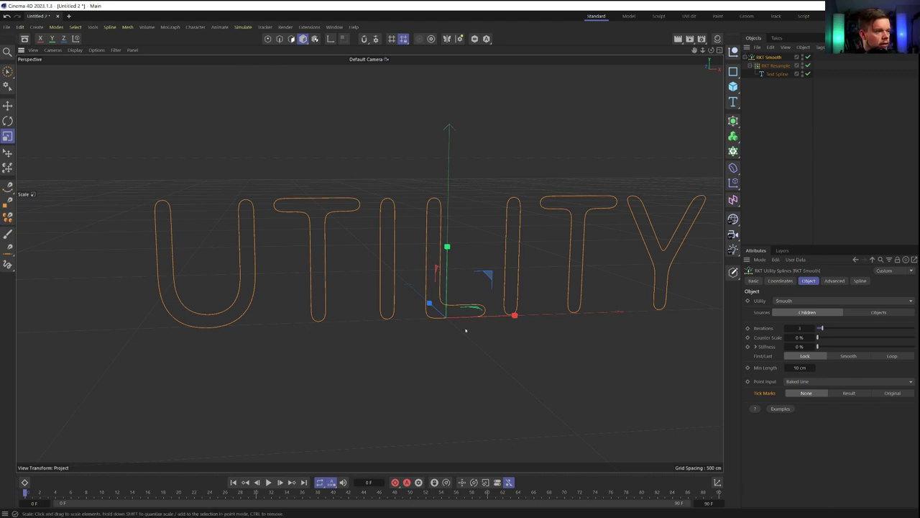
Compare the smoothed UTILITY text with RKT Smooth's Tick Marks at Result and at None, ending on None.
double_click(751, 59)
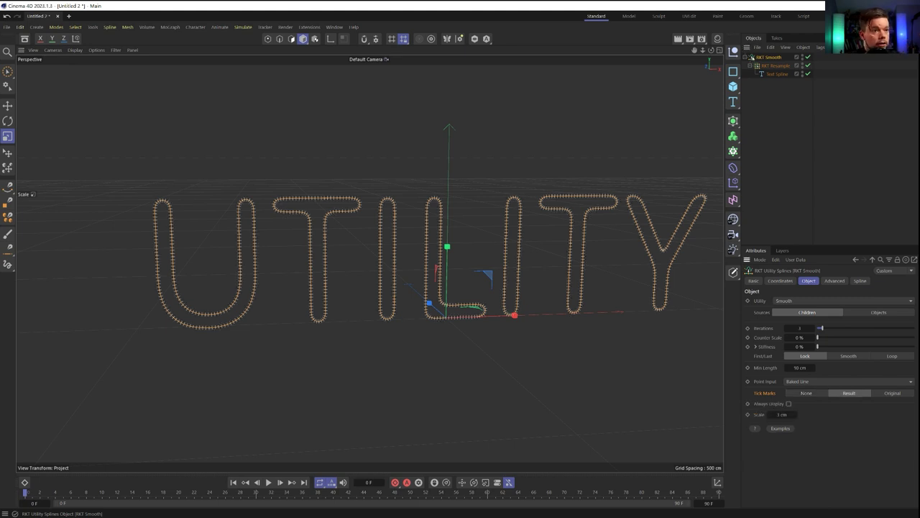
double_click(753, 59)
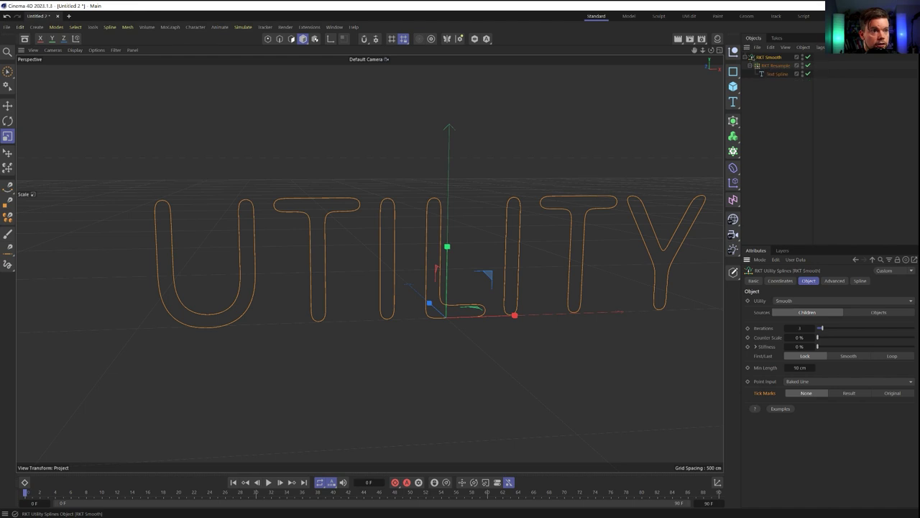
key("ctrl+y")
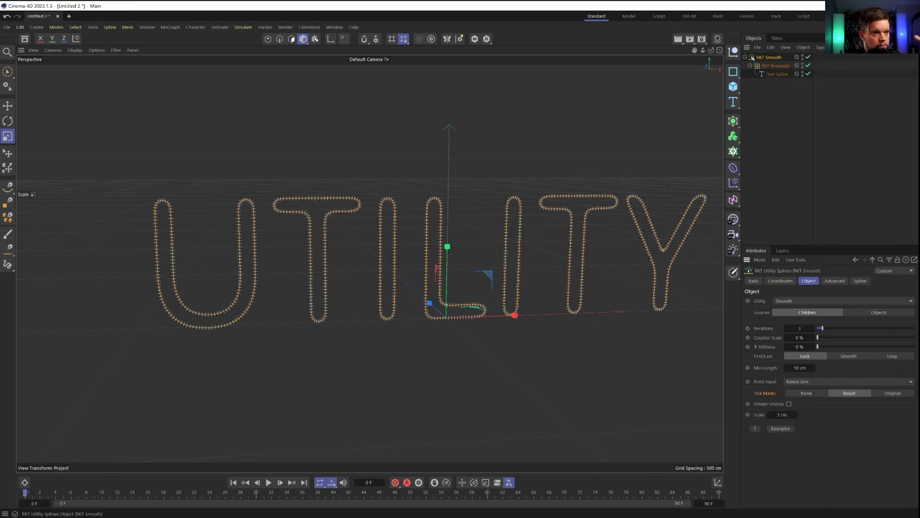
key("ctrl+z")
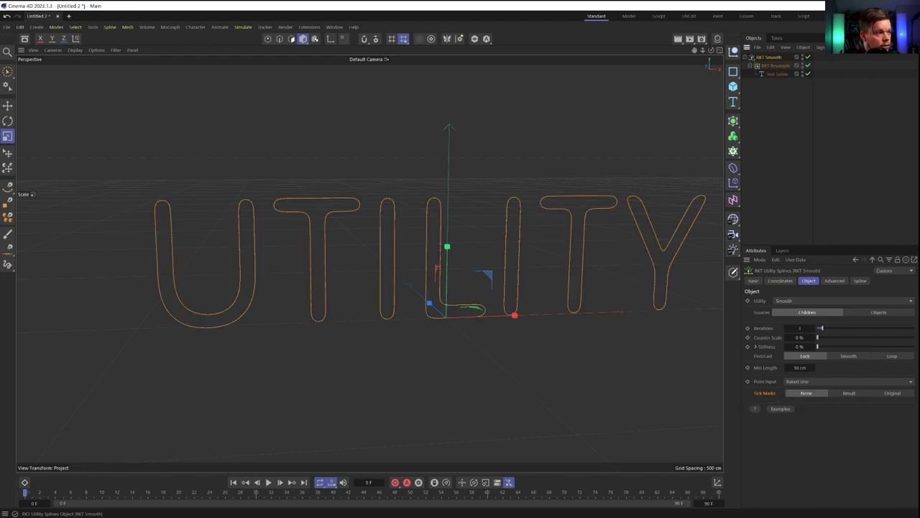
key("ctrl+y")
key("ctrl+z")
key("ctrl+y")
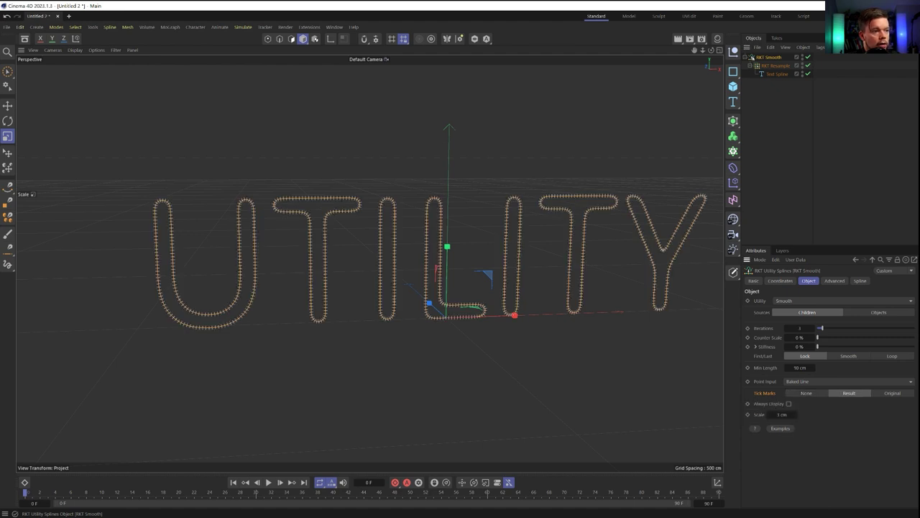
key("ctrl+z")
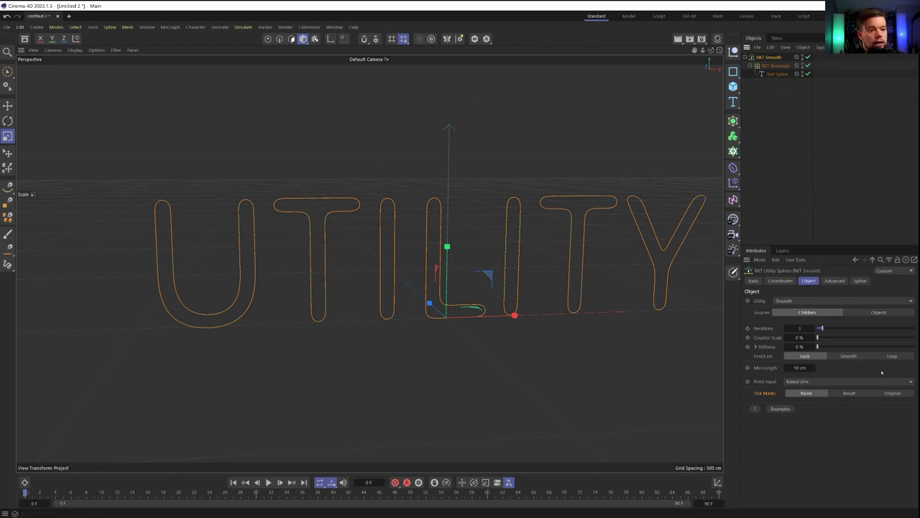
Try higher Iterations with a Counter Scale of 46 % in RKT Smooth, and return Iterations to 0.
left_click_drag(820, 328, 914, 337)
mouse_move(827, 338)
left_mouse_down()
mouse_move(862, 337)
mouse_move(821, 330)
mouse_move(866, 330)
mouse_move(812, 332)
left_mouse_up()
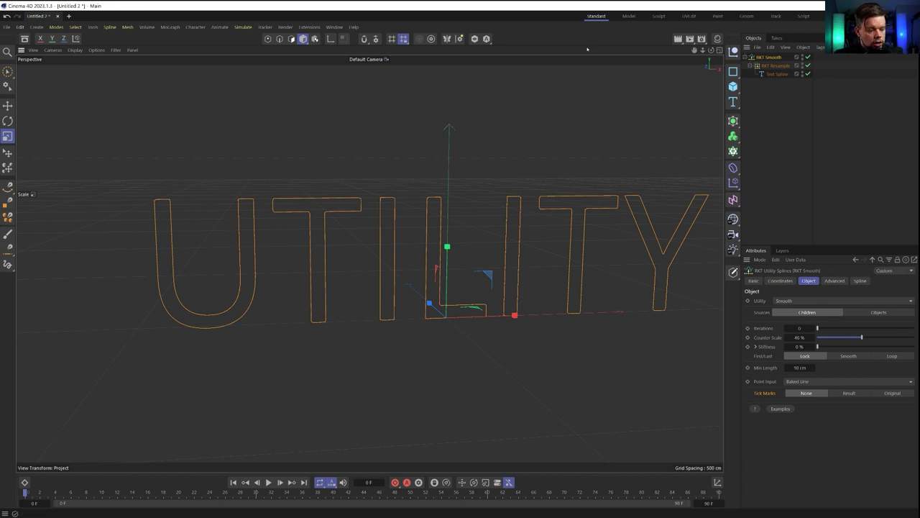
Close the Untitled 2 project without saving its changes.
key("ctrl+F4")
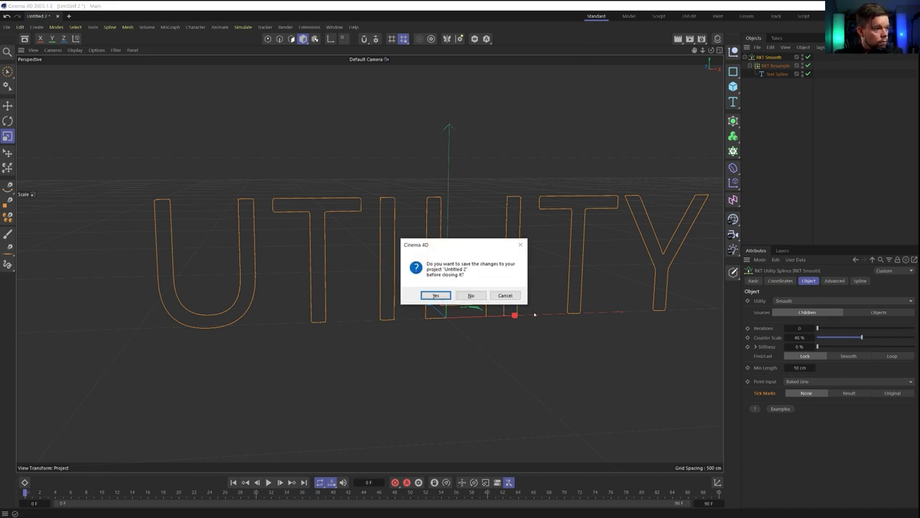
left_click(481, 300)
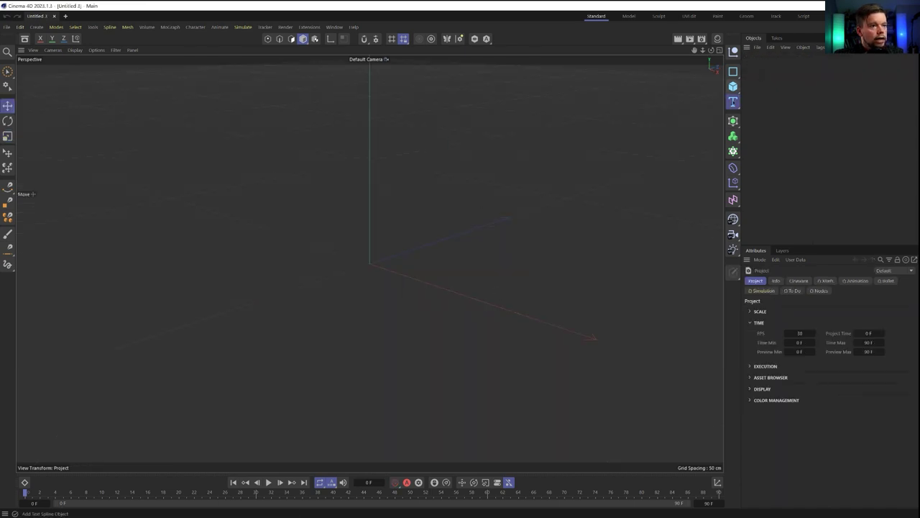
Add a 3D Text object, align it to Middle and change its wording to RKT.
left_click(732, 101)
left_click(763, 113)
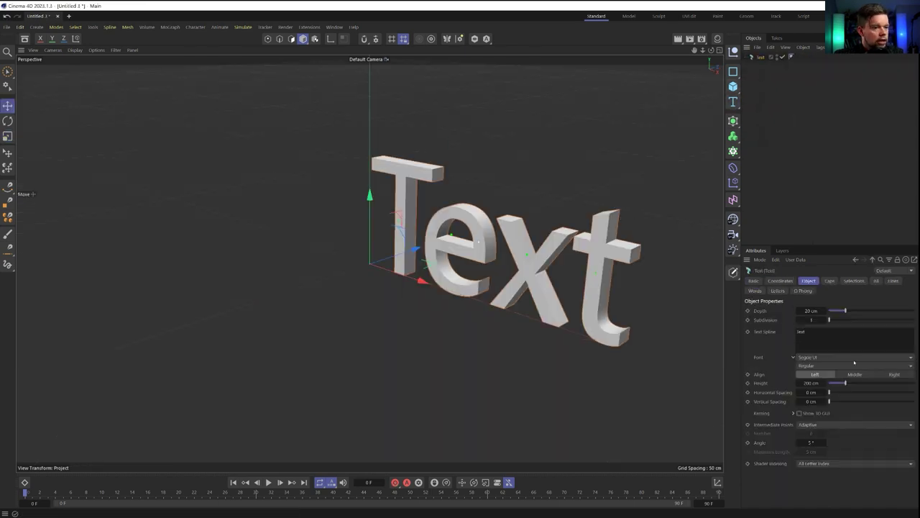
left_click(854, 375)
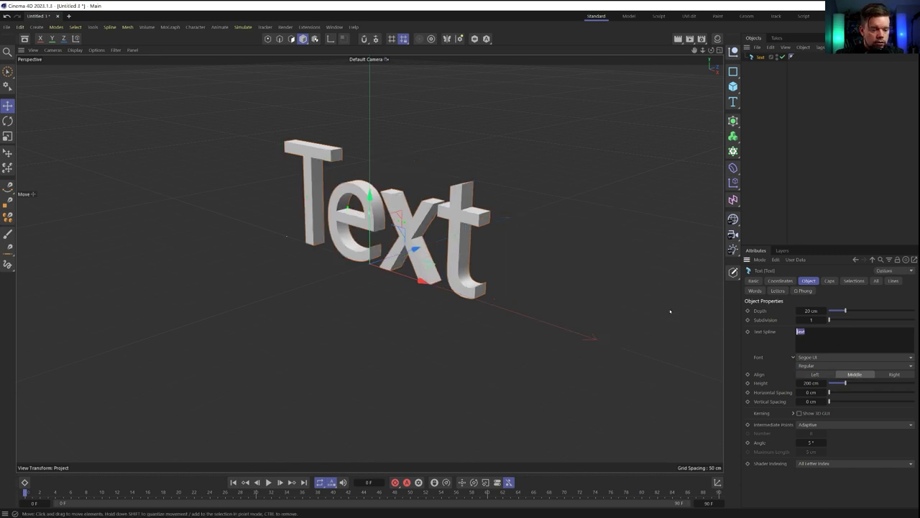
type("RKT")
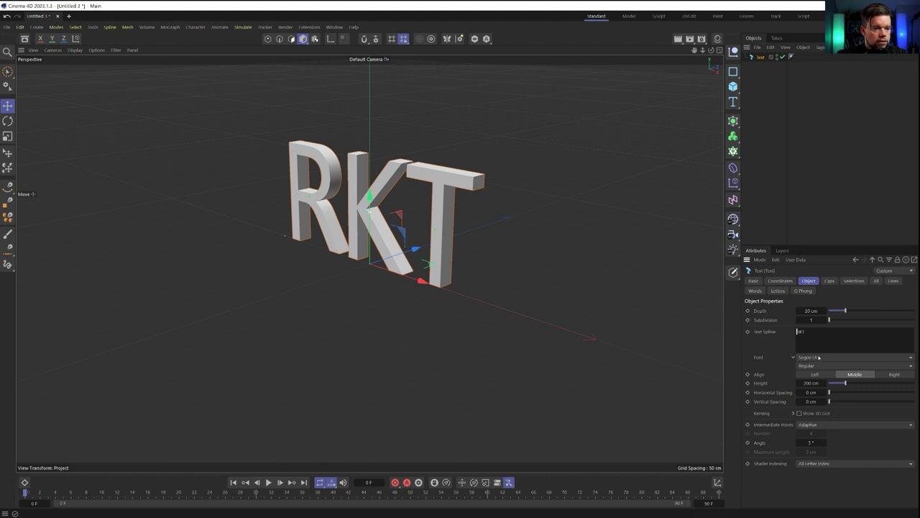
Set the RKT text's font to LEMON MILK Bold and its Depth to 41 cm.
left_click(818, 357)
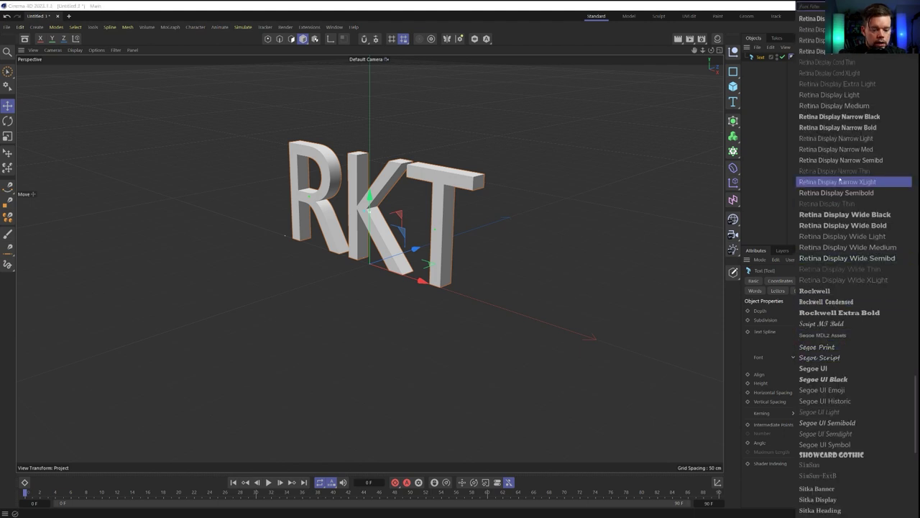
type("lemo")
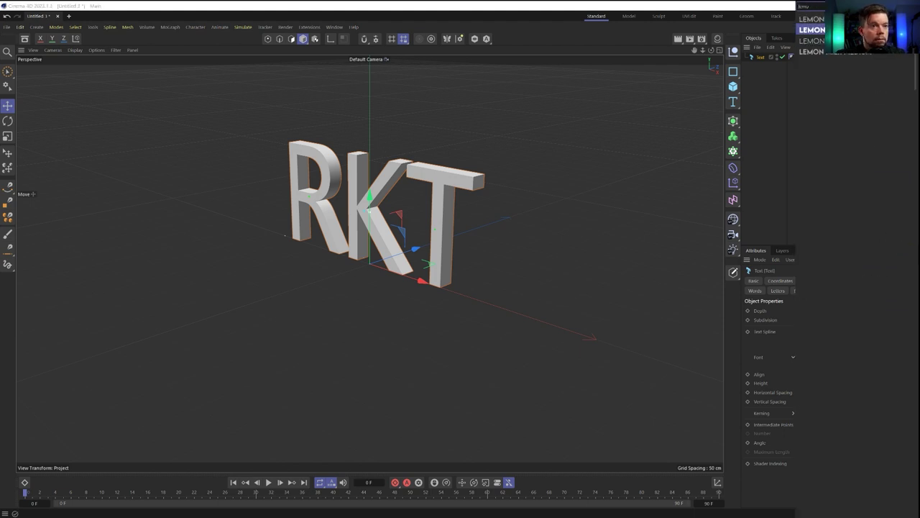
left_click(812, 30)
left_click_drag(392, 216, 424, 218, "alt")
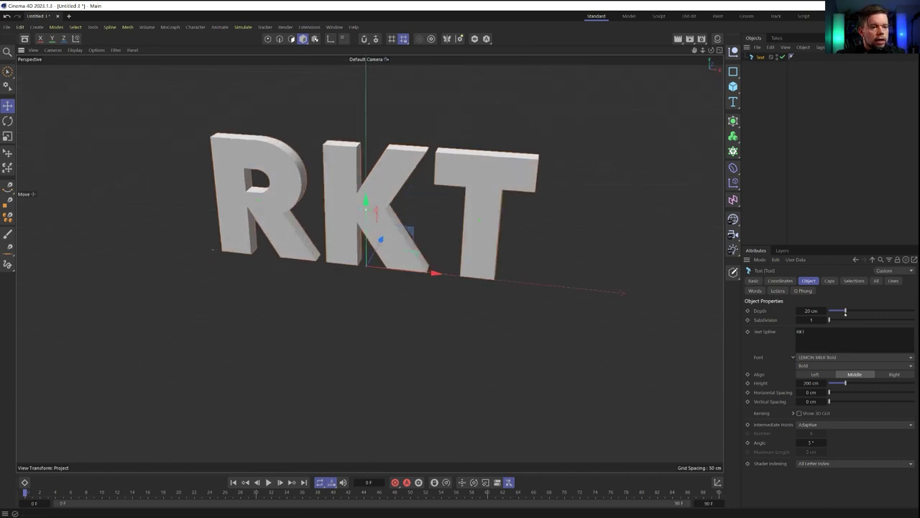
left_click_drag(845, 311, 863, 310)
middle_click_drag(486, 245, 488, 258, "alt")
scroll(488, 259, "up", 4)
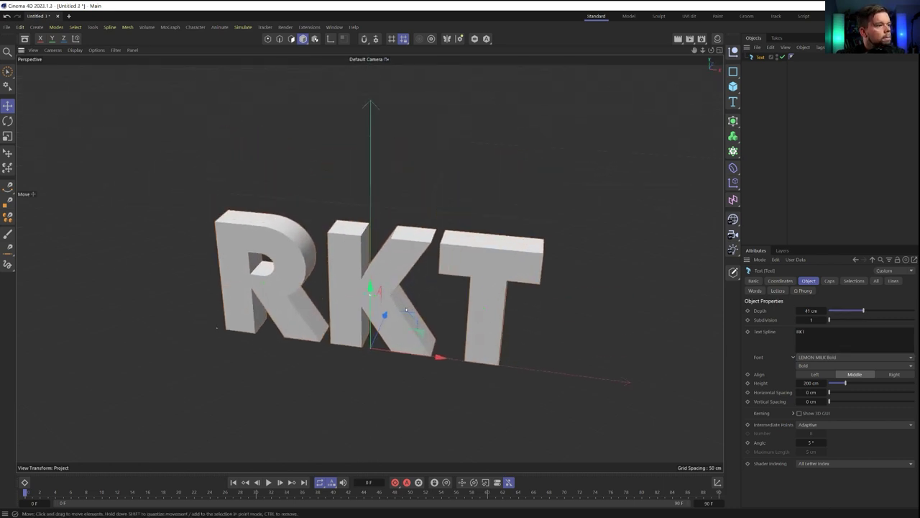
Add a Volume Builder as parent of the RKT text and a Volume Mesher as parent of the Volume Builder.
left_click_drag(733, 136, 767, 171)
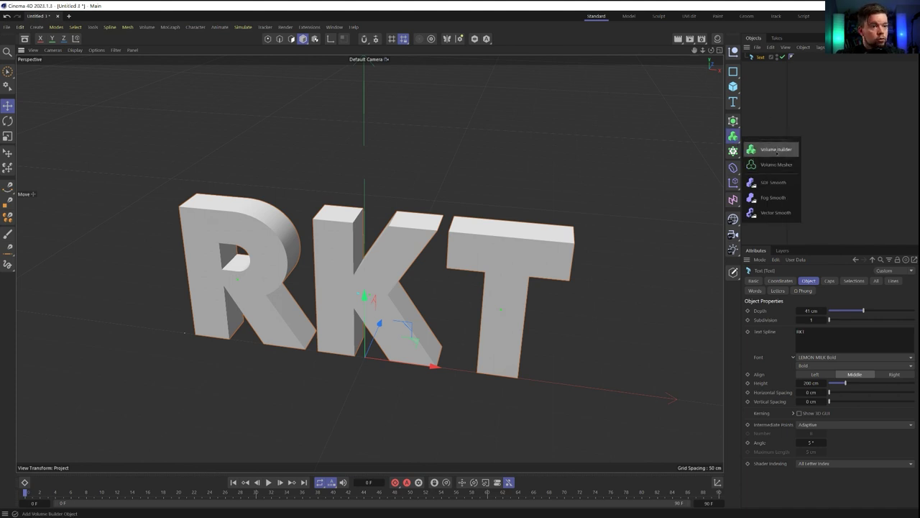
left_click(792, 149)
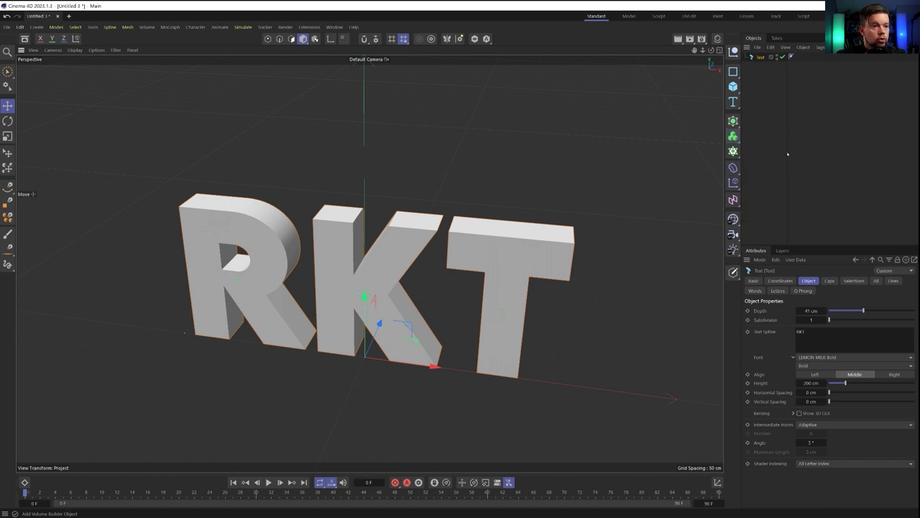
left_click(733, 136)
left_click(784, 165)
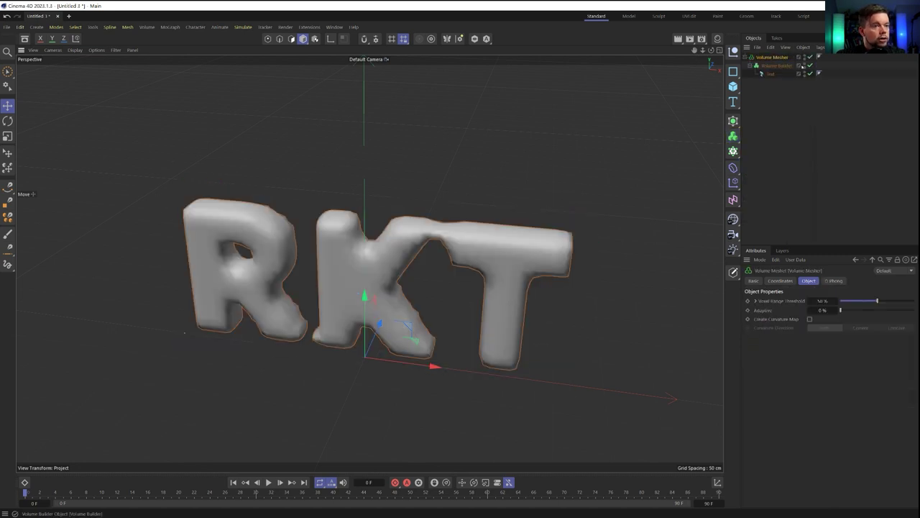
Set the Volume Builder's Voxel Size to 5 cm and add an SDF Dilate and Erode filter to it.
left_click(777, 65)
double_click(799, 309)
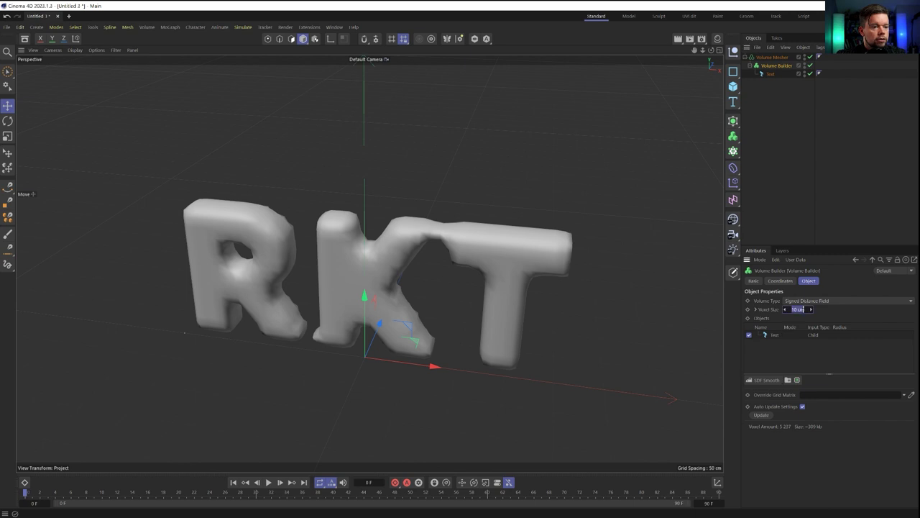
type("5")
key("Return")
left_click_drag(499, 296, 561, 263, "alt")
left_click_drag(366, 280, 504, 227, "alt")
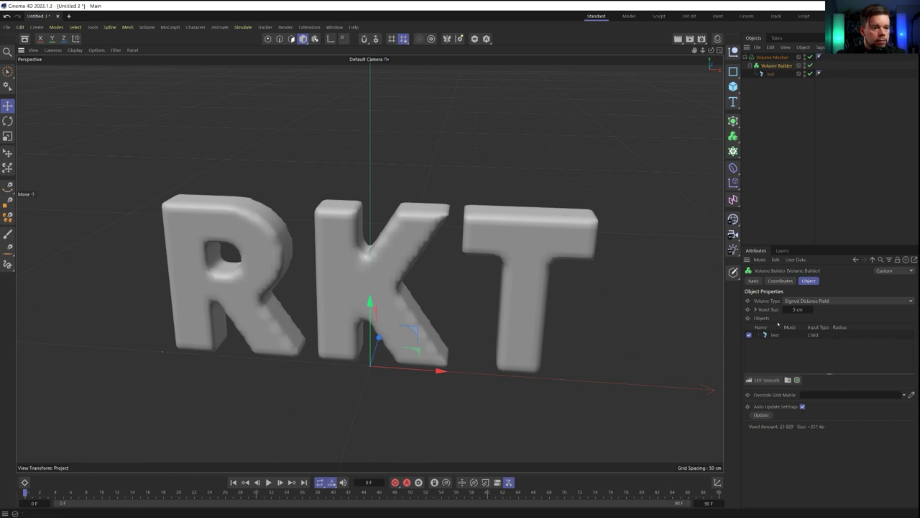
left_click(767, 379)
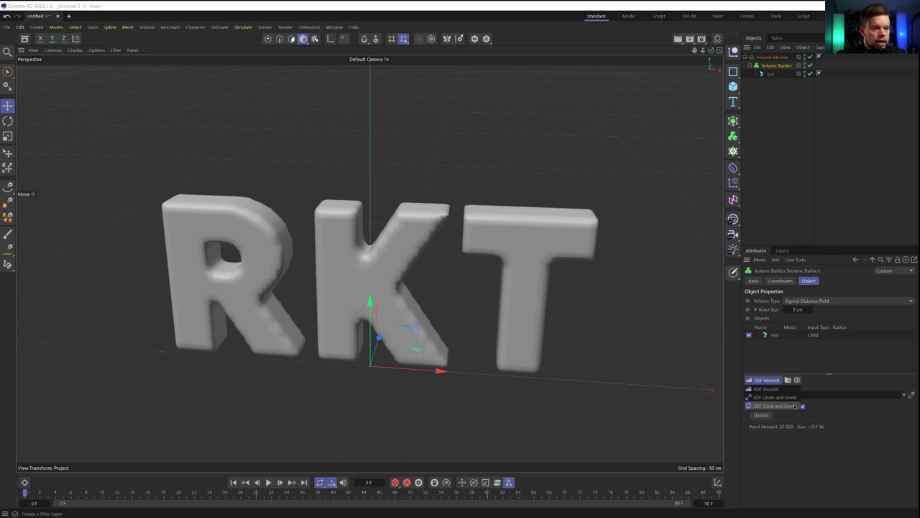
left_click(776, 397)
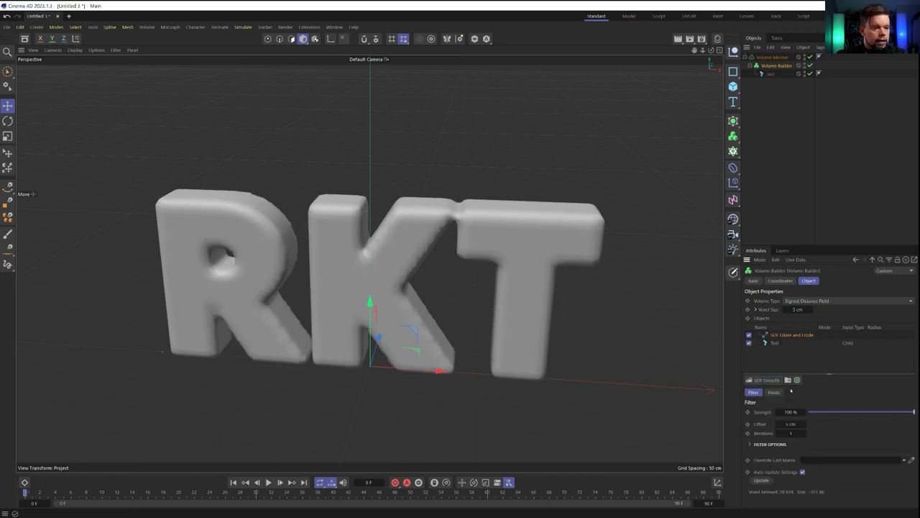
Tighten the RKT text's Horizontal Spacing to -15 cm and show the mesh lines on the shaded letters.
double_click(812, 343)
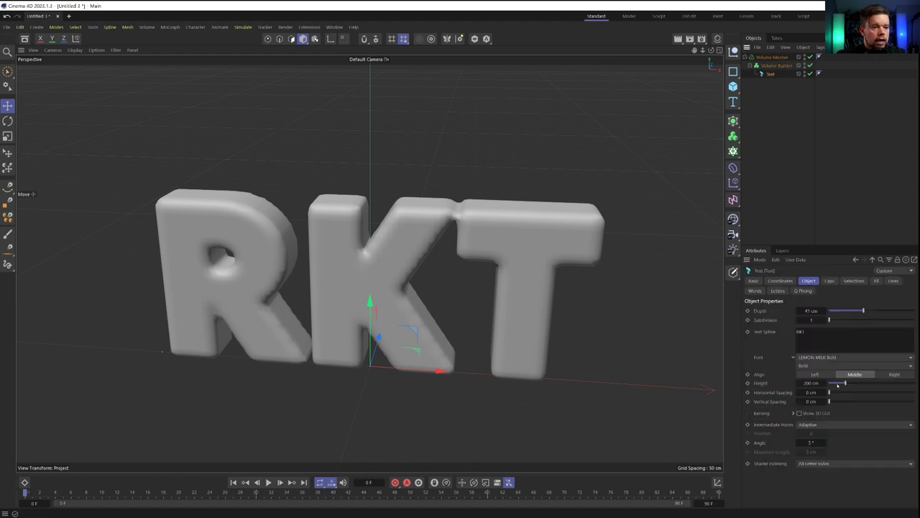
left_click_drag(824, 392, 494, 251)
left_click_drag(426, 236, 445, 231, "alt")
key("n")
key("b")
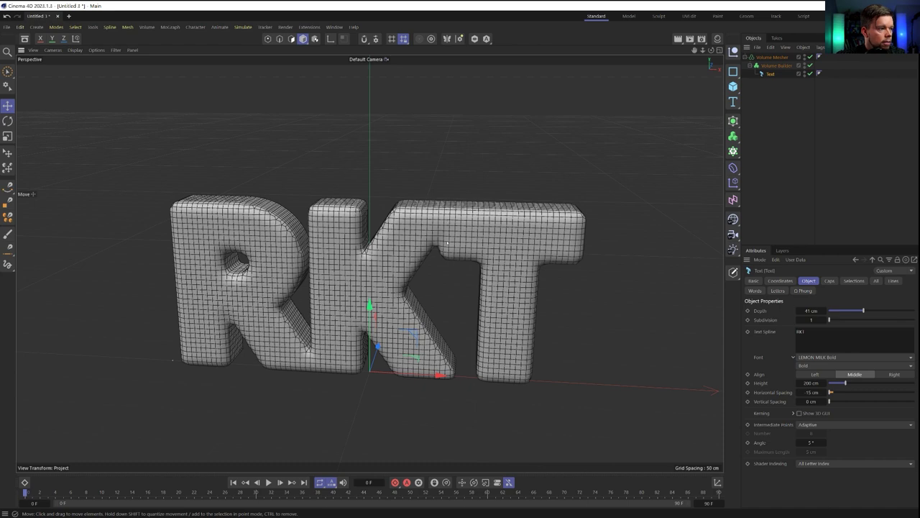
left_click_drag(447, 243, 422, 255, "alt")
Add a Remesh as parent of the Volume Mesher and set its Mesh Density to 10 %.
left_click(772, 58)
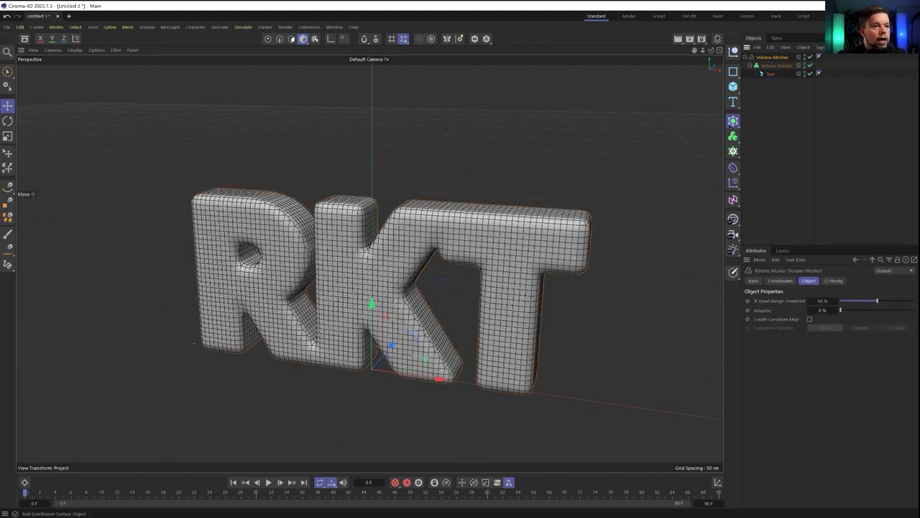
left_click_drag(732, 120, 769, 250)
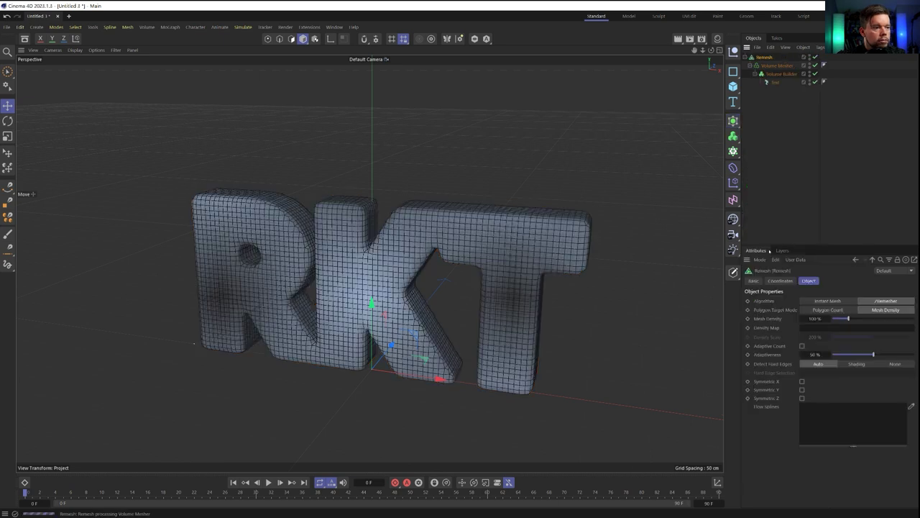
double_click(816, 318)
type("10")
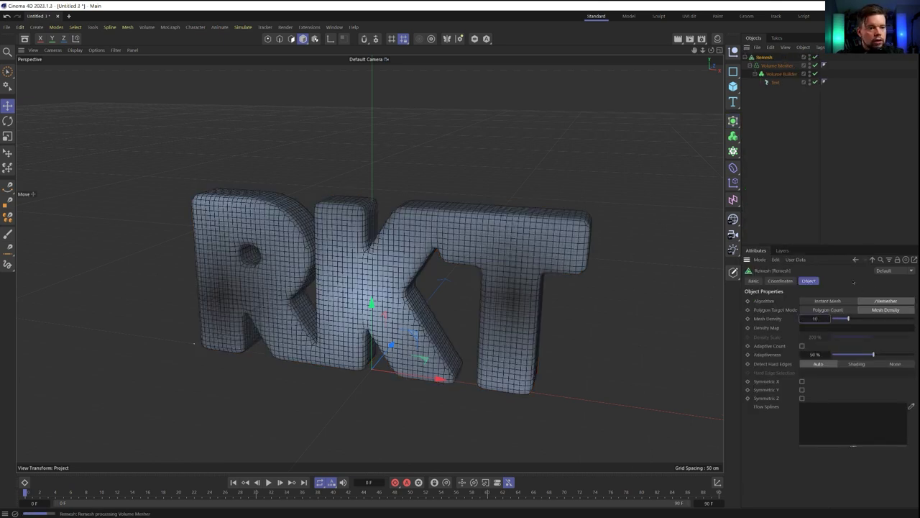
key("Return")
Set the Remesh's Adaptiveness to 10 % and its Mesh Density to 25 %.
double_click(820, 355)
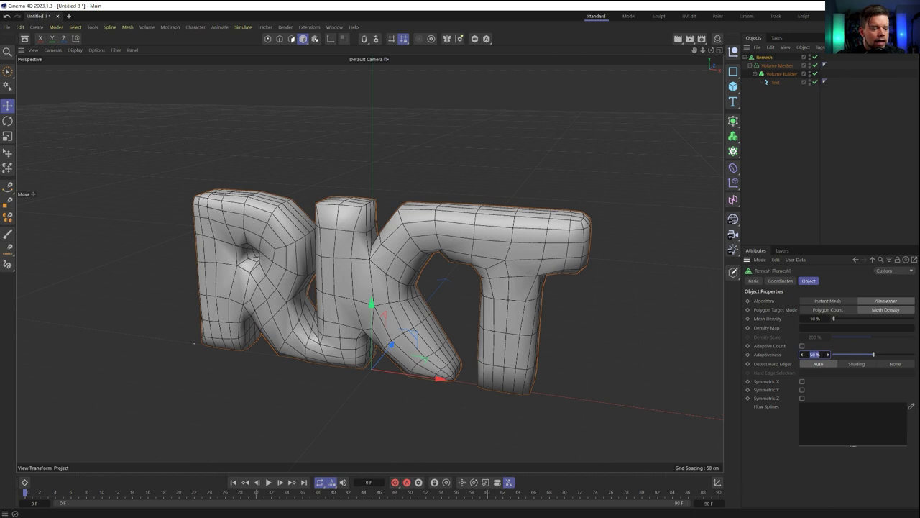
type("10")
key("Return")
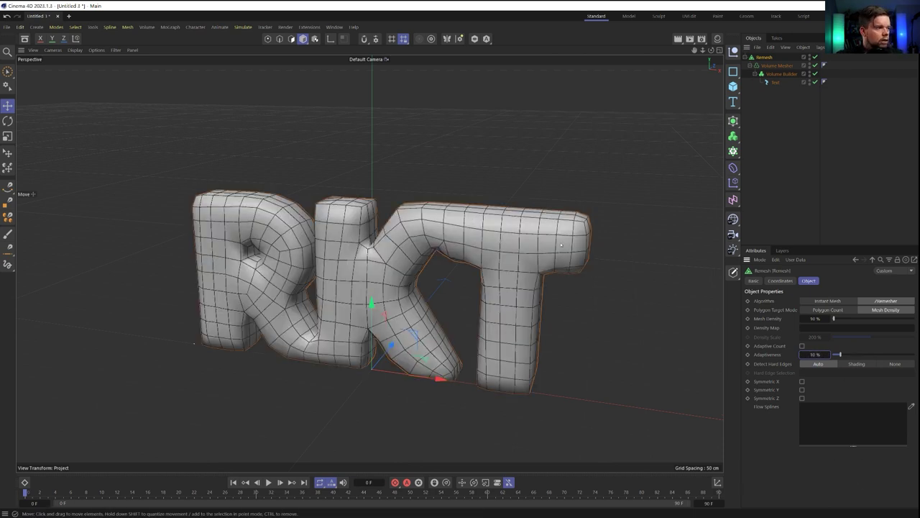
double_click(814, 319)
type("25")
key("Return")
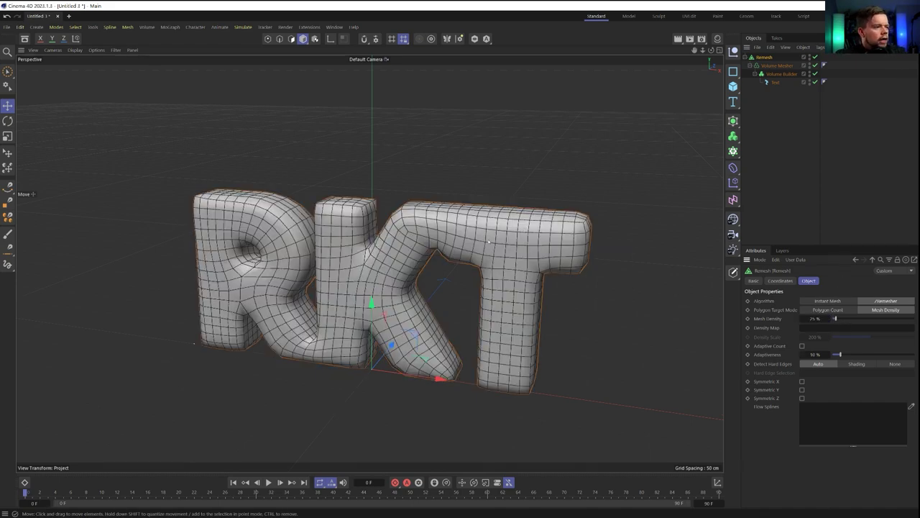
left_click_drag(407, 233, 396, 166, "alt")
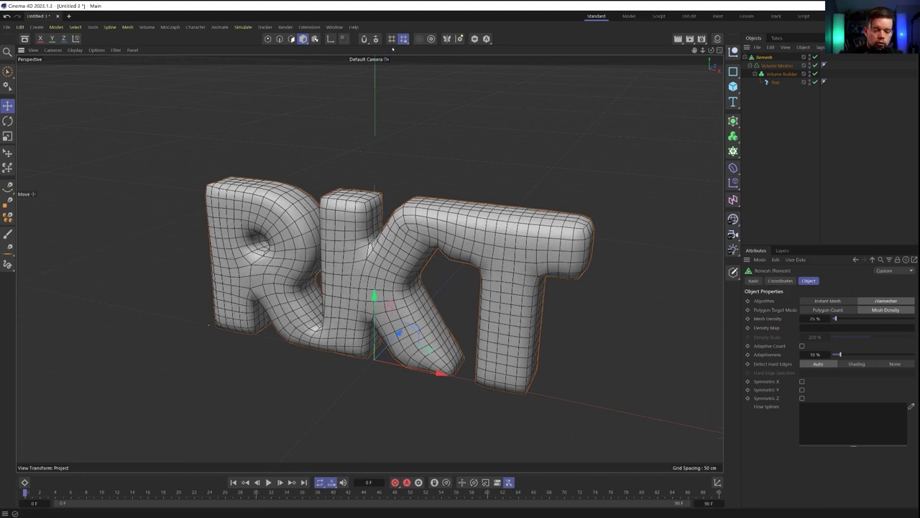
Add an RKT Ricochet object below the Remesh hierarchy and raise it to about mid-height of the letter K.
left_click(309, 26)
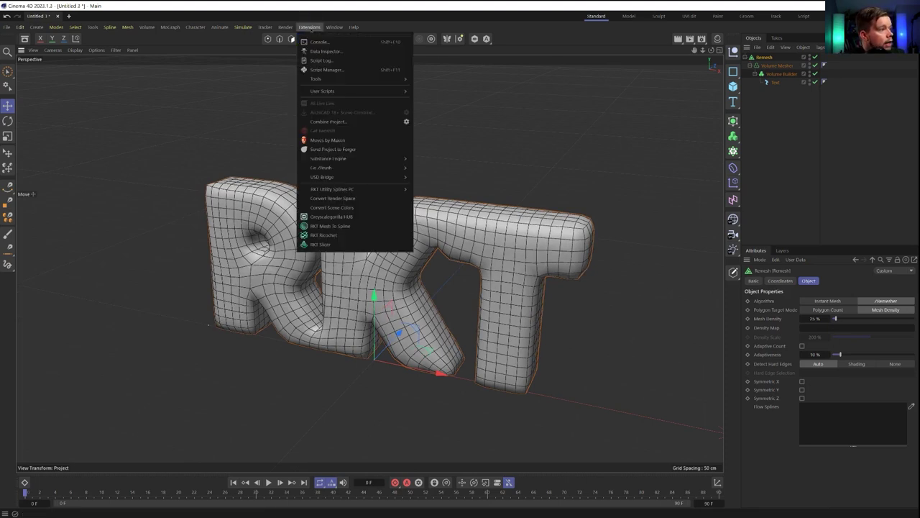
left_click(324, 235)
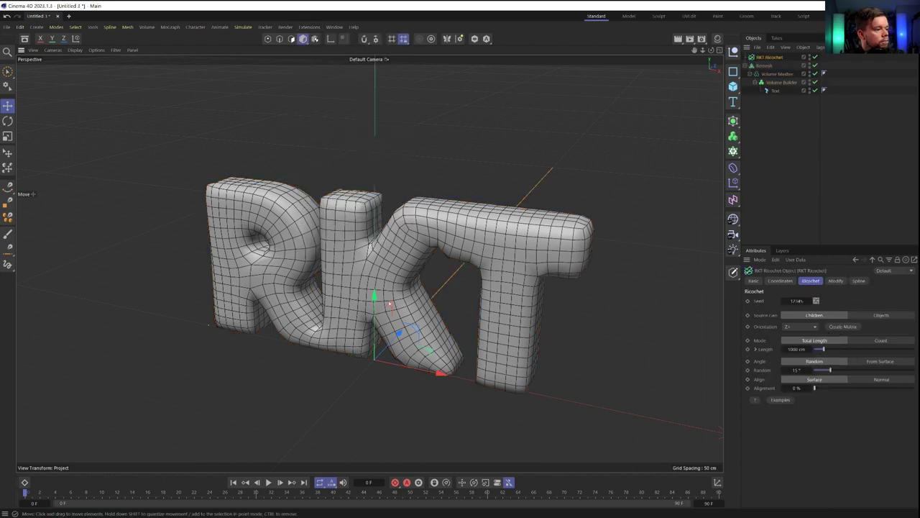
left_click_drag(382, 169, 381, 81)
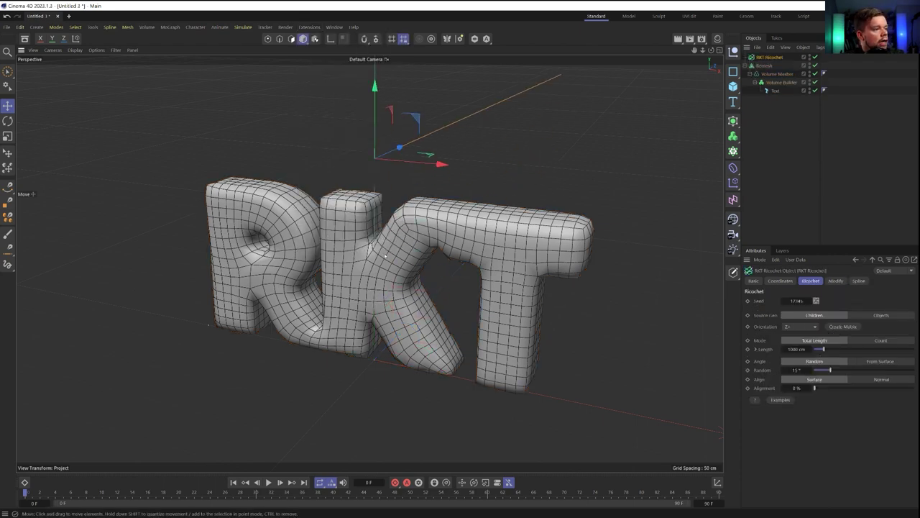
left_click_drag(460, 112, 425, 269, "alt")
left_click_drag(770, 92, 770, 94)
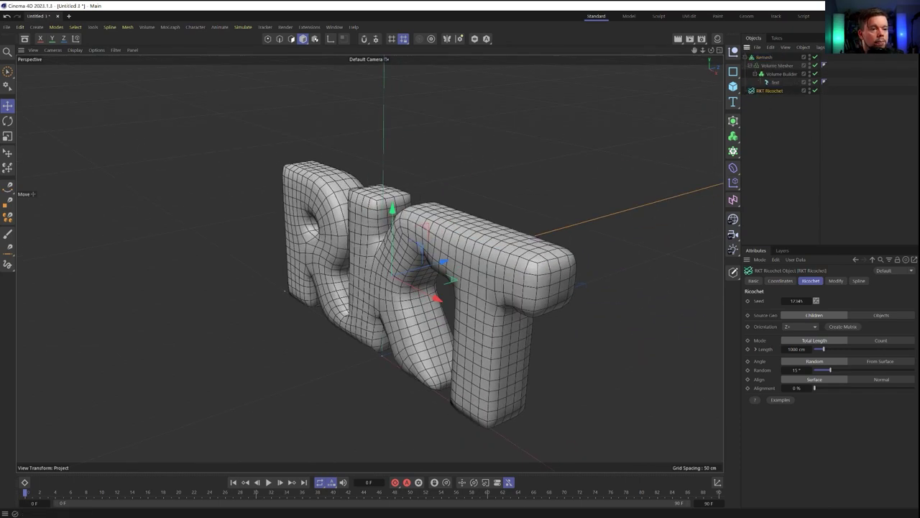
Switch the Ricochet's source geometry to Objects, assign the Remesh as source, and hide the Remesh.
left_click(867, 316)
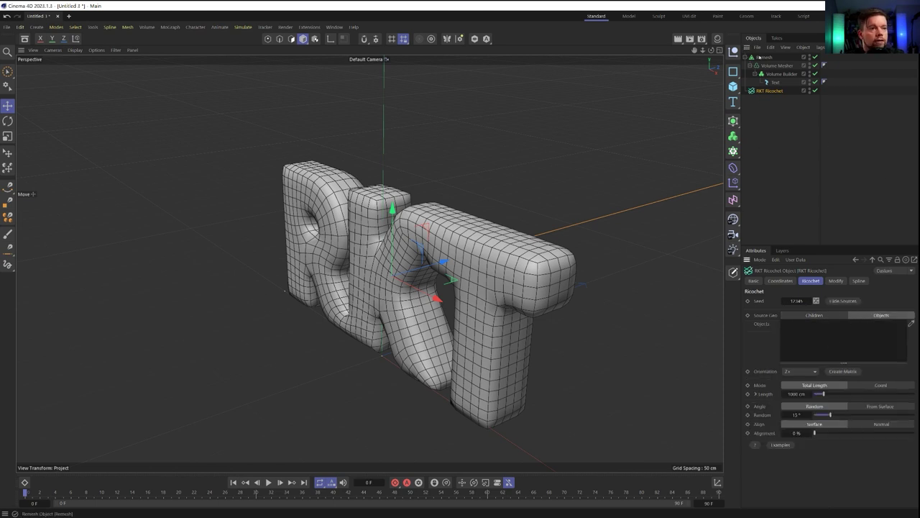
left_click_drag(760, 57, 831, 338)
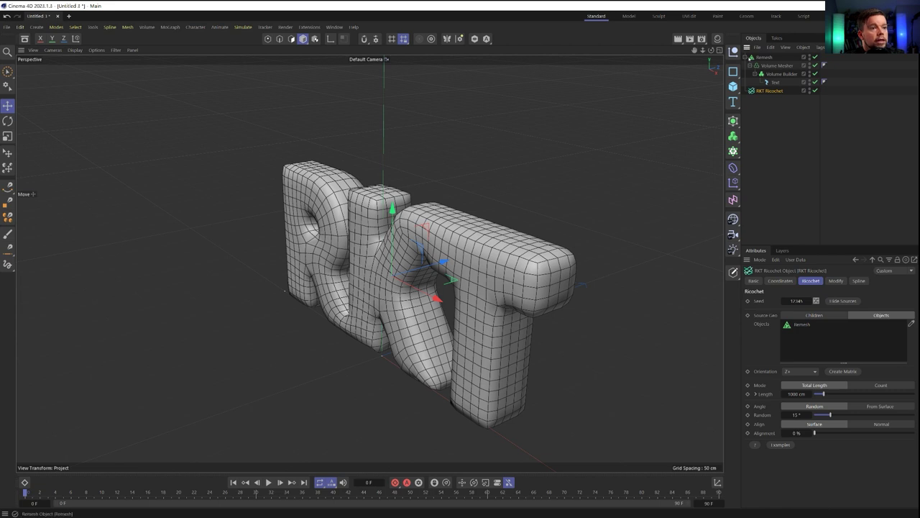
left_click(745, 58)
double_click(795, 57)
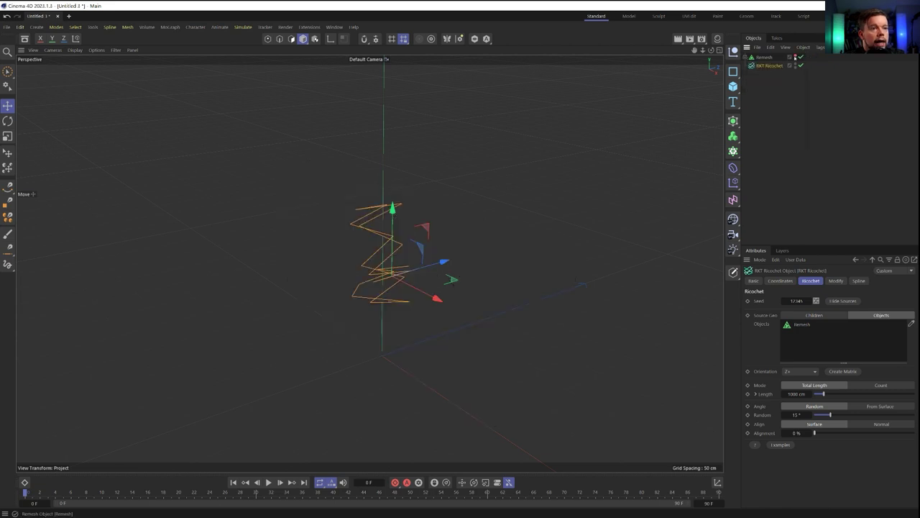
left_click_drag(348, 268, 499, 230, "alt")
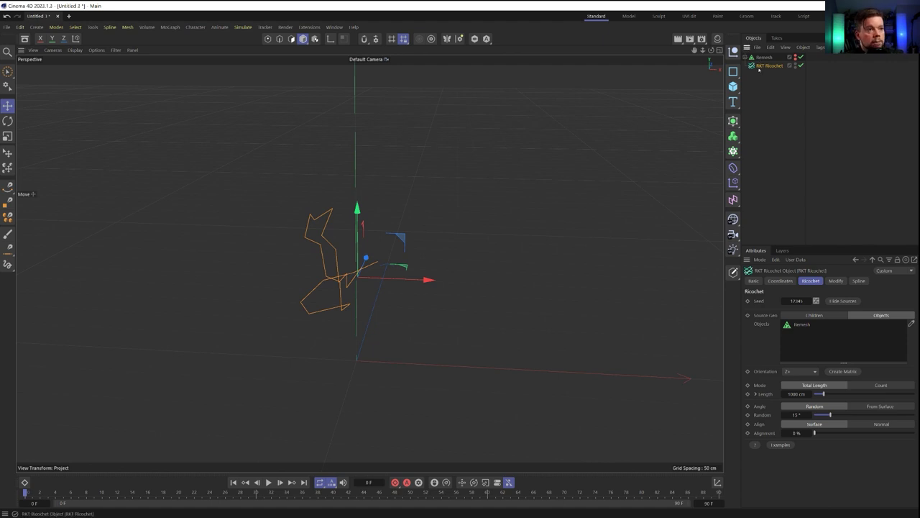
left_click_drag(316, 262, 287, 250, "alt")
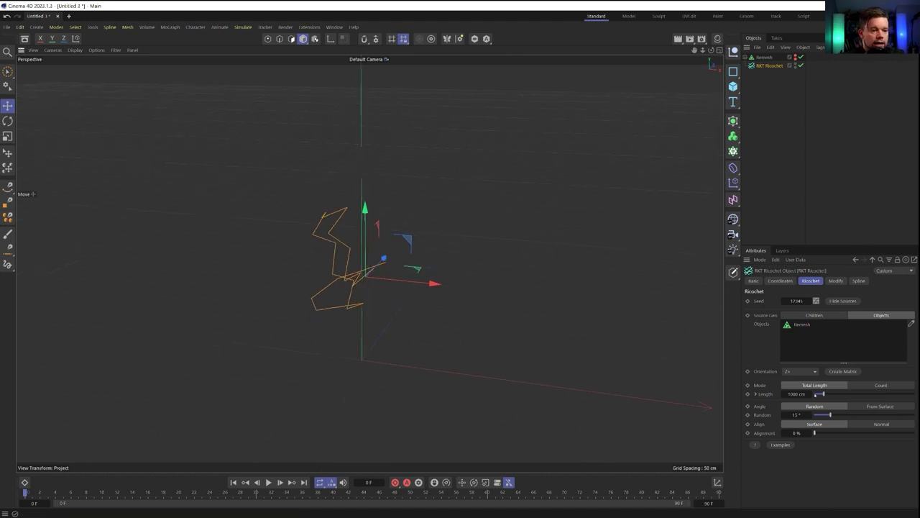
Set the Ricochet's total Length to 100000 cm.
left_click_drag(823, 394, 914, 394)
left_click(794, 394)
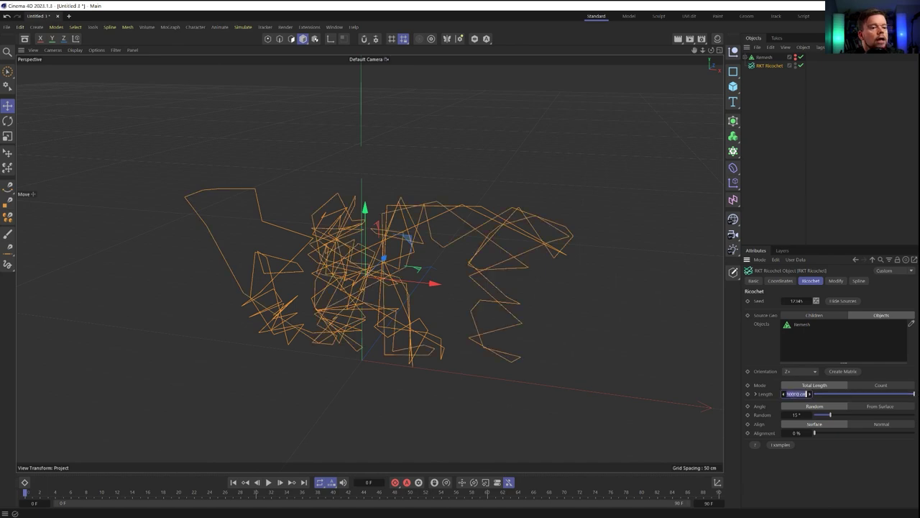
left_click(793, 394)
key("Return")
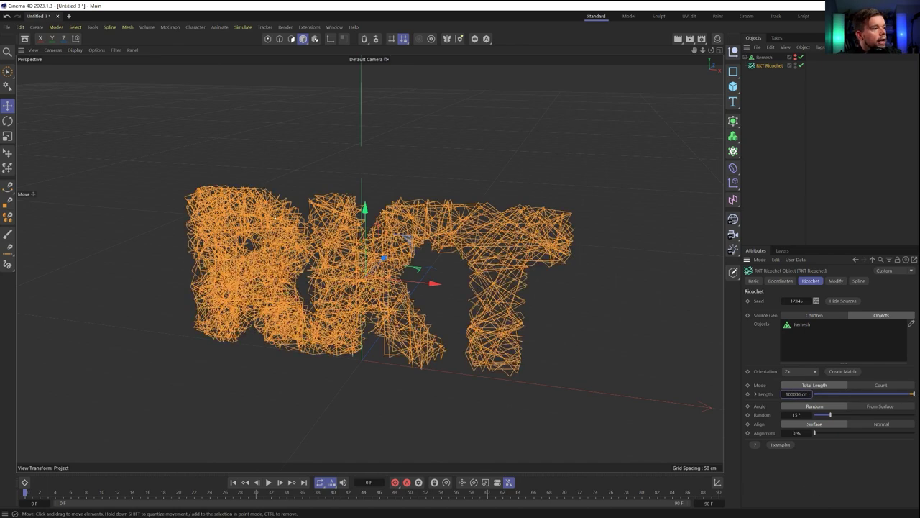
left_click_drag(364, 284, 405, 280, "alt")
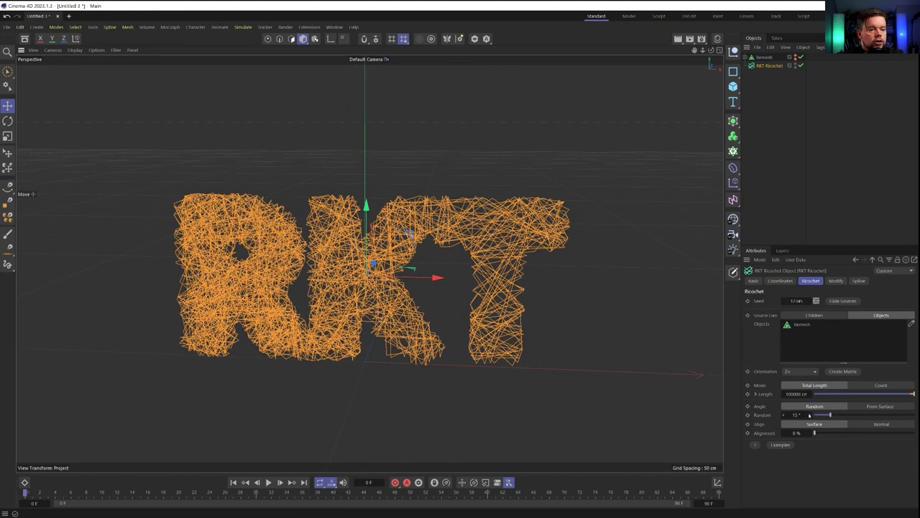
Randomize the Ricochet's Seed several times to vary how the spline bounces inside the letters.
left_click(841, 281)
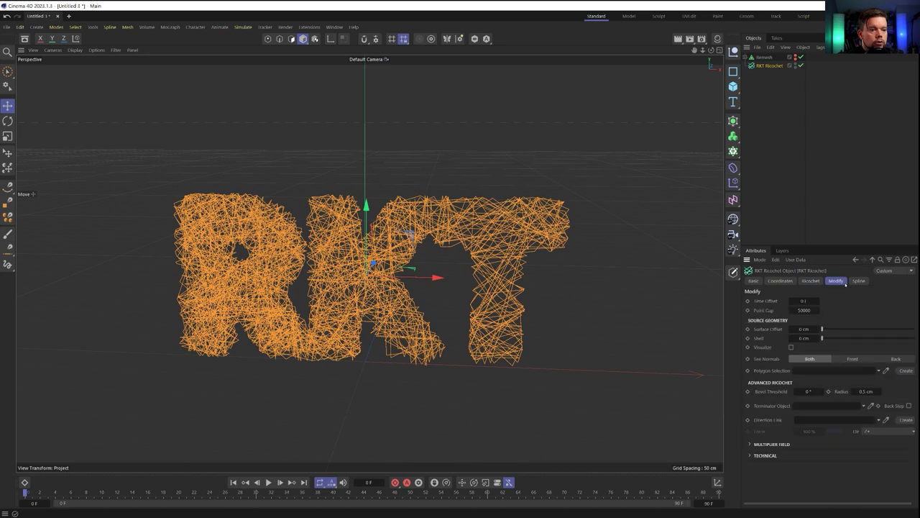
left_click(810, 280)
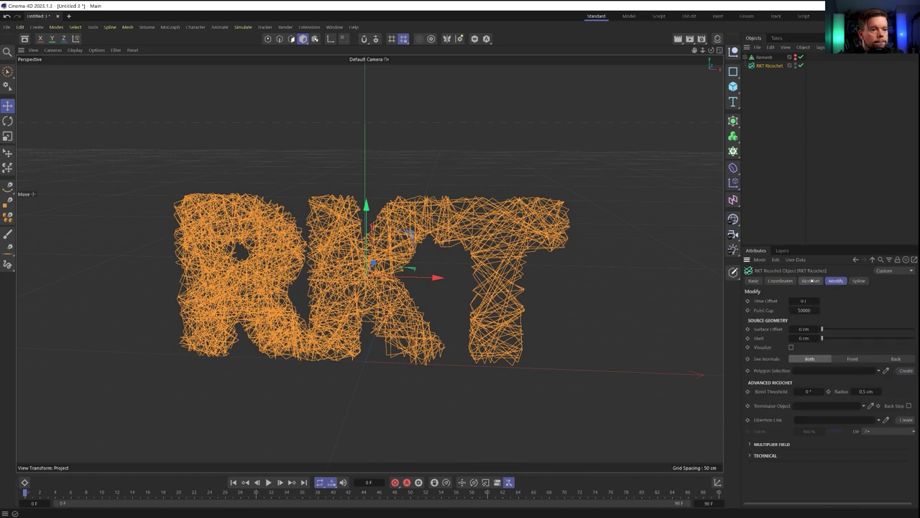
left_click(816, 302)
left_click(816, 301)
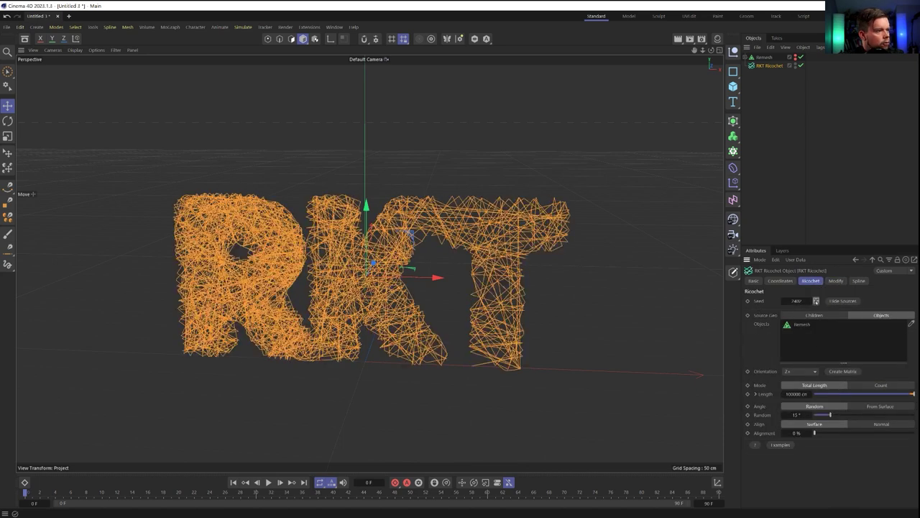
left_click(816, 301)
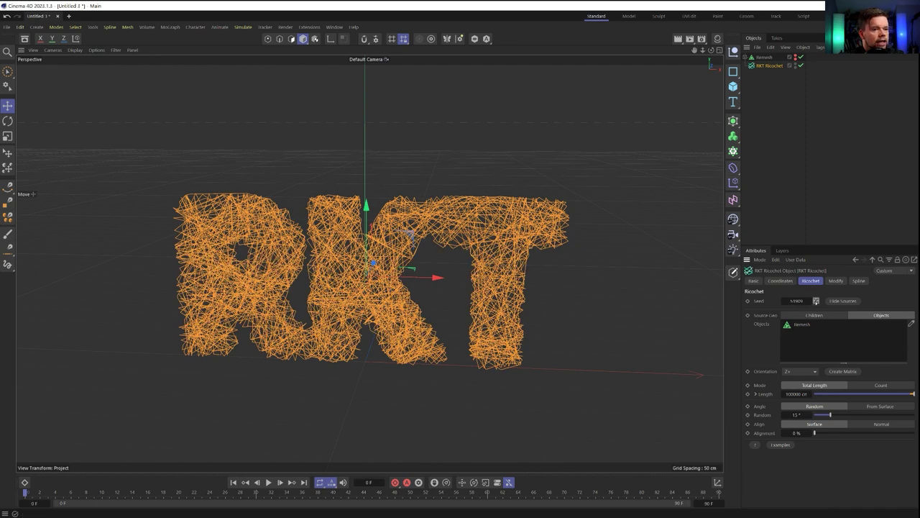
left_click(816, 301)
left_click(816, 301)
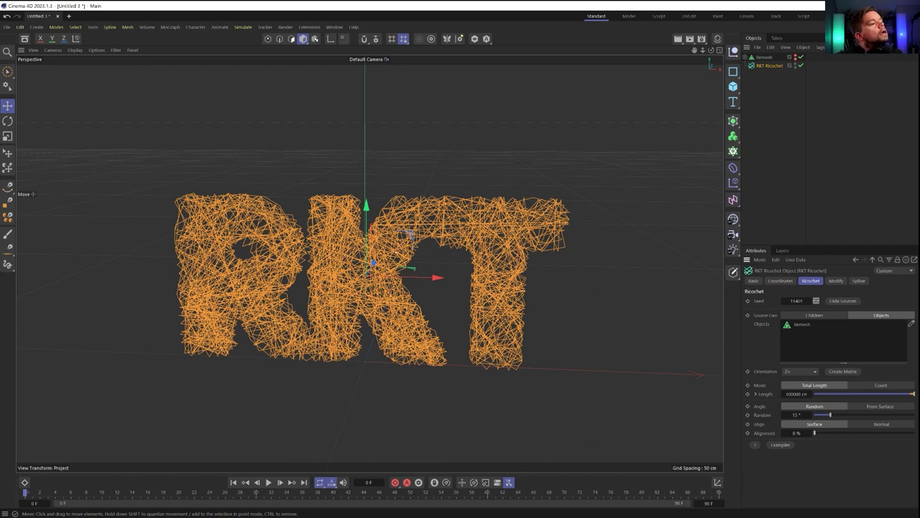
mouse_move(370, 214)
left_mouse_down("alt")
mouse_move(375, 193)
mouse_move(381, 207)
left_mouse_up("alt")
Add a Rope simulation tag to the RKT Ricochet object.
right_click(770, 66)
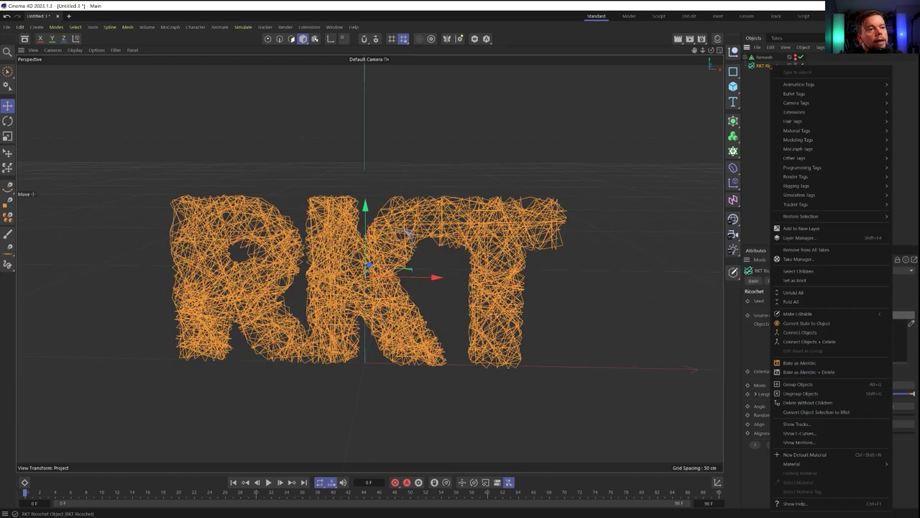
mouse_move(796, 196)
left_click(750, 209)
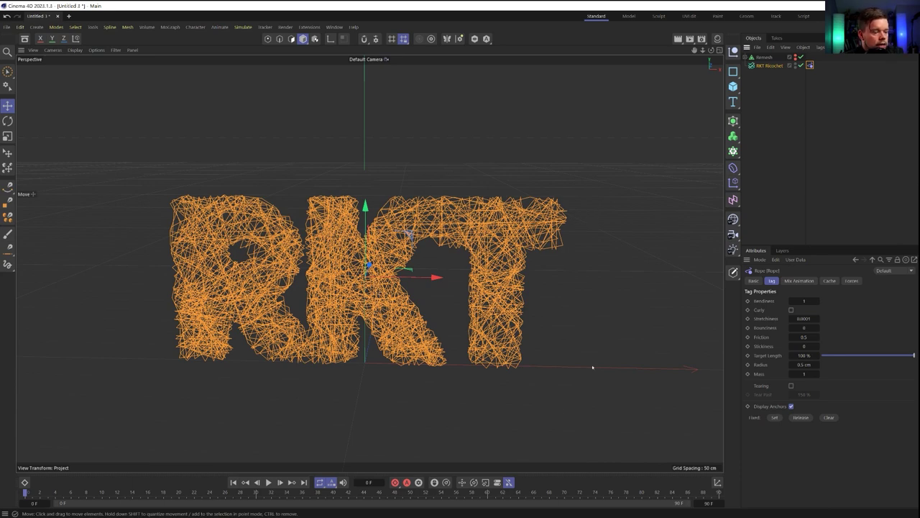
Play the rope simulation for a few frames and return to the first frame.
left_click(269, 482)
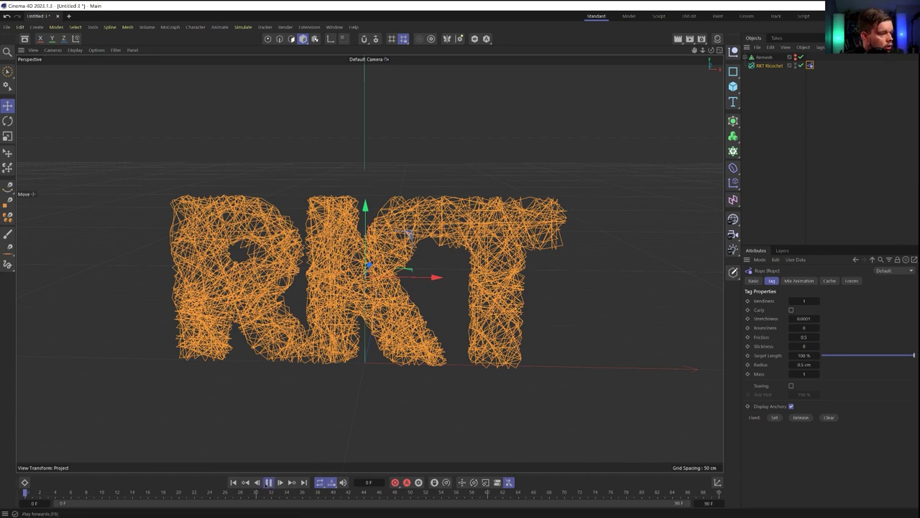
left_click(268, 481)
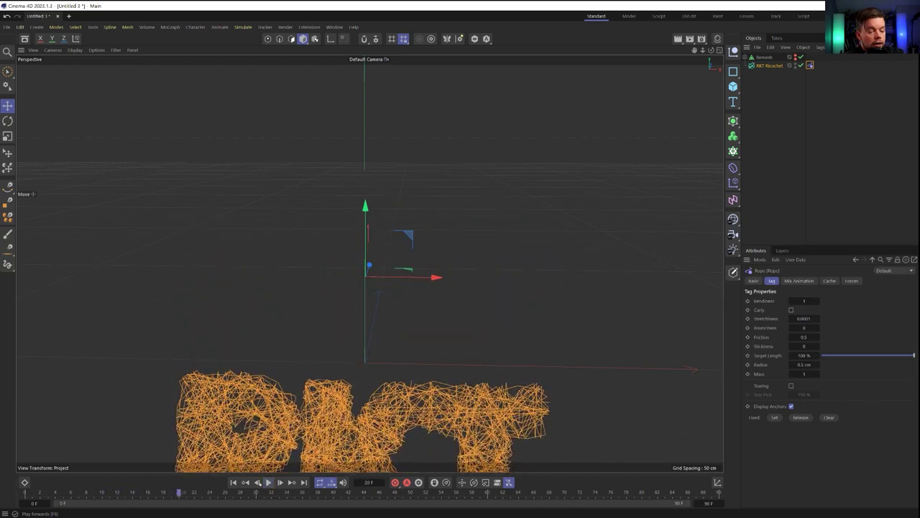
left_click(233, 482)
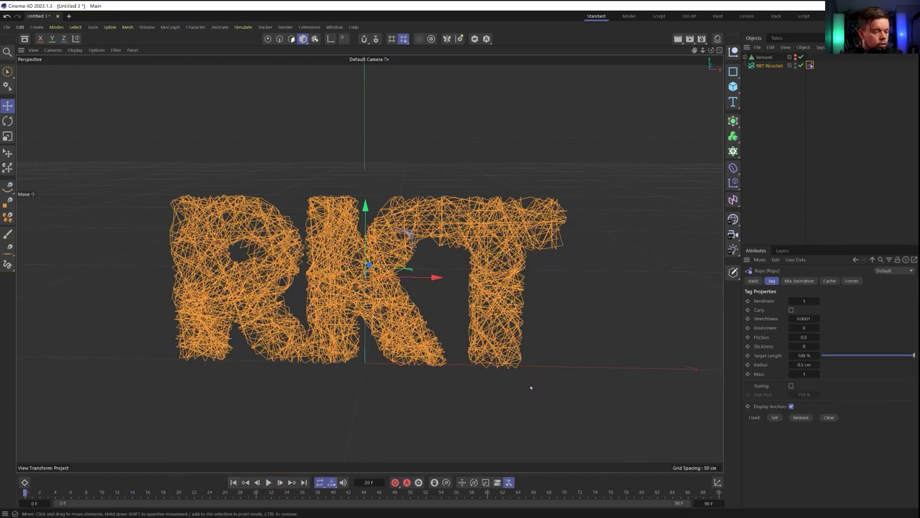
Set the Gravity to 0 cm in the project's simulation scene settings.
key("ctrl+d")
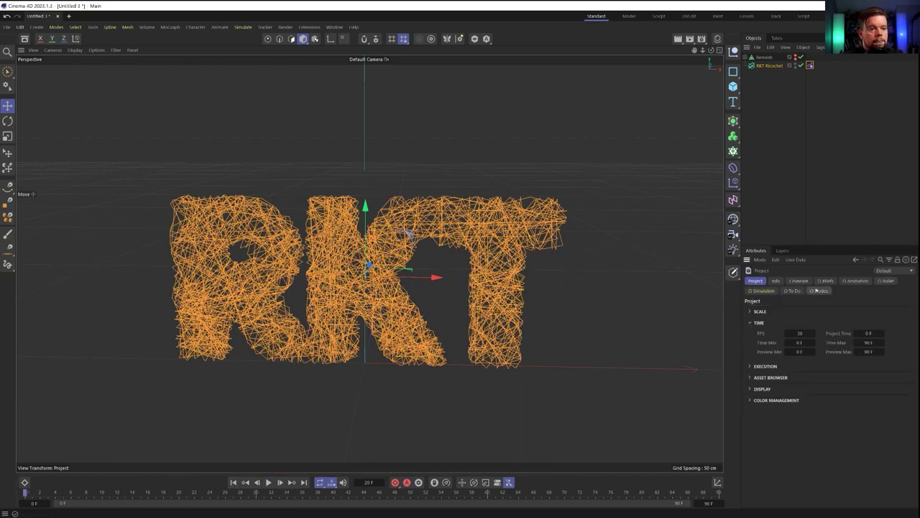
left_click(763, 290)
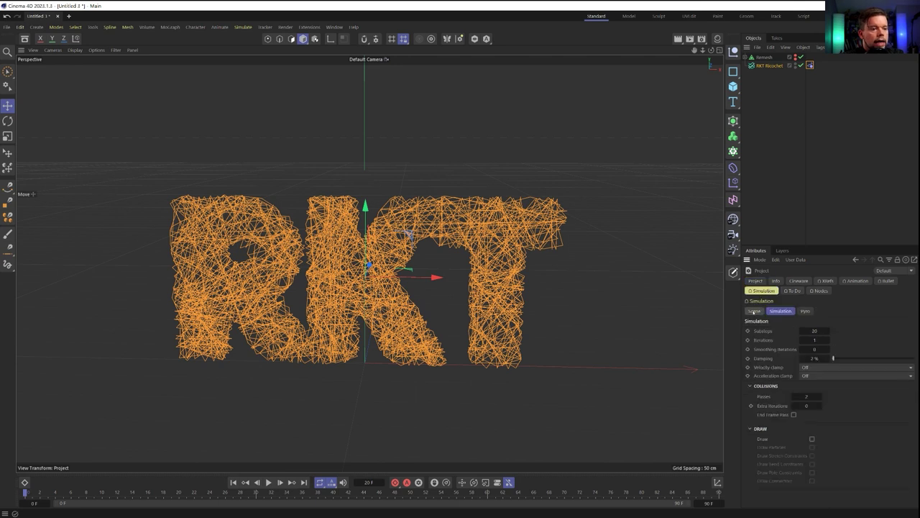
left_click(754, 310)
double_click(828, 339)
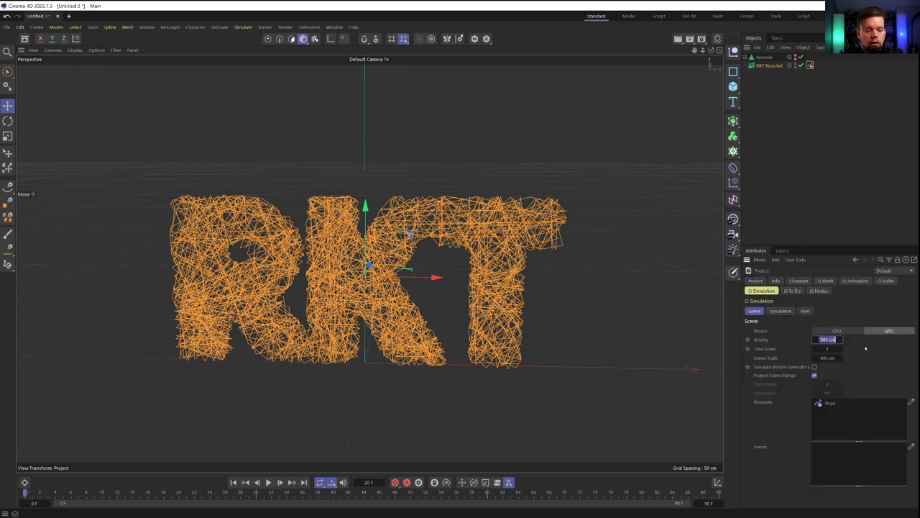
type("0")
key("Return")
Play the rope simulation without gravity and return to the first frame.
left_click(416, 306)
left_click(268, 482)
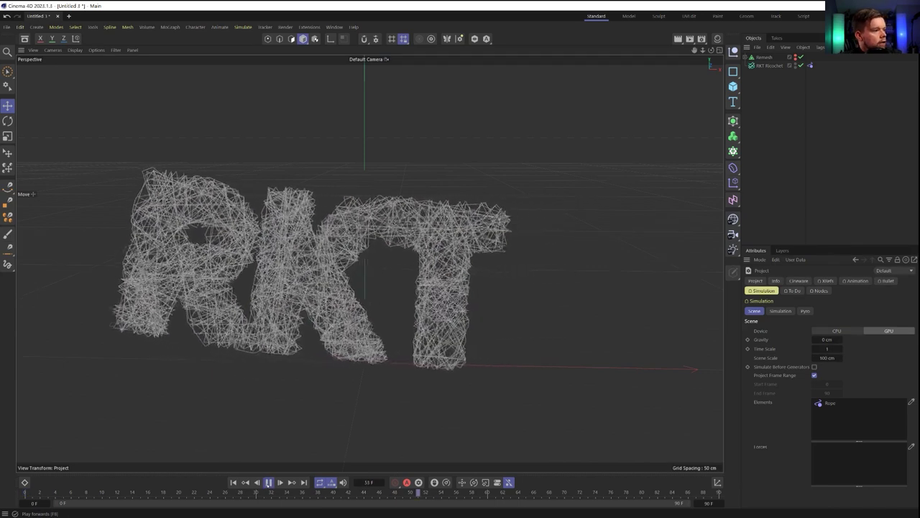
left_click(268, 483)
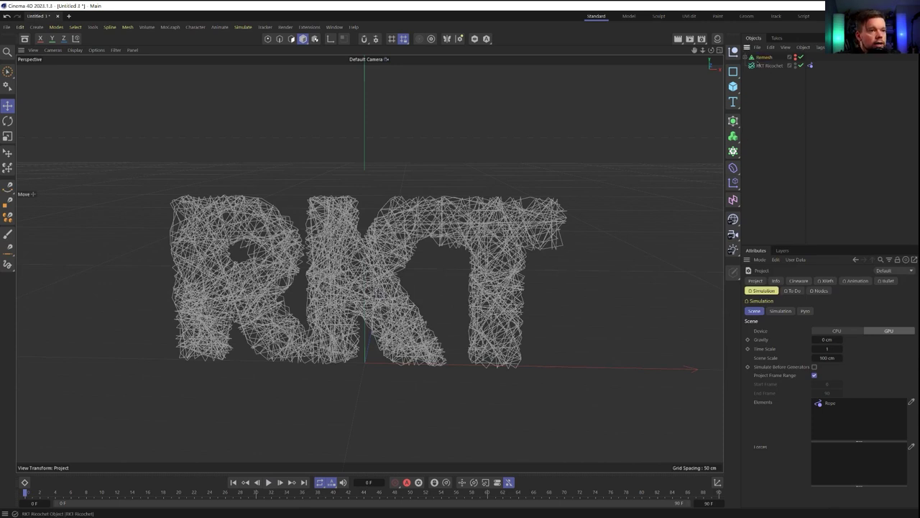
Delete the Rope tag from the RKT Ricochet object and keep the Ricochet selected.
left_click(408, 321)
left_click(408, 322)
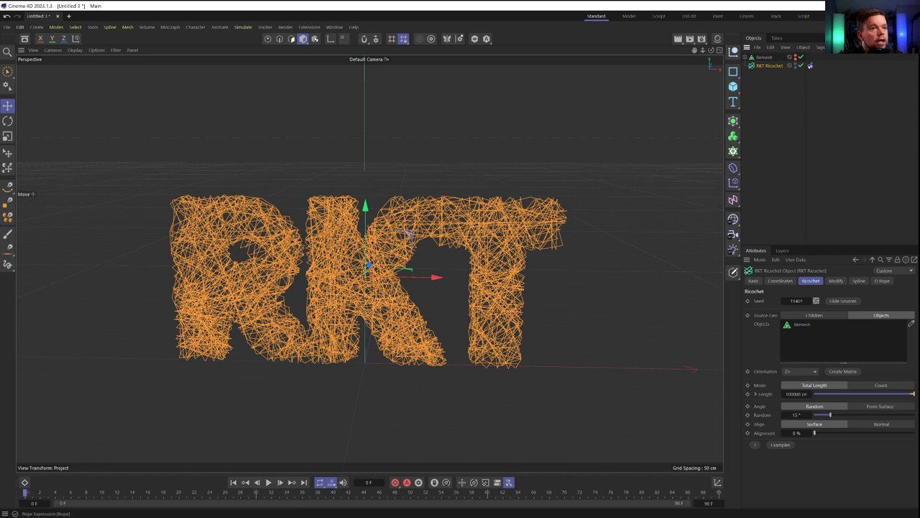
left_click(809, 66)
key("Delete")
left_click(771, 67)
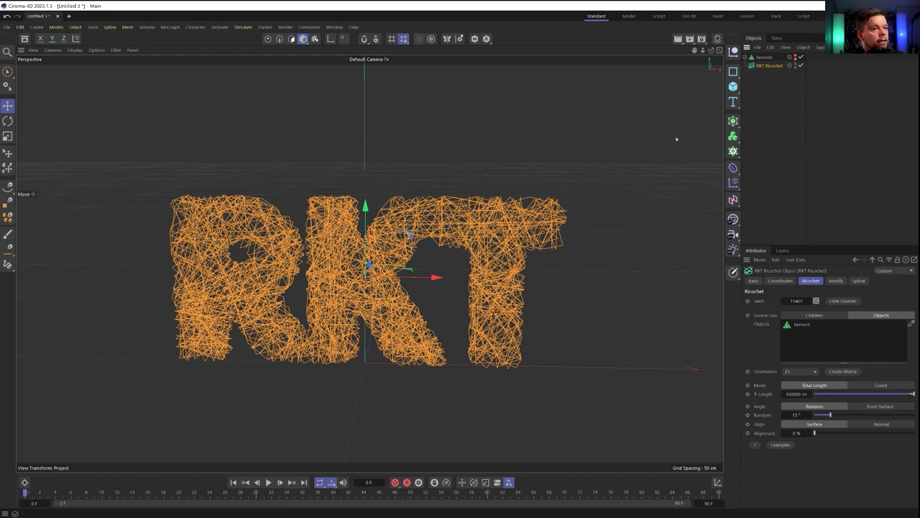
Apply an RKT Smooth utility spline to the Ricochet and set its Iterations to 0.
left_click(309, 26)
mouse_move(353, 189)
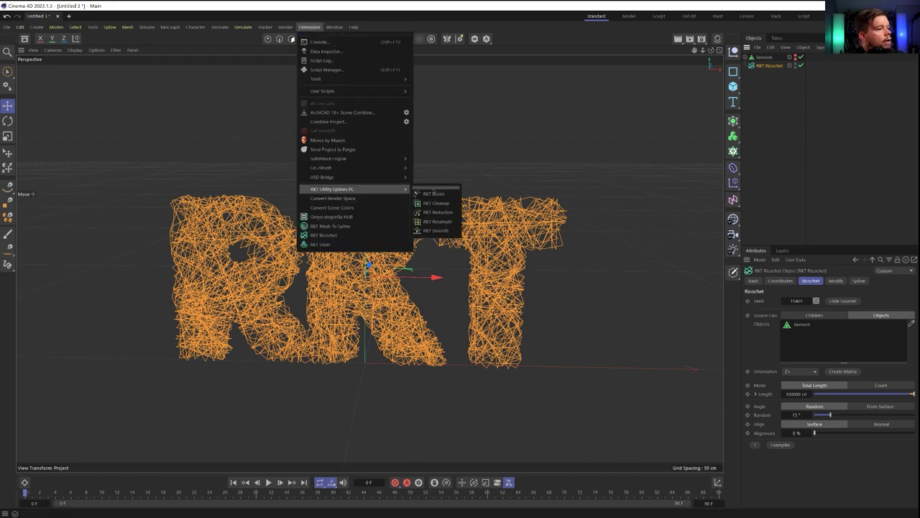
left_click(437, 230)
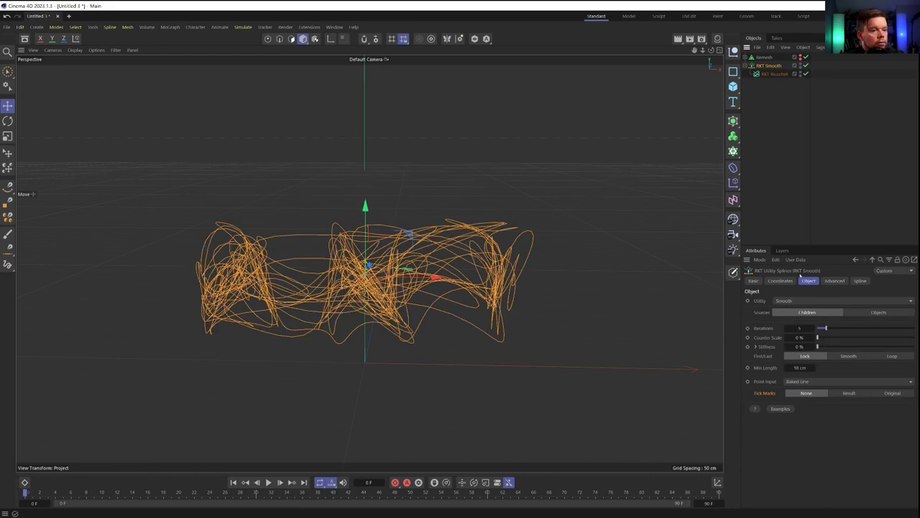
left_click_drag(827, 328, 800, 332)
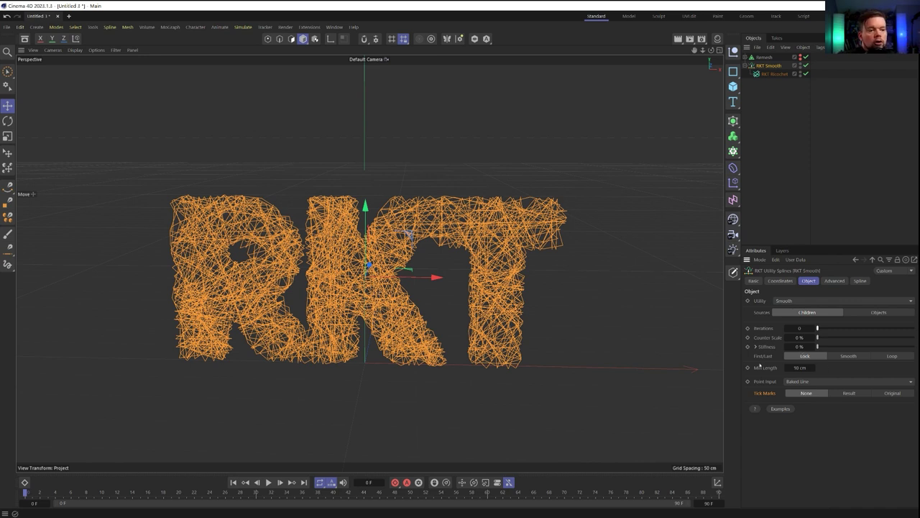
left_click(805, 383)
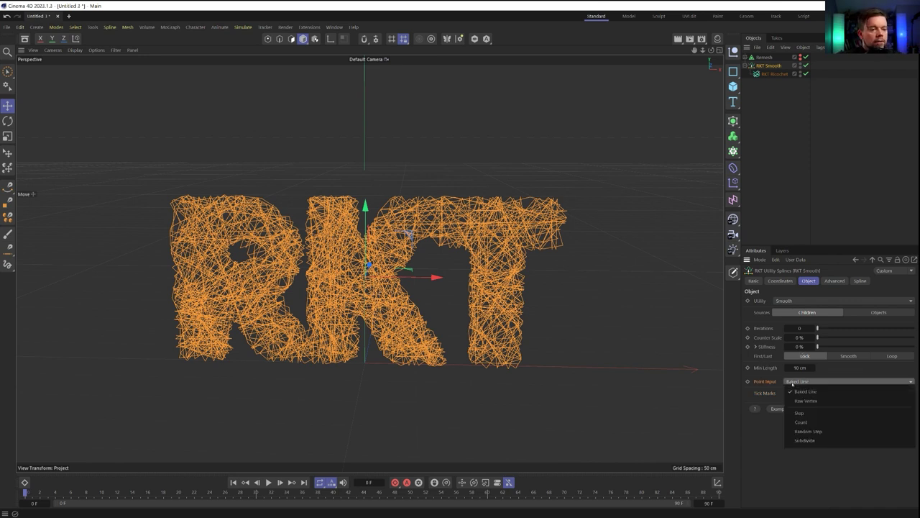
left_click(773, 382)
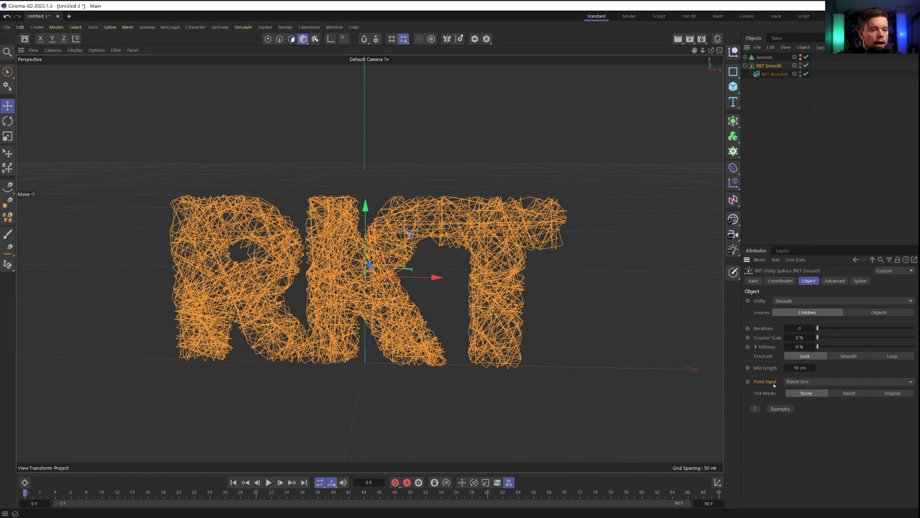
left_click(789, 382)
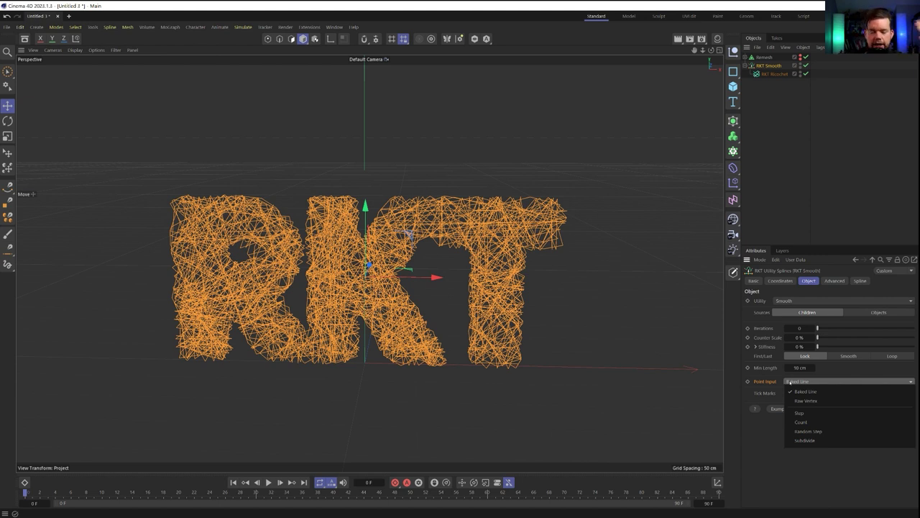
left_click(786, 391)
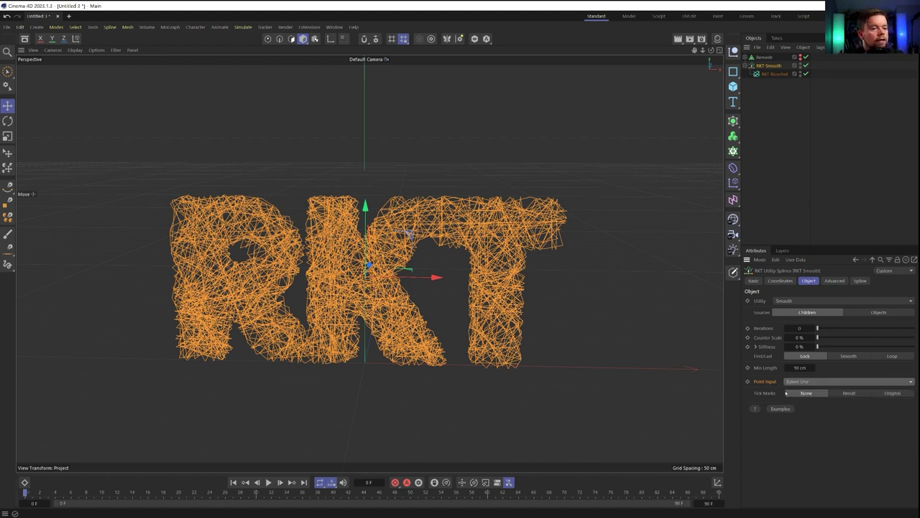
Show tick marks for the RKT Smooth result and set its Point Input to Step.
left_click(849, 393)
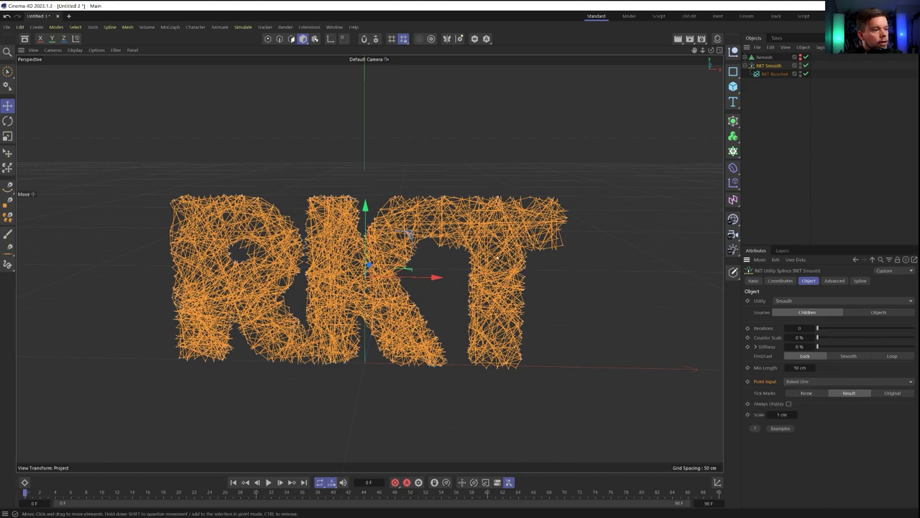
scroll(451, 249, "up", 2)
scroll(452, 249, "up", 2)
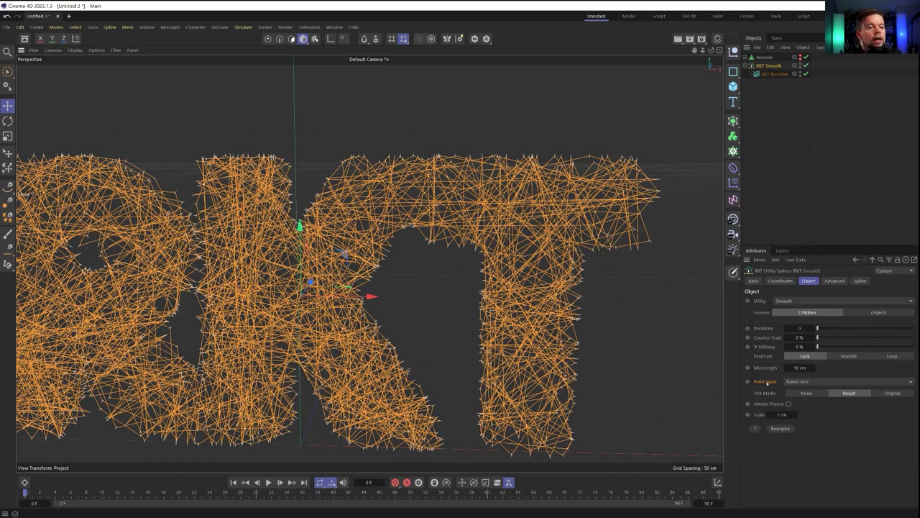
left_click(804, 381)
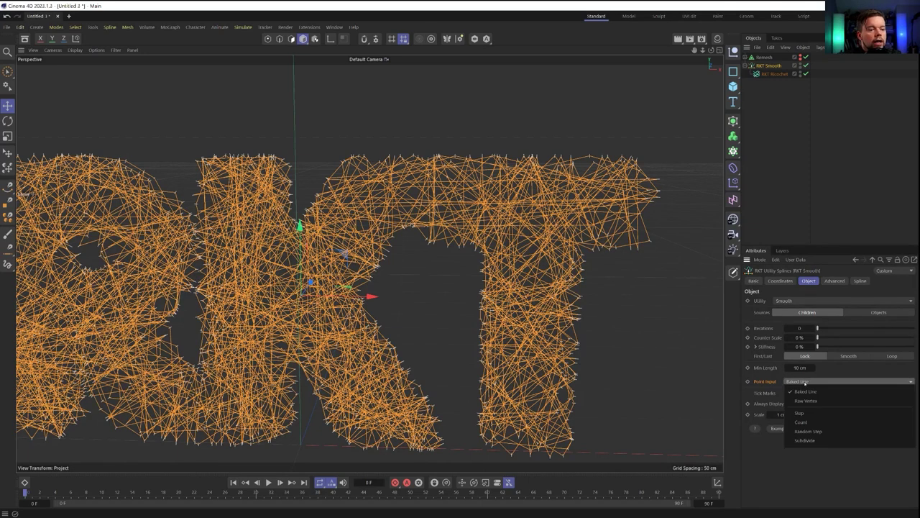
left_click(802, 413)
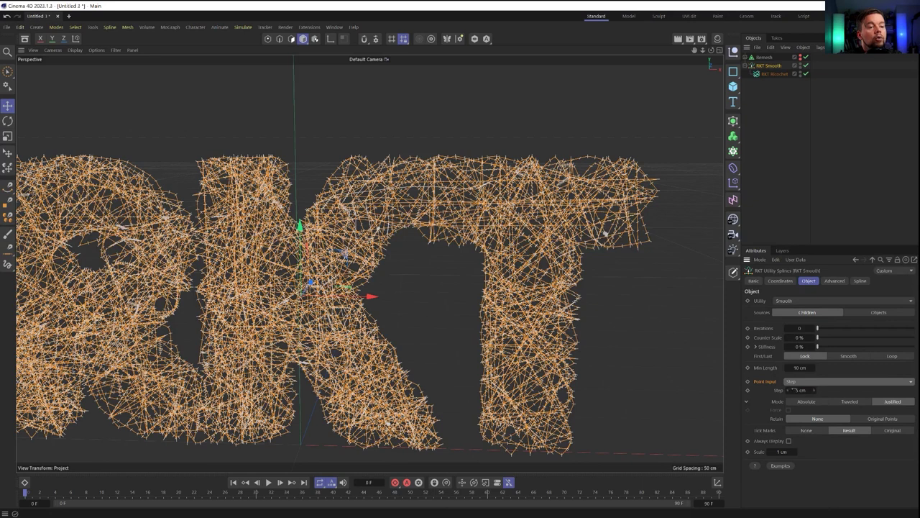
left_click(746, 402)
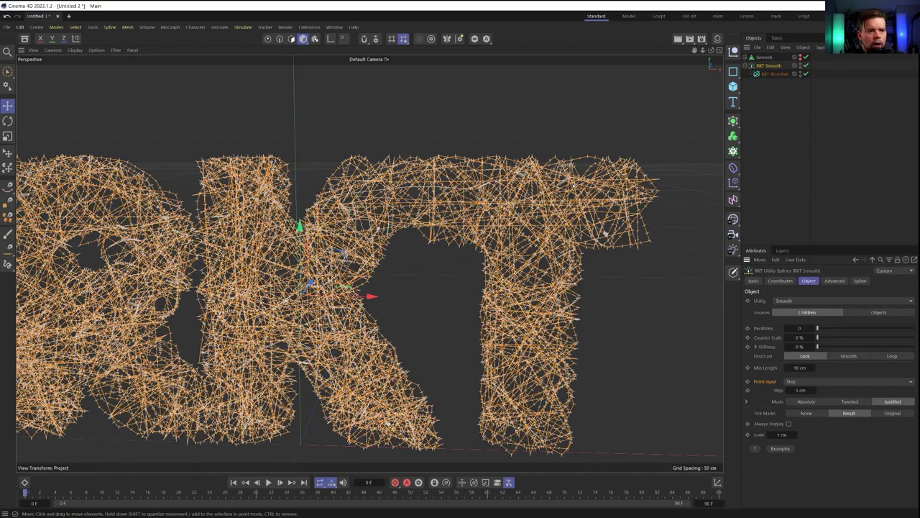
Add a Rope simulation tag to the RKT Smooth object.
right_click(765, 66)
mouse_move(801, 195)
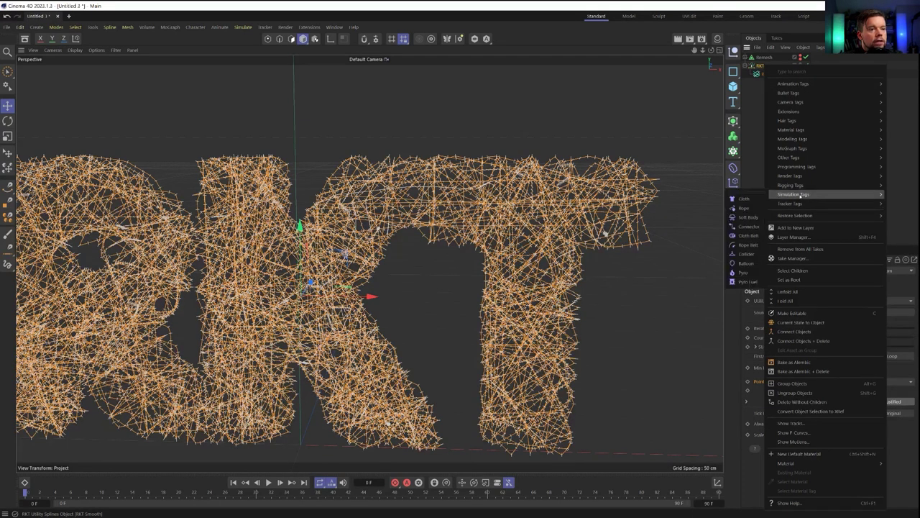
left_click(745, 209)
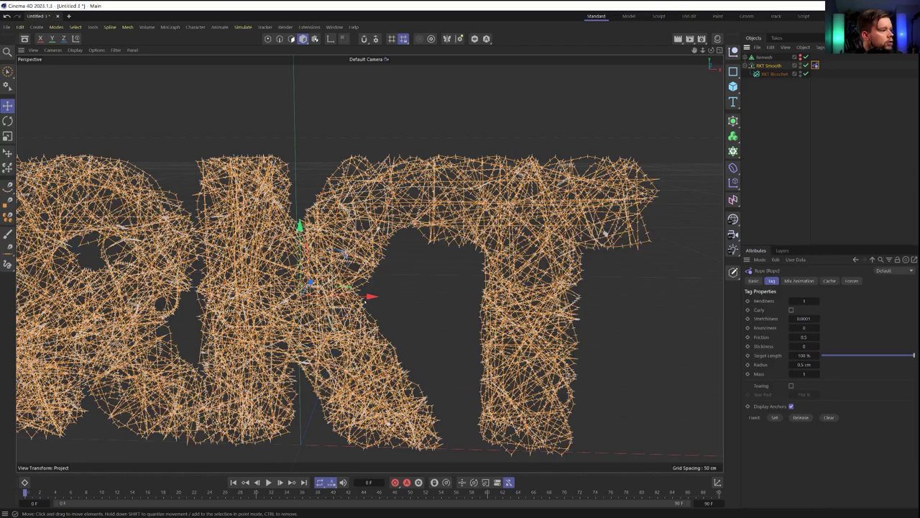
middle_click_drag(364, 302, 416, 297, "alt")
Check the remeshed letters by briefly unhiding them, and add a Collider simulation tag to the Remesh object.
left_click(801, 55)
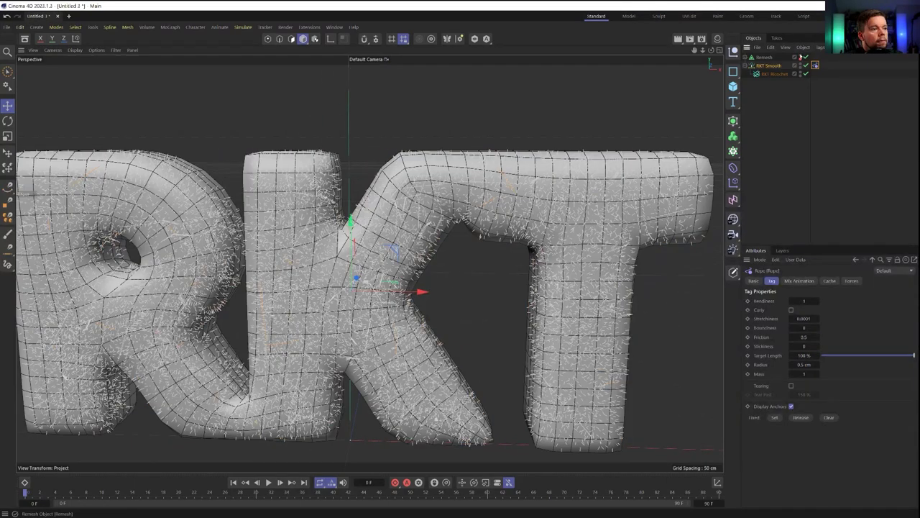
left_click(801, 57)
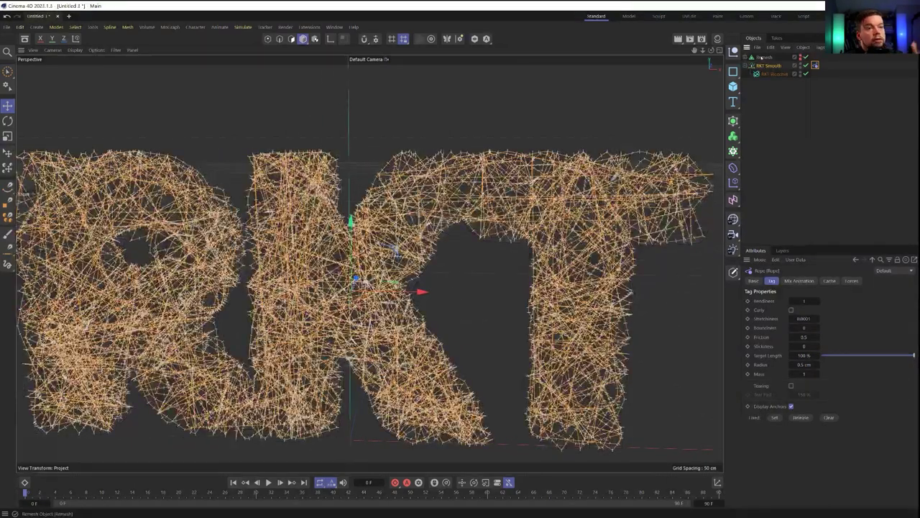
left_click(762, 57)
right_click(765, 60)
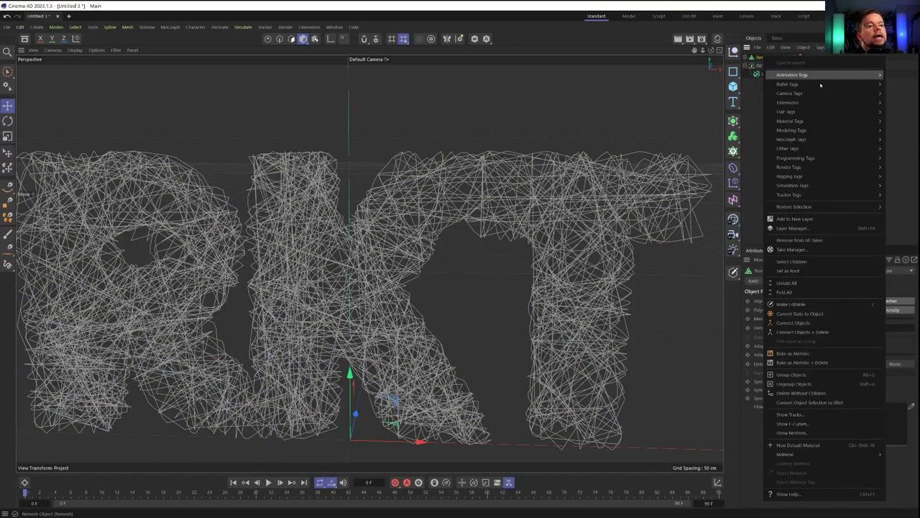
mouse_move(827, 185)
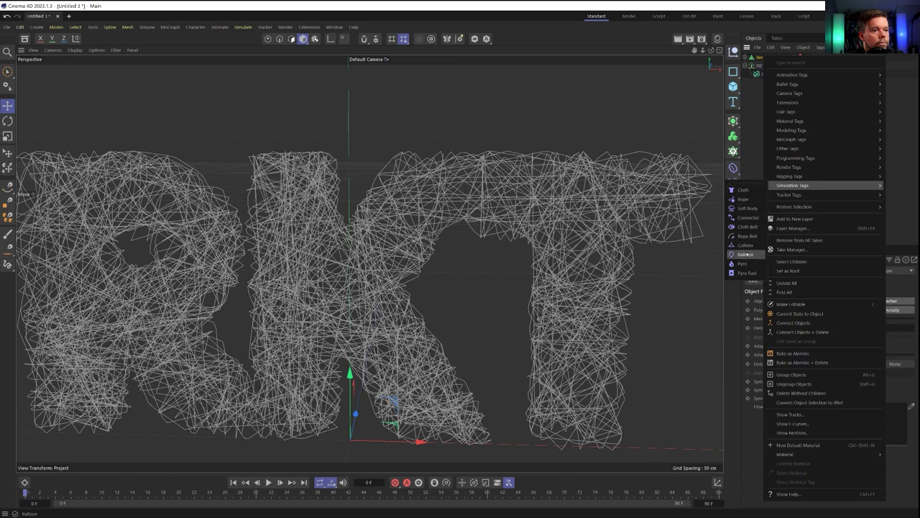
left_click(746, 245)
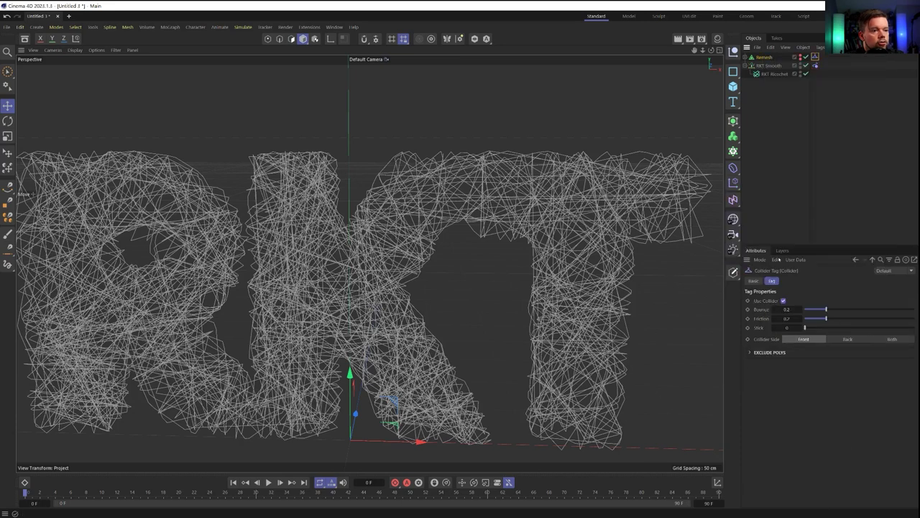
Set the Collider tag's Collider Side to Back with Bounce and Friction at 0, and frame the whole text.
left_click(847, 338)
left_click_drag(825, 319, 770, 312)
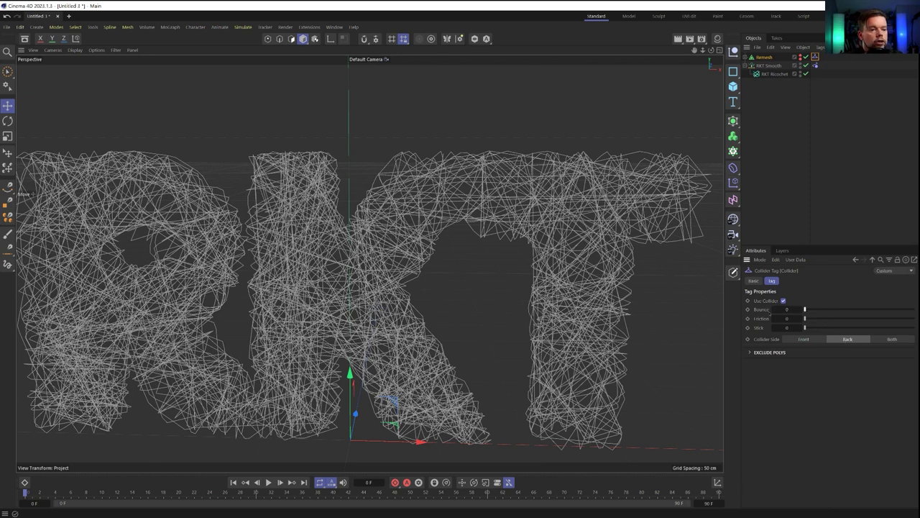
left_click(815, 176)
key("h")
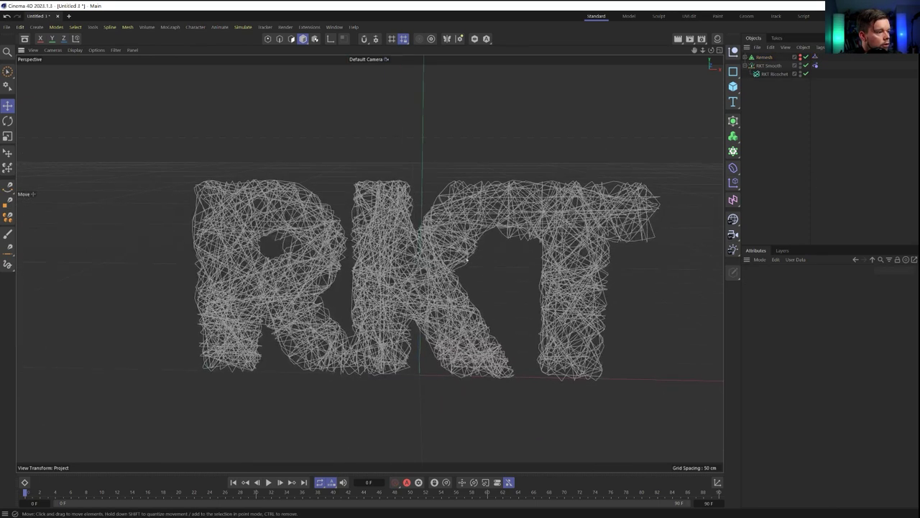
Set the RKT Smooth Rope tag's Bendiness to 555, Friction to 0 and Radius to 1 cm.
left_click(815, 65)
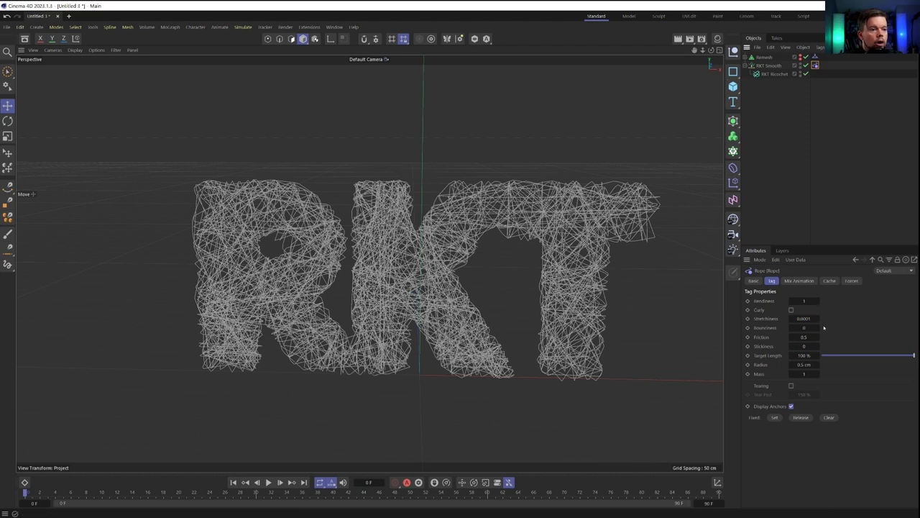
double_click(805, 301)
type("555")
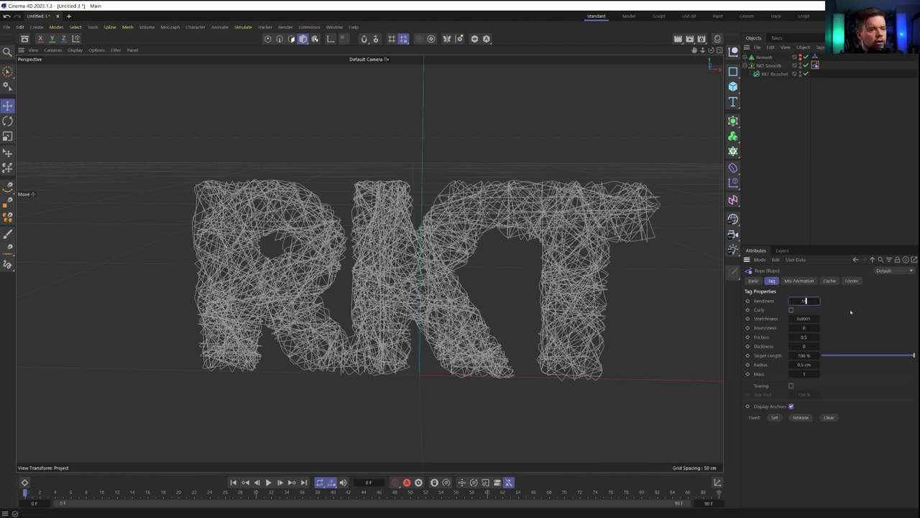
key("Return")
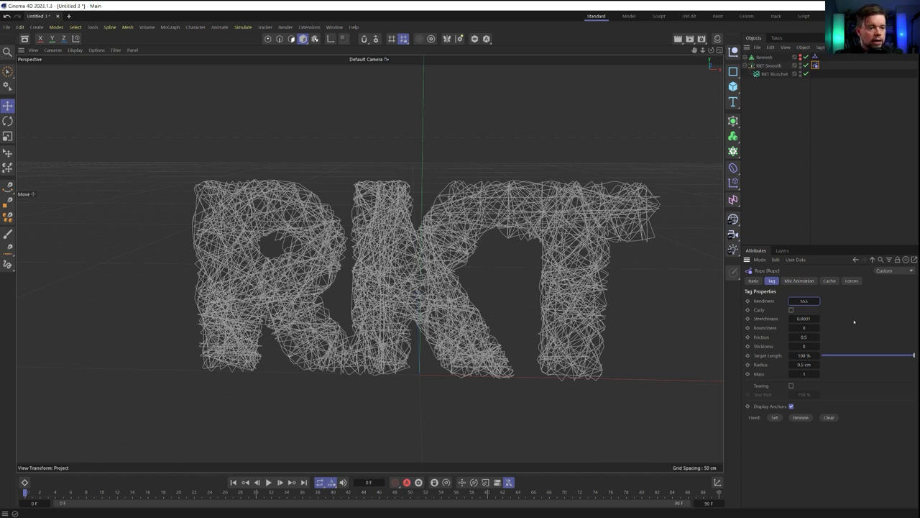
double_click(804, 336)
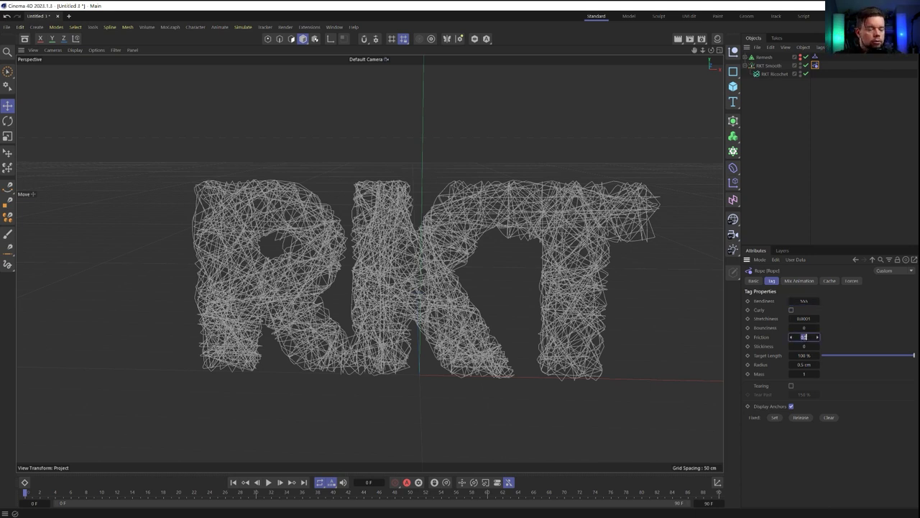
type("0")
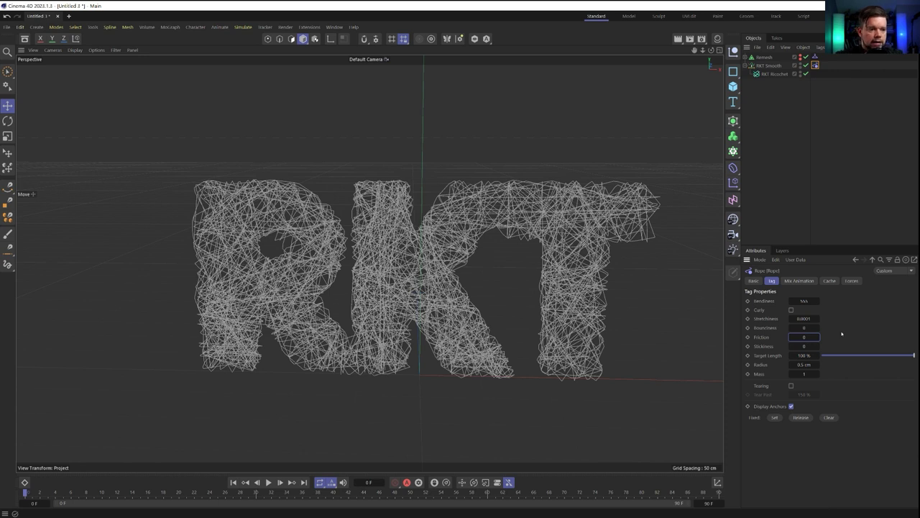
double_click(803, 365)
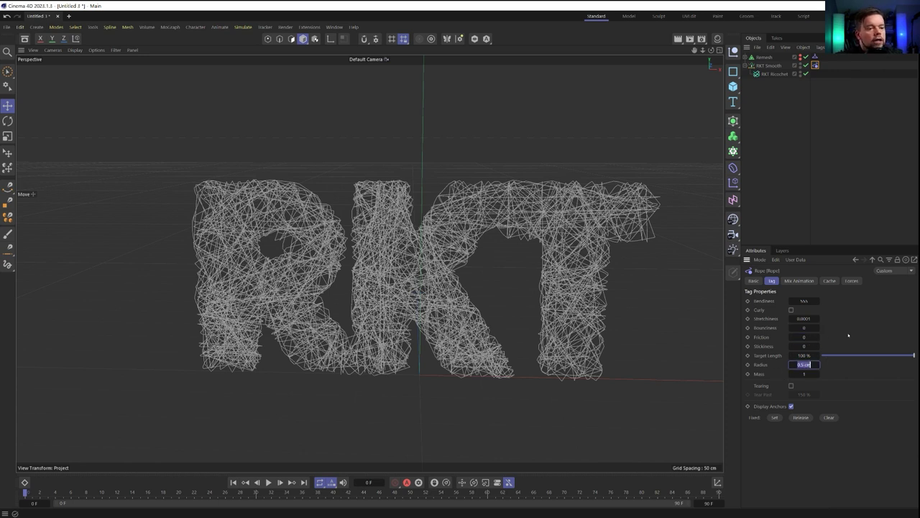
type("1")
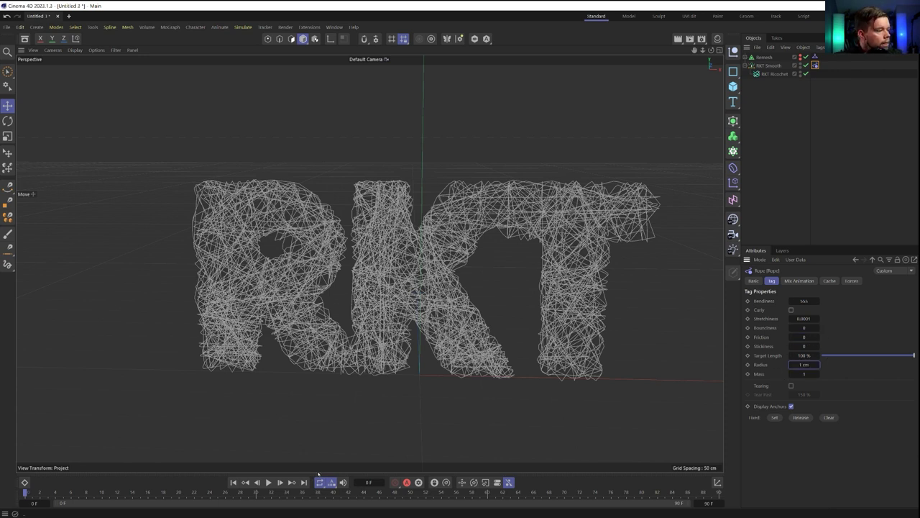
Frame the RKT text and play the rope simulation to check the result with the current settings.
scroll(348, 432, "up", 1)
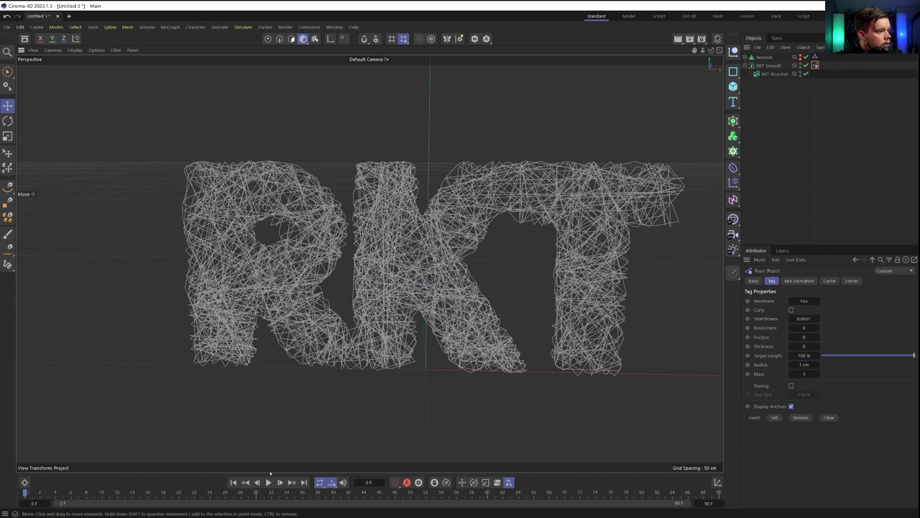
middle_click_drag(481, 310, 416, 317, "alt")
right_click_drag(415, 316, 401, 331, "alt")
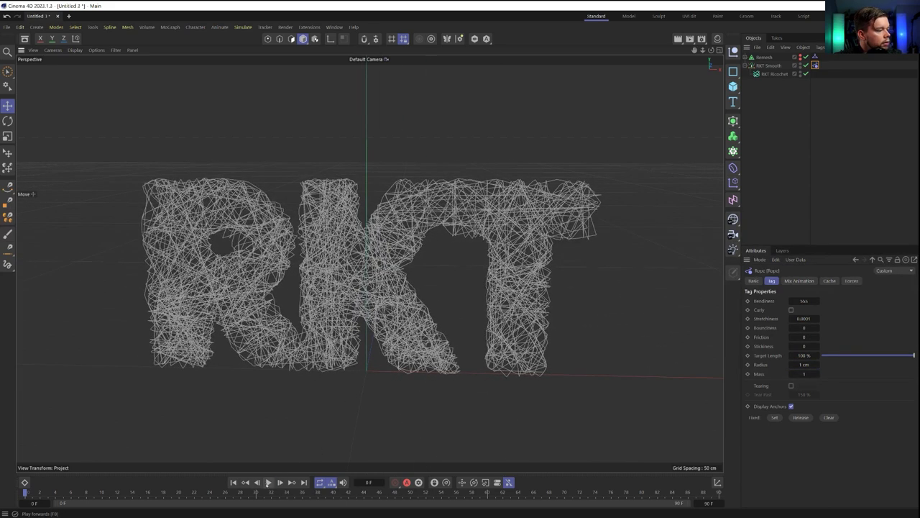
left_click(269, 482)
left_click(268, 482)
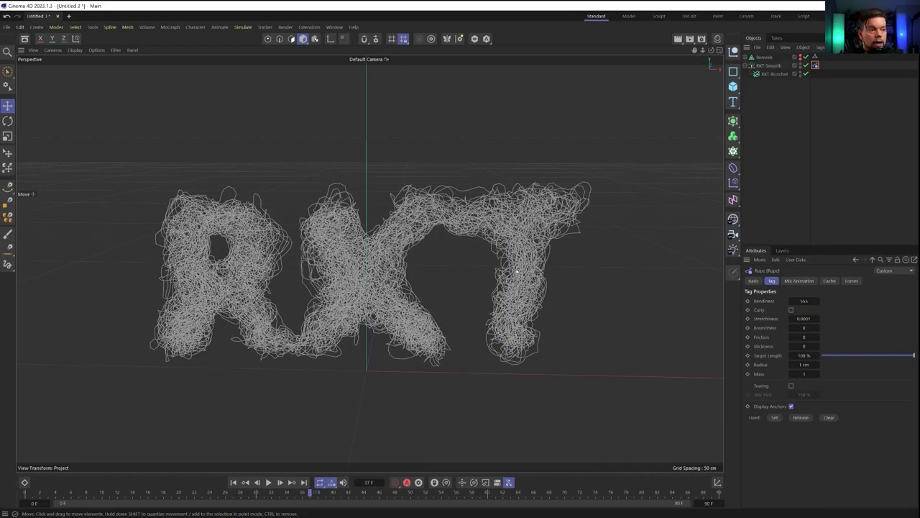
left_click_drag(518, 269, 462, 256, "alt")
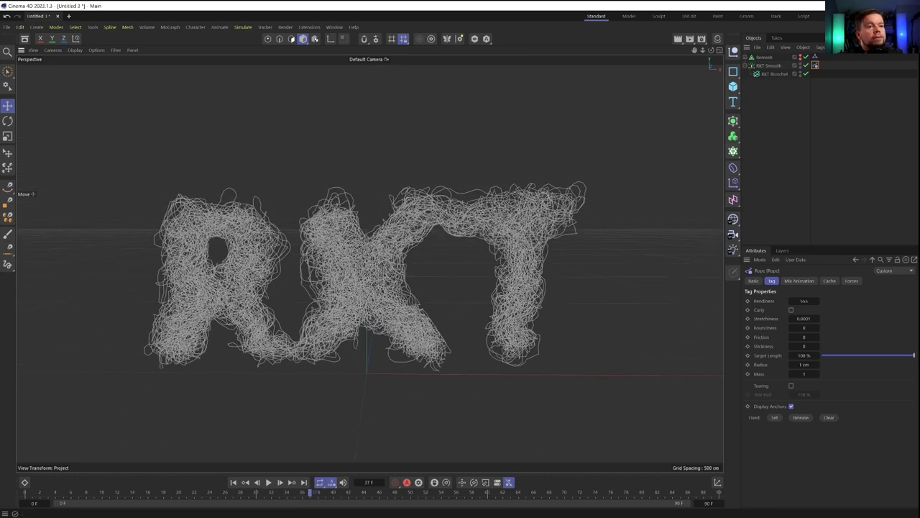
left_click(269, 482)
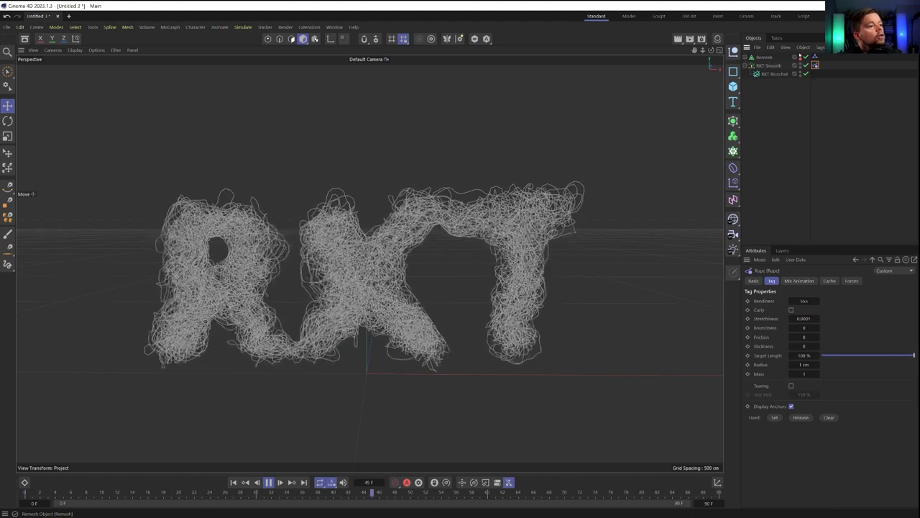
Try a Radius of 2 cm on the Rope tag while the simulation plays.
double_click(804, 365)
type("32")
key("Return")
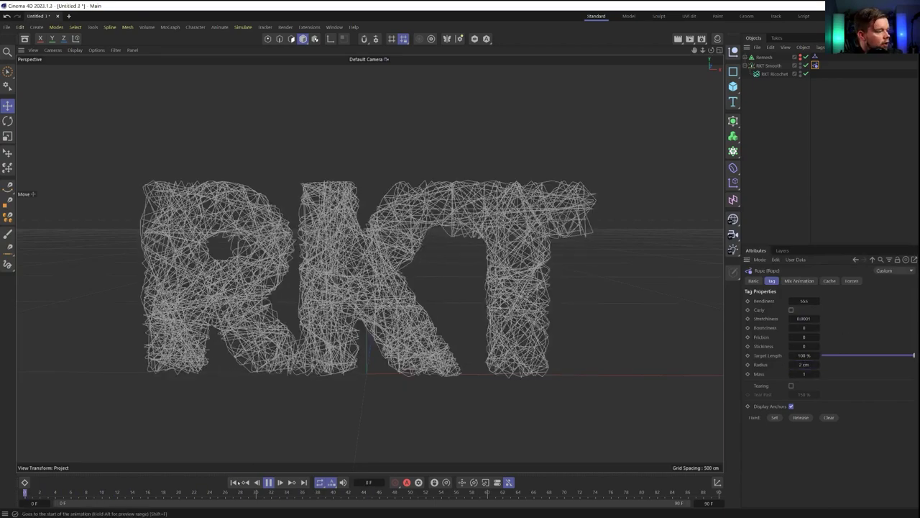
Set the Rope tag's Radius to 1.5 cm and replay the simulation from the first frame.
left_click(805, 365)
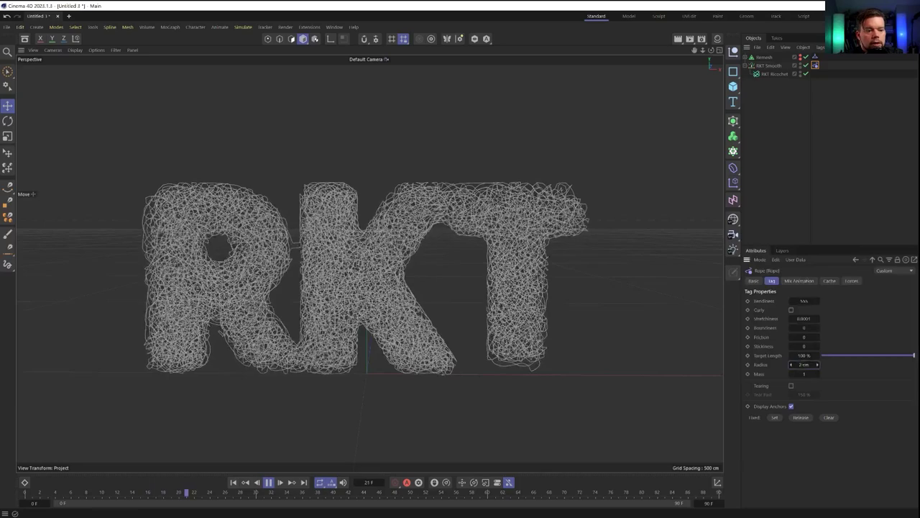
type("1.5")
key("Return")
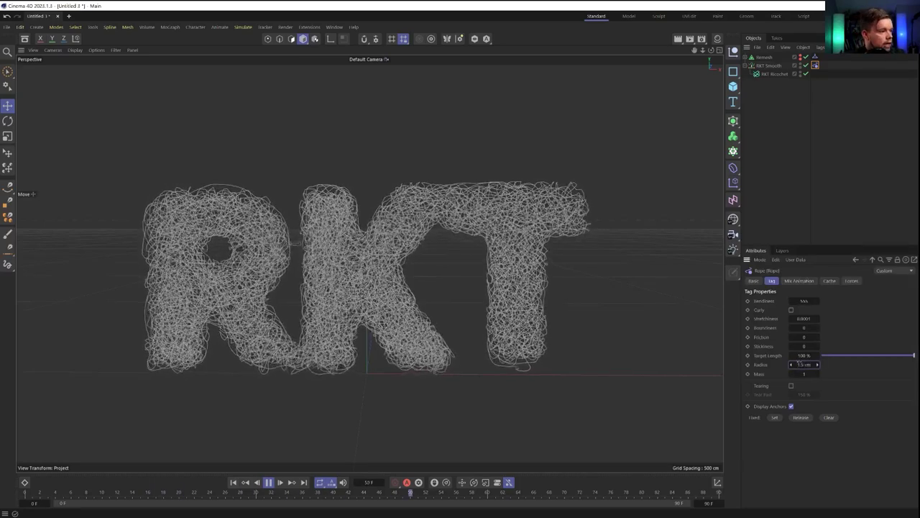
left_click(232, 483)
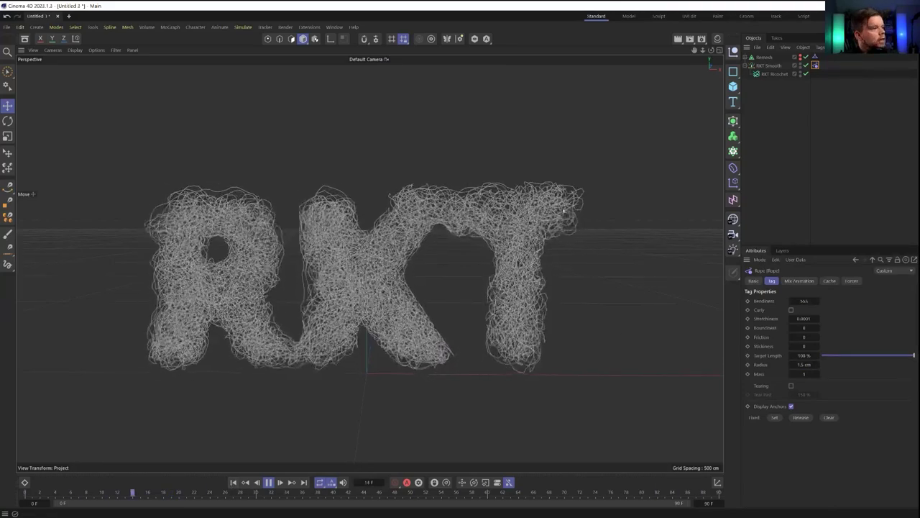
Set the Rope tag's Friction to 1, replay the simulation from the first frame and stop it.
double_click(805, 337)
type("1")
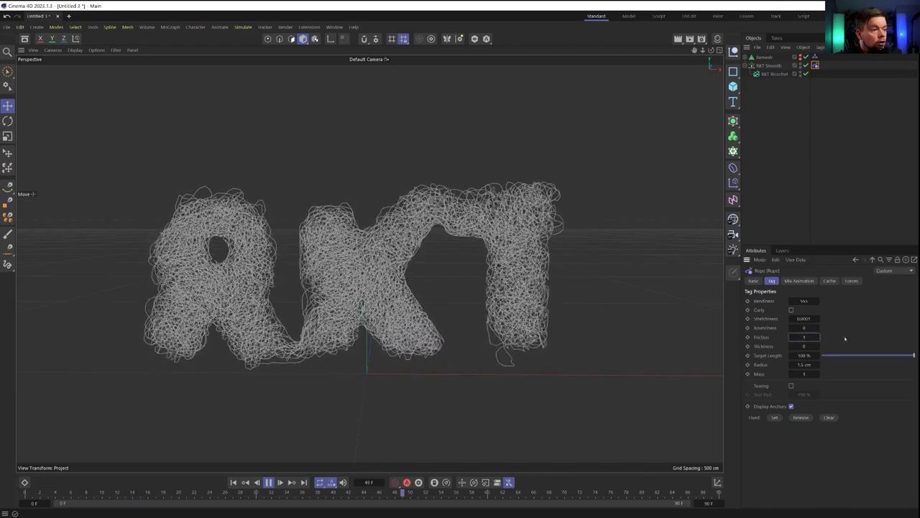
left_click(233, 483)
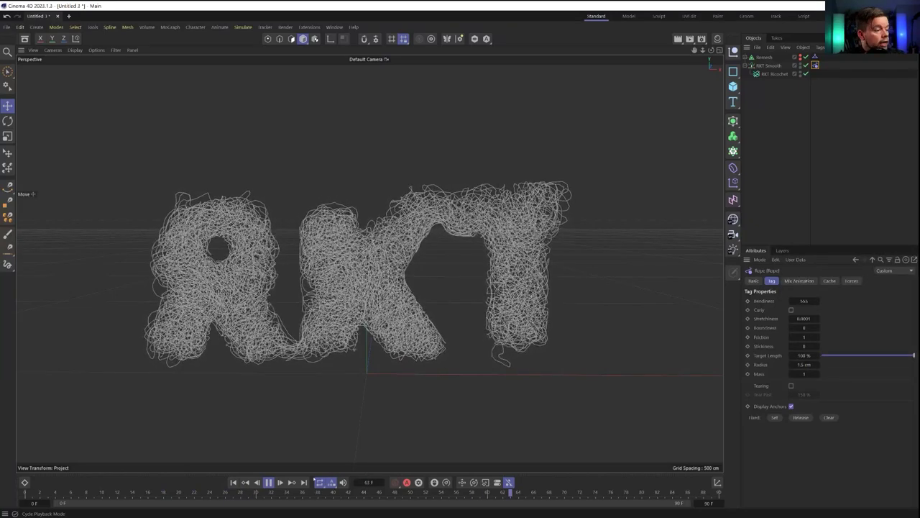
left_click(268, 482)
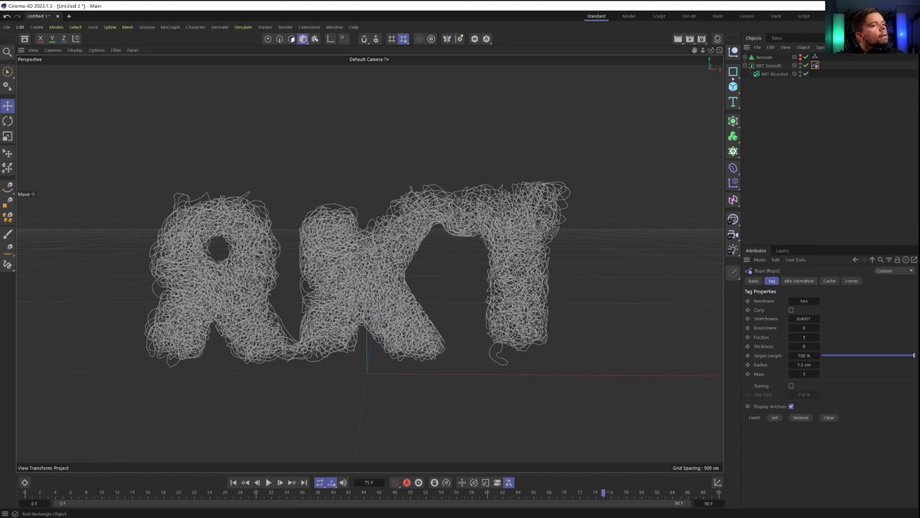
Run the rope simulation again from the first frame, stopping it at about frame 26.
left_click(755, 67)
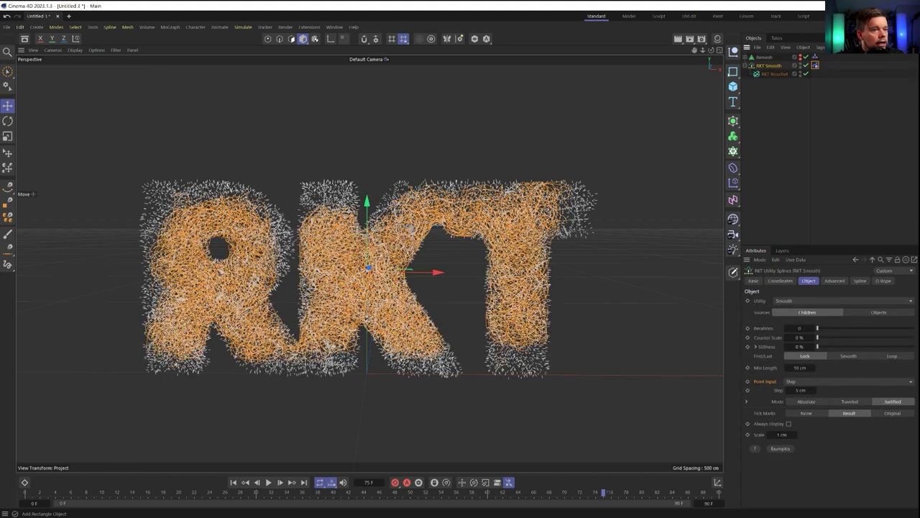
scroll(380, 164, "up", 5)
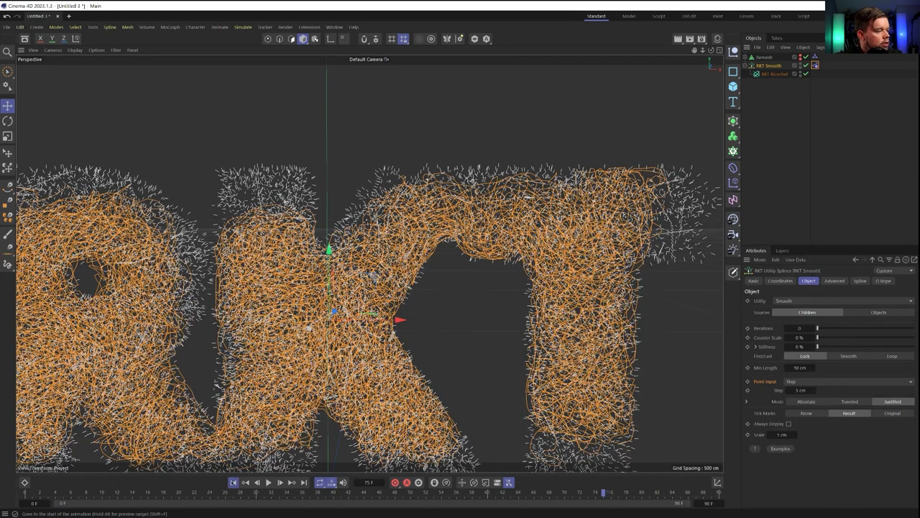
left_click(233, 483)
left_click(847, 123)
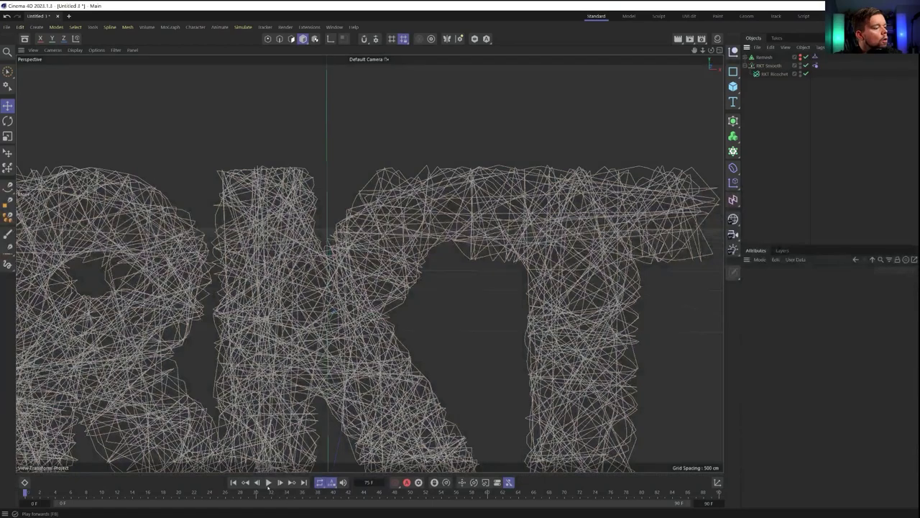
left_click(268, 482)
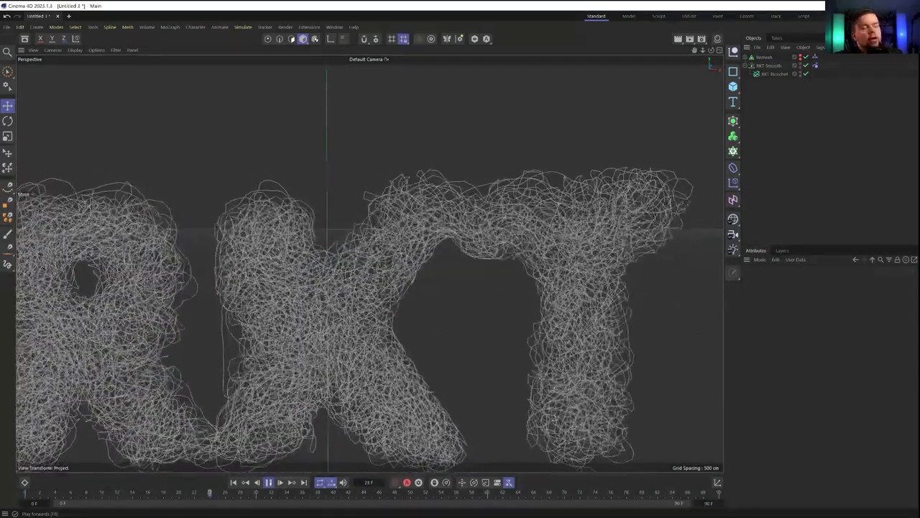
left_click(268, 482)
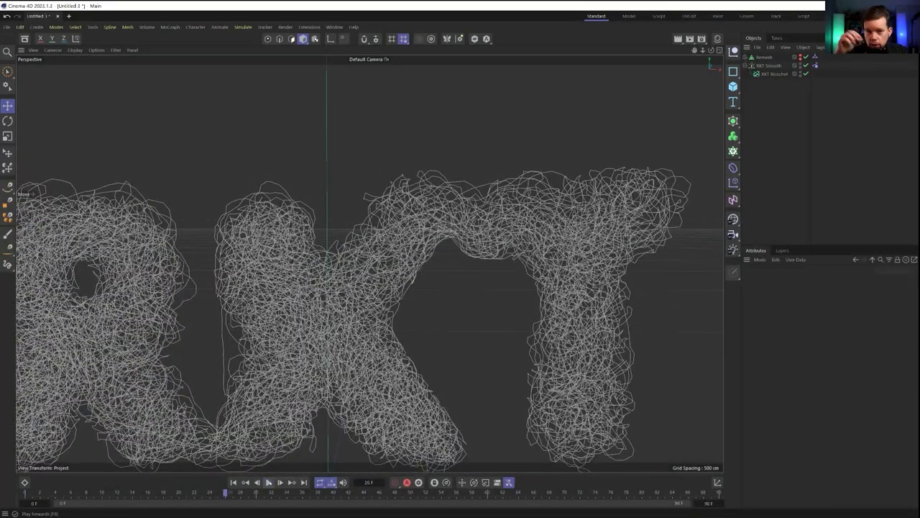
scroll(417, 262, "down", 4)
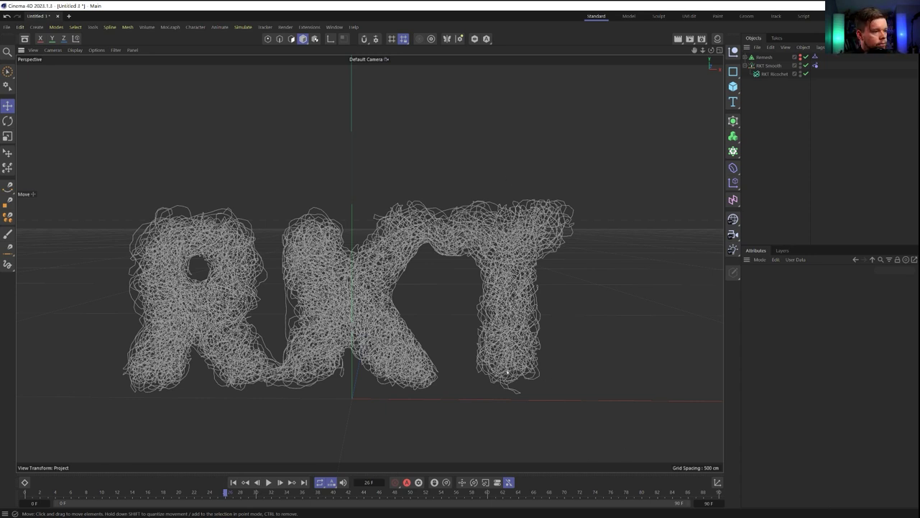
Place the RKT Smooth object inside a new Sweep and add an n-Side spline as its profile.
left_click(768, 65)
left_click(732, 121)
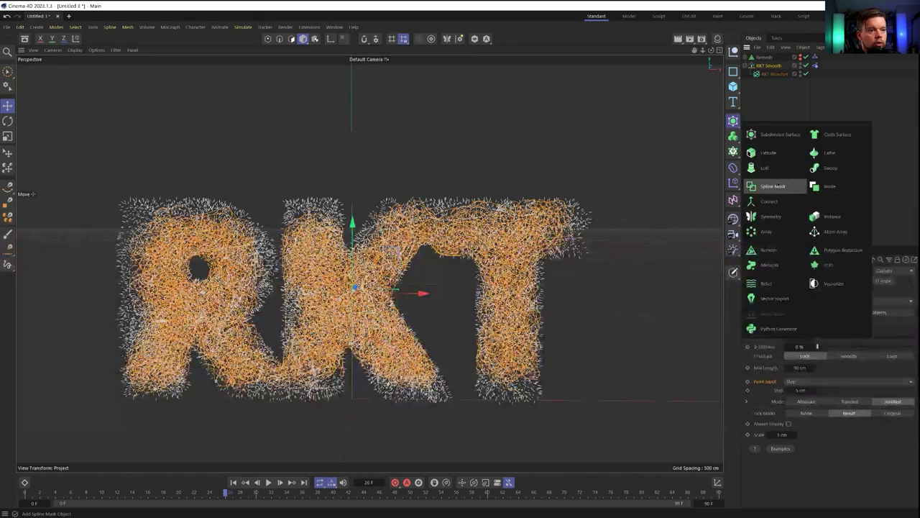
left_click(830, 168, "alt")
left_click(733, 70)
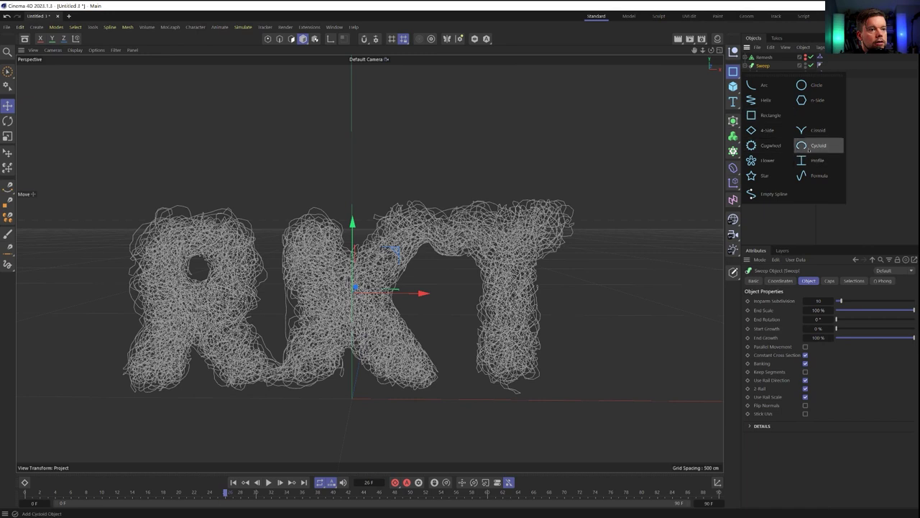
left_click(816, 100, "shift")
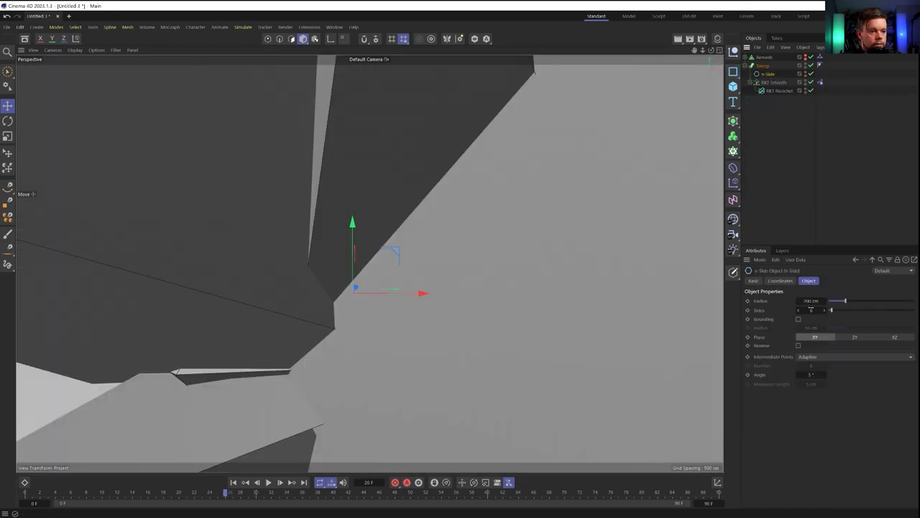
Set the n-Side profile's Radius to 1.5 cm and its Sides to 12.
left_click(811, 300)
key("BackSpace")
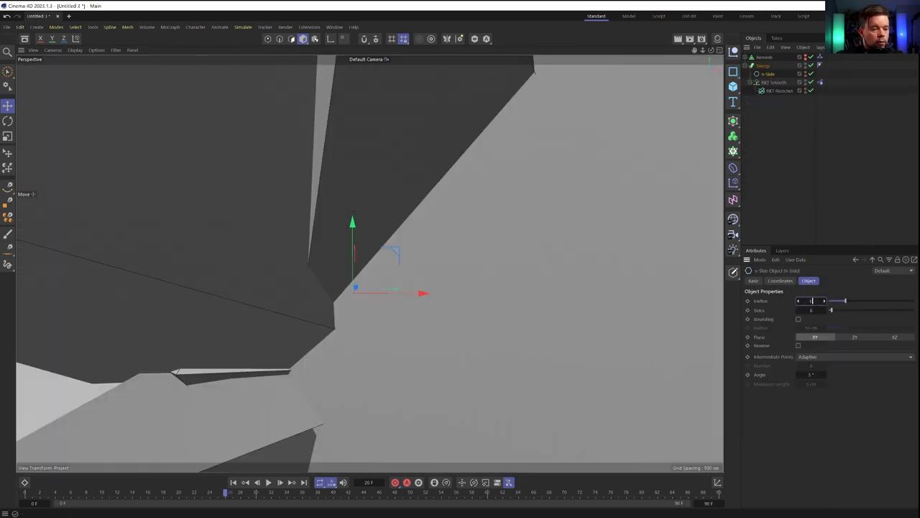
type("1.5")
key("Tab")
type("12")
key("Return")
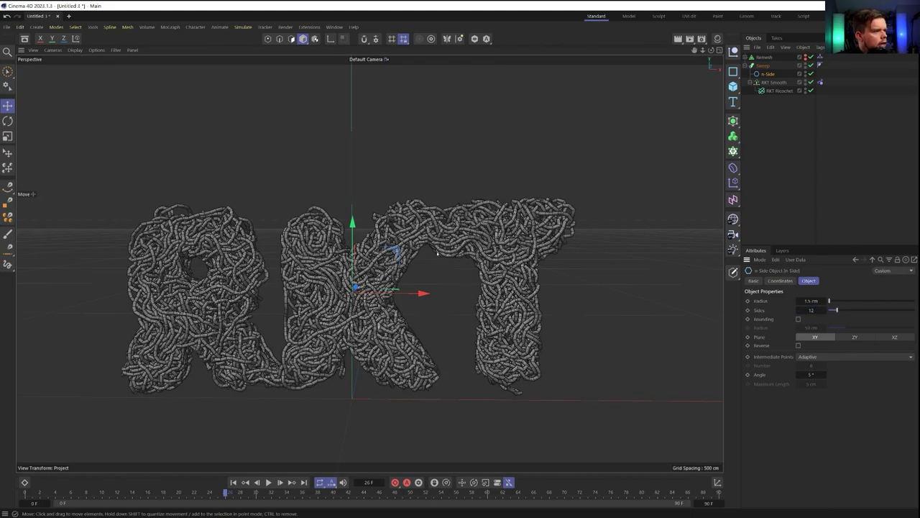
Examine the swept rope strands up close for overlaps and smoothness, then across the whole RKT text.
scroll(437, 254, "up", 10)
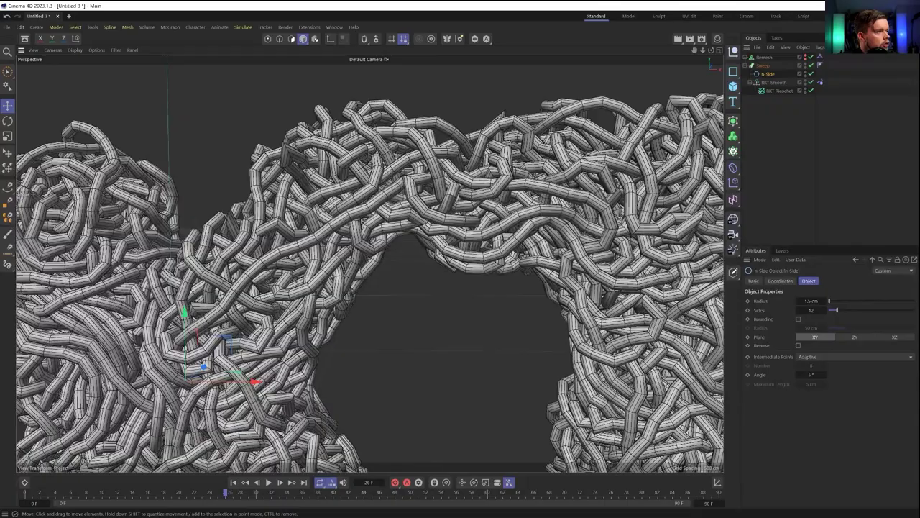
scroll(435, 256, "down", 8)
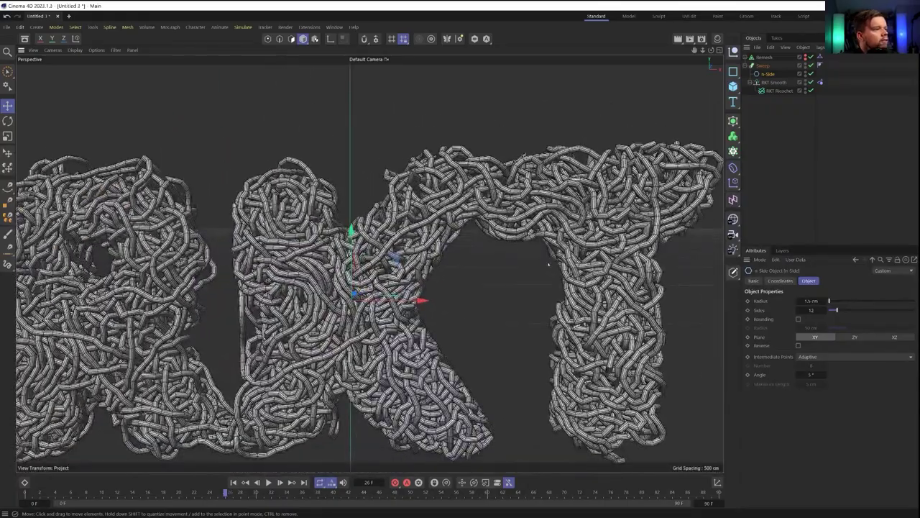
middle_click_drag(549, 264, 505, 207, "alt")
scroll(395, 144, "up", 2)
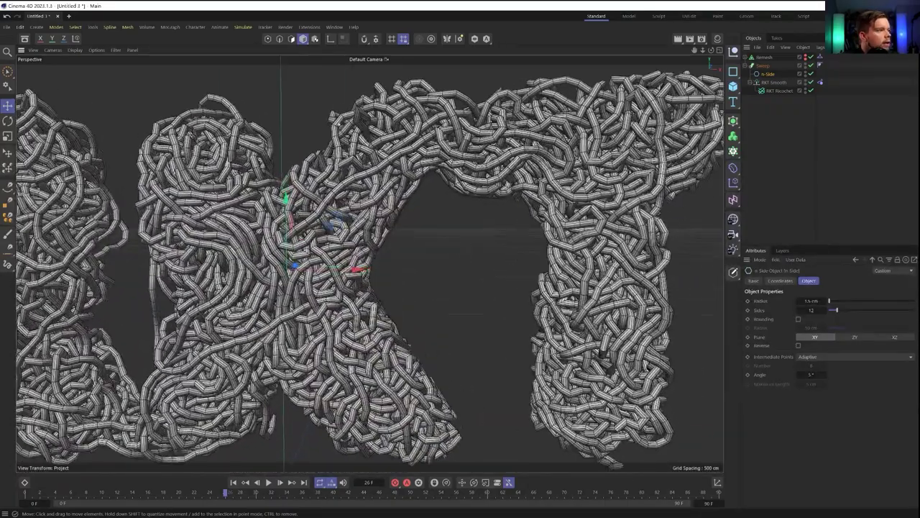
middle_click_drag(233, 104, 409, 151, "alt")
scroll(409, 151, "up", 7)
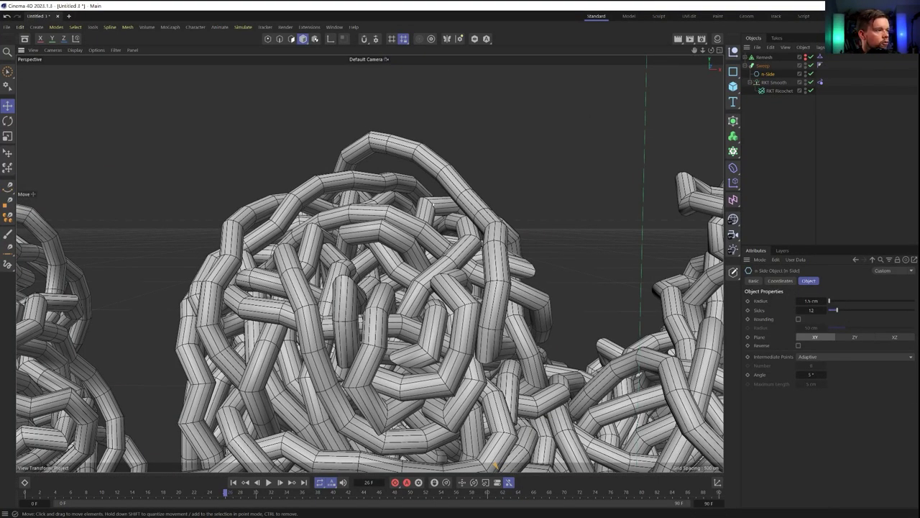
scroll(368, 266, "down", 10)
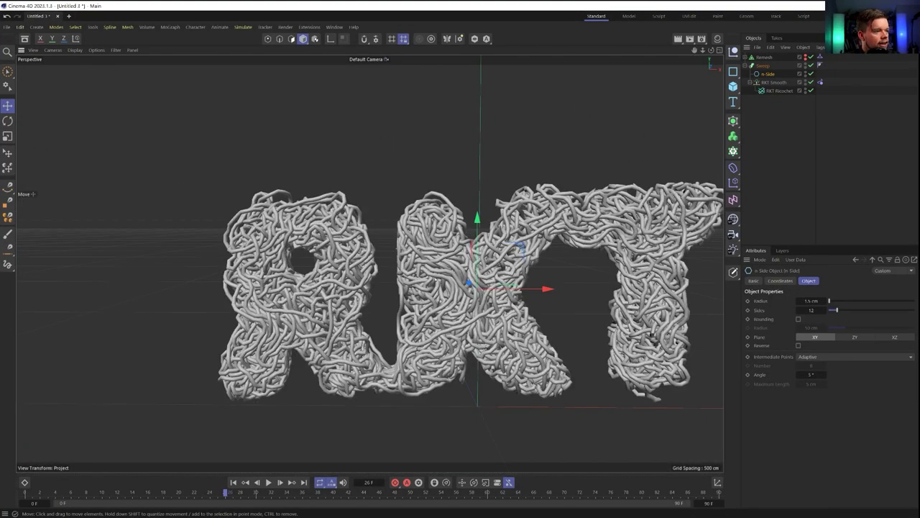
middle_click_drag(547, 282, 461, 292)
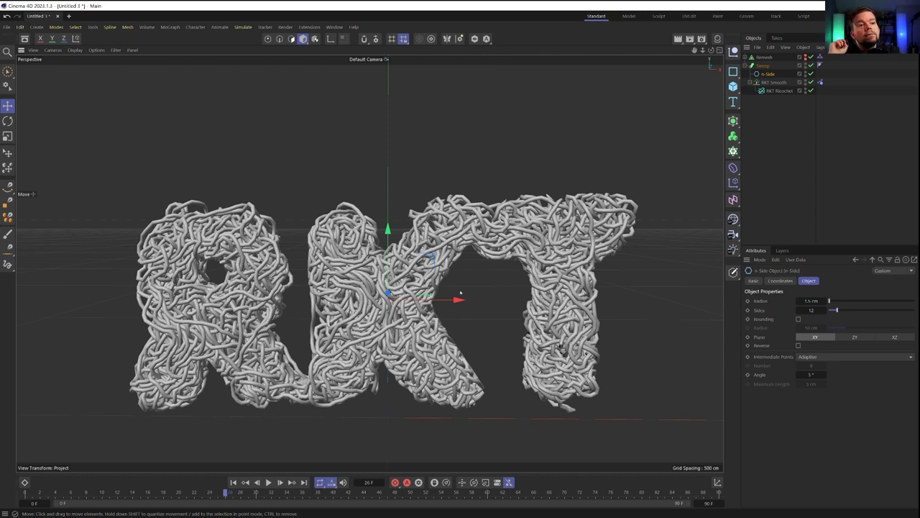
Add a second RKT Smooth as parent of the existing RKT Smooth inside the Sweep.
left_click(820, 82)
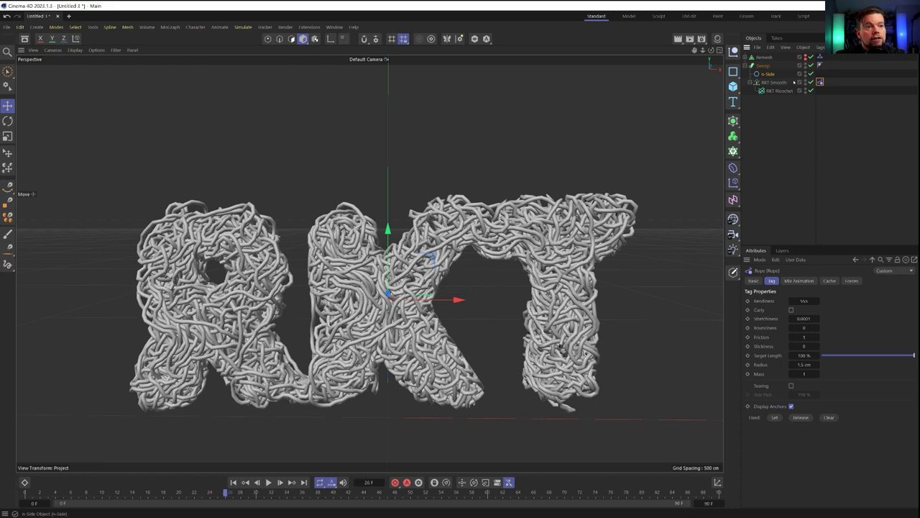
left_click(768, 82)
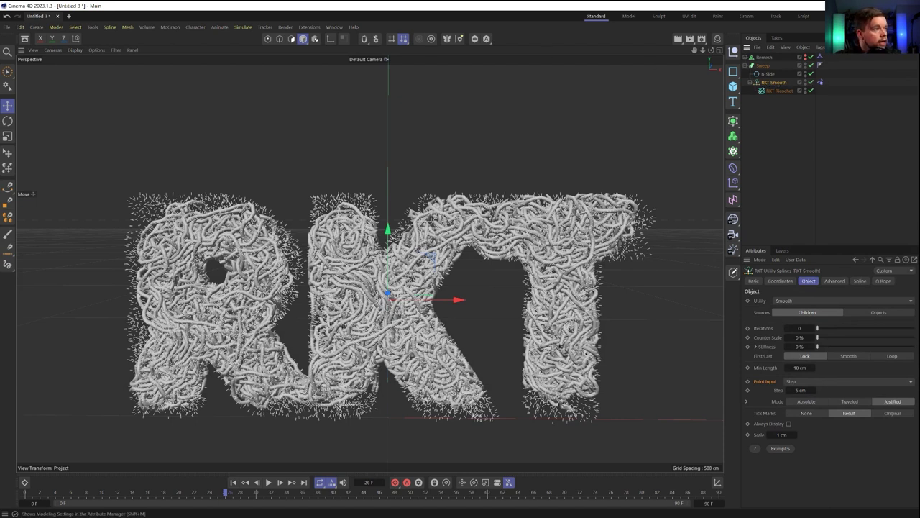
left_click(309, 27)
mouse_move(354, 191)
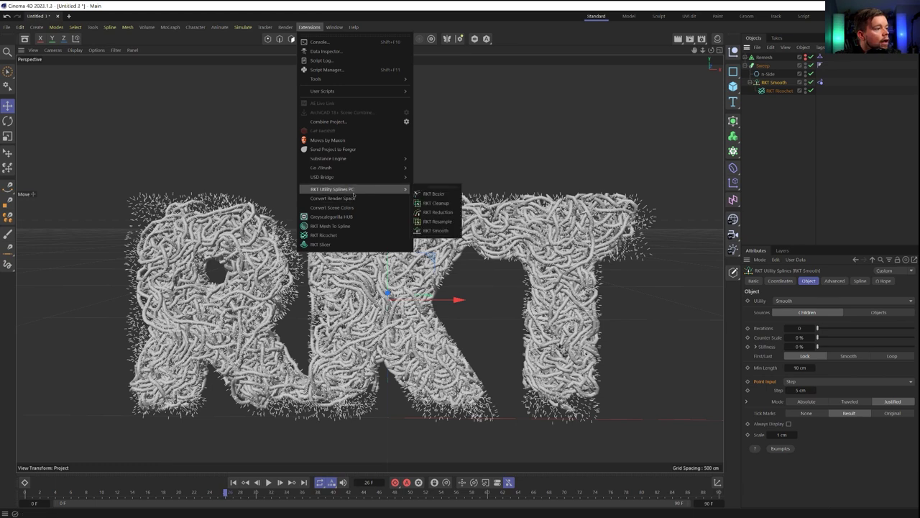
left_click(435, 230)
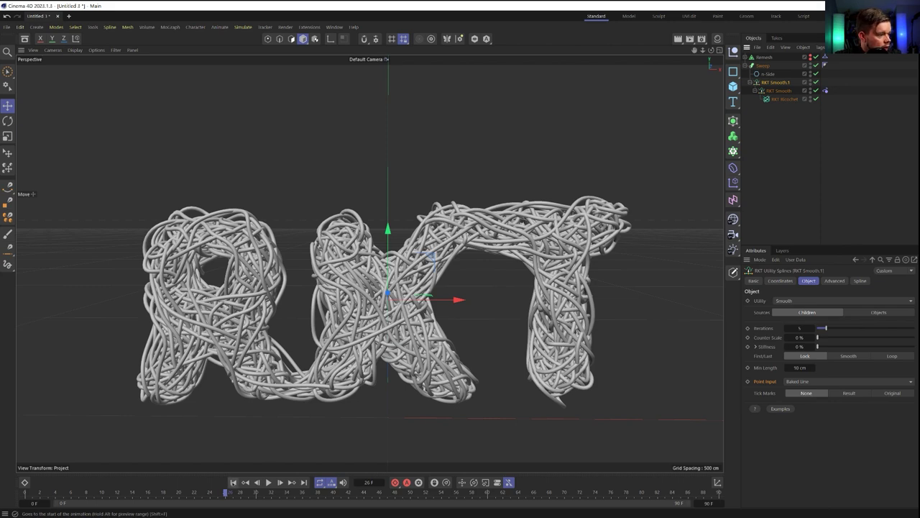
Rewind the animation to the first frame and review the inner RKT Smooth's settings and its Rope tag properties.
left_click(232, 482)
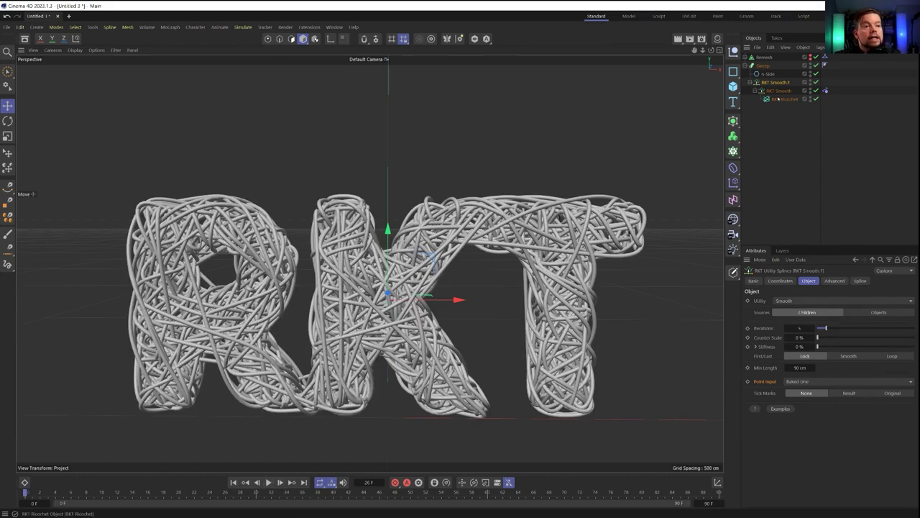
left_click(778, 99)
left_click(791, 92)
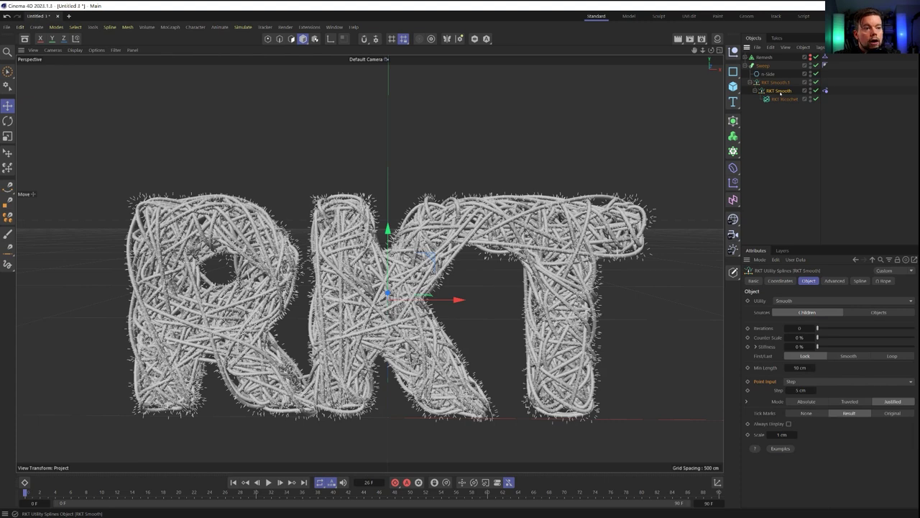
left_click(826, 90)
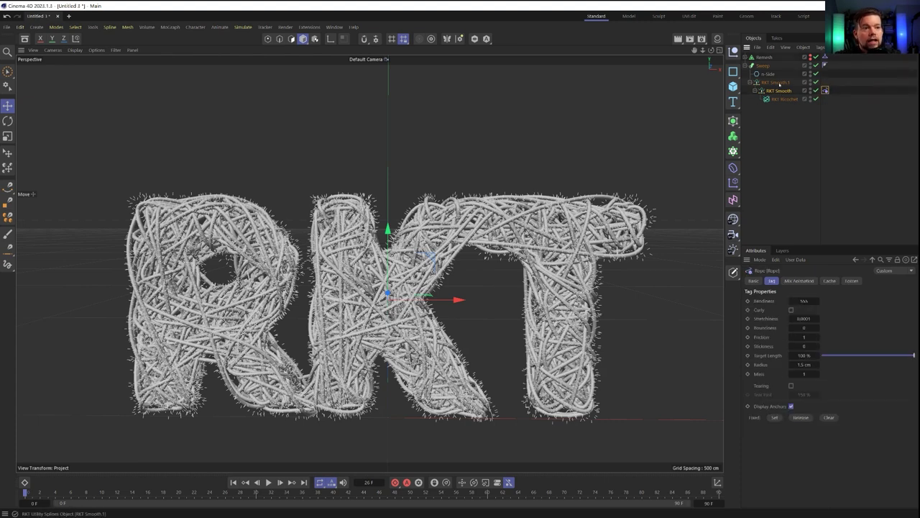
Select the outer RKT Smooth and run the rope simulation forward to about frame 27.
left_click(778, 82)
left_click(268, 483)
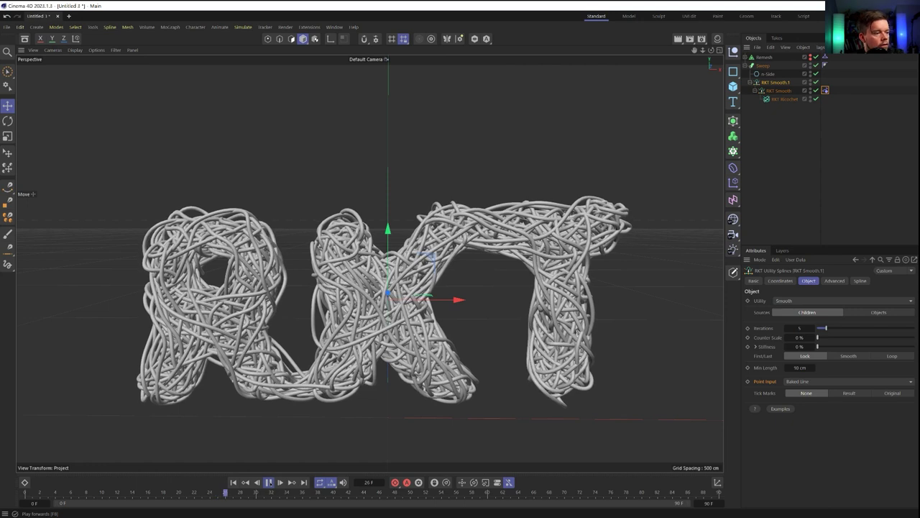
left_click(268, 482)
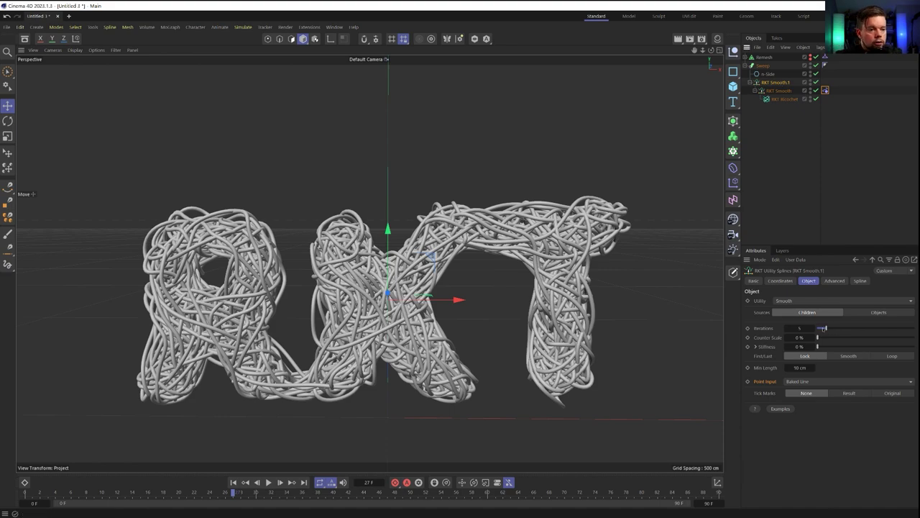
Set the outer RKT Smooth's Iterations to 0 and its Tick Marks to Result, with the K and T strands close up.
left_click_drag(823, 328, 817, 328)
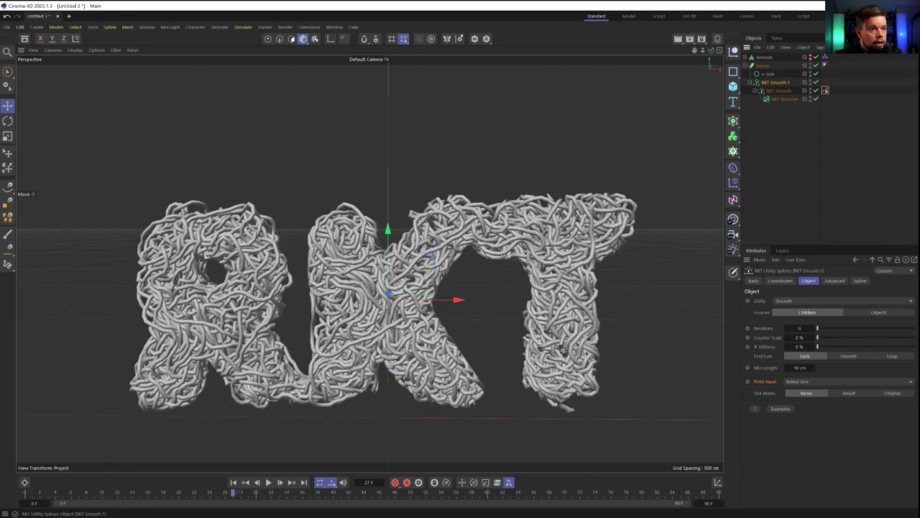
left_click(849, 392)
scroll(424, 273, "up", 5)
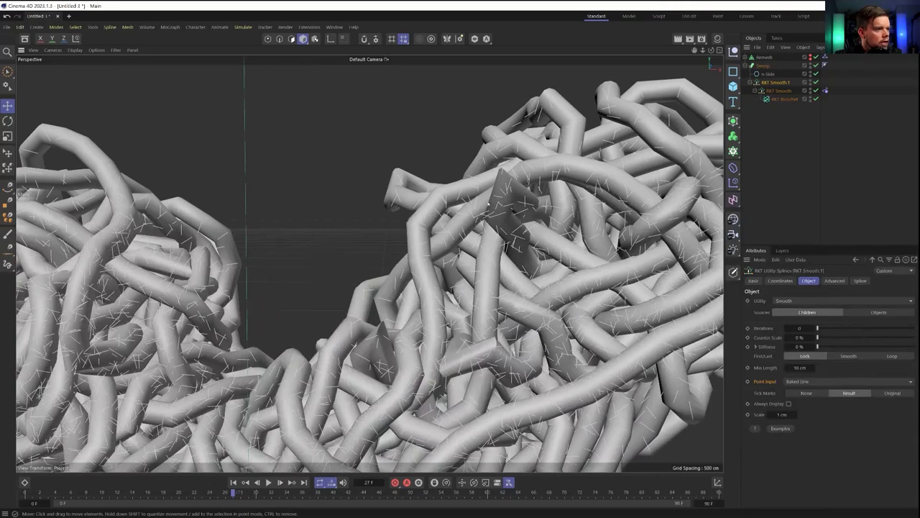
left_click_drag(489, 204, 492, 229, "alt")
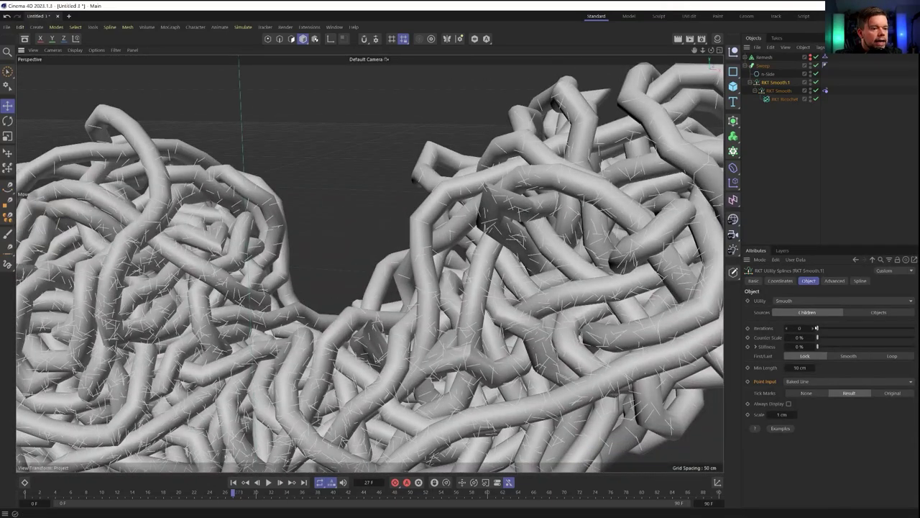
Try 2 Iterations on the outer RKT Smooth, inspect the strands near and far, and reset Iterations to 0.
left_click(814, 328)
left_click(814, 328)
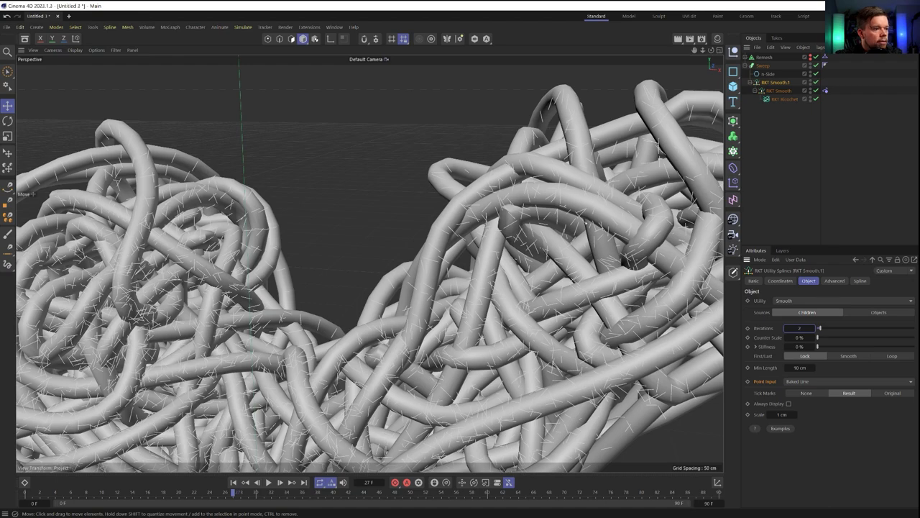
right_click_drag(586, 223, 529, 234, "alt")
middle_click_drag(528, 234, 411, 234, "alt")
right_click_drag(411, 233, 526, 233, "alt")
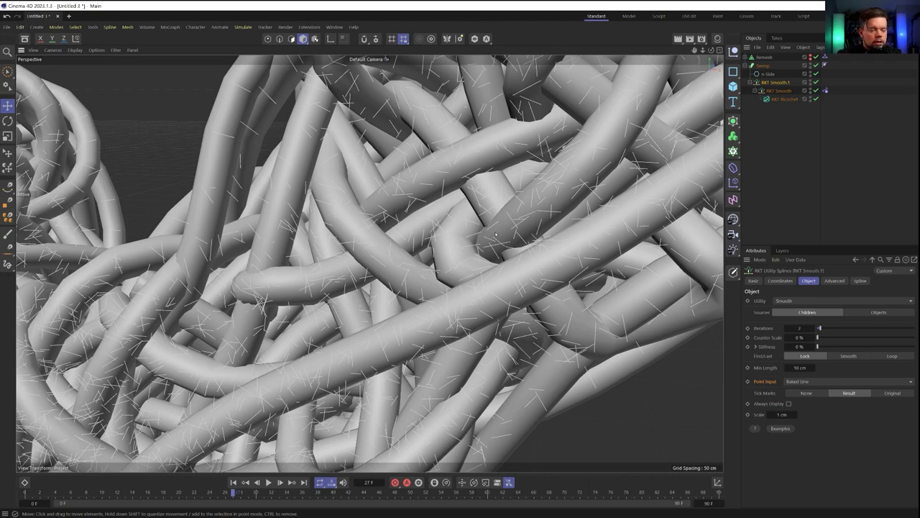
right_click_drag(498, 226, 352, 226, "alt")
middle_click_drag(499, 226, 484, 261, "alt")
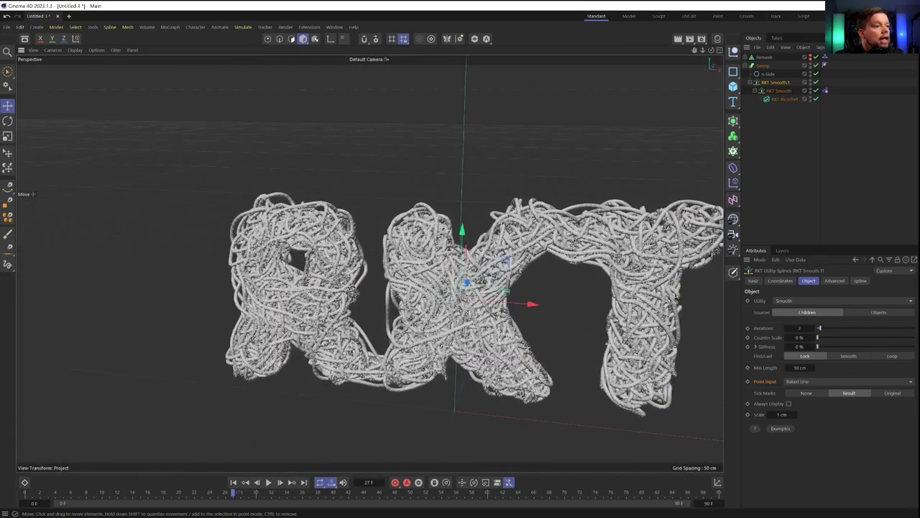
right_click_drag(484, 261, 547, 261, "alt")
left_click_drag(810, 327, 802, 328)
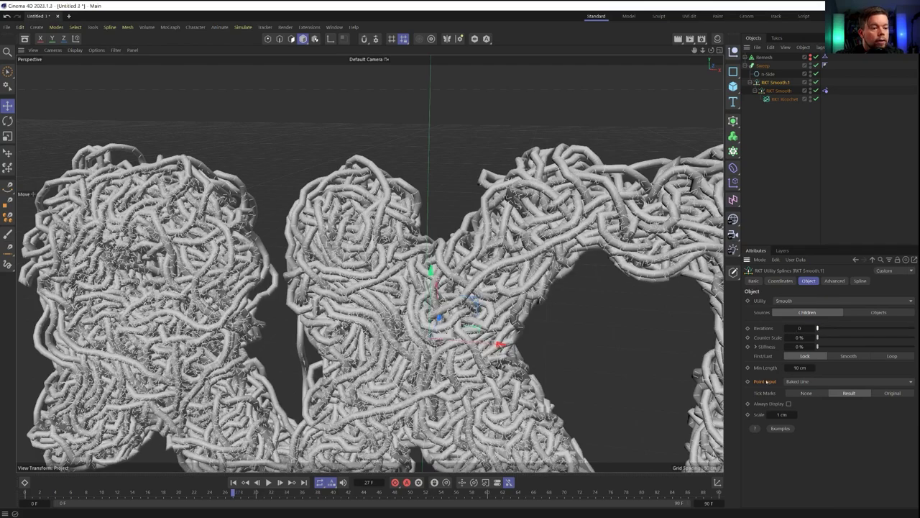
Show the mesh lines over the shading and inspect the segments of the arched strand above the K.
scroll(428, 147, "up", 5)
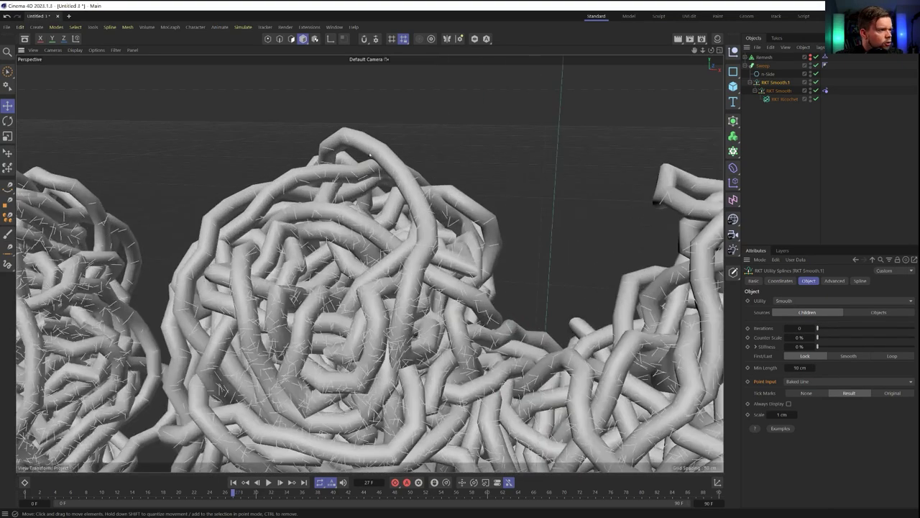
scroll(428, 147, "up", 6)
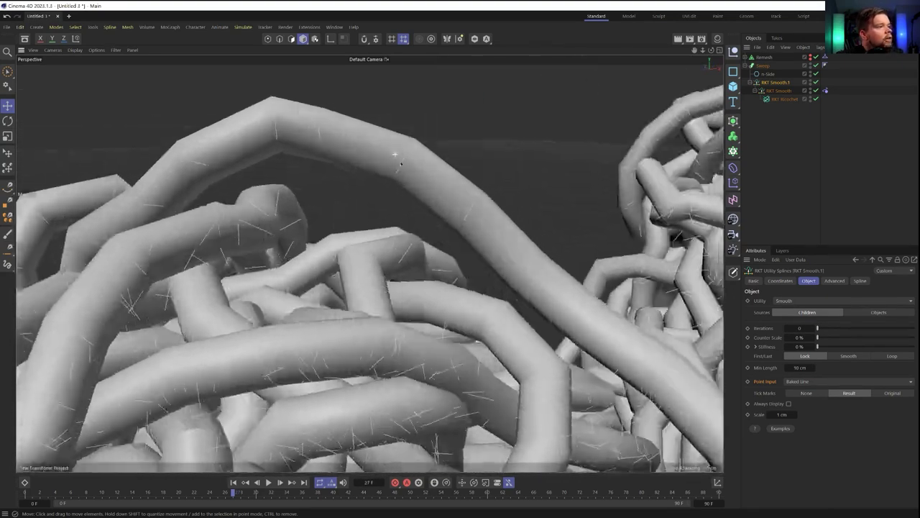
key("n")
key("b")
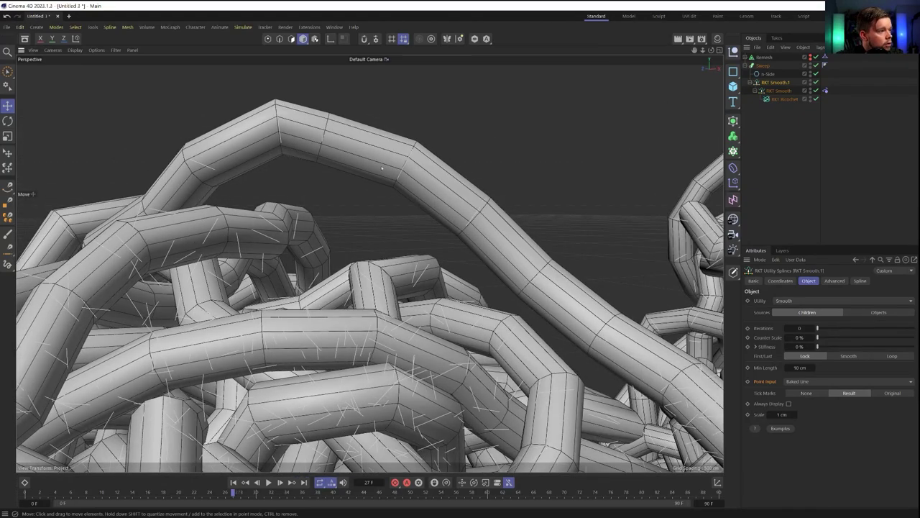
middle_click_drag(414, 275, 367, 261, "alt")
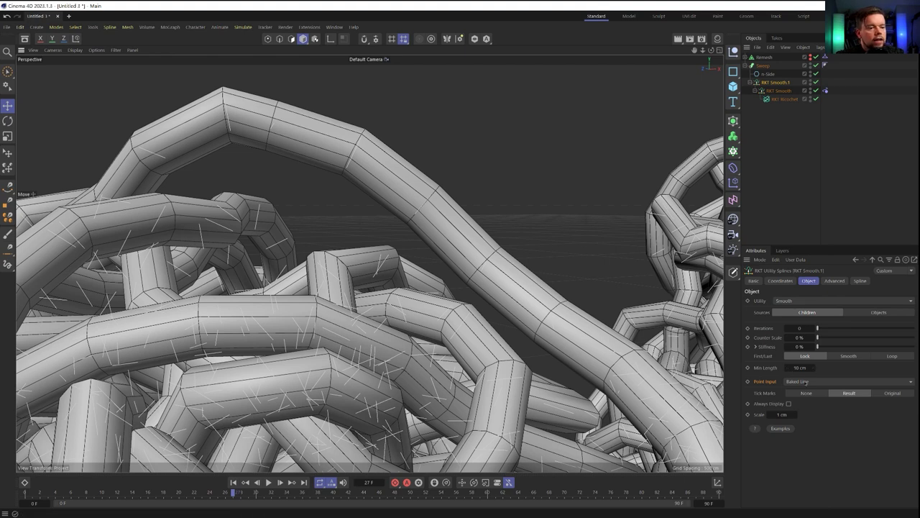
Set the outer RKT Smooth's Point Input to Subdivide with a Subdivide value of 2.
left_click(806, 382)
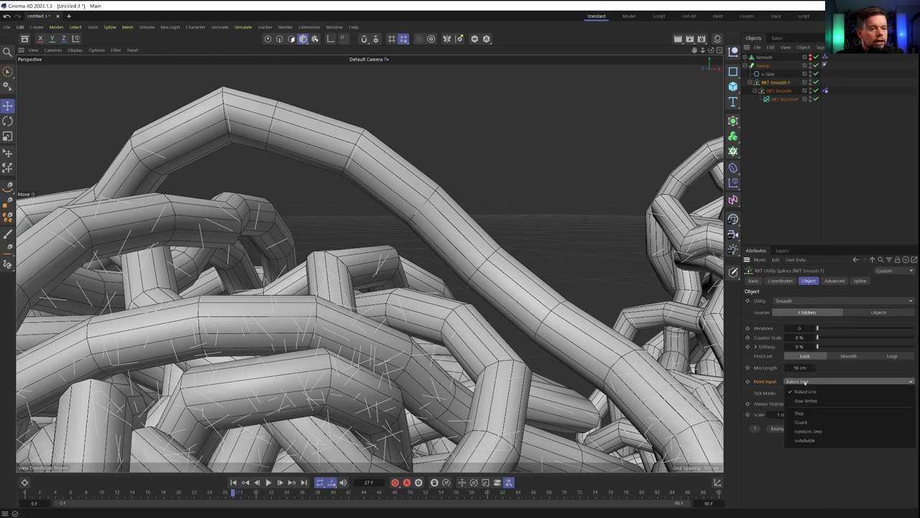
left_click(803, 441)
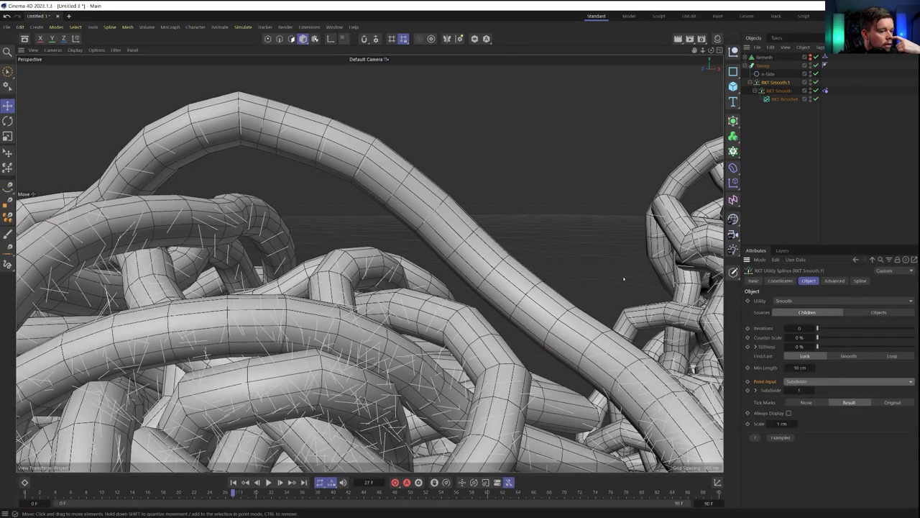
left_click(813, 389)
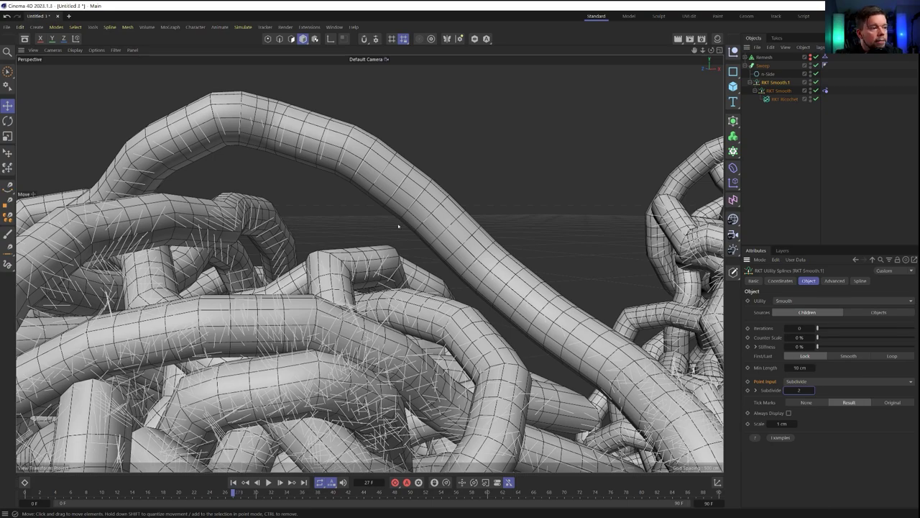
Compare 1 and 2 smoothing Iterations on a sharply bent strand up close and return Iterations to 0.
left_click_drag(402, 206, 305, 244, "alt")
scroll(561, 251, "up", 5)
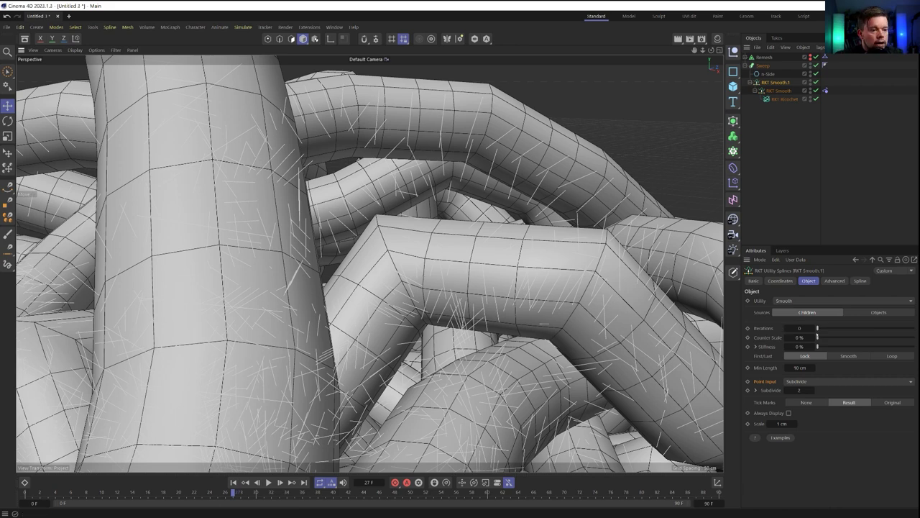
left_click(814, 327)
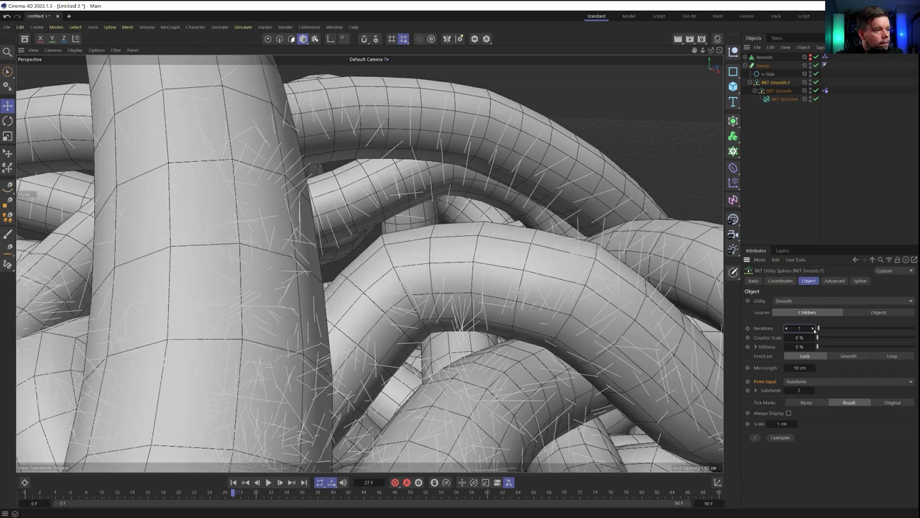
left_click(814, 328)
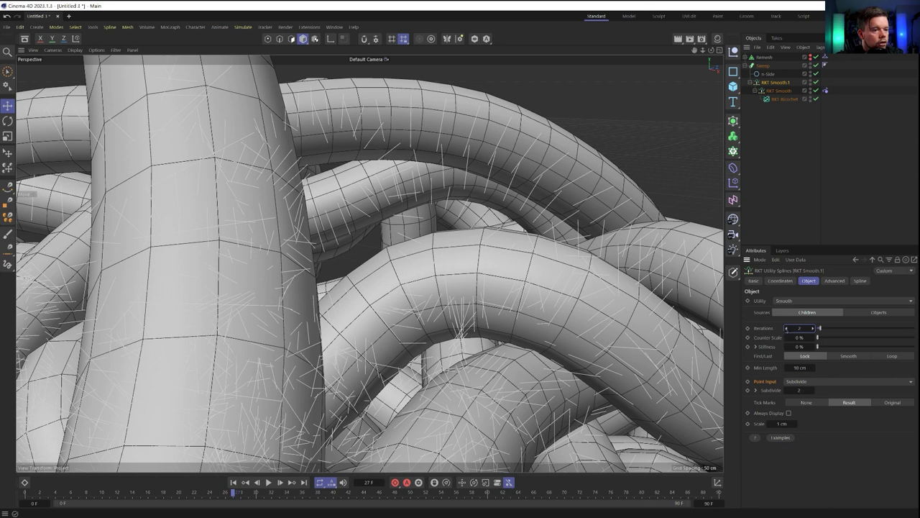
left_click(786, 328)
left_click(786, 328)
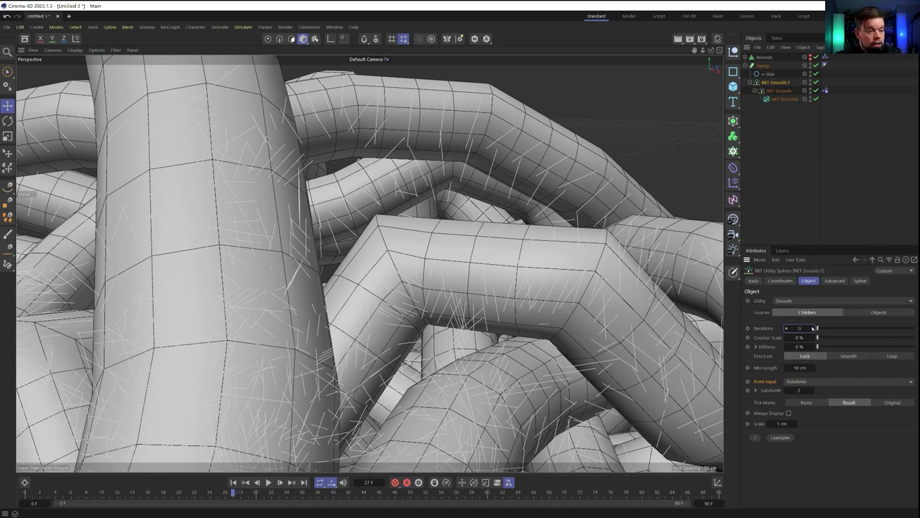
Set the outer RKT Smooth's Iterations to 2 and its Tick Marks to None.
left_click(814, 328)
left_click(813, 329)
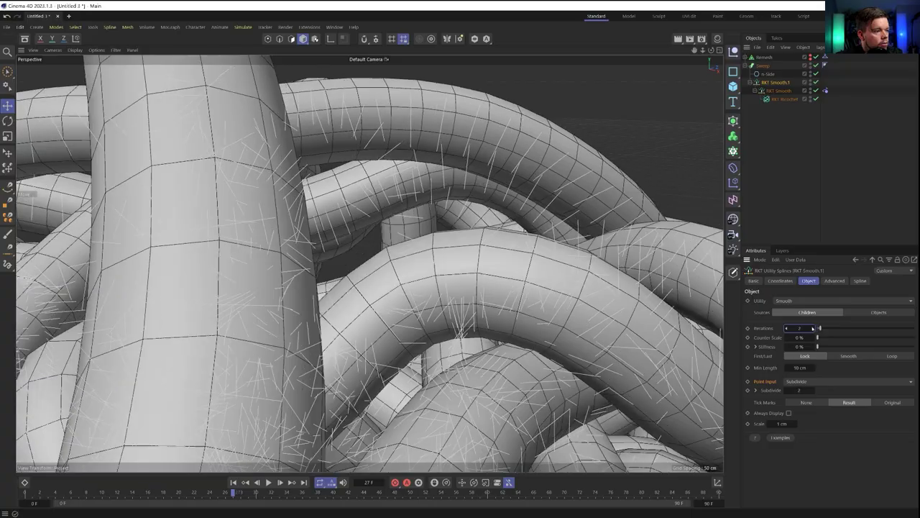
left_click_drag(421, 325, 554, 308, "alt")
scroll(555, 309, "down", 8)
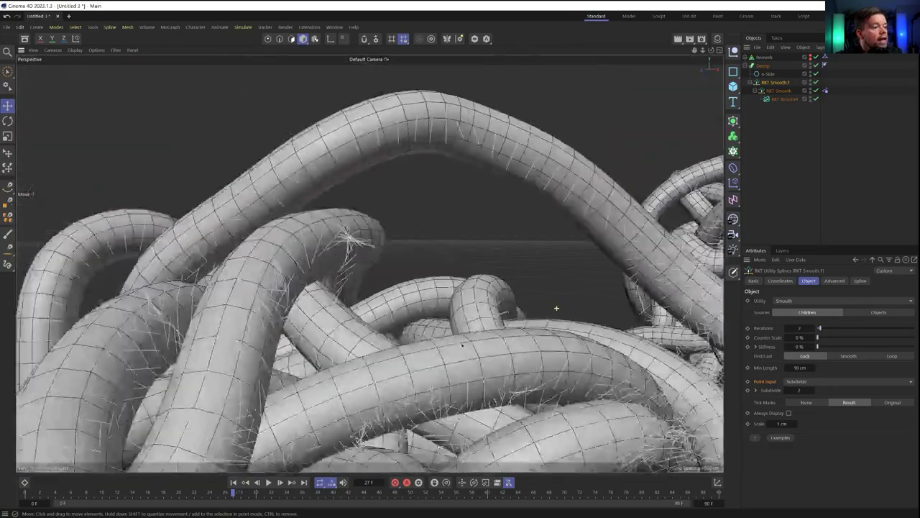
middle_click_drag(560, 412, 546, 245, "alt")
scroll(546, 245, "down", 5)
left_click_drag(547, 245, 424, 251, "alt")
middle_click_drag(461, 288, 397, 233, "alt")
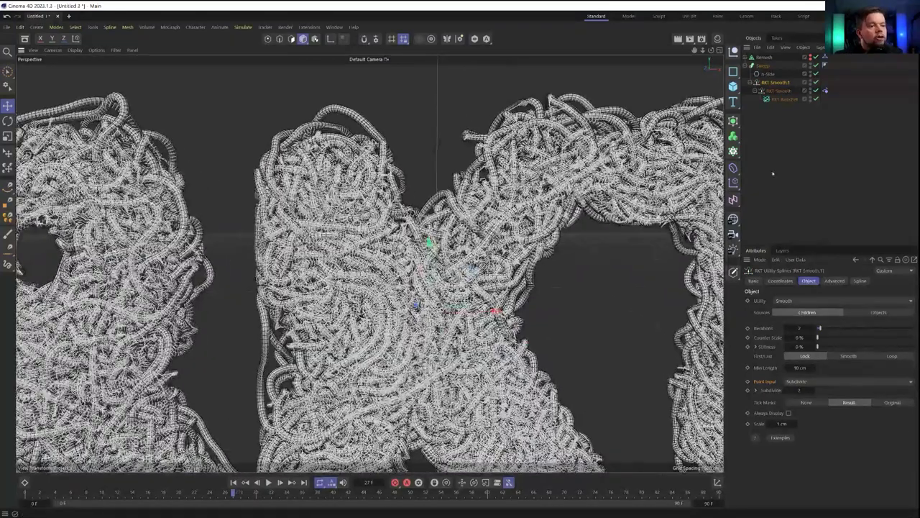
left_click(769, 91)
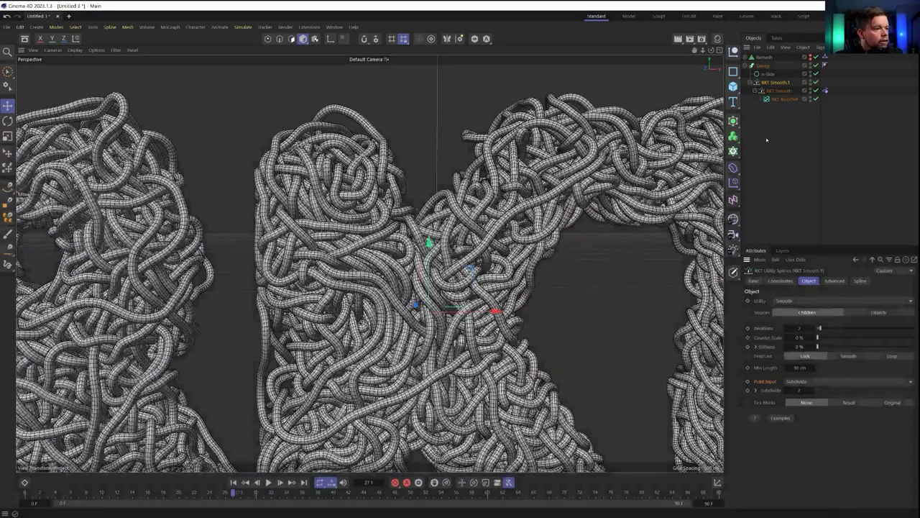
Examine the subdivided, smoothed strands across the T, R and K letters.
middle_click_drag(548, 253, 216, 180, "alt")
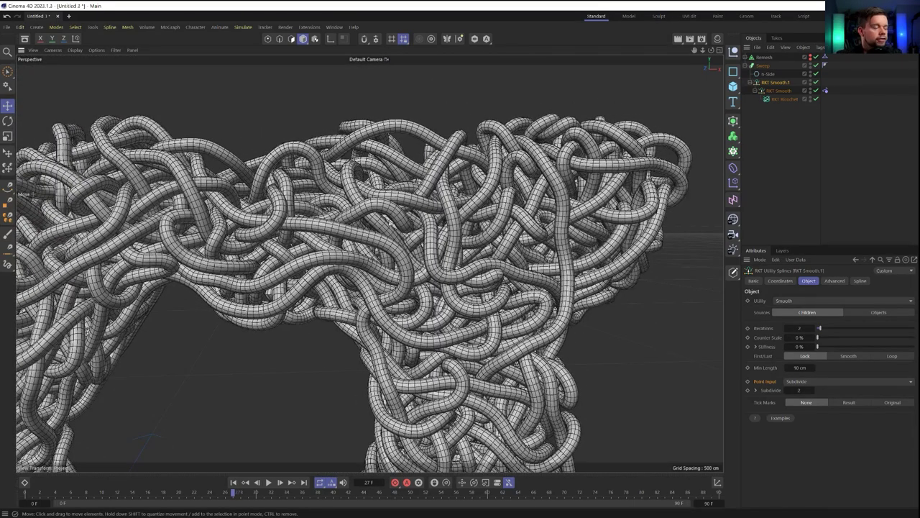
scroll(390, 223, "down", 6)
middle_click_drag(390, 223, 579, 214, "alt")
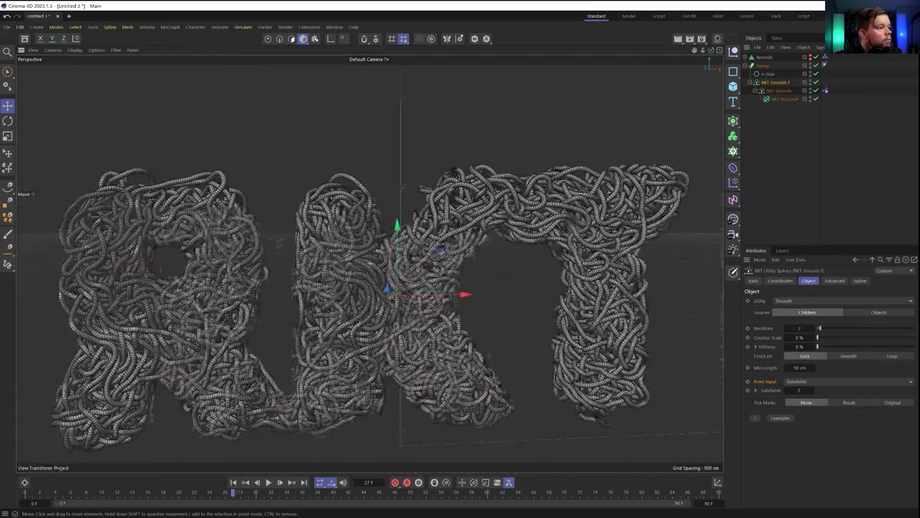
middle_click_drag(253, 256, 435, 248, "alt")
scroll(437, 248, "up", 8)
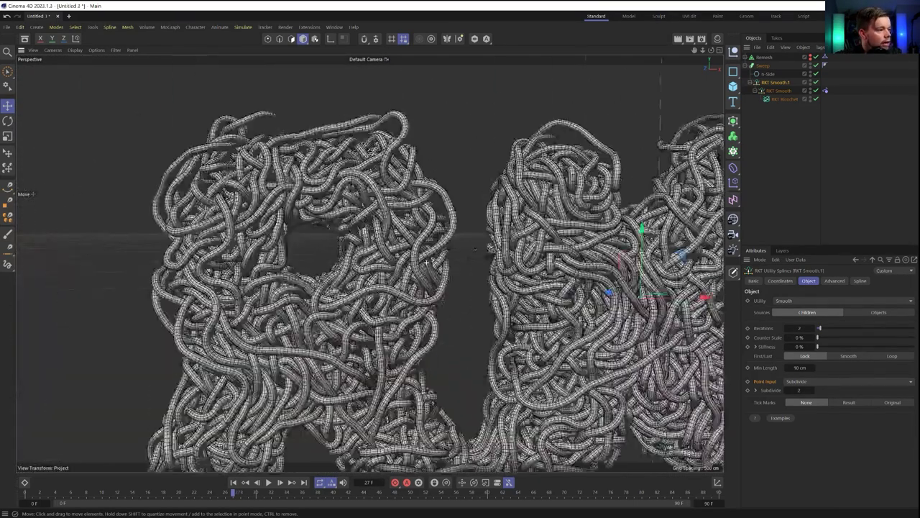
scroll(438, 248, "down", 8)
middle_click_drag(563, 267, 487, 256, "alt")
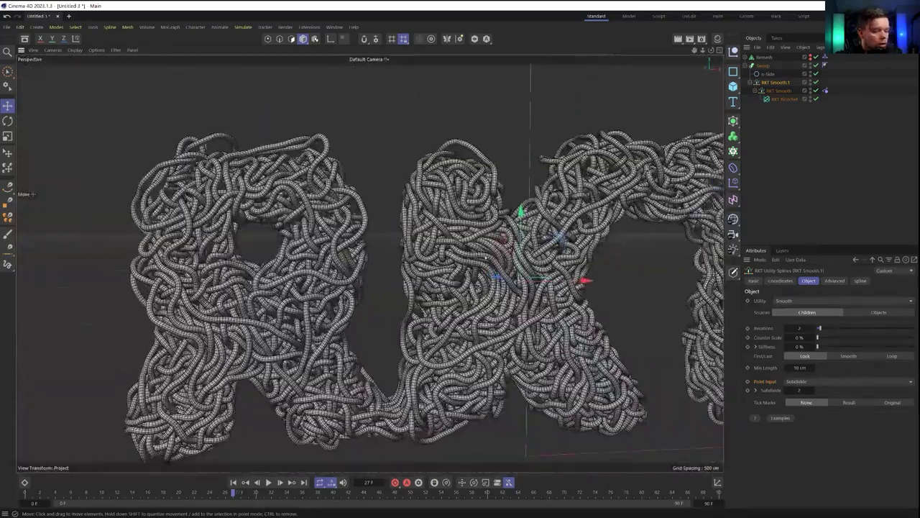
Return the viewport to Gouraud shading without lines and replay the rope simulation from the start to about frame 20.
key("n")
key("a")
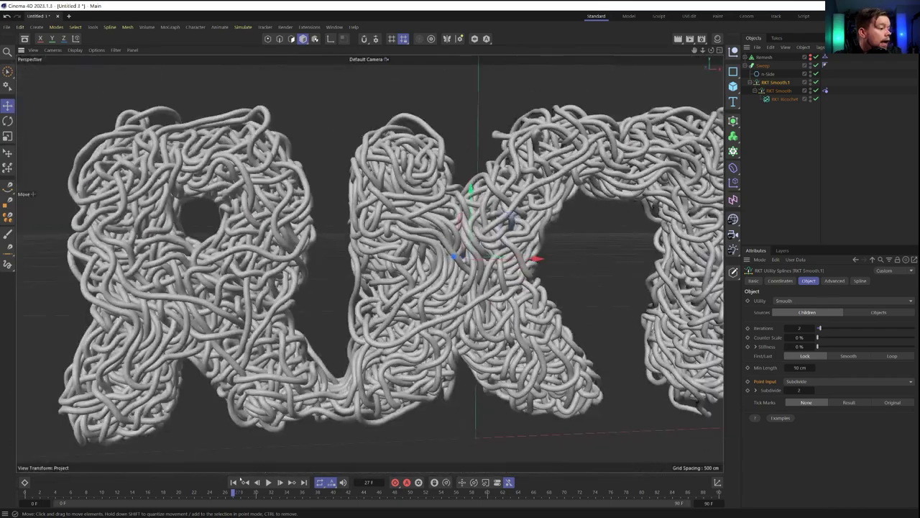
left_click(234, 482)
left_click(267, 482)
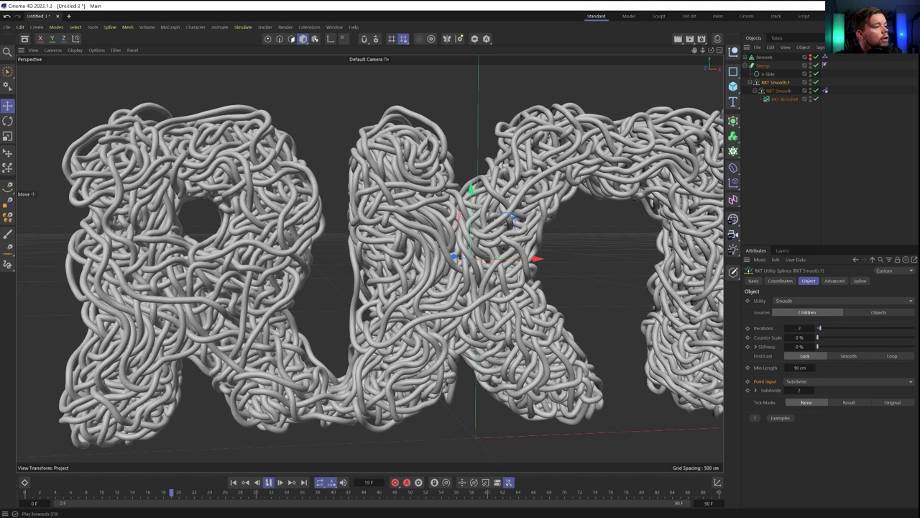
left_click(268, 482)
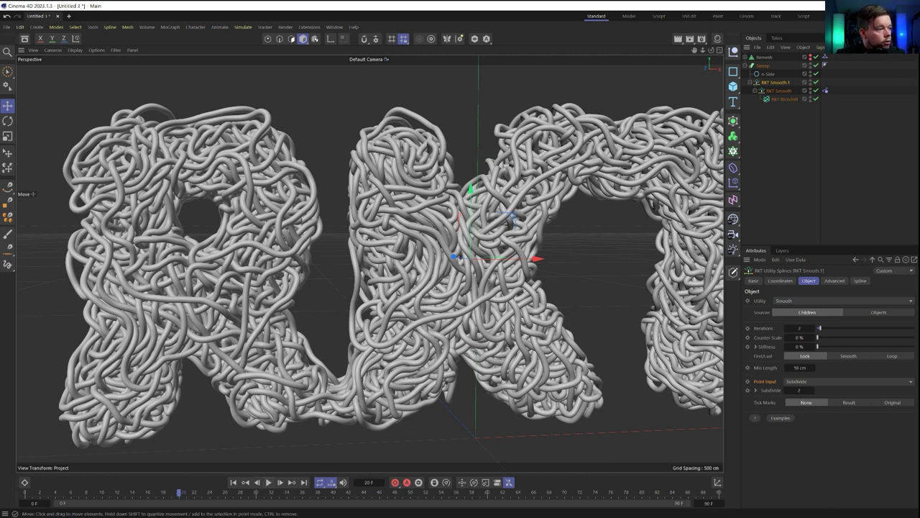
scroll(507, 214, "up", 6)
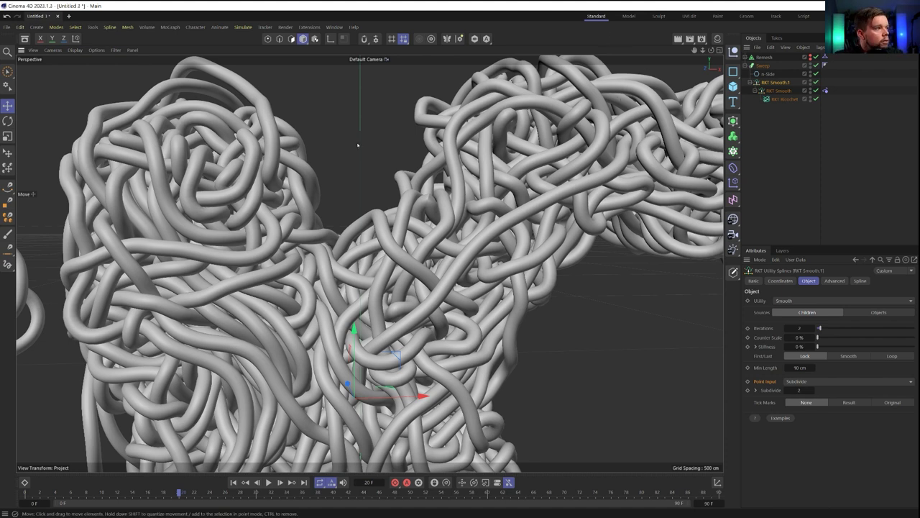
Display the swept strands in Gouraud shading with lines.
left_click(309, 26)
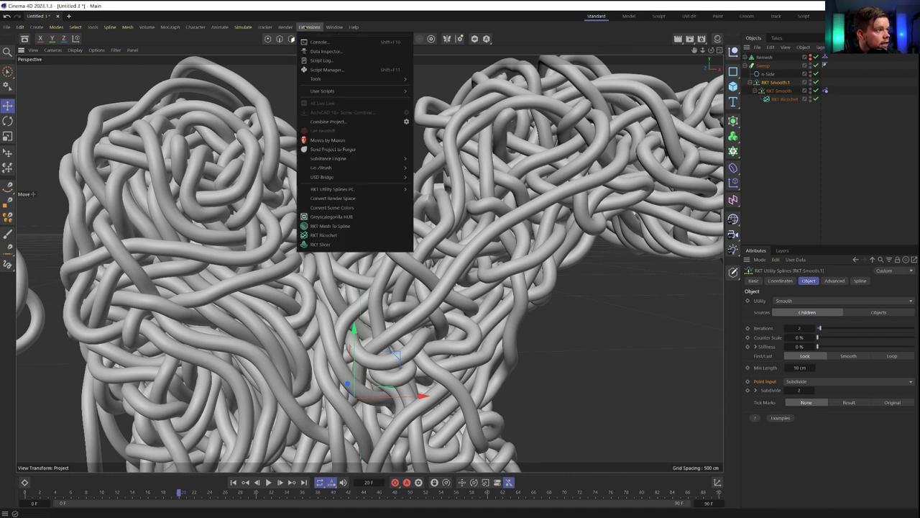
left_click(603, 43)
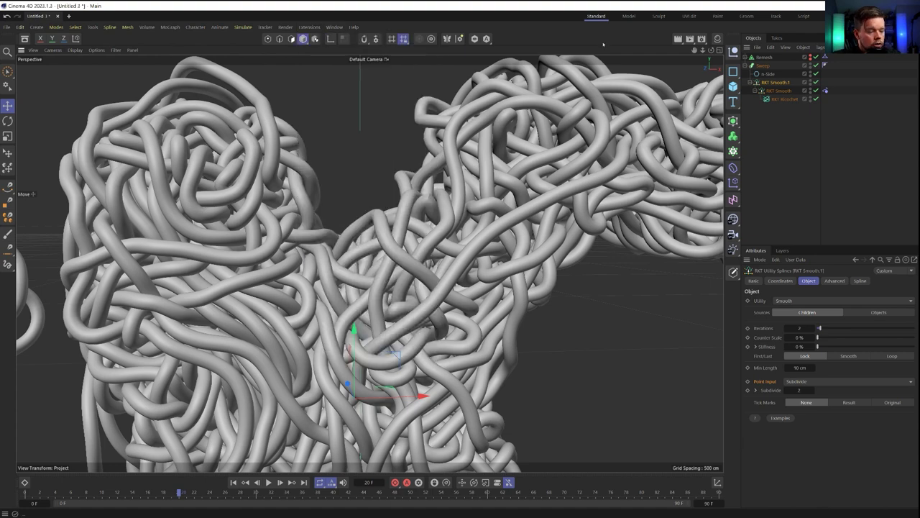
key("n")
key("b")
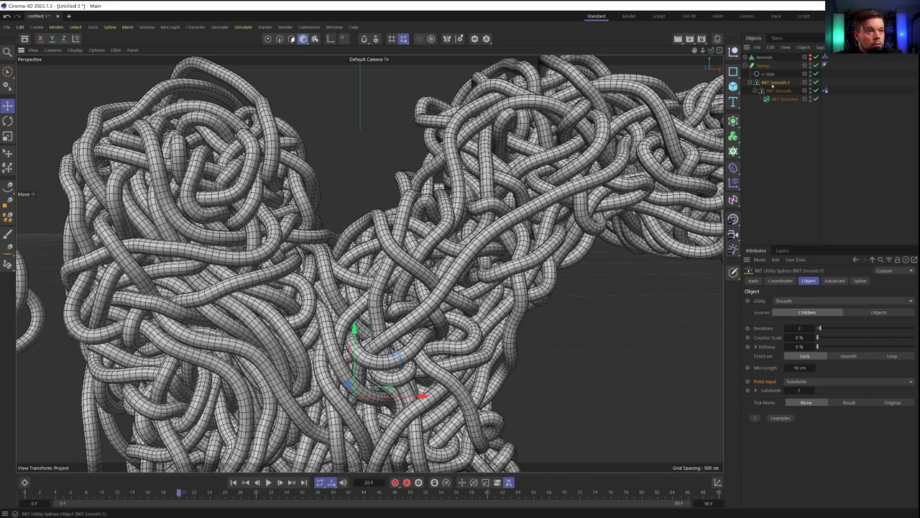
Add an RKT Cleanup object as parent of RKT Smooth.1 and switch its Utility to Reduction.
left_click(309, 27)
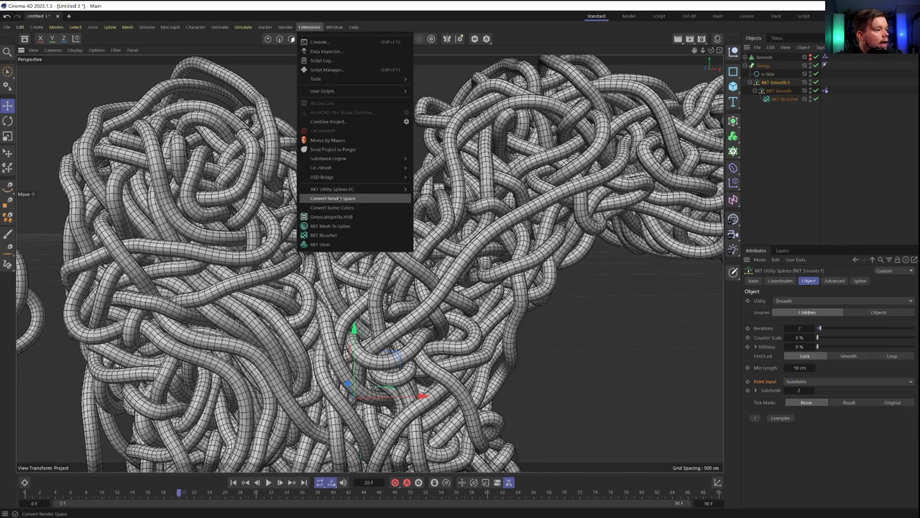
mouse_move(340, 191)
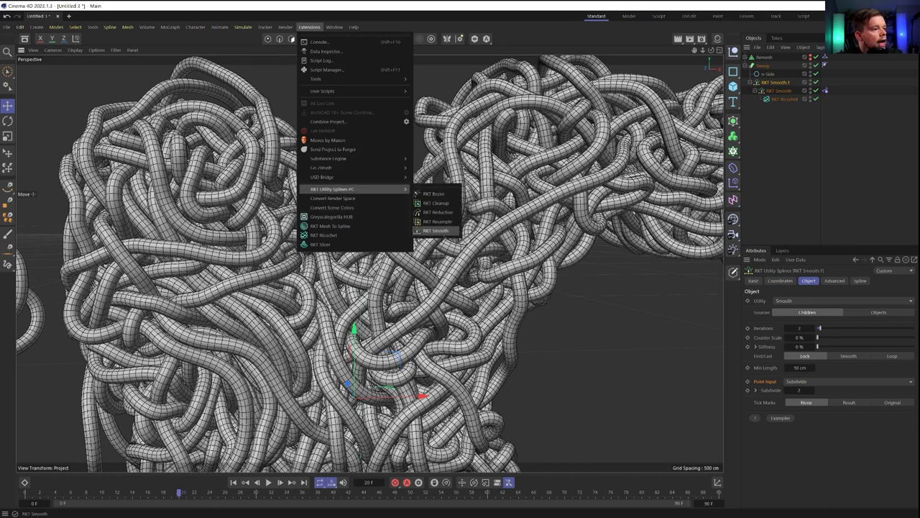
left_click(436, 203)
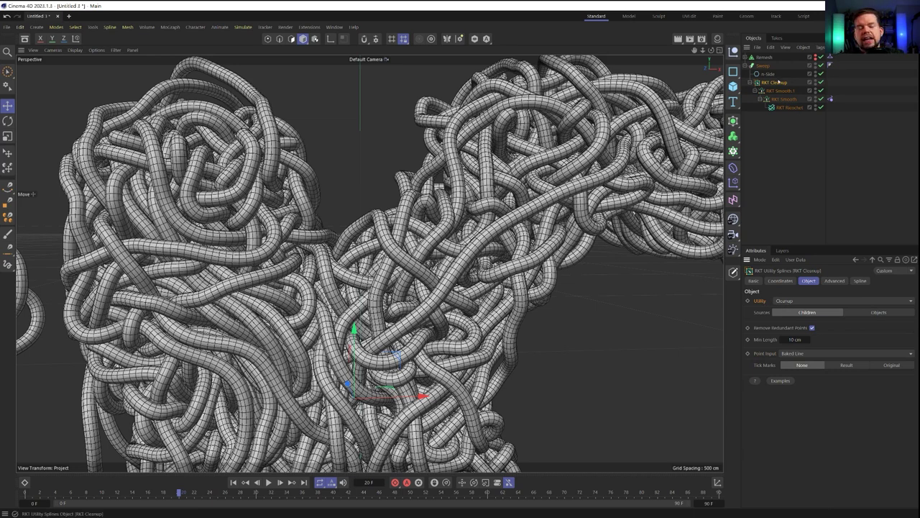
left_click(791, 302)
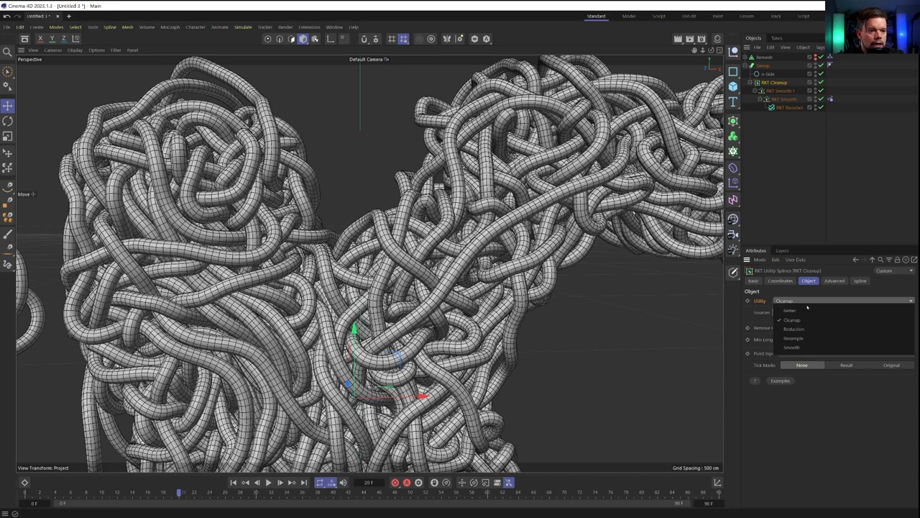
left_click(797, 329)
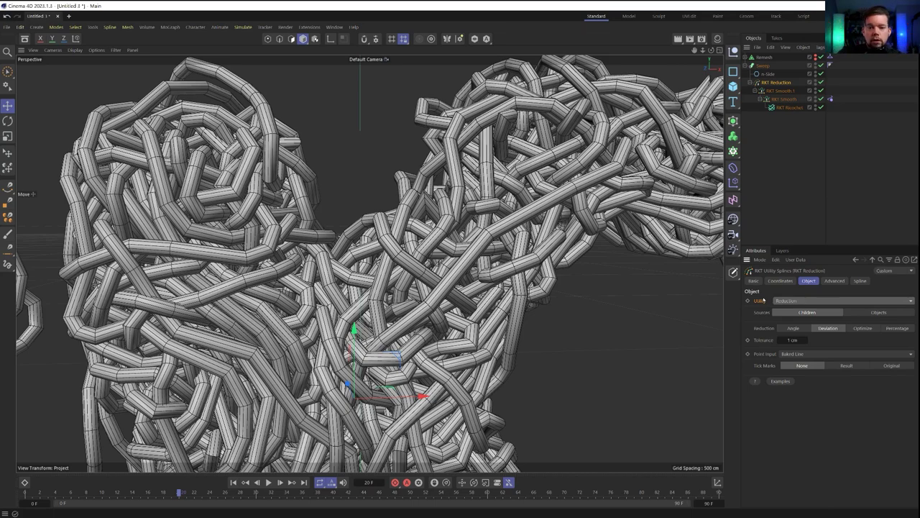
scroll(499, 261, "down", 6)
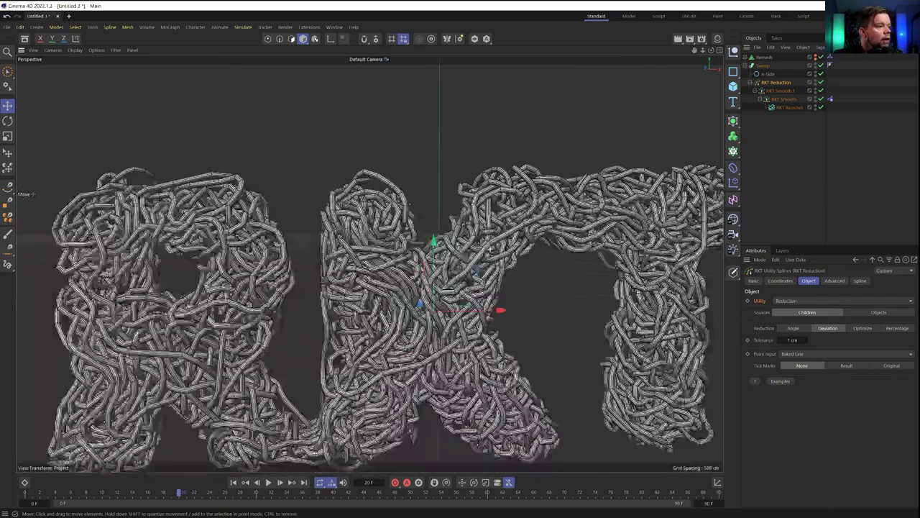
scroll(442, 304, "up", 4)
scroll(440, 303, "up", 2)
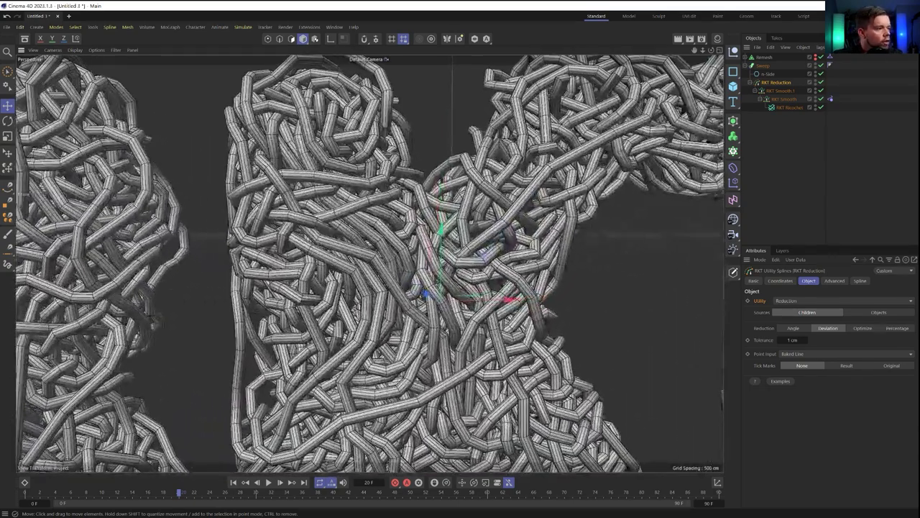
Try the Angle reduction method on the strands with angles of 1° and 11°.
left_click(793, 328)
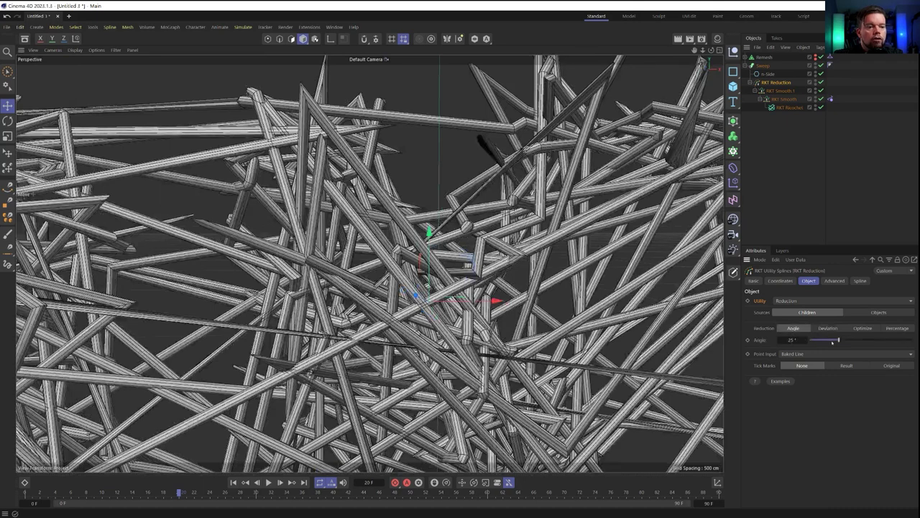
left_click_drag(833, 342, 805, 341)
type("1")
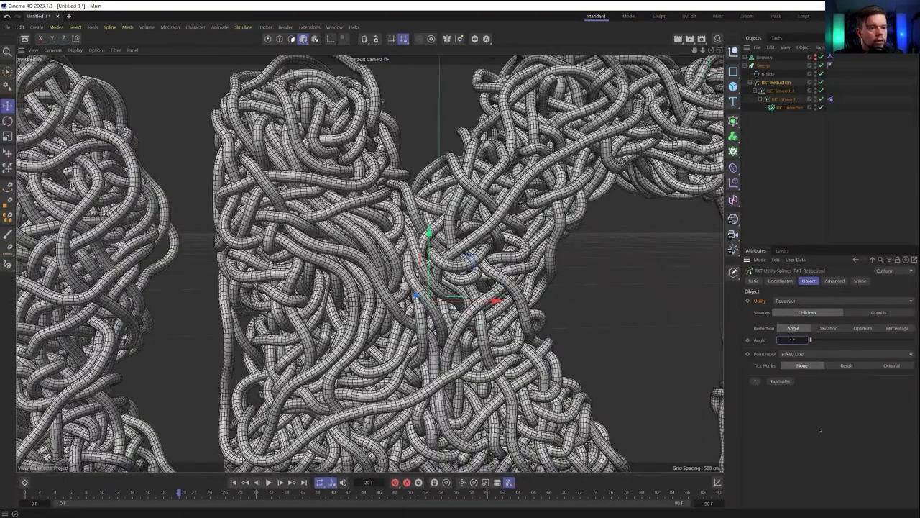
key("Return")
key("Return")
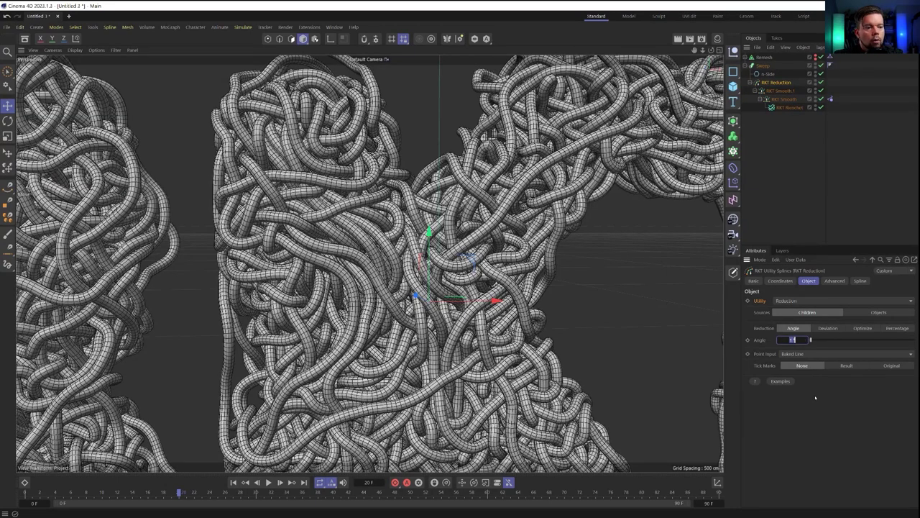
type("11")
key("Return")
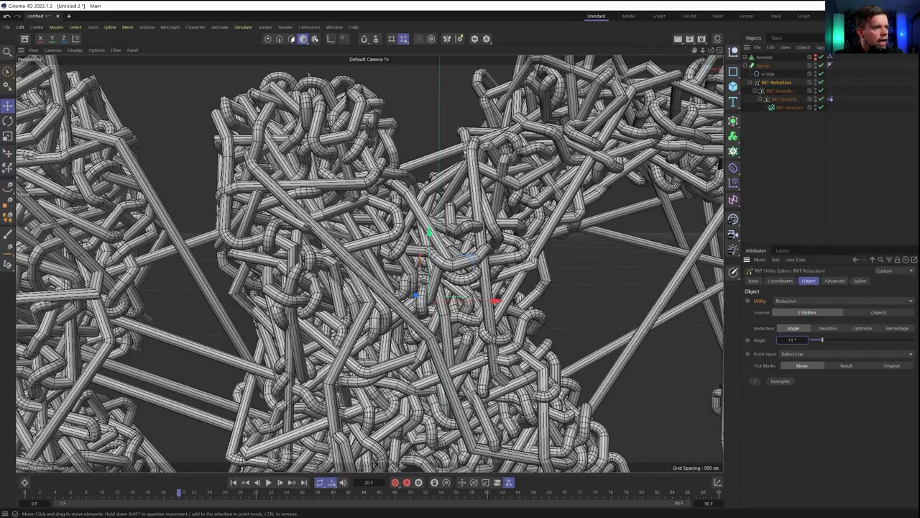
Try the Optimize reduction method with a Tolerance of 5 cm.
left_click(864, 328)
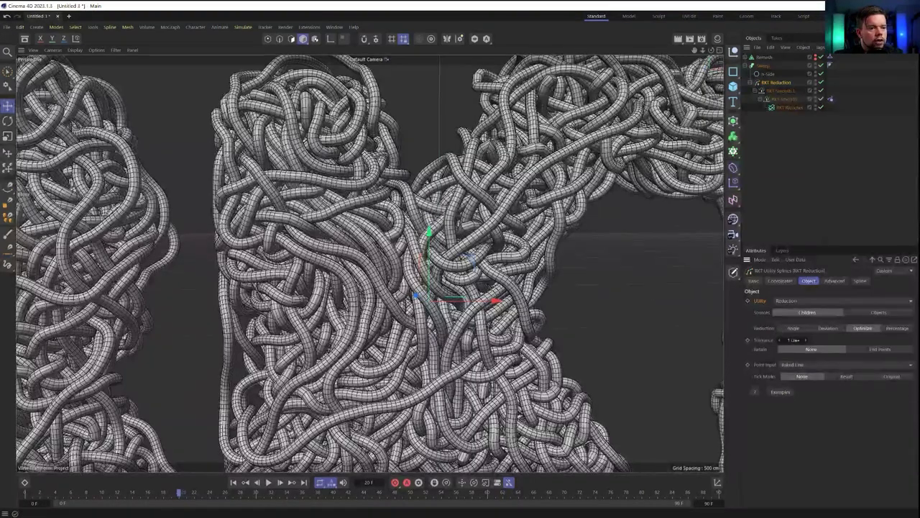
double_click(792, 340)
type("5")
key("Return")
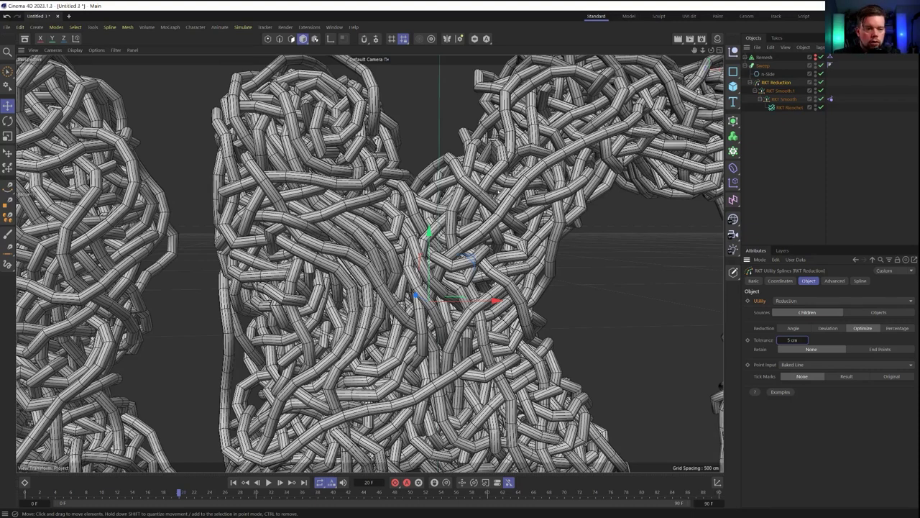
Try the Percentage reduction method at 25 % and check the strands across the letters.
left_click(903, 327)
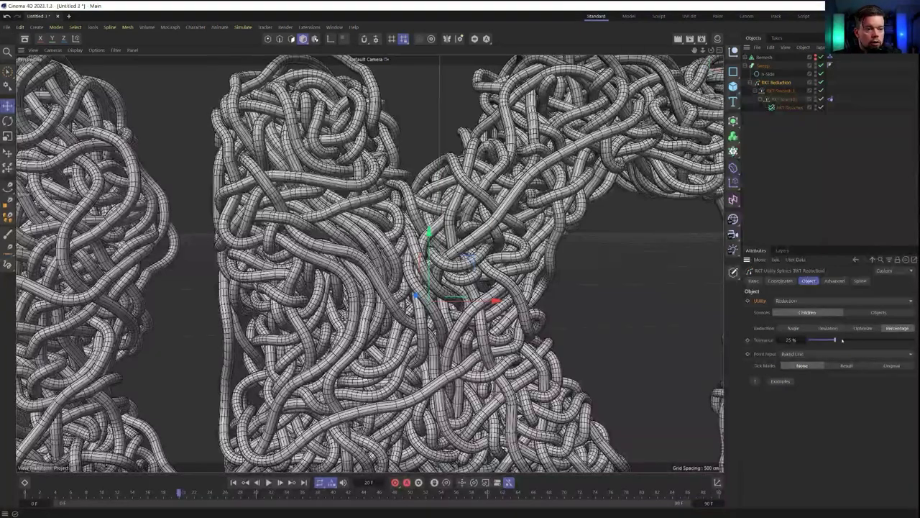
left_click(791, 340)
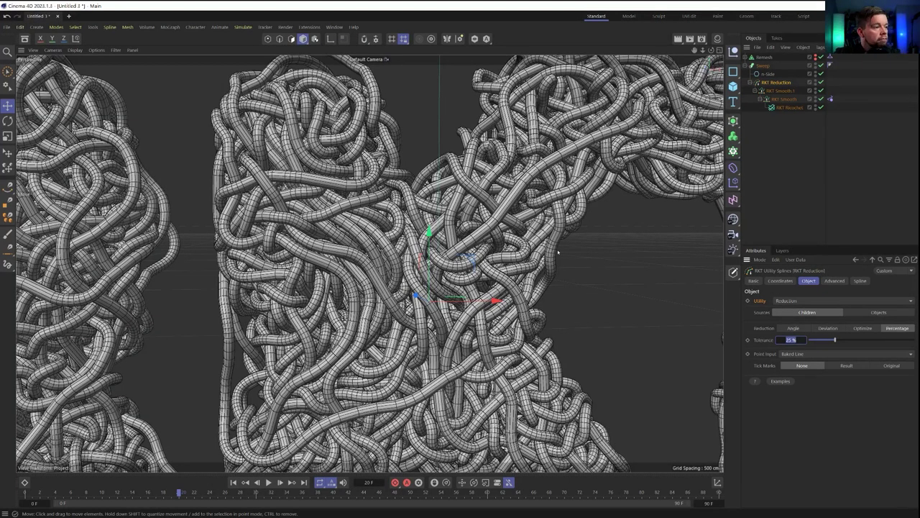
scroll(534, 194, "down", 6)
scroll(534, 194, "up", 5)
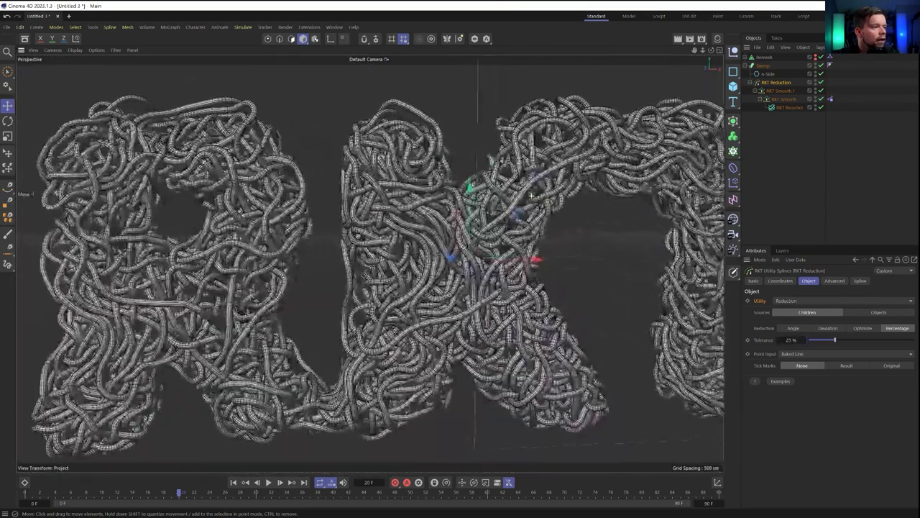
scroll(368, 266, "up", 1)
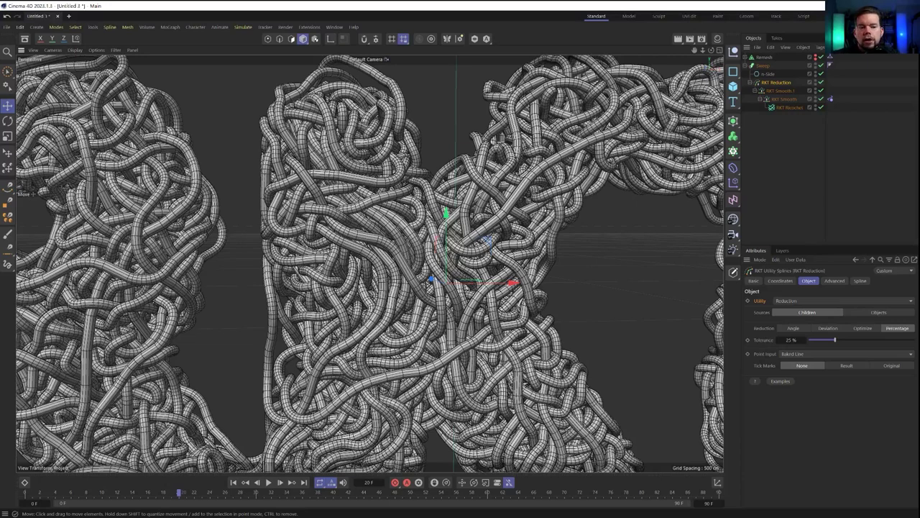
Switch the reduction method to Deviation, try a 0.2 cm Tolerance and settle on 0.1 cm.
left_click(828, 328)
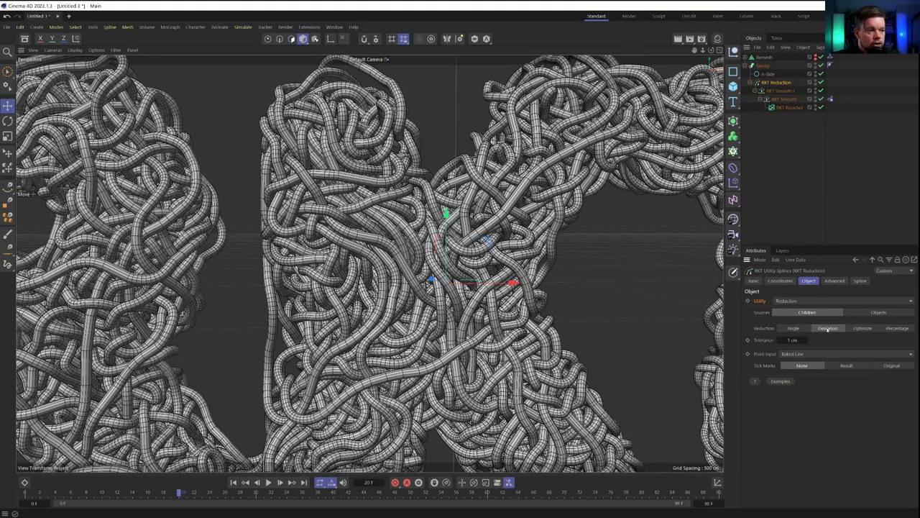
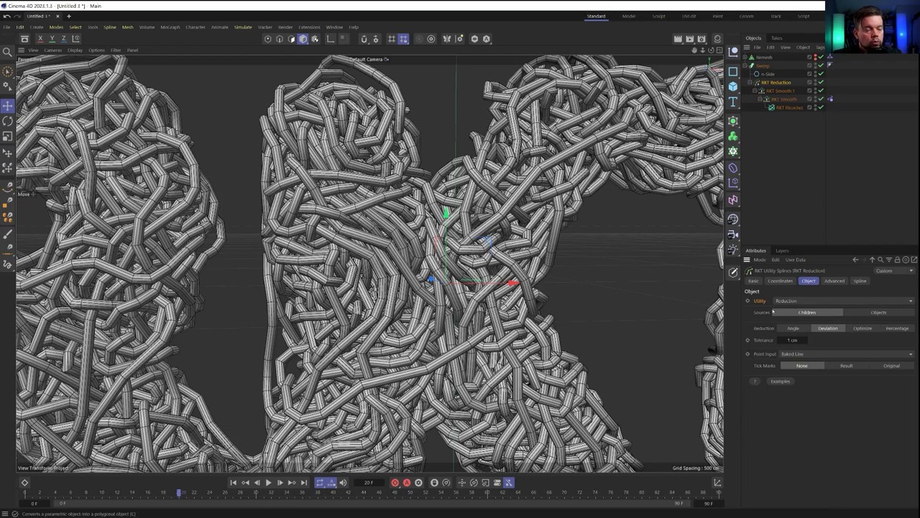
left_click_drag(806, 339, 807, 332)
left_click(790, 341)
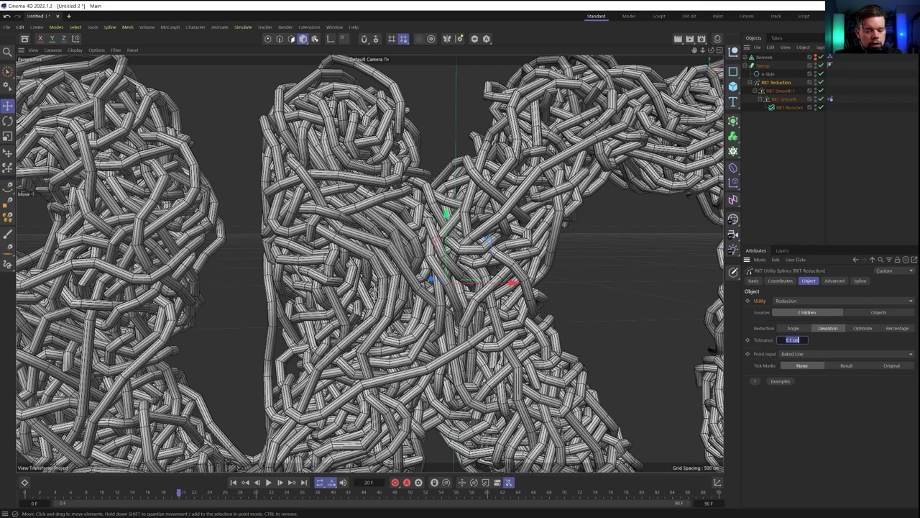
type("2")
key("Return")
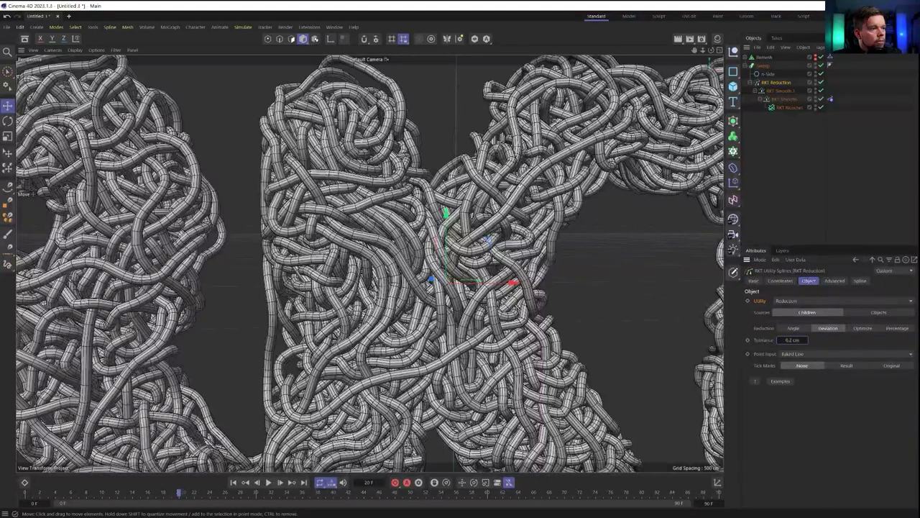
double_click(796, 340)
type(".1")
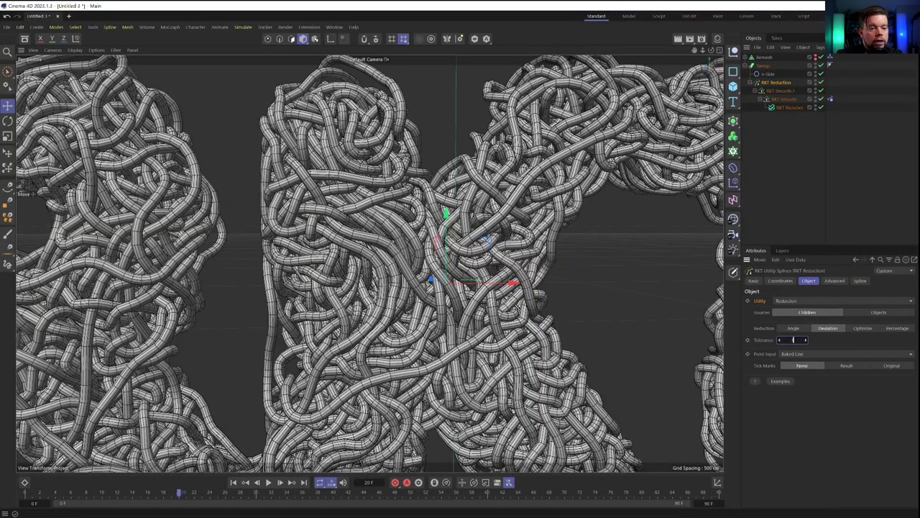
key("Return")
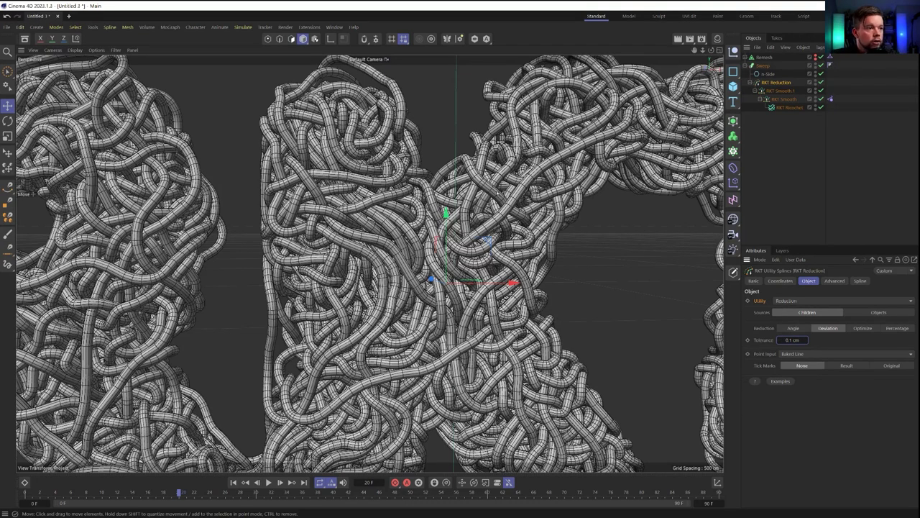
Switch to Gouraud shading without lines and view the reduced strands across the letters.
key("n")
key("a")
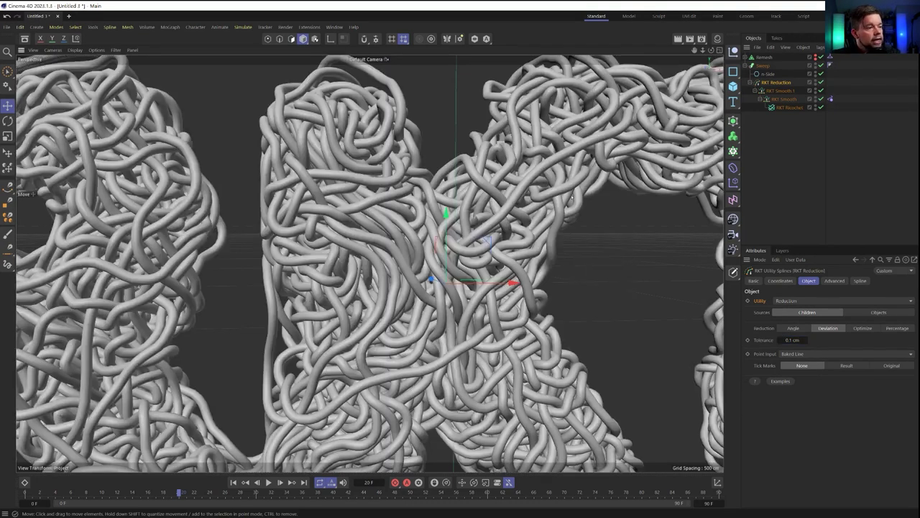
right_click_drag(551, 214, 513, 237, "alt")
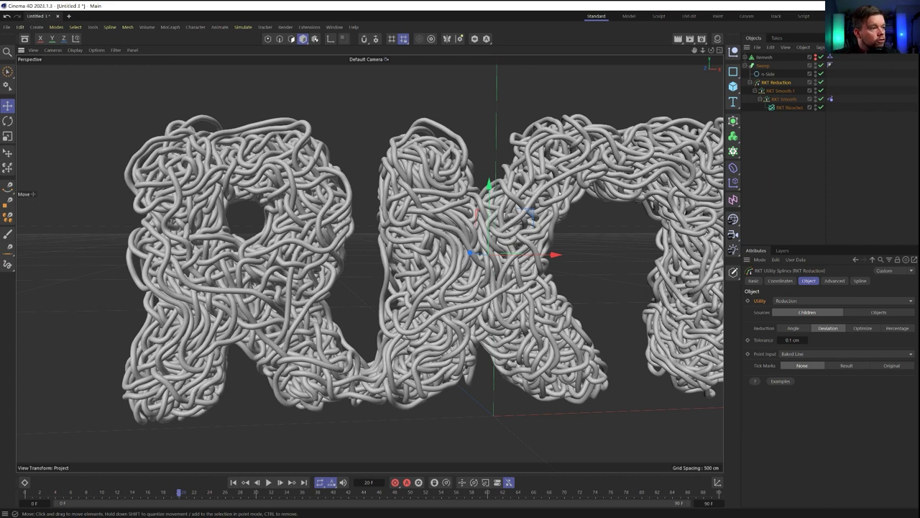
Turn the shading lines back on and examine the reduced segments up close at the top of the letters.
key("n")
key("b")
scroll(509, 192, "up", 5)
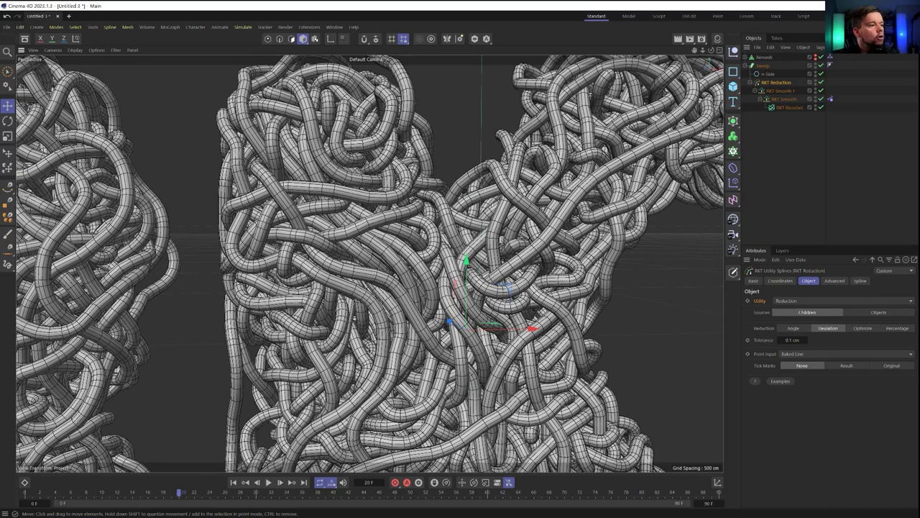
middle_click_drag(355, 317, 437, 504, "alt")
right_click_drag(388, 220, 492, 212, "alt")
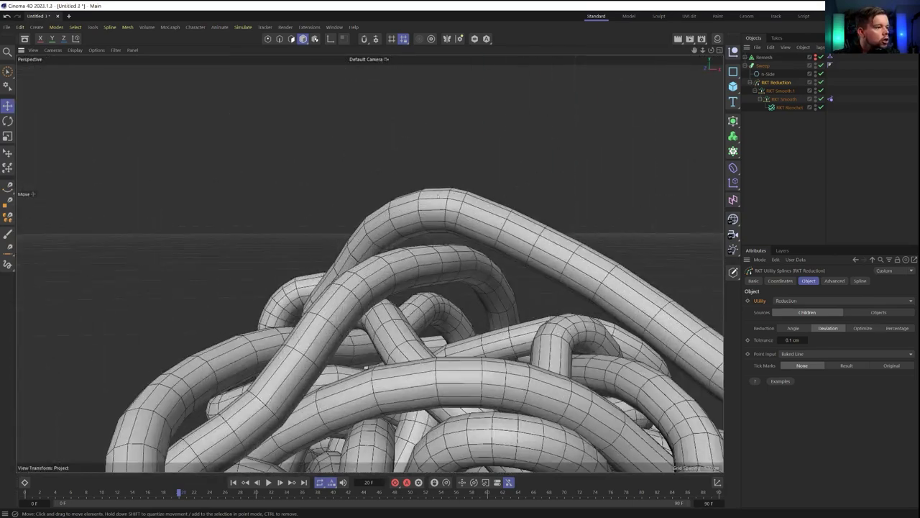
scroll(466, 211, "down", 8)
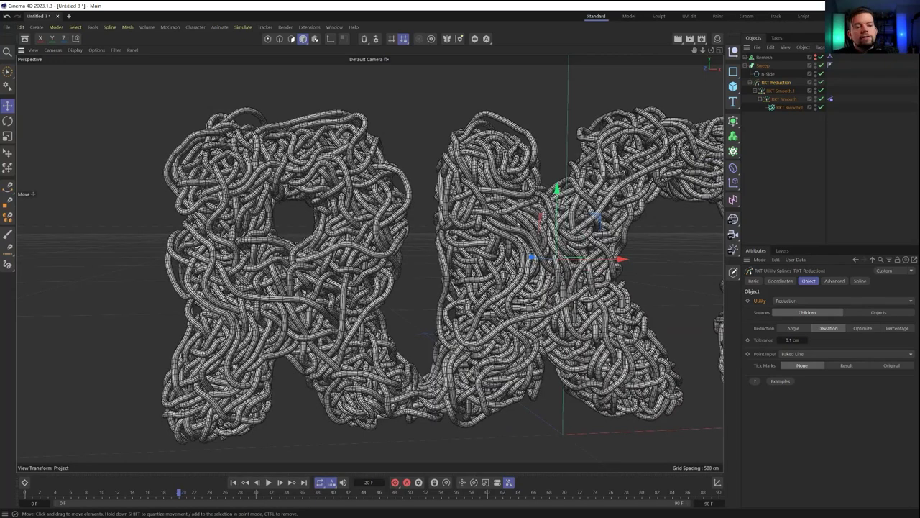
Show the RKT Reduction's advanced point count feedback and view the complete RKT lettering.
left_click(833, 280)
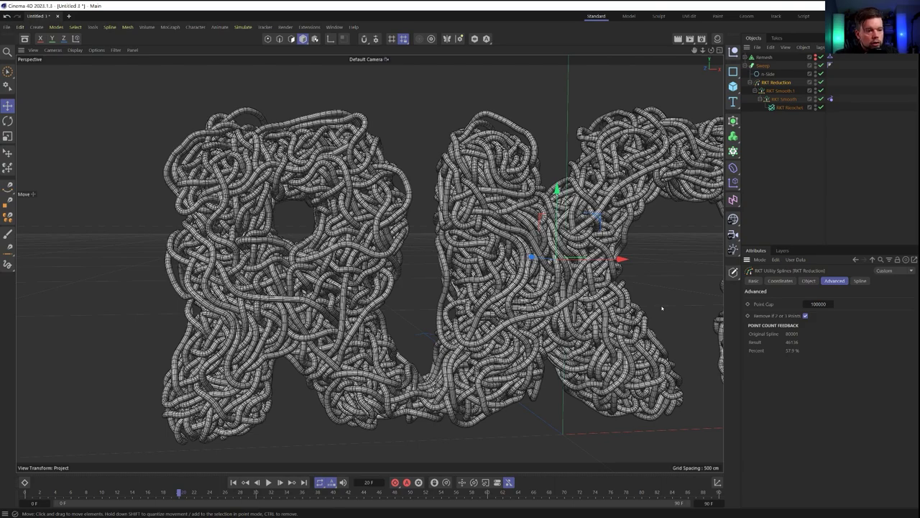
left_click_drag(302, 259, 647, 258, "alt")
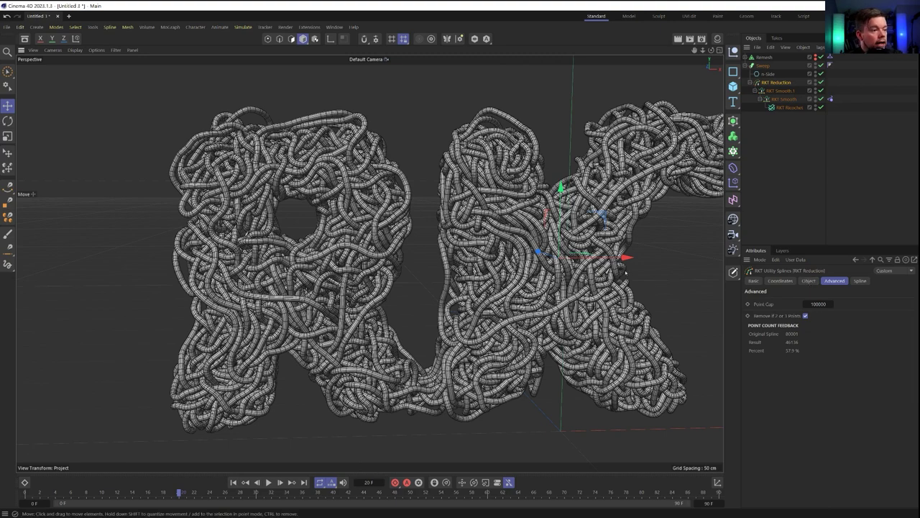
scroll(589, 271, "down", 2)
middle_click_drag(601, 269, 469, 274, "alt")
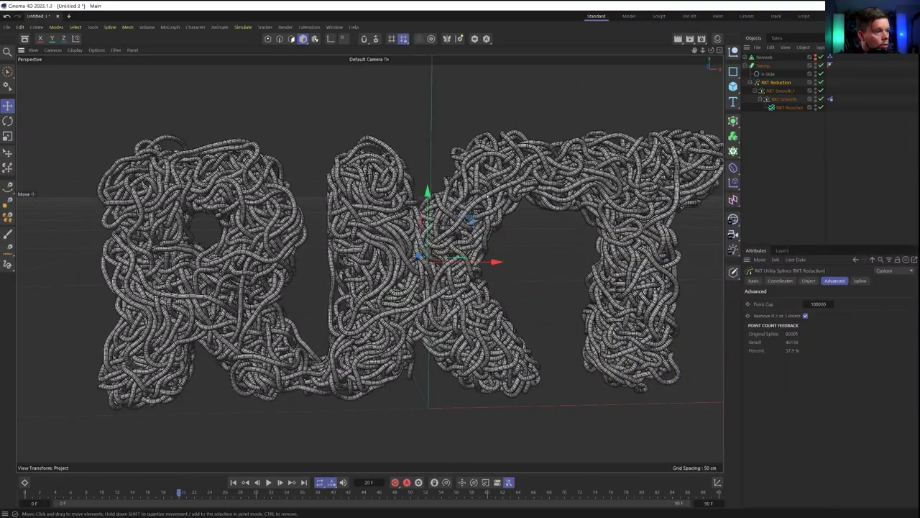
mouse_move(533, 226)
left_mouse_down("alt")
mouse_move(608, 222)
mouse_move(536, 219)
left_mouse_up("alt")
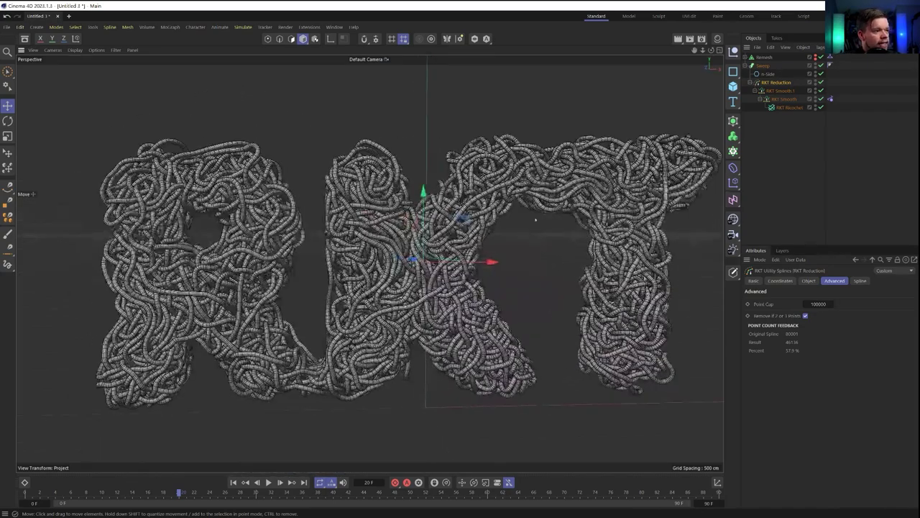
Switch from the RKT lettering scene to the Smooth_Car.c4d project.
middle_click_drag(449, 250, 433, 240, "alt")
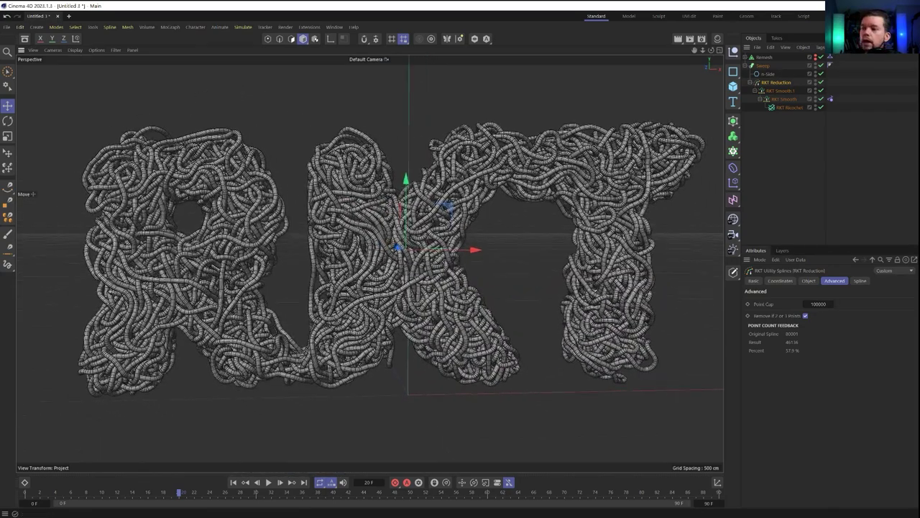
middle_click_drag(346, 249, 370, 263, "alt")
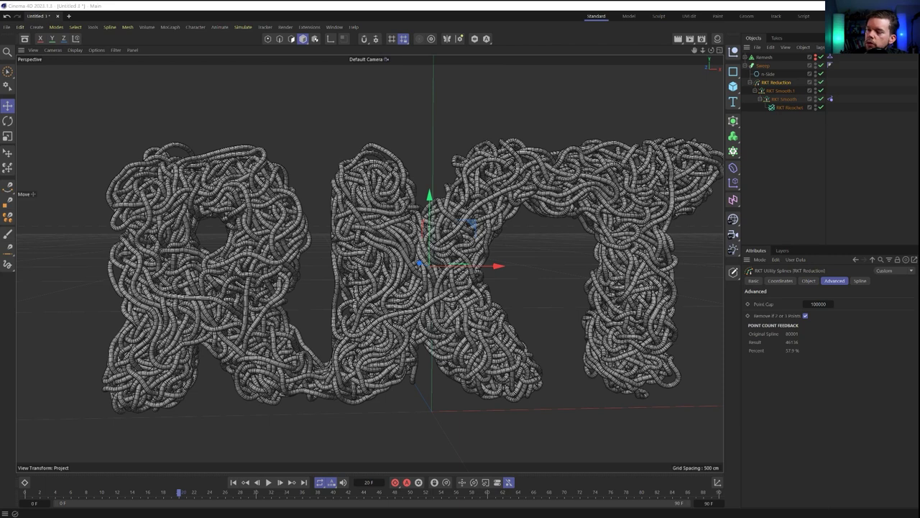
left_click_drag(919, 169, 415, 204)
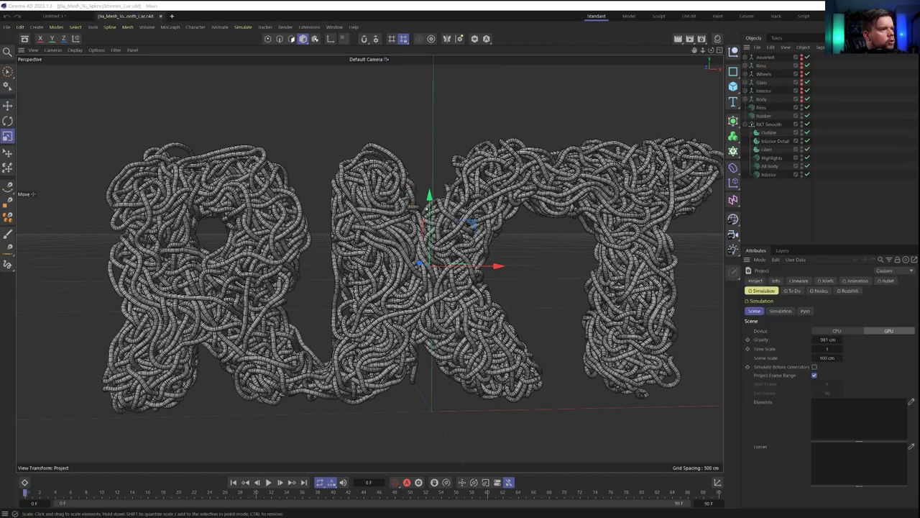
Move all the Mesh To Spline objects from Outline to Interior out of RKT Smooth and delete the RKT Smooth object.
left_click(770, 133)
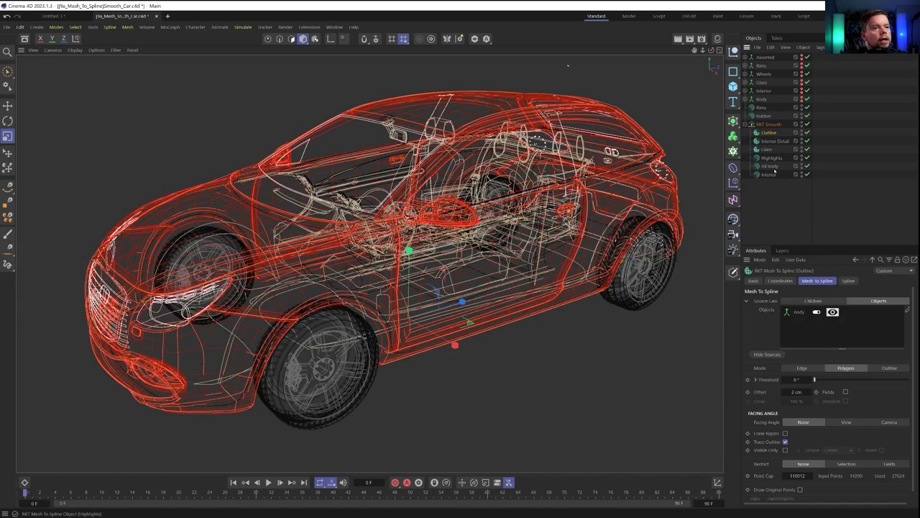
left_click(771, 176, "shift")
double_click(771, 177)
left_click(769, 133)
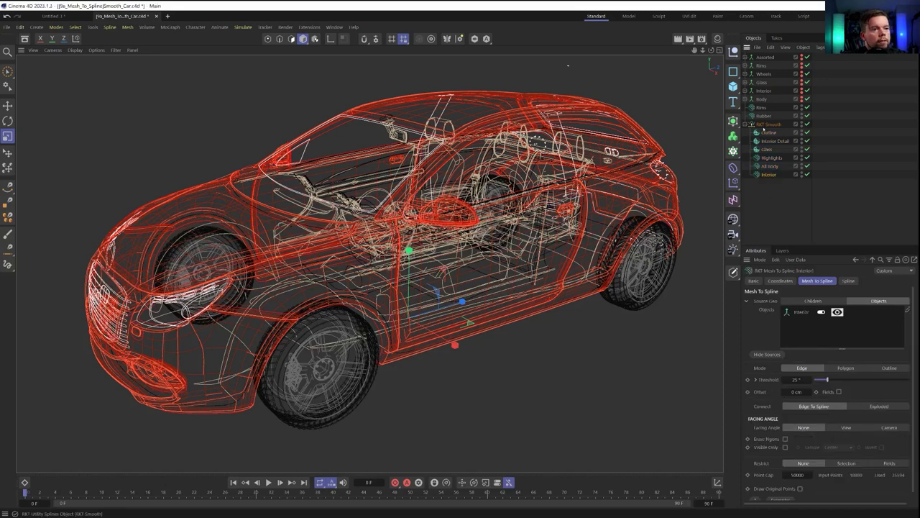
left_click(764, 116)
key("Delete")
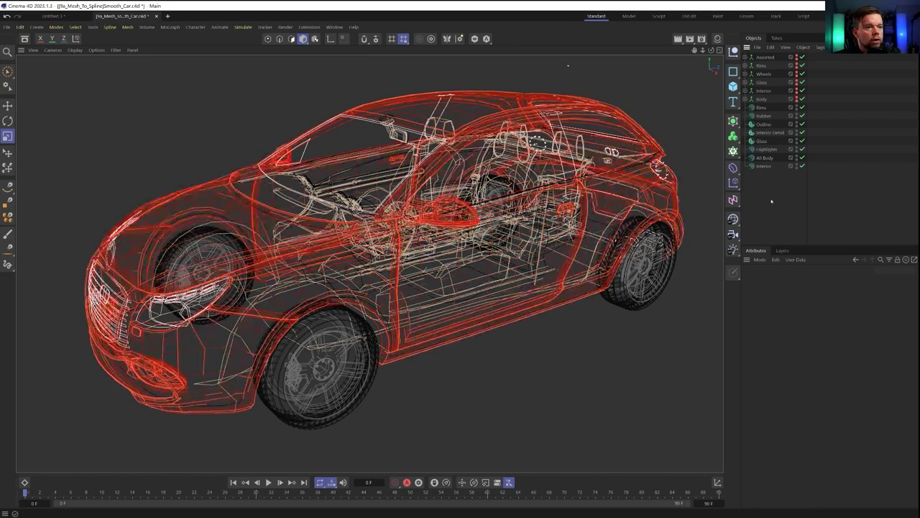
Disable all the Mesh To Spline objects from Rims to Interior and display the car meshes with Gouraud shading and lines.
left_click_drag(370, 351, 708, 316, "alt")
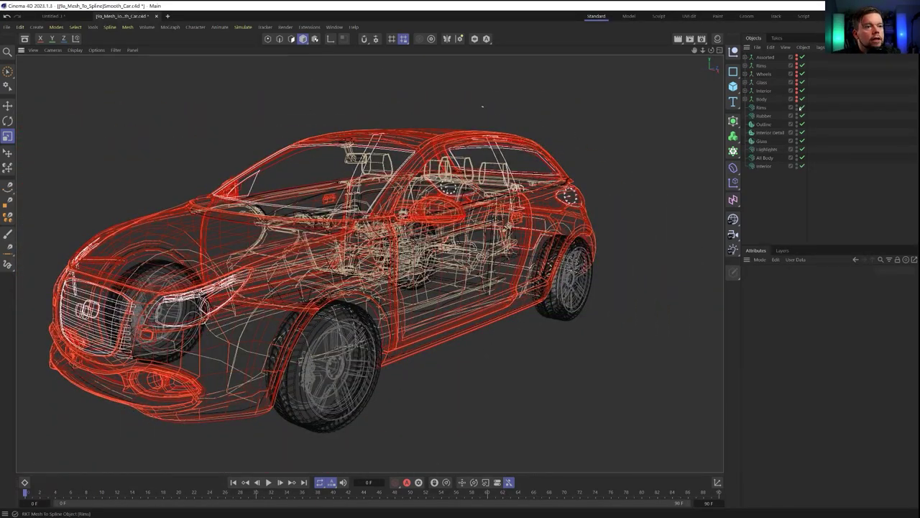
left_click_drag(802, 108, 804, 171)
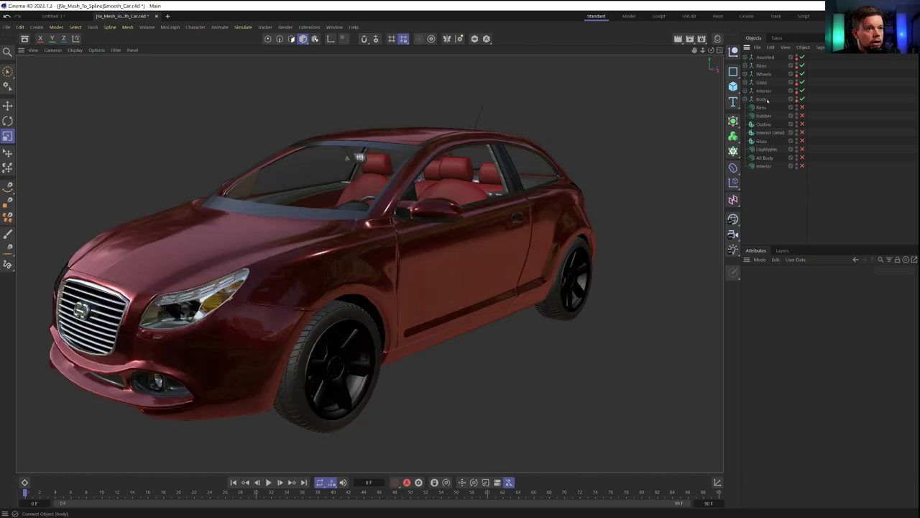
left_click_drag(457, 218, 360, 277, "alt")
key("n")
key("b")
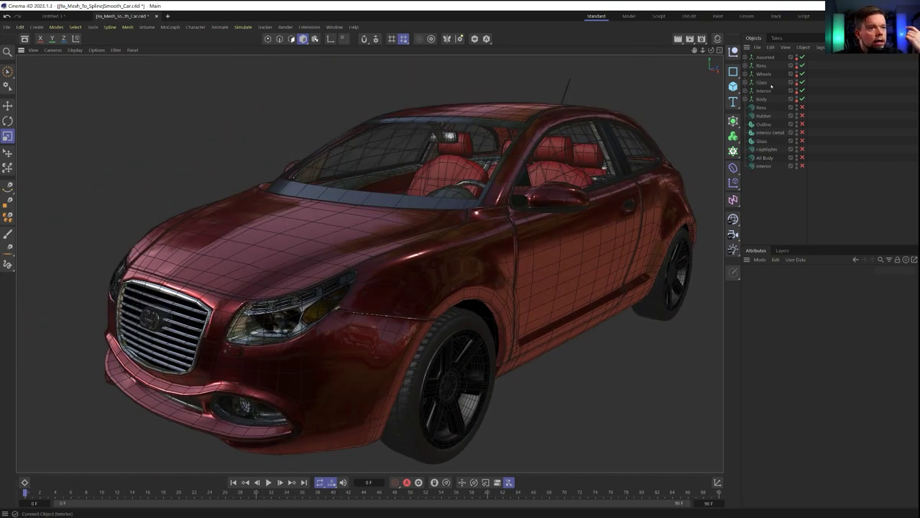
Try moving the car's Body object upward and undo the move.
left_click(763, 124)
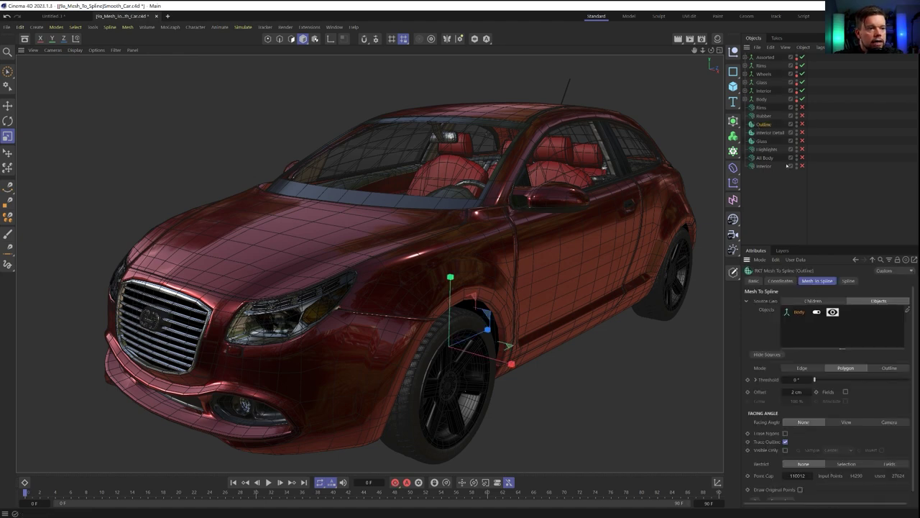
left_click(763, 99)
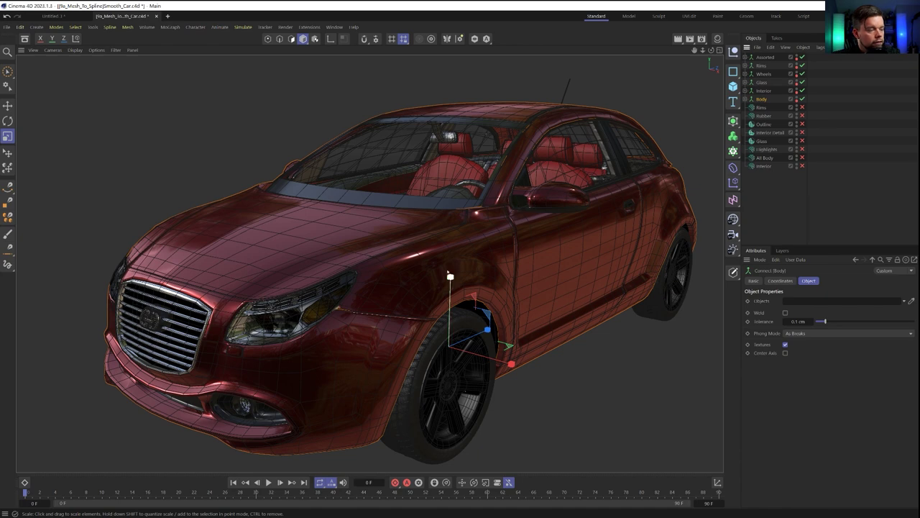
key("e")
left_click_drag(448, 270, 453, 133)
key("ctrl+z")
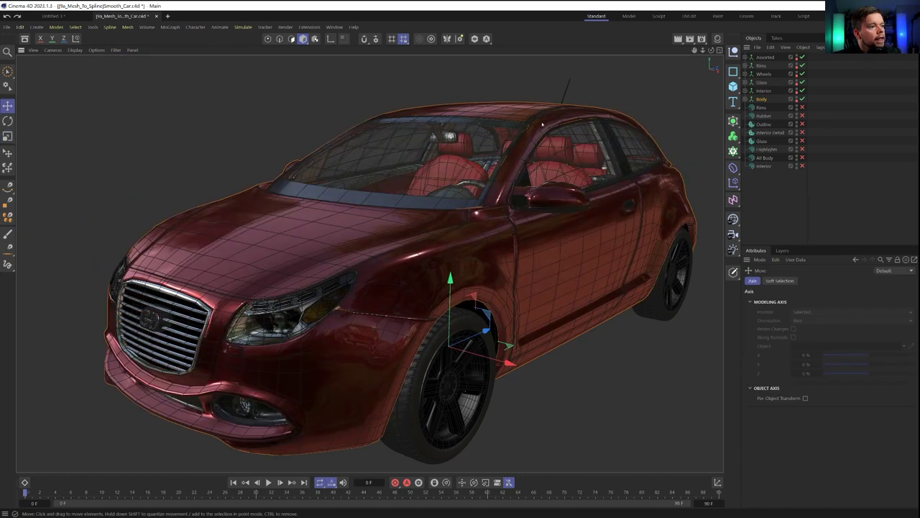
Hide the Body mesh in the viewport and enable the Outline and Highlights splines.
double_click(797, 98)
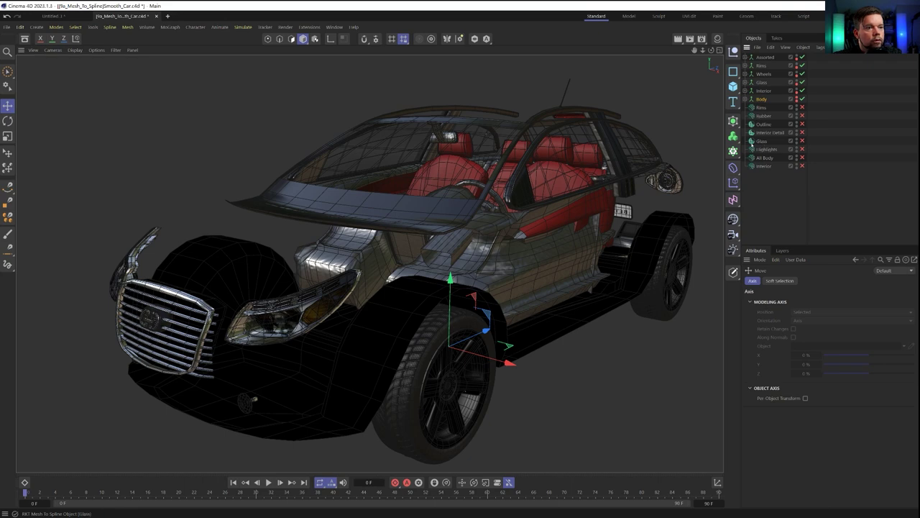
left_click(775, 125)
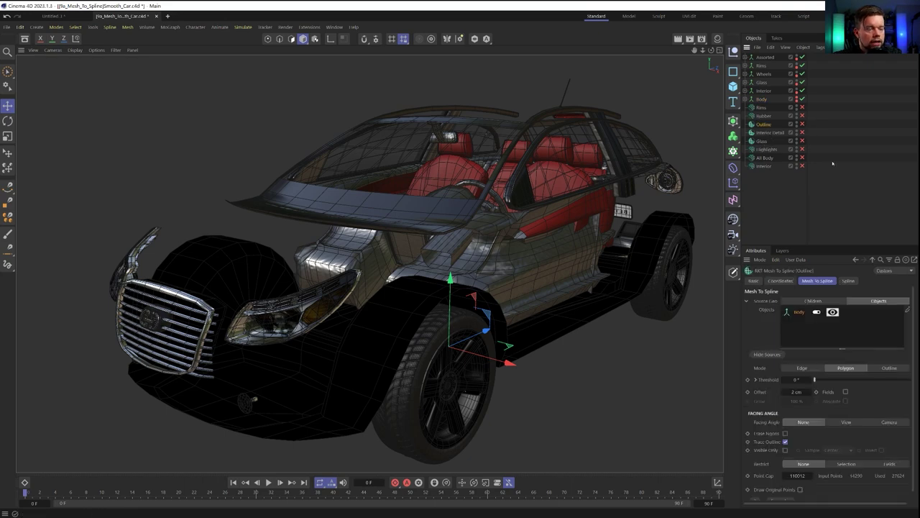
left_click(802, 124)
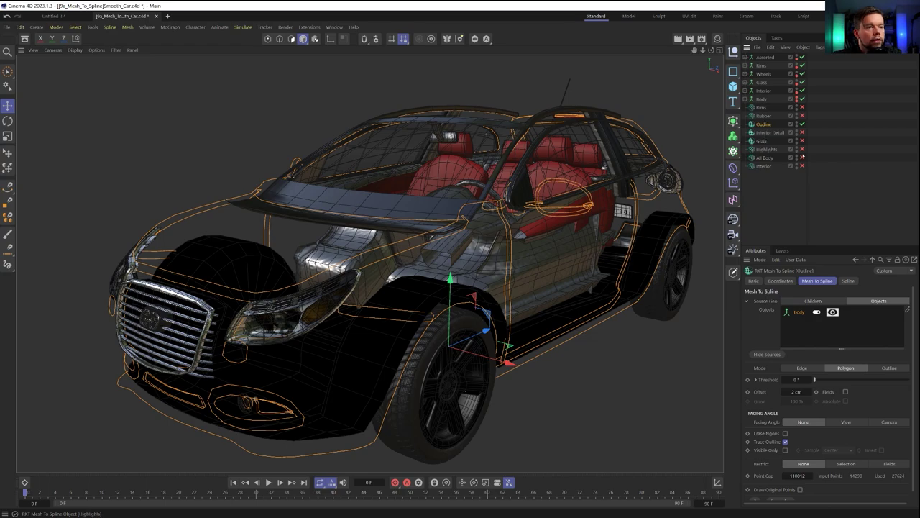
left_click(803, 150)
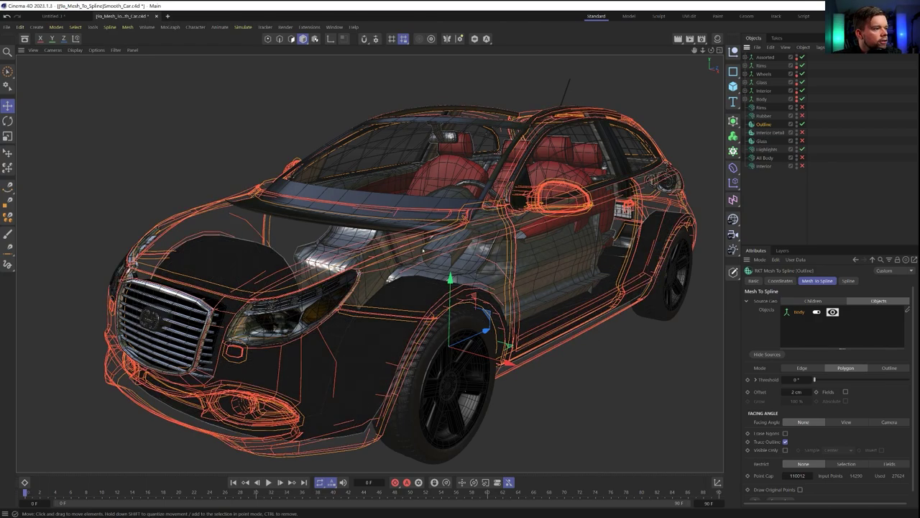
Enable the All Body and Glass splines on the car.
left_click_drag(458, 218, 541, 251, "alt")
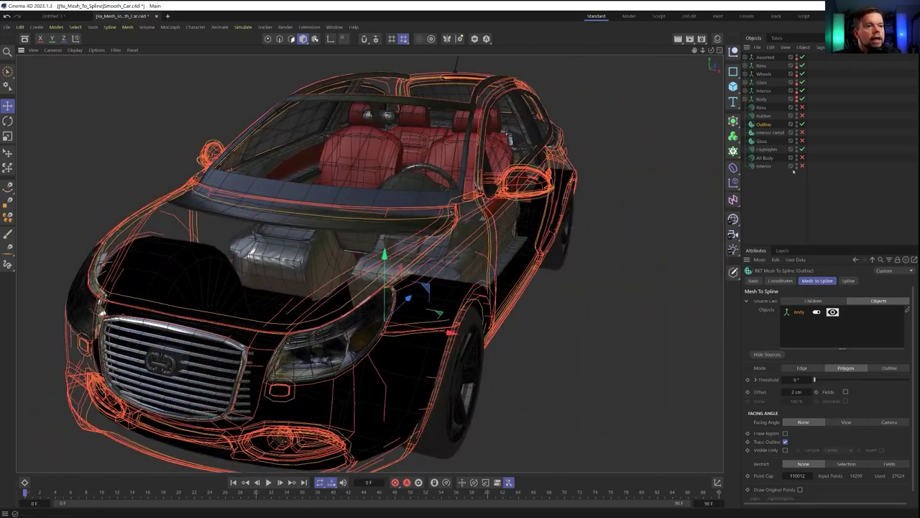
left_click(802, 158)
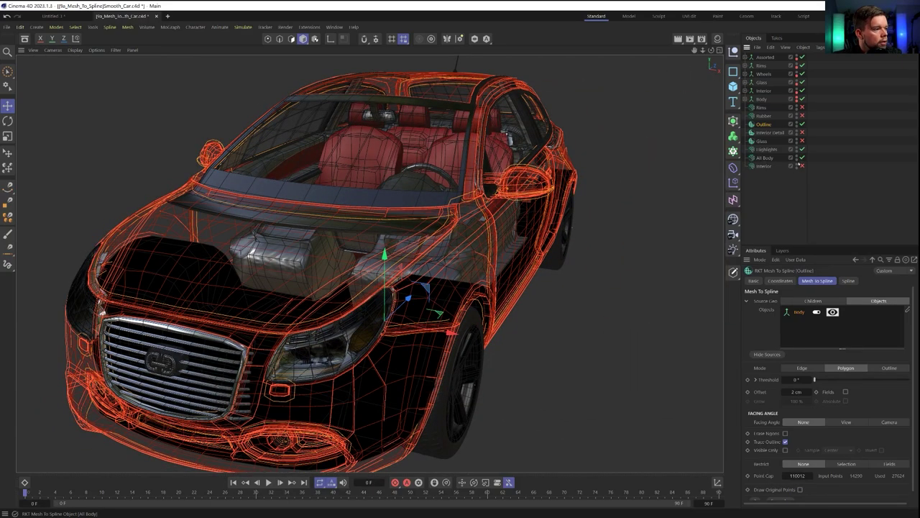
left_click_drag(403, 279, 381, 280, "alt")
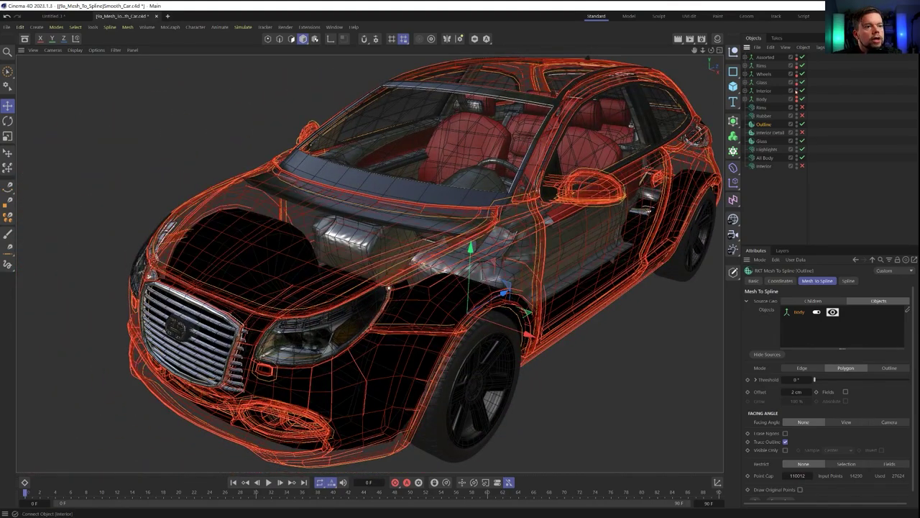
Hide the remaining source meshes and enable the Interior, Interior Detail, Rubber and Rims splines.
left_click(791, 91)
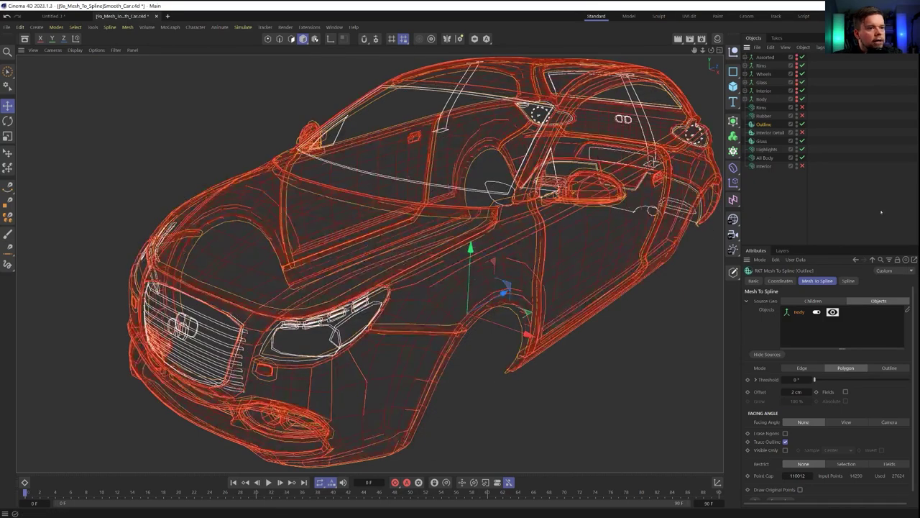
left_click(803, 165)
left_click_drag(546, 273, 597, 301, "alt")
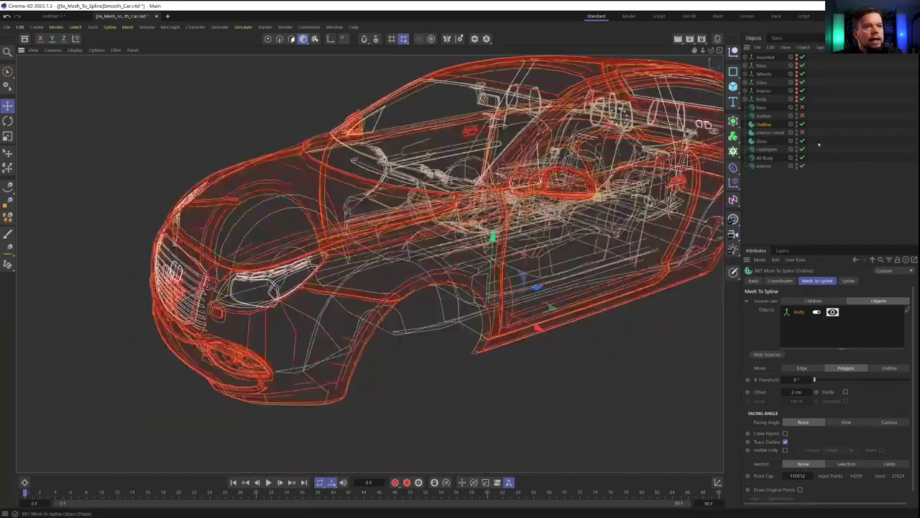
left_click(802, 132)
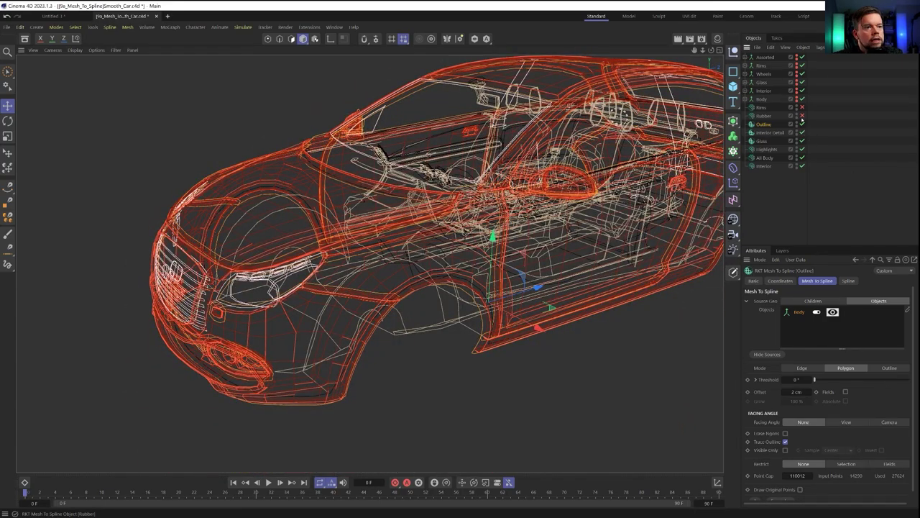
left_click(802, 115)
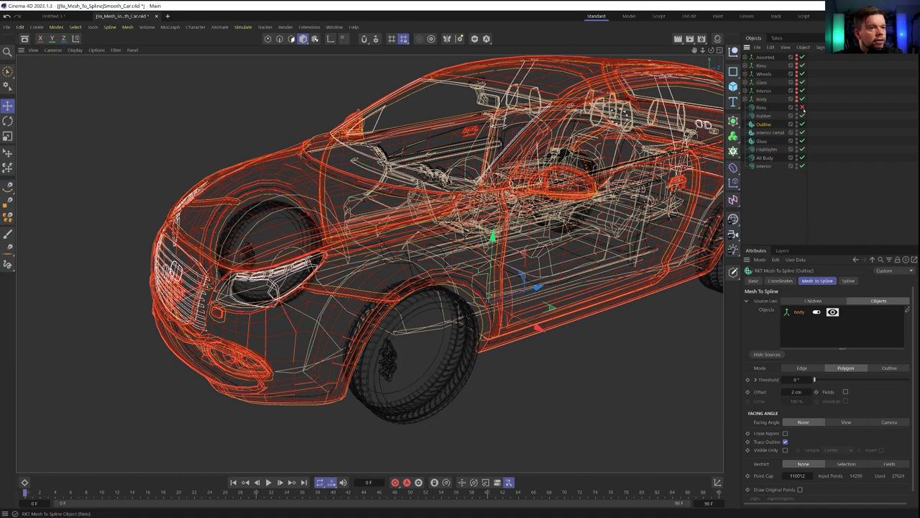
left_click(803, 107)
Check the Mesh To Spline settings of Rims and Interior Detail, clear the selection and view the whole wireframe car.
left_click(762, 107)
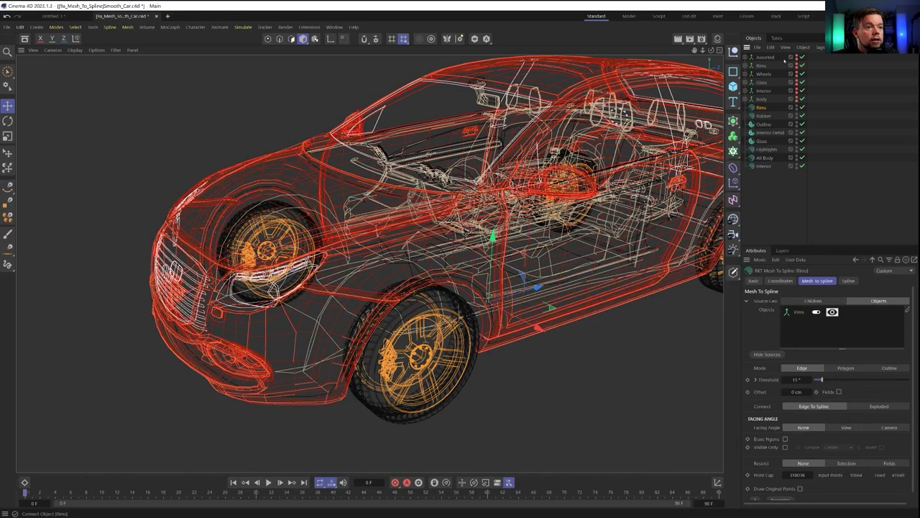
left_click(768, 132)
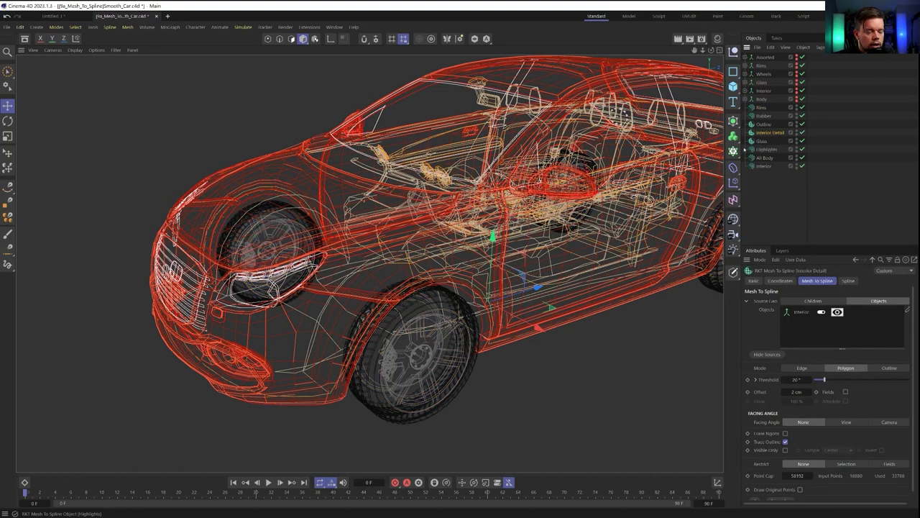
left_click(796, 158)
left_click(802, 157)
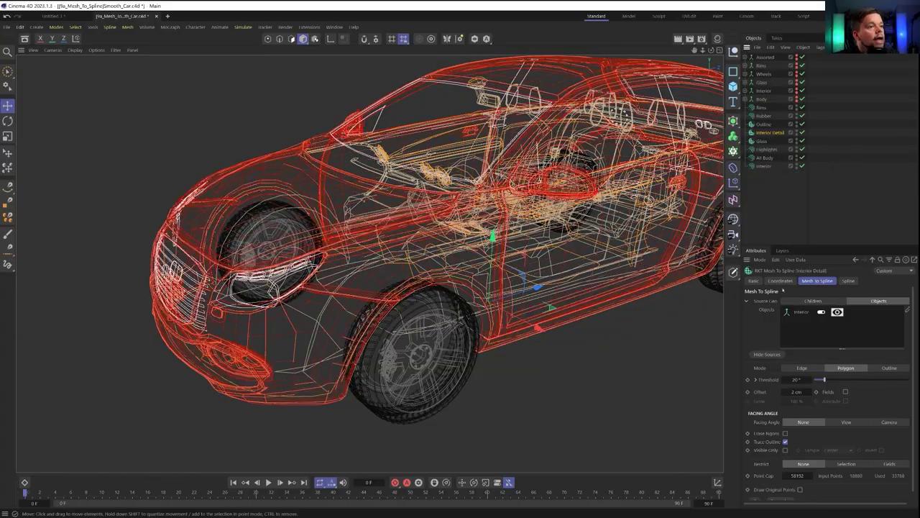
left_click(793, 214)
left_click(802, 157)
left_click_drag(432, 245, 447, 230, "alt")
left_click(797, 157)
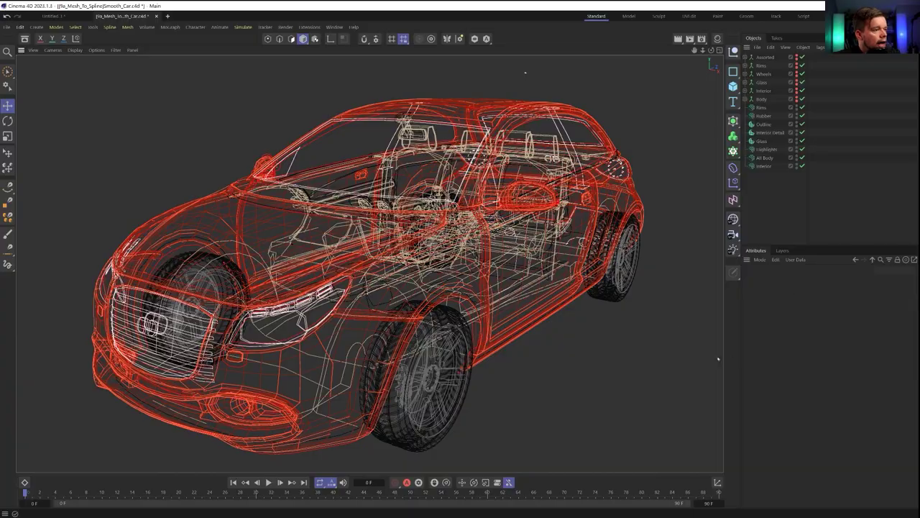
Examine the unsmoothed spline segments around the car's headlight and front grille up close.
mouse_move(518, 284)
left_mouse_down("alt")
mouse_move(488, 266)
mouse_move(532, 295)
mouse_move(520, 276)
left_mouse_up("alt")
scroll(518, 284, "down", 5)
scroll(383, 331, "up", 10)
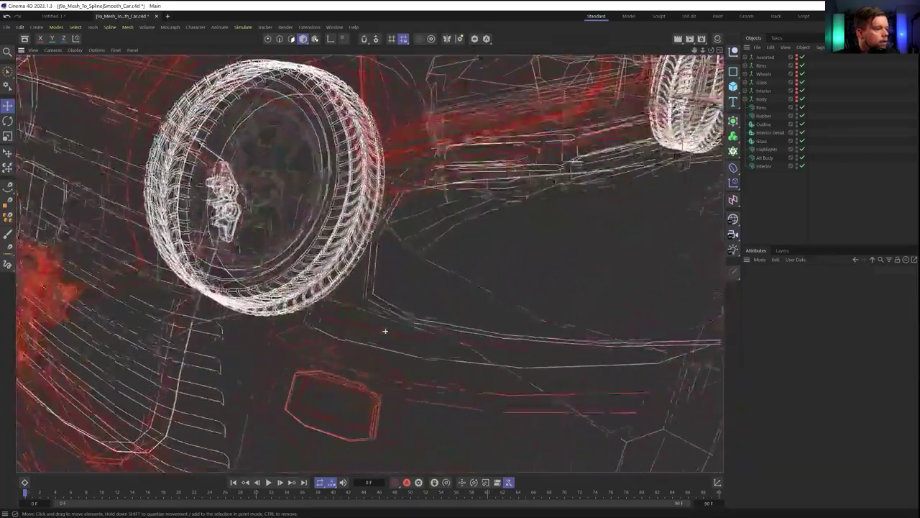
scroll(386, 330, "up", 1)
left_click_drag(386, 331, 424, 275, "alt")
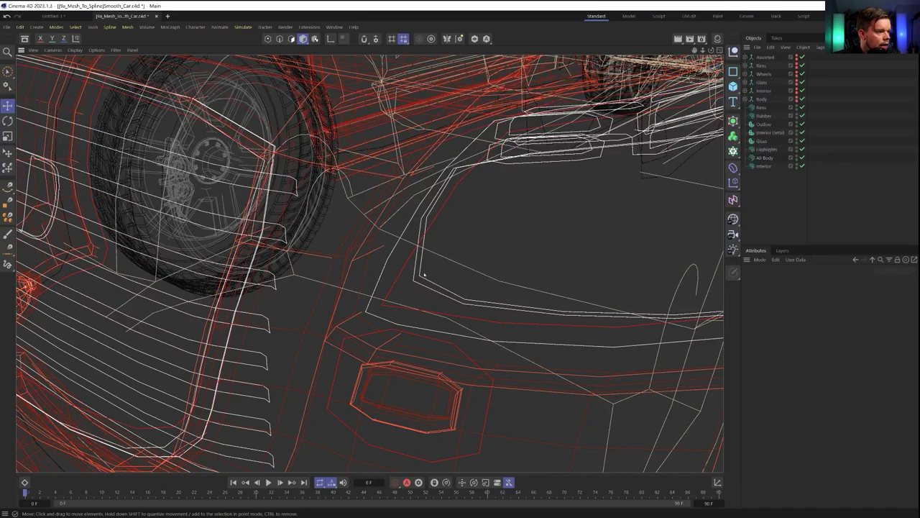
scroll(555, 240, "down", 4)
left_click_drag(554, 240, 536, 255, "alt")
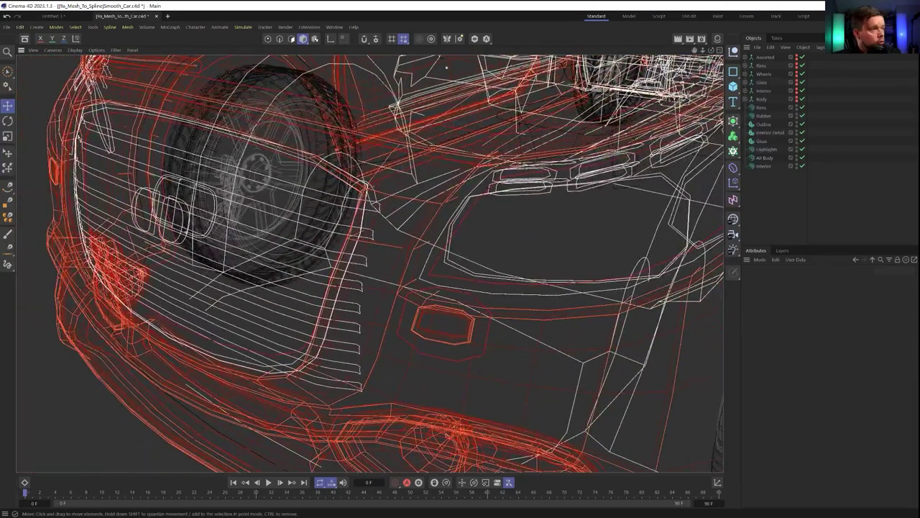
Add an RKT Smooth object and place it directly above Outline in the object hierarchy.
left_click_drag(447, 67, 439, 61, "alt")
left_click(309, 27)
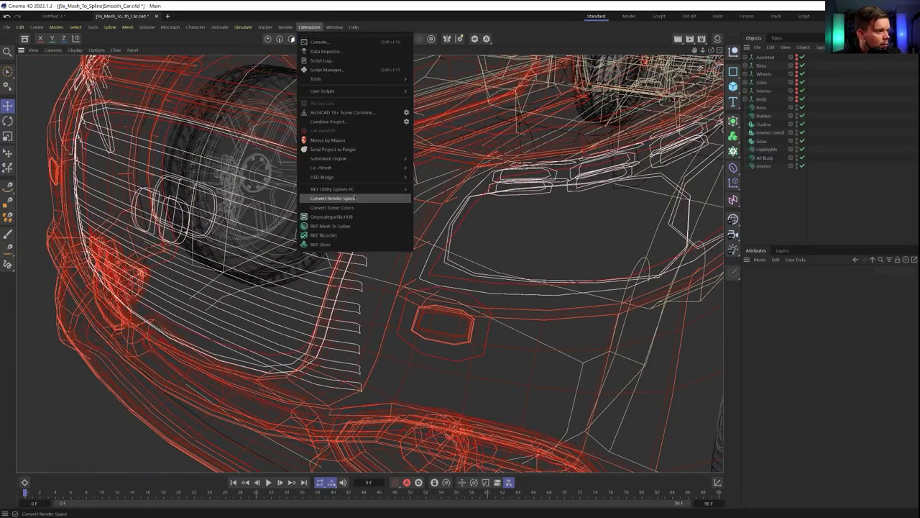
mouse_move(352, 189)
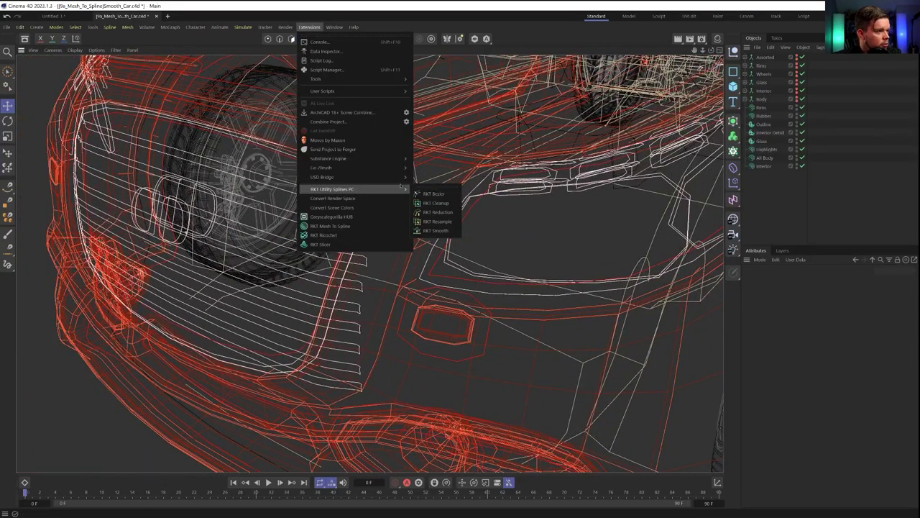
left_click(445, 231)
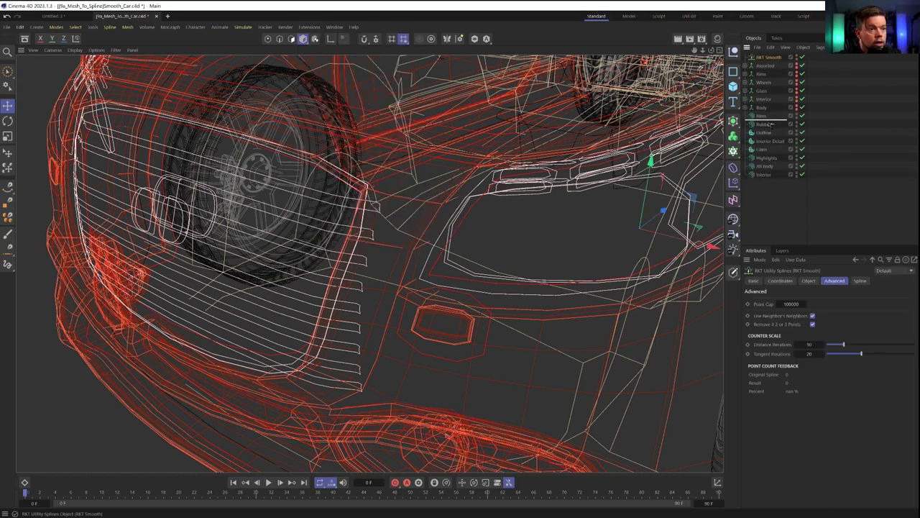
left_click_drag(771, 127, 769, 127)
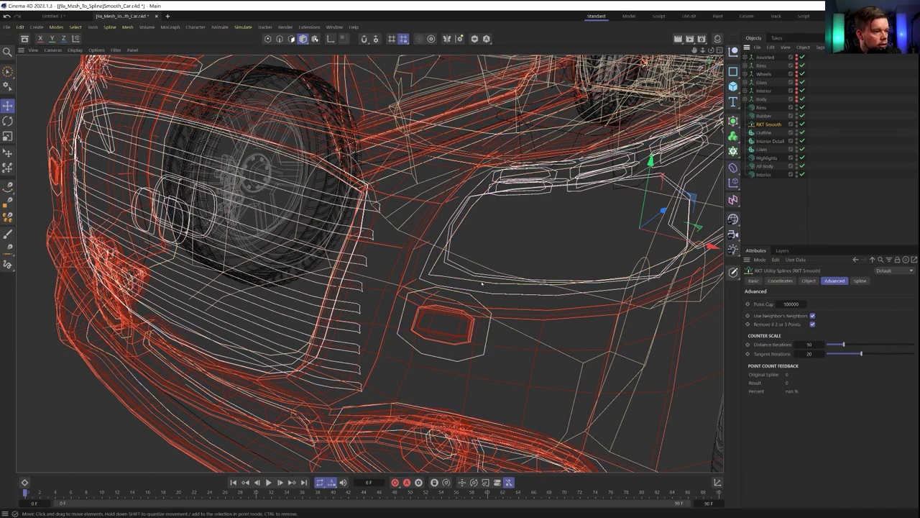
left_click(517, 286)
scroll(583, 274, "down", 3)
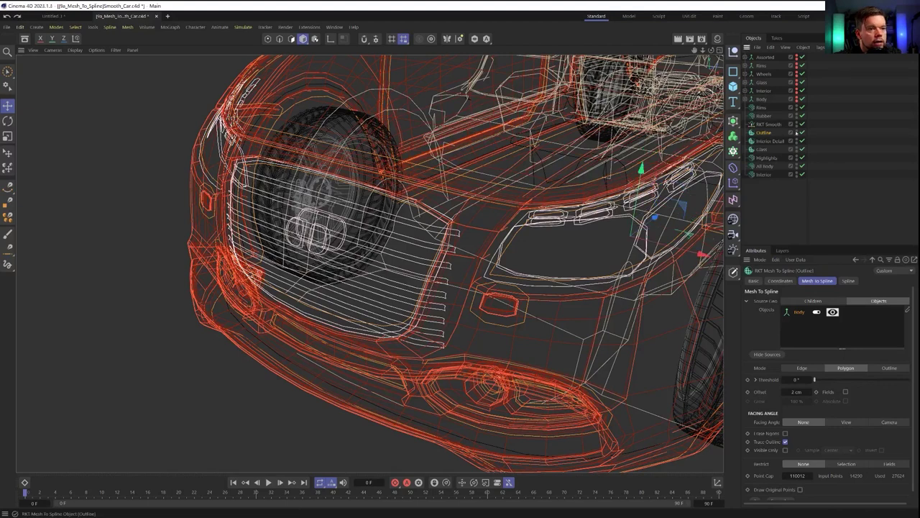
Disable the Rims, Rubber, Interior Detail, Glass, Highlights, All Body and Interior splines, leaving Outline enabled, and clear the selection.
left_click(803, 115)
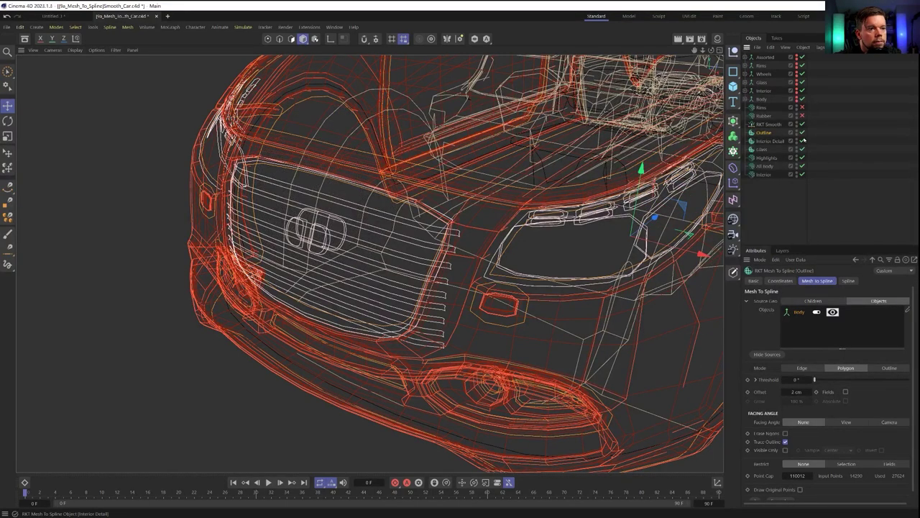
left_click_drag(803, 141, 802, 175)
mouse_move(625, 229)
left_mouse_down("alt")
mouse_move(683, 251)
mouse_move(617, 231)
left_mouse_up("alt")
left_click(839, 143)
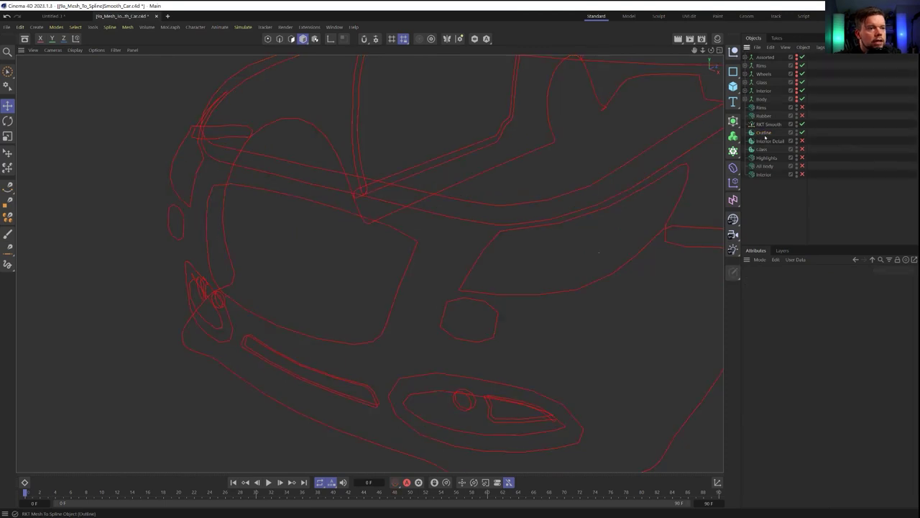
Check Outline's display colour in its basic properties and make Outline a child of RKT Smooth.
left_click(764, 133)
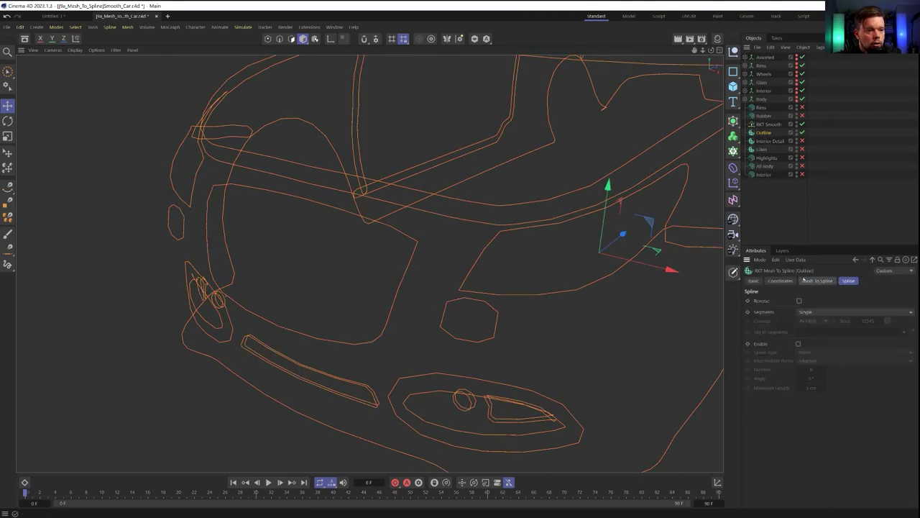
left_click(754, 281)
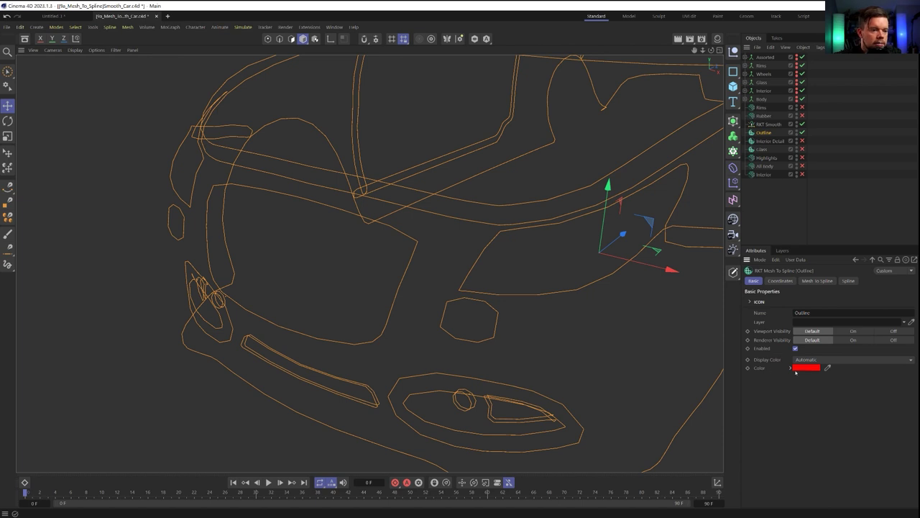
left_click(842, 199)
left_click_drag(767, 134, 769, 127)
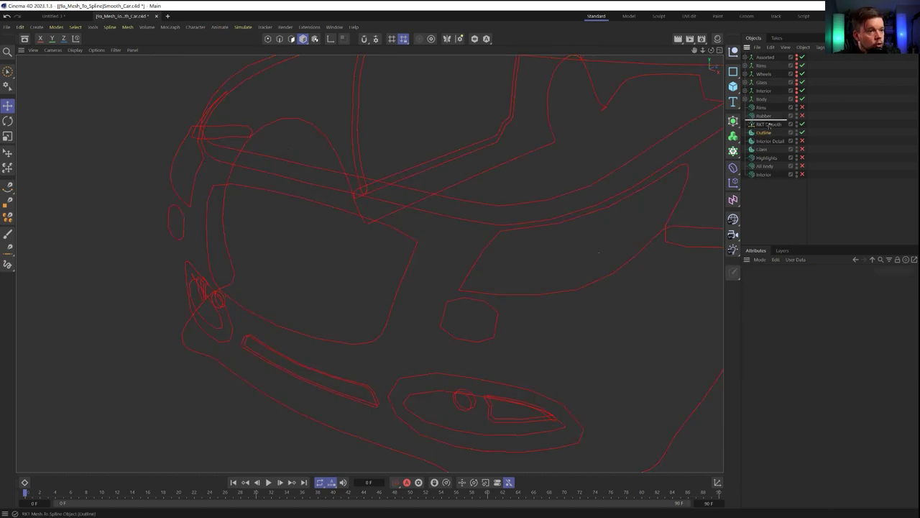
left_click(861, 148)
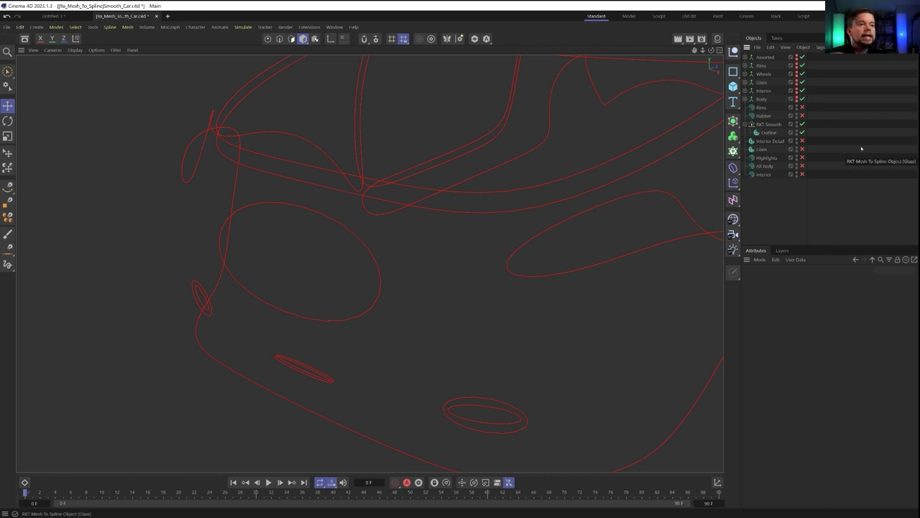
Set the RKT Smooth object's Iterations to 0.
left_click(770, 124)
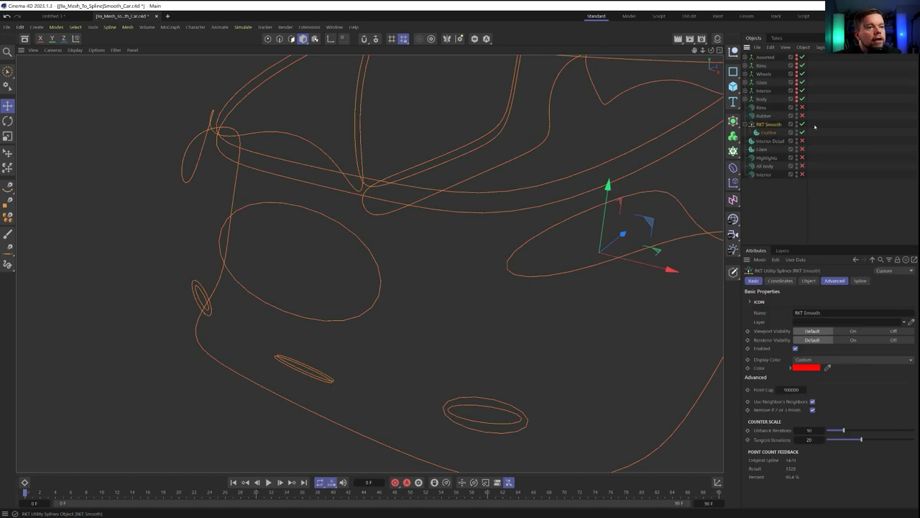
left_click(809, 281)
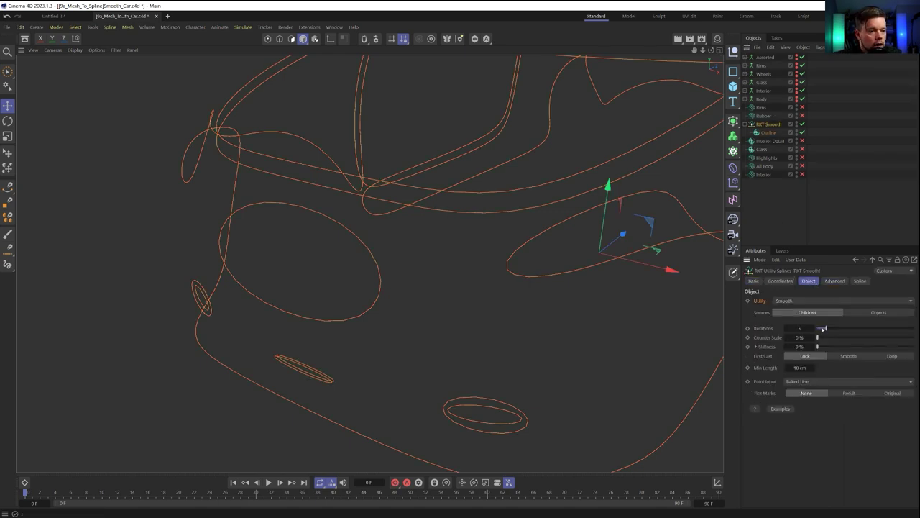
left_click_drag(823, 329, 818, 329)
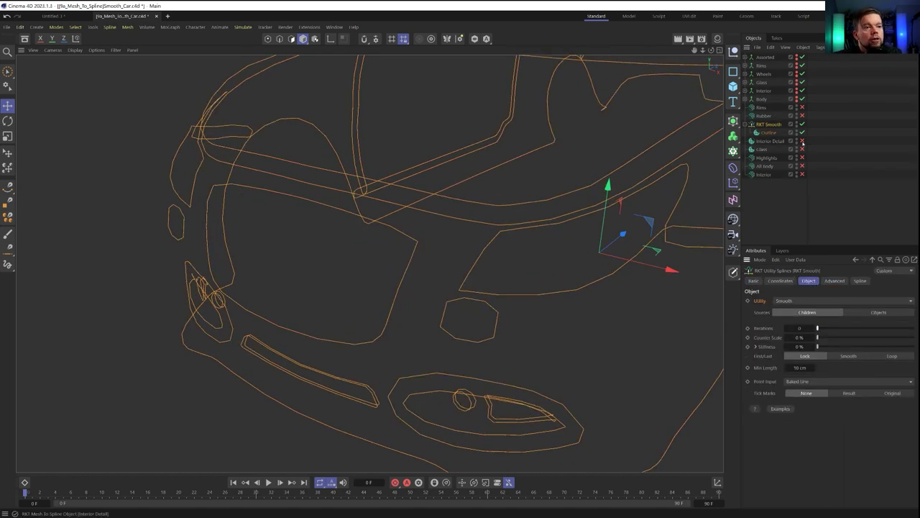
Enable Interior Detail, Glass, Highlights, All Body and Interior, and place all five under RKT Smooth beside Outline.
left_click_drag(803, 141, 804, 175)
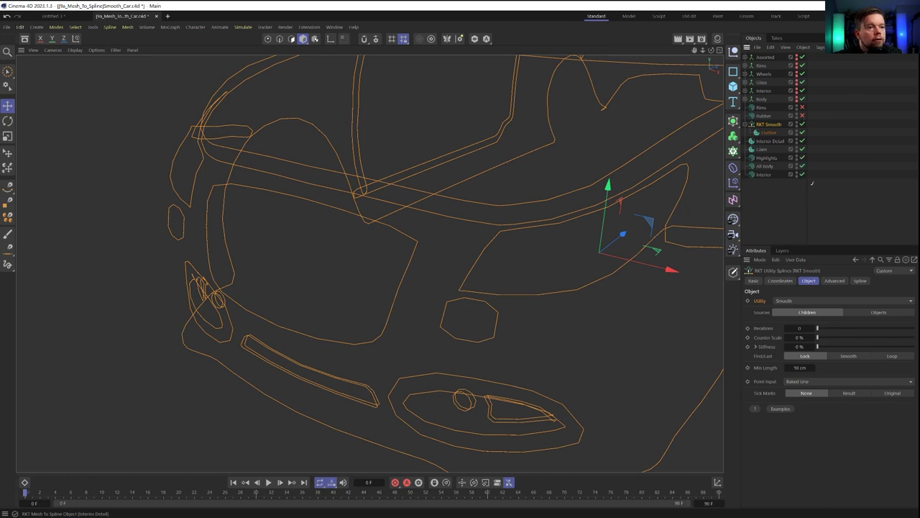
left_click(769, 141)
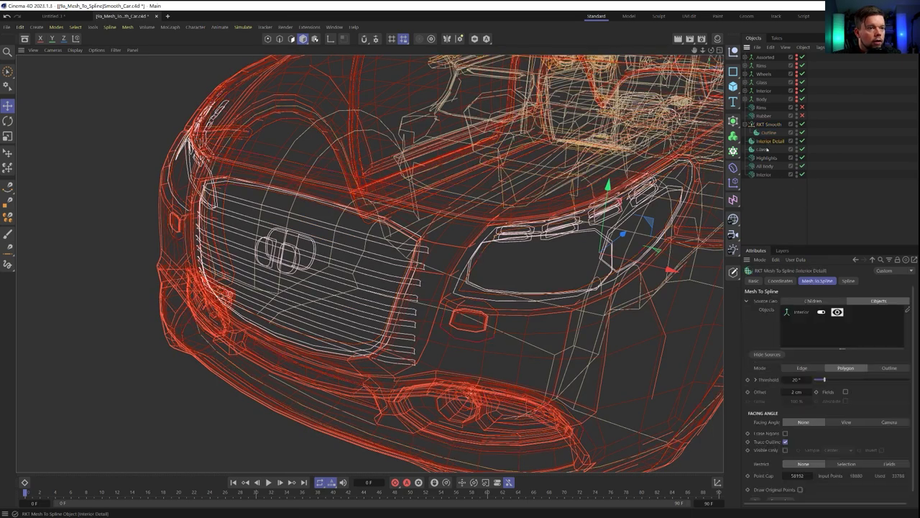
left_click(764, 175, "shift")
left_click_drag(763, 143, 767, 137)
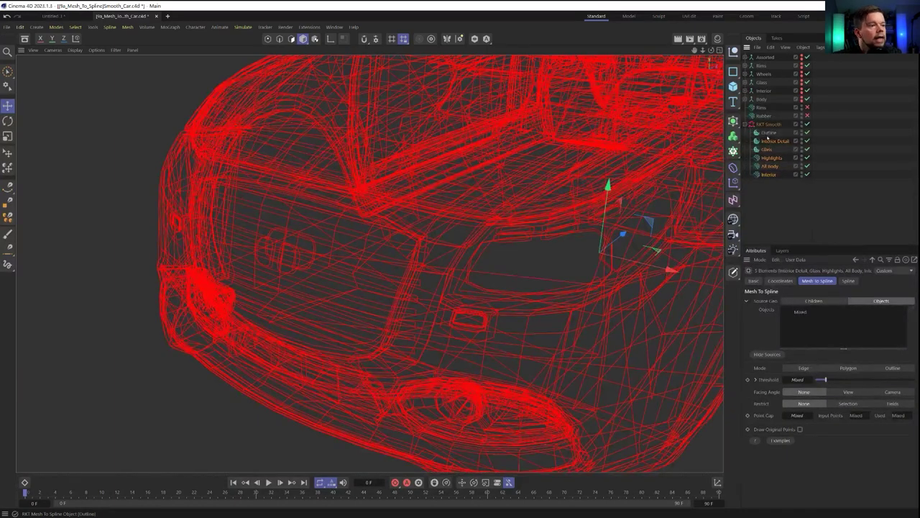
Compare the car wireframe's colours with RKT Smooth selected and deselected, viewing the front from another angle.
left_click(766, 125)
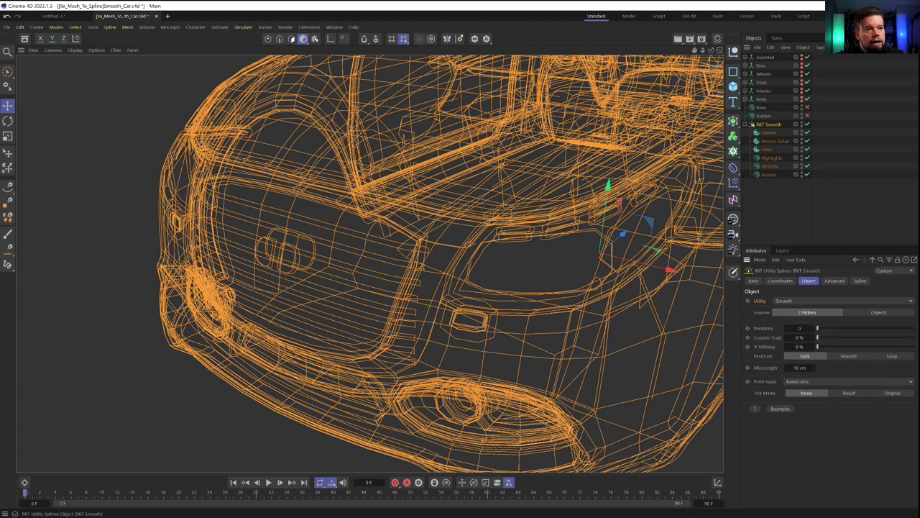
left_click(766, 197)
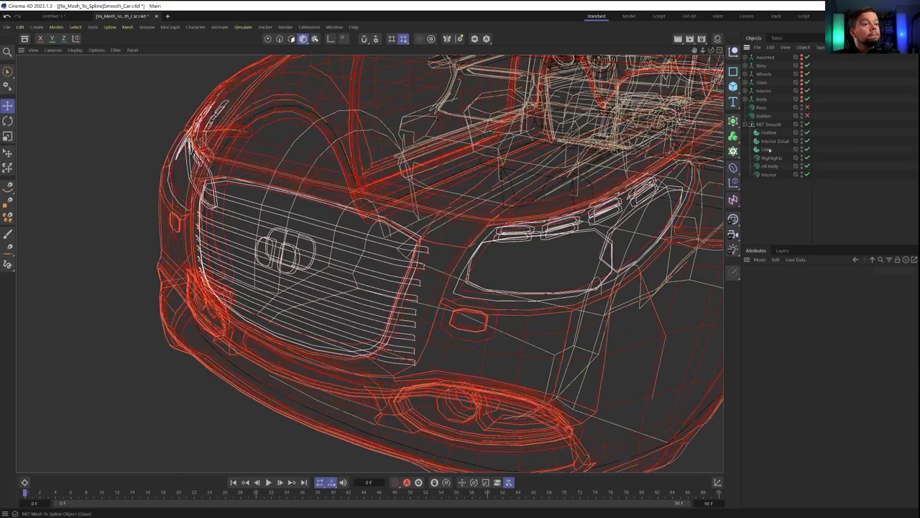
left_click(779, 125)
left_click(776, 209)
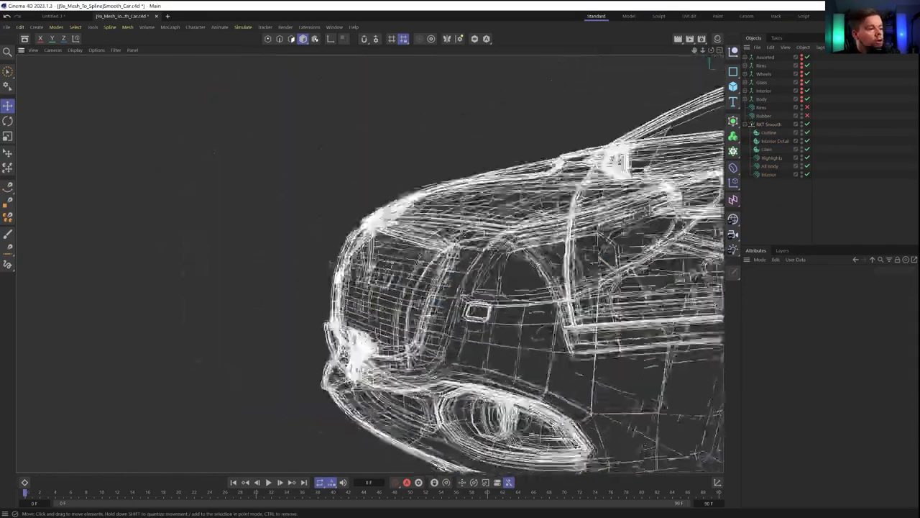
left_click_drag(431, 266, 402, 281, "alt")
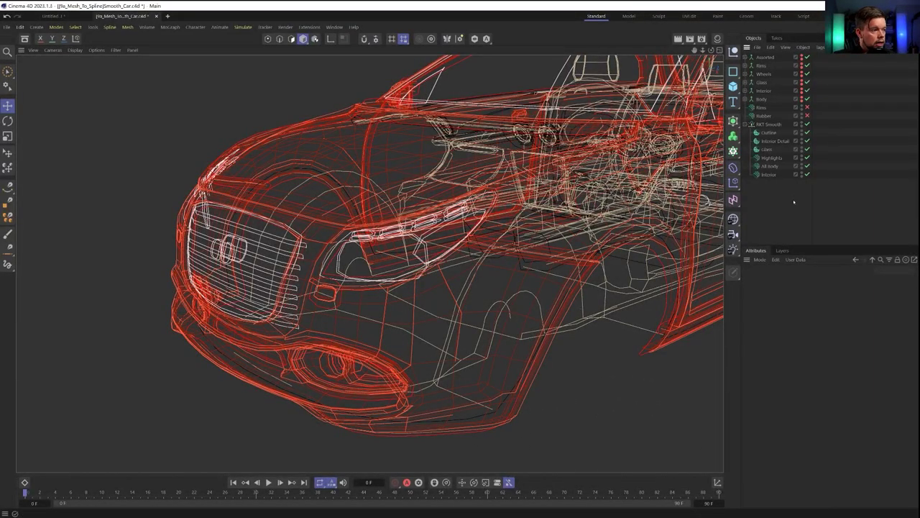
Raise RKT Smooth's Iterations to 41 and clear the selection to view the heavily smoothed, individually coloured splines.
left_click(770, 124)
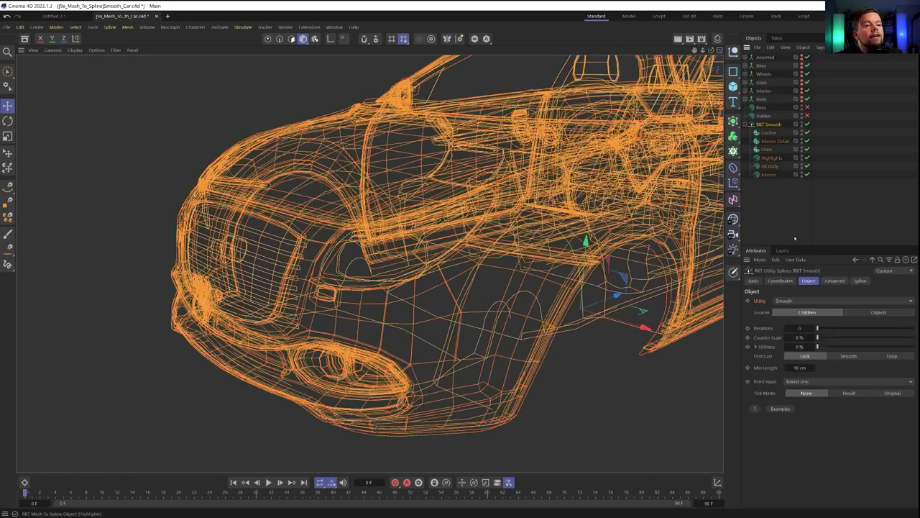
left_click_drag(817, 328, 898, 329)
left_click(795, 230)
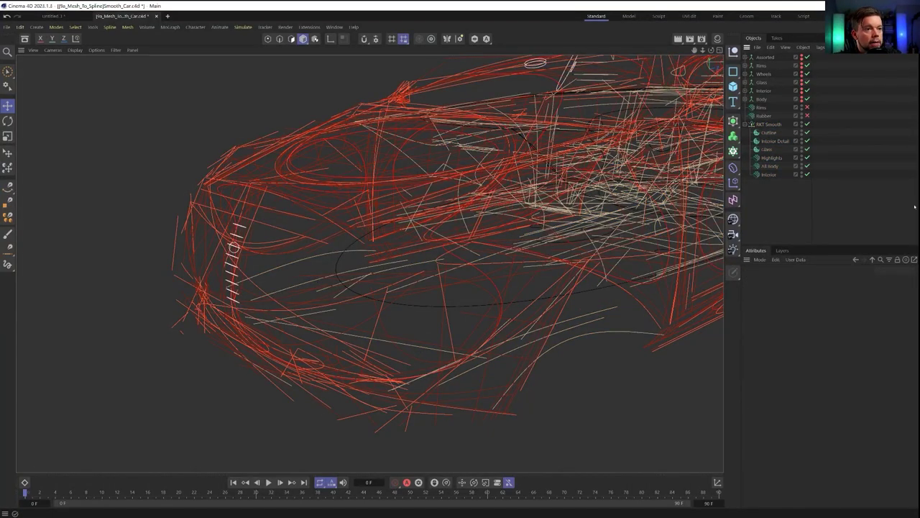
Try making RKT Smooth editable and check the display colours of the separate Highlights and Glass splines.
left_click(767, 125)
key("c")
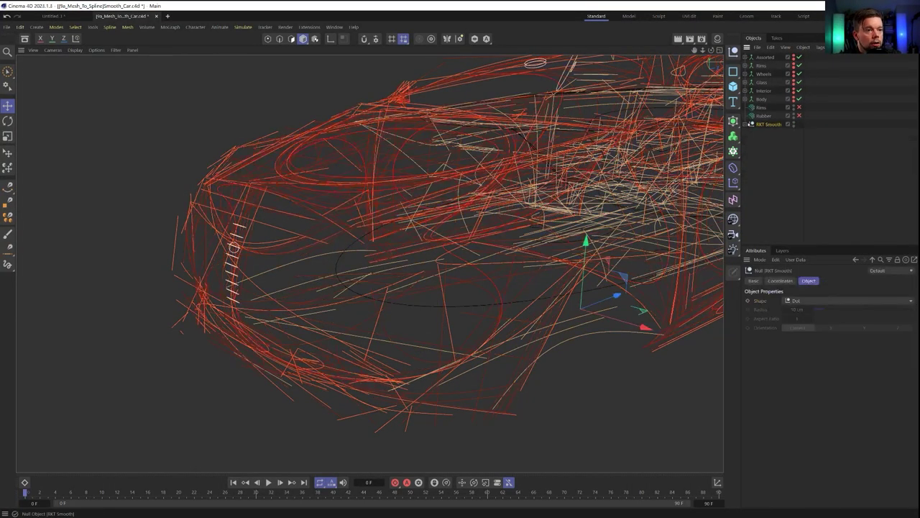
left_click(746, 125)
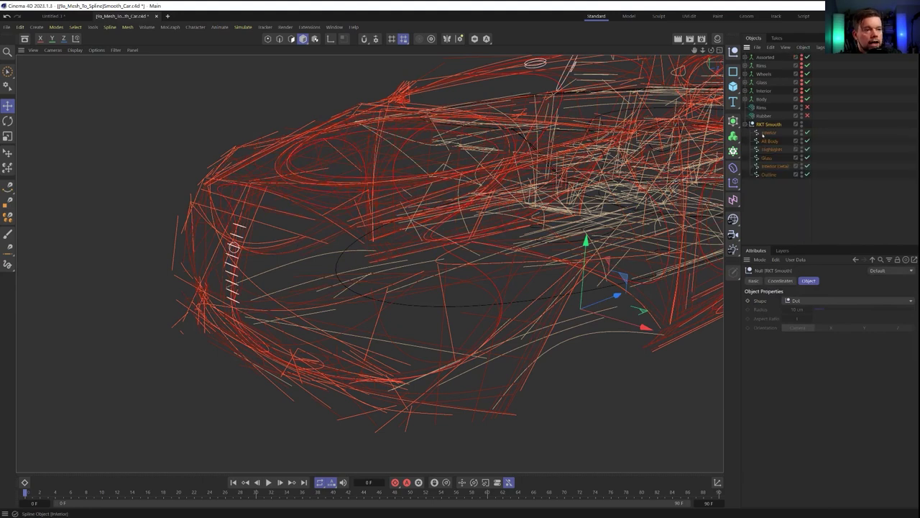
left_click(767, 149)
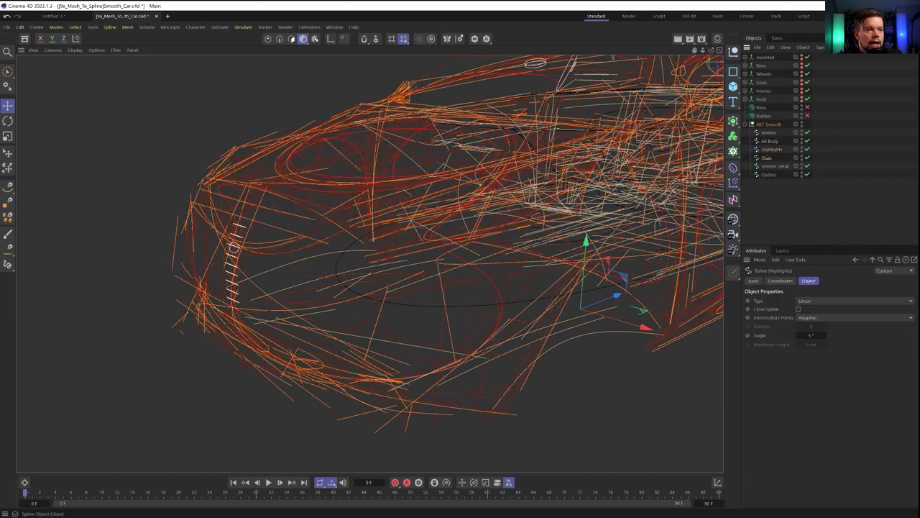
left_click(767, 158)
left_click(753, 281)
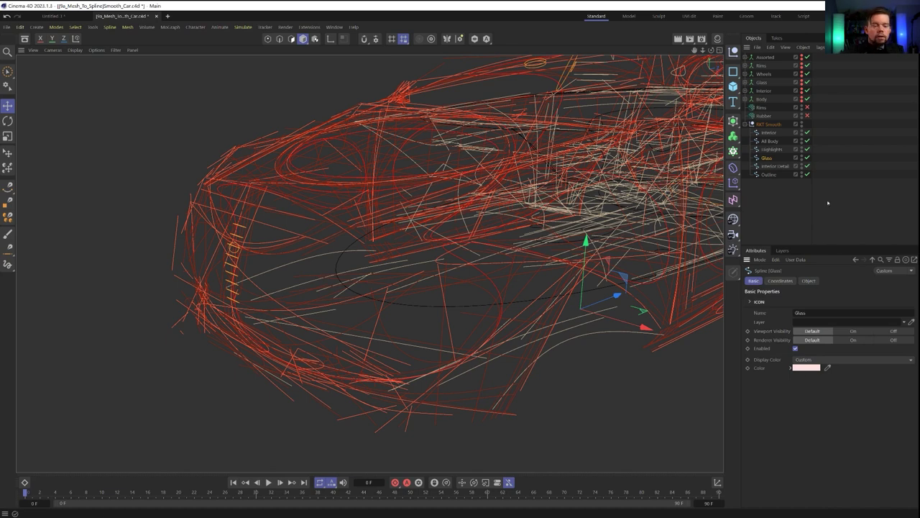
left_click(847, 149)
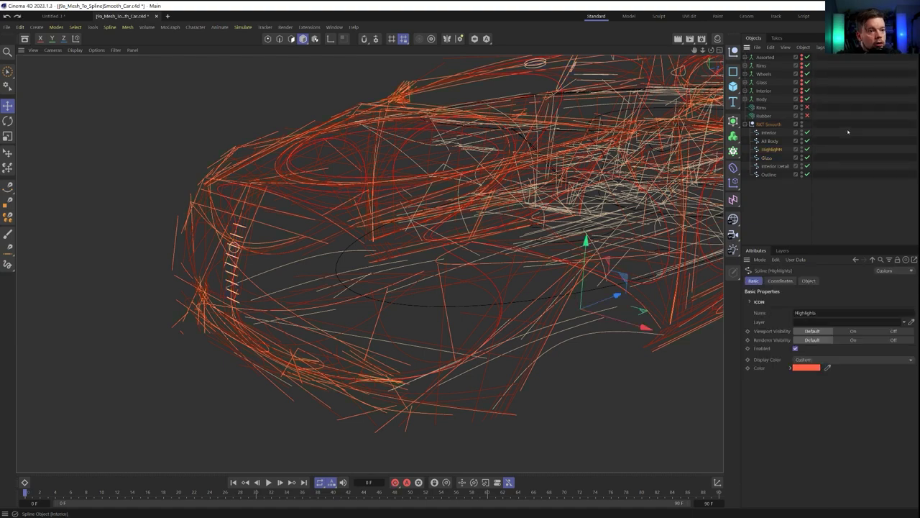
Reselect the live RKT Smooth generator and bring its smoothing back down to 0 iterations.
left_click(765, 124)
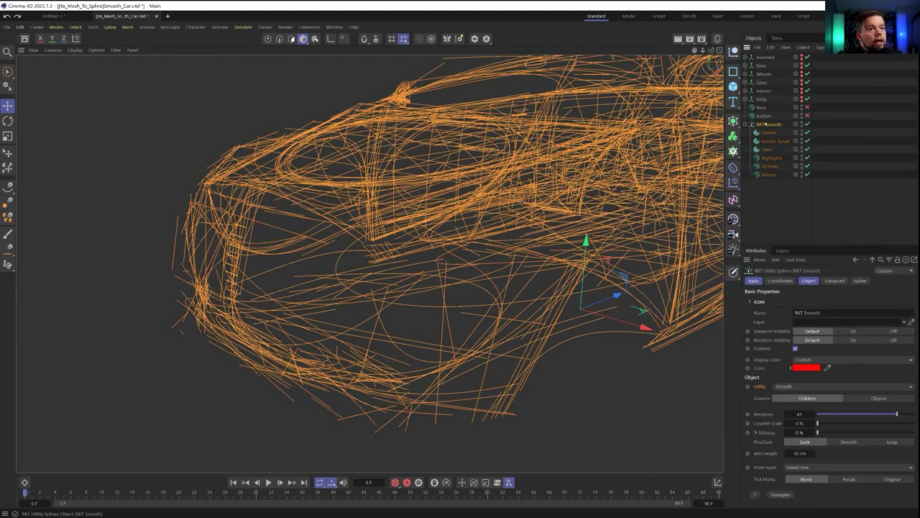
left_click(780, 131)
left_click(766, 124)
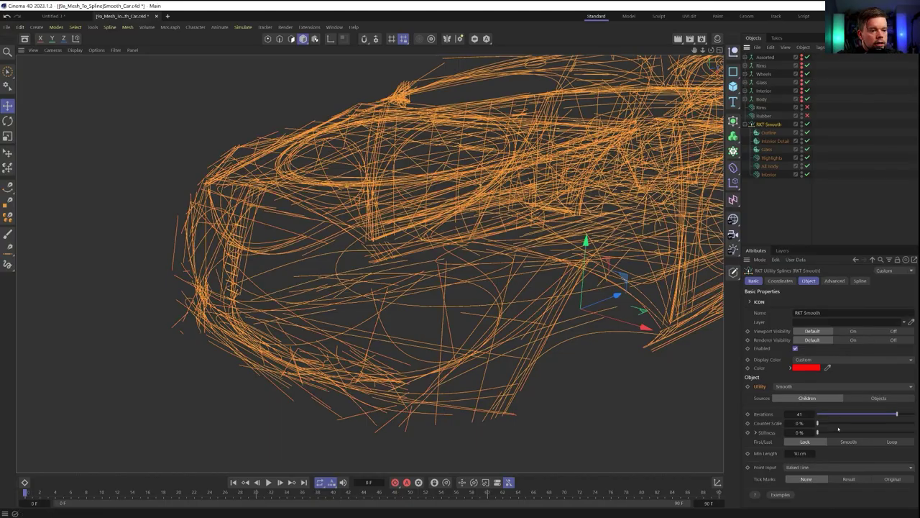
left_click(808, 281)
left_click_drag(896, 329, 800, 328)
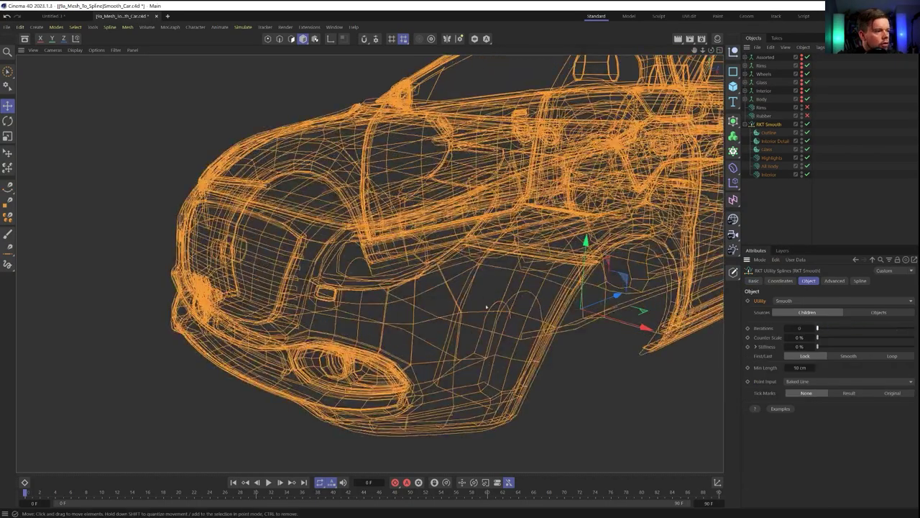
Set RKT Smooth's Tick Marks to Result to show the spline points around the car's headlight up close.
scroll(340, 269, "up", 10)
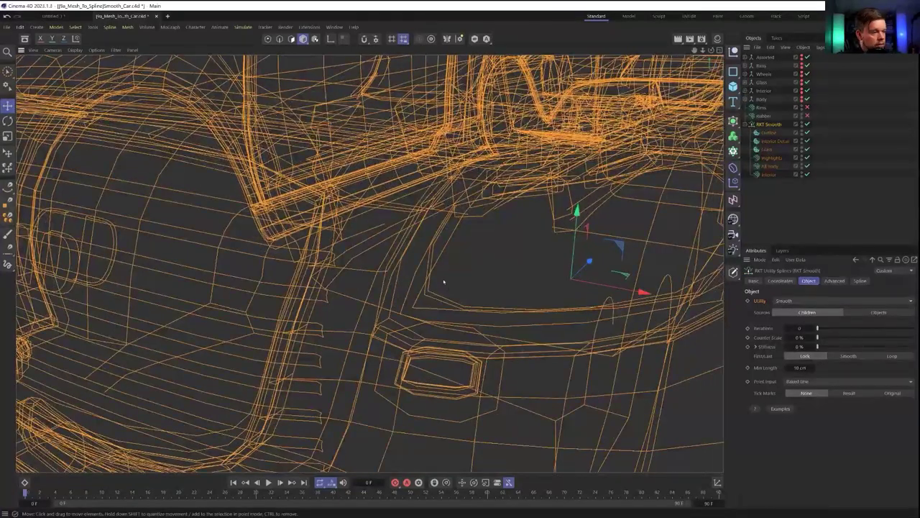
scroll(444, 282, "up", 6)
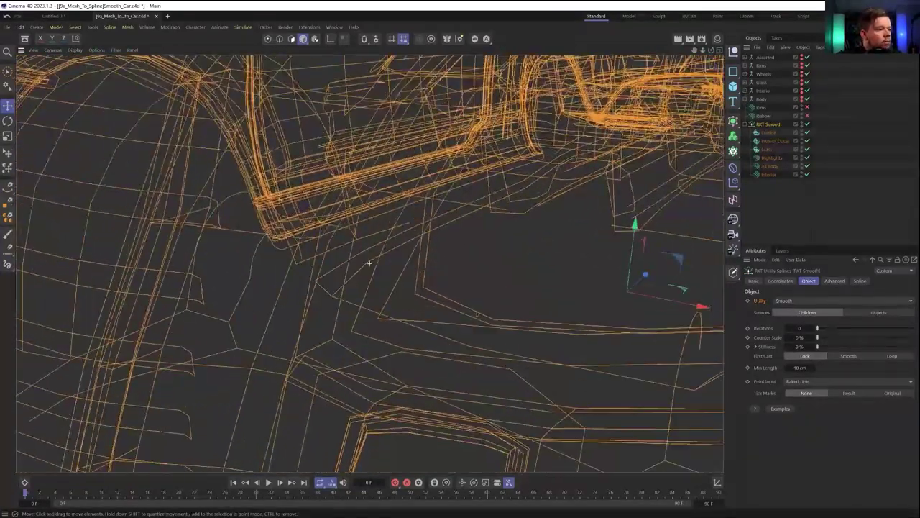
scroll(369, 264, "up", 2)
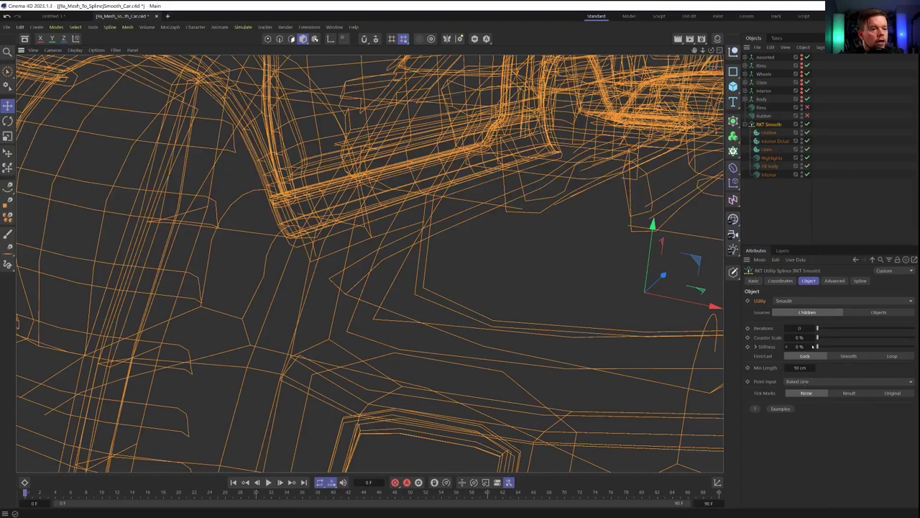
left_click_drag(815, 328, 815, 328)
left_click(849, 392)
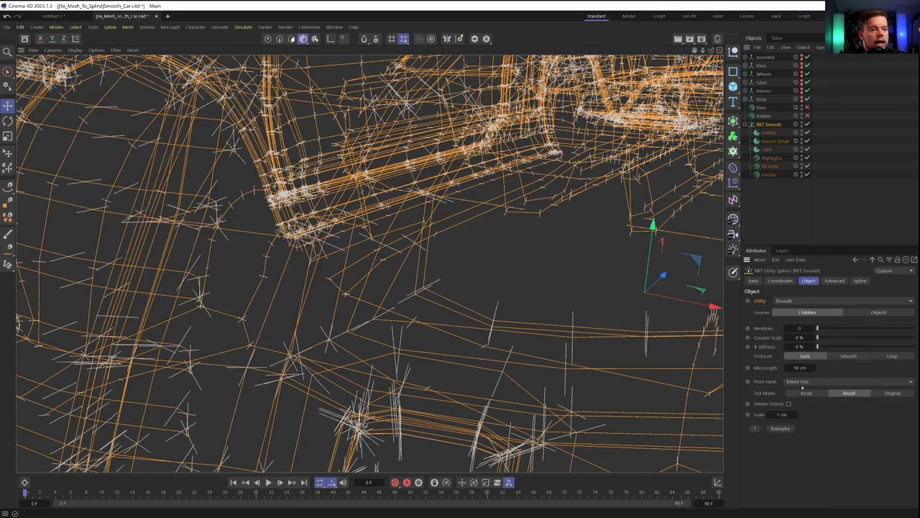
Change RKT Smooth's Point Input to Subdivide with a Subdivide value of 2.
left_click(849, 381)
left_click(811, 440)
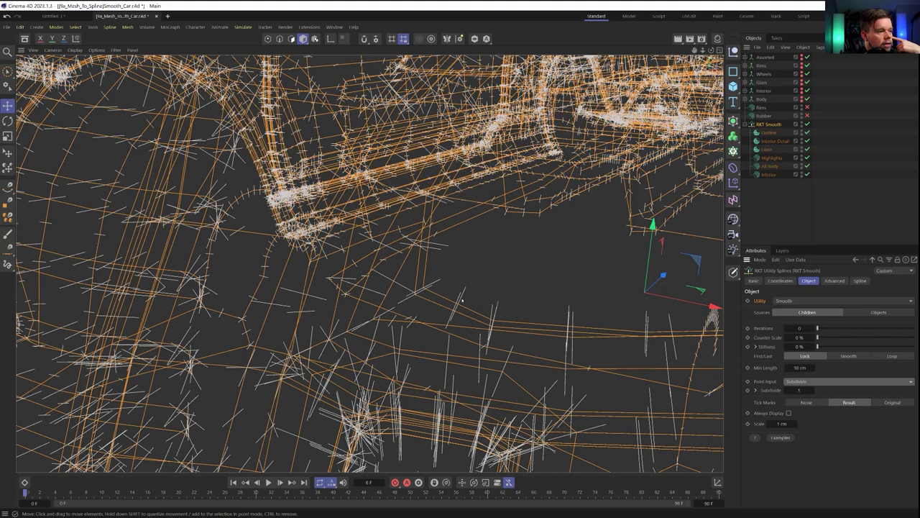
left_click(813, 390)
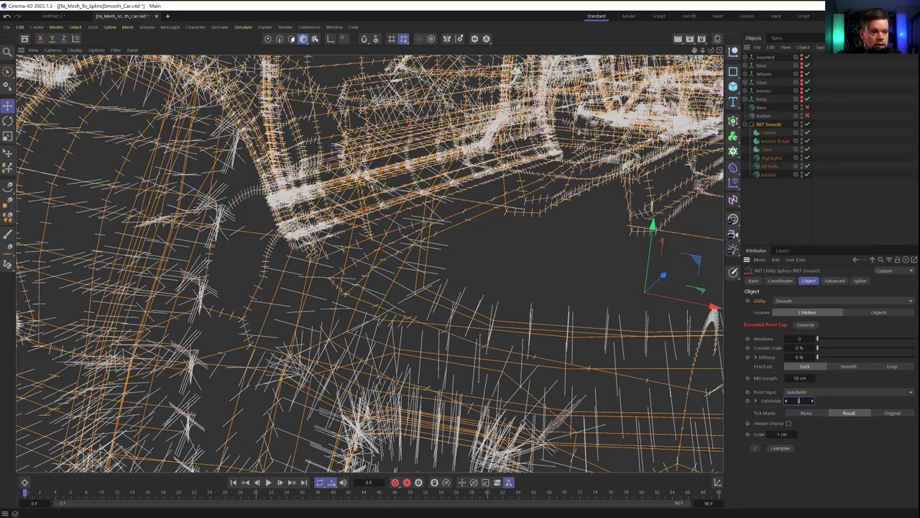
Override RKT Smooth's exceeded point cap and check the Point Cap and point count feedback in its advanced settings.
left_click(833, 281)
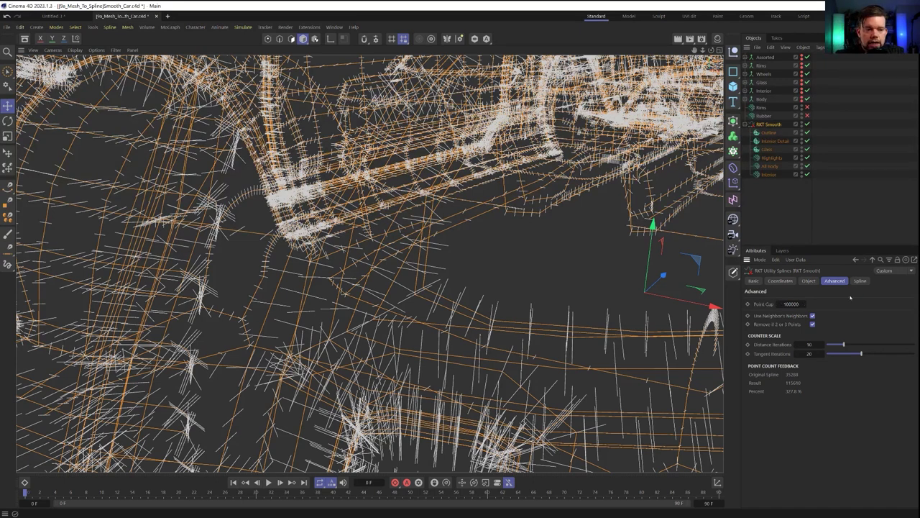
left_click(808, 281)
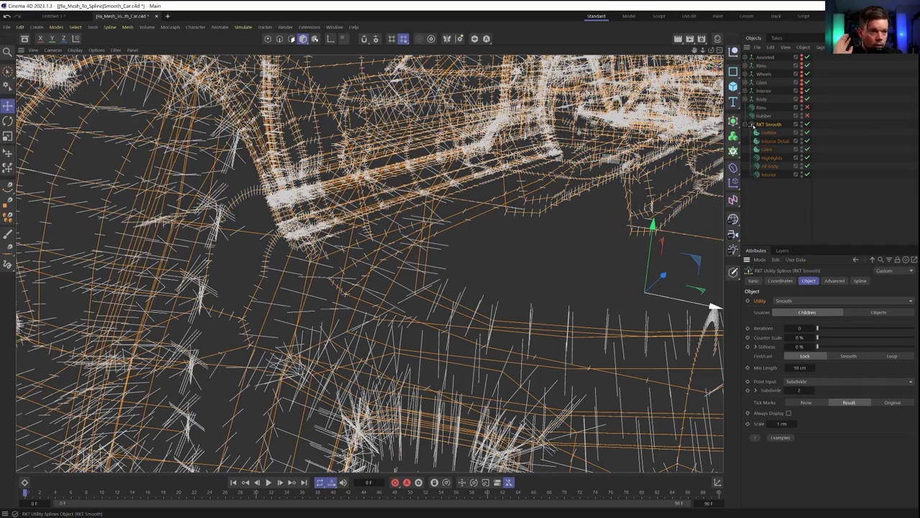
left_click(834, 280)
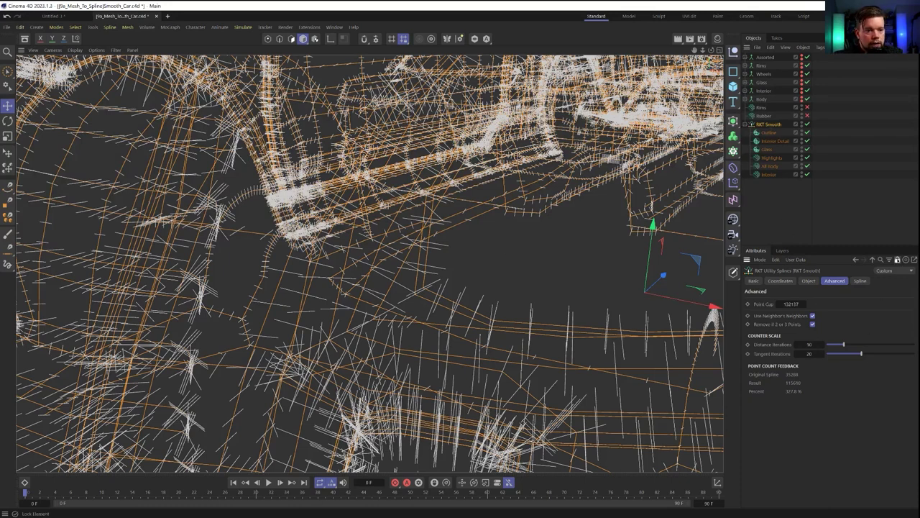
Set RKT Smooth's Iterations to 2 and view the smoothed splines around the car's headlight and grille with the generator deselected.
left_click(775, 214)
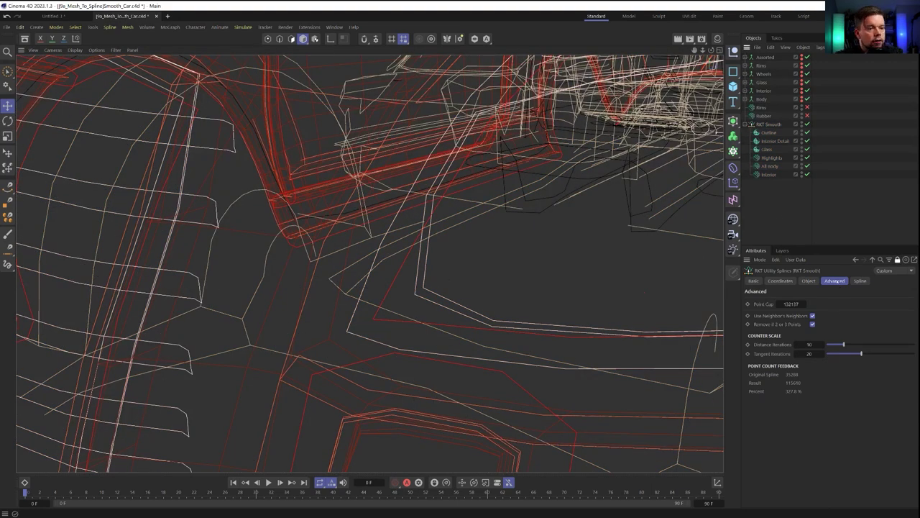
left_click(809, 281)
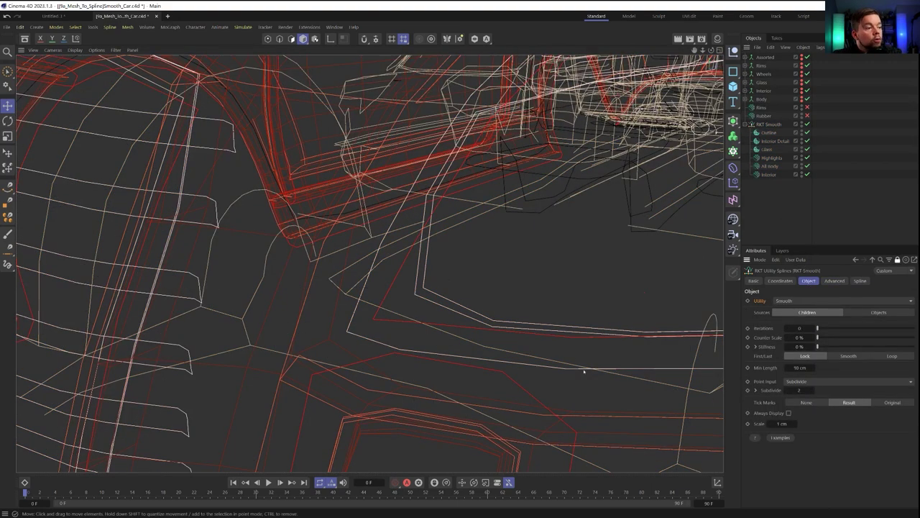
left_click(814, 328)
left_click(813, 328)
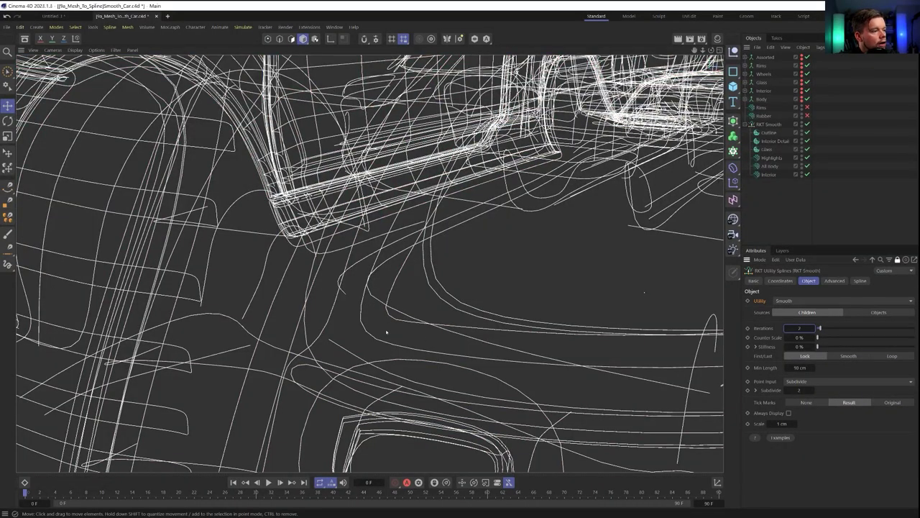
left_click_drag(386, 331, 588, 415, "alt")
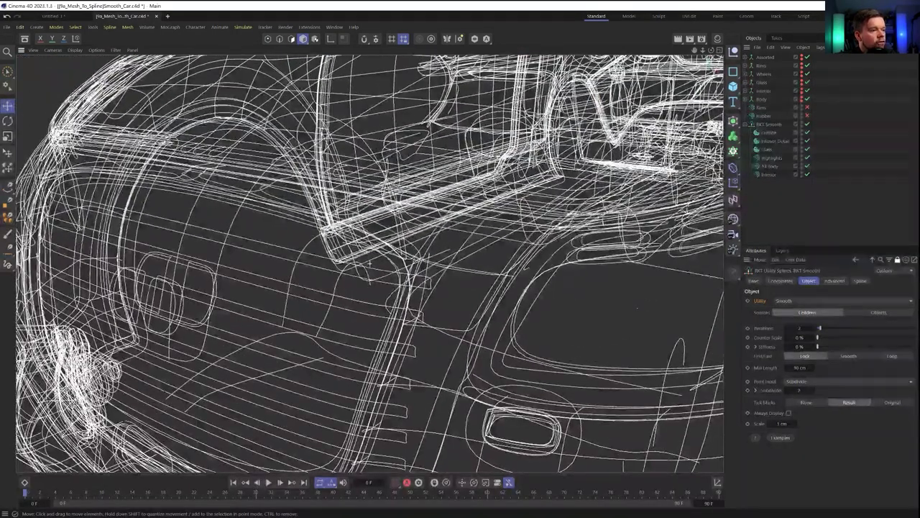
left_click_drag(579, 331, 477, 295, "alt")
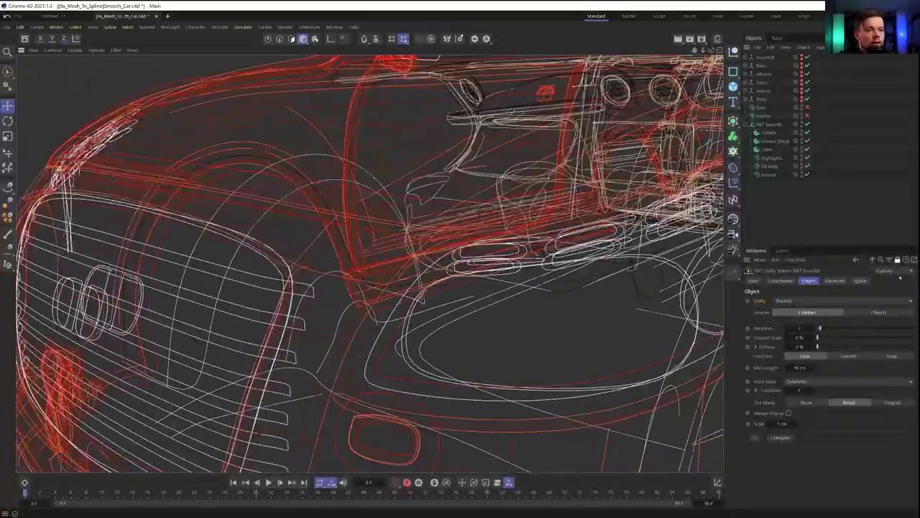
Compare RKT Smooth's Point Input on Baked Line against Subdivide, ending back on Subdivide.
left_click(800, 382)
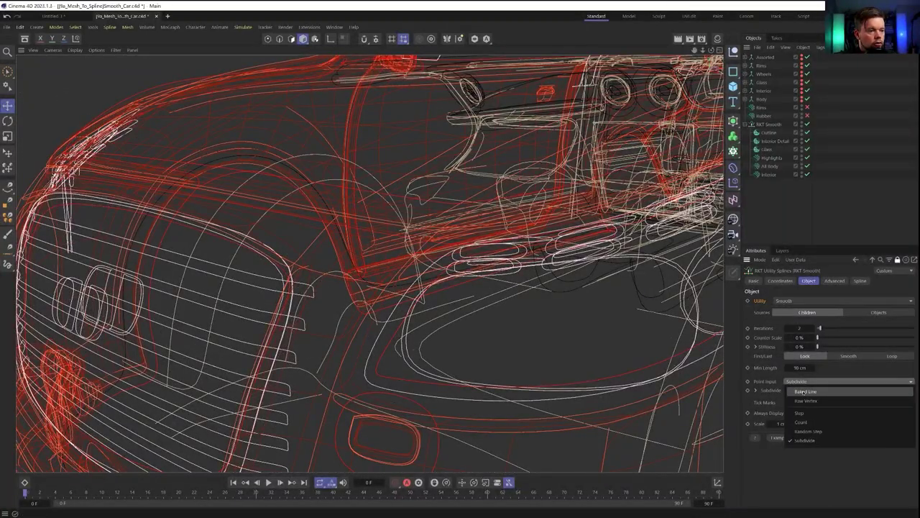
left_click(805, 391)
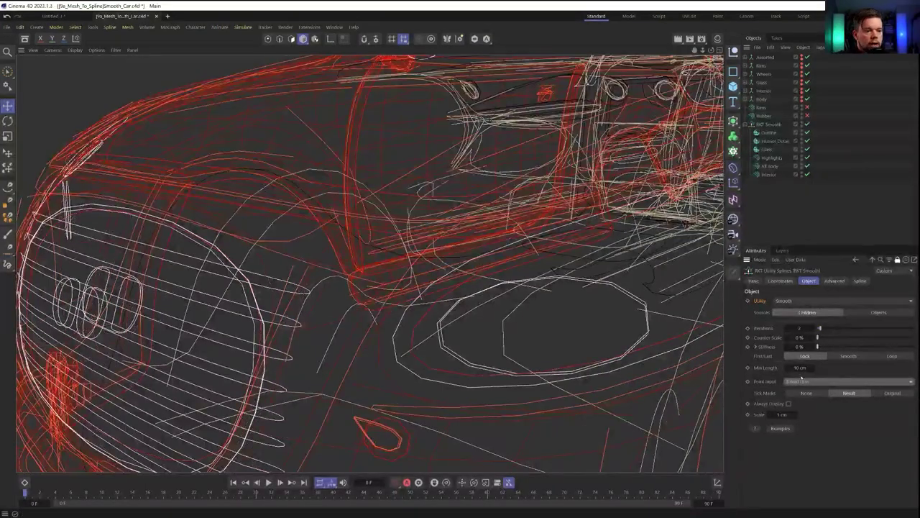
left_click(802, 380)
left_click(813, 432)
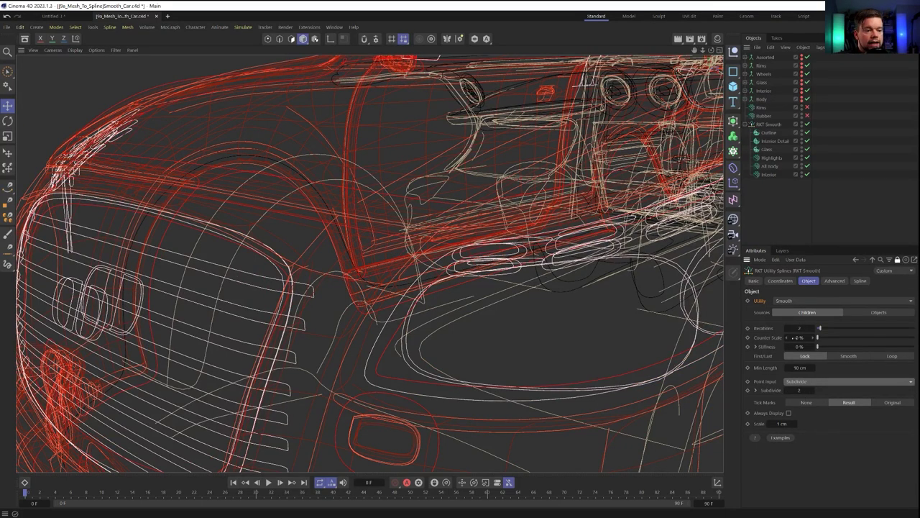
Set RKT Smooth's Counter Scale to 100% at 2 iterations and release the locked attribute display.
left_click_drag(818, 336, 913, 338)
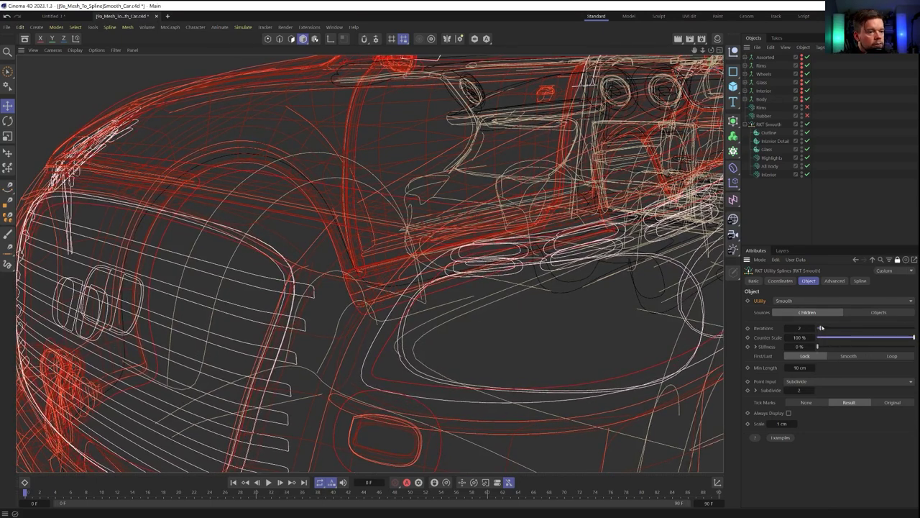
left_click_drag(822, 328, 820, 327)
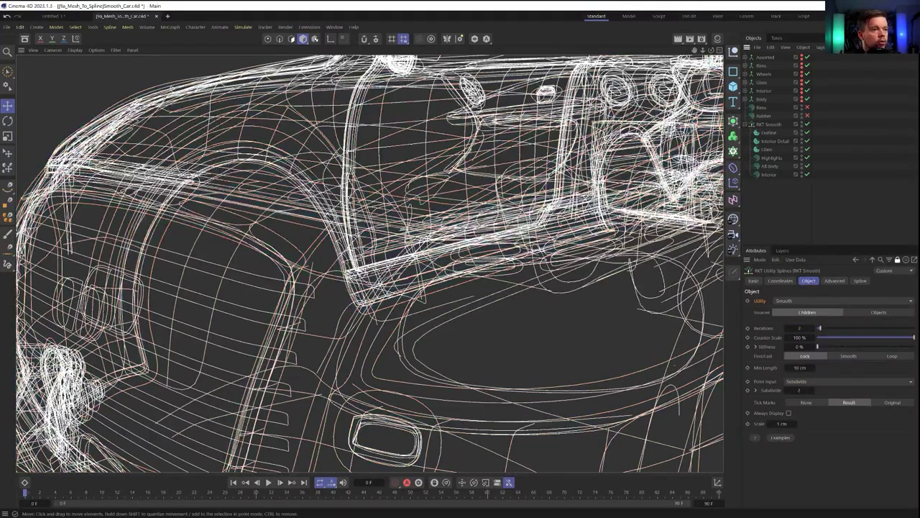
left_click(897, 259)
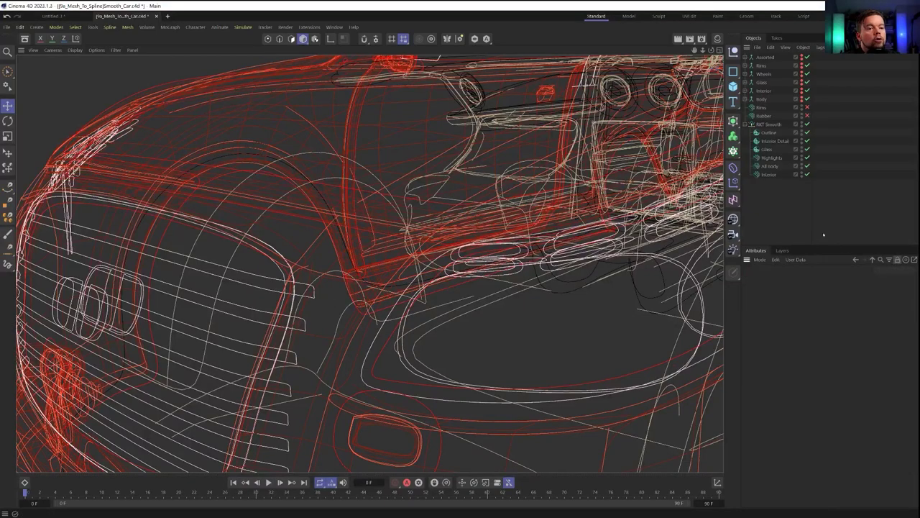
Set RKT Smooth's Tick Marks to None and view the whole smoothed car wireframe without a selection.
left_click(768, 125)
scroll(624, 175, "down", 2)
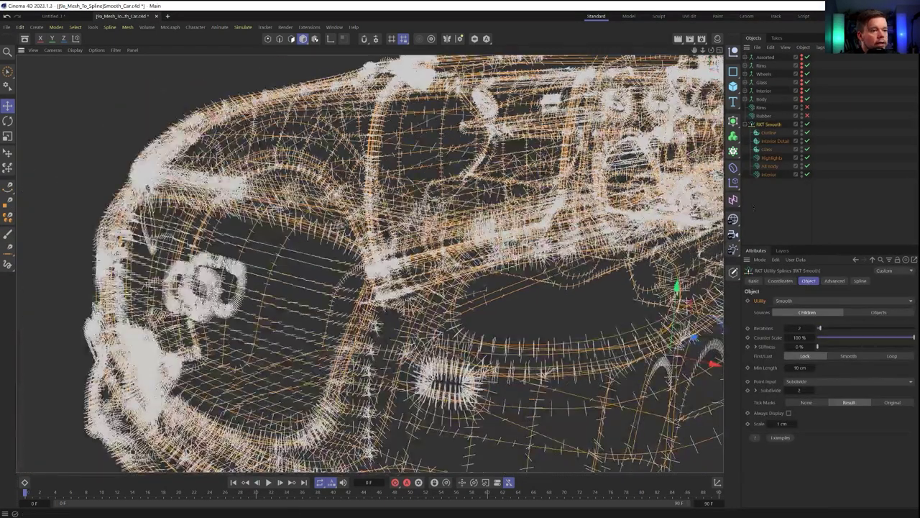
left_click(773, 198)
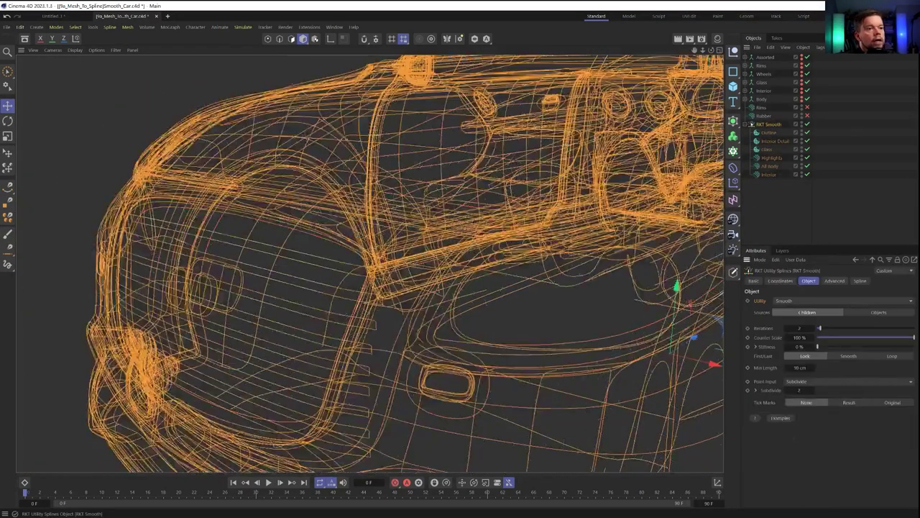
scroll(369, 264, "down", 3)
left_click_drag(370, 263, 317, 252, "alt")
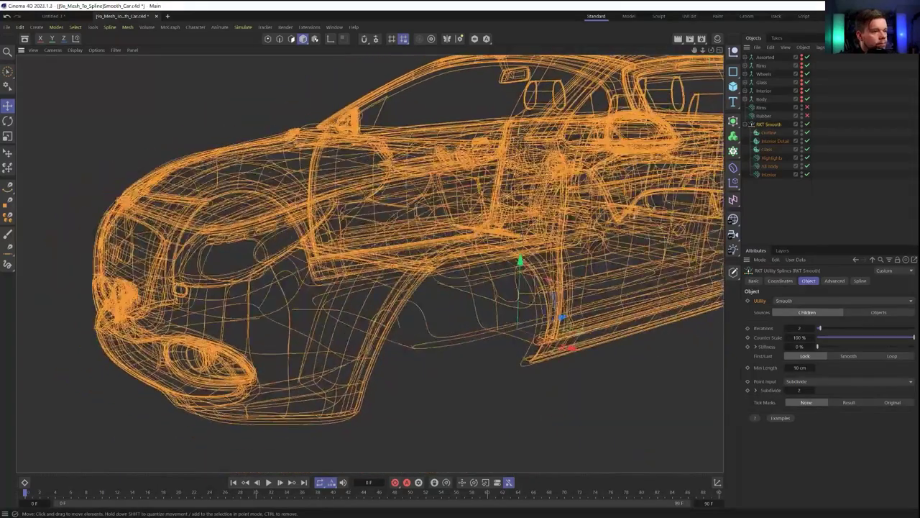
scroll(503, 259, "down", 4)
middle_click_drag(503, 258, 401, 296, "alt")
left_click(760, 208)
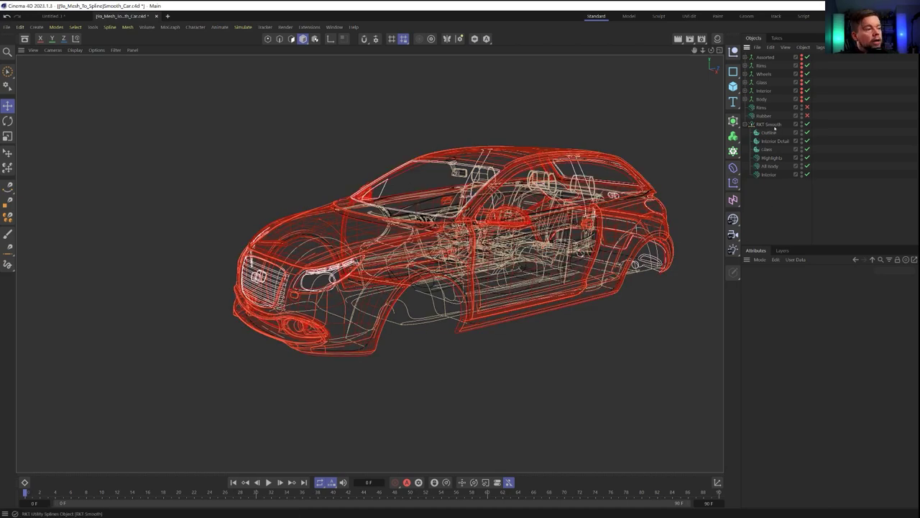
left_click_drag(460, 259, 525, 262, "alt")
right_click_drag(525, 263, 589, 262, "alt")
left_click_drag(589, 262, 496, 255, "alt")
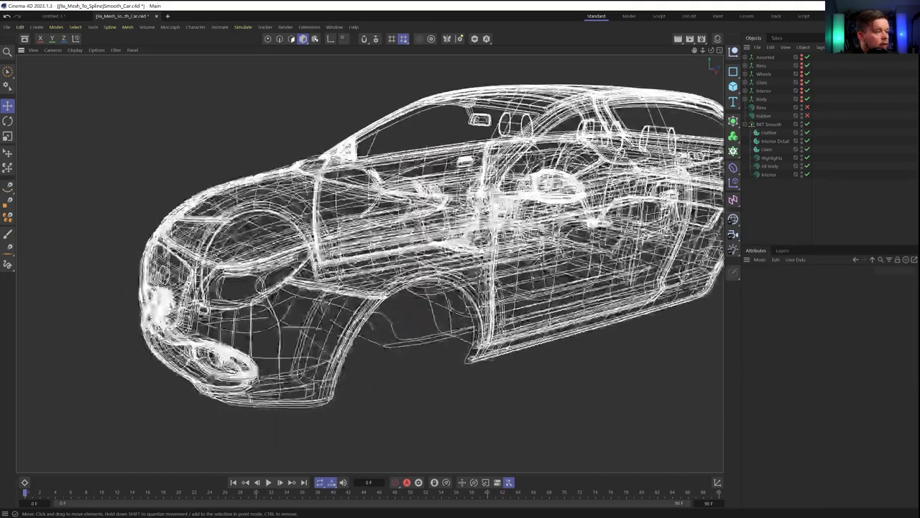
Add an RKT Reduction generator as the parent of RKT Smooth and override its exceeded point cap.
left_click(769, 124)
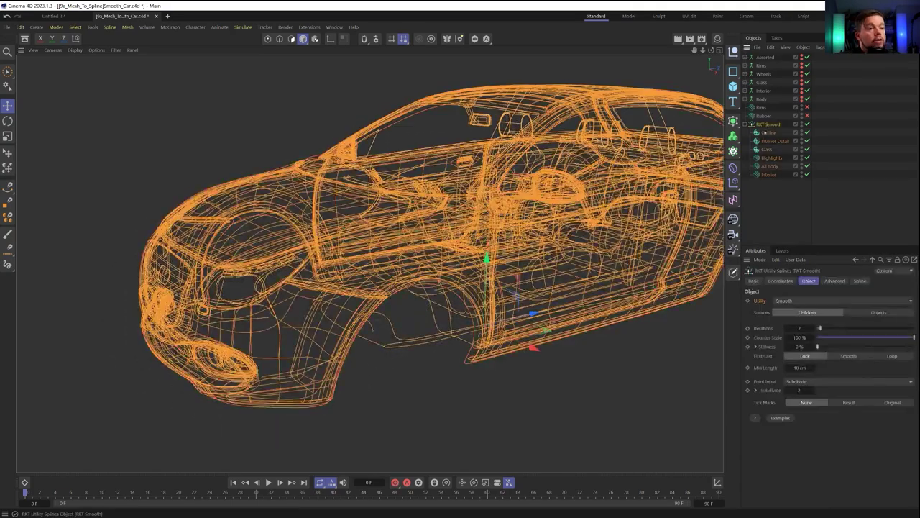
left_click(309, 26)
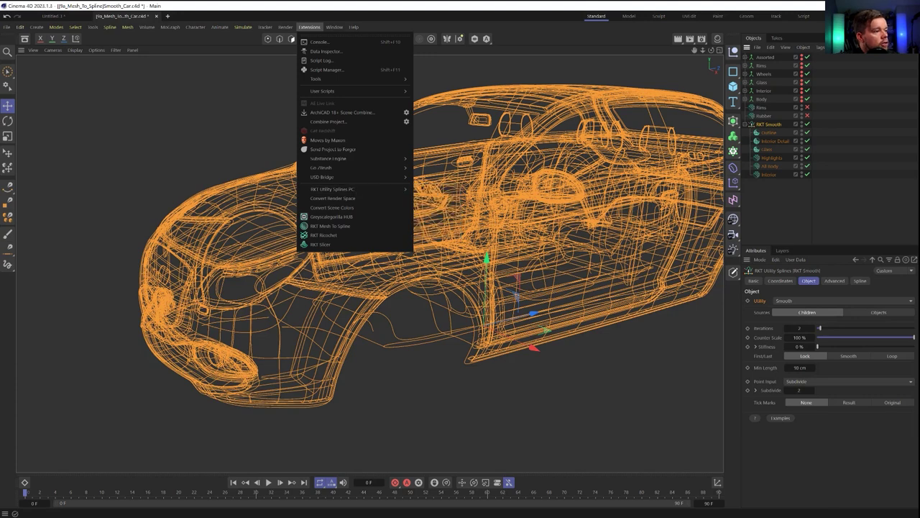
mouse_move(386, 187)
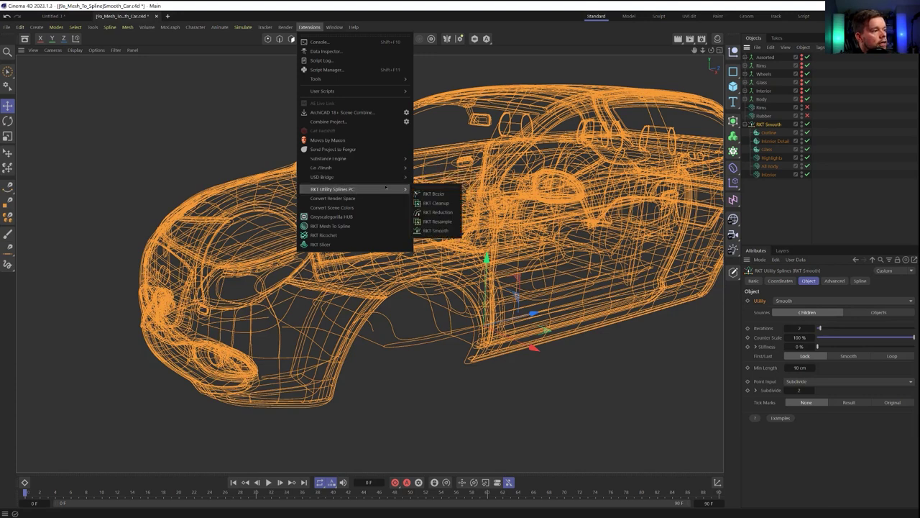
left_click(450, 213)
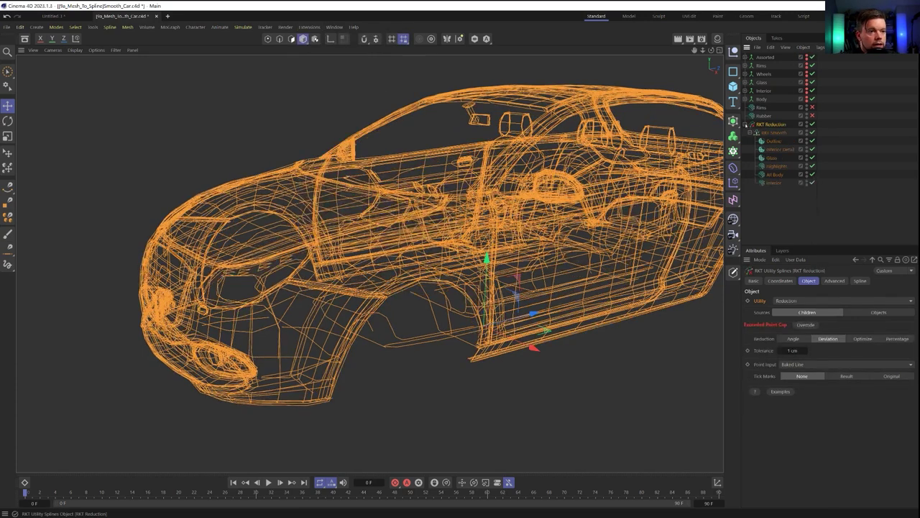
left_click(805, 325)
left_click(846, 177)
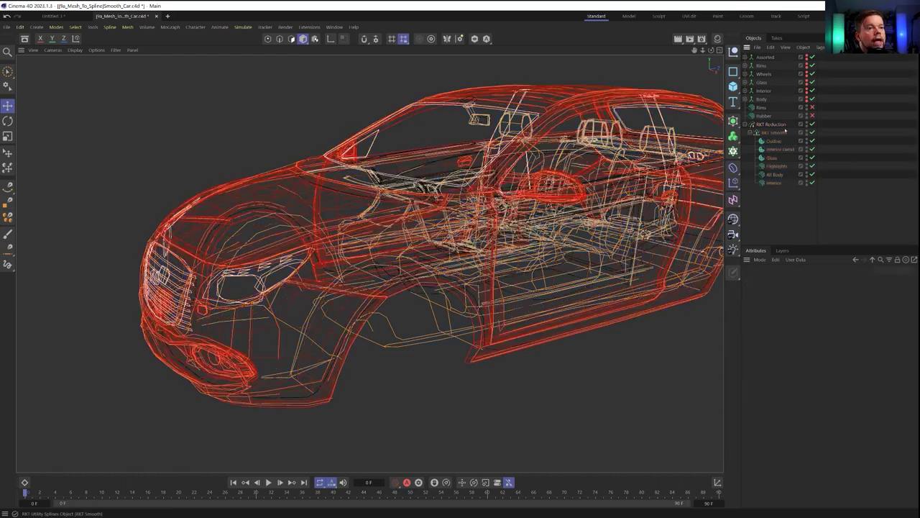
Set RKT Reduction's Deviation Tolerance to 0.1 cm.
left_click(781, 126)
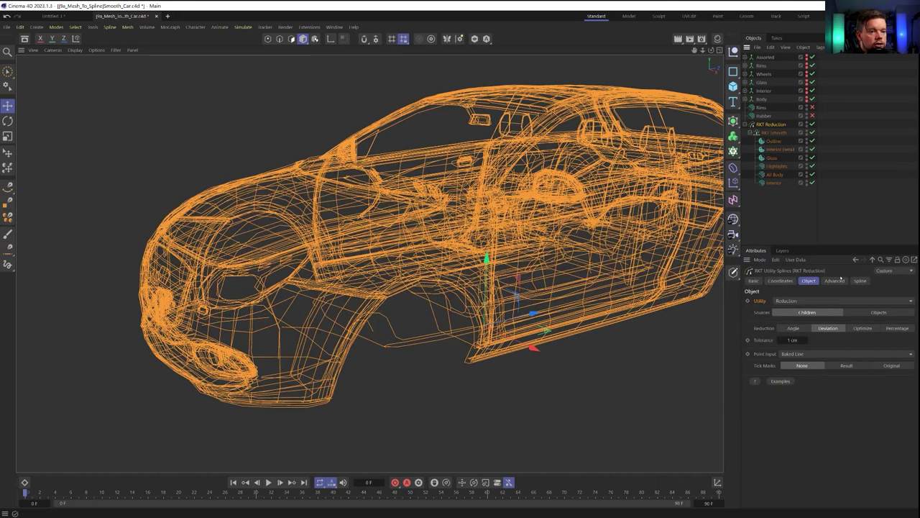
double_click(798, 339)
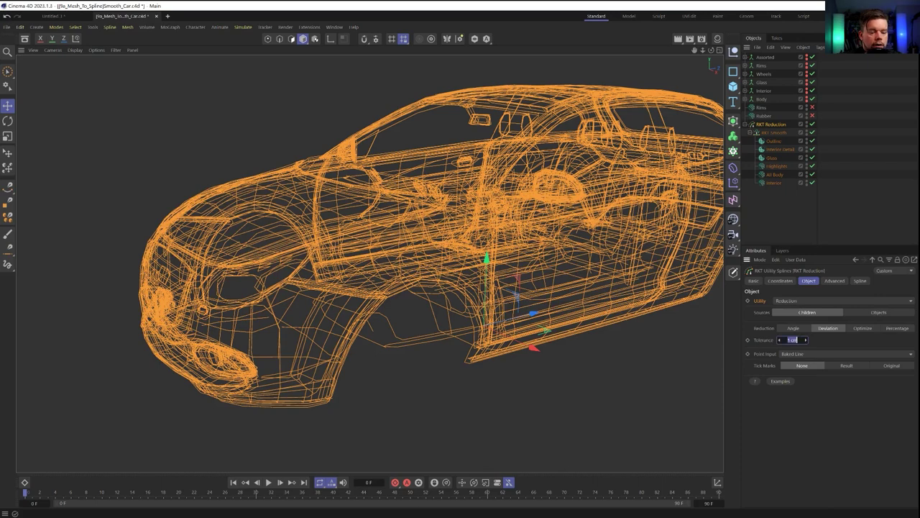
type(".1")
key("Return")
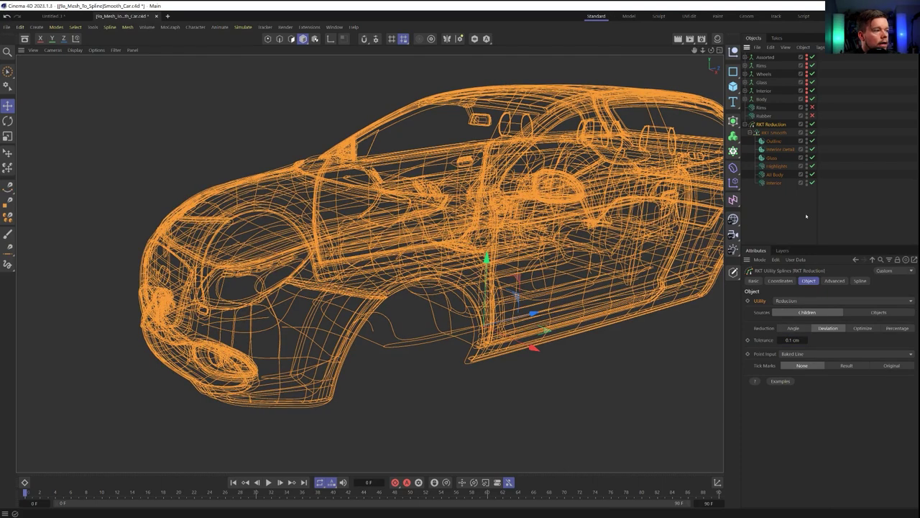
Examine the reduced splines at the car's front and check RKT Reduction's point count feedback in its advanced settings.
scroll(493, 315, "up", 3)
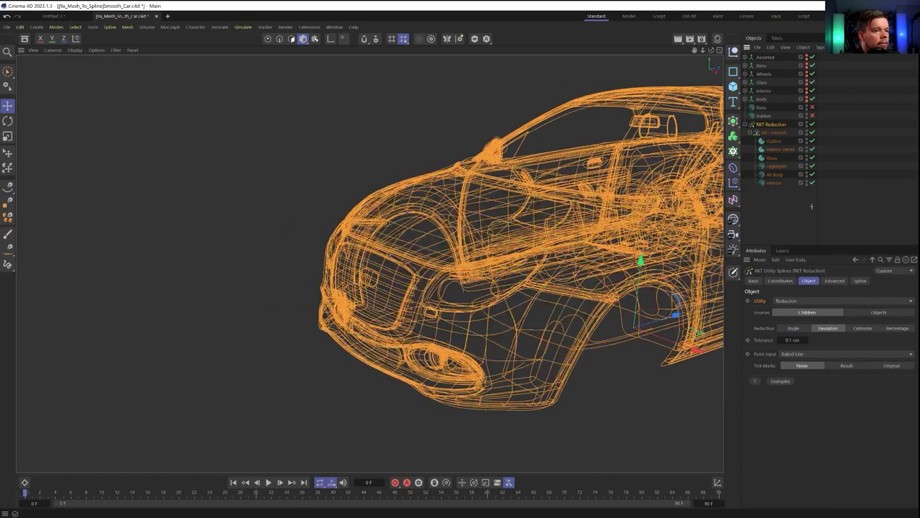
left_click(493, 316)
scroll(493, 315, "up", 3)
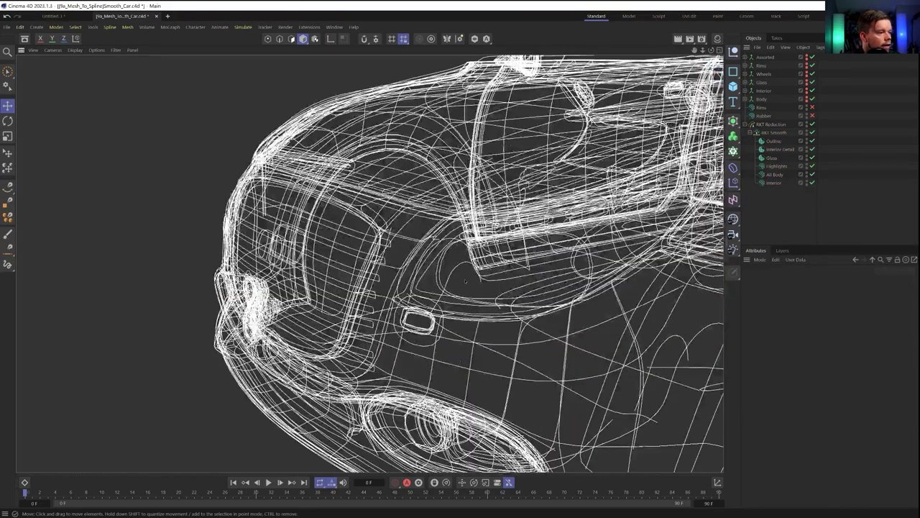
left_click(776, 125)
left_click(837, 281)
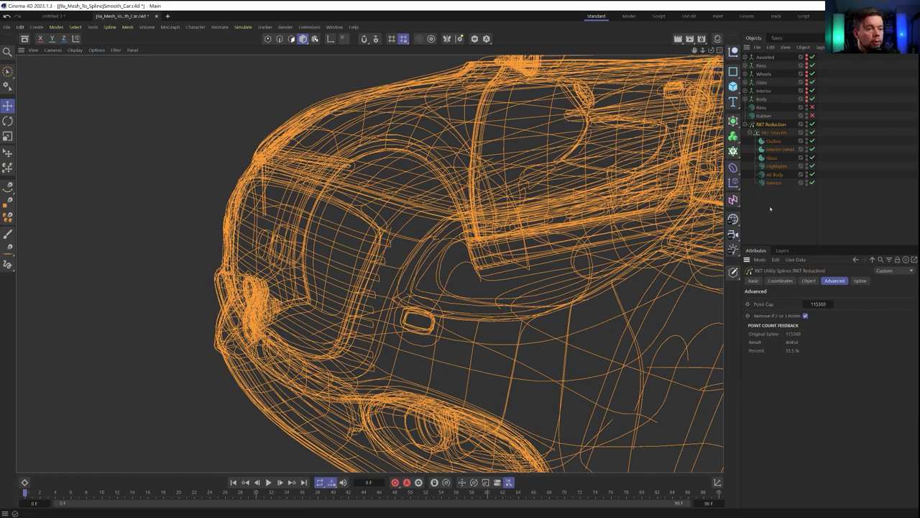
key("ctrl+shift+a")
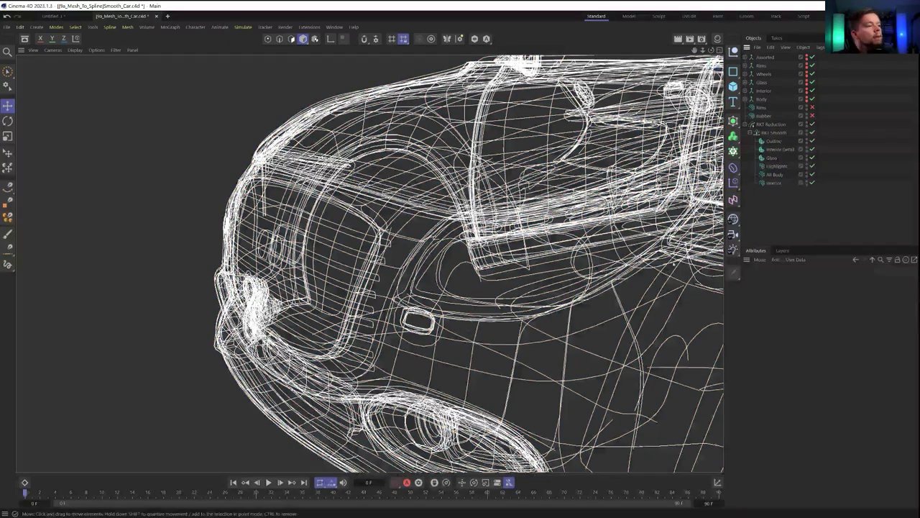
Switch RKT Reduction off and back on to compare the whole car's wireframe with and without reduction.
scroll(675, 264, "down", 5)
left_click_drag(674, 264, 611, 271, "alt")
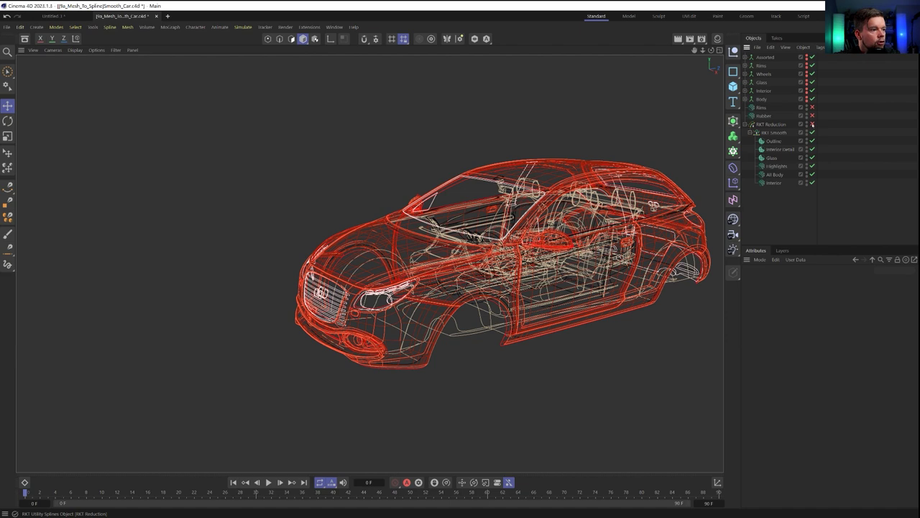
left_click(813, 125)
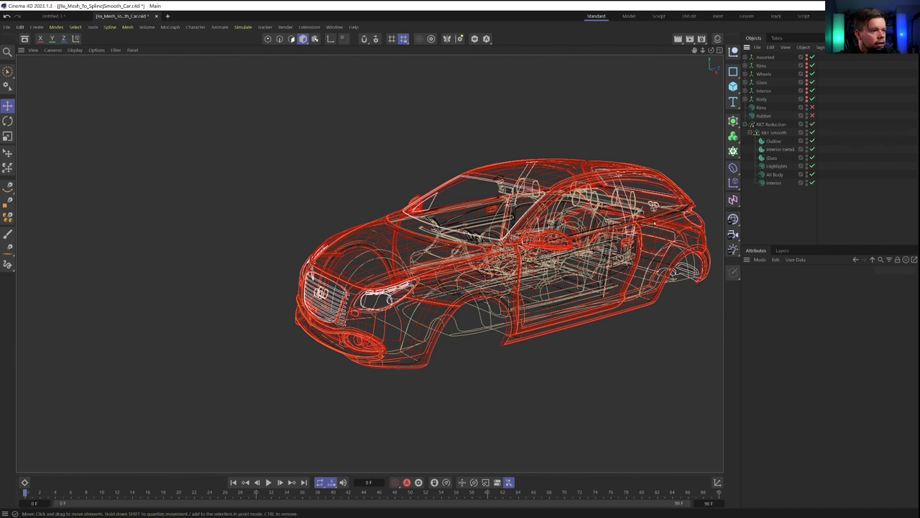
middle_click_drag(611, 242, 499, 264, "alt")
right_click_drag(499, 264, 544, 261, "alt")
left_click_drag(544, 261, 522, 266, "alt")
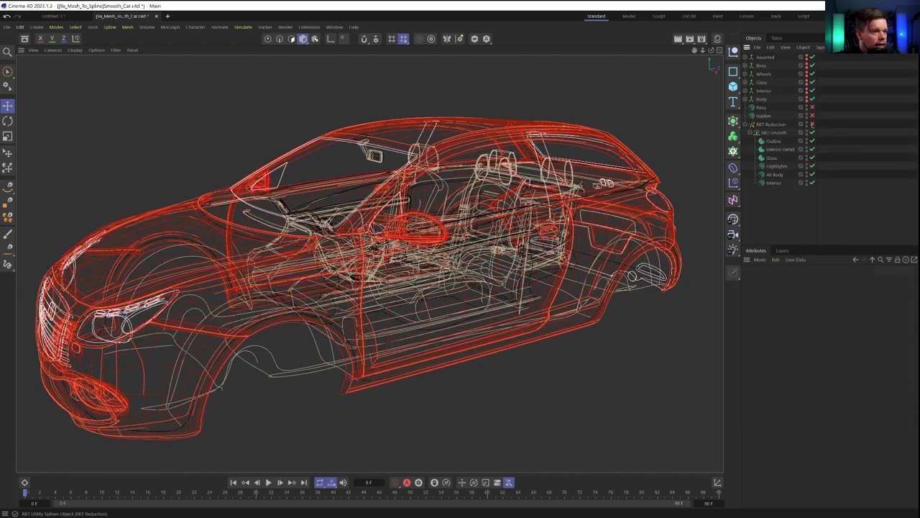
left_click(812, 125)
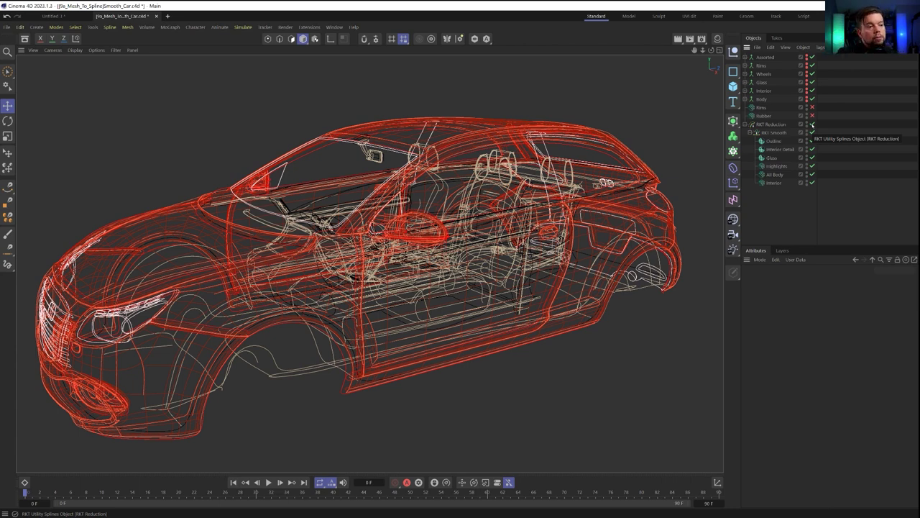
Review RKT Reduction's point count feedback and its object settings, leaving the generator deselected.
left_click(775, 124)
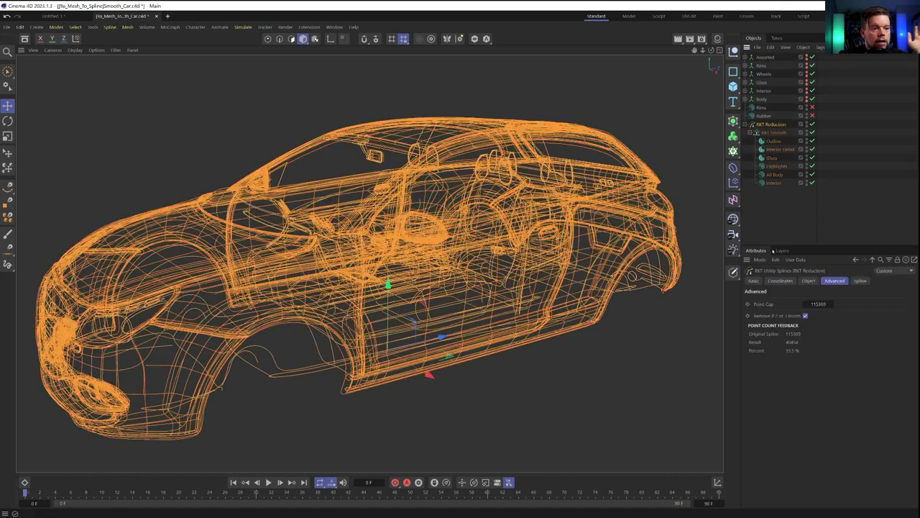
left_click(809, 280)
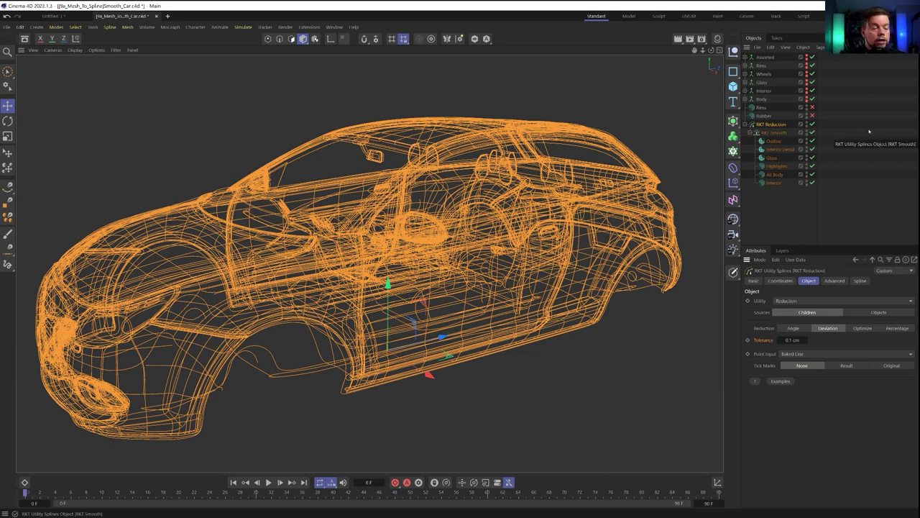
left_click(856, 158)
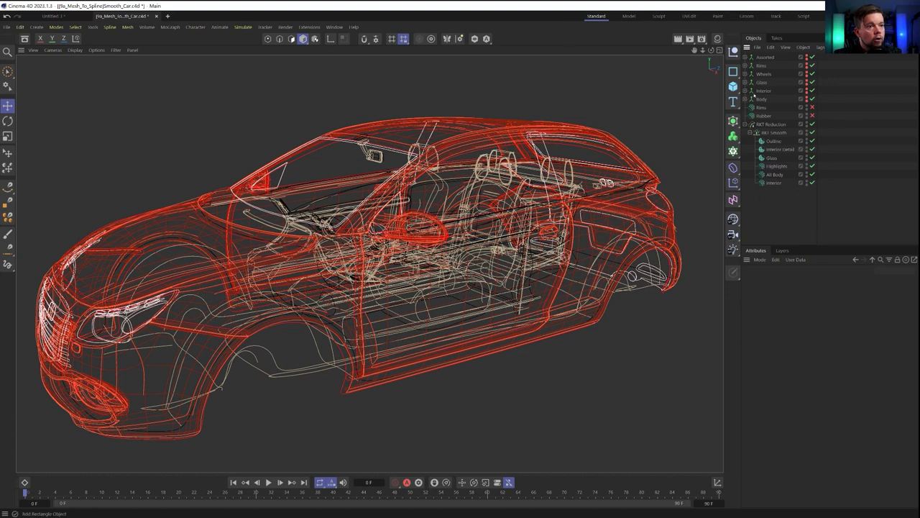
Create a new empty project and add a Text Spline to it.
key("ctrl+n")
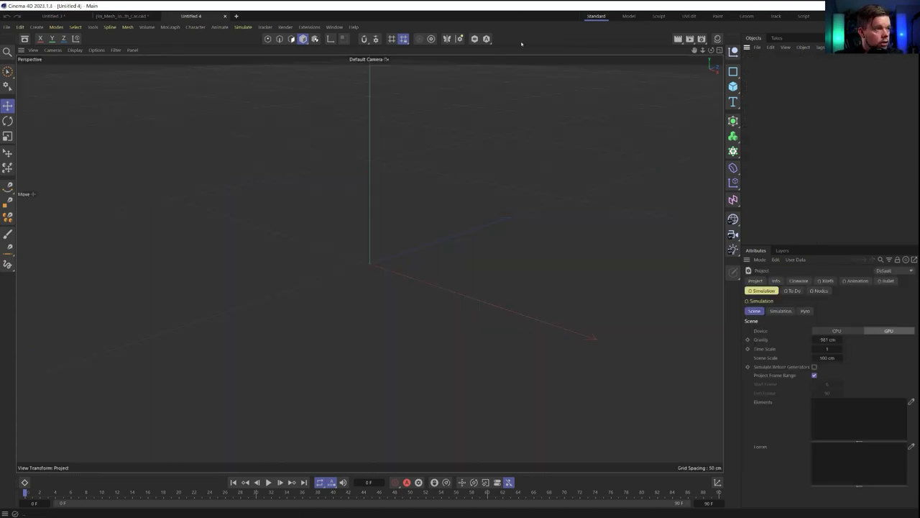
left_click(733, 101)
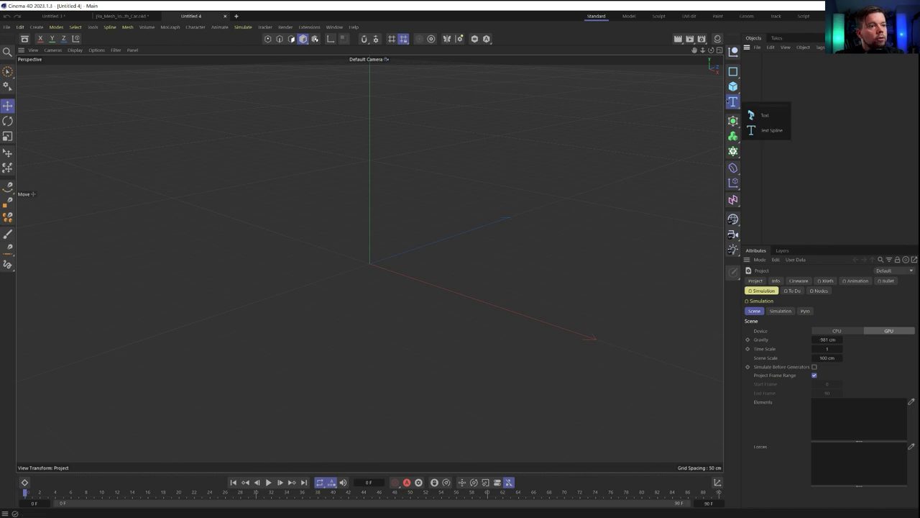
left_click(771, 130)
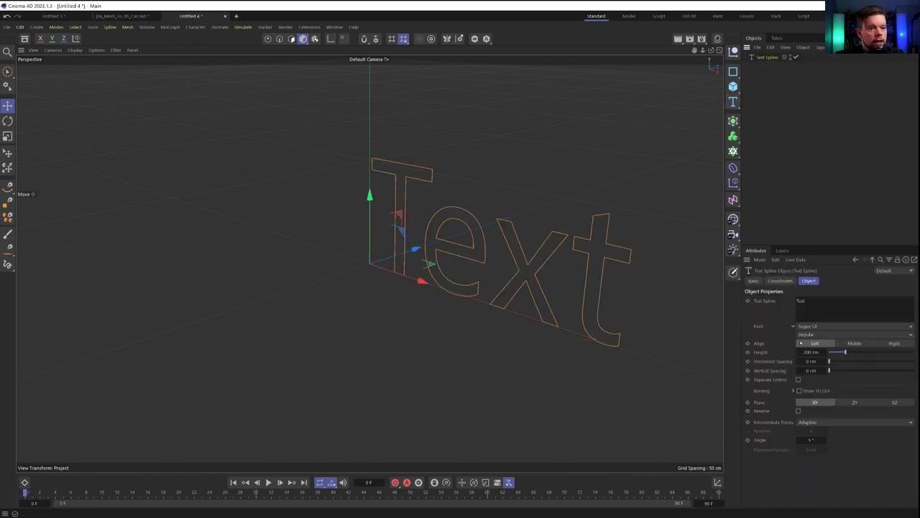
Change the Text Spline's text to "Pogbcr" and view the whole word from the front.
type("T")
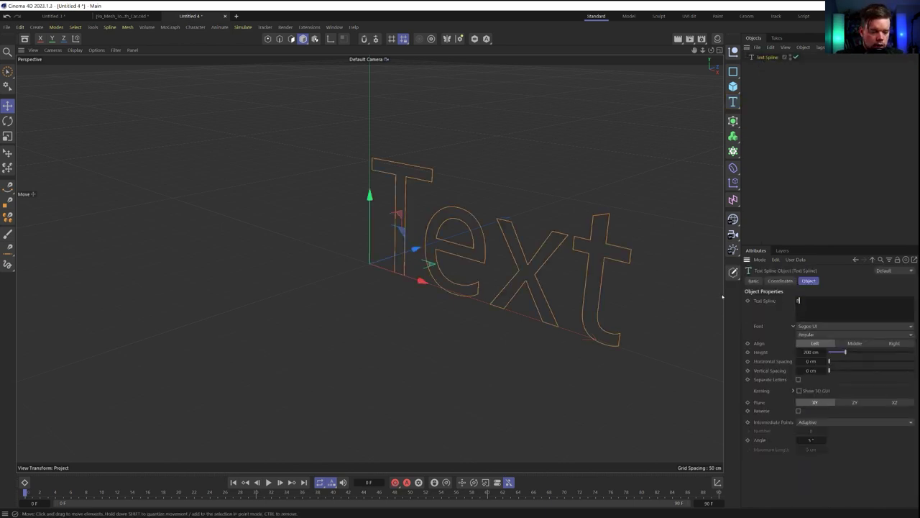
type("r")
type("th")
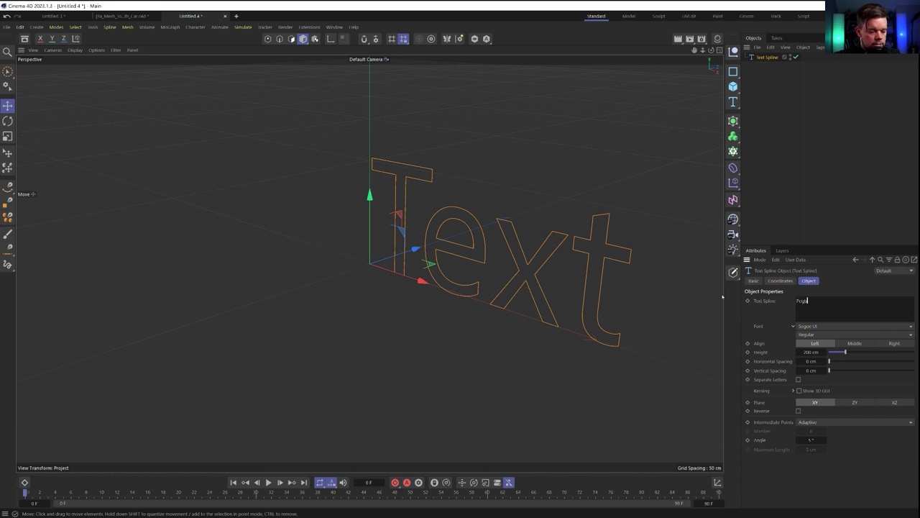
type("o")
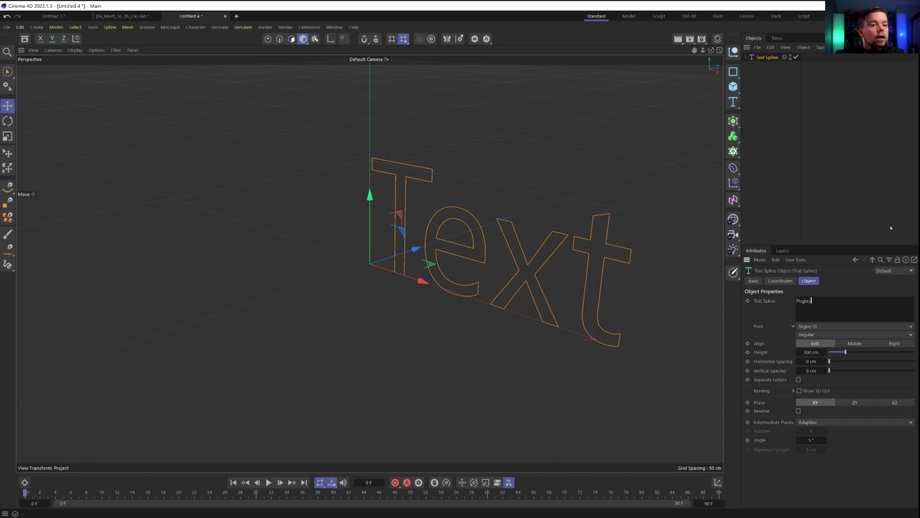
left_click(874, 284)
left_click_drag(544, 280, 579, 256, "alt")
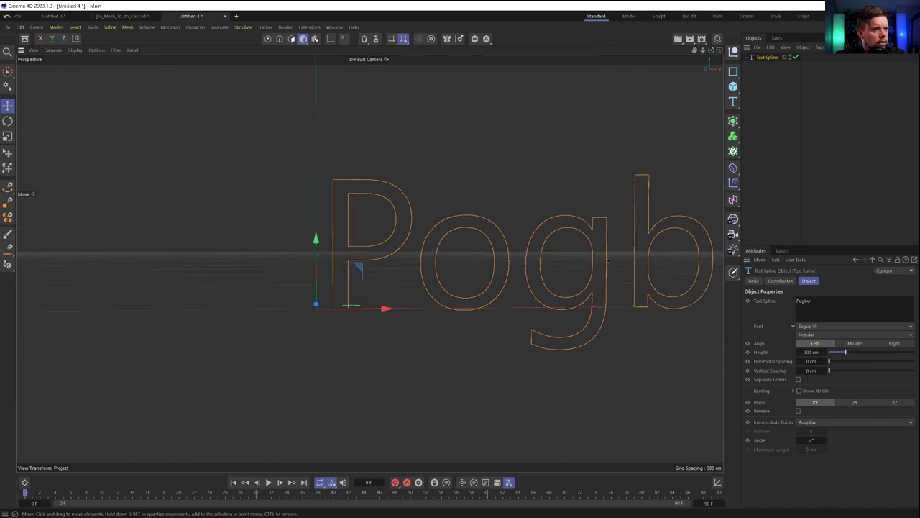
middle_click_drag(538, 245, 414, 258, "alt")
middle_click_drag(586, 228, 468, 240, "alt")
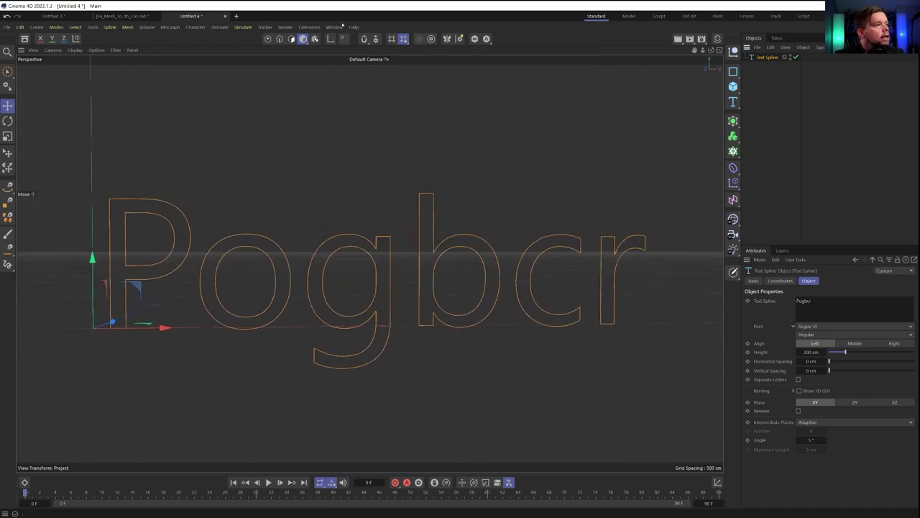
Add an RKT Smooth generator as parent of the Text Spline and set its Tick Marks to Result.
left_click(309, 27)
mouse_move(345, 189)
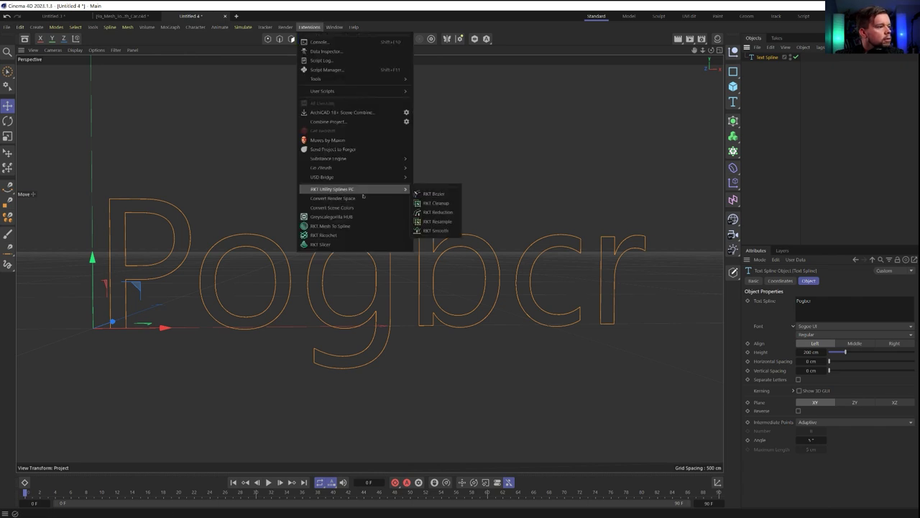
left_click(436, 230)
left_click_drag(826, 328, 709, 324)
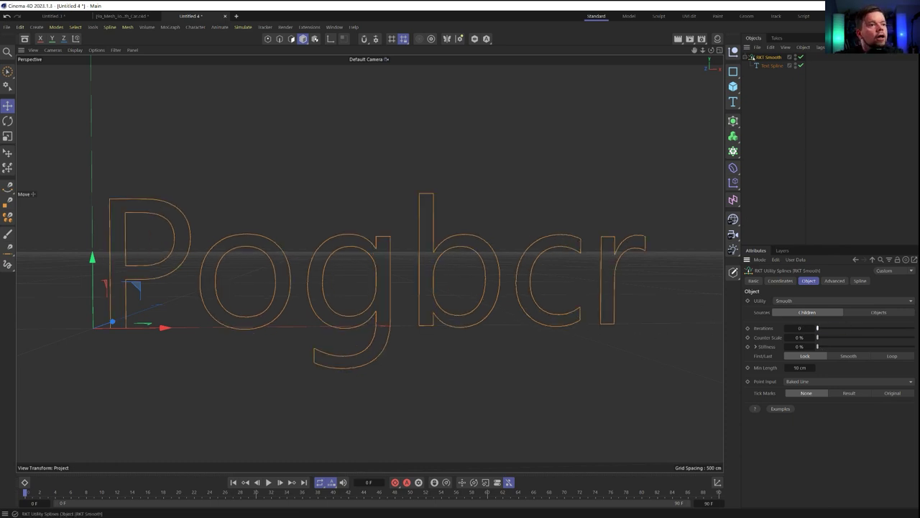
left_click(850, 392)
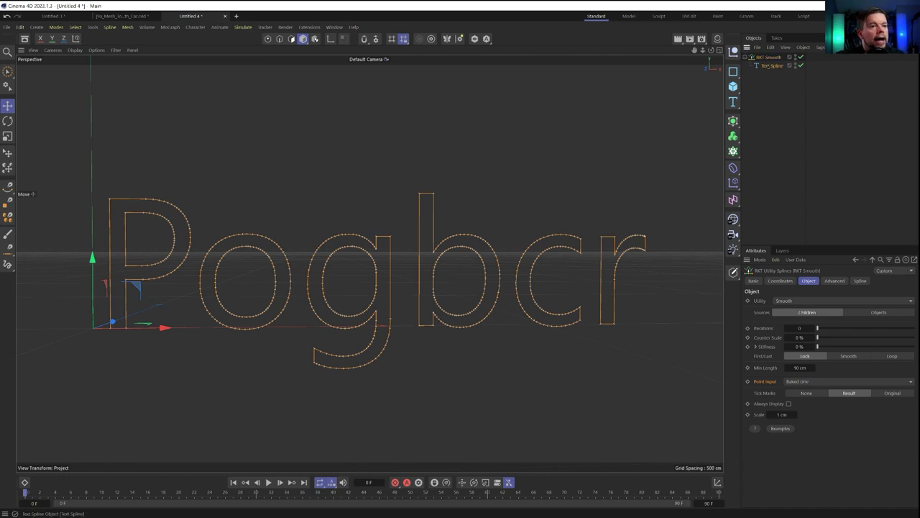
Set the Text Spline's adaptive intermediate point Angle to 45°.
left_click(764, 66)
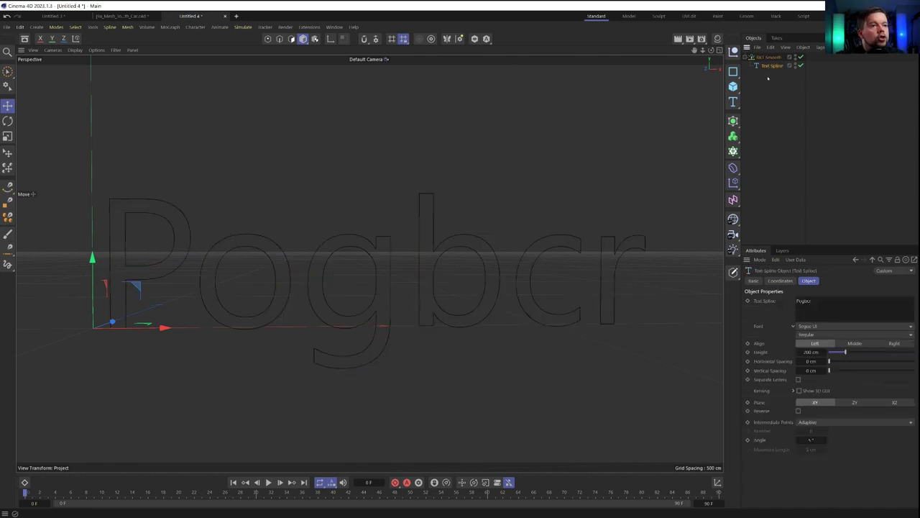
left_click(811, 440)
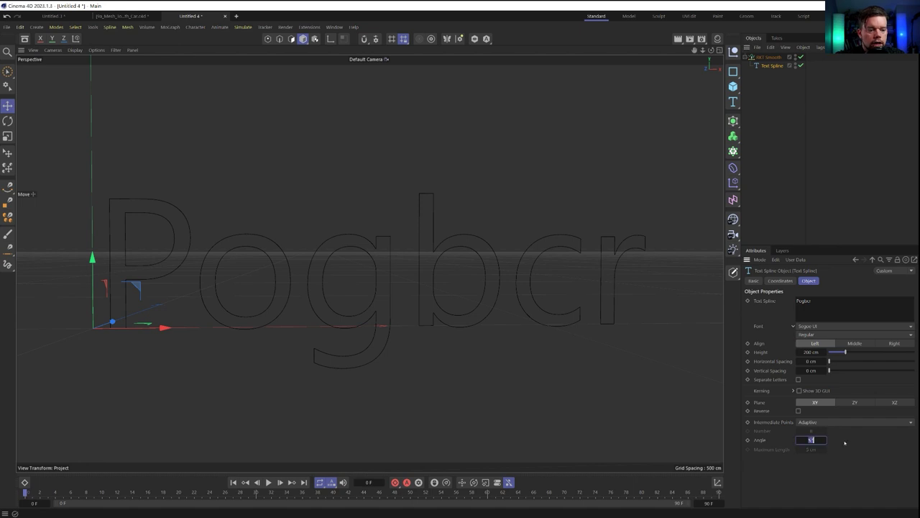
type("4")
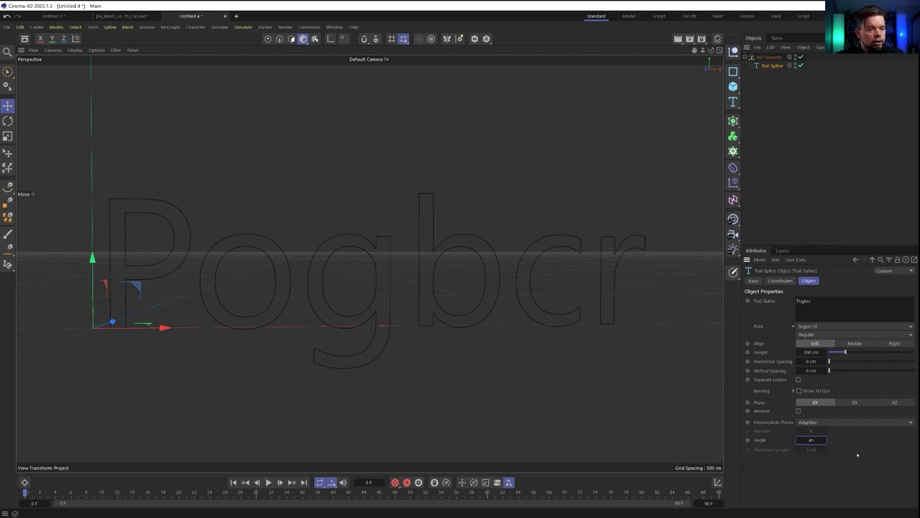
type("5")
key("Return")
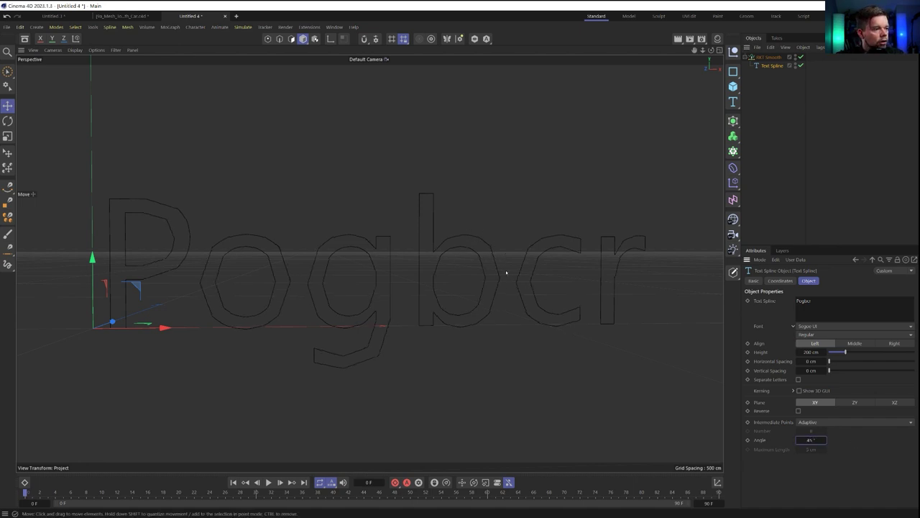
Move the Text Spline out of RKT Smooth, keep its intermediate points Adaptive, and make it an editable spline.
left_click(766, 57)
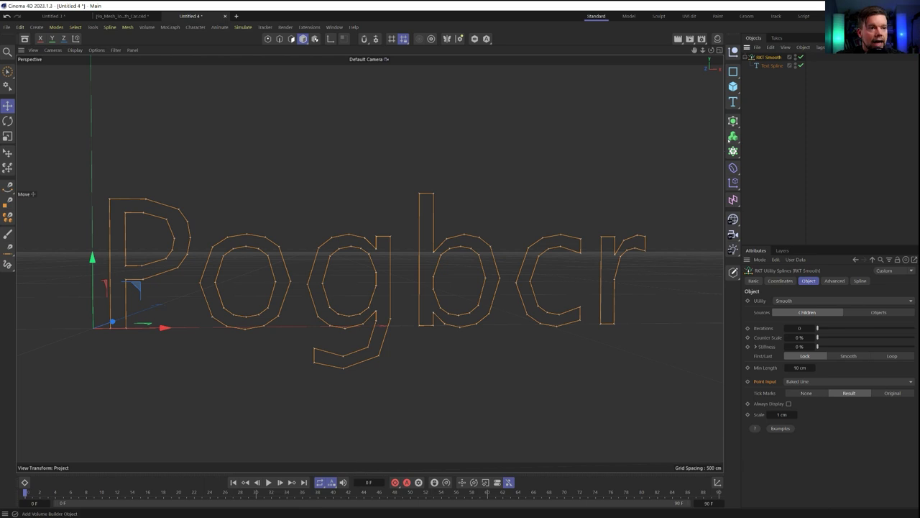
left_click(769, 66)
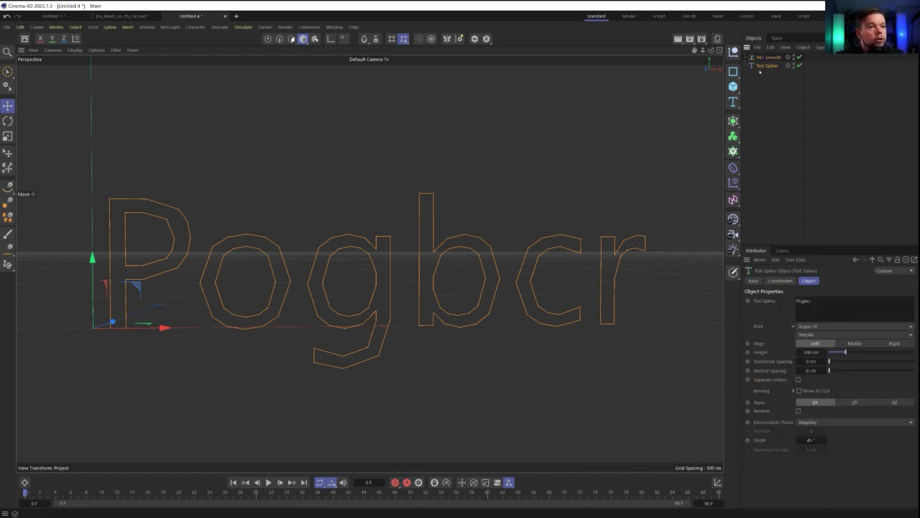
left_click(819, 422)
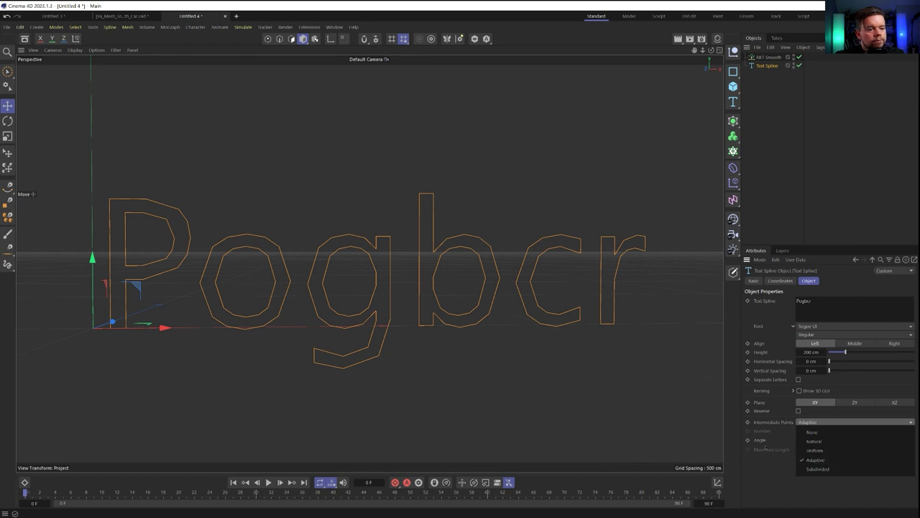
left_click(815, 460)
key("c")
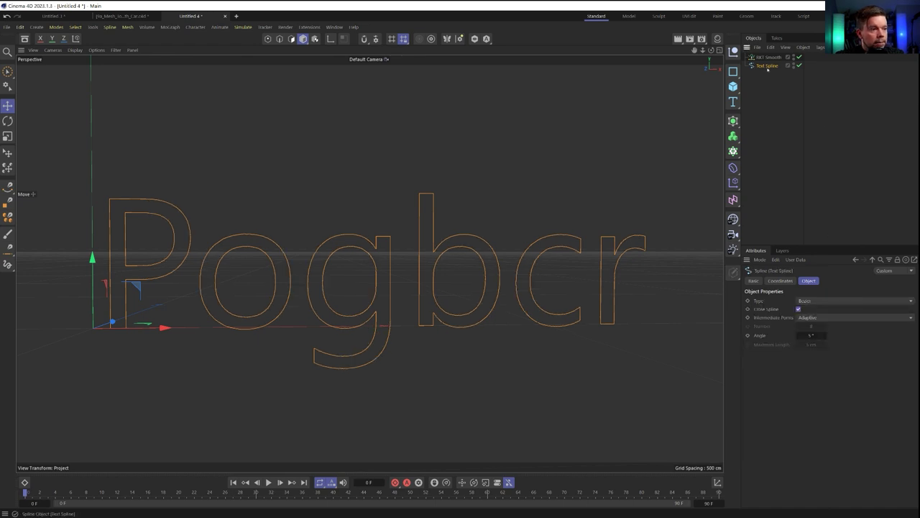
Switch to point mode and select all points of the editable text spline.
left_click(268, 40)
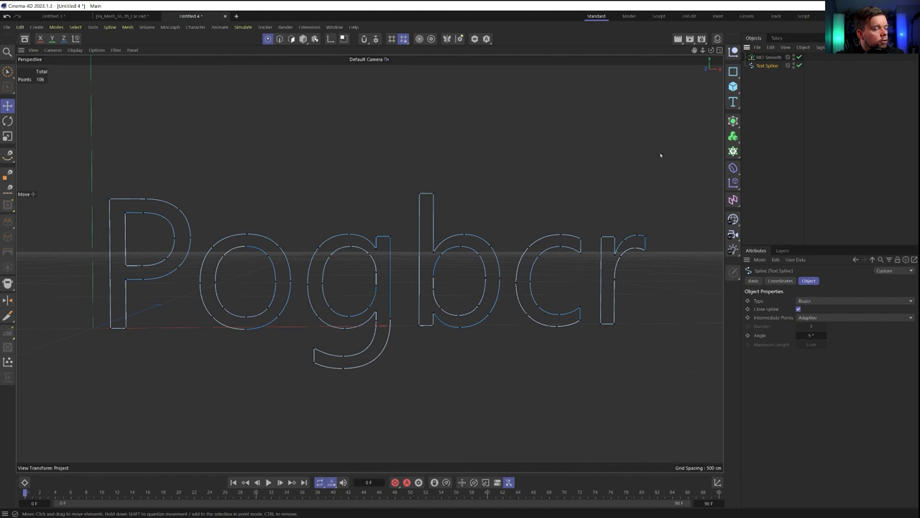
left_click(463, 234)
left_click(561, 236)
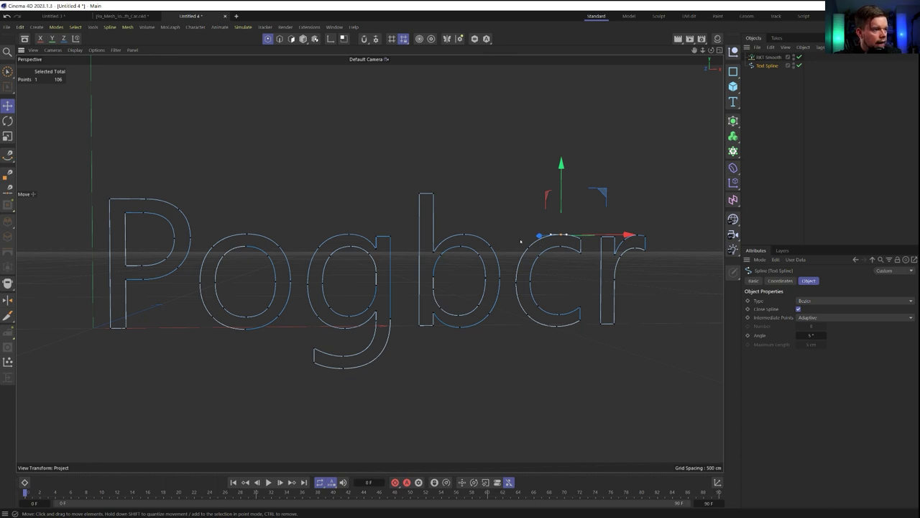
left_click(462, 240)
key("ctrl+a")
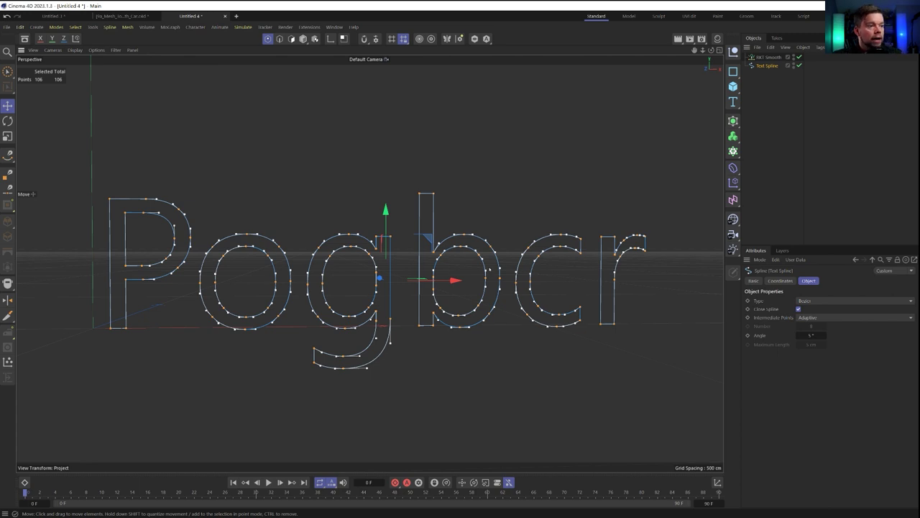
left_click(776, 105)
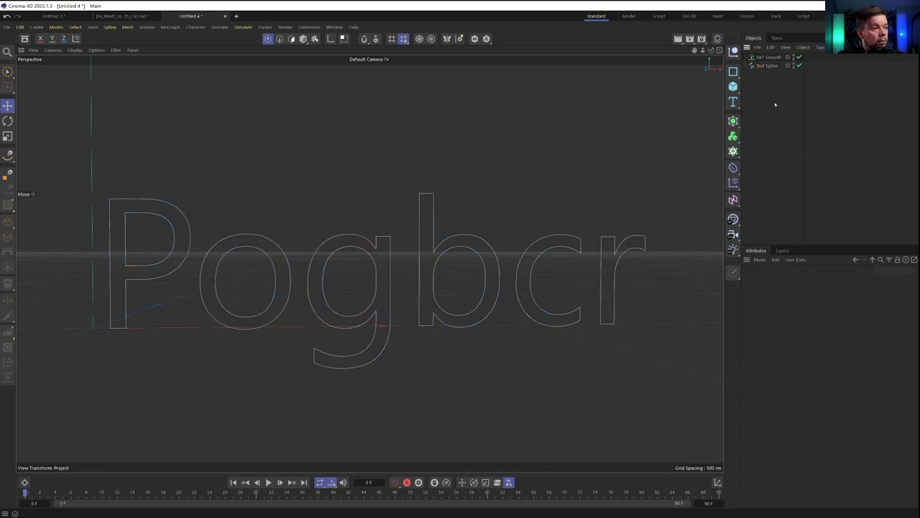
left_click(761, 66)
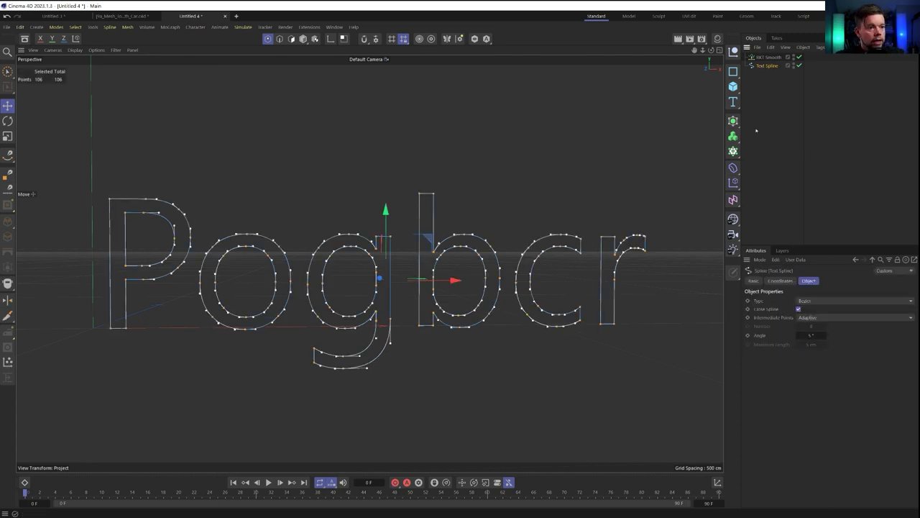
left_click(733, 120)
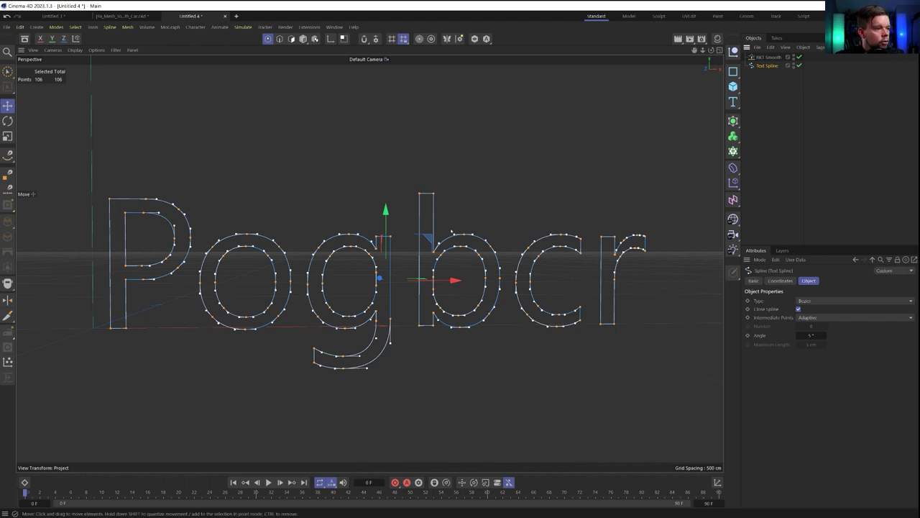
Set the adaptive intermediate point angle of the text spline to 1°.
scroll(465, 236, "up", 10)
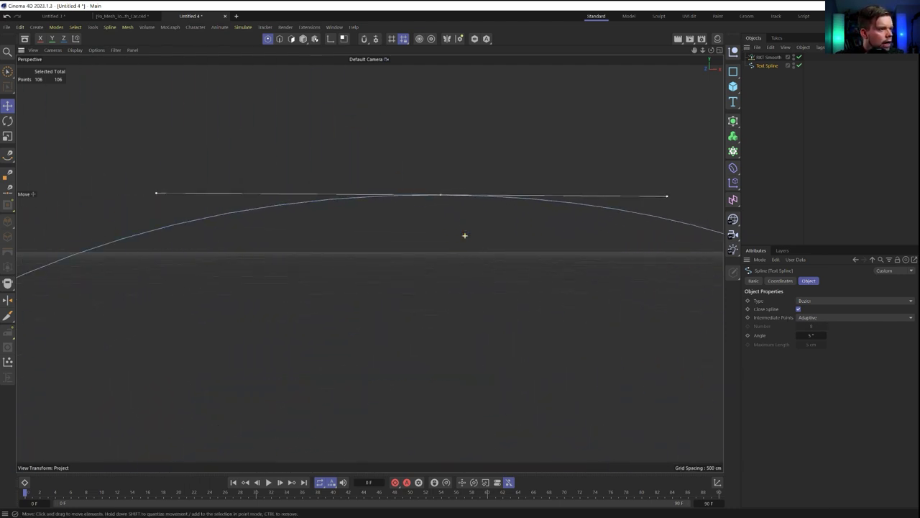
middle_click_drag(331, 201, 404, 286)
scroll(417, 296, "down", 5)
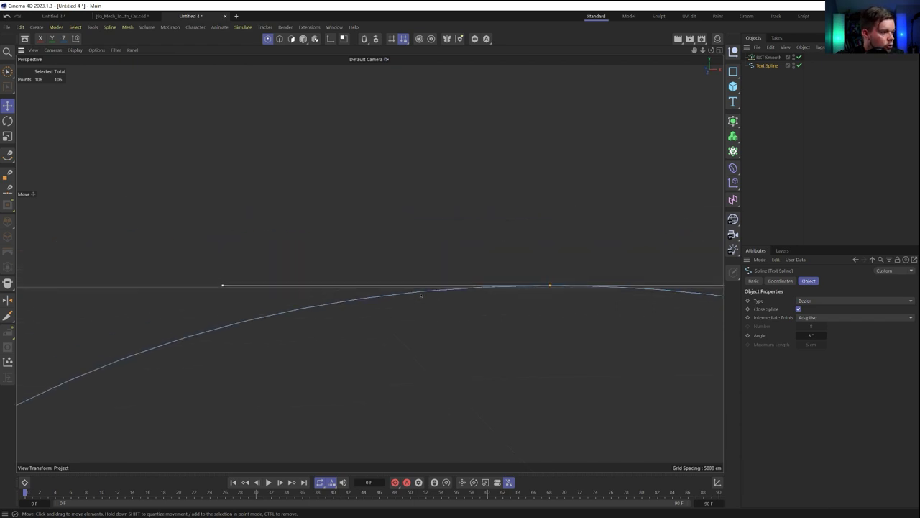
scroll(424, 292, "up", 2)
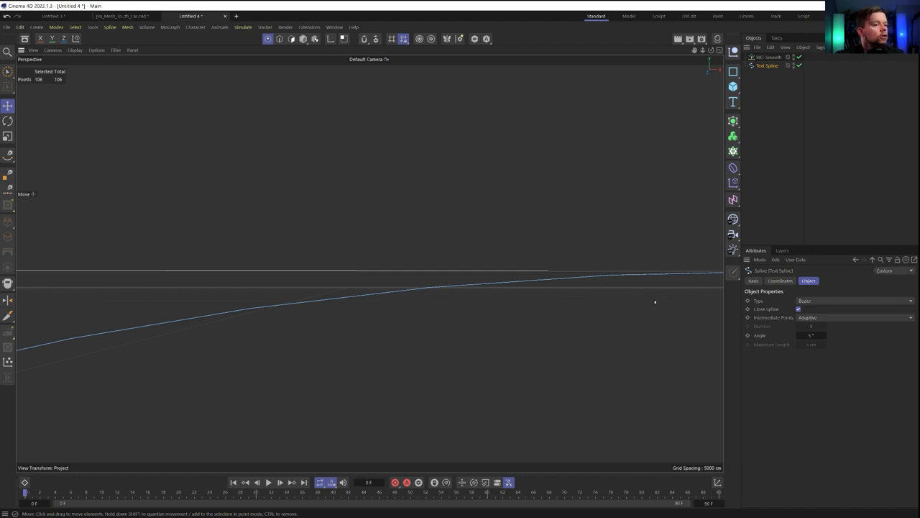
left_click(811, 335)
type("1")
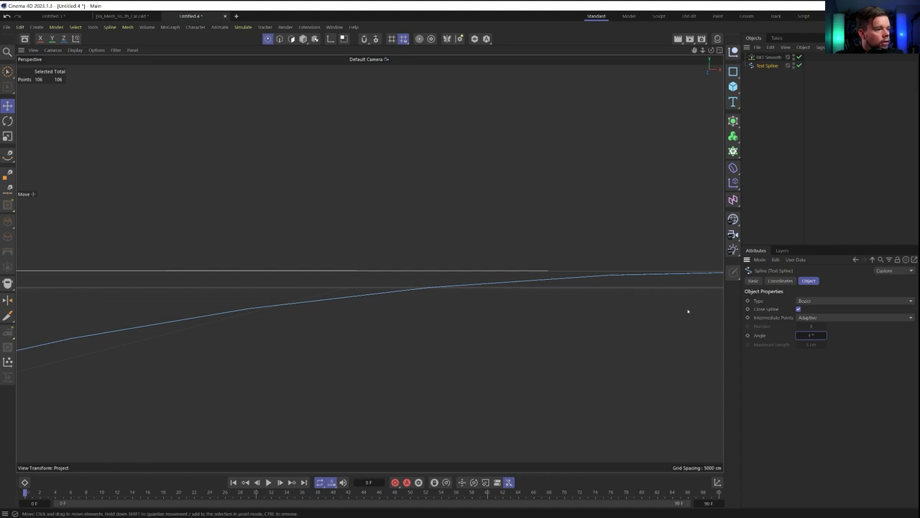
left_click(779, 171)
Set the adaptive intermediate point angle of the text spline to 45°.
left_click(763, 67)
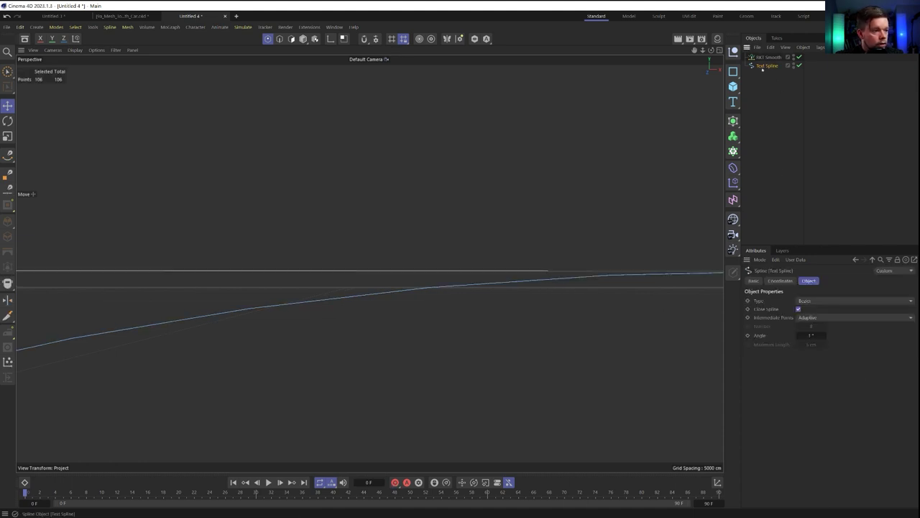
scroll(566, 286, "down", 4)
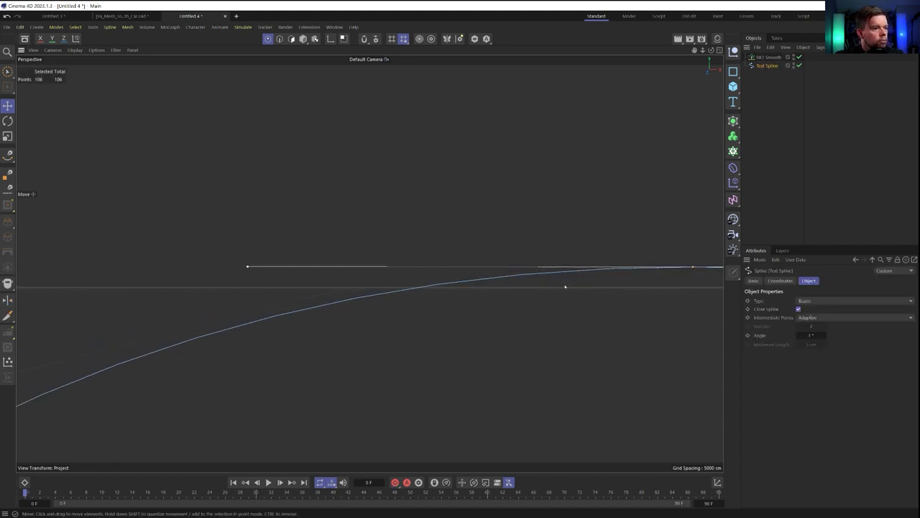
scroll(614, 272, "down", 3)
left_click(813, 336)
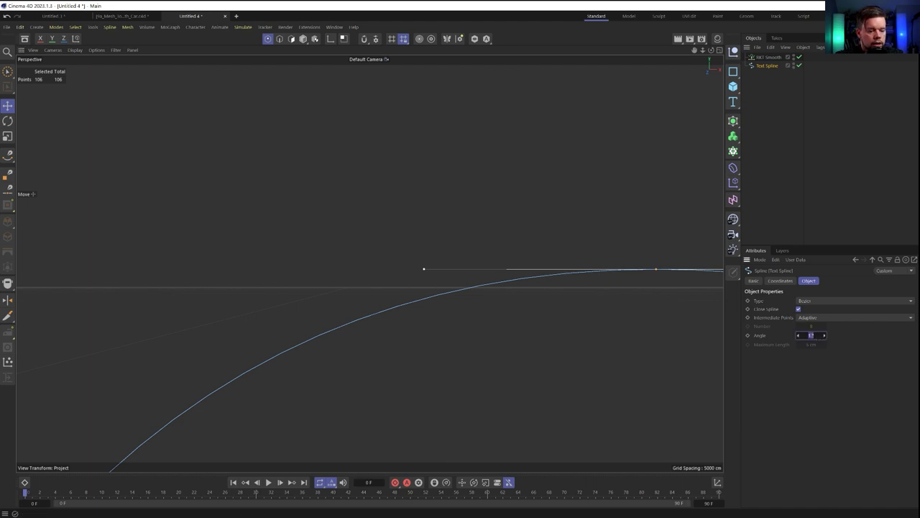
type("45")
key("Return")
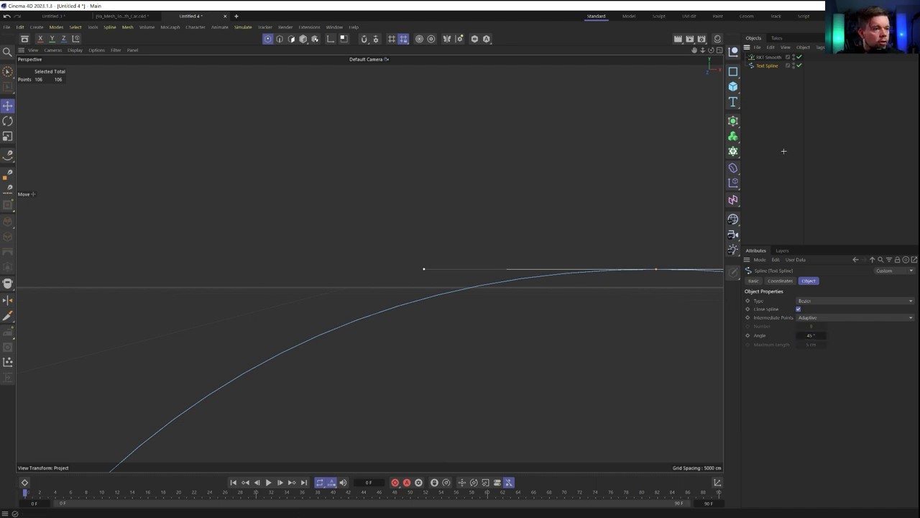
left_click(783, 151)
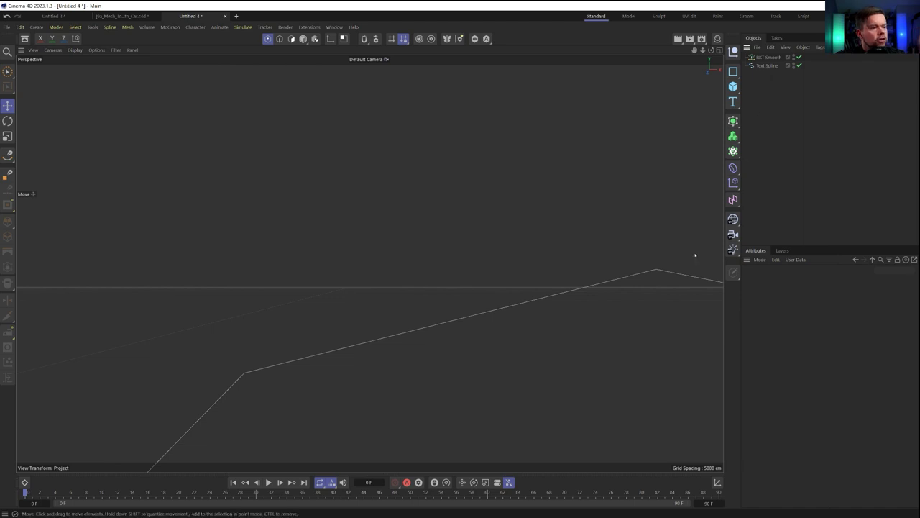
Set the adaptive intermediate point angle of the text spline to 5°.
left_click(767, 66)
right_click_drag(644, 257, 437, 273, "alt")
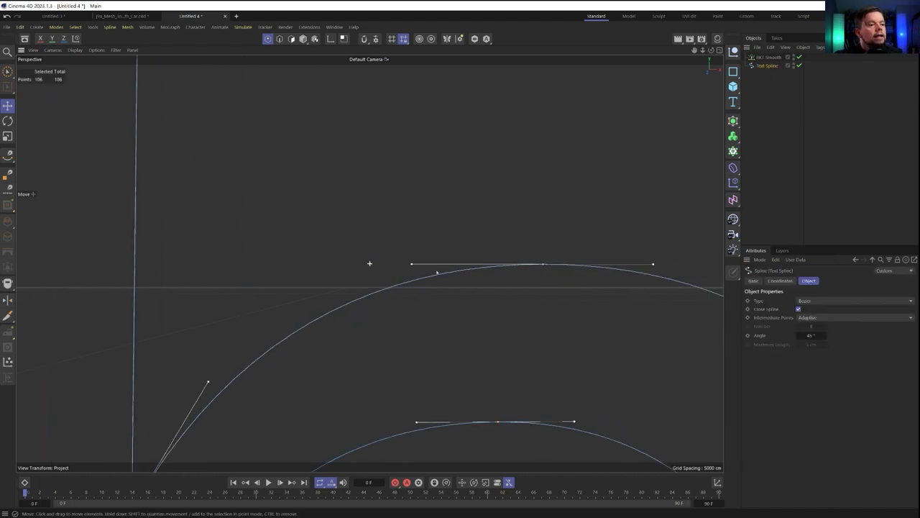
double_click(811, 335)
type("5")
key("Return")
scroll(605, 212, "down", 2)
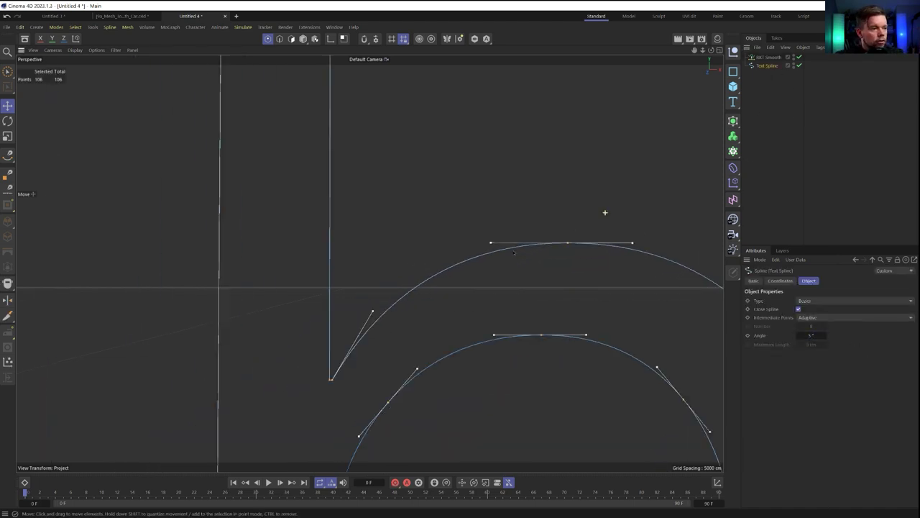
scroll(605, 212, "down", 1)
Add a Connect generator as the parent of the text spline.
left_click(733, 121)
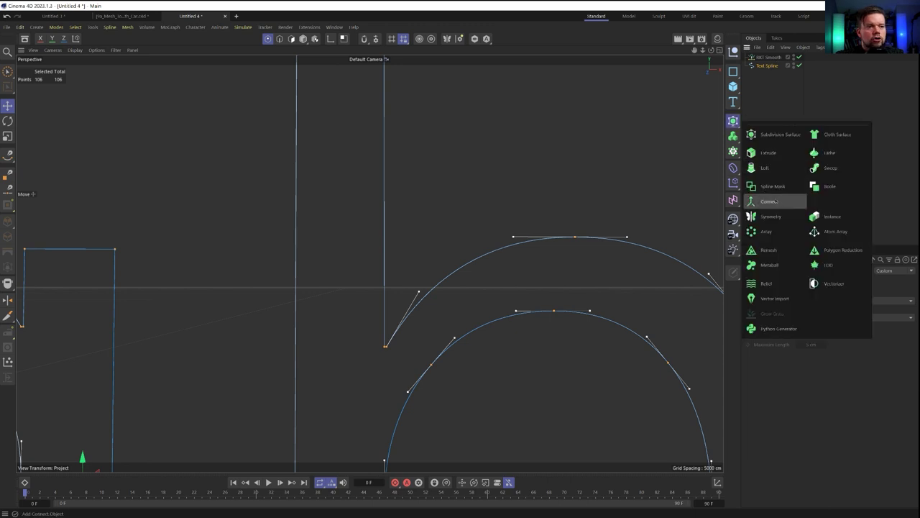
left_click(769, 201)
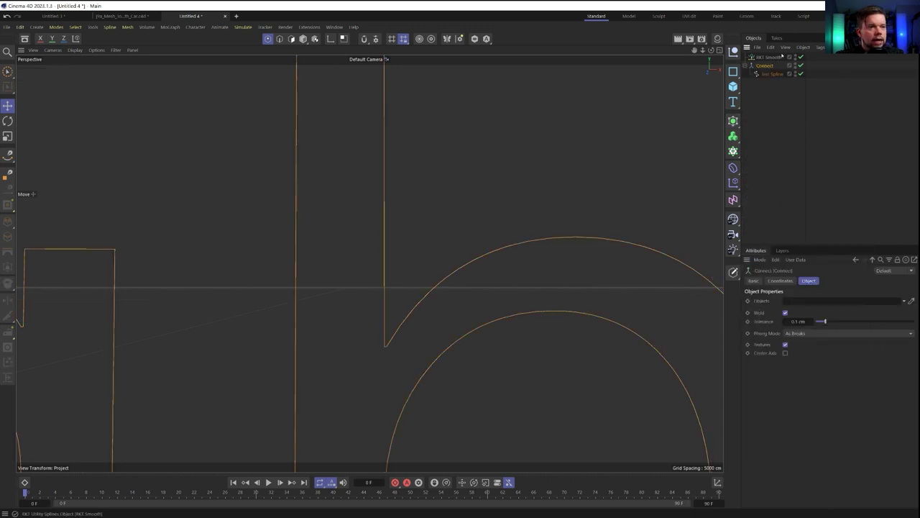
left_click(768, 65)
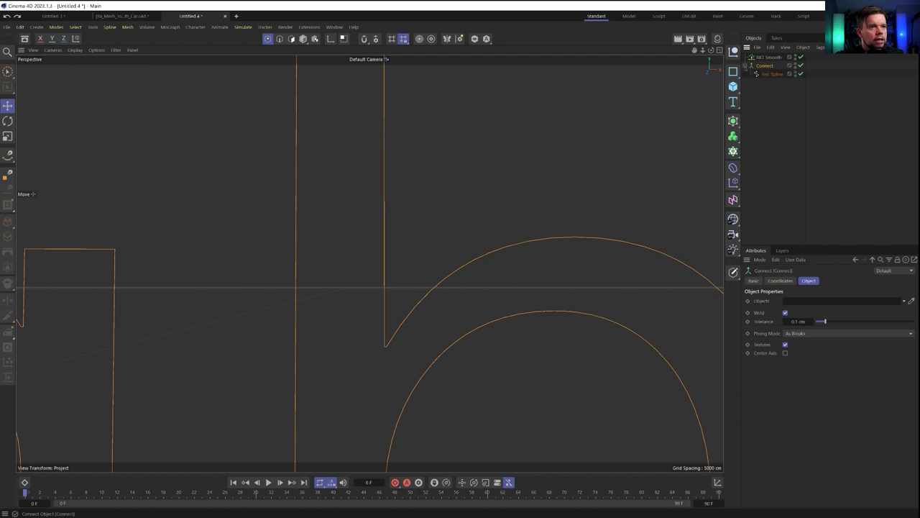
Bake the Connect generator into a separate spline with Connect Objects, and delete the original generator with its text spline.
right_click(756, 72)
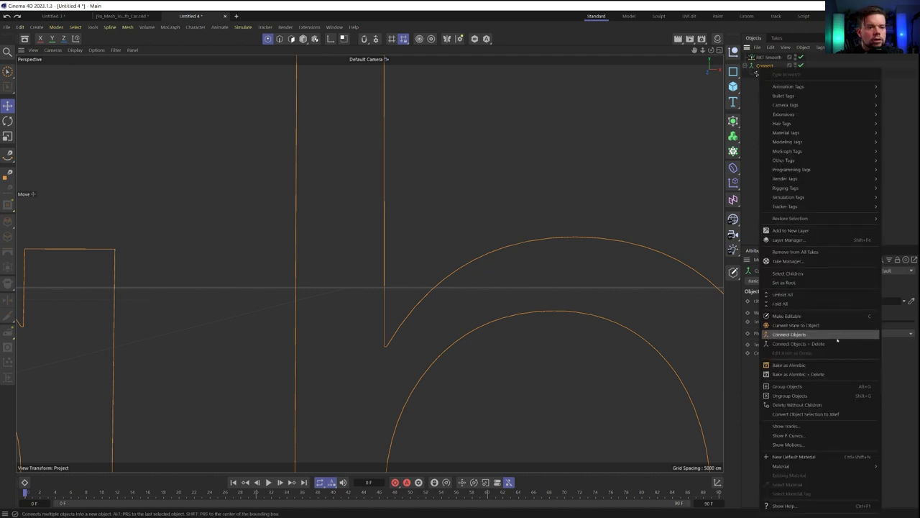
left_click(798, 335)
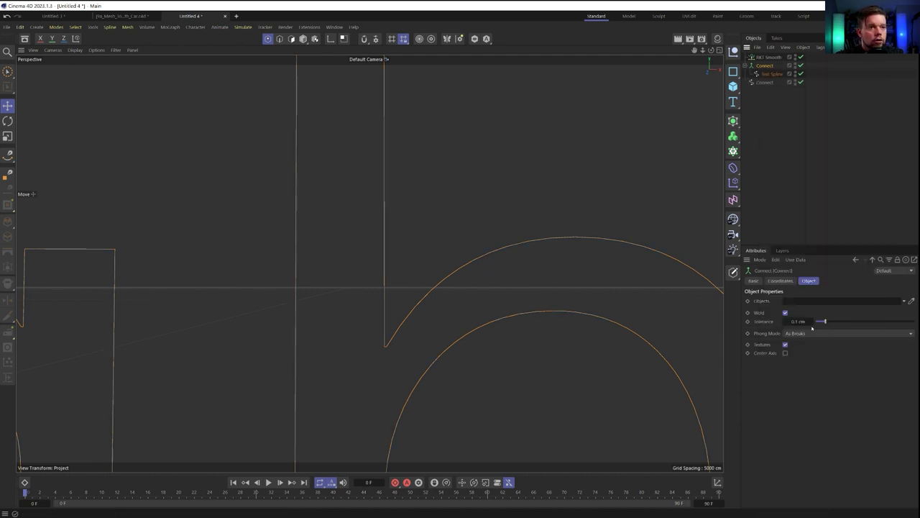
key("Delete")
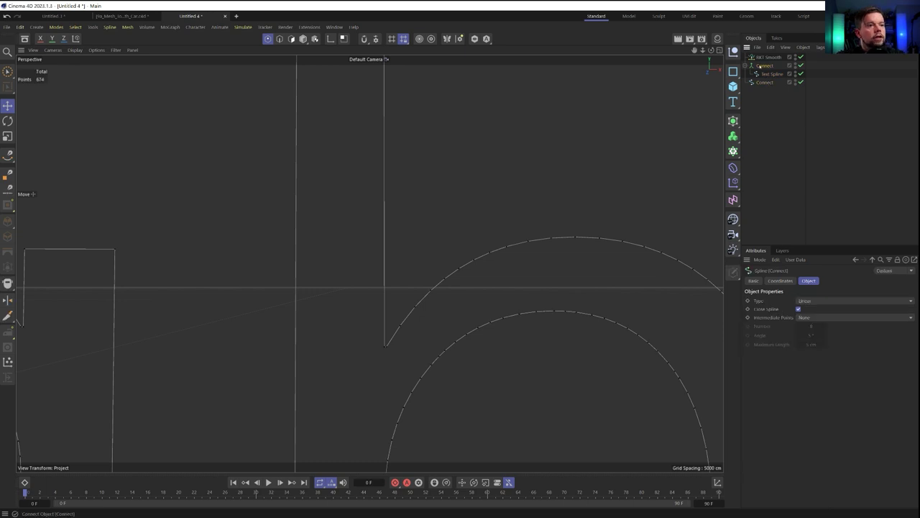
left_click(763, 65)
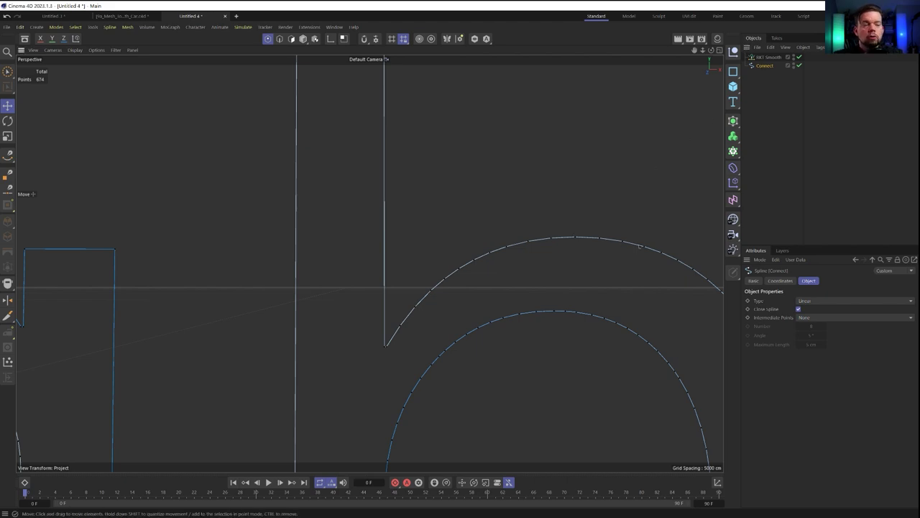
Select all points of the baked Connect spline and examine their distribution along the letter curves.
scroll(574, 236, "down", 4)
scroll(608, 274, "up", 3)
scroll(486, 167, "up", 2)
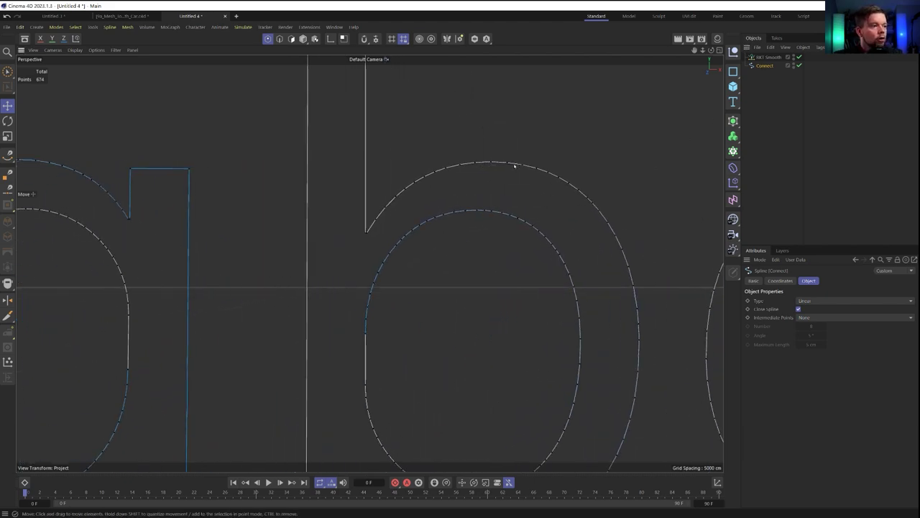
scroll(591, 206, "down", 3)
scroll(568, 198, "up", 3)
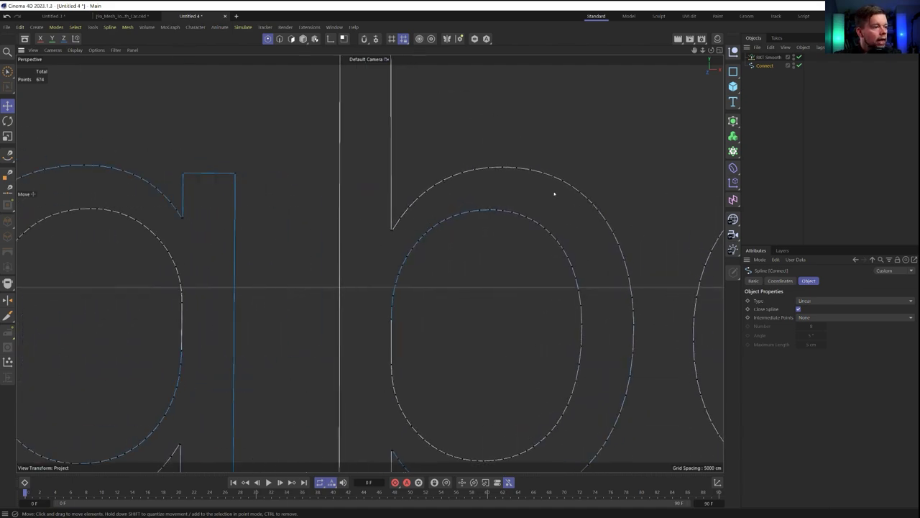
key("ctrl+a")
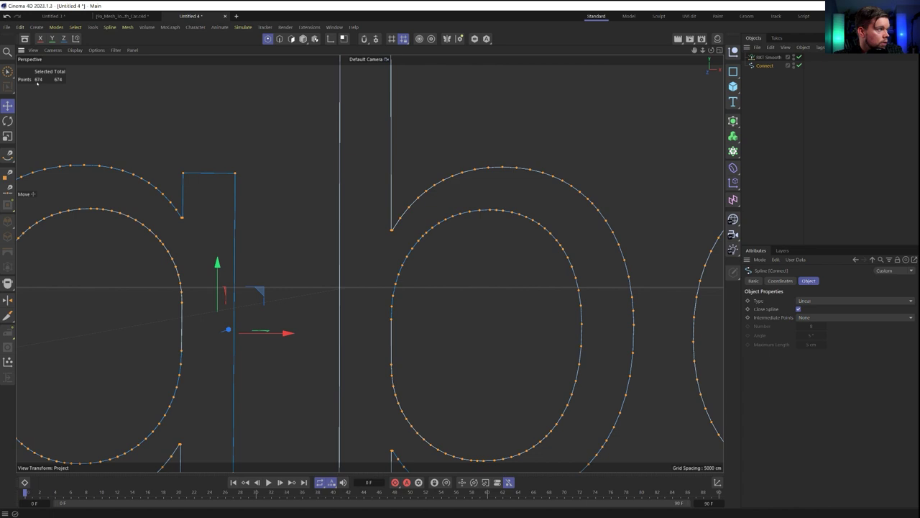
scroll(575, 223, "down", 3)
scroll(554, 238, "up", 3)
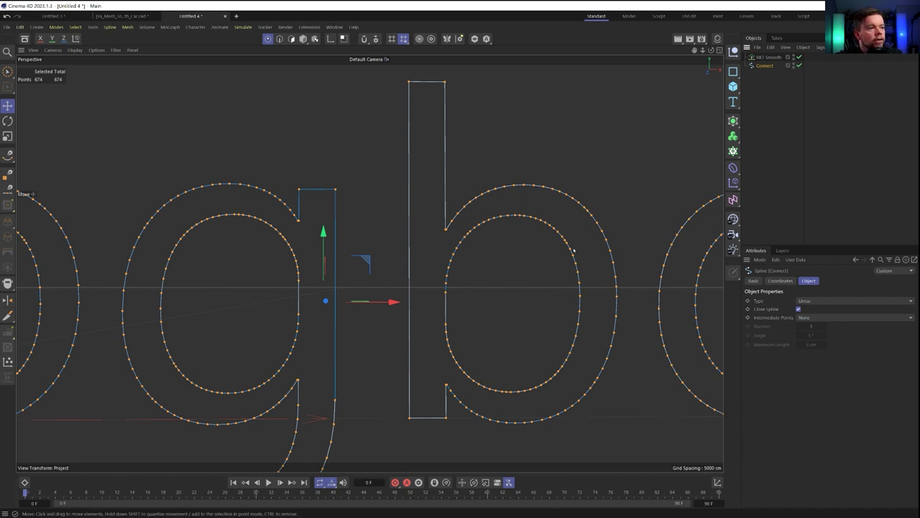
Nest the Connect spline under RKT Smooth, check the smoother's Point Input options, and reselect the Connect spline.
left_click_drag(765, 65, 766, 58)
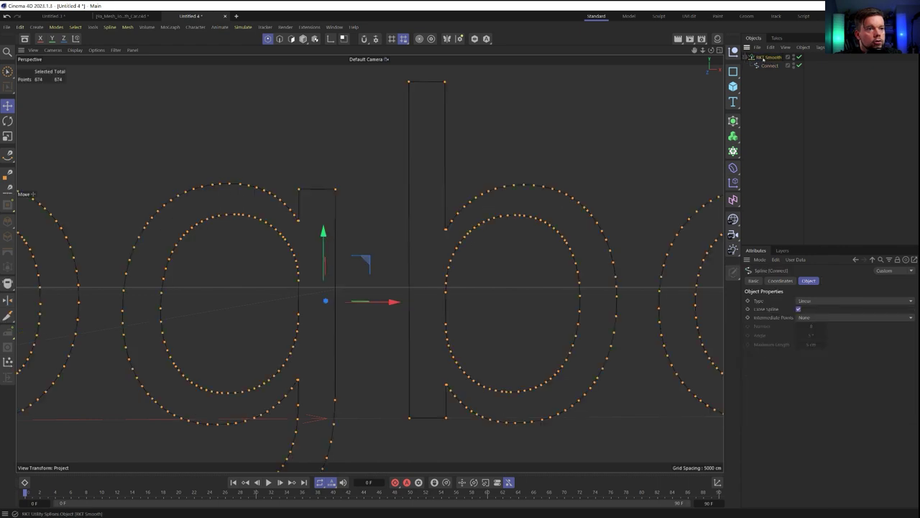
left_click(767, 57)
left_click(798, 381)
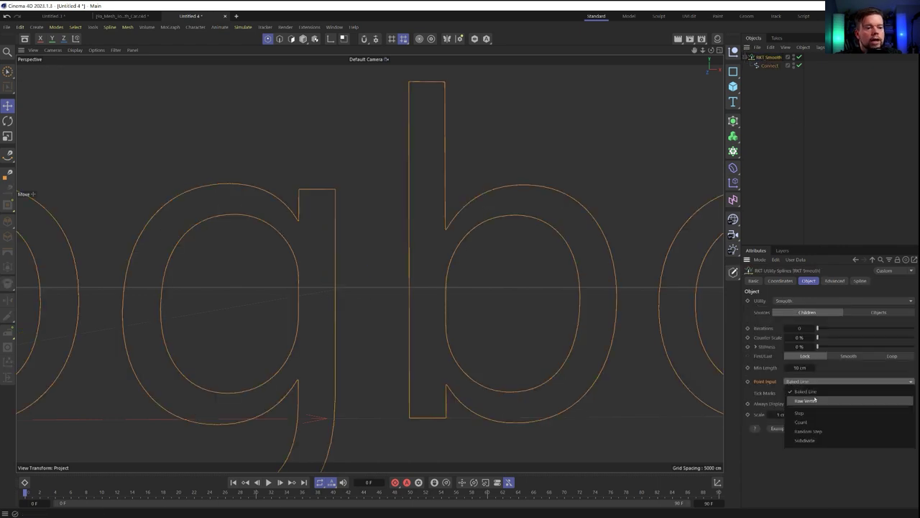
left_click(816, 478)
left_click(768, 66)
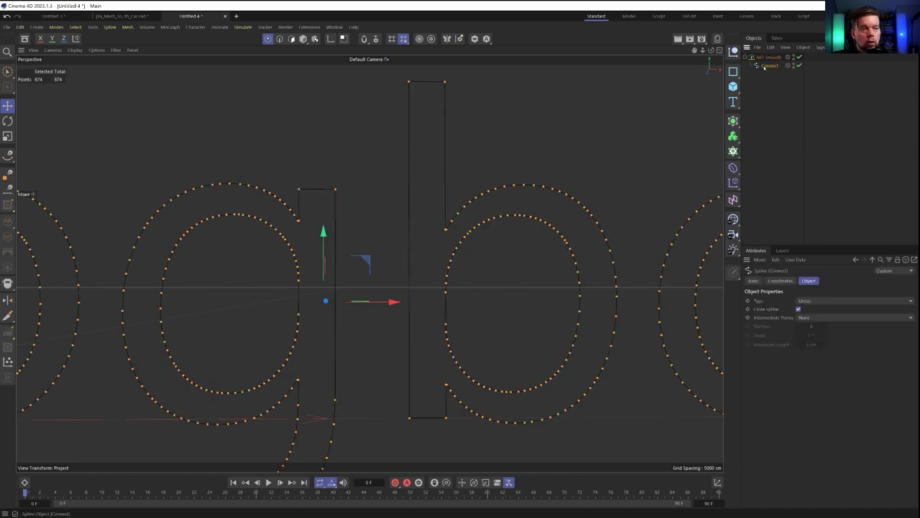
Delete the Connect spline and add a Circle spline as the new test shape.
key("Delete")
left_click(733, 71)
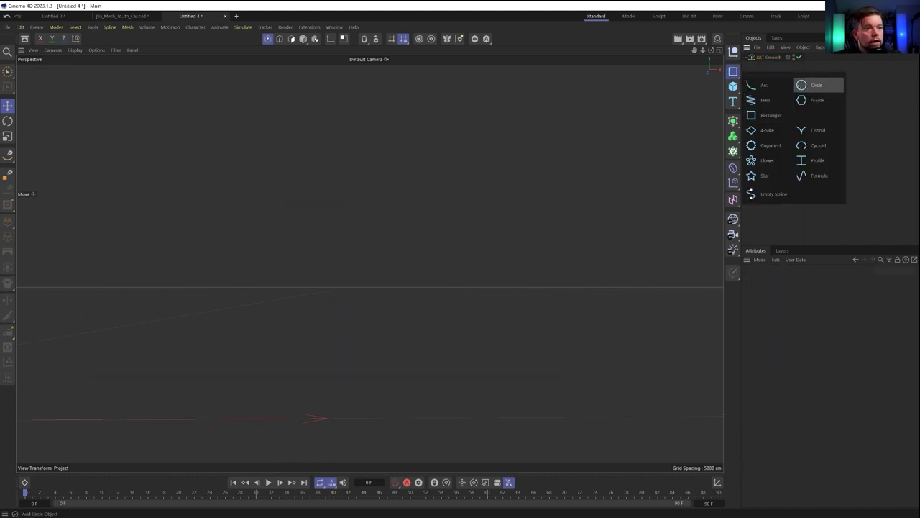
left_click(801, 86)
key("s")
scroll(589, 234, "down", 3)
left_click_drag(582, 223, 557, 175, "alt")
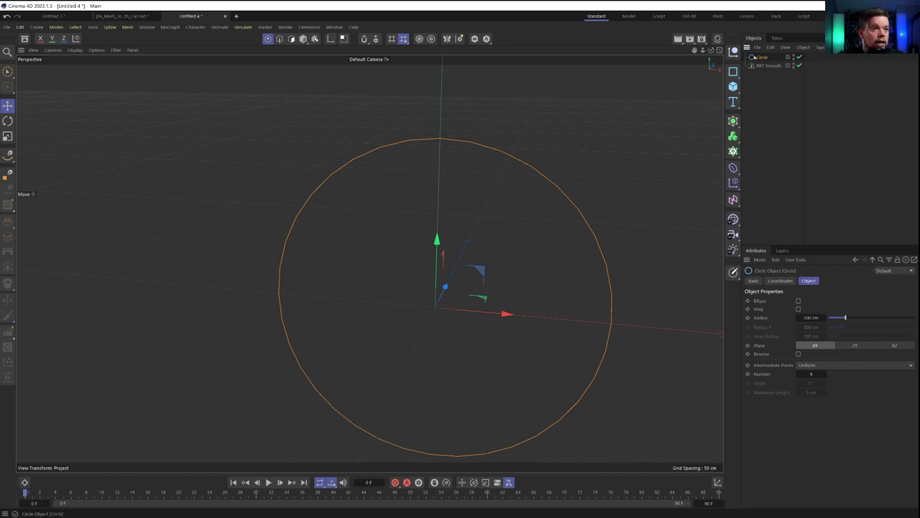
Make the circle editable to examine its vertices, and undo the conversion.
key("c")
key("ctrl+a")
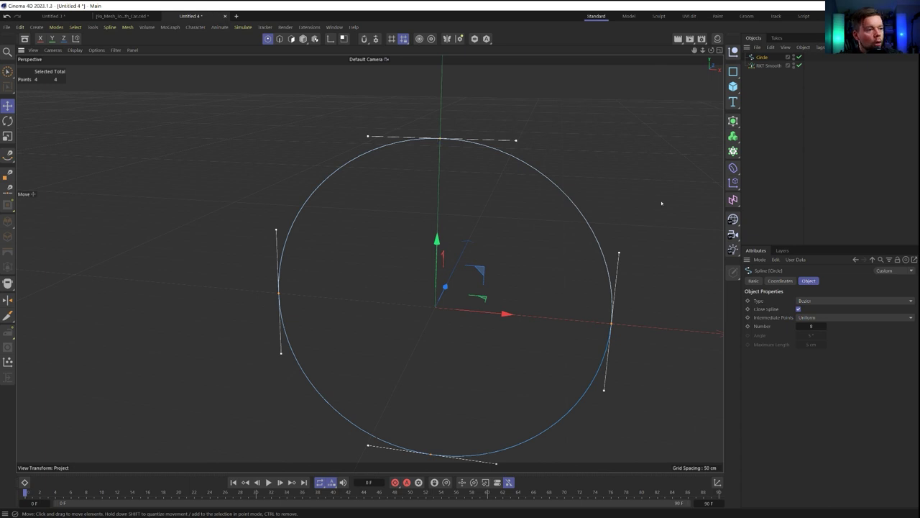
left_click(732, 121)
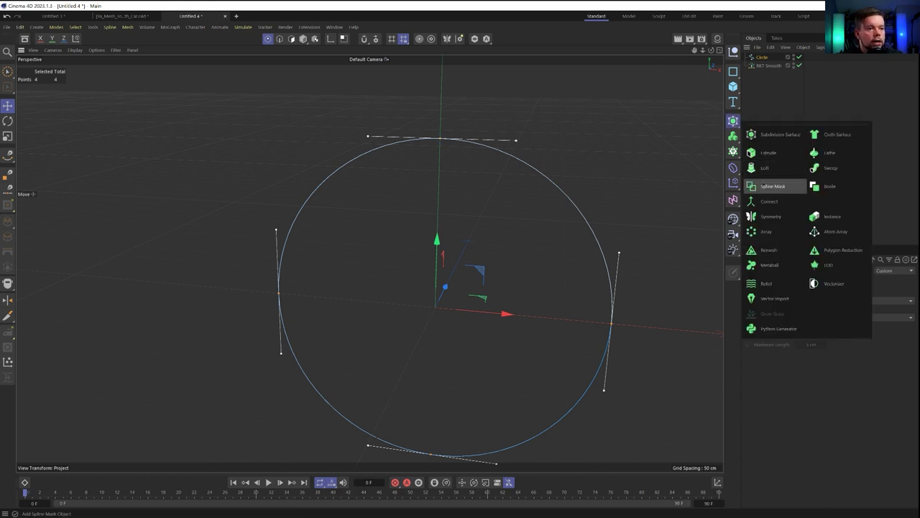
left_click(763, 59)
key("ctrl+z")
key("ctrl+z")
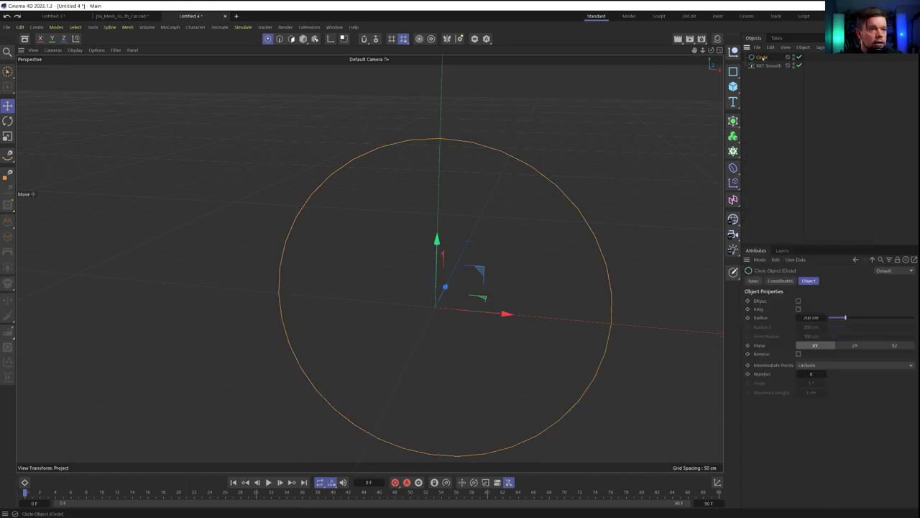
Nest the circle under RKT Smooth and set the smoother's Point Input to Raw Vertex.
left_click_drag(763, 57, 767, 65)
left_click(832, 281)
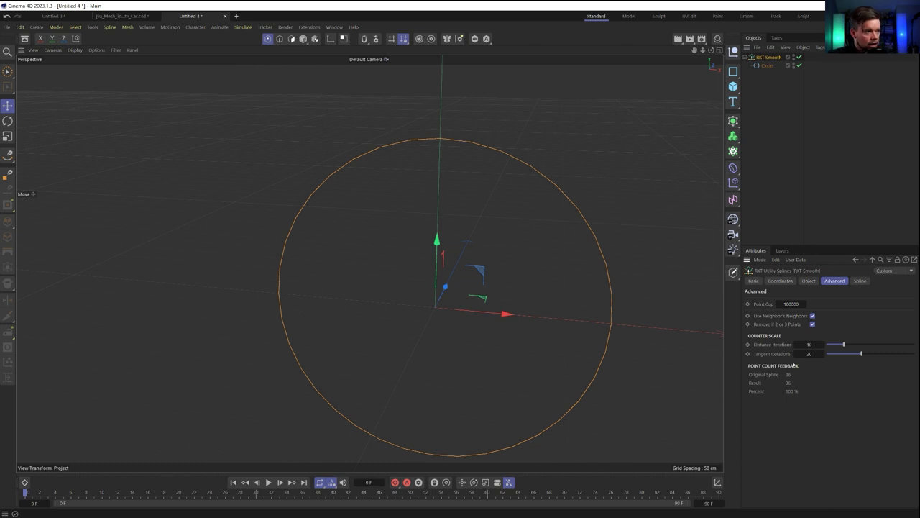
left_click(809, 281)
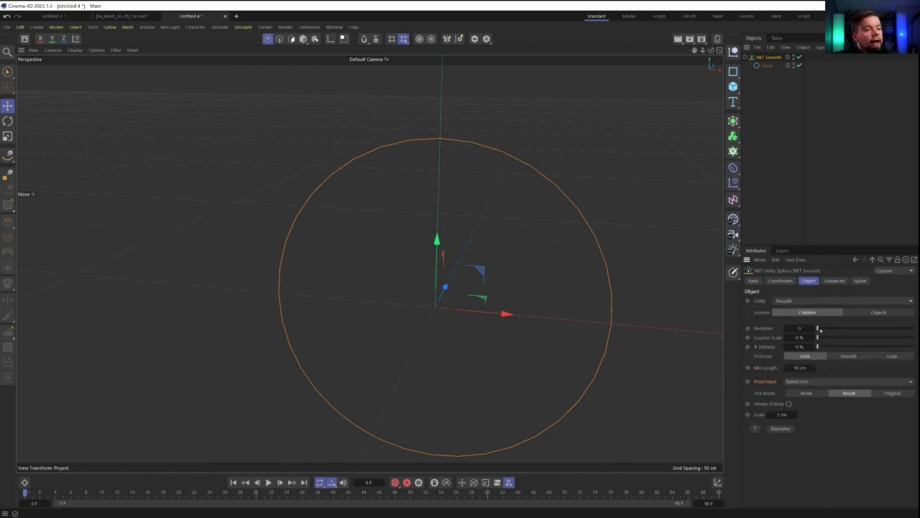
left_click(803, 382)
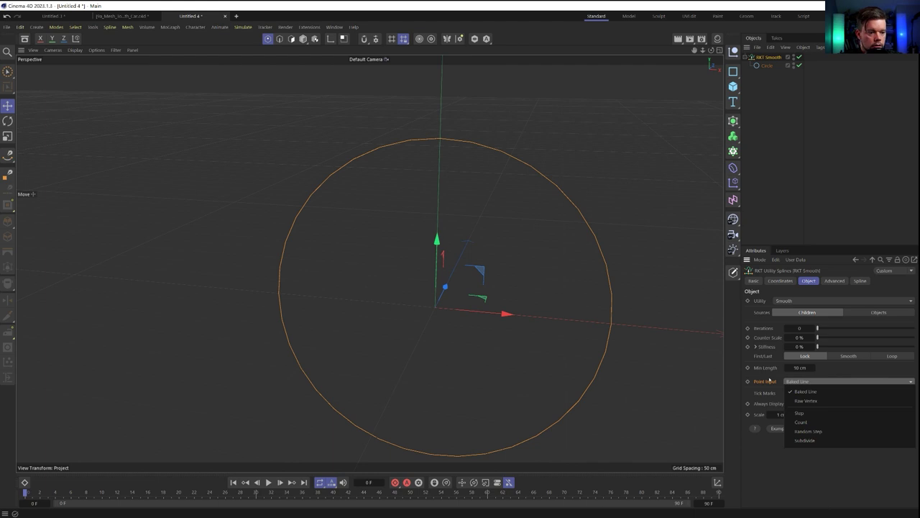
left_click(807, 401)
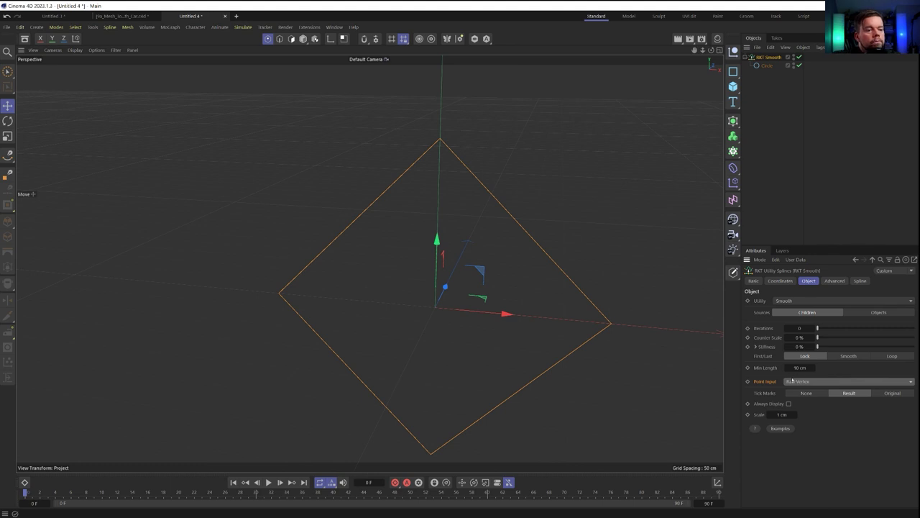
Change the RKT object's utility to Resample and set its Point Input to Subdivide.
left_click(804, 301)
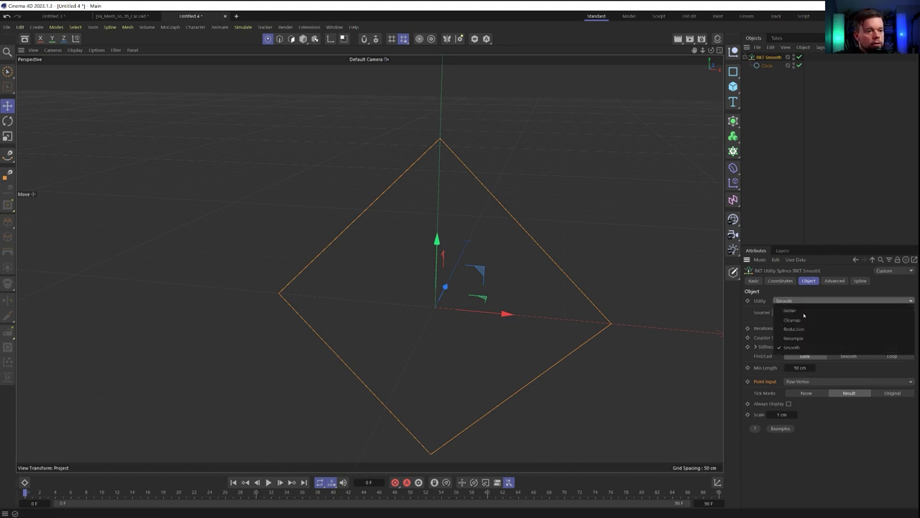
left_click(811, 338)
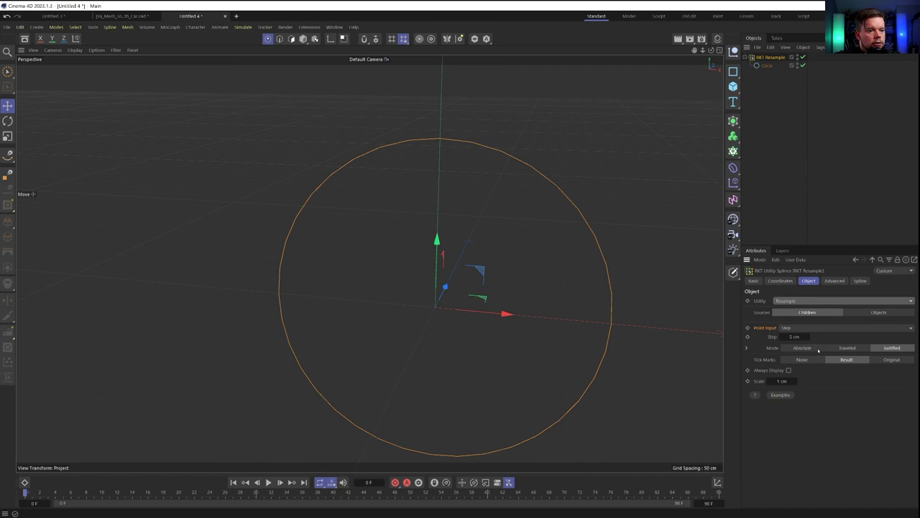
left_click(785, 328)
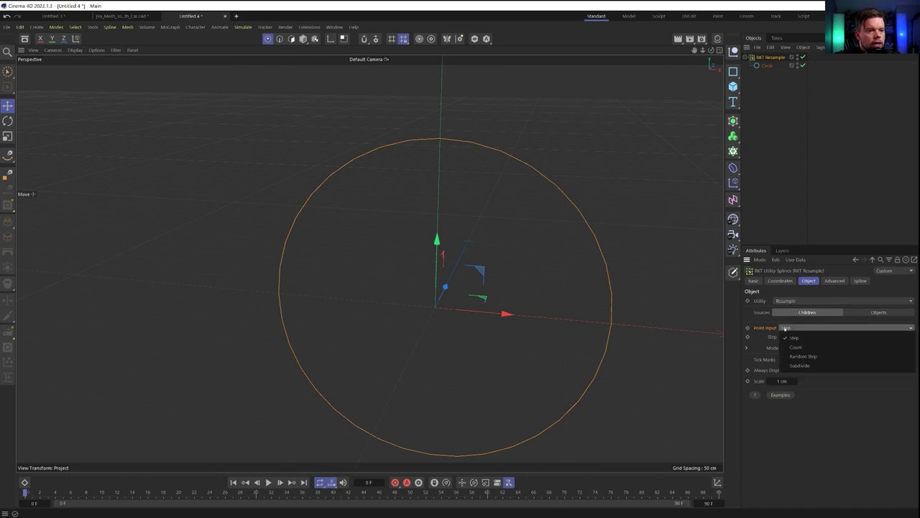
left_click(761, 328)
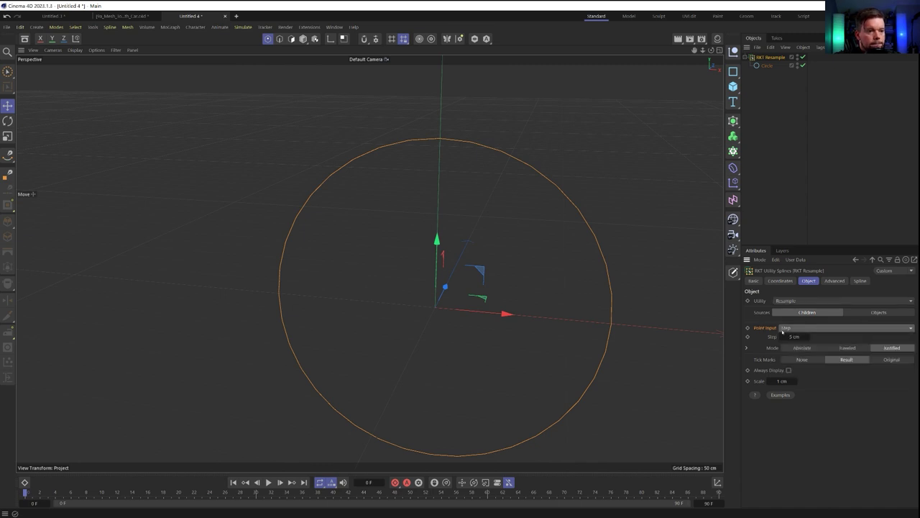
left_click(782, 329)
left_click(797, 364)
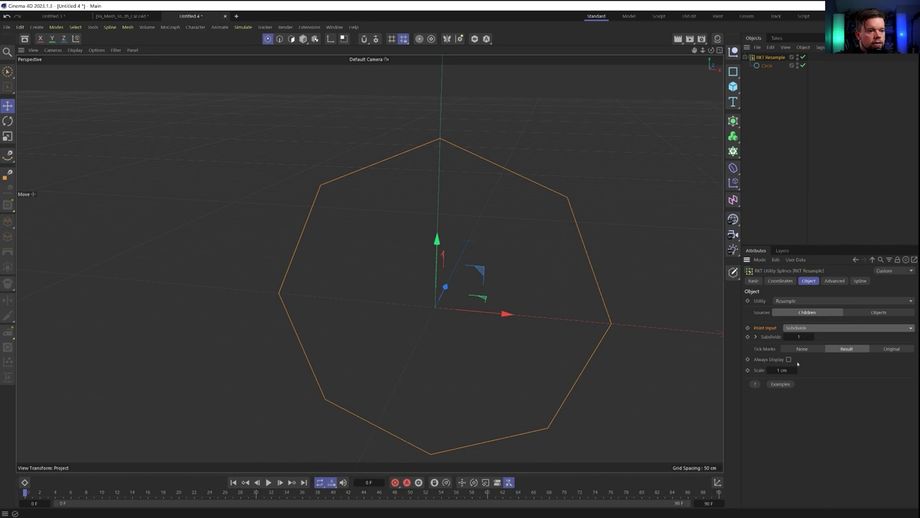
Turn off Follow Curve for the resampling and set Subdivide to 2.
left_click(755, 337)
left_click(790, 345)
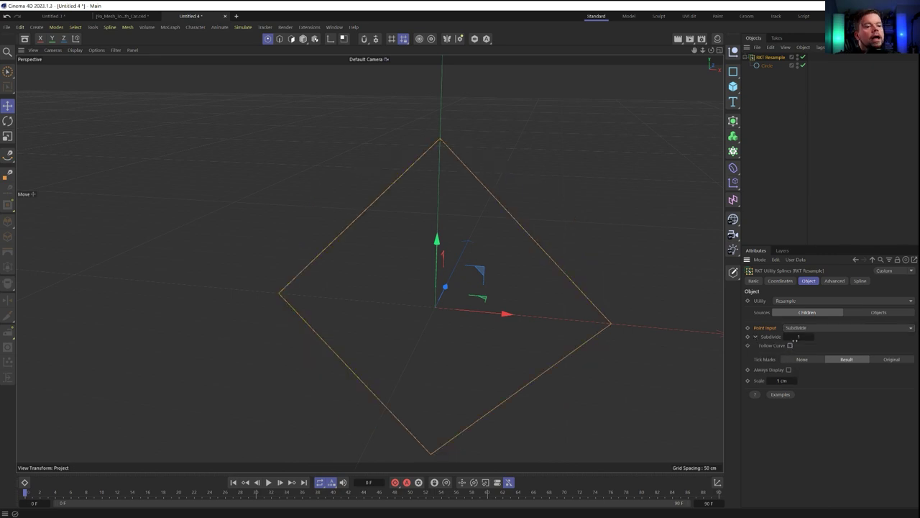
left_click(795, 337)
Display the tick marks of the resampled result at a scale of 10 cm.
left_click(801, 359)
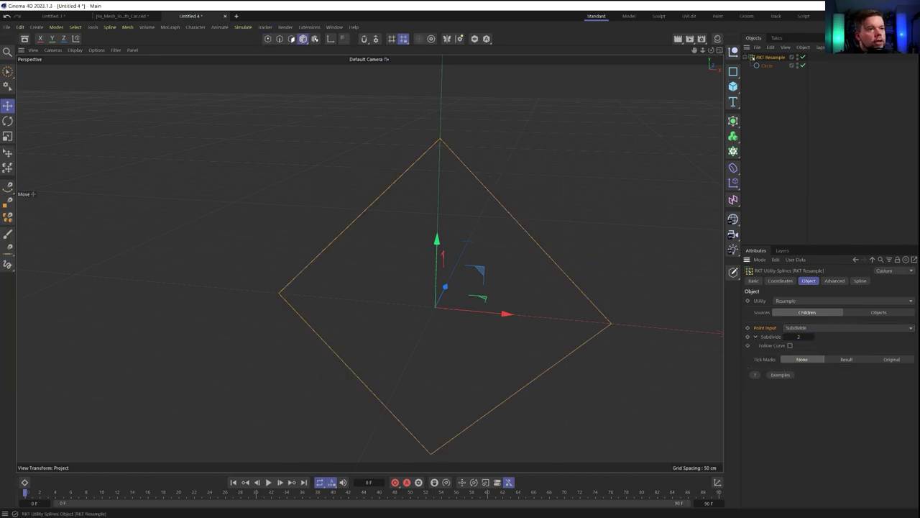
left_click(846, 360)
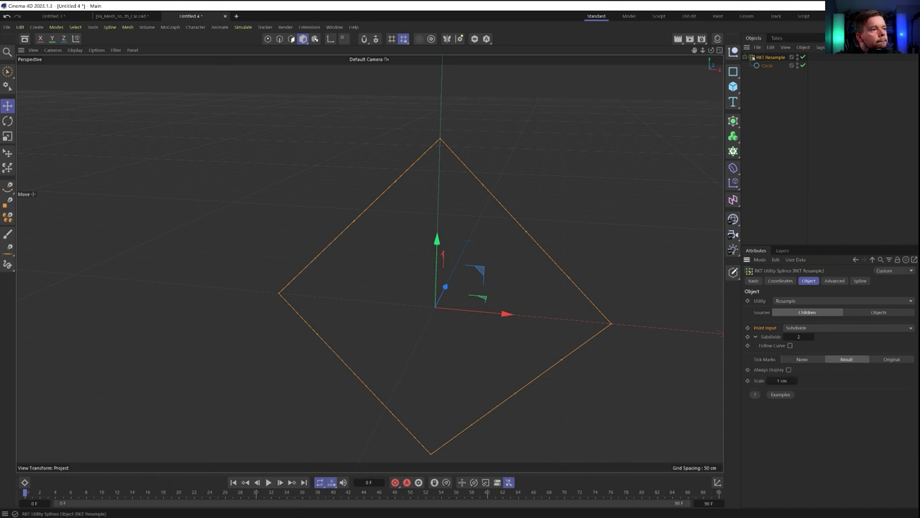
scroll(518, 224, "up", 2)
left_click_drag(796, 380, 798, 374)
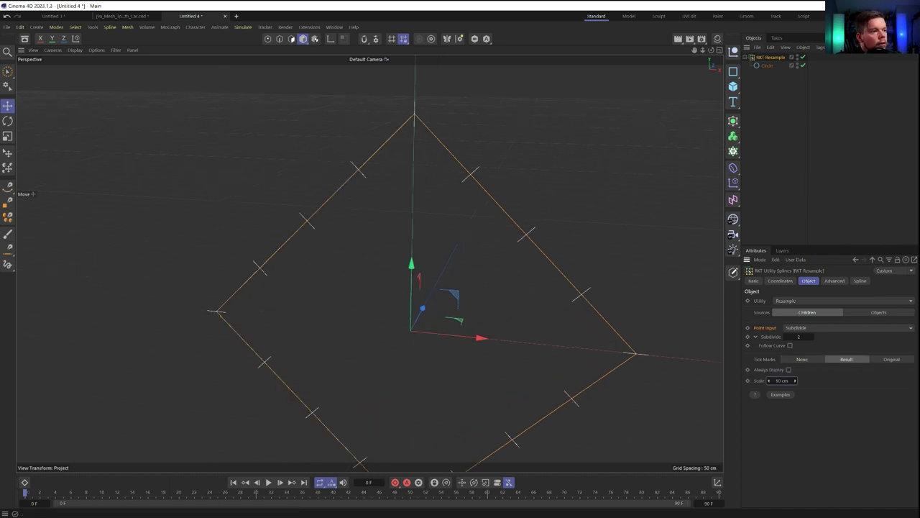
scroll(632, 309, "down", 2)
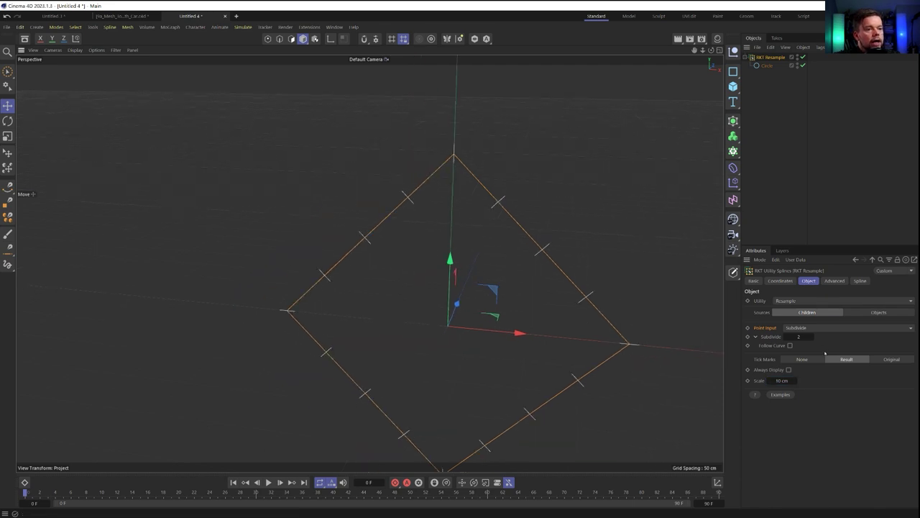
Raise RKT Resample's Subdivide value to 6 and turn Follow Curve back on.
left_click(813, 337)
left_click(813, 337)
left_click(813, 338)
left_click(812, 337)
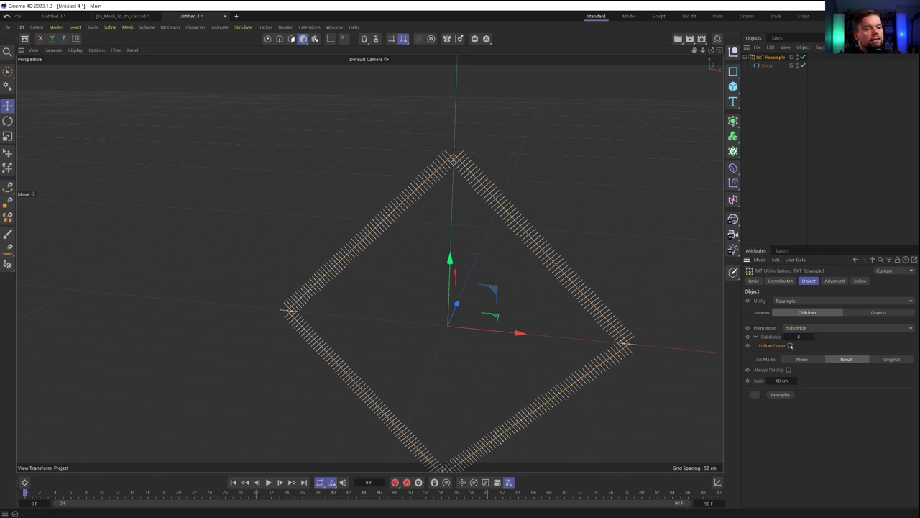
left_click(790, 346)
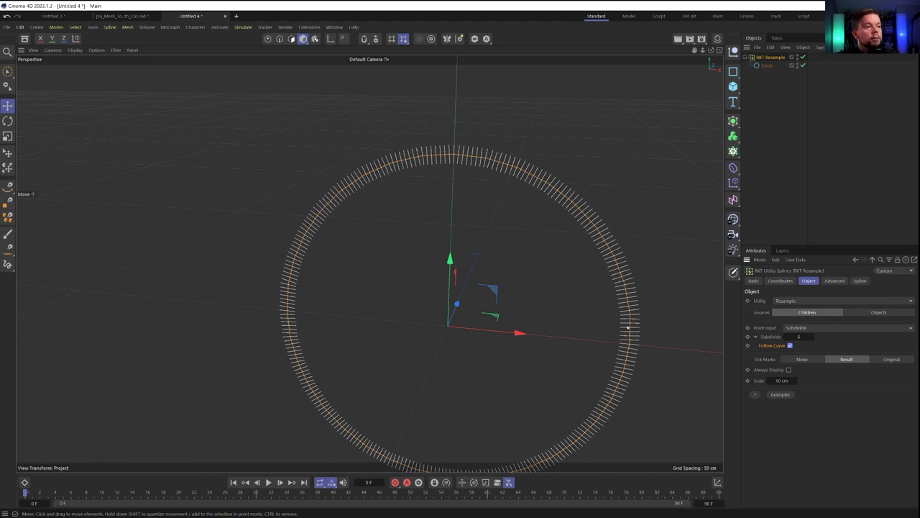
left_click_drag(564, 211, 566, 197, "alt")
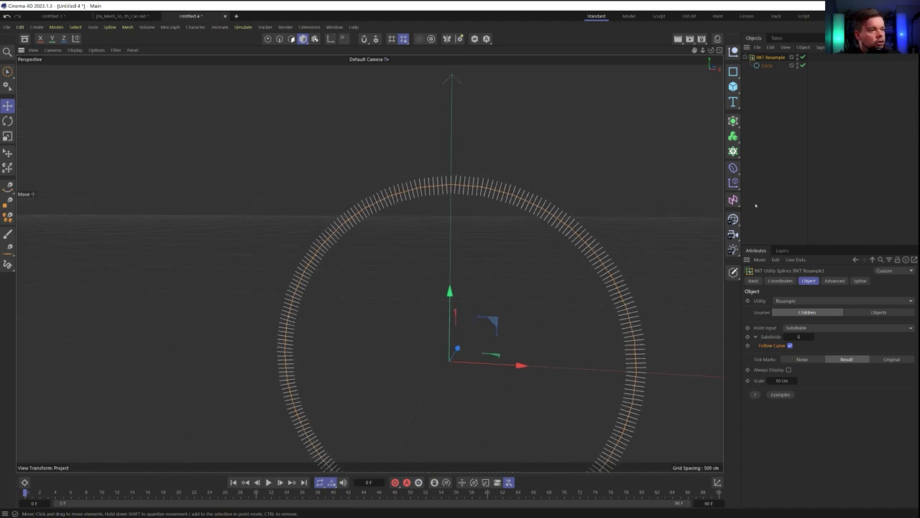
Set the circle's number of intermediate points to 4 and examine the resampled ticks along its segments.
left_click(767, 66)
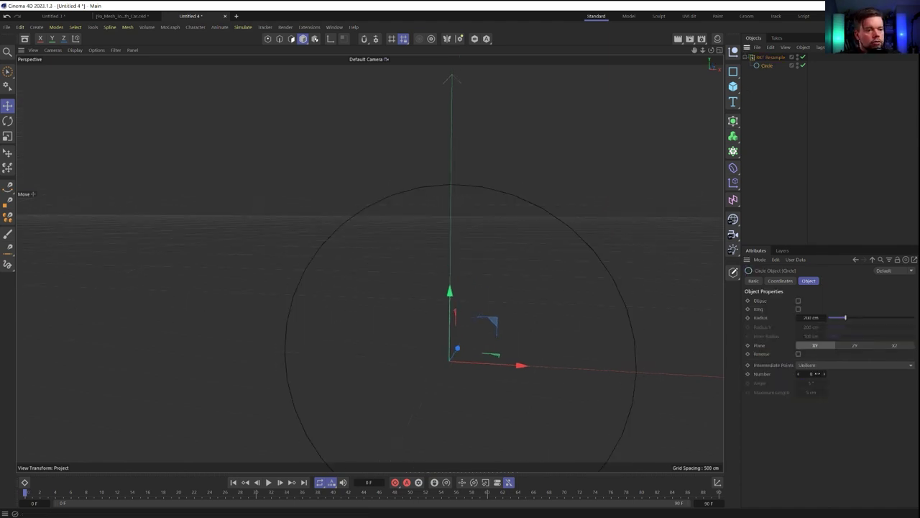
left_click(812, 373)
type("4")
key("Return")
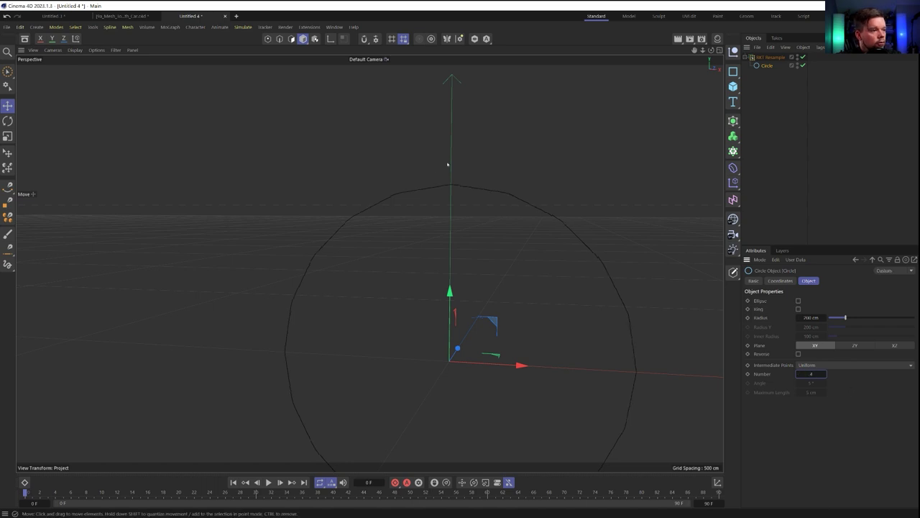
left_click(436, 182)
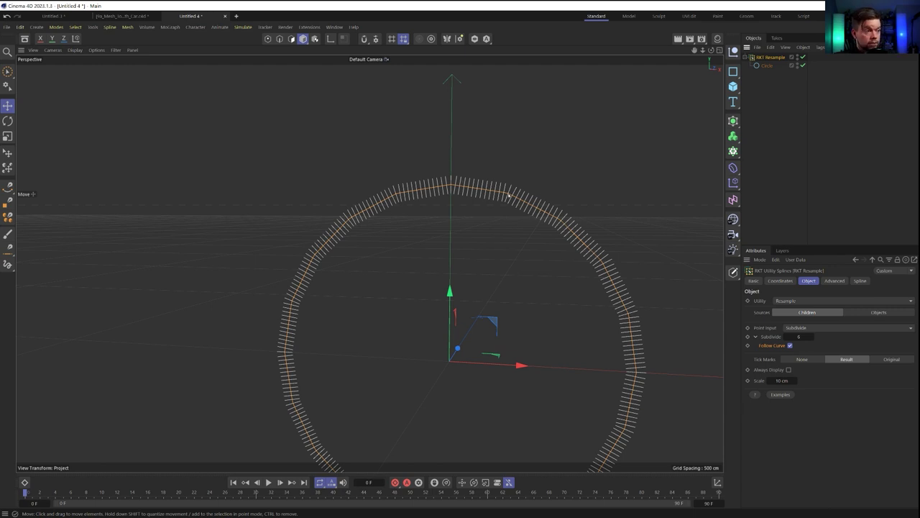
left_click_drag(509, 195, 578, 230, "alt")
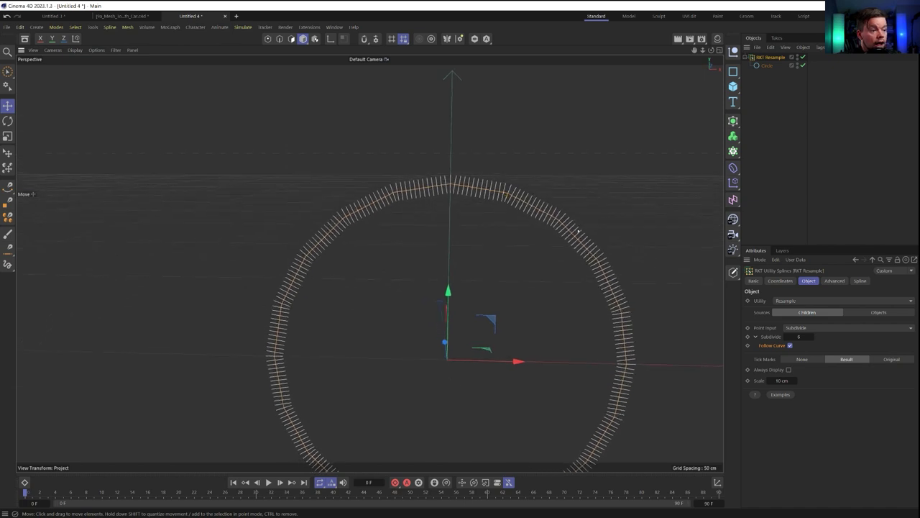
scroll(501, 194, "up", 5)
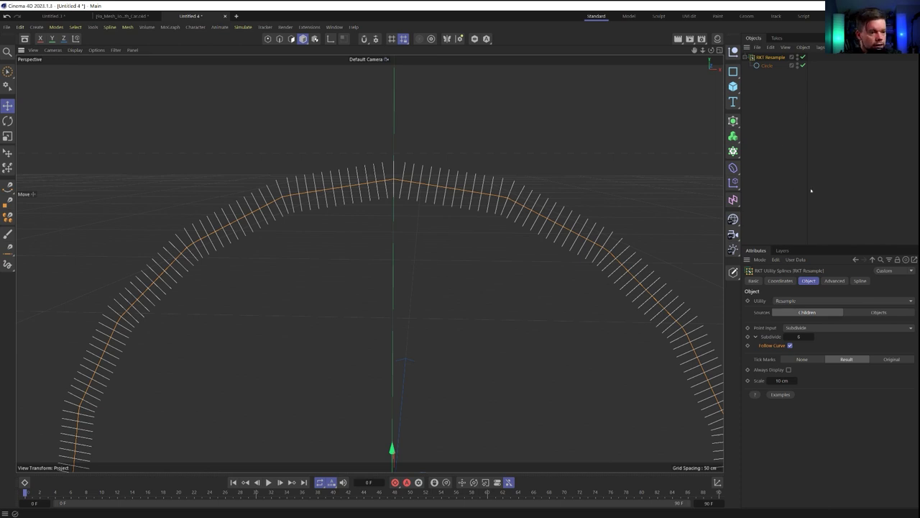
Try 24 intermediate points on the circle under RKT Resample, and undo the change.
left_click(768, 65)
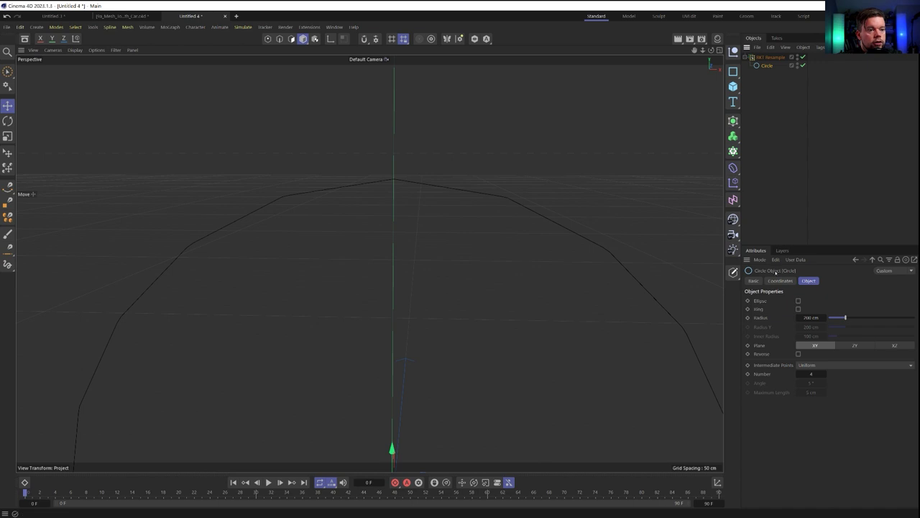
double_click(819, 374)
type("24")
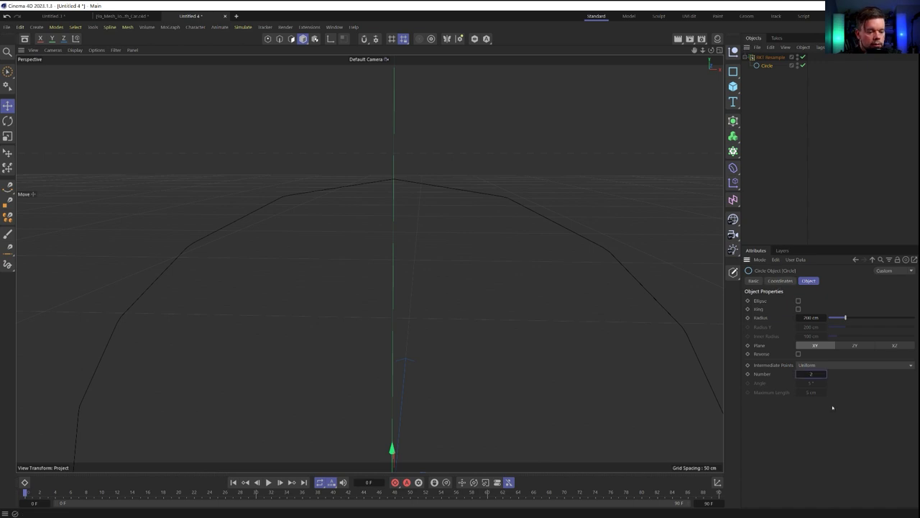
key("Return")
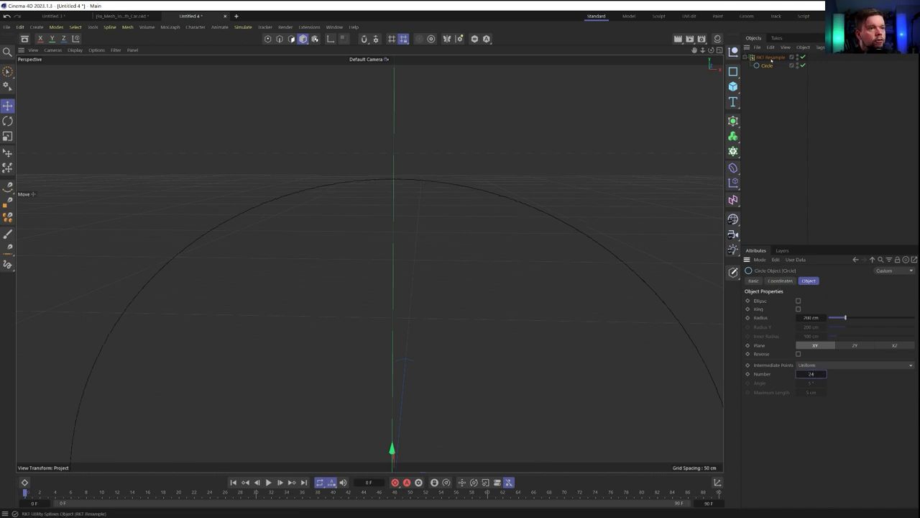
left_click(453, 186)
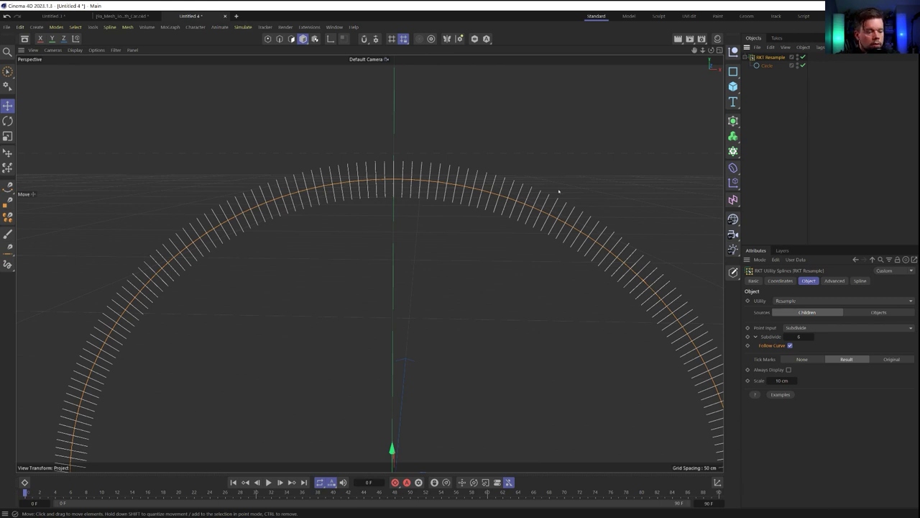
key("ctrl+z")
key("ctrl+z")
Add an RKT Smooth object as the parent of RKT Resample and set its Iterations to 7.
left_click(766, 56)
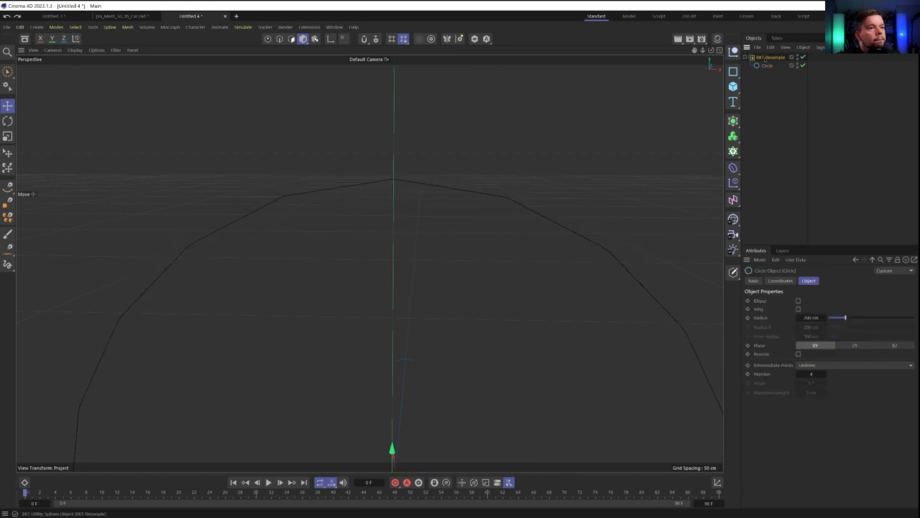
left_click(309, 27)
mouse_move(366, 190)
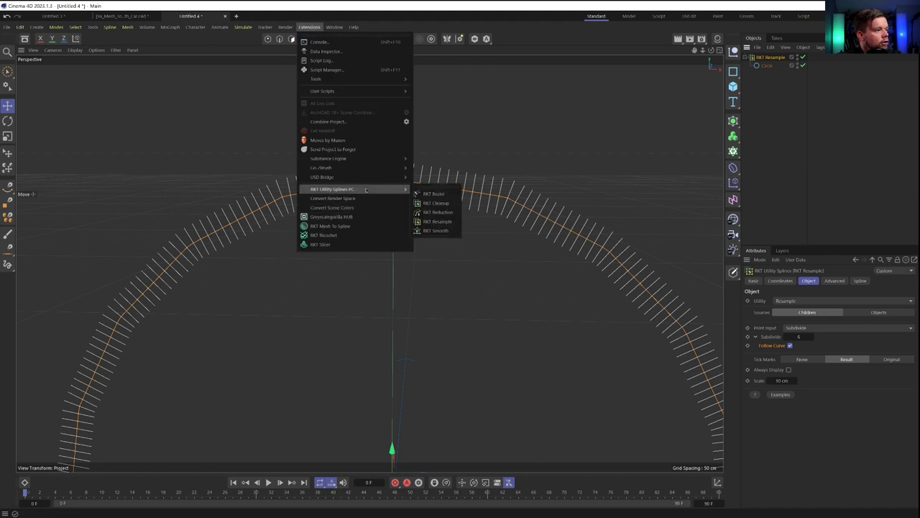
left_click(435, 231)
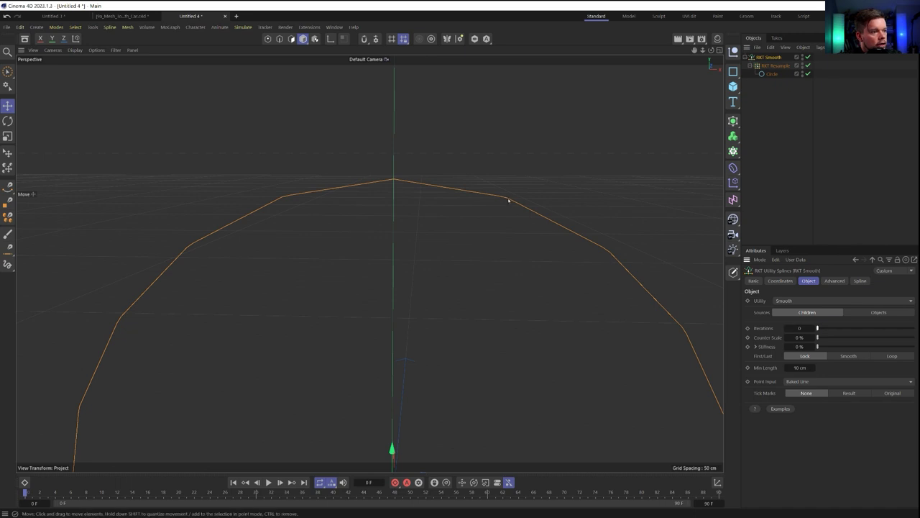
left_click_drag(815, 328, 816, 328)
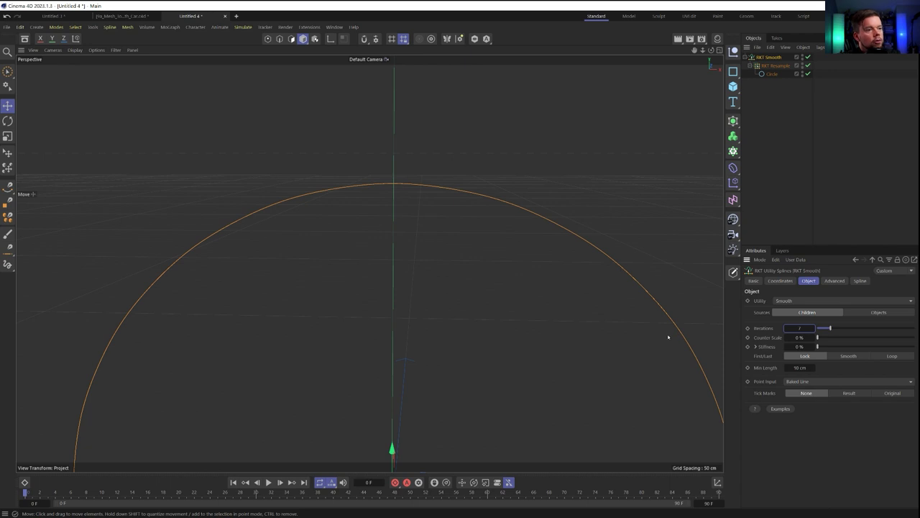
Display the smoothed result's tick marks on RKT Smooth at a scale of 10 cm and compare Iterations of 1 and 7.
scroll(669, 307, "down", 9)
scroll(669, 307, "up", 2)
middle_click_drag(380, 268, 321, 205, "alt")
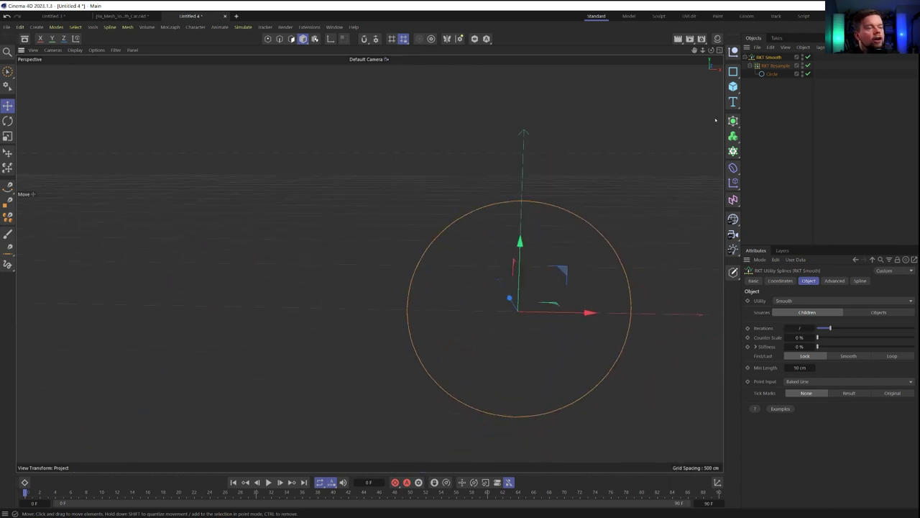
left_click(849, 393)
scroll(569, 238, "up", 2)
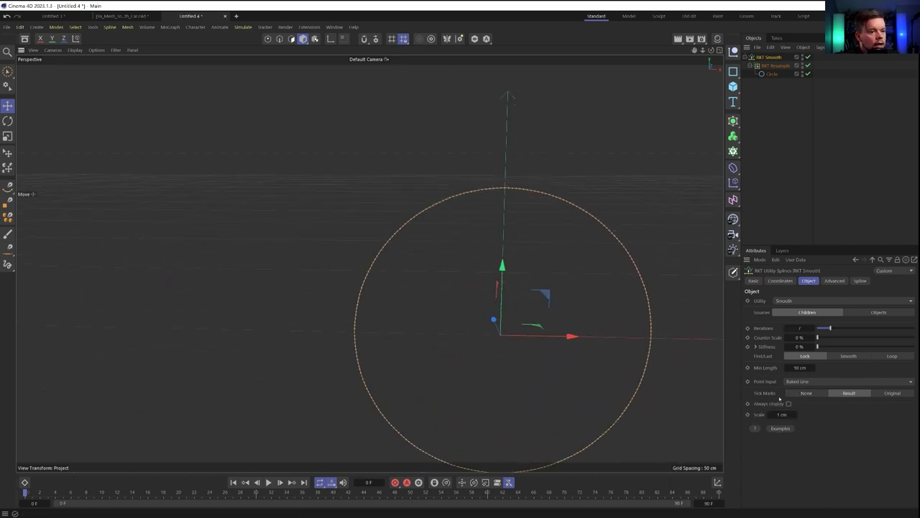
left_click_drag(781, 415, 789, 403)
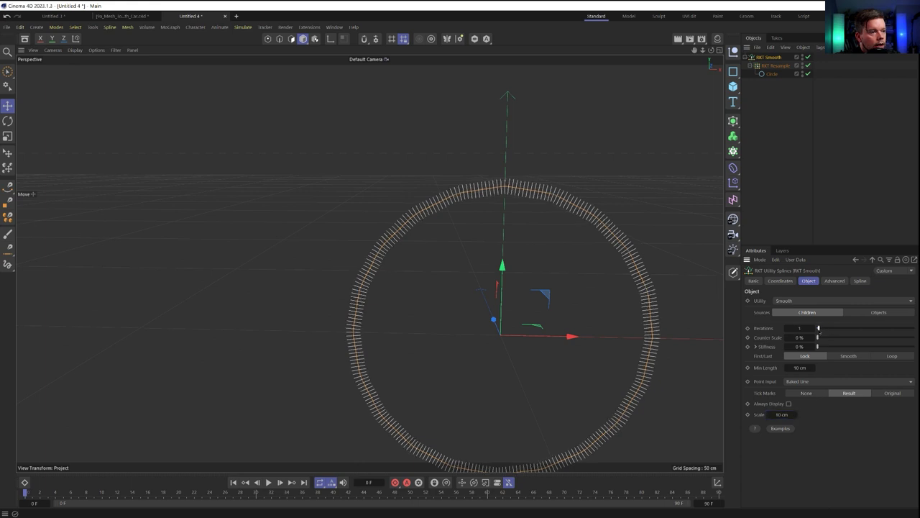
mouse_move(832, 332)
left_mouse_down()
mouse_move(818, 331)
mouse_move(831, 329)
left_mouse_up()
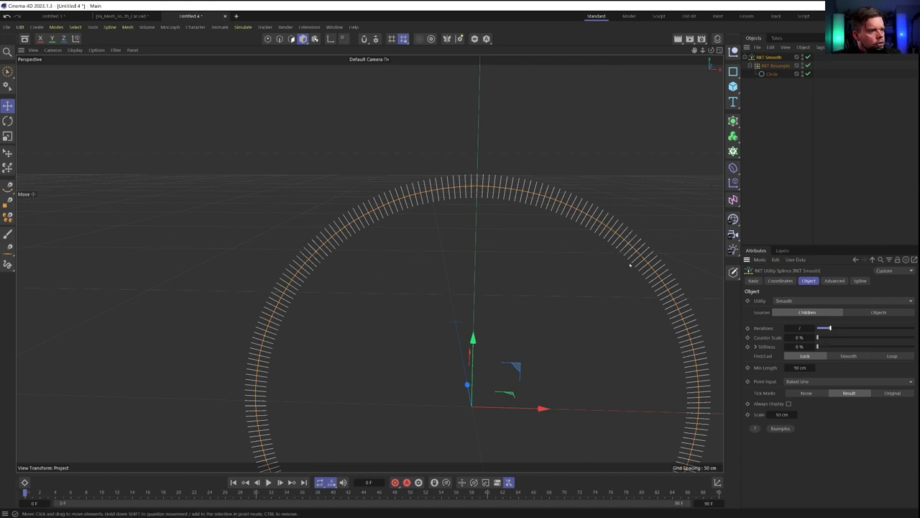
Raise RKT Smooth's Counter Scale to 100 % and exaggerate it far beyond that range, finishing at about 5300 %.
middle_click_drag(631, 262, 506, 176, "alt")
left_click_drag(832, 340, 918, 338)
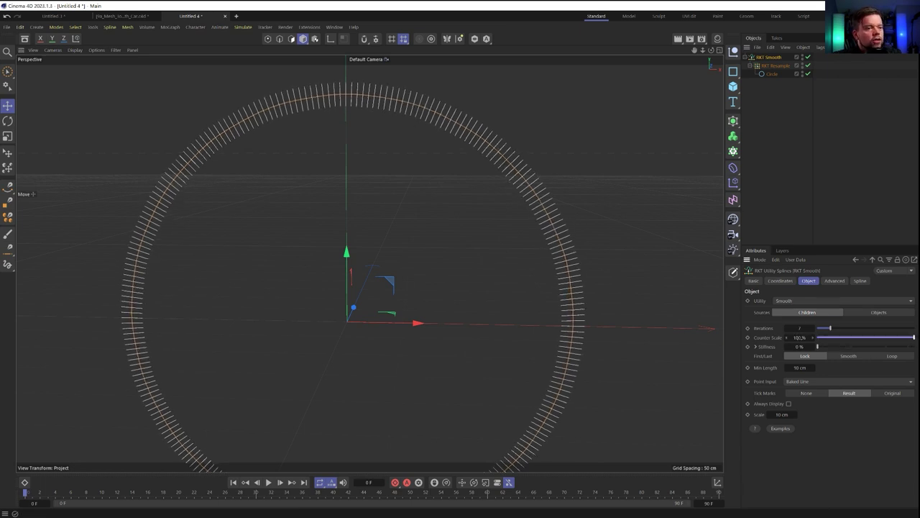
key("h")
mouse_move(799, 346)
left_mouse_down()
mouse_move(856, 346)
mouse_move(815, 347)
mouse_move(807, 337)
mouse_move(899, 338)
left_mouse_up()
right_click_drag(640, 244, 370, 263, "alt")
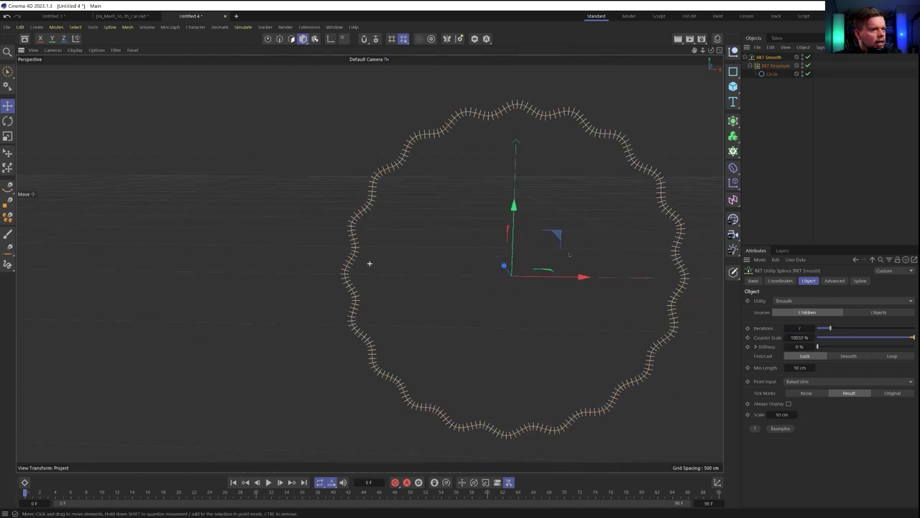
middle_click_drag(369, 263, 314, 295, "alt")
mouse_move(812, 337)
left_mouse_down()
mouse_move(841, 337)
mouse_move(802, 337)
mouse_move(810, 338)
left_mouse_up()
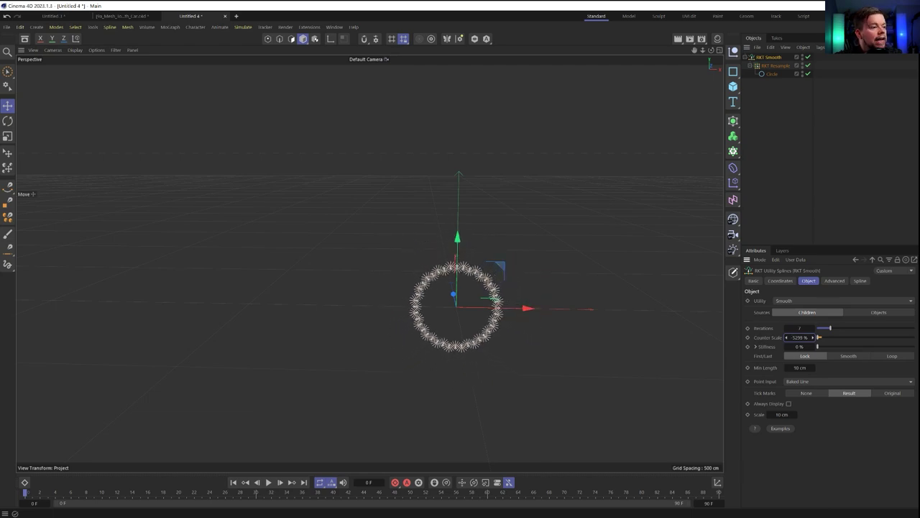
right_click_drag(494, 318, 433, 146, "alt")
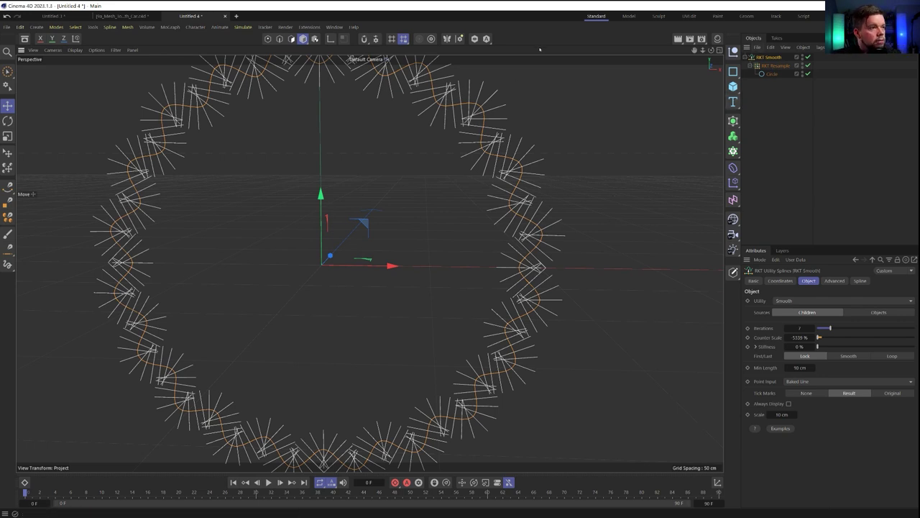
Close the circle project without saving and, in the Paths Cleanup Mirror project, remove the RKT objects above the Ornate Mirror spline.
key("ctrl+F4")
left_click(475, 295)
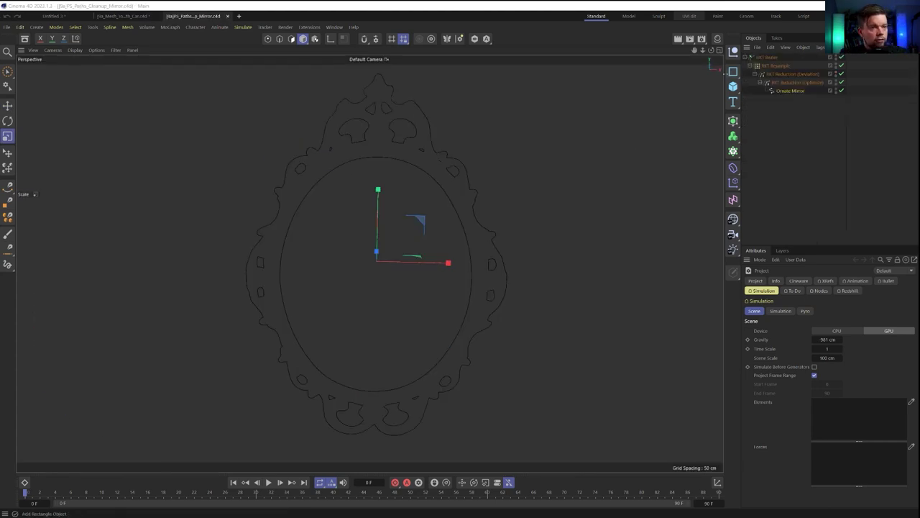
left_click(768, 56)
key("Delete")
left_click(767, 57)
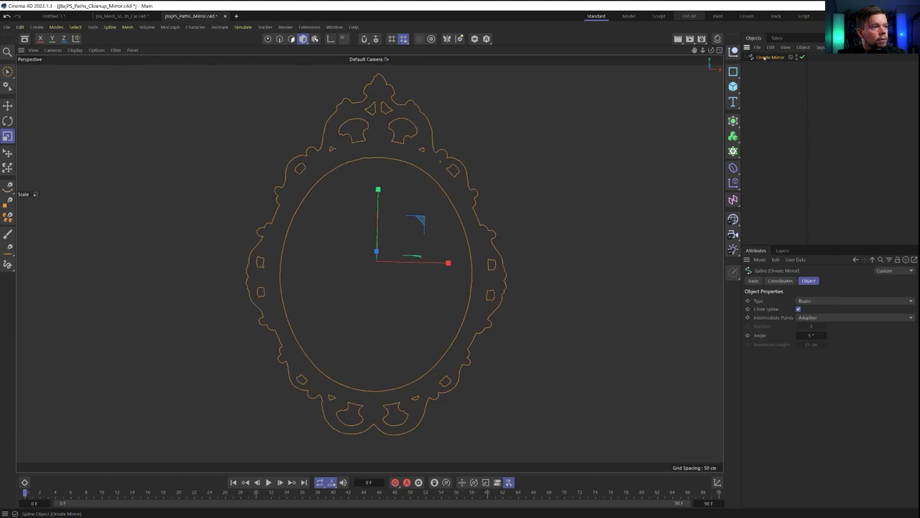
Select all points of the Ornate Mirror spline and examine the point density and jaggedness along its inner oval.
left_click_drag(483, 167, 422, 201, "alt")
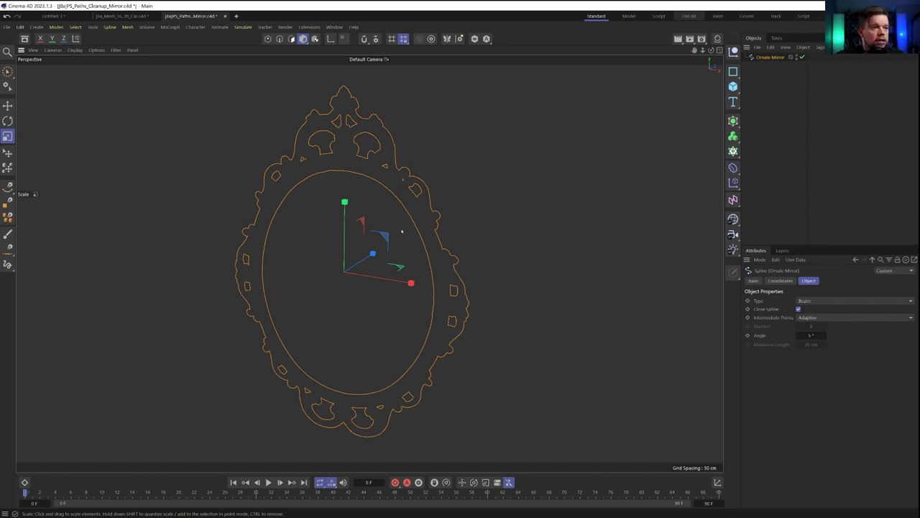
left_click_drag(396, 208, 446, 201, "alt")
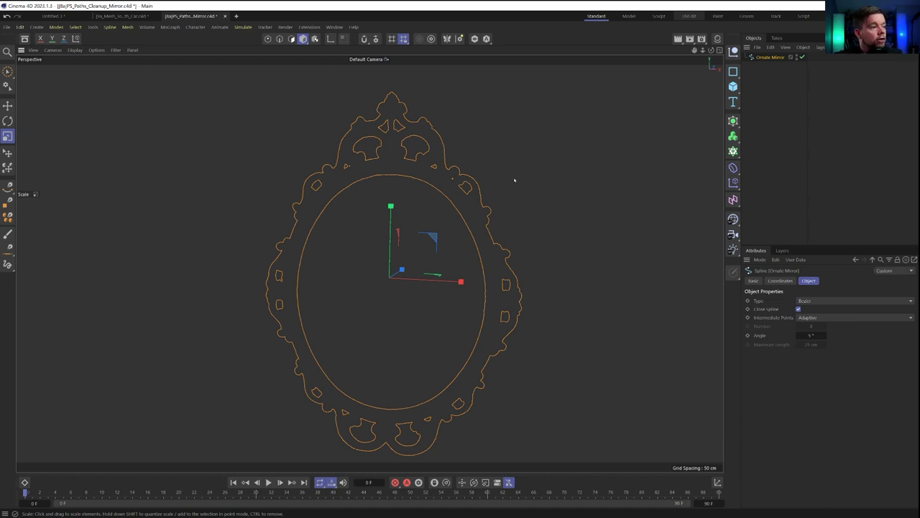
mouse_move(468, 224)
left_mouse_down("alt")
mouse_move(440, 224)
mouse_move(468, 230)
left_mouse_up("alt")
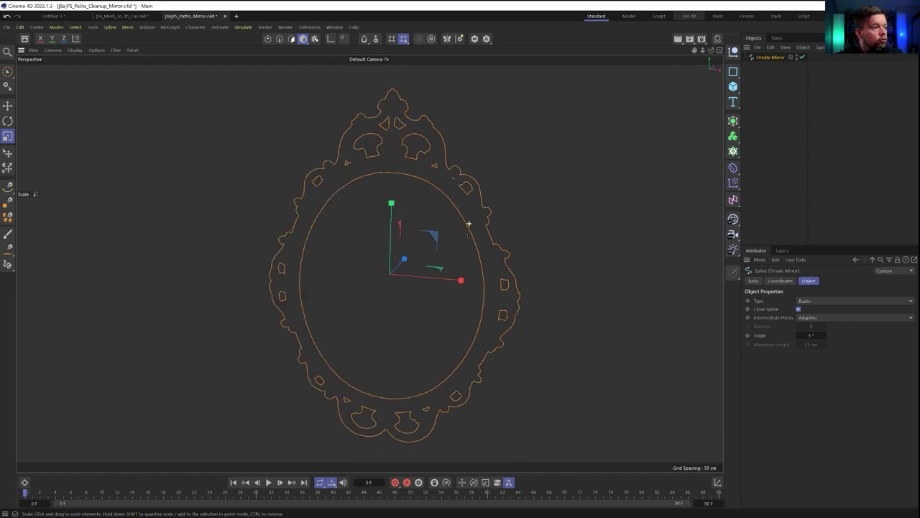
left_click(268, 39)
key("ctrl+a")
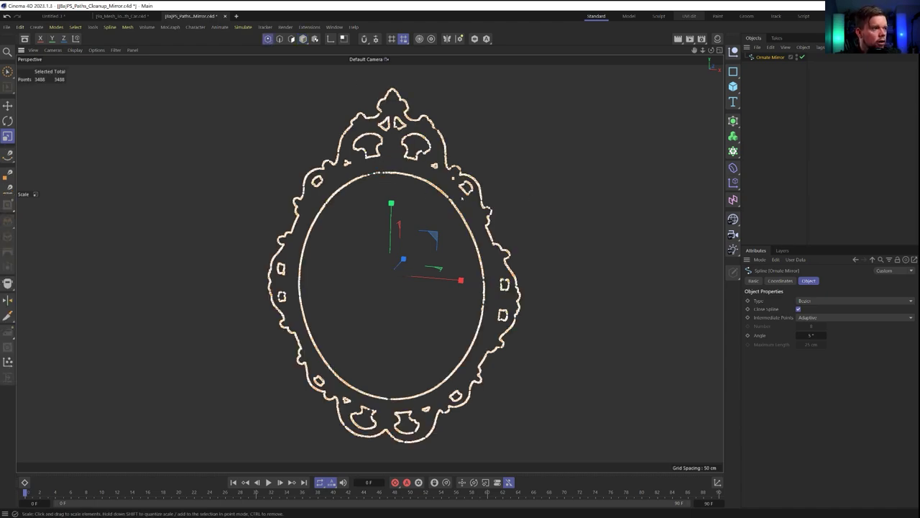
right_click_drag(437, 184, 573, 215, "alt")
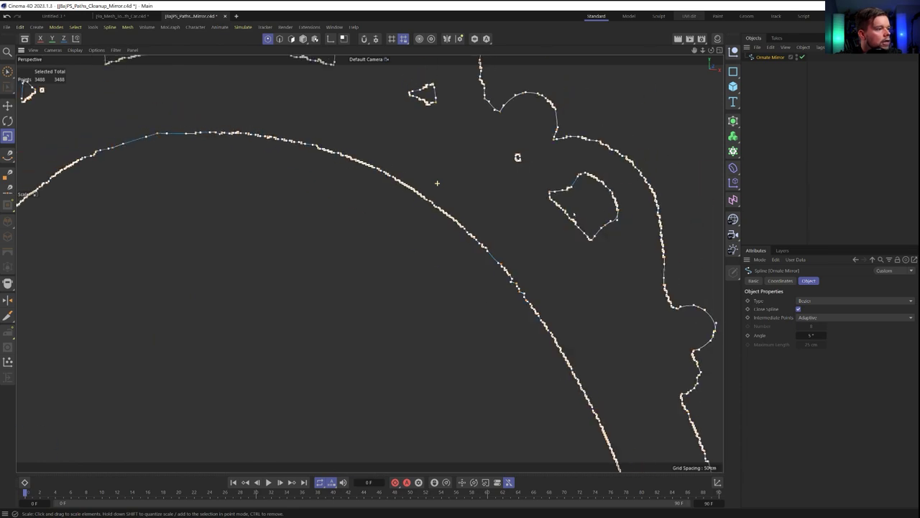
scroll(518, 157, "up", 8)
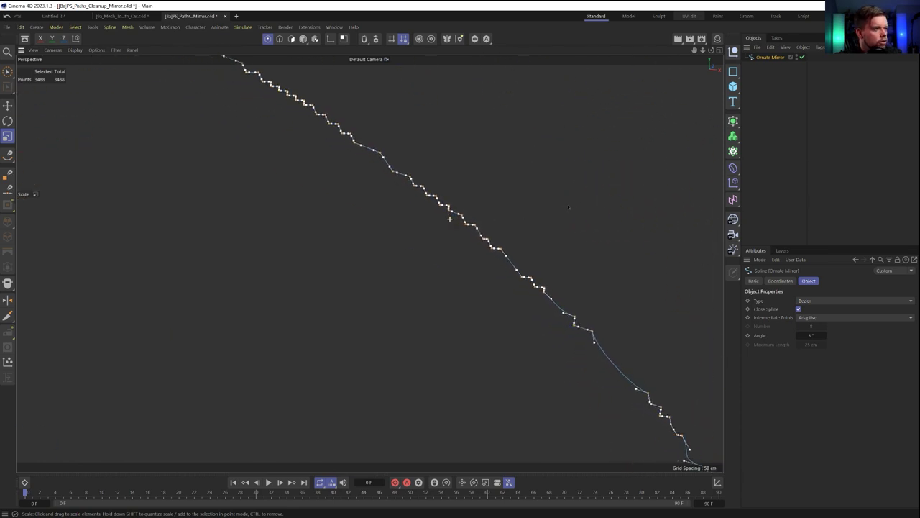
scroll(370, 263, "up", 2)
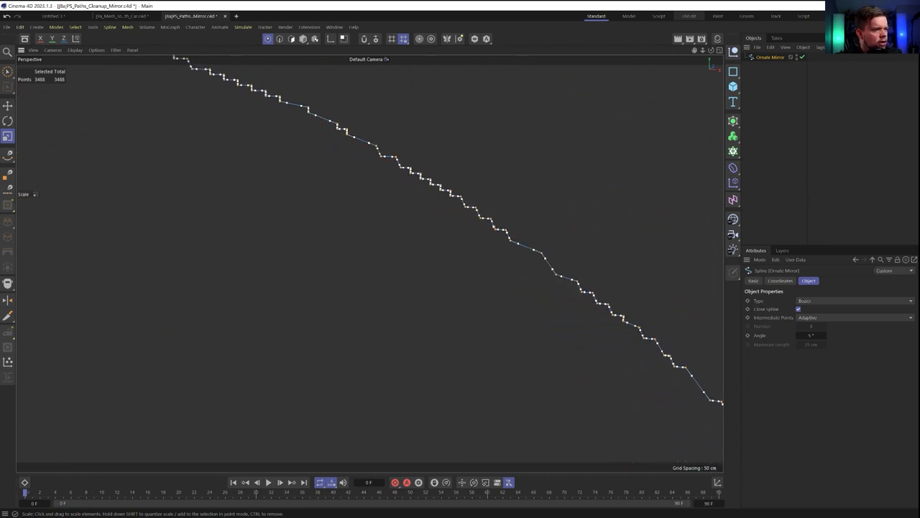
scroll(514, 177, "down", 8)
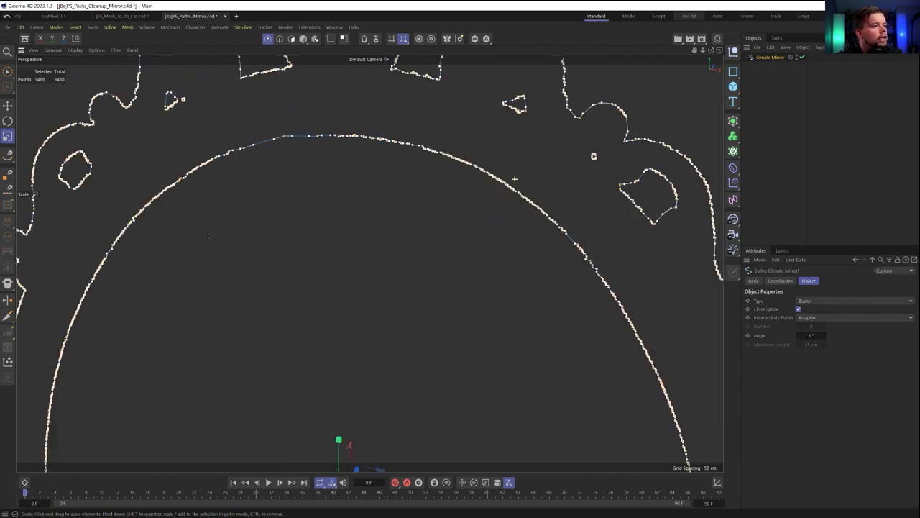
scroll(569, 296, "up", 2)
scroll(569, 297, "down", 5)
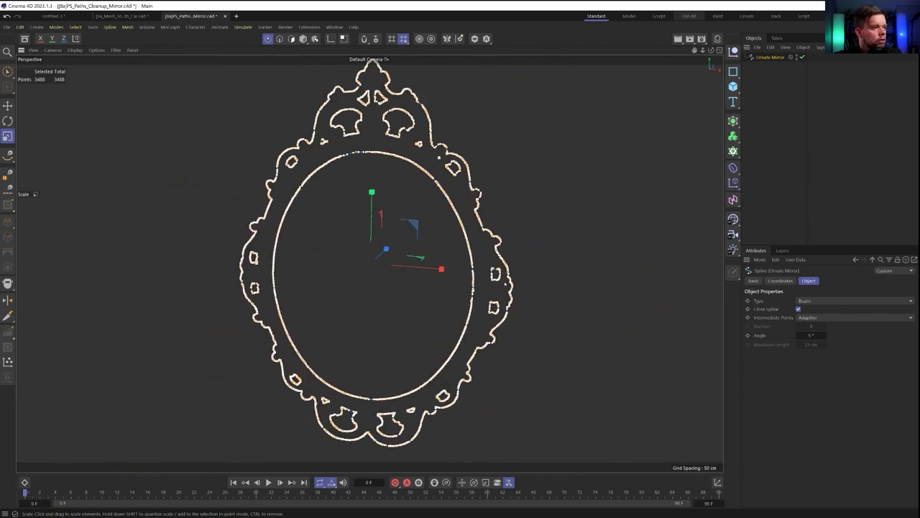
Set the Ornate Mirror spline's X position to 0 cm.
left_click(780, 280)
double_click(785, 312)
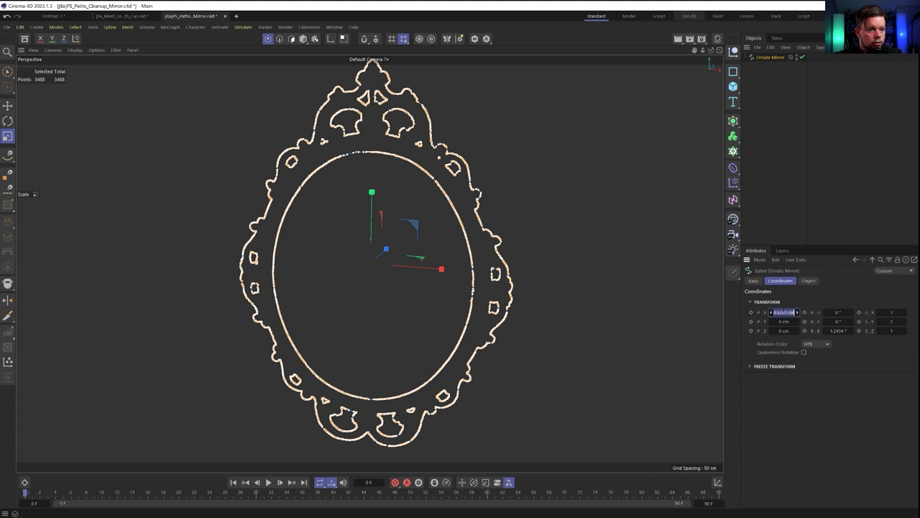
type("0")
key("Return")
Add a default cube to compare its size with the Ornate Mirror spline, and delete the cube.
left_click(733, 86)
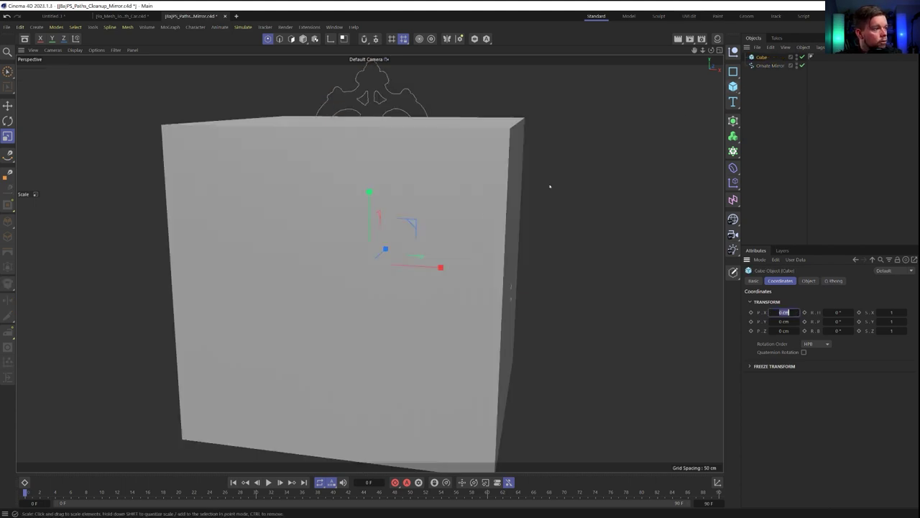
scroll(517, 198, "down", 3)
left_click(758, 66)
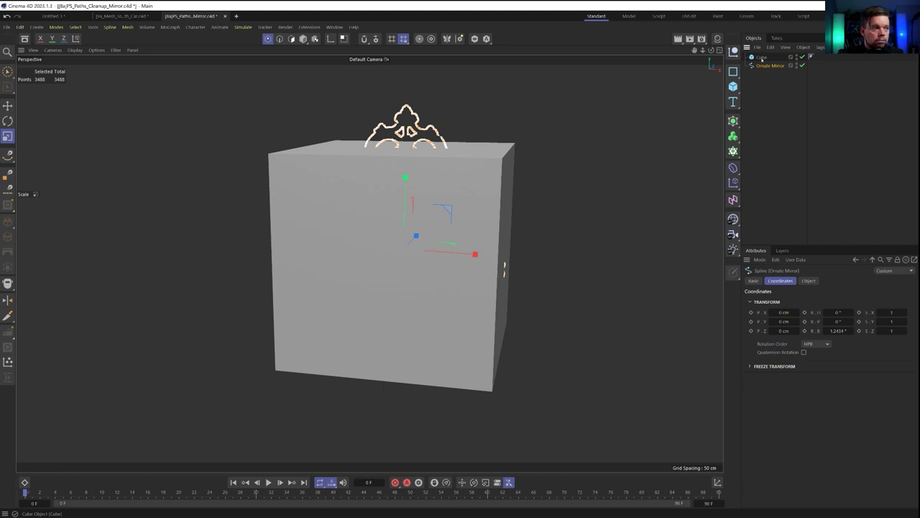
left_click(762, 57)
key("Delete")
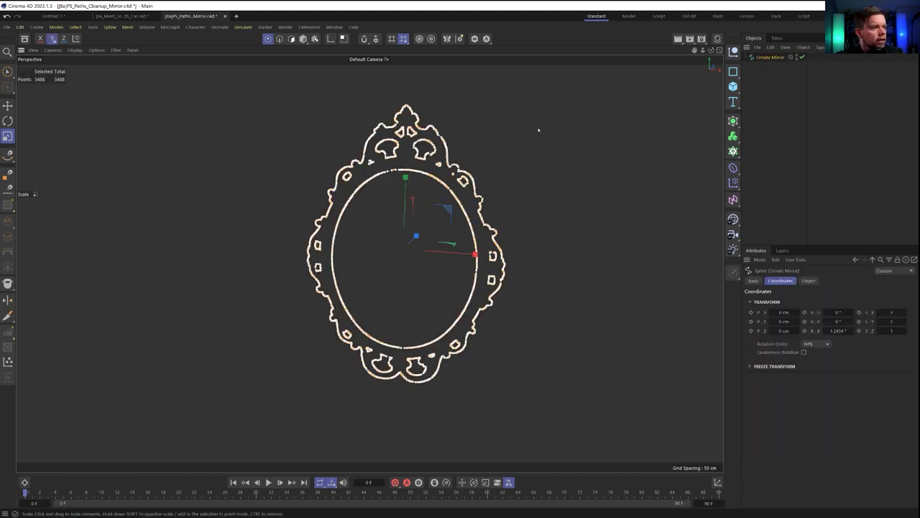
Try scaling down all the mirror spline's points and undo the scaling.
left_click_drag(505, 109, 445, 243)
key("ctrl+z")
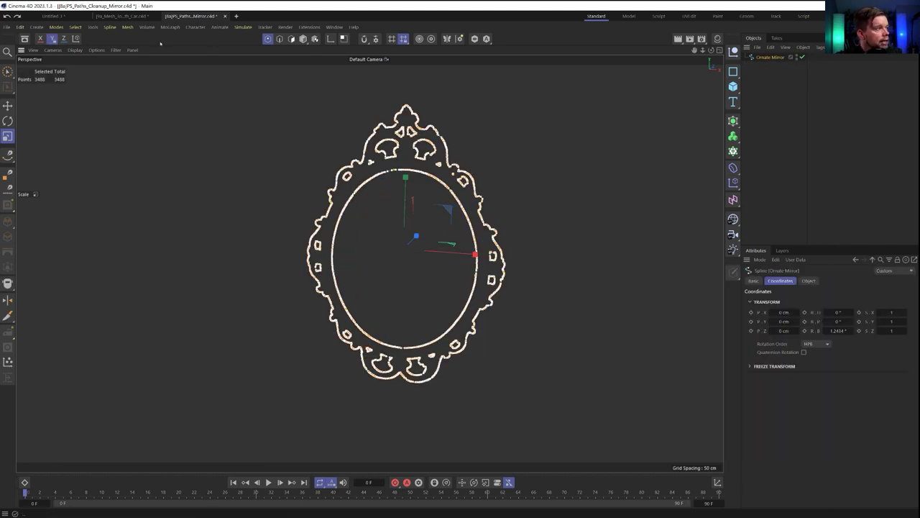
left_click_drag(535, 216, 396, 324)
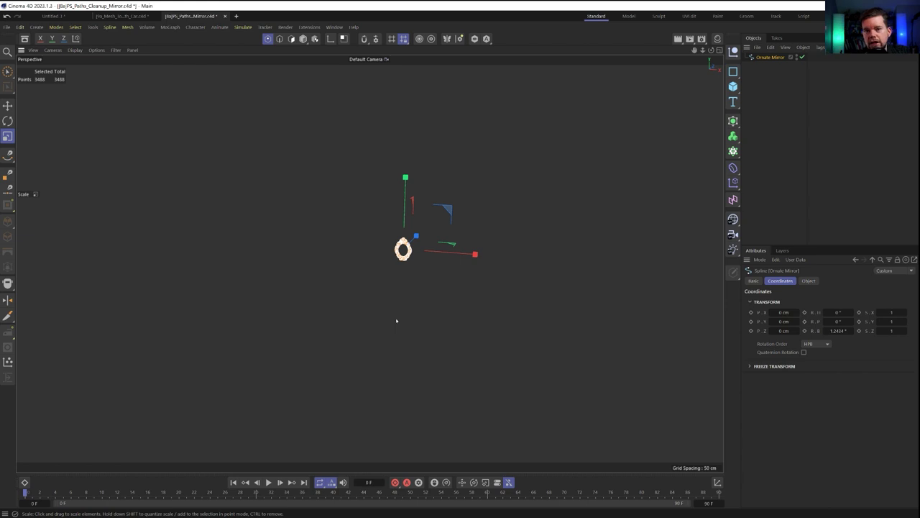
key("ctrl+z")
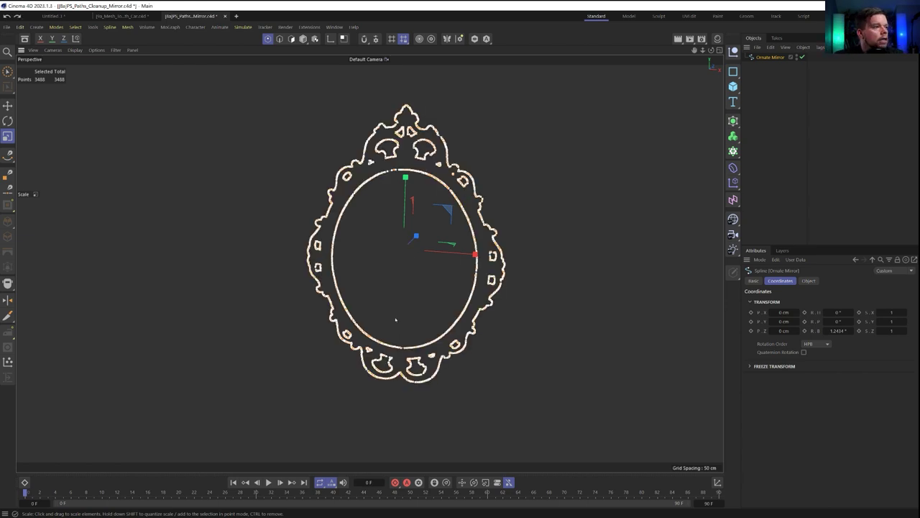
left_click(762, 84)
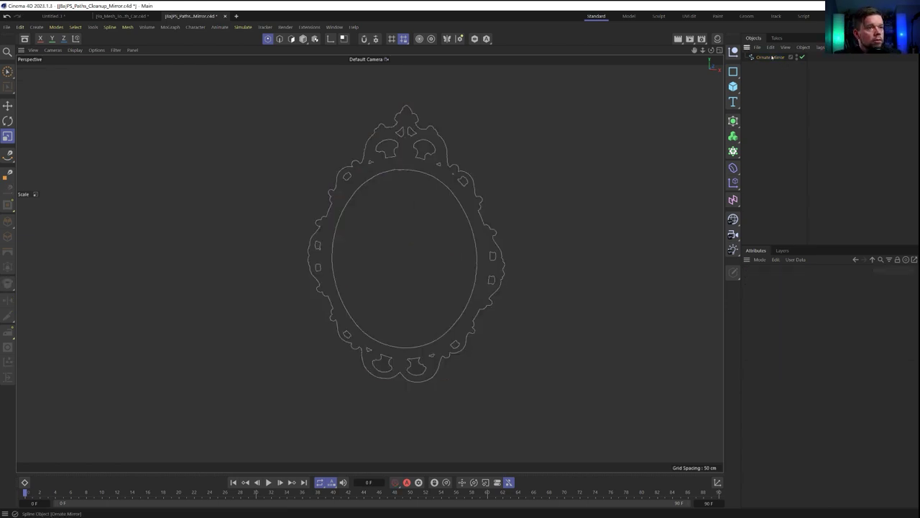
left_click(770, 58)
scroll(425, 177, "up", 4)
left_click_drag(425, 178, 445, 183, "alt")
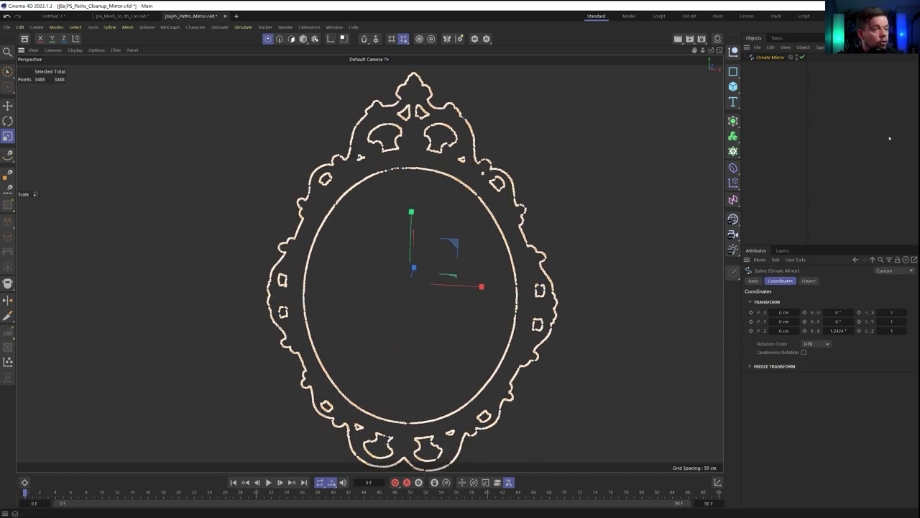
left_click(773, 103)
Duplicate the Ornate Mirror spline and disable the copy as a backup.
left_click(767, 57)
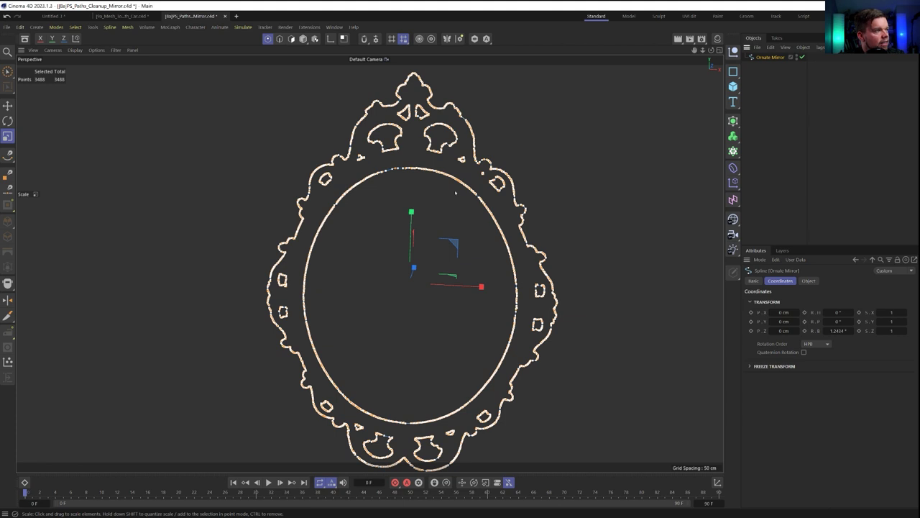
left_click_drag(768, 57, 770, 78, "ctrl")
left_click(771, 57)
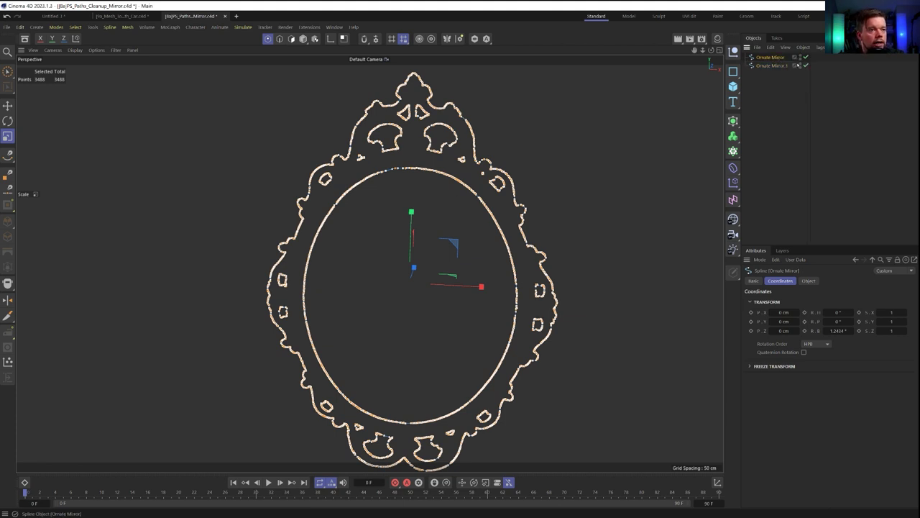
left_click(805, 65)
Add an RKT Resample object as the parent of the Ornate Mirror spline and display its result's tick marks.
left_click(311, 27)
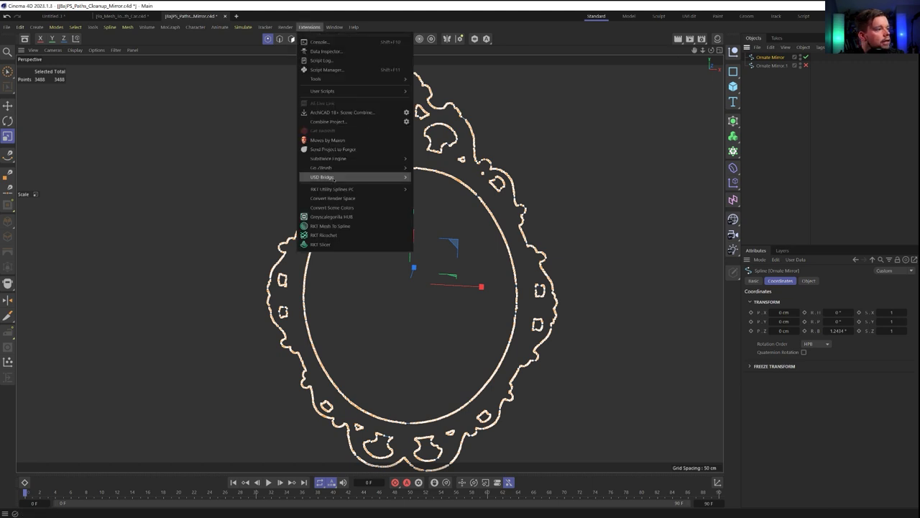
mouse_move(389, 188)
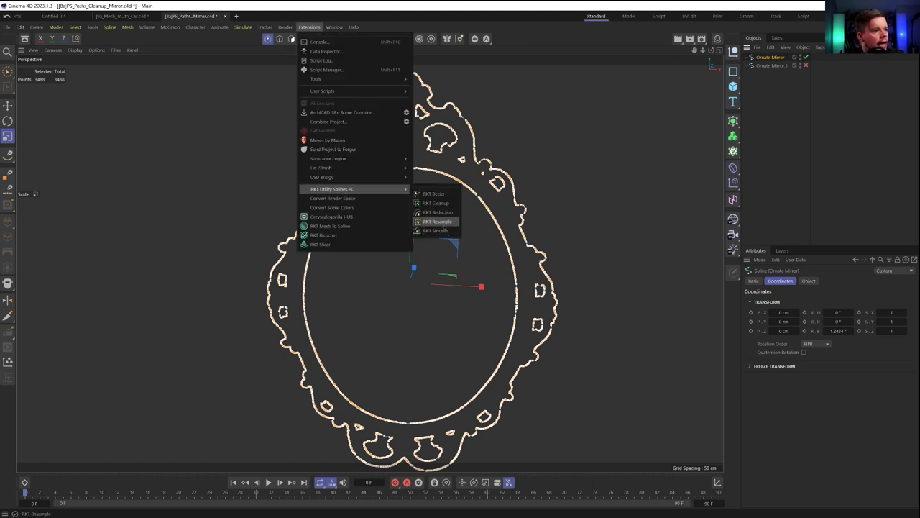
left_click(442, 223)
scroll(422, 170, "up", 5)
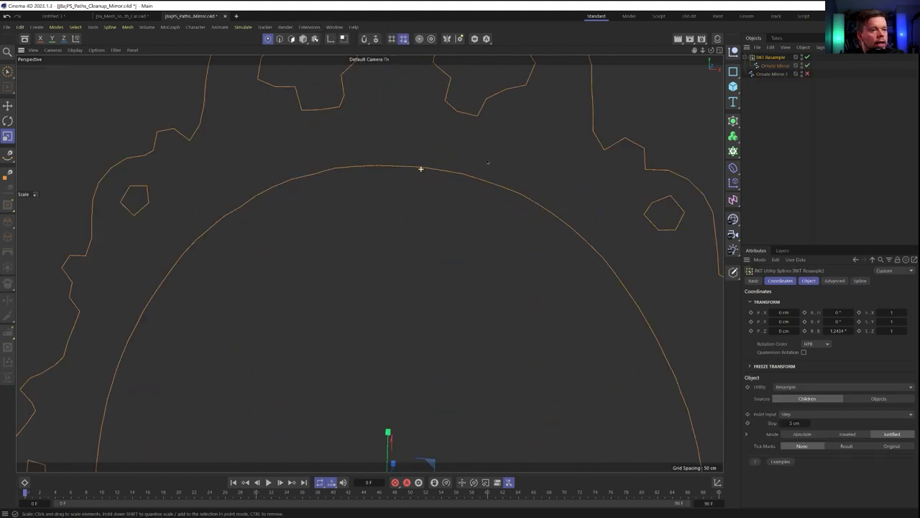
left_click(808, 280)
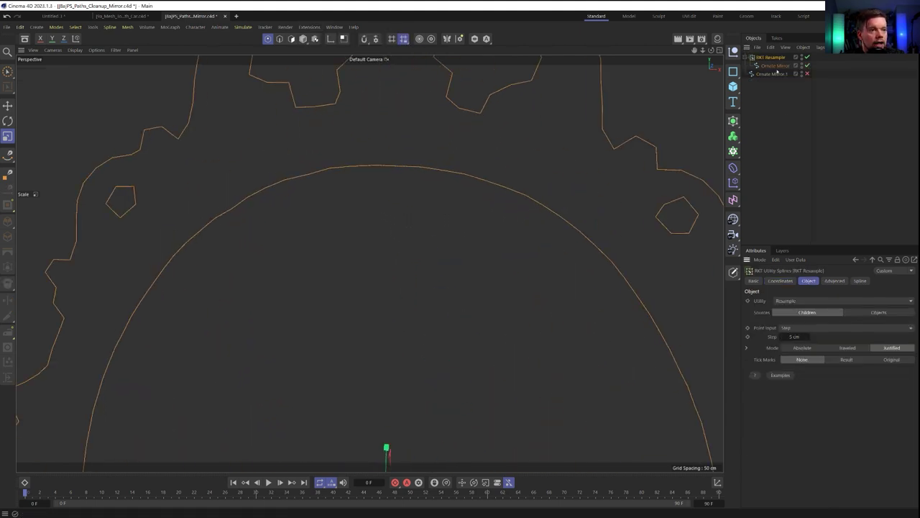
left_click(847, 360)
right_click_drag(567, 169, 513, 147, "alt")
middle_click_drag(510, 149, 479, 179, "alt")
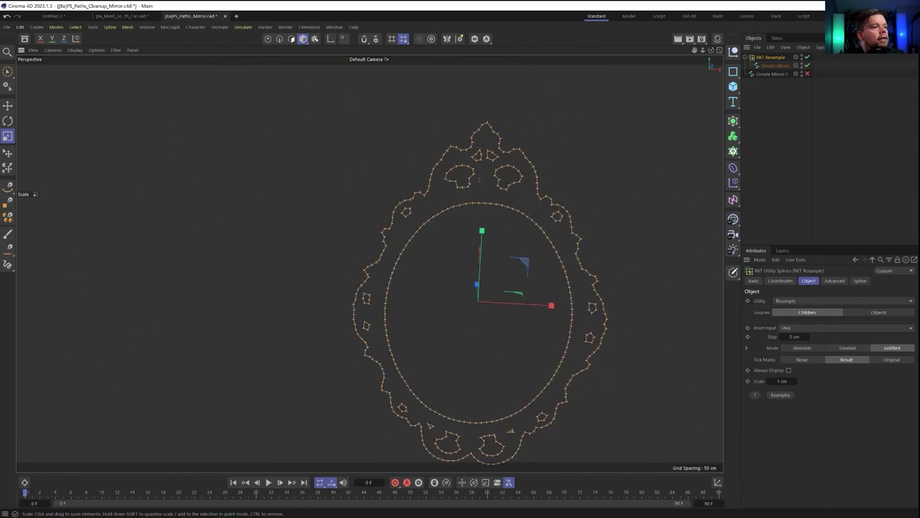
Compare the resampled mirror spline with the original by temporarily enabling the backup copy.
scroll(479, 178, "up", 5)
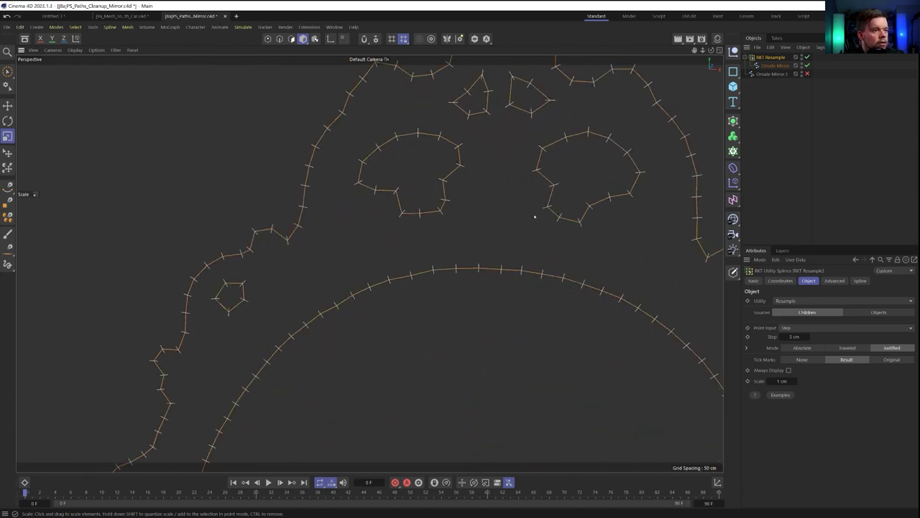
left_click(807, 74)
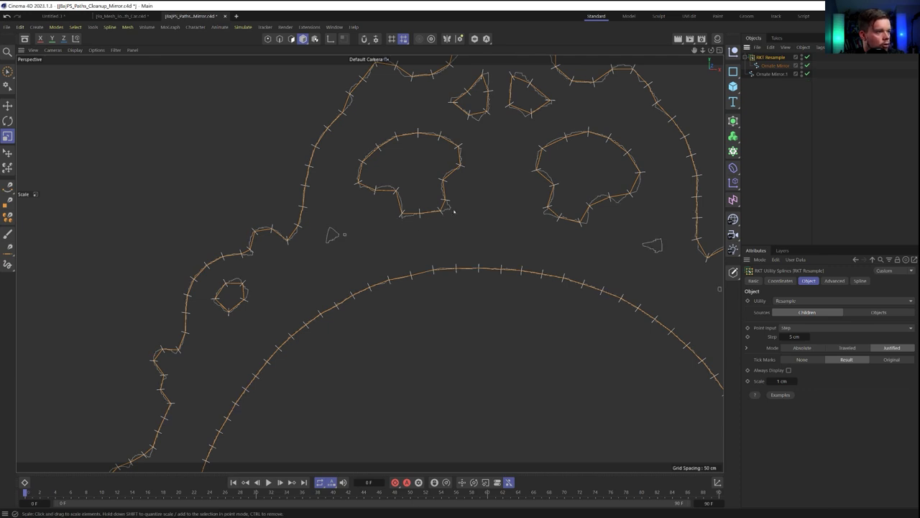
key("q")
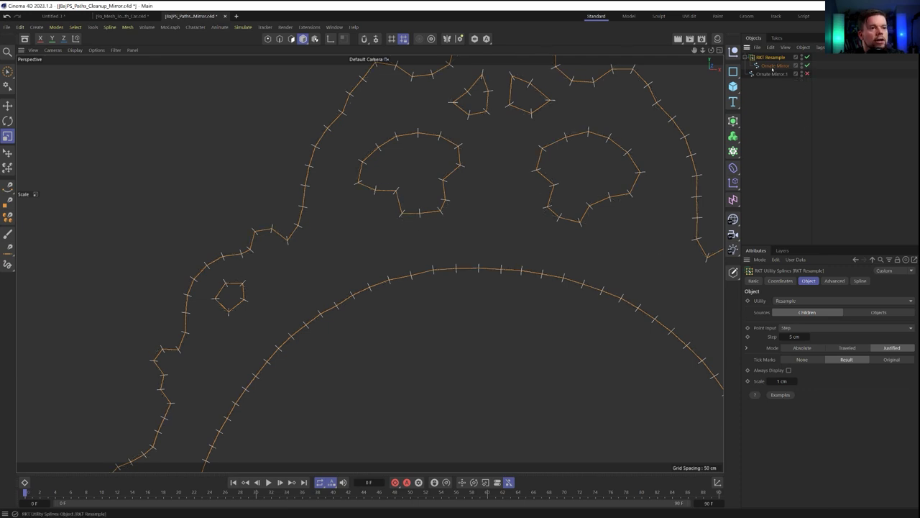
Switch the resample object's utility to Reduction, using the Optimize method and Baked Line as point input.
left_click(820, 327)
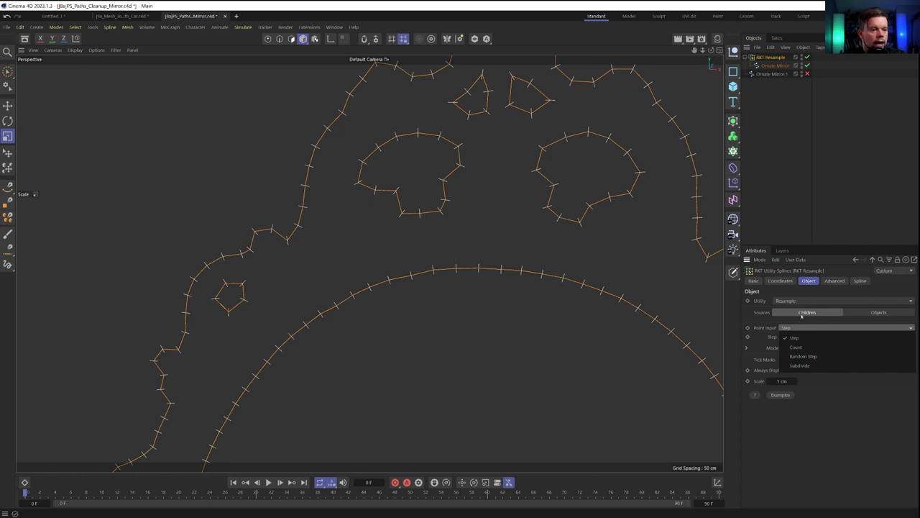
left_click(819, 300)
left_click(820, 300)
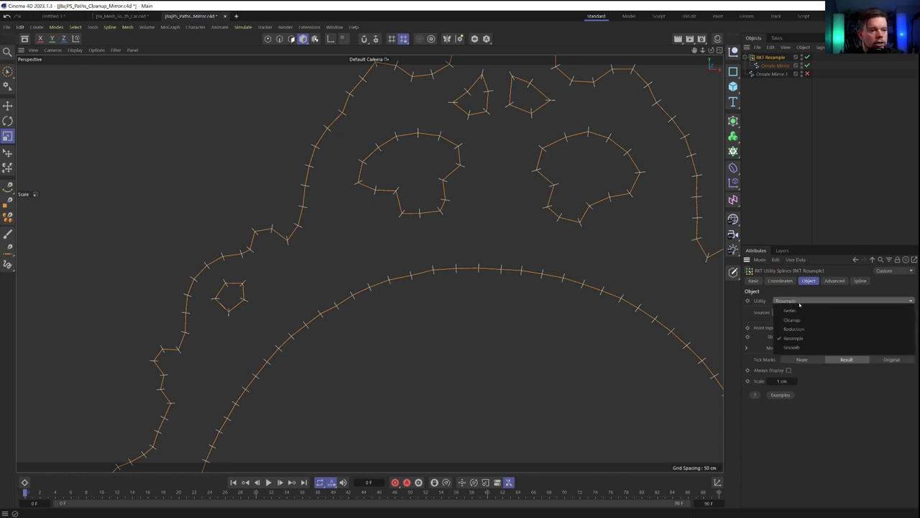
left_click(802, 328)
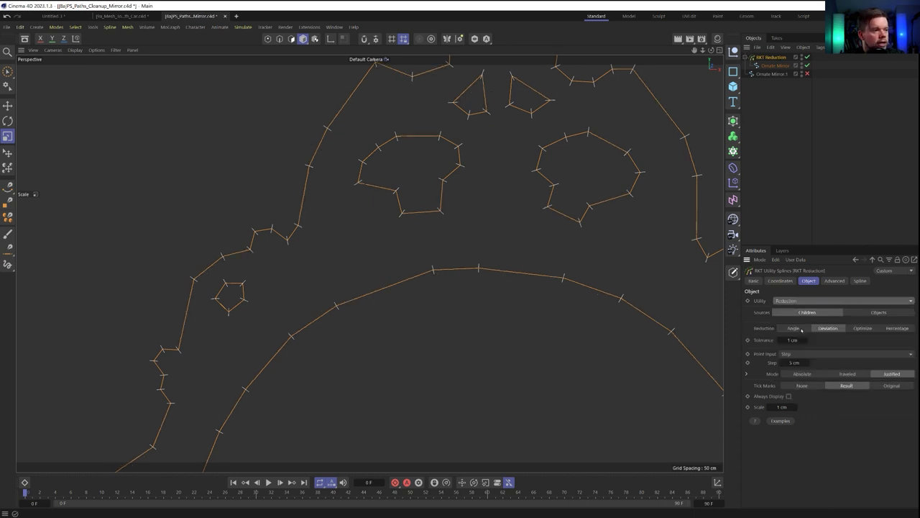
left_click(861, 329)
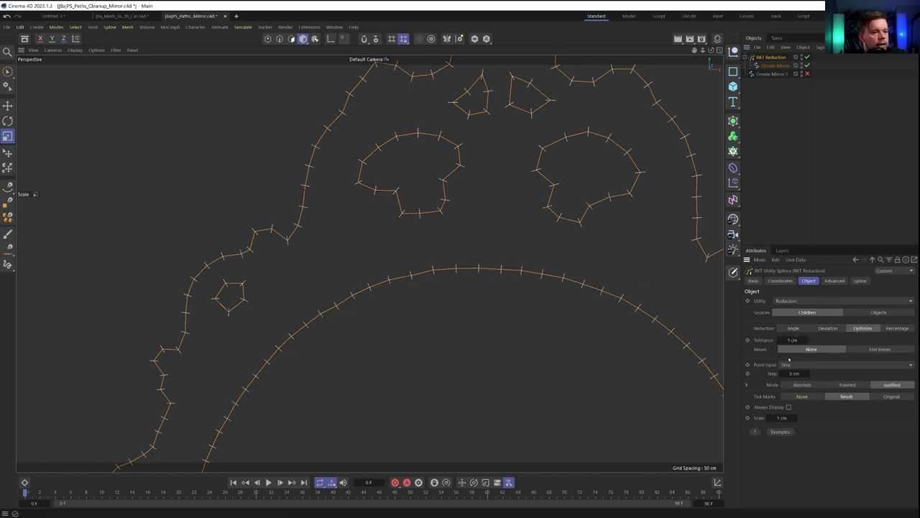
left_click(794, 365)
left_click(800, 375)
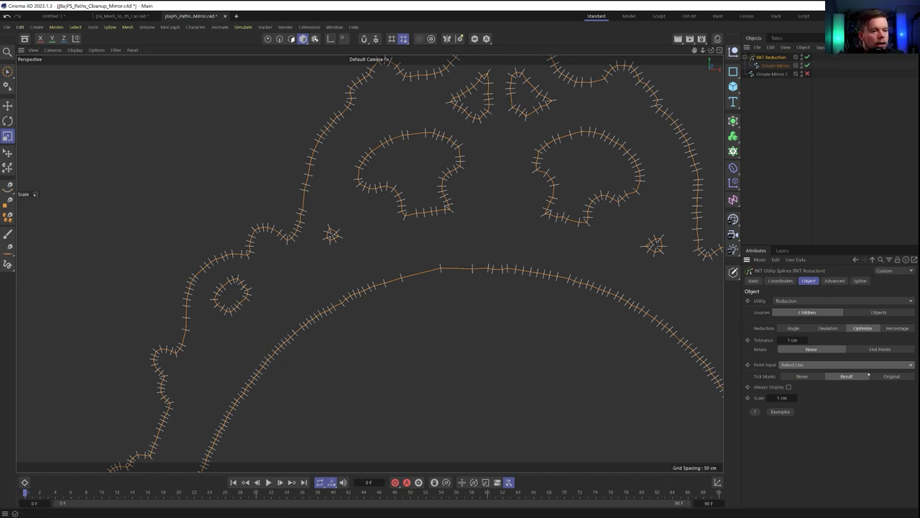
Compare the original points with the reduced ones along the inner oval and upper ornament, ending on the Result tick marks.
left_click(891, 376)
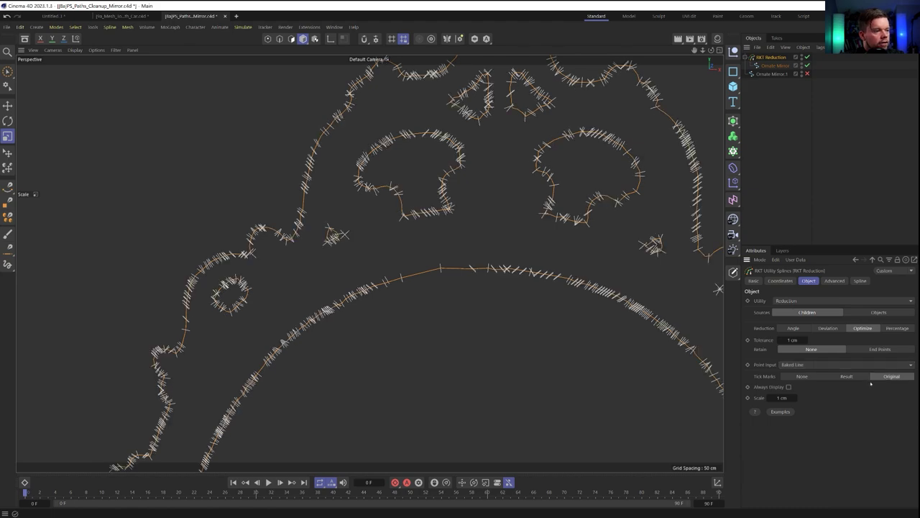
scroll(485, 263, "up", 2)
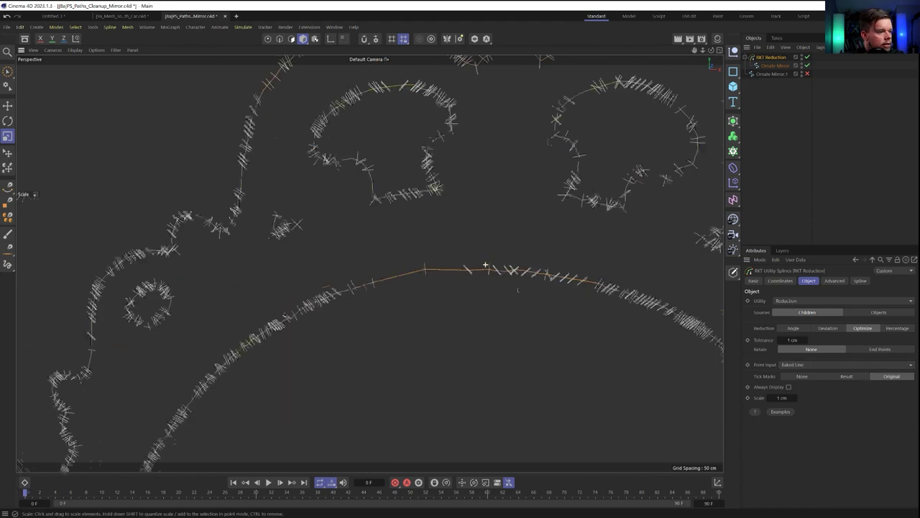
scroll(485, 264, "up", 3)
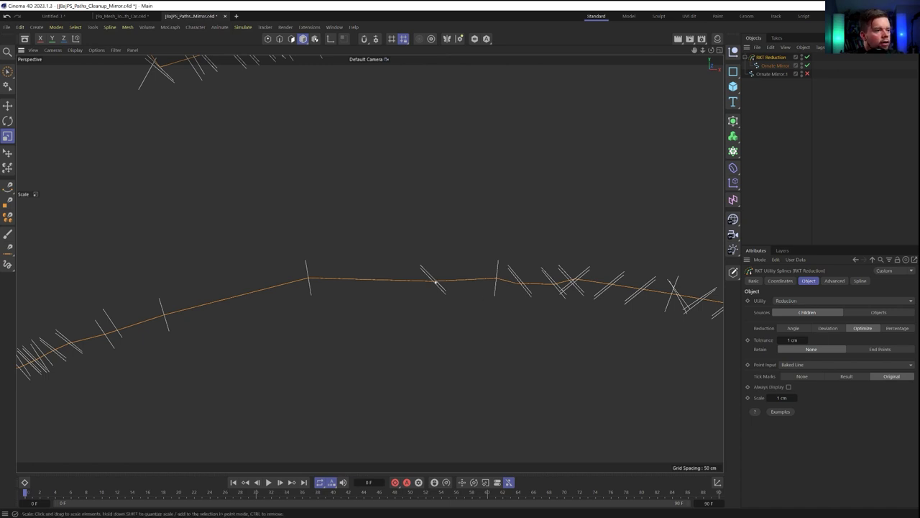
left_click(847, 376)
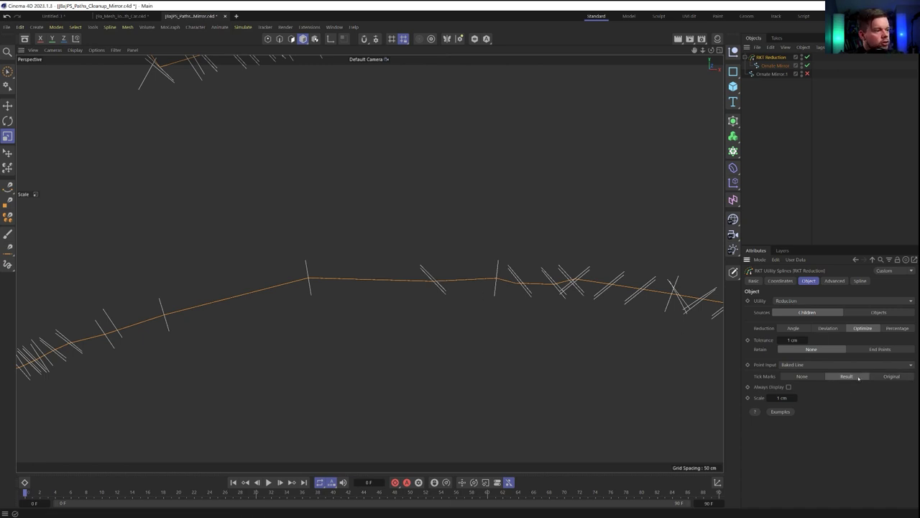
scroll(581, 289, "down", 5)
scroll(581, 288, "up", 3)
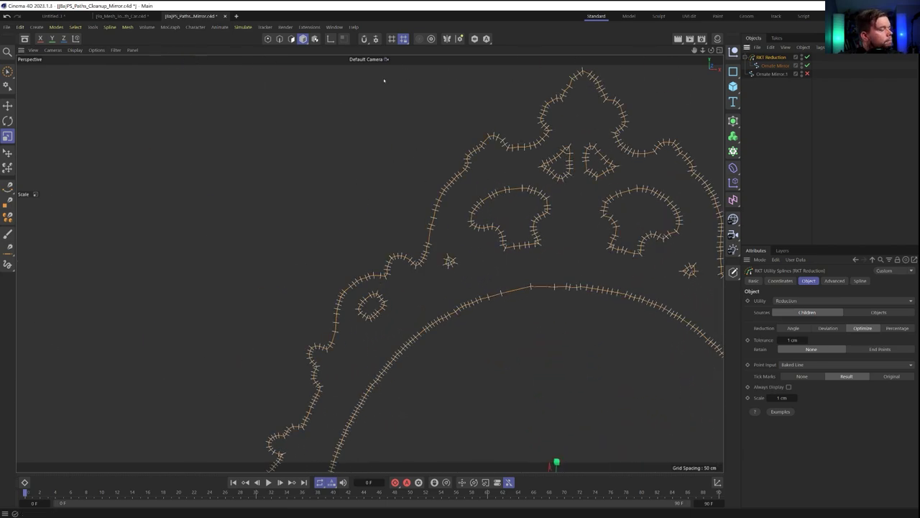
middle_click_drag(583, 236, 533, 227, "alt")
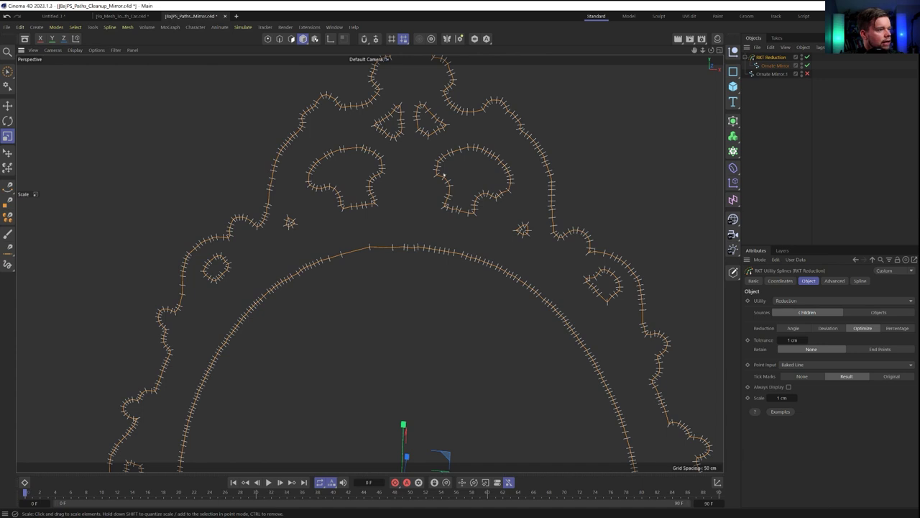
scroll(443, 174, "down", 2)
scroll(346, 225, "up", 2)
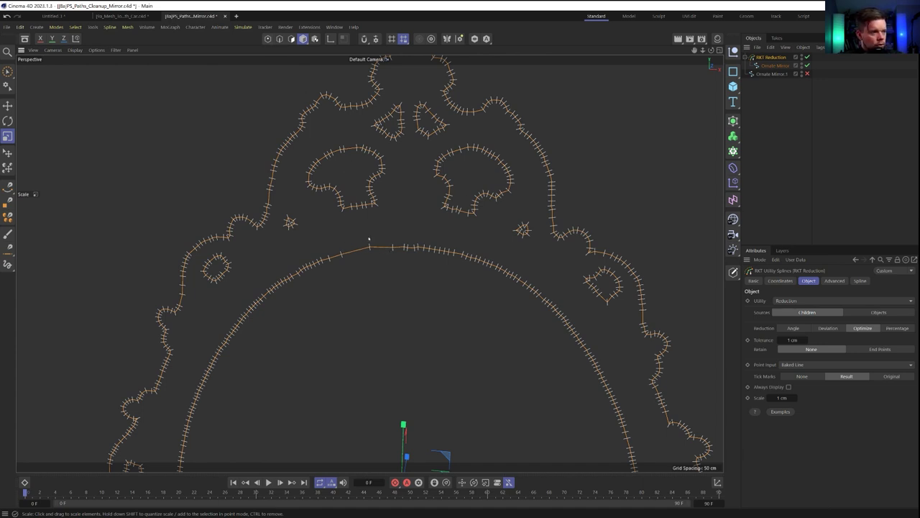
Add an RKT Resample object as the parent of the RKT Reduction object.
left_click(243, 26)
mouse_move(310, 27)
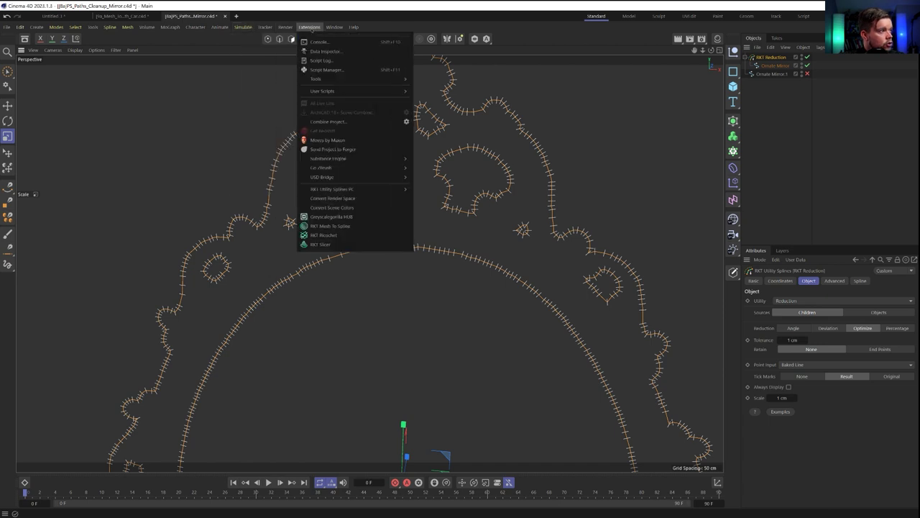
mouse_move(353, 189)
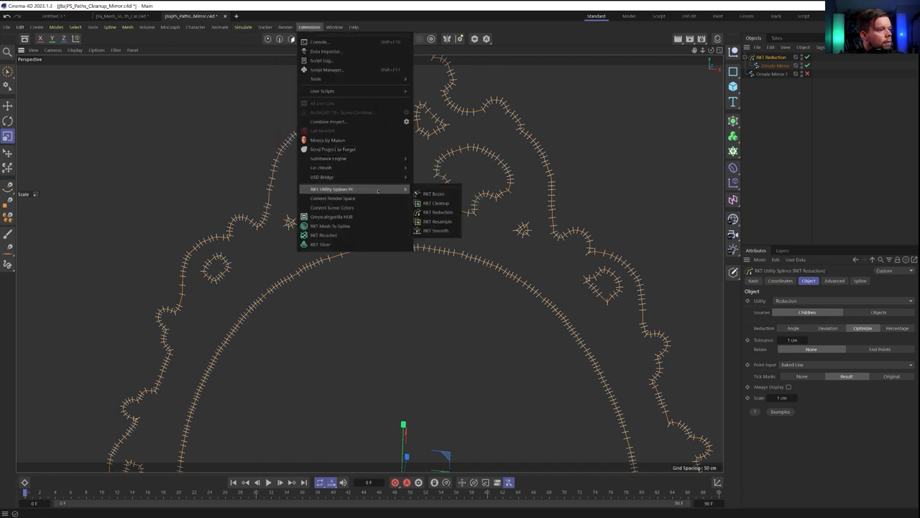
left_click(437, 221)
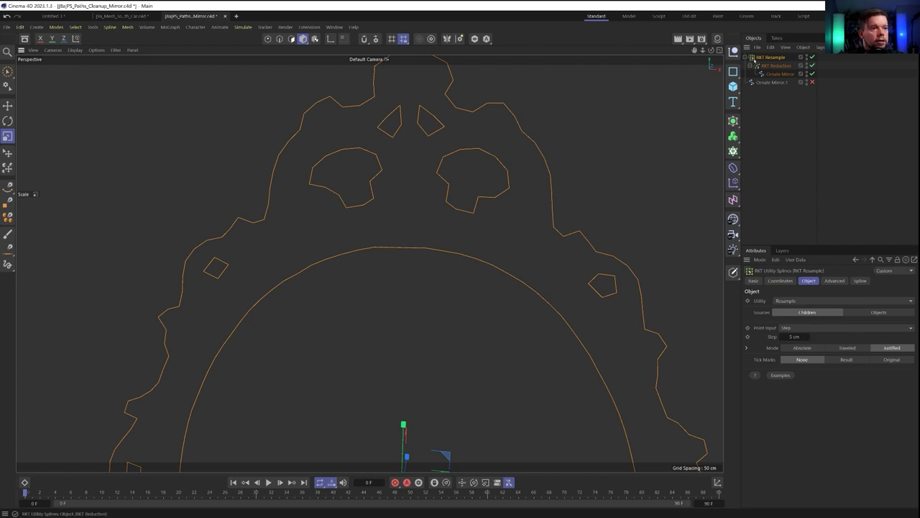
Show the new RKT Resample's result tick marks, set its step to 1 cm and retain the original points.
left_click(846, 359)
double_click(795, 336)
type("1")
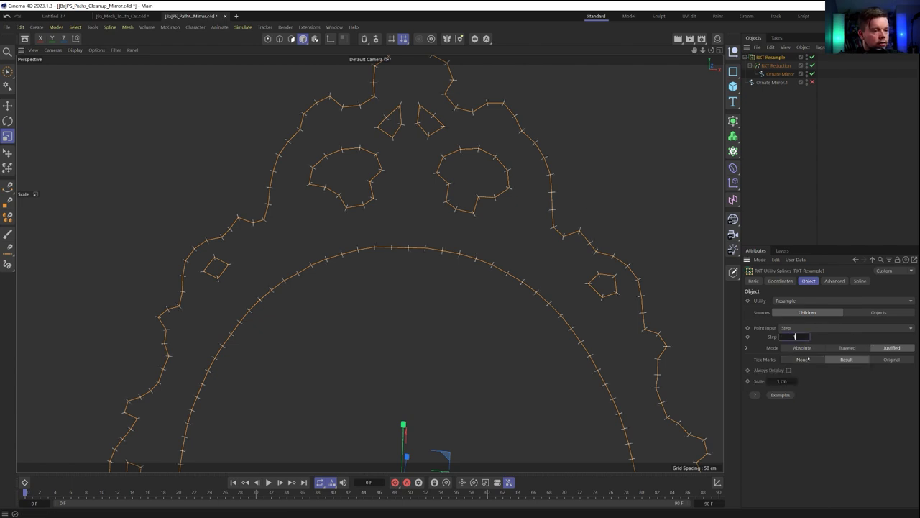
key("Return")
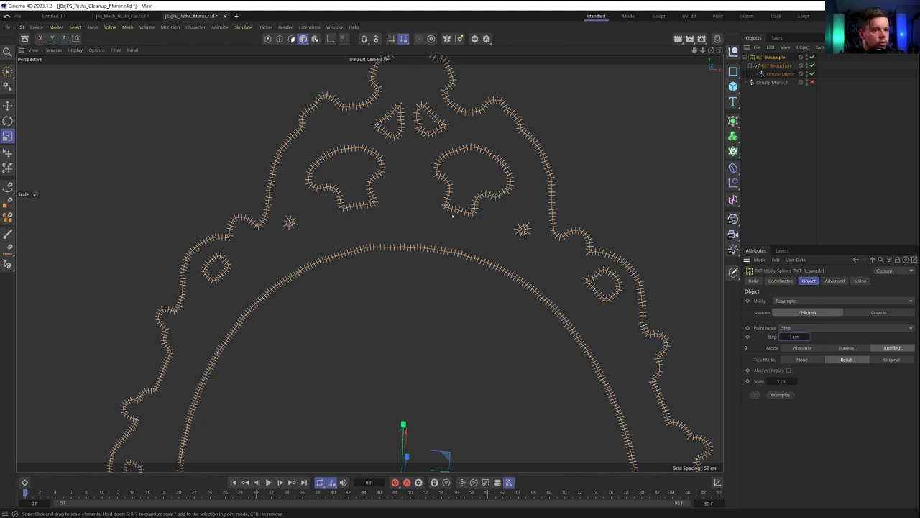
left_click(746, 348)
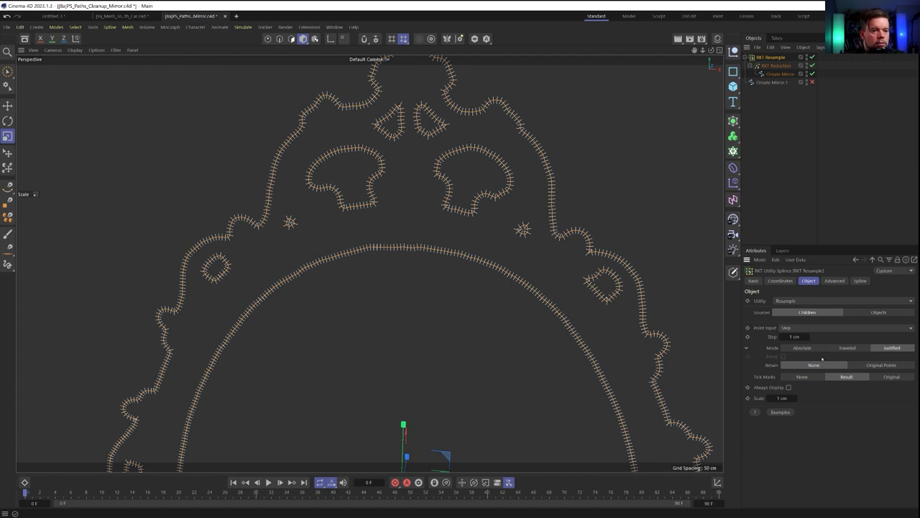
left_click(865, 365)
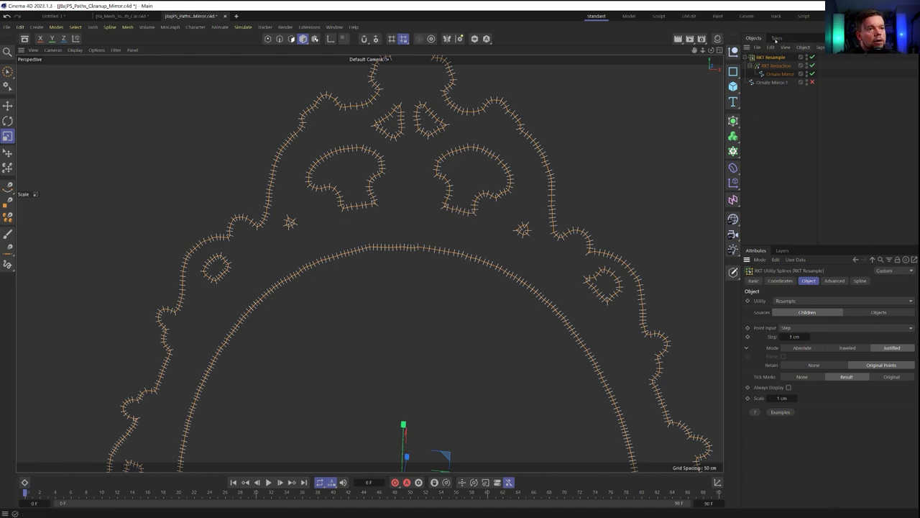
Try an RKT Smooth object as the parent of the RKT Resample, with Subdivide as its point input.
left_click(251, 27)
mouse_move(309, 26)
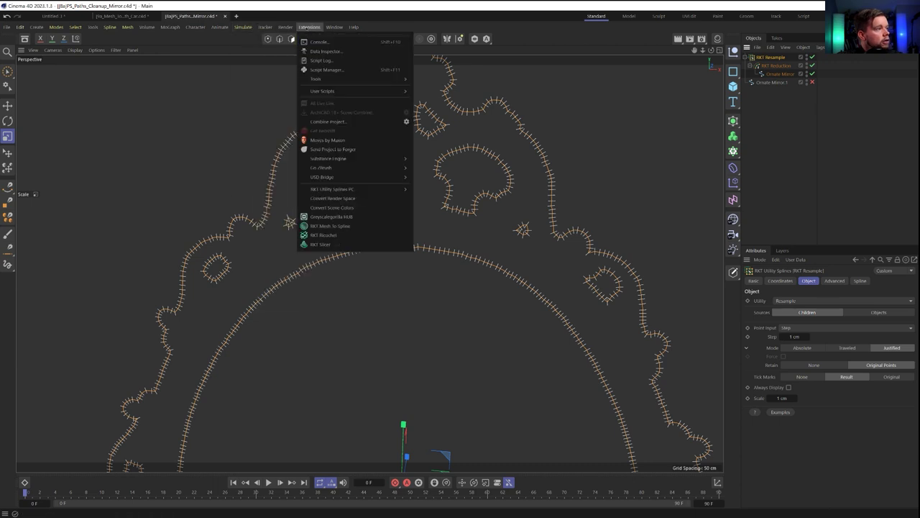
mouse_move(388, 188)
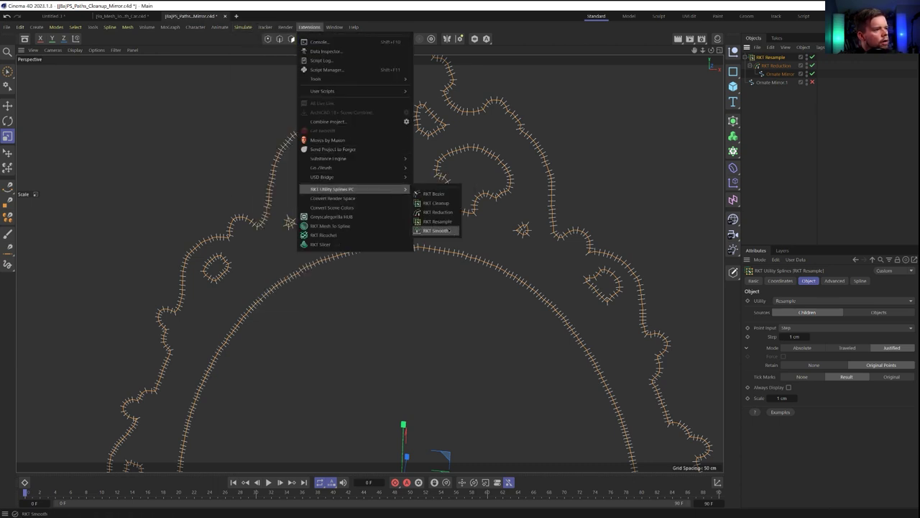
left_click(450, 230)
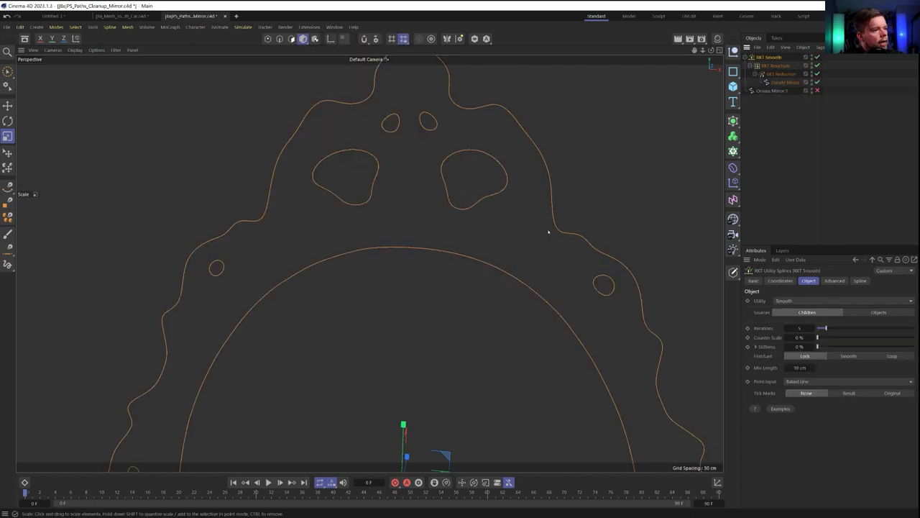
left_click(818, 382)
left_click(819, 433)
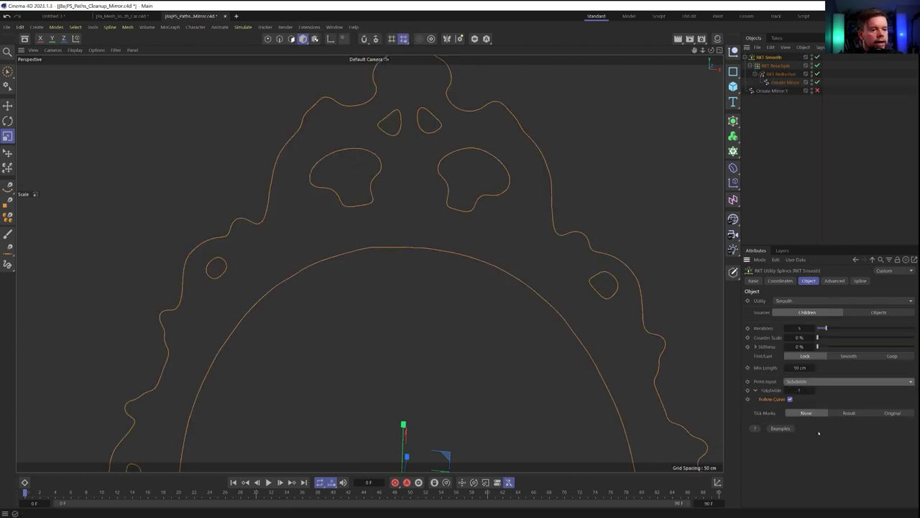
Try reducing the smoothing to 1 iteration, and remove the RKT Smooth object.
left_click(813, 328)
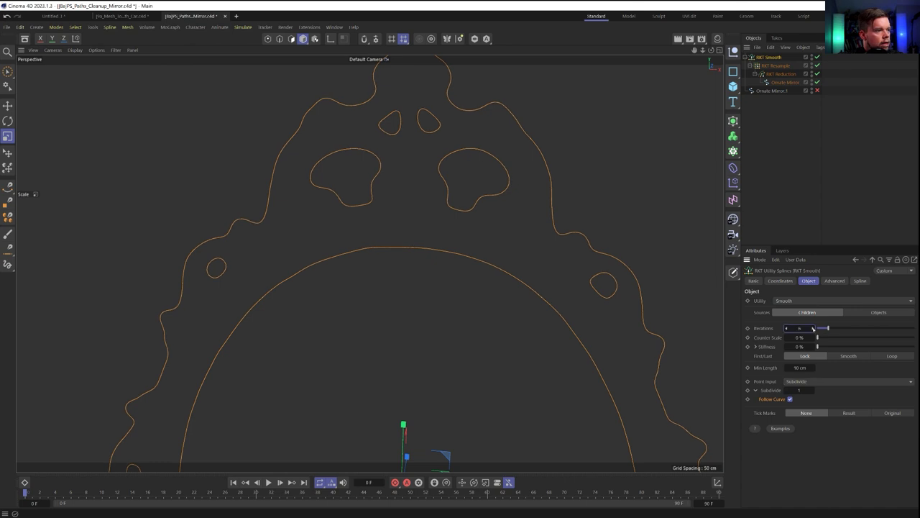
left_click_drag(834, 328, 818, 328)
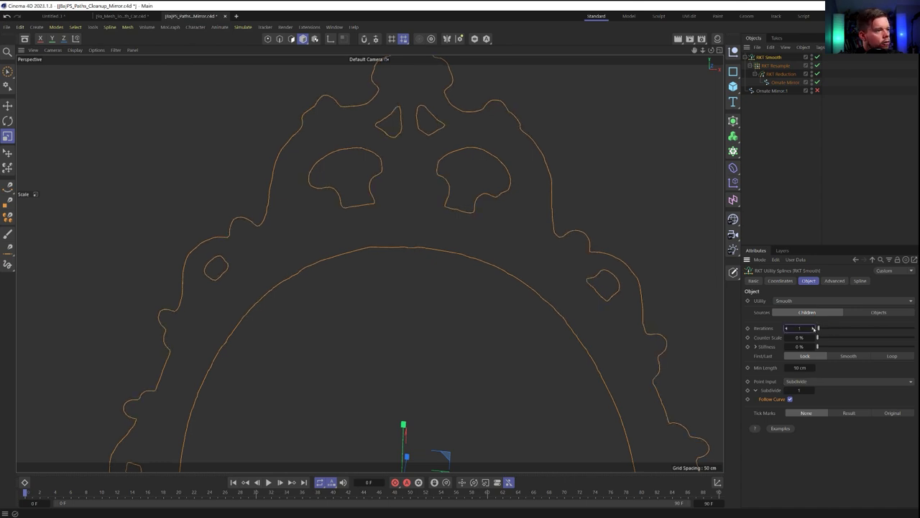
left_click(788, 329)
left_click_drag(775, 66, 763, 55)
left_click(766, 83)
key("Delete")
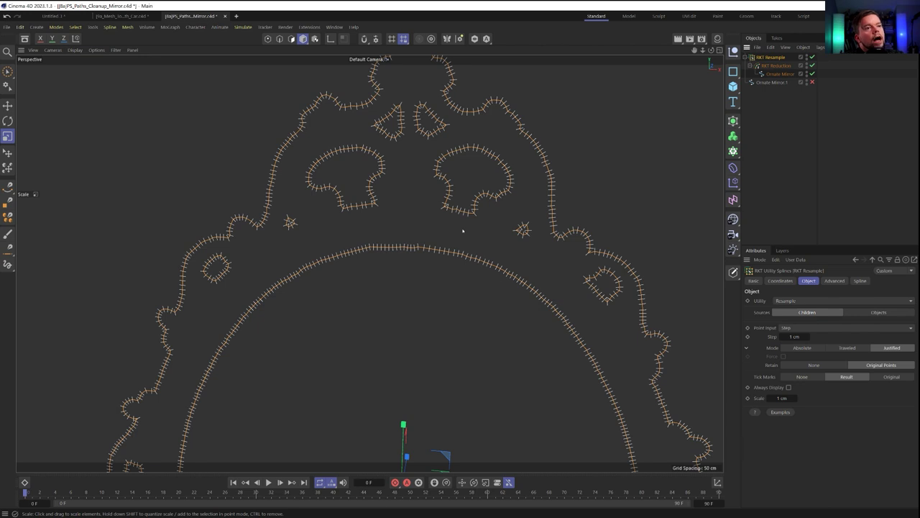
Add an RKT Bezier object as the parent of the RKT Resample and display its result's tick marks.
left_click(309, 27)
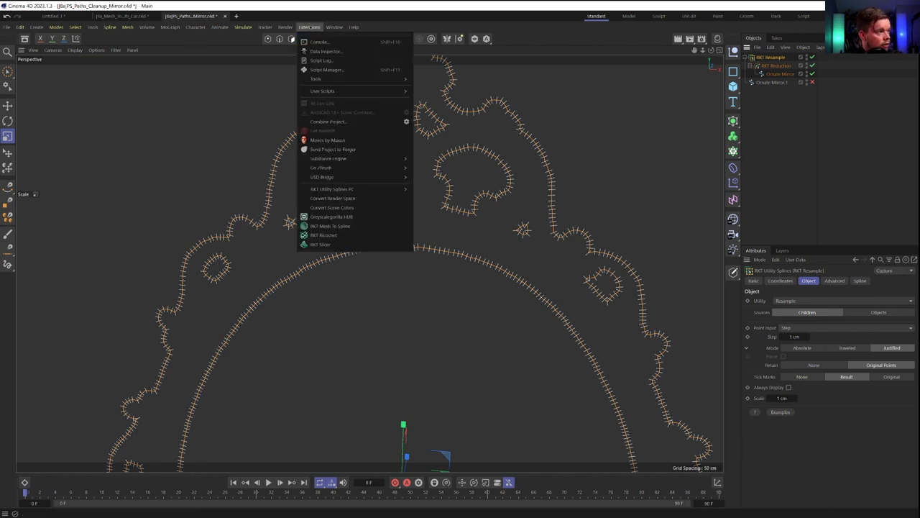
mouse_move(392, 189)
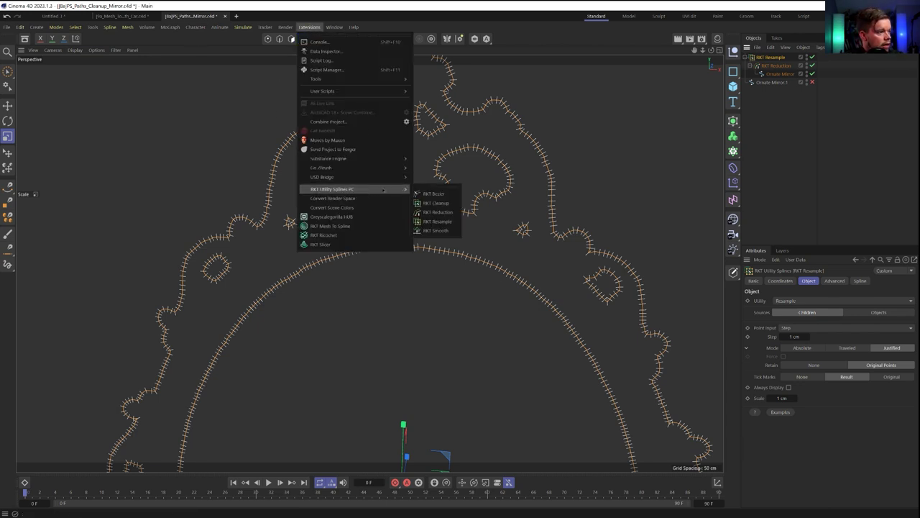
left_click(451, 194)
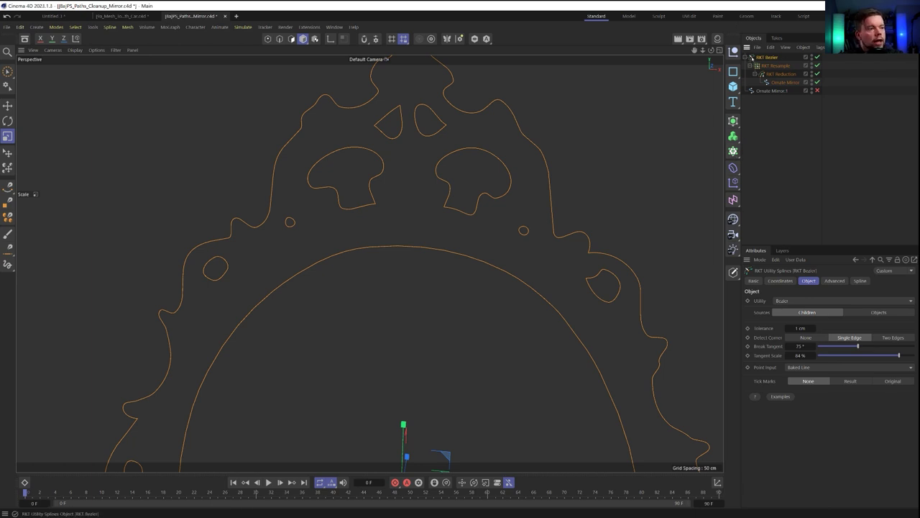
left_click(850, 380)
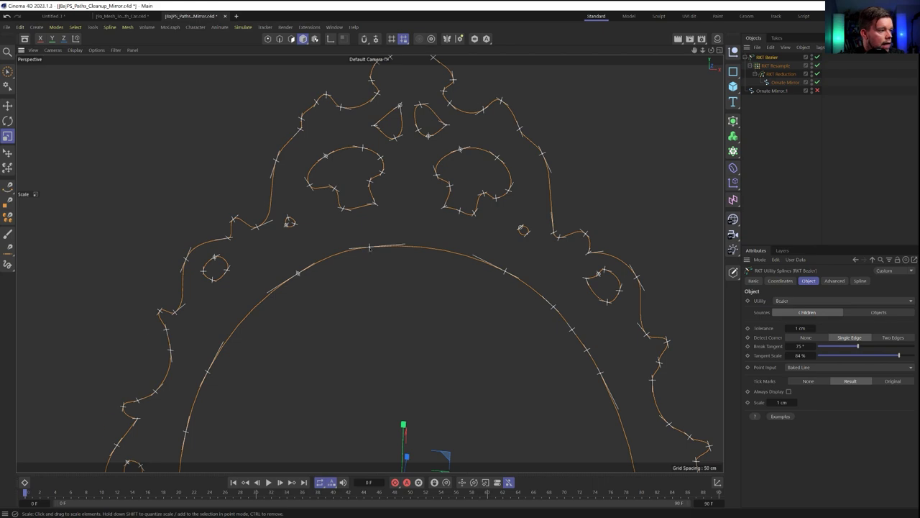
scroll(369, 263, "up", 5)
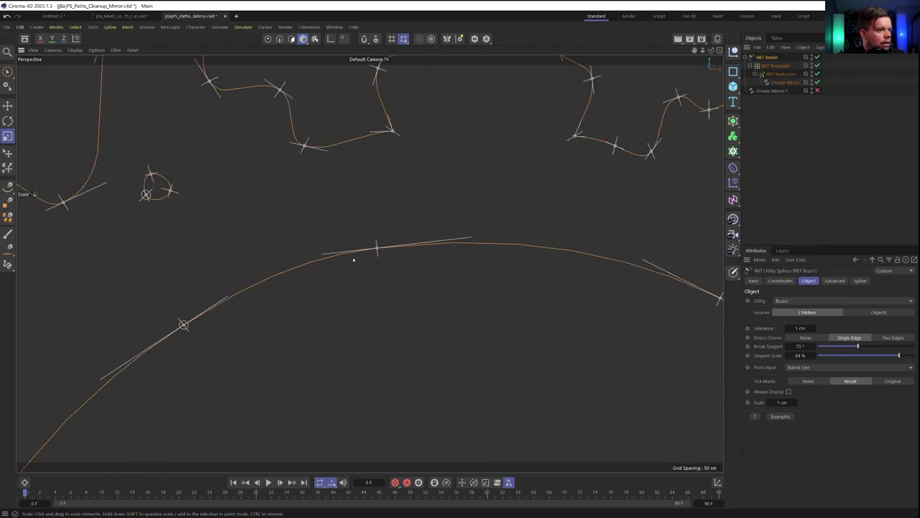
scroll(598, 235, "down", 8)
middle_click_drag(559, 261, 499, 243, "alt")
left_click_drag(499, 242, 587, 294, "alt")
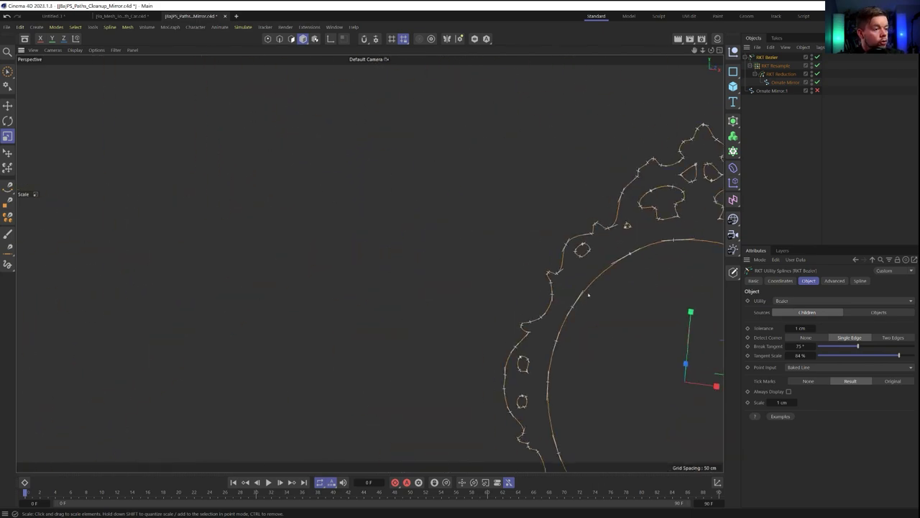
Try tolerances of 0.1 cm and 0.01 cm on the RKT Bezier object.
middle_click_drag(587, 294, 288, 173, "alt")
scroll(395, 198, "down", 2)
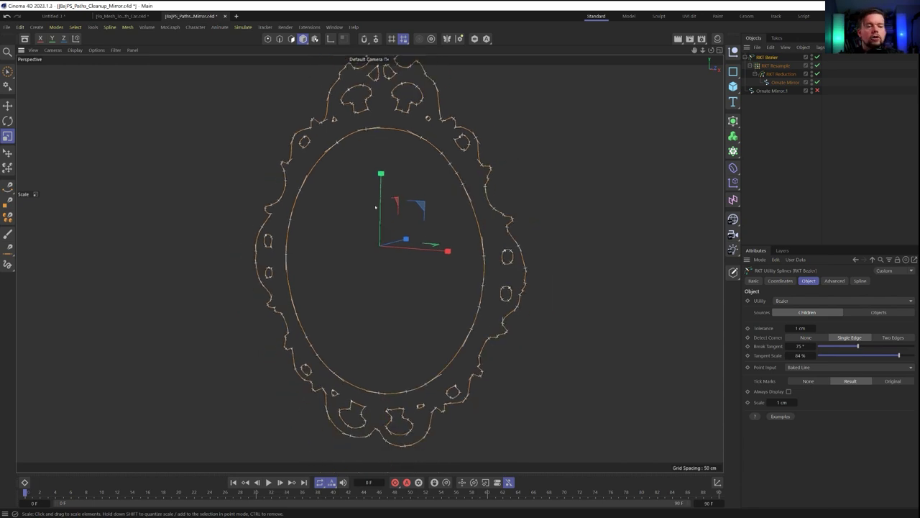
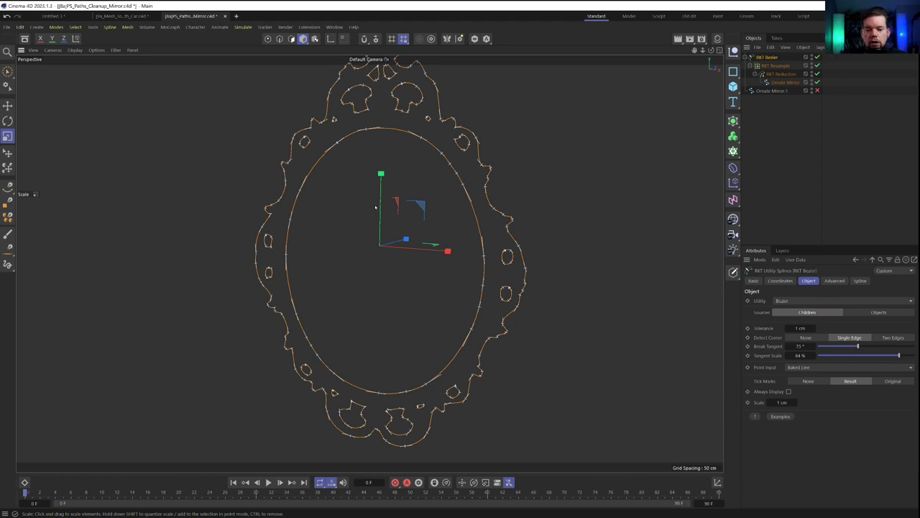
scroll(432, 180, "up", 6)
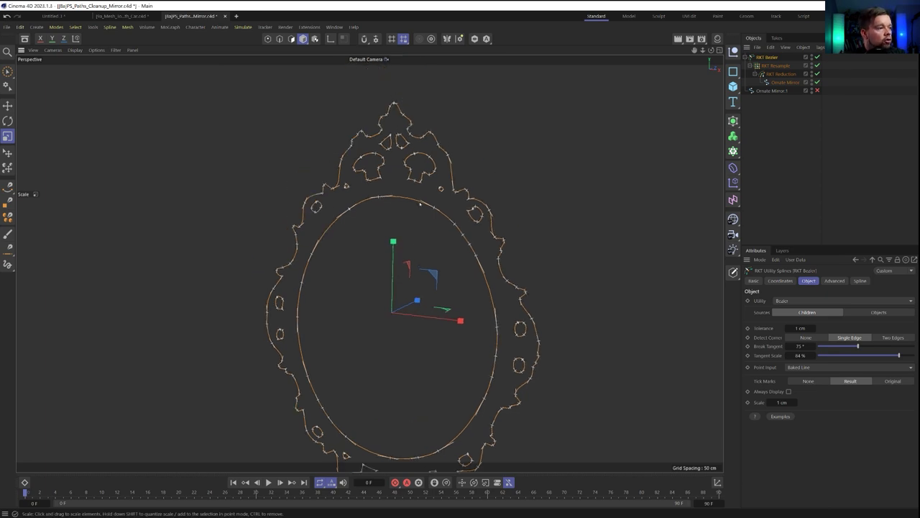
scroll(439, 176, "down", 3)
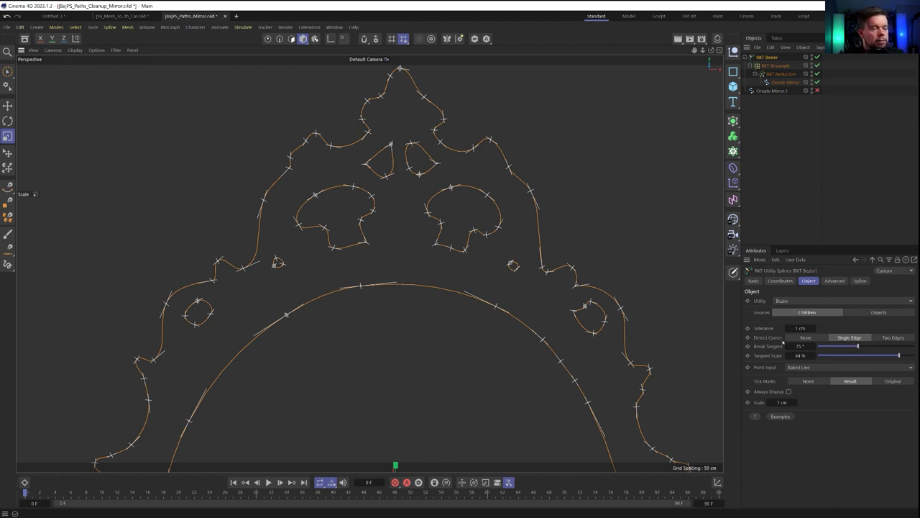
left_click(801, 329)
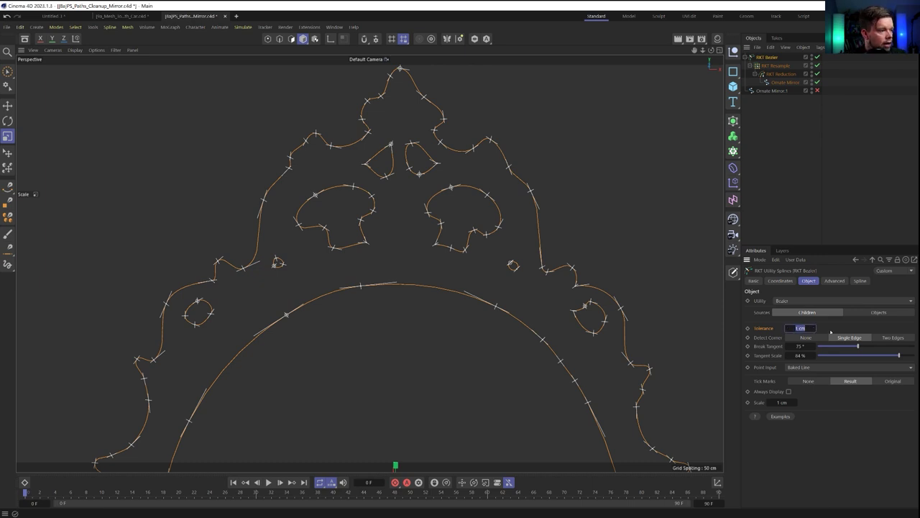
scroll(501, 332, "down", 3)
middle_click_drag(499, 335, 489, 259, "alt")
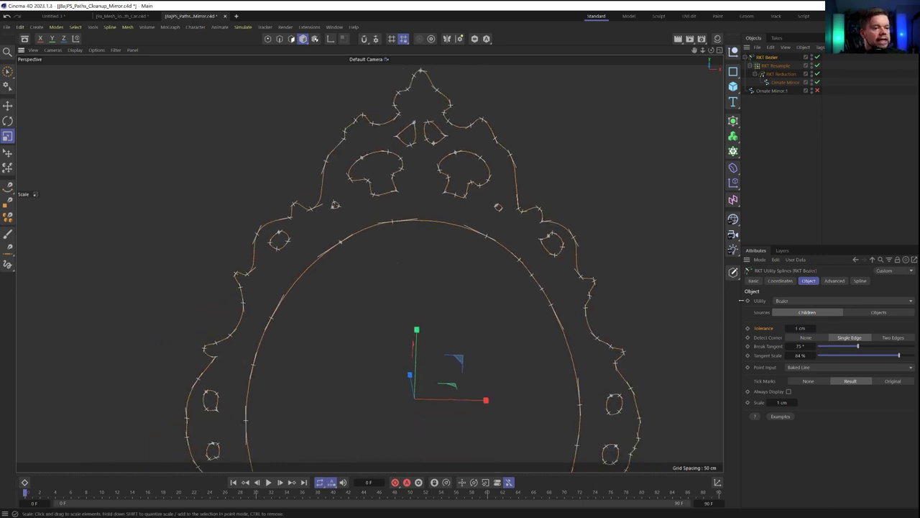
left_click(795, 328)
type("0.1")
key("Return")
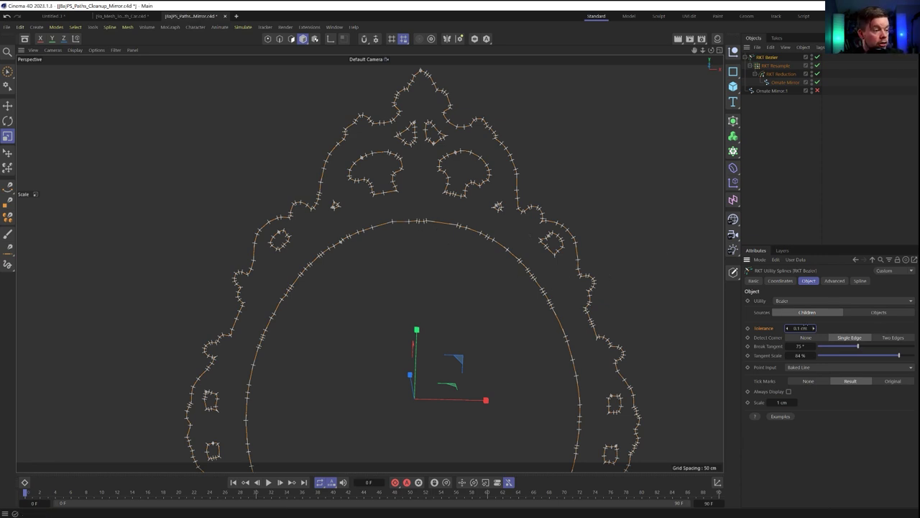
double_click(806, 326)
type("0.01")
key("Return")
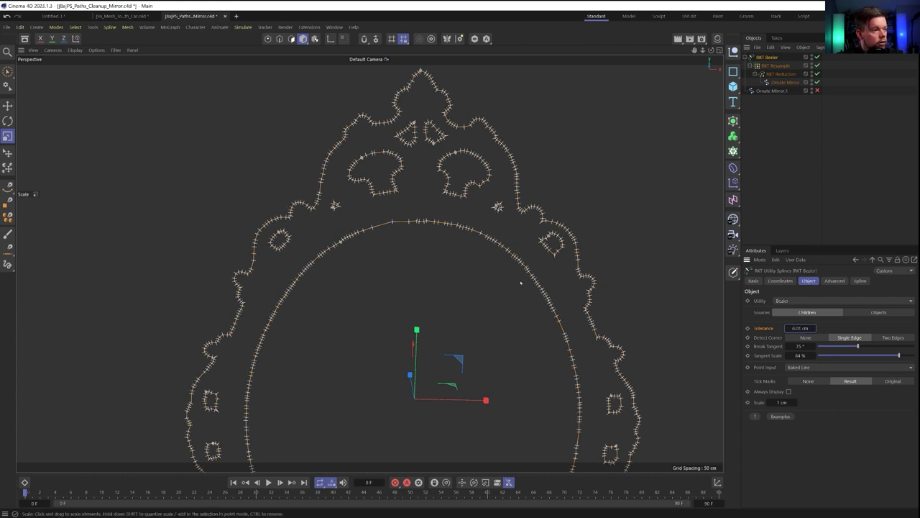
Try raising the RKT Bezier tolerance through 0.1 cm, 0.2 cm and 0.5 cm.
double_click(801, 328)
type("0.1")
key("Return")
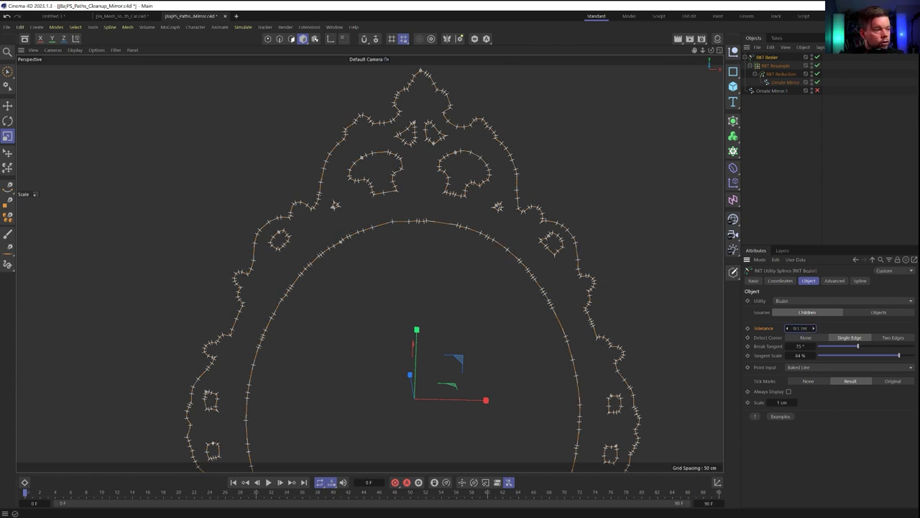
double_click(800, 328)
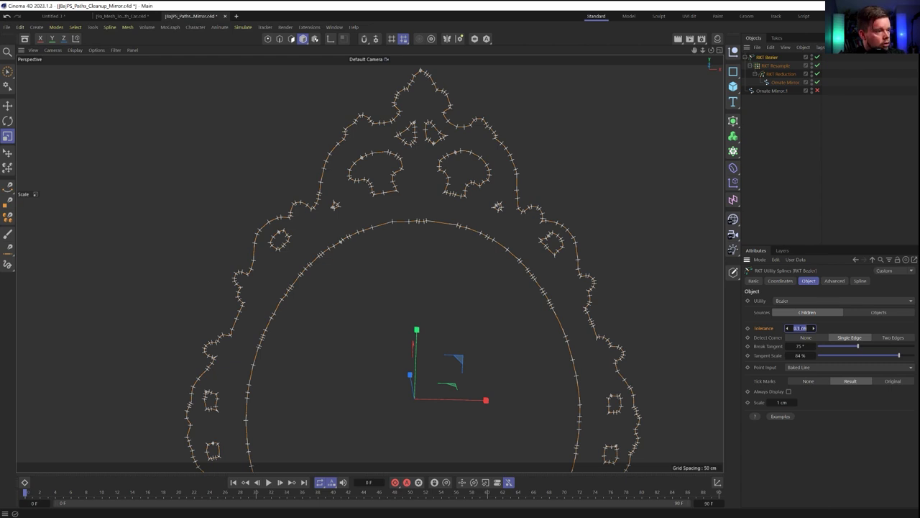
type("0.3")
key("Return")
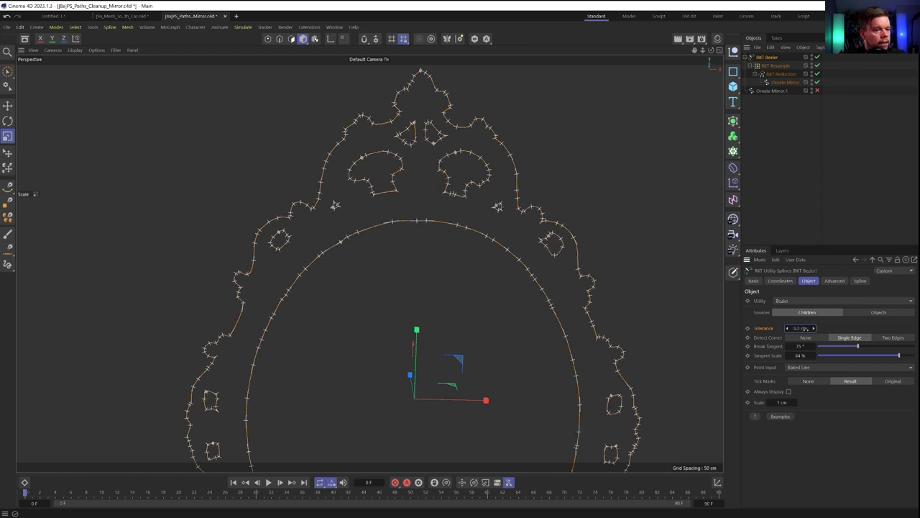
double_click(800, 328)
type("0.5")
key("Return")
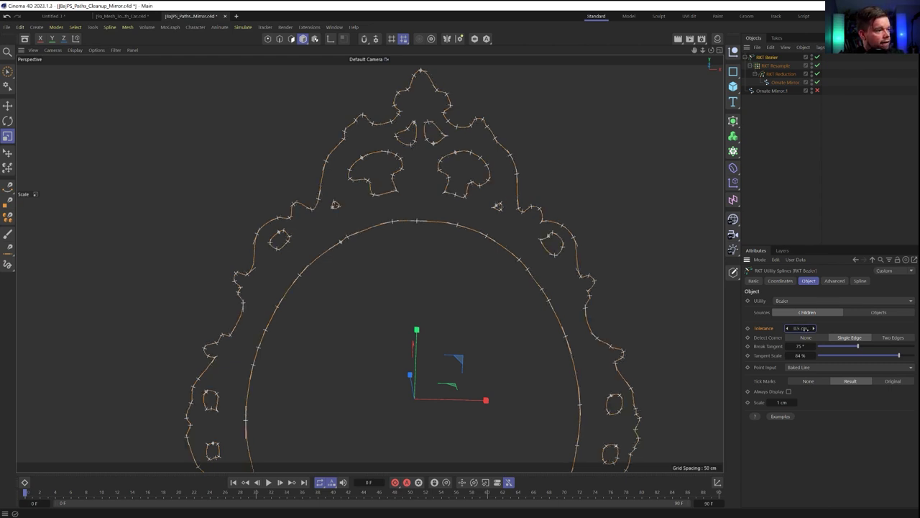
Try a tolerance of 0.8 cm on the RKT Bezier object, and return it to 1 cm.
double_click(800, 328)
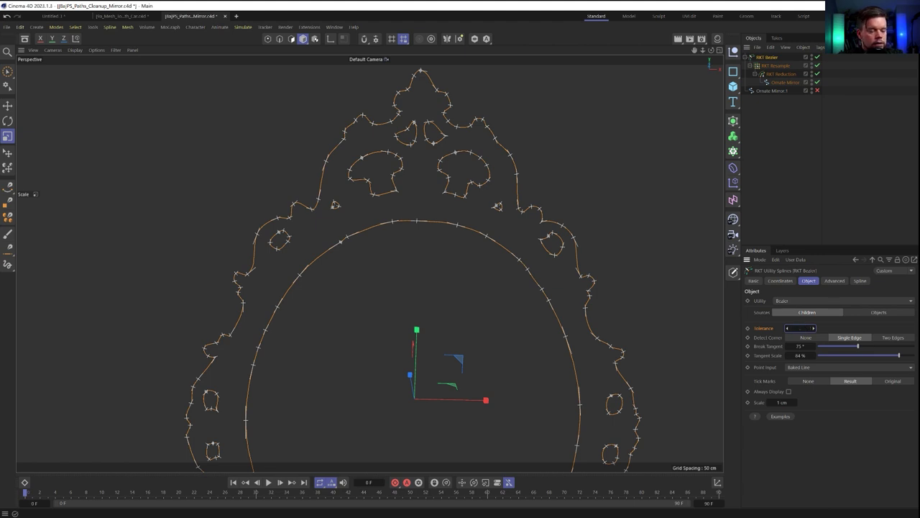
type("0.8")
key("Return")
double_click(802, 327)
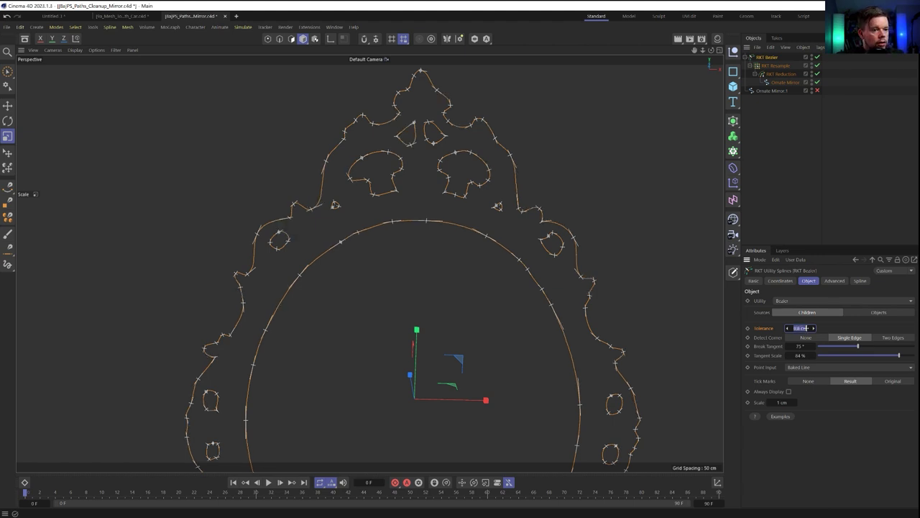
type("1")
key("Return")
scroll(493, 180, "down", 4)
middle_click_drag(457, 292, 489, 212, "alt")
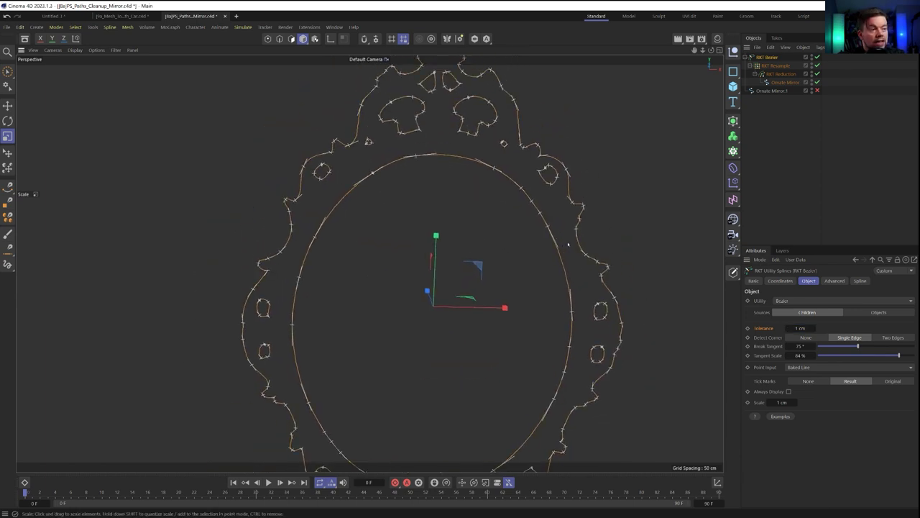
Try a tolerance of 2 cm on the RKT Bezier object, and restore it to 1 cm.
double_click(802, 327)
type("2")
key("Return")
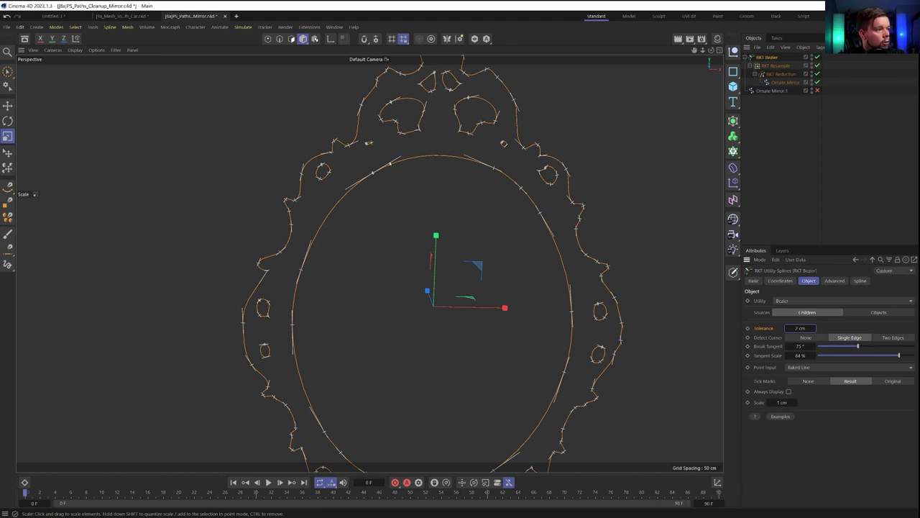
scroll(519, 183, "down", 5)
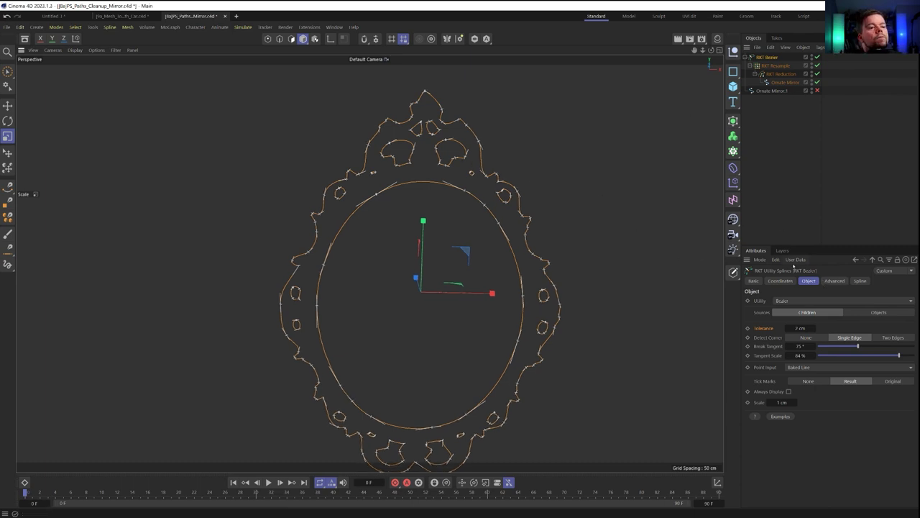
double_click(800, 328)
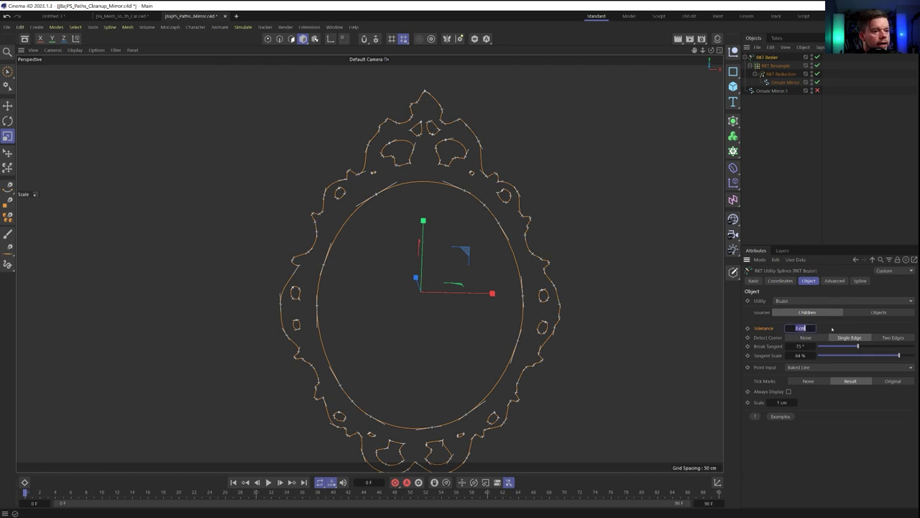
type("1")
key("Return")
scroll(428, 162, "up", 2)
scroll(428, 161, "up", 5)
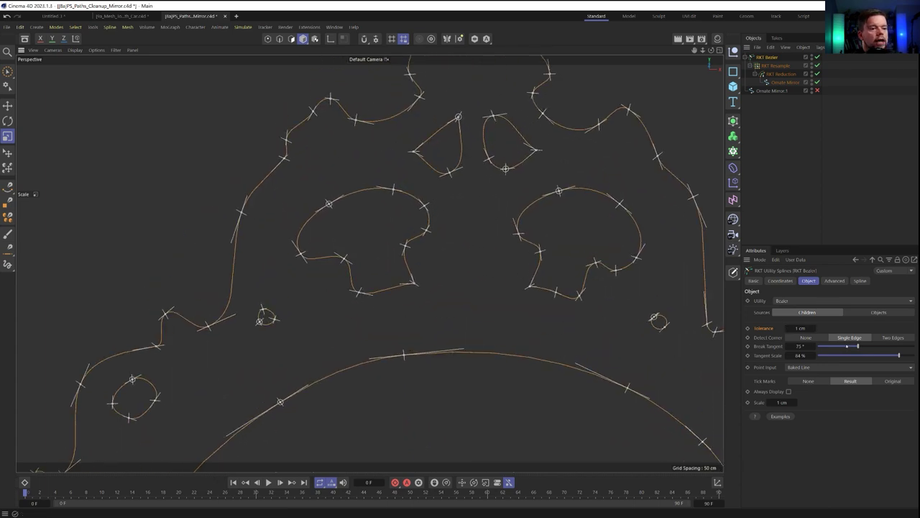
Try a Break Tangent of 0° with corner detection set to None, Single Edge and Two Edges, ending on Single Edge.
left_click_drag(849, 347, 820, 349)
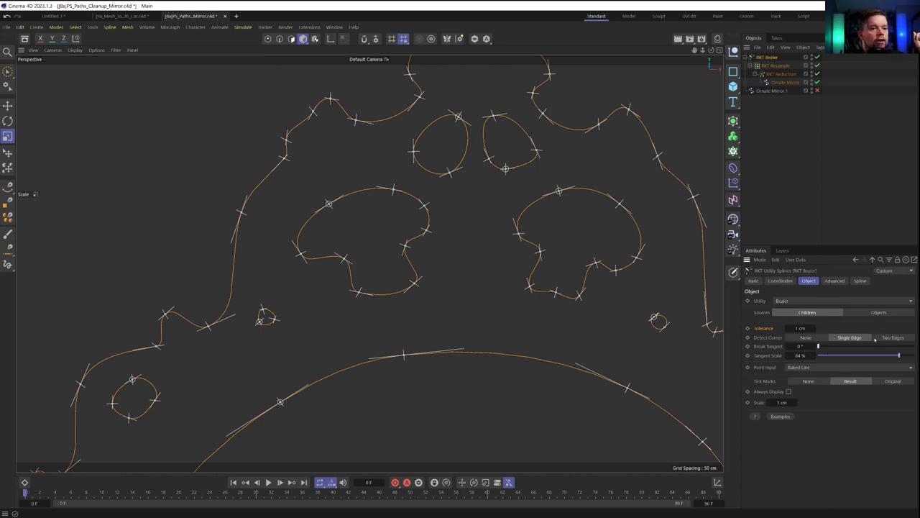
left_click(806, 338)
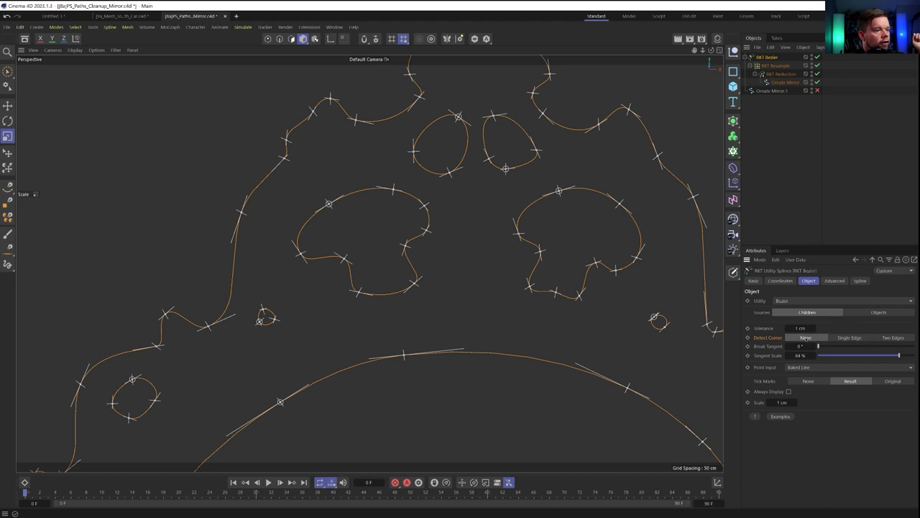
left_click(849, 337)
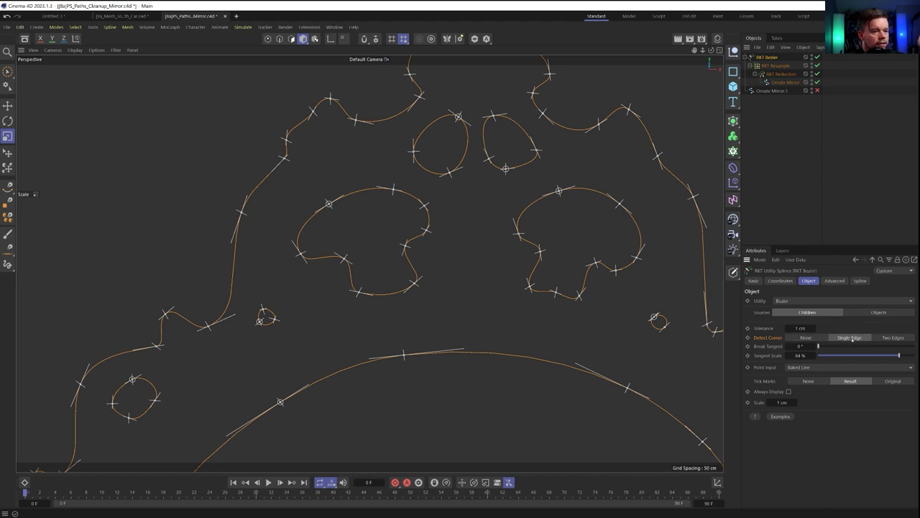
left_click(889, 338)
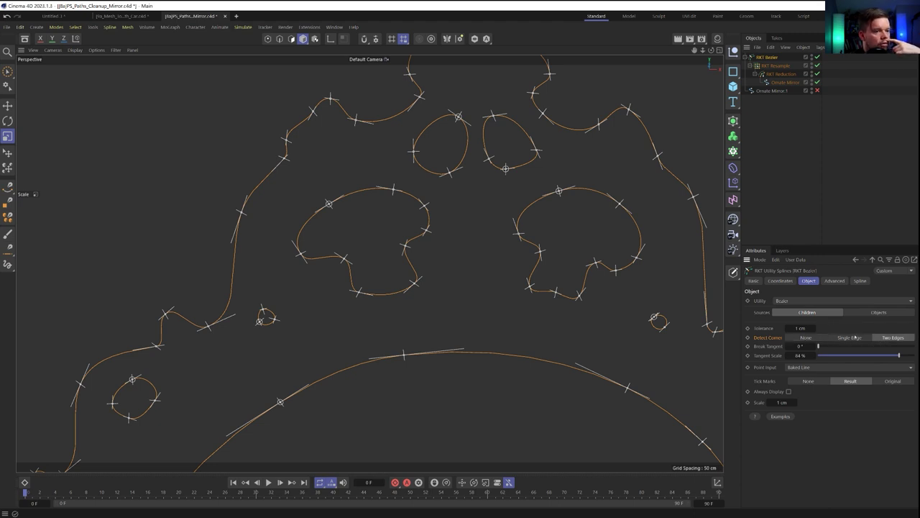
left_click(828, 338)
scroll(370, 263, "down", 5)
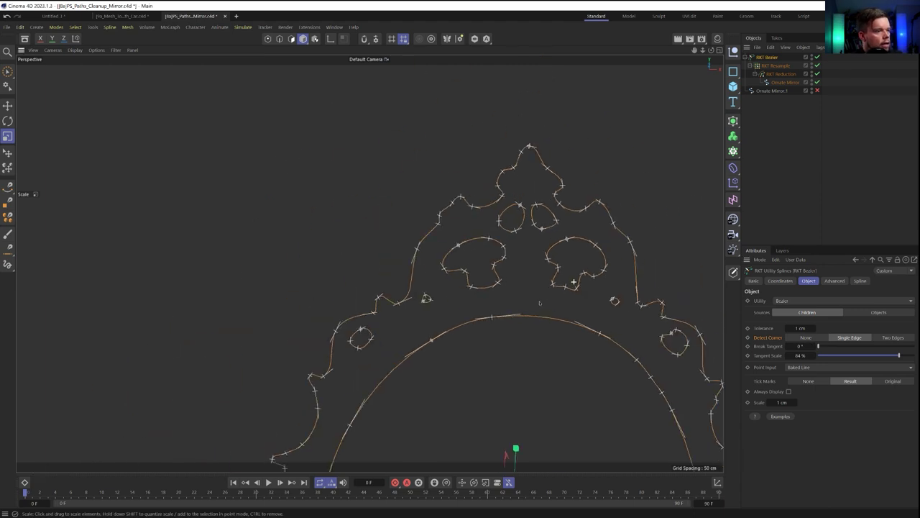
scroll(485, 237, "up", 5)
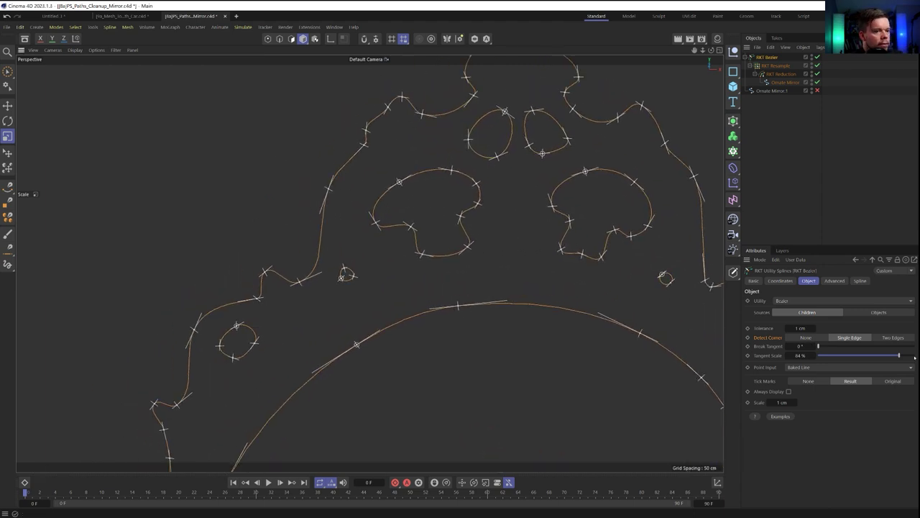
Raise the RKT Bezier's Break Tangent to 72° and further to 115° to sharpen the corners of the small cutouts.
left_click_drag(826, 347, 856, 346)
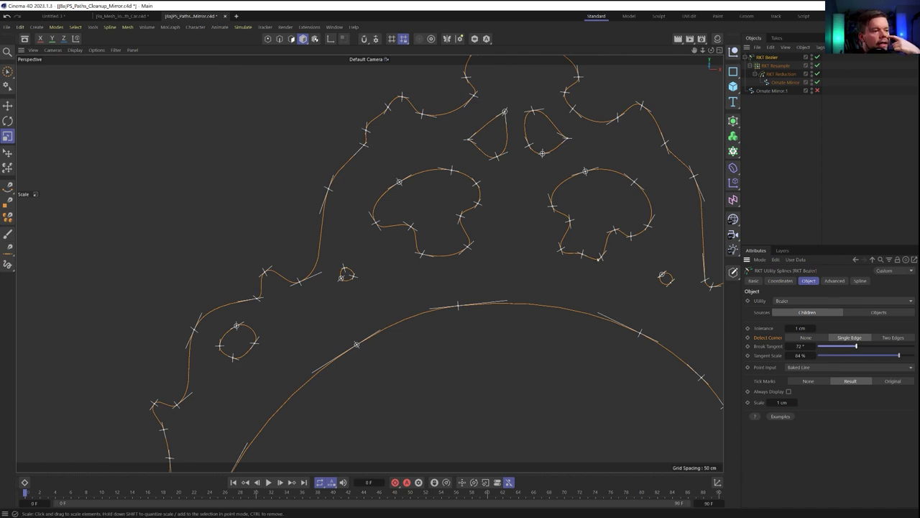
left_click_drag(856, 346, 879, 346)
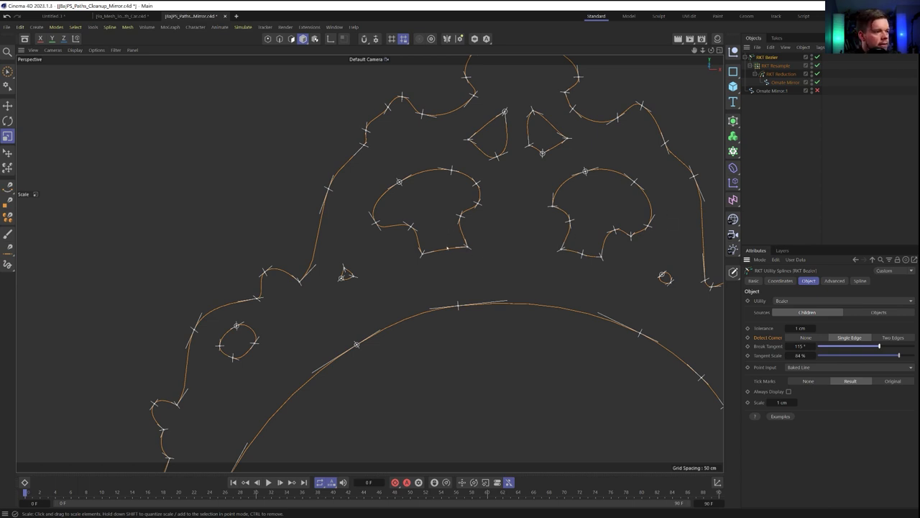
scroll(448, 247, "down", 10)
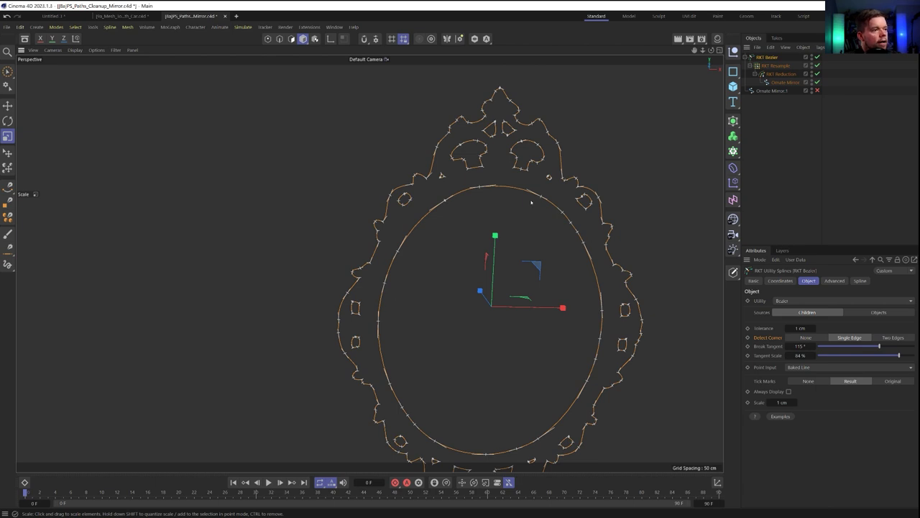
left_click_drag(531, 203, 467, 179, "alt")
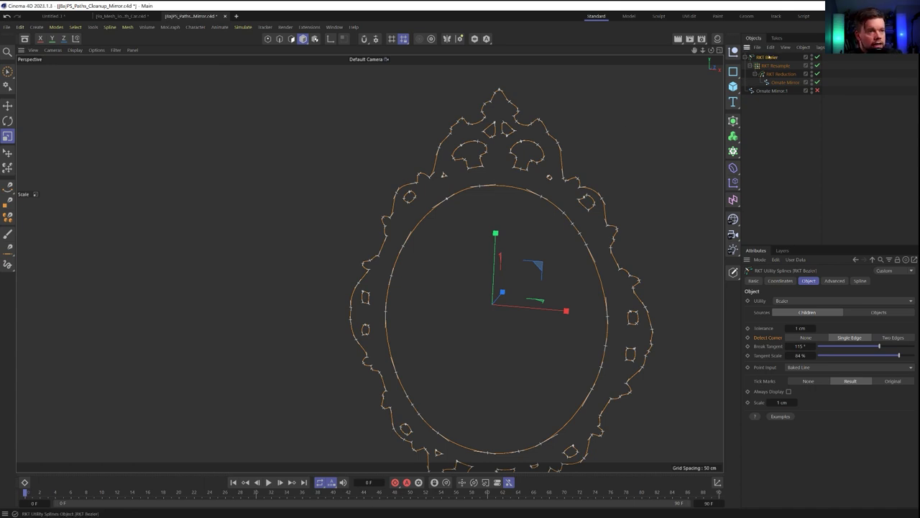
Make the RKT Bezier object editable and, in point mode, select a point on the inner oval with the Move tool.
key("c")
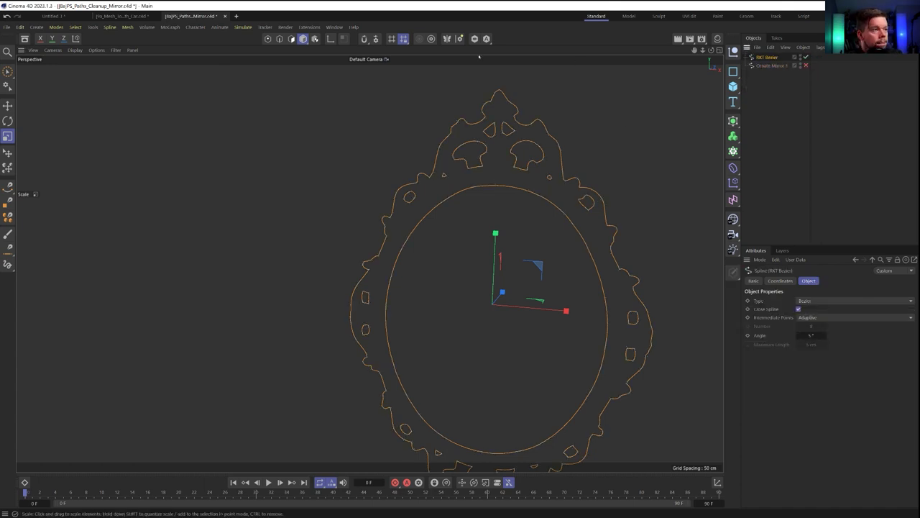
left_click(267, 38)
left_click(492, 184)
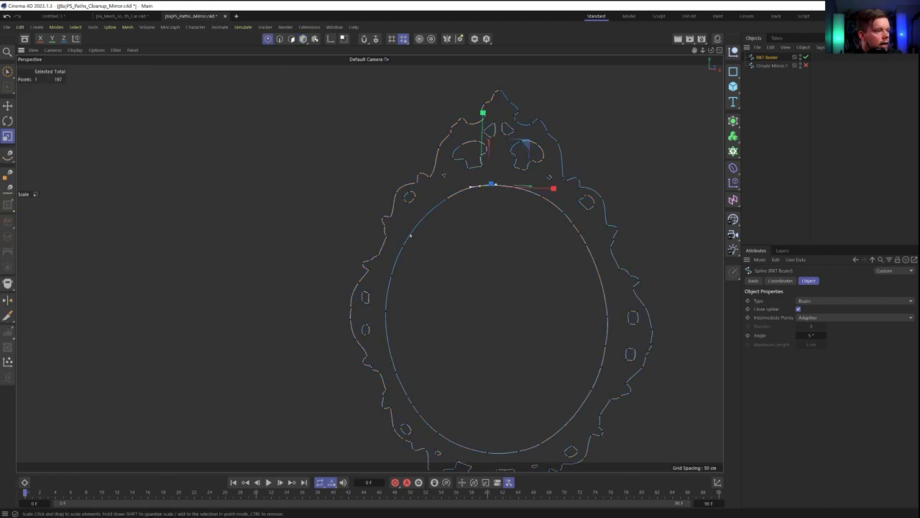
left_click(406, 242)
key("e")
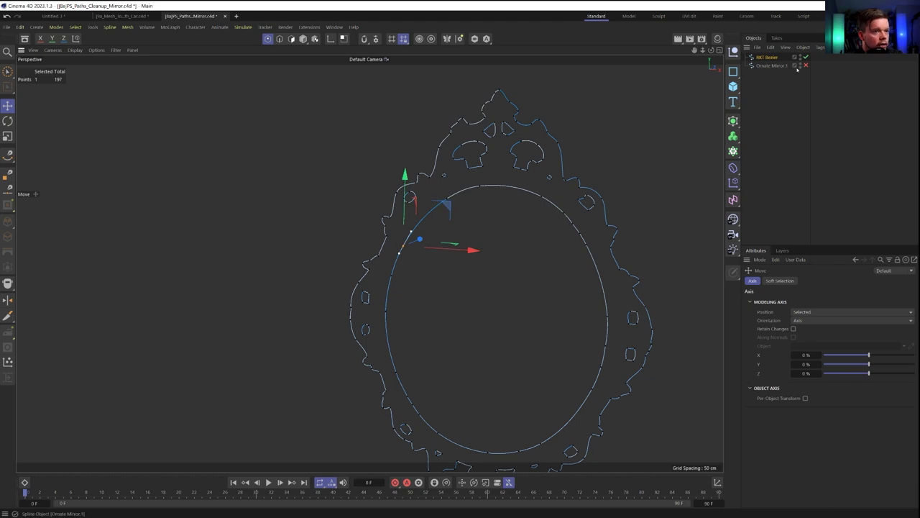
Enable the original Ornate Mirror.1 spline with all points selected for comparison, then disable it and reselect the RKT Bezier spline.
left_click(773, 65)
key("ctrl+a")
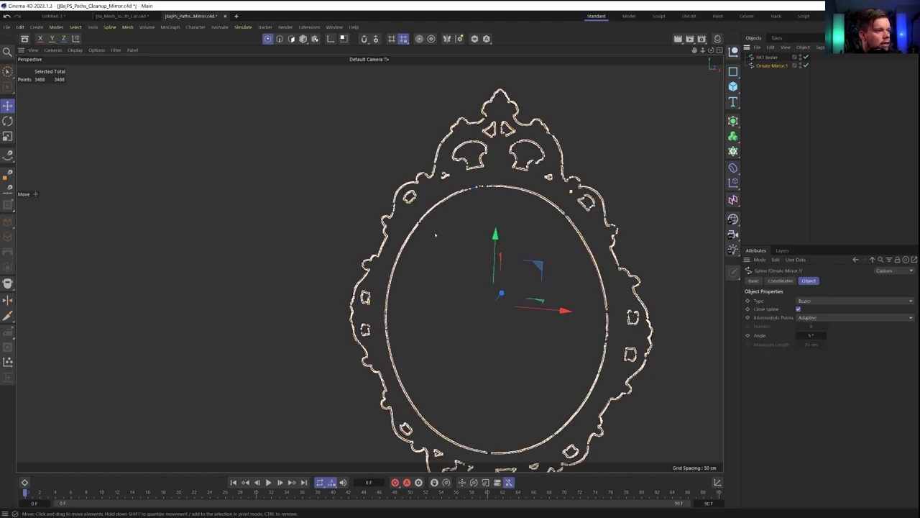
scroll(435, 234, "up", 5)
scroll(411, 261, "down", 6)
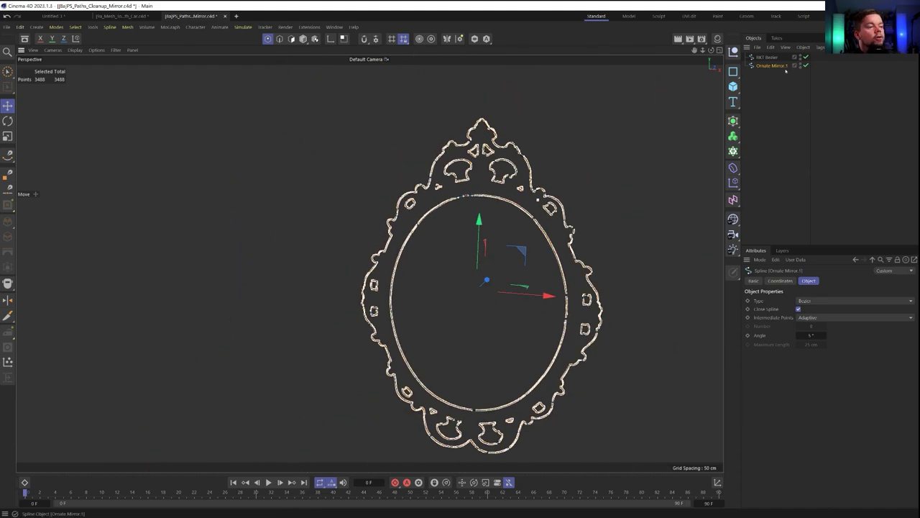
left_click(766, 57)
left_click(806, 66)
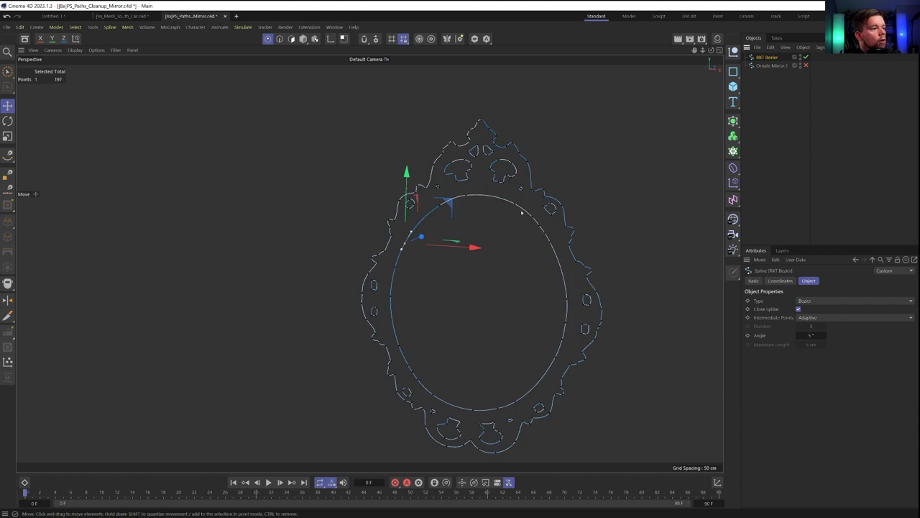
Try moving points on the inner oval's edge inward, then undo the moves.
left_click_drag(440, 209, 451, 206, "alt")
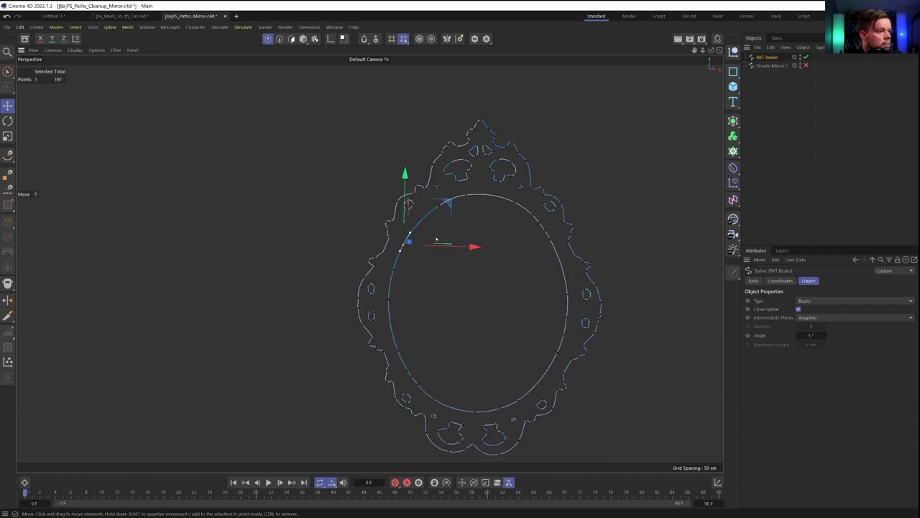
left_click(392, 276)
left_click(394, 271)
left_click_drag(462, 270, 474, 302)
left_click(390, 299)
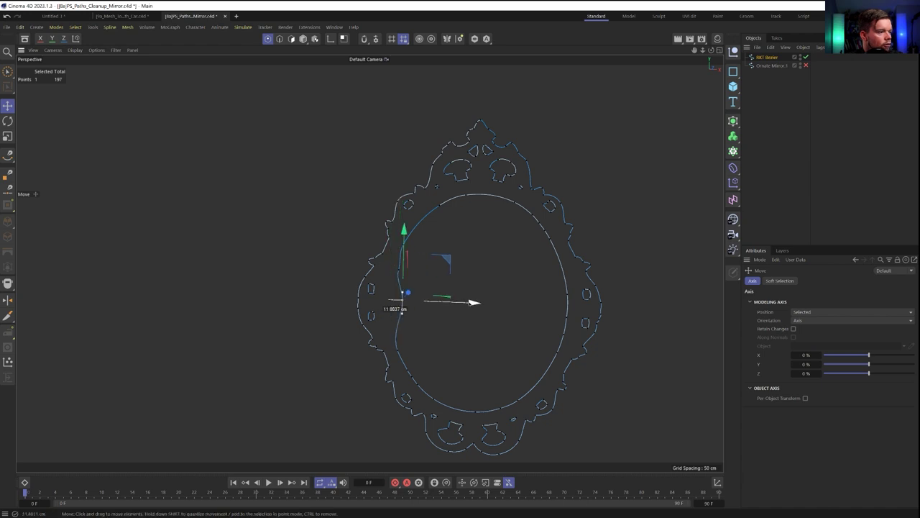
key("ctrl+z")
key("ctrl+z")
key("ctrl+z")
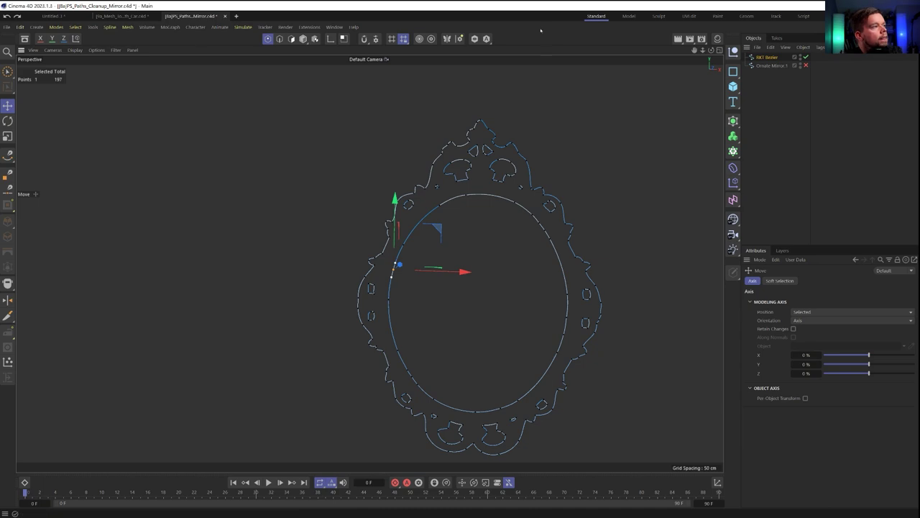
Open the CameraTrack_MessyMaze_DemoFiles.c4d scene file.
left_click(74, 17)
left_click(191, 16)
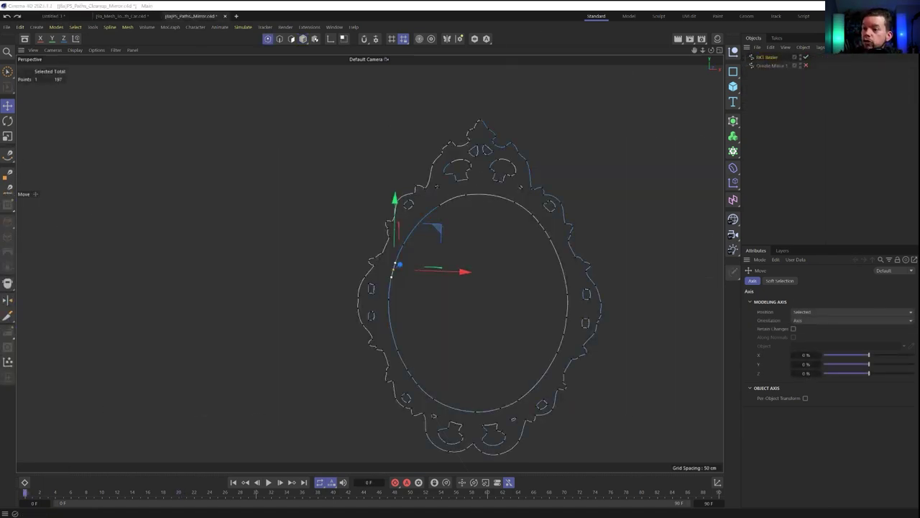
left_click_drag(0, 208, 343, 208)
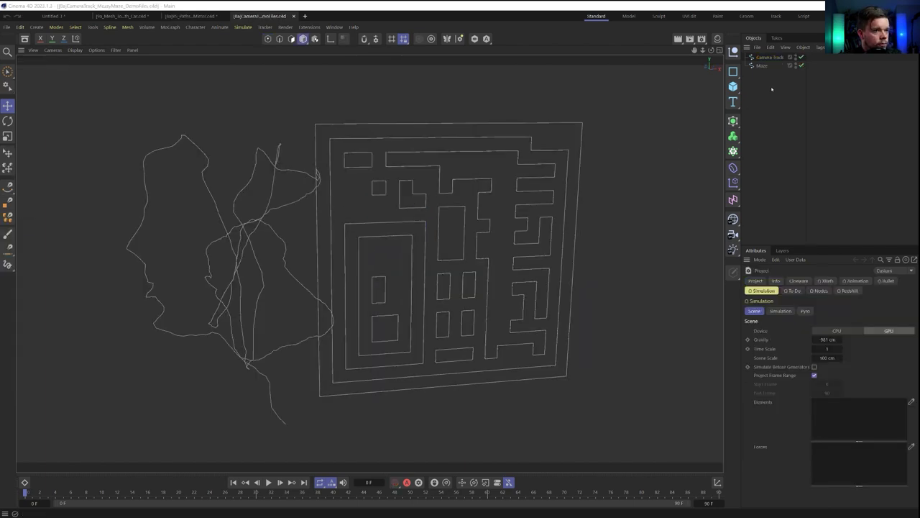
Disable the Maze spline, then select the Camera Track spline and display its points in point mode.
left_click(802, 66)
left_click(770, 58)
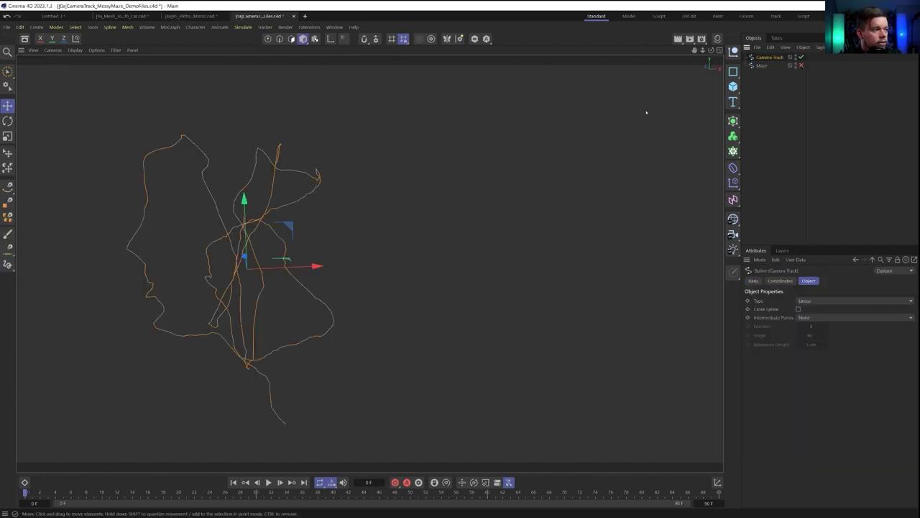
left_click_drag(223, 228, 496, 302, "alt")
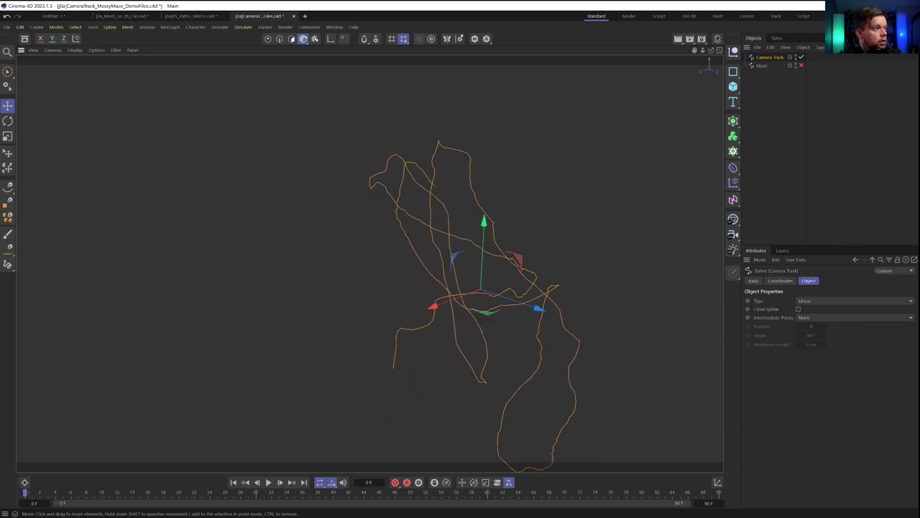
left_click(309, 27)
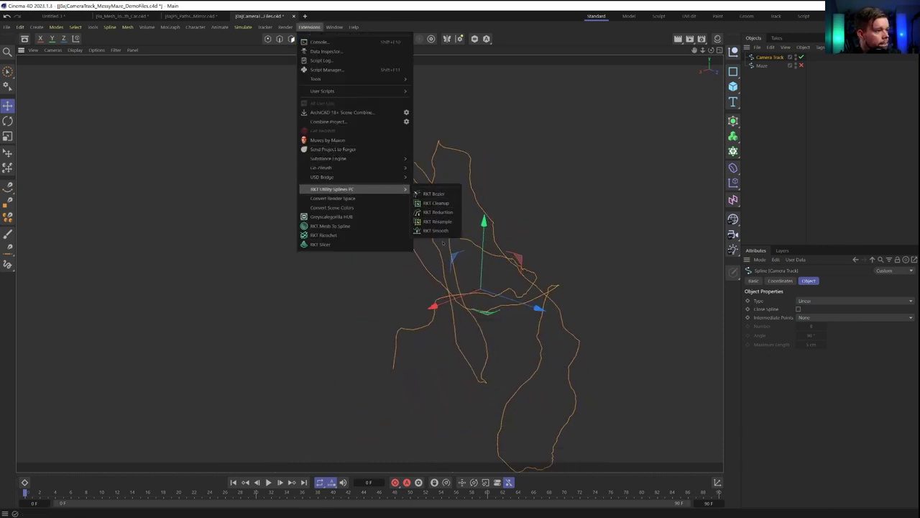
left_click(421, 60)
left_click(267, 39)
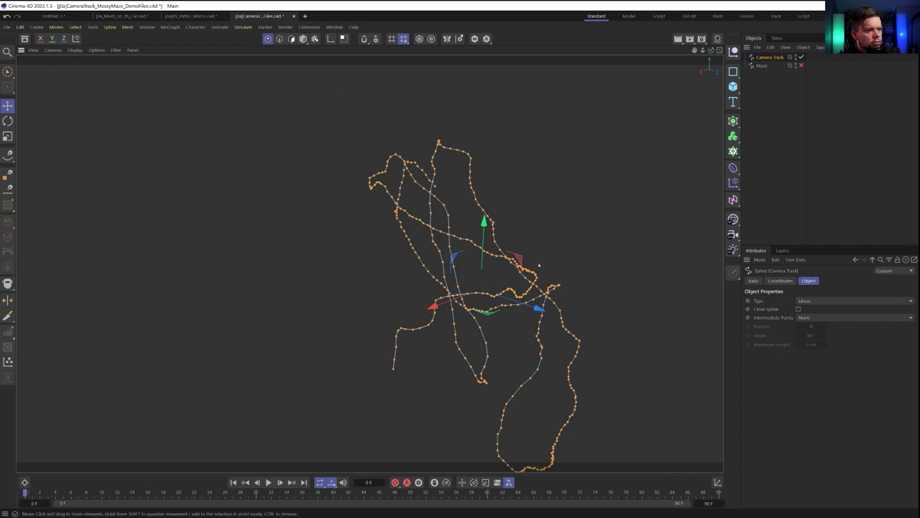
left_click_drag(540, 266, 481, 227, "alt")
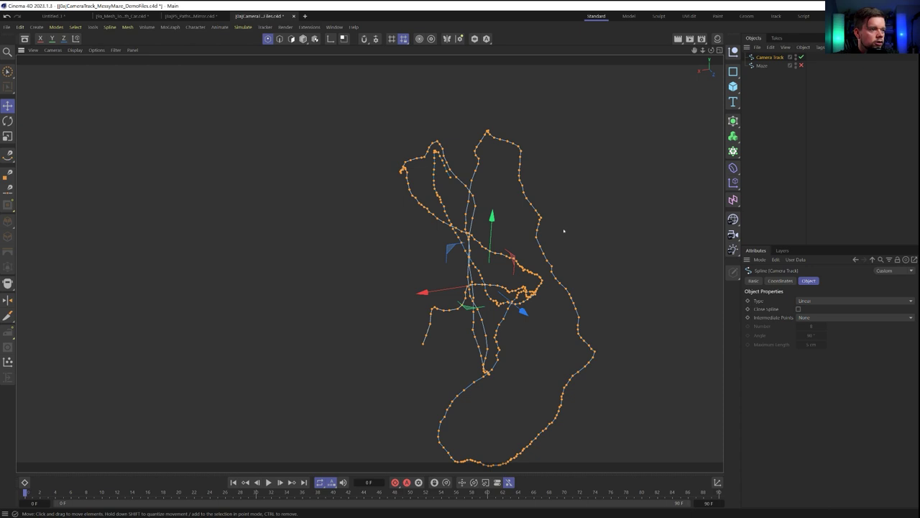
left_click_drag(605, 285, 382, 72, "alt")
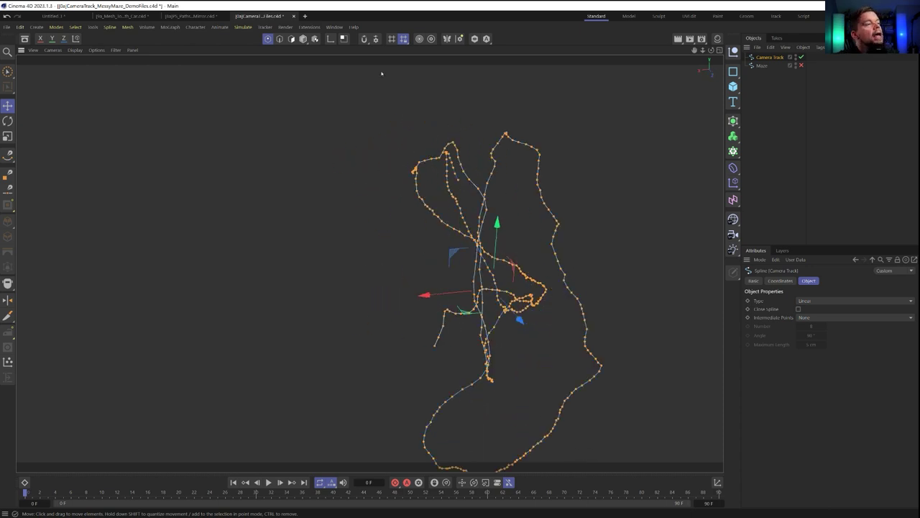
Add an RKT Smooth object as parent of the Camera Track spline, with 50 iterations and a 78% counter scale.
left_click(304, 27)
mouse_move(343, 190)
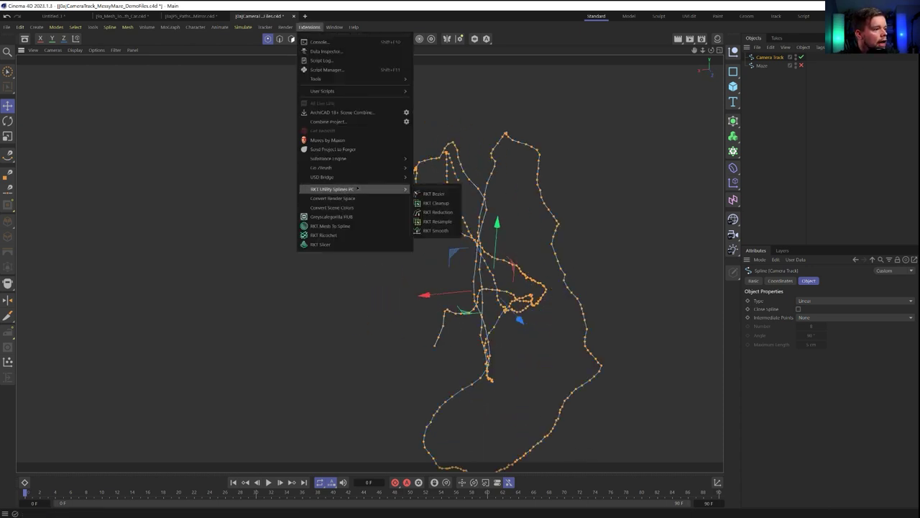
left_click(435, 230)
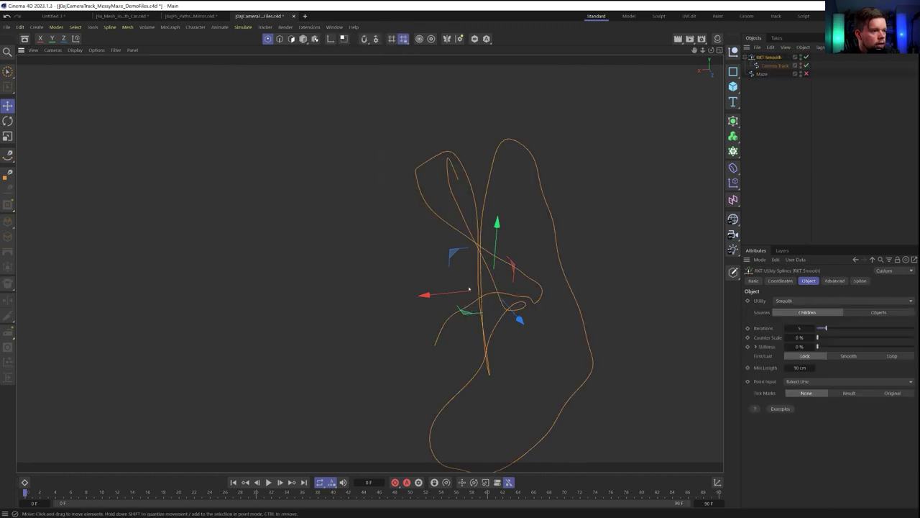
left_click_drag(468, 289, 431, 266, "alt")
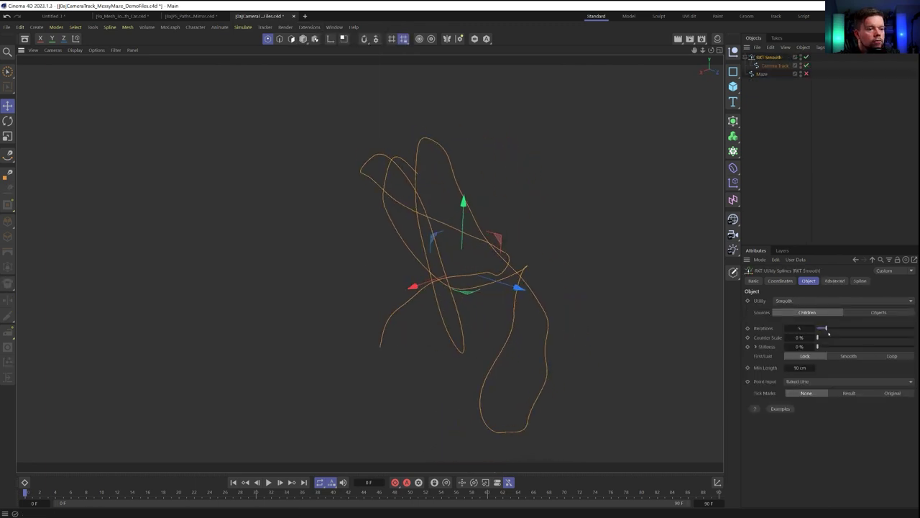
left_click_drag(828, 331, 913, 329)
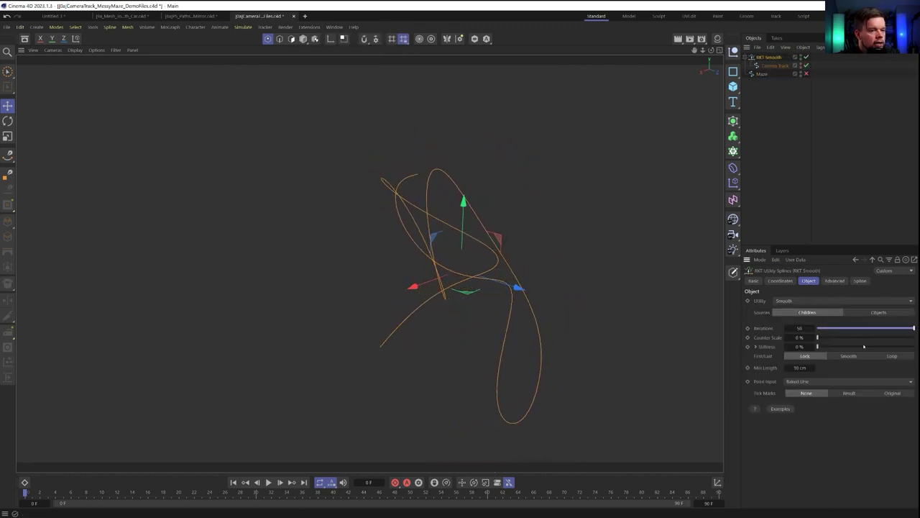
left_click_drag(827, 338, 894, 339)
mouse_move(370, 263)
left_mouse_down("alt")
mouse_move(350, 277)
mouse_move(366, 264)
left_mouse_up("alt")
Add an RKT Bezier object as parent of RKT Smooth and set its tick marks to Result.
left_click(310, 27)
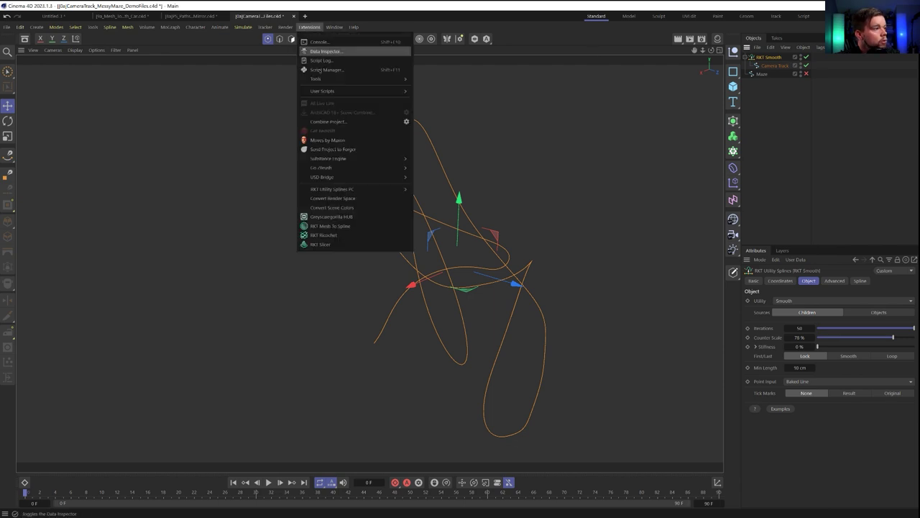
mouse_move(363, 188)
left_click(432, 193)
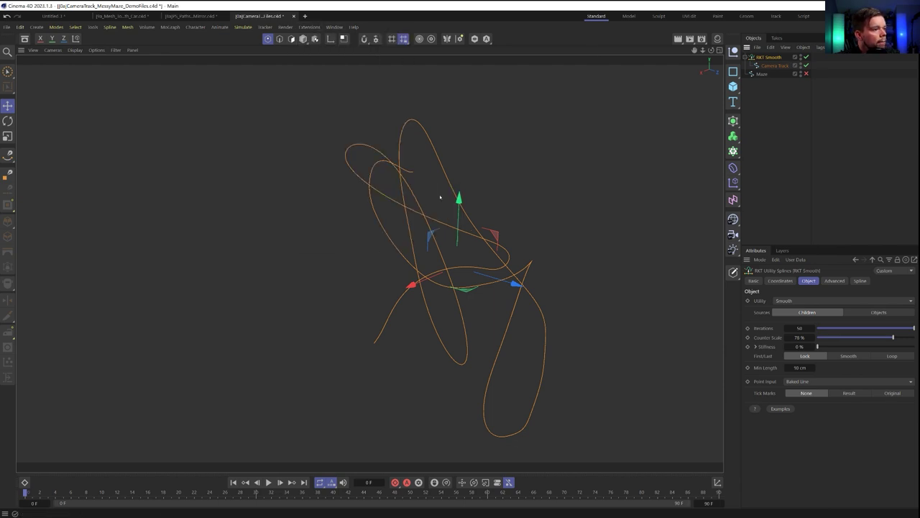
left_click(851, 381)
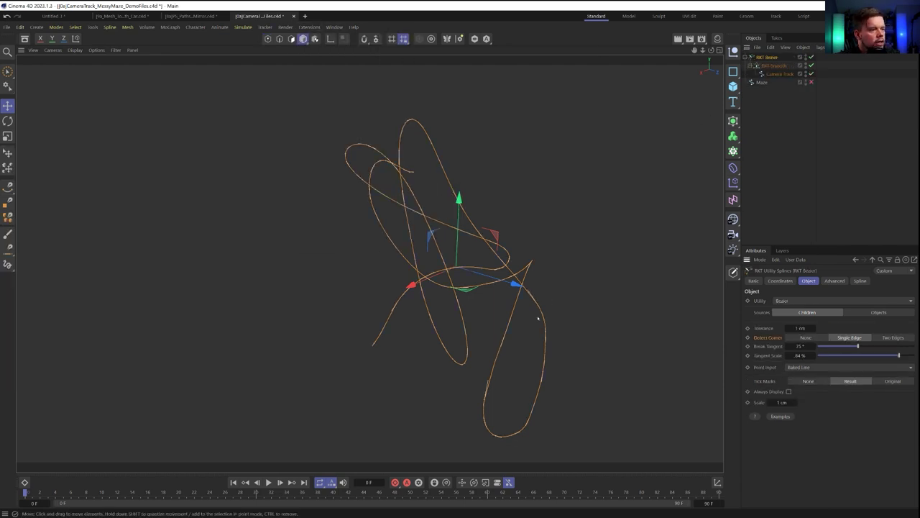
left_click_drag(538, 319, 600, 331, "alt")
Raise the RKT Bezier's tolerance to 2 cm and further to 3 cm.
double_click(800, 327)
type("2")
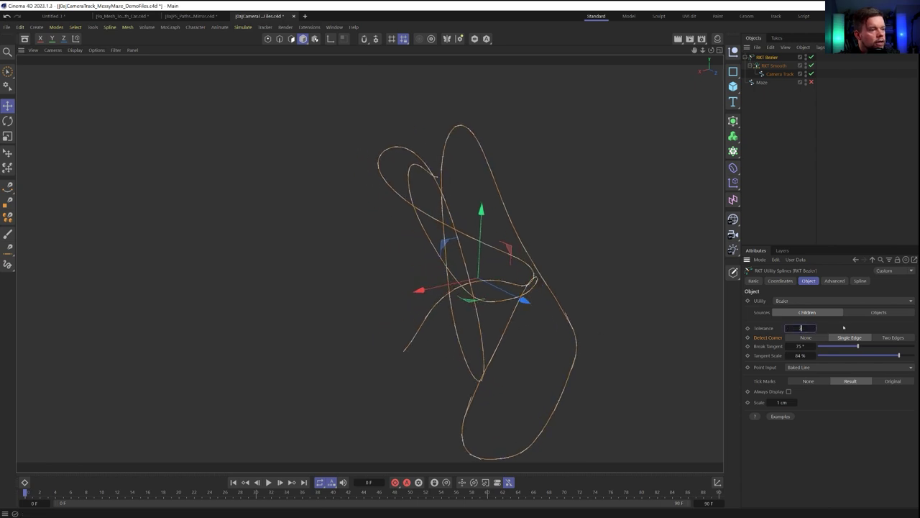
key("Return")
double_click(801, 328)
type("3")
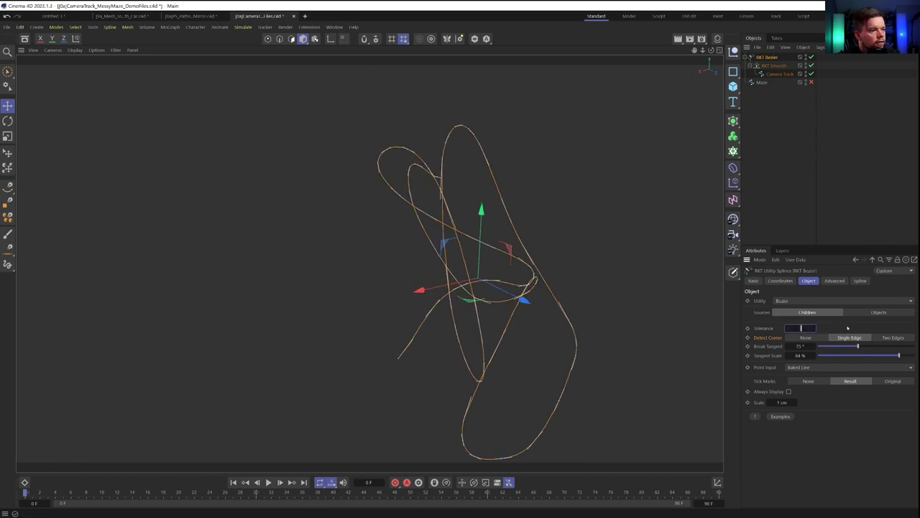
key("Return")
left_click_drag(367, 261, 388, 259, "alt")
Duplicate the original Camera Track spline outside the RKT hierarchy and show its points for comparison.
left_click_drag(780, 74, 768, 98, "ctrl")
left_click_drag(608, 348, 367, 223, "alt")
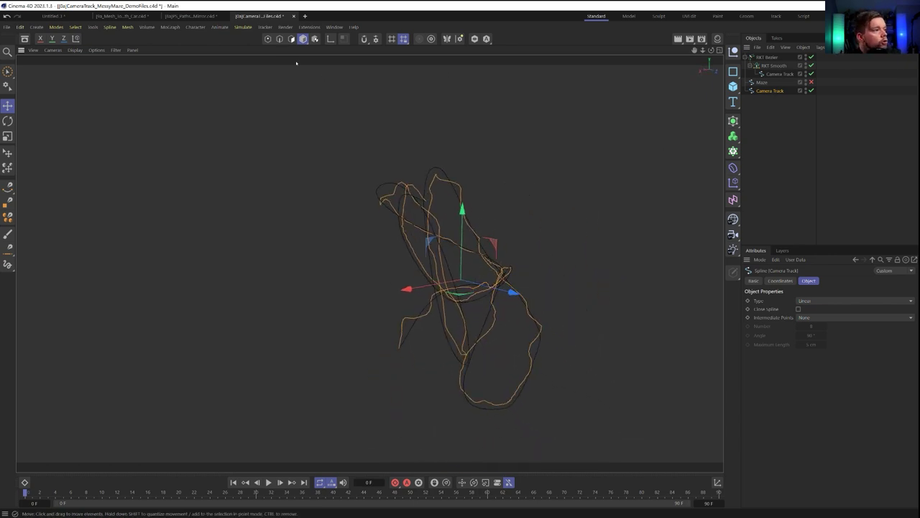
left_click(267, 39)
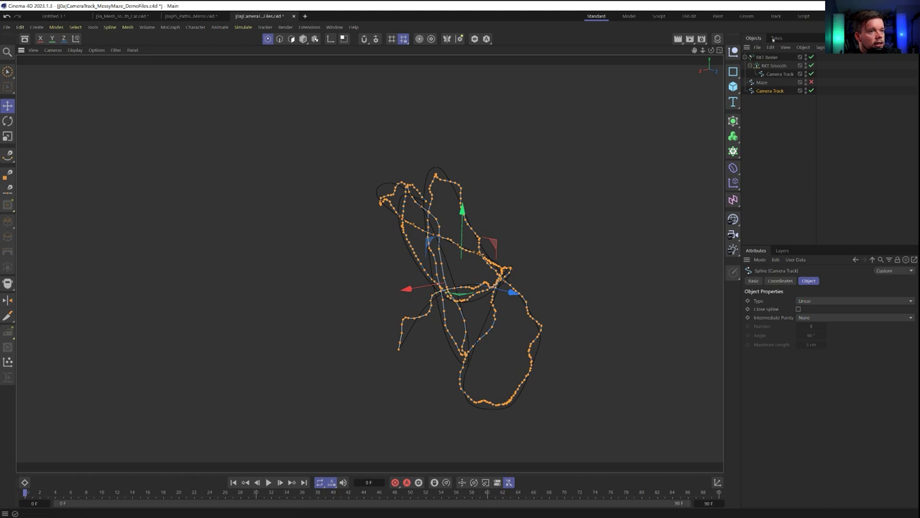
Make the RKT Bezier object editable and disable the duplicated Camera Track spline.
left_click(763, 57)
key("c")
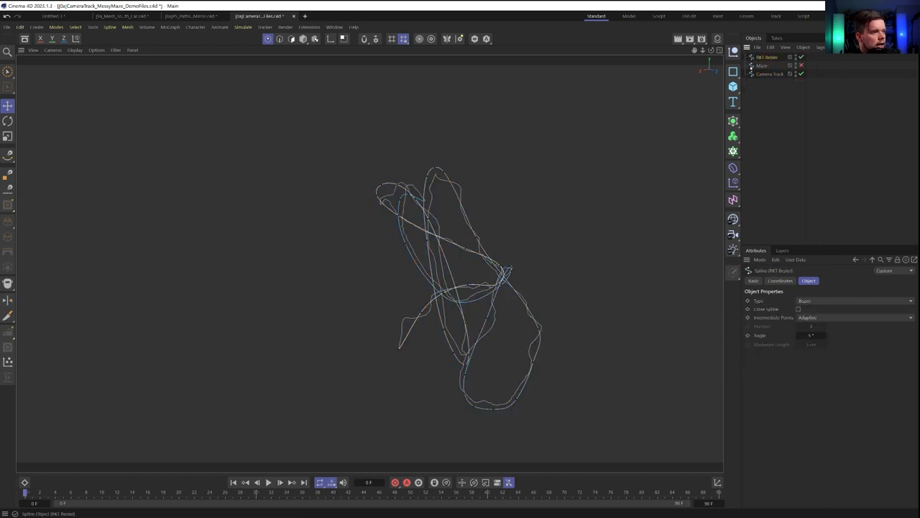
left_click(803, 74)
Adjust single points along the large lower loop of the editable RKT Bezier spline.
left_click_drag(583, 257, 447, 334, "alt")
left_click(463, 335)
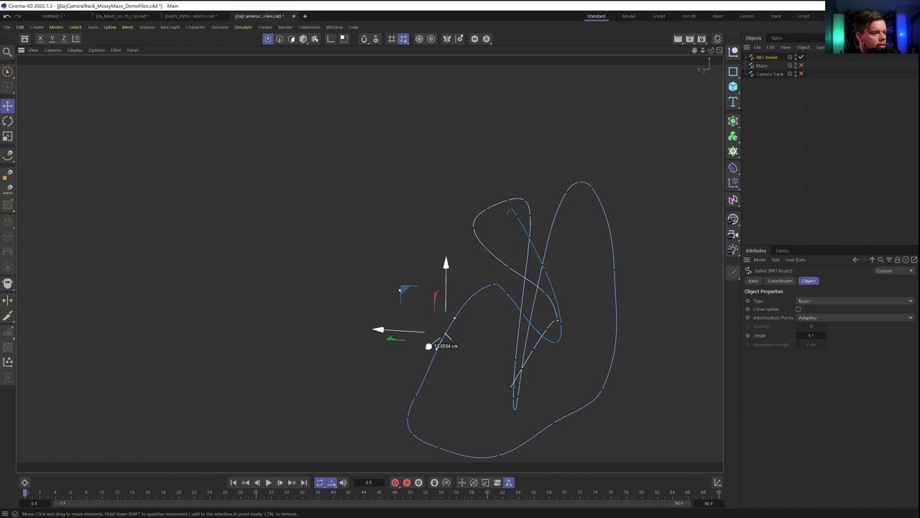
left_click(552, 422)
left_click_drag(594, 439, 523, 406, "alt")
left_click_drag(498, 329, 601, 463)
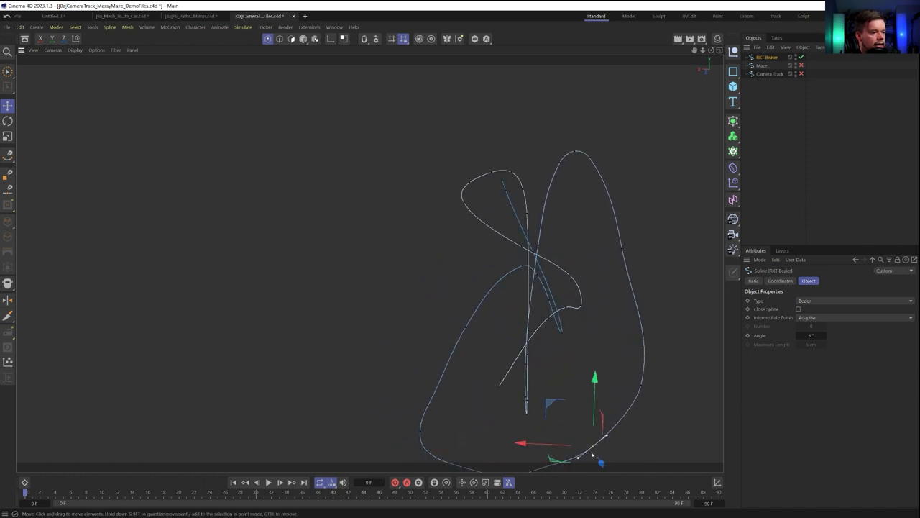
Select a point on the outer side of the tall loop and move it slightly up and outward.
left_click(623, 251)
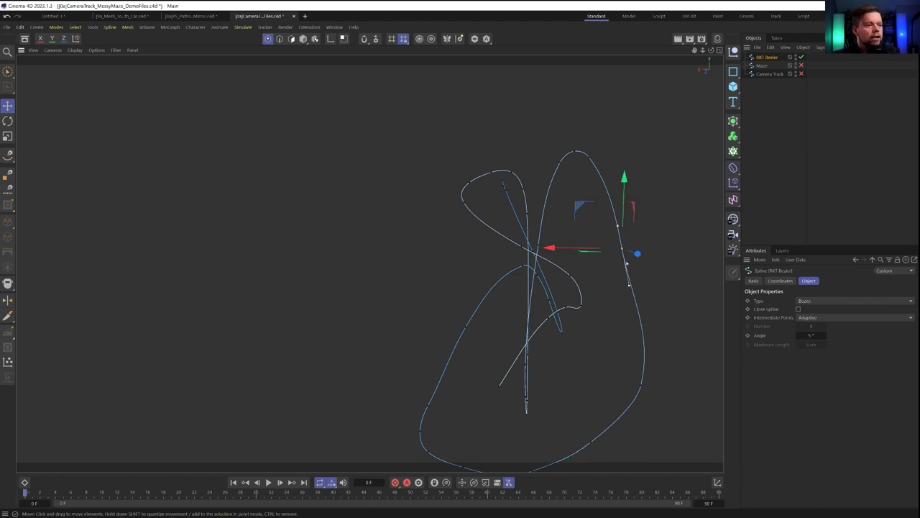
left_click_drag(622, 251, 660, 277, "alt")
key("r")
mouse_move(637, 224)
left_mouse_down("alt")
mouse_move(674, 236)
mouse_move(647, 231)
left_mouse_up("alt")
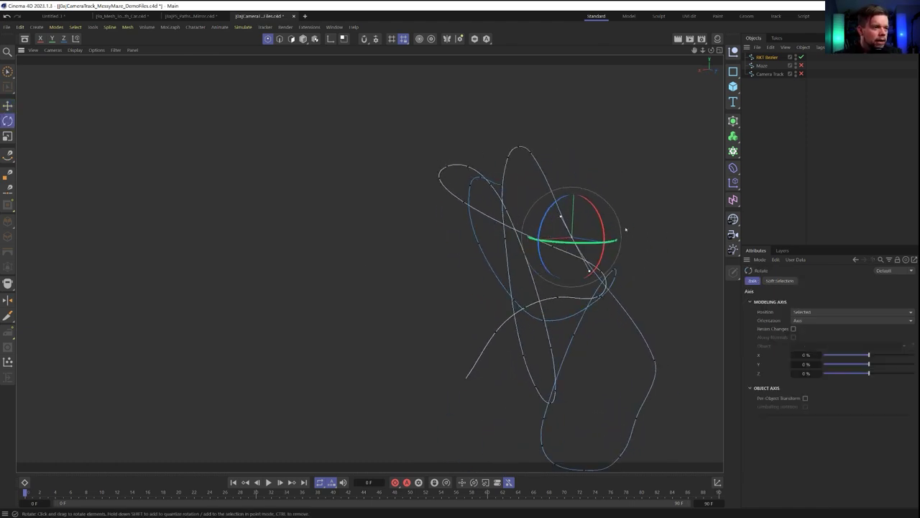
key("e")
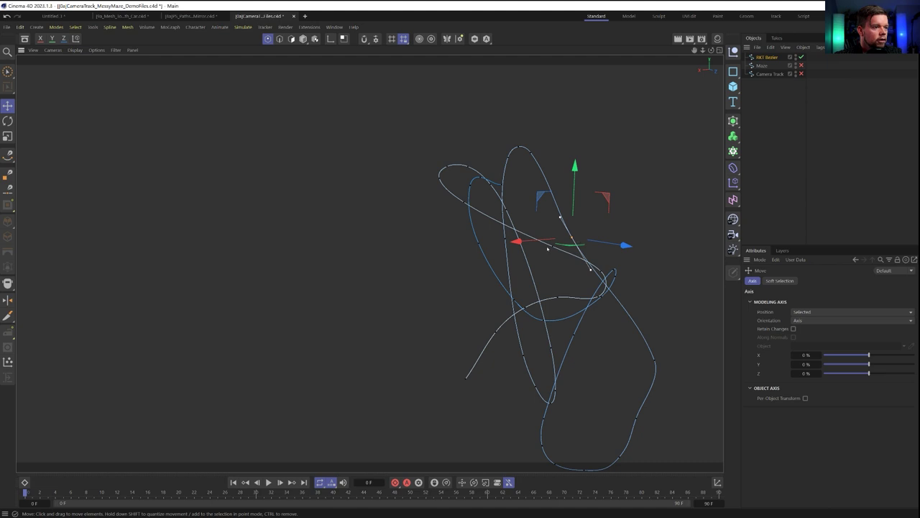
left_click_drag(600, 199, 607, 195)
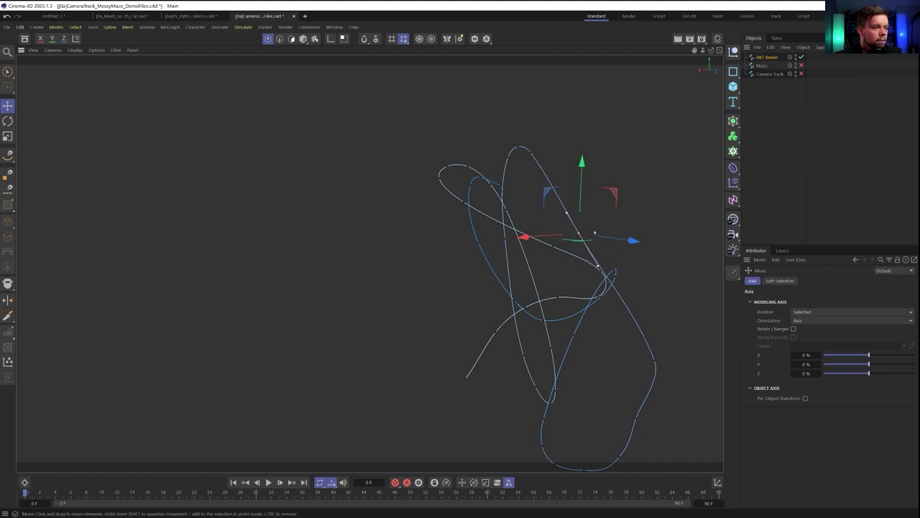
left_click_drag(593, 233, 520, 247, "alt")
right_click_drag(581, 263, 539, 282, "alt")
middle_click_drag(545, 297, 412, 230, "alt")
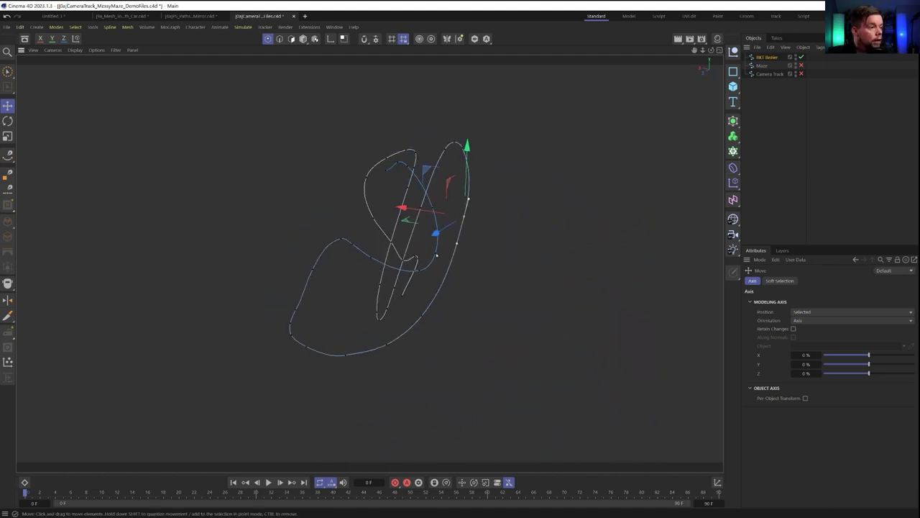
left_click_drag(411, 236, 386, 220, "alt")
left_click_drag(369, 263, 408, 228, "alt")
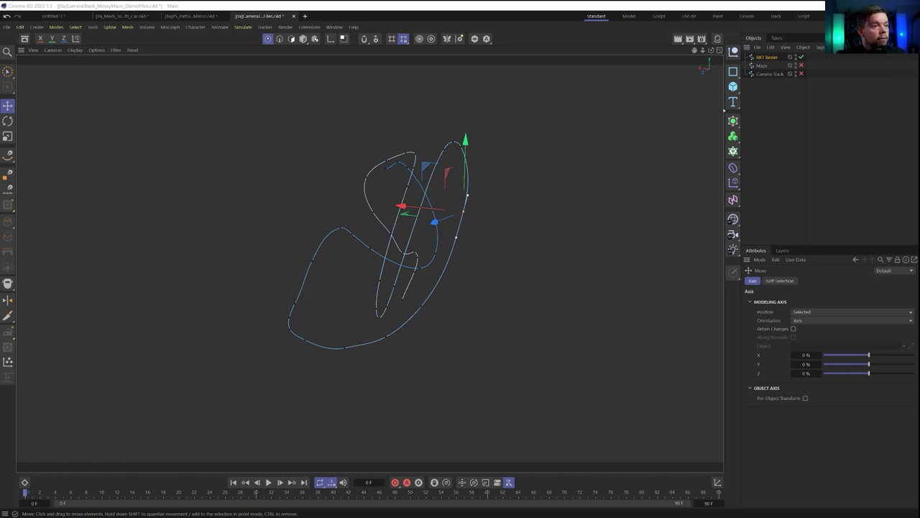
Undo the point edits and the conversion so the RKT Bezier object is a live generator again.
left_click(762, 65)
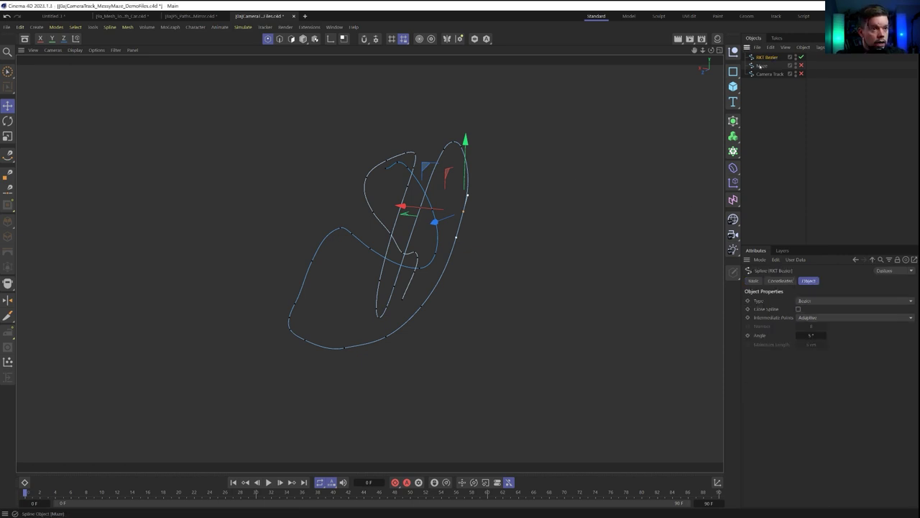
left_click(762, 59)
key("ctrl+z")
key("ctrl+z")
key("ctrl+z")
key("ctrl+z")
key("ctrl+z")
key("ctrl+z")
key("ctrl+z")
key("ctrl+z")
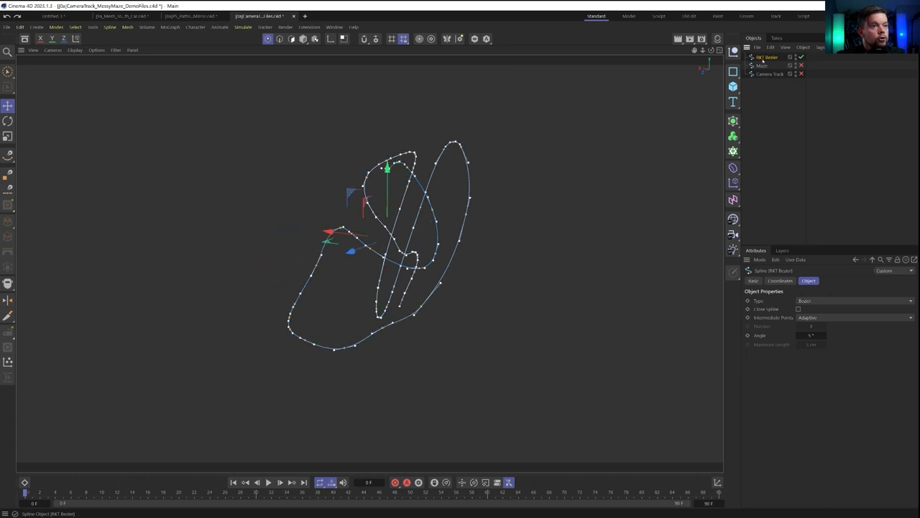
Move RKT Smooth out of the RKT Bezier object and delete the RKT Bezier.
left_click_drag(771, 65, 774, 58)
left_click(771, 65)
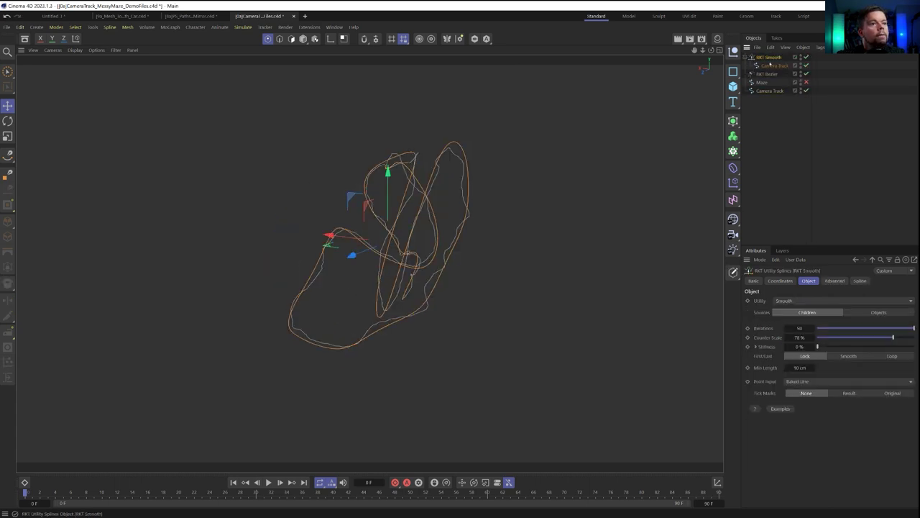
Limit RKT Smooth on the camera track to a Point Cap of 100 and return to its object settings.
left_click(834, 281)
double_click(791, 304)
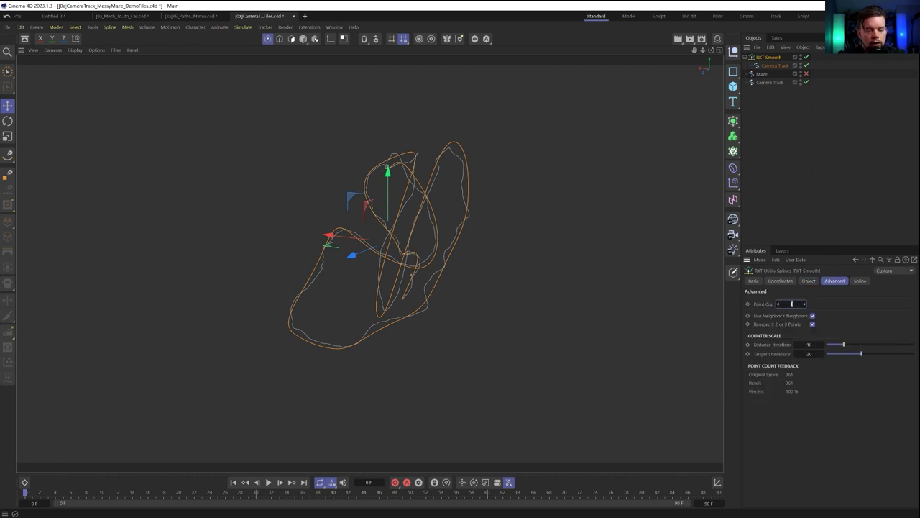
type("100")
key("Return")
left_click(809, 280)
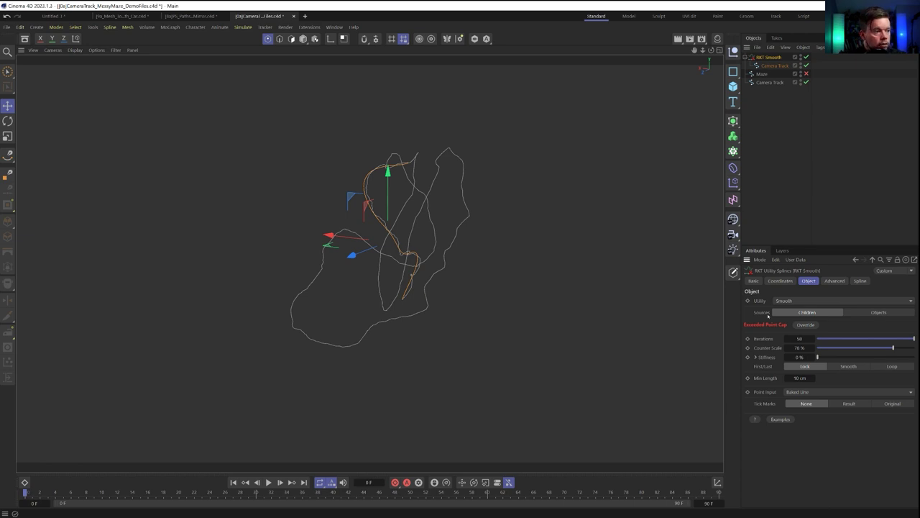
Override the exceeded point cap on RKT Smooth, check the Point Cap in the advanced settings, and return to the object settings.
mouse_move(398, 224)
left_mouse_down("alt")
mouse_move(412, 254)
mouse_move(508, 237)
left_mouse_up("alt")
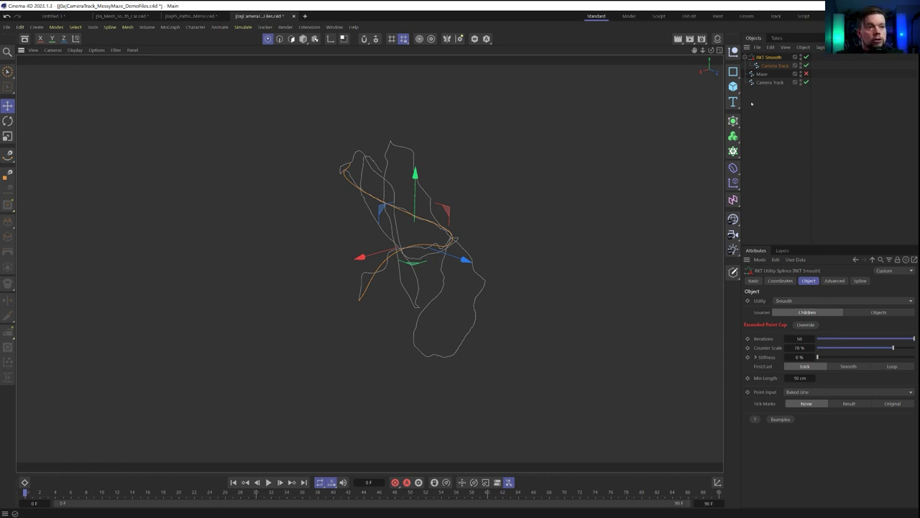
left_click(835, 281)
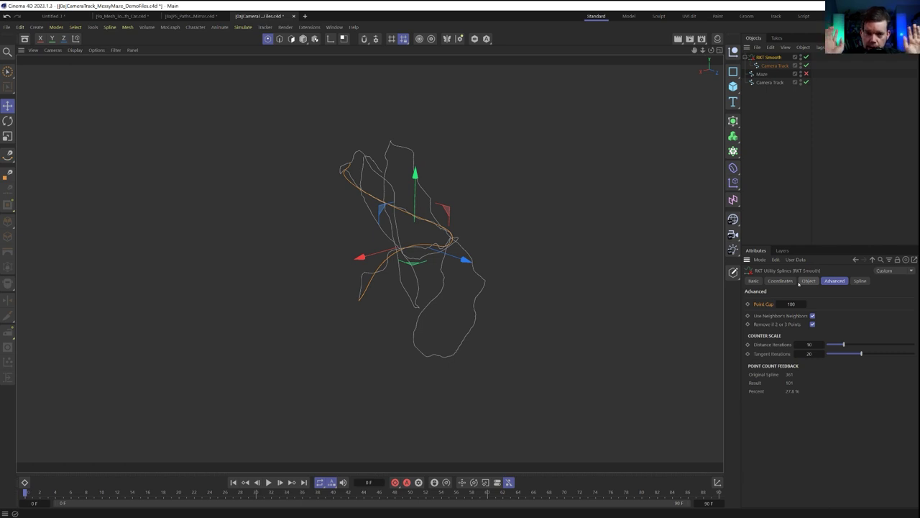
left_click(808, 281)
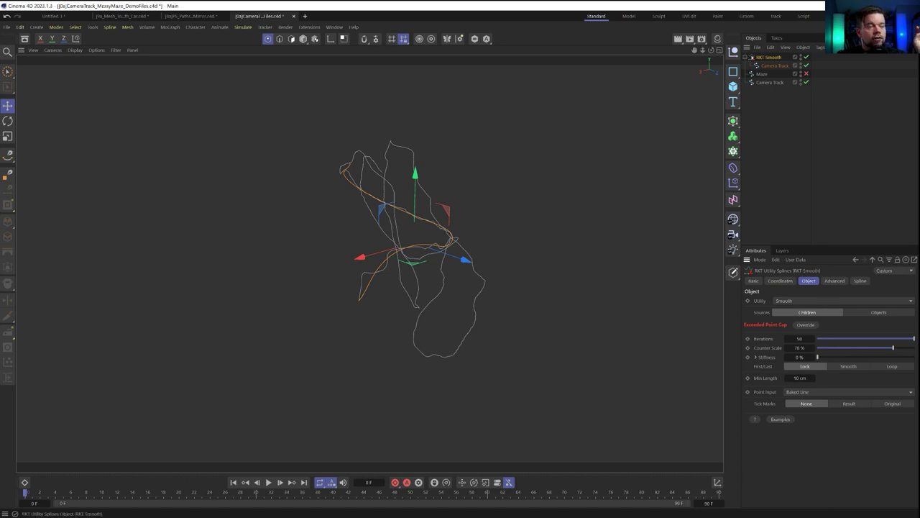
double_click(752, 57)
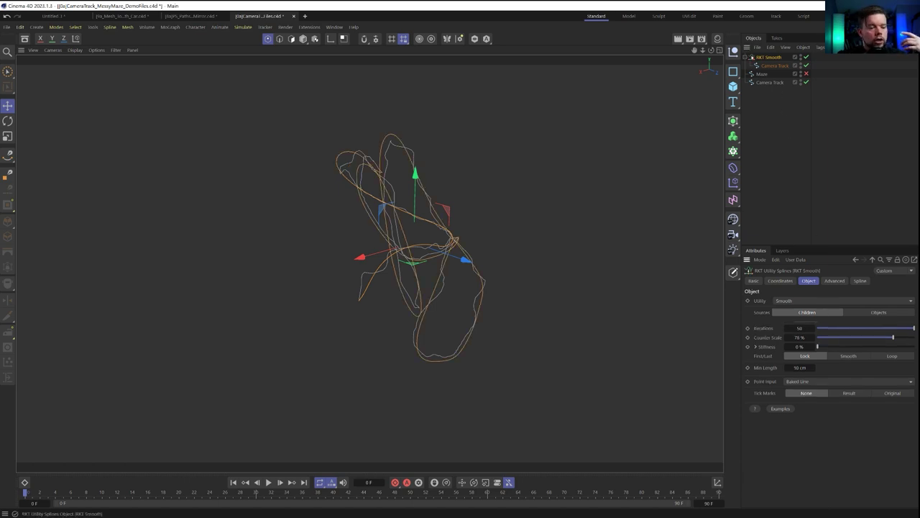
left_click(835, 281)
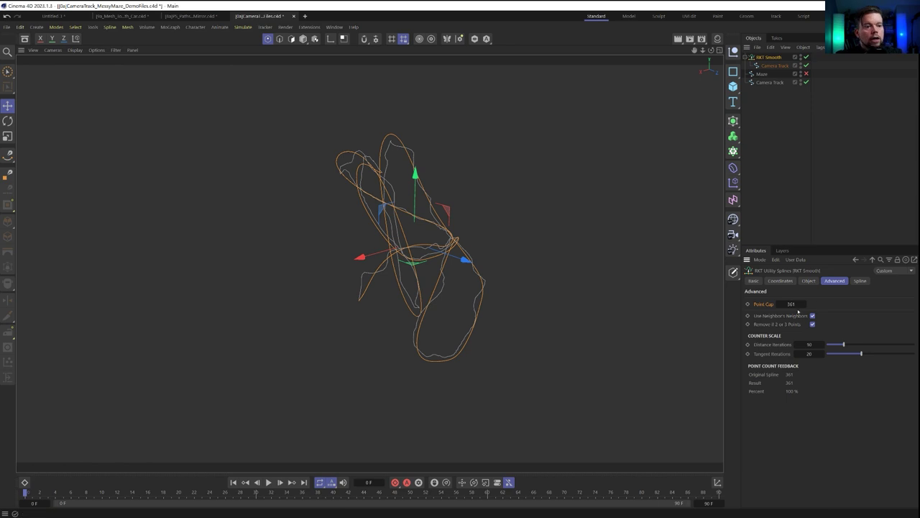
left_click(815, 281)
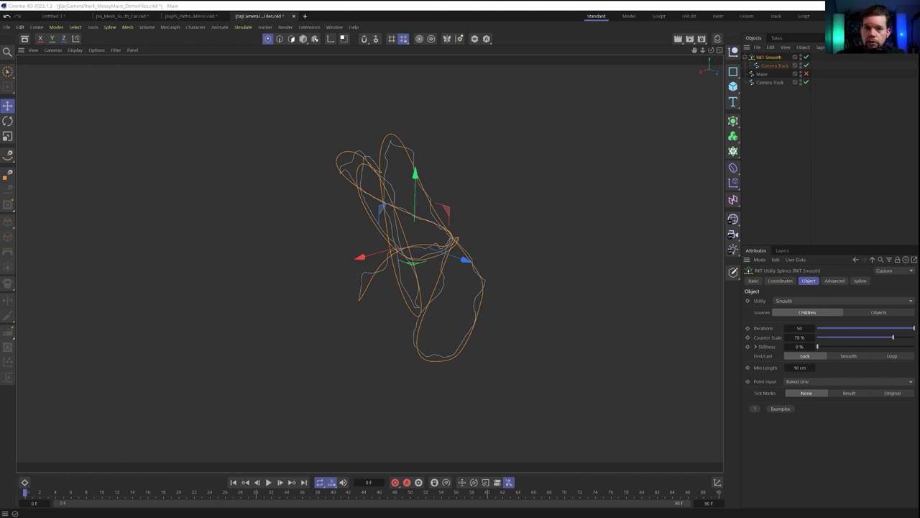
Look over the vectorworldmap.com page linked in the Demo Raw folder, close it, and switch back to Cinema 4D.
left_click_drag(919, 72, 394, 72)
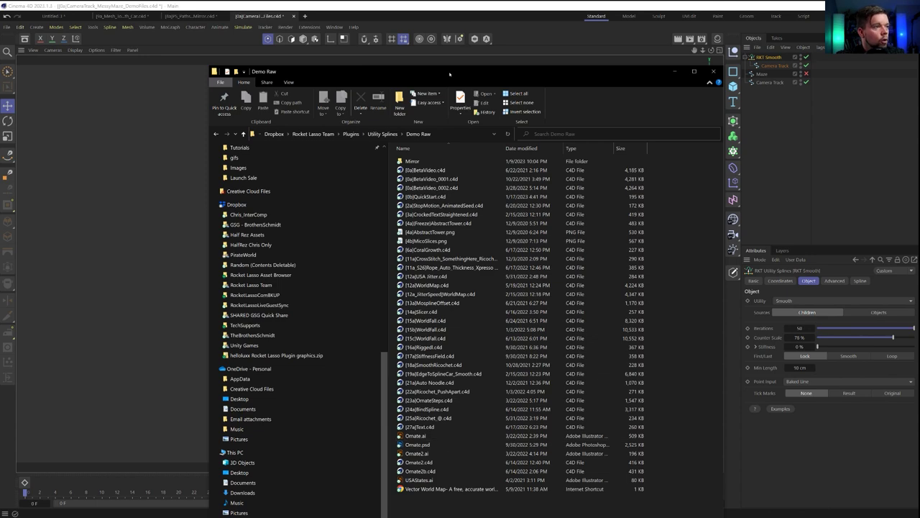
left_click_drag(462, 71, 919, 100)
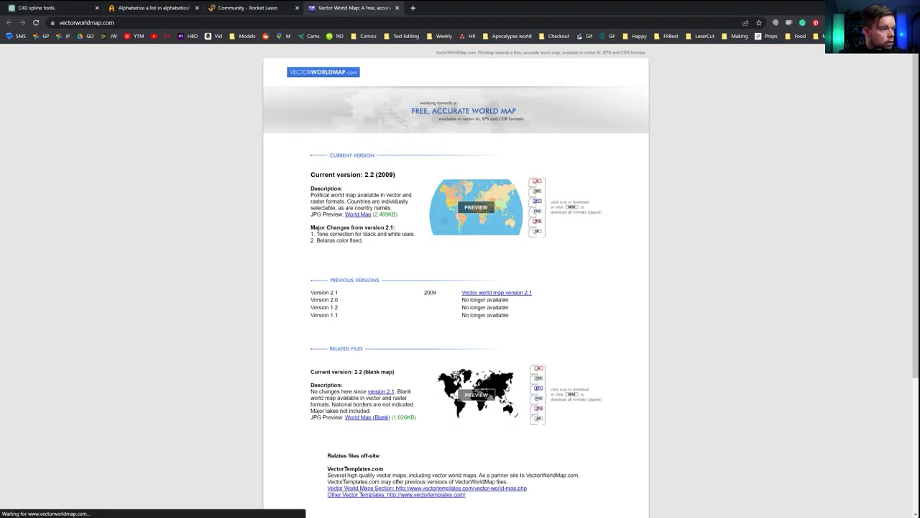
scroll(407, 258, "down", 3)
mouse_move(474, 200)
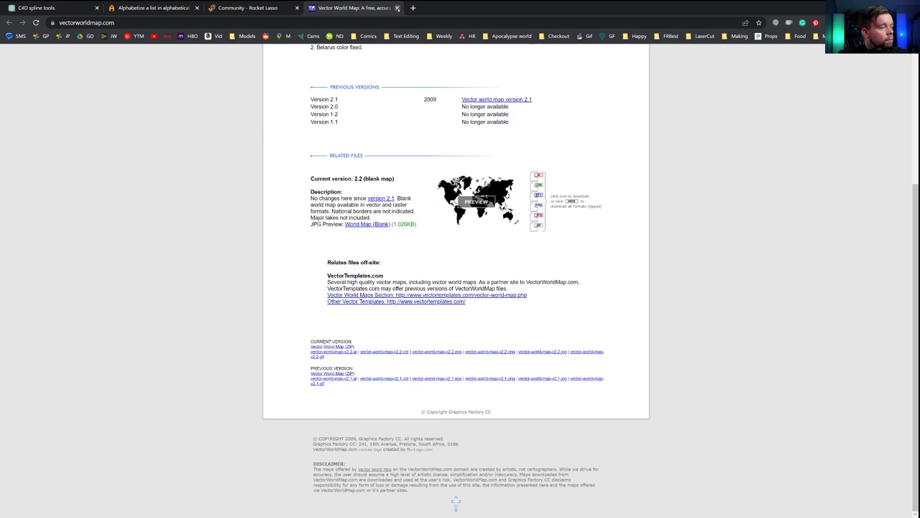
left_click(397, 8)
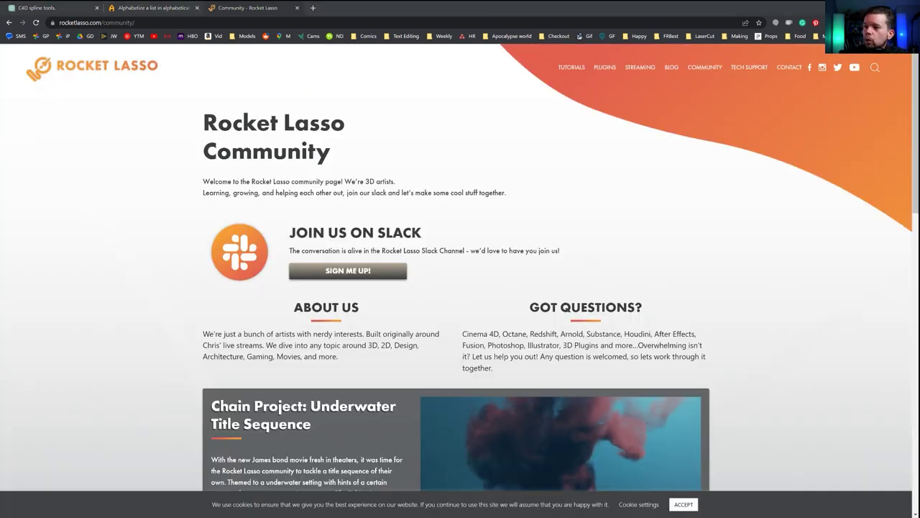
key("alt+Tab")
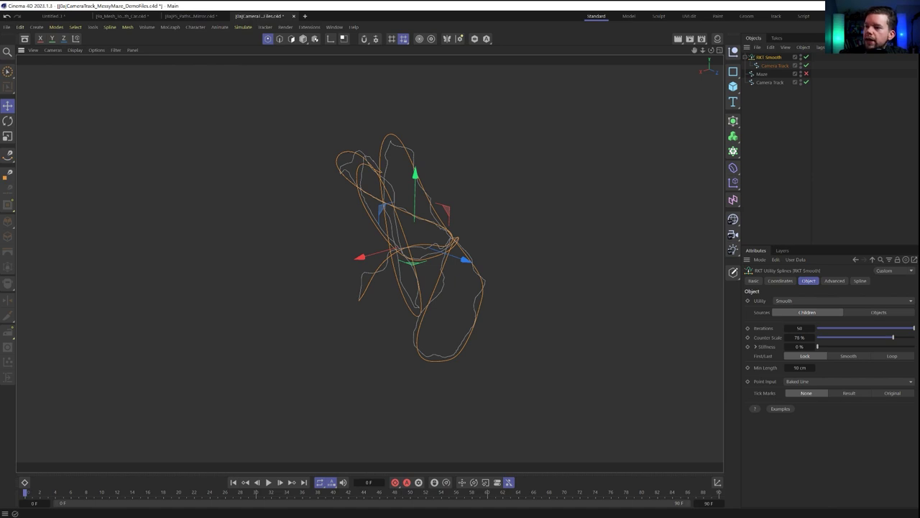
Open [0a]BetaVideo.c4d and delete Camera Track, Maze and RKT Smooth, keeping only the world map spline.
left_click_drag(0, 244, 236, 246)
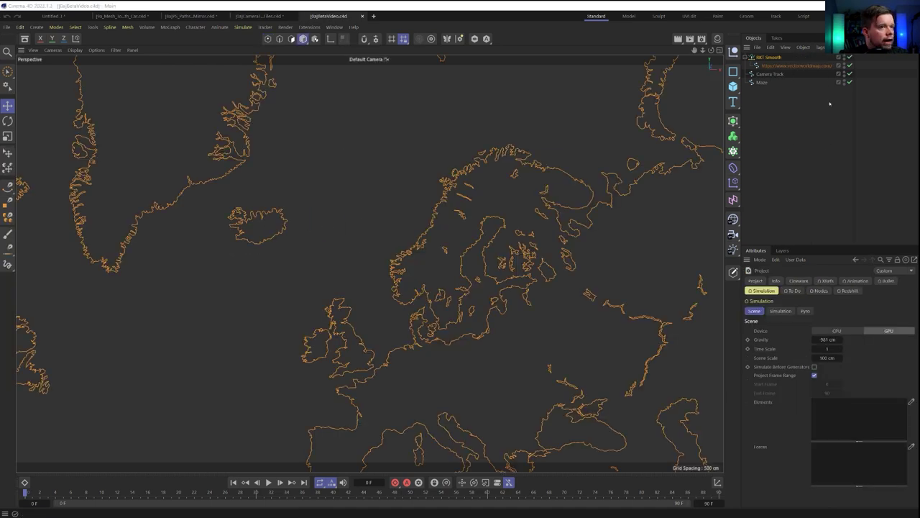
left_click(774, 74)
left_click(764, 82, "shift")
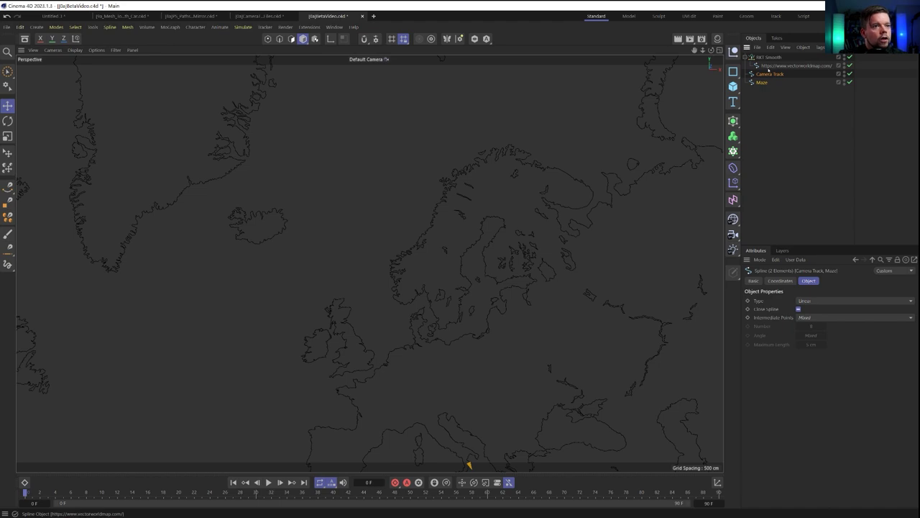
key("Delete")
left_click_drag(767, 66, 770, 102)
left_click(768, 58)
key("Delete")
left_click(767, 58)
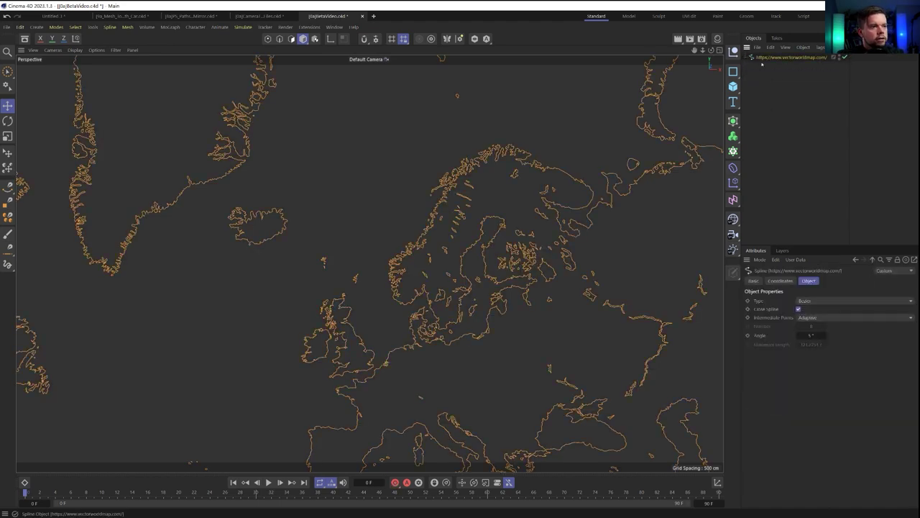
Frame the whole world map spline and select all its points in point mode.
key("h")
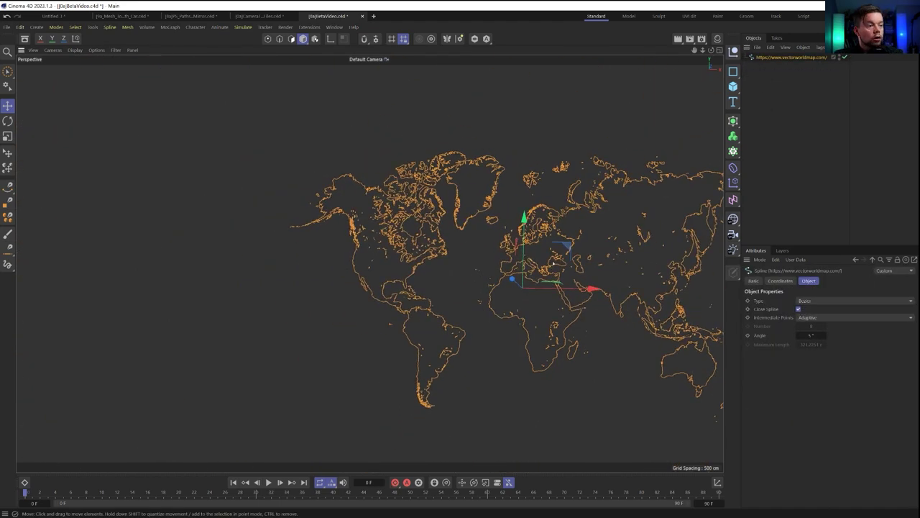
left_click(267, 38)
key("ctrl+a")
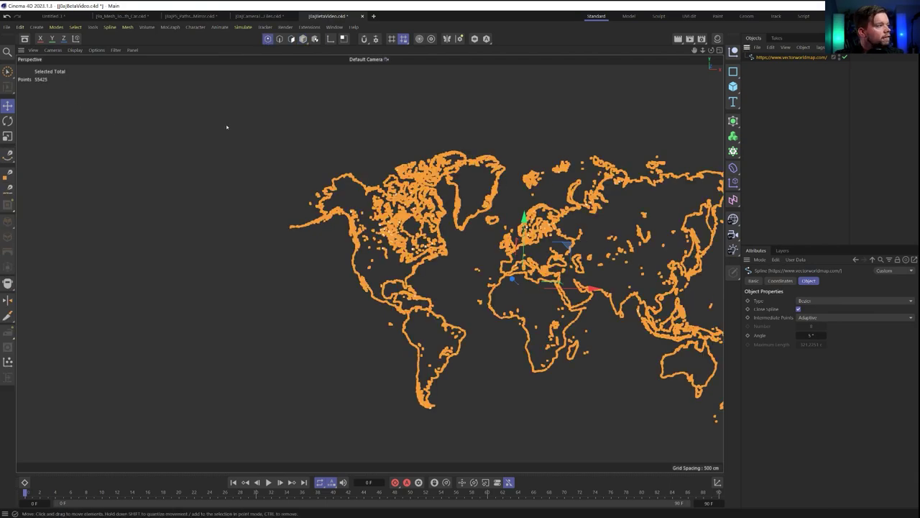
Examine the coastline detail and point density of the world map spline, with and without its points shown.
left_click(762, 154)
middle_click_drag(512, 244, 397, 220, "alt")
scroll(398, 216, "up", 6)
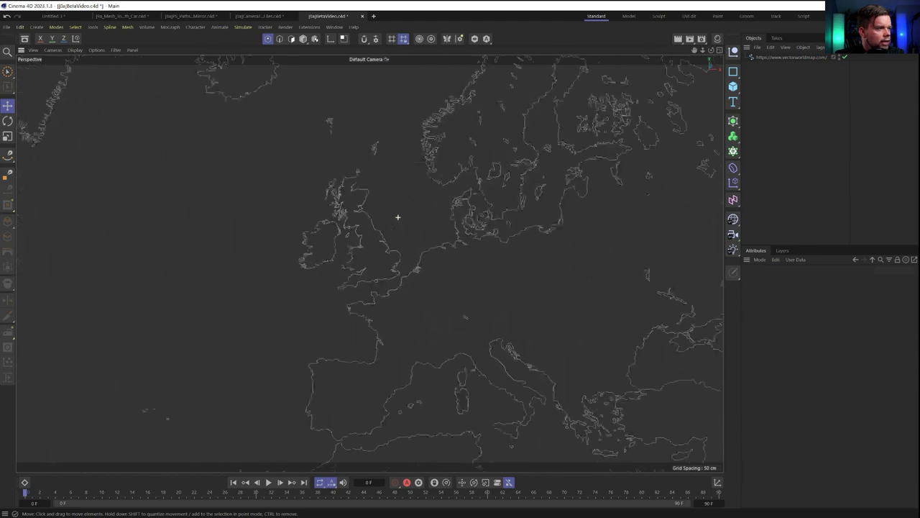
scroll(396, 213, "down", 3)
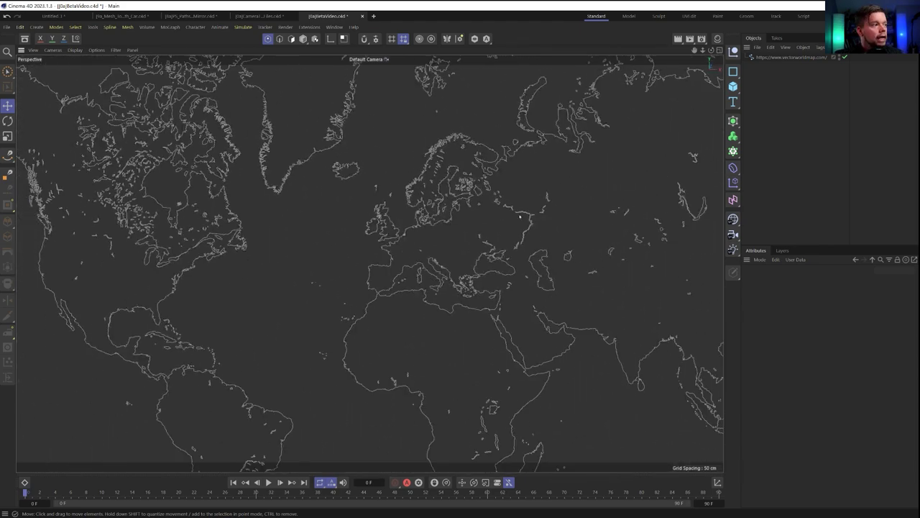
left_click(783, 58)
middle_click_drag(520, 167, 675, 218, "alt")
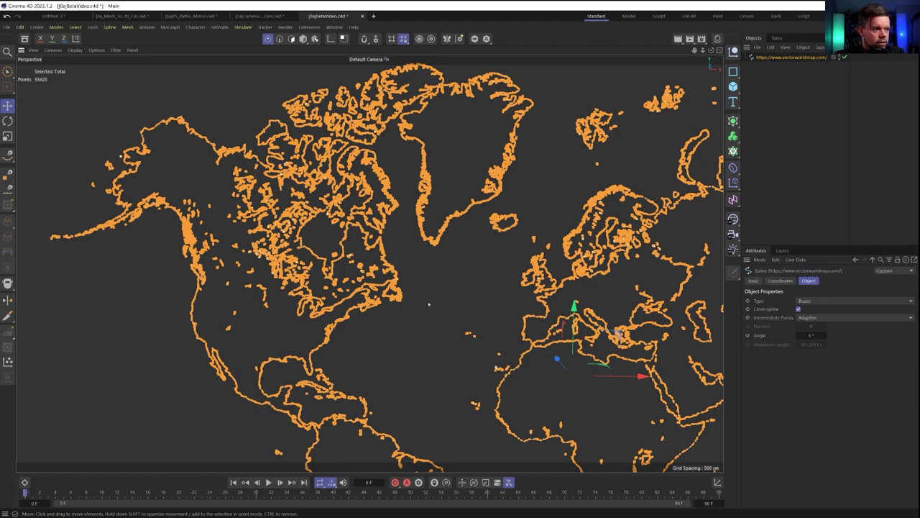
scroll(332, 239, "up", 4)
scroll(331, 237, "down", 4)
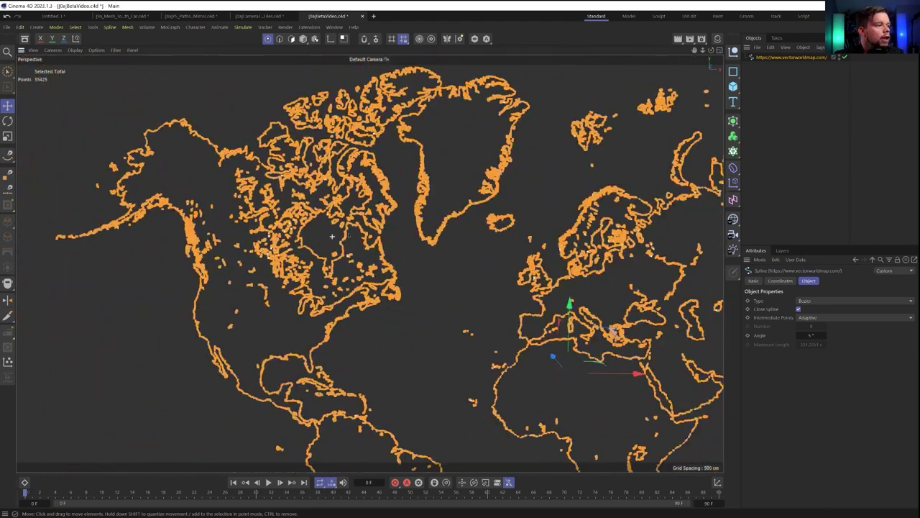
scroll(370, 263, "up", 2)
scroll(369, 263, "down", 2)
scroll(456, 330, "up", 4)
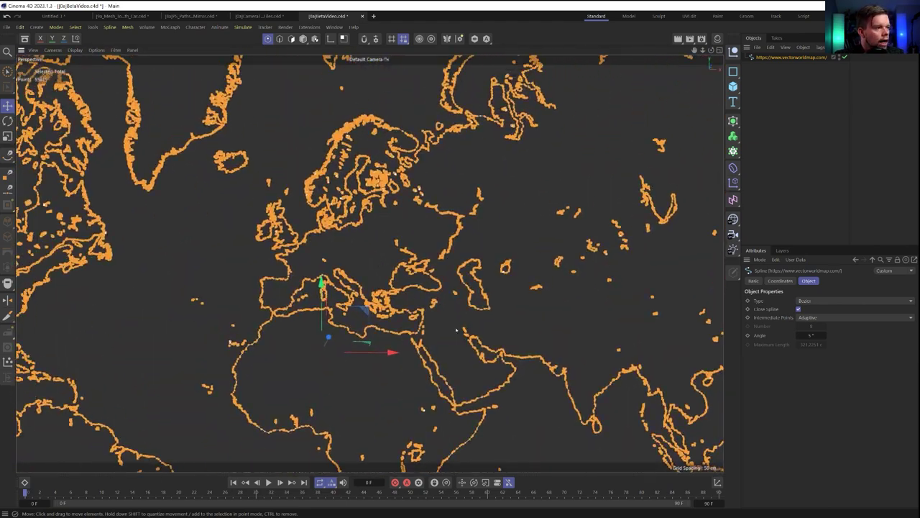
scroll(457, 259, "down", 3)
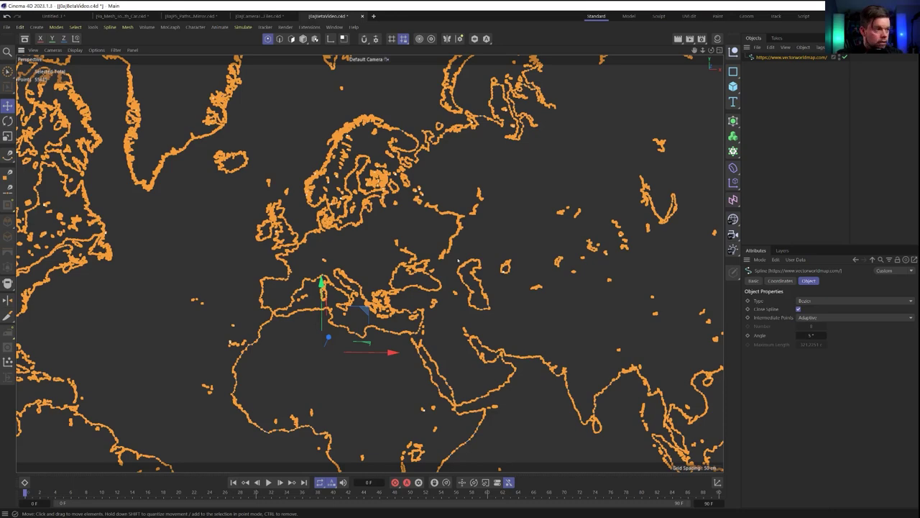
scroll(369, 264, "up", 4)
left_click(830, 103)
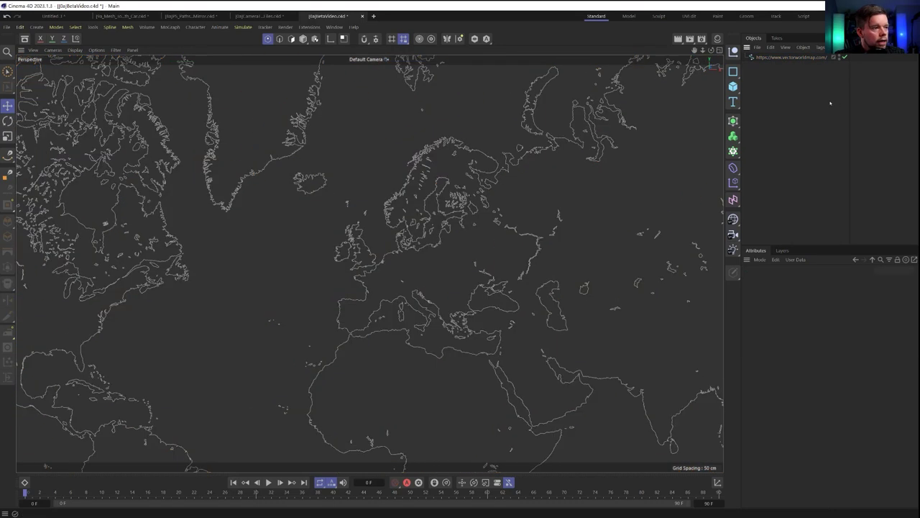
Add an RKT Smooth as the parent of the world map spline and select it for adjustment.
left_click(790, 57)
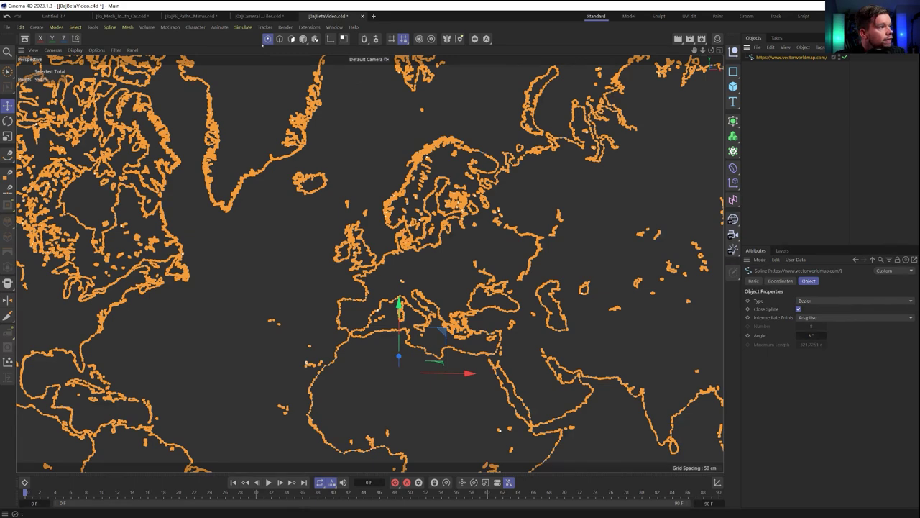
left_click(309, 27)
mouse_move(359, 188)
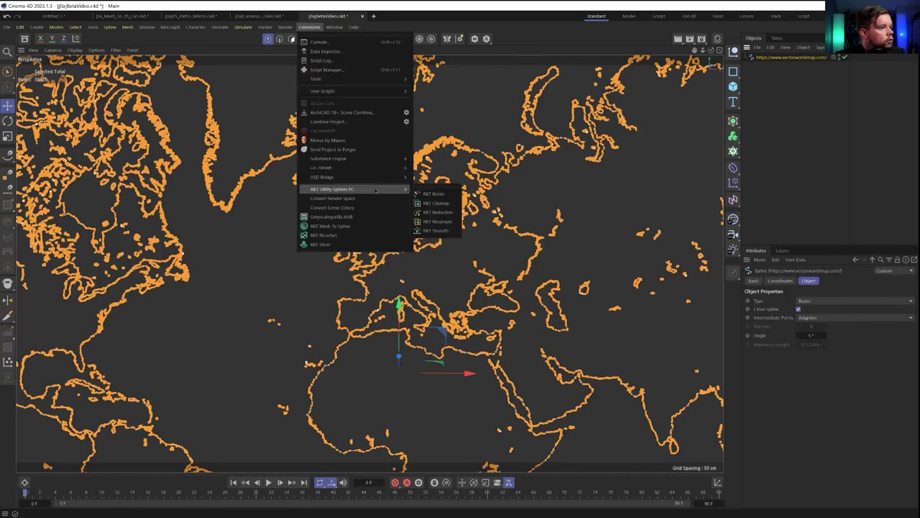
left_click(452, 230)
left_click(804, 158)
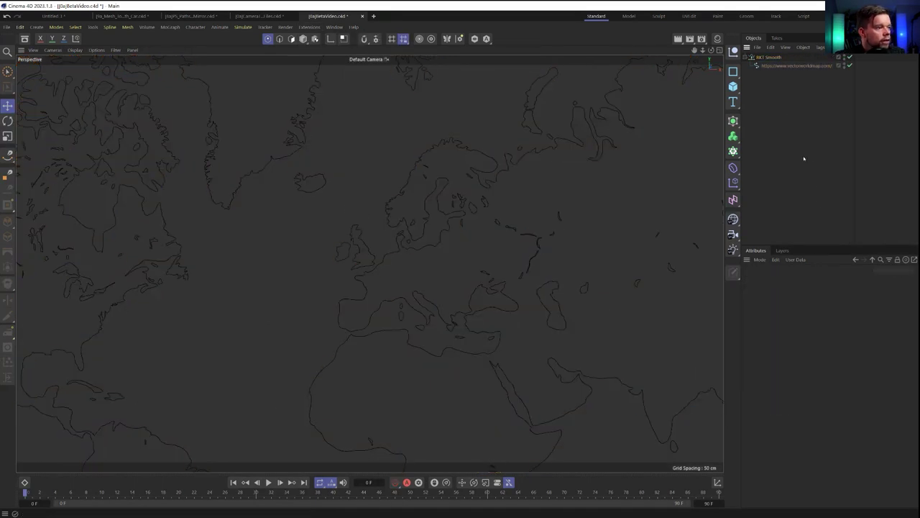
left_click(771, 57)
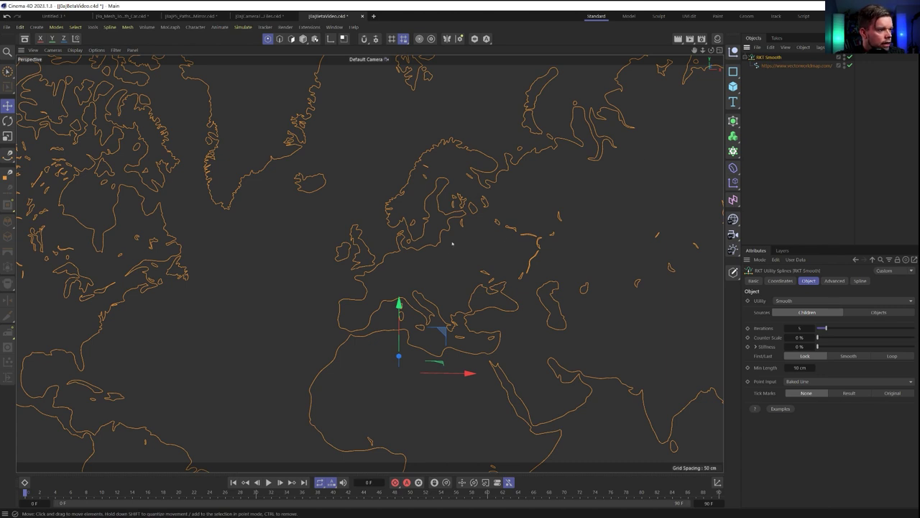
Set the viewport display preference for Spline Thickness to 2 px and close the preferences.
left_click(20, 27)
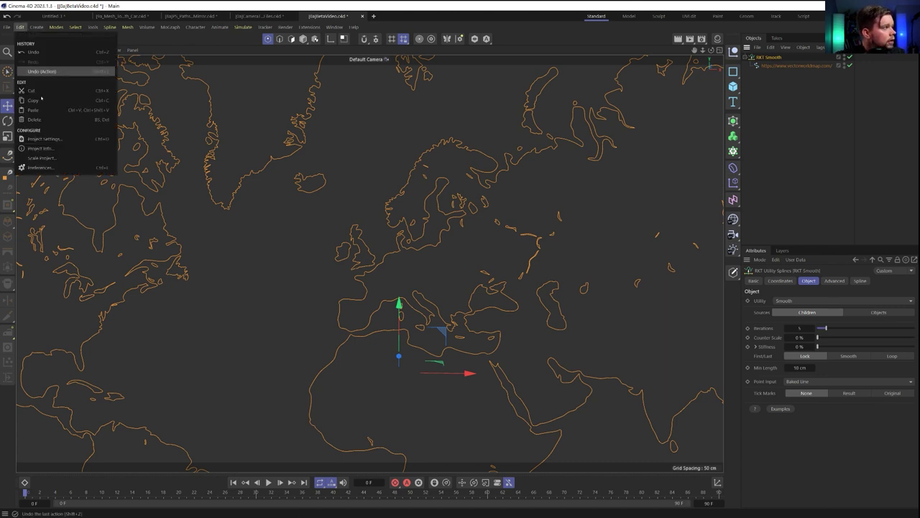
left_click(54, 168)
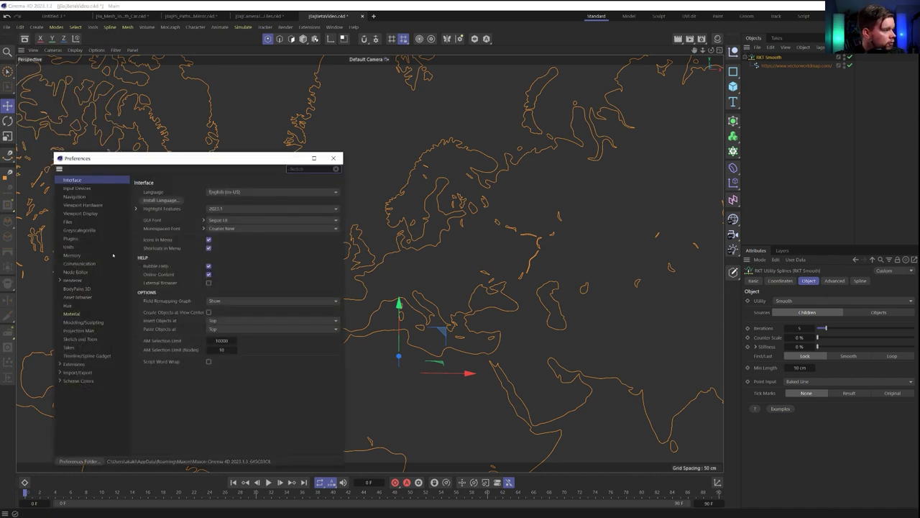
left_click(67, 281)
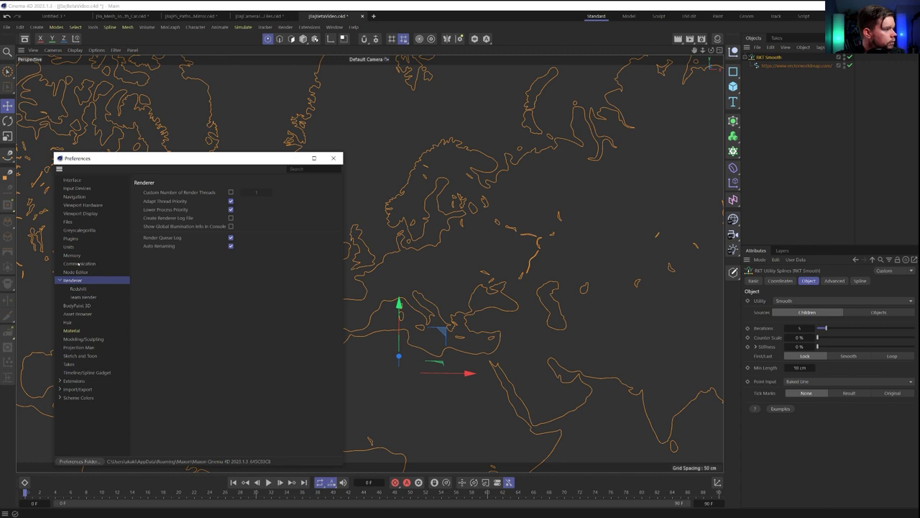
left_click(74, 213)
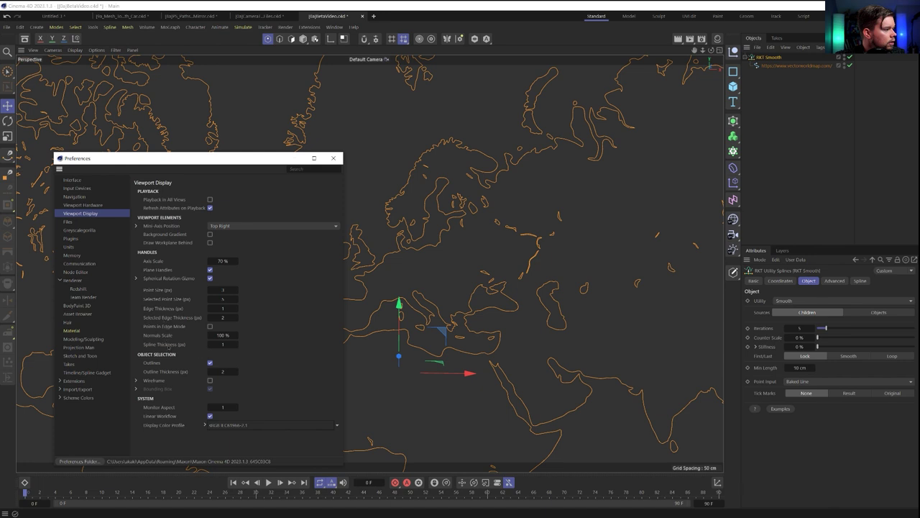
left_click(235, 345)
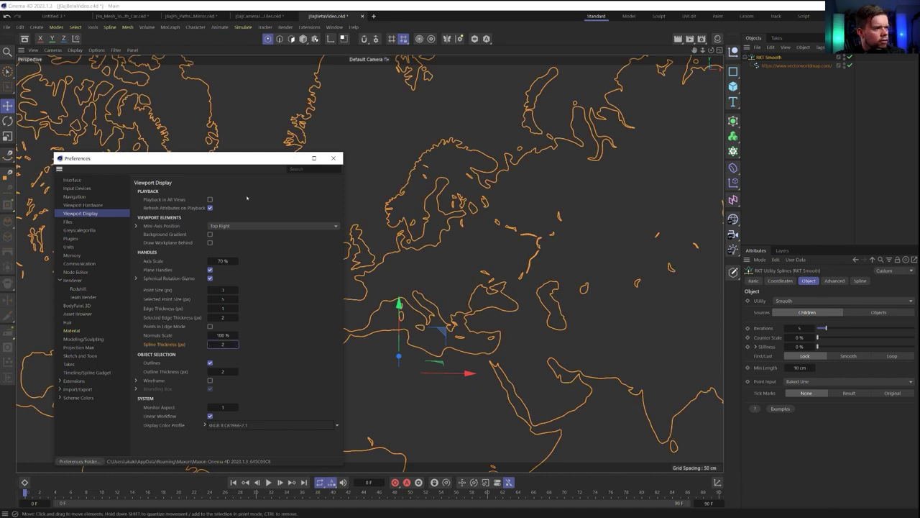
left_click(332, 158)
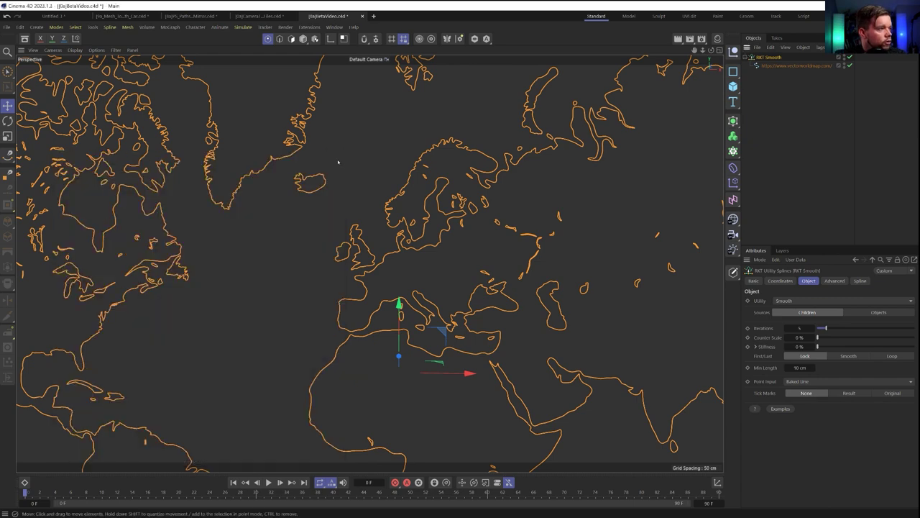
Set the RKT Smooth's Iterations to 0 to inspect the unsmoothed Norwegian coastline up close.
left_click(767, 60)
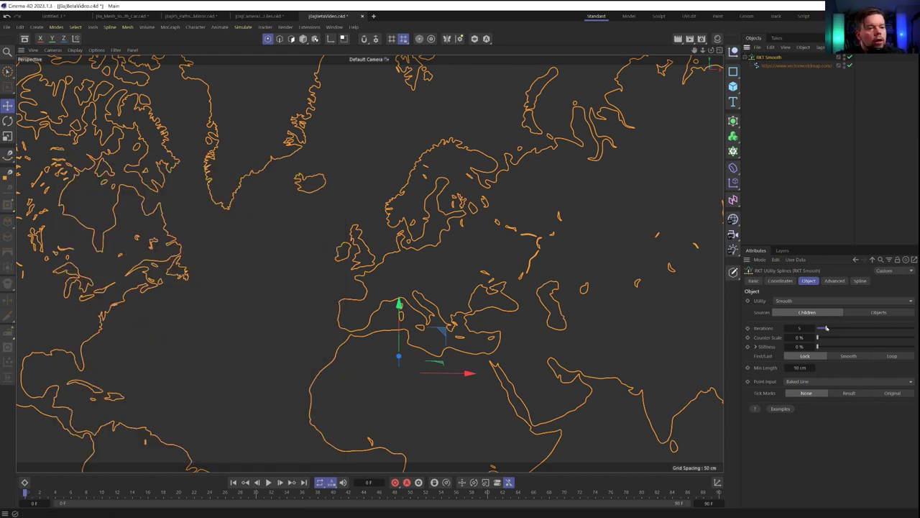
left_click_drag(827, 327, 805, 335)
scroll(432, 183, "up", 10)
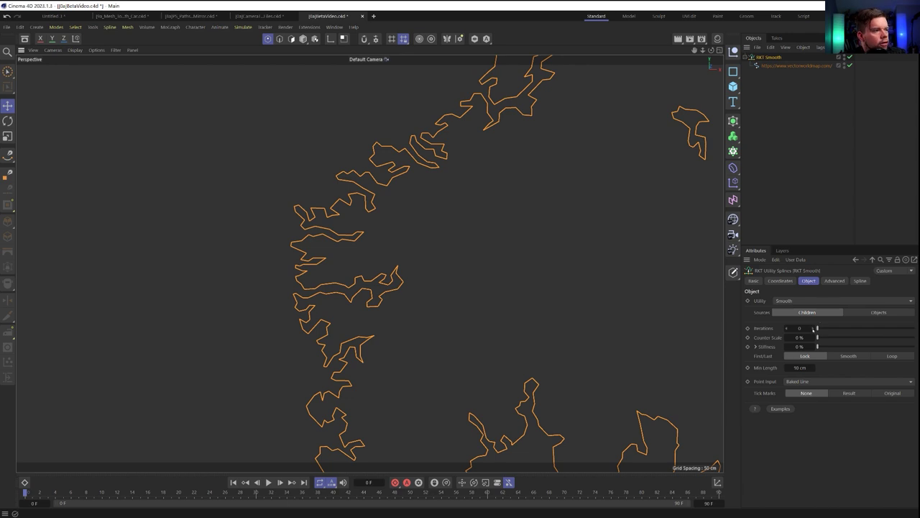
Raise the RKT Smooth's Iterations to 50, then push the value up to 456.
left_click(813, 328)
left_click_drag(813, 328, 915, 333)
scroll(236, 345, "down", 6)
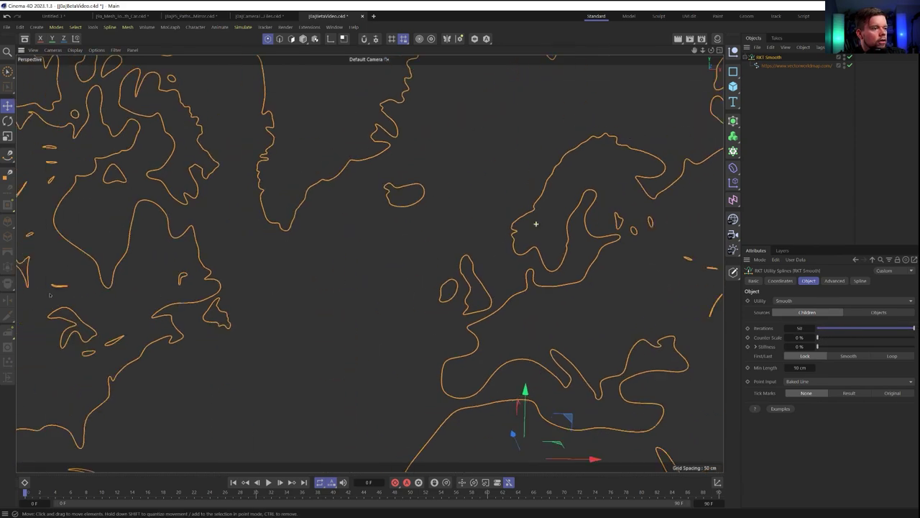
left_click_drag(813, 328, 884, 327)
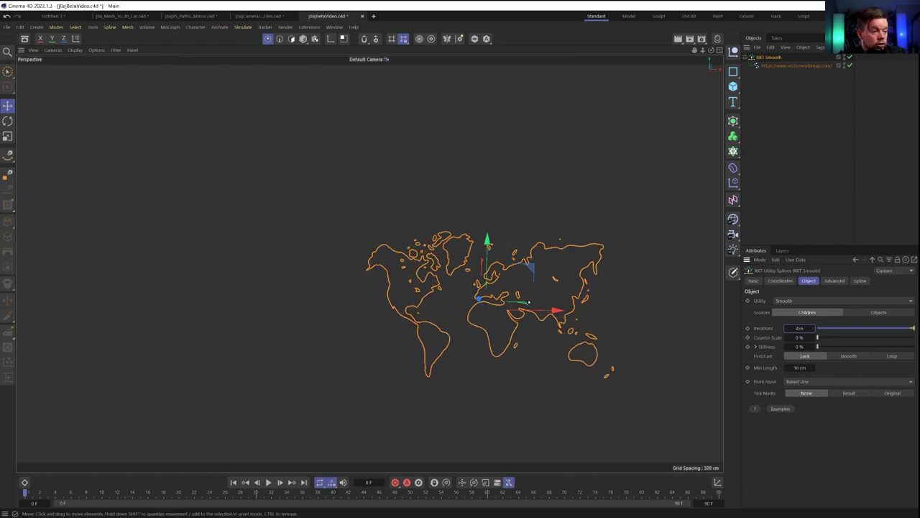
scroll(483, 291, "up", 6)
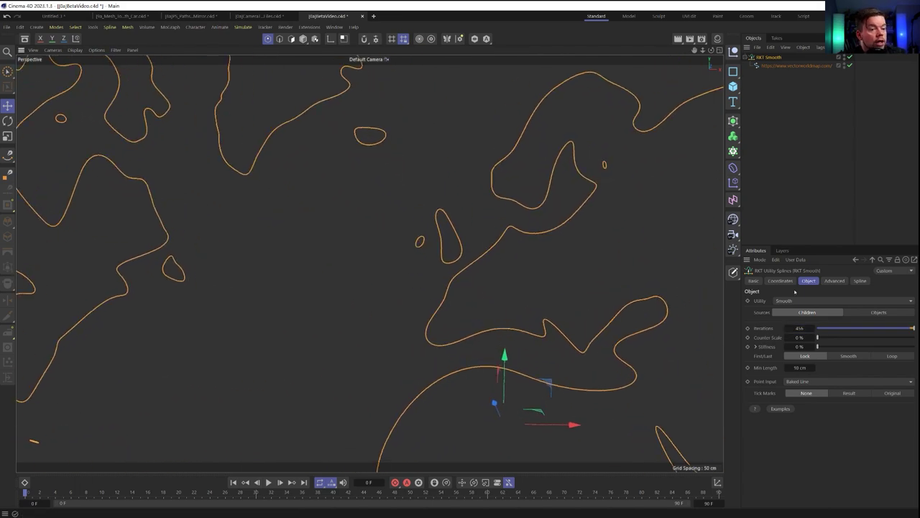
Return the RKT Smooth's Iterations to 0 and examine the jagged fjords on Norway's west coast.
left_click_drag(878, 328, 815, 329)
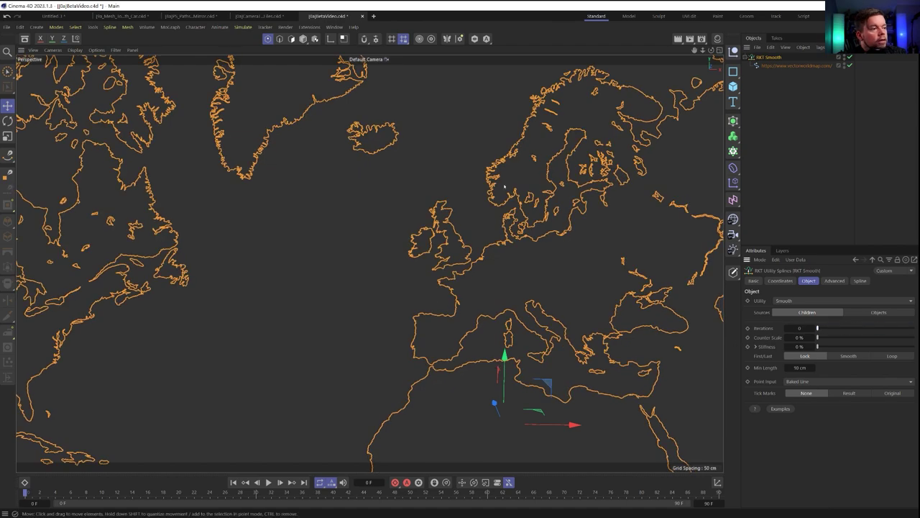
right_click_drag(500, 179, 534, 175, "alt")
scroll(500, 178, "up", 5)
scroll(453, 216, "up", 2)
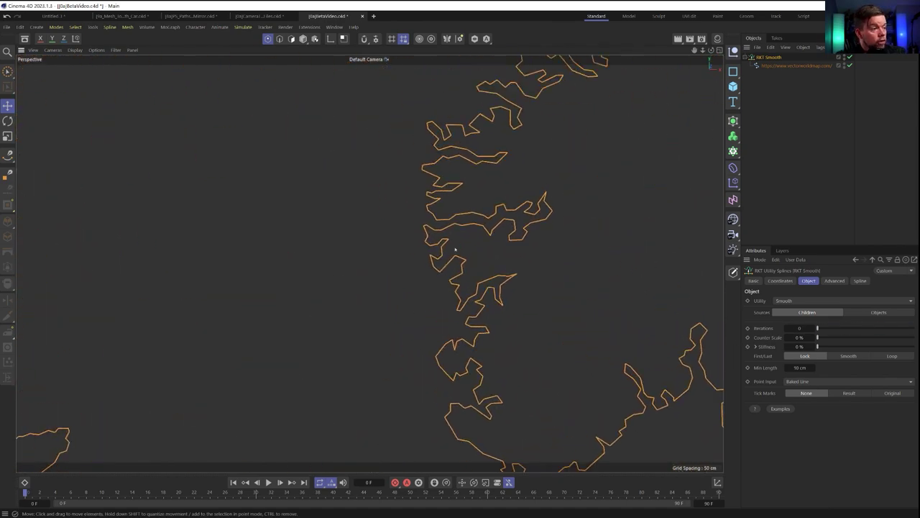
scroll(459, 243, "up", 5)
scroll(499, 222, "down", 5)
middle_click_drag(389, 244, 350, 282, "alt")
scroll(447, 253, "up", 2)
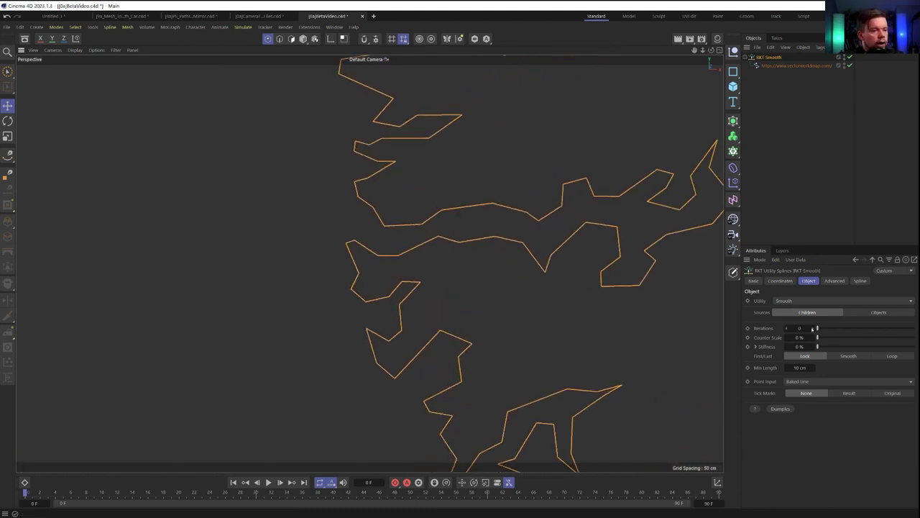
left_click_drag(812, 329, 809, 329)
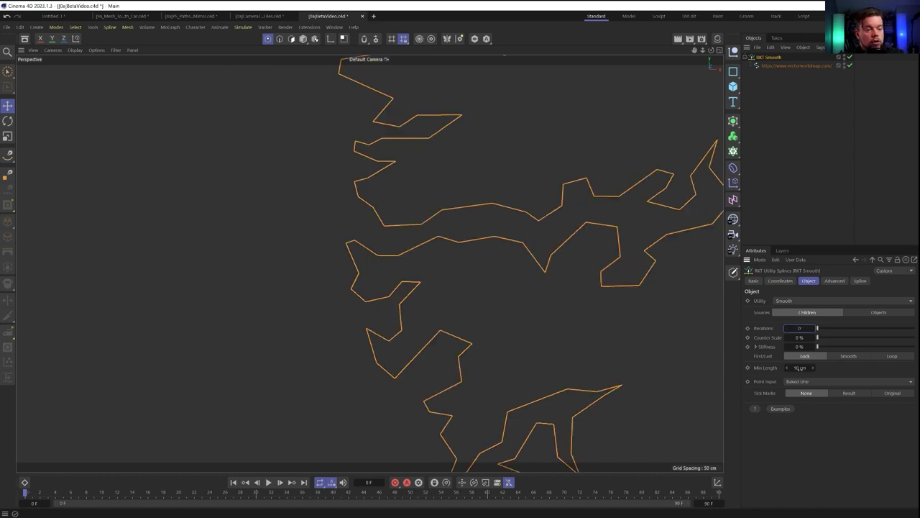
Change Point Input to Subdivide, override the point cap and set Iterations to 1.
left_click(798, 381)
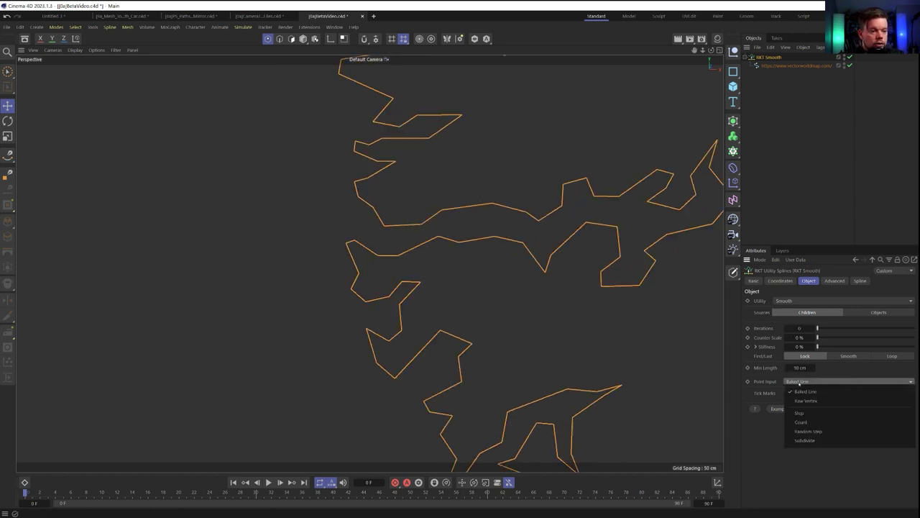
left_click(798, 437)
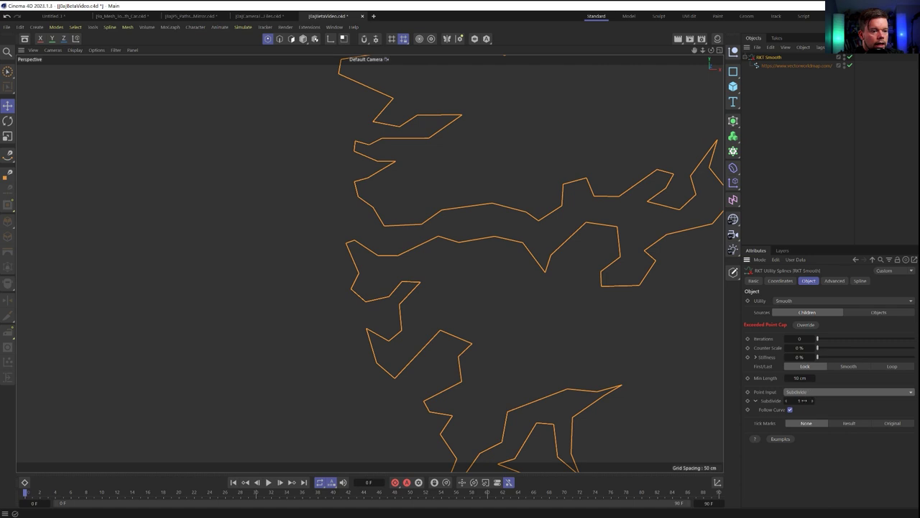
left_click(803, 325)
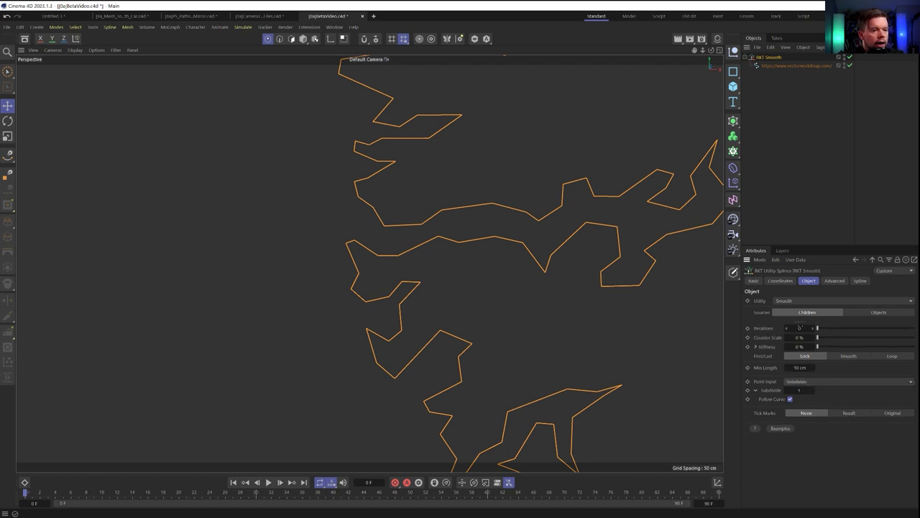
left_click(834, 280)
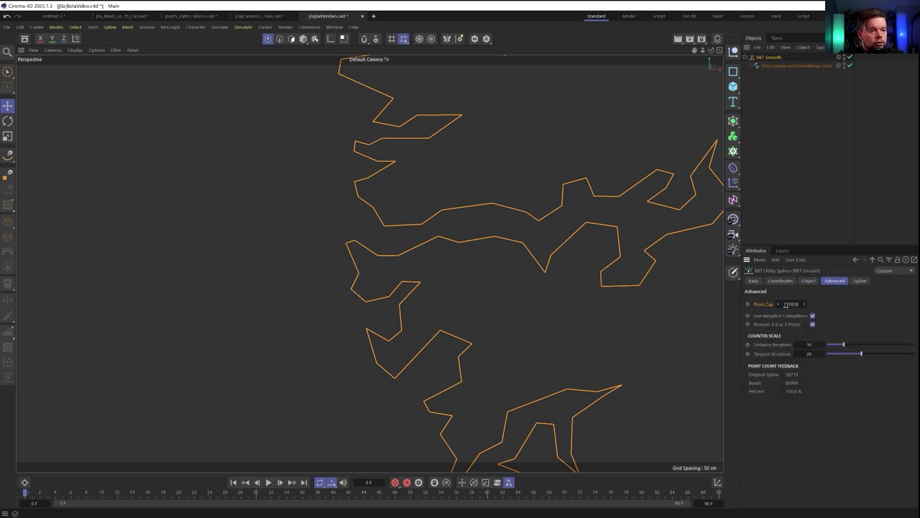
left_click(808, 281)
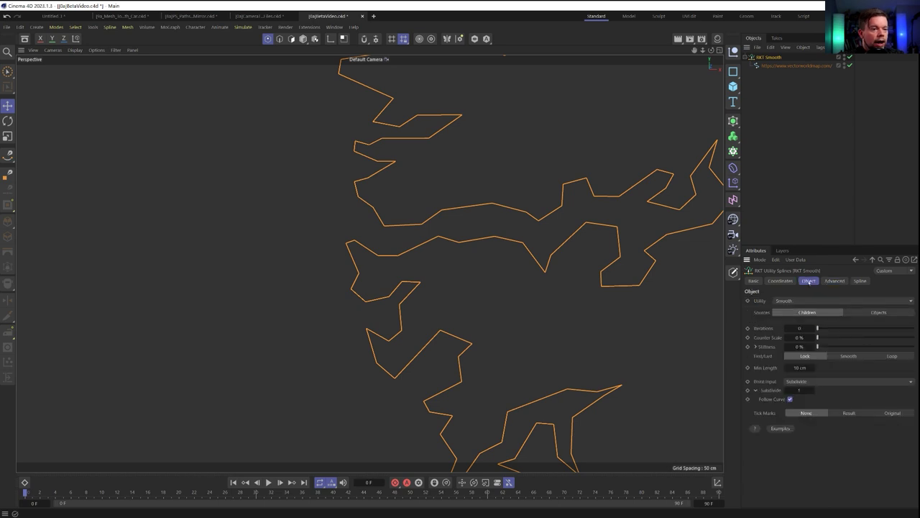
left_click_drag(815, 328, 818, 328)
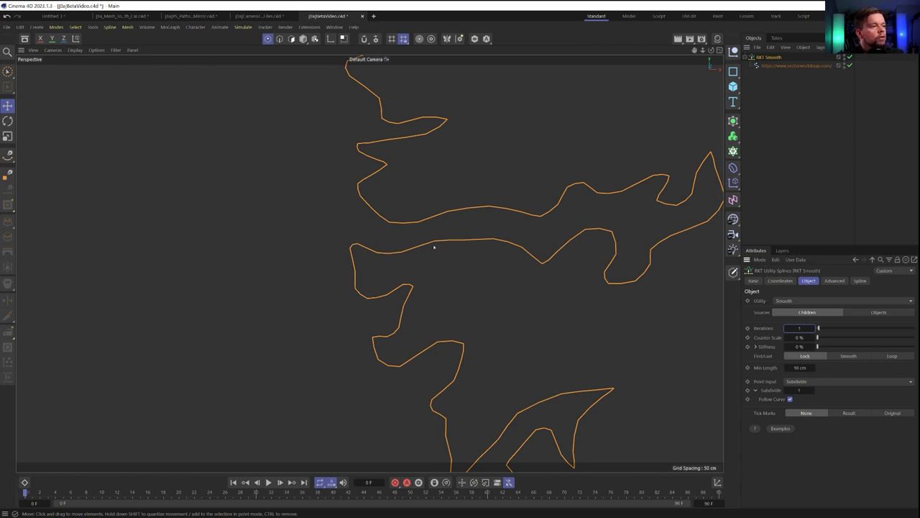
Set the Subdivide value to 2, override the point cap again and set Iterations to 2.
left_click(813, 390)
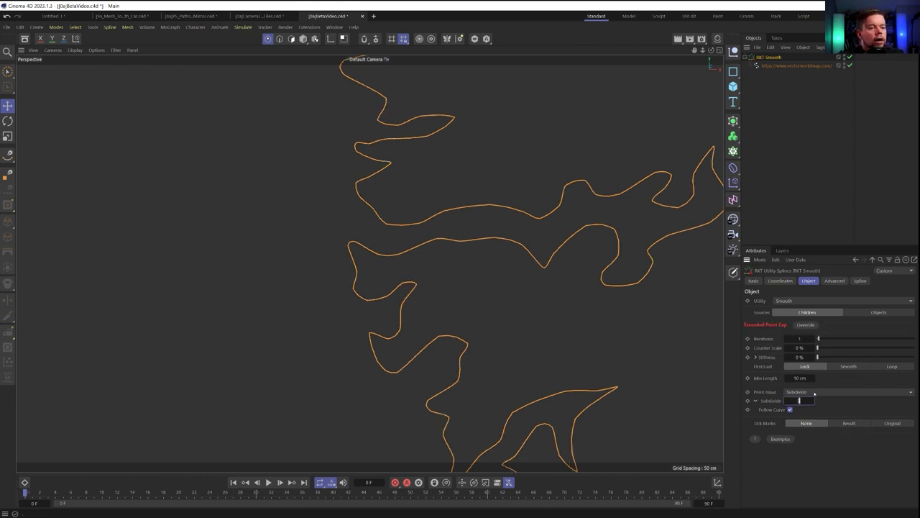
type("2")
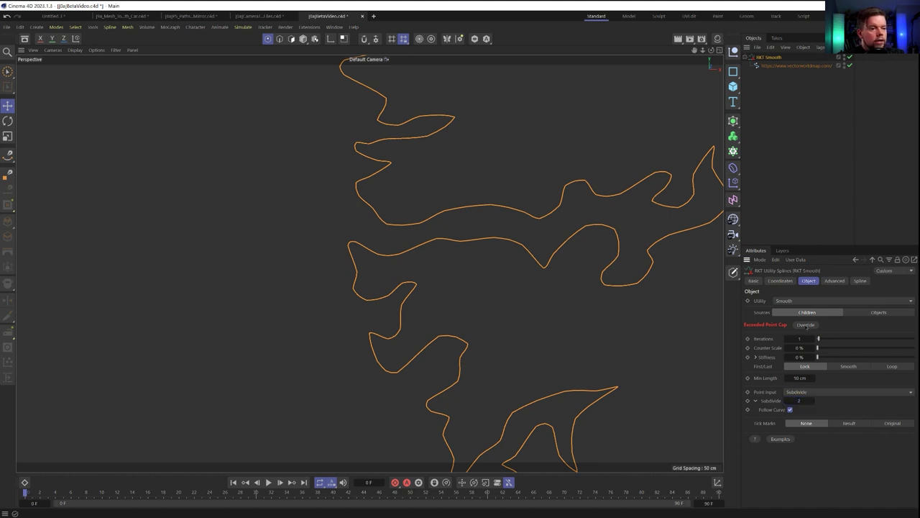
key("Return")
left_click(813, 327)
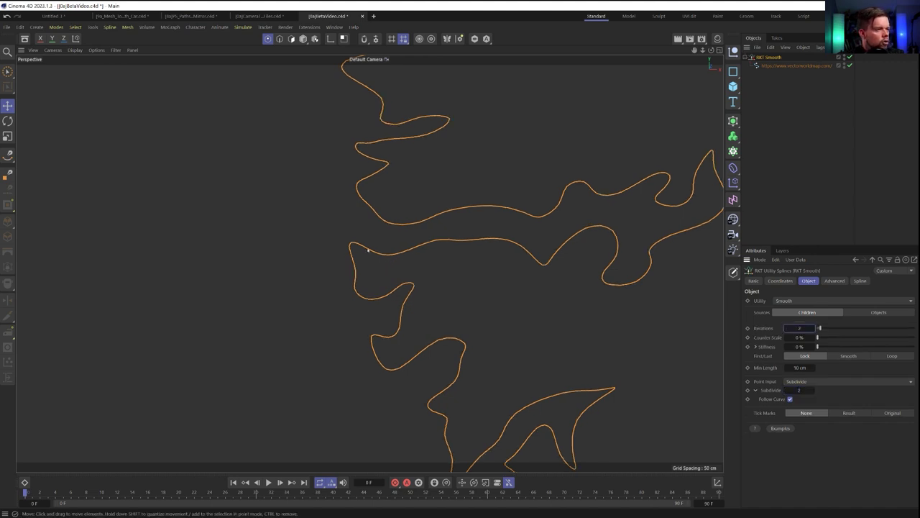
Check the RKT Smooth's point count feedback and the subdivided Norwegian coastline.
scroll(475, 295, "down", 3)
left_click(832, 282)
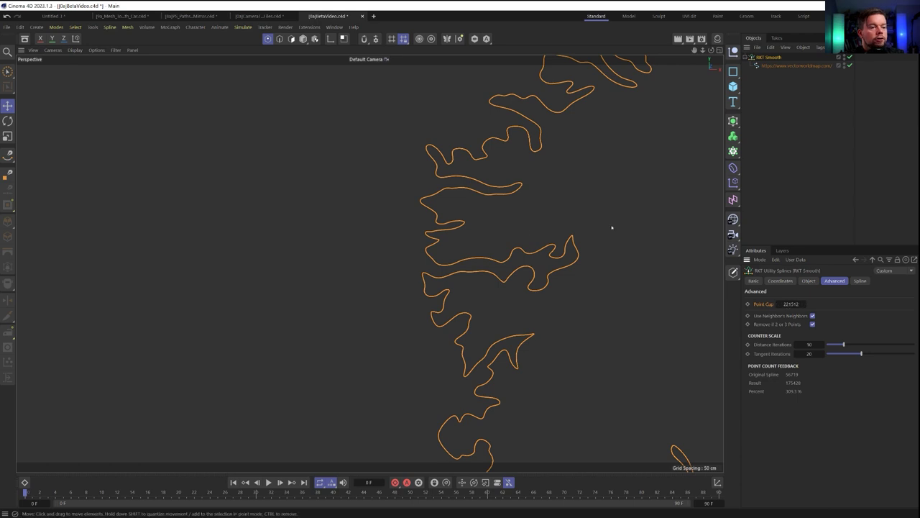
right_click_drag(540, 217, 430, 264, "alt")
scroll(546, 222, "down", 2)
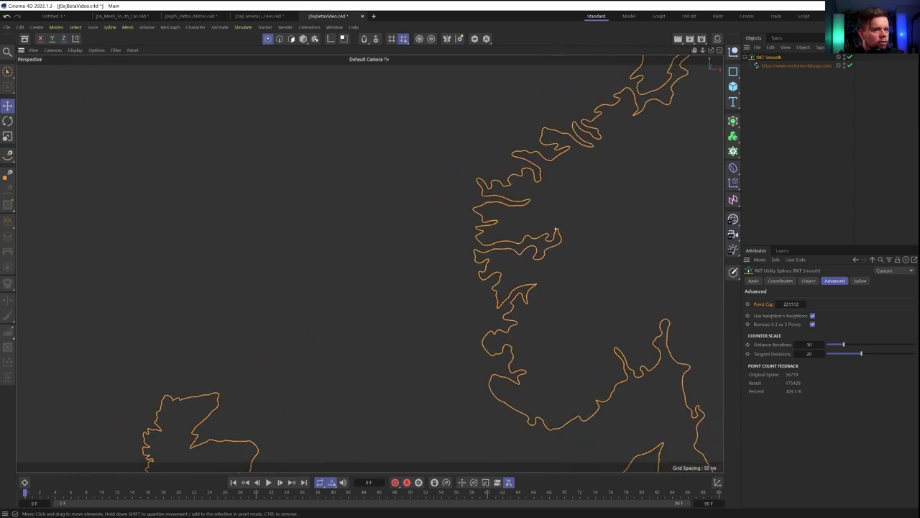
Switch the RKT Smooth's Point Input back to Baked Line.
left_click(809, 281)
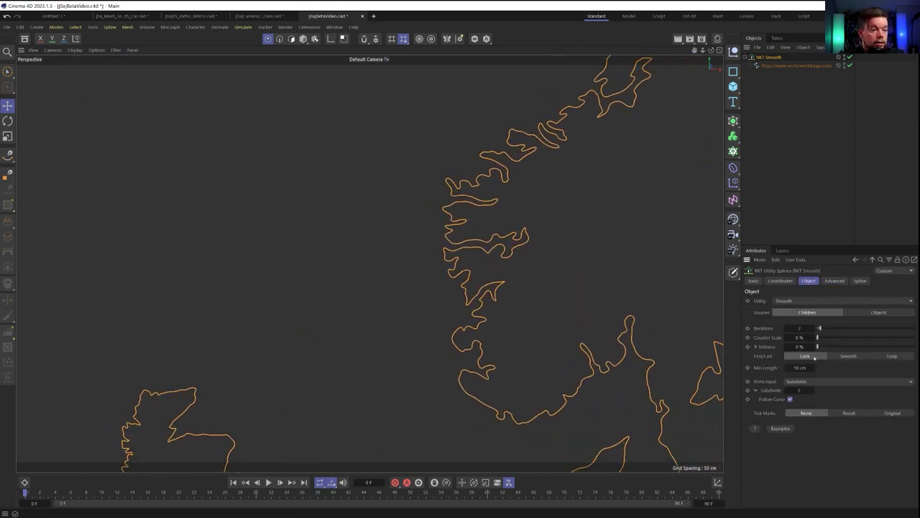
left_click(811, 381)
left_click(798, 394)
scroll(544, 191, "down", 2)
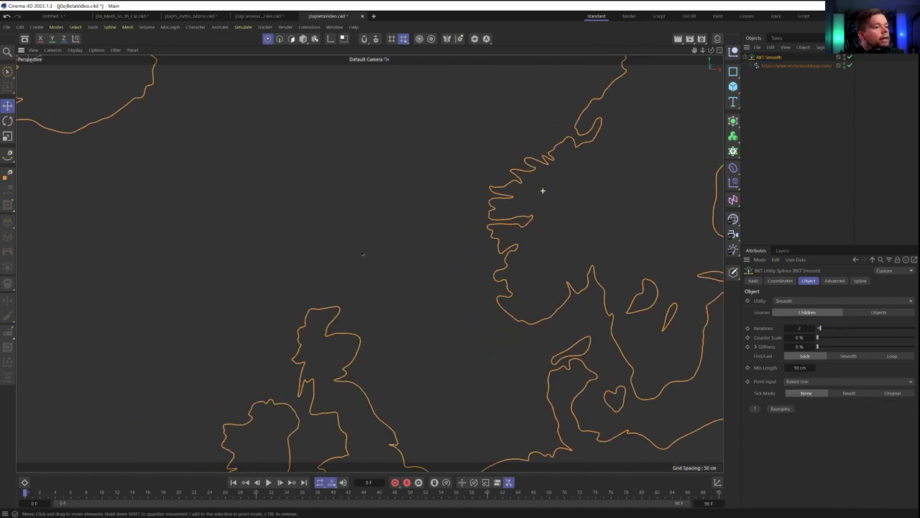
Compare the small islands and lakes of North America with the RKT Smooth enabled and disabled.
scroll(522, 225, "down", 5)
scroll(369, 263, "up", 3)
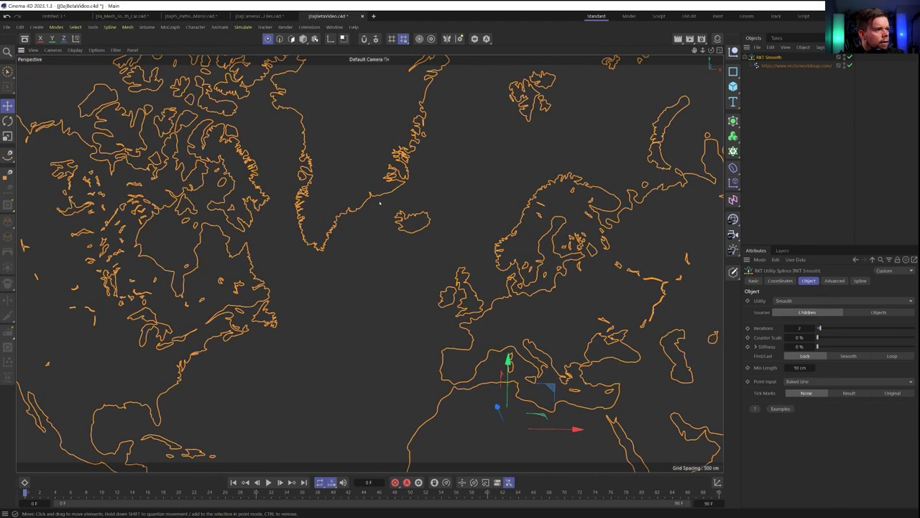
middle_click_drag(369, 263, 641, 263, "alt")
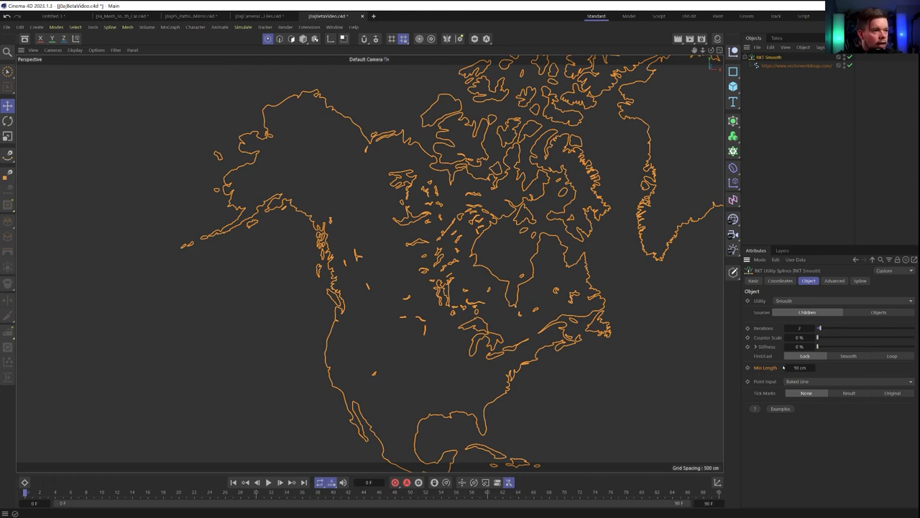
scroll(684, 357, "up", 6)
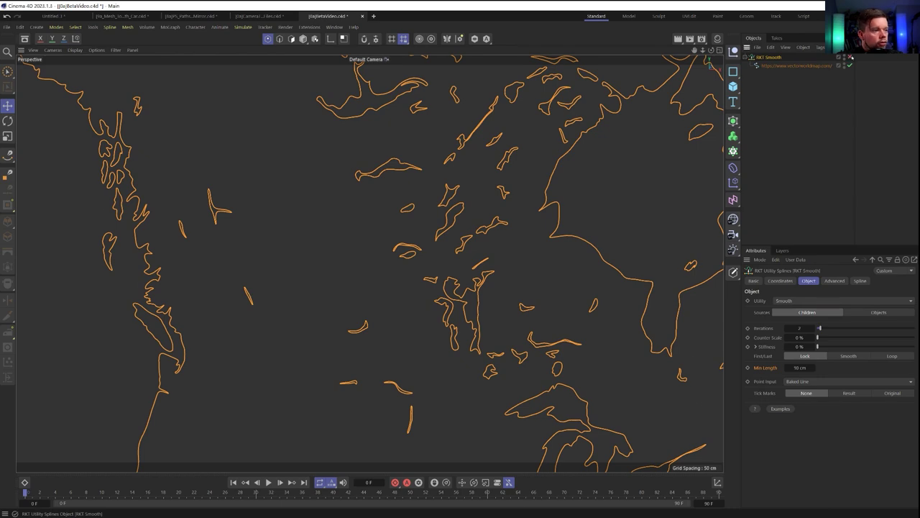
left_click(850, 57)
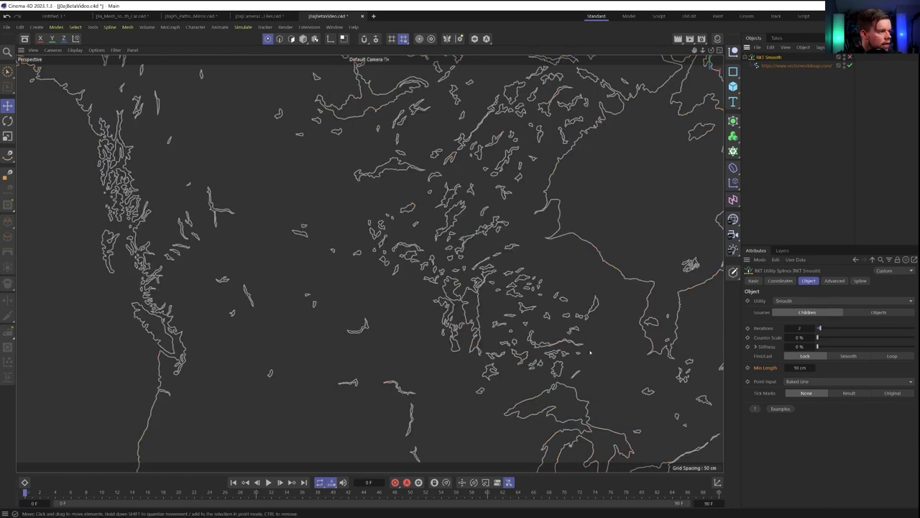
scroll(590, 352, "down", 5)
scroll(475, 285, "up", 5)
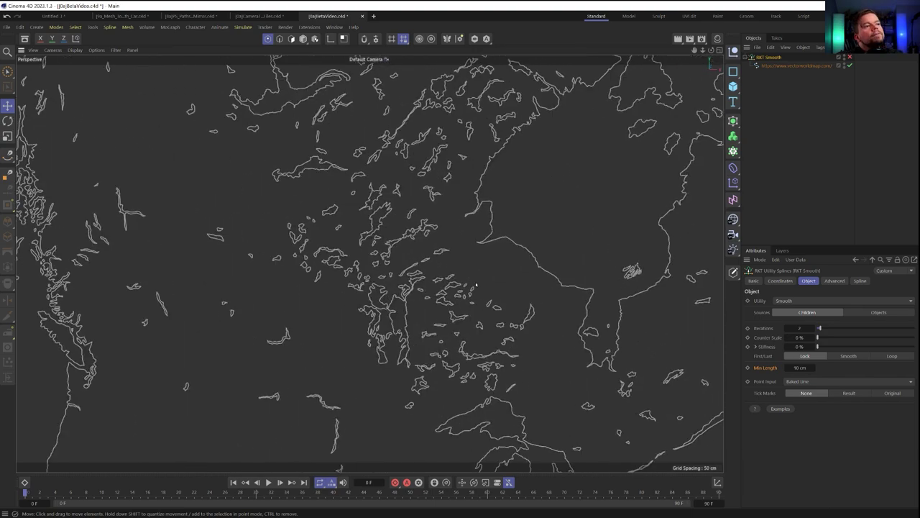
scroll(476, 285, "down", 6)
scroll(369, 264, "up", 4)
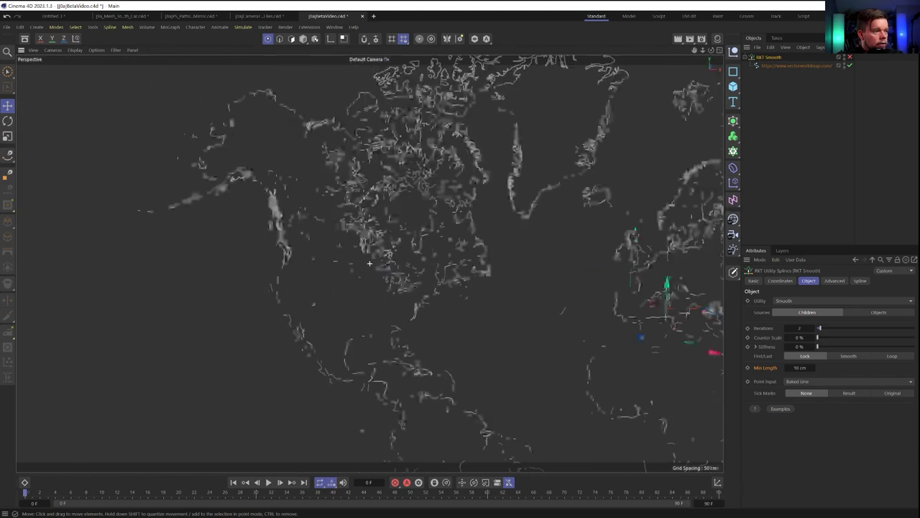
scroll(369, 263, "up", 4)
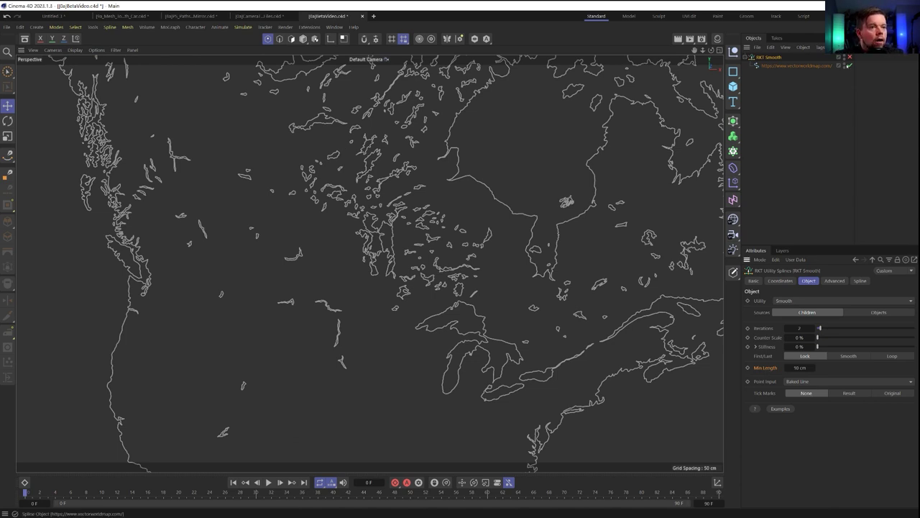
Set the RKT Smooth's Min Length to 0, then raise it to 8 cm.
left_click(800, 368)
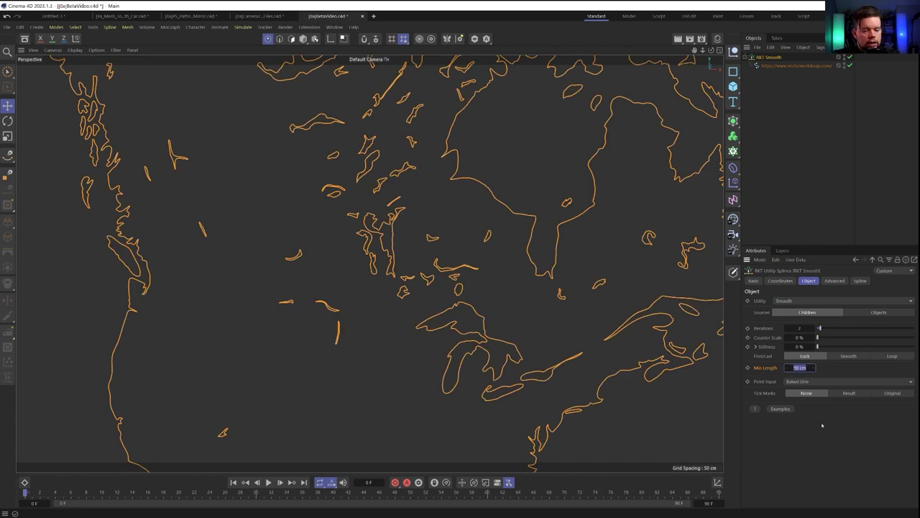
type("0")
key("Return")
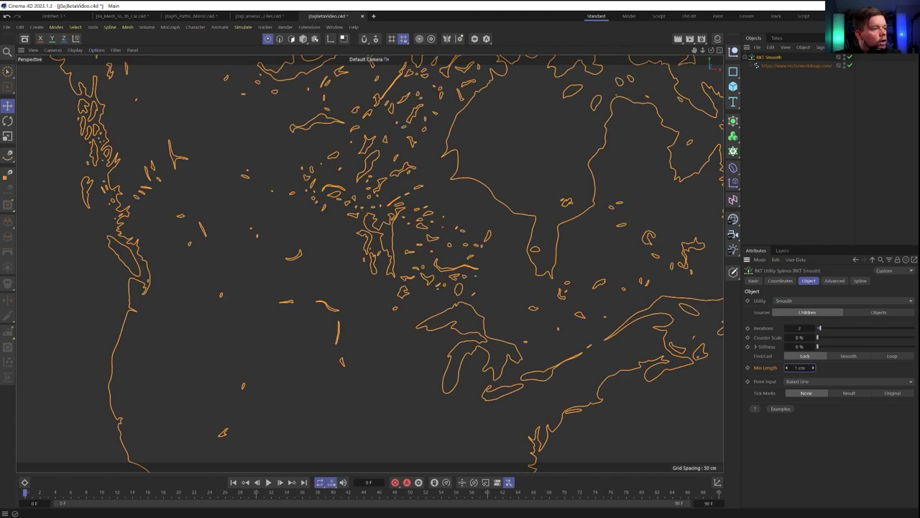
left_click_drag(800, 367, 806, 367)
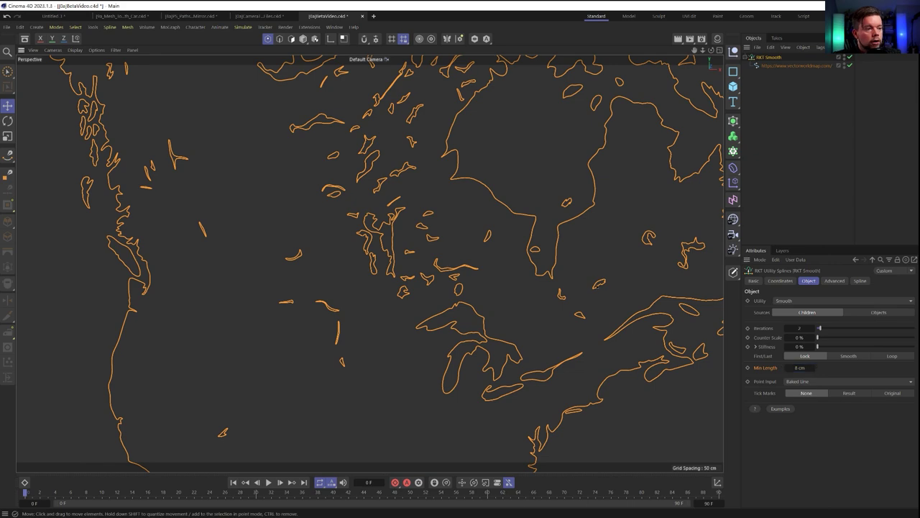
Raise Min Length to about 4327 cm with the whole world map in view, leaving only the longest coastline segments.
scroll(399, 261, "down", 10)
middle_click_drag(399, 261, 334, 308, "alt")
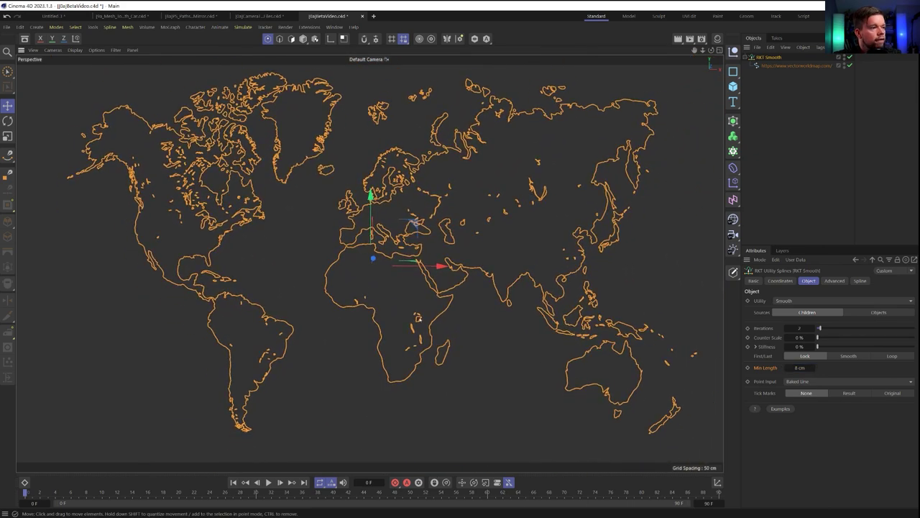
left_click_drag(800, 367, 863, 368)
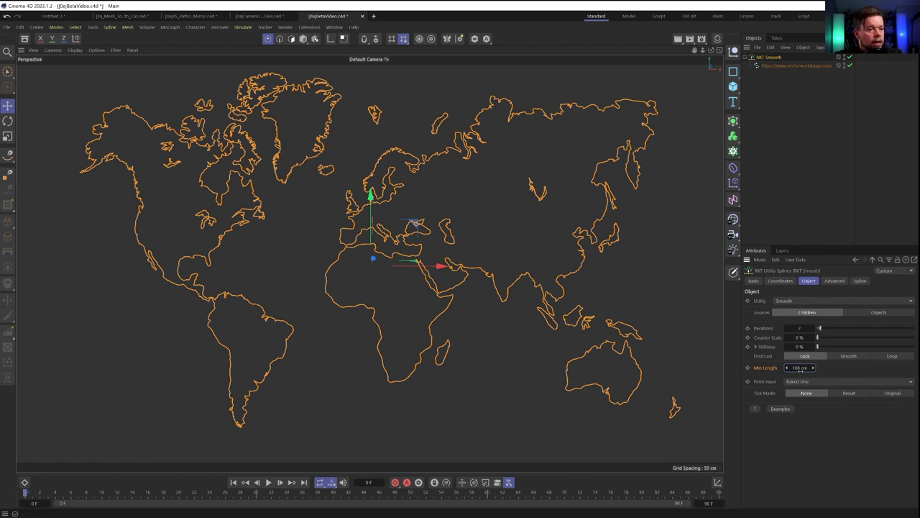
left_click_drag(800, 369, 891, 369)
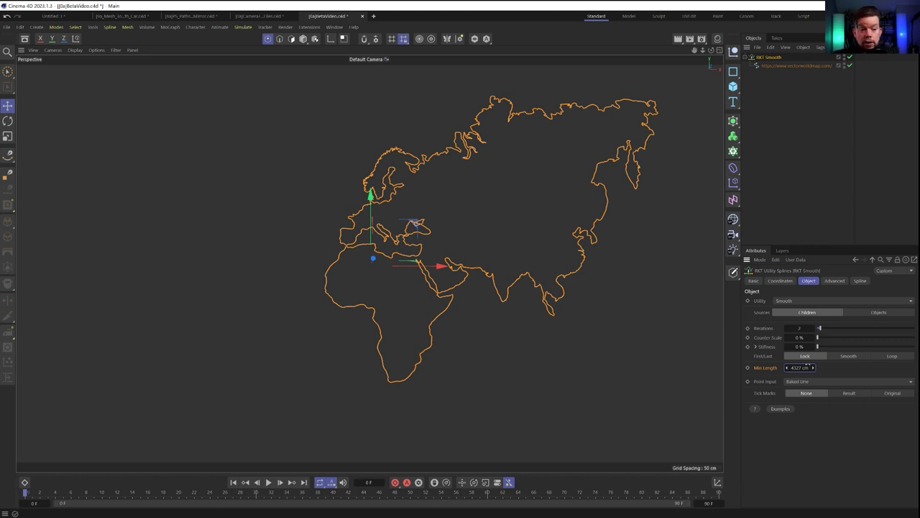
Reset the RKT Smooth's Min Length to its 10 cm default, then set it to 0 cm.
right_click(812, 368)
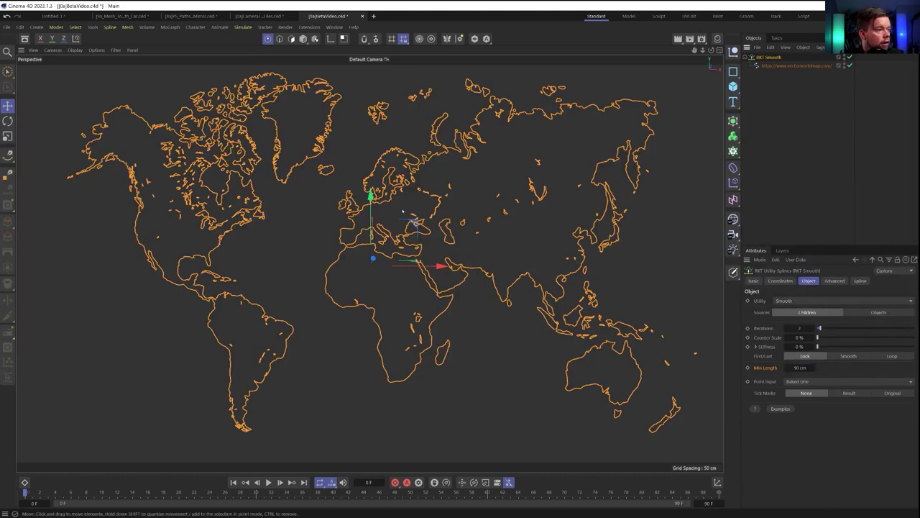
scroll(403, 211, "up", 4)
double_click(800, 368)
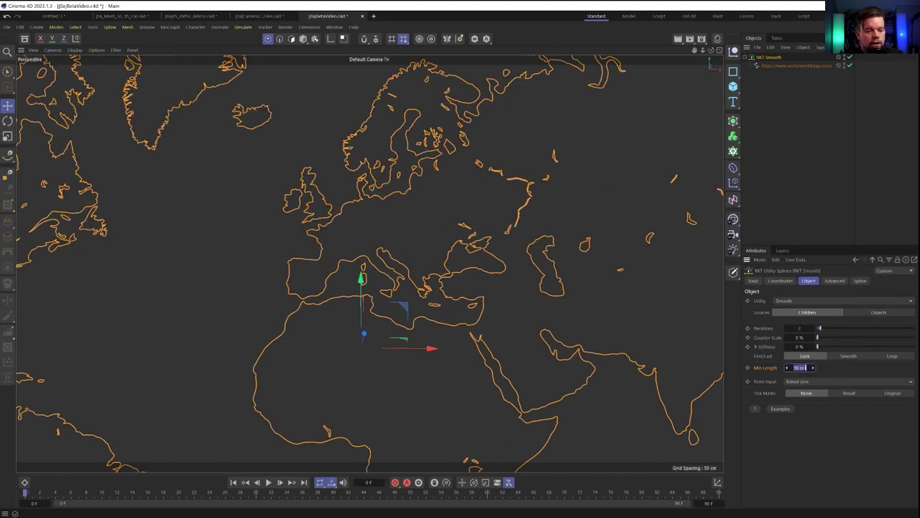
type("0")
key("Return")
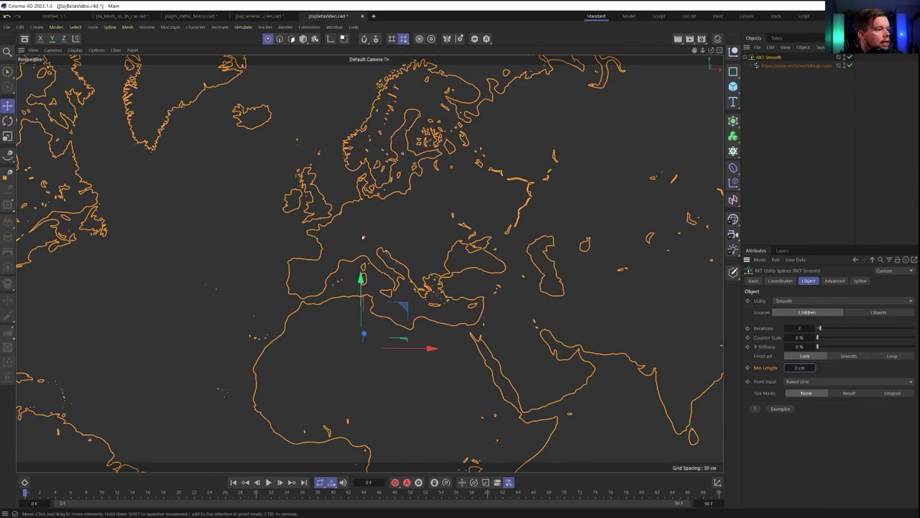
Close in on one tiny island and set Iterations to 0, then raise it step by step to 5.
scroll(363, 237, "up", 5)
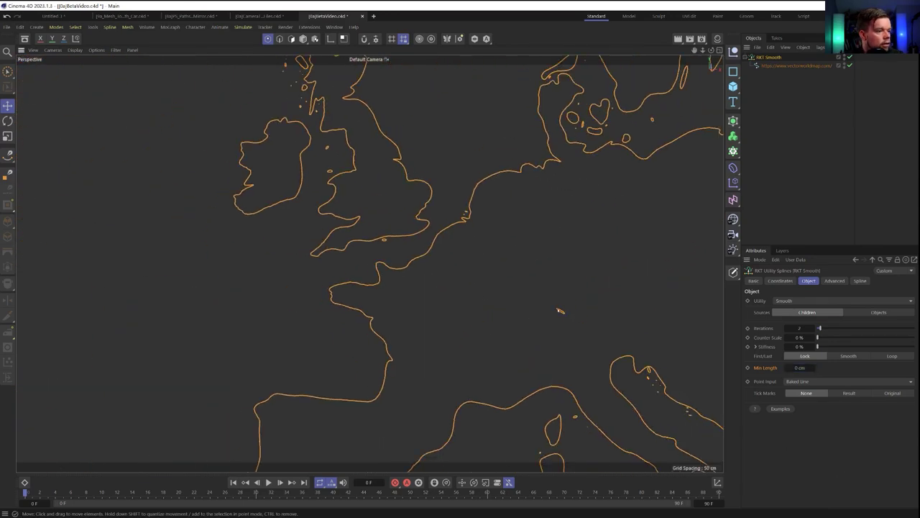
middle_click_drag(558, 310, 502, 266, "alt")
right_click_drag(504, 267, 612, 268, "alt")
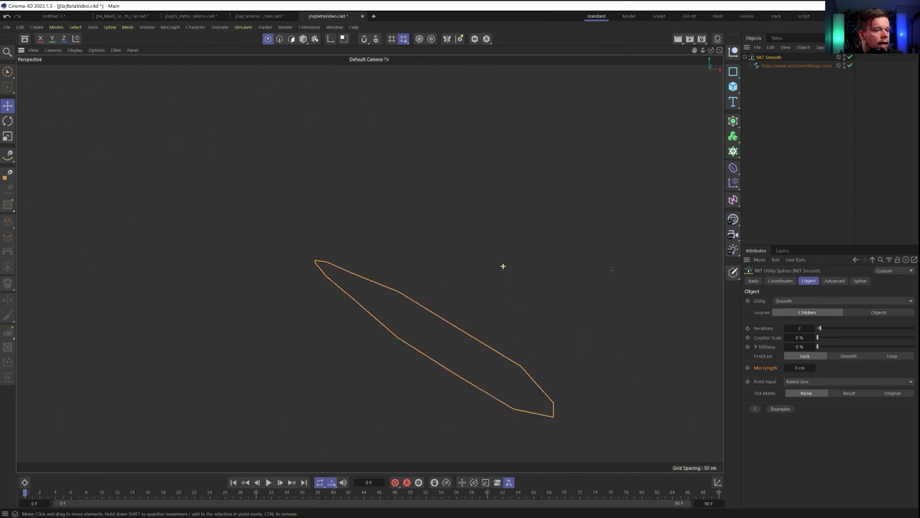
scroll(502, 266, "down", 4)
left_click_drag(822, 328, 792, 329)
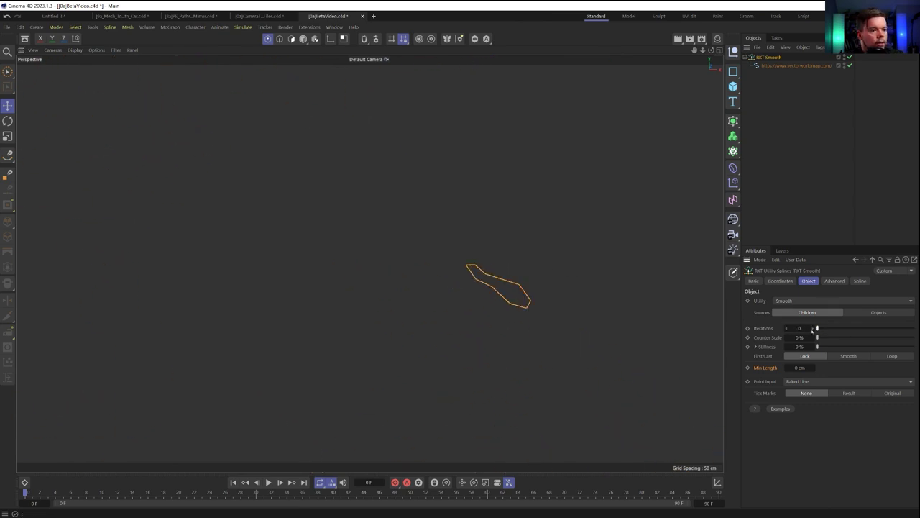
left_click(813, 328)
left_click(813, 328)
left_click(813, 329)
left_click(813, 329)
left_click(813, 329)
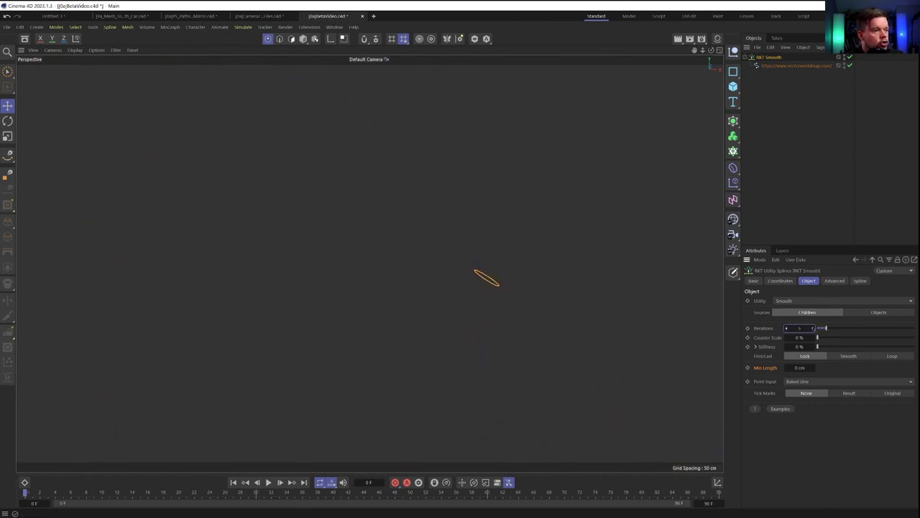
Raise Iterations to about 19 and reset Min Length to 10 cm with Europe in view.
left_click_drag(813, 329, 813, 328)
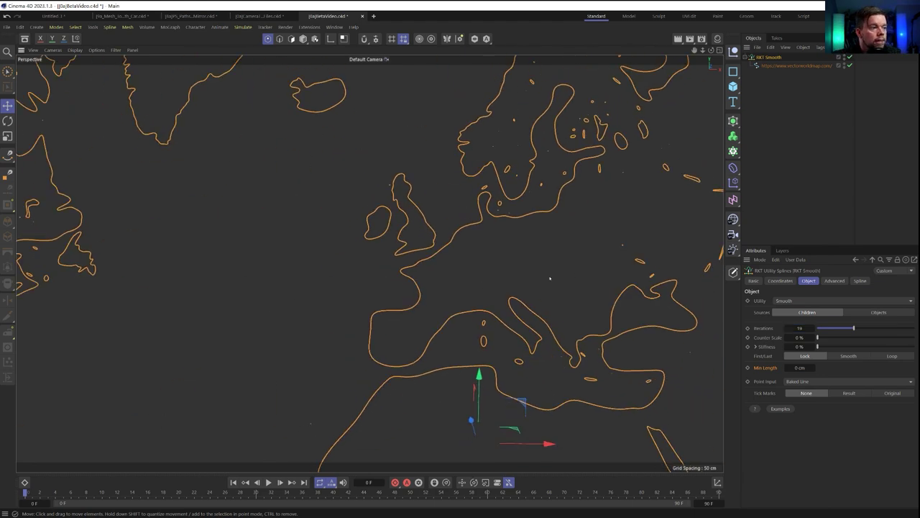
scroll(511, 274, "up", 2)
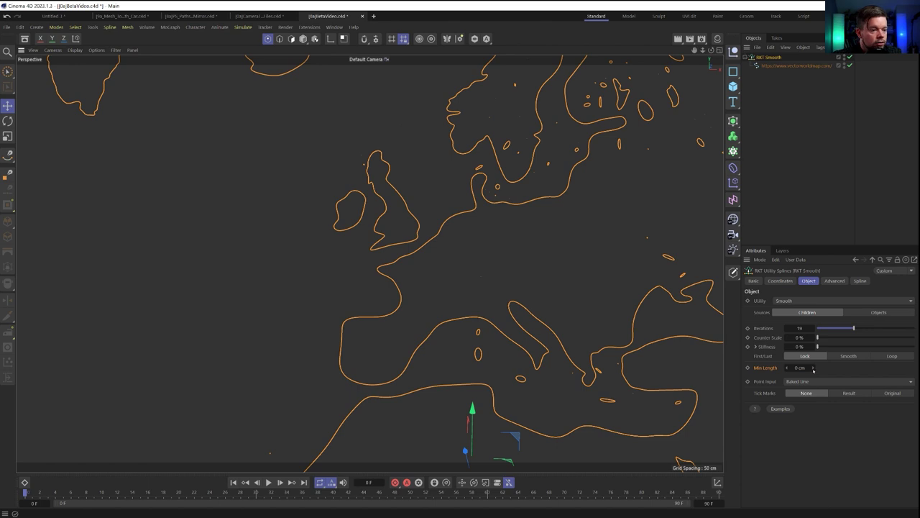
left_click(814, 369)
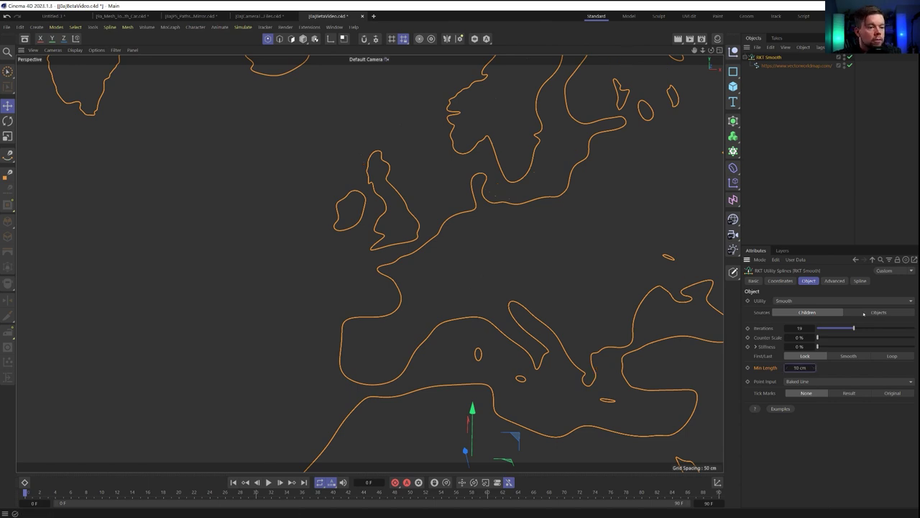
Lower Iterations to 0, try 1 for light smoothing of Europe's coastlines, and return it to 0.
left_click_drag(846, 332, 814, 330)
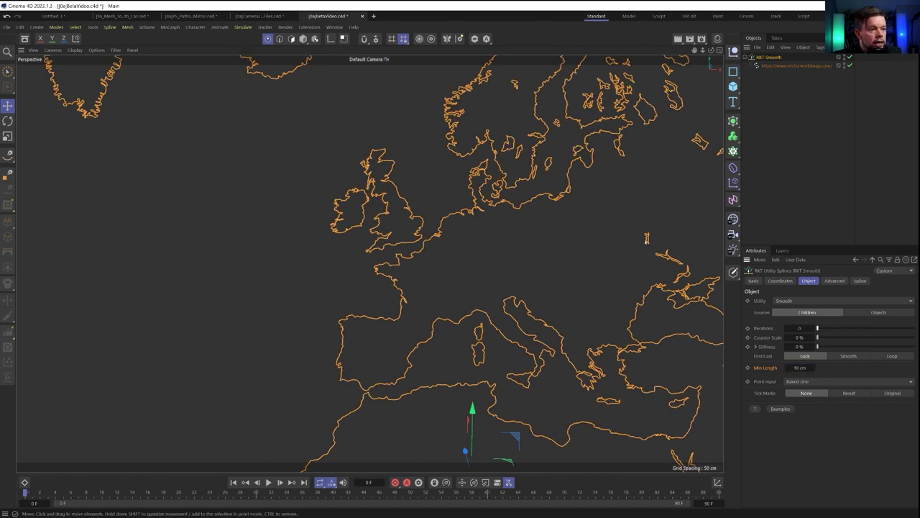
middle_click_drag(646, 240, 549, 238, "alt")
scroll(550, 239, "up", 3)
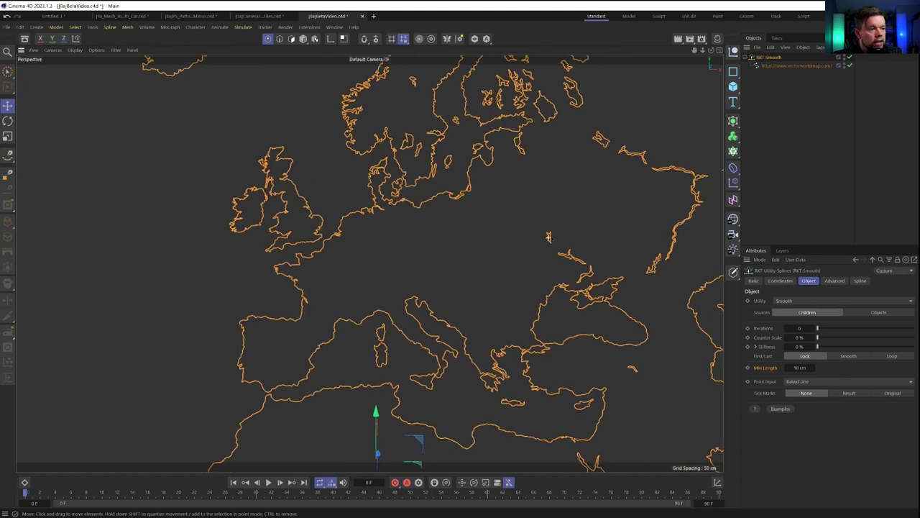
left_click_drag(818, 328, 818, 328)
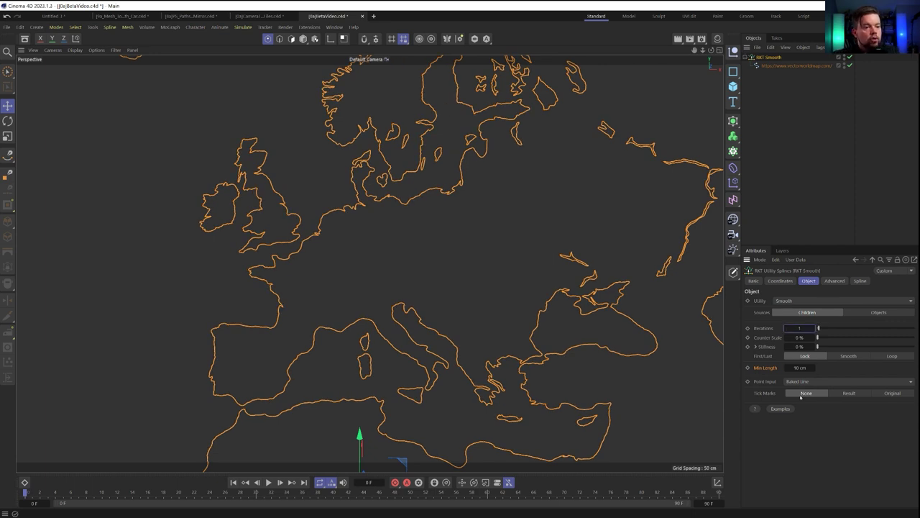
left_click_drag(813, 328, 760, 327)
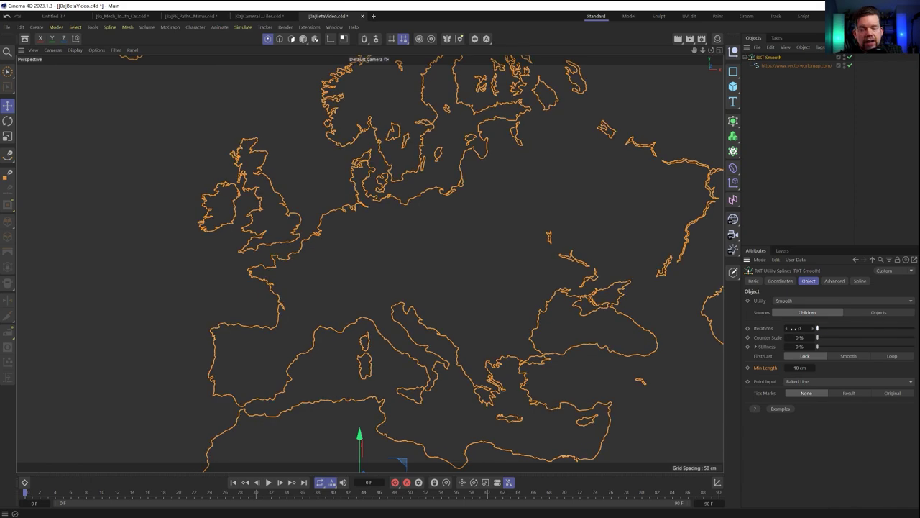
Change the utility from Smooth to Reduction for the world map spline.
right_click_drag(581, 318, 475, 287, "alt")
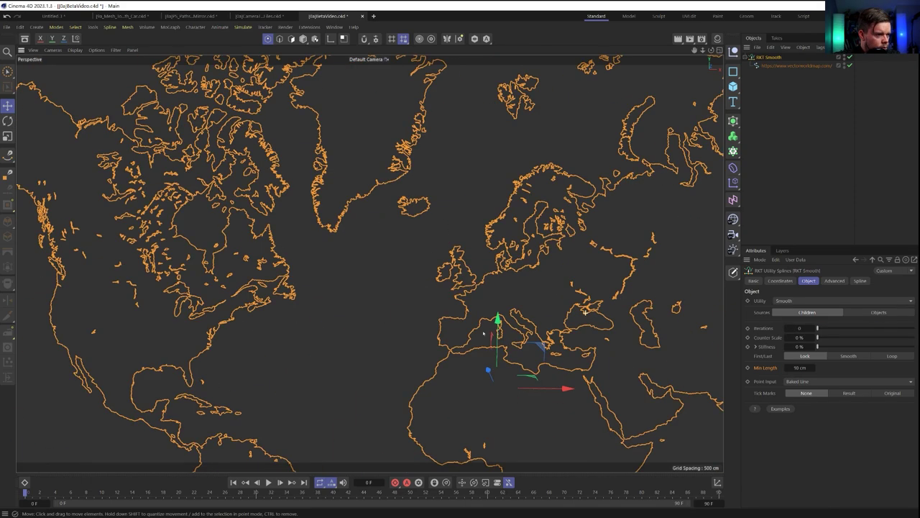
middle_click_drag(473, 287, 434, 240, "alt")
right_click_drag(434, 240, 474, 222, "alt")
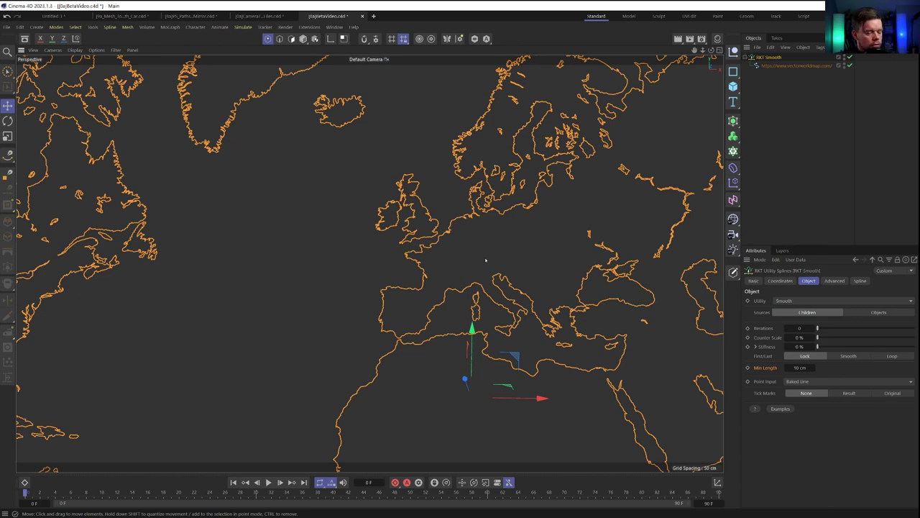
middle_click_drag(337, 232, 516, 358, "alt")
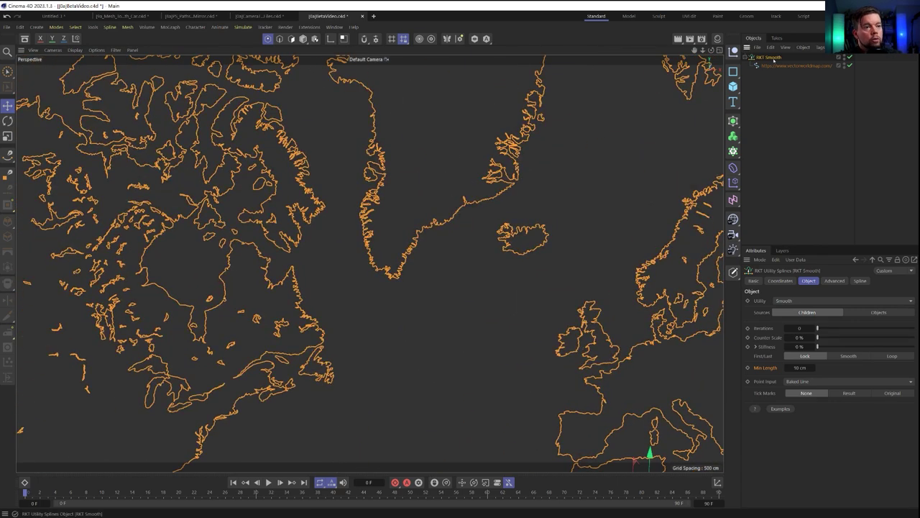
left_click(812, 300)
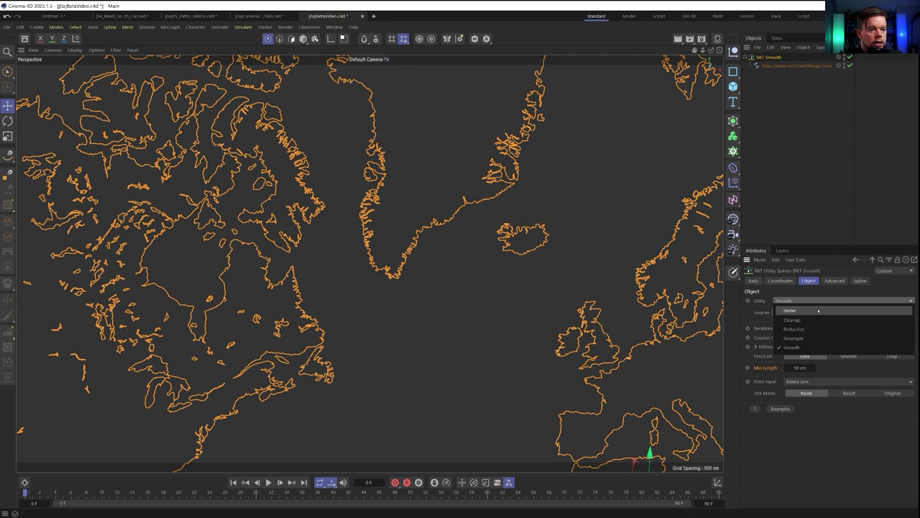
left_click(813, 330)
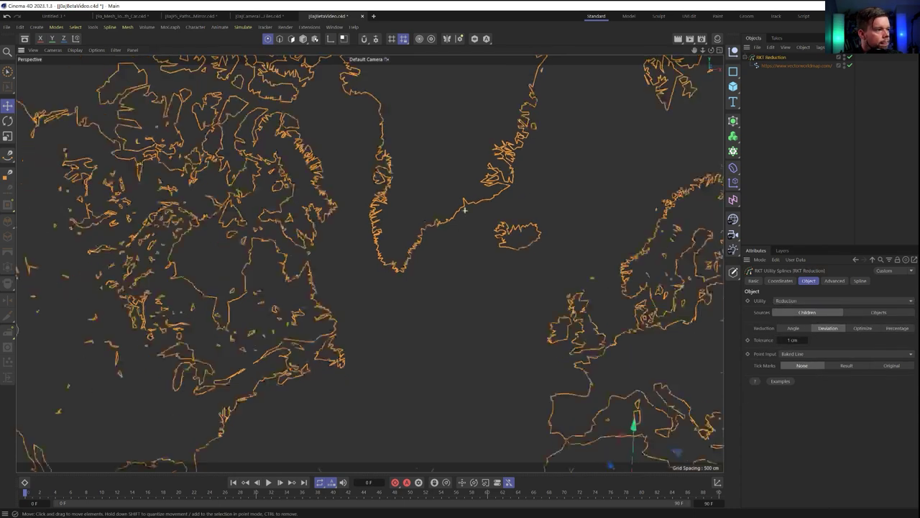
scroll(370, 263, "down", 5)
scroll(370, 263, "up", 3)
Set the Reduction's deviation Tolerance to 0.1 cm and frame Europe and the Atlantic.
double_click(792, 339)
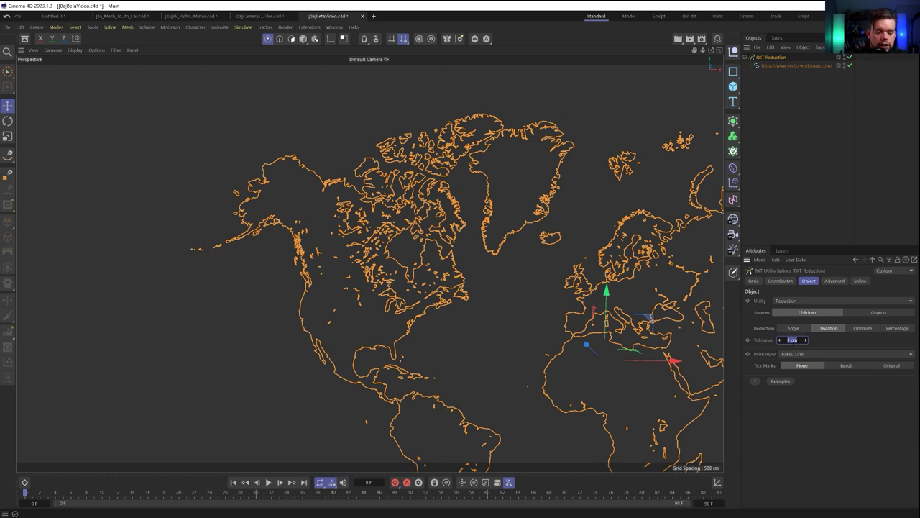
type("0.1")
key("Return")
middle_click_drag(510, 230, 339, 145, "alt")
scroll(474, 173, "up", 4)
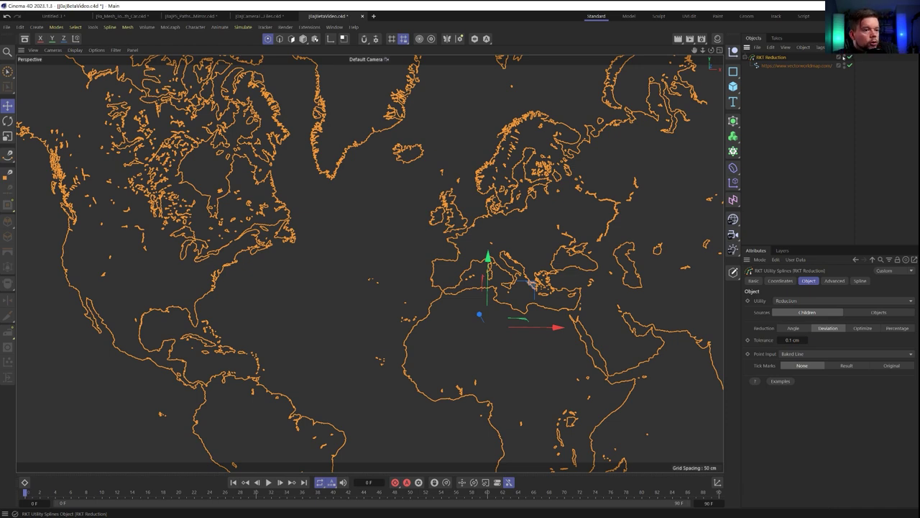
Check the RKT Reduction's point count feedback against the original spline.
left_click(834, 281)
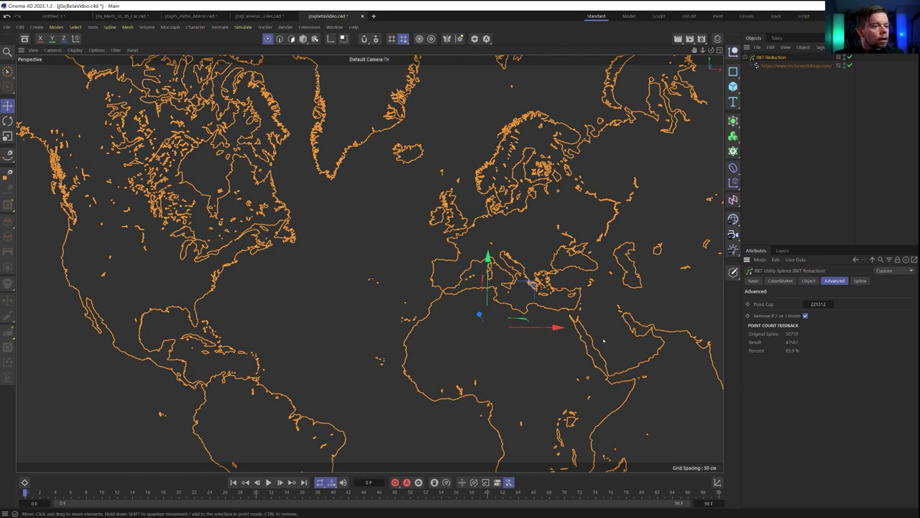
scroll(574, 294, "down", 5)
scroll(575, 292, "up", 5)
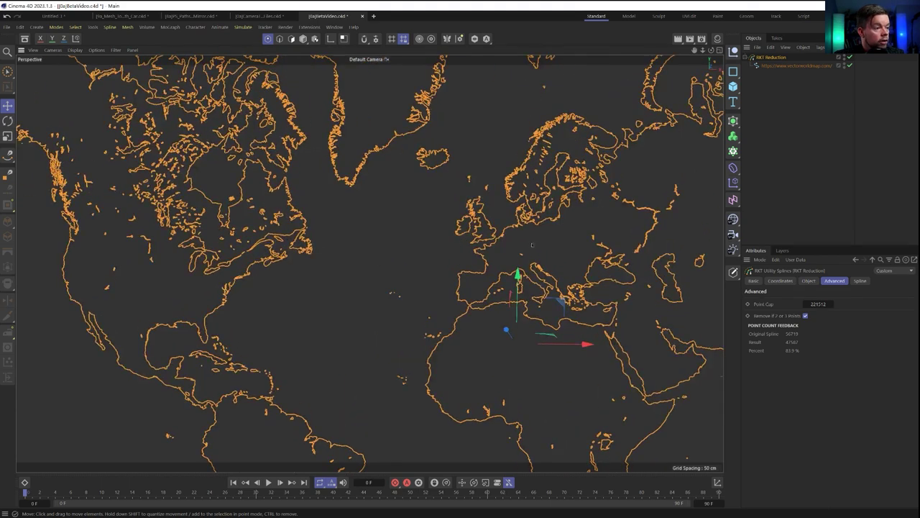
scroll(575, 292, "down", 3)
Raise the deviation Tolerance to 6.4 cm and then past 10 cm with the whole world map in view.
left_click(809, 281)
left_click_drag(792, 340, 852, 340)
middle_click_drag(635, 283, 549, 292, "alt")
right_click_drag(549, 292, 471, 269, "alt")
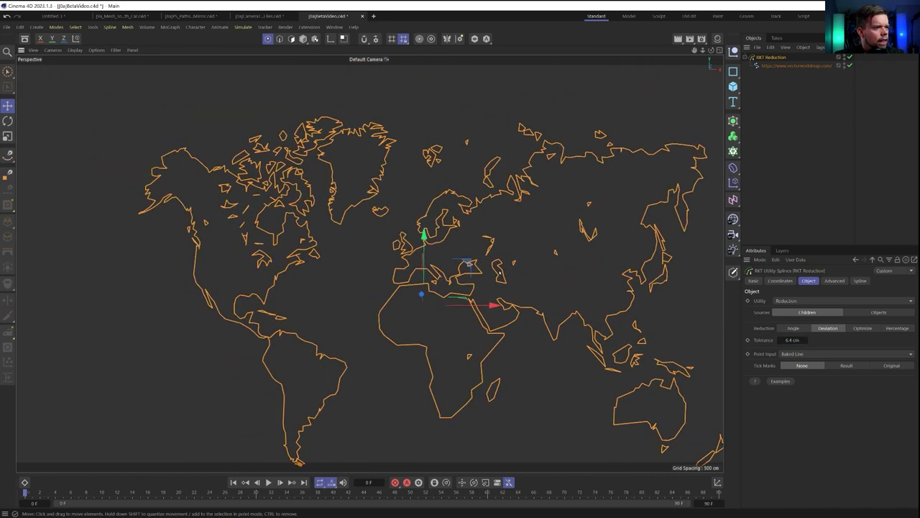
middle_click_drag(493, 278, 459, 262, "alt")
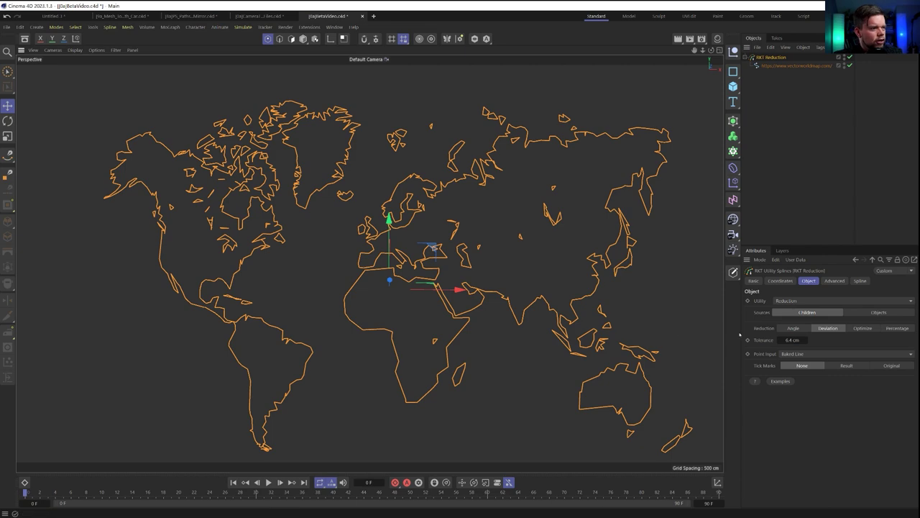
left_click_drag(806, 340, 839, 340)
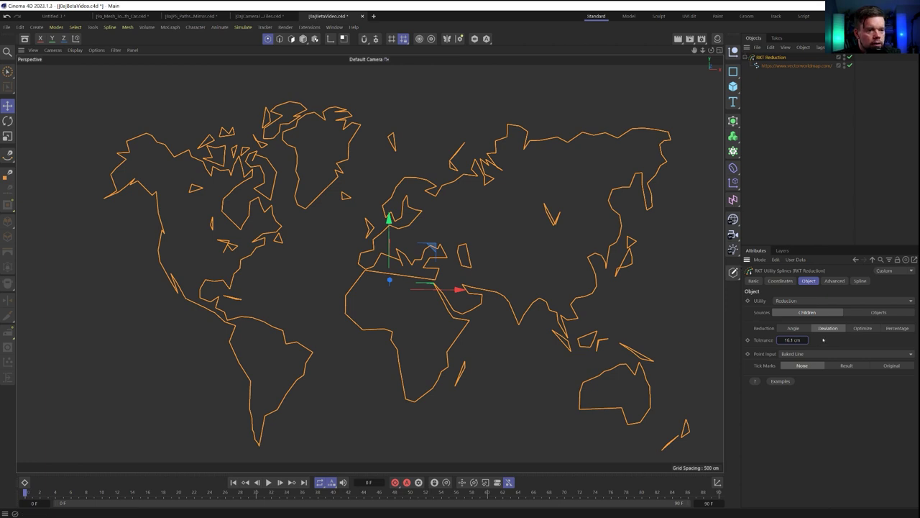
Set the deviation Tolerance to 2 cm, then to 4 cm, to compare the reduced coastlines.
double_click(793, 340)
type("2")
key("Return")
double_click(797, 341)
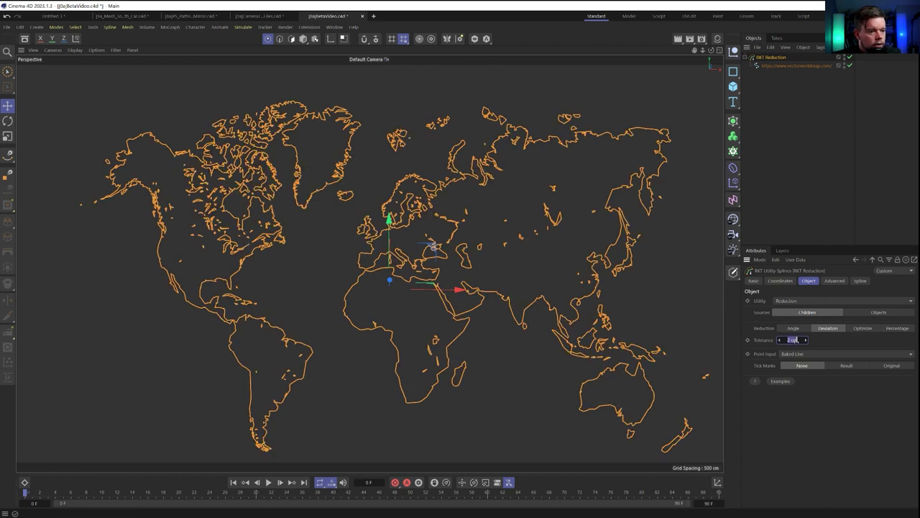
type("4")
key("Return")
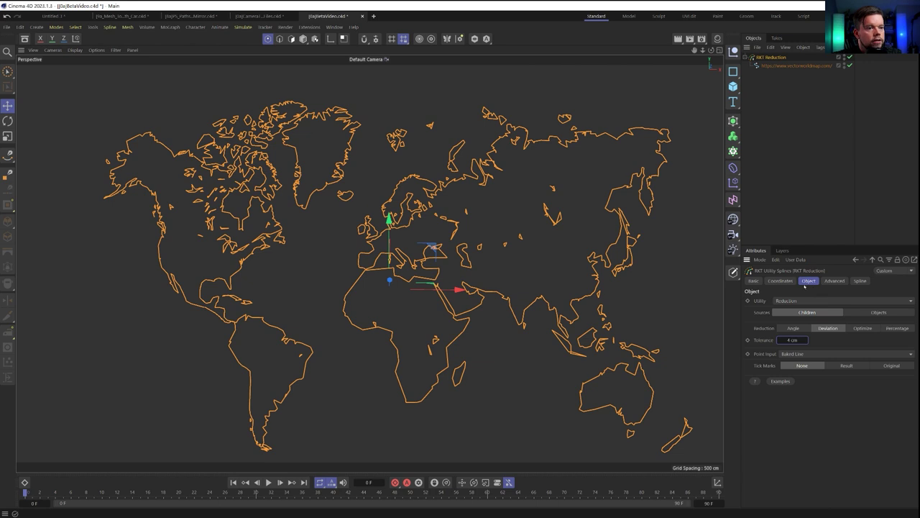
Bring the deviation Tolerance back to 2 cm, then refine it to 1 cm.
double_click(793, 340)
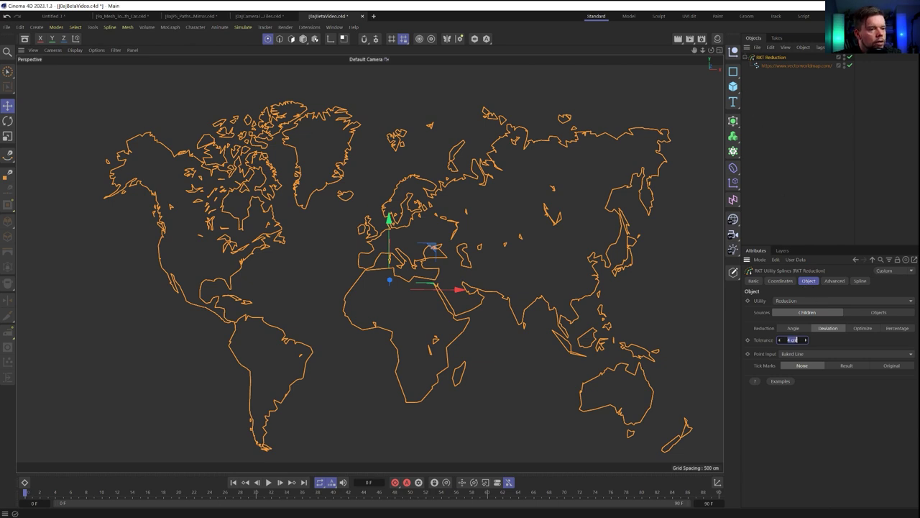
type("2")
key("Return")
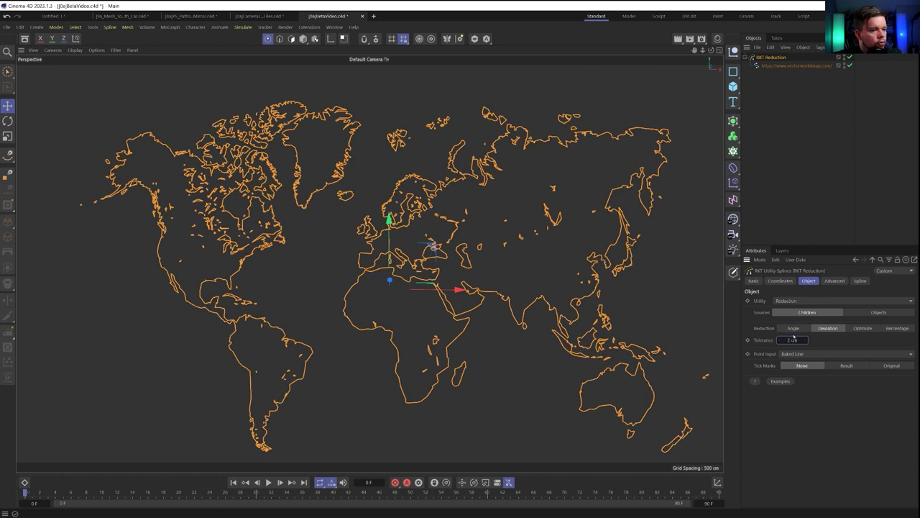
double_click(794, 338)
type("1")
key("Return")
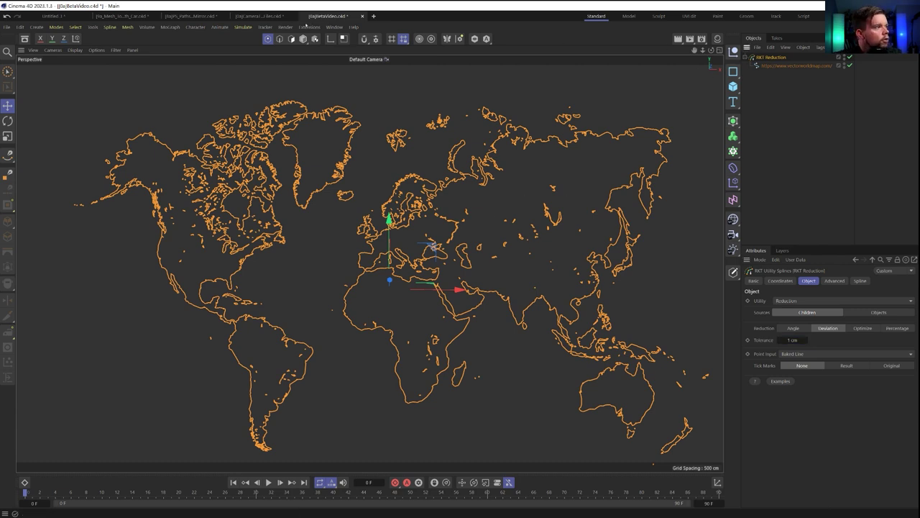
Add an RKT Cleanup as parent of the RKT Reduction and raise its Min Length to about 138 cm.
left_click(309, 26)
mouse_move(395, 189)
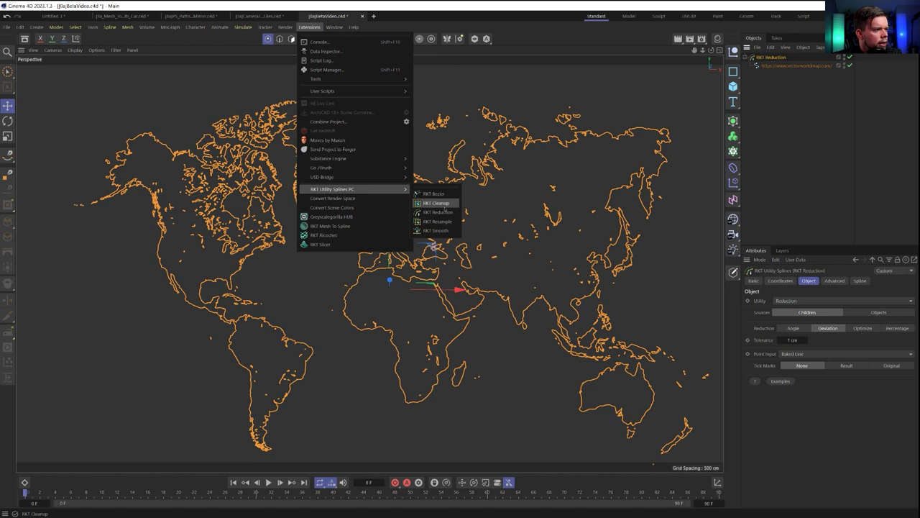
left_click(436, 204)
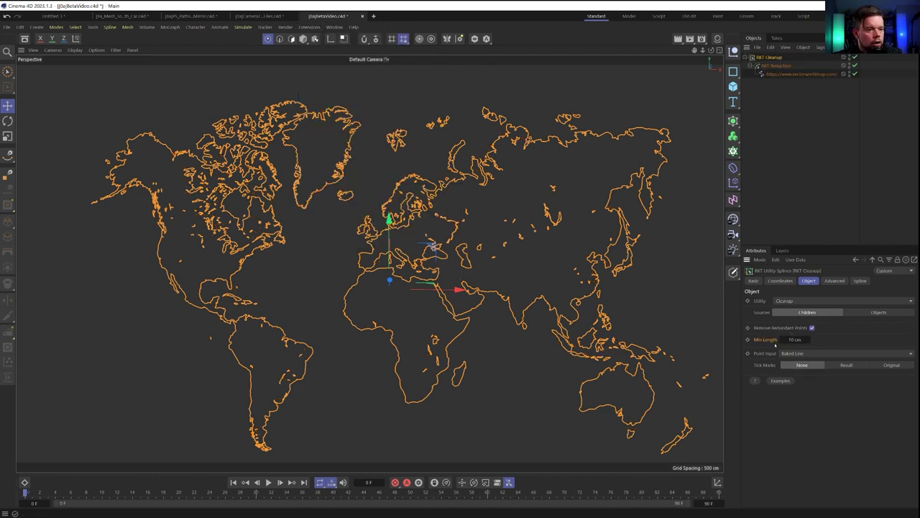
left_click_drag(791, 340, 866, 339)
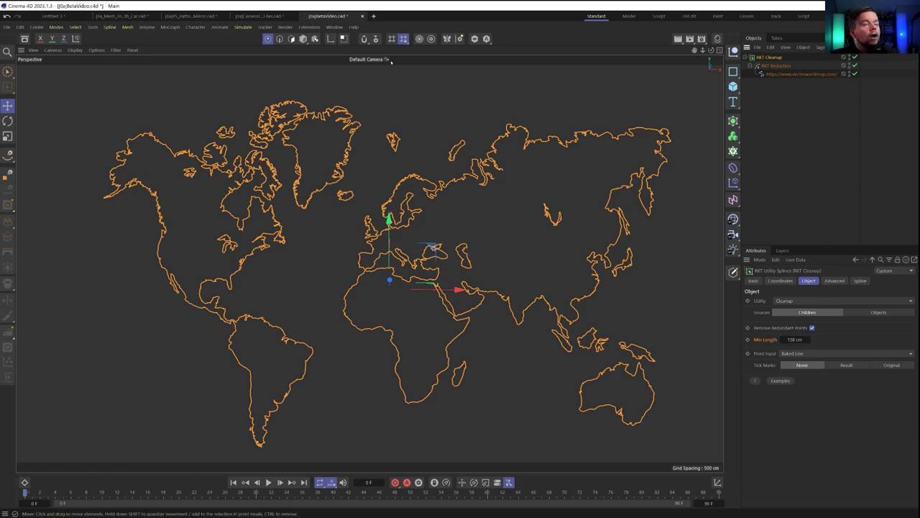
Add an RKT Resample as parent of the RKT Cleanup with Step point input, and show Result tick marks at 2 cm scale.
left_click(309, 26)
mouse_move(359, 188)
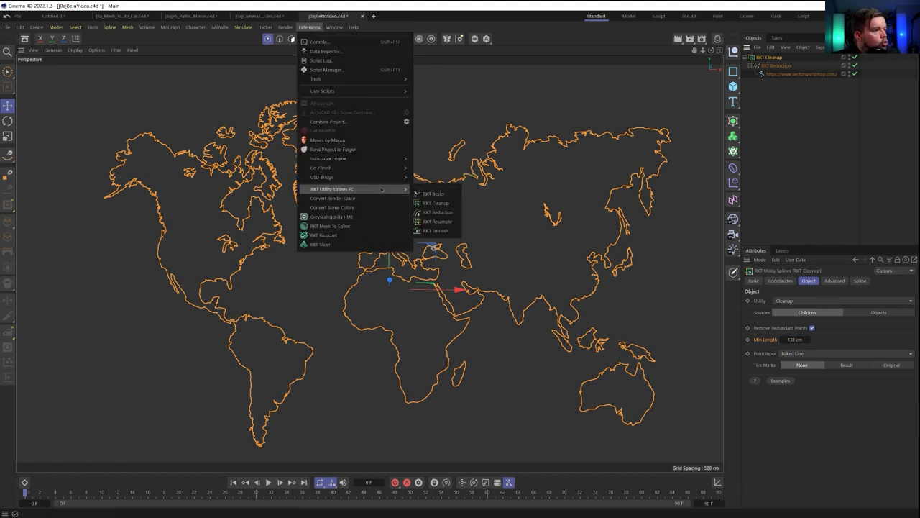
left_click(446, 223)
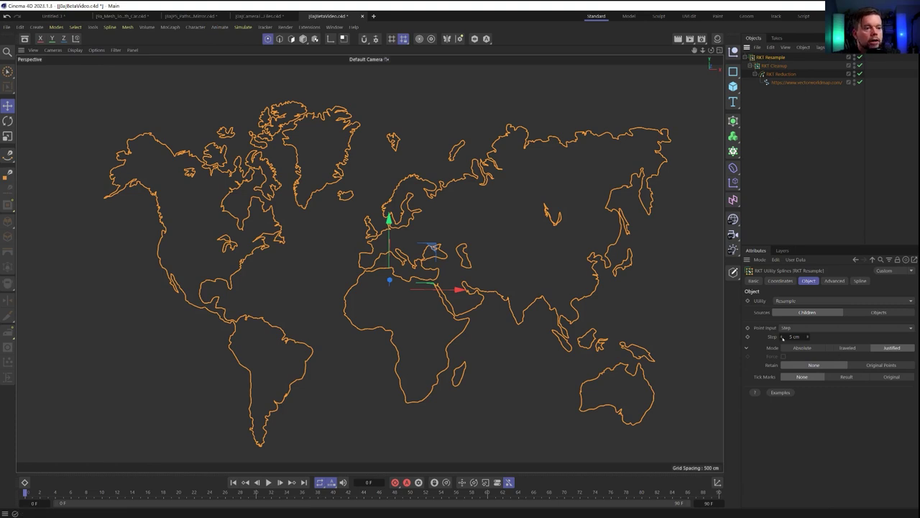
left_click(747, 348)
left_click(793, 329)
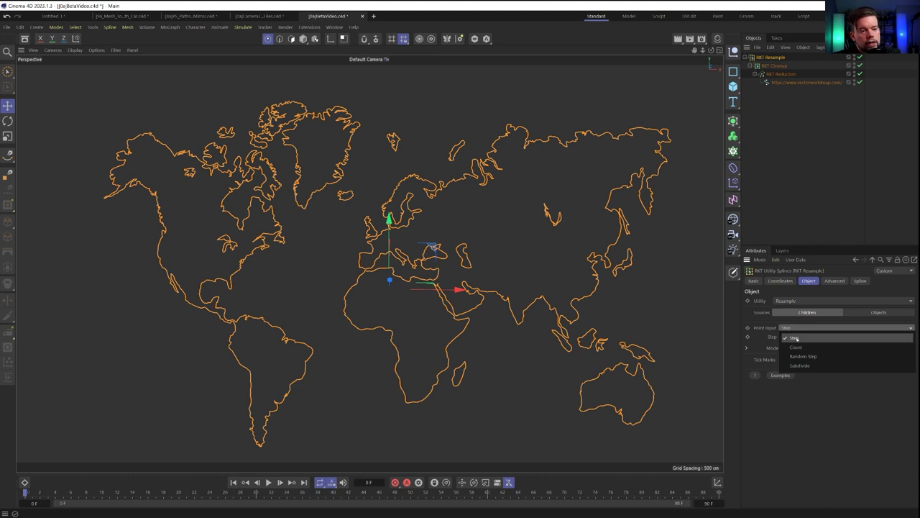
left_click(794, 338)
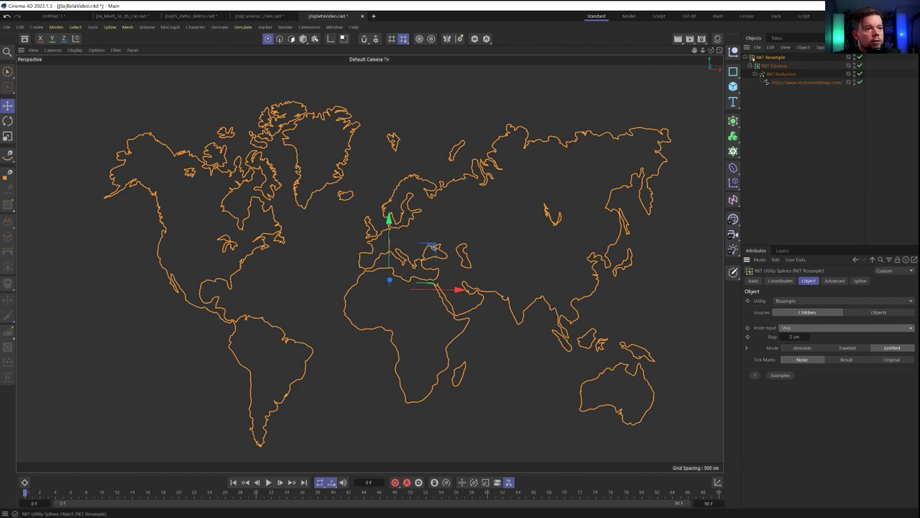
left_click(846, 360)
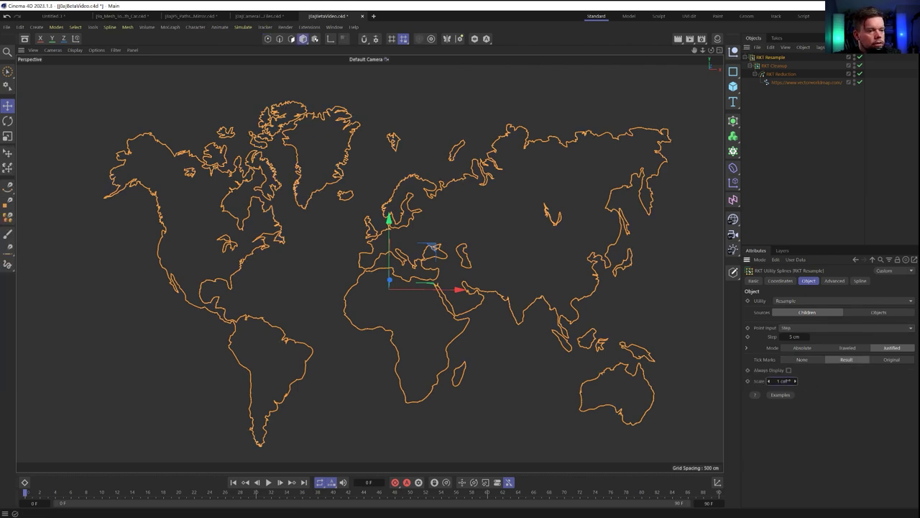
left_click_drag(795, 381, 798, 381)
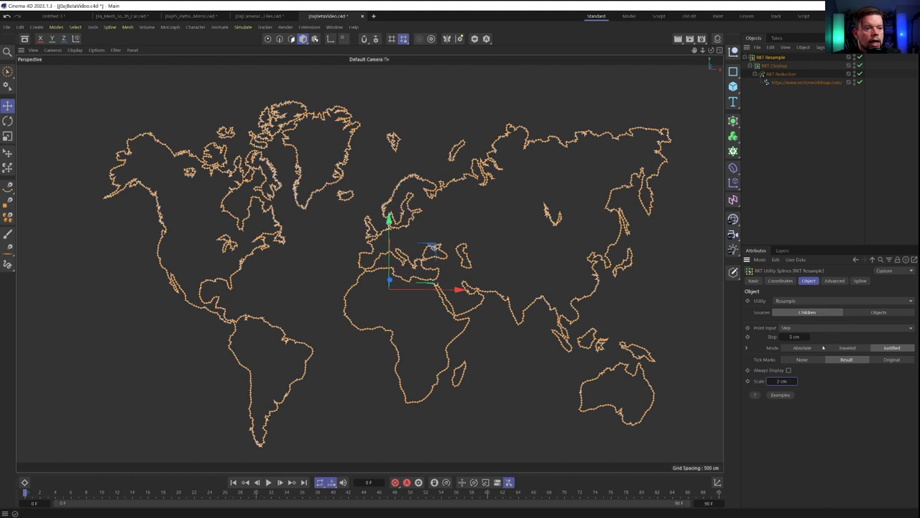
Try Count as the Resample's Point Input, then switch it to Random Step and examine the point spacing around Scandinavia.
left_click(787, 328)
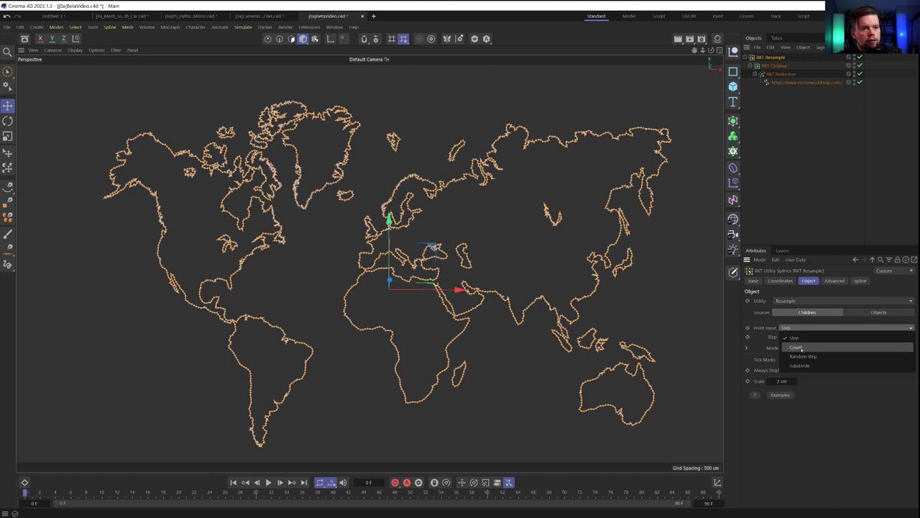
left_click(796, 347)
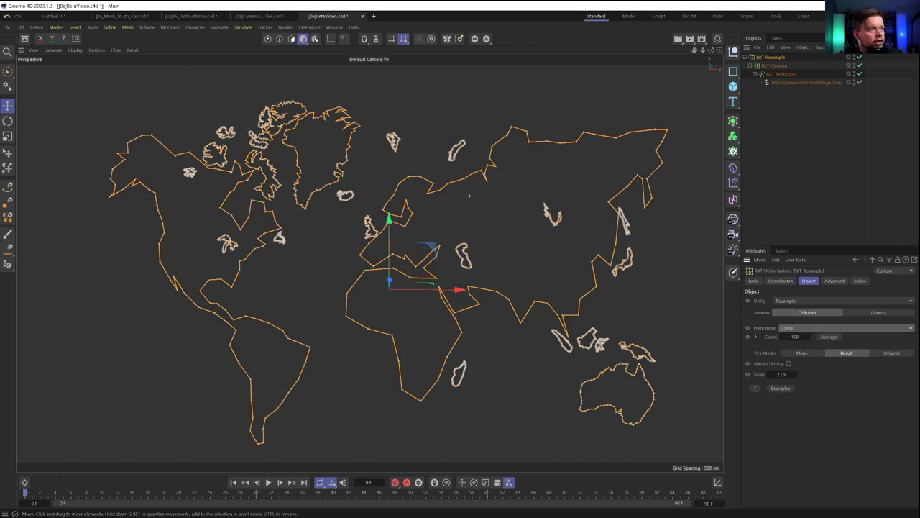
left_click(803, 328)
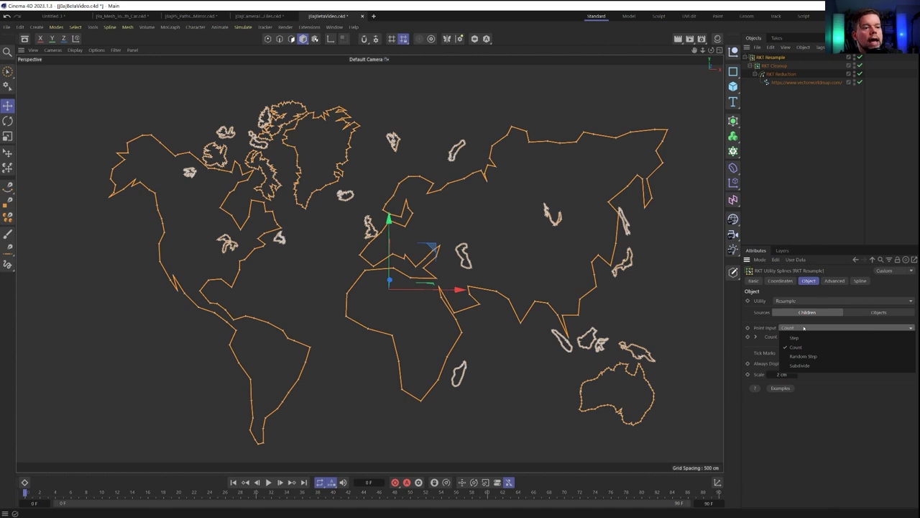
left_click(811, 356)
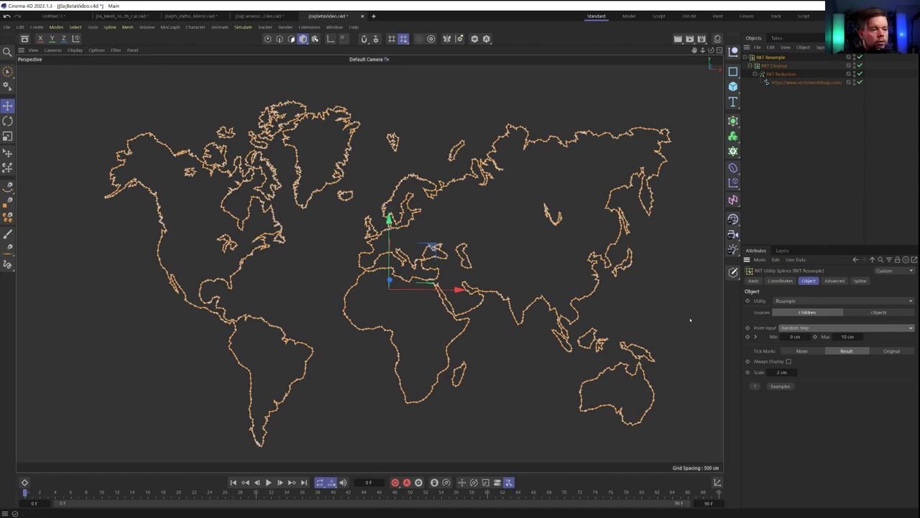
scroll(434, 214, "up", 10)
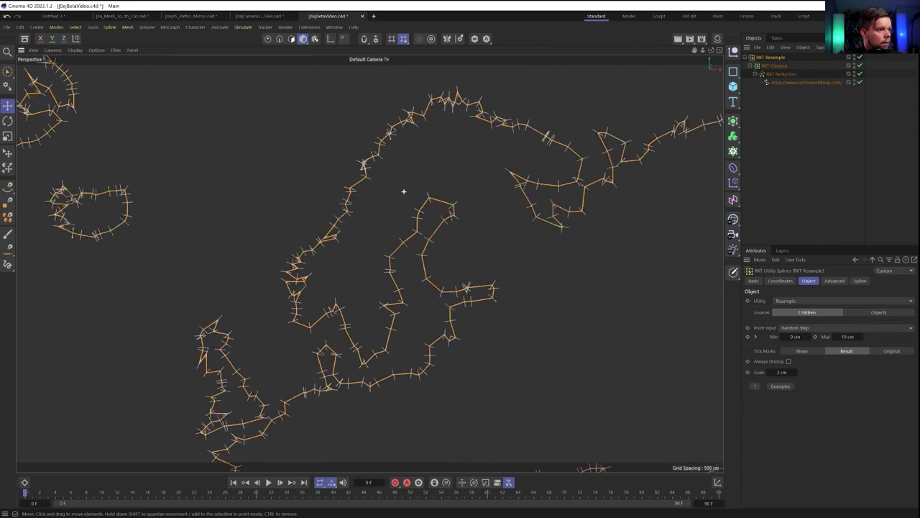
scroll(428, 194, "up", 3)
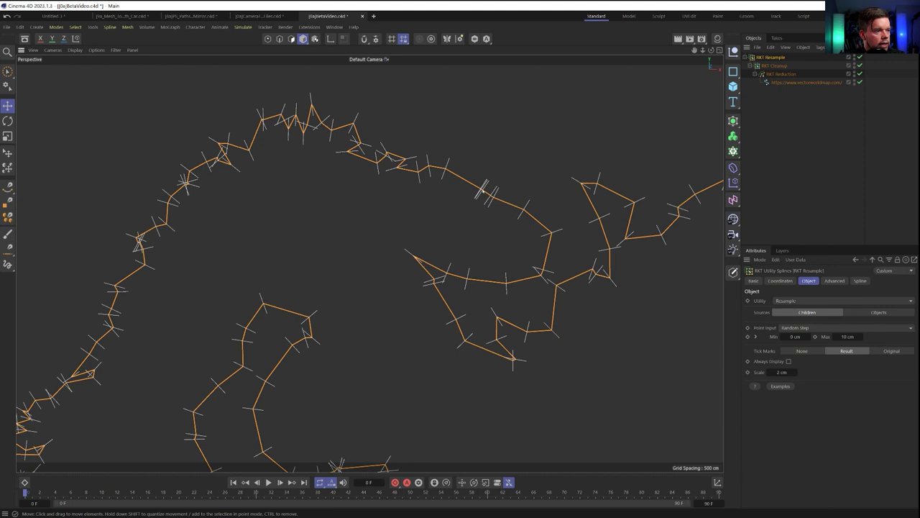
Set the Random Step range to a Min of 1 cm and a Max of 55 cm.
left_click(795, 336)
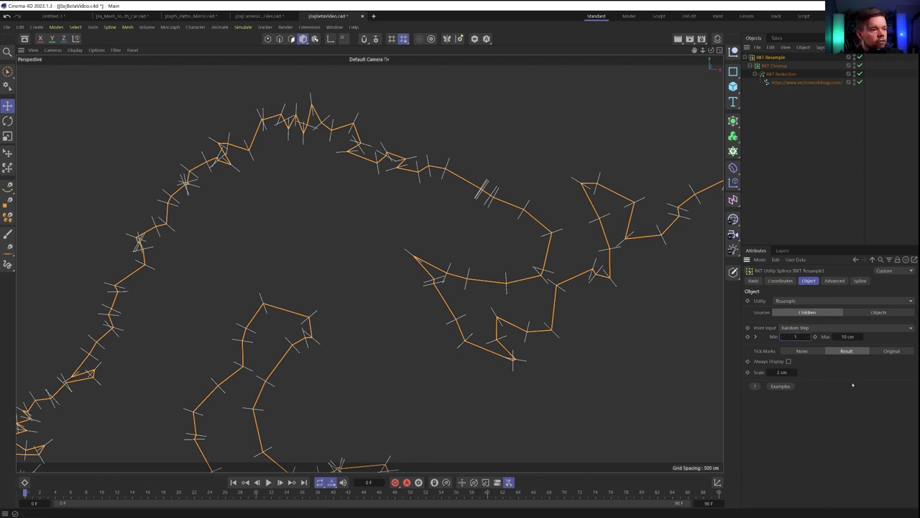
key("Return")
left_click(856, 337)
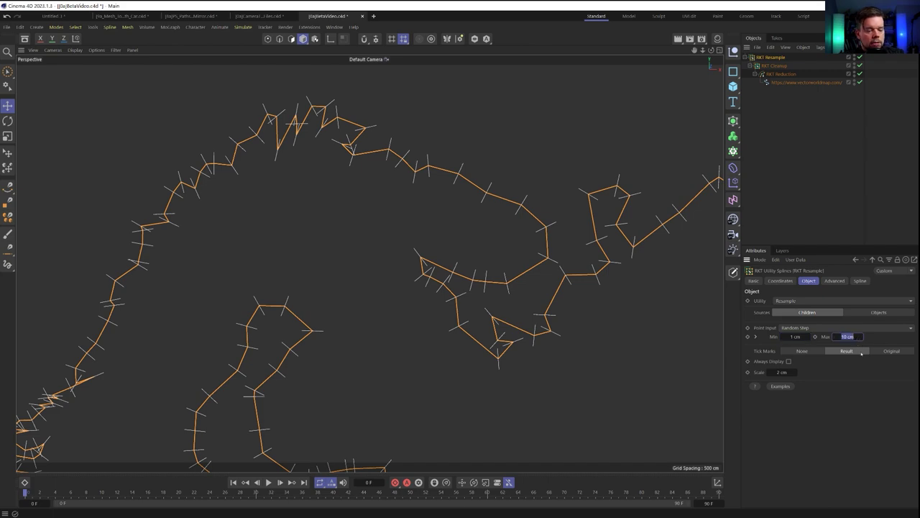
type("55")
key("Return")
scroll(440, 320, "down", 5)
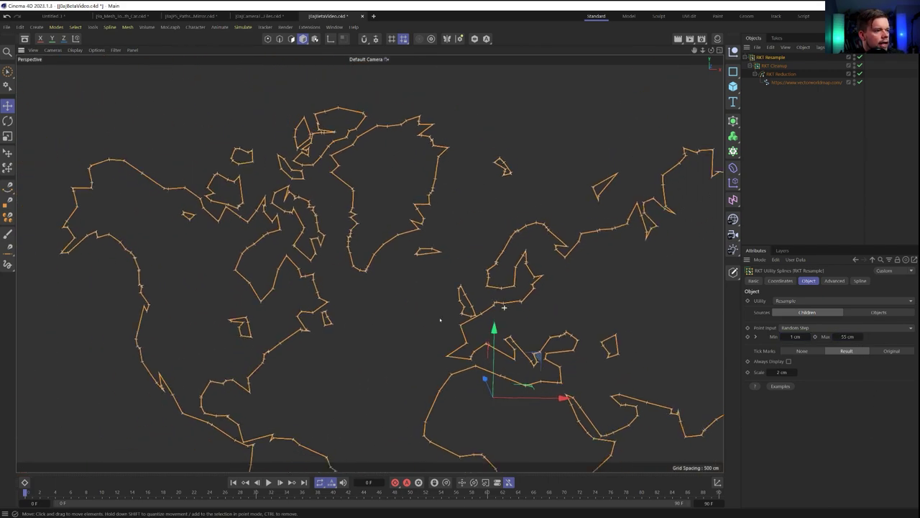
scroll(440, 320, "down", 5)
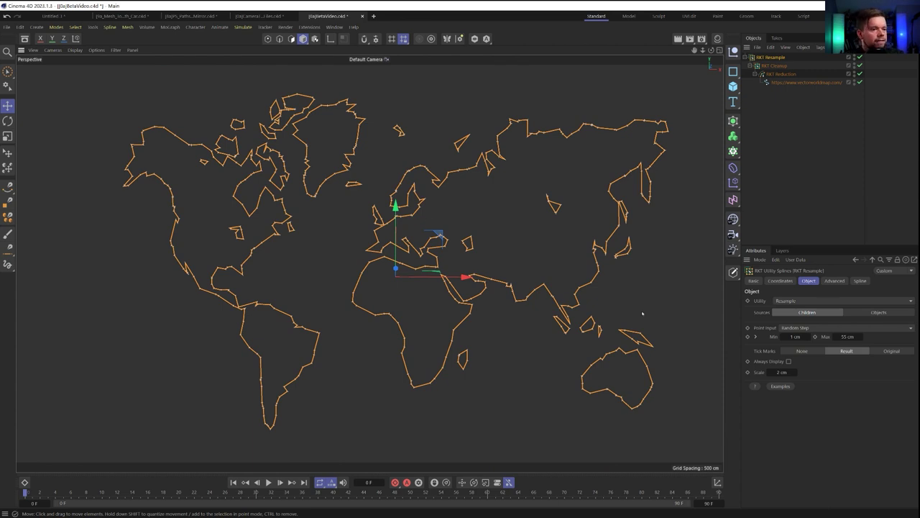
Expand the Random Step options and randomize the Seed repeatedly to vary the coastline points.
left_click(755, 336)
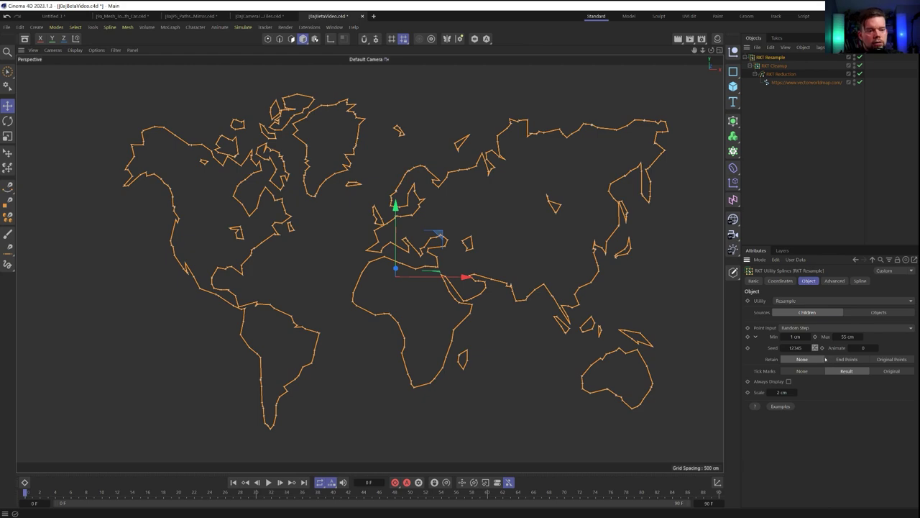
left_click(816, 349)
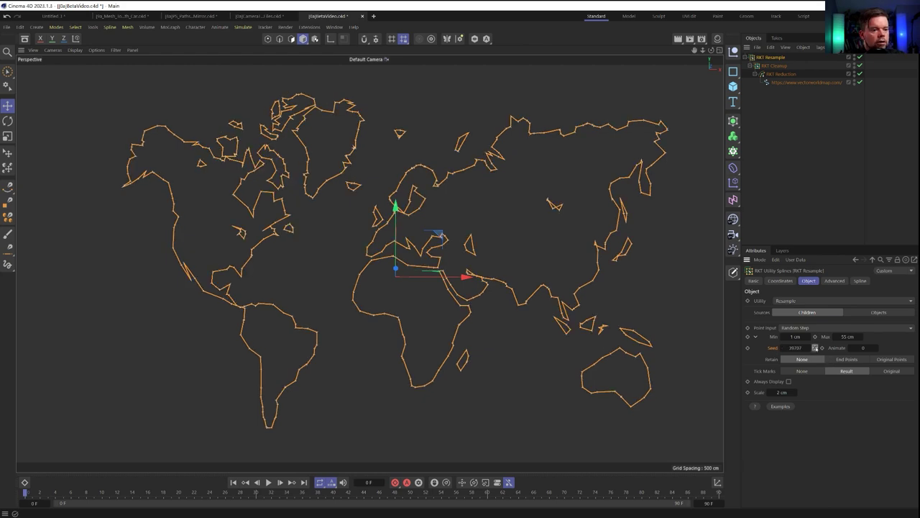
left_click(816, 348)
left_click(816, 349)
left_click(816, 348)
left_click(816, 349)
left_click(816, 349)
left_click(816, 348)
left_click(816, 348)
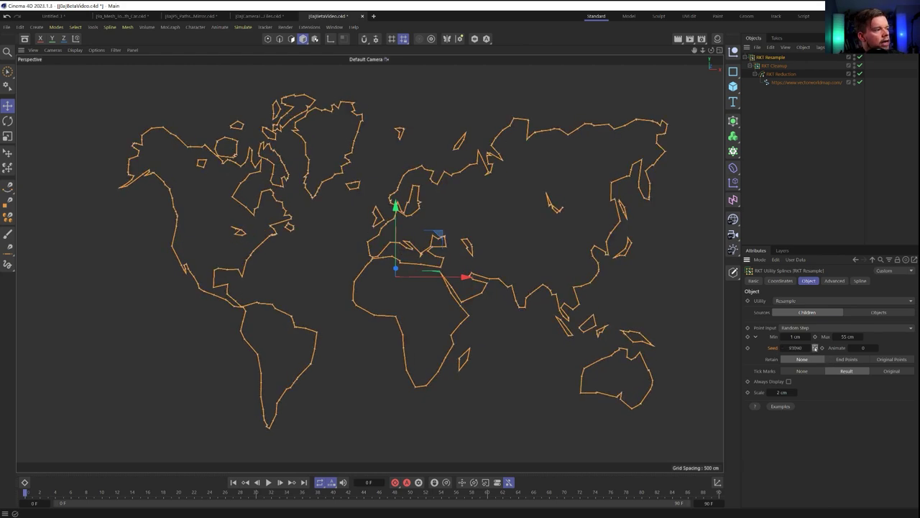
left_click(816, 349)
left_click(816, 349)
left_click(816, 349)
left_click(817, 349)
left_click(816, 348)
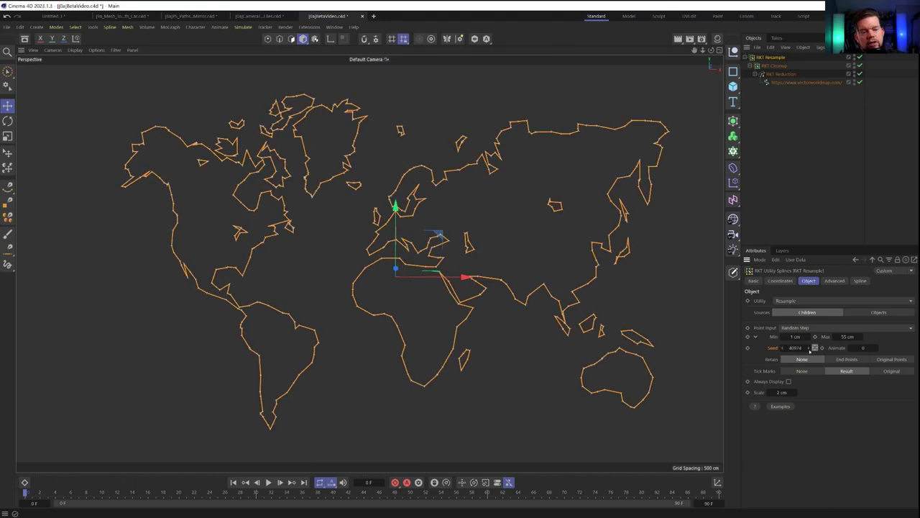
left_click(815, 347)
left_click(814, 347)
left_click(815, 347)
left_click(814, 348)
left_click(815, 347)
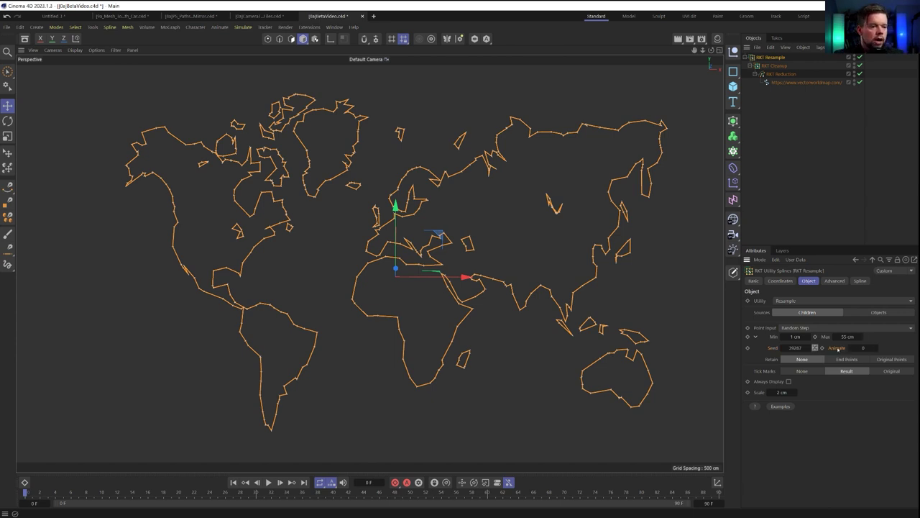
Set the Resample's Animate value to 5 and play the animation with nothing selected.
left_click(862, 348)
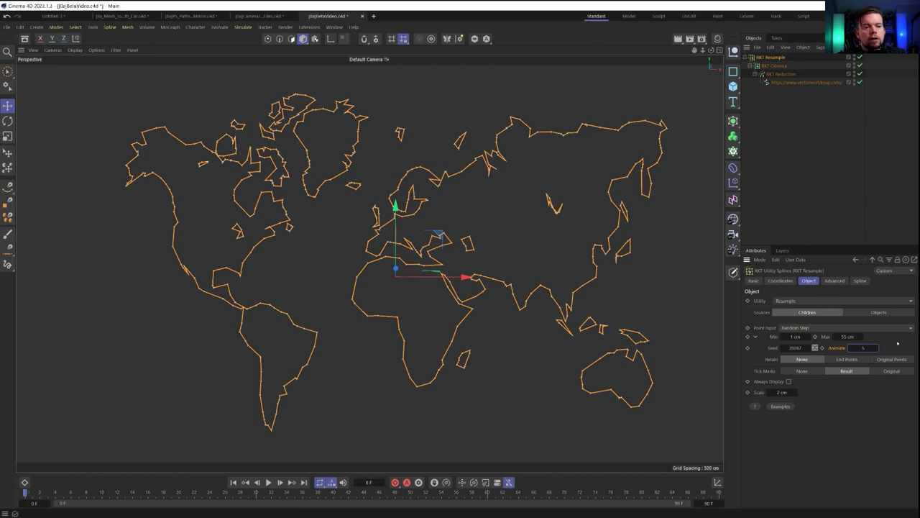
left_click(834, 348)
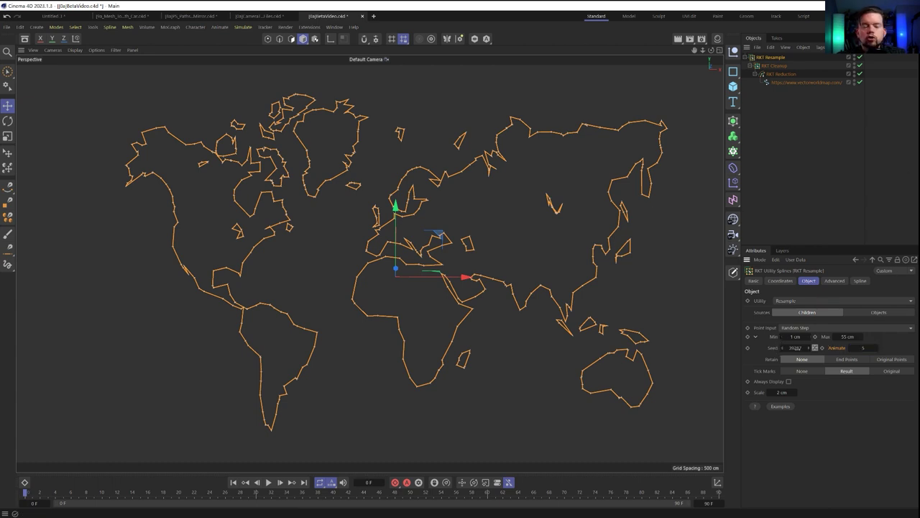
key("F8")
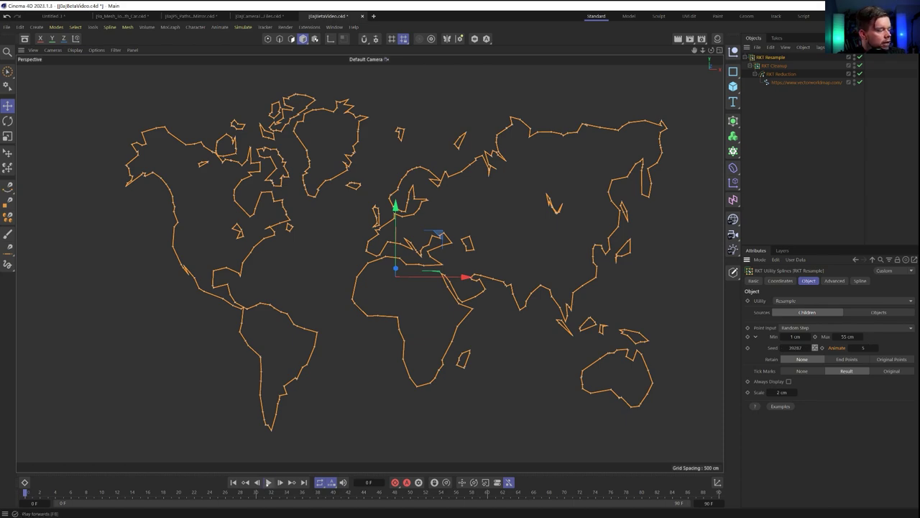
left_click(791, 189)
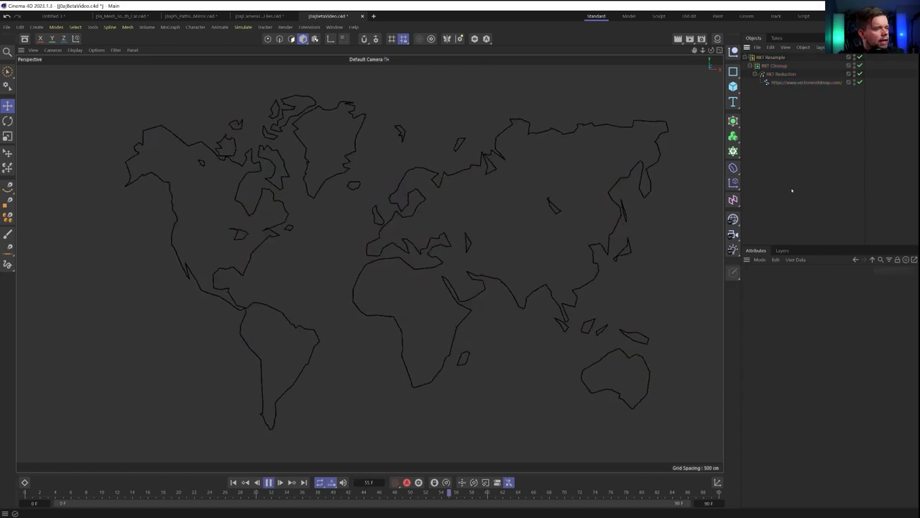
Compare Animate values of 1 and 2 on the RKT Resample during playback, then return it to 5.
left_click(766, 58)
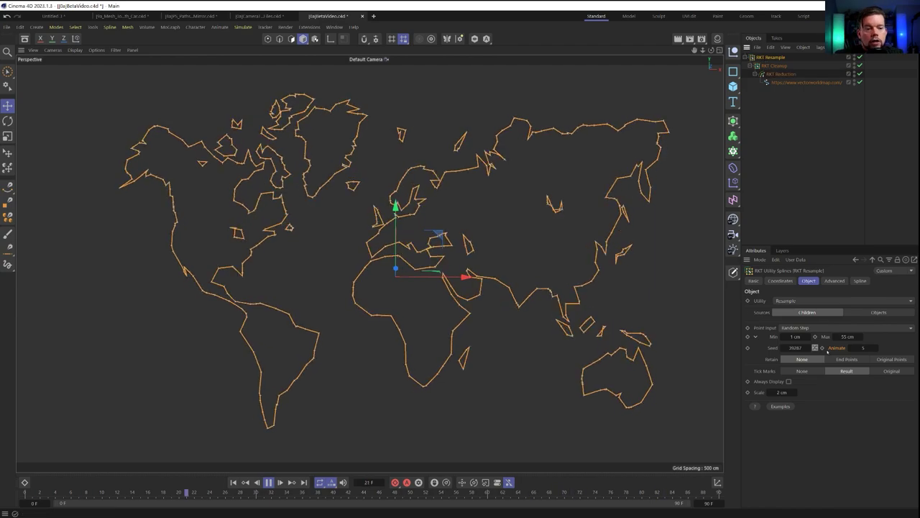
double_click(862, 348)
type("1")
key("Return")
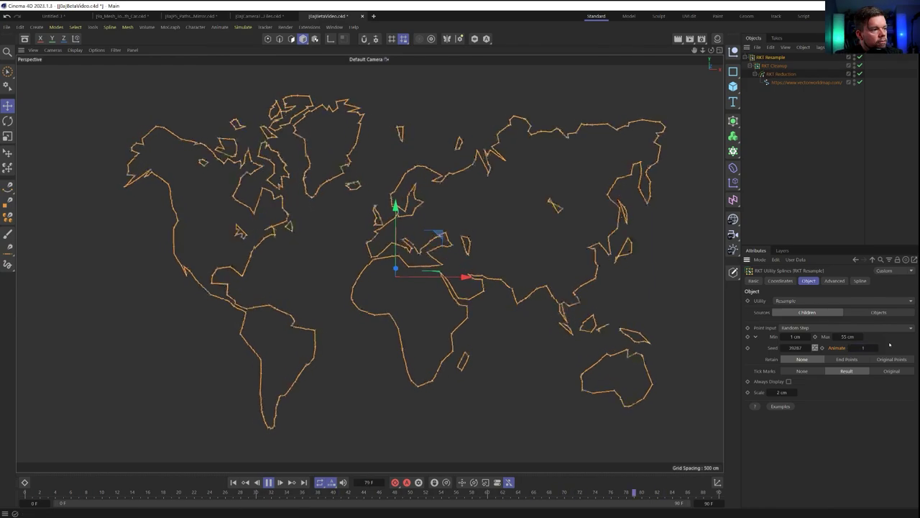
double_click(863, 348)
type("2")
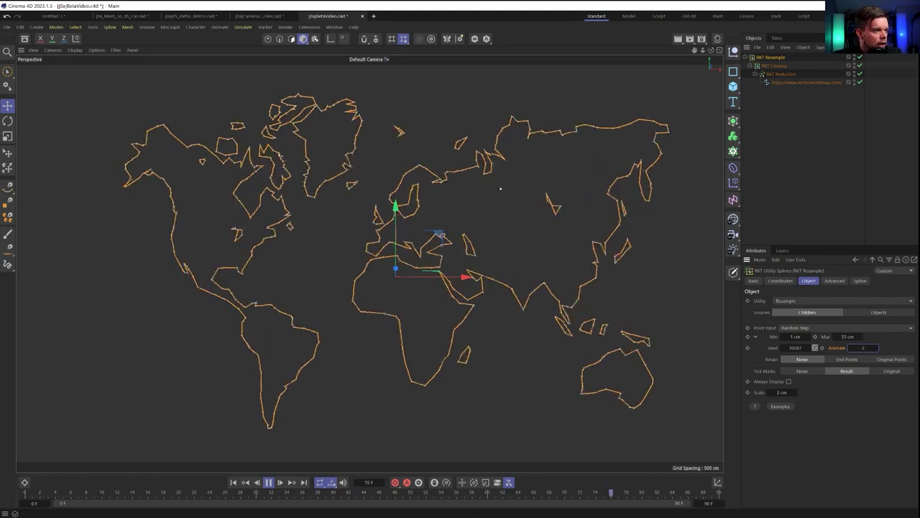
double_click(865, 348)
type("5")
key("Return")
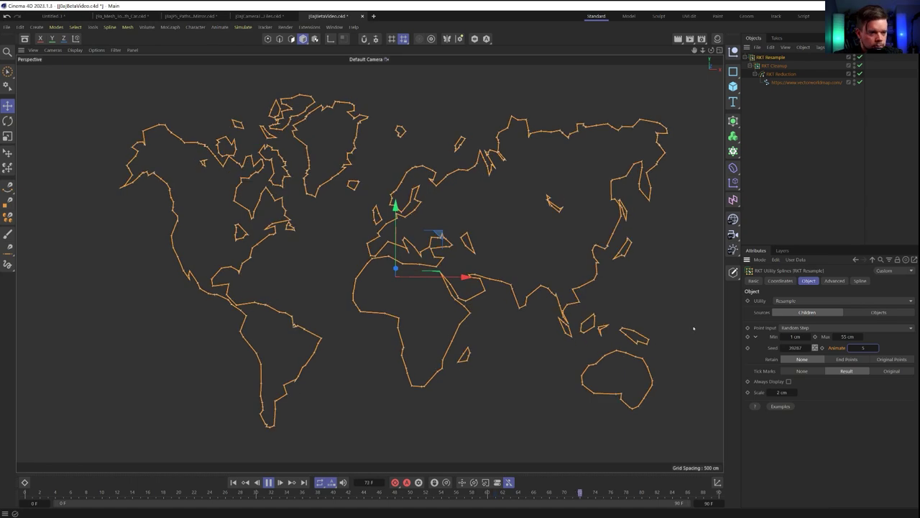
Set the Random Step range to a Min of 5 cm and a Max of 111 cm.
double_click(800, 337)
type("5")
key("Return")
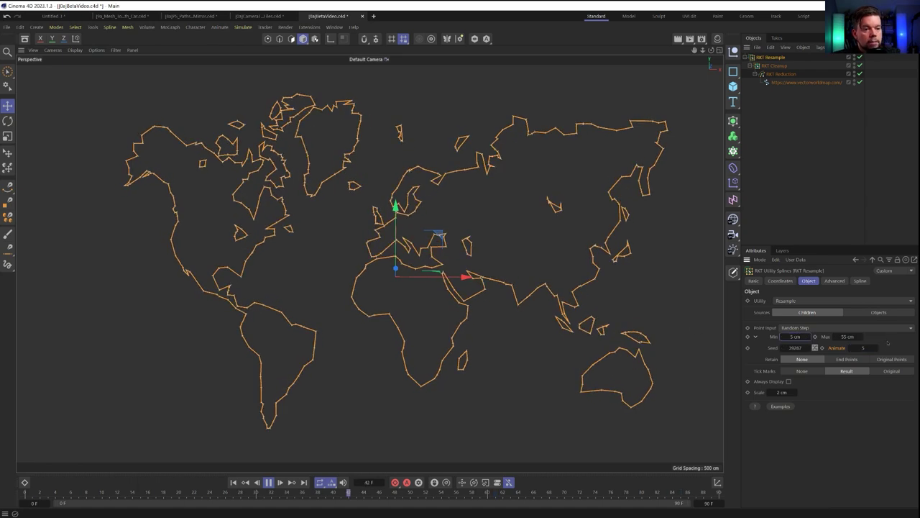
double_click(855, 337)
type("111")
key("Return")
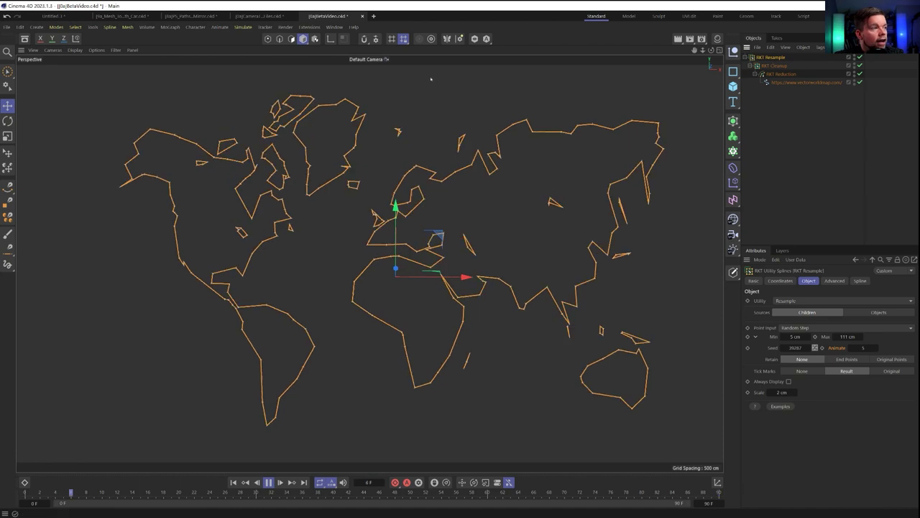
Add an RKT Smooth as parent of the RKT Resample, trying Subdivide as its Point Input before switching to Step.
left_click(309, 27)
mouse_move(338, 188)
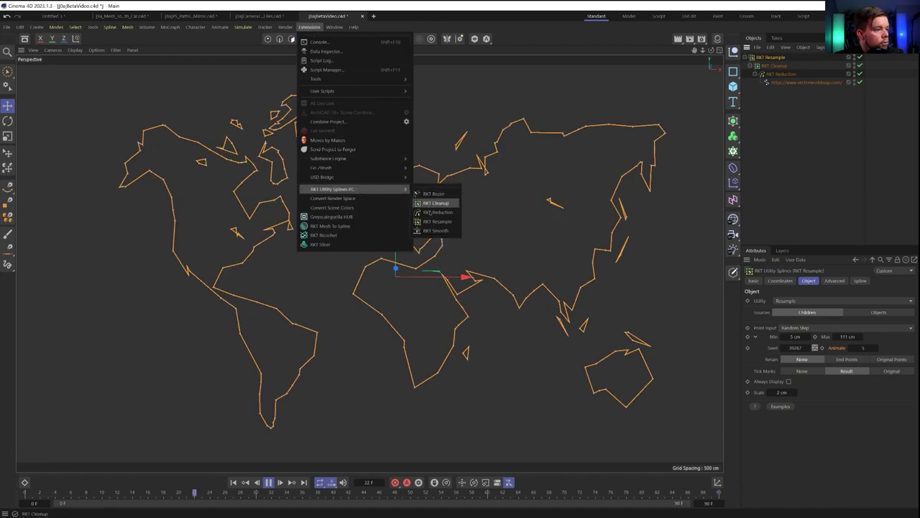
left_click(436, 230)
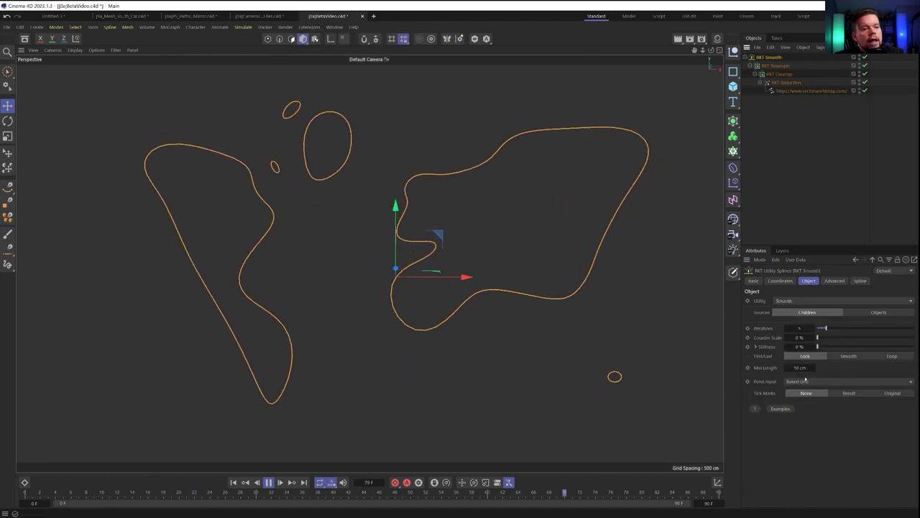
left_click(805, 381)
left_click(801, 437)
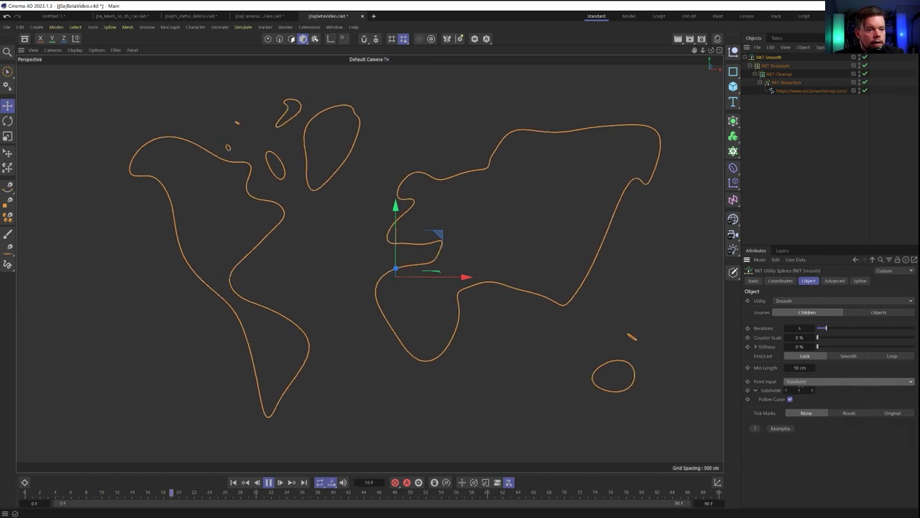
left_click(800, 381)
left_click(809, 413)
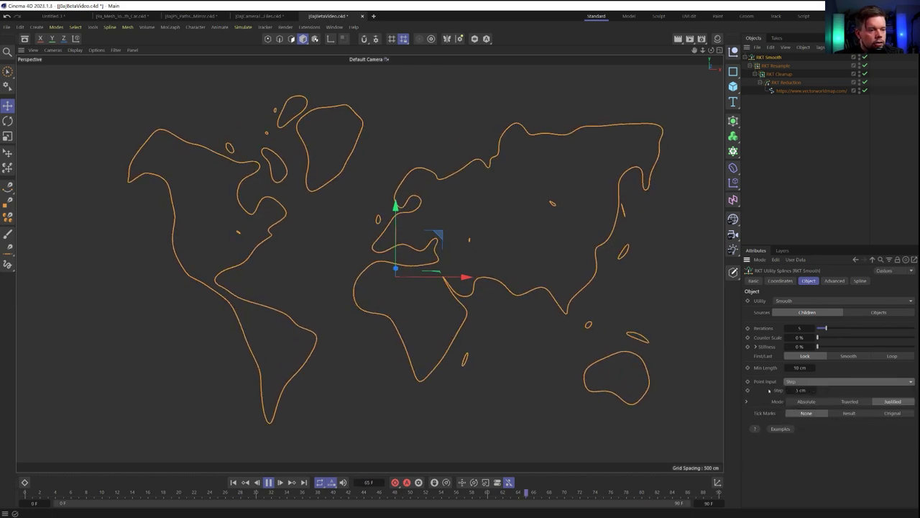
Reset the RKT Smooth's Iterations to 0 for comparison, then raise the value to 3.
left_click_drag(825, 328, 781, 330)
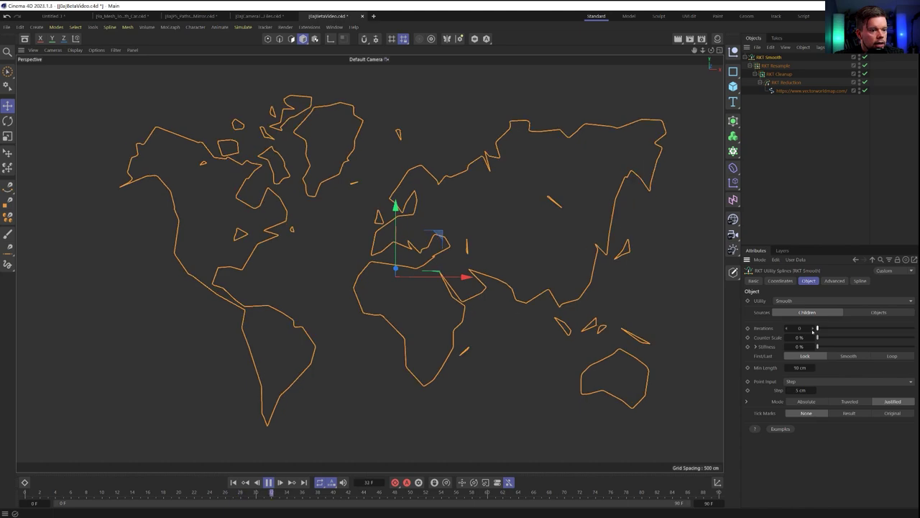
left_click(813, 329)
left_click(813, 329)
left_click(813, 329)
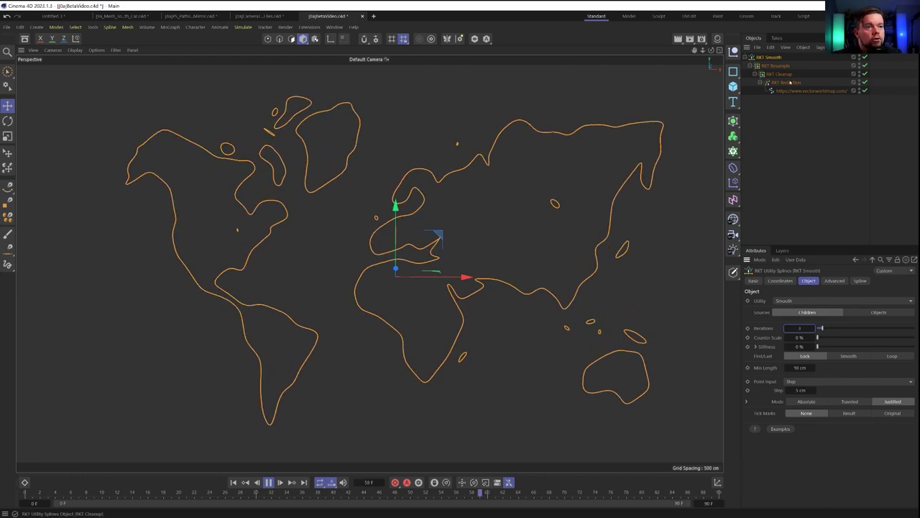
Inspect the stacked spline utilities and examine the animated map with nothing selected, from an angle and up close.
left_click(790, 83)
left_click(782, 74)
left_click(778, 66)
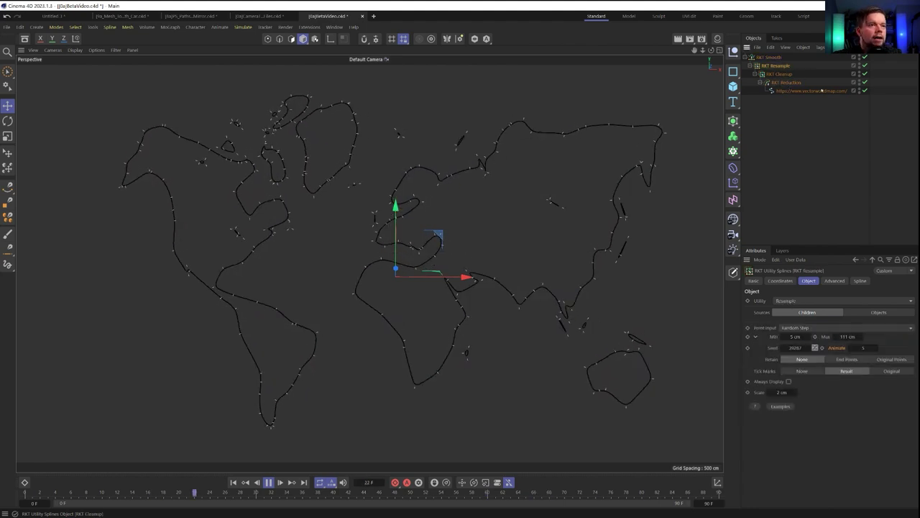
left_click(772, 57)
left_click(781, 153)
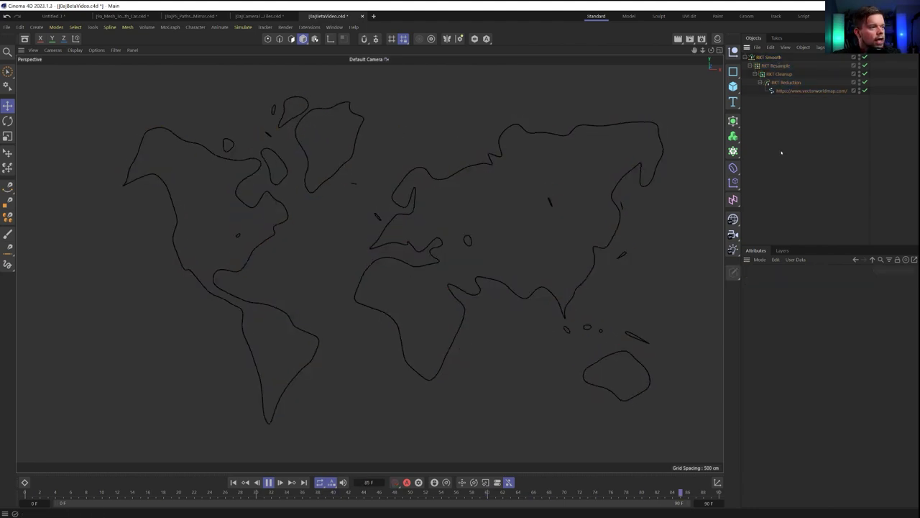
left_click_drag(455, 257, 350, 251, "alt")
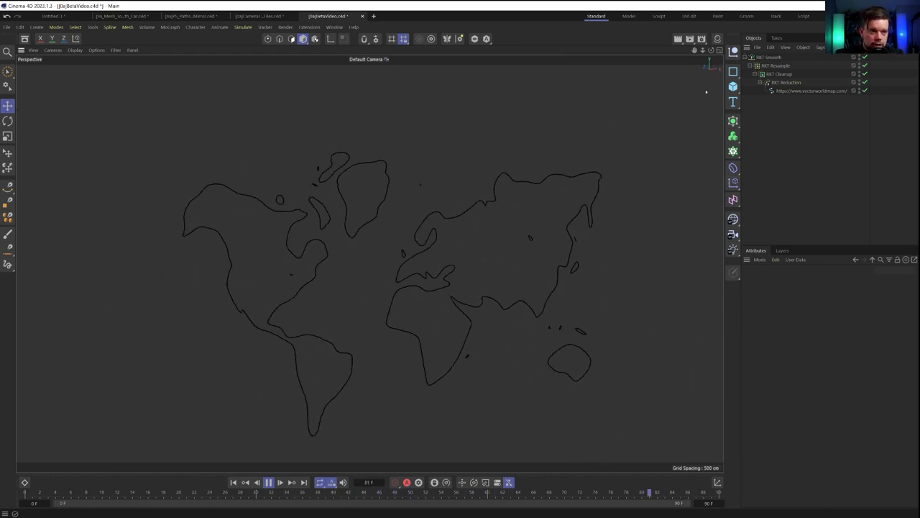
scroll(422, 276, "up", 8)
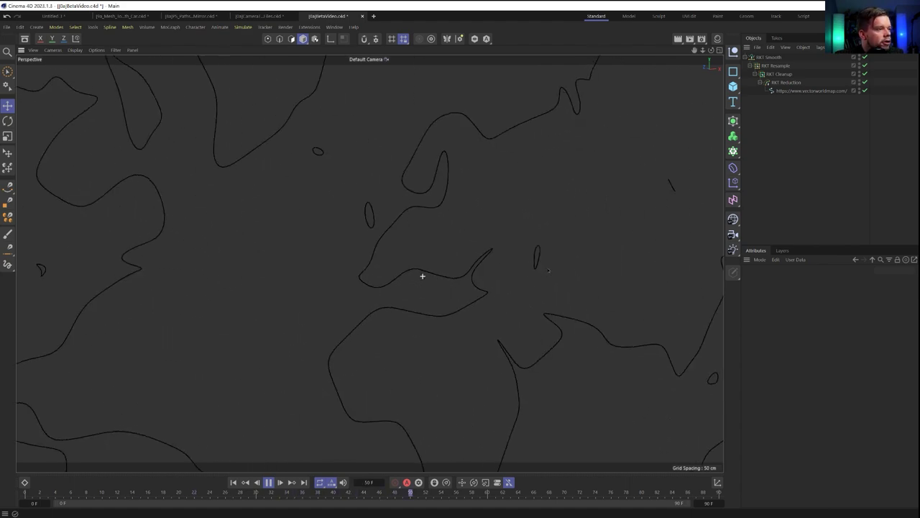
scroll(422, 276, "down", 8)
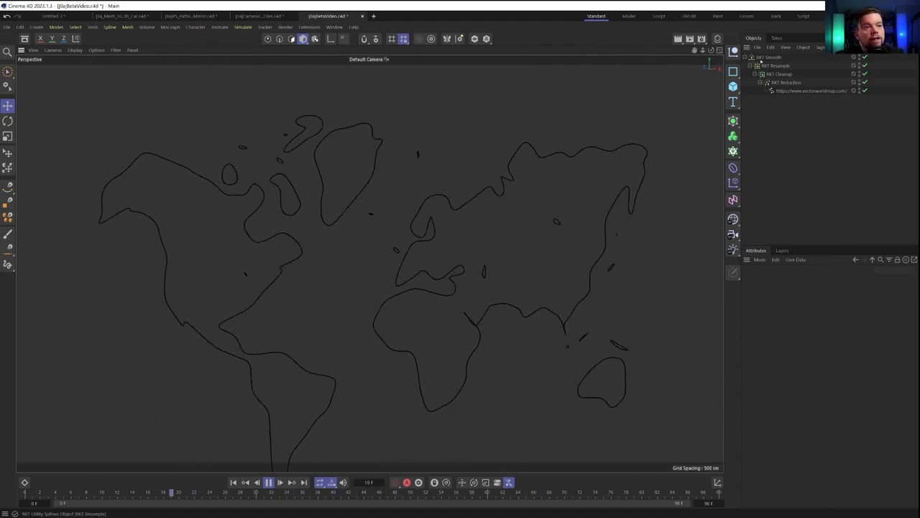
Stop playback and add an RKT Bezier as parent of the RKT Smooth, with its Tick Marks set to Result.
left_click(767, 57)
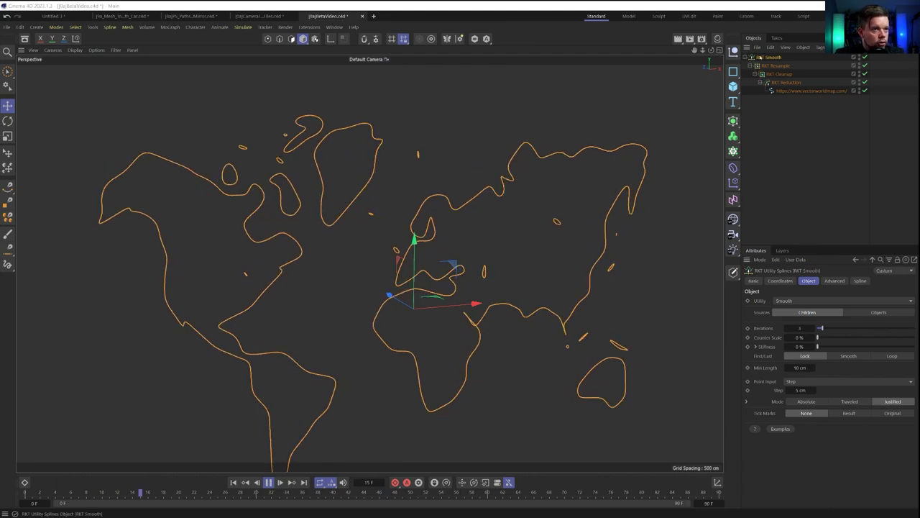
left_click(268, 482)
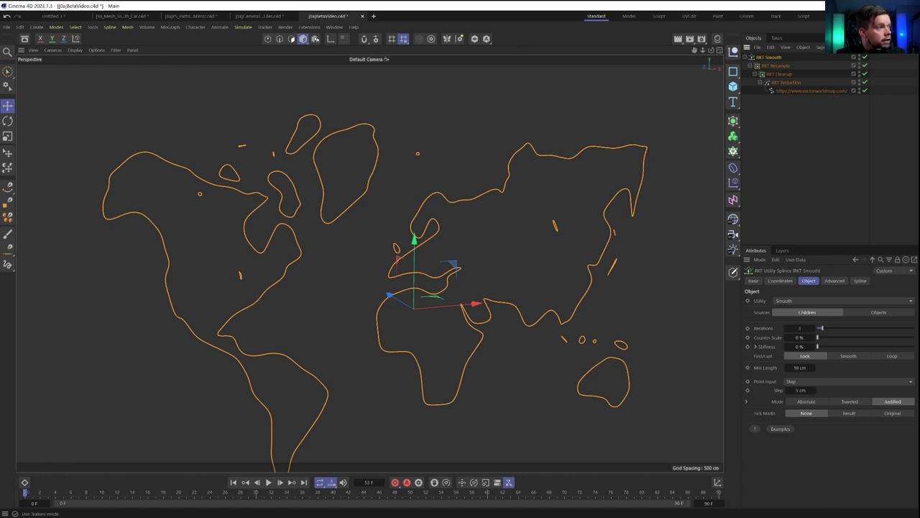
left_click(309, 27)
mouse_move(339, 162)
mouse_move(388, 189)
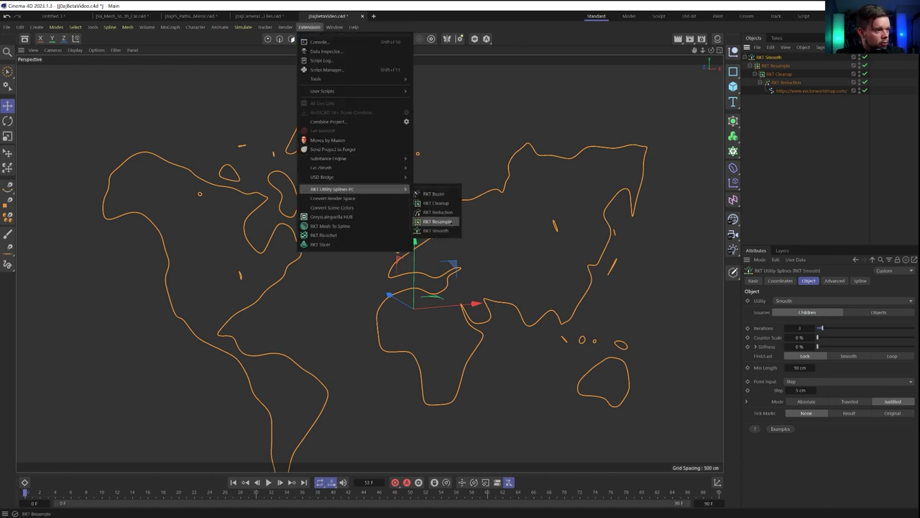
left_click(451, 198)
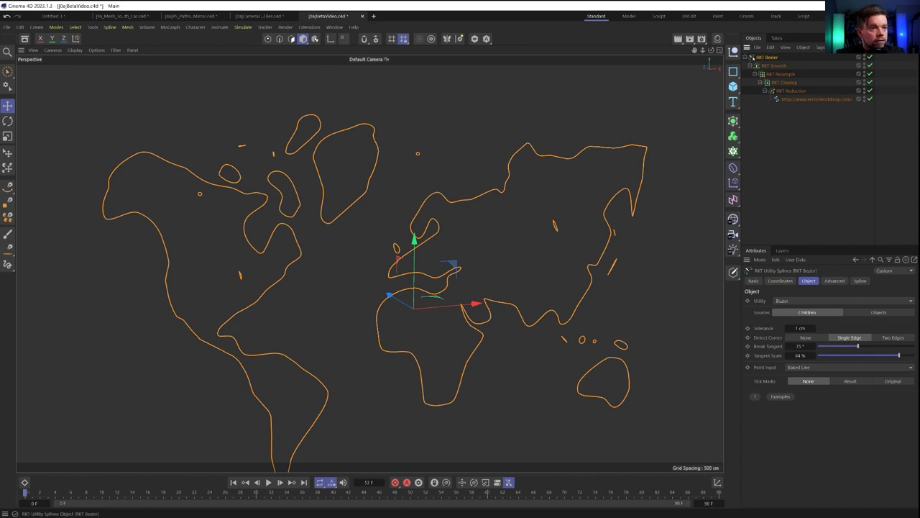
left_click(850, 381)
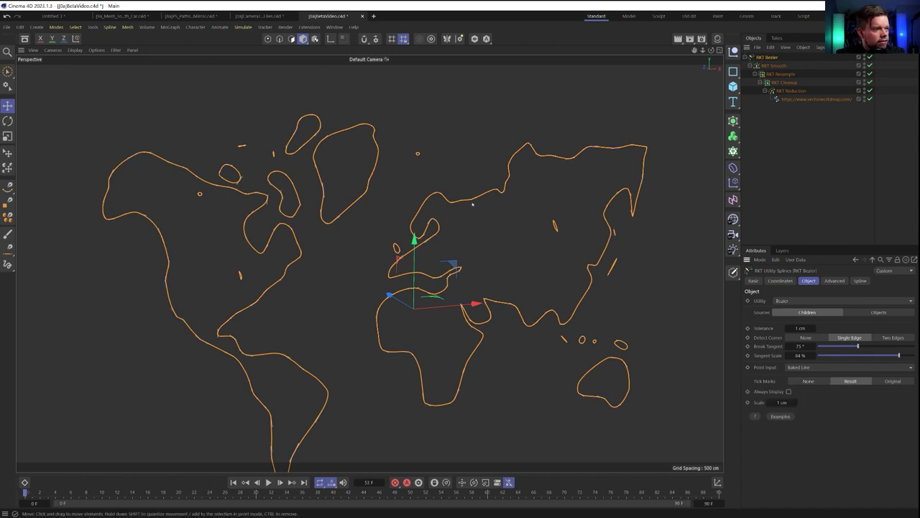
Make the RKT Bezier editable and select all its points in point mode to display their tangents.
key("c")
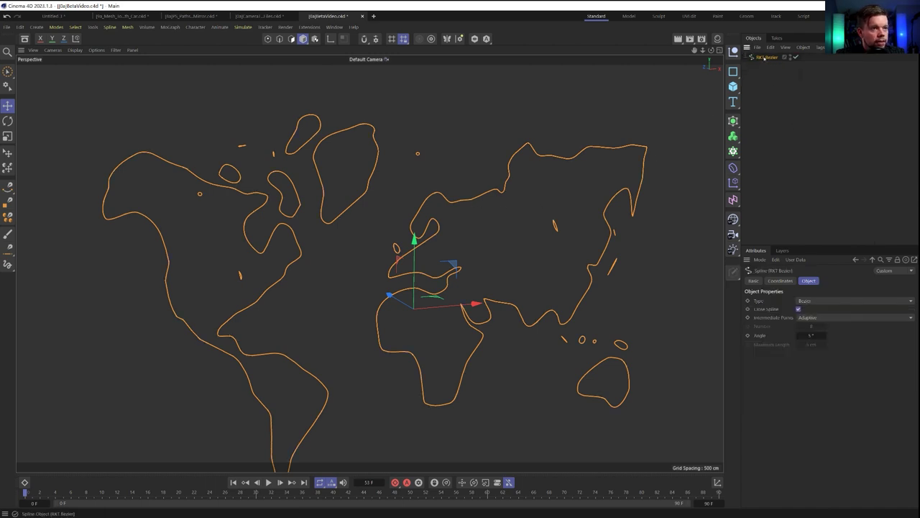
left_click(267, 39)
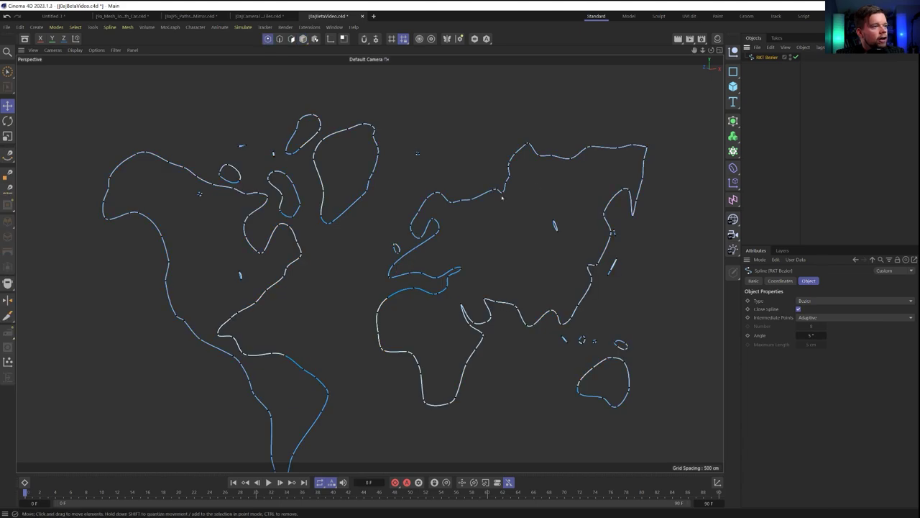
key("ctrl+a")
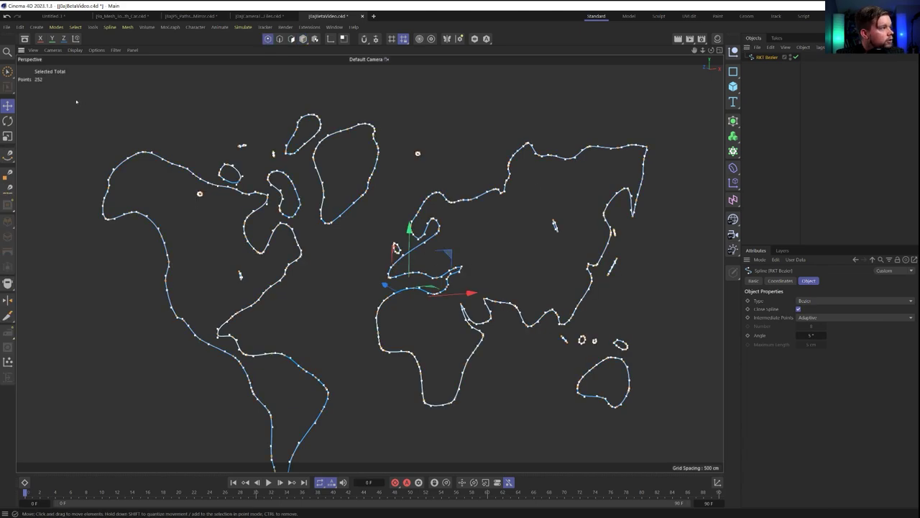
right_click_drag(356, 120, 491, 154, "alt")
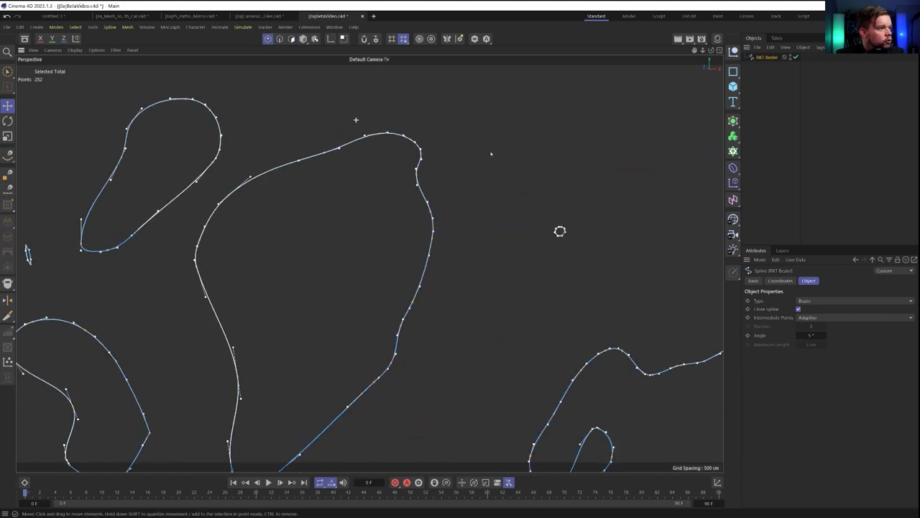
Select a single Bezier point on Greenland's northern edge to examine its tangent handles, then review the whole map.
left_click(337, 149)
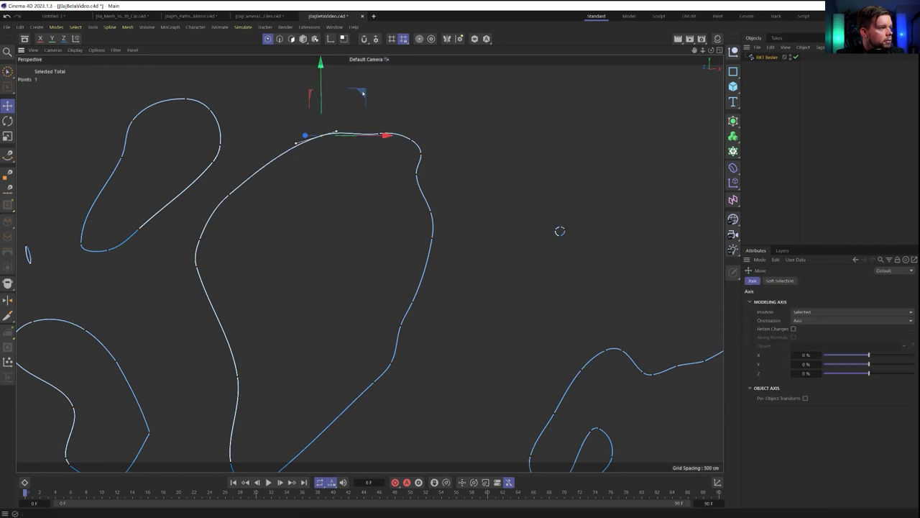
right_click_drag(609, 256, 450, 315, "alt")
middle_click_drag(450, 314, 298, 232, "alt")
right_click_drag(412, 217, 534, 209, "alt")
middle_click_drag(535, 209, 458, 203, "alt")
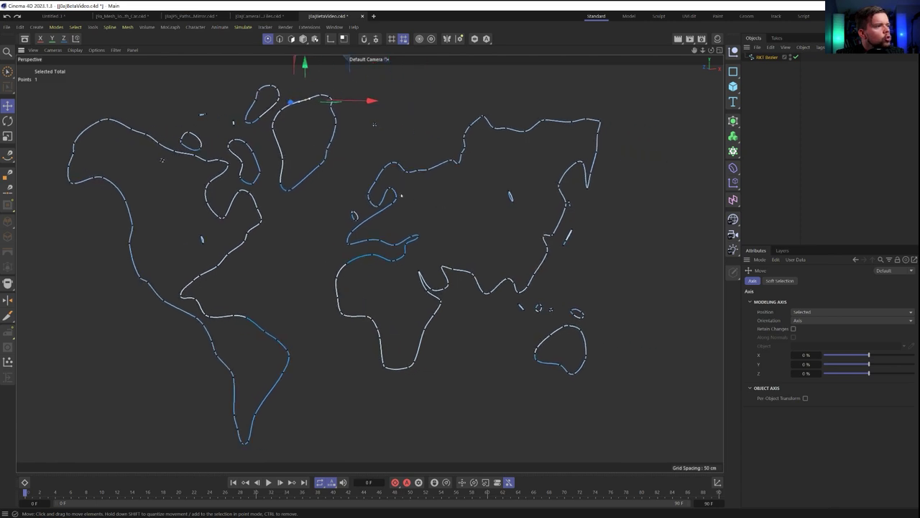
right_click_drag(446, 203, 375, 201, "alt")
middle_click_drag(375, 201, 369, 211, "alt")
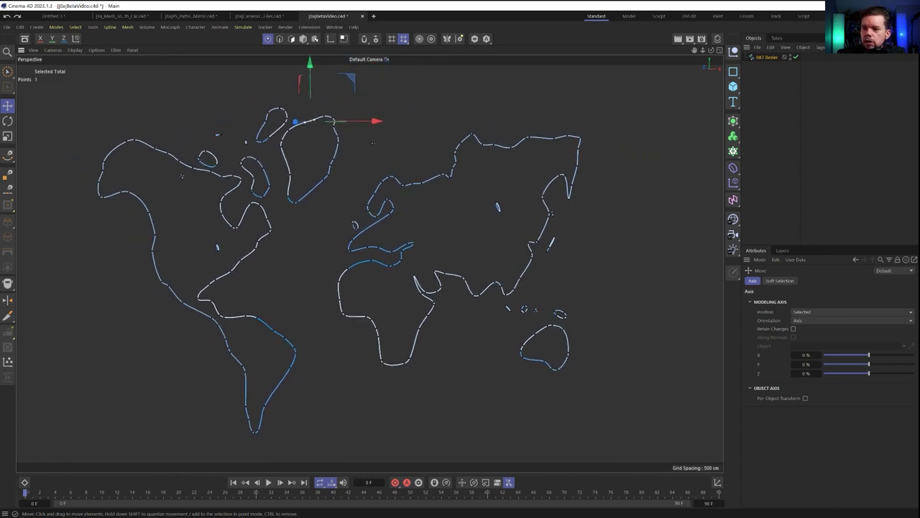
Review the available export formats without exporting, then select a point on Russia's northern coast.
left_click(20, 27)
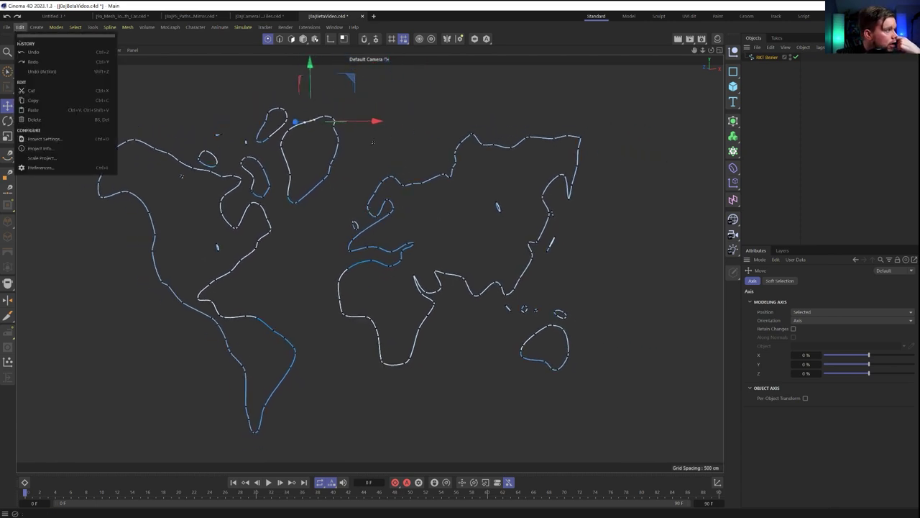
left_click(7, 27)
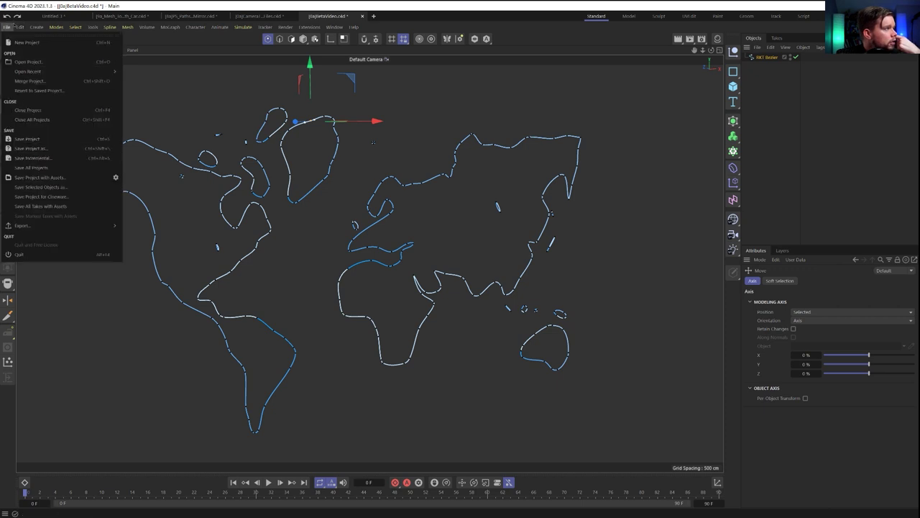
mouse_move(86, 225)
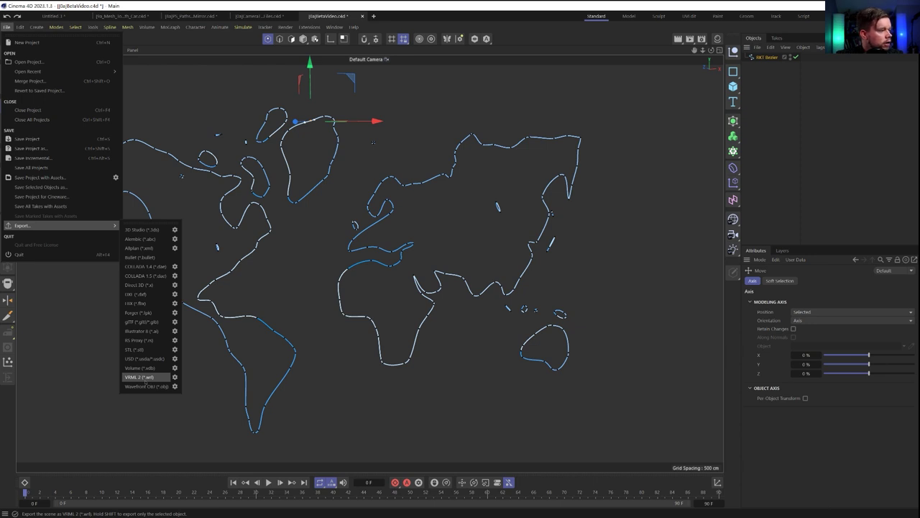
left_click(211, 55)
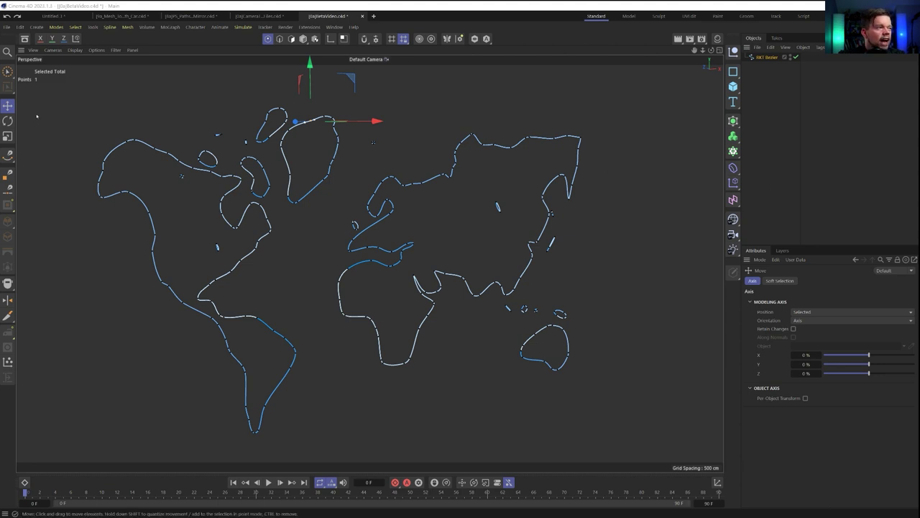
left_click(513, 146)
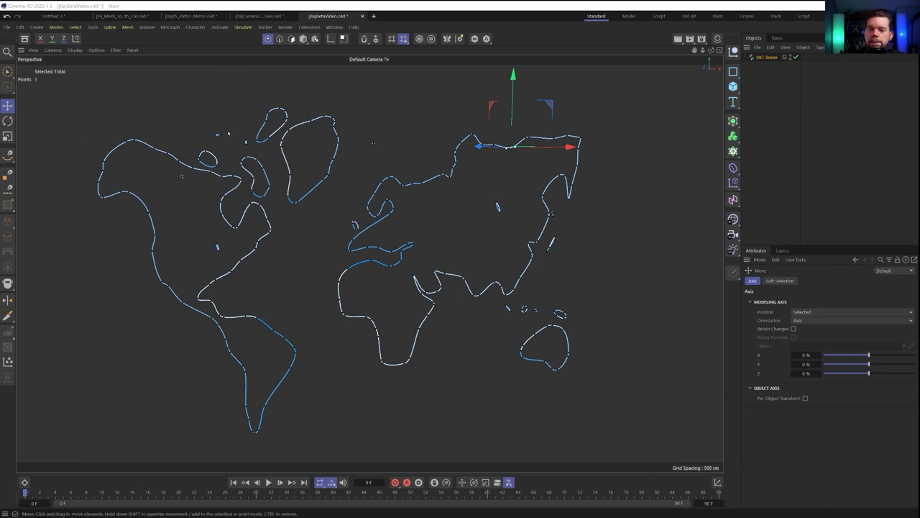
Examine the Illustrator export settings for the map spline, then cancel the export.
left_click(6, 27)
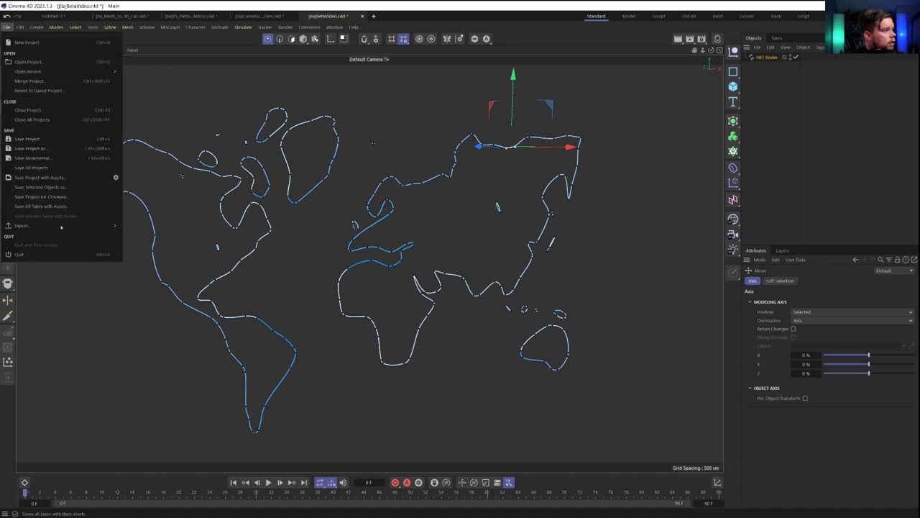
mouse_move(64, 225)
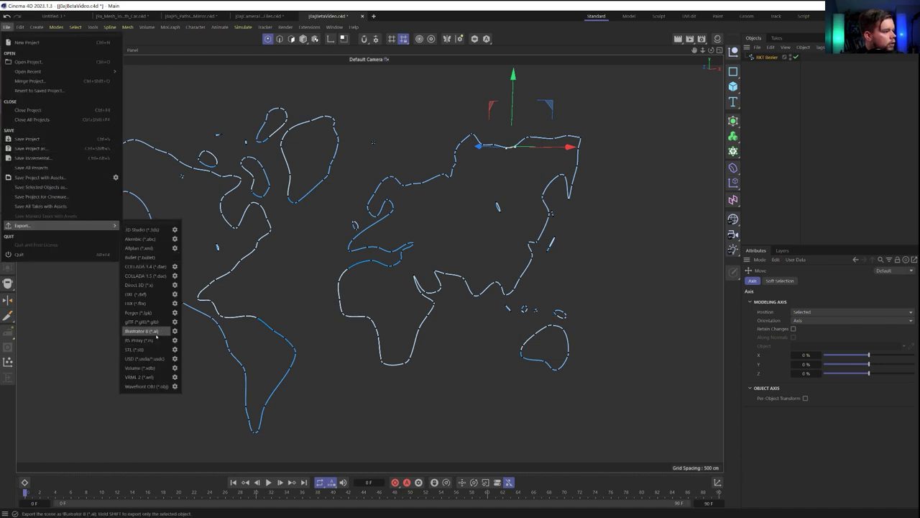
left_click(147, 331)
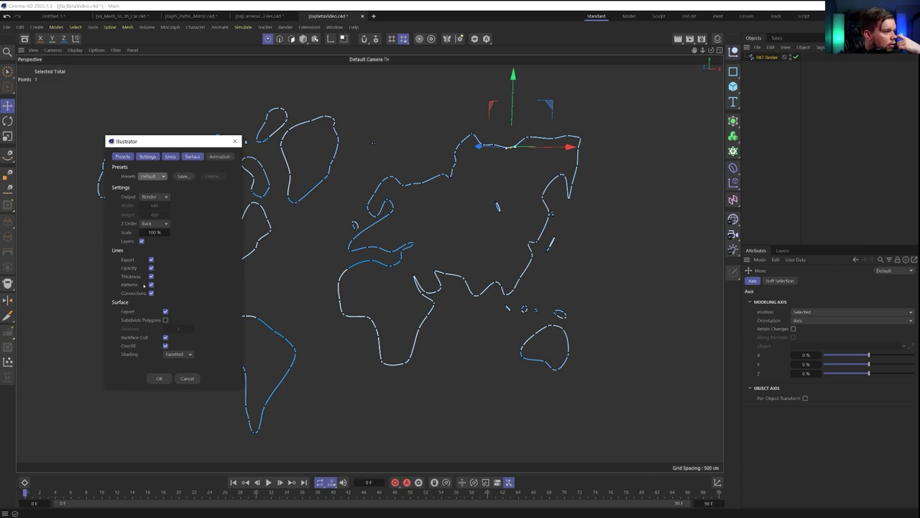
left_click(187, 379)
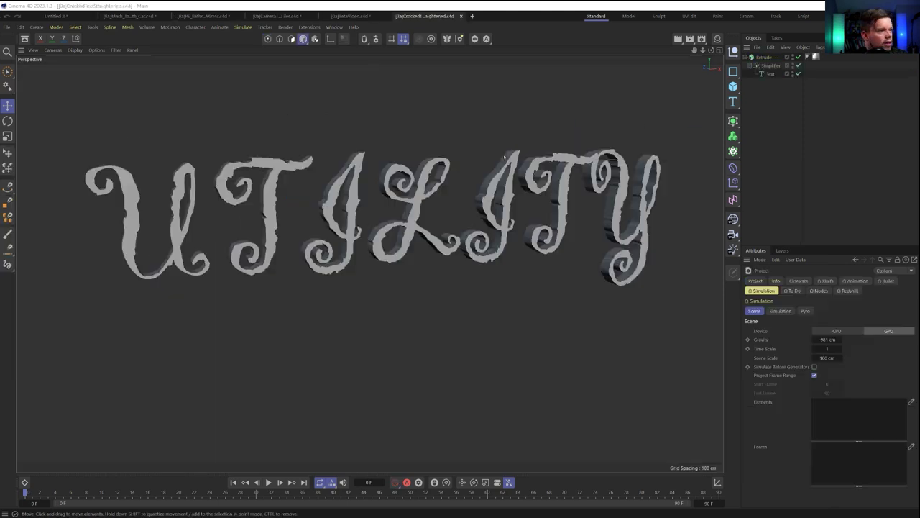
Compare the raw UTILITY text spline by disabling the Simplifier and Extrude, then enable both again.
left_click(766, 66)
left_click(770, 74)
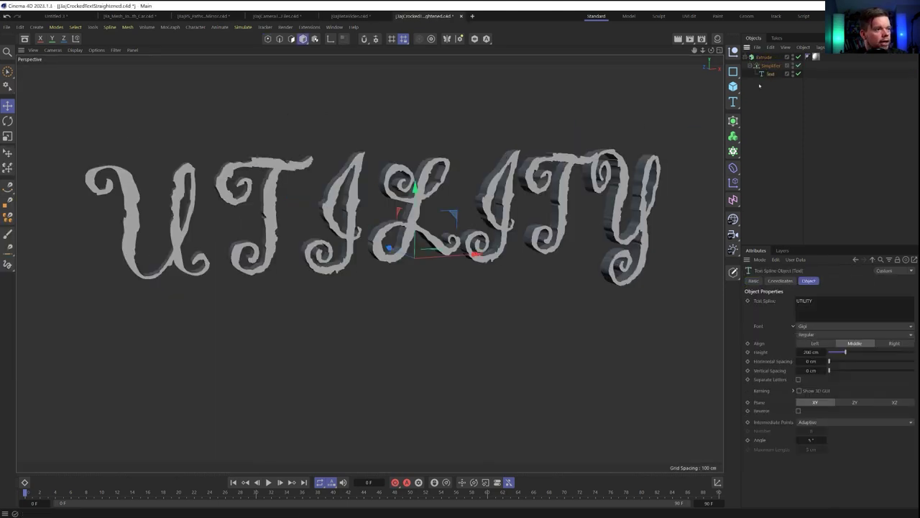
left_click(798, 65)
left_click(798, 57)
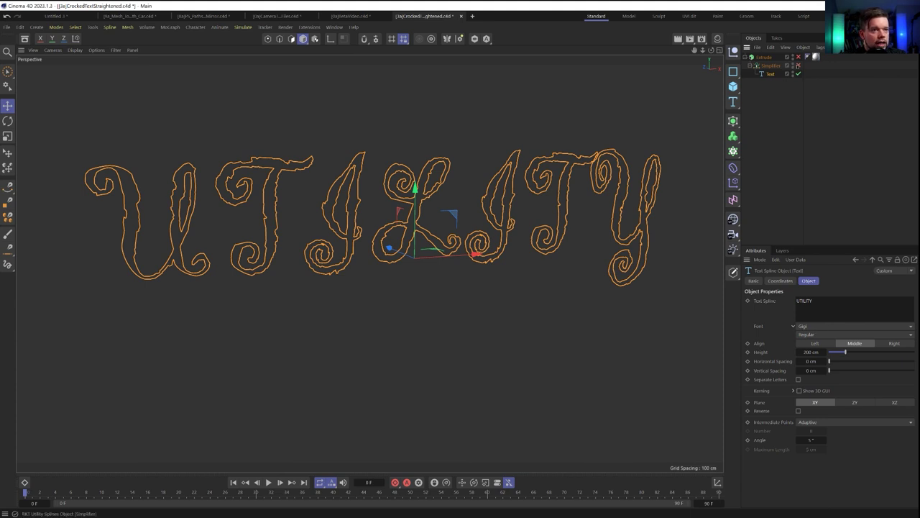
left_click(798, 65)
left_click(798, 57)
Raise the Simplifier's smoothing Iterations to 26 to clean up the extruded text.
left_click(770, 65)
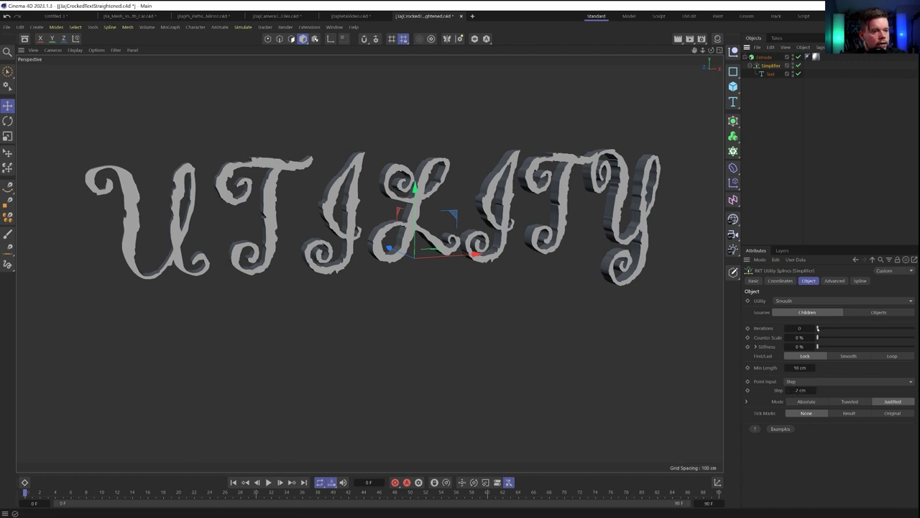
left_click_drag(818, 329, 867, 328)
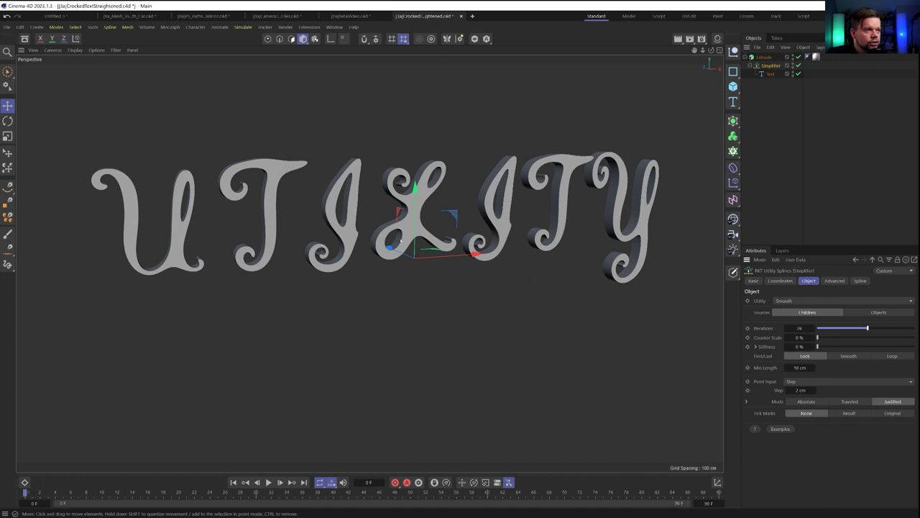
left_click_drag(369, 263, 432, 266, "alt")
Change the Text object's wording to SPLINE.
left_click(769, 74)
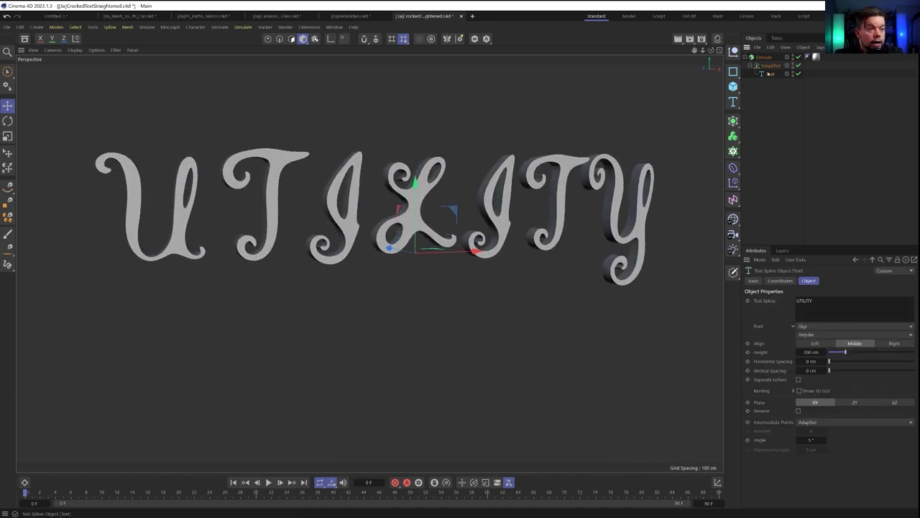
double_click(804, 301)
type("SPLINE")
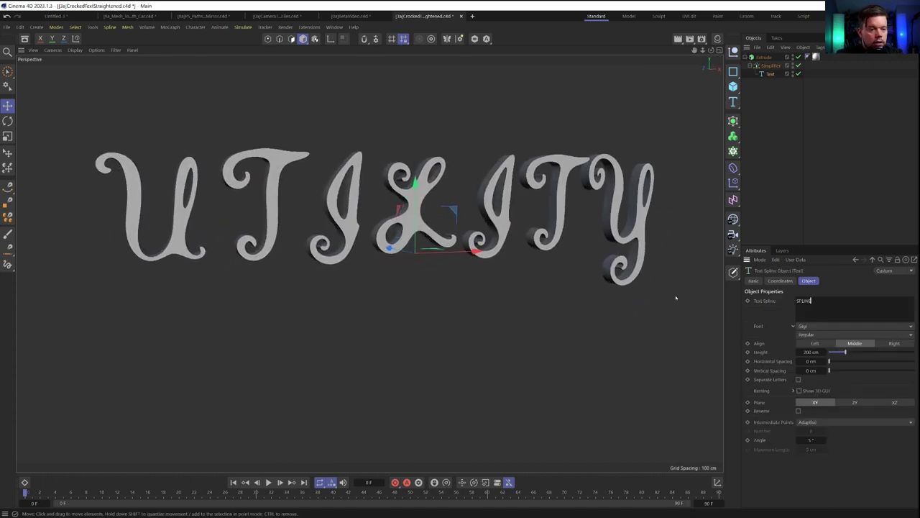
left_click(843, 284)
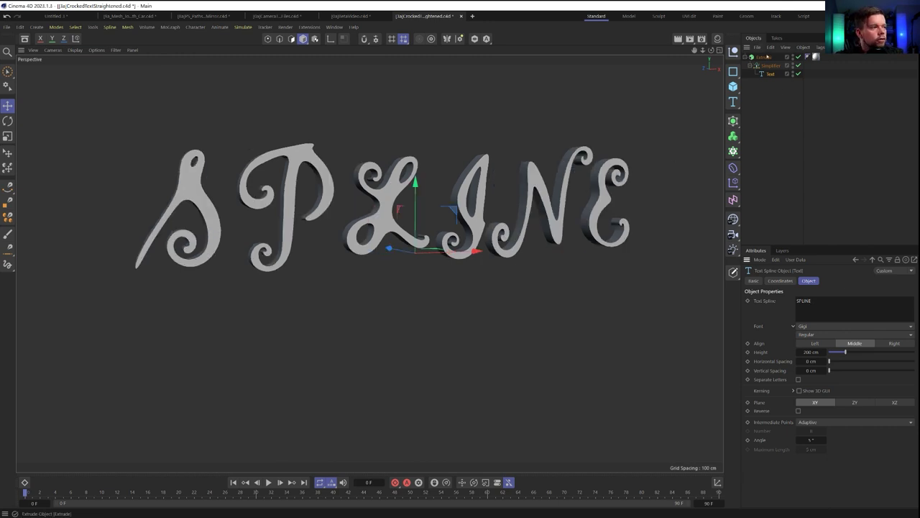
Set the Simplifier's smoothing Iterations to 50 and its Counter Scale to 62% for the SPLINE text.
left_click(765, 57)
left_click(771, 66)
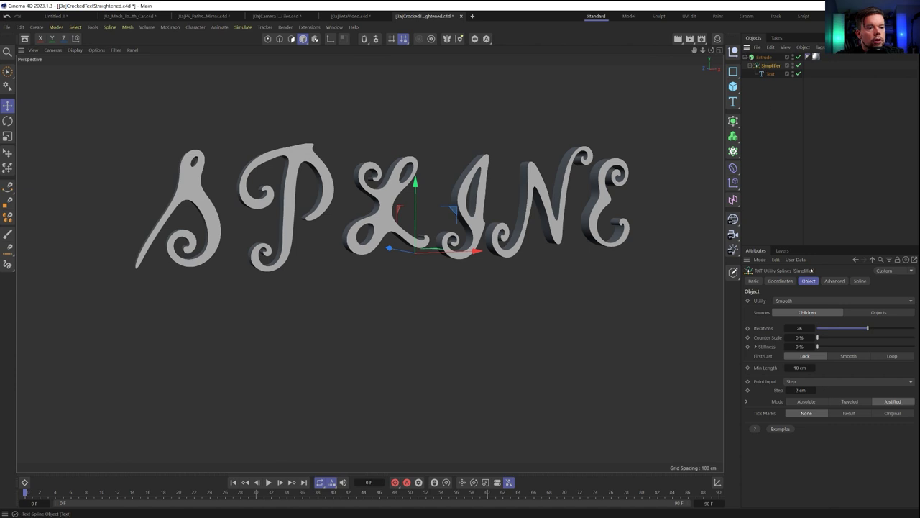
left_click_drag(868, 329, 914, 328)
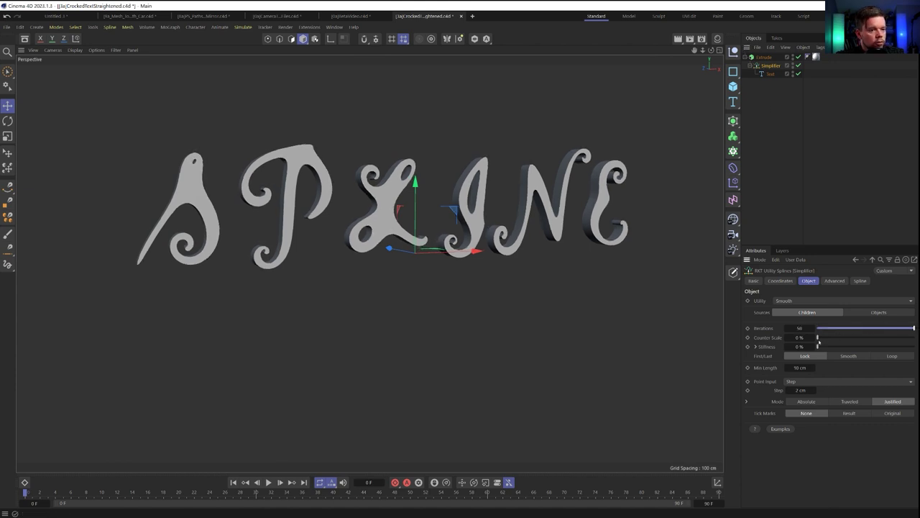
left_click_drag(817, 337, 876, 337)
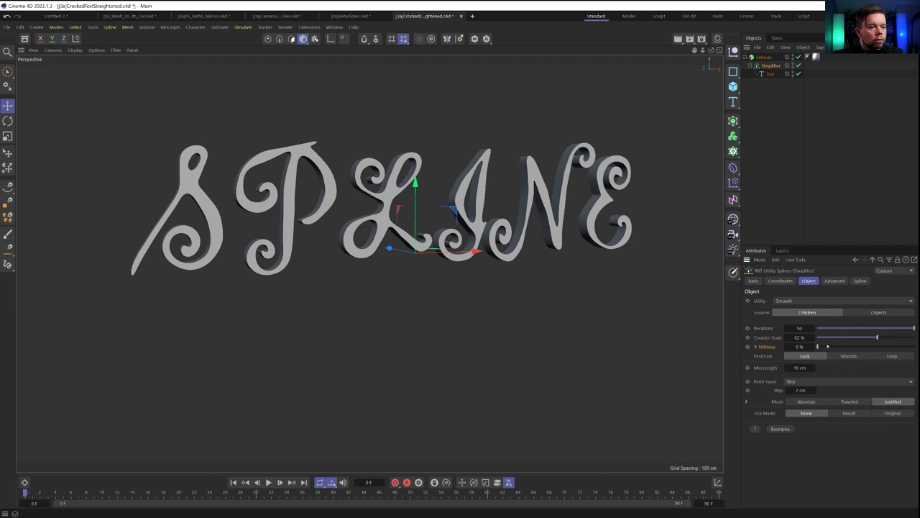
Raise the Simplifier's Stiffness to 100% and control it with a new Linear Field.
left_click_drag(819, 347, 844, 346)
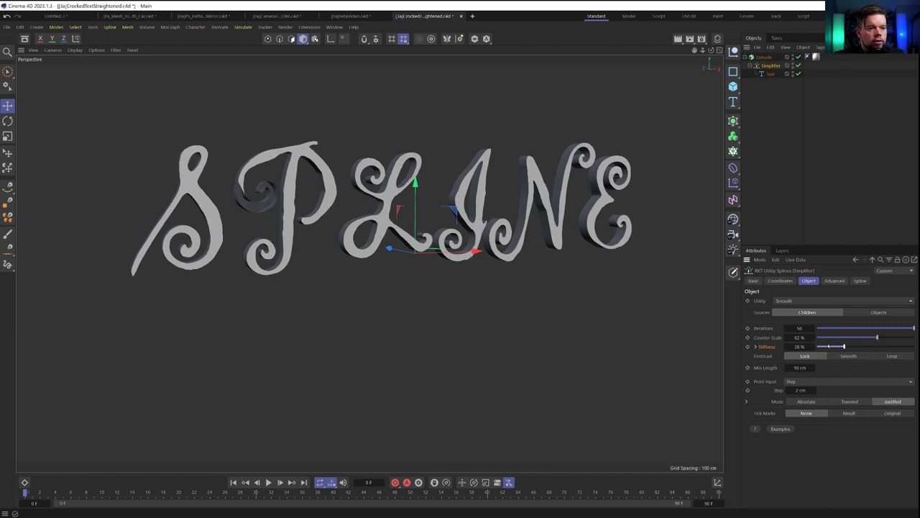
left_click_drag(842, 346, 913, 347)
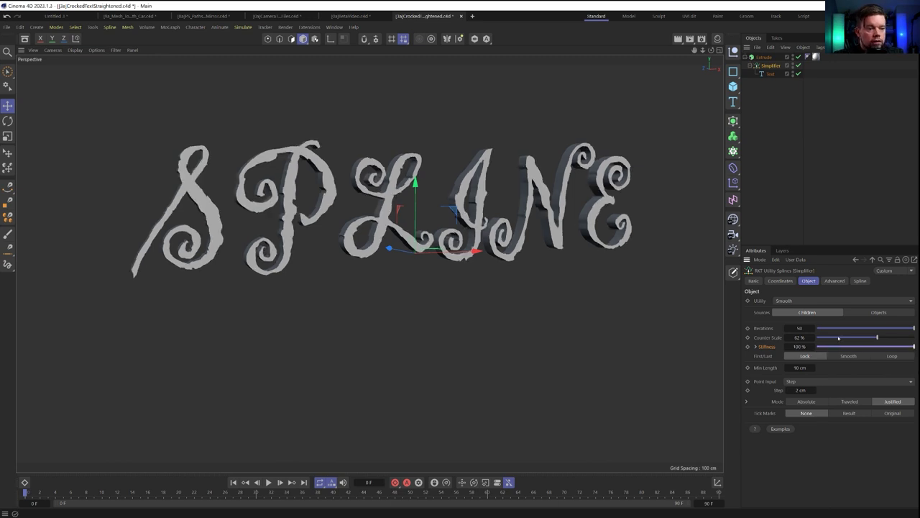
left_click(756, 346)
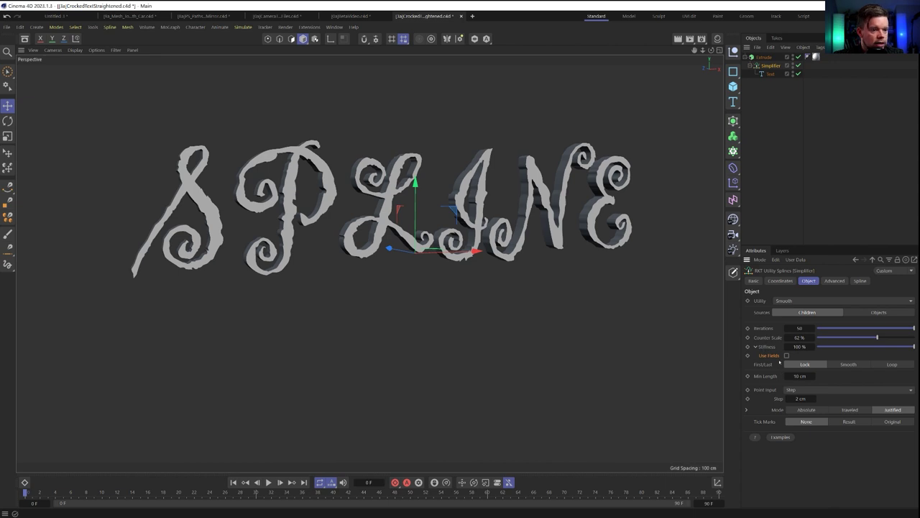
left_click(787, 355)
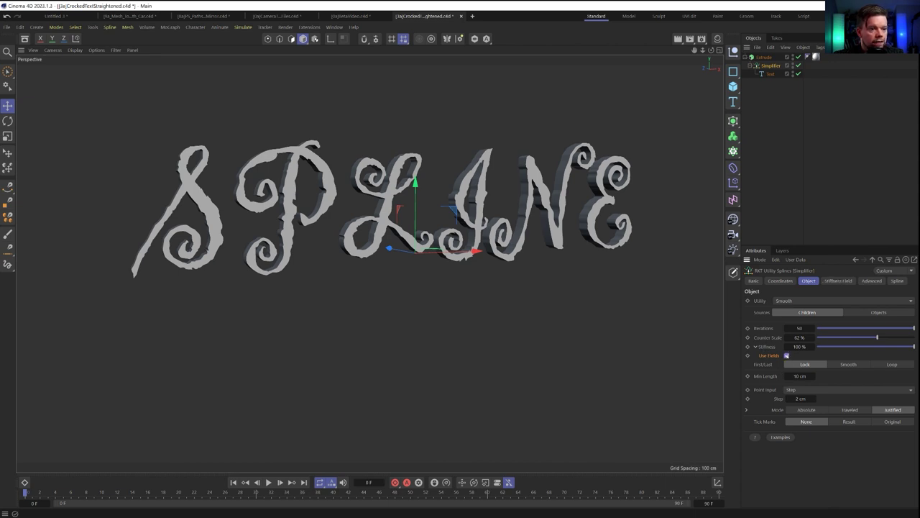
left_click(834, 280)
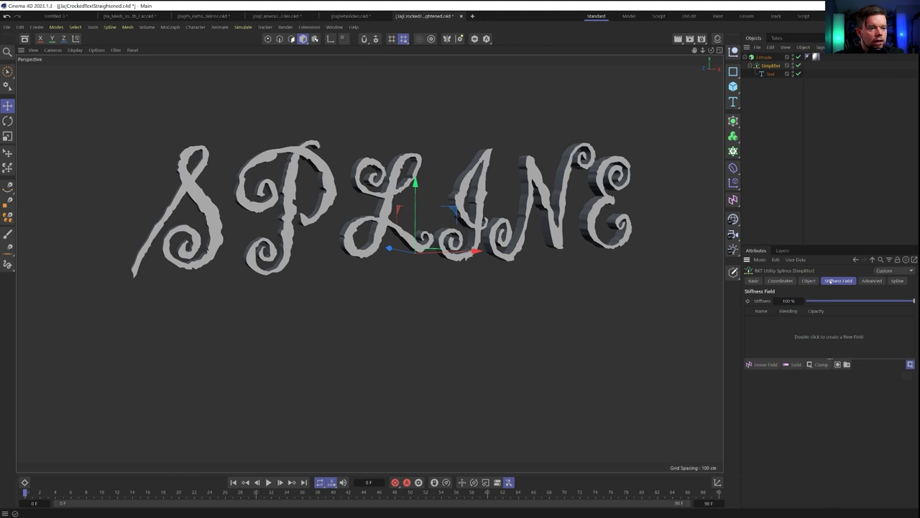
left_click(761, 365)
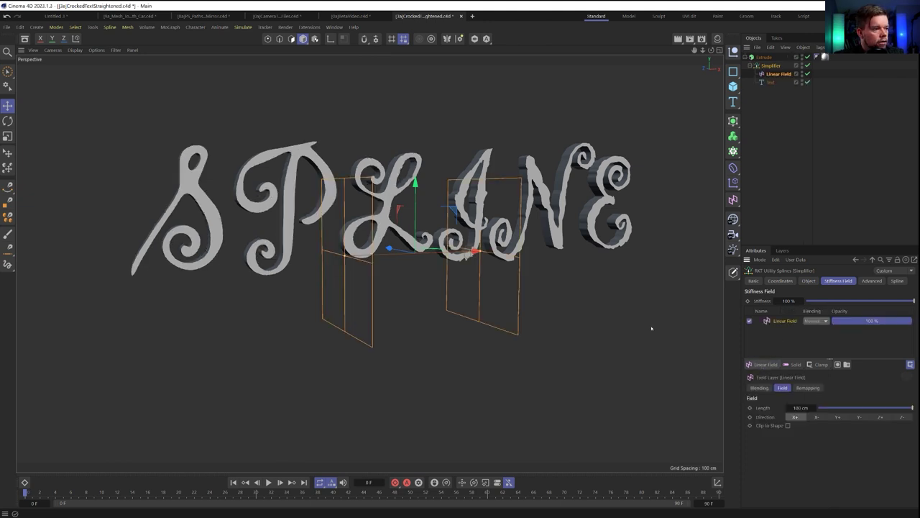
Slide the Linear Field back and forth along the X axis to shift the stiffness falloff across the letters.
left_click_drag(467, 251, 384, 260)
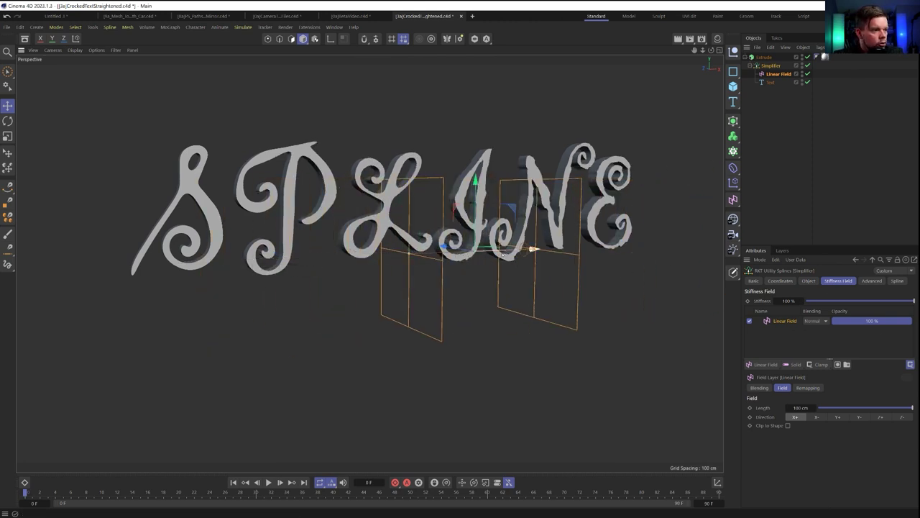
left_click_drag(532, 258, 474, 251)
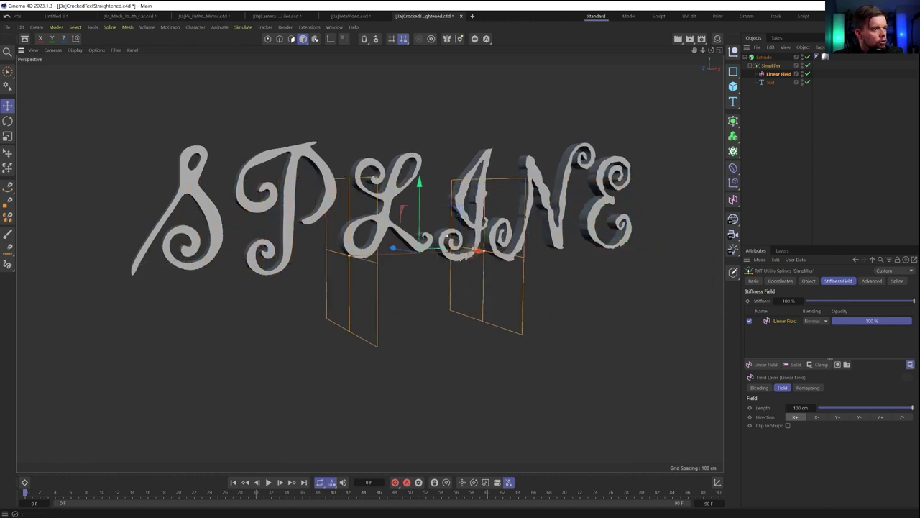
left_click(764, 58)
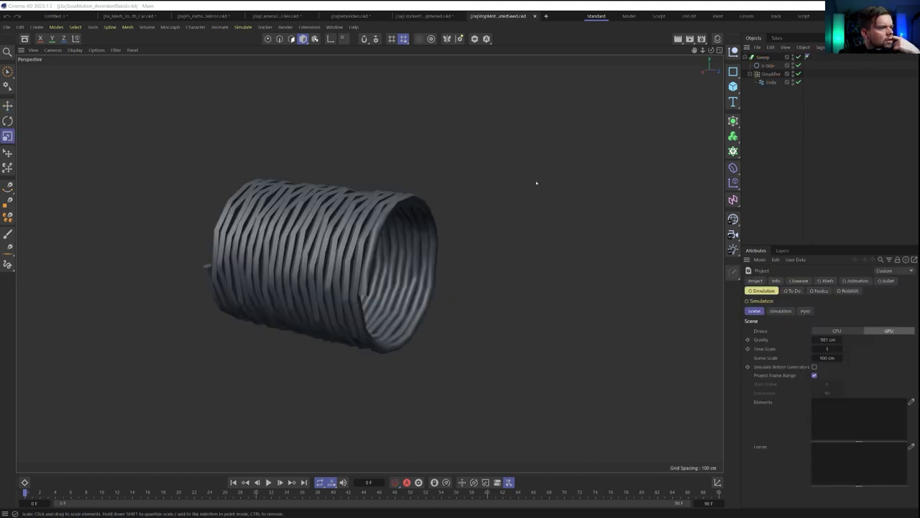
Play the stop-motion animation of the swept helix coil in the StopMotion_AnimatedSeed scene, then stop playback.
left_click(268, 482)
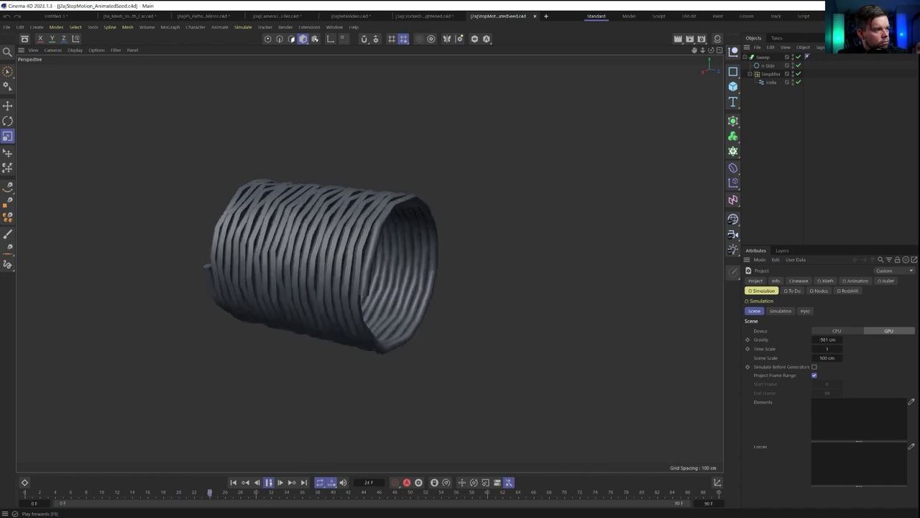
left_click(269, 482)
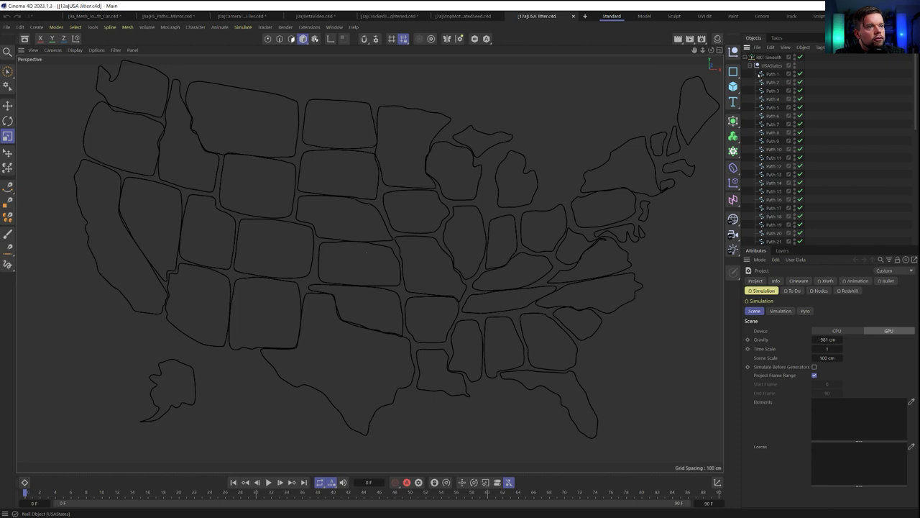
Take the USAStates group out of RKT Smooth to examine its original state paths and nest it back under RKT Smooth.
left_click(750, 66)
left_click_drag(768, 66, 761, 97)
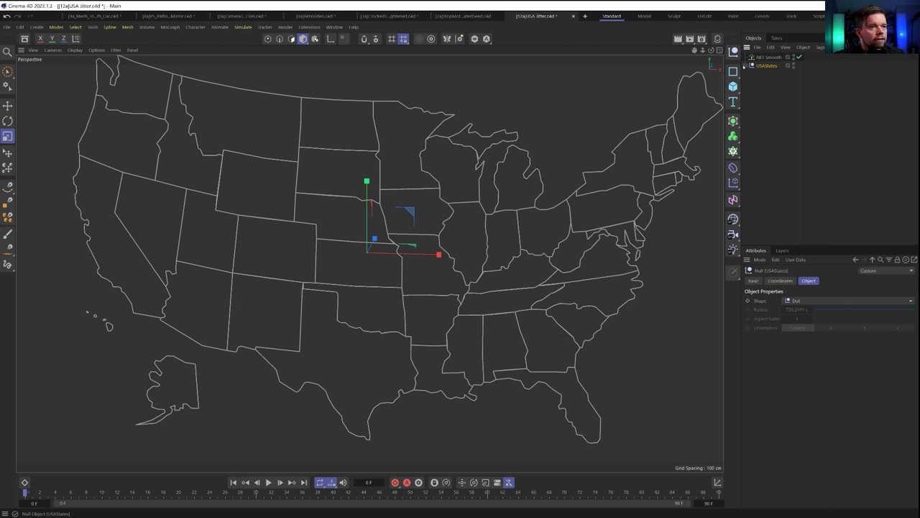
left_click(752, 65)
left_click(767, 99)
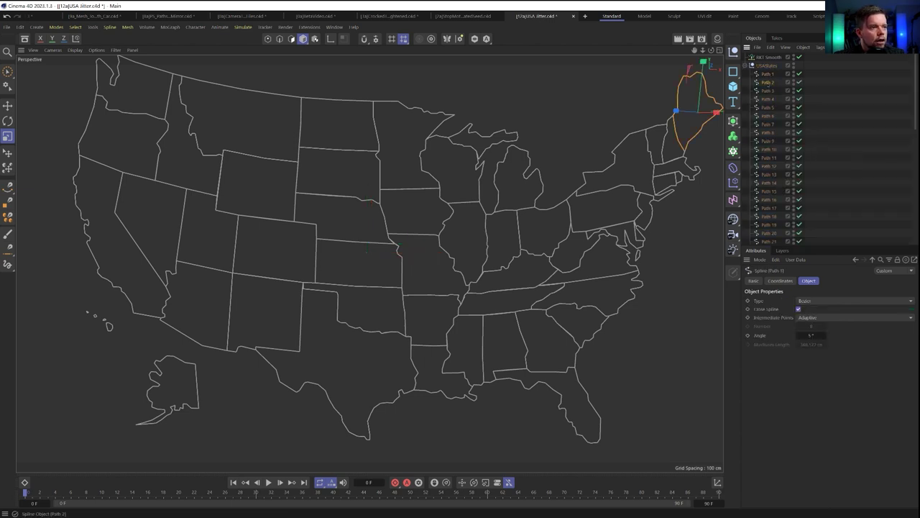
left_click(762, 66)
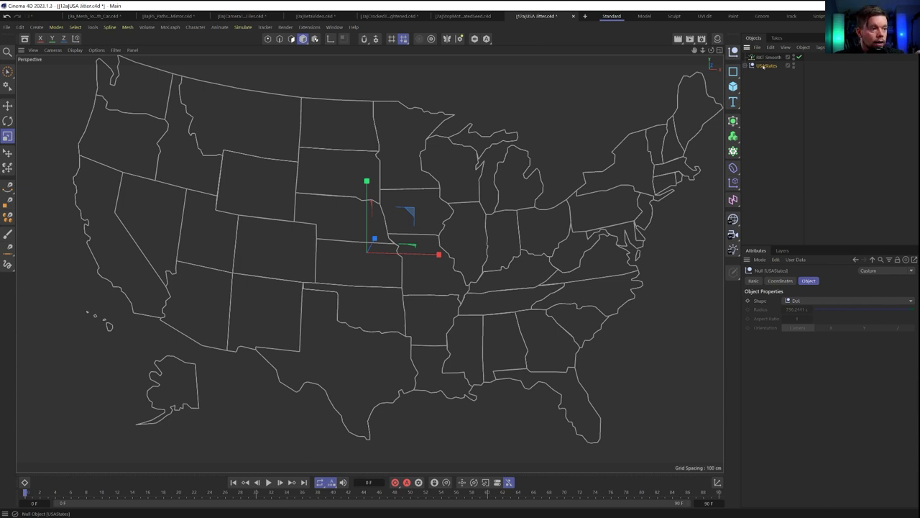
left_click_drag(763, 66, 770, 58)
Set the seed's Animate value of RKT Smooth to 5 and preview the jittering state outlines in playback.
left_click(769, 57)
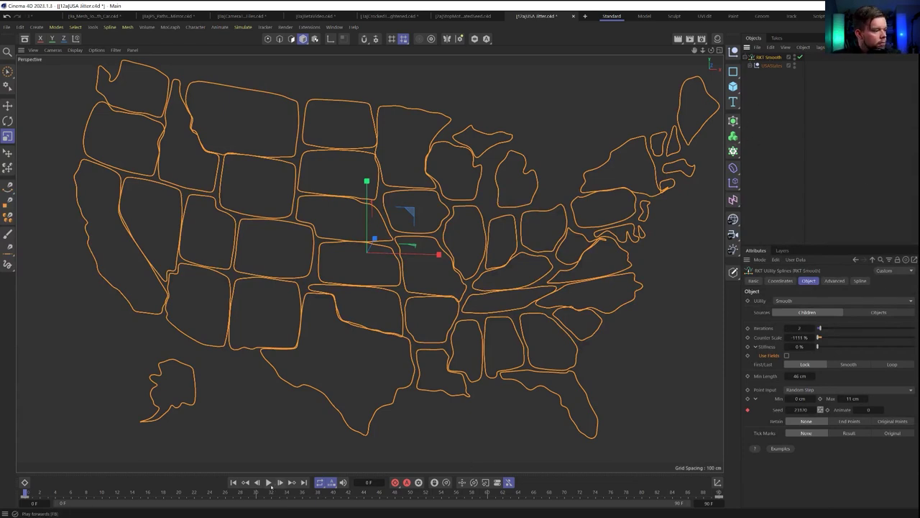
key("F8")
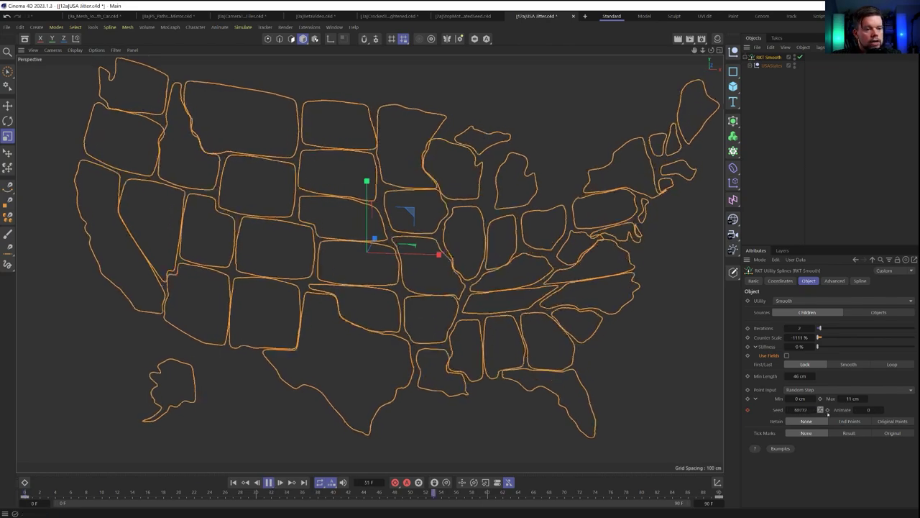
key("F8")
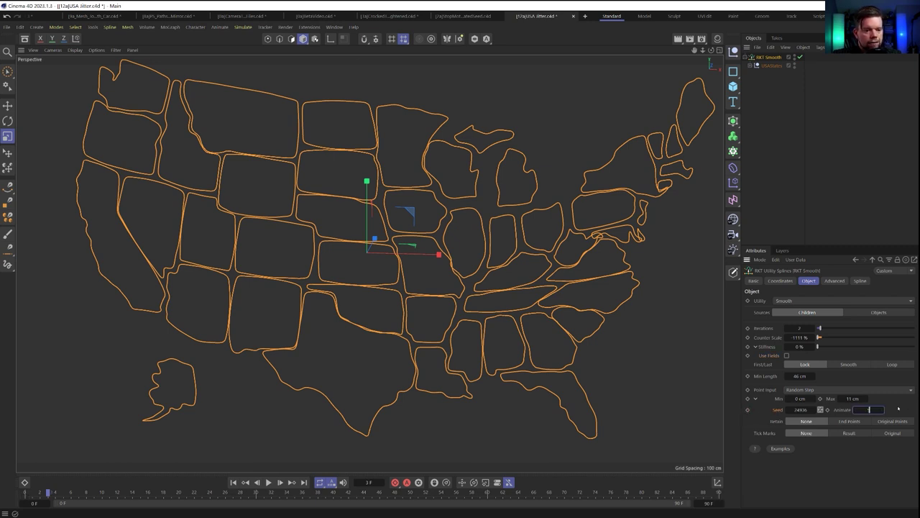
left_click(267, 482)
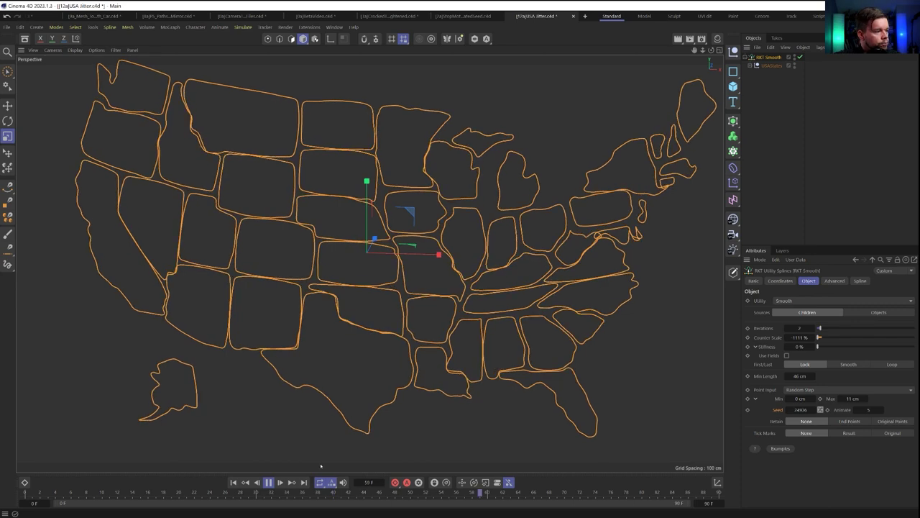
left_click(267, 482)
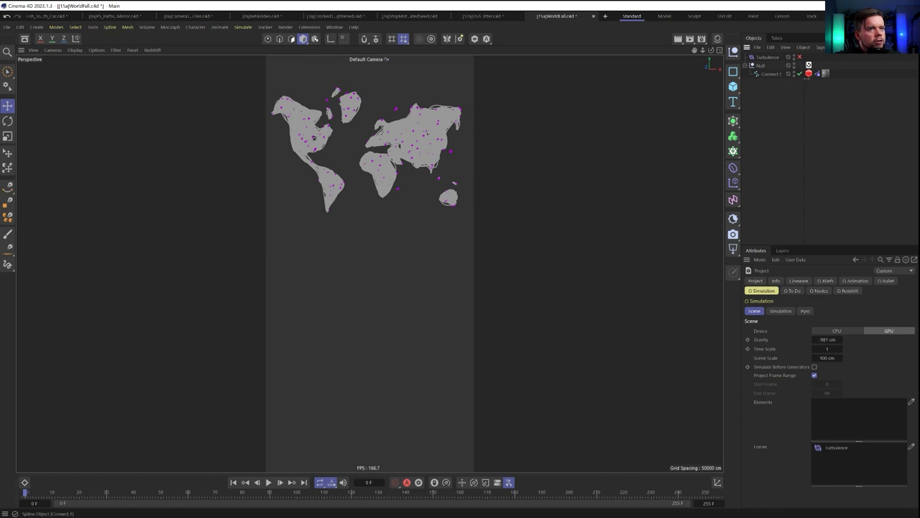
Inspect the Connect.1 spline and the properties of its Rope tag in the world map project.
left_click(770, 73)
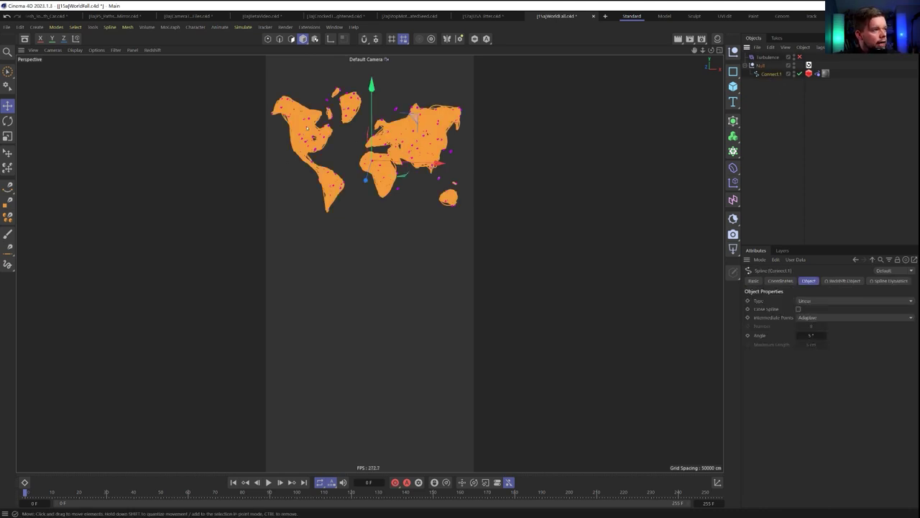
left_click(818, 74)
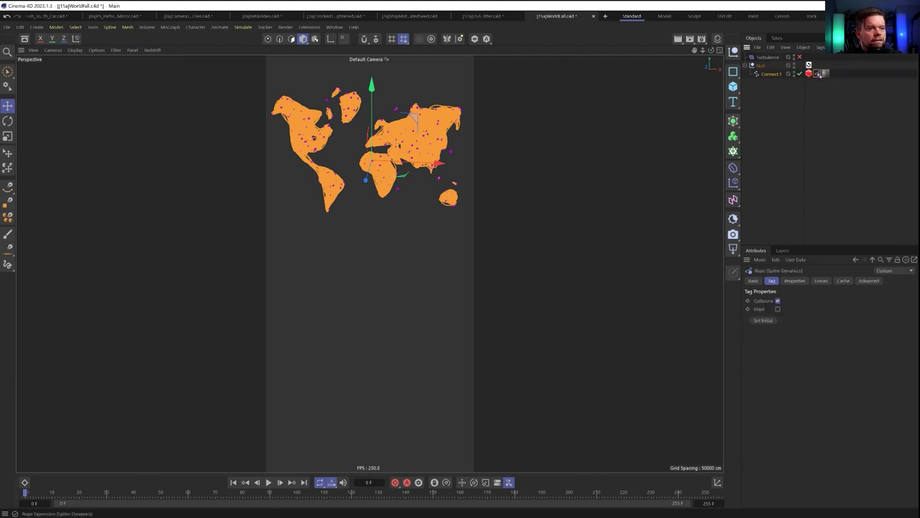
left_click(795, 281)
left_click(778, 133)
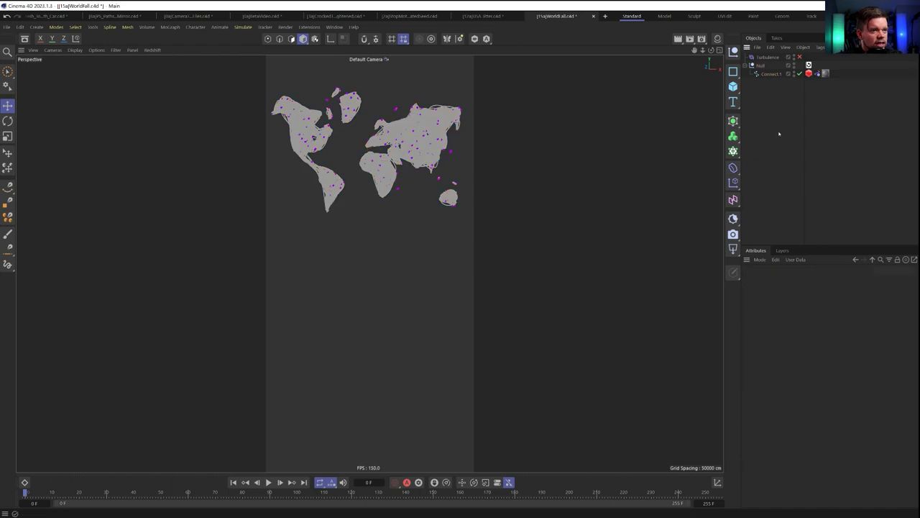
Play the rope simulation of the Connect.1 world map spline.
left_click(770, 73)
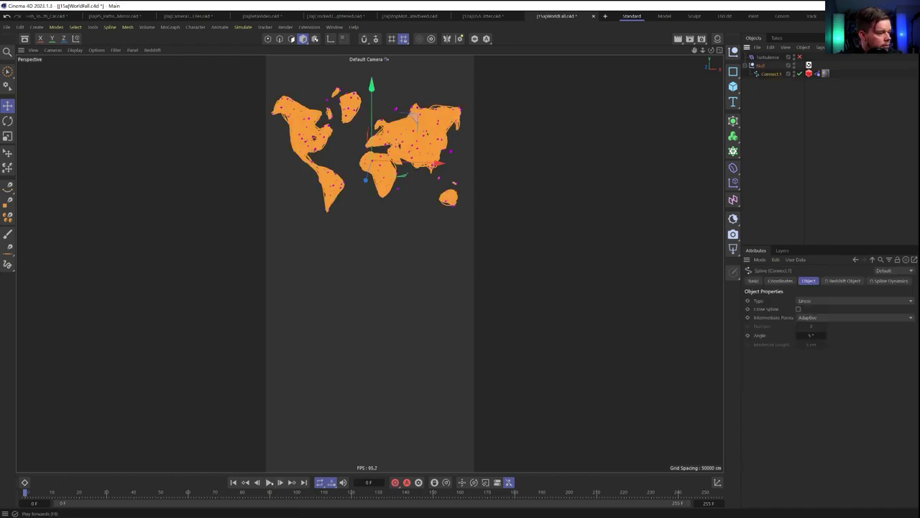
key("F8")
left_click(752, 186)
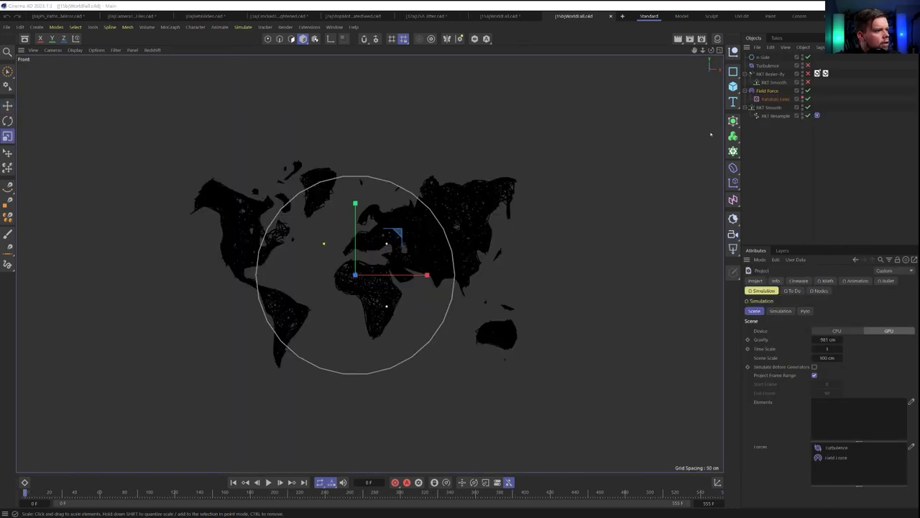
left_click_drag(0, 236, 546, 235)
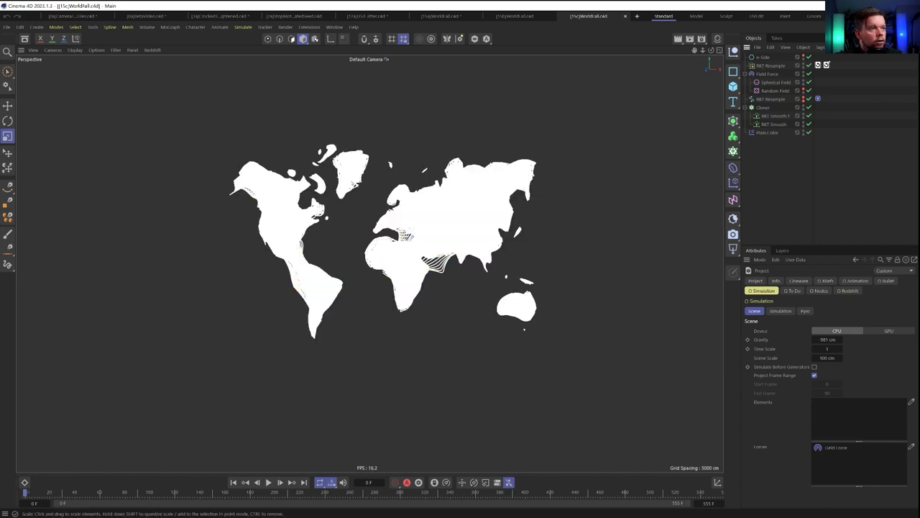
Disable the Cloner and its two RKT Smooth objects in the [15c]WorldFall project, and play the raw spline simulation before rewinding it.
left_click(805, 56)
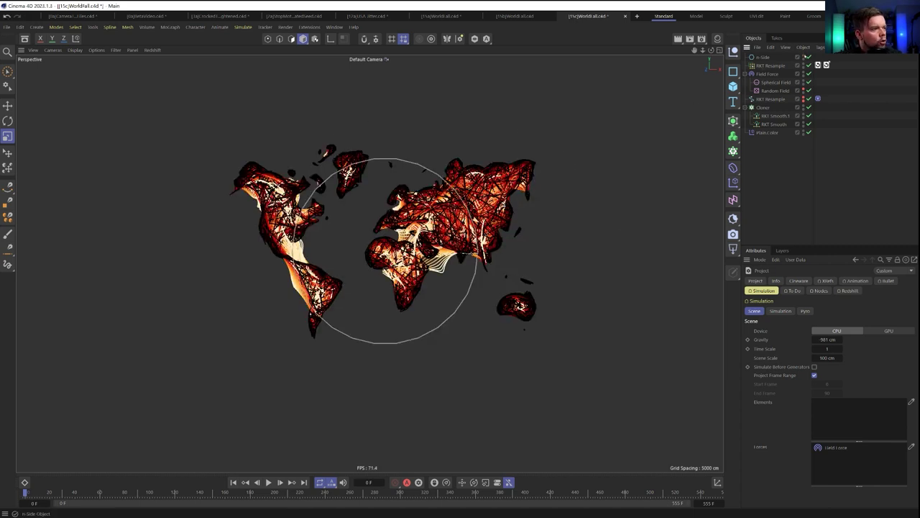
left_click(804, 56)
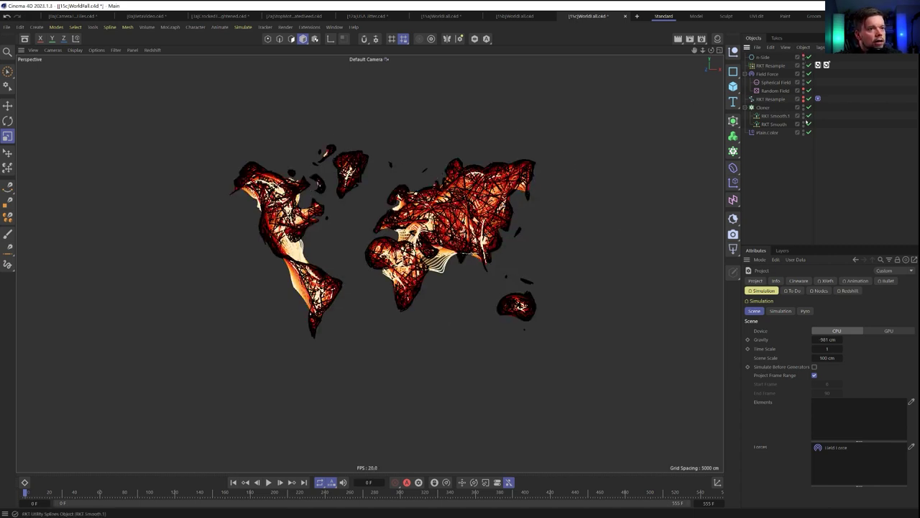
left_click_drag(809, 108, 809, 124)
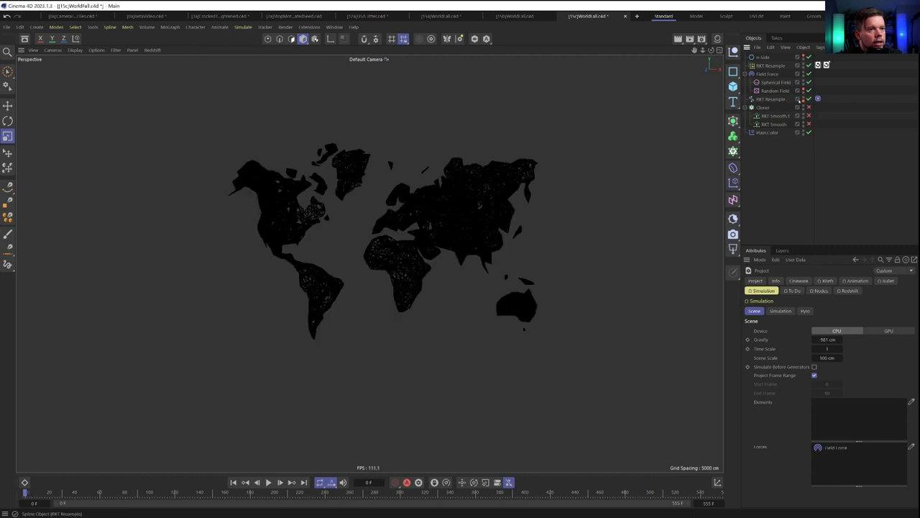
left_click(268, 482)
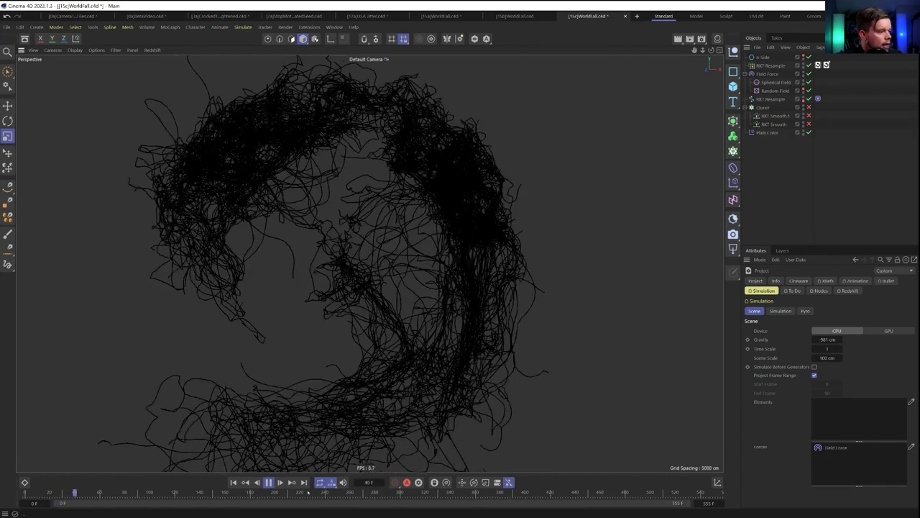
left_click(233, 482)
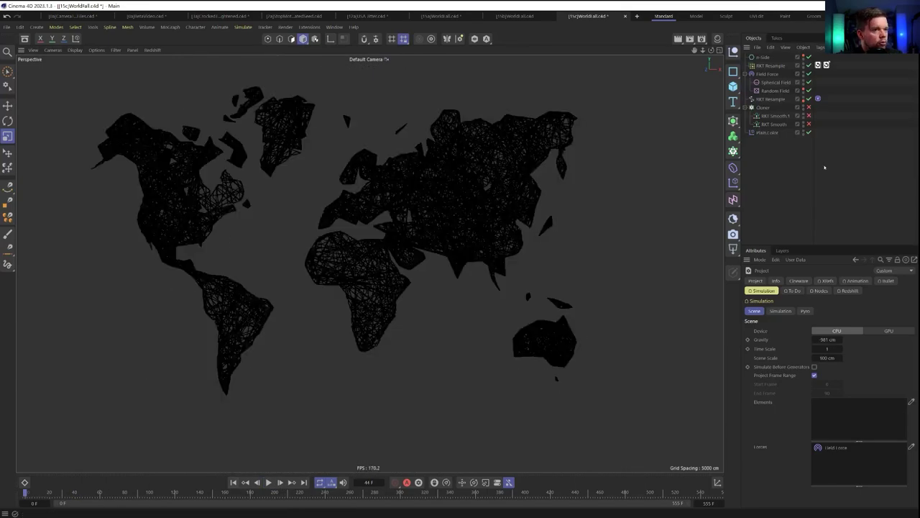
Enable RKT Smooth.1 with its sources set to Children and hide the RKT Resample spline in the viewport.
left_click(775, 116)
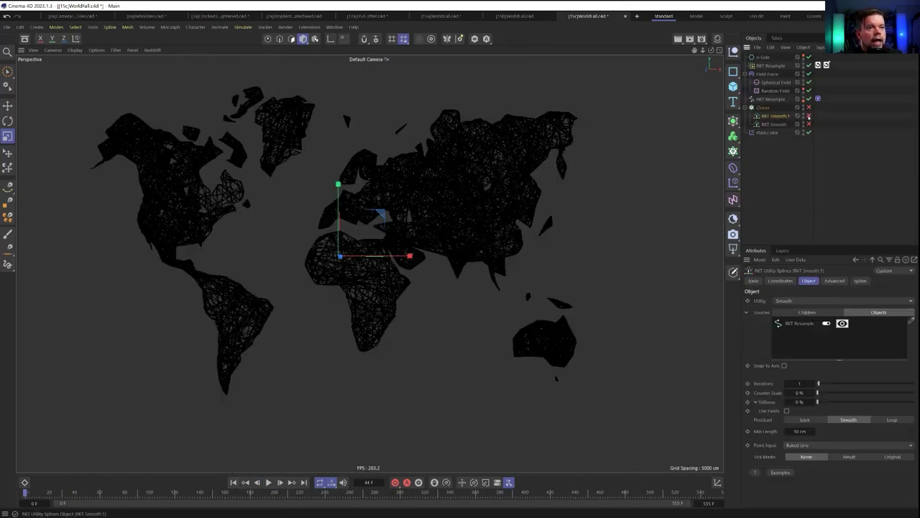
left_click(810, 116)
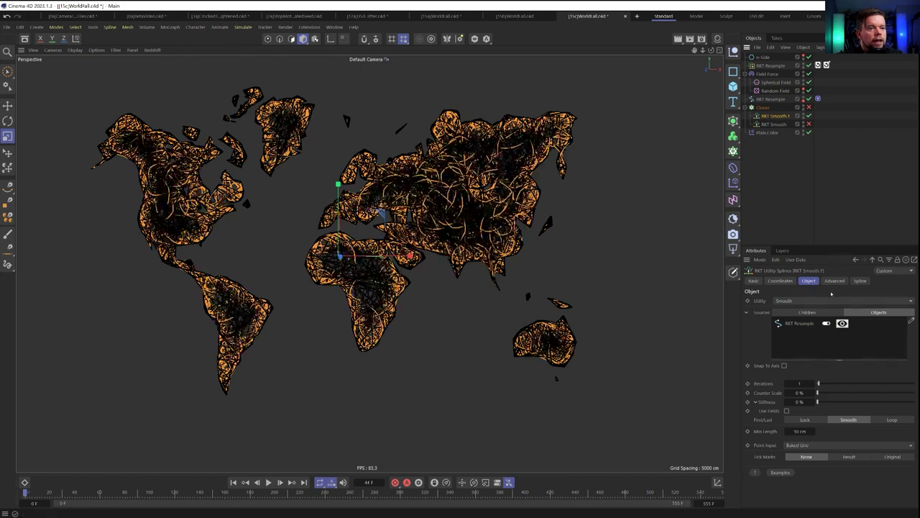
left_click(806, 313)
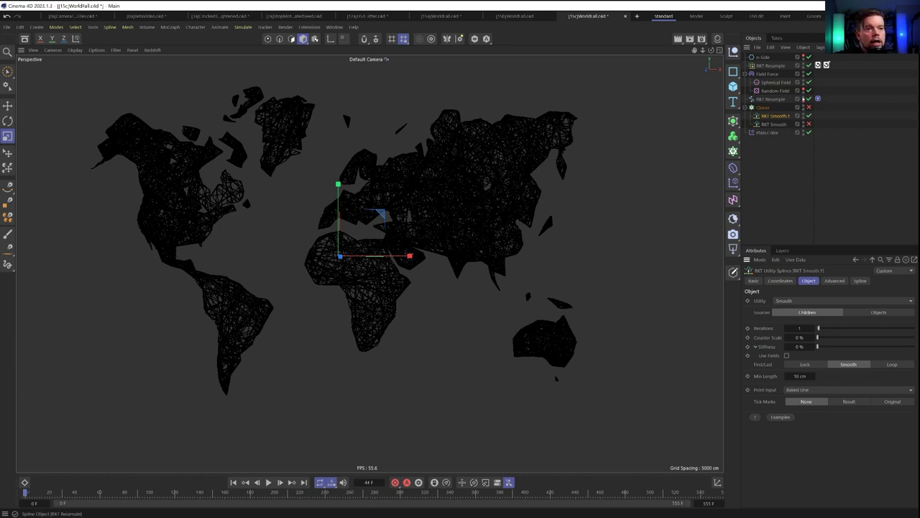
left_click(804, 99)
Set the sources of RKT Smooth.1 to Objects and relink RKT Resample as its source after removing it.
left_click(868, 312)
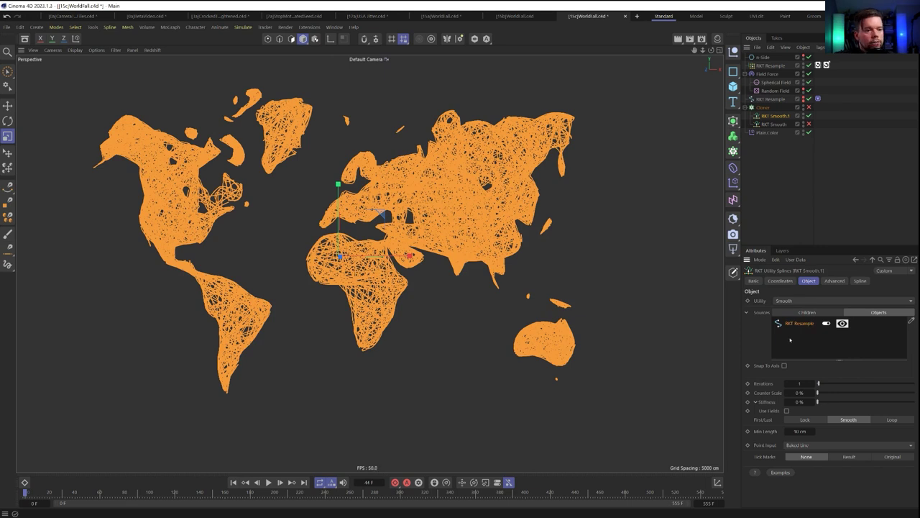
key("Delete")
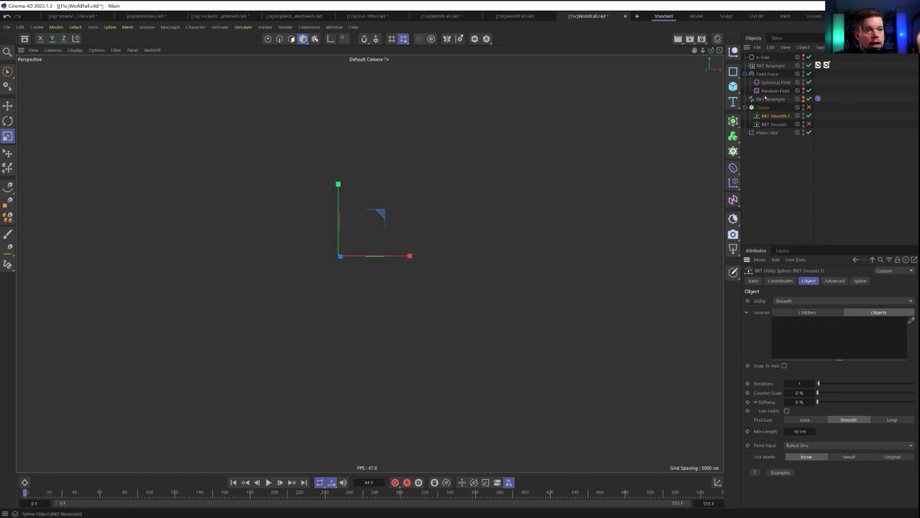
left_click_drag(760, 99, 778, 327)
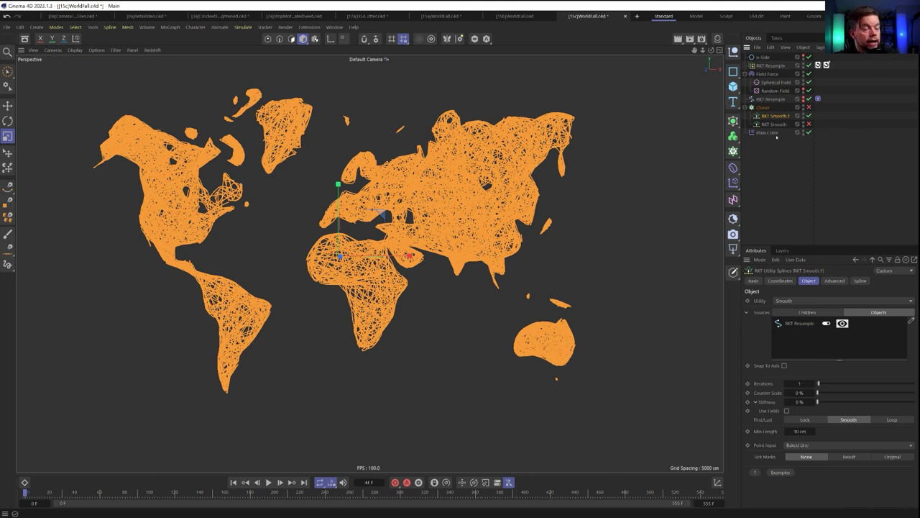
Enable the second RKT Smooth object and inspect its settings along with those of the Cloner and the Plain.Color effector.
left_click(809, 125)
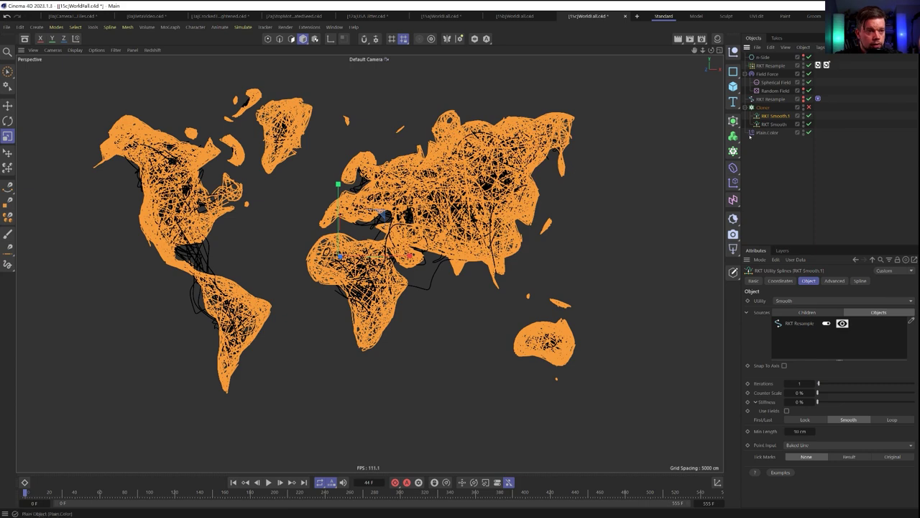
left_click(774, 124)
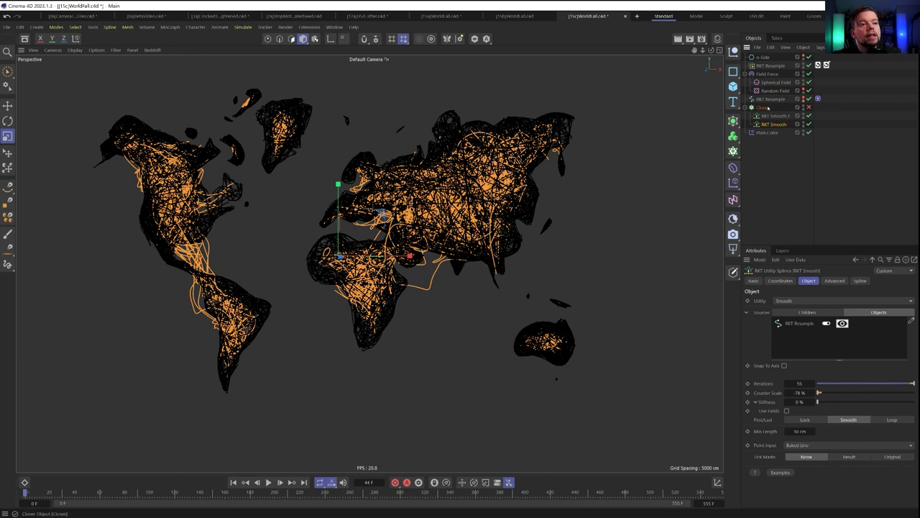
left_click(763, 107)
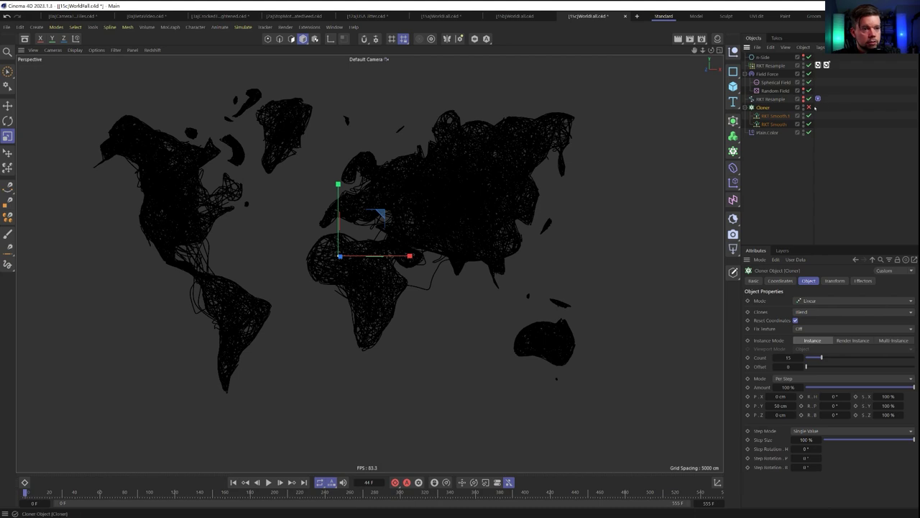
left_click(770, 124)
left_click(763, 132)
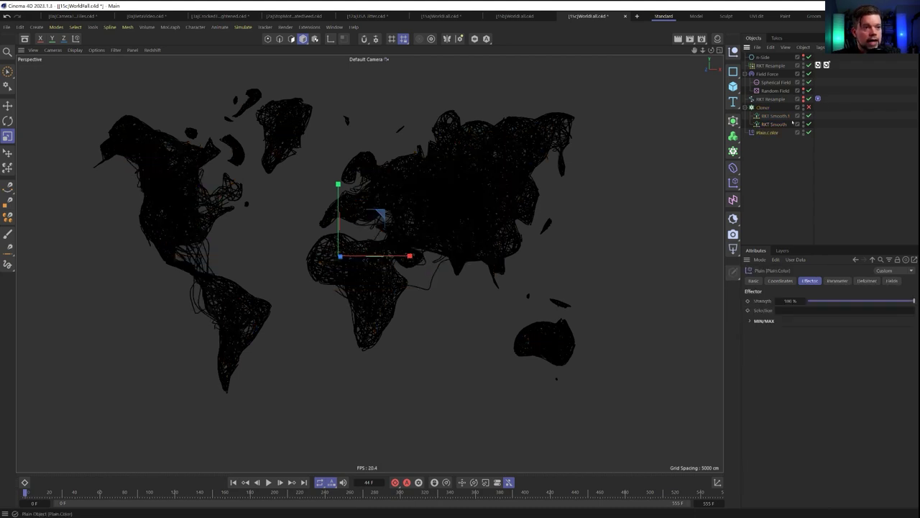
Enable the Cloner and play the simulation of the blended, coloured world map splines, stopping it partway.
left_click(809, 108)
left_click(518, 422)
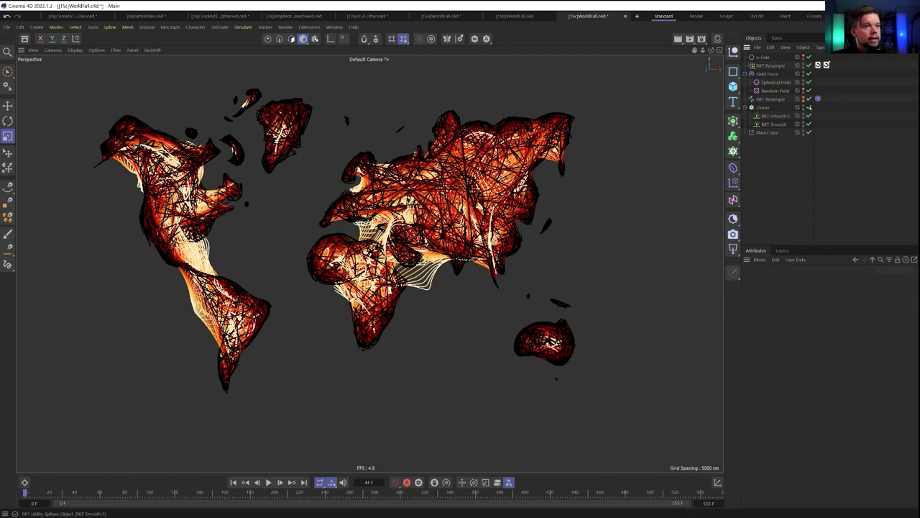
left_click(268, 481)
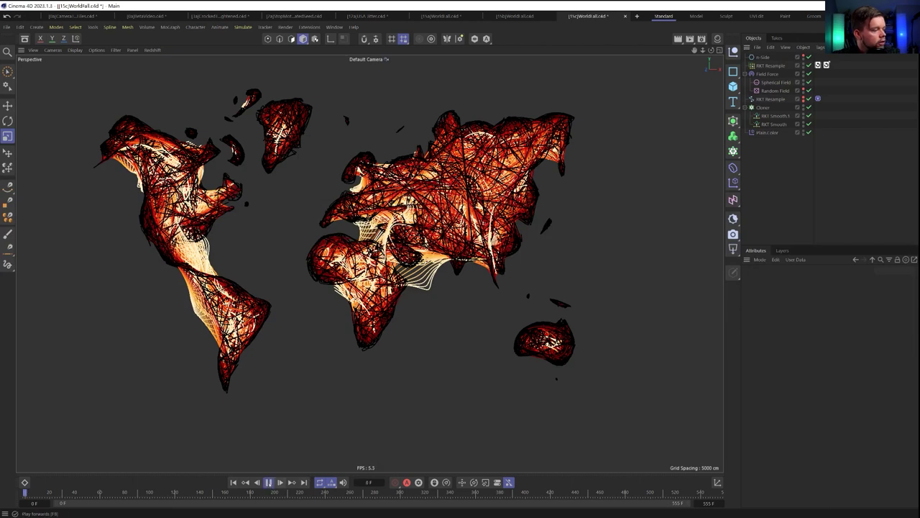
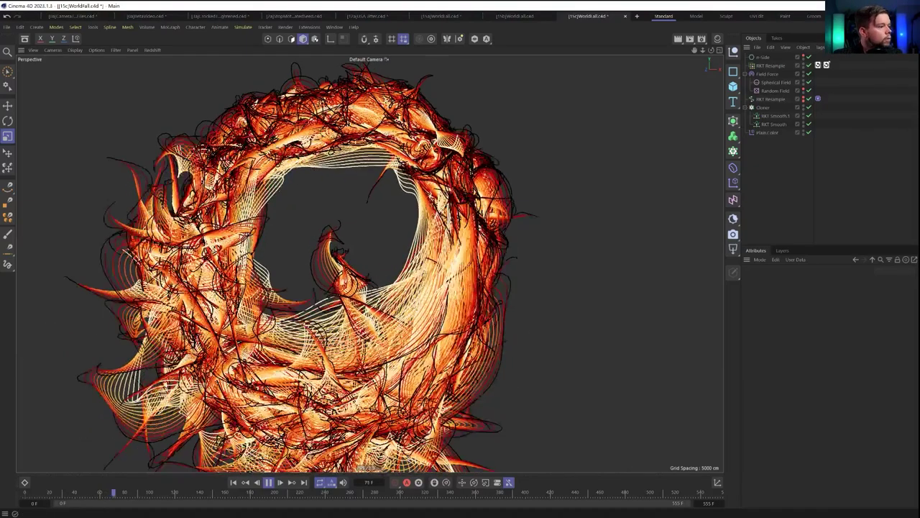
left_click(268, 483)
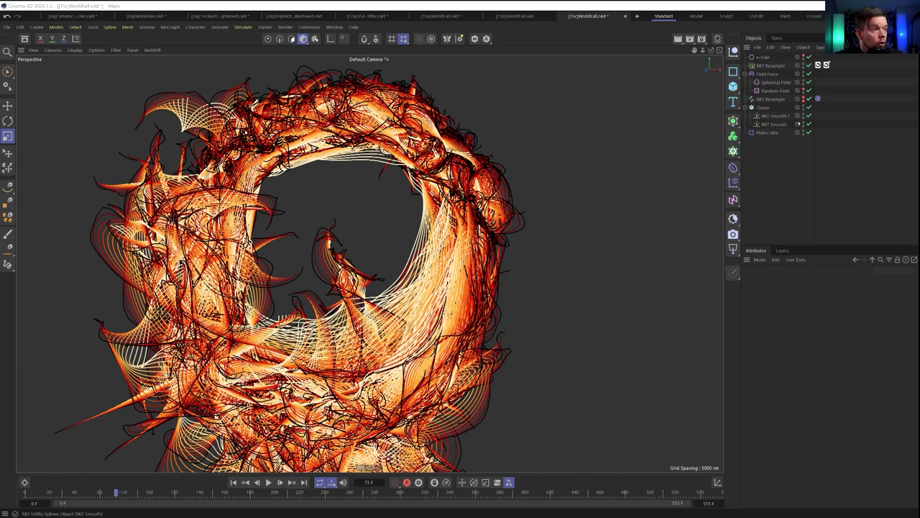
Start a new project and add a Helix spline to the scene.
left_click(636, 16)
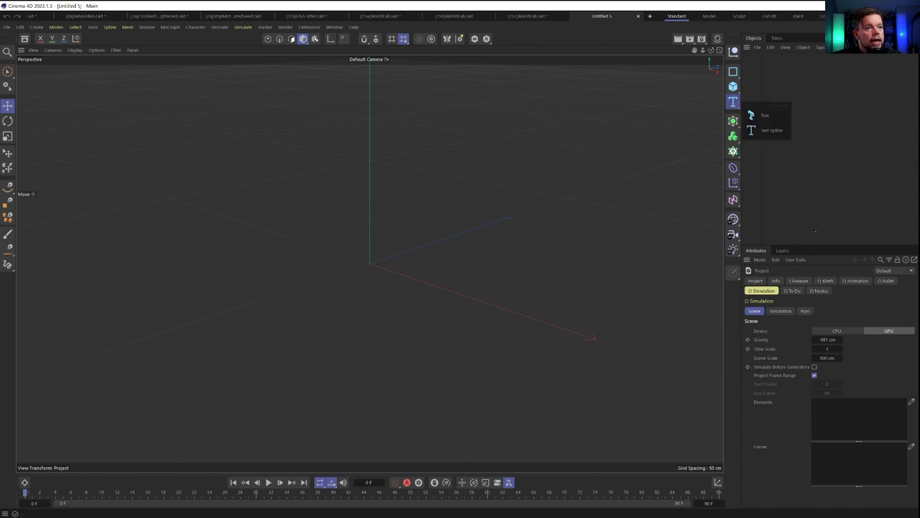
left_click(733, 72)
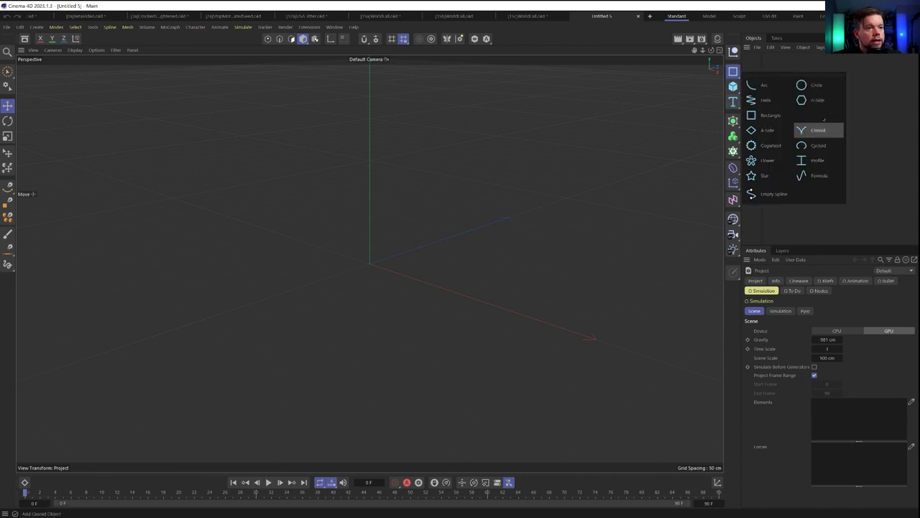
left_click(761, 101)
left_click_drag(583, 220, 472, 242, "alt")
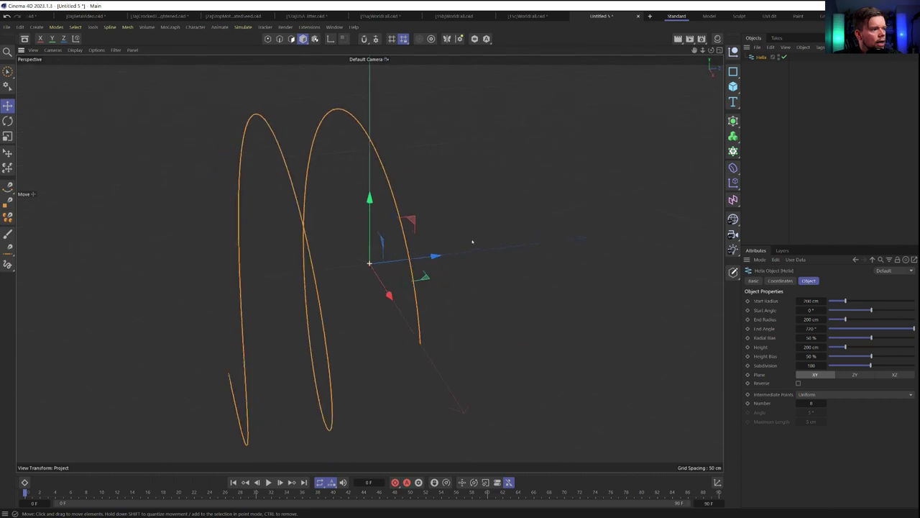
right_click_drag(472, 242, 429, 300, "alt")
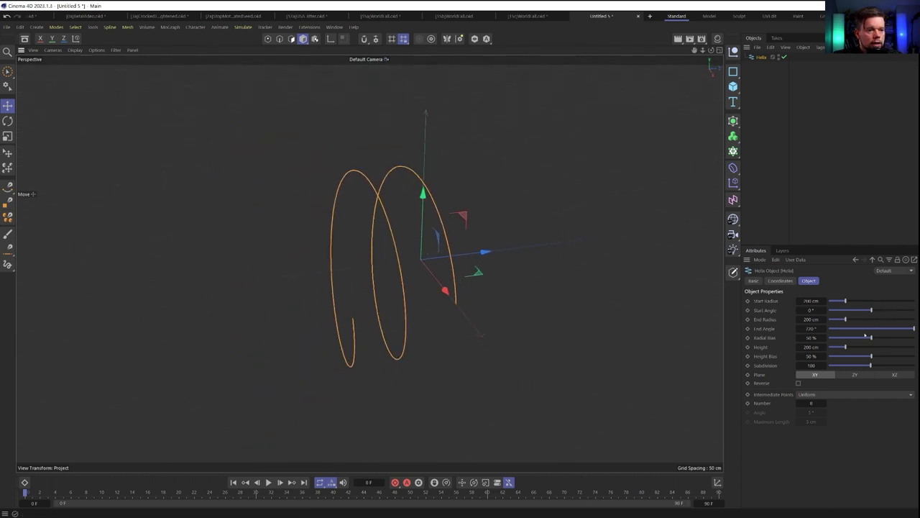
Set the helix's height to 1000 cm and its intermediate points to None.
left_click_drag(845, 347, 913, 347)
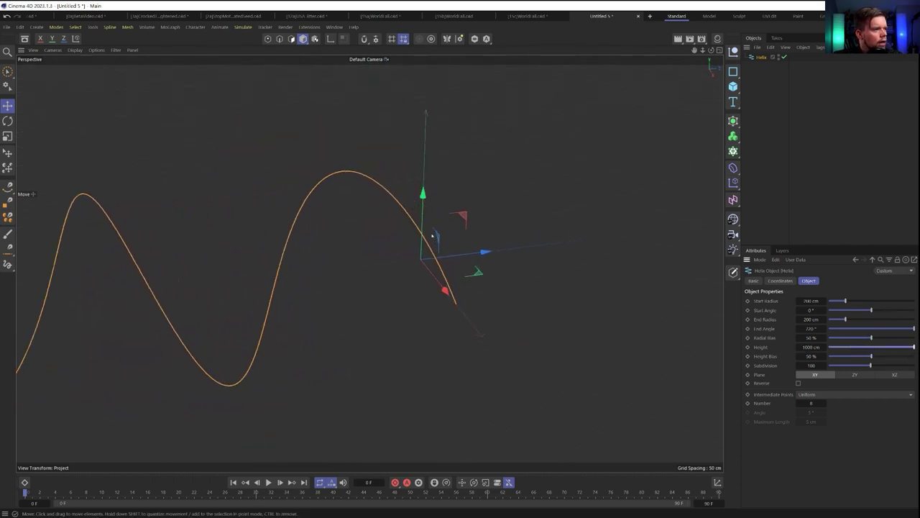
scroll(556, 211, "down", 2)
scroll(556, 211, "down", 2)
left_click(812, 394)
left_click(810, 405)
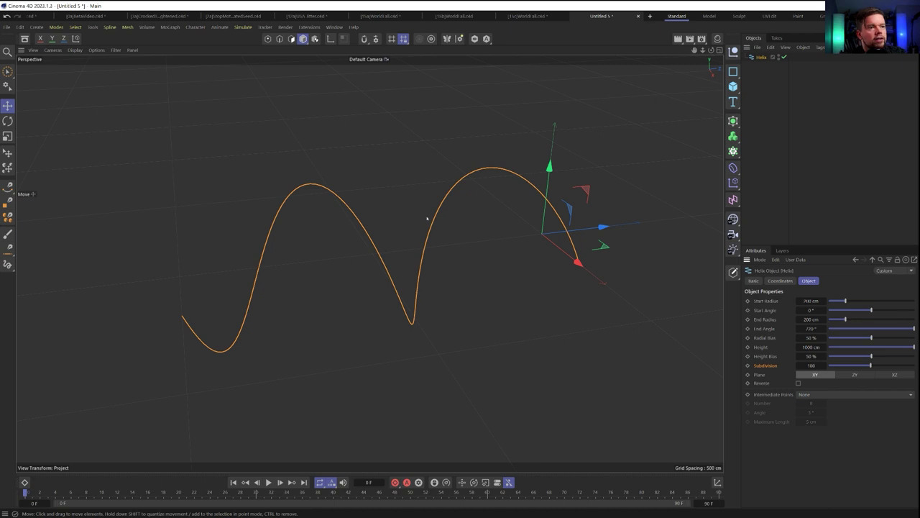
Add a Random effector as a child of the helix and set its deformation to Point.
left_click(733, 182)
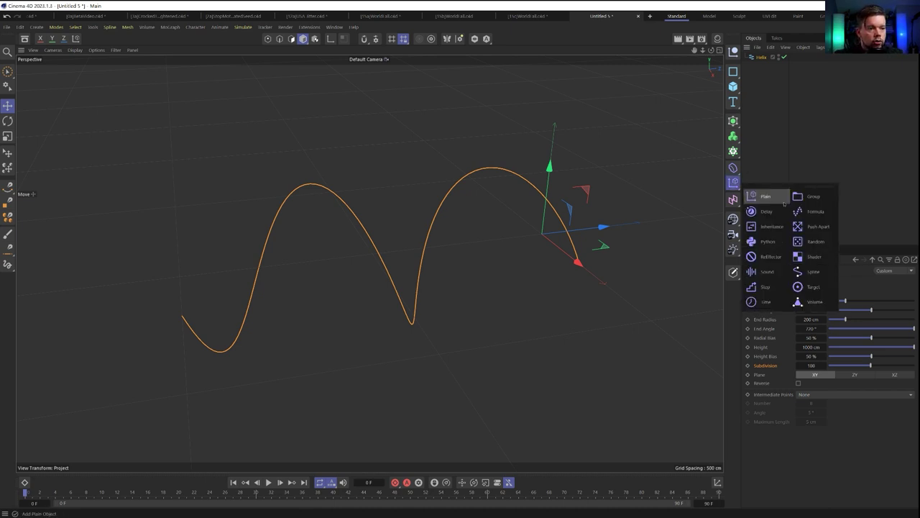
left_click(808, 241)
left_click_drag(770, 60, 763, 66)
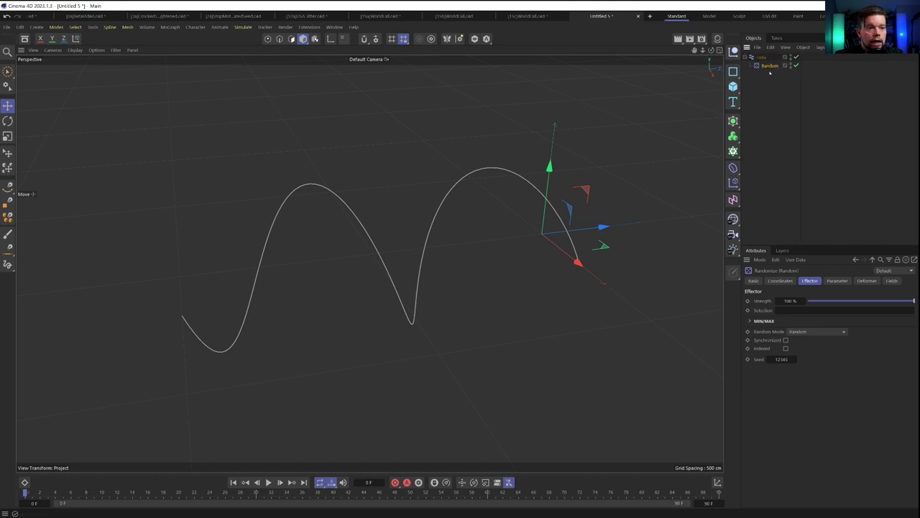
left_click(866, 280)
left_click(864, 300)
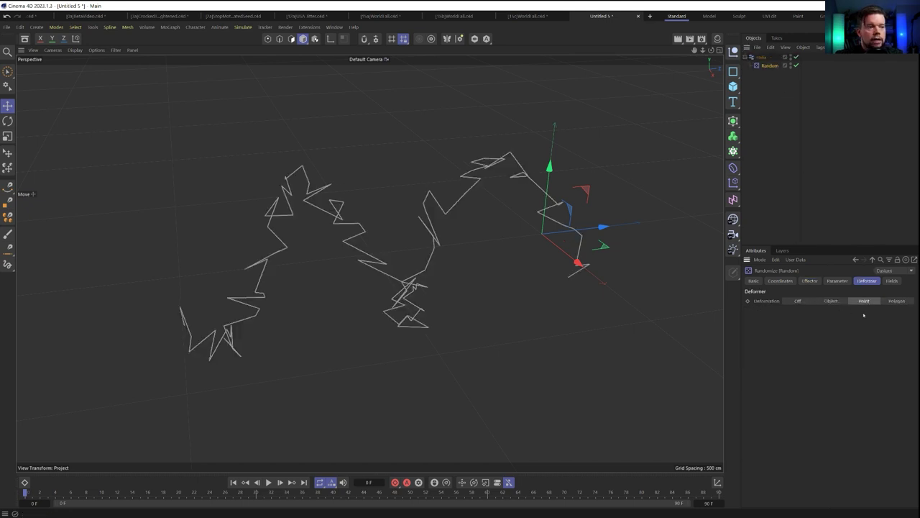
left_click(836, 280)
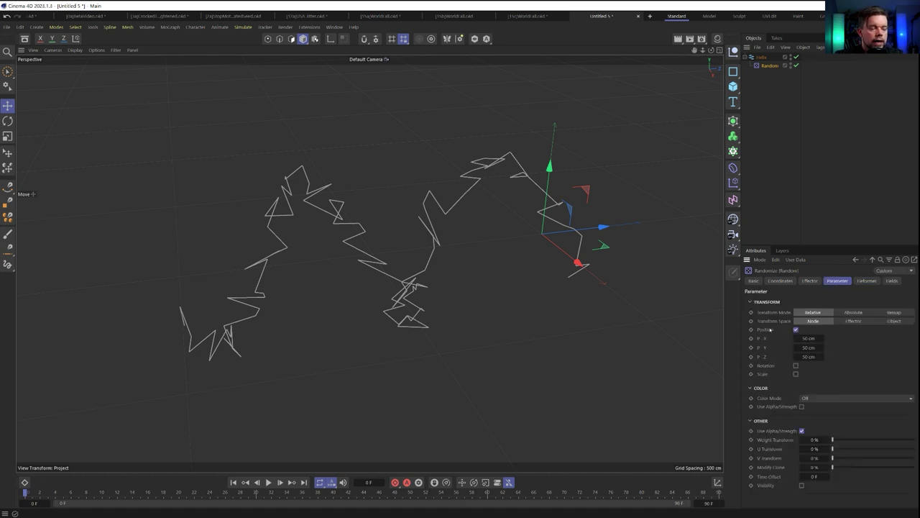
left_click_drag(471, 221, 454, 228, "alt")
left_click_drag(369, 264, 532, 247, "alt")
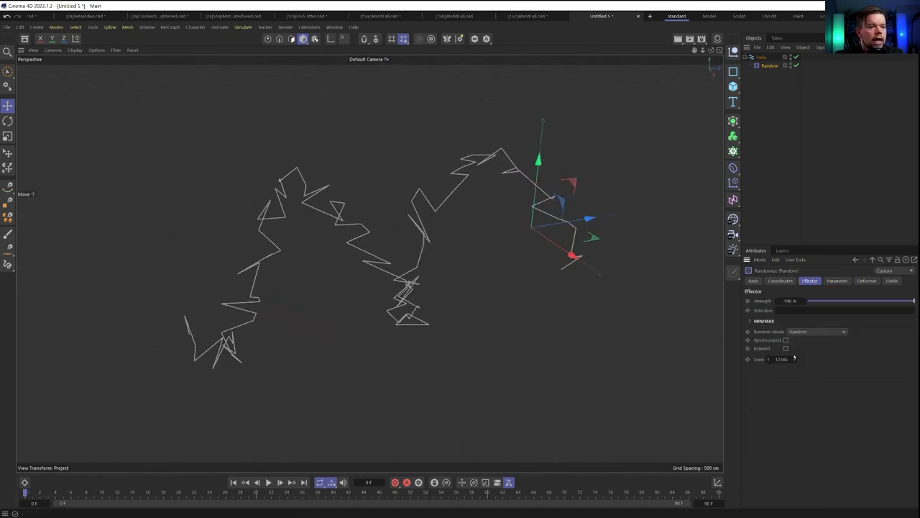
Set the Random effector's mode to Noise with Indexed enabled and scale at 100%, and play the animation.
left_click(813, 332)
left_click(809, 358)
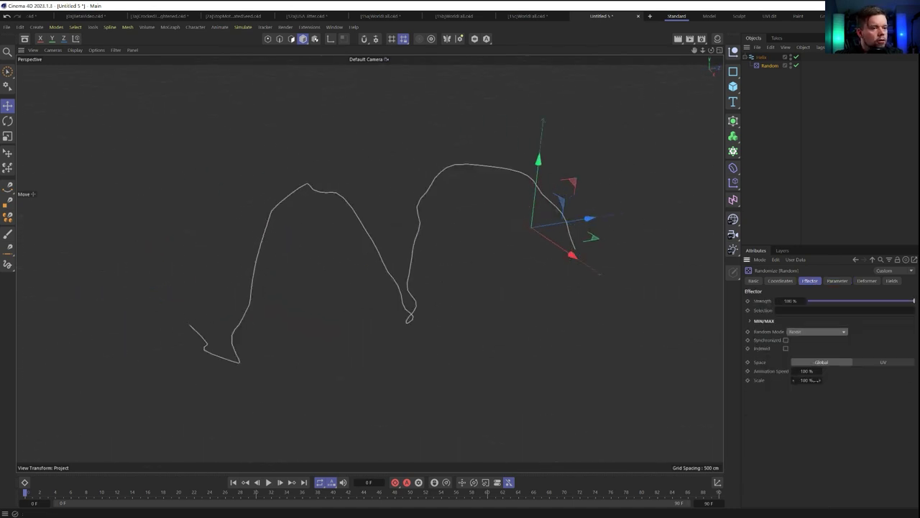
left_click_drag(815, 381, 787, 381)
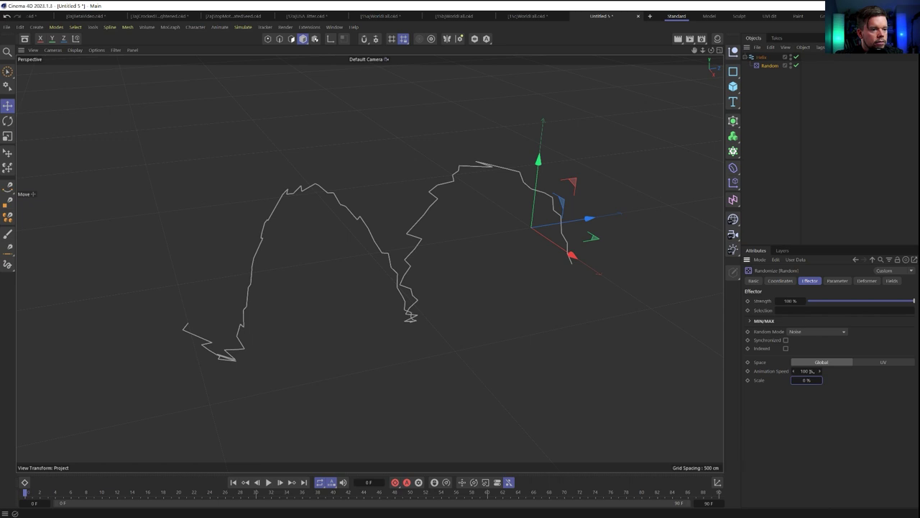
key("F8")
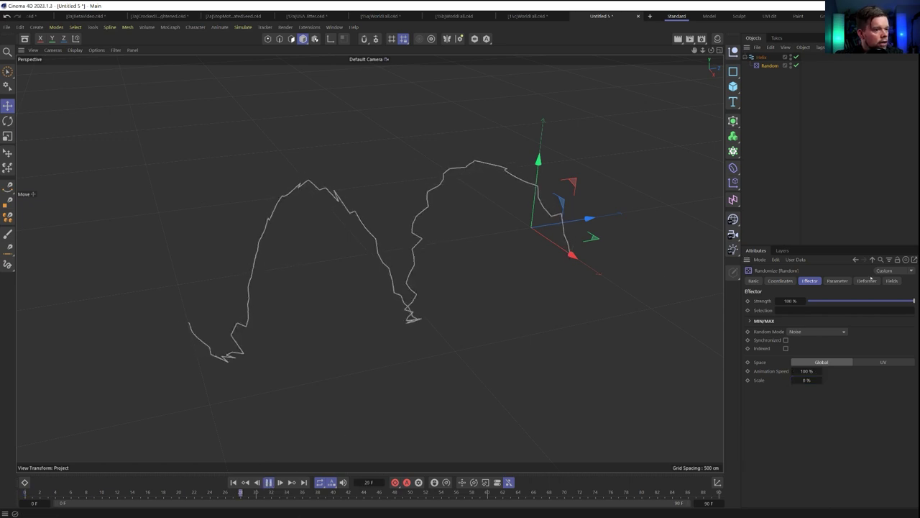
right_click(821, 381)
left_click(785, 349)
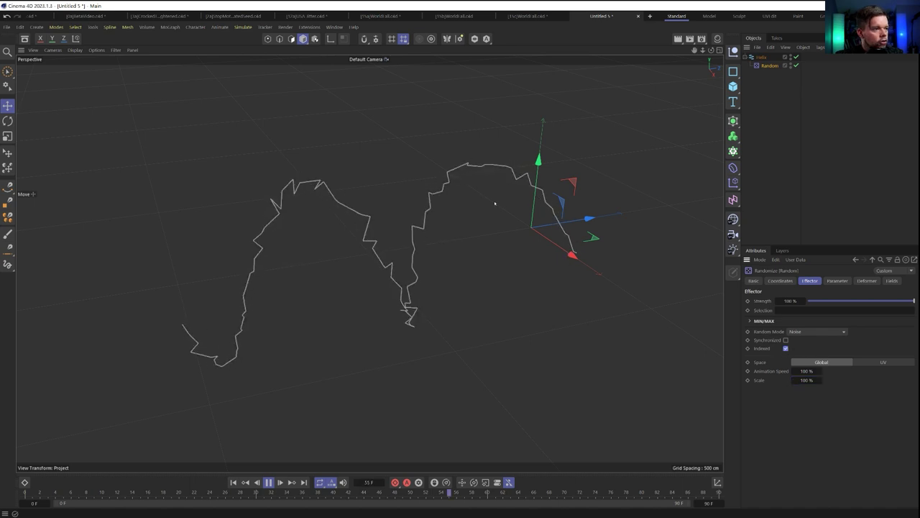
Set the Random effector's position strength to 155 cm in X, Y and Z.
left_click(837, 280)
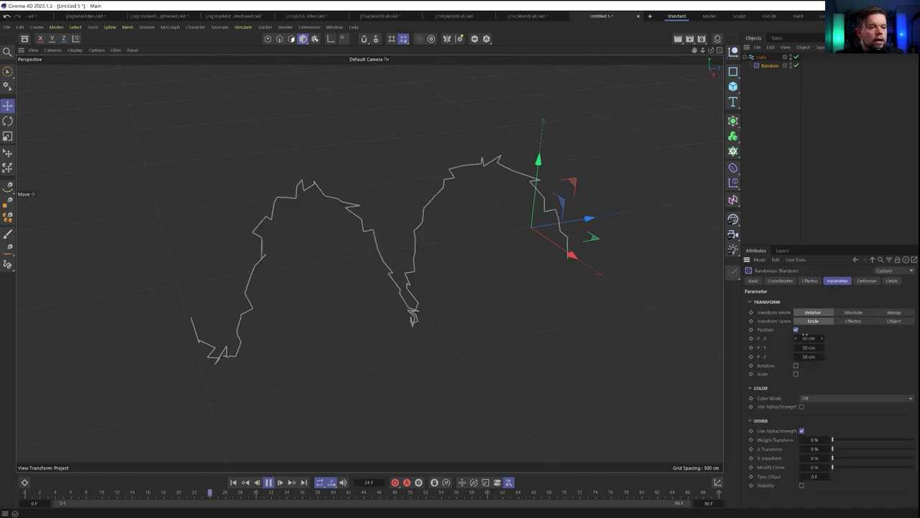
left_click(805, 336)
type("1555")
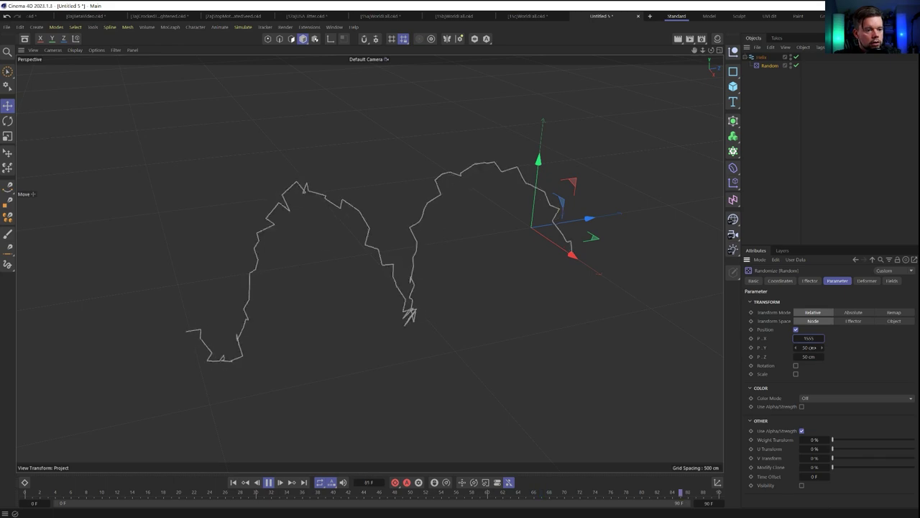
double_click(811, 338)
type("155")
left_click(812, 348)
type("155")
left_click(814, 357)
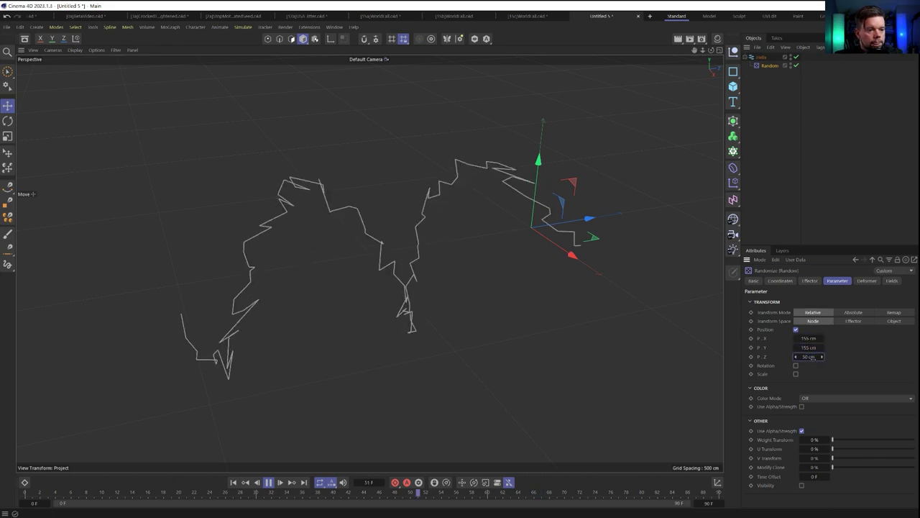
type("155")
key("Return")
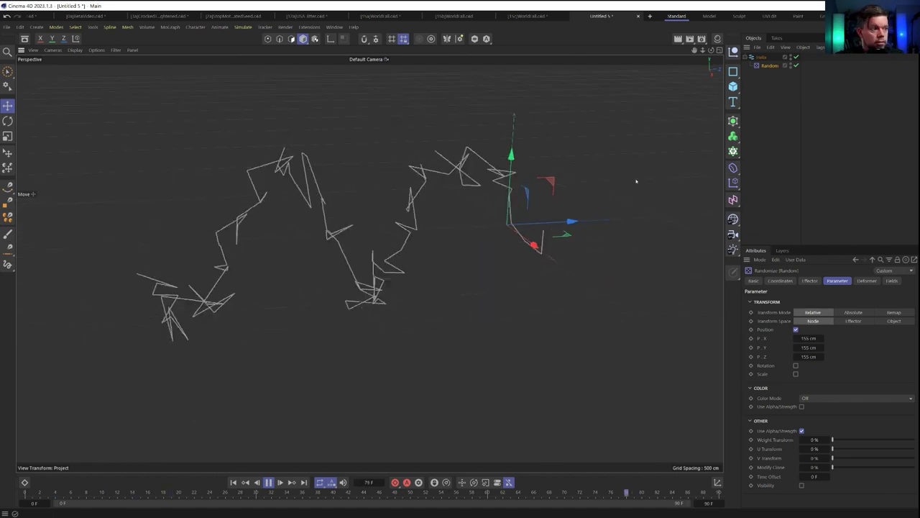
Duplicate the helix, remove the Random effector from the copy and hide that copy in the viewport.
left_click(892, 280)
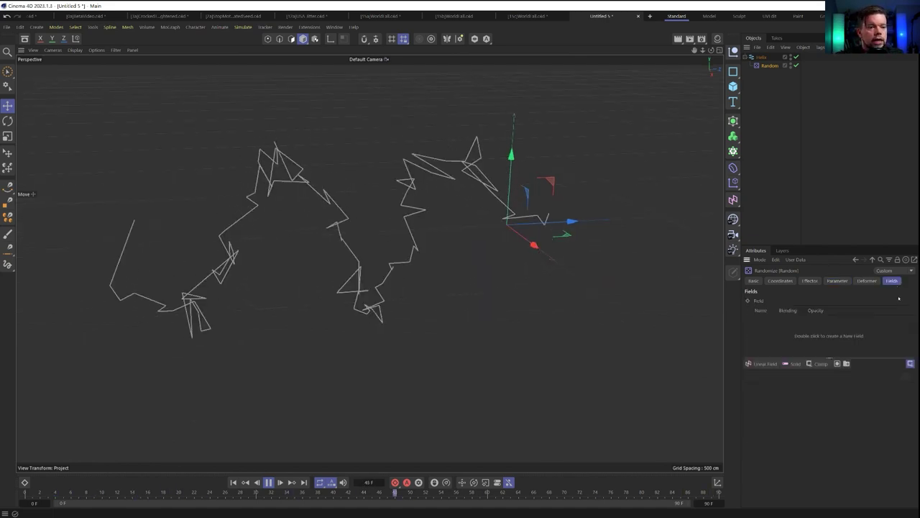
left_click(761, 57)
key("ctrl+c")
key("ctrl+v")
left_click(766, 66)
key("Delete")
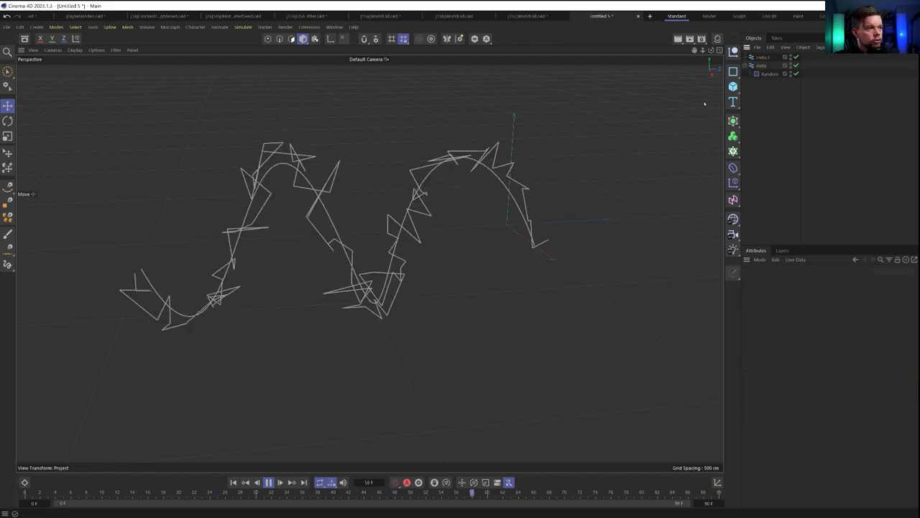
Use Helix.1 as a field for the Random effector and add a Curve modifier layer above it.
left_click(766, 74)
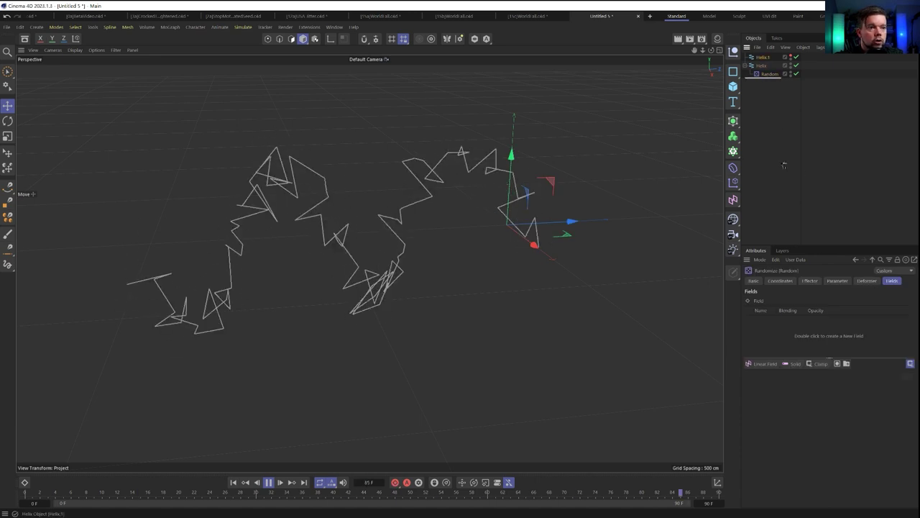
left_click_drag(762, 56, 780, 320)
left_click(782, 320)
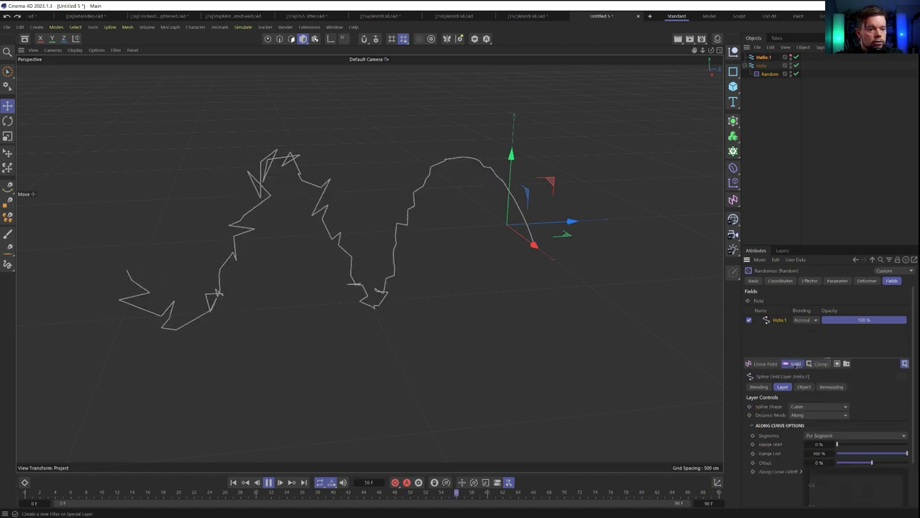
left_click(785, 363)
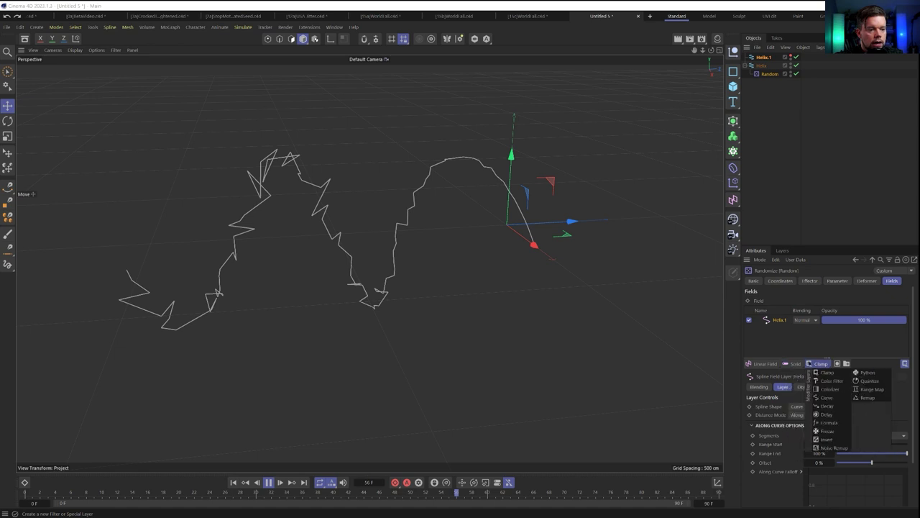
left_click(826, 393)
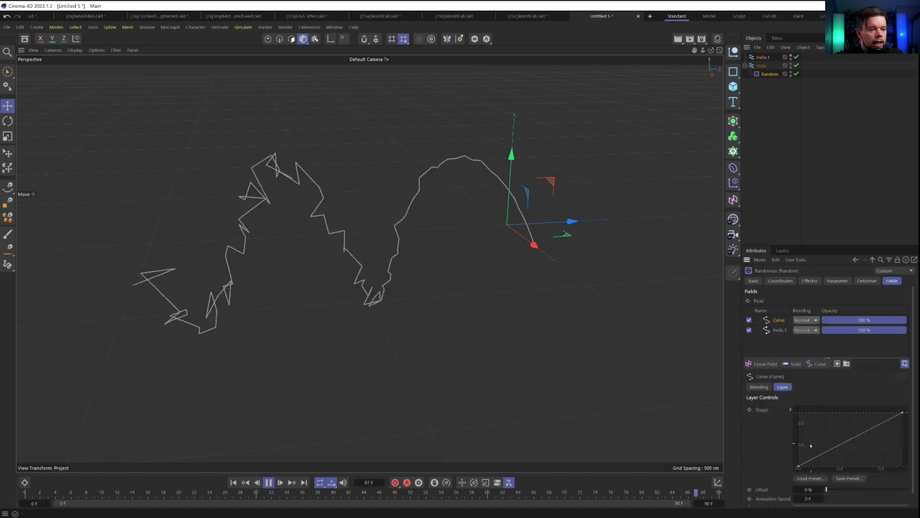
Shape the Curve layer into a hump with both end points at zero and an added middle point at full strength.
left_click_drag(799, 466, 785, 416)
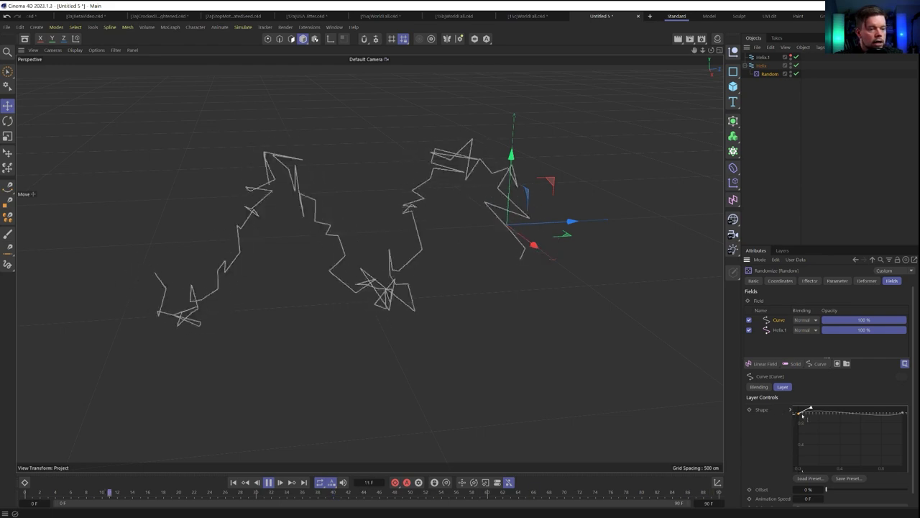
left_click_drag(798, 414, 799, 465)
left_click_drag(854, 440, 836, 413, "ctrl")
left_click_drag(902, 413, 903, 466)
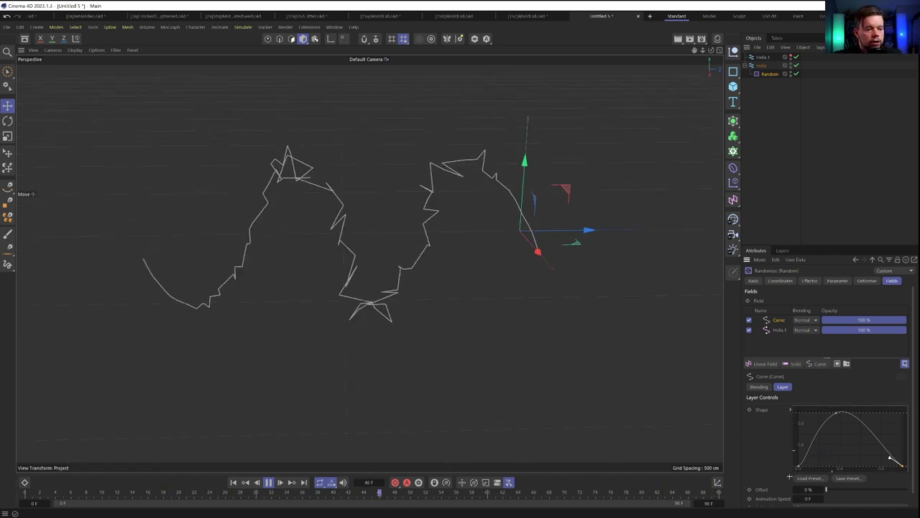
Round and widen the Curve layer's hump by steepening the end tangents and levelling the middle point's tangent.
left_click(799, 465)
left_click_drag(805, 462, 799, 440)
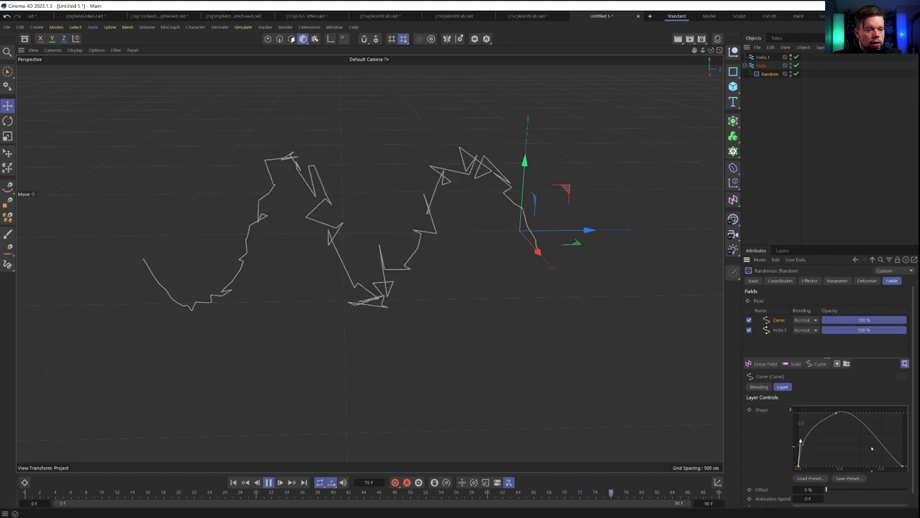
left_click(903, 465)
left_click_drag(890, 456, 906, 444)
left_click(831, 411)
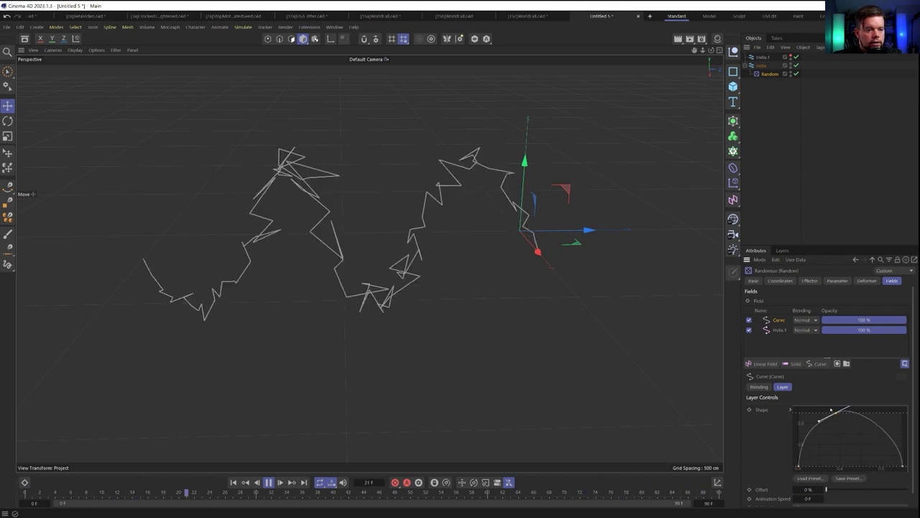
left_click_drag(822, 421, 889, 412)
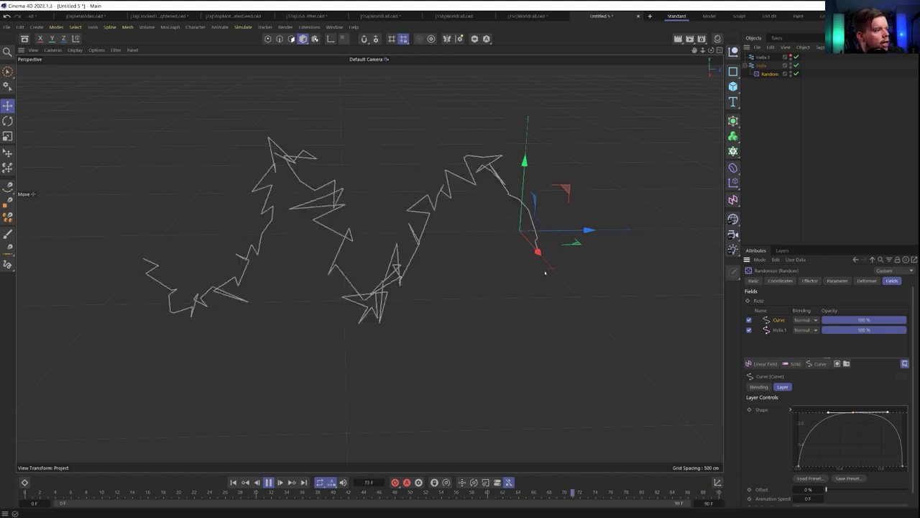
Add an RKT Smooth utility spline as the parent of the helix that carries the Random effector.
left_click(761, 65)
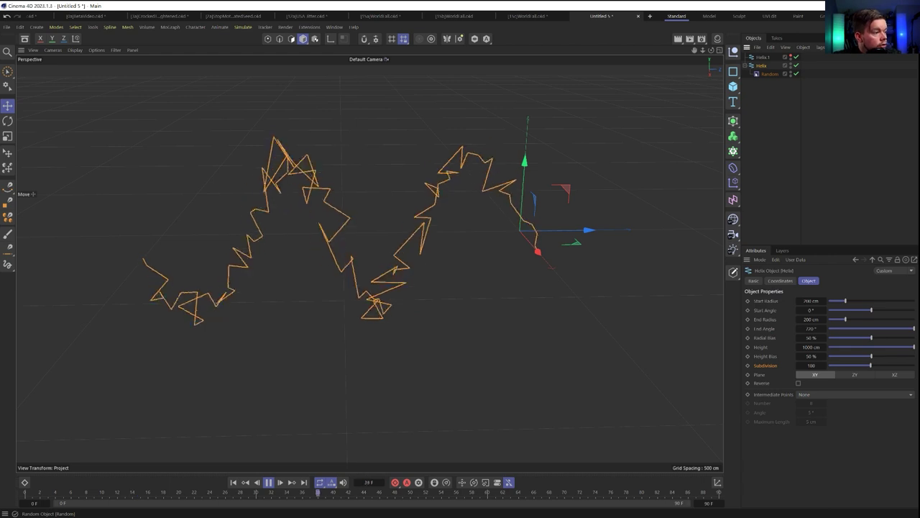
left_click(309, 27)
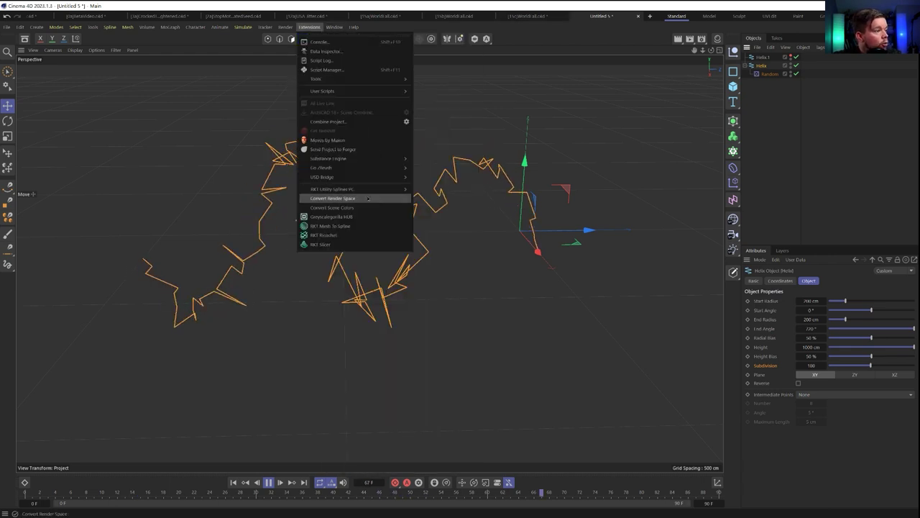
mouse_move(388, 189)
left_click(435, 230)
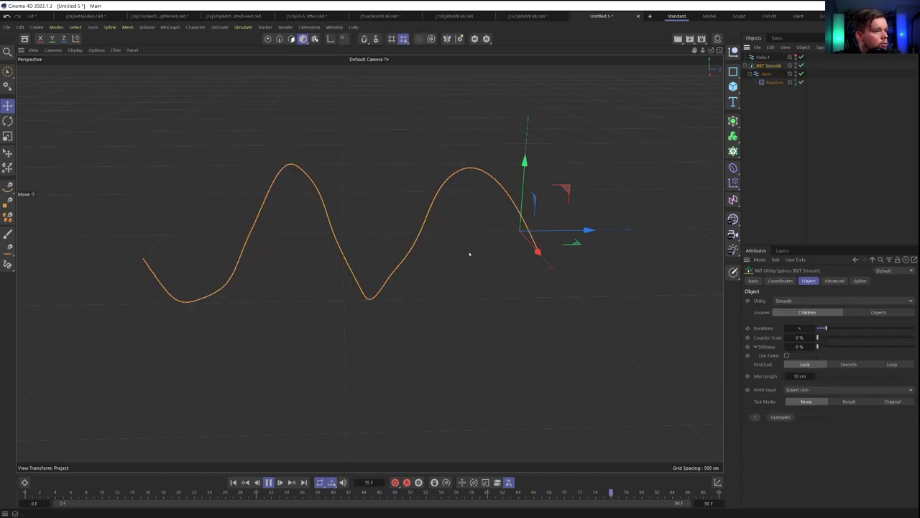
Set RKT Smooth's point input to Subdivide with 2 subdivisions and its smoothing iterations to 3.
left_click(801, 391)
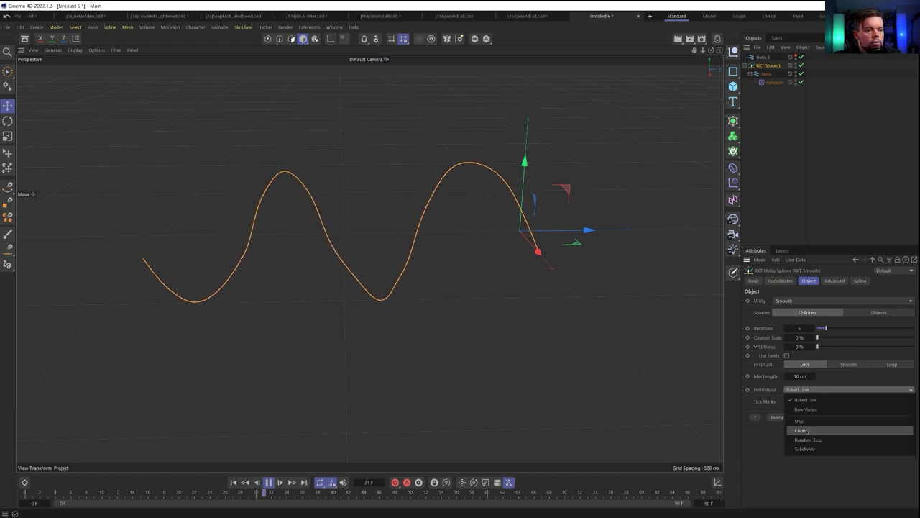
left_click(826, 328)
left_click_drag(826, 329, 816, 329)
left_click(807, 390)
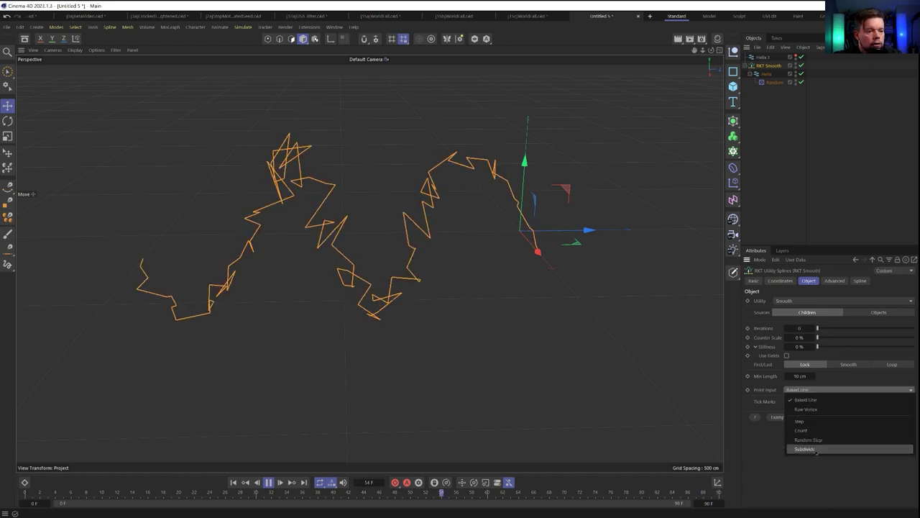
left_click(804, 449)
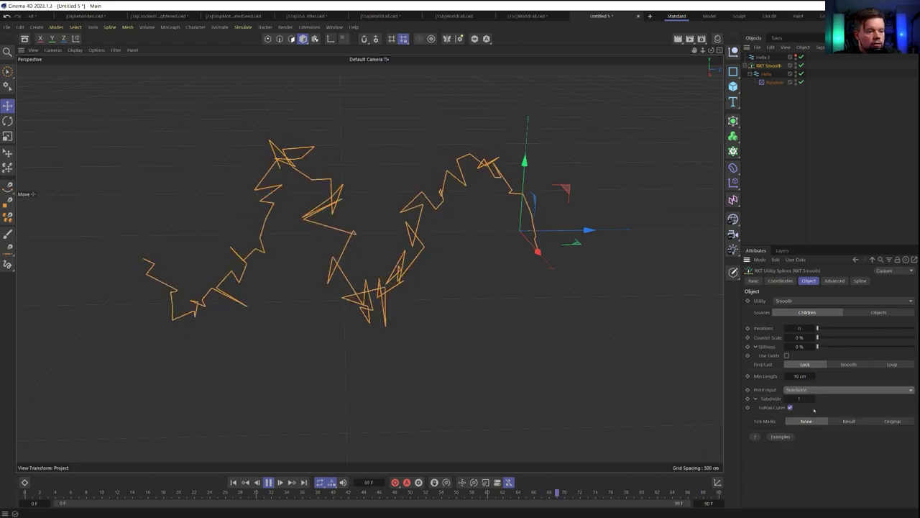
left_click(816, 327)
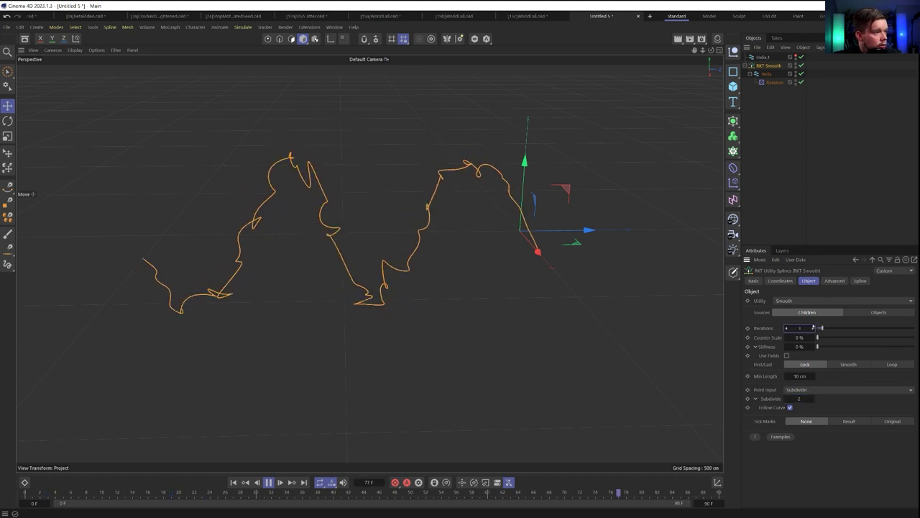
left_click(772, 199)
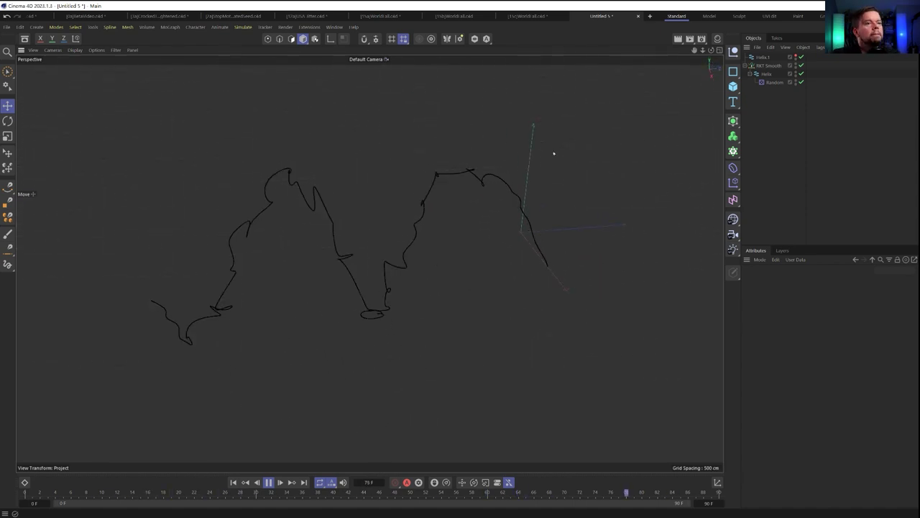
Search the asset library for "Trim" and add a Dash Spline Modifier as a child of RKT Smooth, above the helix.
left_click(772, 65)
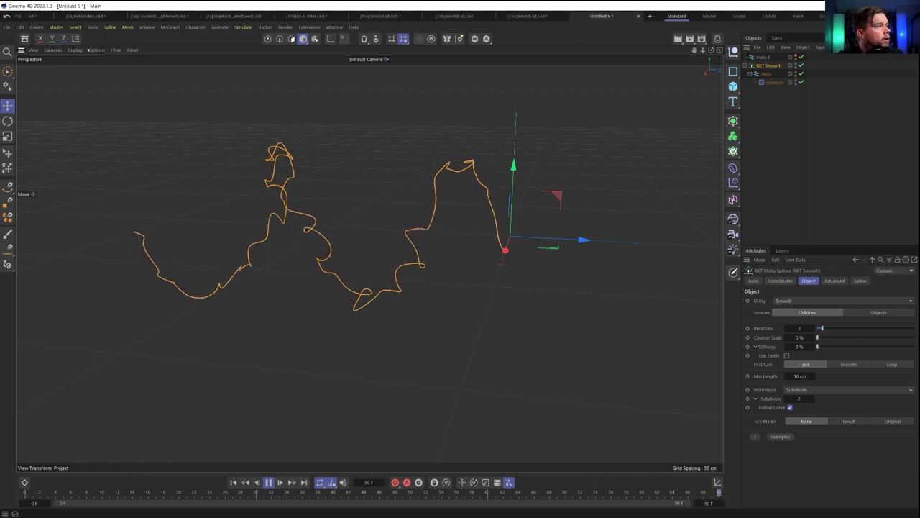
left_click(25, 38)
left_click(110, 79)
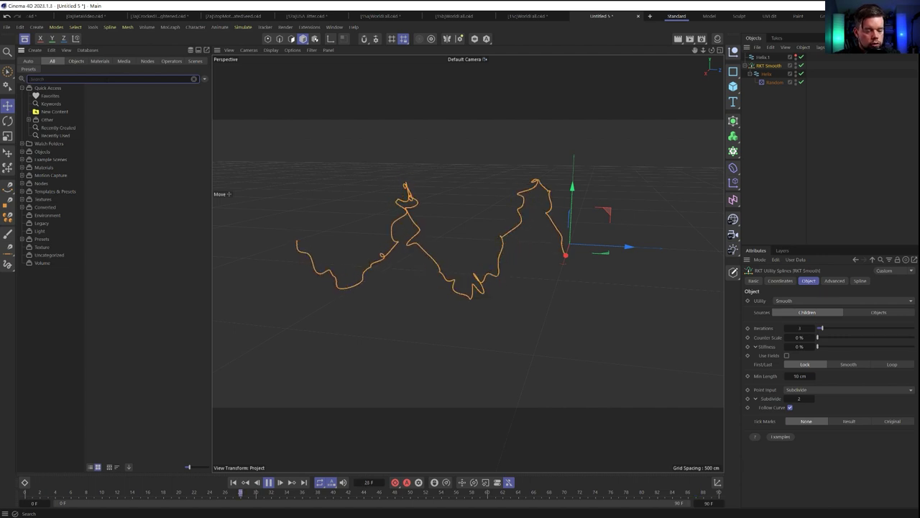
type("Trim")
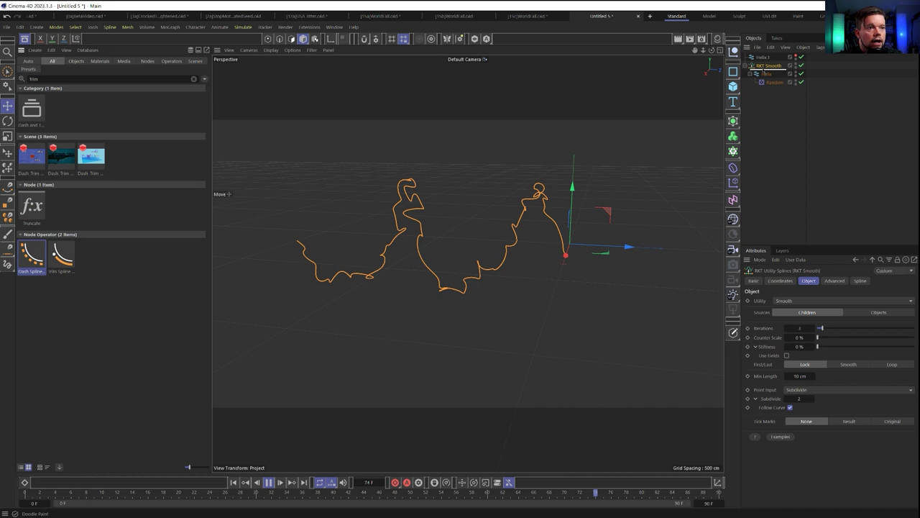
left_click_drag(764, 70, 766, 70)
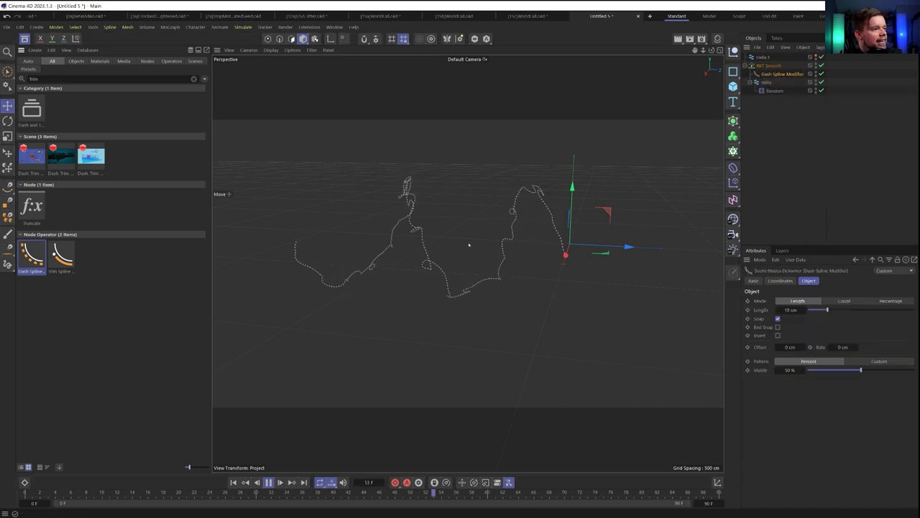
Close the asset library and set the Dash Spline Modifier's dash length to about 43.9 cm.
left_click(27, 41)
left_click_drag(390, 267, 504, 198, "alt")
scroll(529, 197, "up", 4)
scroll(528, 197, "down", 5)
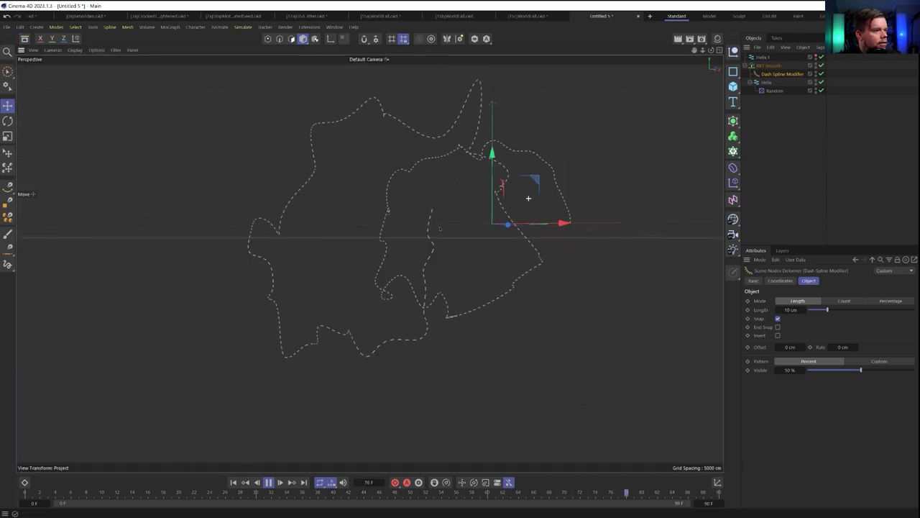
left_click_drag(370, 264, 397, 232, "alt")
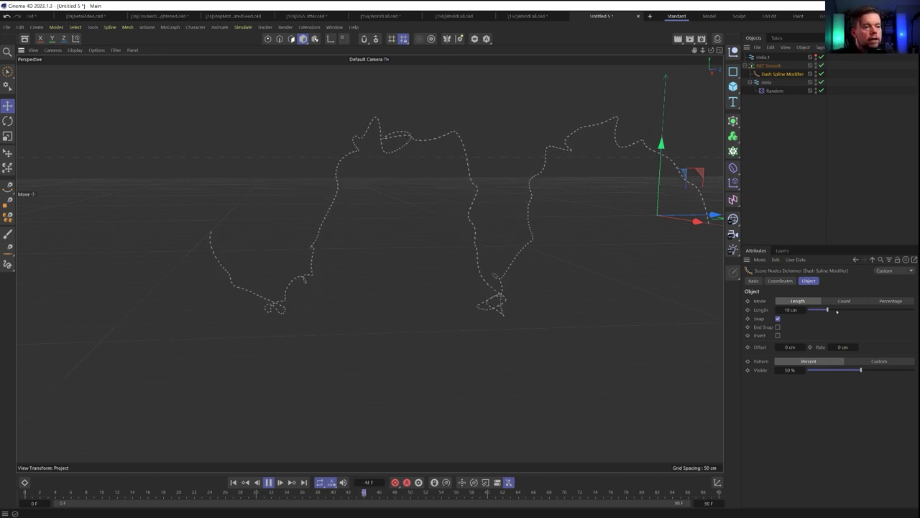
left_click_drag(839, 311, 900, 310)
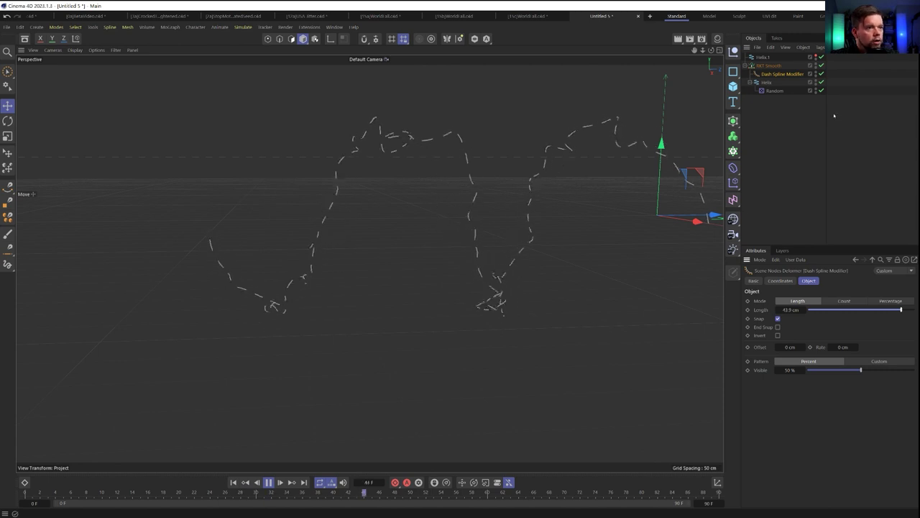
Disable the Random effector and set the Dash Spline Modifier's offset rate to 55 cm.
left_click(821, 90)
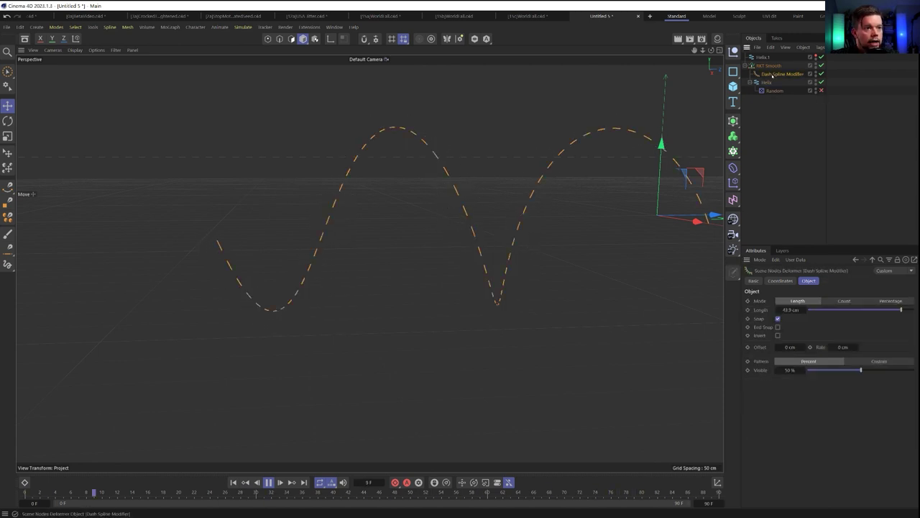
left_click(842, 346)
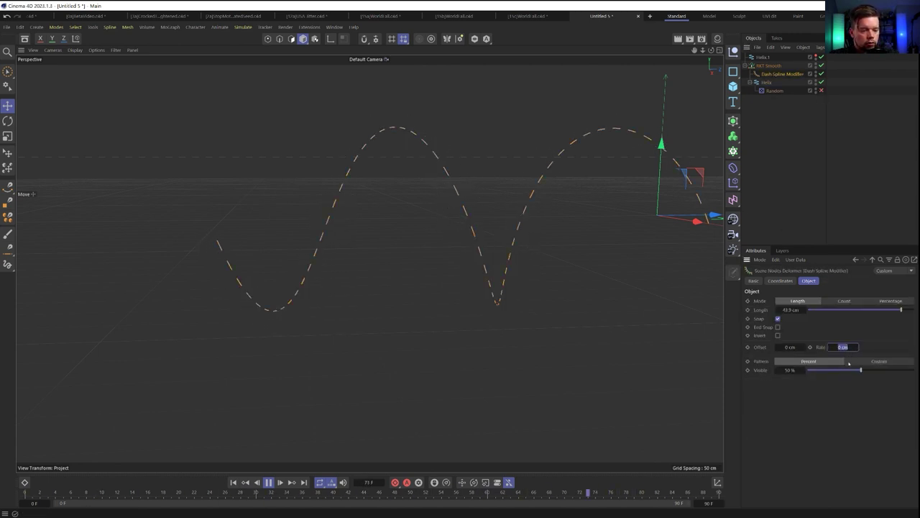
type("5")
key("Return")
left_click(840, 349)
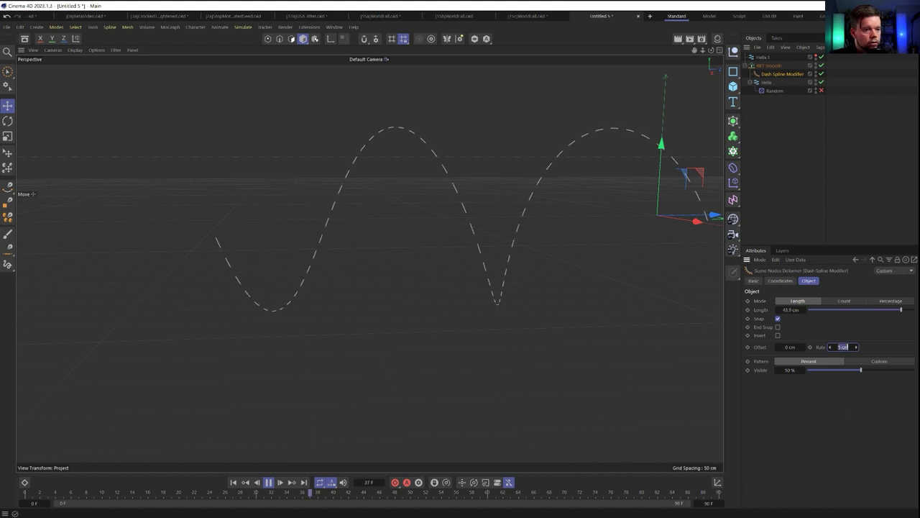
type("55")
key("Return")
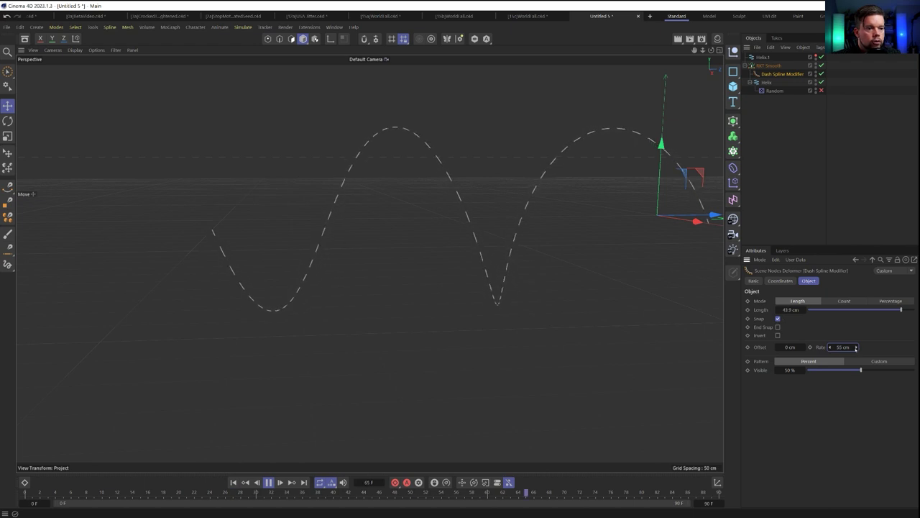
Switch the dash pattern to Custom, append two dashes, disable dash 2, and enable dashes 4 and 7.
left_click(854, 361)
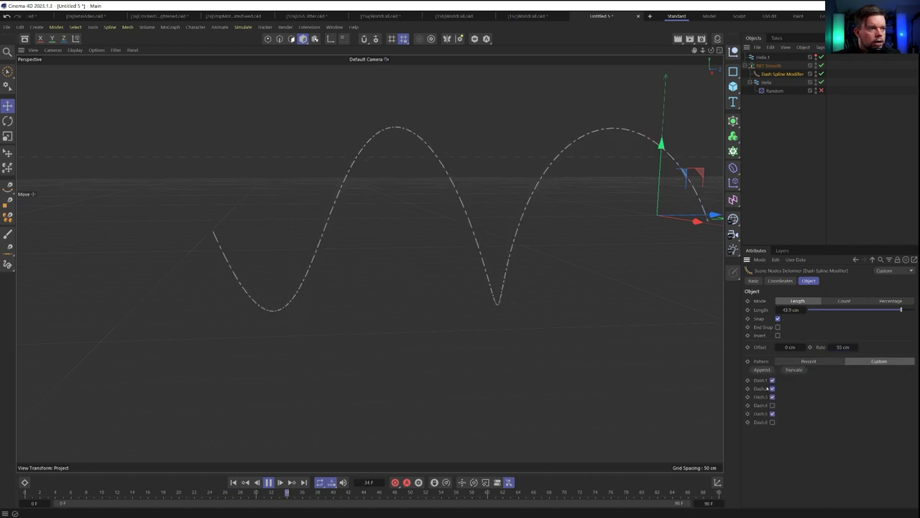
left_click(764, 370)
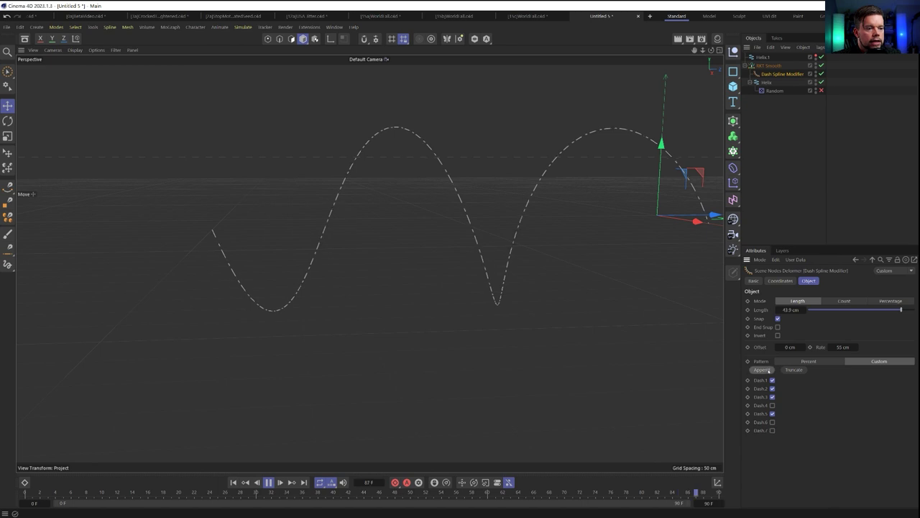
left_click(763, 369)
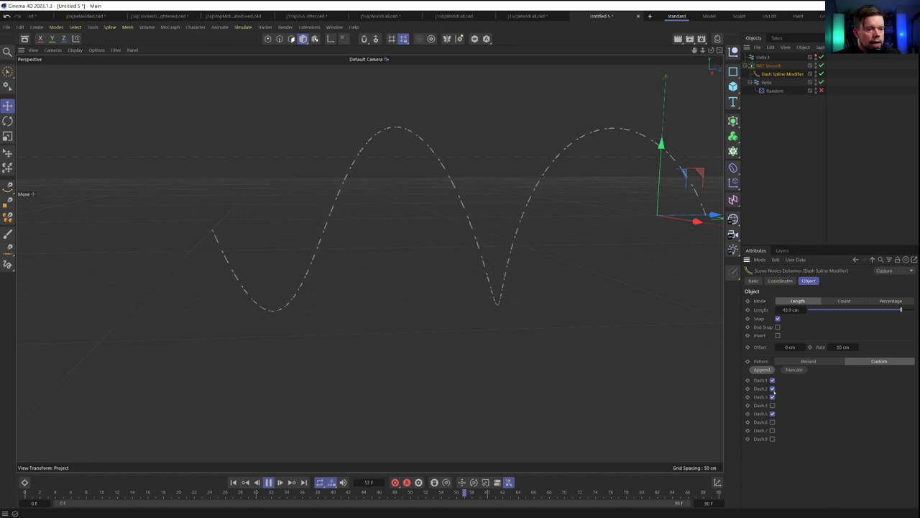
left_click(773, 388)
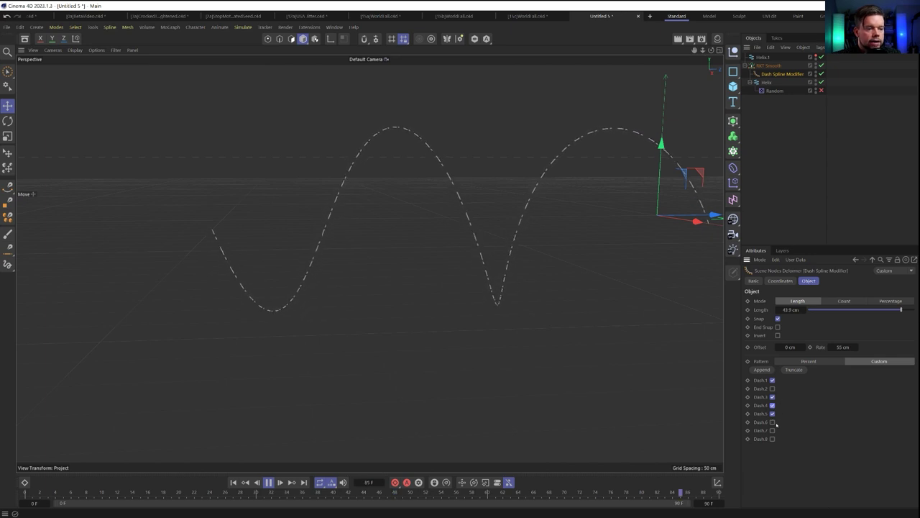
left_click(772, 430)
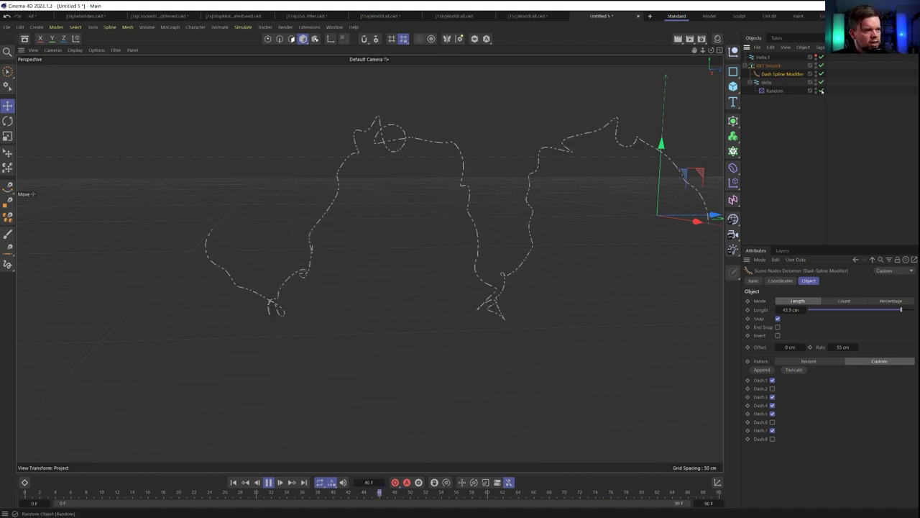
Delete the Dash Spline Modifier and add a Trim Spline Modifier from the asset library as a child of RKT Smooth.
key("Delete")
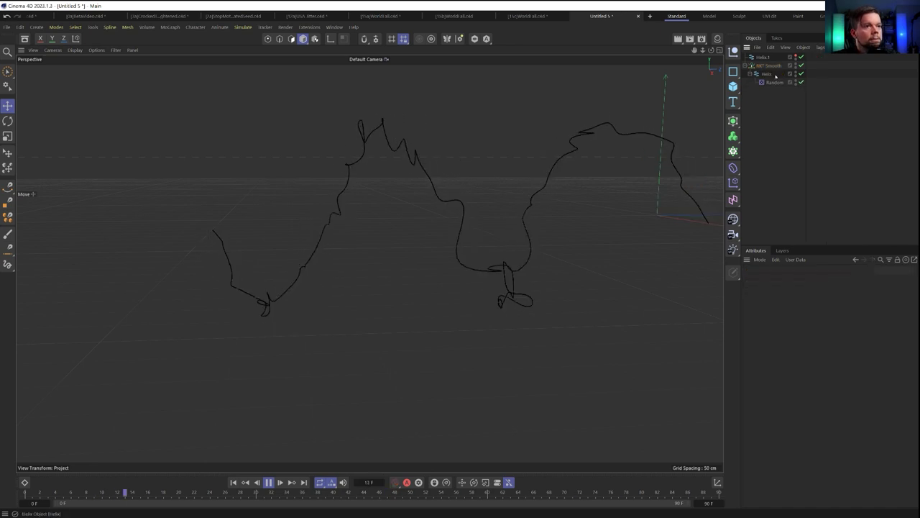
left_click(25, 39)
left_click(62, 255)
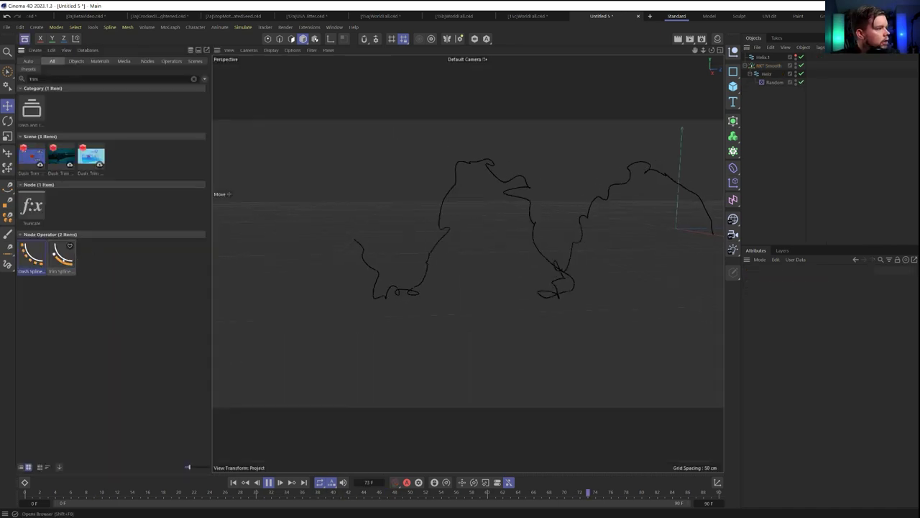
left_click_drag(754, 66, 762, 72)
key("shift+F8")
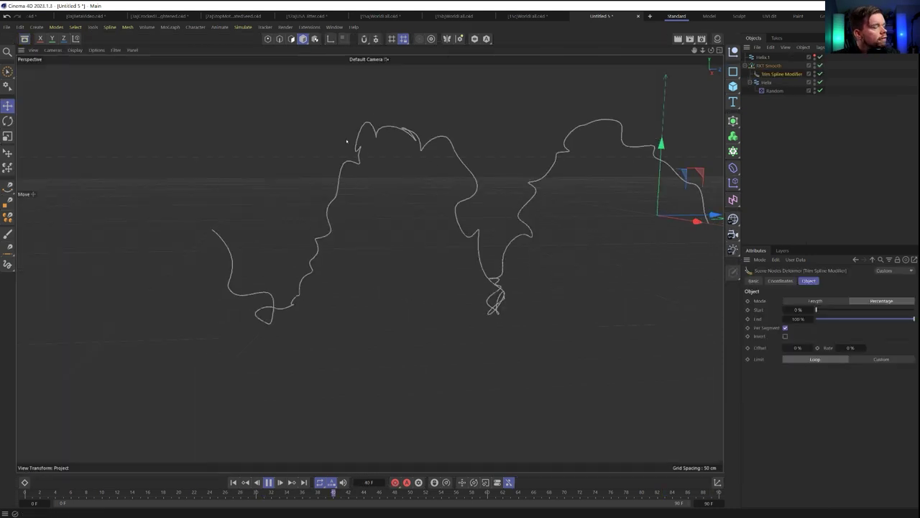
scroll(370, 261, "down", 5)
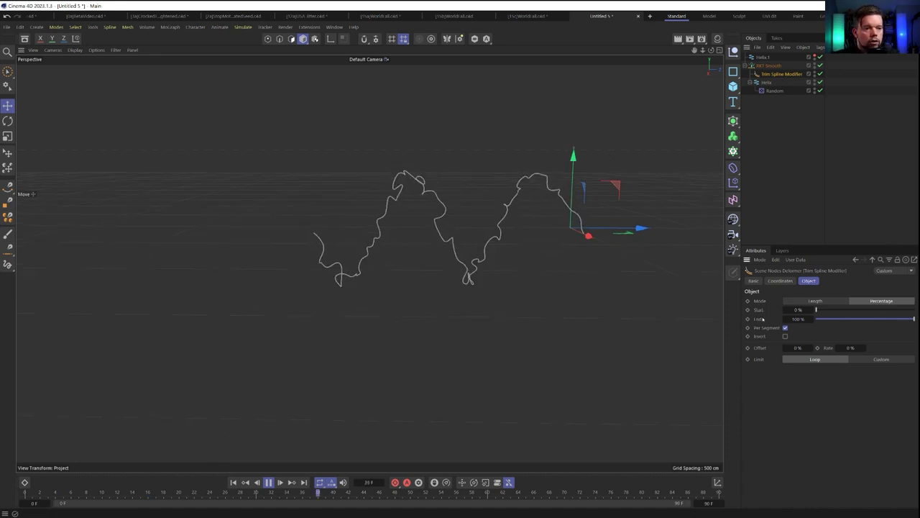
Animate the Trim Spline Modifier's End from a 0 % keyframe at frame 0 to 100 % at frame 90 and play it.
left_click_drag(914, 318, 805, 326)
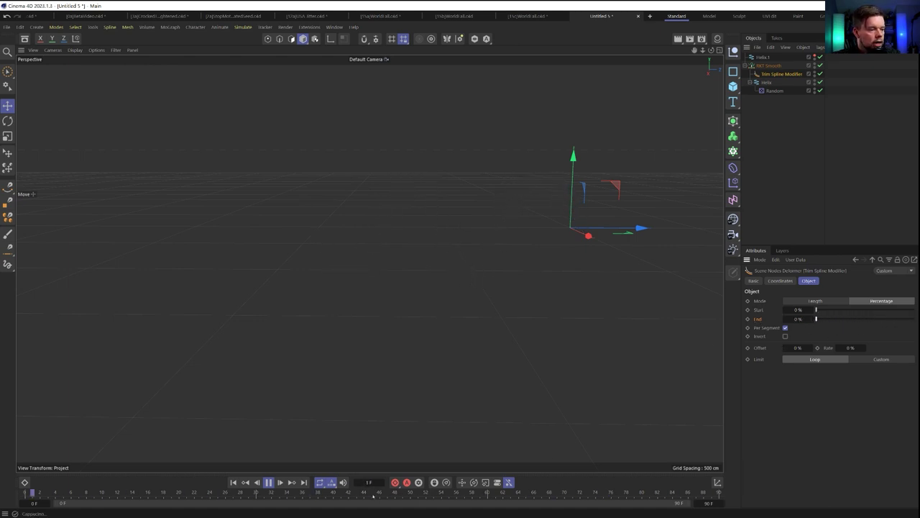
left_click(267, 483)
left_click(234, 482)
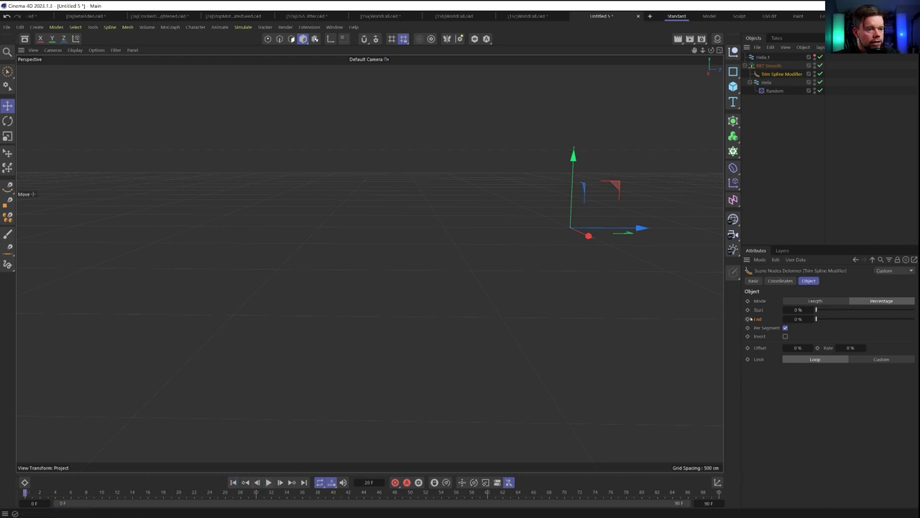
left_click(748, 318)
left_click_drag(343, 494, 822, 494)
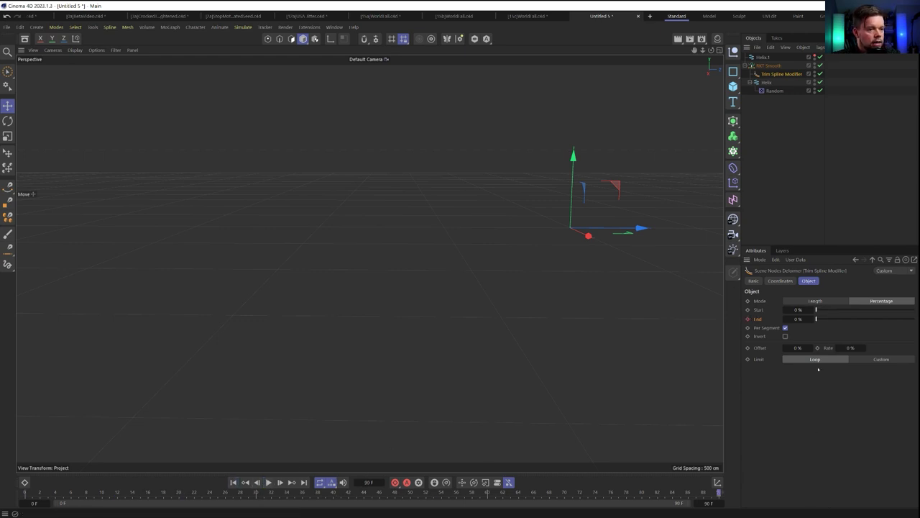
left_click_drag(817, 319, 915, 320)
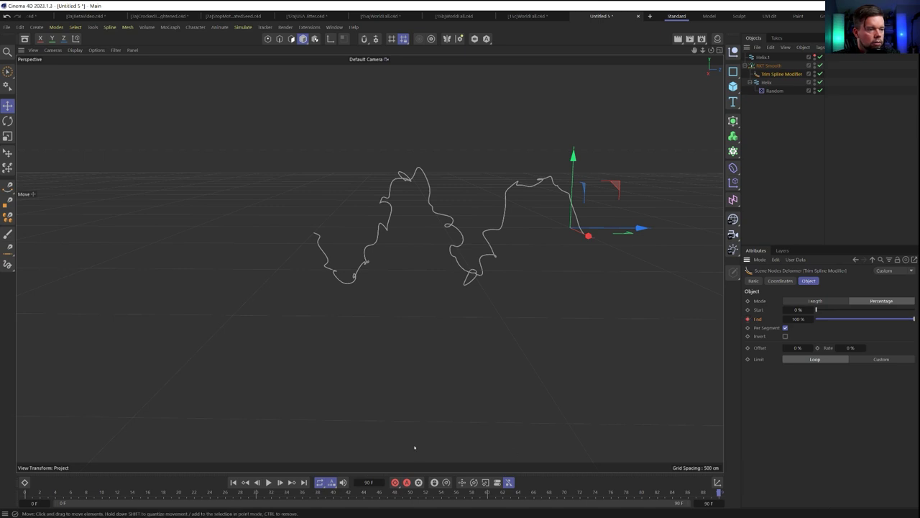
left_click(268, 482)
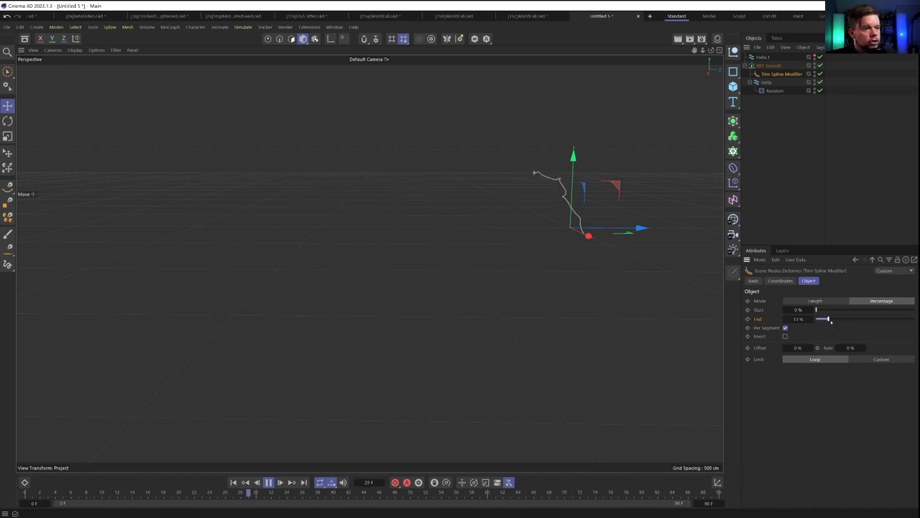
Set the Trim Spline Modifier's Rate to 100 %, then stop playback and return to the first frame.
double_click(850, 348)
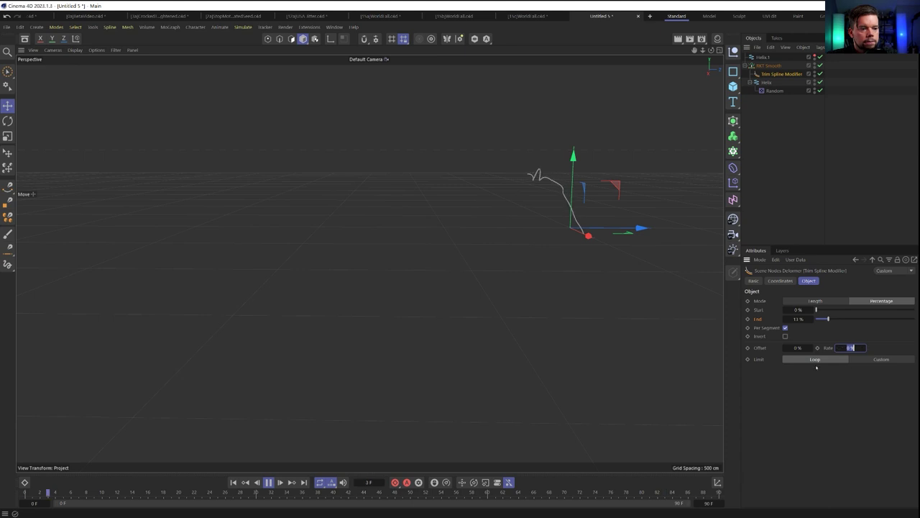
type("100")
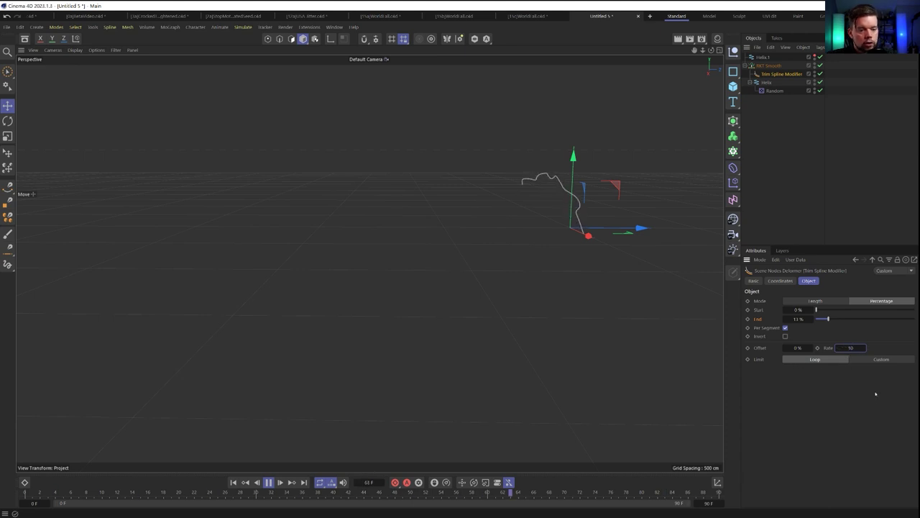
key("Return")
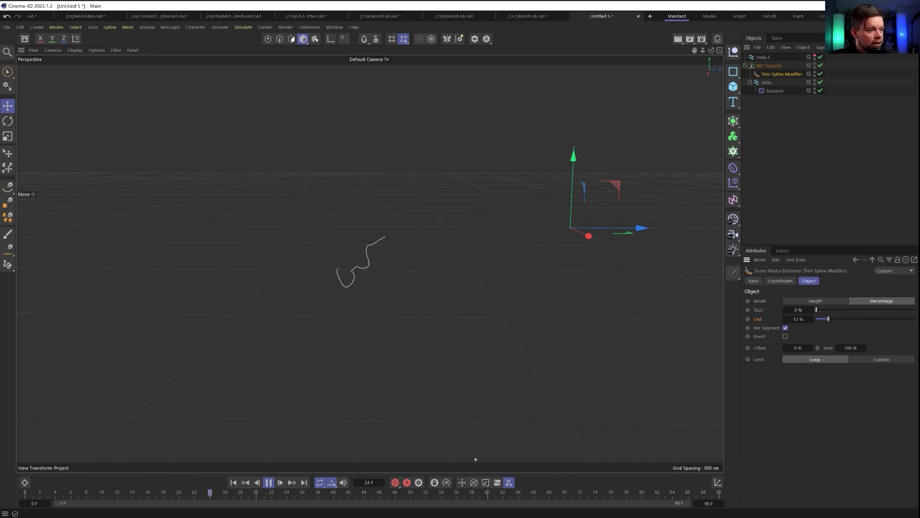
left_click(268, 482)
left_click(233, 481)
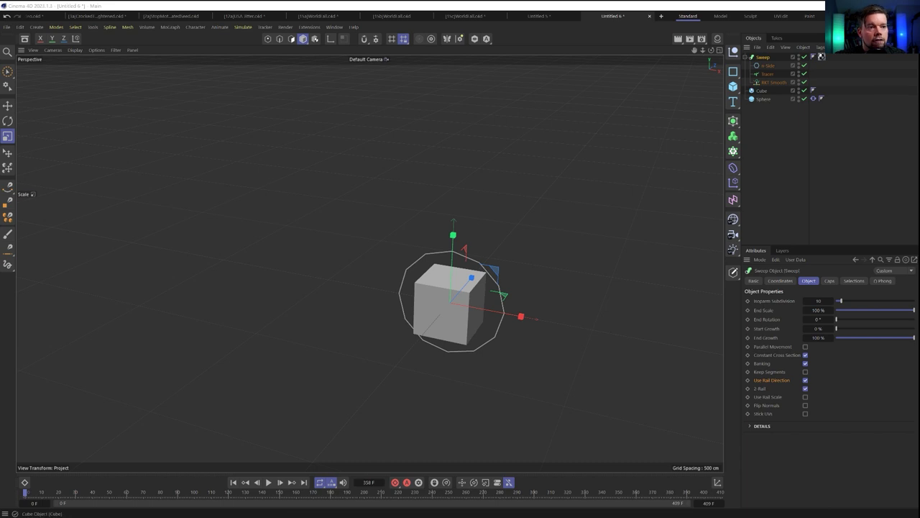
Select the RKT Smooth spline inside the Sweep object to show its settings.
left_click(774, 82)
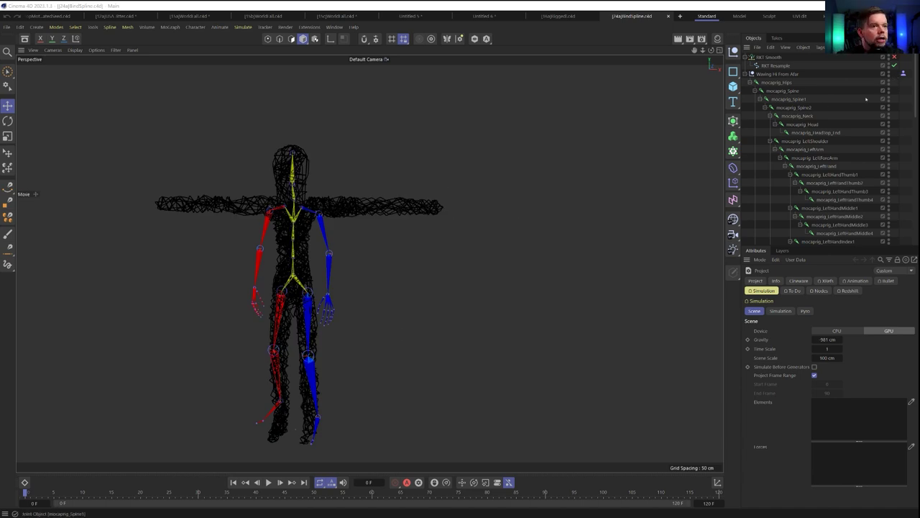
Move the RKT Resample spline out from under RKT Smooth and delete the RKT Smooth generator.
left_click_drag(777, 65, 770, 71)
left_click(765, 58)
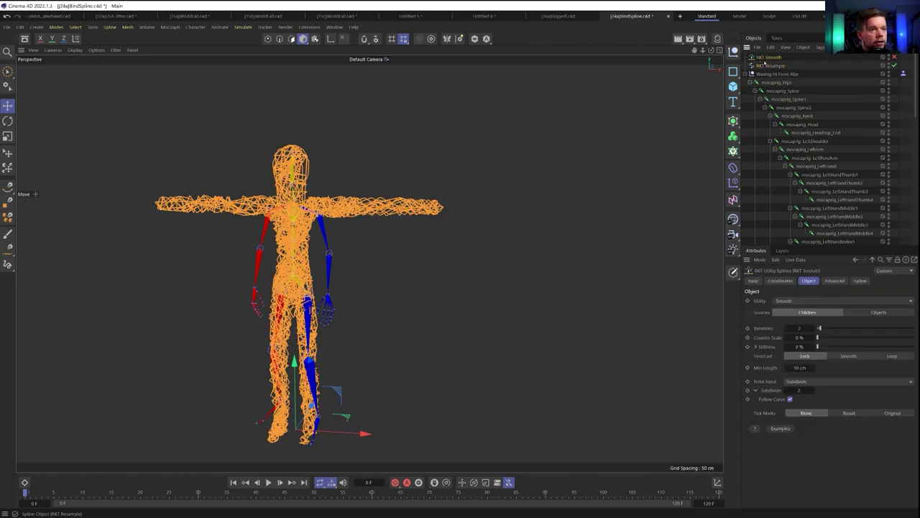
key("Delete")
left_click(766, 58)
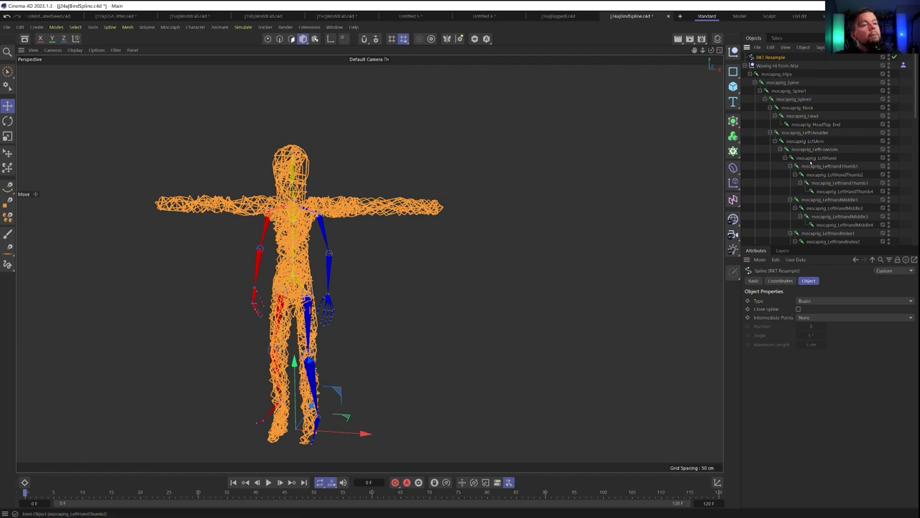
Return the Waving Hi From Afar rig to its reference pose using its Character Definition tag.
left_click(897, 87)
left_click(347, 206)
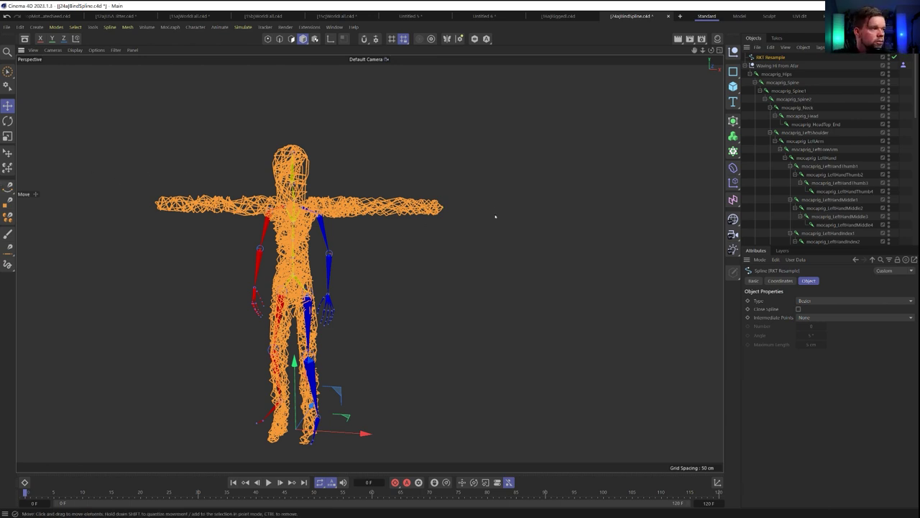
left_click(899, 66)
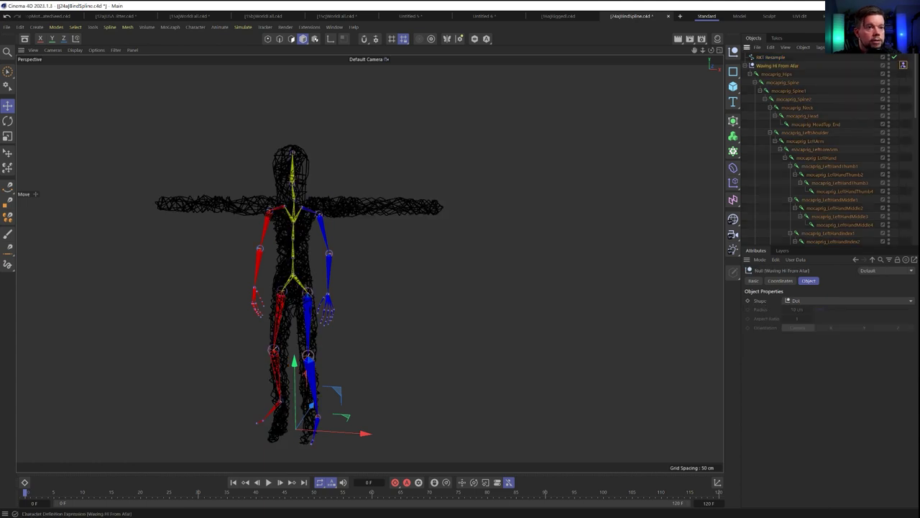
left_click(904, 65)
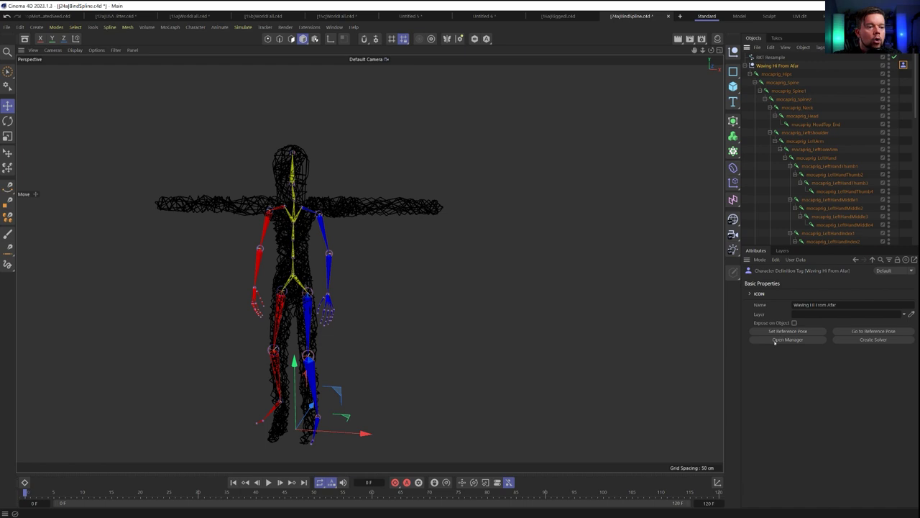
left_click(855, 332)
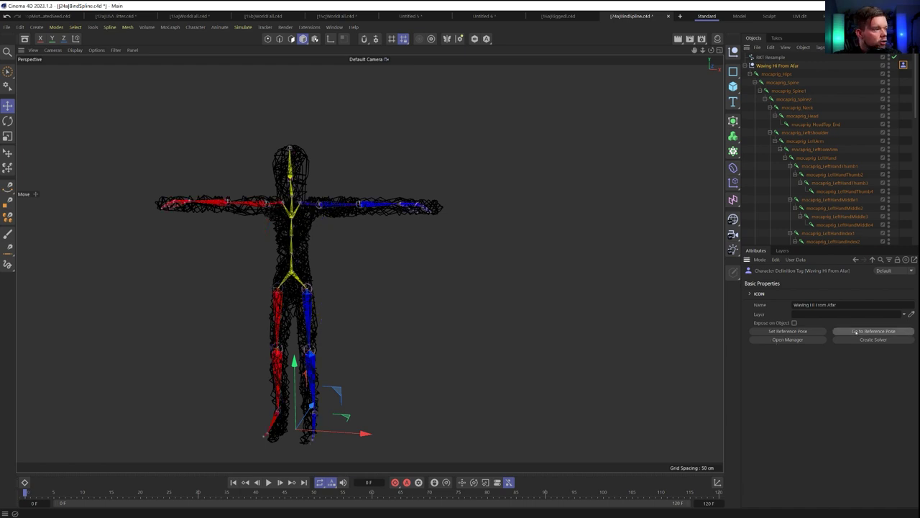
left_click_drag(403, 285, 347, 240, "alt")
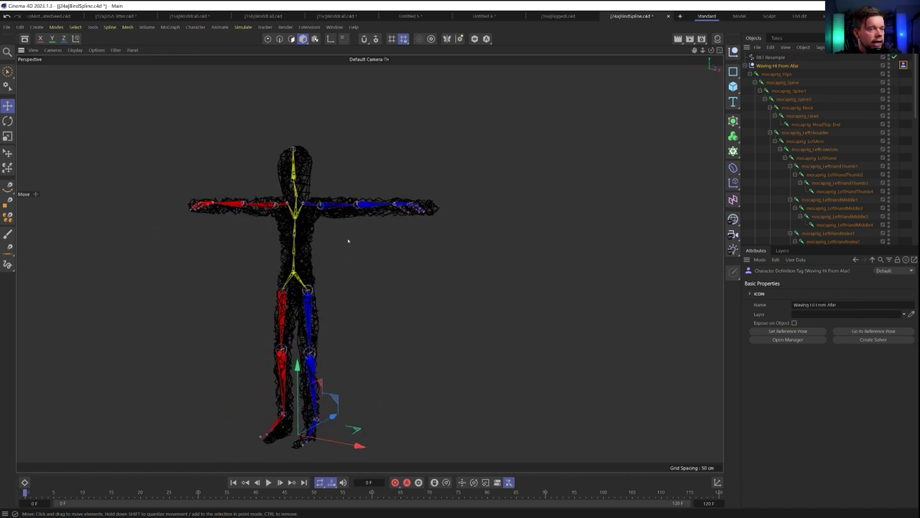
left_click(763, 57)
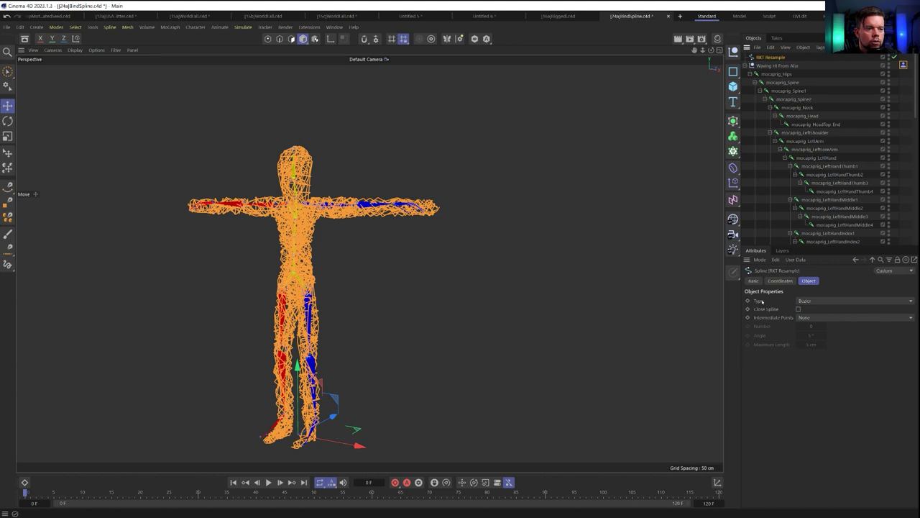
left_click(838, 301)
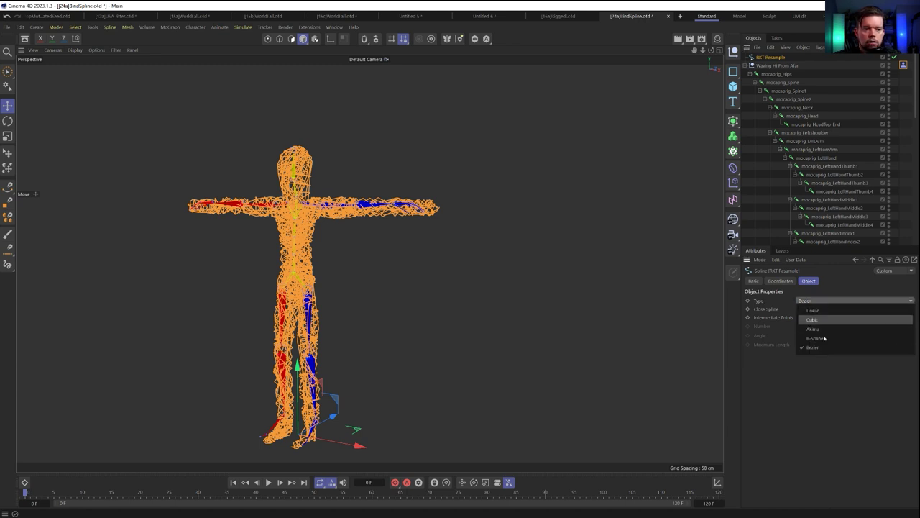
left_click(827, 289)
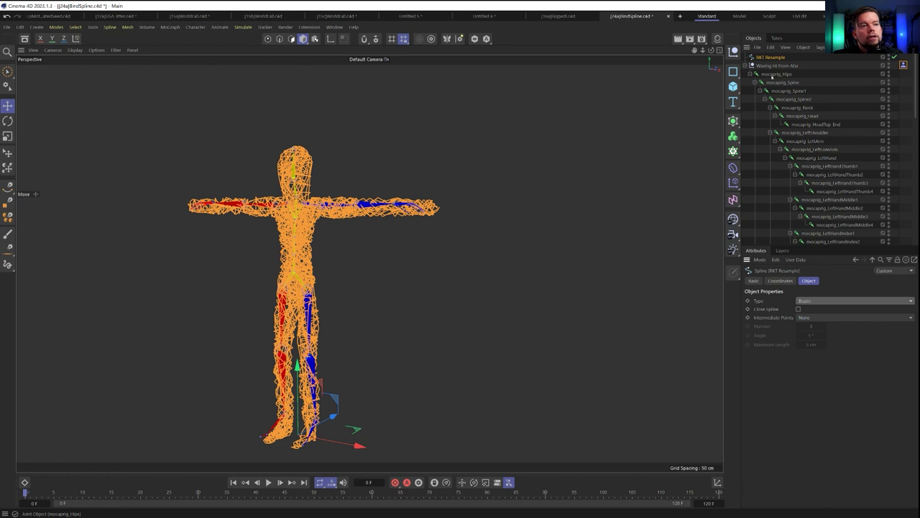
Bind the RKT Resample spline to all joints from mocaprig_Hips down, and collapse and hide the Waving Hi From Afar rig.
middle_click(771, 75)
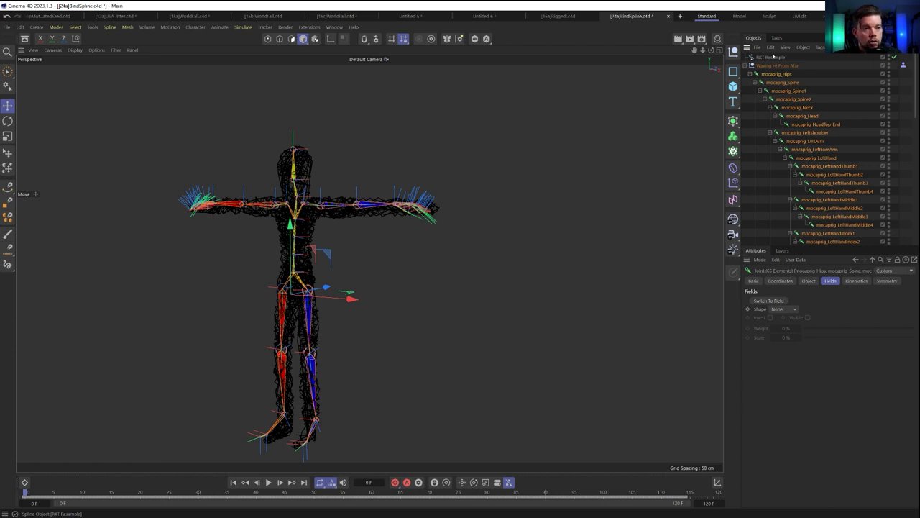
left_click(764, 57, "ctrl")
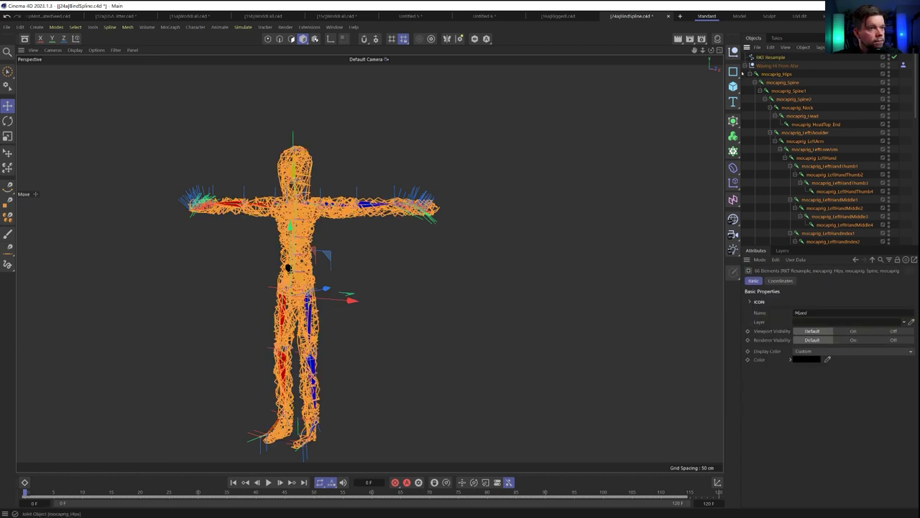
left_click(197, 28)
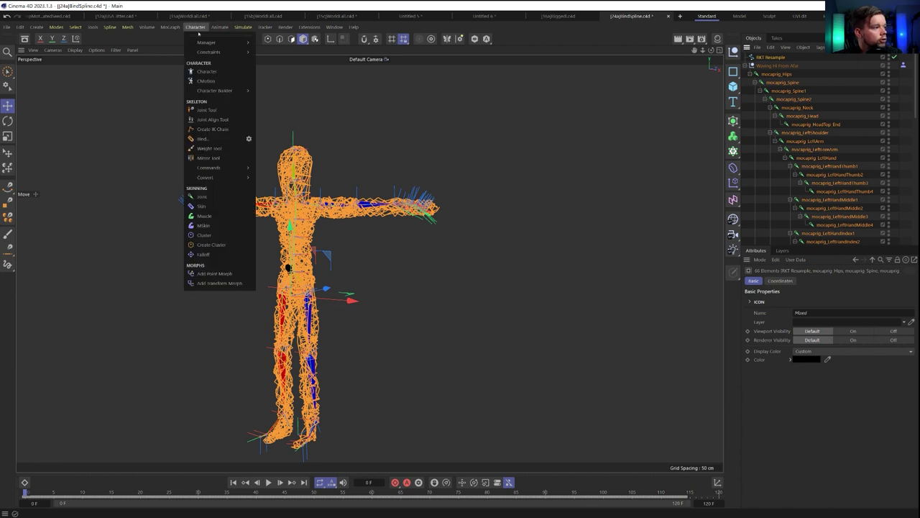
left_click(205, 139)
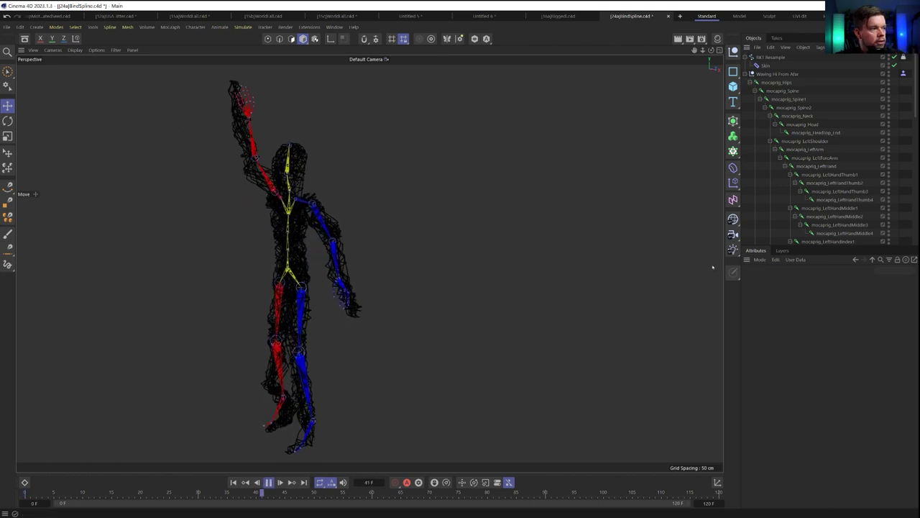
left_click(752, 75)
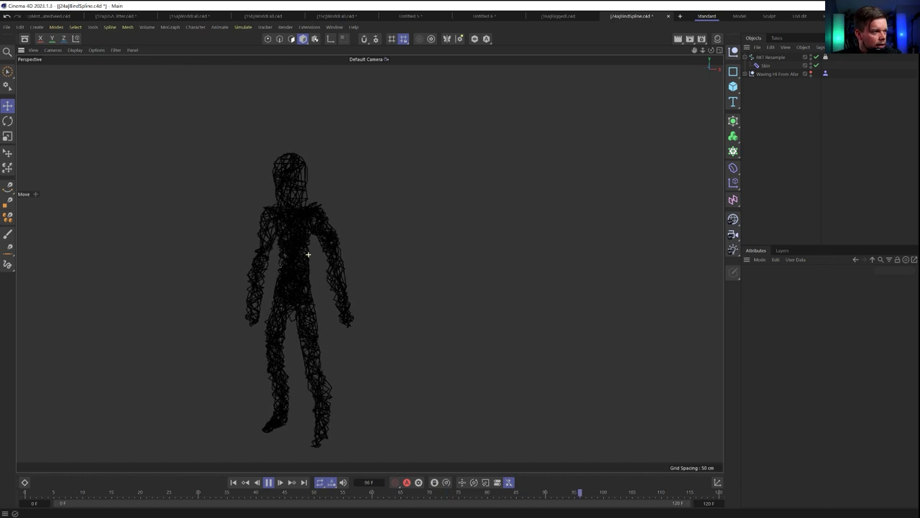
Add an RKT Smooth utility spline as the parent of the bound RKT Resample spline.
left_click(764, 57)
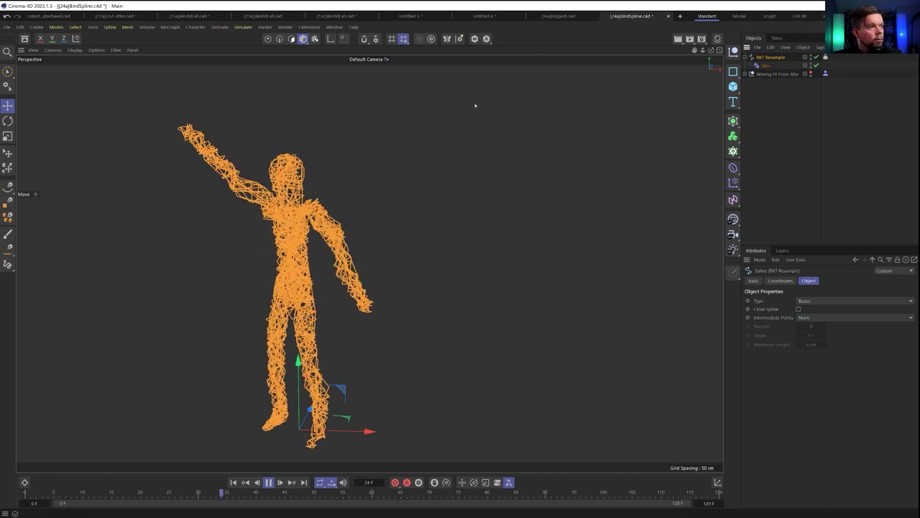
left_click(309, 26)
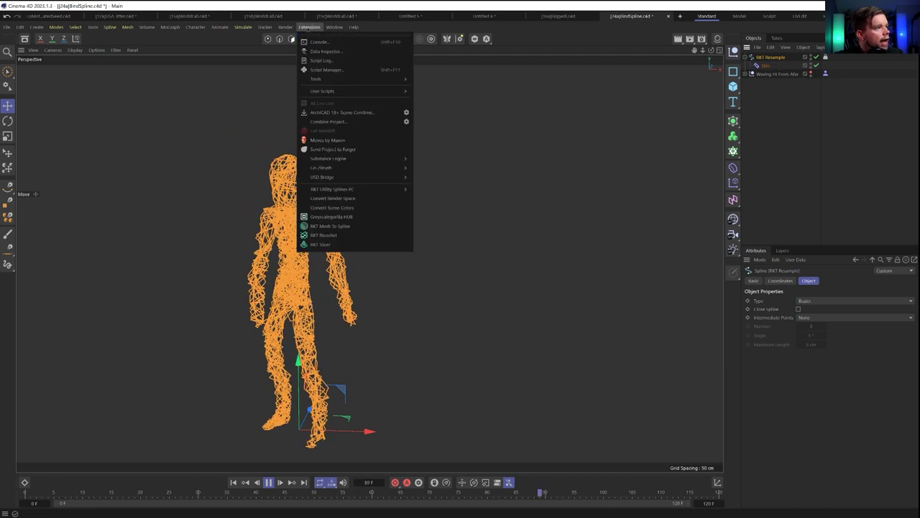
mouse_move(349, 191)
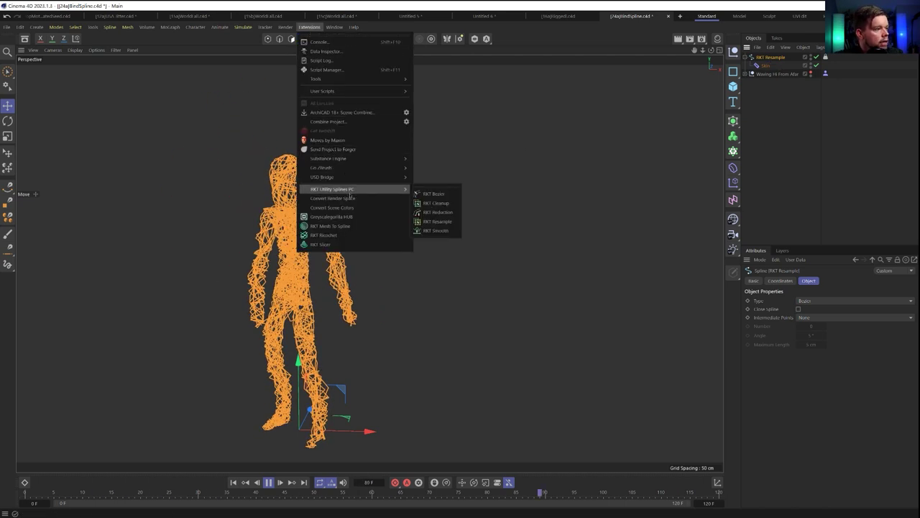
left_click(430, 231)
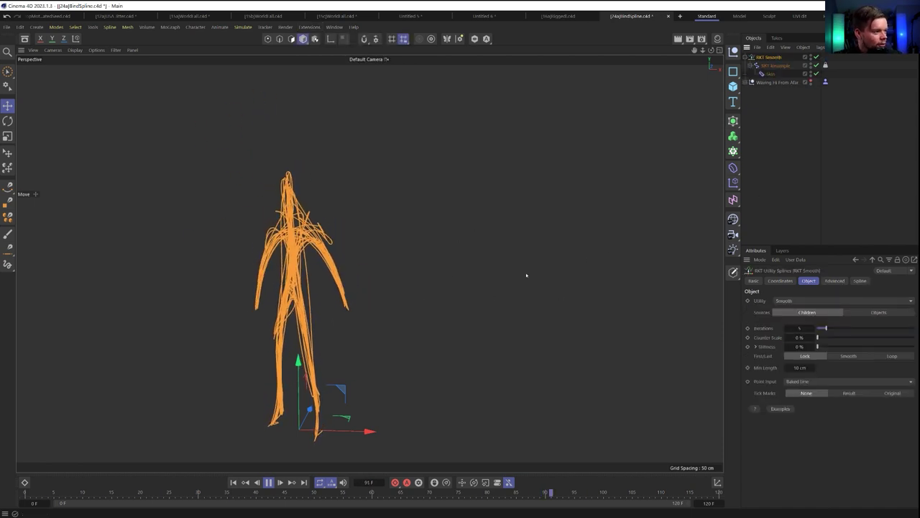
mouse_move(357, 271)
left_mouse_down("alt")
mouse_move(569, 265)
mouse_move(331, 256)
mouse_move(366, 278)
left_mouse_up("alt")
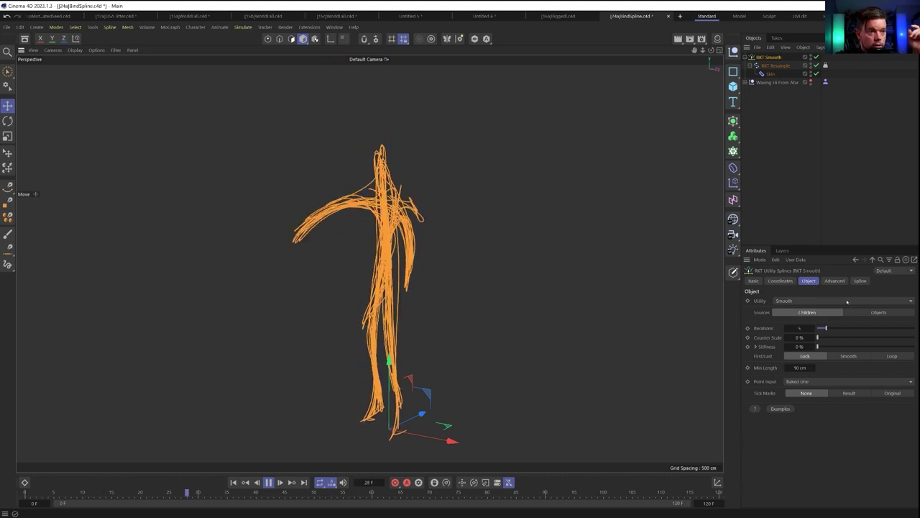
Switch the RKT Smooth generator's Utility to Resample with a 5 cm step and check its point count feedback.
left_click(807, 302)
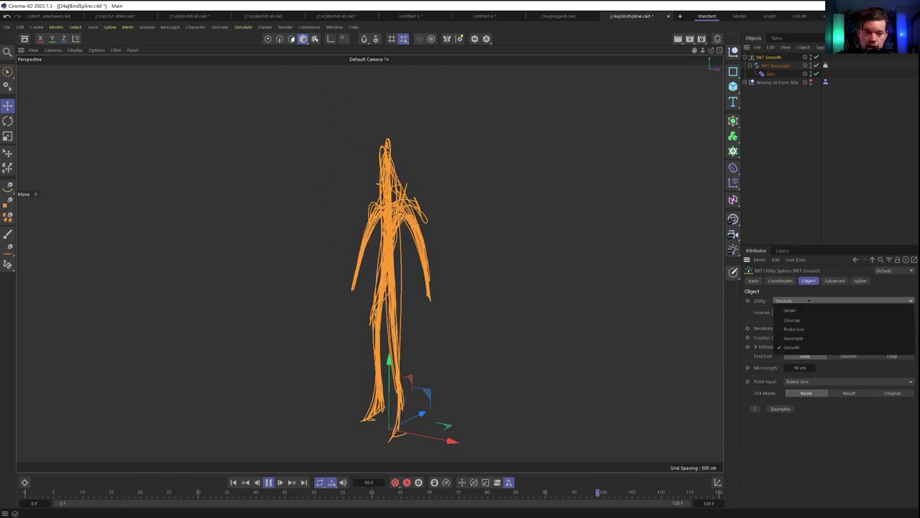
left_click(810, 301)
left_click(809, 300)
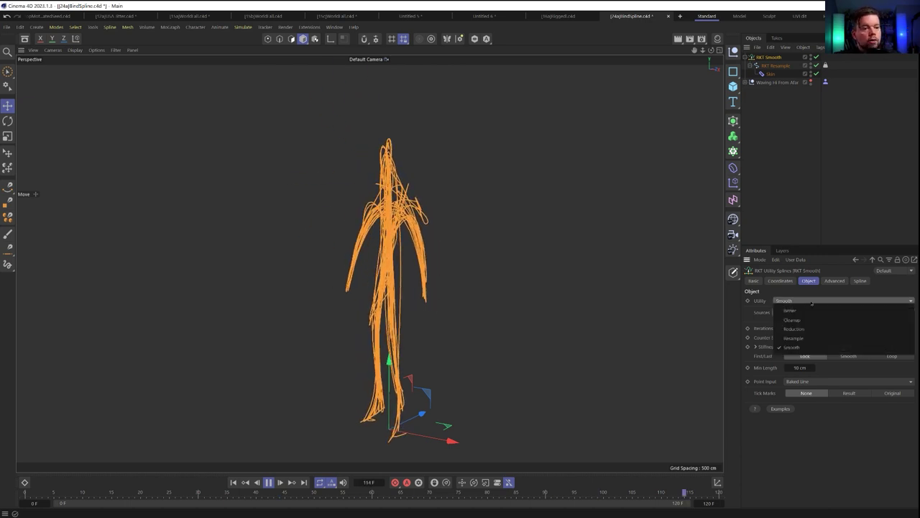
left_click(803, 338)
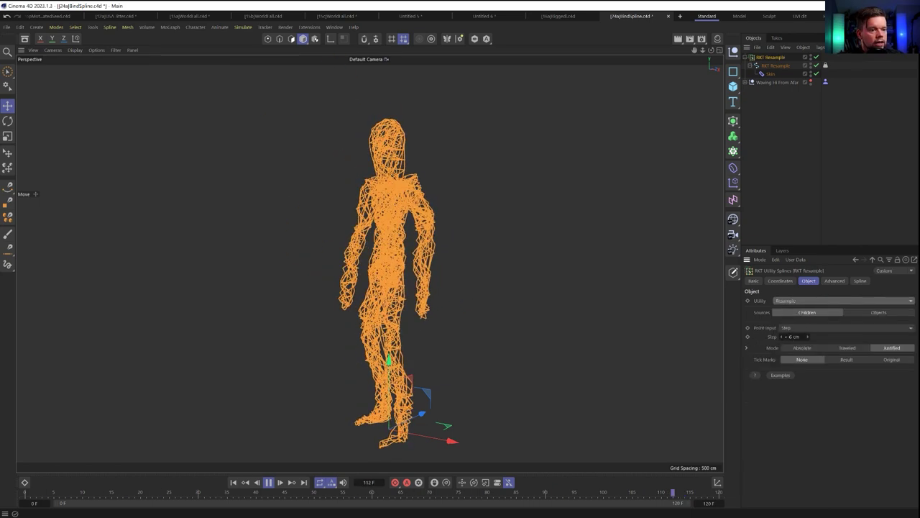
left_click(834, 281)
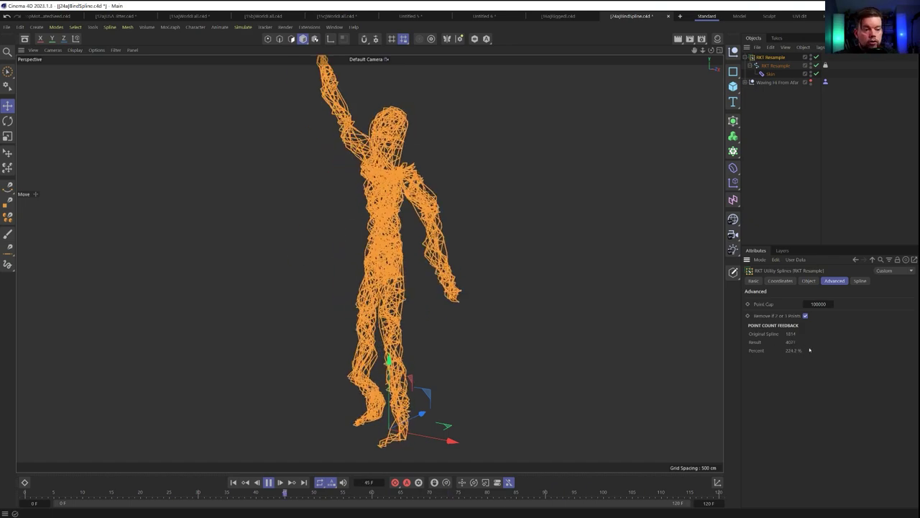
left_click(809, 281)
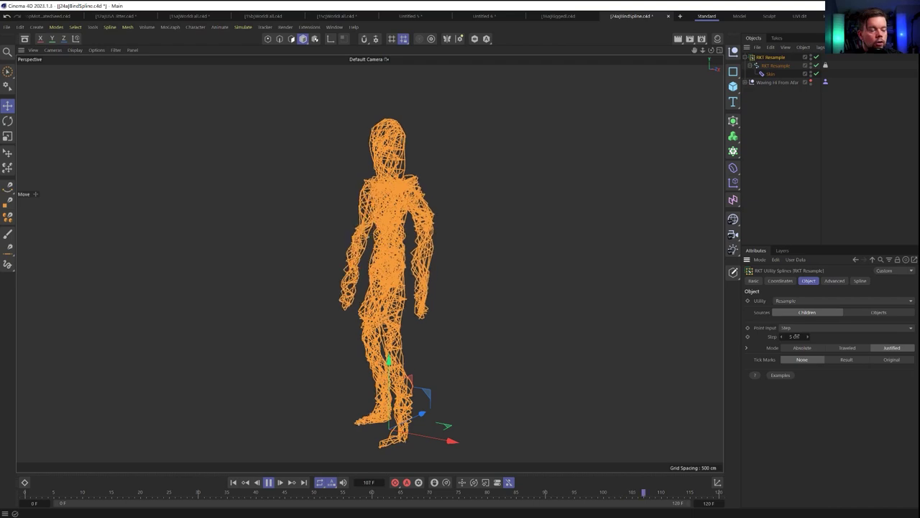
Set the RKT Resample generator's Point Input to Count with a count of 5000 and check its point count feedback.
left_click(789, 328)
left_click(797, 347)
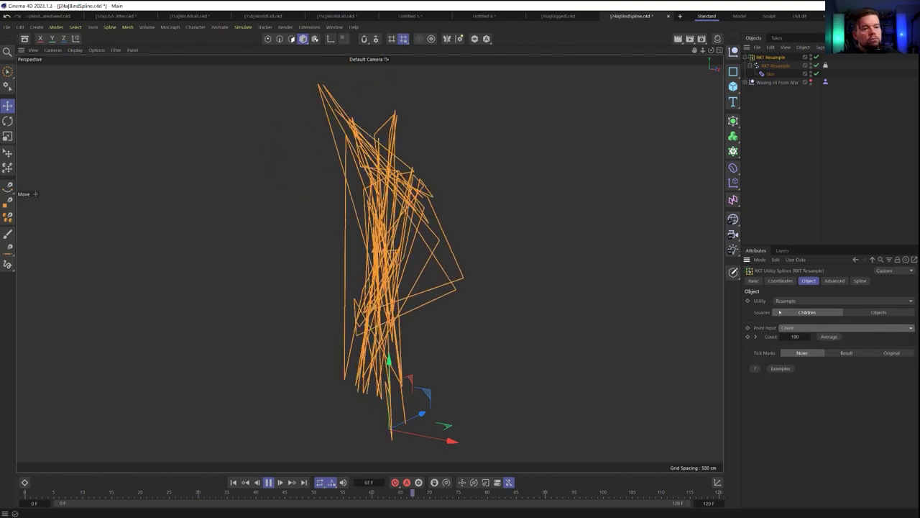
left_click(795, 336)
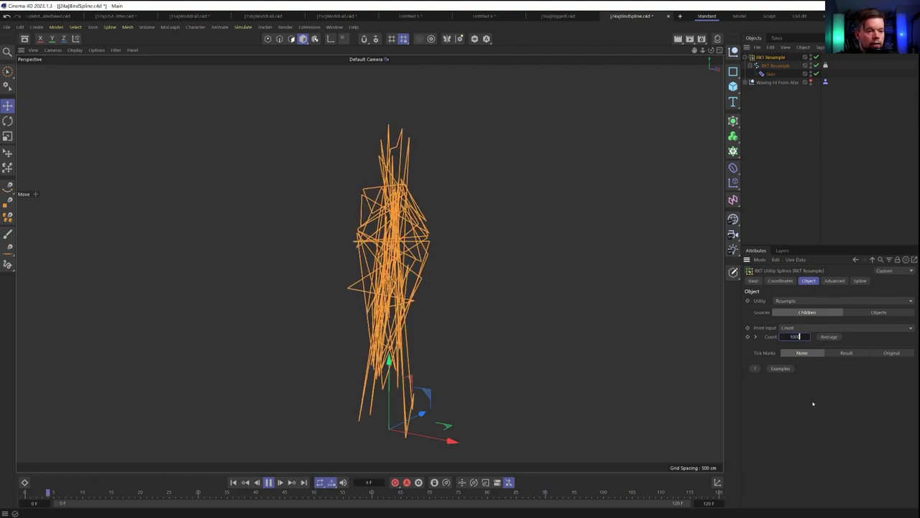
double_click(800, 337)
type("2")
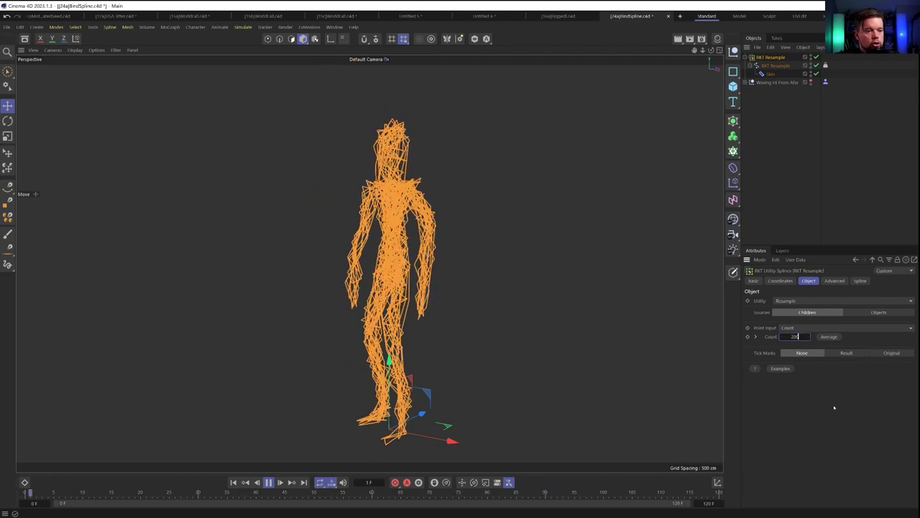
type("000")
double_click(798, 336)
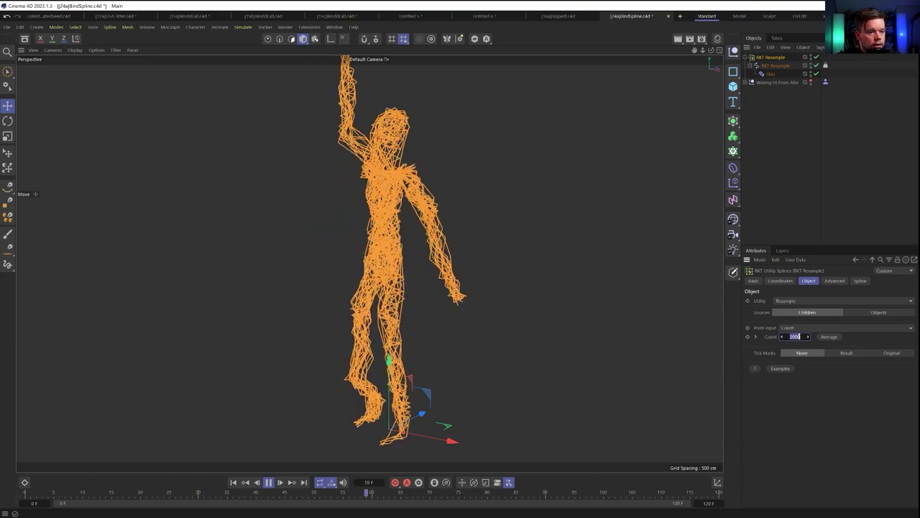
type("500")
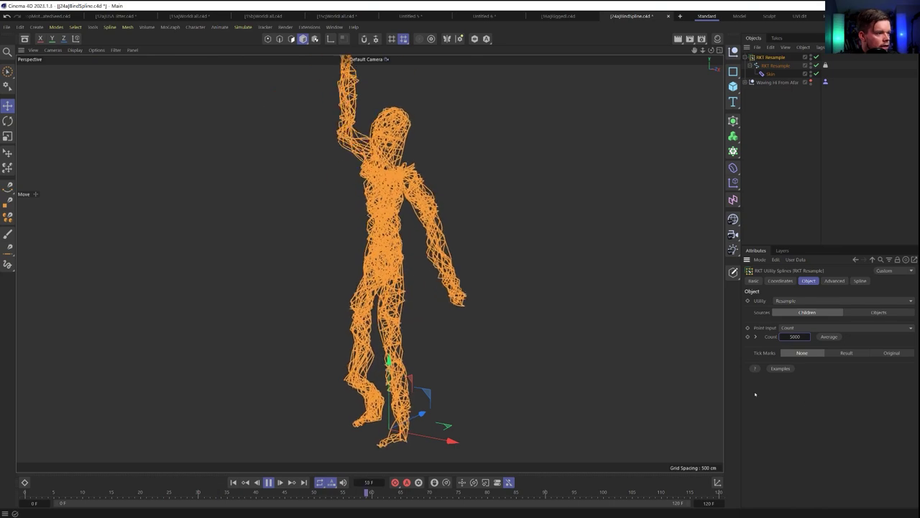
left_click(834, 280)
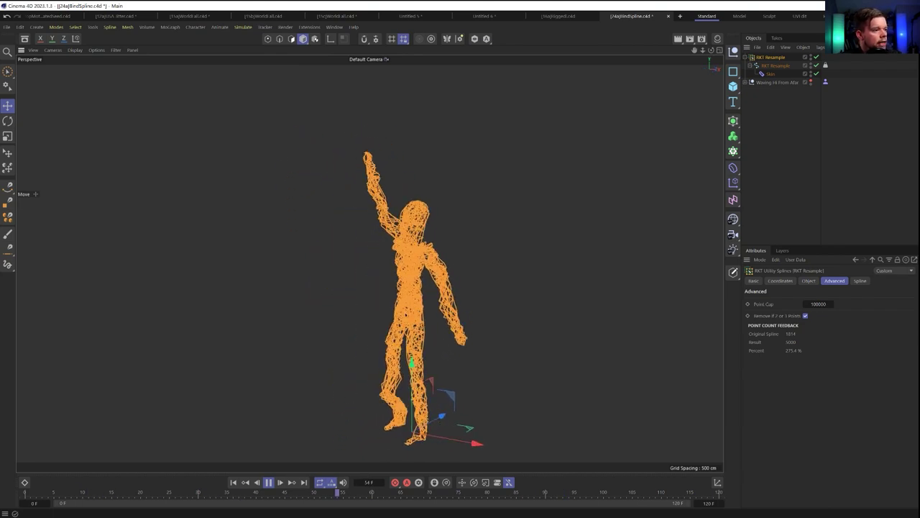
Add a Random effector under the RKT Resample generator with its deformation set to Point, and show its Effector settings.
left_click(733, 182)
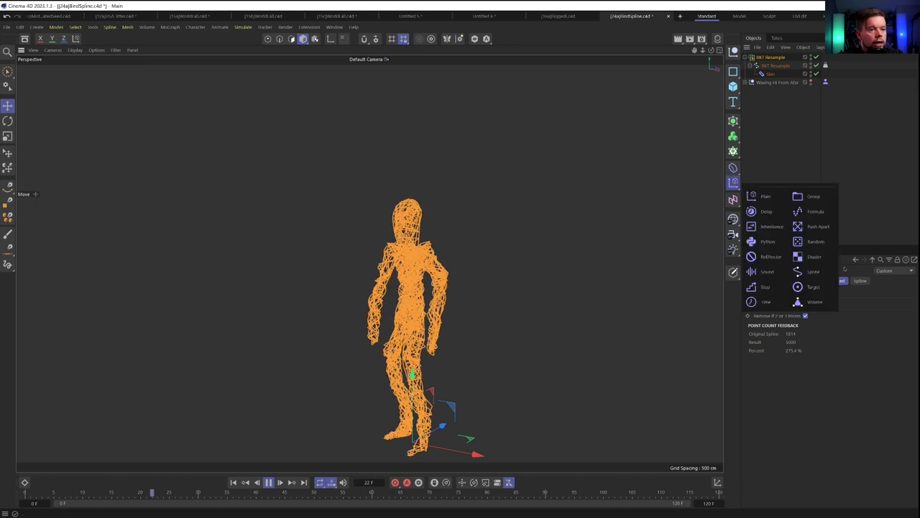
left_click(813, 240)
left_click_drag(766, 66, 767, 70)
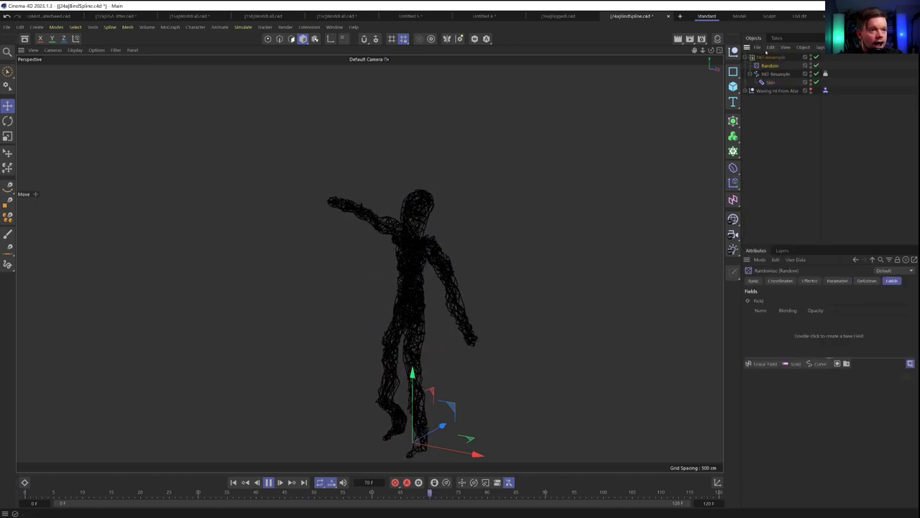
left_click(867, 281)
left_click(863, 300)
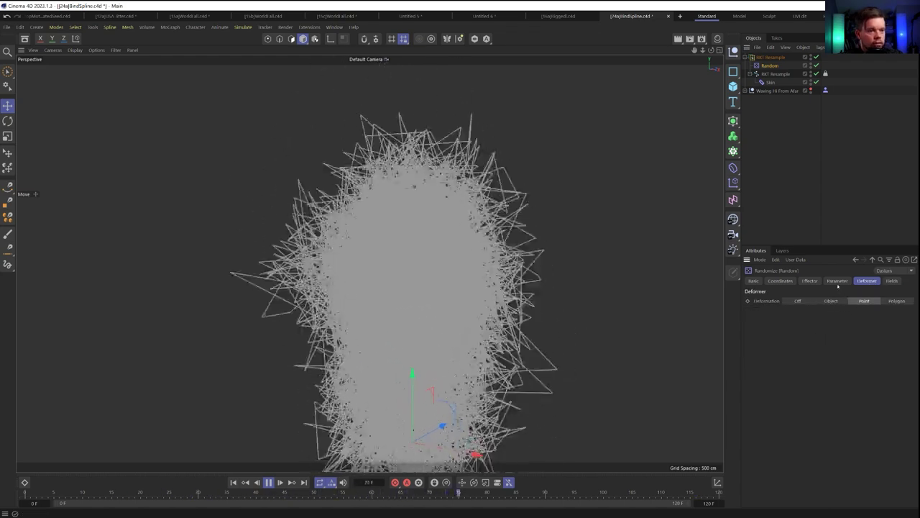
left_click(812, 280)
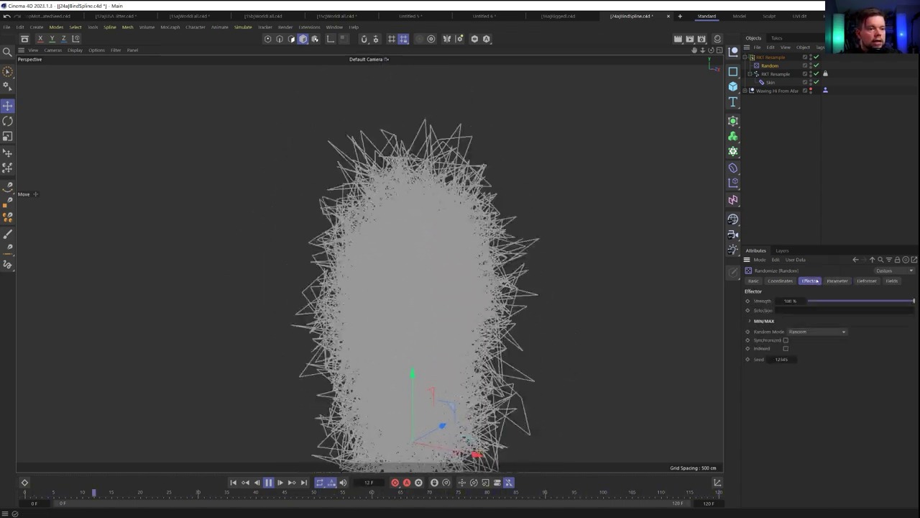
Turn on Indexed for the Random effector and set its Random Mode to Noise.
left_click(785, 349)
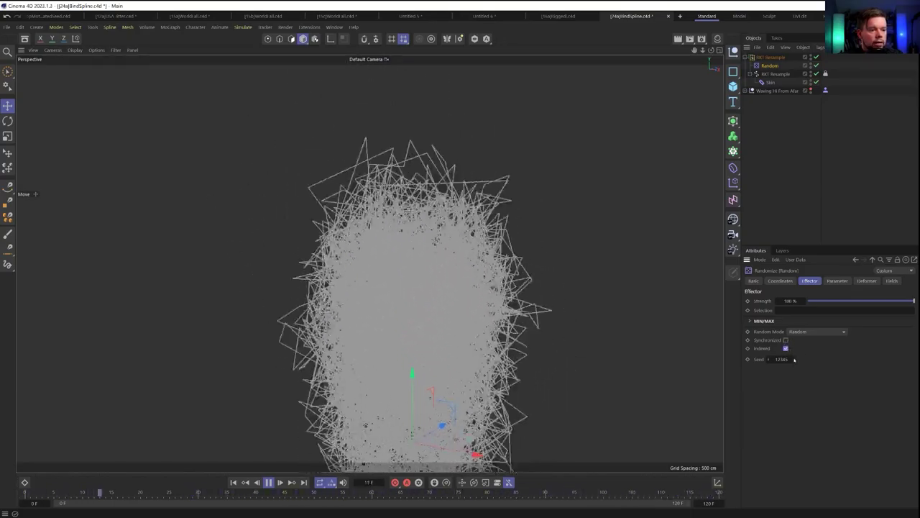
left_click(816, 331)
left_click(813, 361)
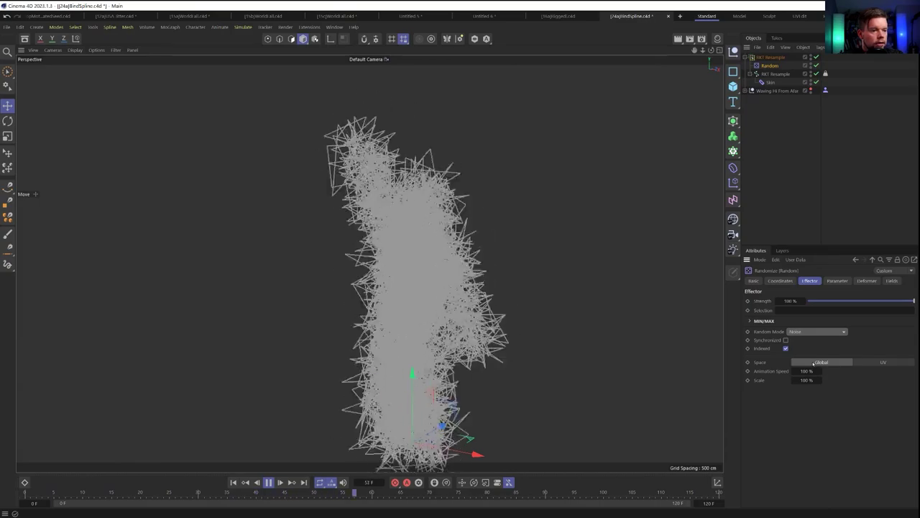
Reduce the Random effector's position offsets to 5 cm on X, Y and Z.
left_click(837, 280)
type("5")
key("Tab")
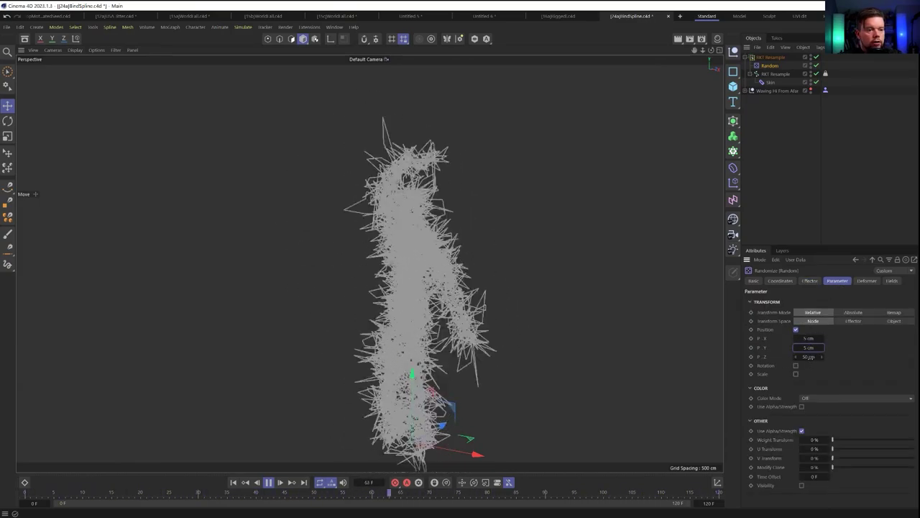
Set the Random effector's noise Space to UV with 1% Animation Speed, and enable Synchronized in place of Indexed.
left_click(811, 281)
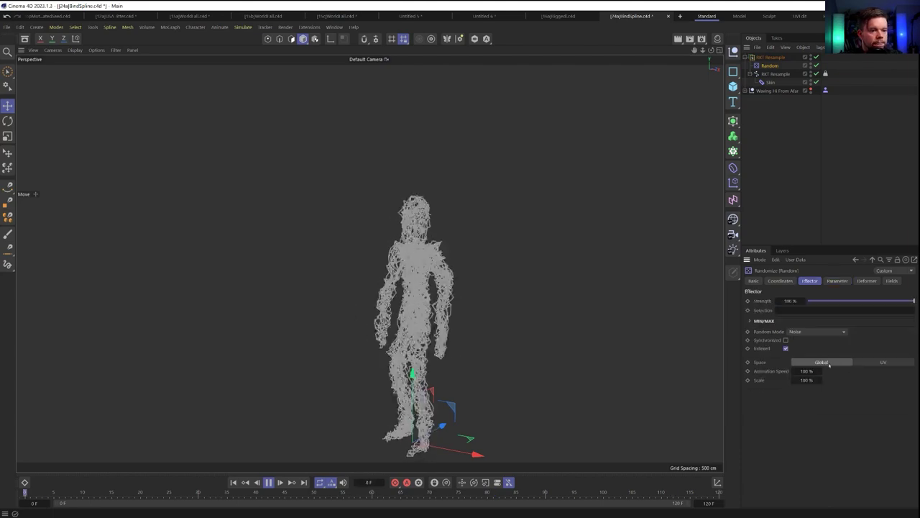
left_click(876, 362)
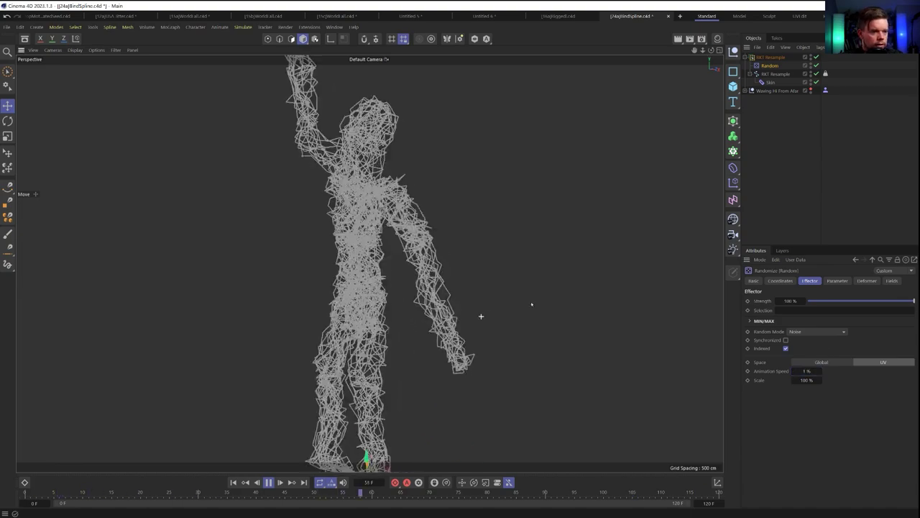
left_click(785, 340)
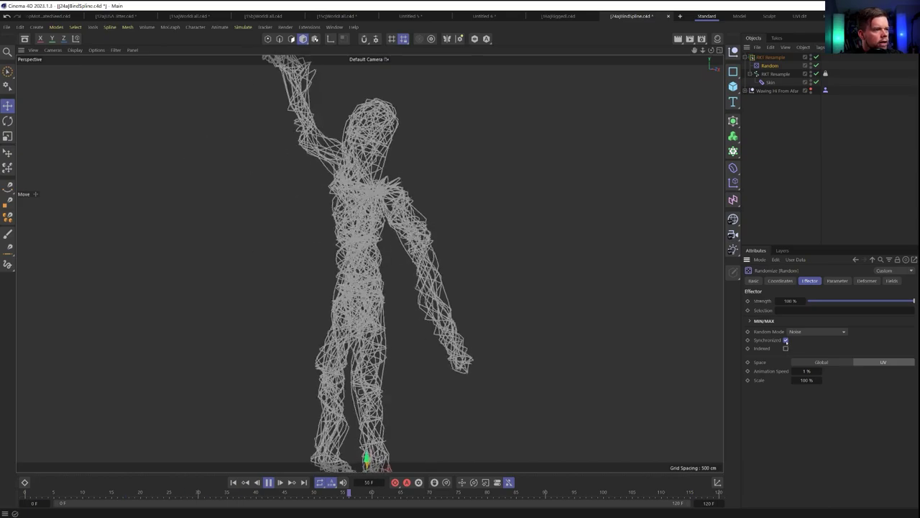
Return the noise to Global space at 100% Animation Speed and set its Scale to 5%.
left_click_drag(820, 371, 835, 371)
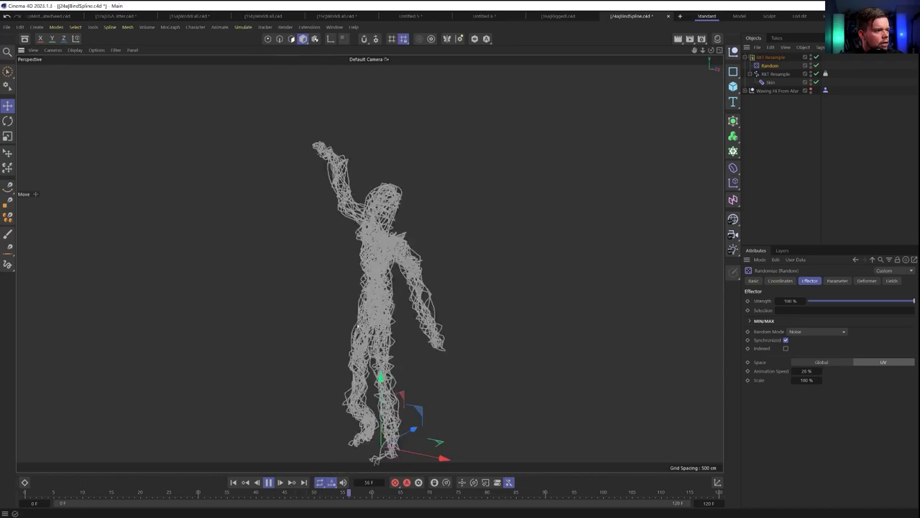
right_click(818, 372)
left_click(822, 363)
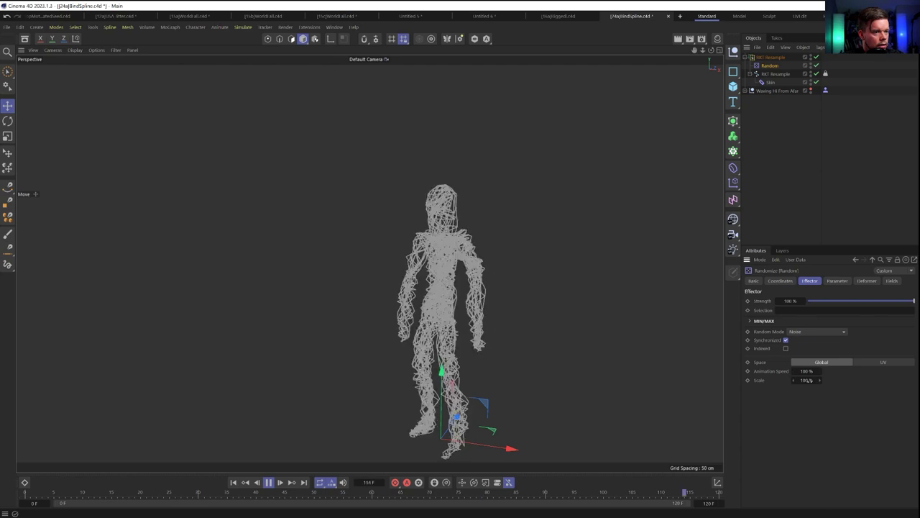
double_click(798, 379)
type("5")
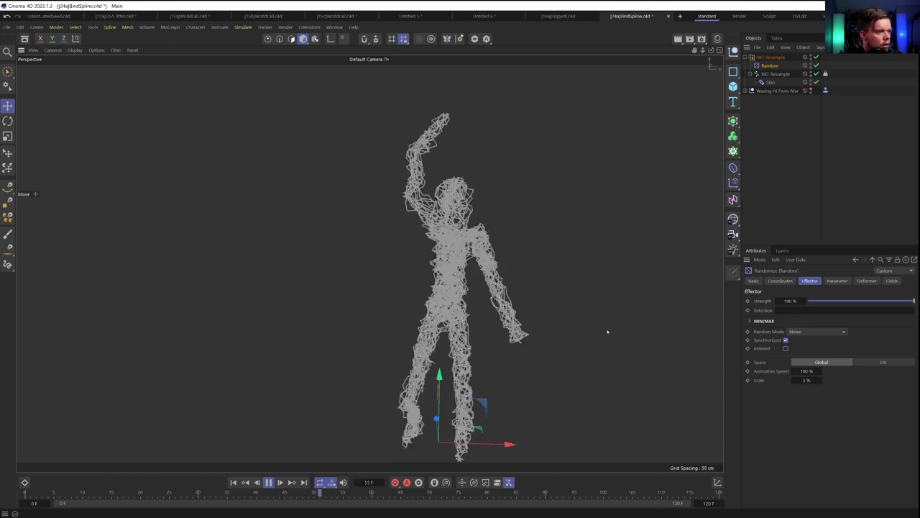
Set the Random effector's position offsets to 11 cm on X, Y and Z, and deselect everything to view the figure.
left_click(836, 280)
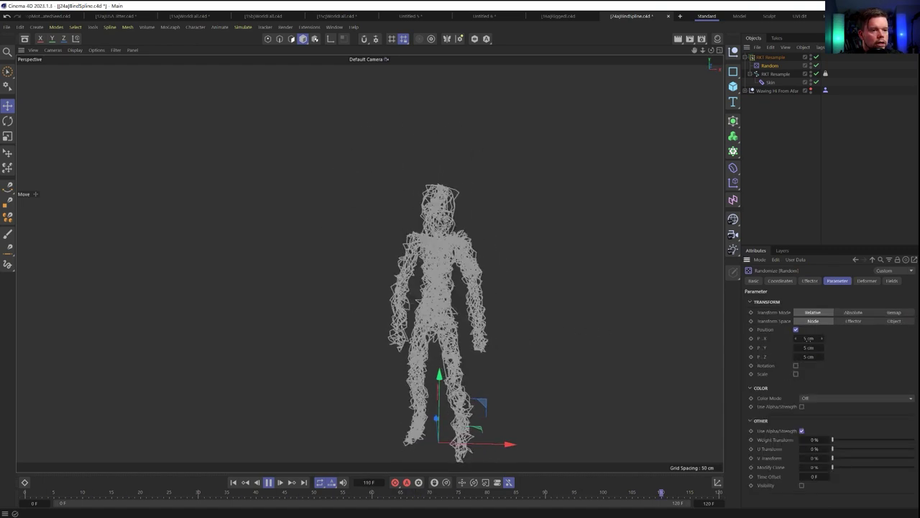
type("11")
key("Tab")
type("11")
key("Tab")
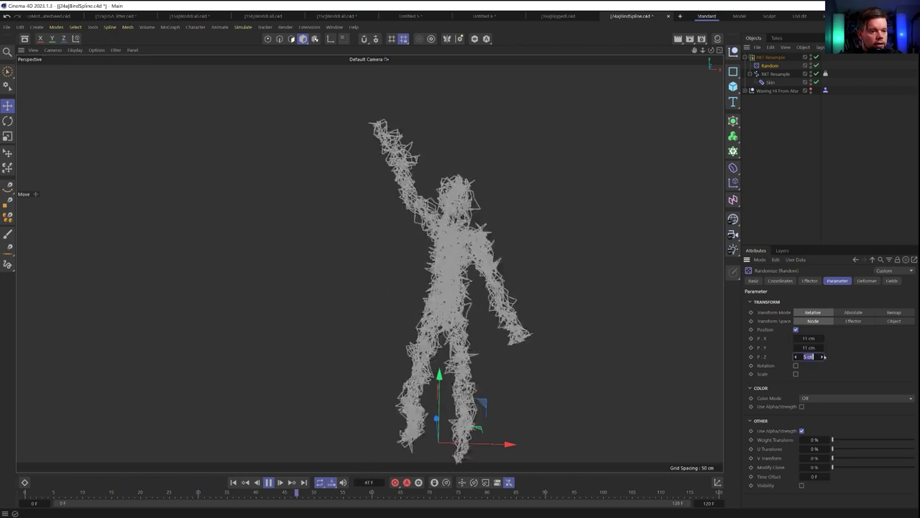
type("11")
key("Return")
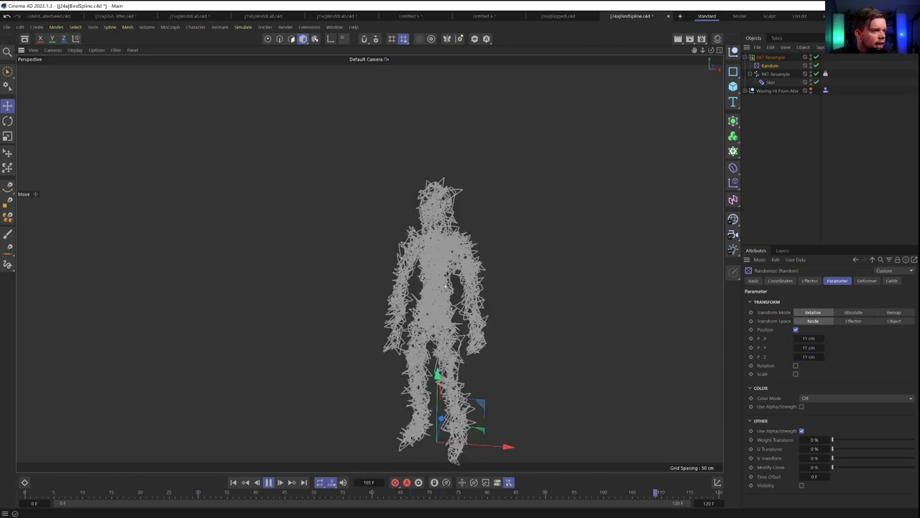
left_click(752, 178)
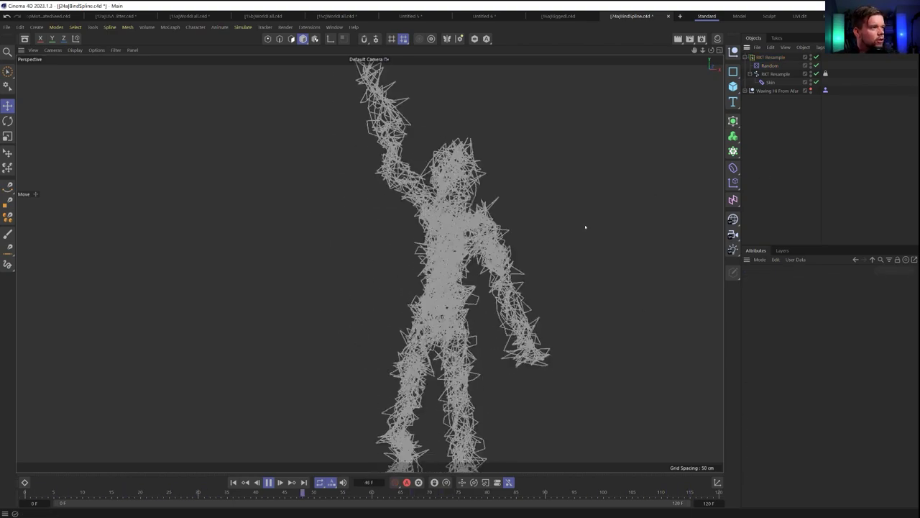
Add an RKT Smooth utility spline as the parent of the RKT Resample generator.
left_click(769, 57)
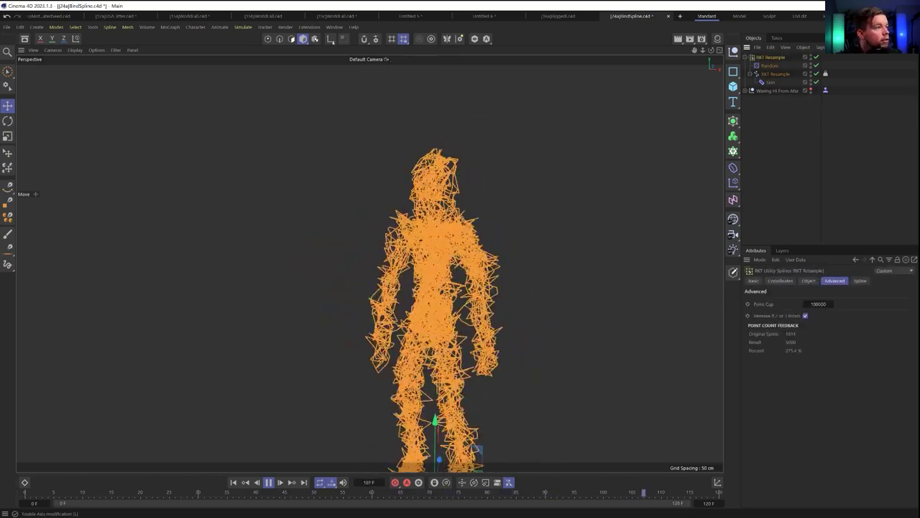
left_click(309, 26)
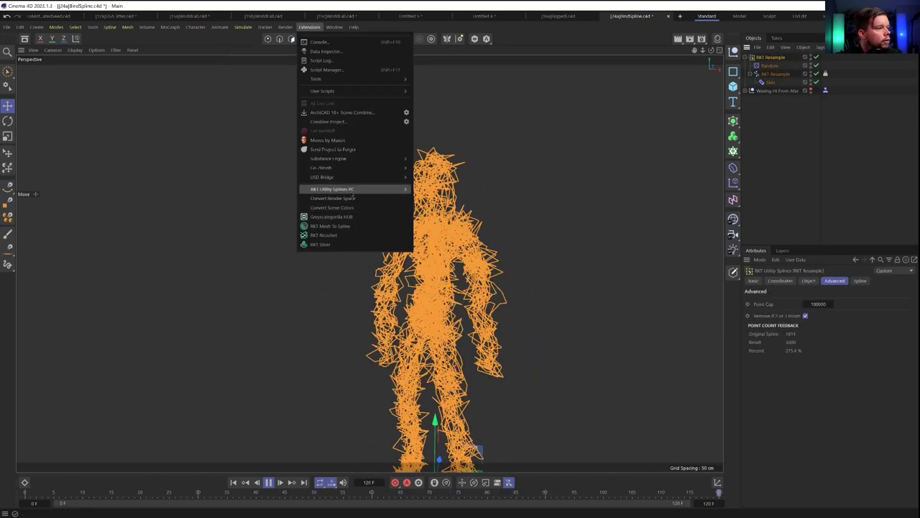
left_click(438, 231)
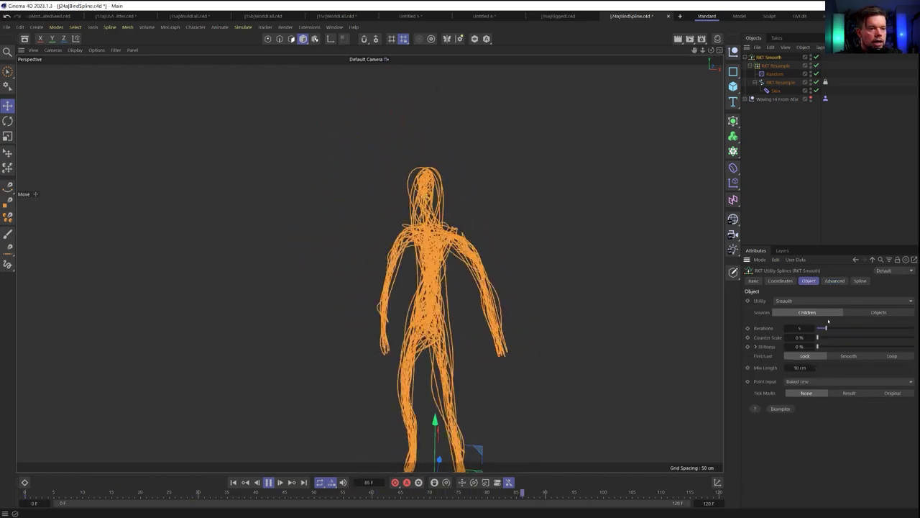
Set the RKT Smooth generator's Point Input to Subdivide and its Iterations to 2.
left_click(800, 381)
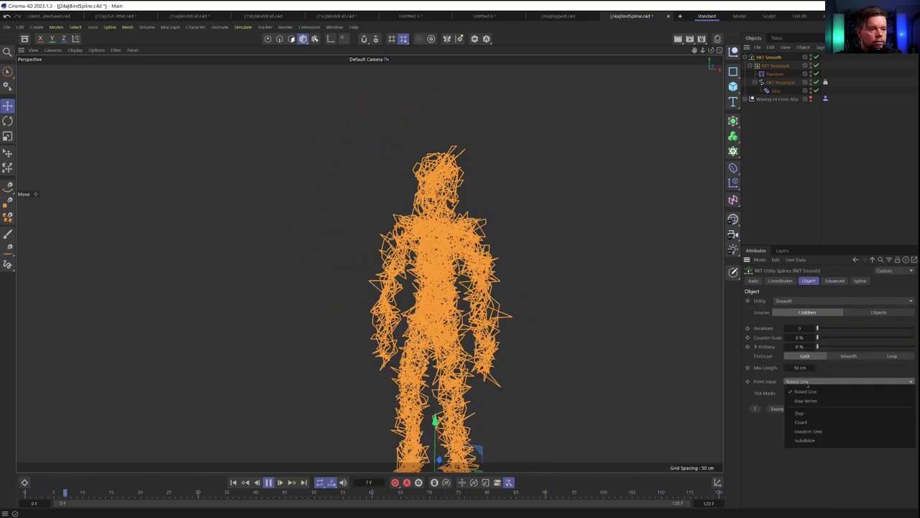
left_click(802, 432)
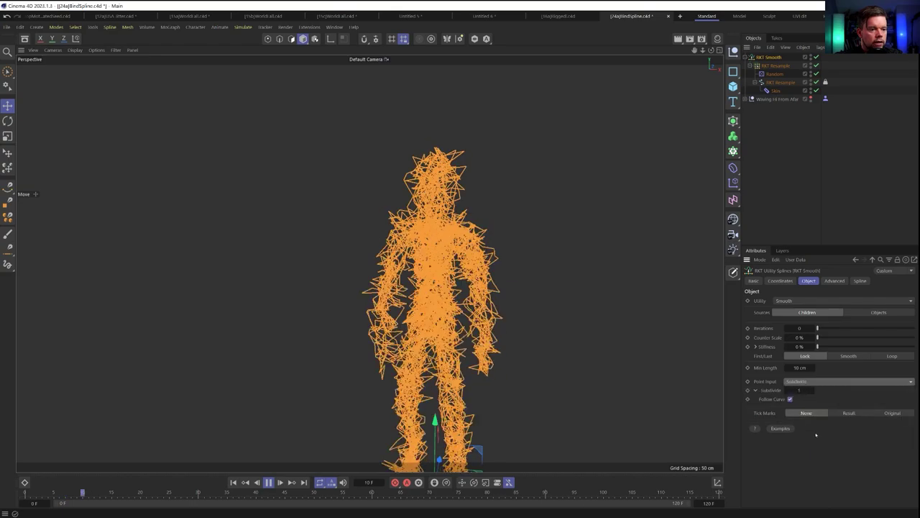
left_click(813, 328)
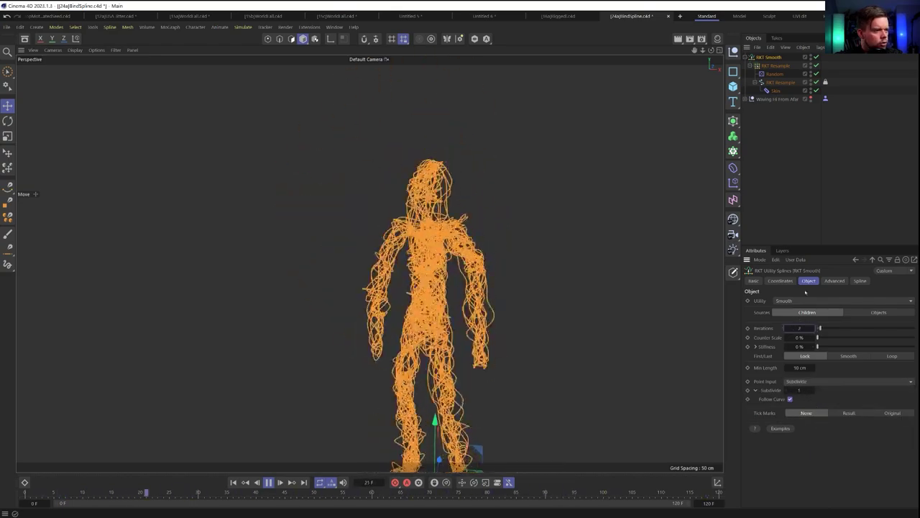
left_click(776, 226)
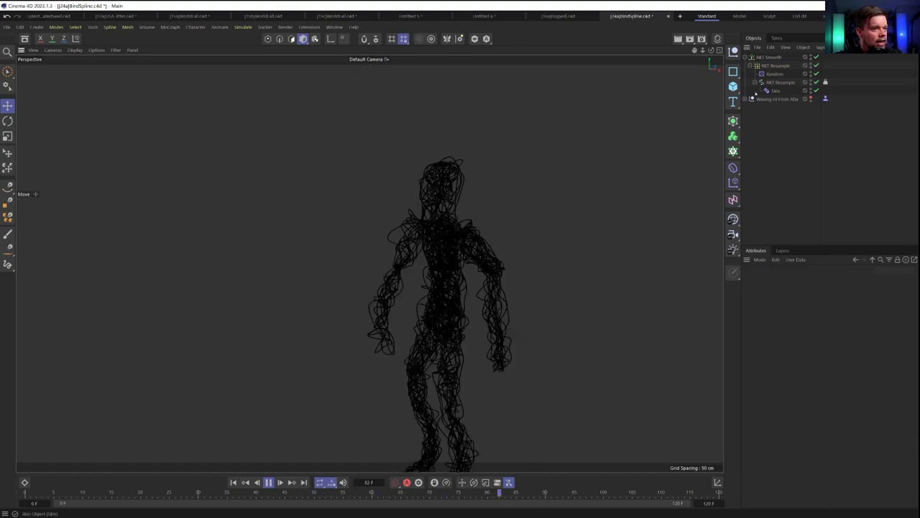
Try to give the RKT Smooth generator a bright blue custom display color with some green added.
left_click(774, 57)
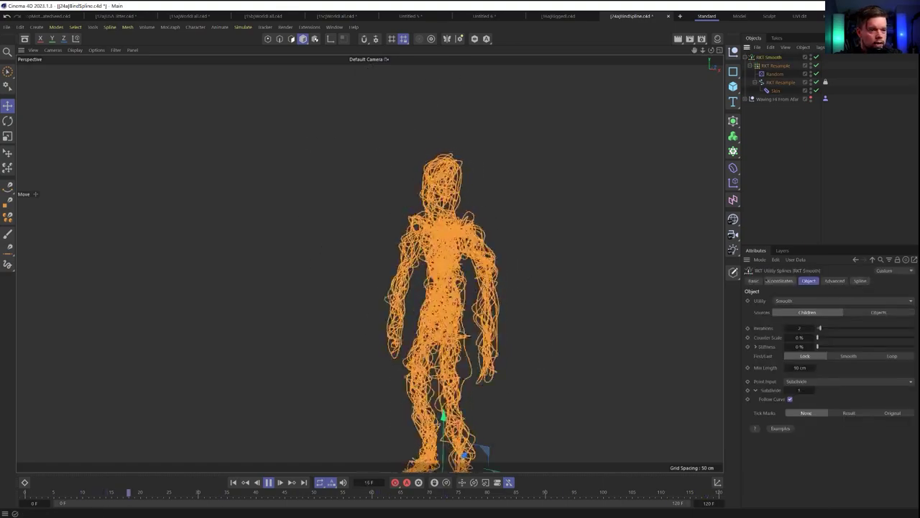
left_click(754, 280)
left_click(804, 360)
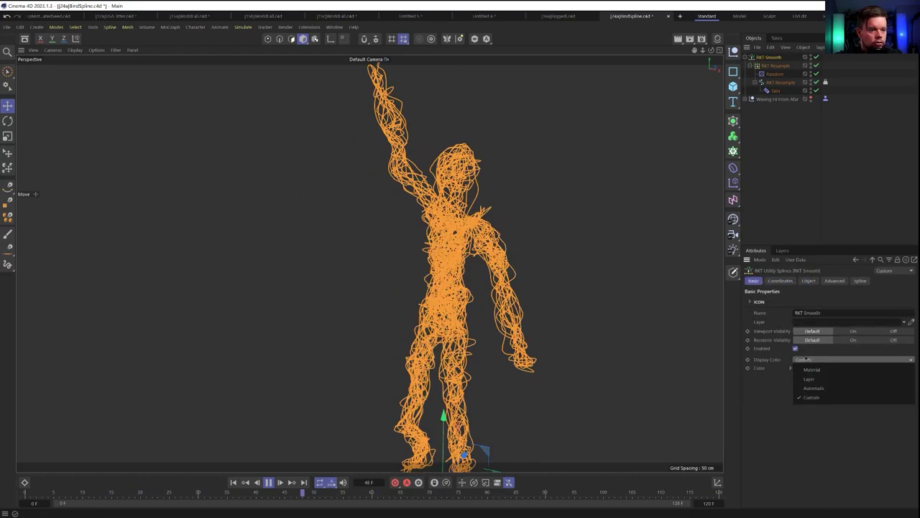
left_click(812, 397)
left_click(804, 368)
left_click(888, 432)
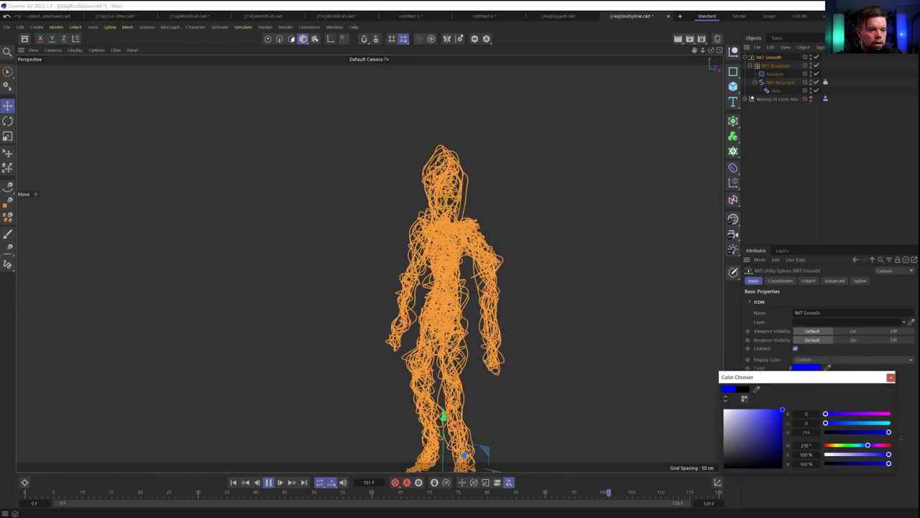
left_click(888, 423)
left_click_drag(888, 423, 839, 422)
left_click(826, 206)
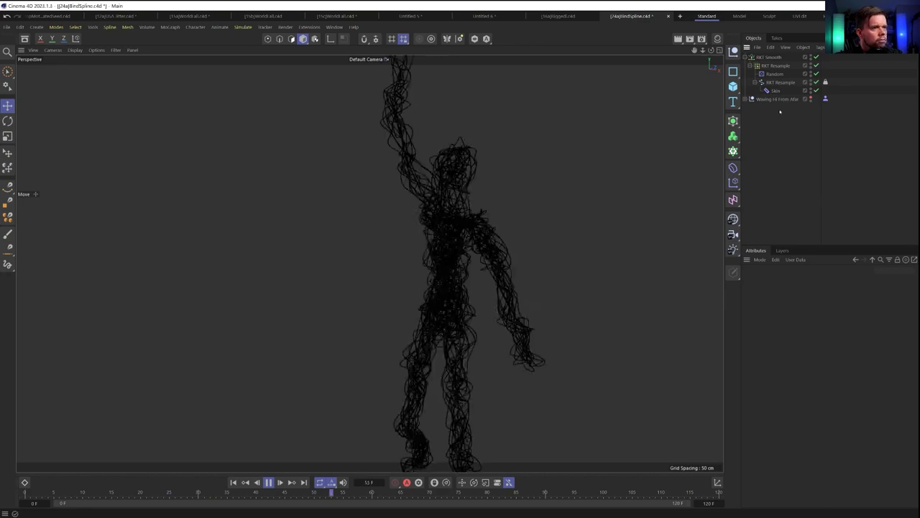
Set the Colorize option in the RKT Smooth generator's spline settings to None.
left_click(773, 57)
left_click(860, 280)
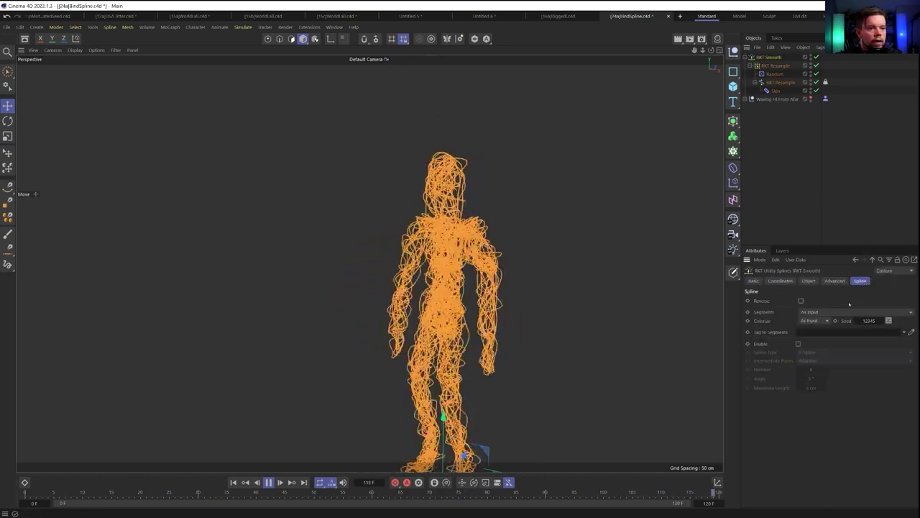
left_click(809, 321)
left_click(814, 330)
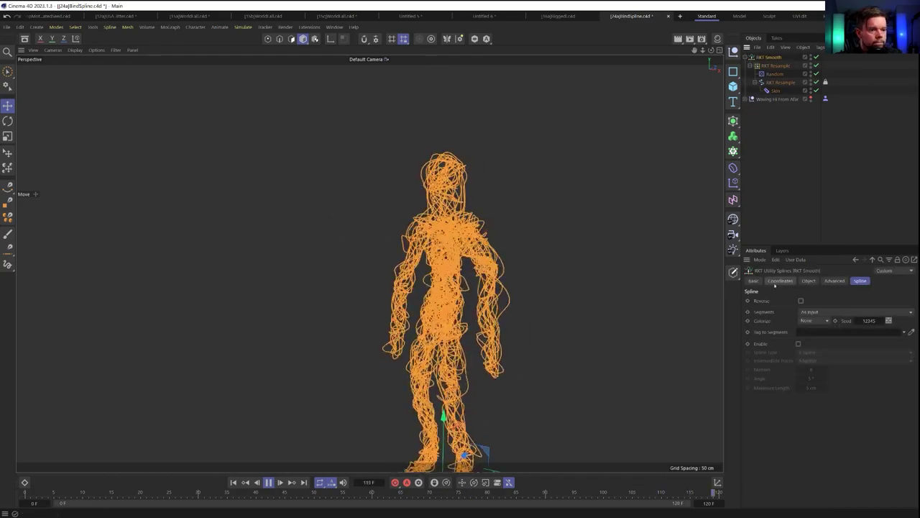
Set the RKT Smooth generator's custom display color to purple and deselect it to view the result.
left_click(752, 280)
left_click(806, 368)
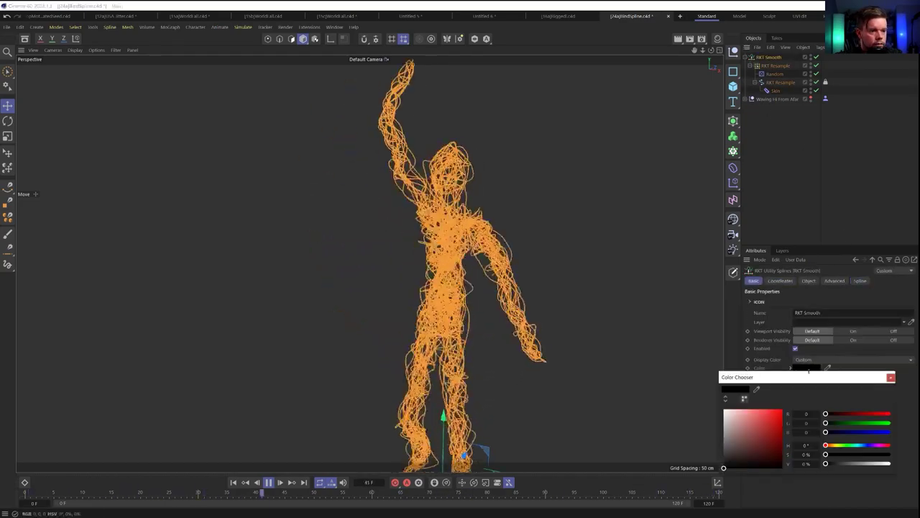
left_click(867, 433)
left_click(858, 414)
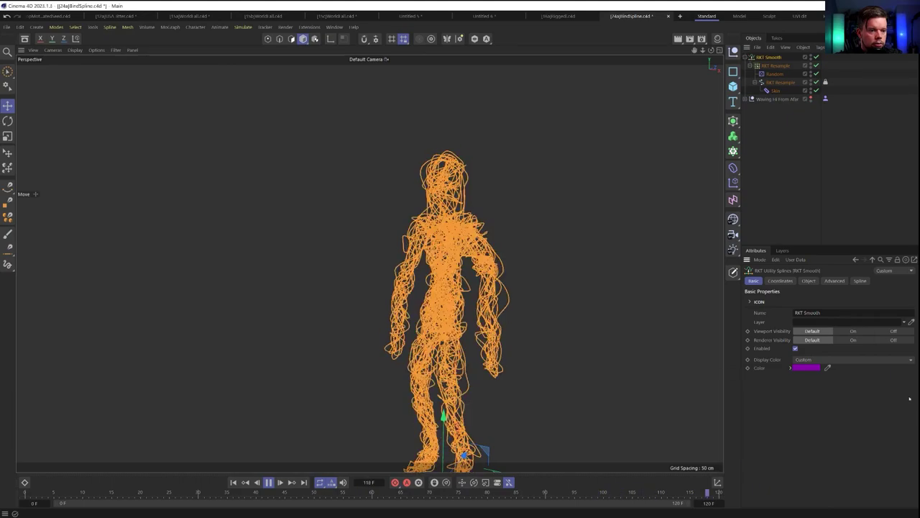
left_click(829, 196)
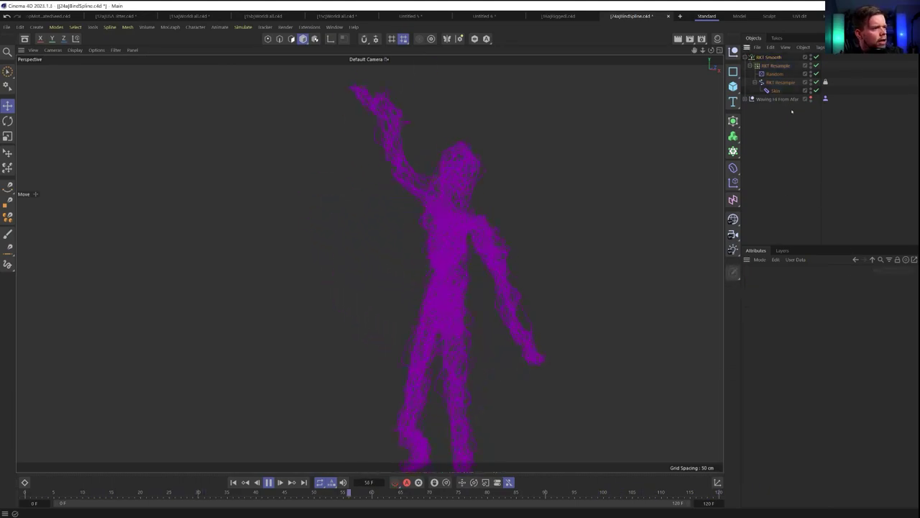
Lighten the RKT Smooth generator's display color to a pale pink and deselect it.
left_click(768, 57)
left_click(818, 367)
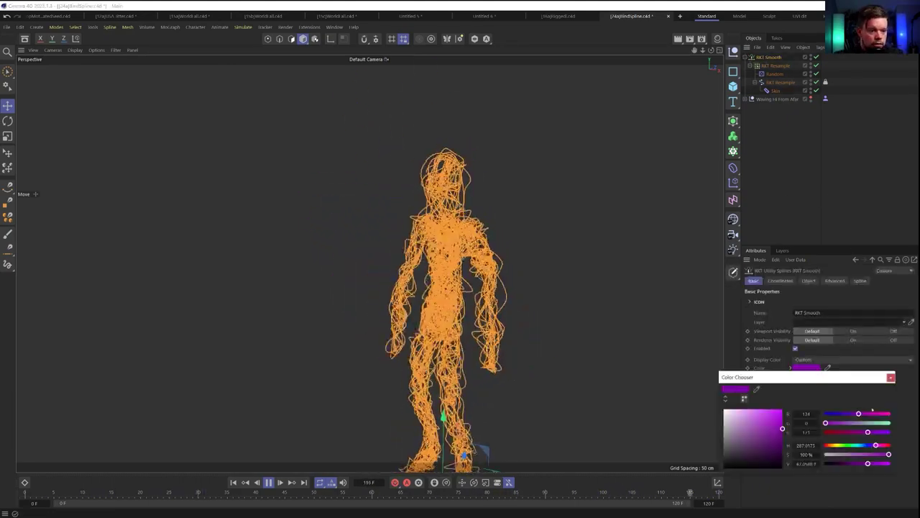
left_click(872, 423)
left_click(817, 230)
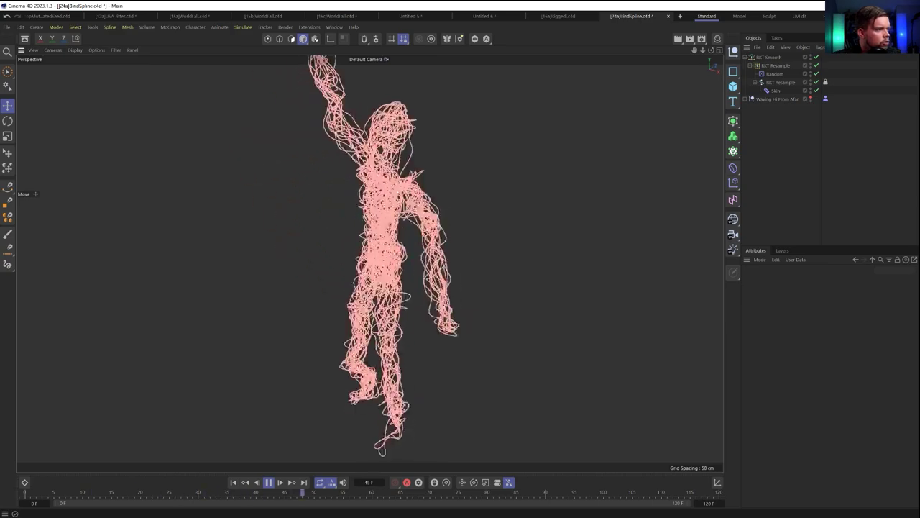
Stop the waving figure's animation and return to the first frame.
left_click(266, 482)
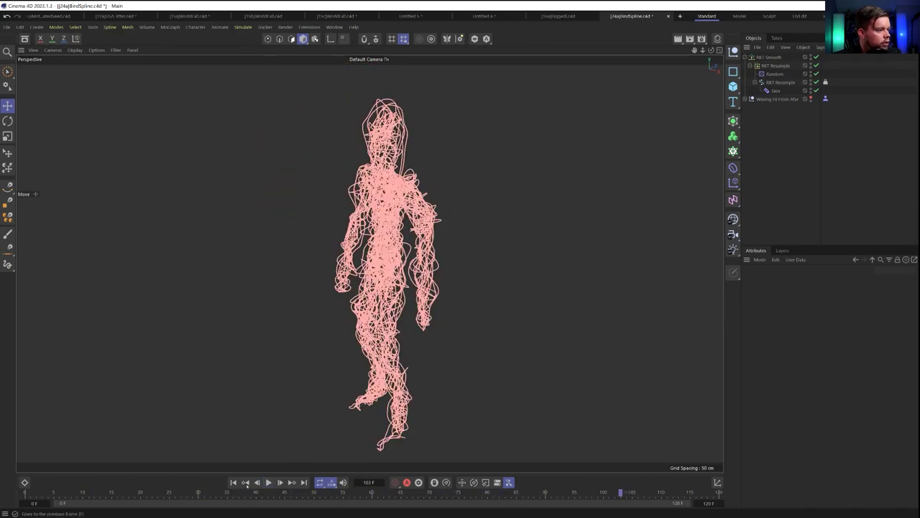
left_click(234, 482)
left_click_drag(360, 296, 403, 294, "alt")
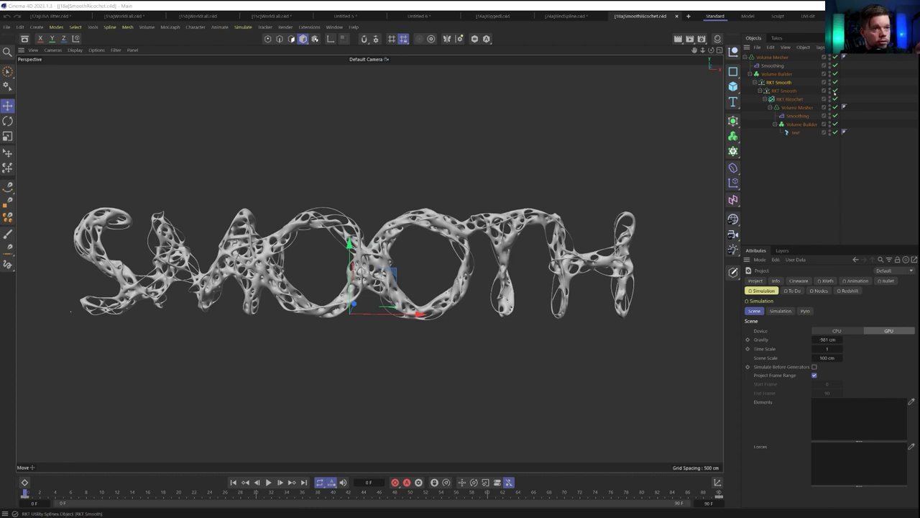
In the SMOOTH text scene, disable the outer Volume Mesher, its Smoothing and the Volume Builder, and select the inner RKT Smooth.
left_click_drag(835, 57, 835, 74)
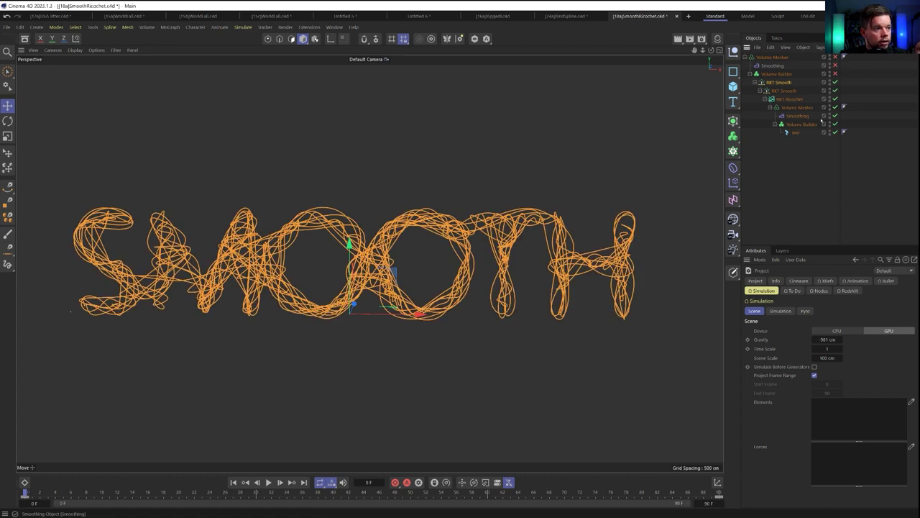
left_click(791, 90)
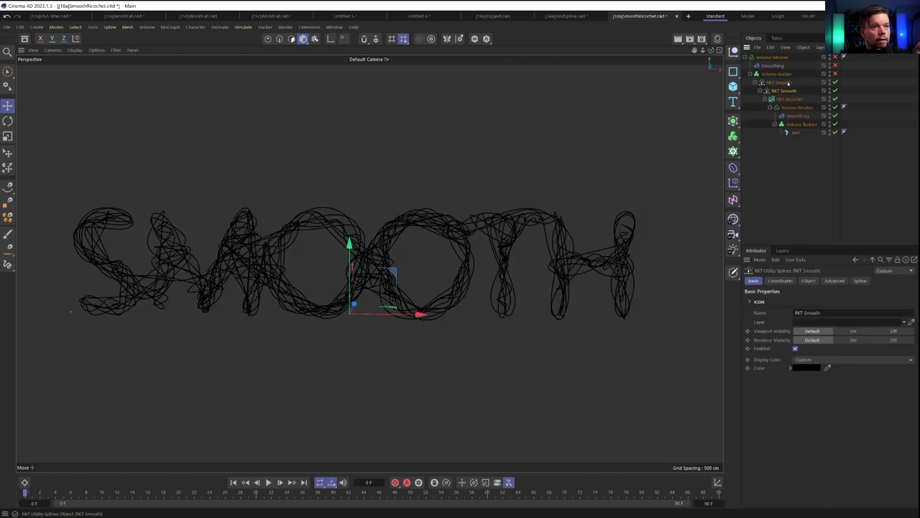
Disable both RKT Smooth generators to expose the raw Ricochet spline, and re-enable the inner and outer ones one by one.
left_click(835, 91)
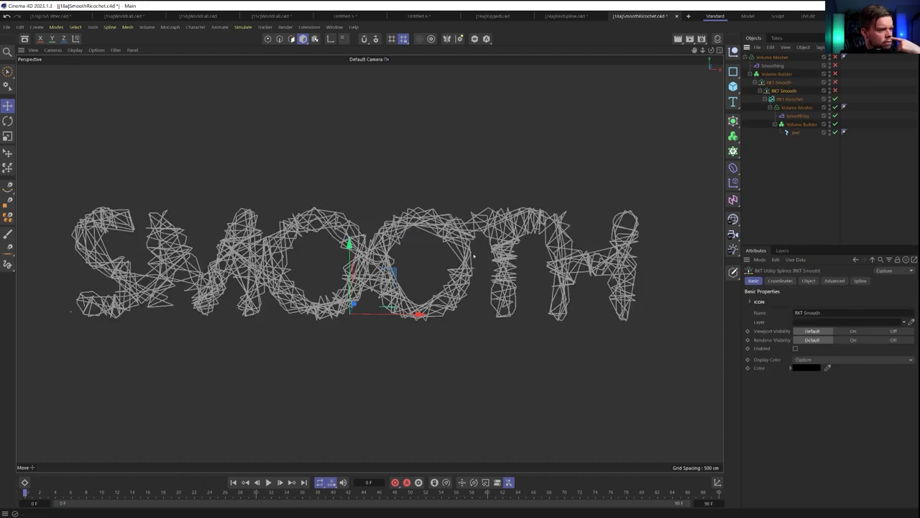
left_click(835, 91)
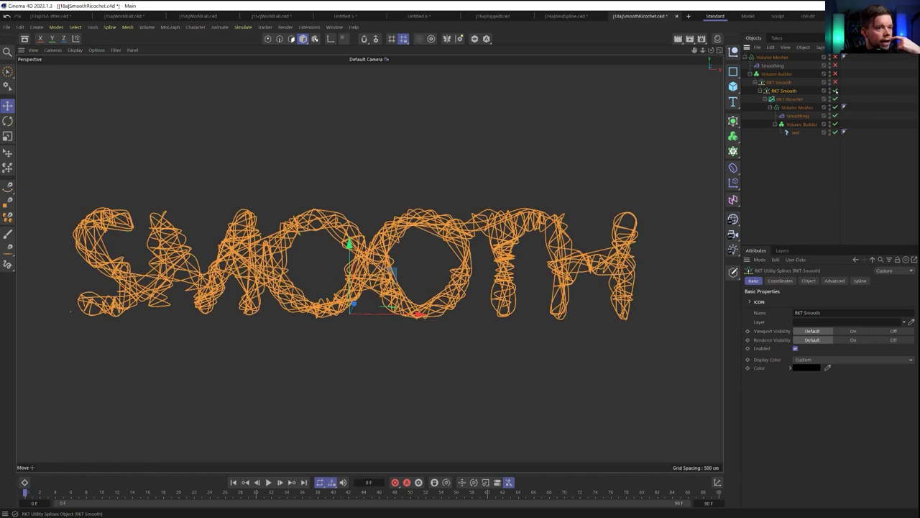
left_click(780, 82)
left_click(836, 82)
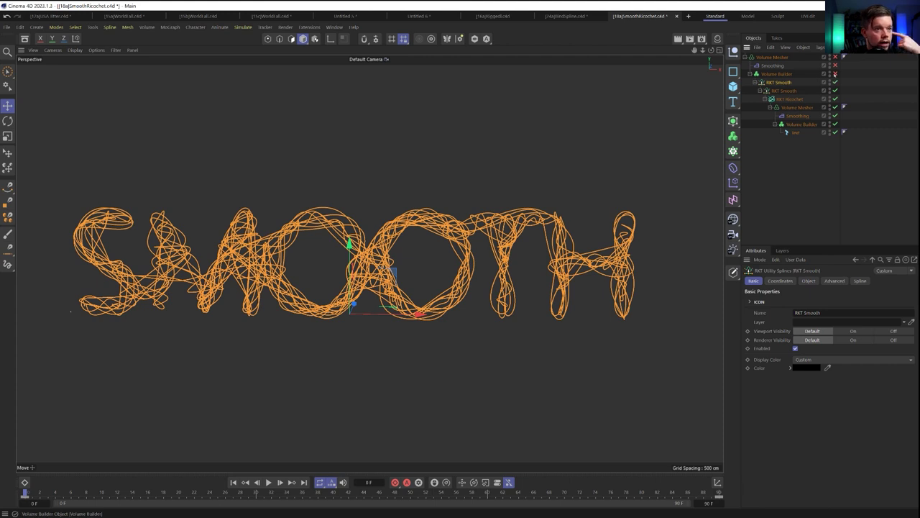
Re-enable the outer Volume Builder and Volume Mesher, and compare the SMOOTH text mesh with its Smoothing deformer on and off.
left_click(835, 66)
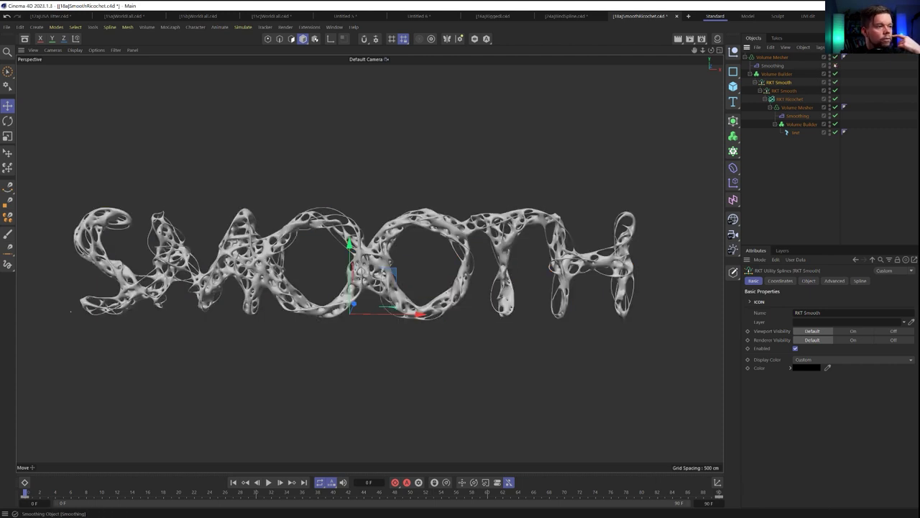
left_click(774, 67)
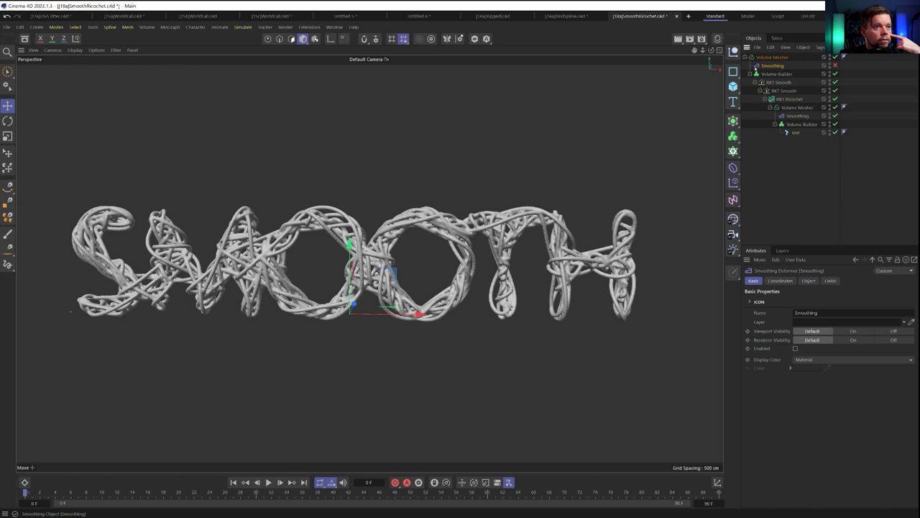
left_click(835, 65)
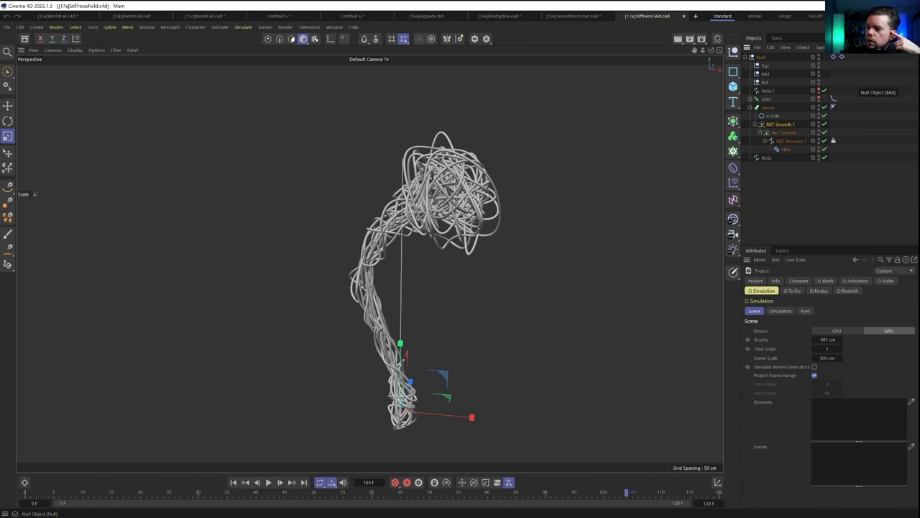
In the Ricochet_PushApart scene, reveal the full hierarchy and disable everything from the Sweep down to RKT Ricochet, leaving the Volume Mesher active.
left_click_drag(919, 224, 511, 227)
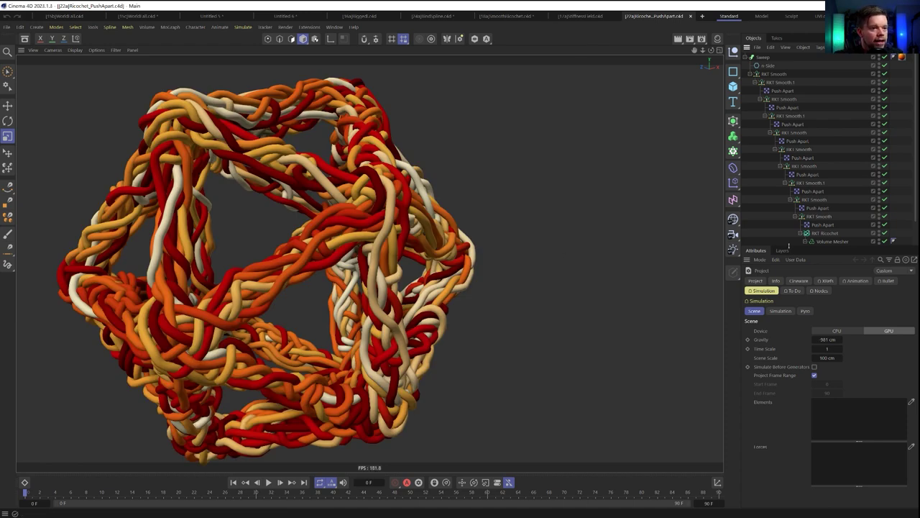
left_click_drag(788, 246, 795, 285)
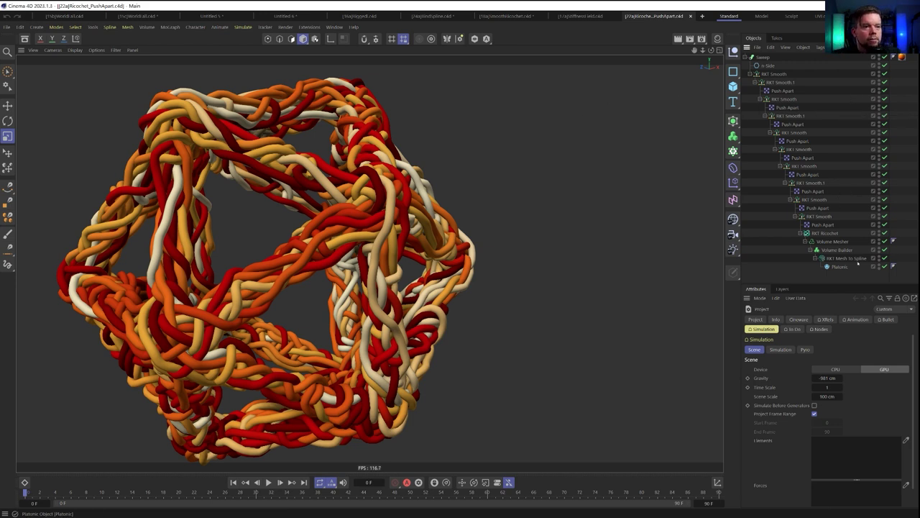
left_click_drag(885, 225, 885, 57)
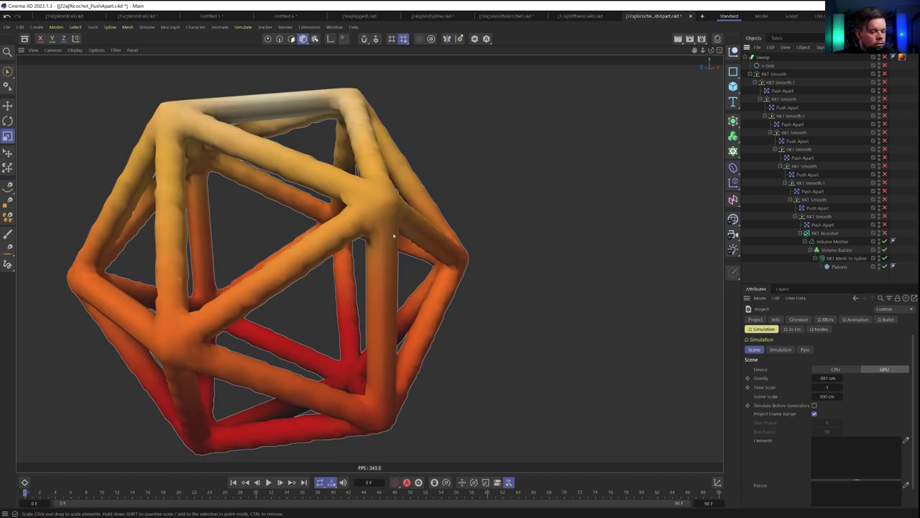
key("n")
key("b")
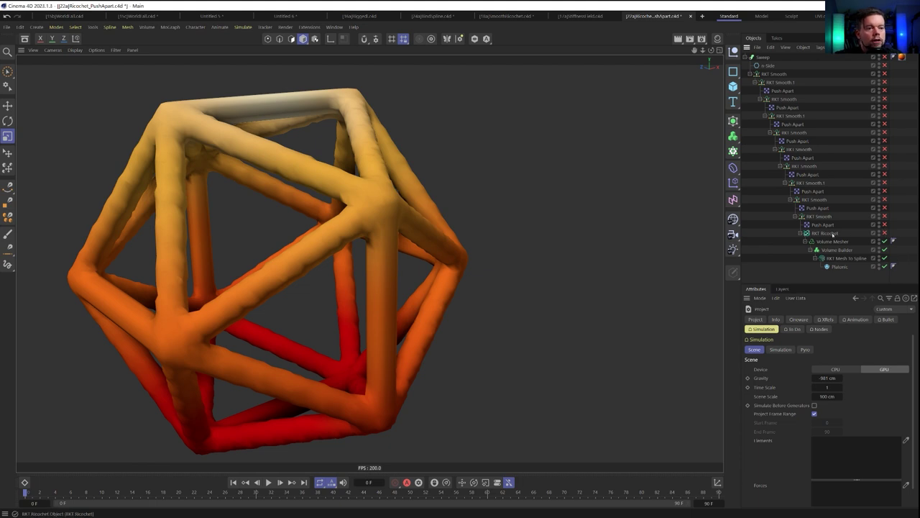
Enable RKT Ricochet and the innermost RKT Smooth above it, and display that Smooth's object settings.
left_click(825, 233)
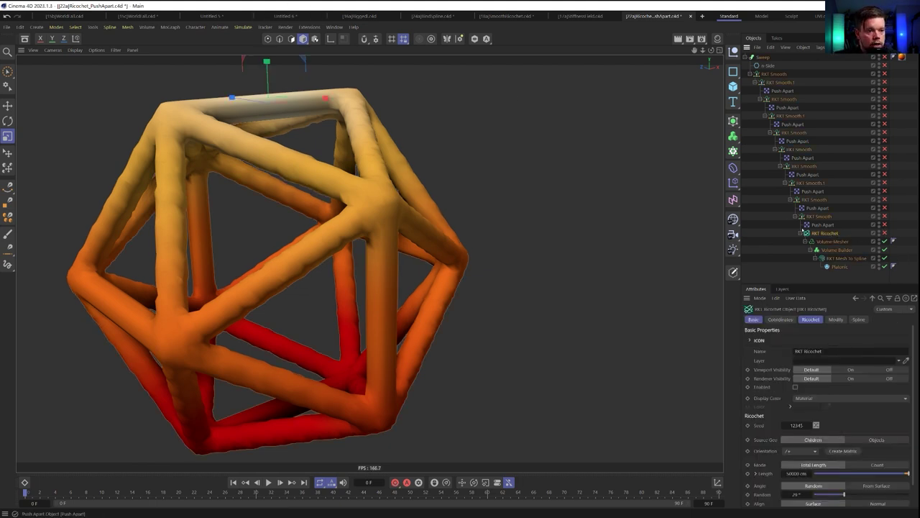
left_click(885, 233)
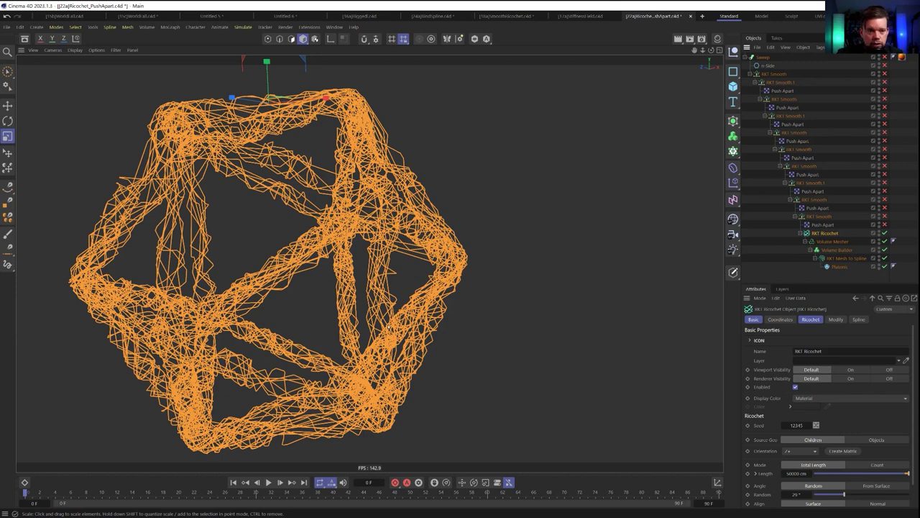
left_click(834, 223)
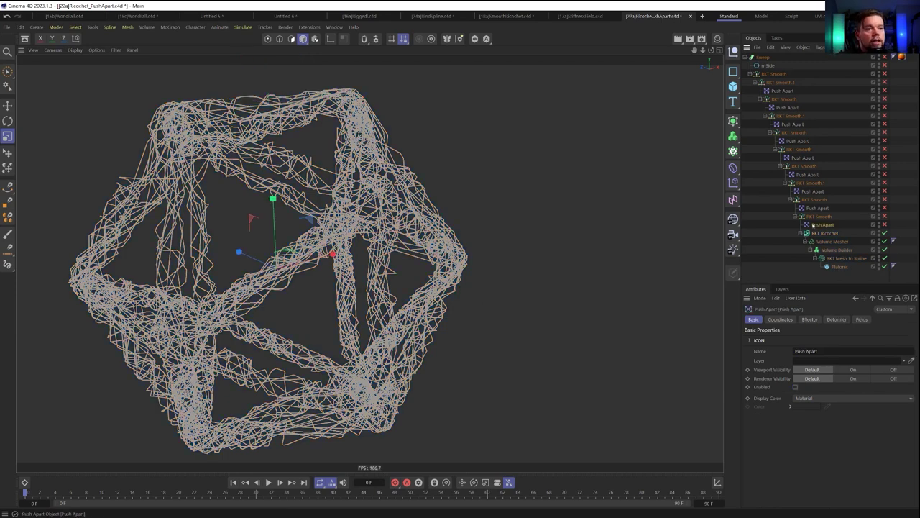
left_click(819, 216)
left_click(885, 216)
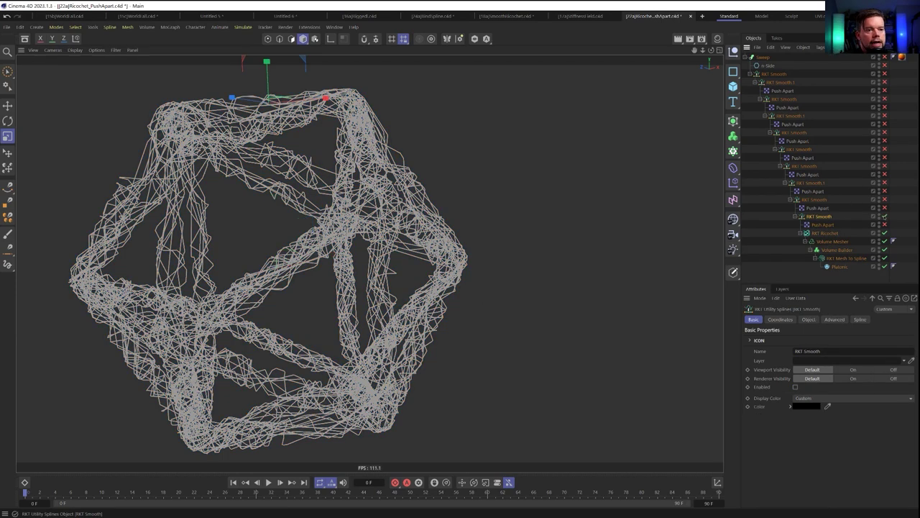
left_click(809, 319)
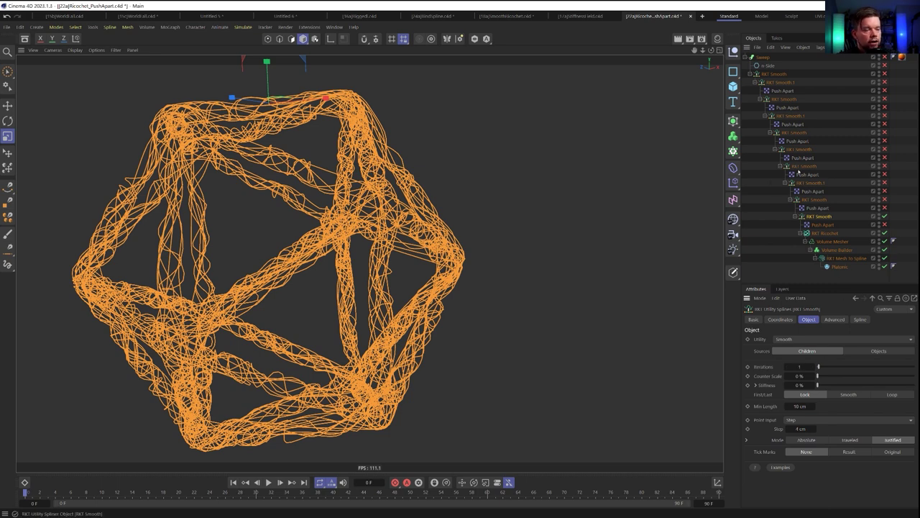
Check the effector and deformer settings of the innermost Push Apart effector and enable it.
left_click(824, 225)
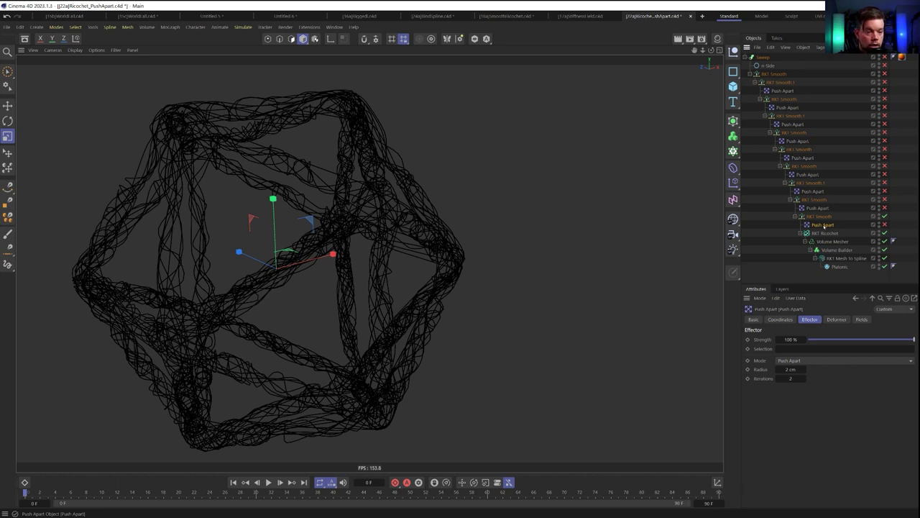
left_click(836, 319)
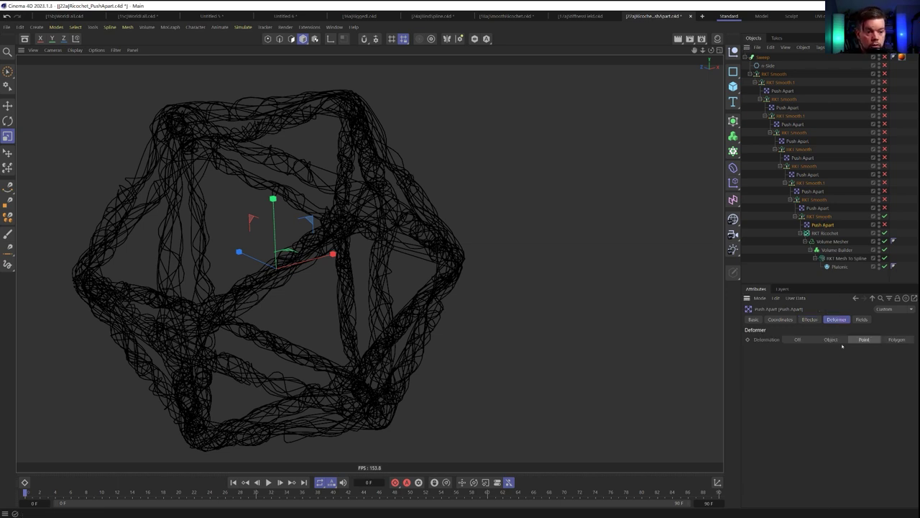
left_click(885, 225)
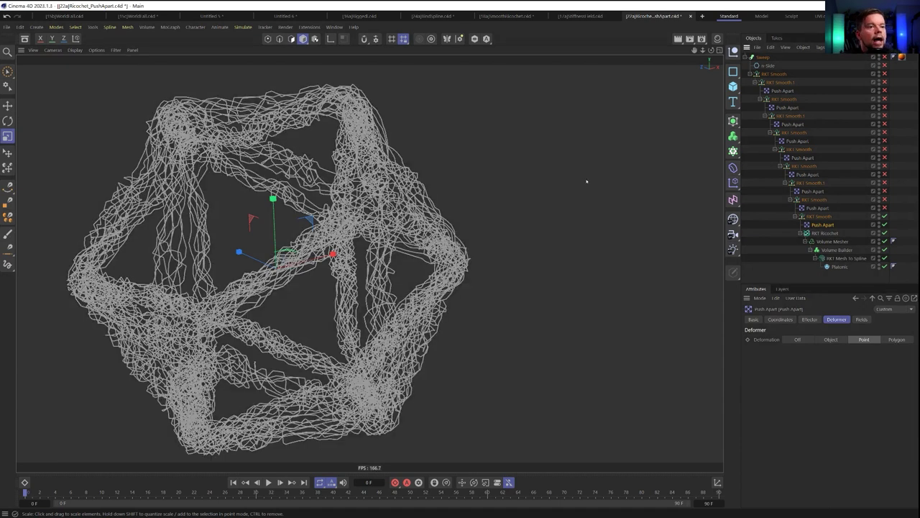
Try the innermost RKT Smooth branch directly under the enabled Sweep, and restore the original nested hierarchy.
left_click_drag(819, 216, 794, 70)
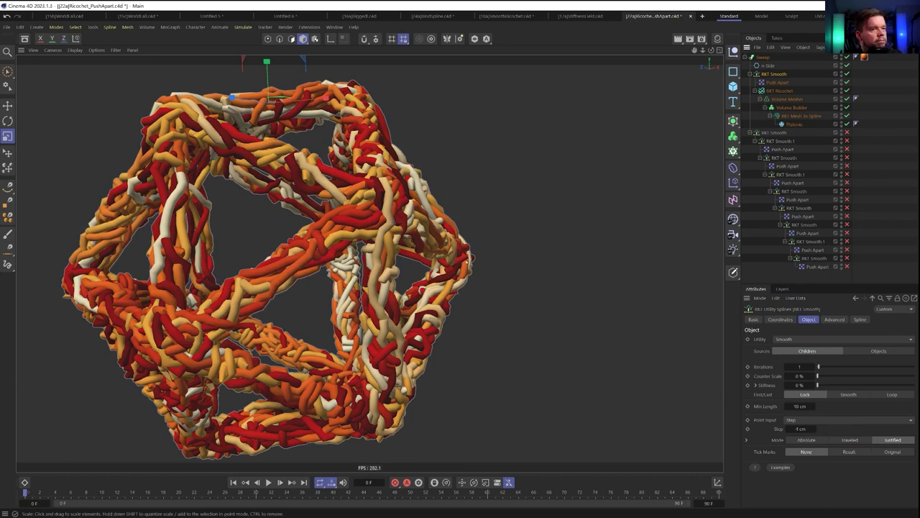
left_click_drag(762, 76, 826, 270)
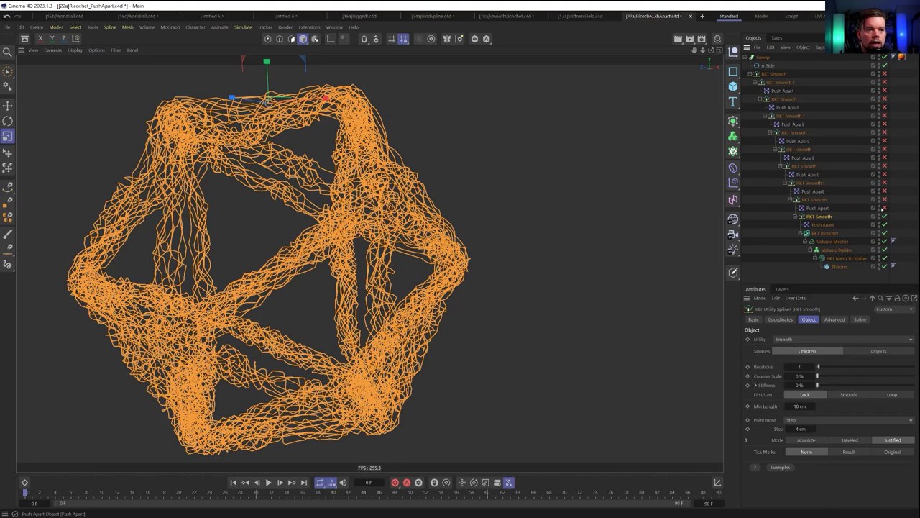
Re-enable the remaining RKT Smooth generators and Push Apart effectors one by one up the nested chain.
left_click(884, 199)
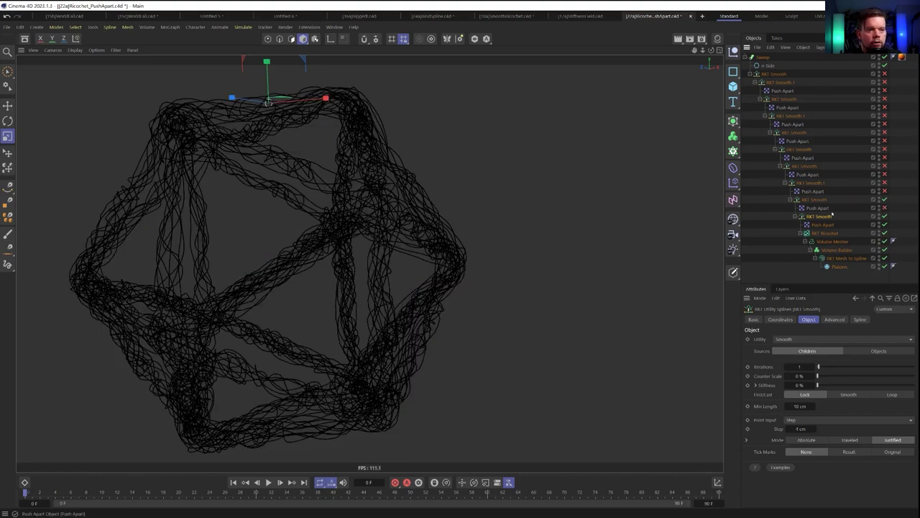
left_click(874, 208)
left_click(884, 191)
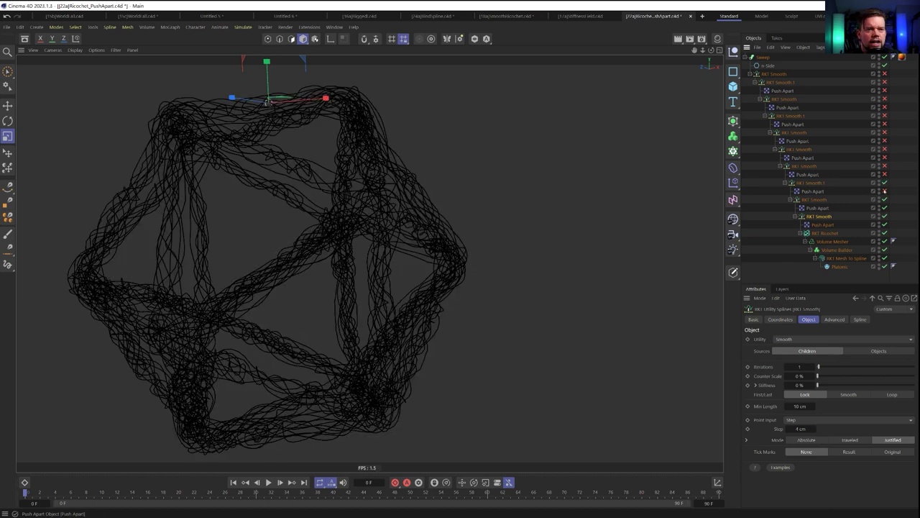
left_click(885, 166)
left_click(885, 175)
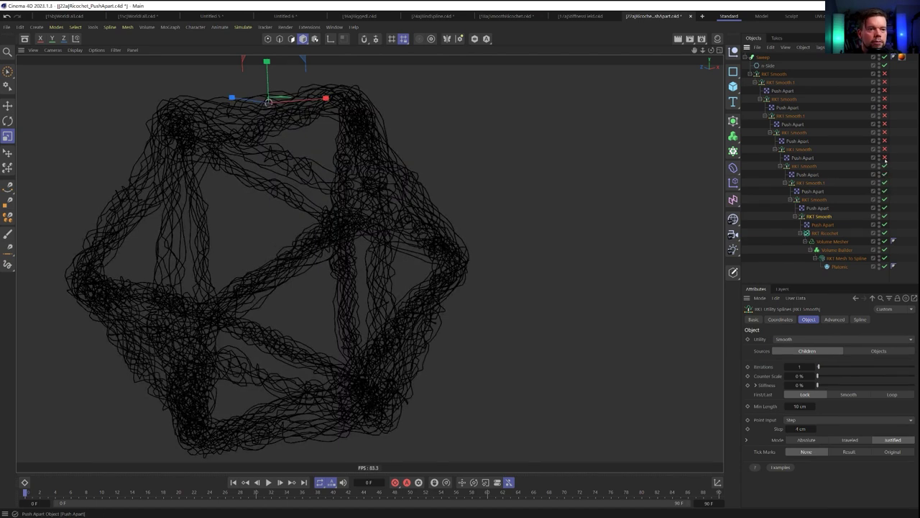
left_click(884, 157)
left_click(884, 148)
left_click(884, 132)
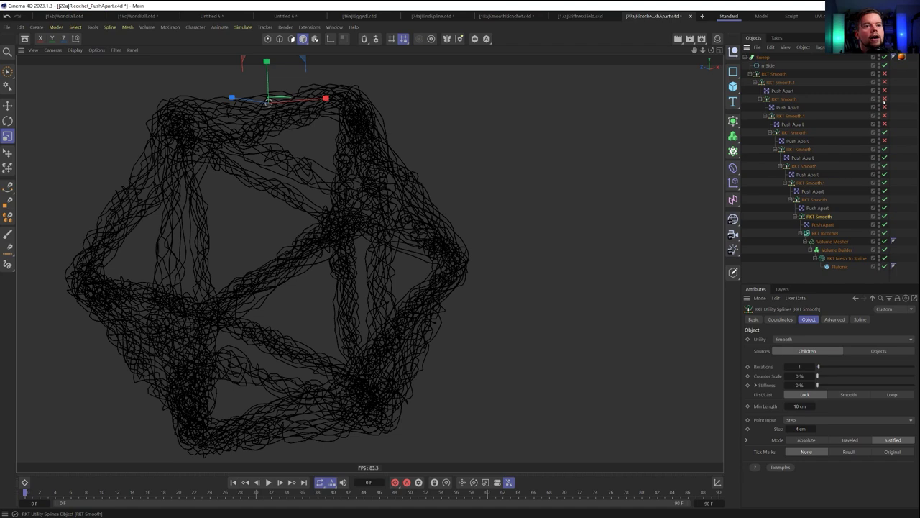
left_click(885, 141)
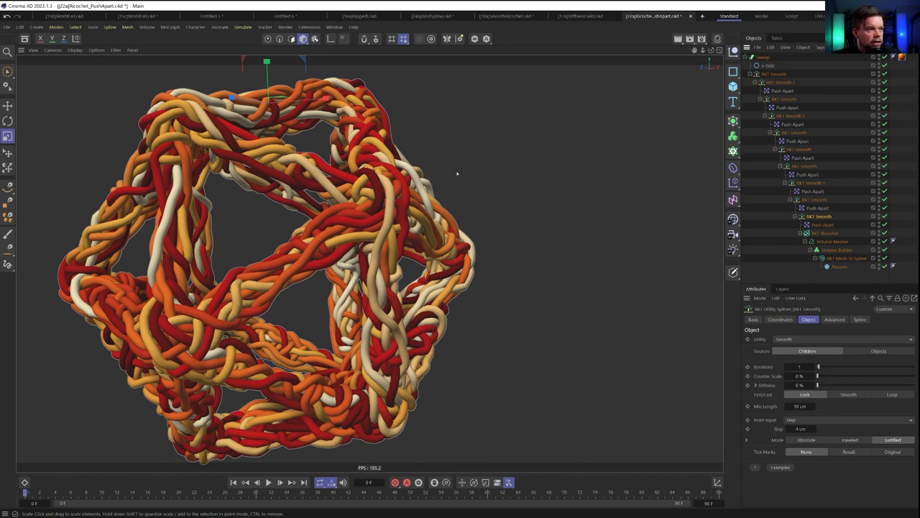
Examine the intertwined rope strands of the swept icosahedron up close and as a whole from several angles.
left_click_drag(275, 202, 353, 202, "alt")
scroll(353, 202, "up", 5)
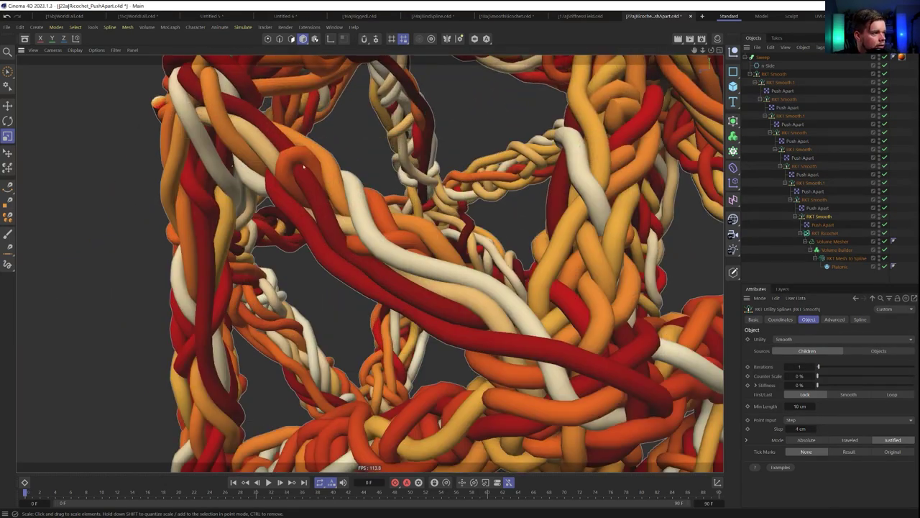
scroll(543, 297, "down", 5)
left_click_drag(543, 296, 435, 277, "alt")
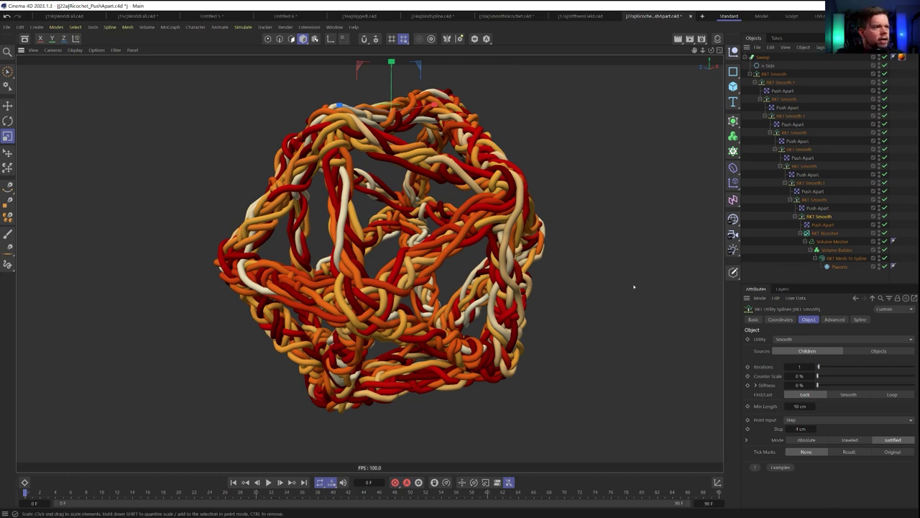
scroll(625, 280, "up", 1)
middle_click_drag(413, 251, 431, 260, "alt")
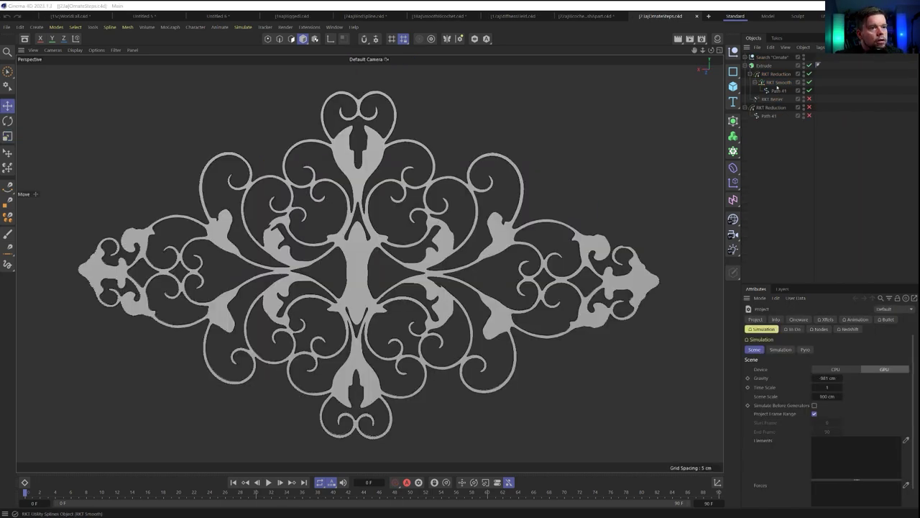
In the OrnateSteps scene, move Path 41 out of the Extrude's hierarchy and delete the RKT generators and the Search "Ornate" null.
left_click_drag(779, 90, 778, 187)
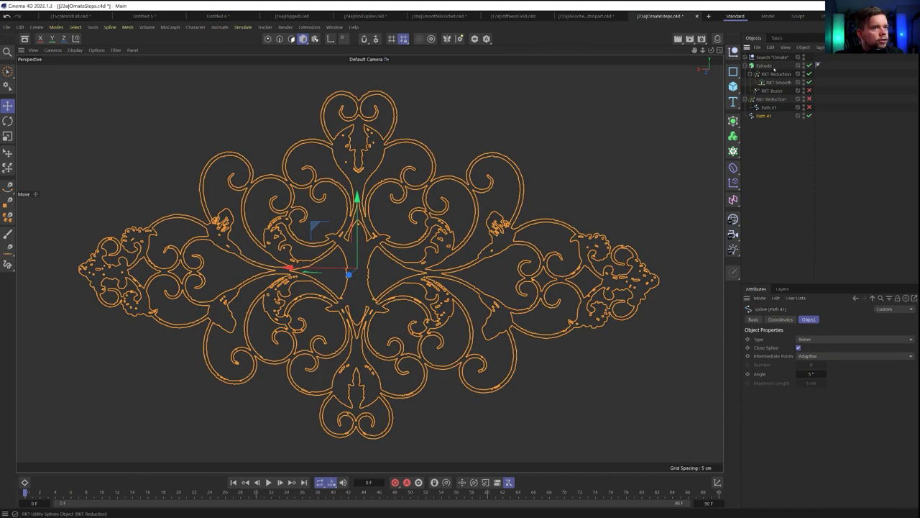
left_click(768, 74)
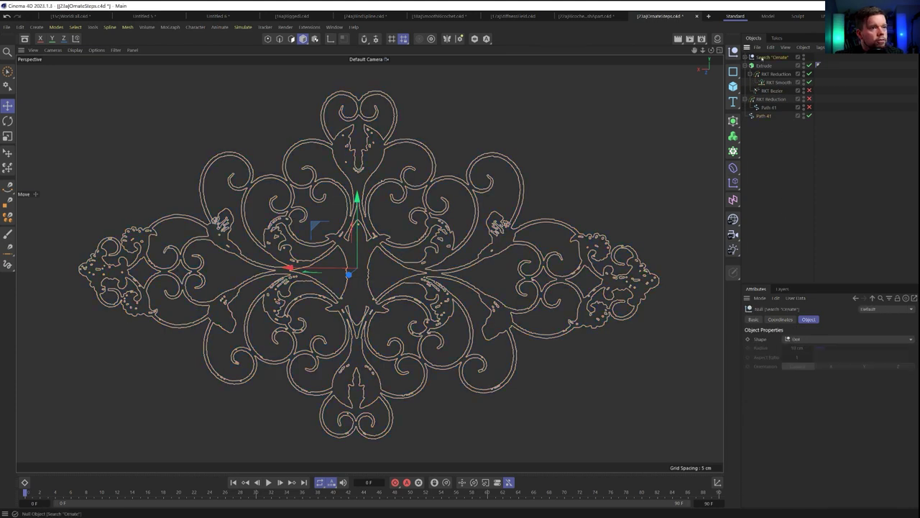
key("Delete")
left_click(768, 57)
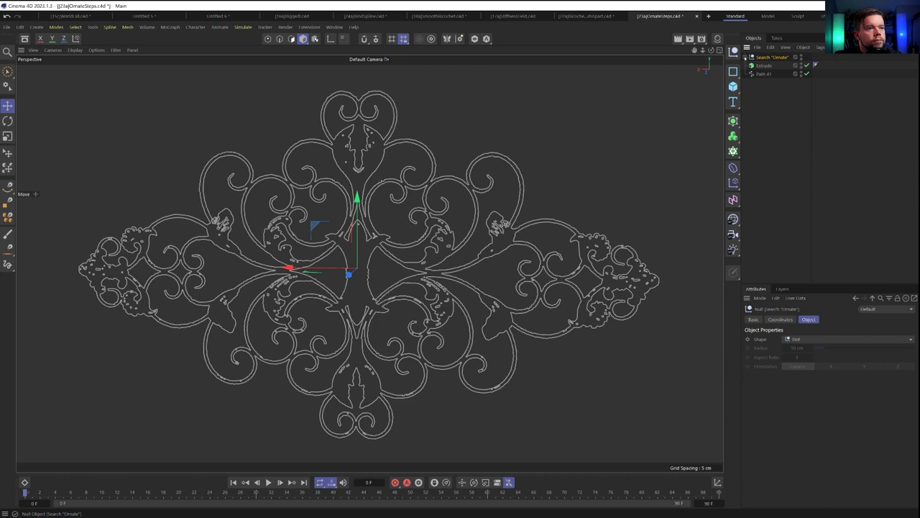
left_click(744, 57)
key("Delete")
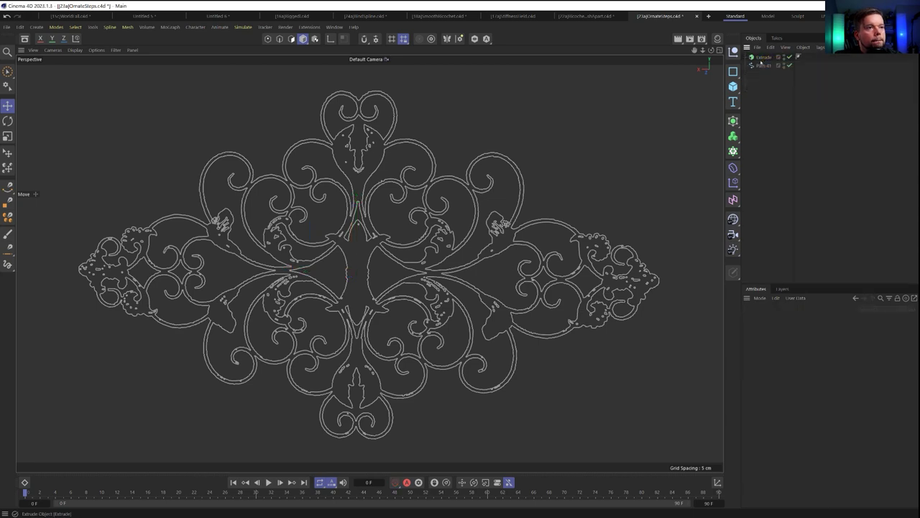
Show the Path 41 spline in point mode and examine the stepped points along its ornate outline up close.
left_click(763, 65)
left_click_drag(366, 264, 365, 261, "alt")
right_click_drag(353, 222, 352, 222, "alt")
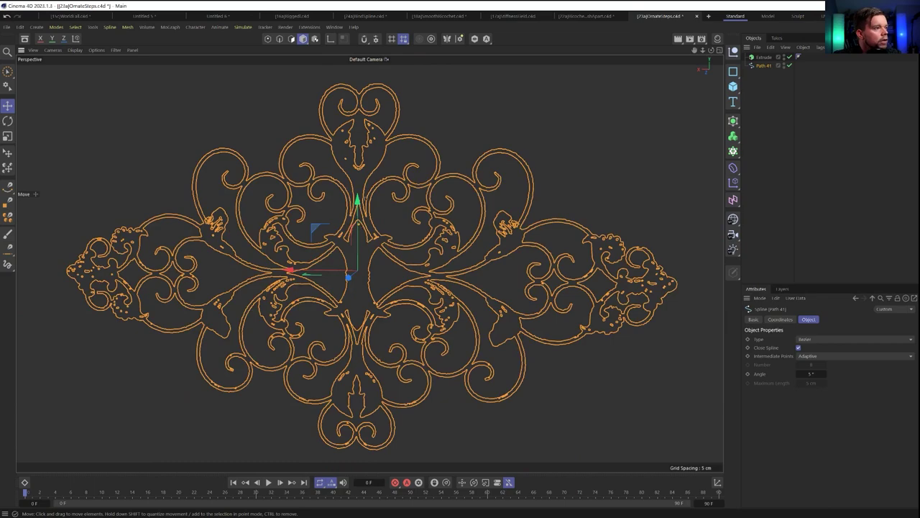
middle_click_drag(352, 222, 380, 258, "alt")
right_click_drag(380, 222, 381, 222, "alt")
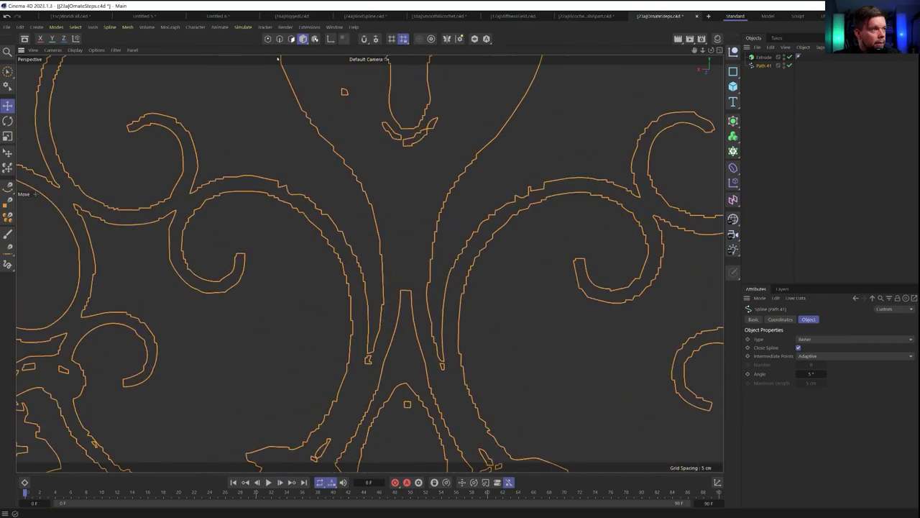
key("Return")
scroll(476, 191, "up", 3)
scroll(476, 191, "up", 3)
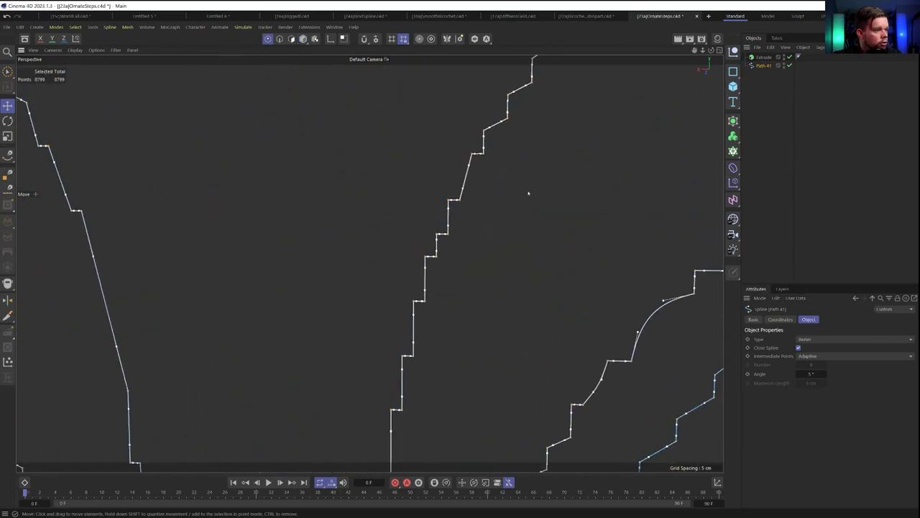
Nest Path 41 under the Extrude and examine the extruded ornament from several angles.
key("h")
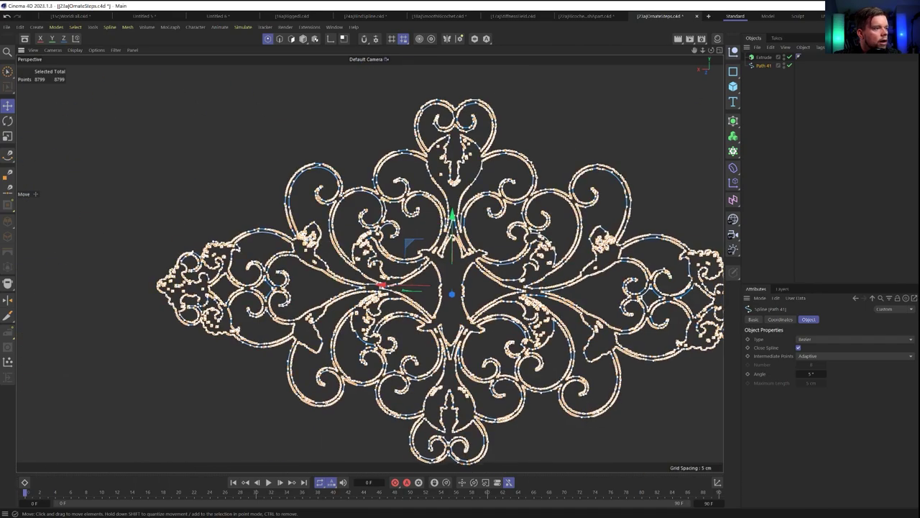
middle_click_drag(259, 258, 206, 227, "alt")
scroll(205, 227, "up", 1)
left_click(757, 120)
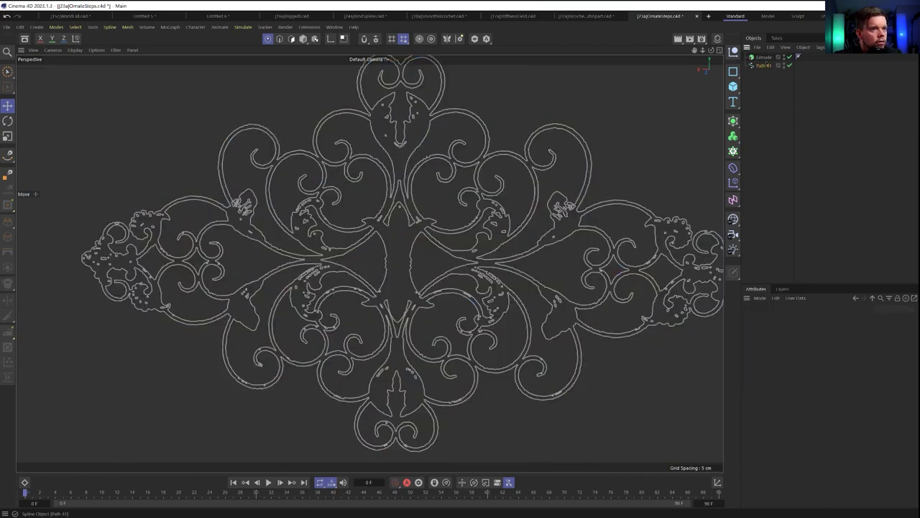
left_click(616, 272)
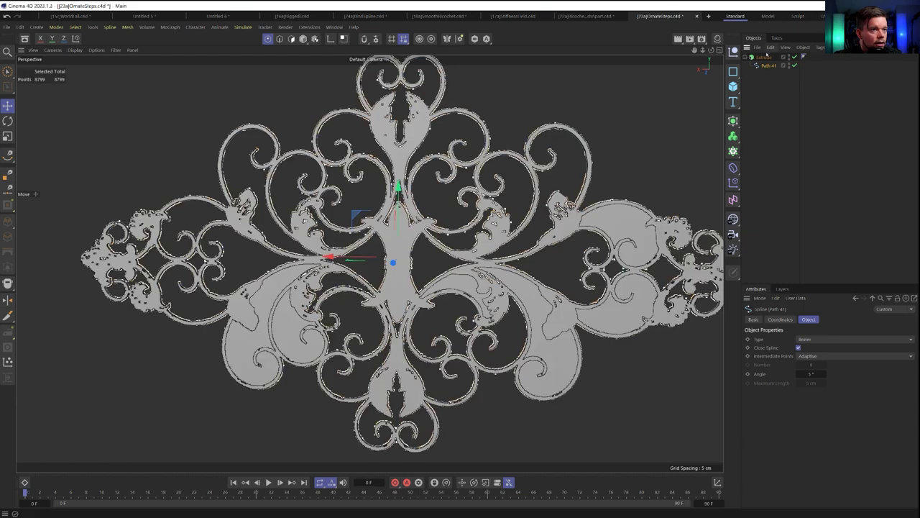
left_click_drag(552, 210, 520, 203, "alt")
left_click(782, 144)
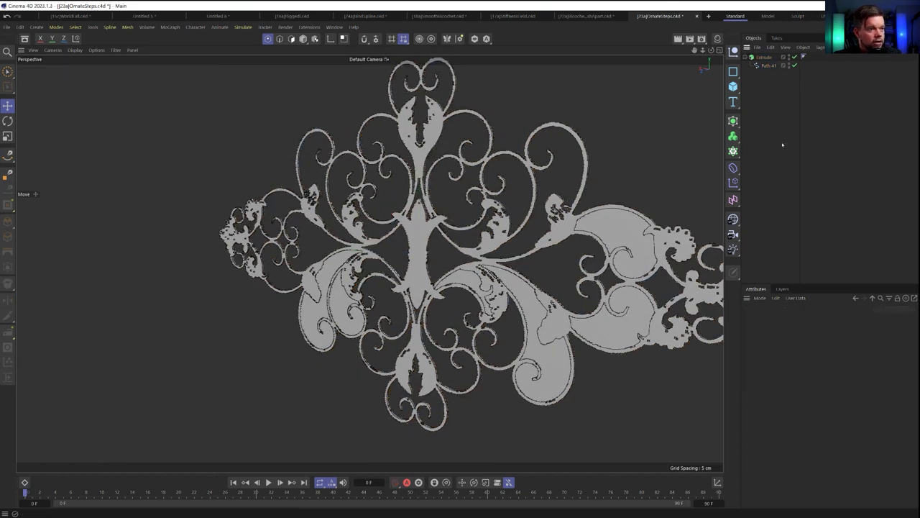
left_click_drag(498, 176, 532, 167, "alt")
right_click_drag(534, 167, 646, 151, "alt")
key("h")
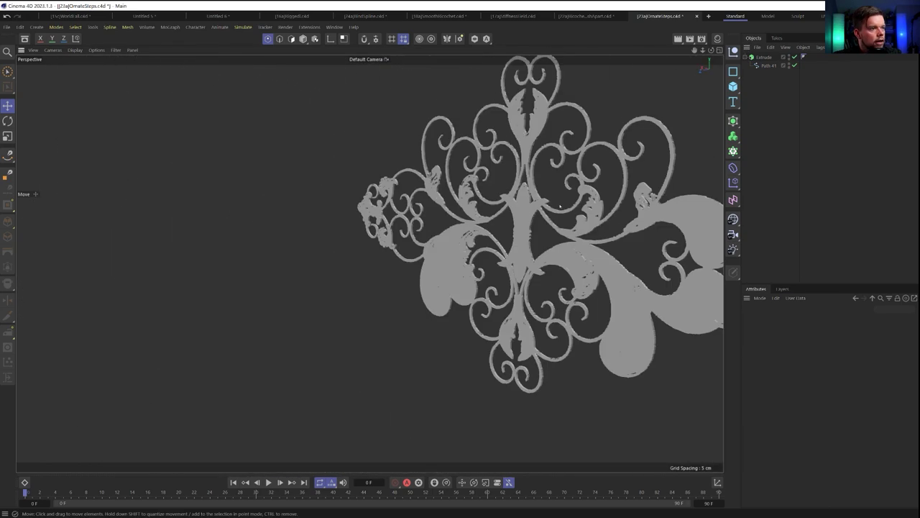
Take Path 41 back out of the Extrude's hierarchy and bring the centre of its outline into close view.
left_click_drag(767, 90, 767, 90)
right_click_drag(485, 264, 528, 215, "alt")
middle_click_drag(528, 216, 542, 238, "alt")
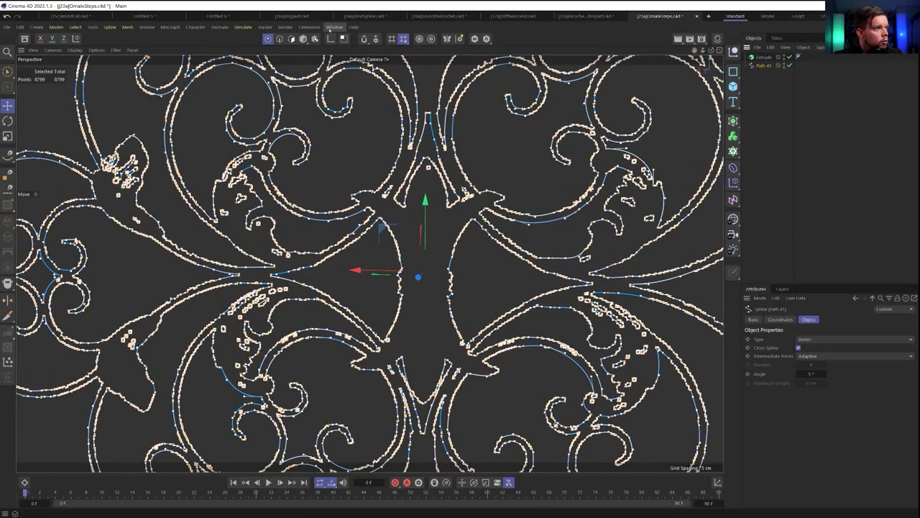
Add an RKT Reduction as parent of Path 41, using Optimize reduction with a tolerance of 0.1 cm.
left_click(309, 27)
mouse_move(350, 177)
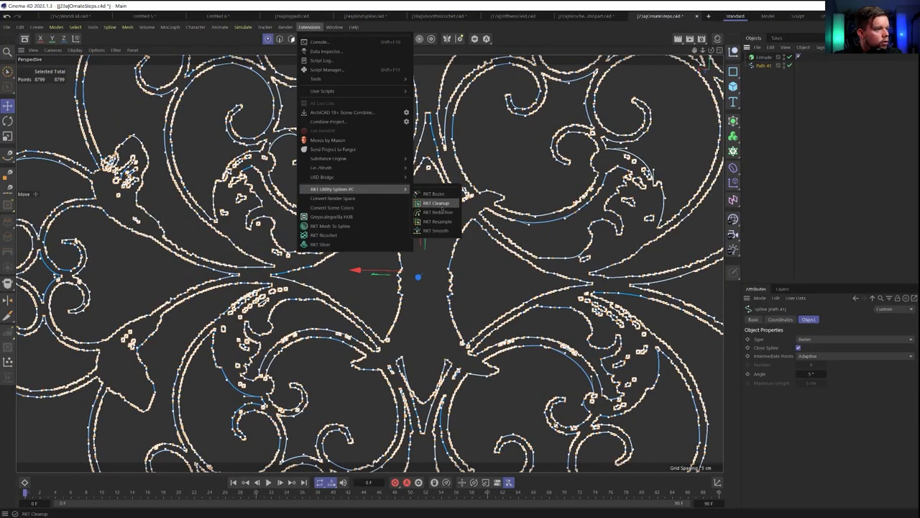
left_click(451, 212)
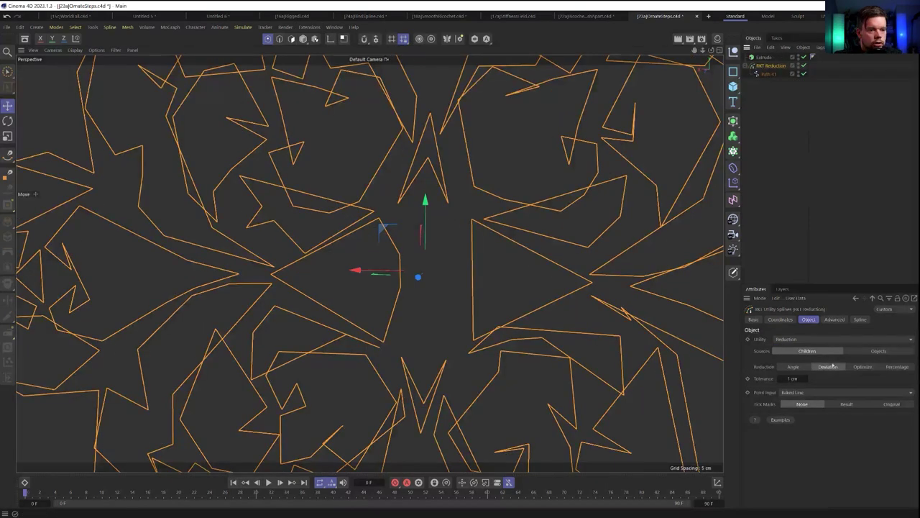
double_click(792, 378)
type("0.1")
key("Return")
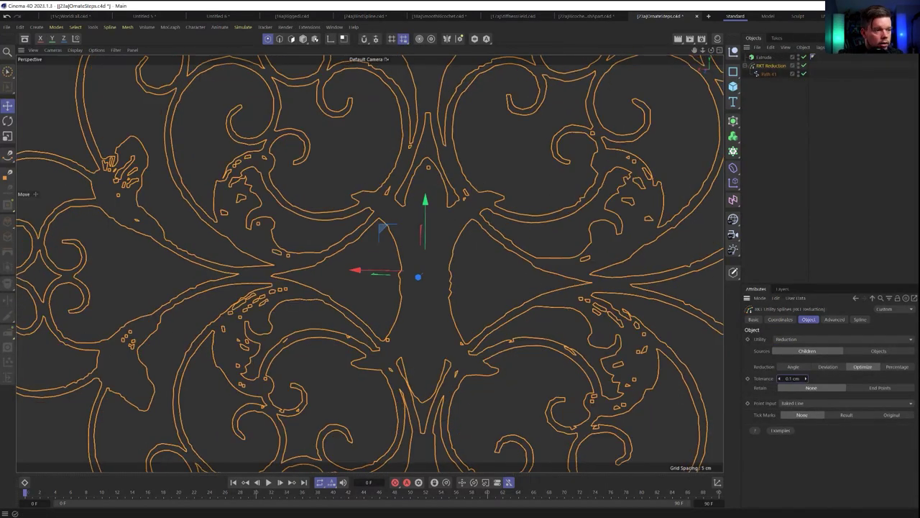
Move Path 41 out of the RKT Reduction and add a default cube as a size reference.
left_click(764, 74)
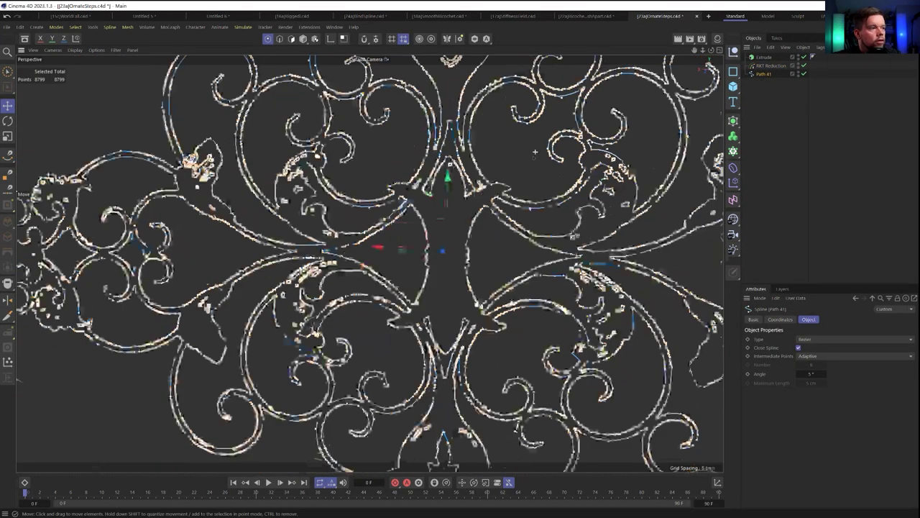
key("h")
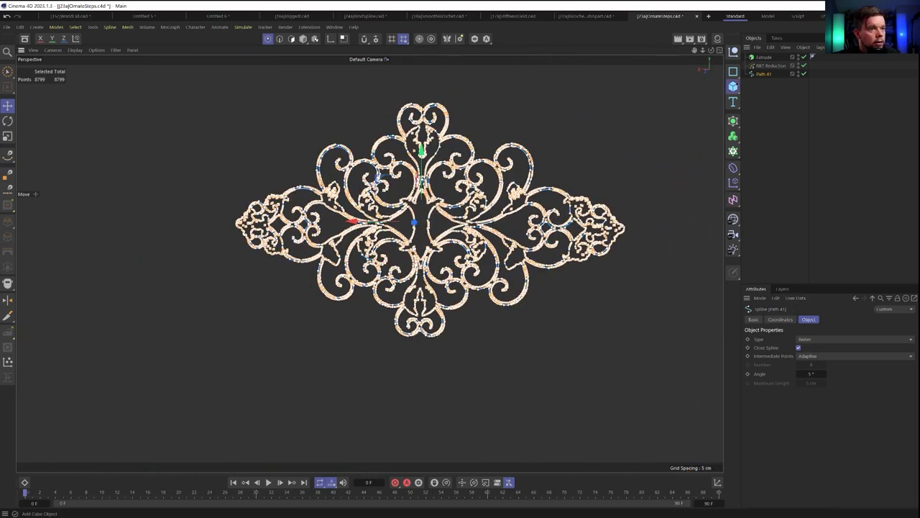
left_click(733, 87)
right_click_drag(554, 176, 423, 246, "alt")
middle_click_drag(423, 246, 379, 313, "alt")
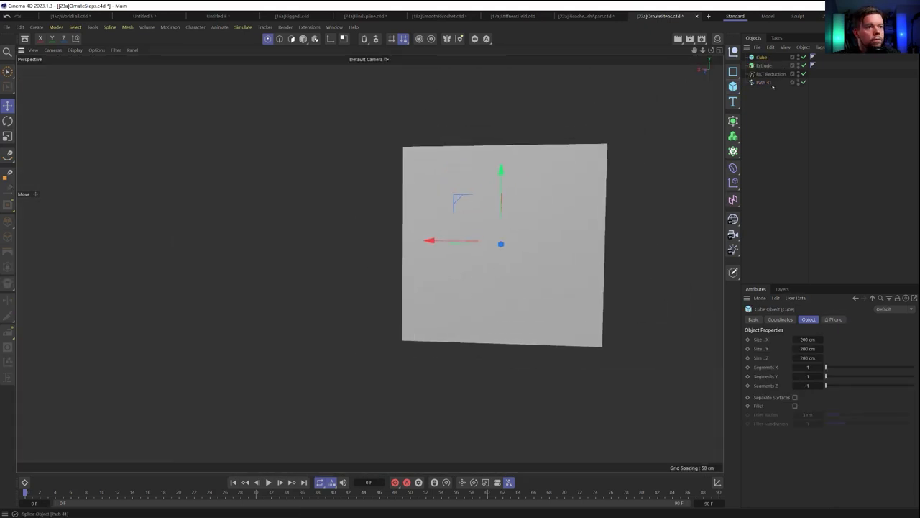
Scale Path 41 up uniformly until the ornament is clearly wider than the reference cube.
left_click(768, 83)
key("t")
left_click_drag(436, 269, 687, 188)
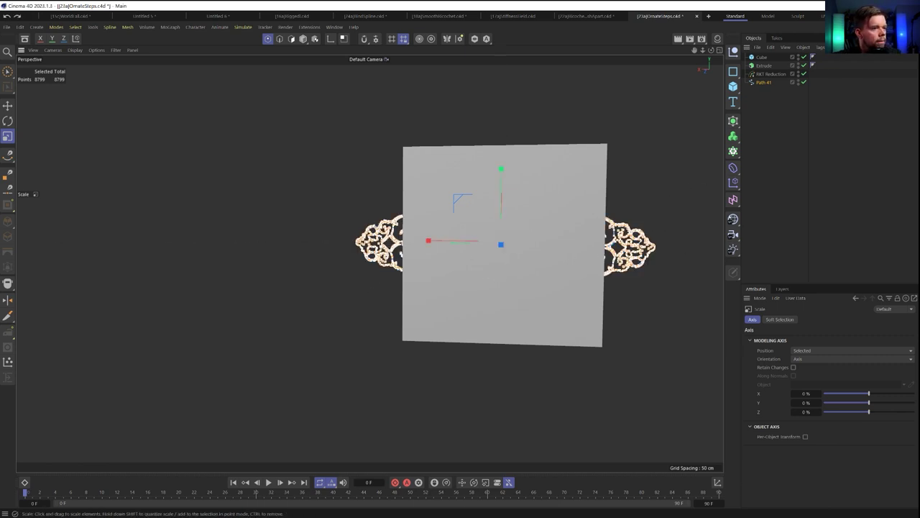
left_click(789, 156)
Nest Path 41 under the RKT Reduction again and delete the reference cube.
left_click_drag(763, 82, 767, 74)
left_click(762, 57)
key("Delete")
Set the RKT Reduction's tick marks to Result and examine the point distribution along the ornament up close.
left_click(765, 67)
scroll(508, 215, "up", 10)
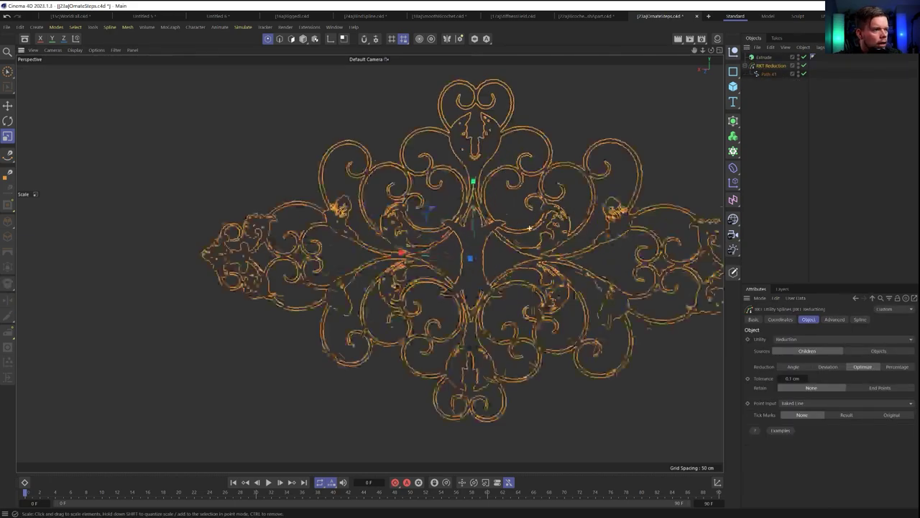
scroll(508, 215, "up", 3)
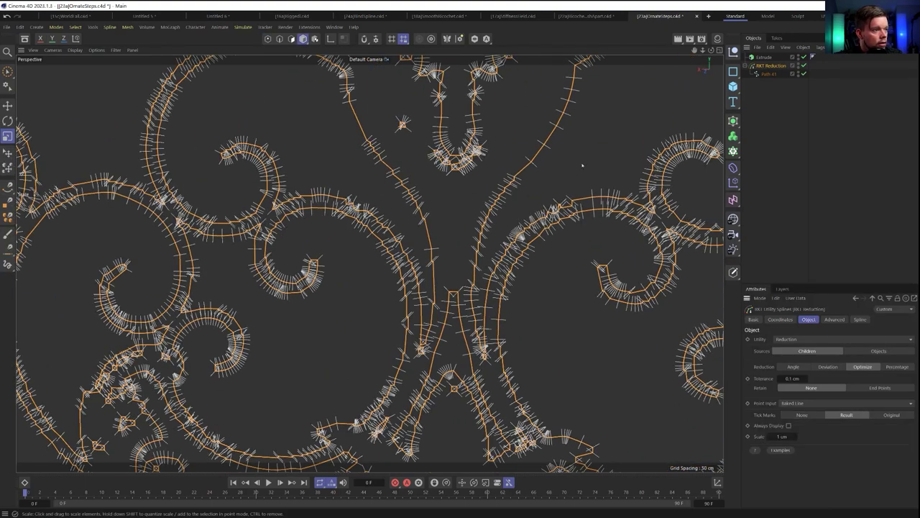
scroll(513, 184, "up", 5)
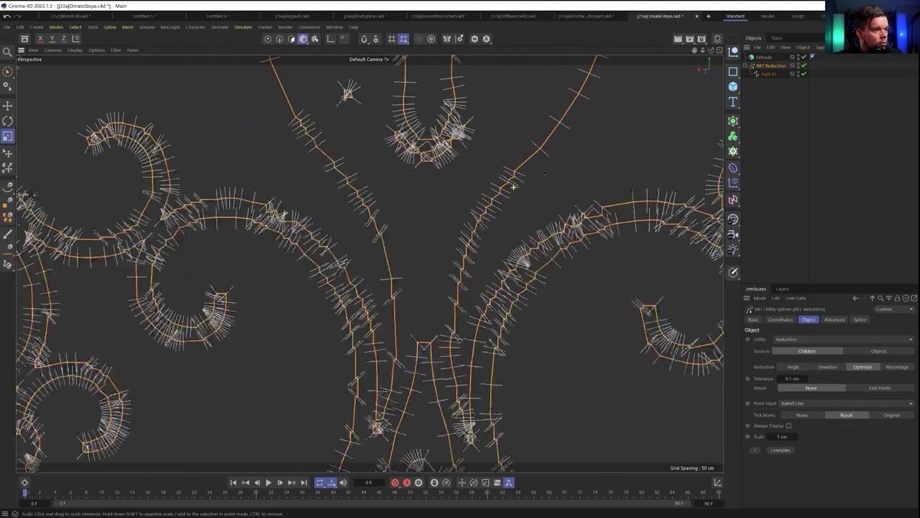
Try a tolerance of 1 cm on the RKT Reduction.
double_click(796, 378)
type("1")
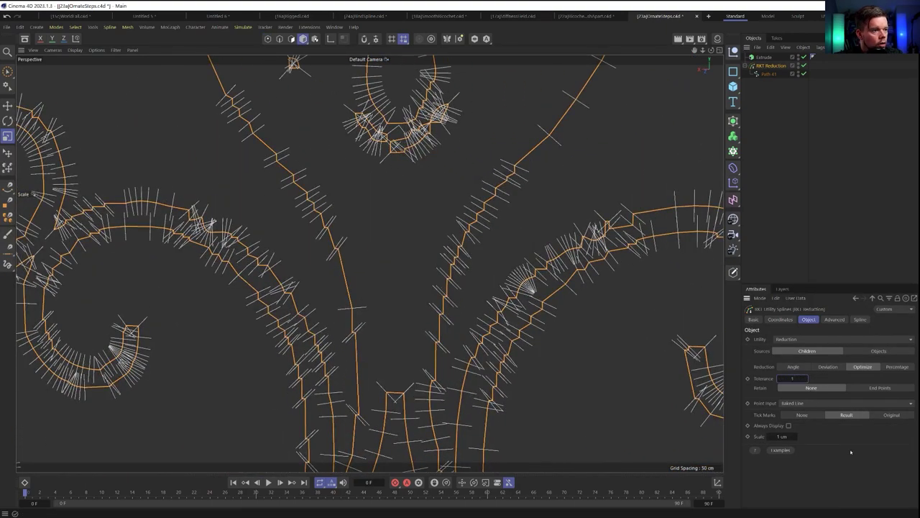
key("Return")
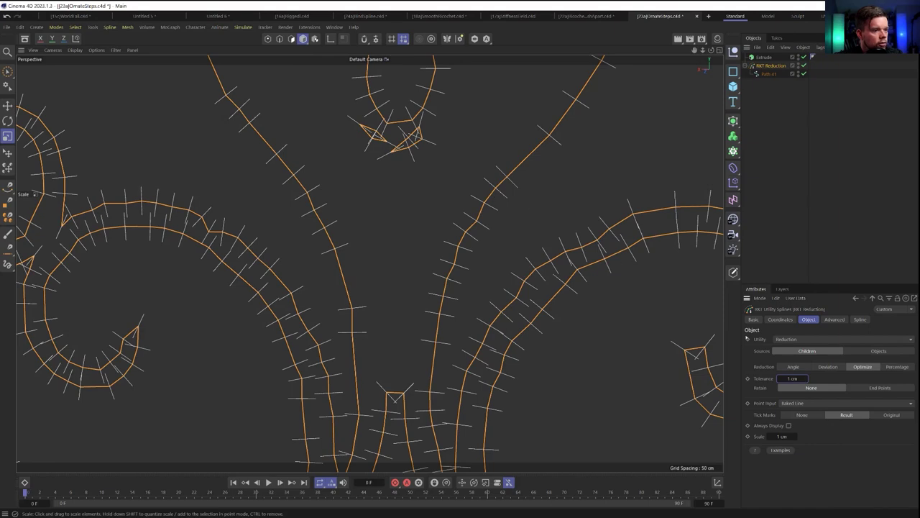
Set the RKT Reduction's tolerance to 0.5 cm and check the upper scrolls of the ornament.
double_click(798, 377)
type("0.5")
key("Return")
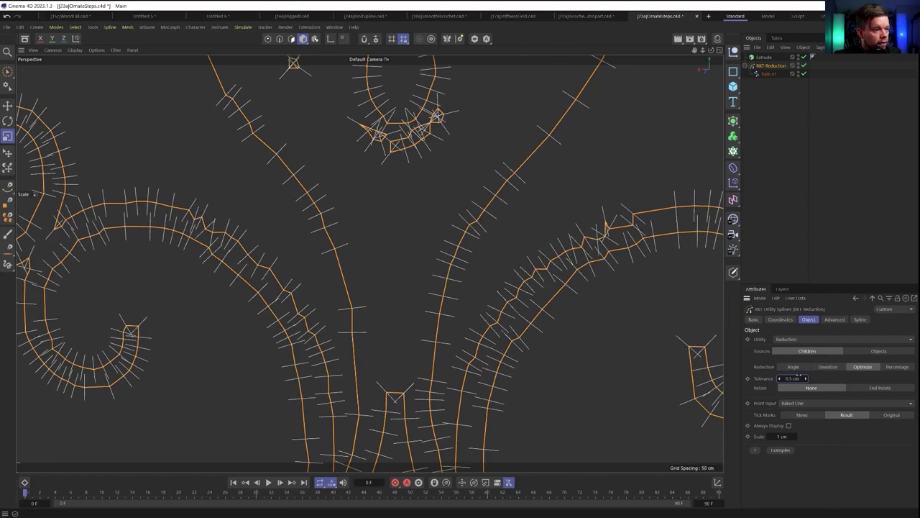
scroll(523, 266, "down", 5)
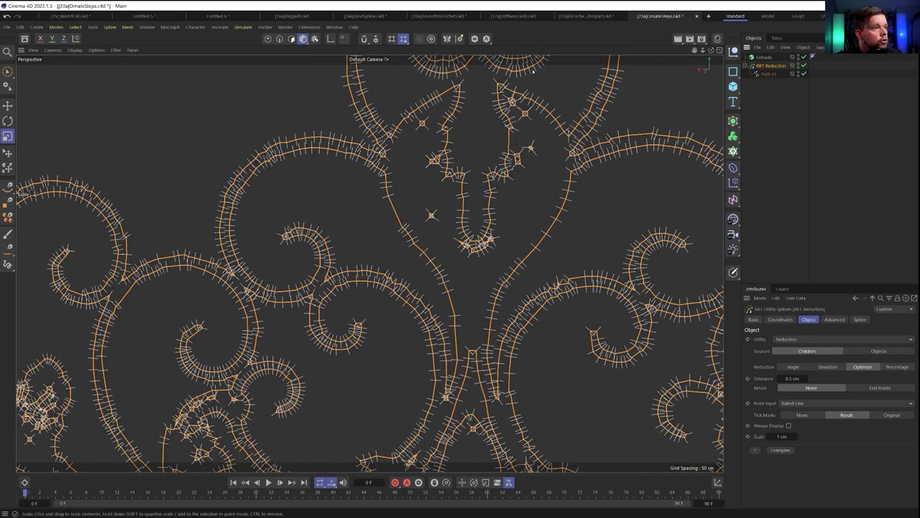
Try adding an RKT Smooth as parent of the RKT Reduction.
left_click(309, 27)
mouse_move(392, 189)
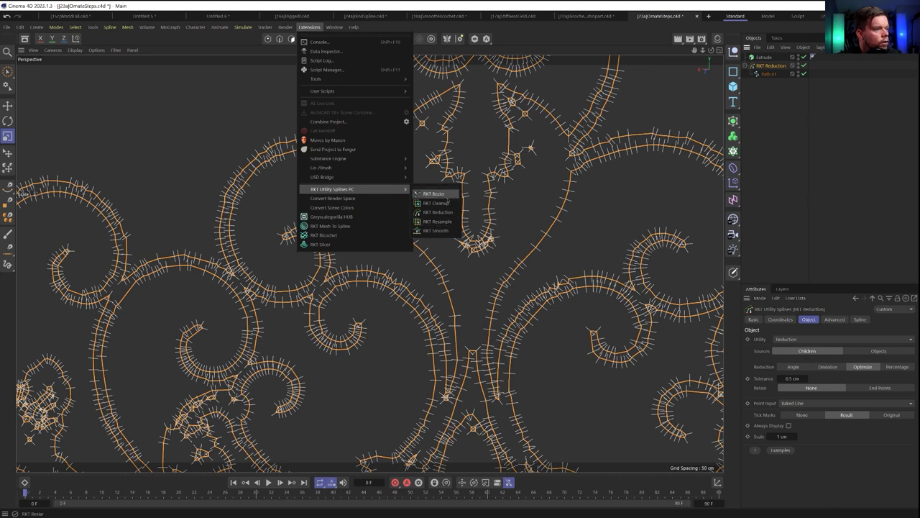
left_click(435, 230, "alt")
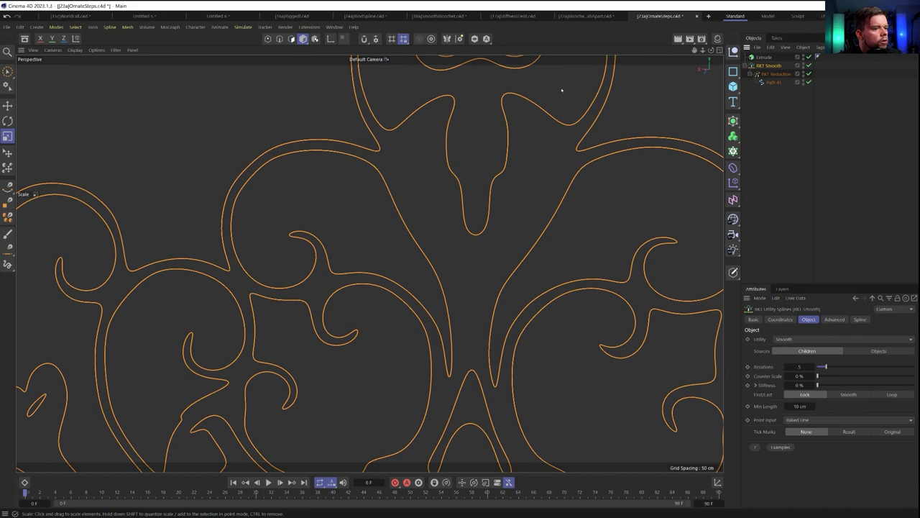
key("ctrl+z")
Add an RKT Resample as parent of the RKT Reduction and set its step to 1 cm.
left_click(309, 27)
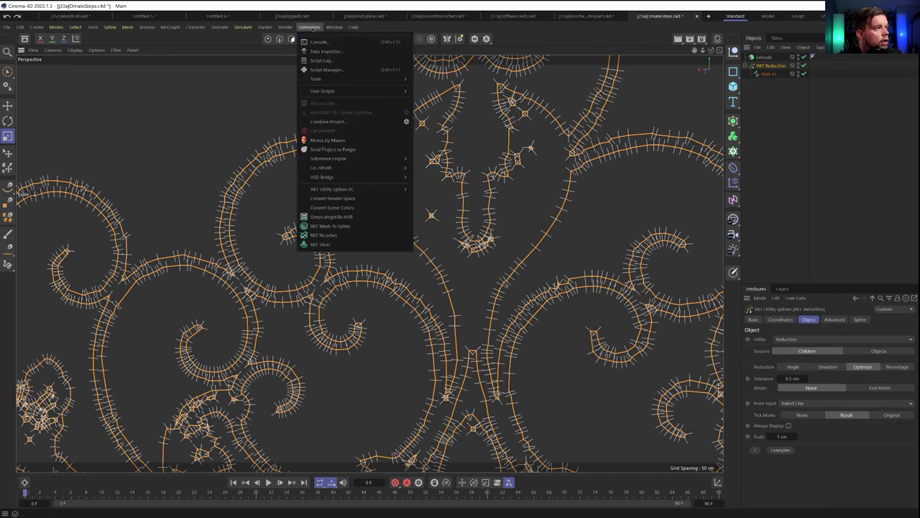
mouse_move(392, 189)
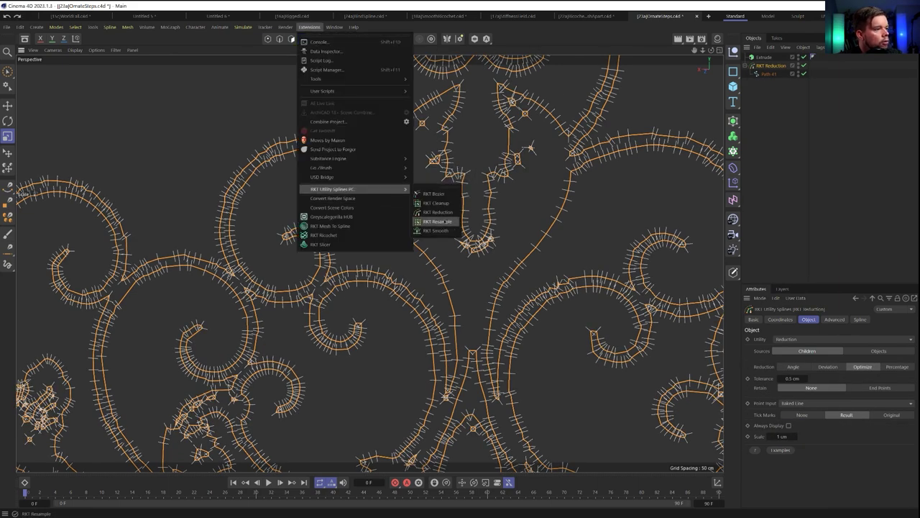
left_click(435, 221, "alt")
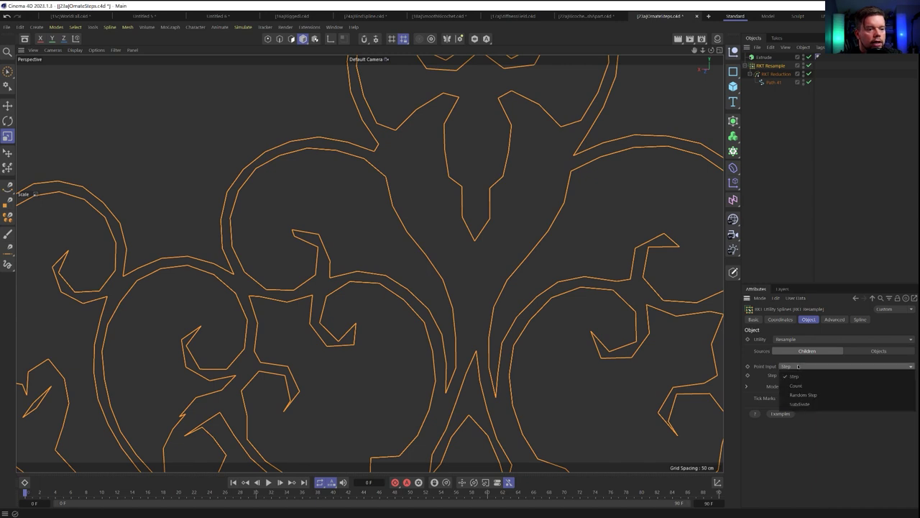
double_click(794, 376)
type("1")
key("Return")
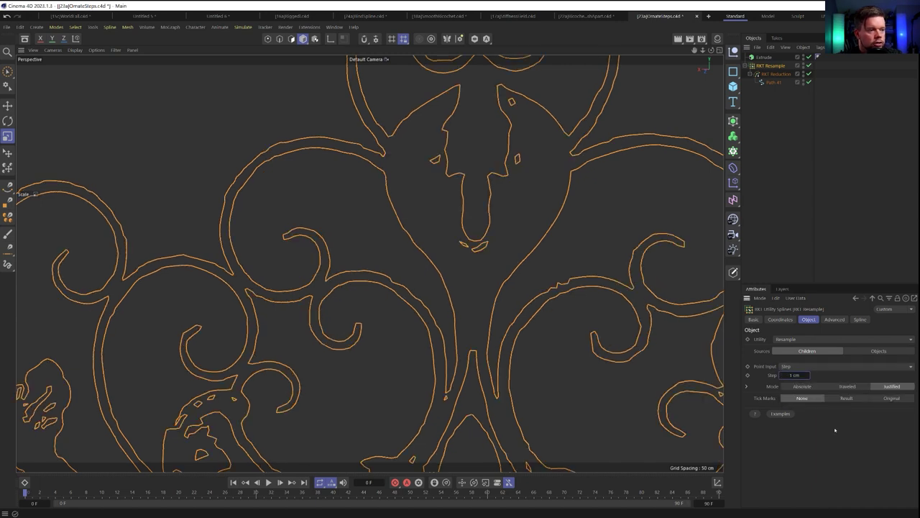
Show the RKT Resample's Original tick marks and try step values of 0.5 cm and 0.2 cm.
left_click(891, 398)
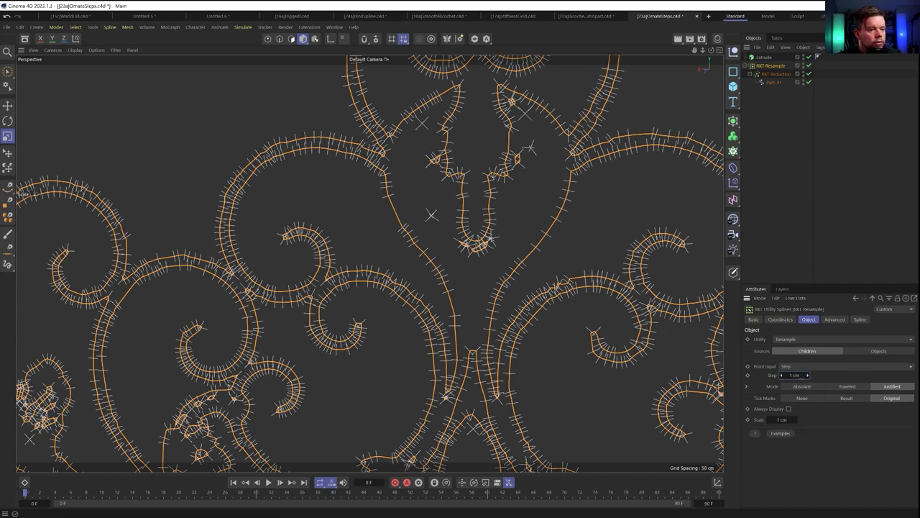
double_click(794, 374)
type("0.5")
key("Return")
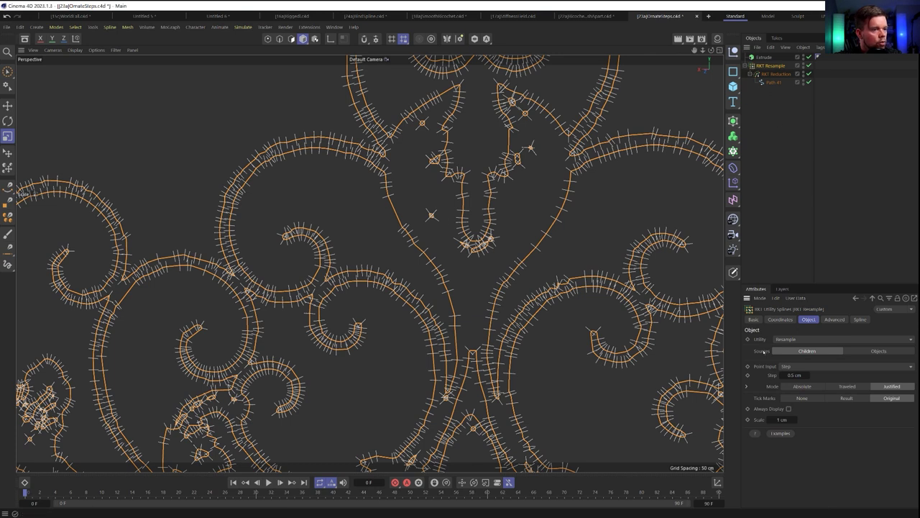
left_click(797, 375)
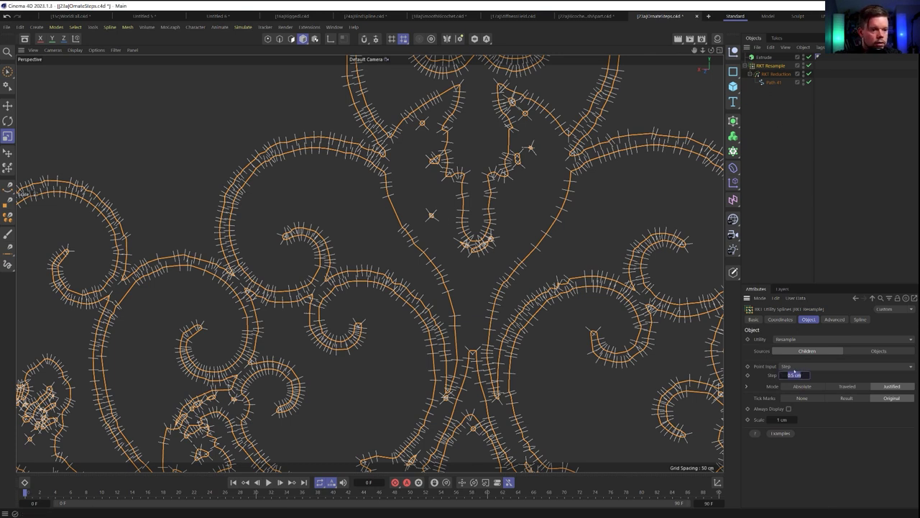
key("BackSpace")
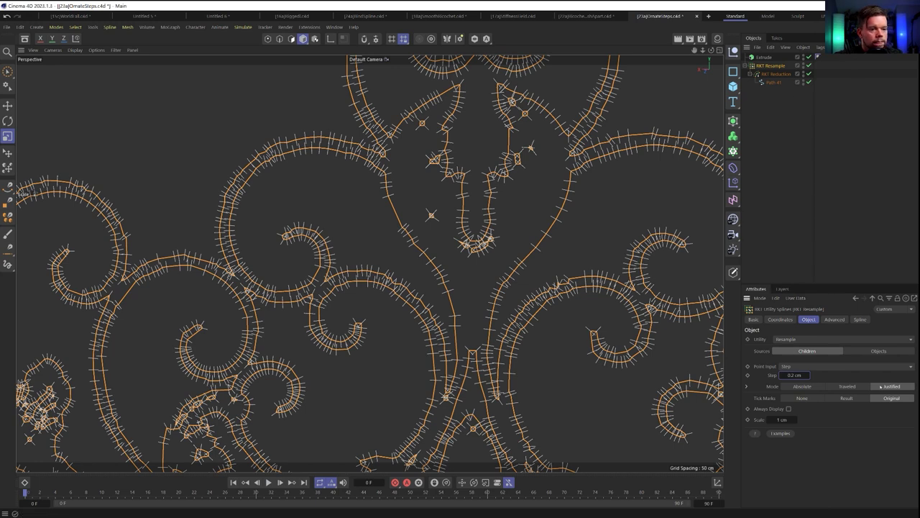
Switch the RKT Resample's tick marks to Result and set its step to 1 cm.
left_click(847, 398)
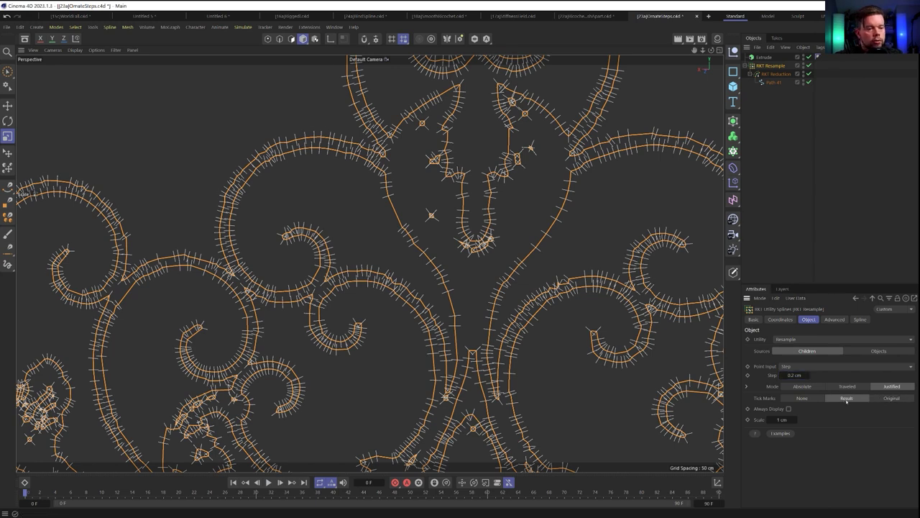
scroll(492, 220, "up", 5)
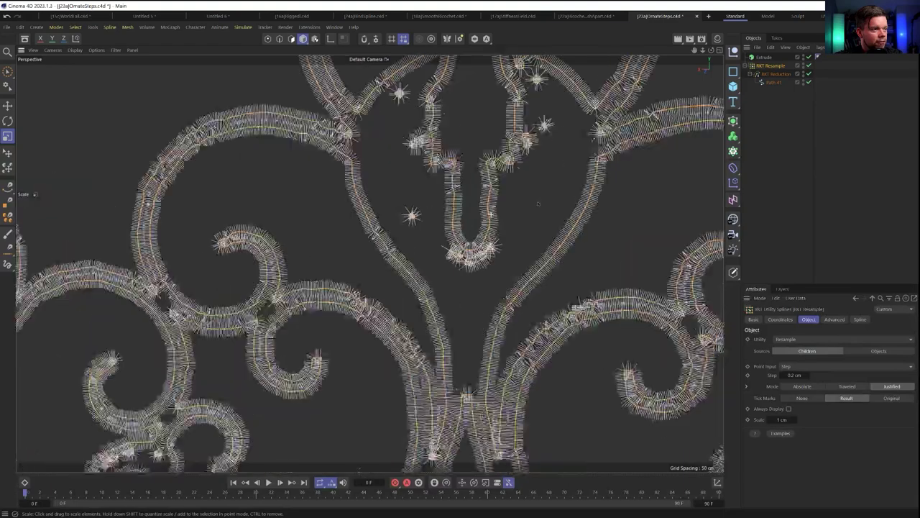
double_click(796, 376)
type("1")
key("Return")
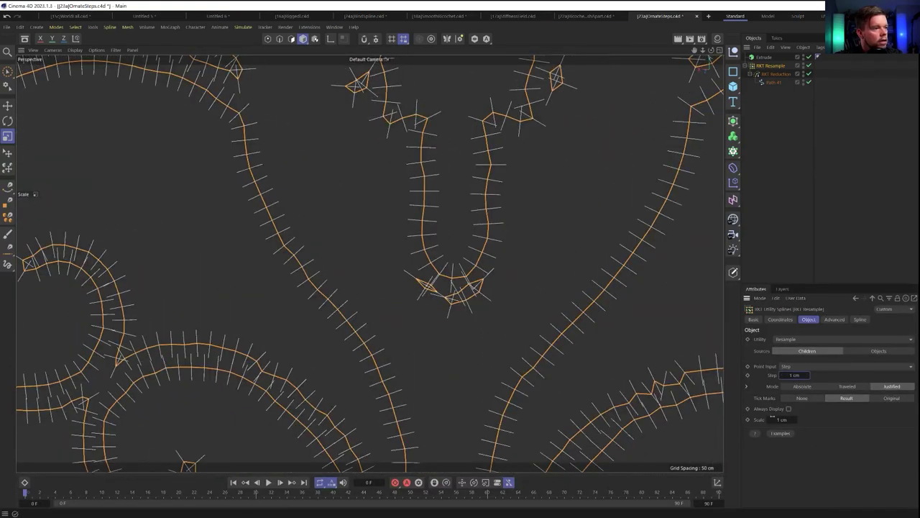
scroll(492, 203, "down", 5)
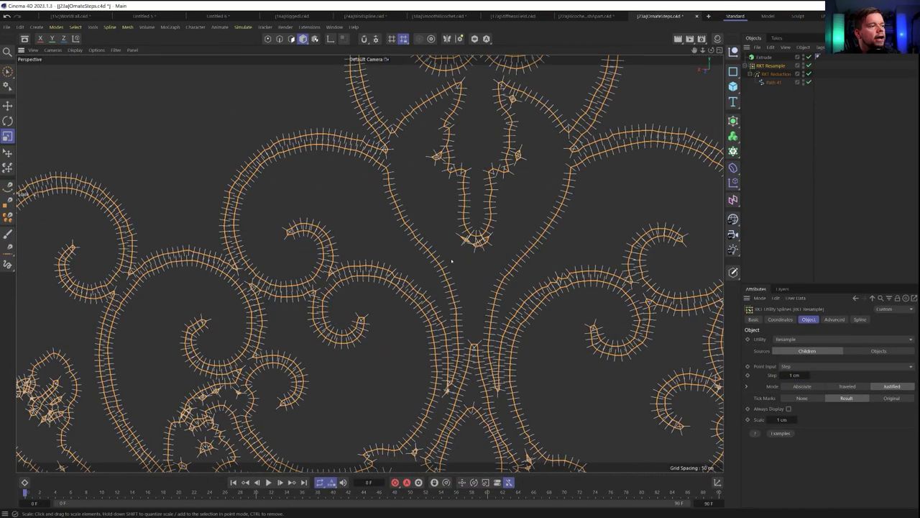
middle_click_drag(530, 189, 532, 268, "alt")
scroll(539, 214, "down", 1)
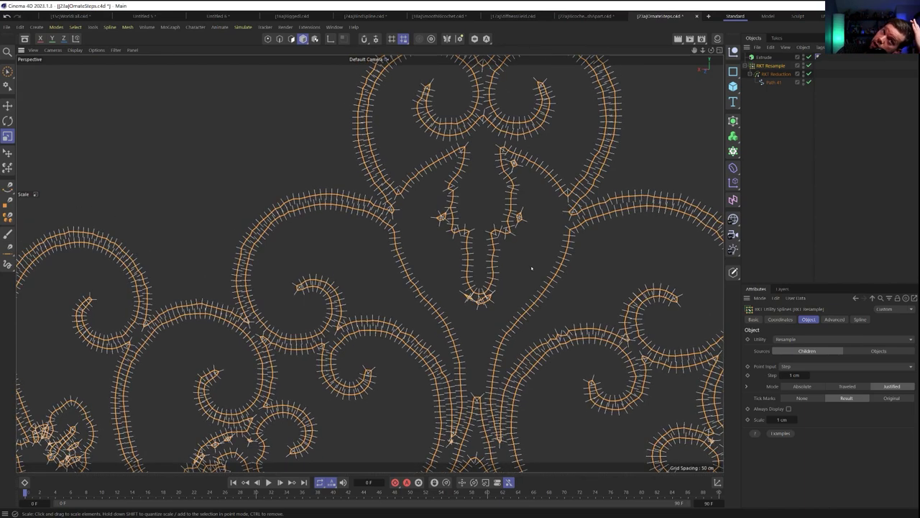
Add an RKT Smooth as parent of the RKT Resample and set its point input to Subdivide.
middle_click_drag(580, 158, 563, 168)
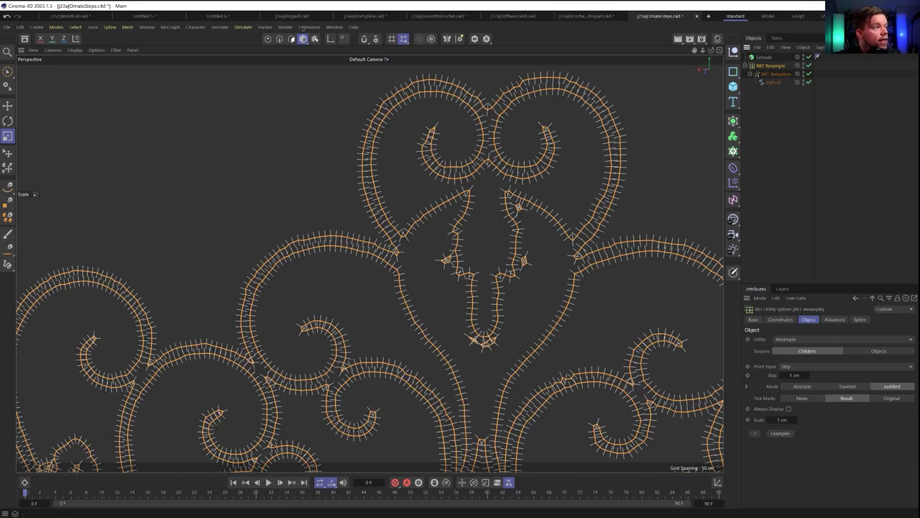
left_click(309, 27)
mouse_move(353, 188)
left_click(450, 230)
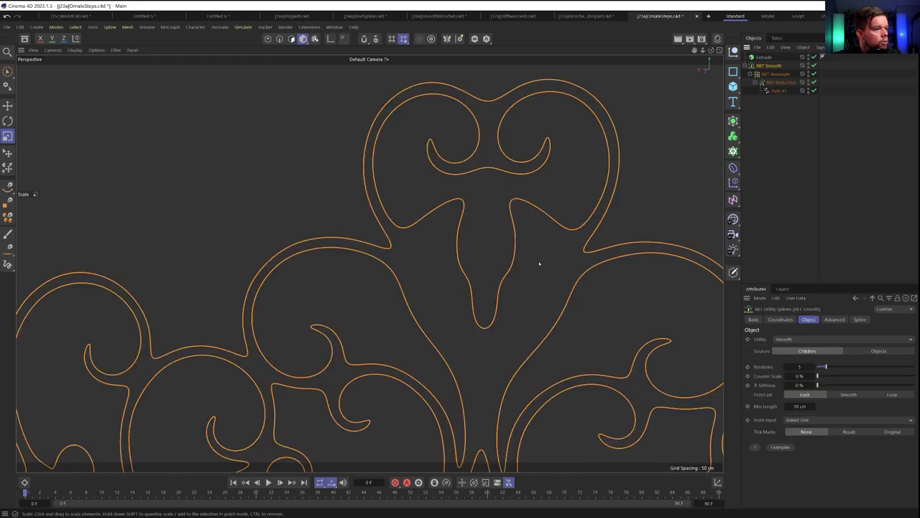
left_click(813, 419)
left_click(813, 425)
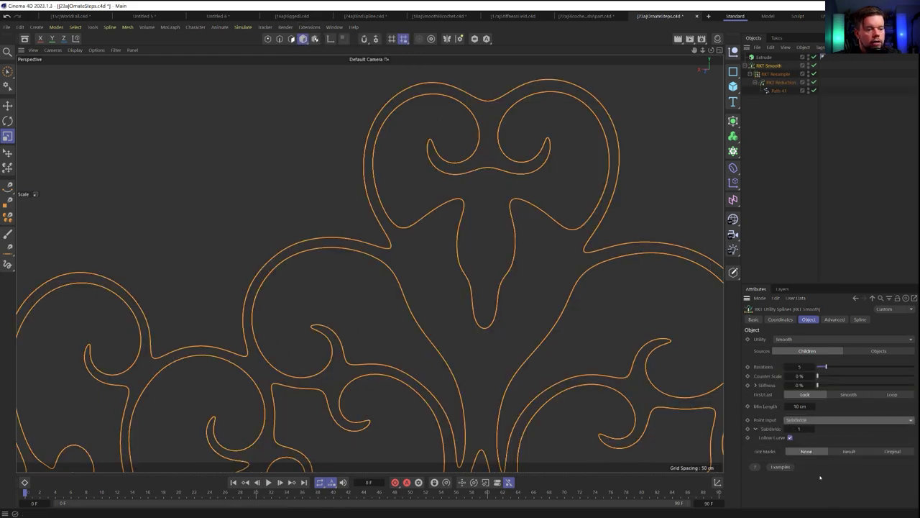
Lower the RKT Smooth's iterations to 0 and raise them gradually to 6.
left_click_drag(812, 366, 785, 370)
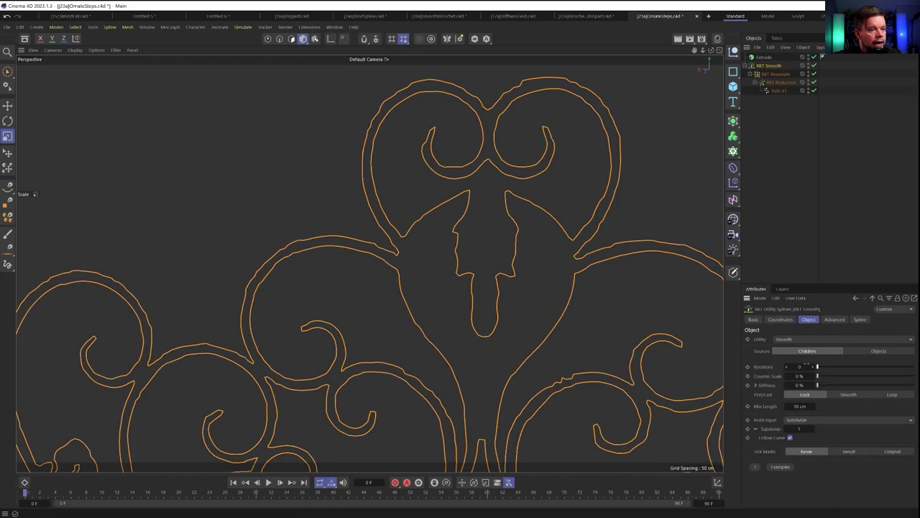
left_click(813, 368)
left_click(814, 368)
left_click(813, 367)
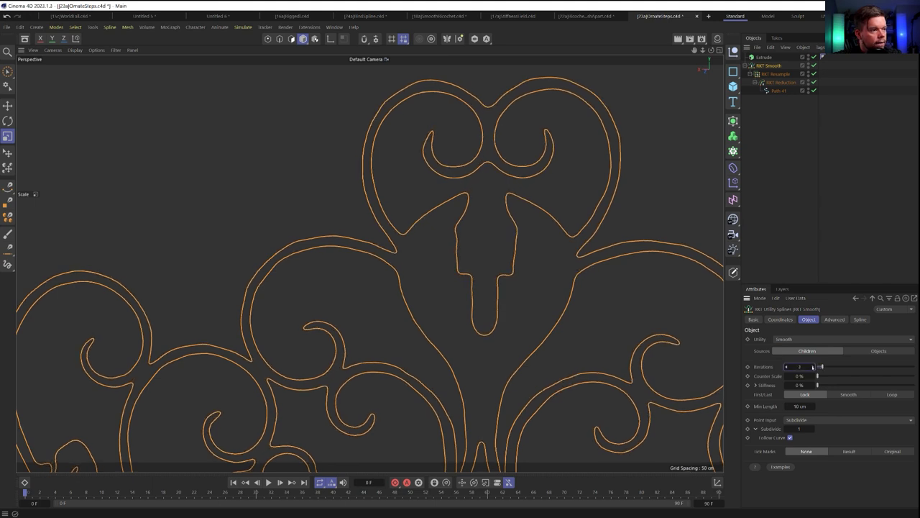
left_click(813, 367)
left_click_drag(813, 367, 827, 367)
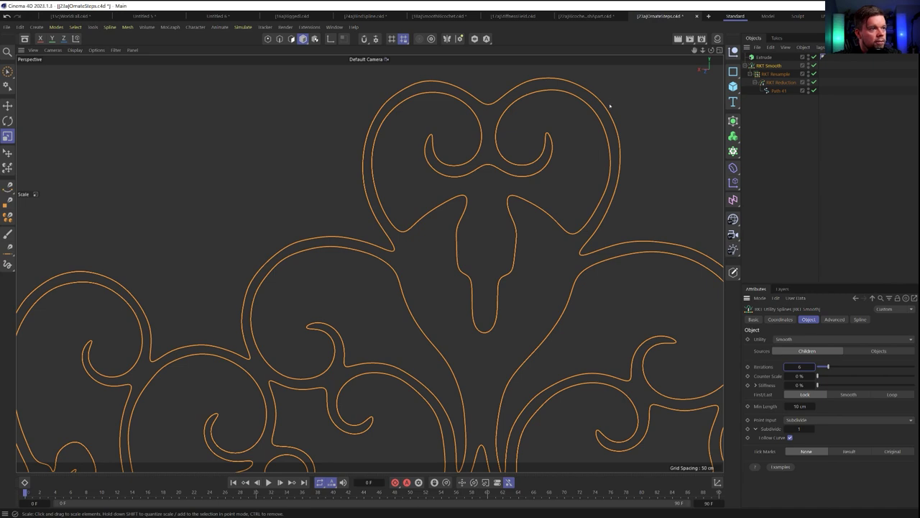
Try Counter Scale values of 81% and 224% on the RKT Smooth, checking the narrow inner tips of the ornament.
scroll(652, 255, "down", 5)
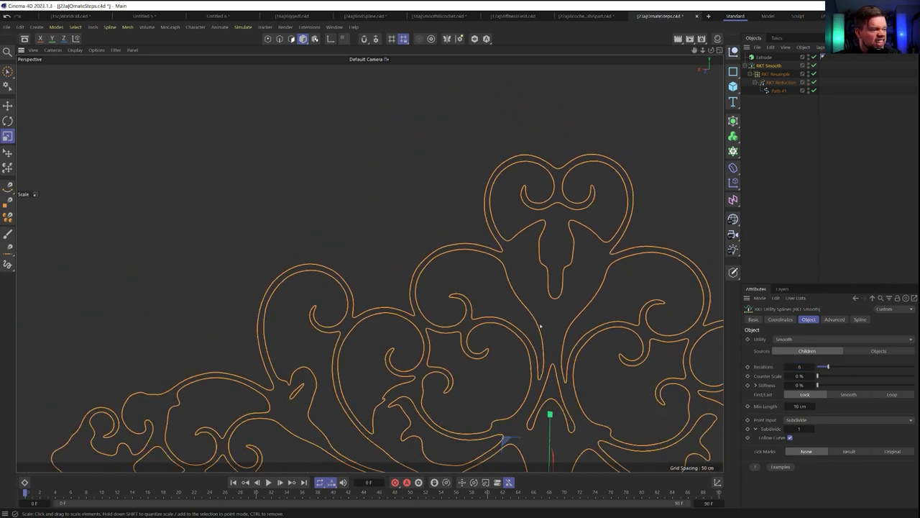
middle_click_drag(627, 388, 494, 160, "alt")
scroll(493, 160, "down", 5)
left_click_drag(524, 259, 510, 257, "alt")
scroll(524, 259, "up", 10)
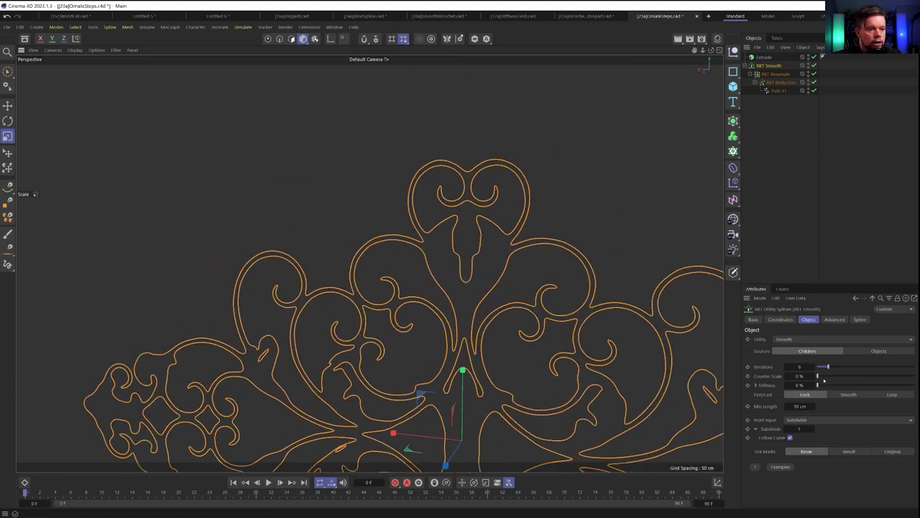
left_click_drag(829, 379, 897, 386)
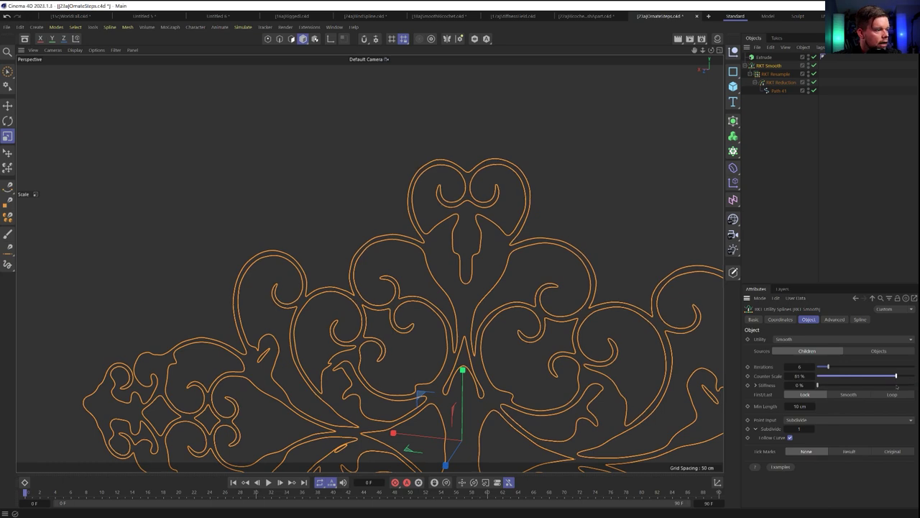
scroll(561, 332, "down", 4)
middle_click_drag(453, 420, 404, 251, "alt")
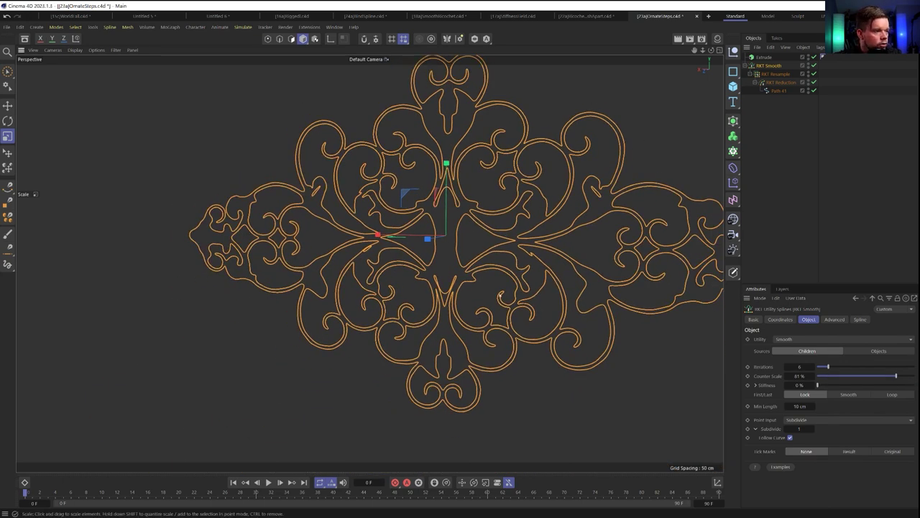
scroll(442, 289, "up", 10)
scroll(443, 289, "up", 2)
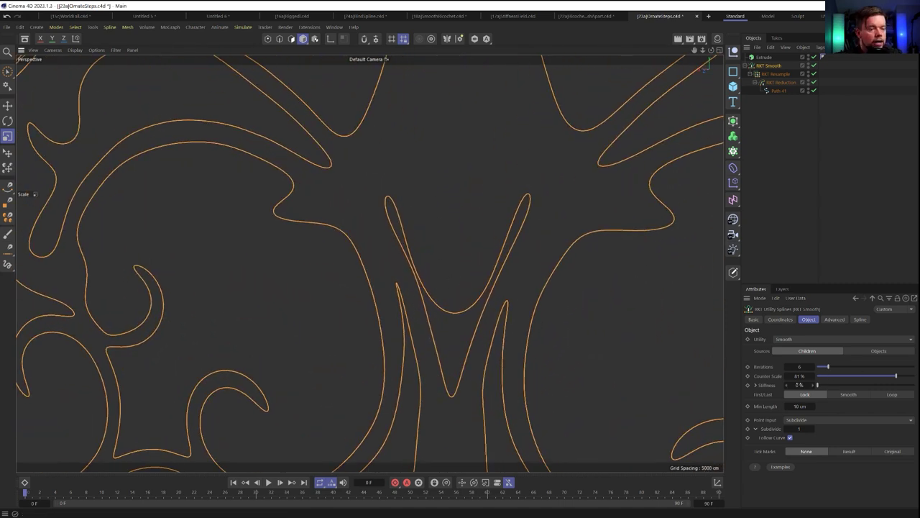
left_click_drag(800, 377, 903, 377)
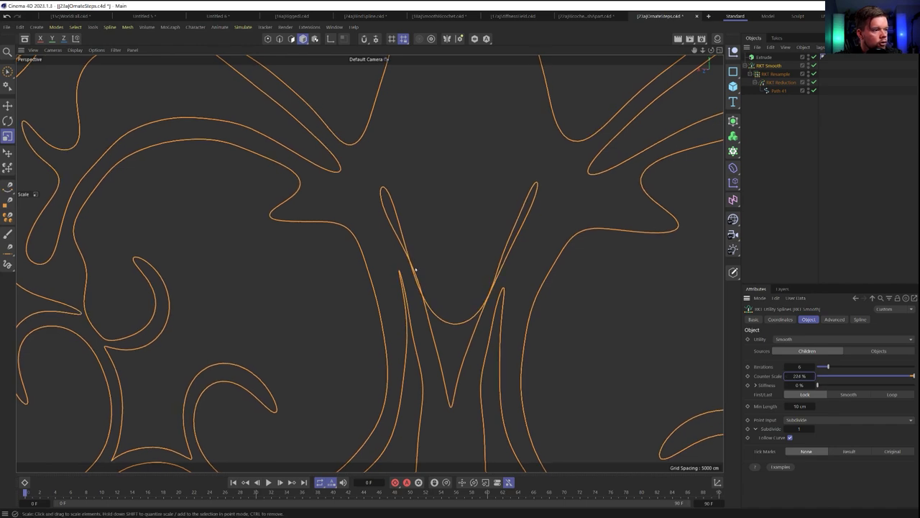
Try extreme Counter Scale values of 13266% and -476% on the RKT Smooth.
key("h")
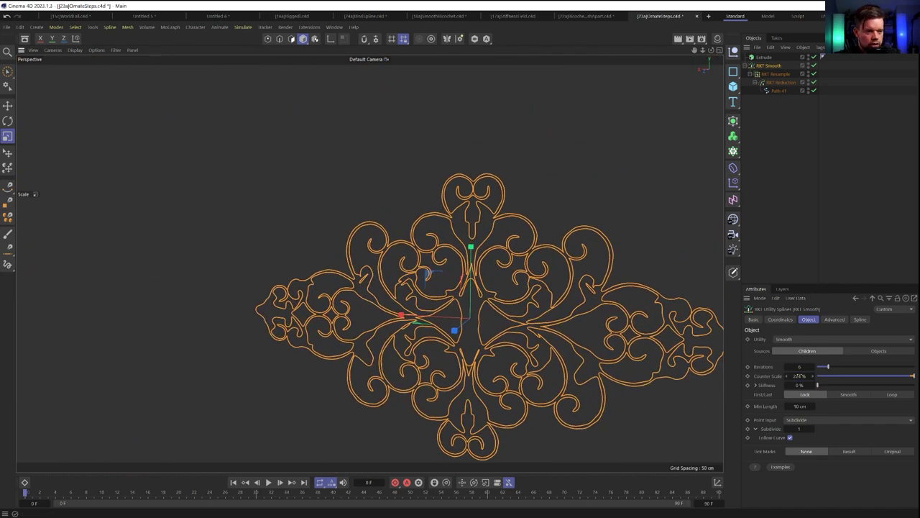
left_click_drag(830, 376, 906, 376)
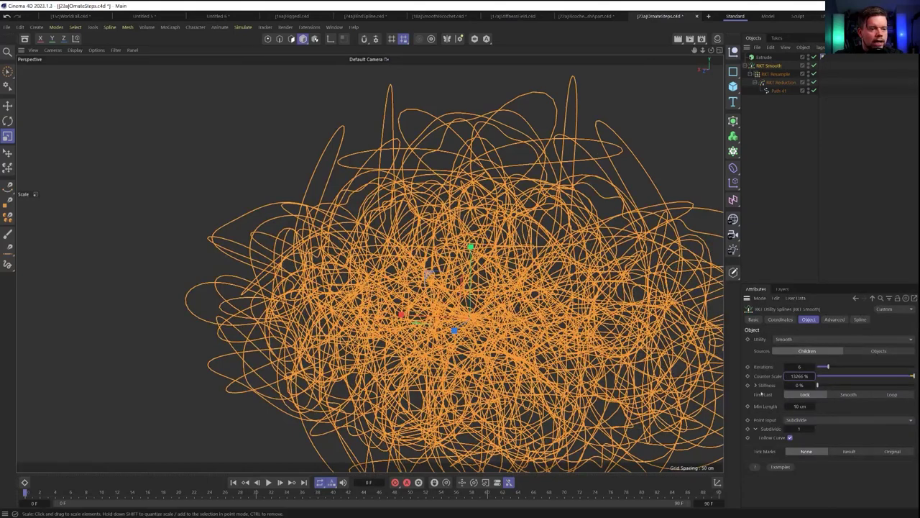
left_click_drag(829, 376, 774, 376)
scroll(510, 150, "up", 6)
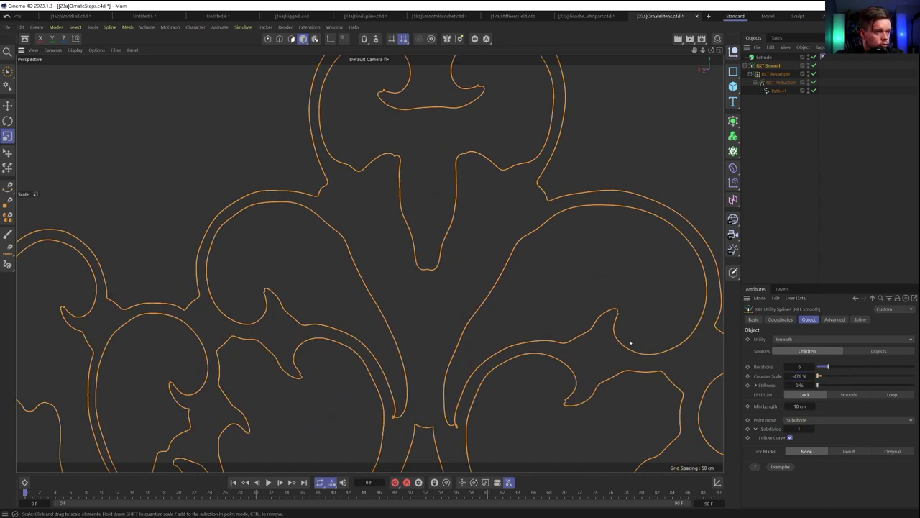
Set the RKT Smooth's Counter Scale to 20% and frame the whole ornament.
scroll(631, 344, "down", 10)
left_click(819, 376)
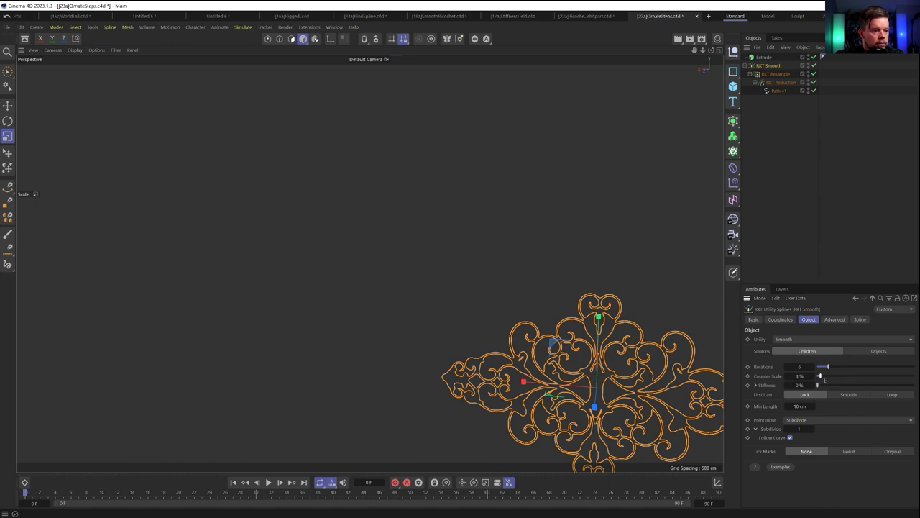
left_click_drag(826, 381, 837, 381)
scroll(591, 362, "down", 2)
middle_click_drag(453, 340, 360, 253, "alt")
scroll(478, 310, "up", 5)
middle_click_drag(716, 306, 686, 309, "alt")
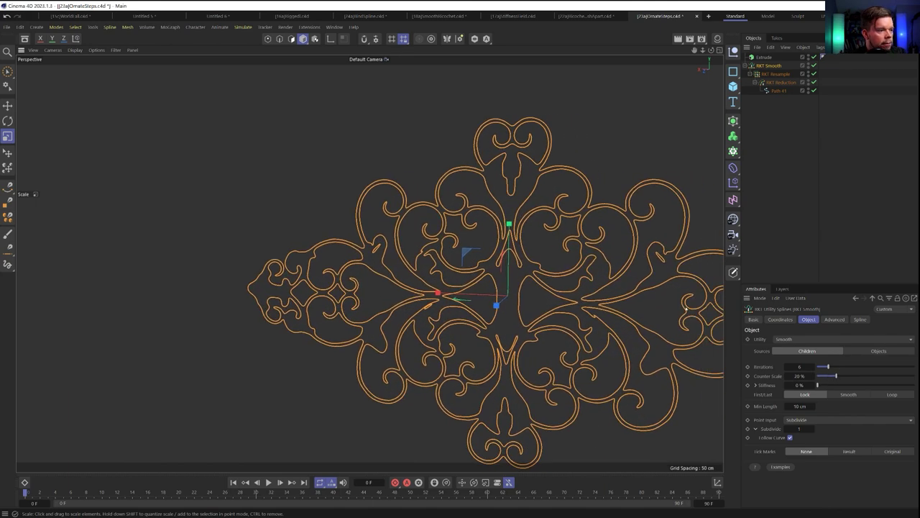
Try a Min Length of 0 cm on the RKT Smooth and raise it to 19 cm to filter out tiny spline fragments.
double_click(803, 407)
type("0")
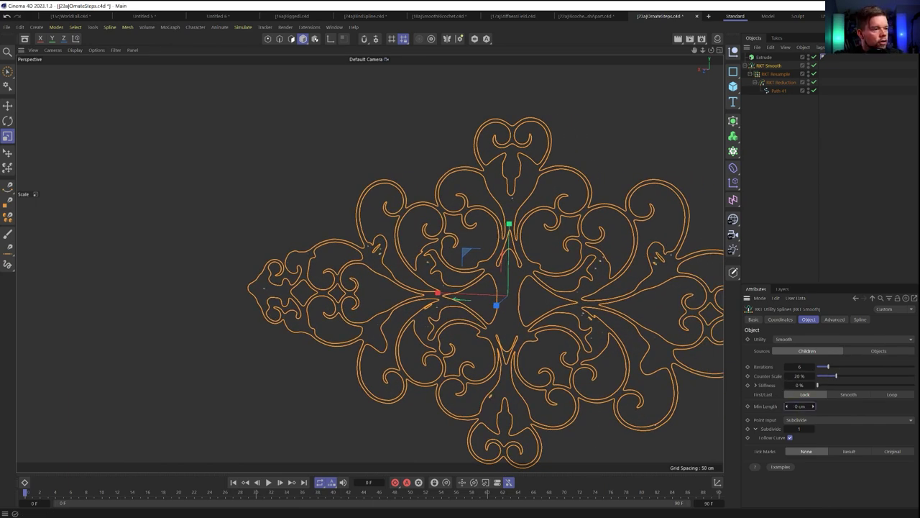
key("Return")
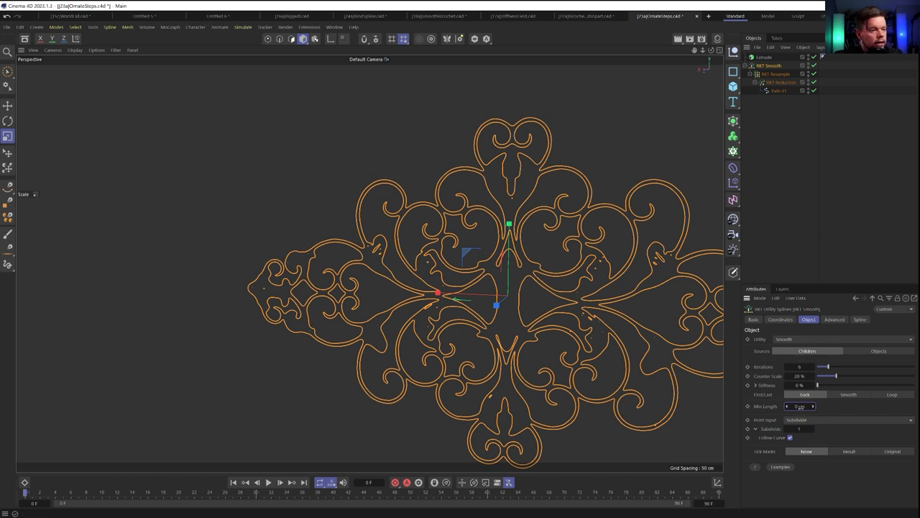
left_click_drag(813, 406, 805, 407)
left_click_drag(799, 406, 802, 407)
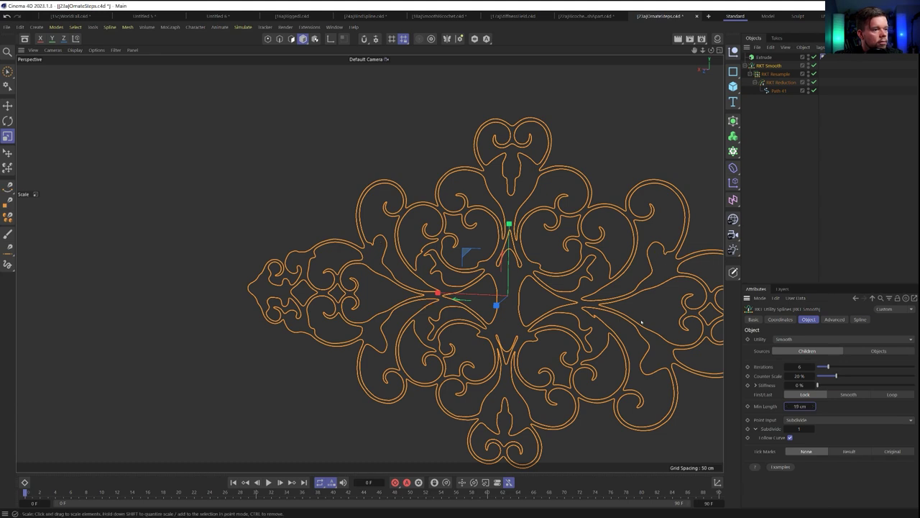
middle_click_drag(613, 292, 496, 258, "alt")
scroll(497, 258, "down", 2)
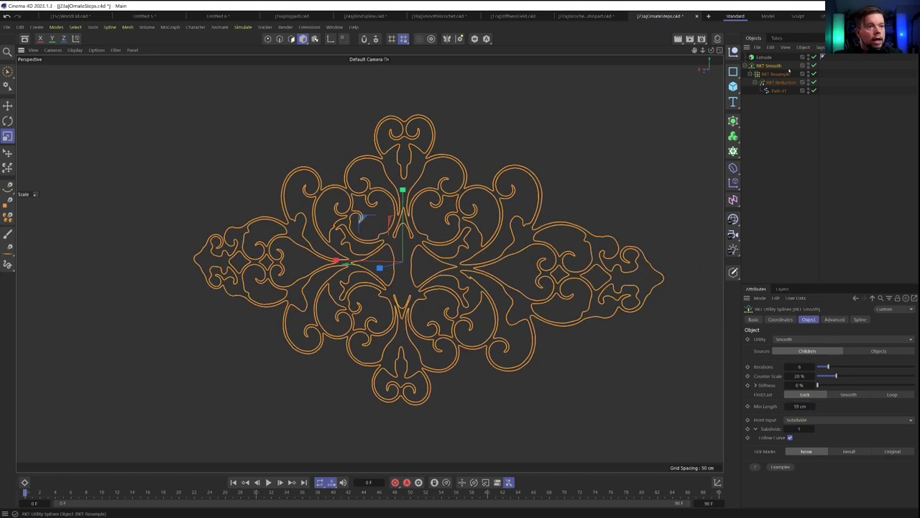
Place the RKT Smooth hierarchy under the Extrude object and clear the selection.
scroll(391, 251, "up", 3)
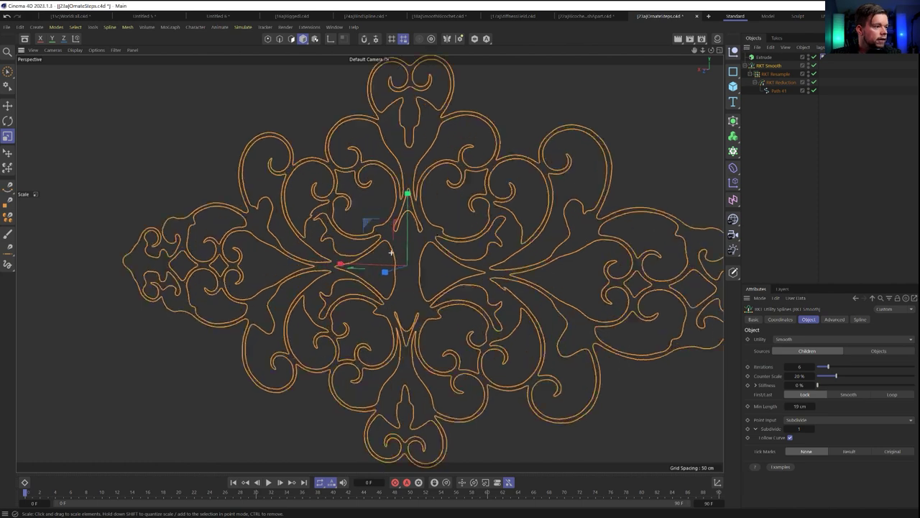
scroll(391, 253, "up", 2)
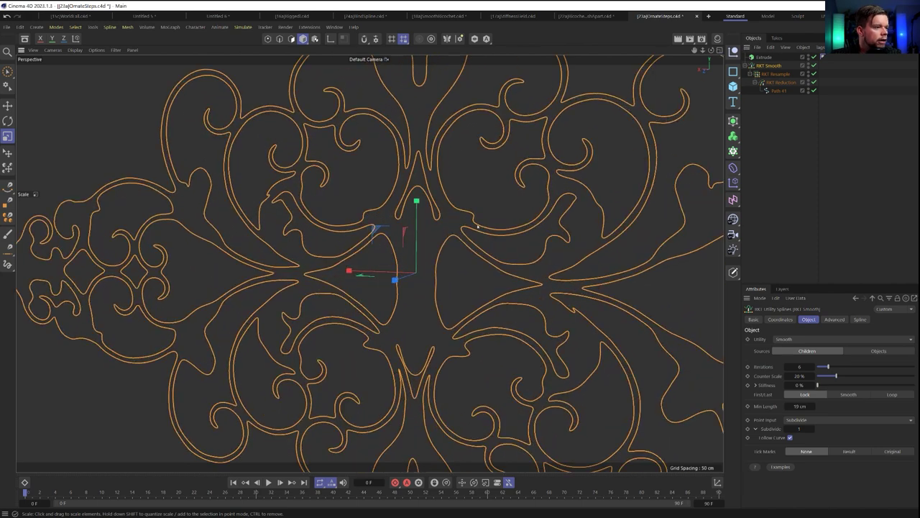
scroll(399, 233, "down", 2)
middle_click_drag(353, 246, 369, 263, "alt")
scroll(519, 173, "down", 5)
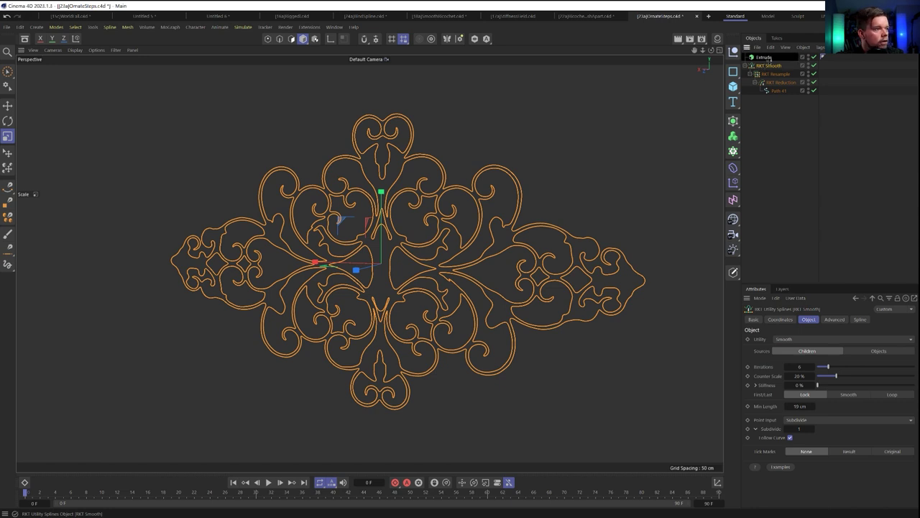
left_click_drag(768, 58, 767, 57)
left_click(787, 157)
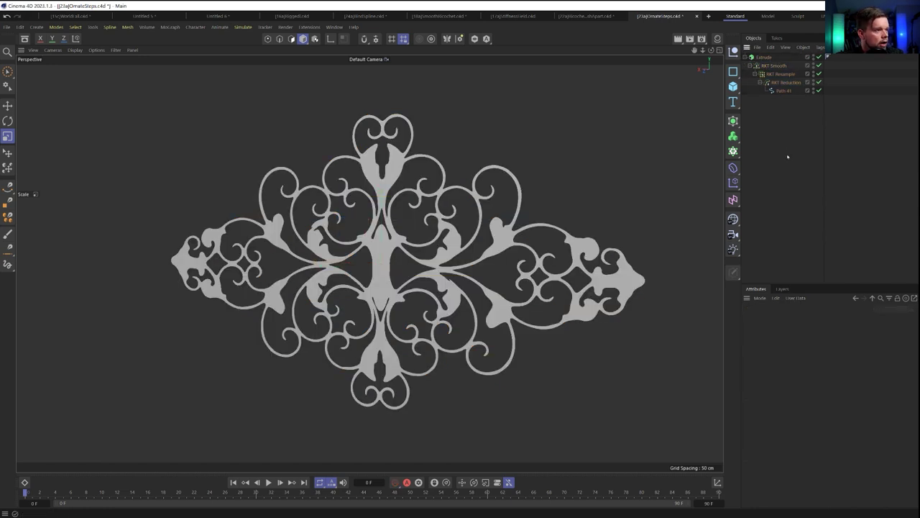
Reset the Extrude's offset to its default and set it to 5 cm.
left_click_drag(471, 180, 391, 162, "alt")
right_click_drag(366, 160, 457, 200, "alt")
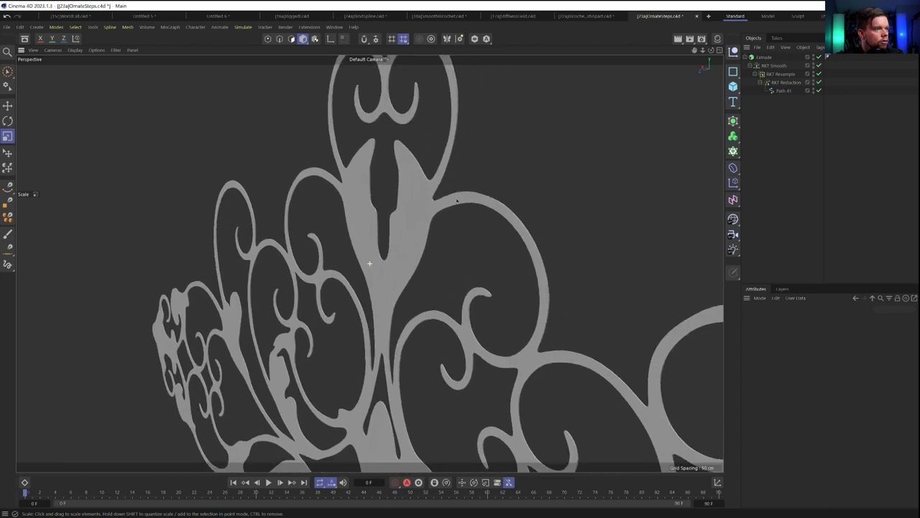
left_click(763, 57)
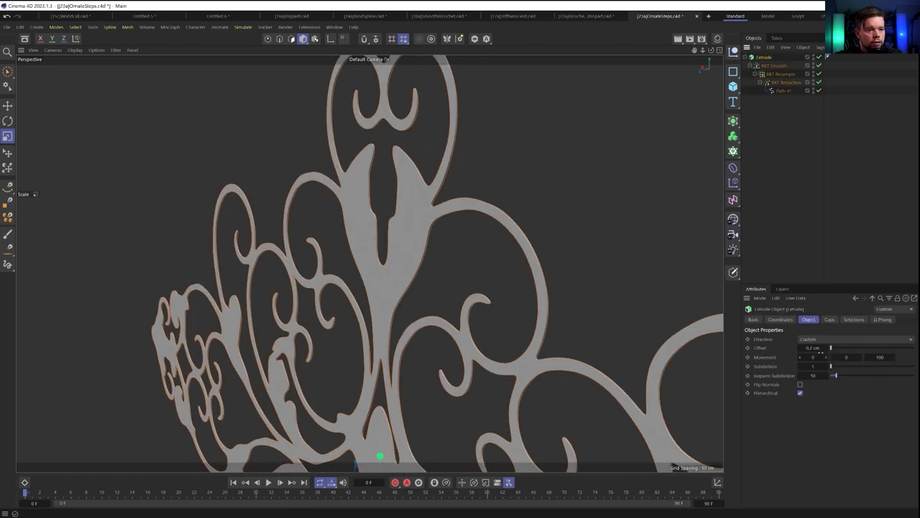
right_click(825, 348)
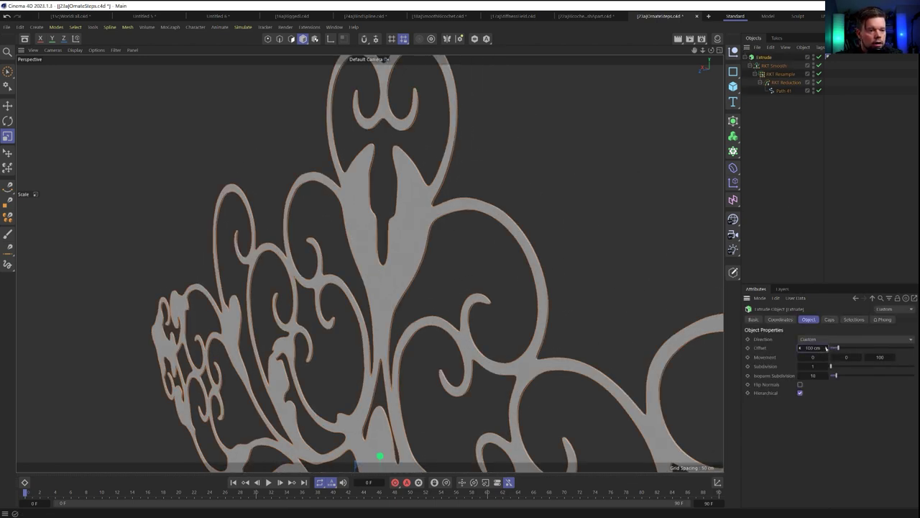
double_click(812, 348)
type("5")
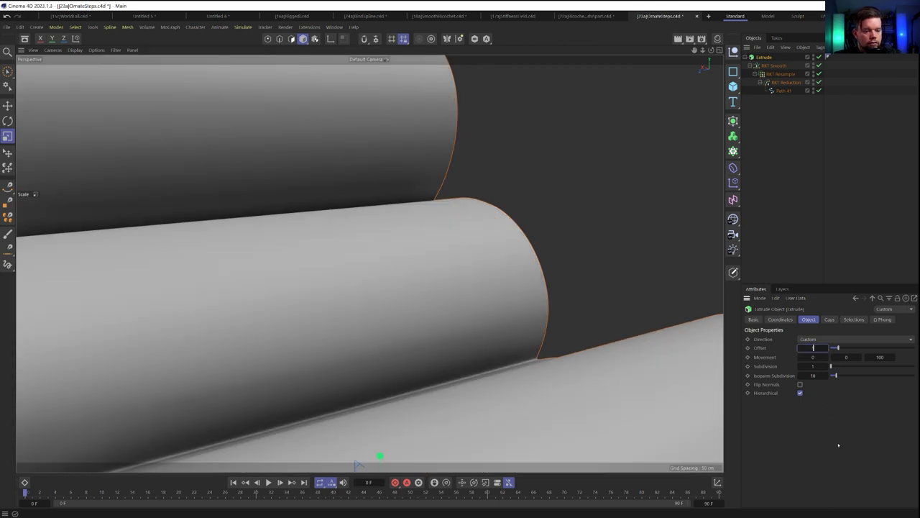
key("Return")
Display the extruded ornament shaded with its polygon lines.
left_click_drag(408, 153, 449, 177, "alt")
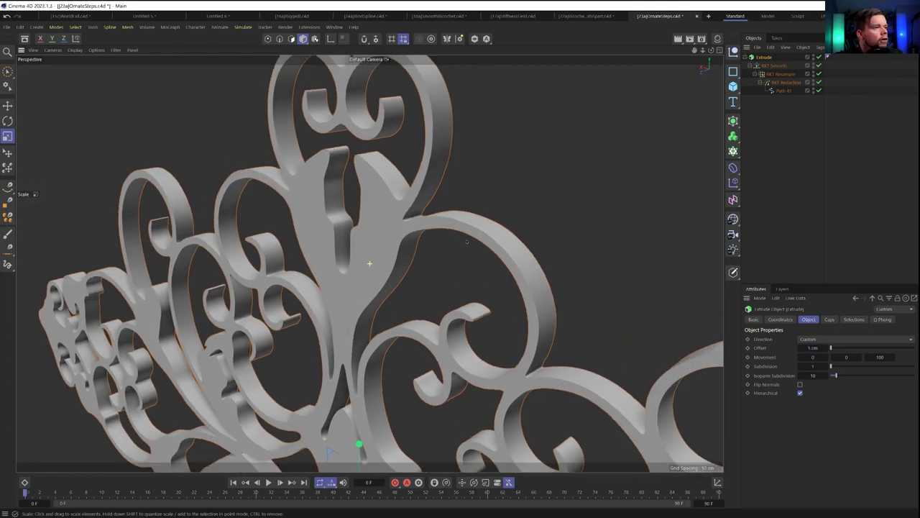
middle_click_drag(449, 177, 461, 263, "alt")
key("n")
key("b")
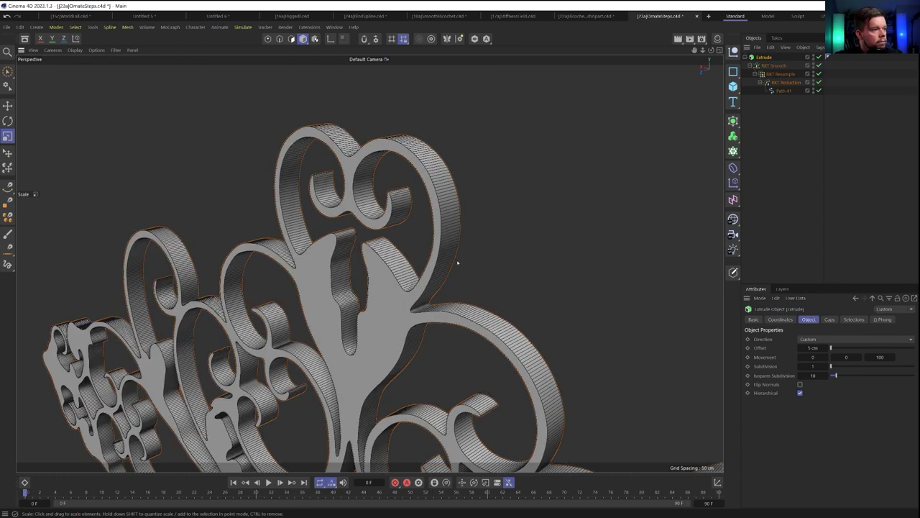
Inspect the extruded ornament from several angles to check the curve smoothness and the spacing of its side polygons.
left_click_drag(457, 214, 446, 234, "alt")
middle_click_drag(382, 371, 358, 120, "alt")
middle_click_drag(515, 375, 515, 243, "alt")
right_click_drag(489, 245, 388, 288, "alt")
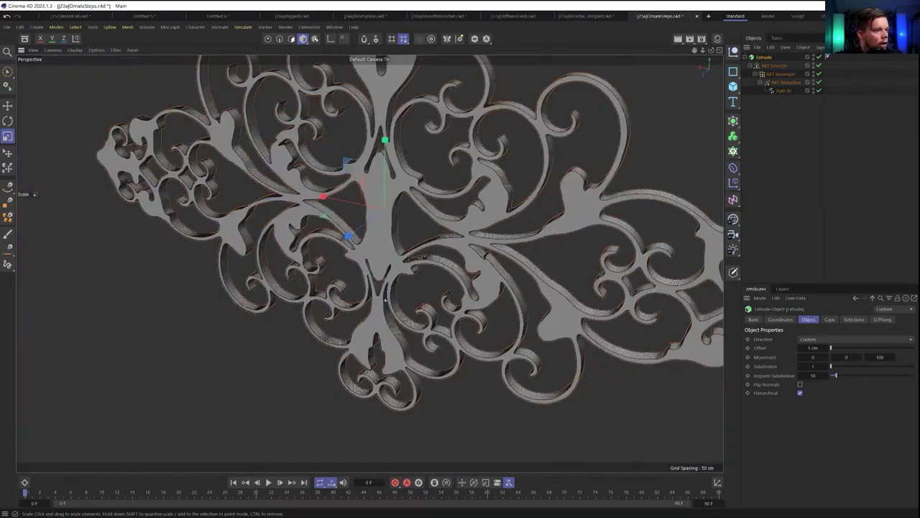
left_click_drag(385, 298, 400, 276, "alt")
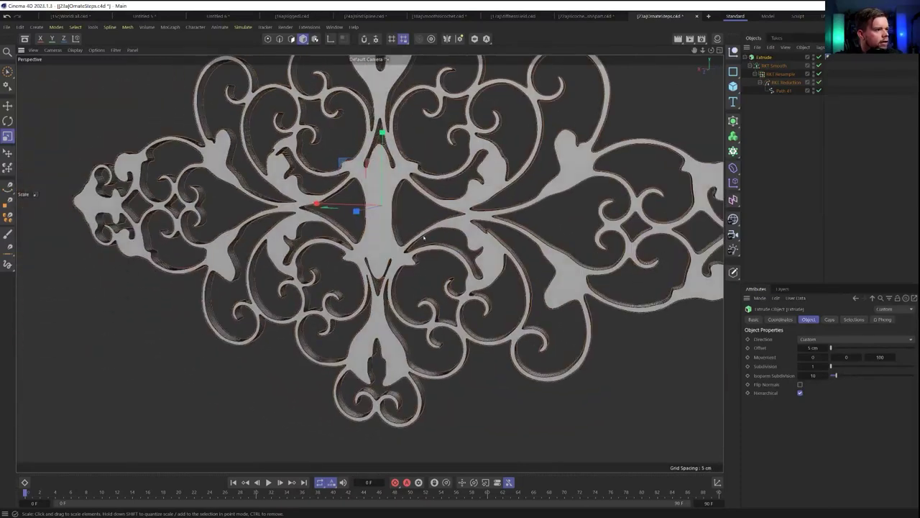
middle_click_drag(392, 124, 369, 263, "alt")
scroll(370, 264, "up", 1)
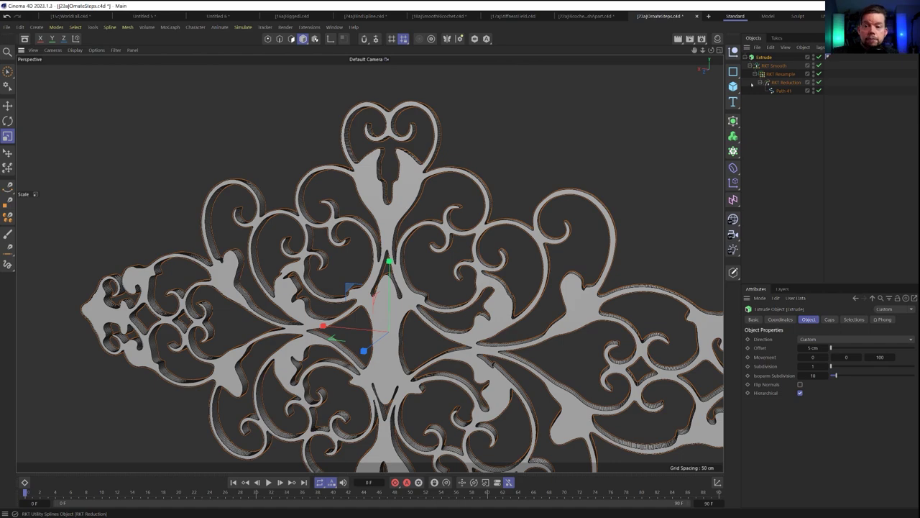
scroll(391, 161, "up", 5)
scroll(391, 164, "down", 4)
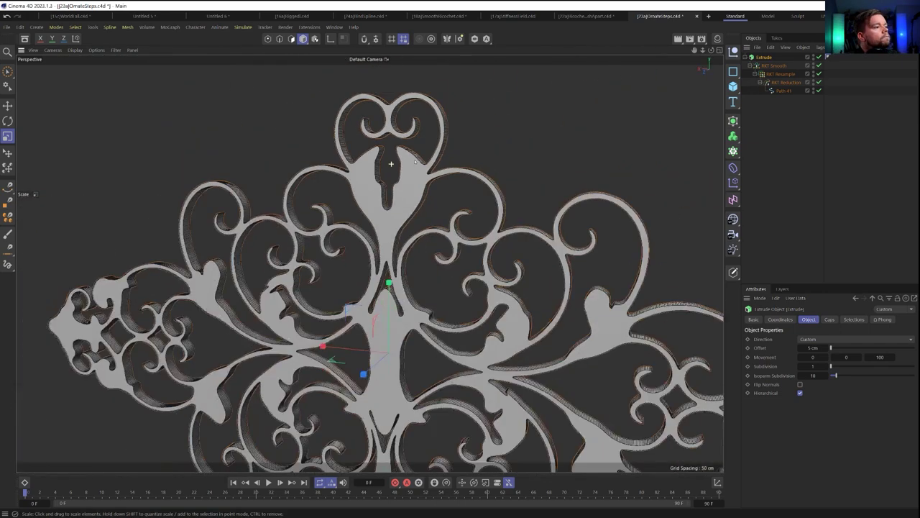
Disable the Extrude and set the RKT Smooth's tick marks to Result to check the spline's point density.
left_click(819, 57)
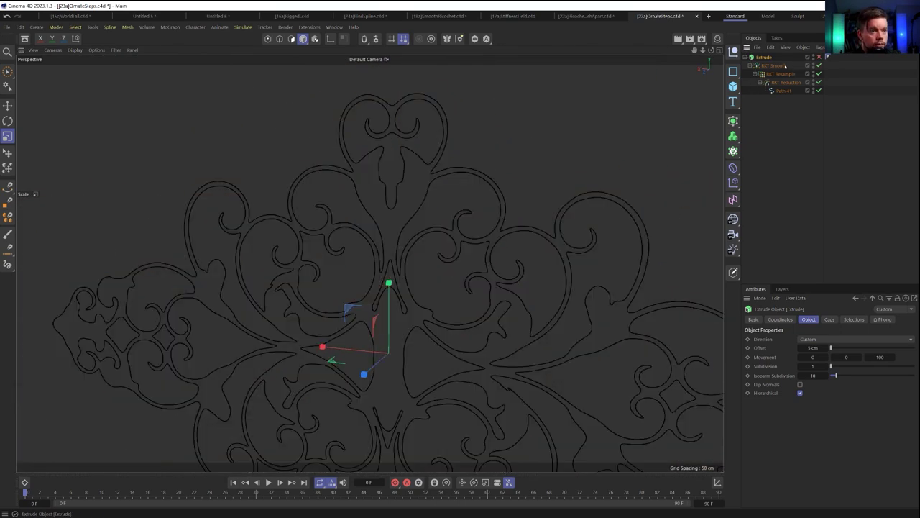
left_click(778, 66)
left_click_drag(459, 152, 499, 161, "alt")
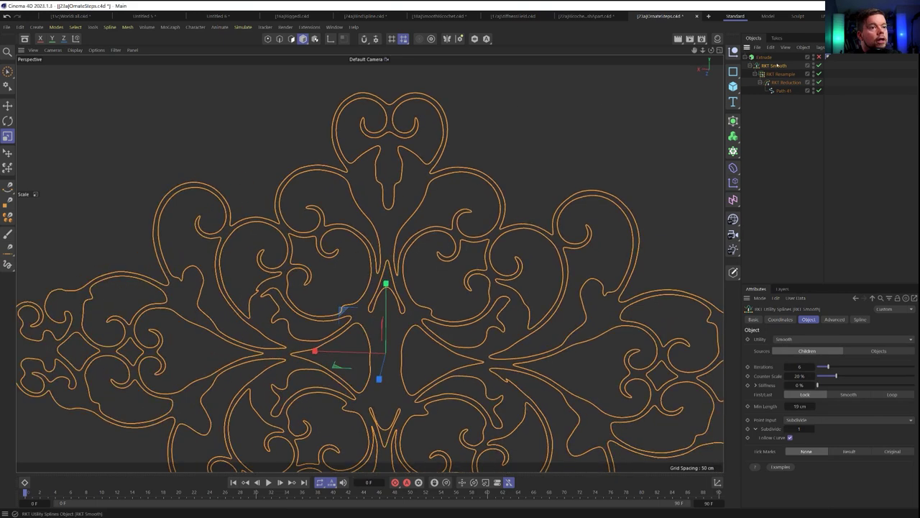
left_click(310, 28)
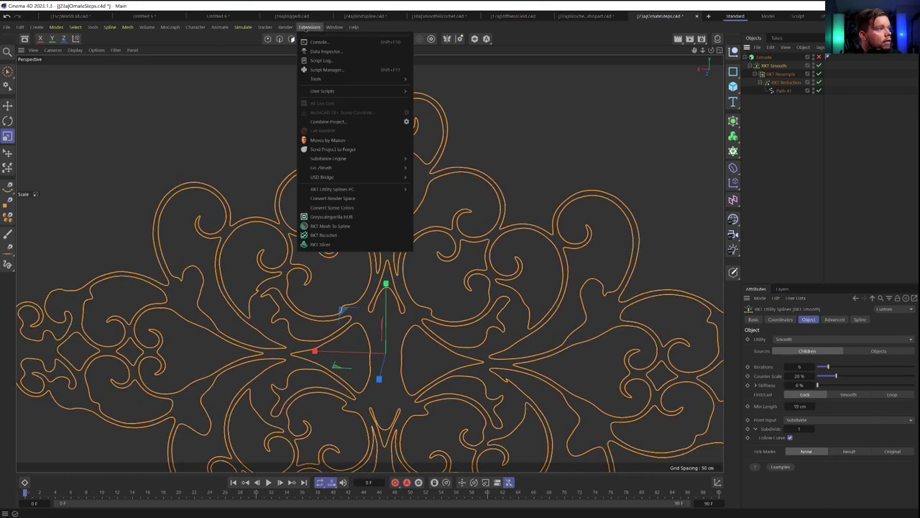
left_click(756, 68)
left_click(850, 451)
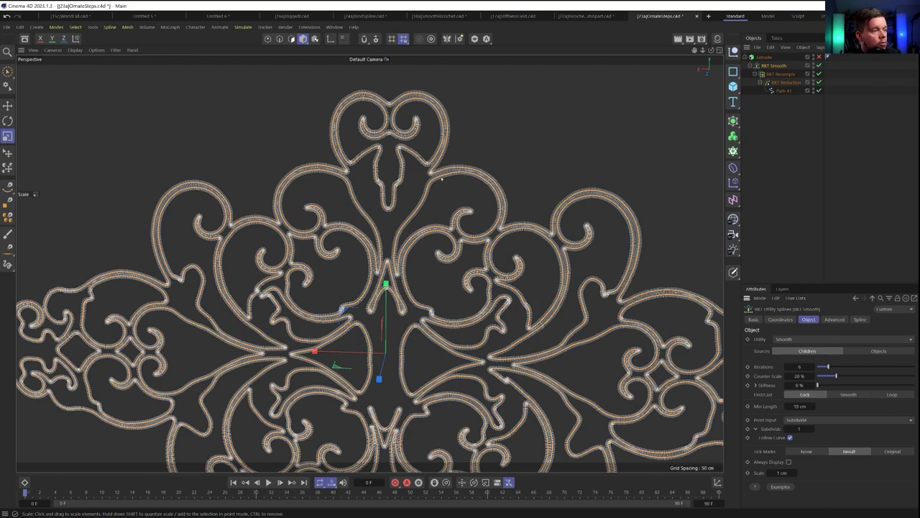
scroll(441, 179, "up", 5)
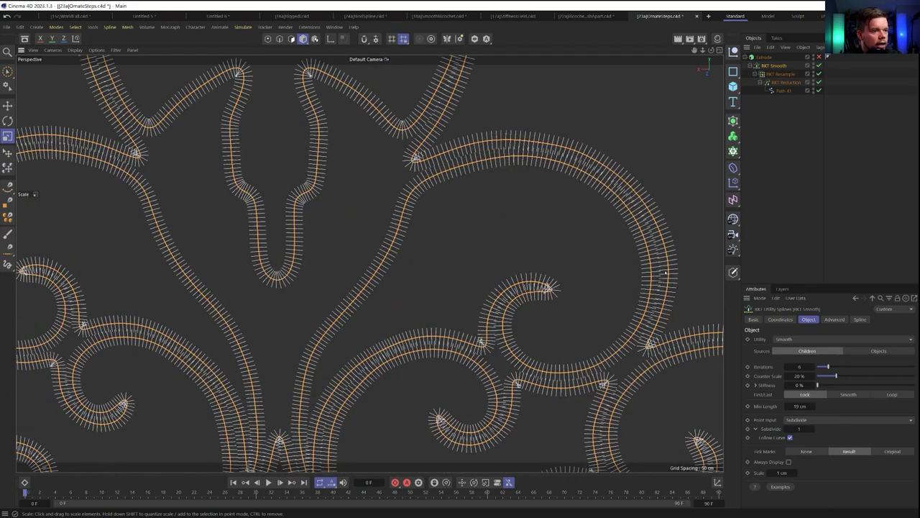
scroll(385, 429, "down", 5)
scroll(384, 428, "up", 2)
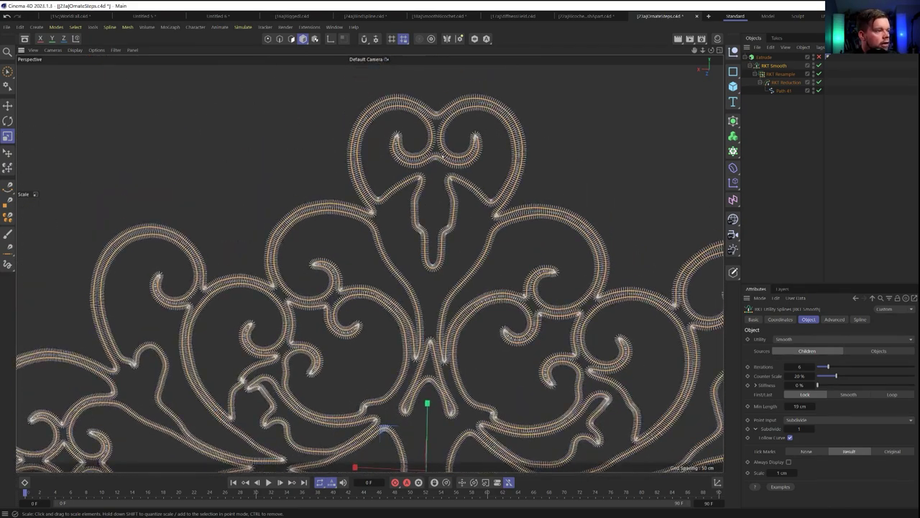
Add an RKT Reduction as the parent of the RKT Smooth hierarchy.
left_click(309, 27)
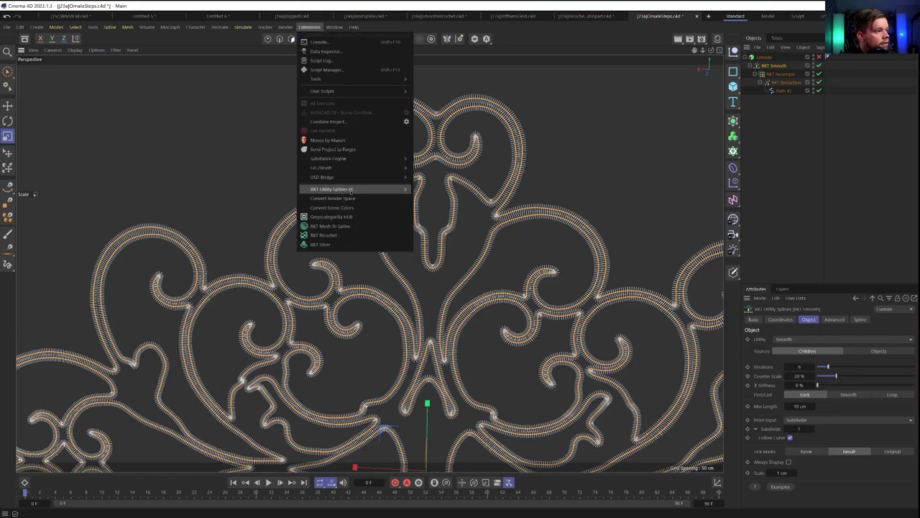
mouse_move(352, 188)
left_click(437, 212)
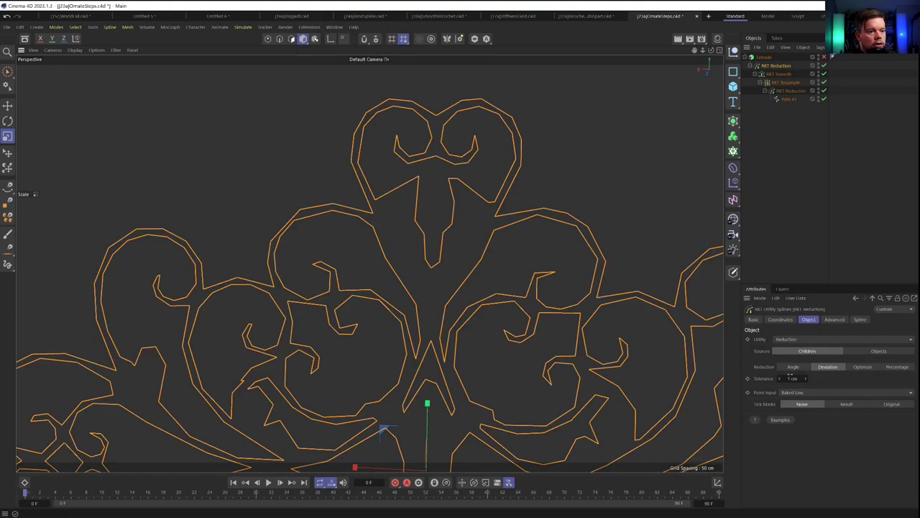
scroll(551, 284, "down", 4)
scroll(487, 214, "up", 1)
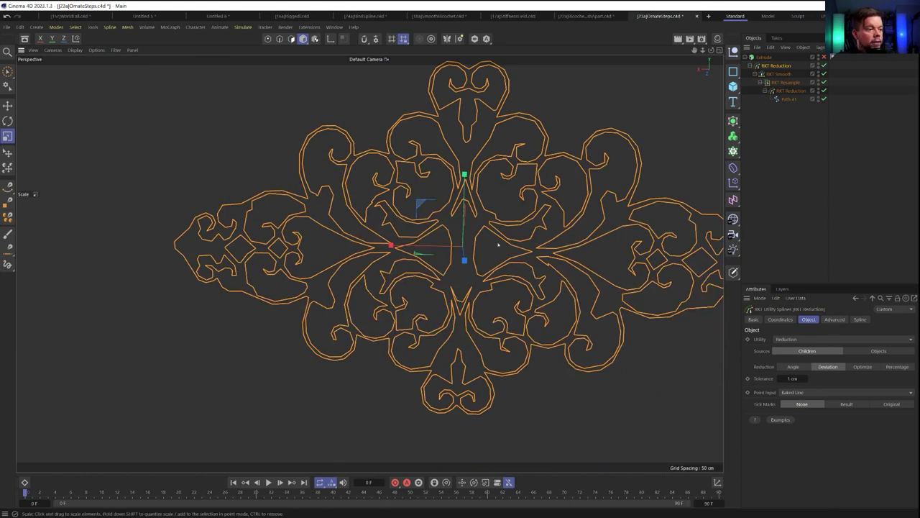
left_click_drag(499, 244, 464, 243, "alt")
scroll(471, 243, "down", 3)
Re-enable the Extrude and examine the reduced ornament from far and near alongside the Reduction's point count feedback.
left_click(824, 56)
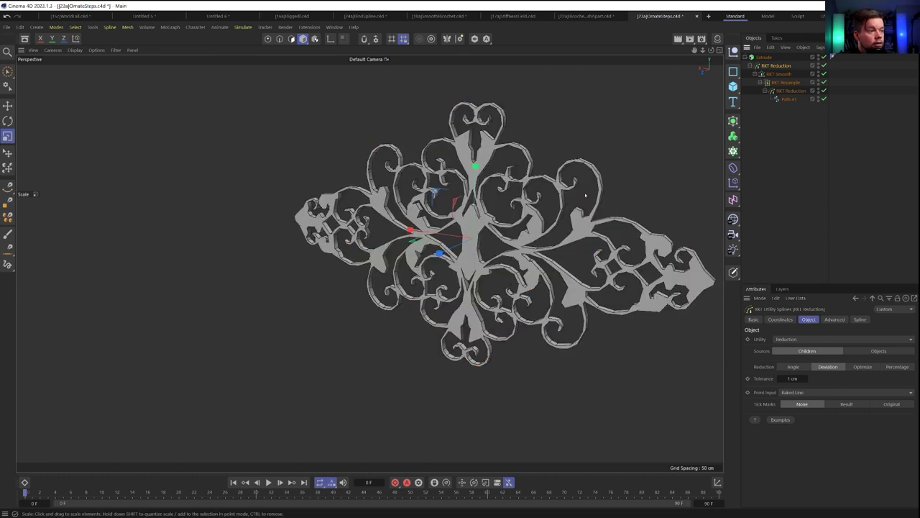
scroll(585, 194, "down", 4)
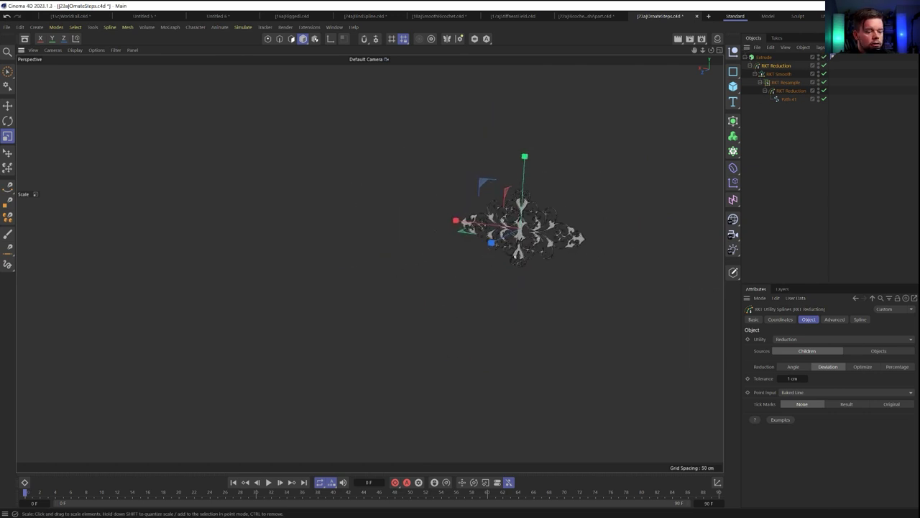
scroll(519, 210, "down", 3)
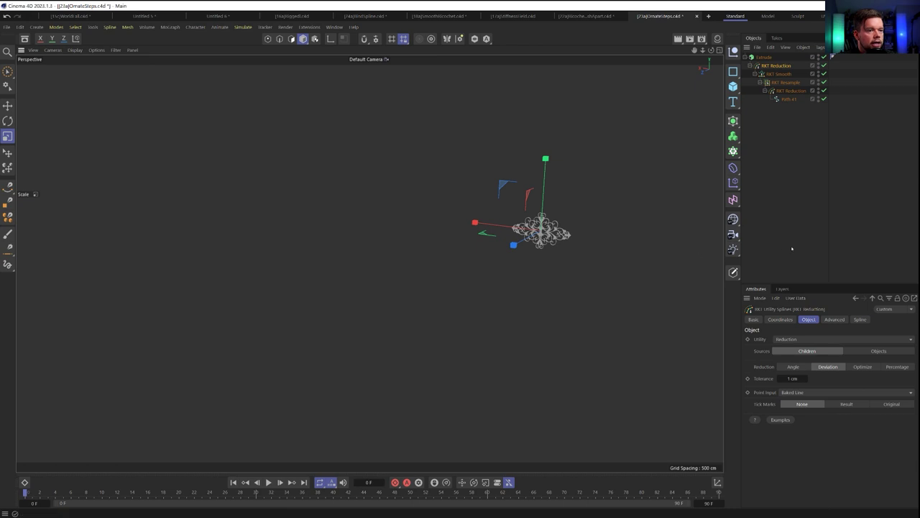
left_click(835, 319)
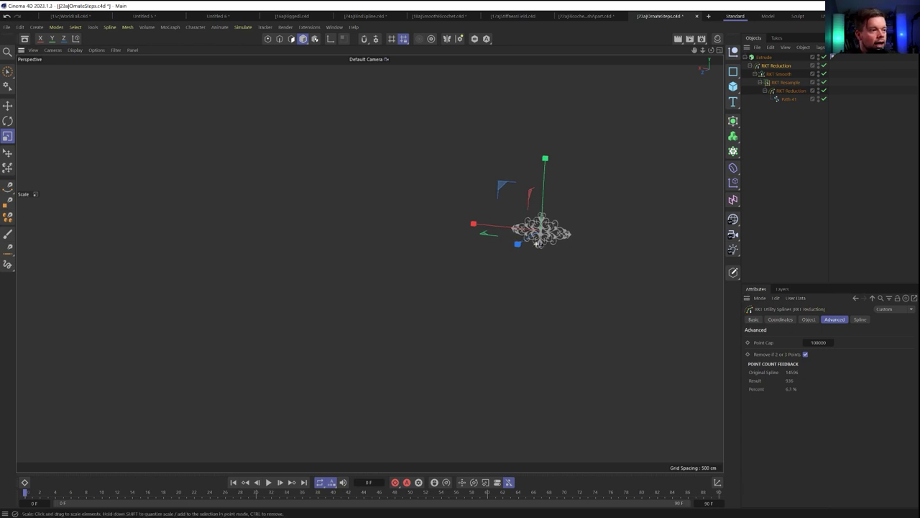
left_click_drag(561, 237, 537, 245, "alt")
left_click_drag(591, 233, 527, 234, "alt")
scroll(540, 236, "up", 3)
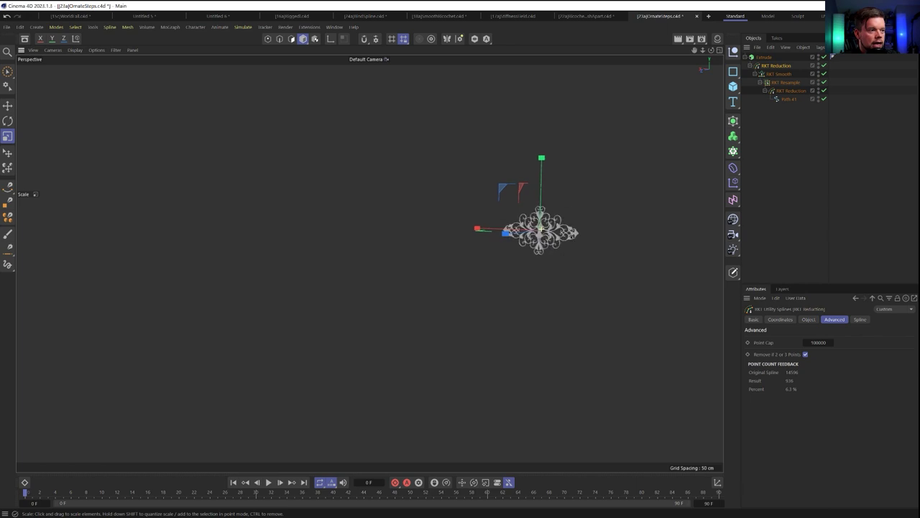
scroll(540, 235, "down", 4)
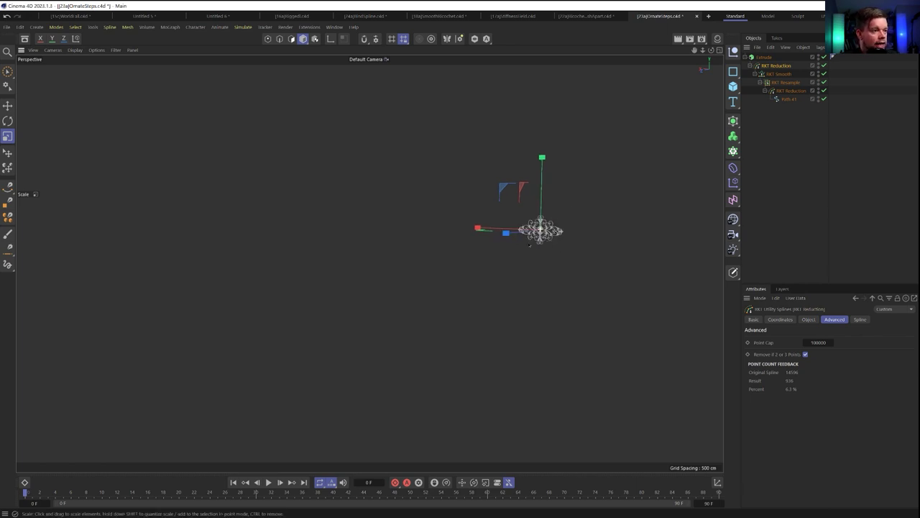
right_click_drag(540, 231, 599, 242, "alt")
scroll(501, 240, "up", 10)
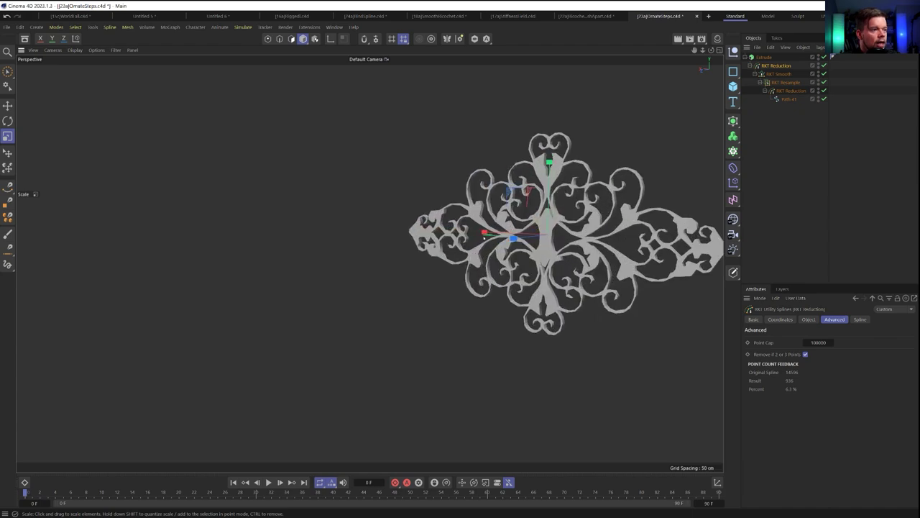
left_click_drag(501, 240, 489, 256, "alt")
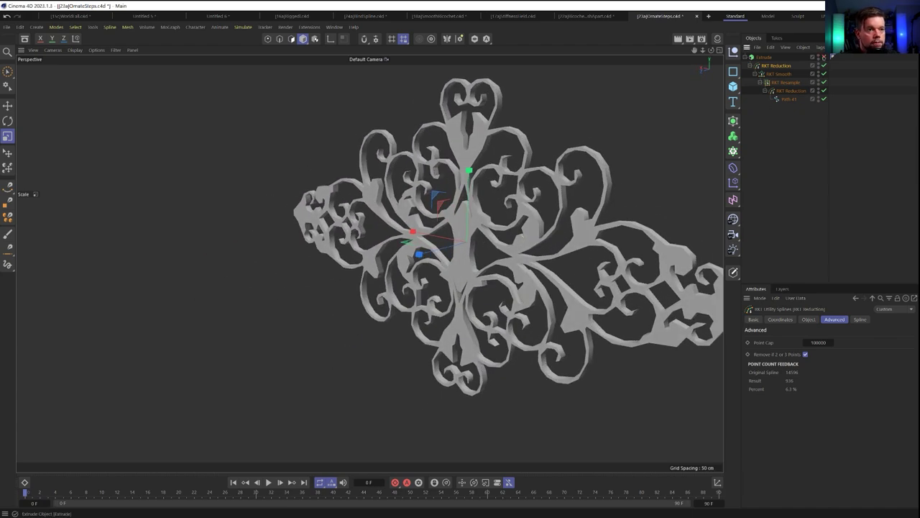
Disable the Extrude, show the upper RKT Reduction's Result tick marks and set its deviation tolerance to 0.1 cm.
left_click(824, 56)
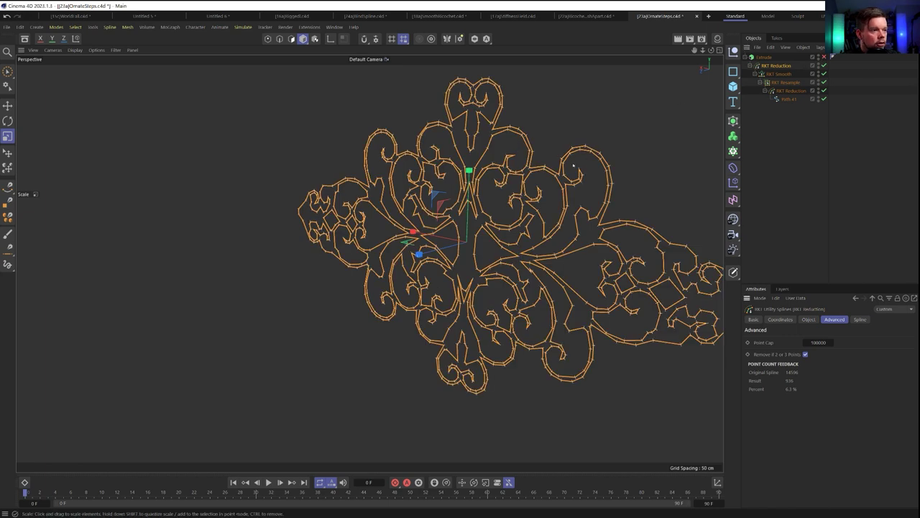
left_click_drag(632, 294, 652, 291, "alt")
left_click(808, 320)
double_click(793, 378)
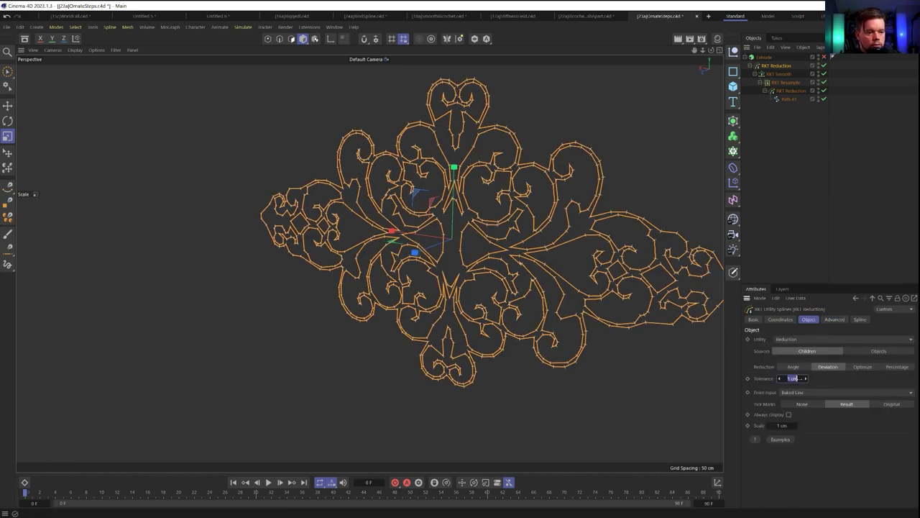
type("0.1")
key("Return")
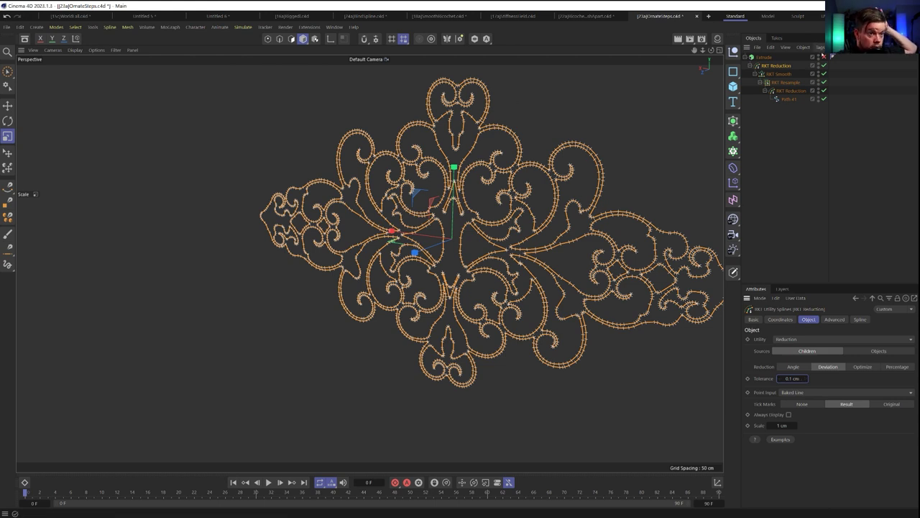
Re-enable the Extrude, clear the selection and display the ornament shaded with its polygon lines.
left_click(825, 57)
left_click(779, 181)
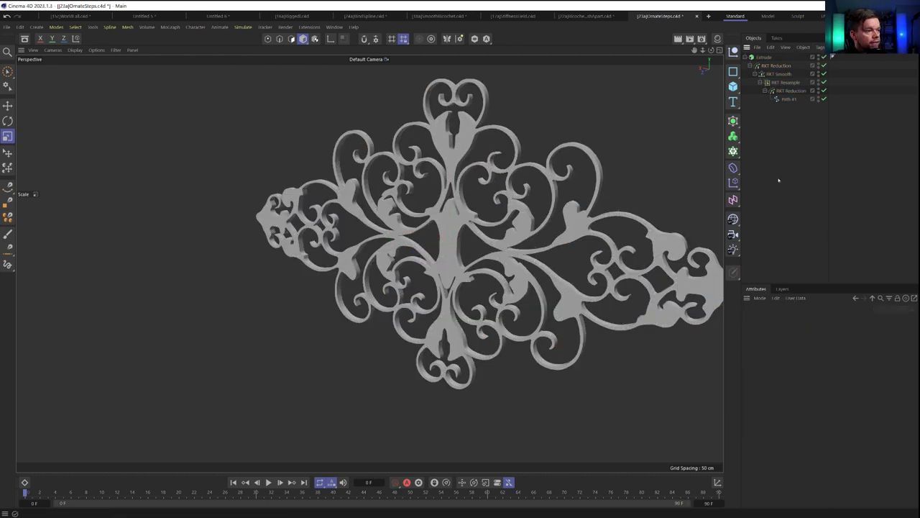
left_click_drag(474, 136, 456, 143, "alt")
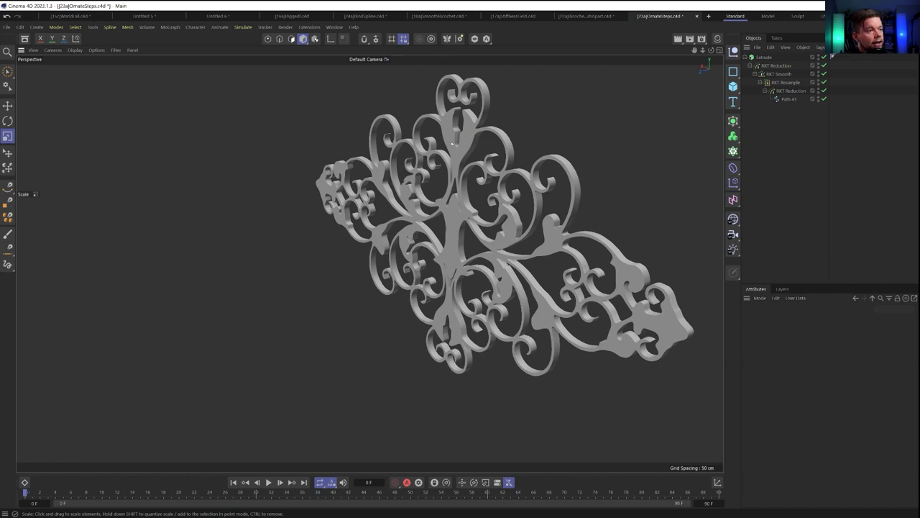
right_click_drag(488, 129, 594, 136, "alt")
middle_click_drag(471, 82, 465, 157, "alt")
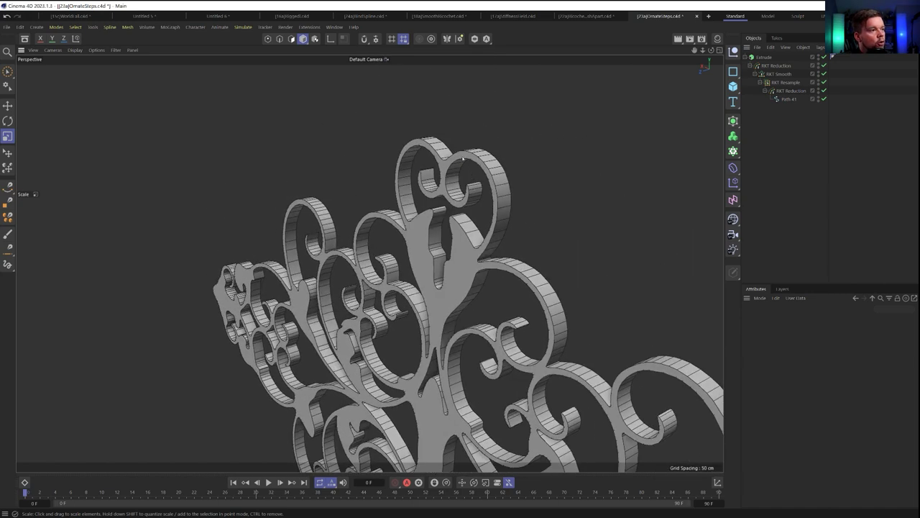
Inspect the extruded ornament from several angles and distances to check how its side polygons follow the curves.
right_click_drag(496, 248, 417, 248, "alt")
middle_click_drag(515, 317, 469, 254, "alt")
mouse_move(464, 256)
left_mouse_down("alt")
mouse_move(496, 252)
mouse_move(464, 256)
mouse_move(480, 253)
left_mouse_up("alt")
right_click_drag(459, 234, 536, 235, "alt")
left_click_drag(458, 232, 478, 241, "alt")
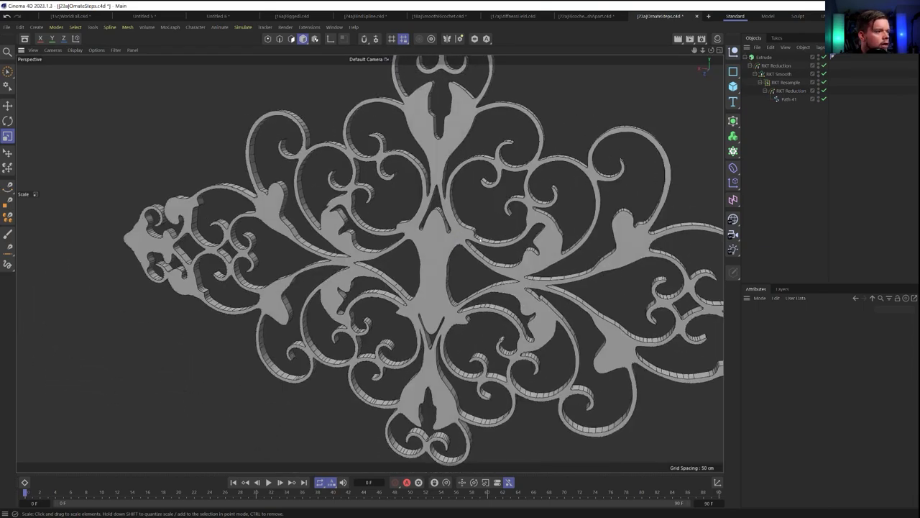
right_click_drag(478, 243, 424, 245, "alt")
left_click_drag(431, 241, 396, 254, "alt")
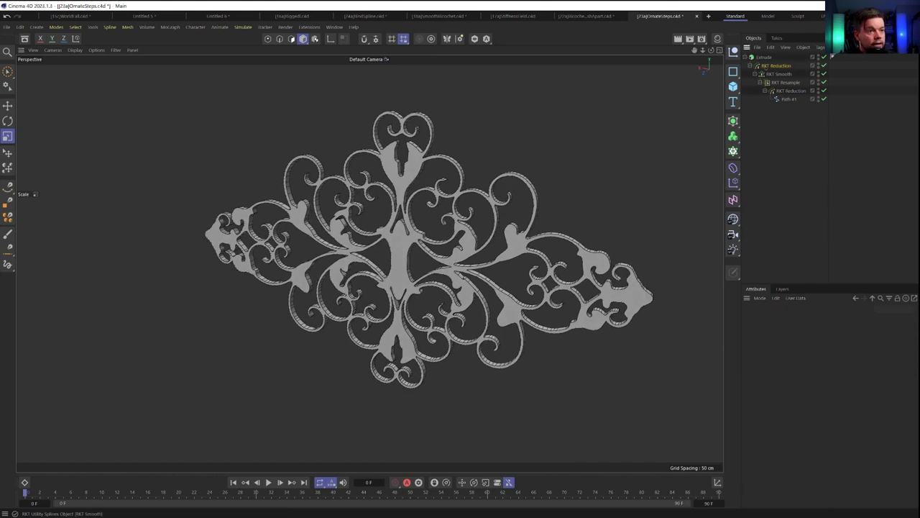
Set the upper RKT Reduction's deviation tolerance to 0.05 cm.
left_click(776, 66)
left_click_drag(557, 216, 518, 216, "alt")
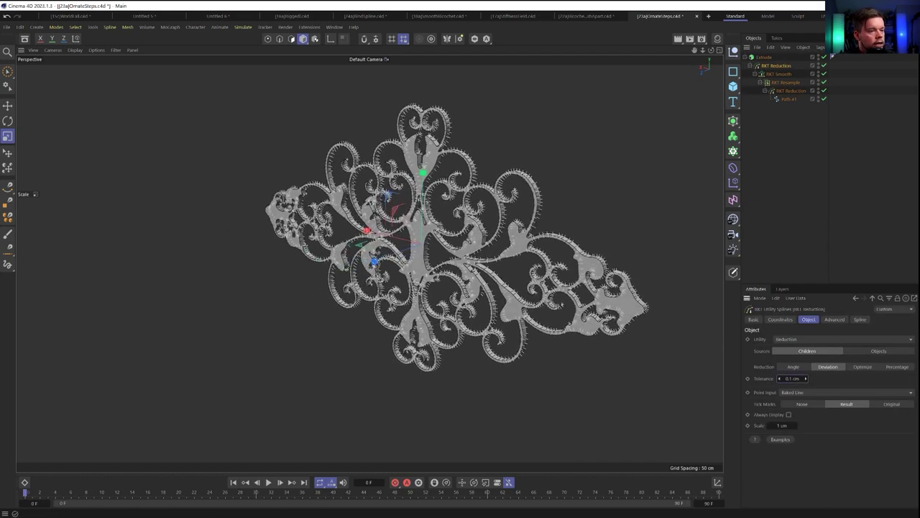
left_click(804, 378)
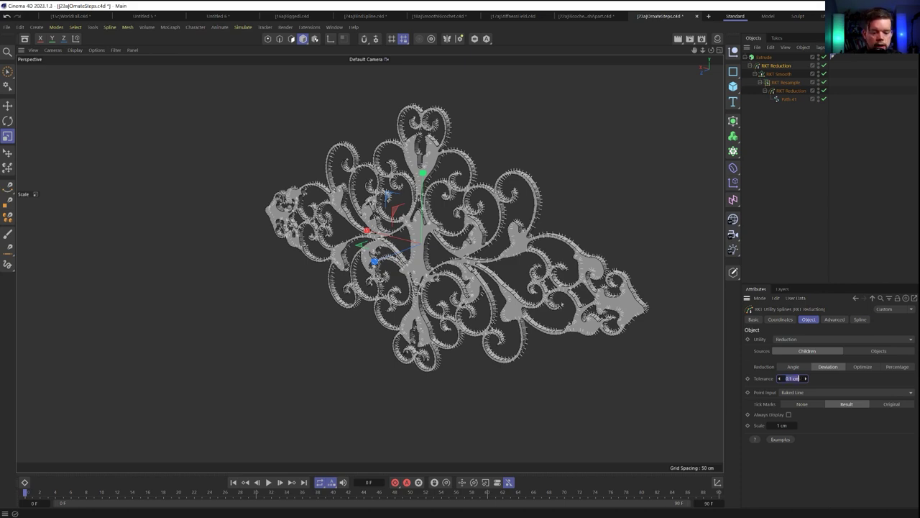
key("BackSpace")
key("Return")
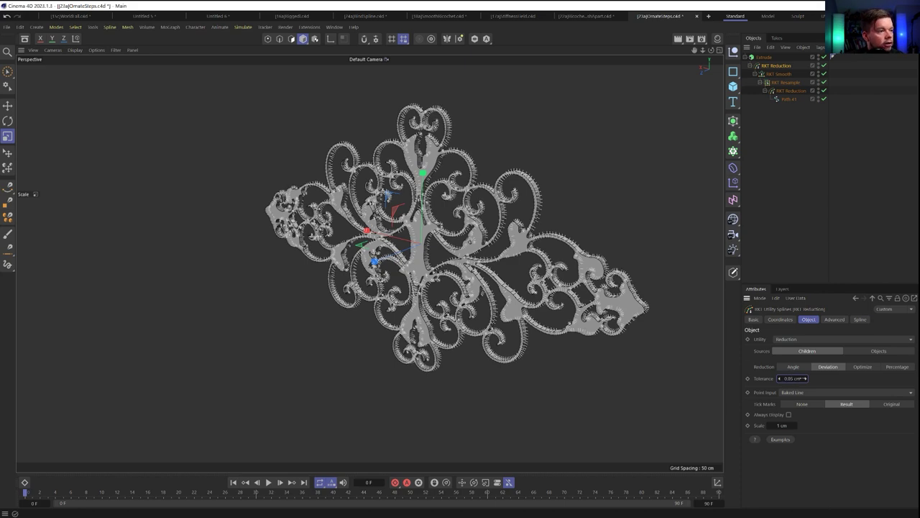
Examine the reduced point spacing near the ornament's upper scrolls and the Reduction's point count feedback.
scroll(378, 161, "up", 5)
middle_click_drag(460, 237, 393, 304, "alt")
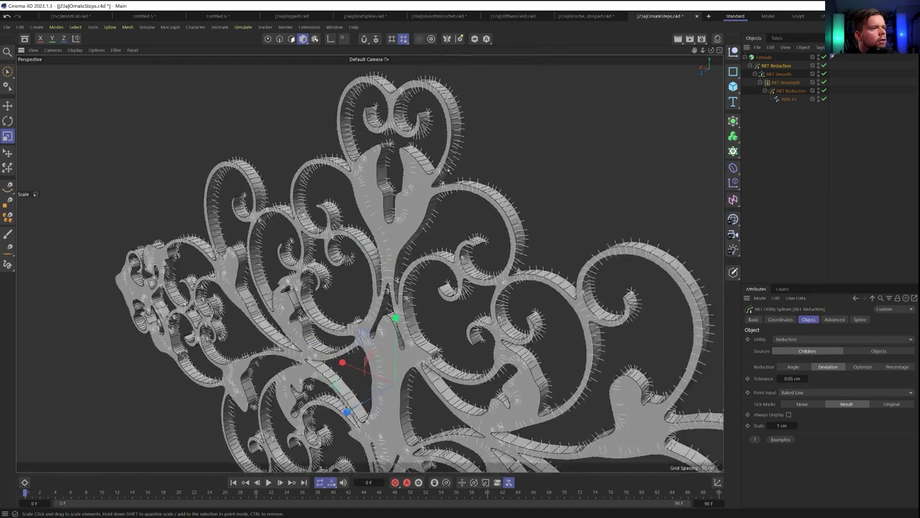
left_click_drag(393, 305, 424, 316, "alt")
left_click(834, 320)
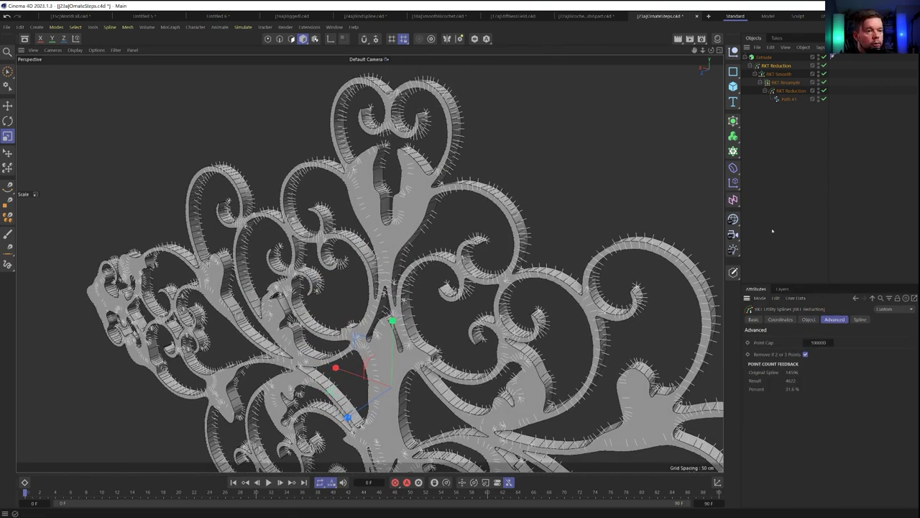
Clear the selection, frame the whole ornament and view it from slightly different angles.
left_click_drag(426, 198, 561, 202, "alt")
left_click(795, 185)
key("h")
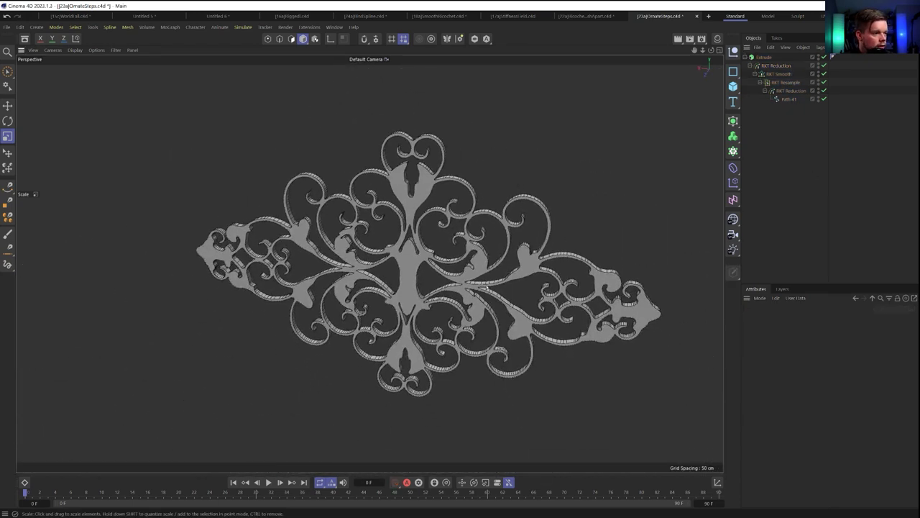
left_click_drag(431, 282, 448, 266, "alt")
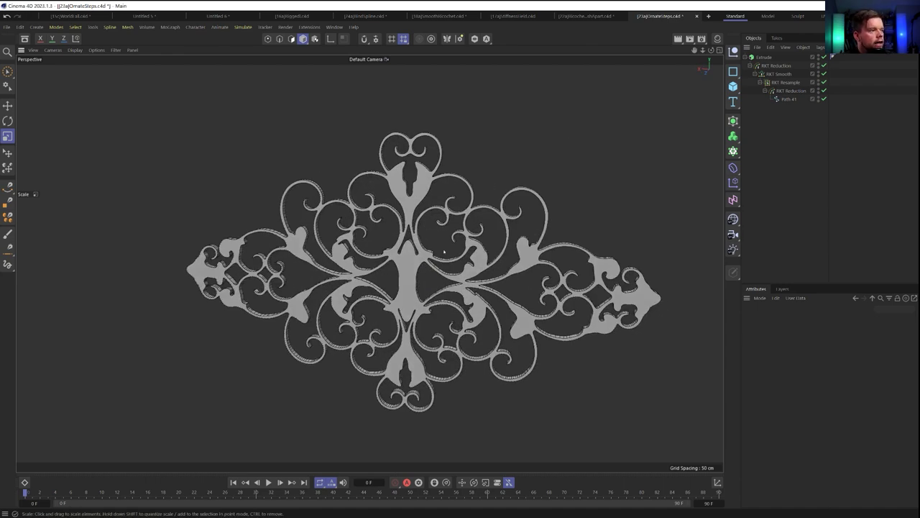
mouse_move(443, 251)
left_mouse_down("alt")
mouse_move(503, 251)
mouse_move(435, 249)
mouse_move(458, 248)
left_mouse_up("alt")
Move the upper RKT Reduction hierarchy out of the Extrude and add an RKT Bezier as its parent.
left_click_drag(776, 66, 770, 148)
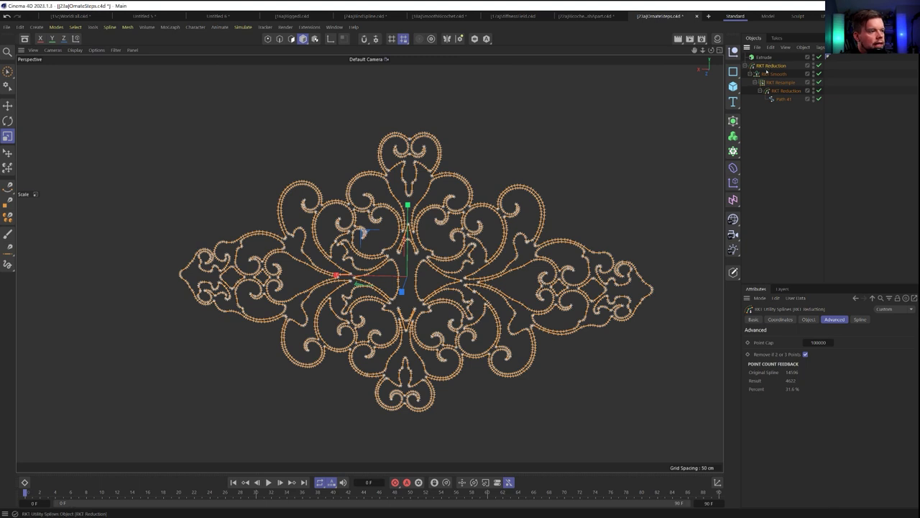
left_click(309, 27)
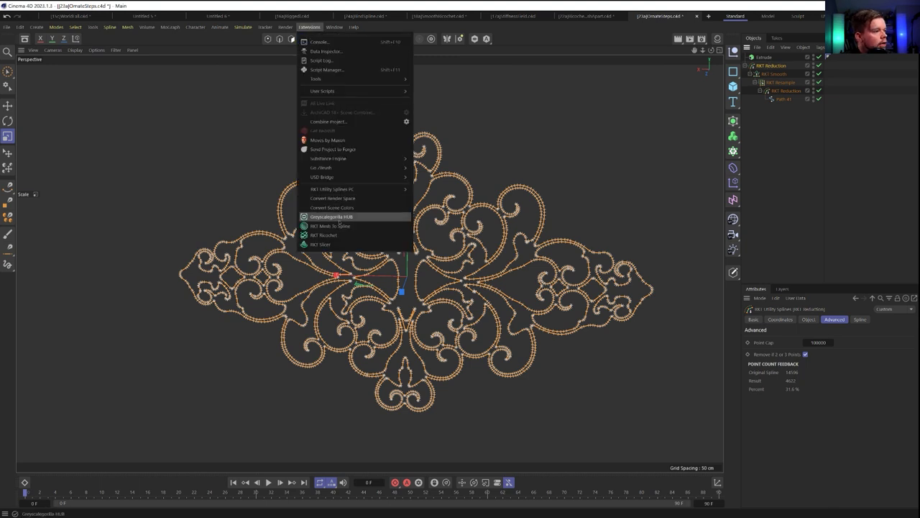
mouse_move(351, 191)
left_click(434, 194)
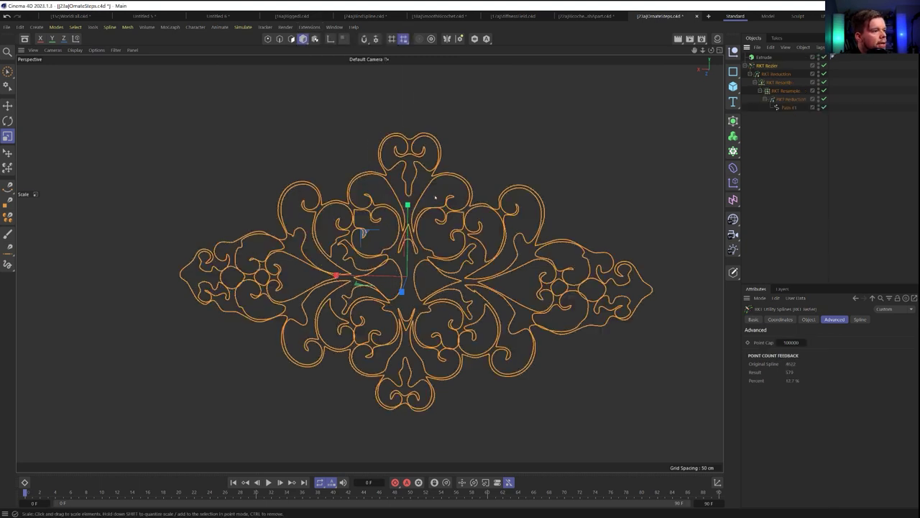
Set the RKT Bezier's tolerance to 0.5 cm and its tick marks to Result.
left_click(809, 319)
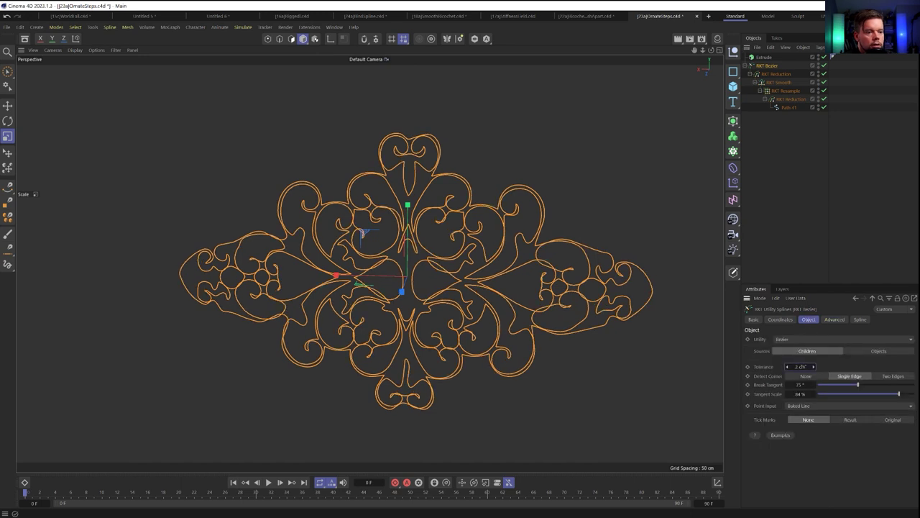
double_click(802, 367)
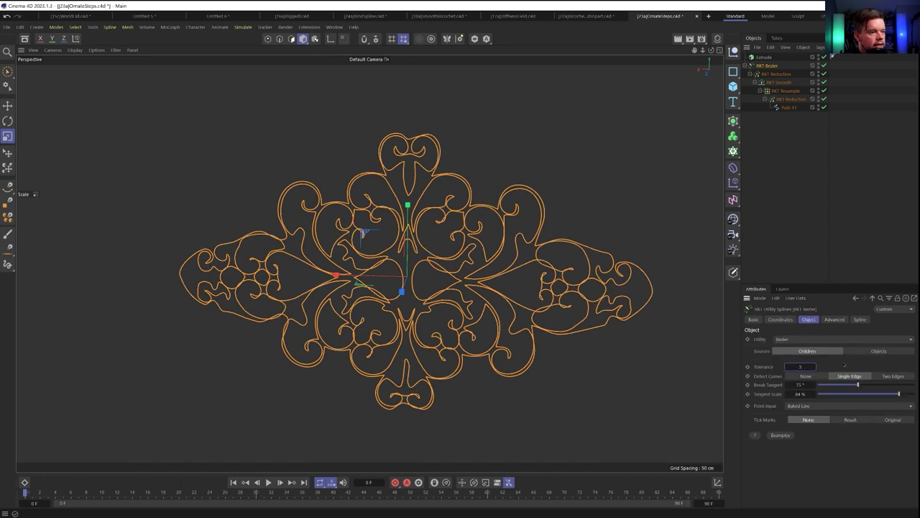
type("8.5")
key("Return")
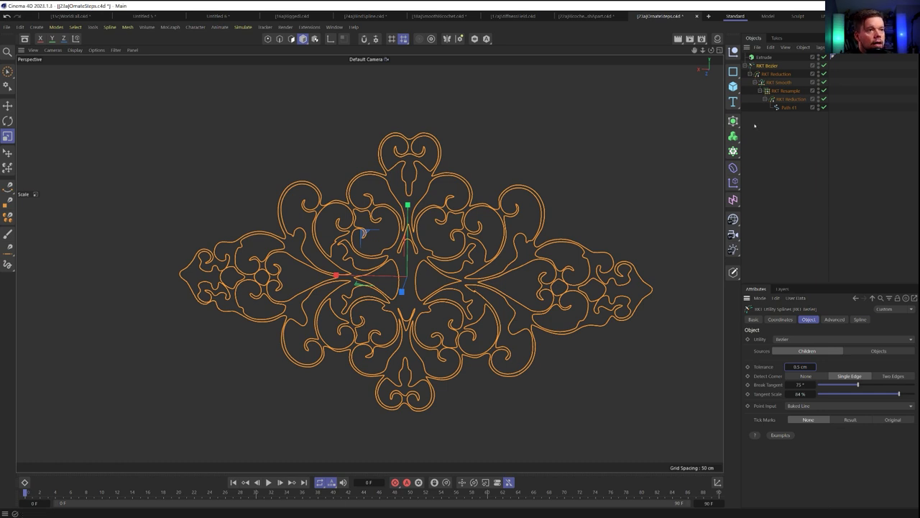
left_click(849, 419)
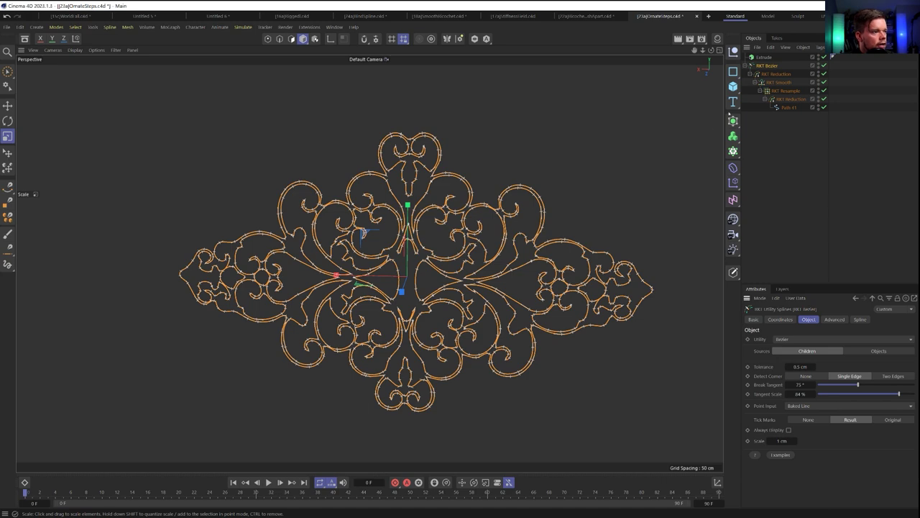
Convert the RKT Bezier to an editable spline and select a point on the top scroll to inspect its tangents.
key("c")
left_click(269, 39)
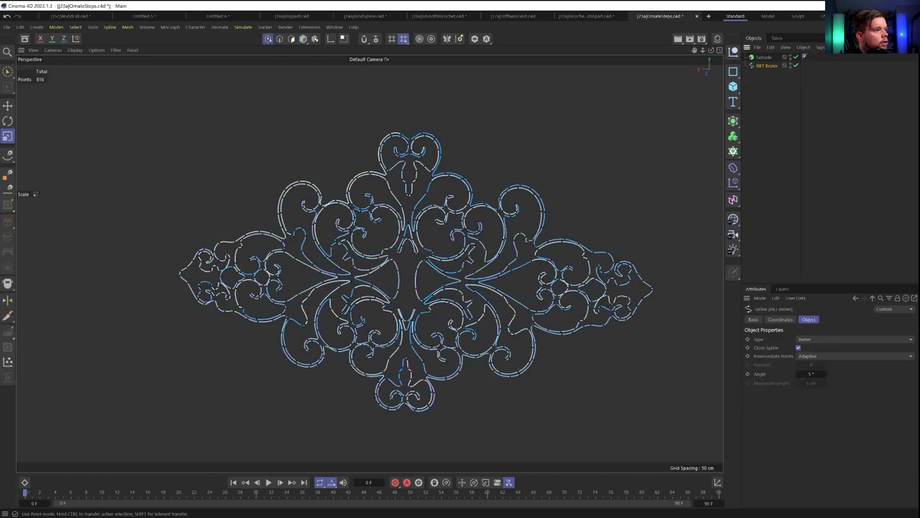
scroll(434, 207, "up", 5)
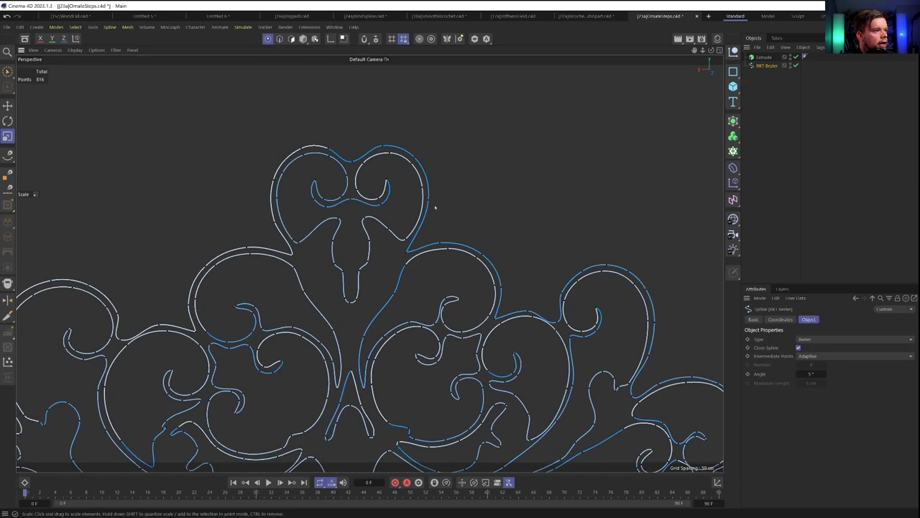
left_click(432, 207)
key("e")
mouse_move(360, 199)
left_mouse_down()
mouse_move(376, 200)
mouse_move(357, 200)
left_mouse_up()
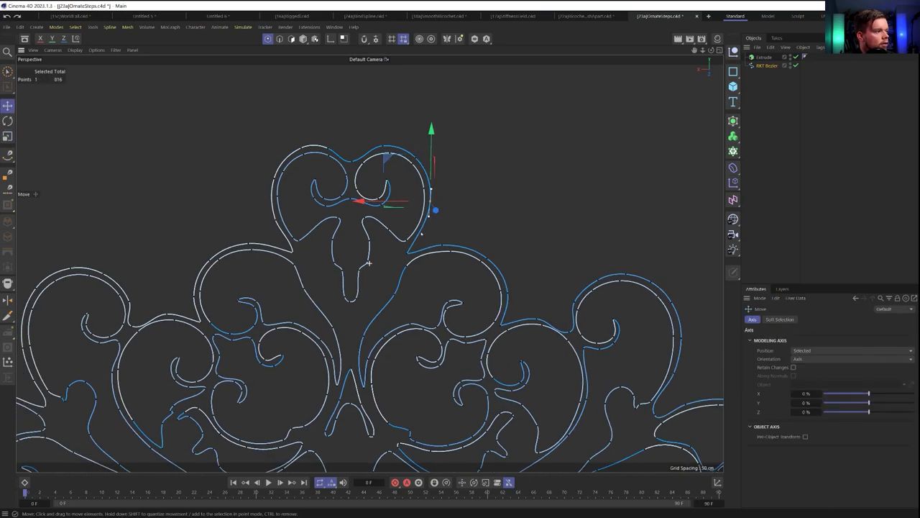
scroll(368, 264, "down", 8)
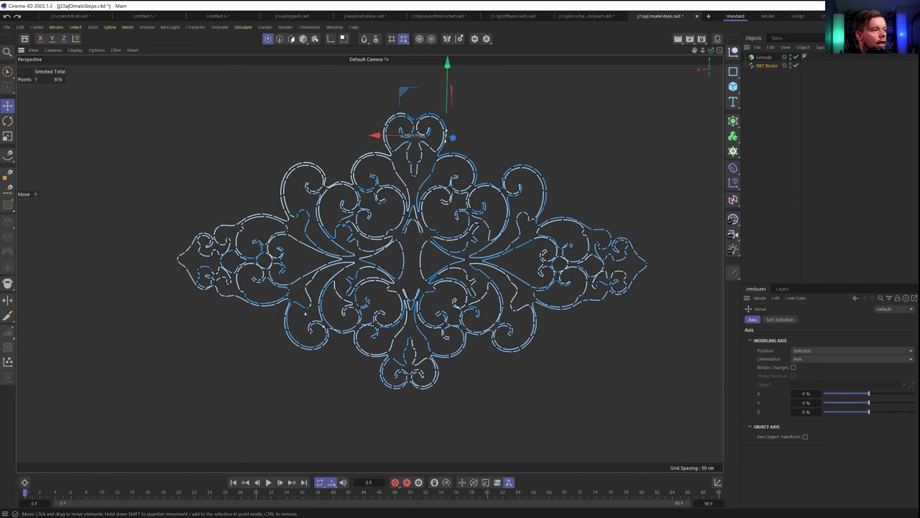
Undo the conversion to an editable spline and place the RKT Bezier hierarchy inside the Extrude.
left_click(767, 65)
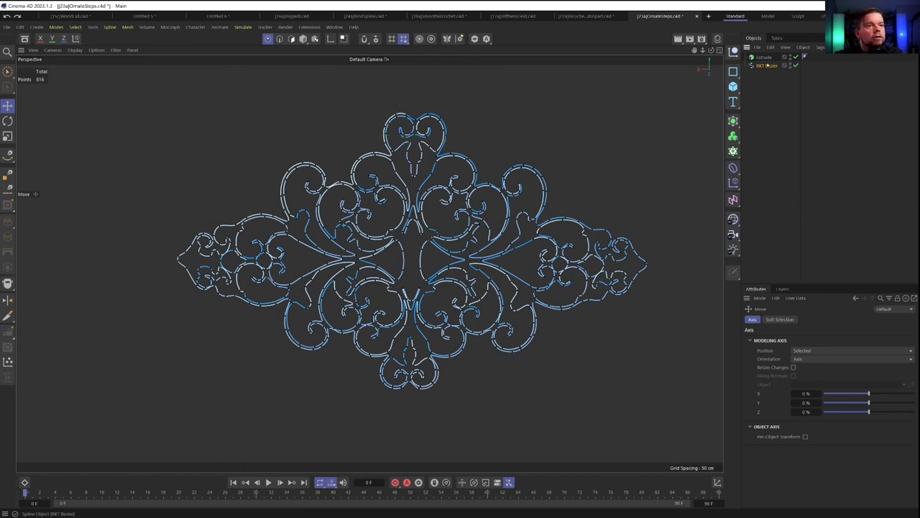
key("ctrl+z")
left_click(763, 66)
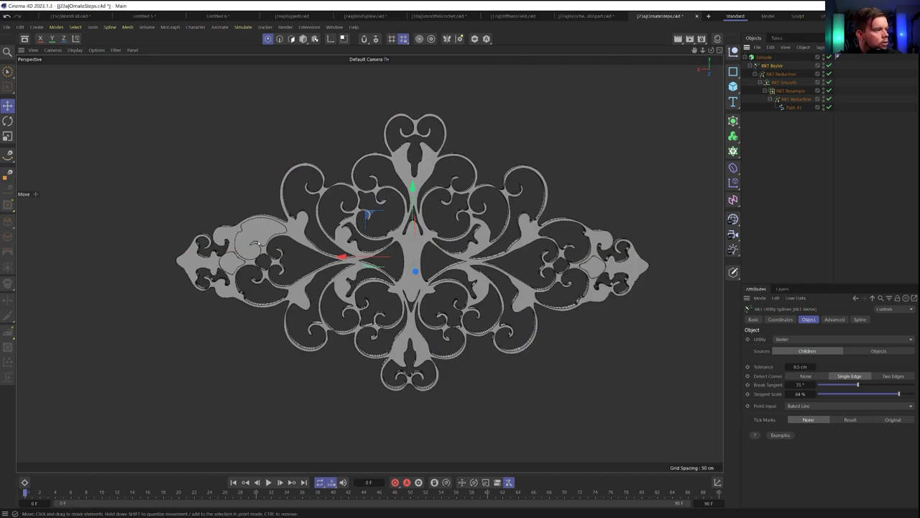
Set the RKT Bezier's tolerance to 0.25 cm to fix the wrongly filled openings in the extrusion.
scroll(266, 284, "up", 5)
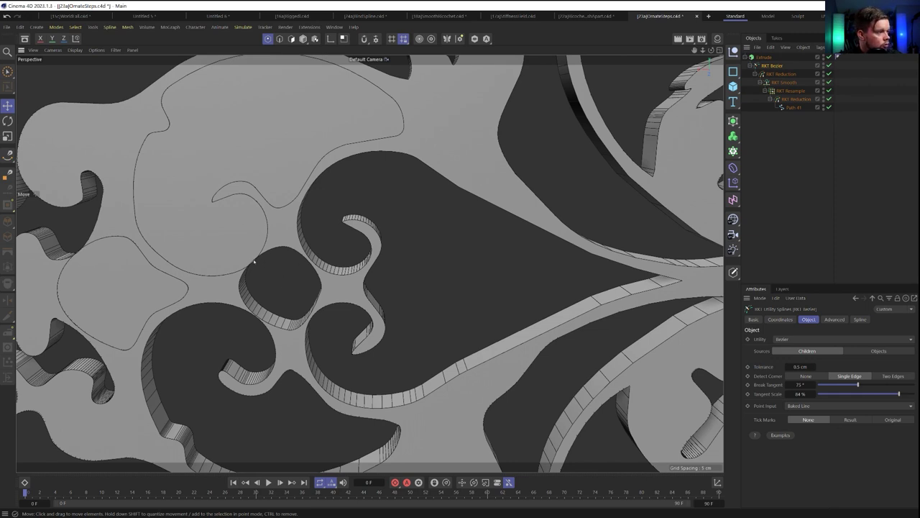
left_click(801, 367)
type("0.25")
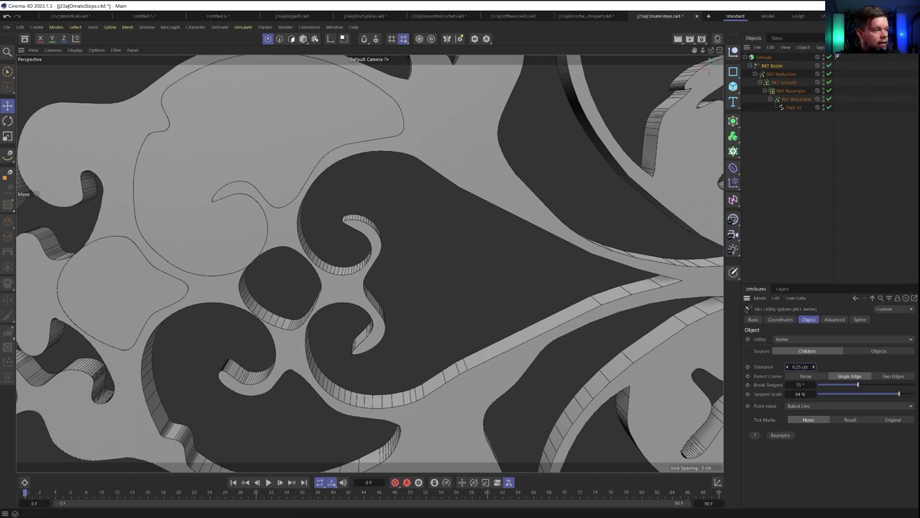
key("Return")
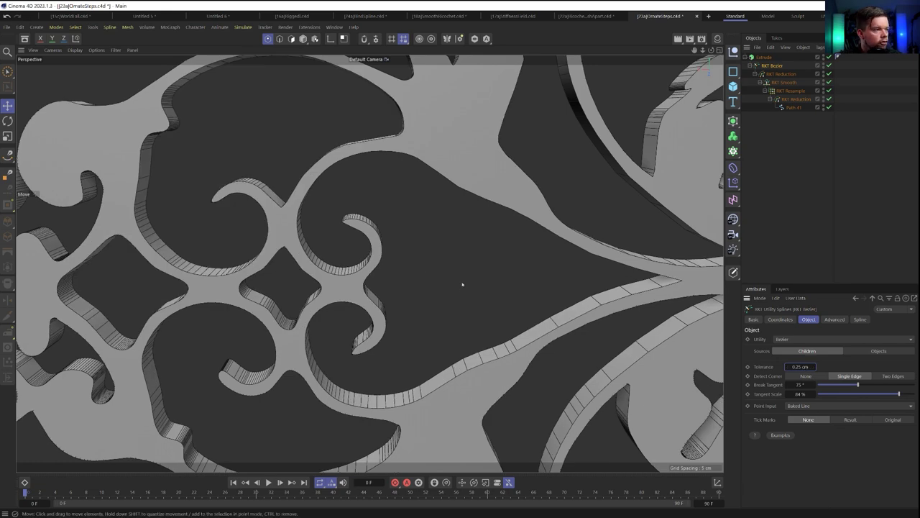
Review the whole extruded ornament from slightly different angles and save the scene.
scroll(462, 283, "down", 10)
scroll(369, 264, "down", 8)
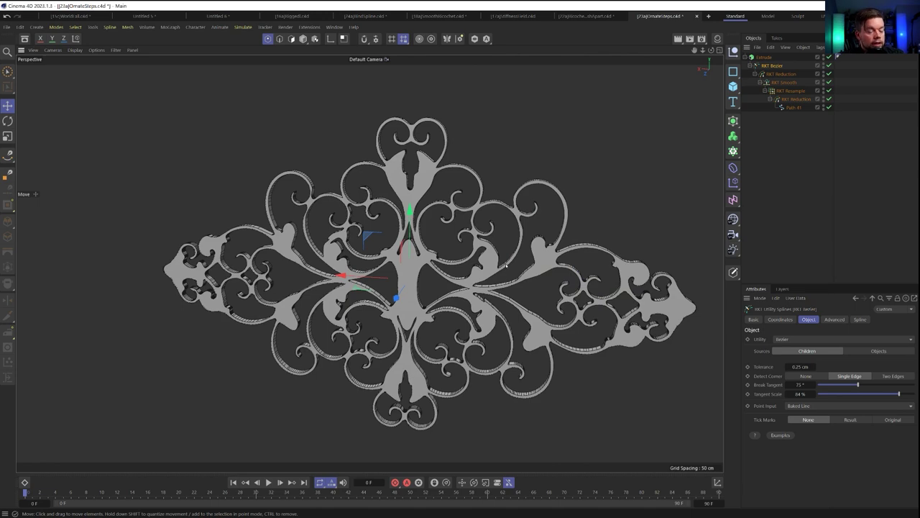
left_click_drag(421, 259, 176, 262, "alt")
key("ctrl+s")
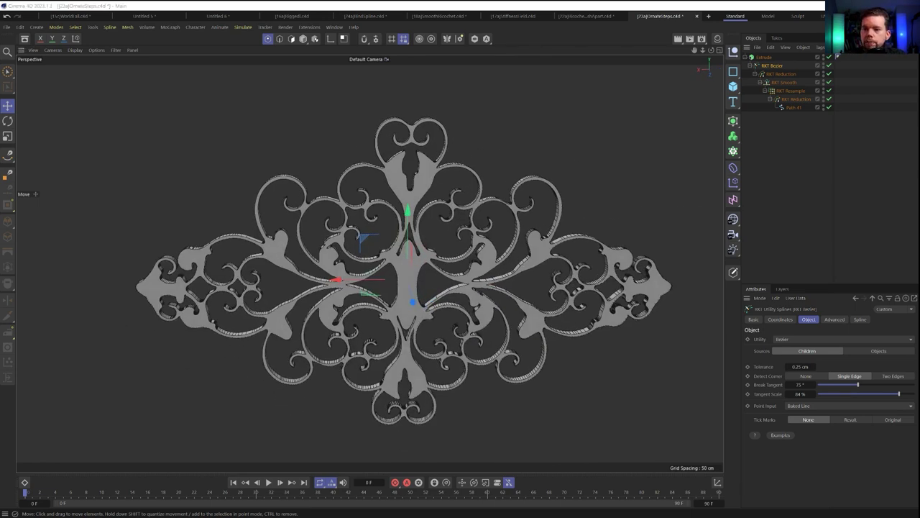
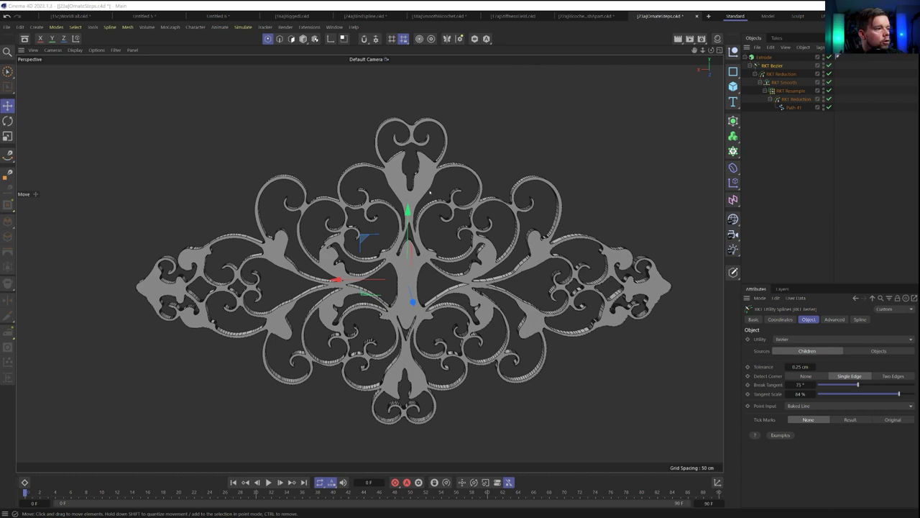
left_click_drag(548, 188, 600, 251, "alt")
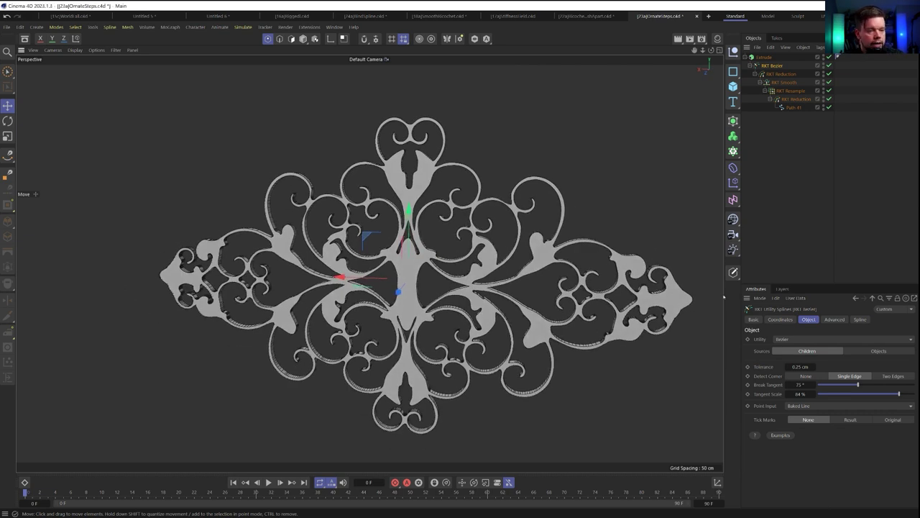
left_click(759, 378)
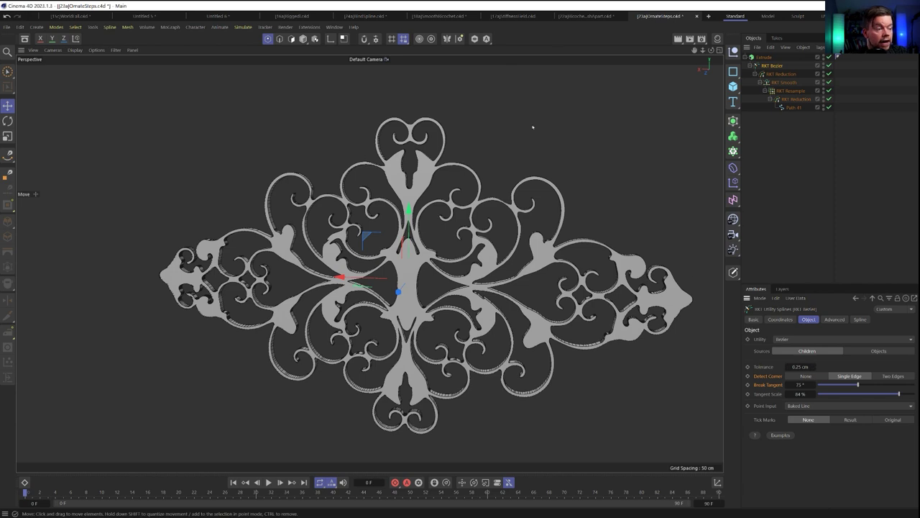
middle_click(532, 153)
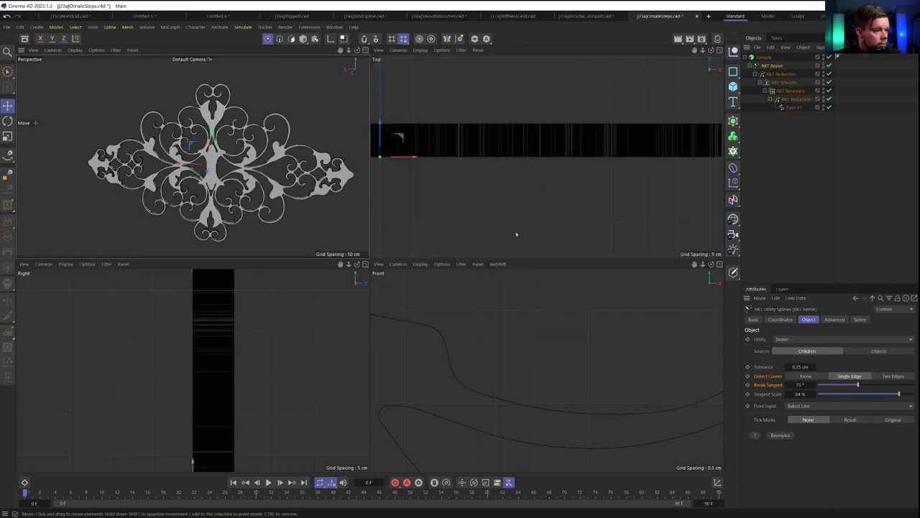
middle_click(341, 144)
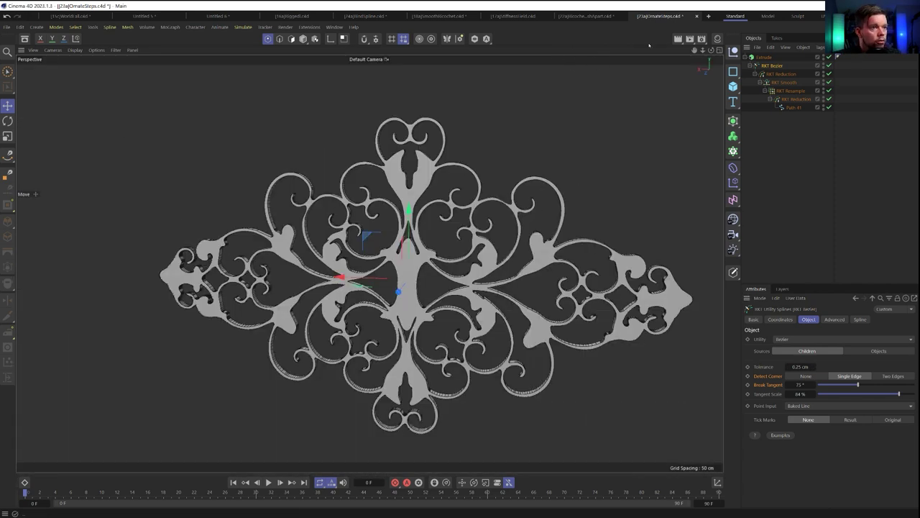
Create a new empty project and show its Front view at full size.
left_click(709, 16)
middle_click(480, 213)
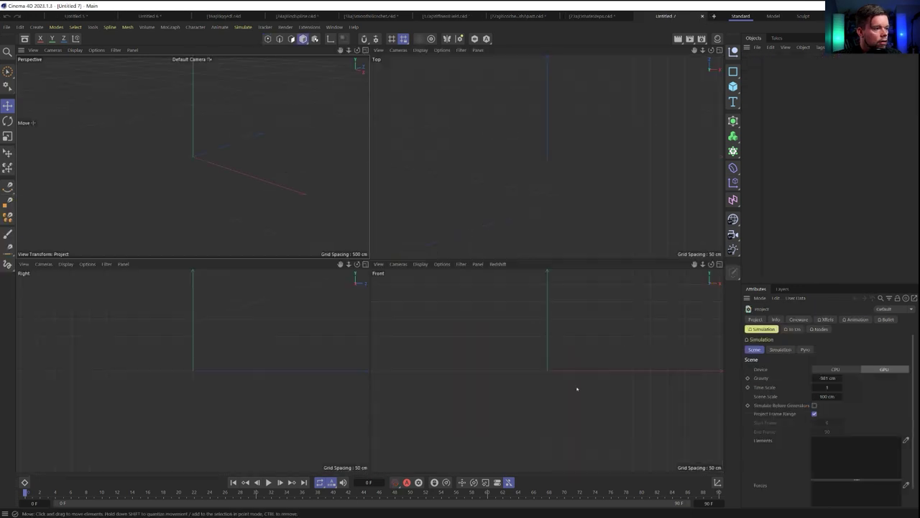
middle_click(560, 373)
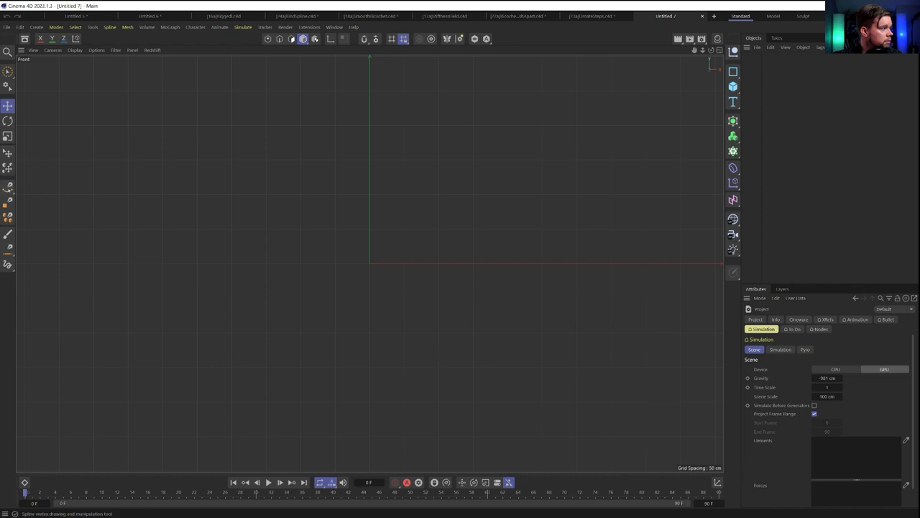
Start a Bezier spline with the Spline Pen, drawing a smooth looping S-shaped curve left of the vertical axis.
left_click(7, 187)
mouse_move(233, 151)
left_mouse_down()
mouse_move(269, 146)
mouse_move(242, 142)
left_mouse_up()
left_click_drag(372, 193, 347, 259)
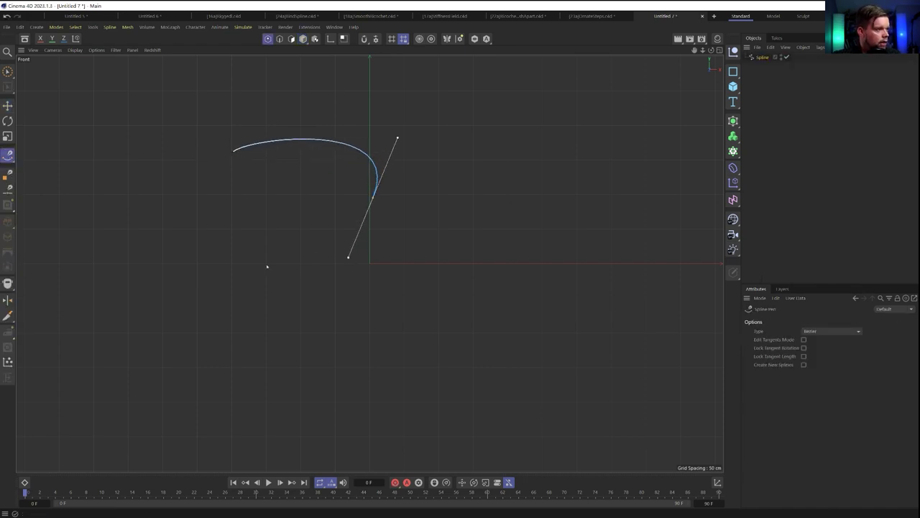
left_click_drag(265, 251, 265, 296)
left_click_drag(265, 208, 324, 191)
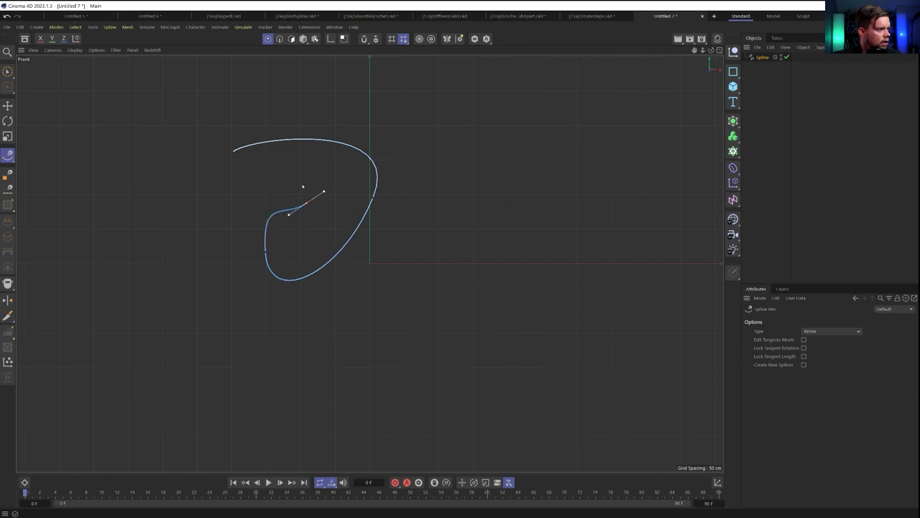
left_click_drag(220, 188, 167, 199)
left_click_drag(150, 163, 172, 124)
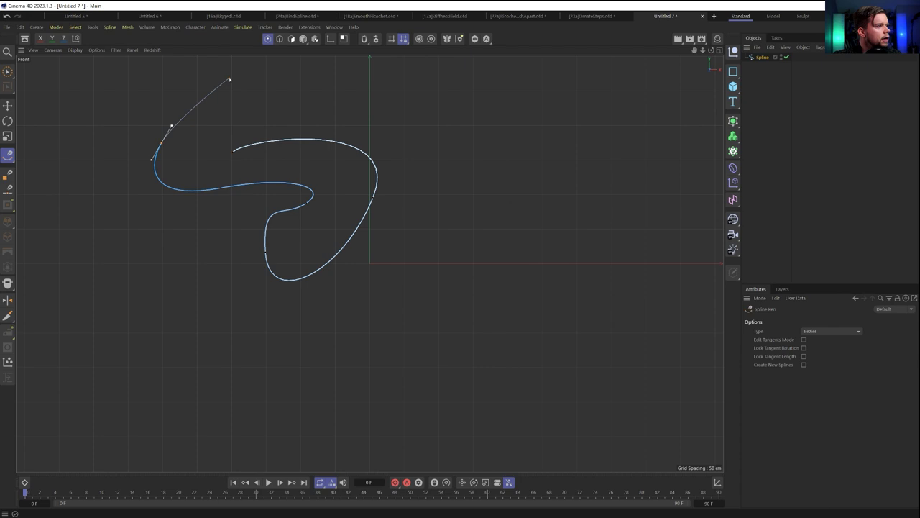
Continue the spline above the loop with a zigzag of four sharp corner points.
left_click_drag(229, 78, 272, 115)
left_click(262, 113)
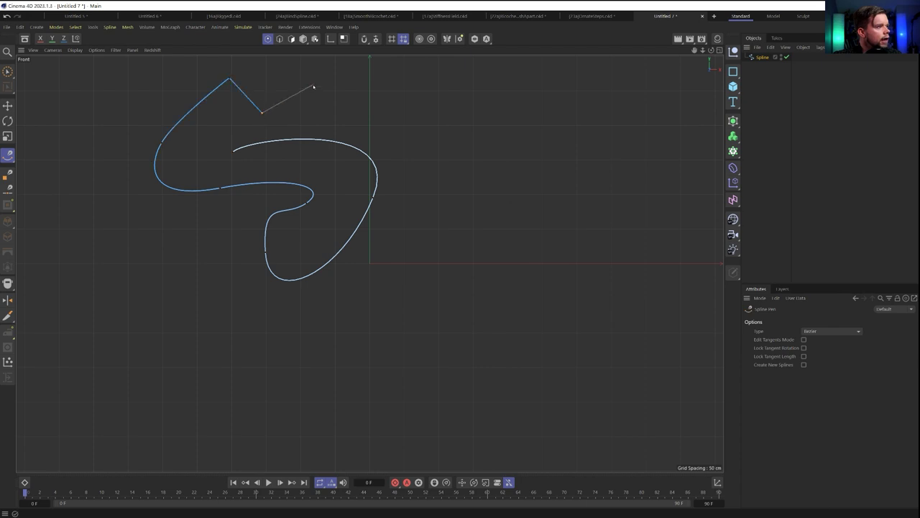
left_click(313, 85)
left_click(342, 112)
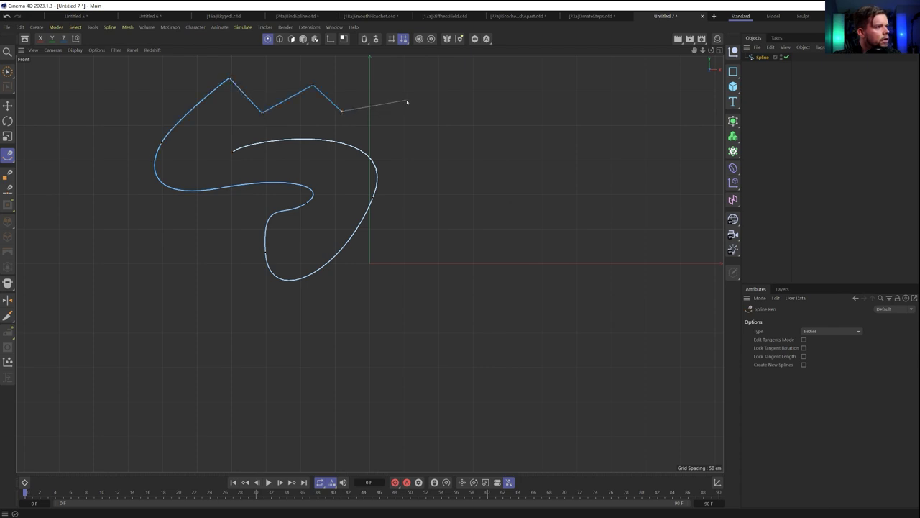
Extend the spline with a smooth wave, an angular notch and a curved hook at its far end, leaving it open.
left_click_drag(414, 82, 495, 149)
left_click_drag(534, 125, 544, 166)
left_click(544, 166)
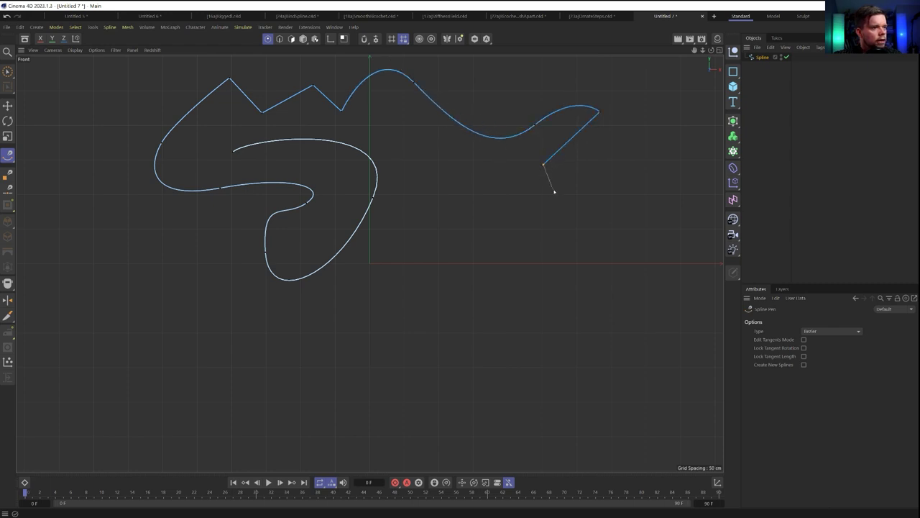
left_click(578, 194)
left_click_drag(651, 137, 624, 108)
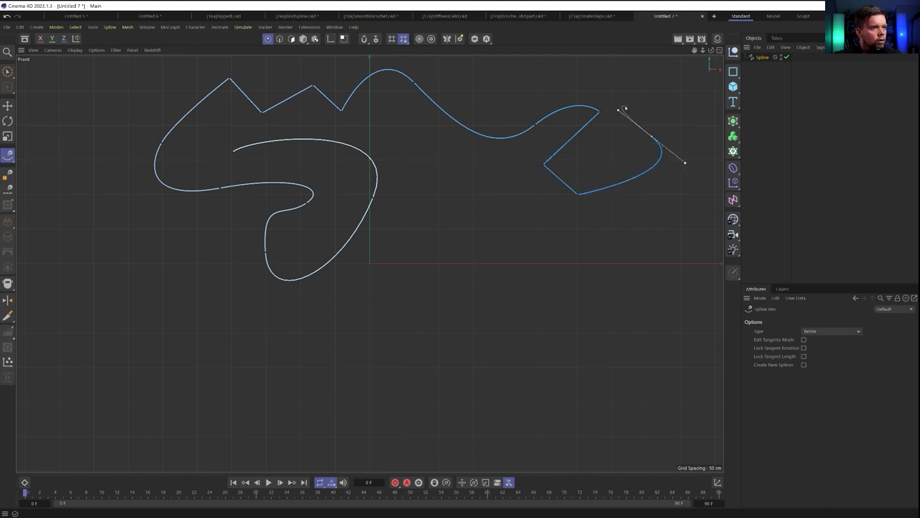
key("Escape")
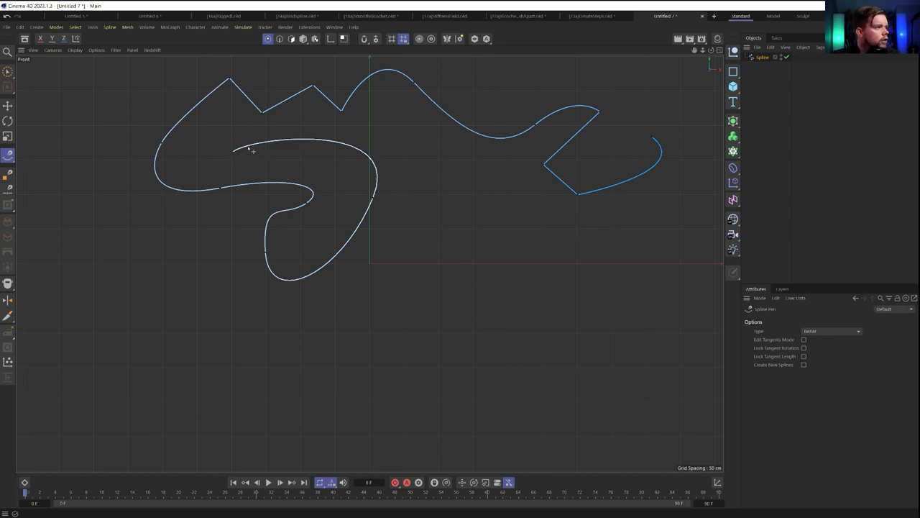
Duplicate the drawn spline so that the scene holds two identical copies.
left_click(764, 58)
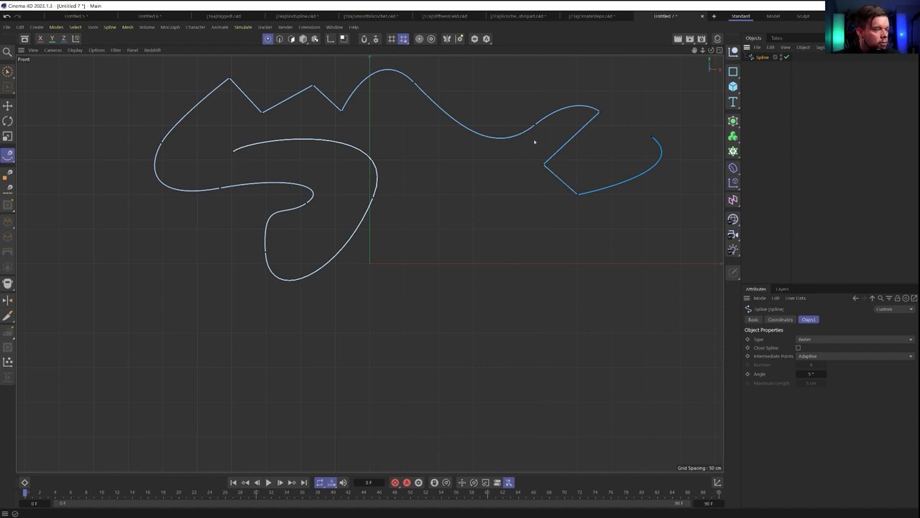
middle_click_drag(534, 142, 517, 176, "alt")
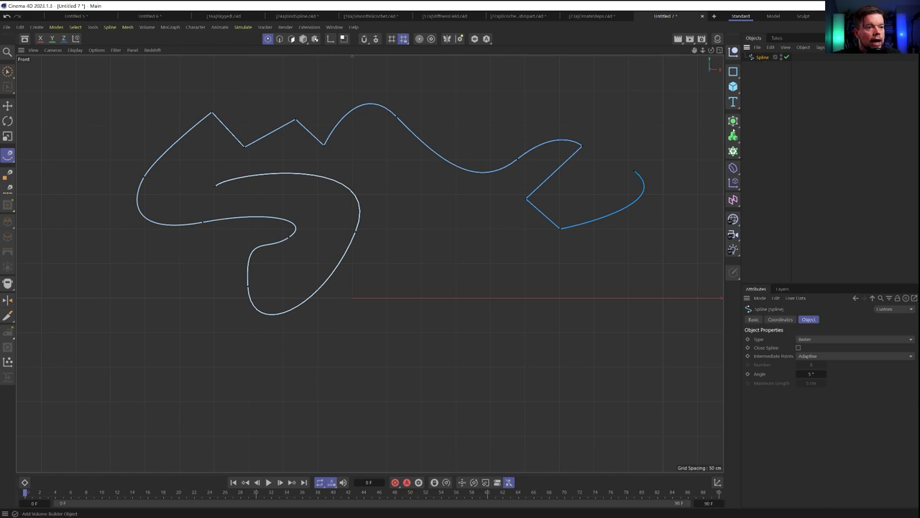
left_click(733, 151)
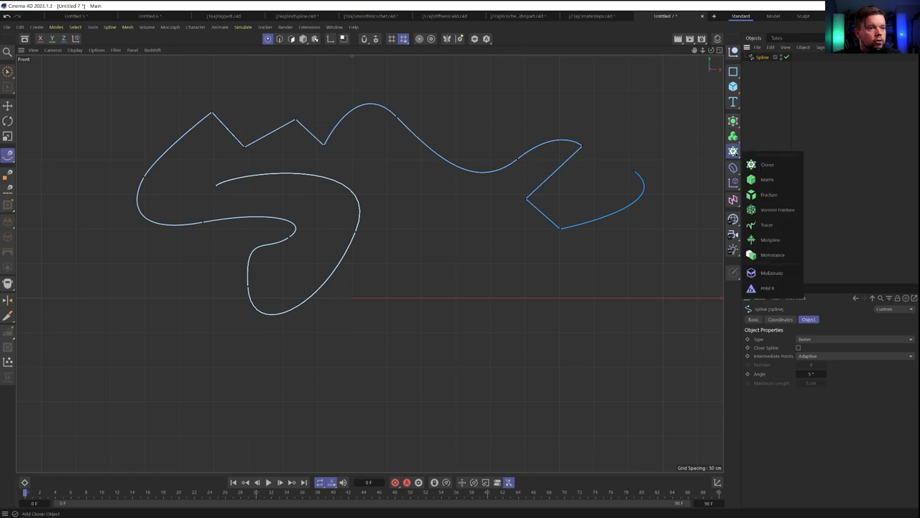
right_click(762, 57)
left_click(797, 314)
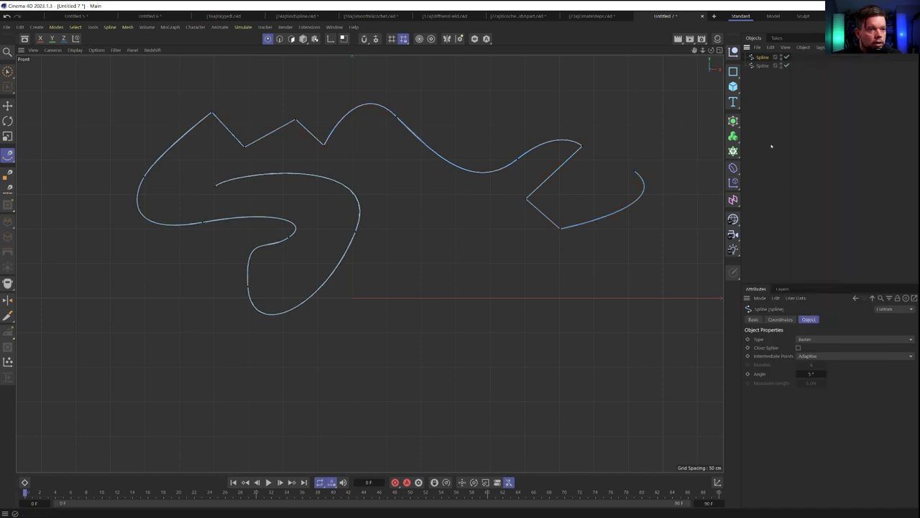
key("Delete")
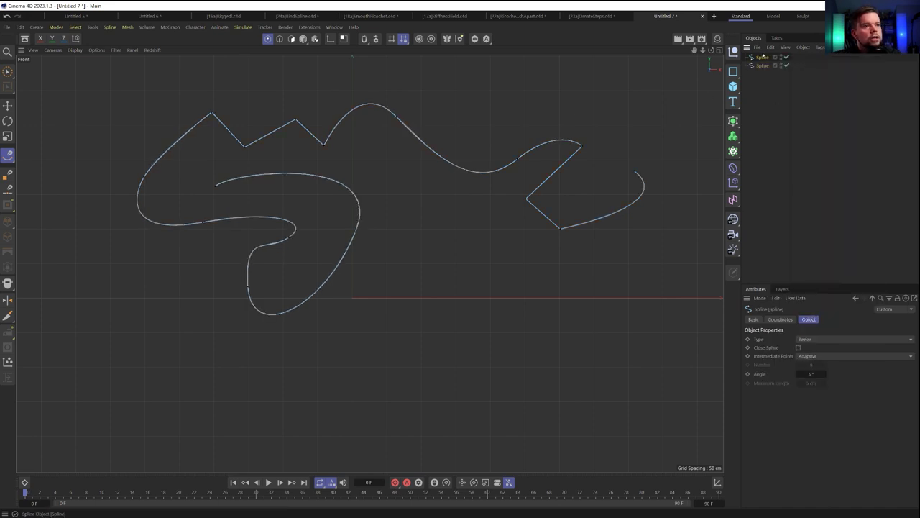
Convert the drawn spline to a Linear type with no intermediate points, keep it as the only spline, and inspect its segments up close.
left_click(760, 59)
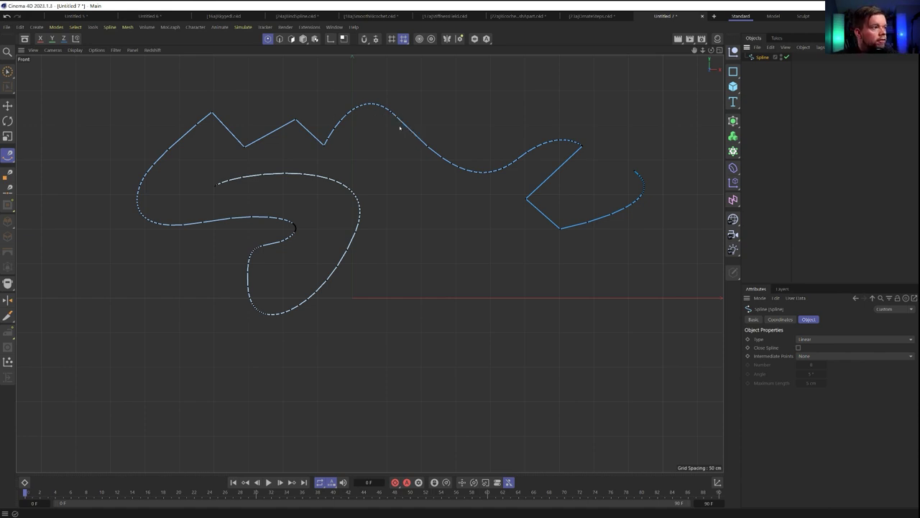
middle_click_drag(284, 175, 352, 197, "alt")
mouse_move(352, 196)
right_mouse_down("alt")
mouse_move(395, 197)
mouse_move(353, 204)
right_mouse_up("alt")
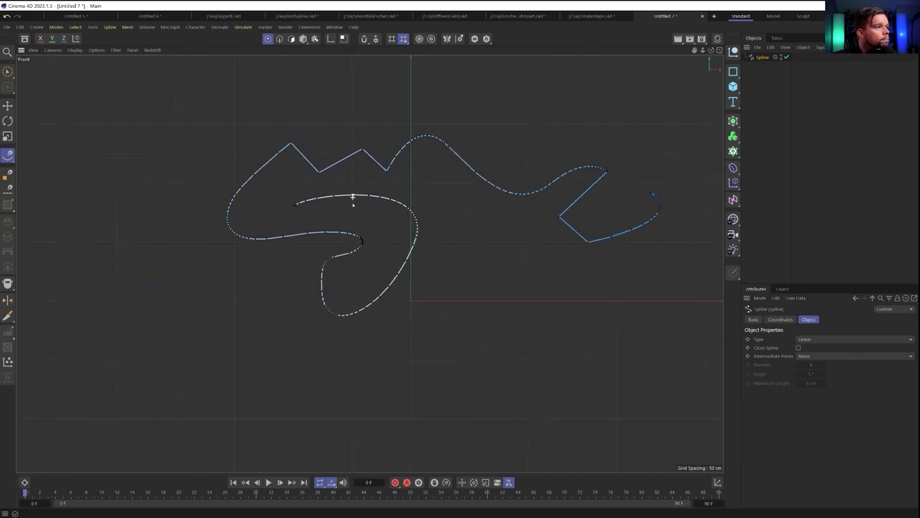
scroll(361, 168, "up", 4)
scroll(363, 169, "down", 5)
scroll(489, 180, "up", 4)
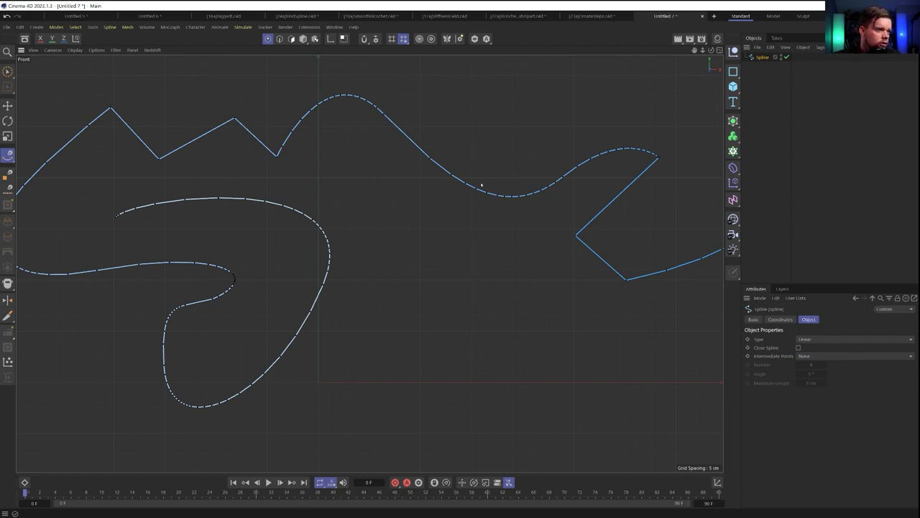
scroll(545, 179, "down", 5)
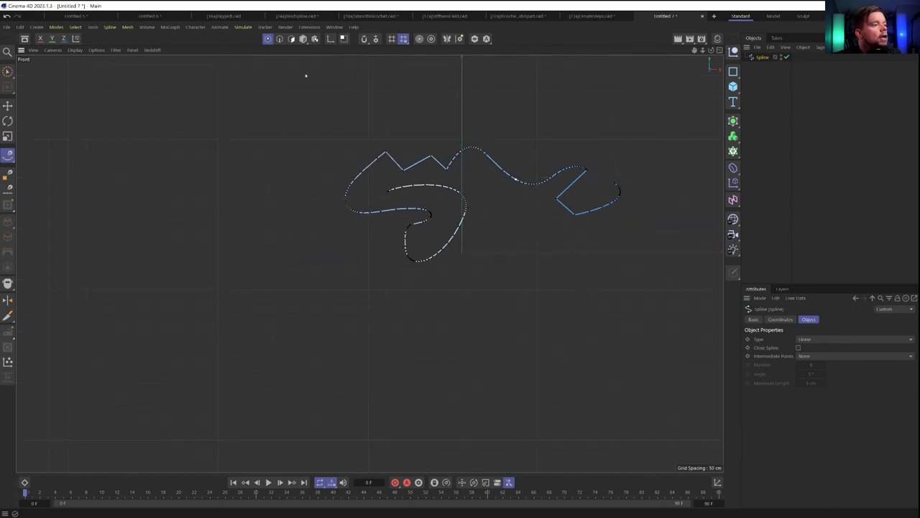
Add an RKT Bezier utility as parent of the linear spline and display tick marks for the result.
left_click(309, 27)
mouse_move(352, 188)
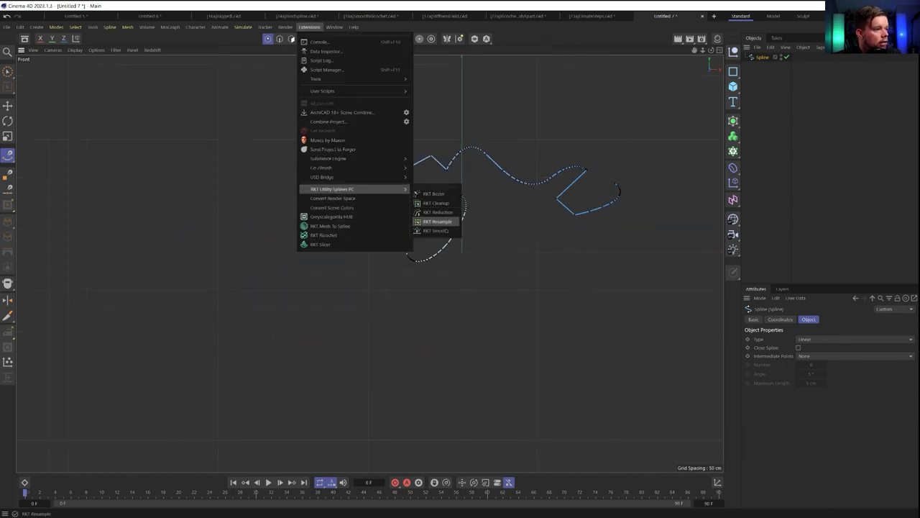
left_click(438, 193)
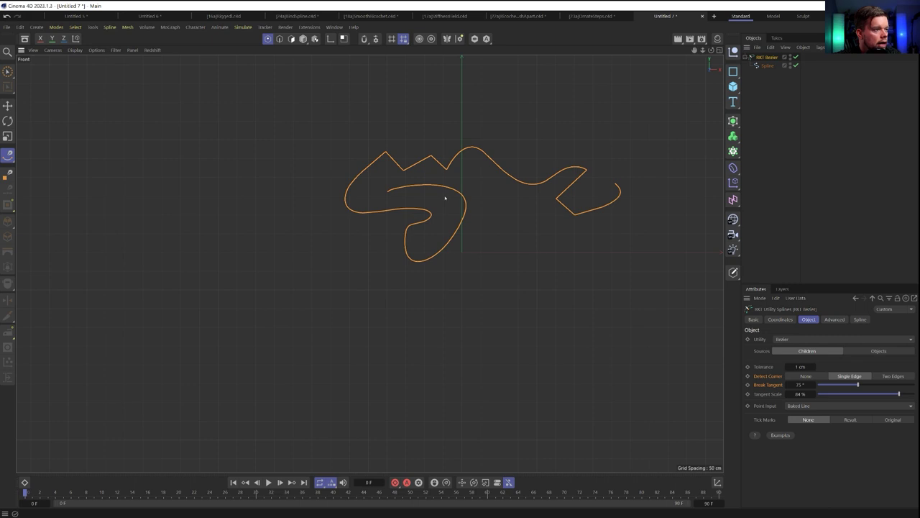
left_click(851, 419)
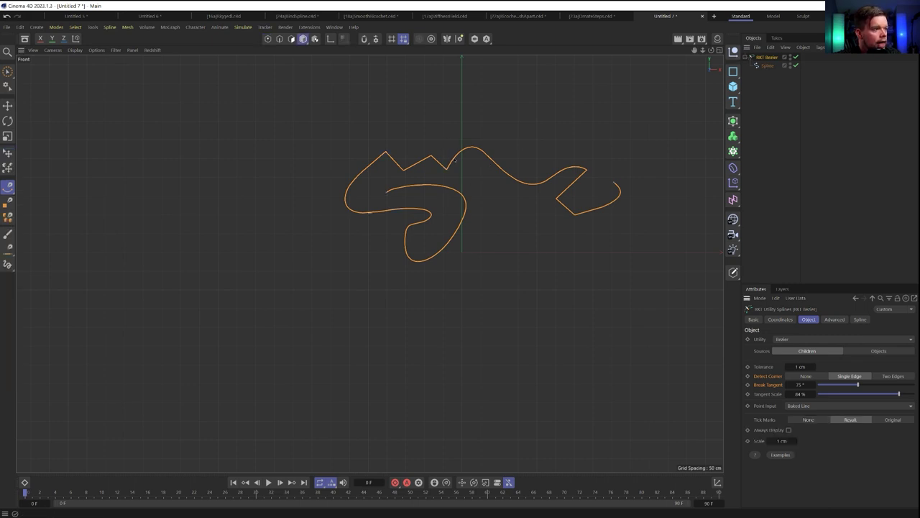
scroll(453, 159, "up", 5)
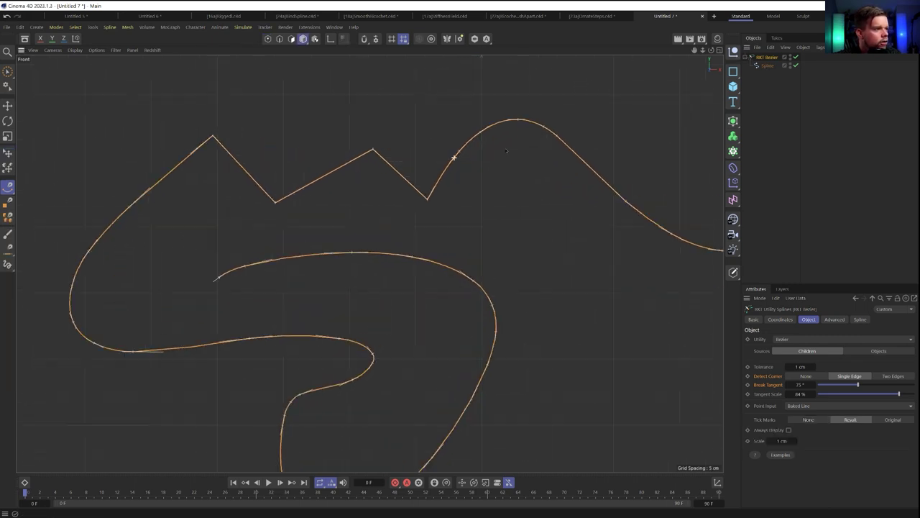
Set the RKT Bezier's Detect Corner to None, Break Tangent to 0° and Tolerance to 2 cm.
left_click(806, 376)
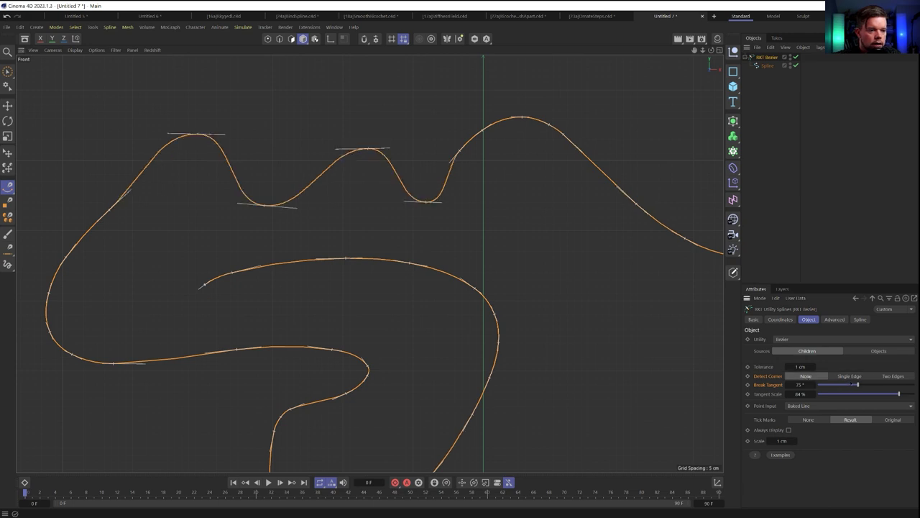
left_click_drag(853, 384, 809, 383)
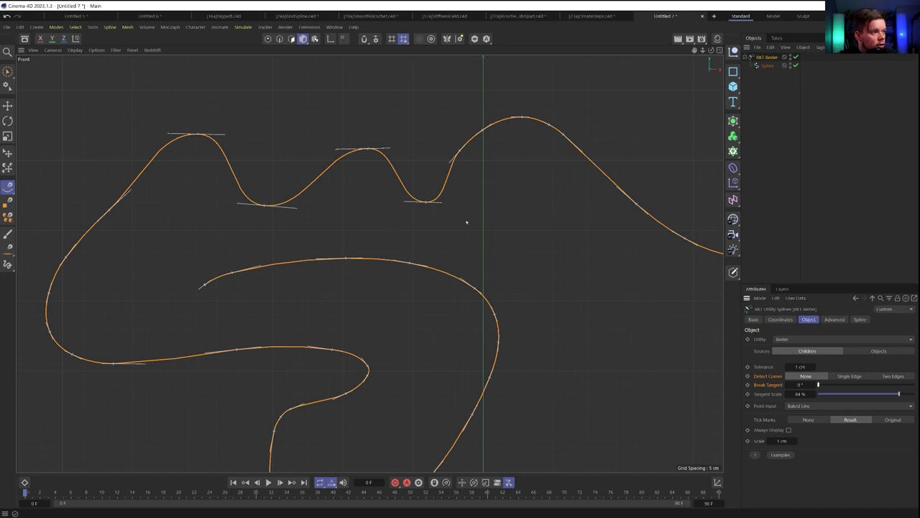
scroll(466, 222, "down", 5)
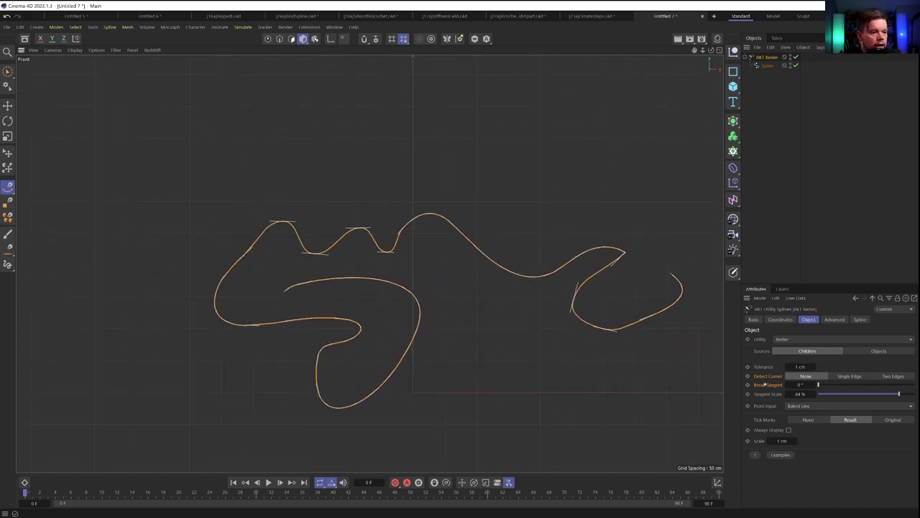
left_click(812, 367)
type("2")
key("Return")
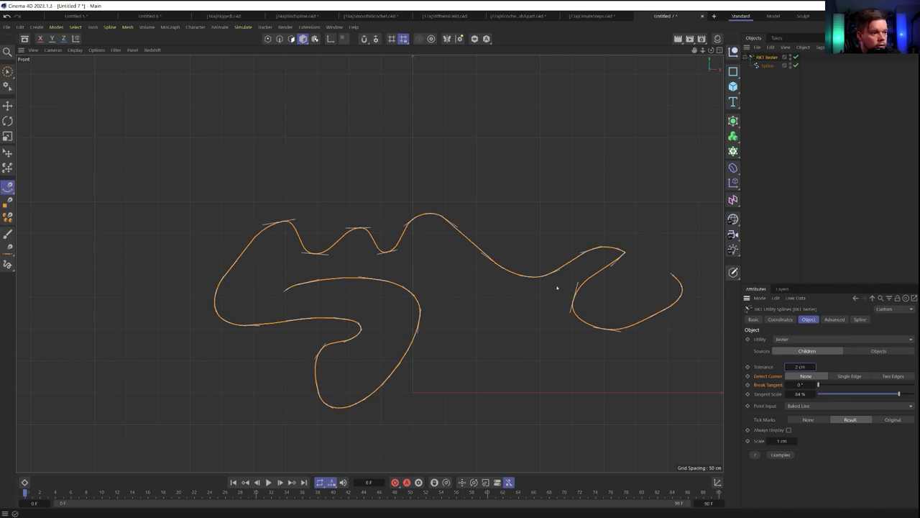
Make the RKT Bezier result editable, select the point at the wave's dip to inspect its tangents, and undo the conversion.
key("c")
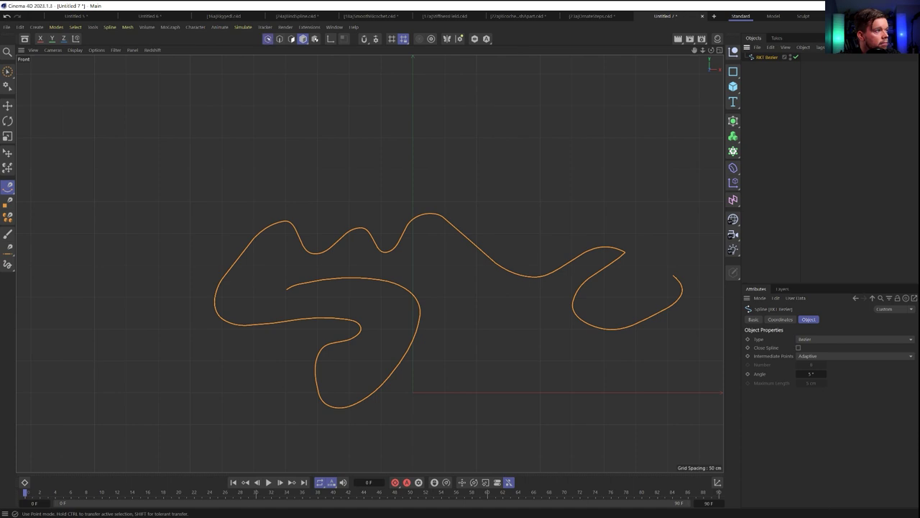
left_click(268, 39)
key("9")
left_click(528, 275)
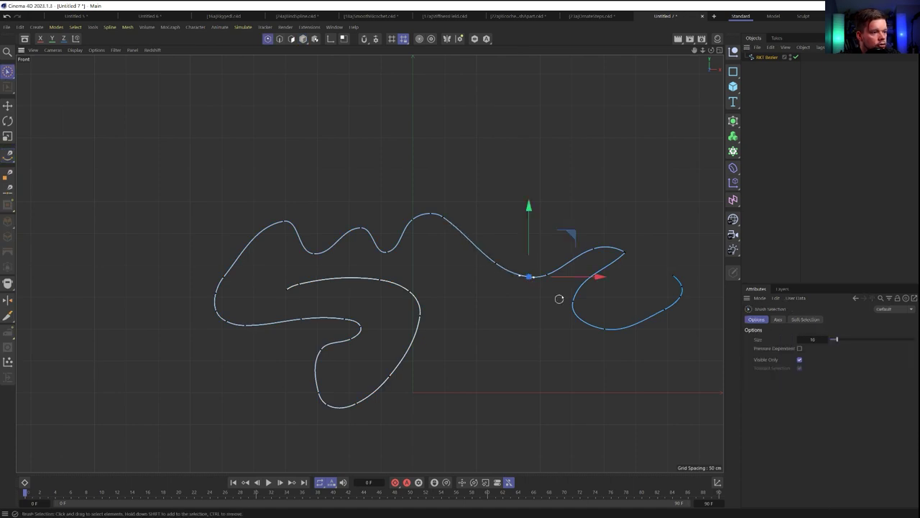
left_click_drag(565, 233, 567, 253)
key("ctrl+z")
key("ctrl+z")
key("ctrl+z")
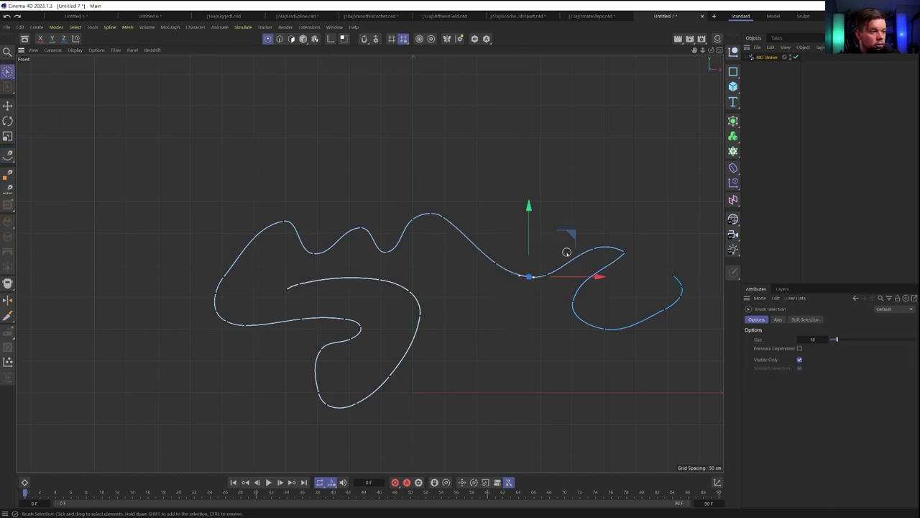
Select the RKT Bezier object and set its tick marks to Result to display the tangents again.
left_click(767, 58)
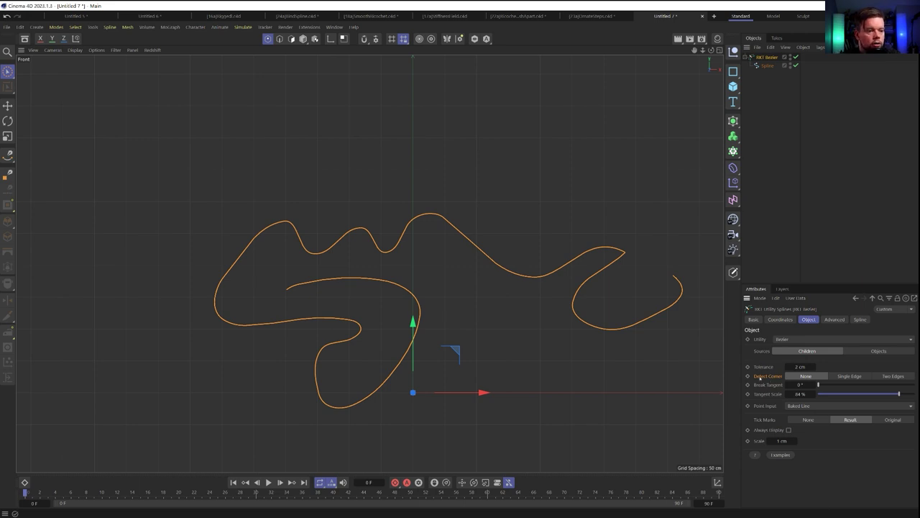
scroll(338, 240, "up", 5)
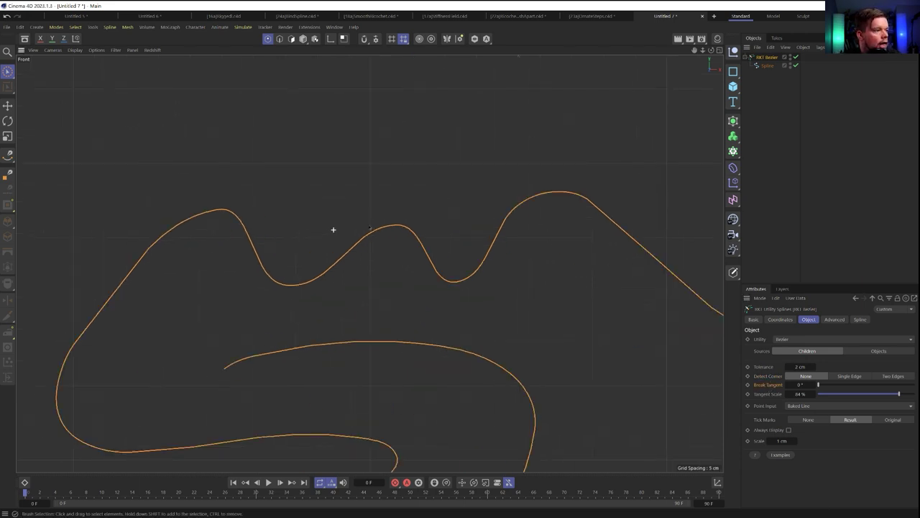
double_click(753, 57)
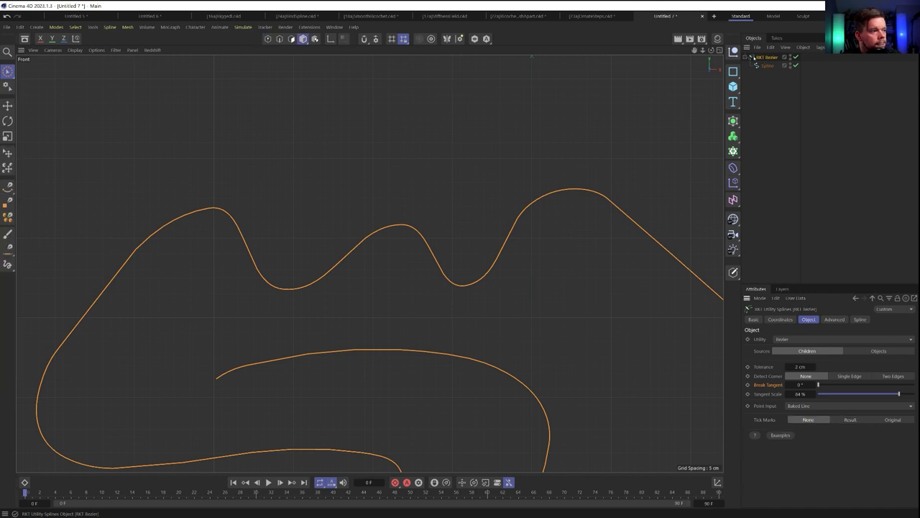
left_click(850, 419)
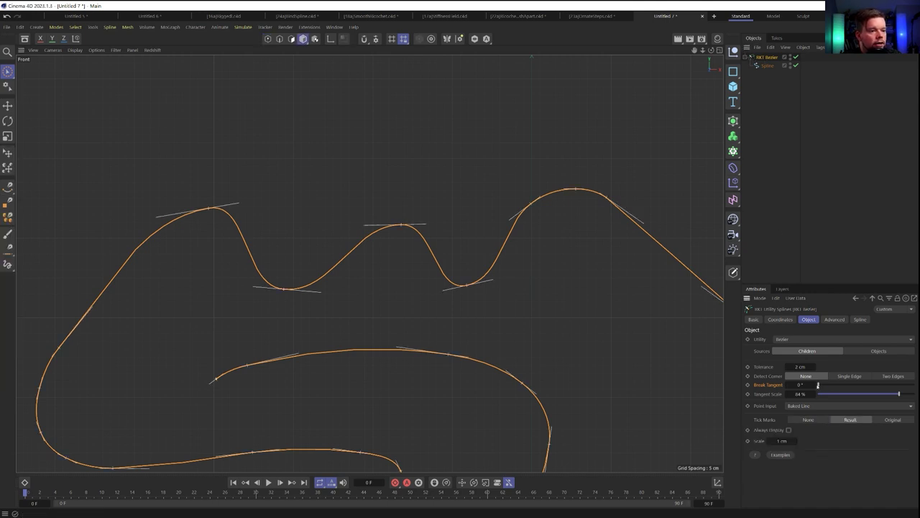
Raise Break Tangent in stages up to 149° to compare the corners, and return it to 0°.
left_click_drag(821, 384, 844, 386)
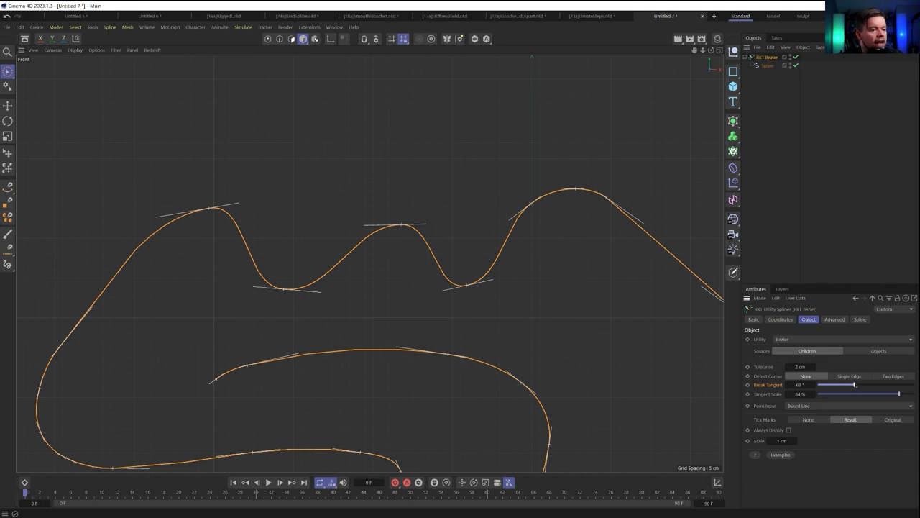
left_click_drag(854, 384, 876, 385)
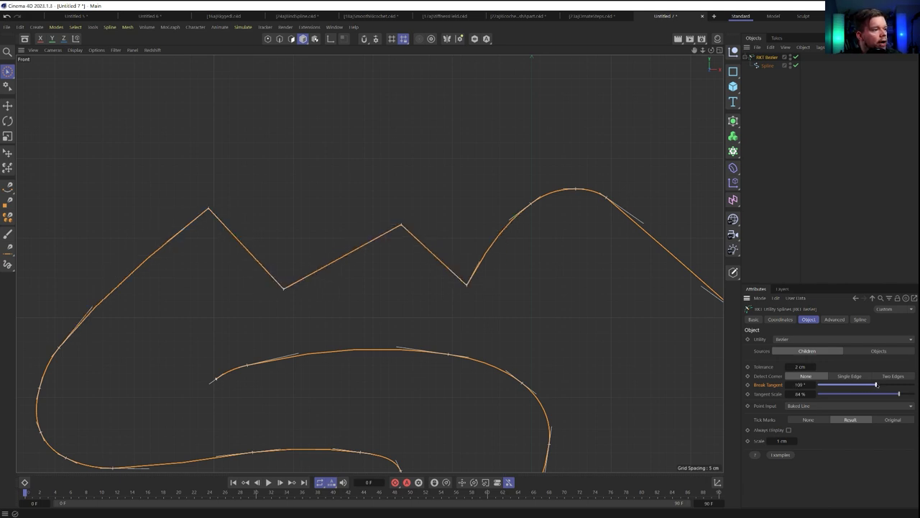
scroll(460, 288, "down", 10)
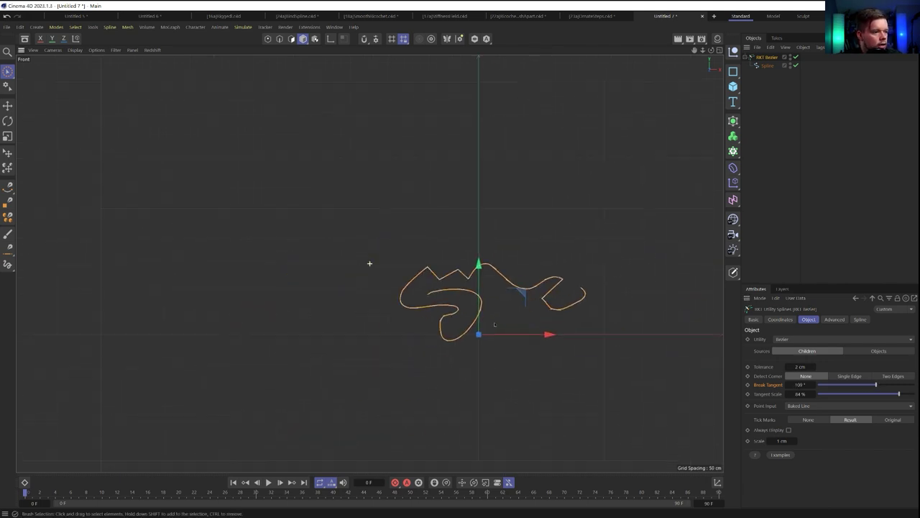
scroll(370, 263, "up", 5)
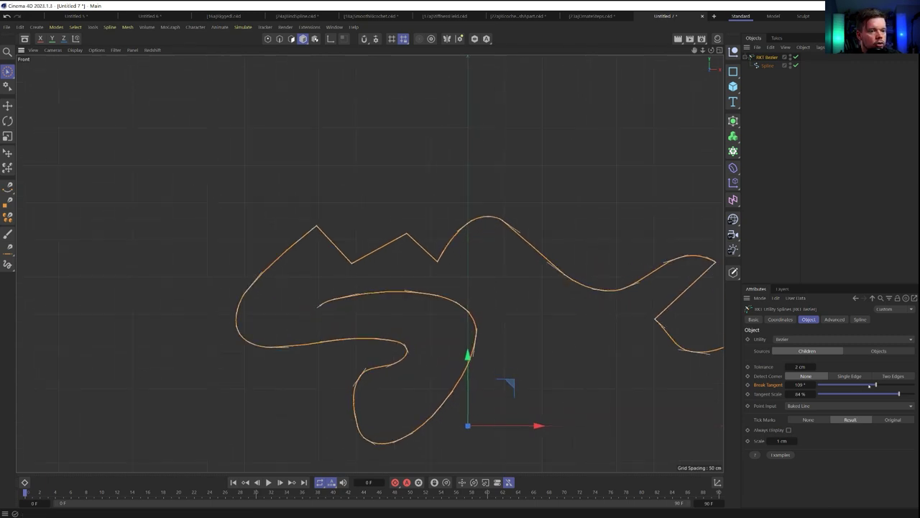
left_click_drag(870, 386, 879, 385)
middle_click_drag(613, 304, 486, 261, "alt")
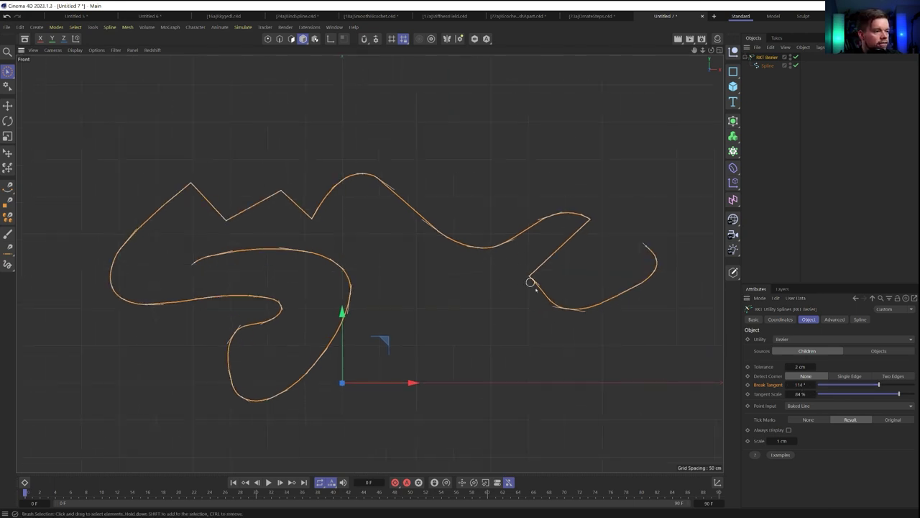
left_click_drag(876, 384, 899, 384)
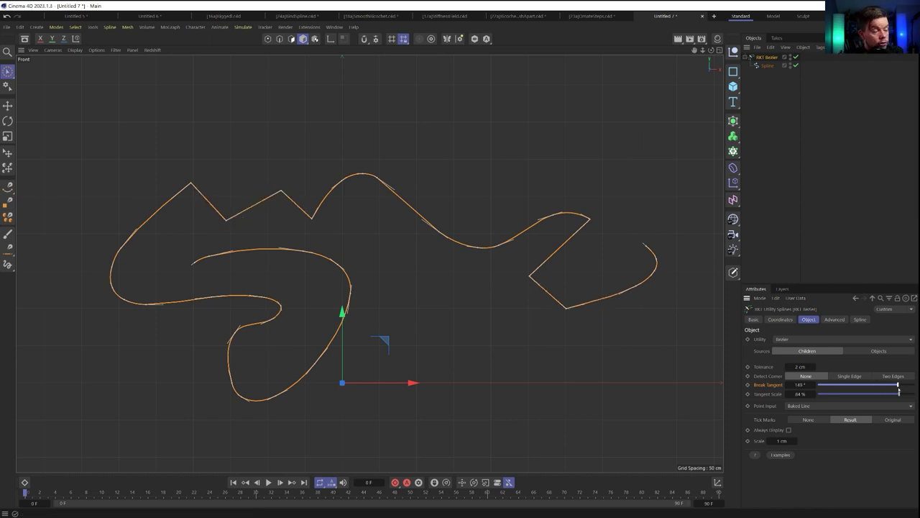
left_click_drag(898, 385, 758, 408)
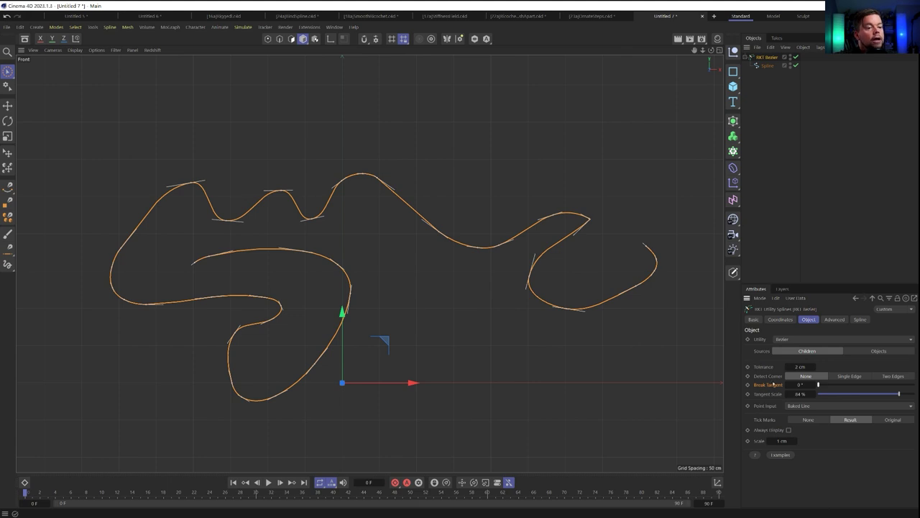
middle_click_drag(359, 258, 439, 291, "alt")
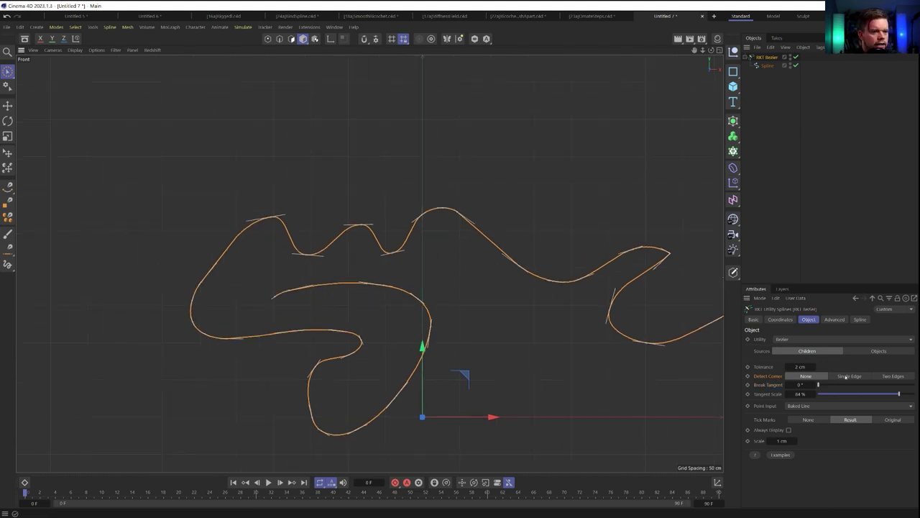
Turn the RKT Bezier off and on to compare with the source spline, and set Detect Corner to Single Edge.
left_click(796, 57)
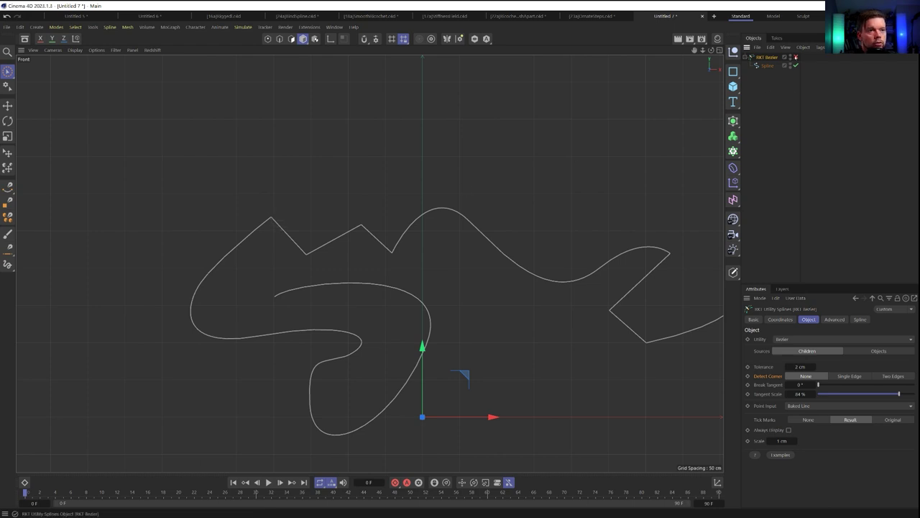
left_click(797, 57)
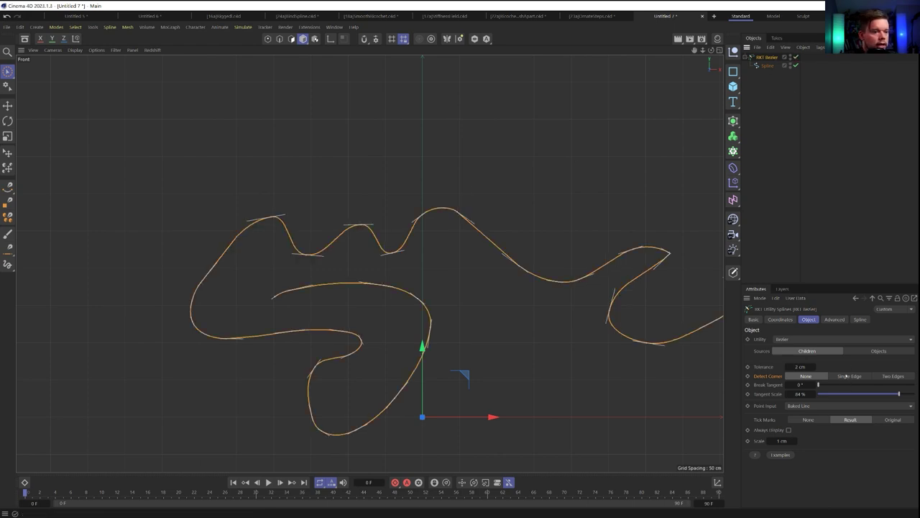
left_click(847, 376)
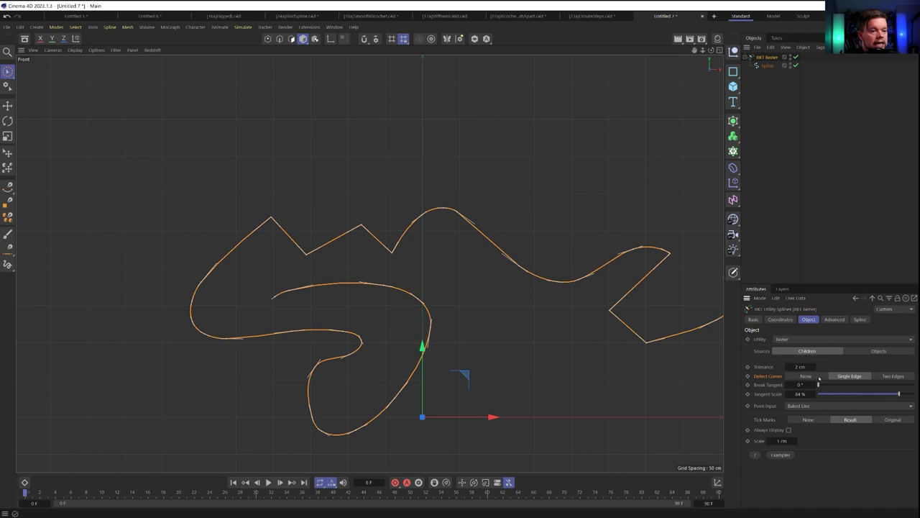
left_click(819, 377)
left_click(834, 377)
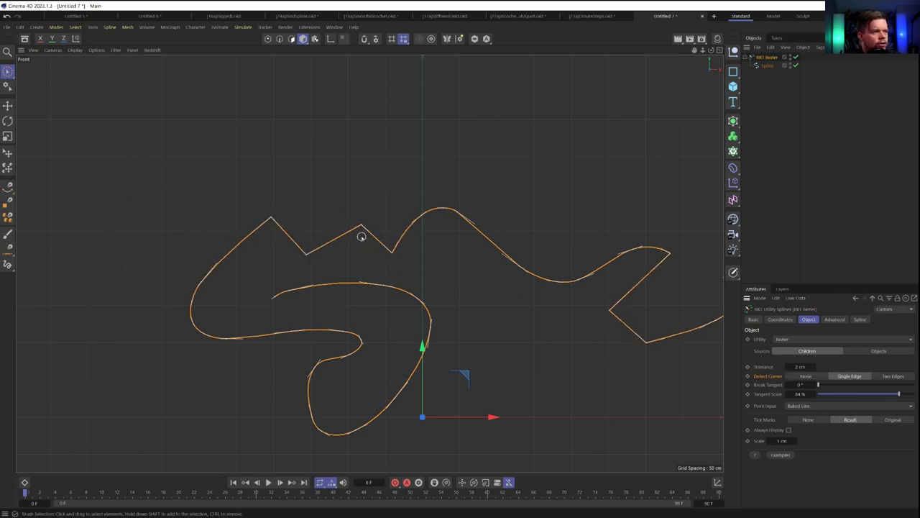
middle_click_drag(413, 253, 370, 226, "alt")
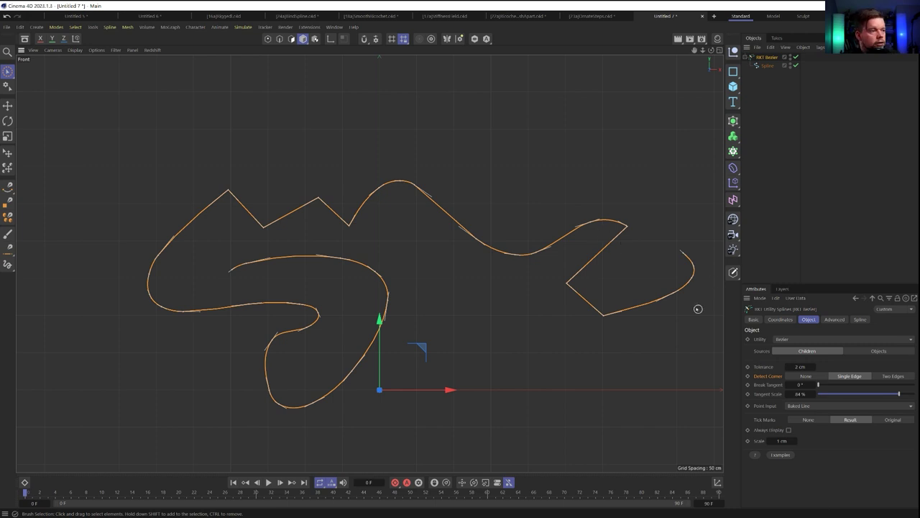
Try the Two Edges corner detection against Single Edge twice, finishing on Single Edge.
left_click(893, 376)
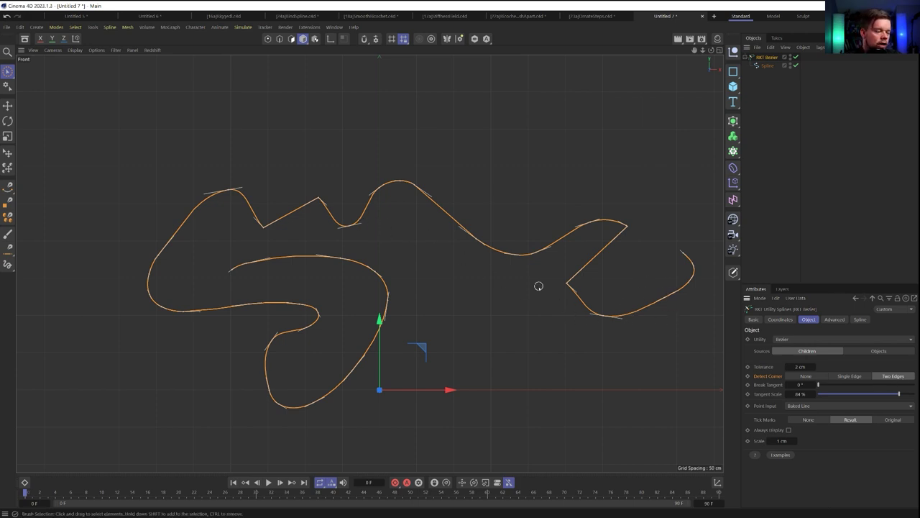
left_click(848, 376)
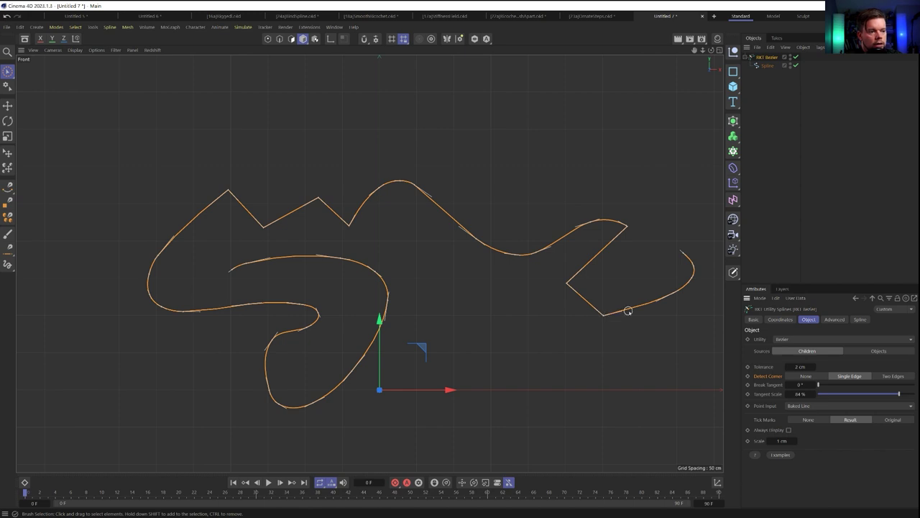
left_click(893, 377)
left_click(849, 376)
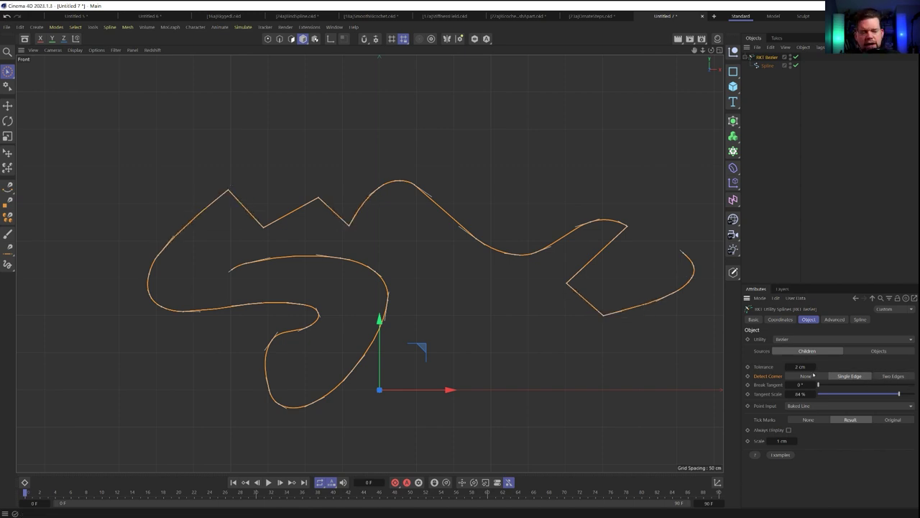
Set the RKT Bezier's Tolerance to 5 cm with Single Edge corner detection.
left_click(813, 376)
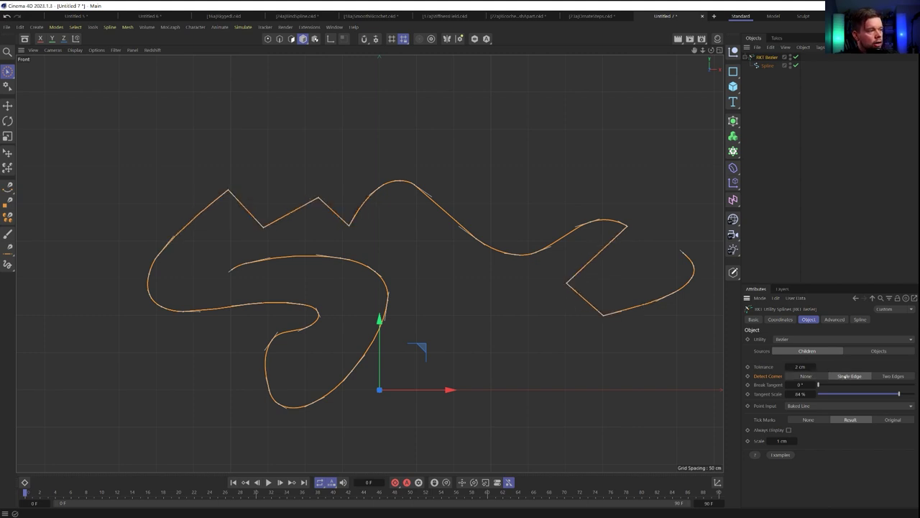
left_click(799, 367)
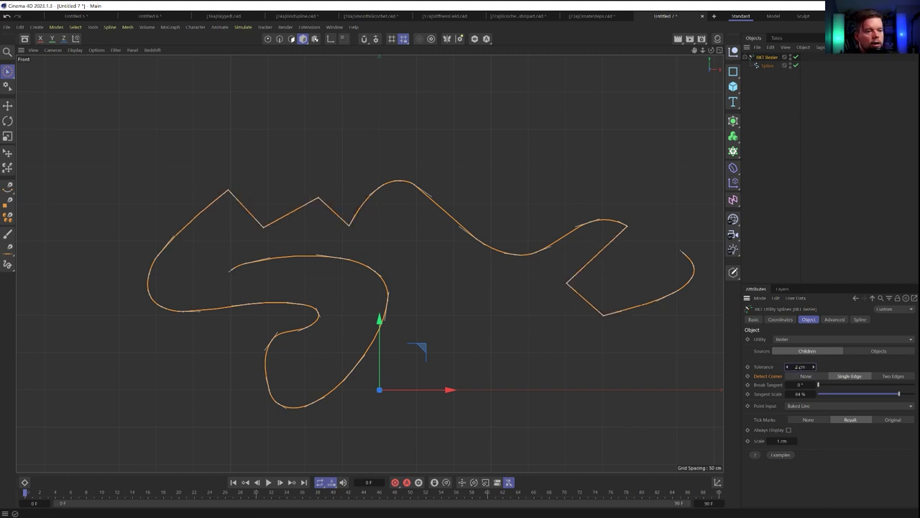
type("5")
key("Return")
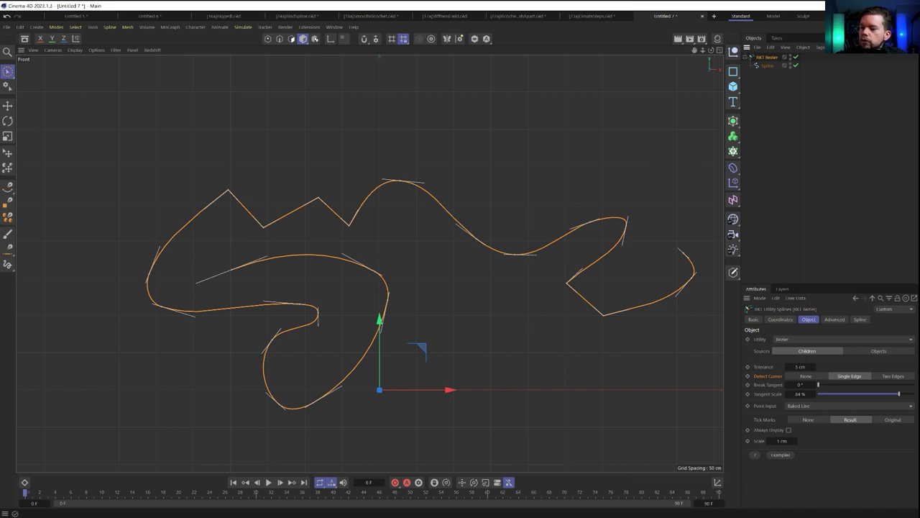
In the 12345 text scene, disable the generators above the Text object and all modifiers under it, from Select to Melt.
left_click_drag(0, 223, 376, 228)
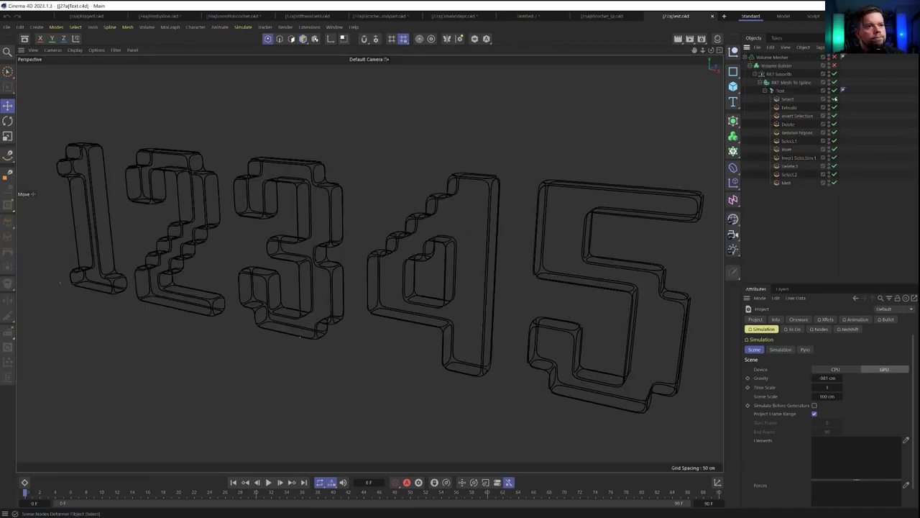
left_click_drag(835, 100, 834, 182)
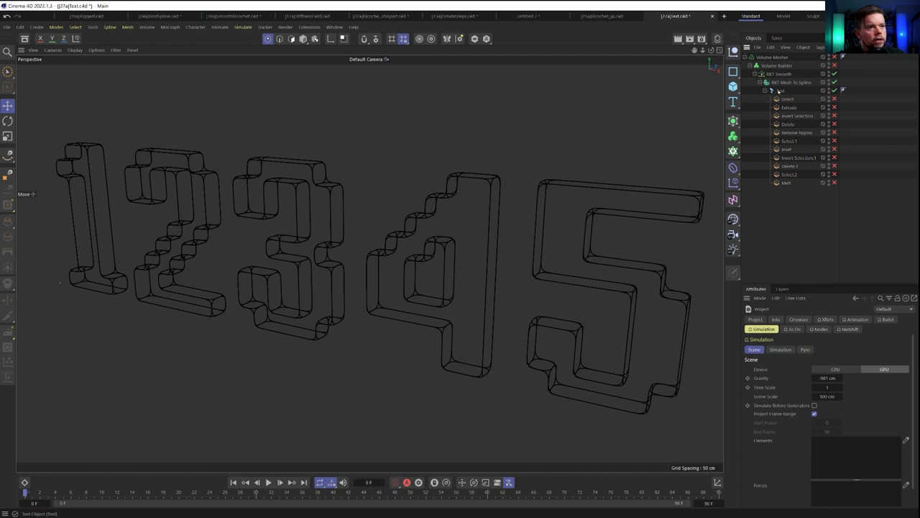
left_click(780, 91)
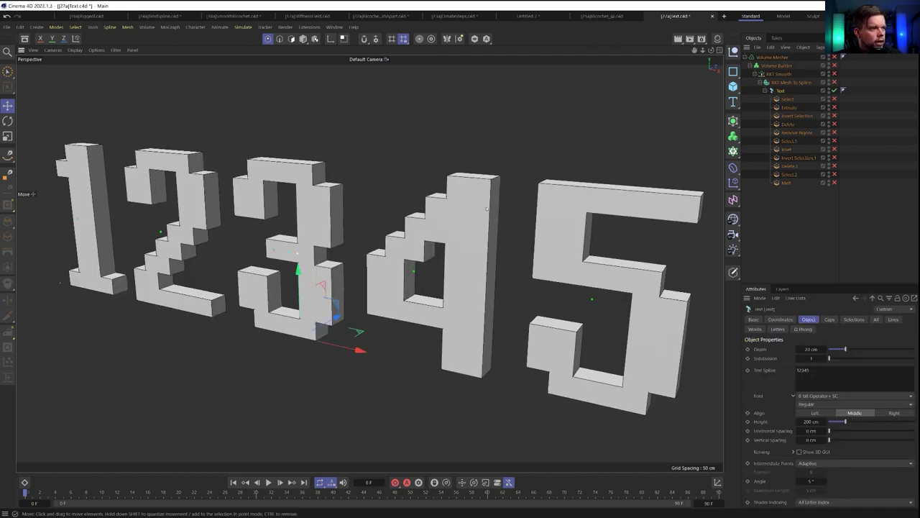
left_click_drag(410, 208, 462, 212, "alt")
right_click_drag(462, 211, 447, 242, "alt")
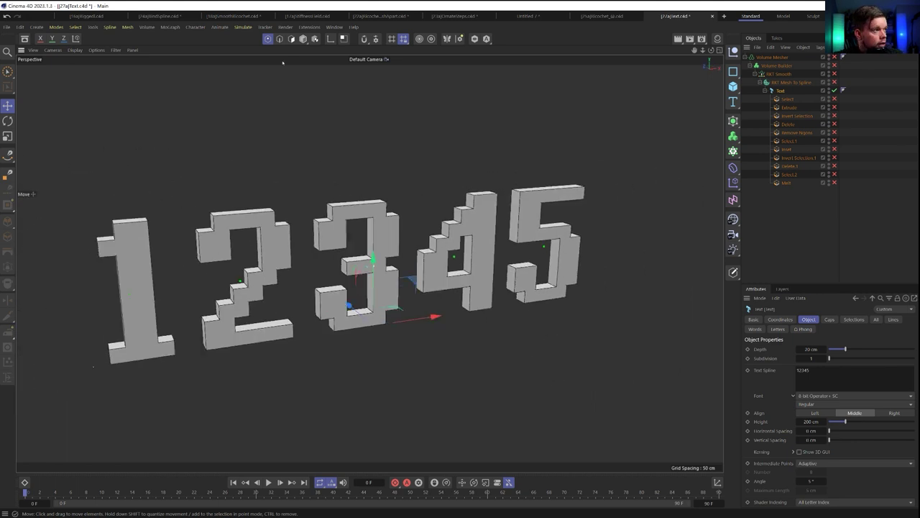
left_click(309, 26)
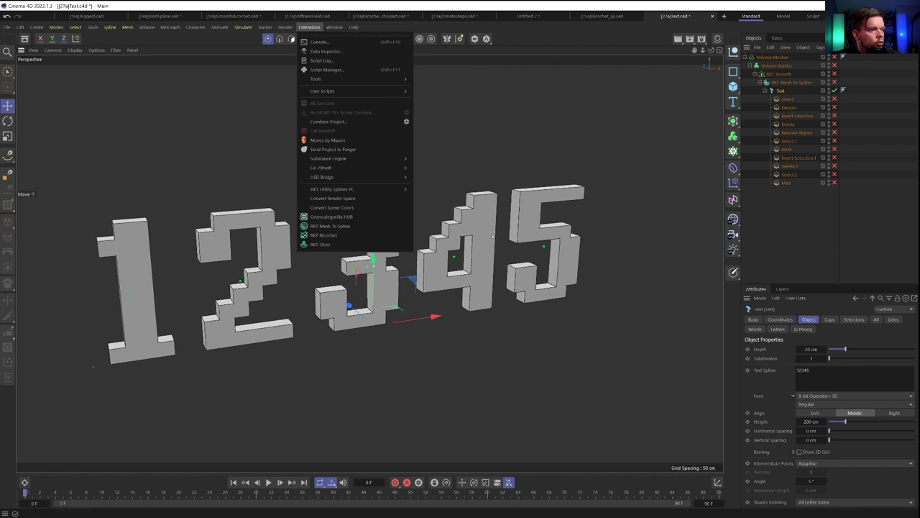
left_click(618, 52)
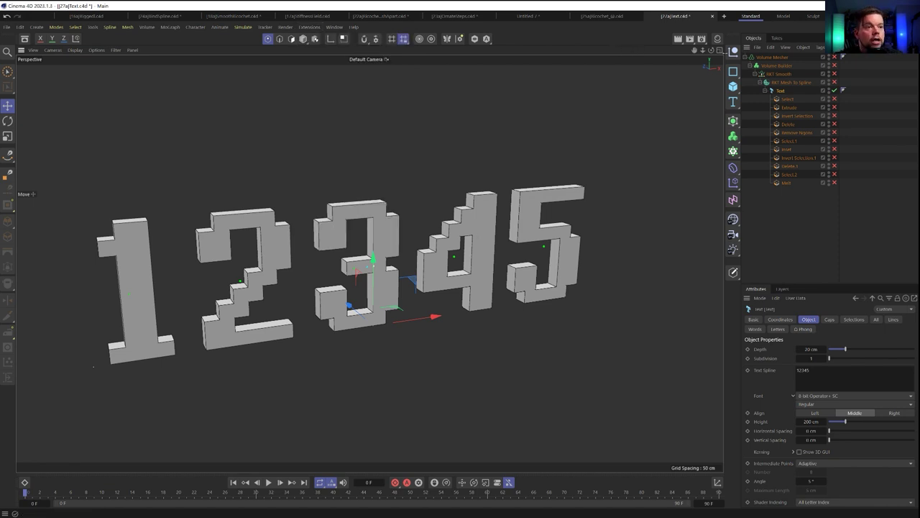
Move the Text object out of the RKT Mesh To Spline hierarchy and delete the Volume Mesher with its children.
left_click(765, 91)
left_click_drag(780, 92, 783, 123)
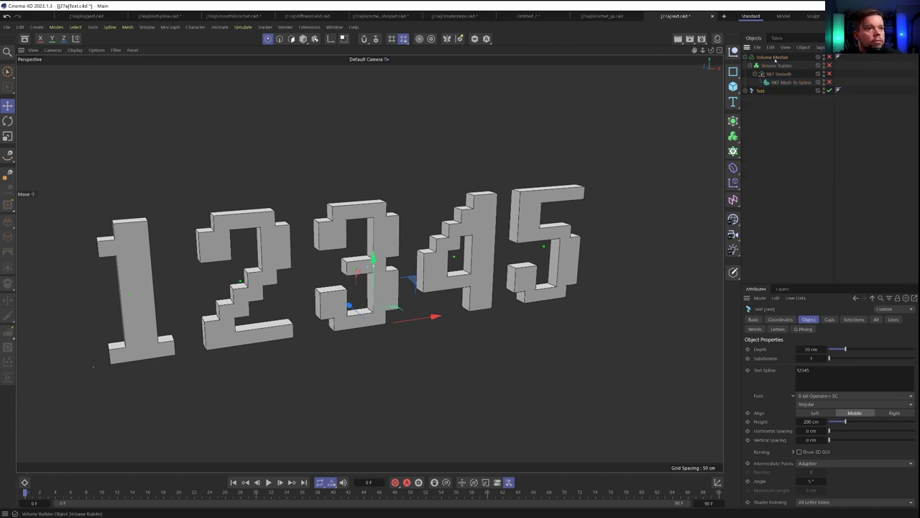
left_click(773, 57)
key("Delete")
Delete all modifiers under the Text object, from Select to Melt.
left_click(745, 57)
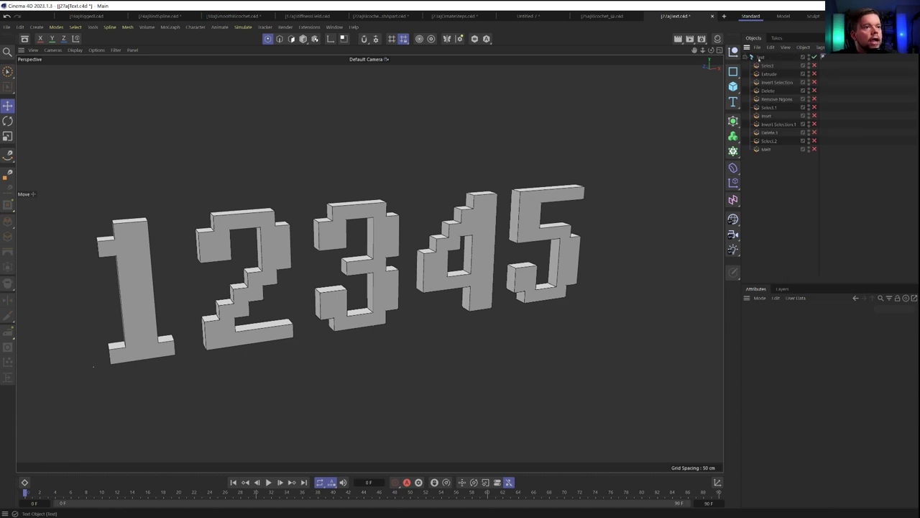
left_click(759, 57)
left_click(762, 66)
left_click(766, 149, "shift")
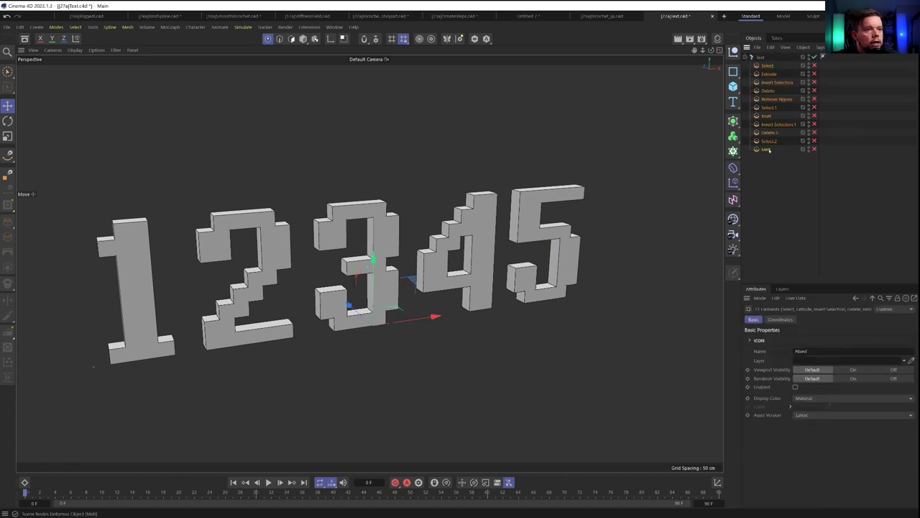
key("Delete")
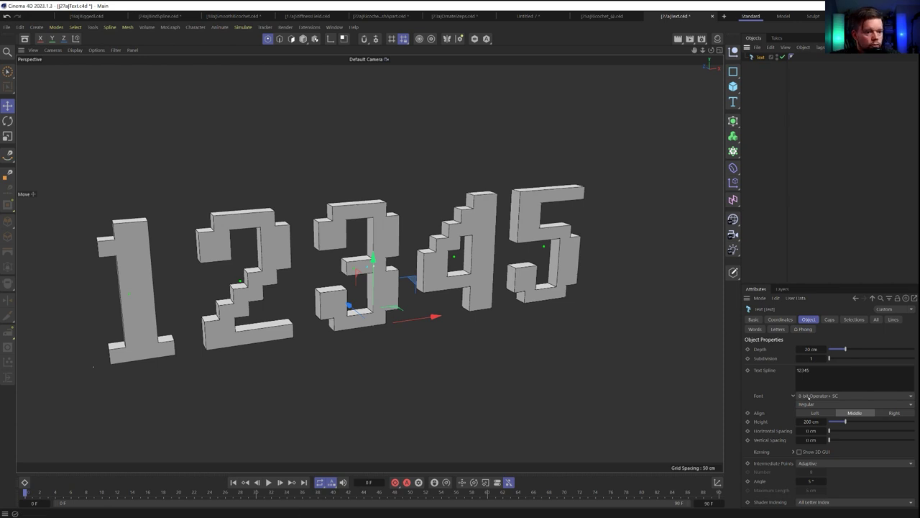
Examine the blocky shapes of the extruded 12345 text up close and from several angles.
left_click_drag(435, 260, 496, 288, "alt")
scroll(436, 252, "up", 6)
left_click_drag(321, 221, 240, 201, "alt")
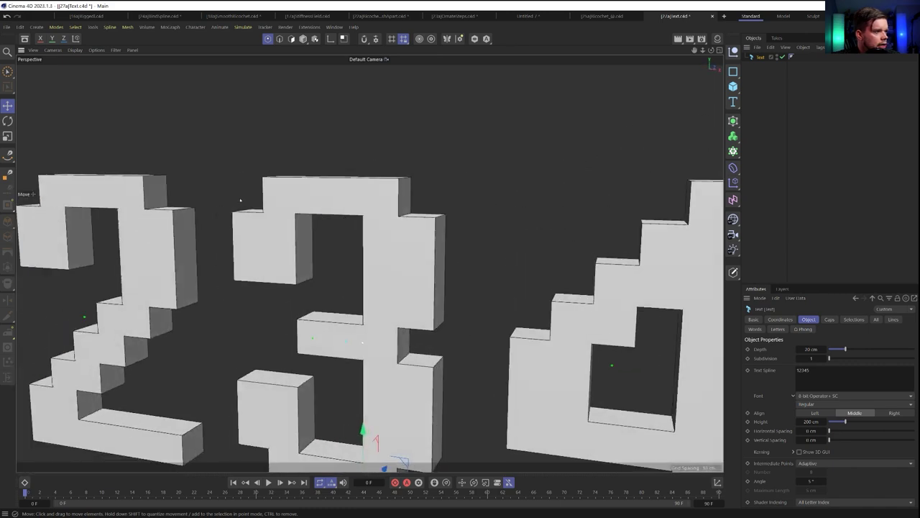
scroll(411, 238, "down", 4)
left_click_drag(410, 238, 353, 269, "alt")
left_click_drag(478, 261, 502, 242, "alt")
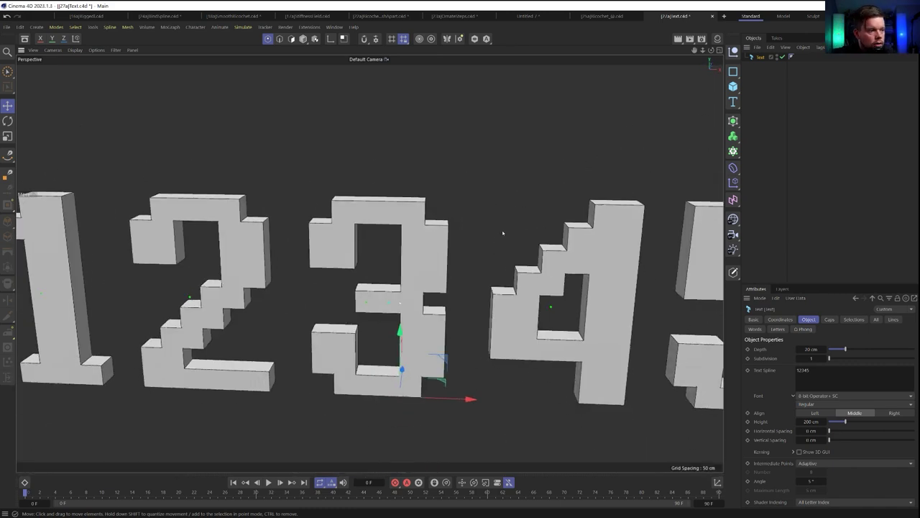
Nest the extruded number text under a new RKT Mesh To Spline object and enable Erase Ngons.
left_click_drag(414, 242, 496, 224, "alt")
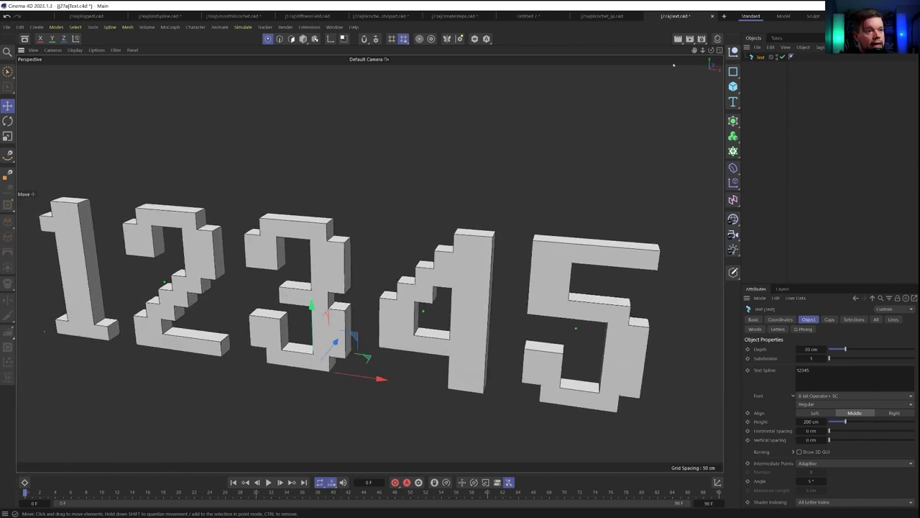
left_click(309, 27)
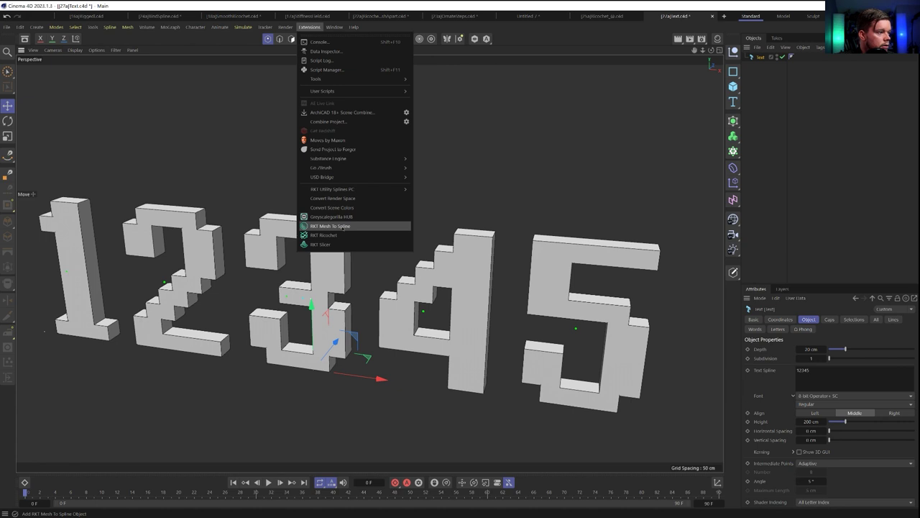
left_click(344, 226)
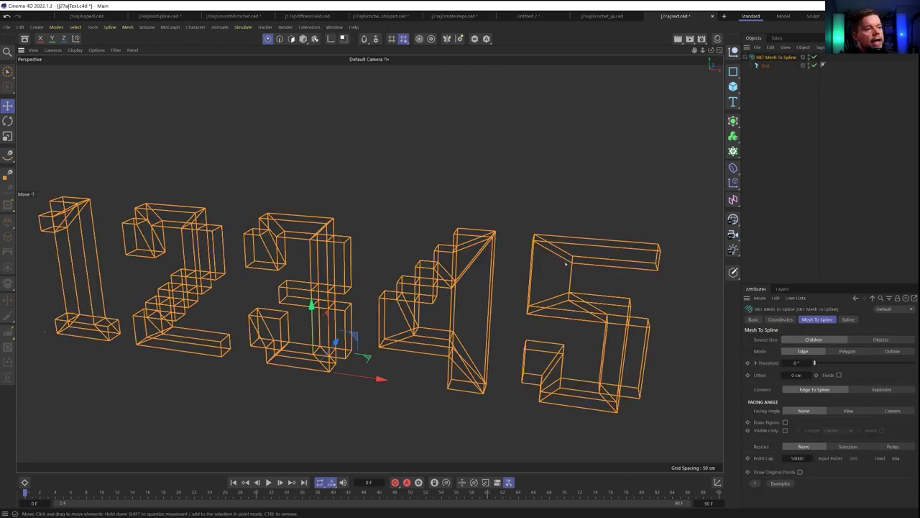
left_click_drag(559, 257, 536, 260, "alt")
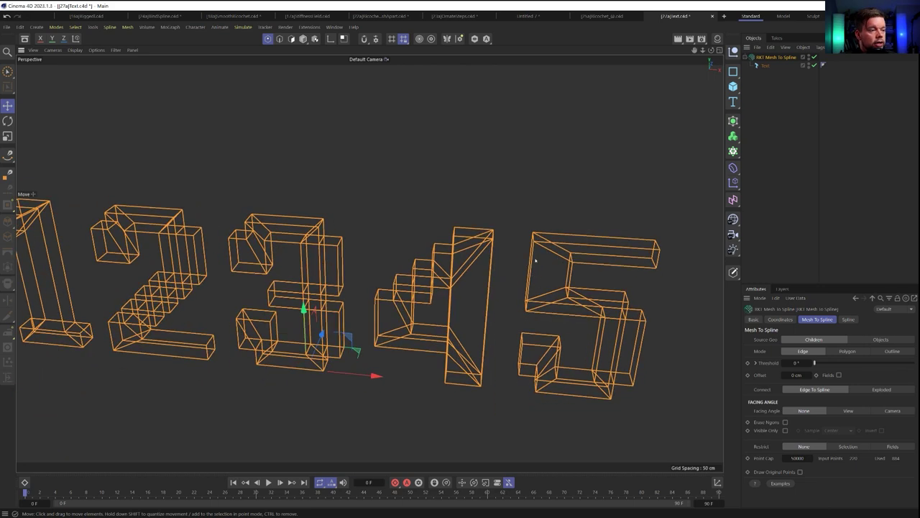
left_click(785, 422)
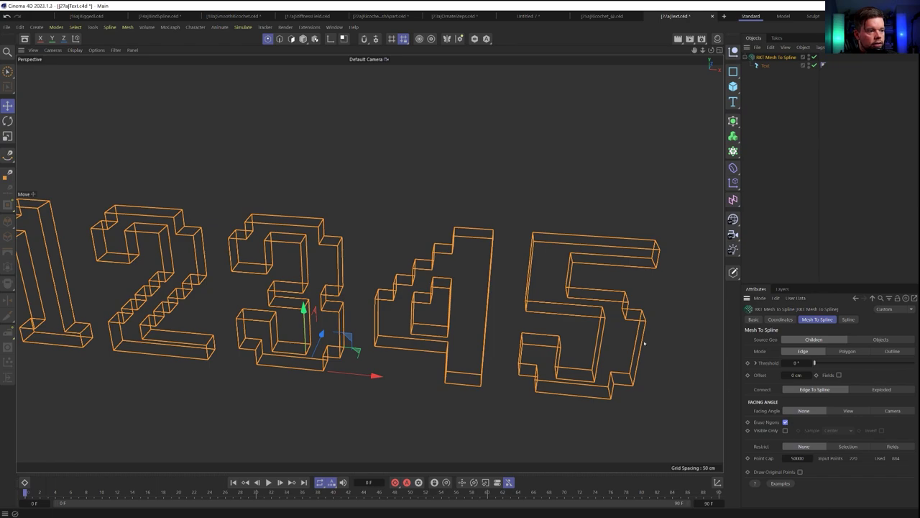
mouse_move(374, 266)
left_mouse_down("alt")
mouse_move(533, 346)
mouse_move(369, 261)
mouse_move(542, 267)
left_mouse_up("alt")
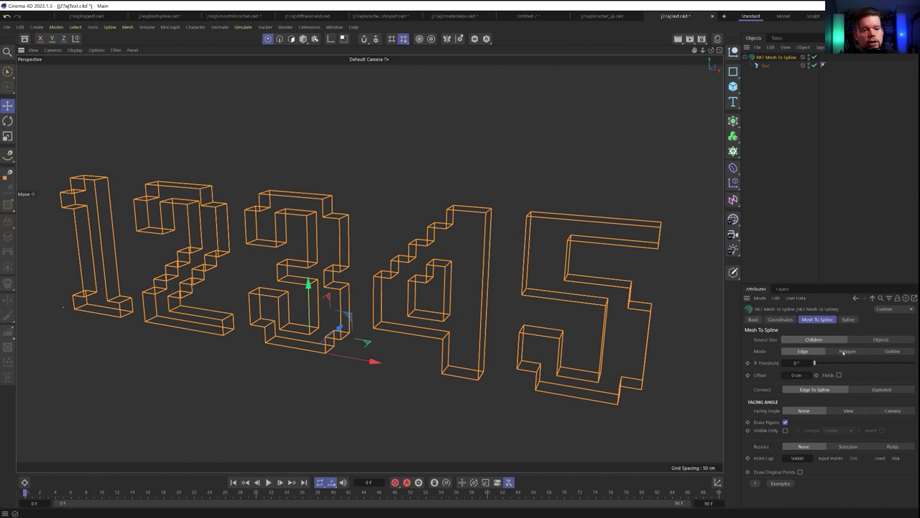
Switch the Mesh To Spline mode to Polygon, keeping Erase Ngons on, and set its offset to 1 cm.
left_click(846, 352)
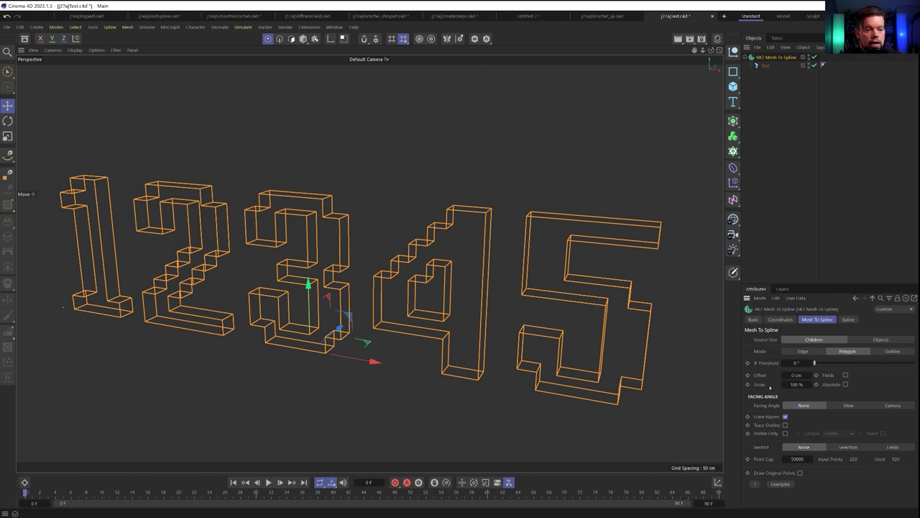
left_click(785, 416)
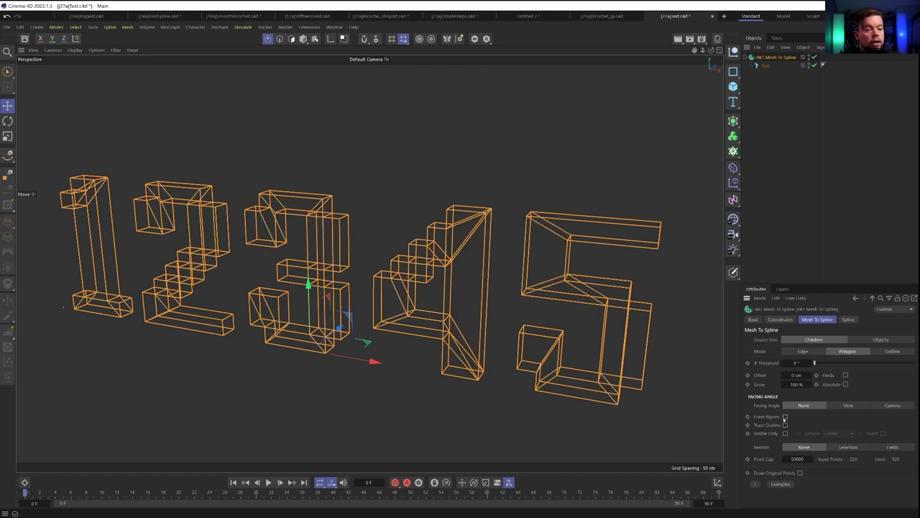
left_click(784, 417)
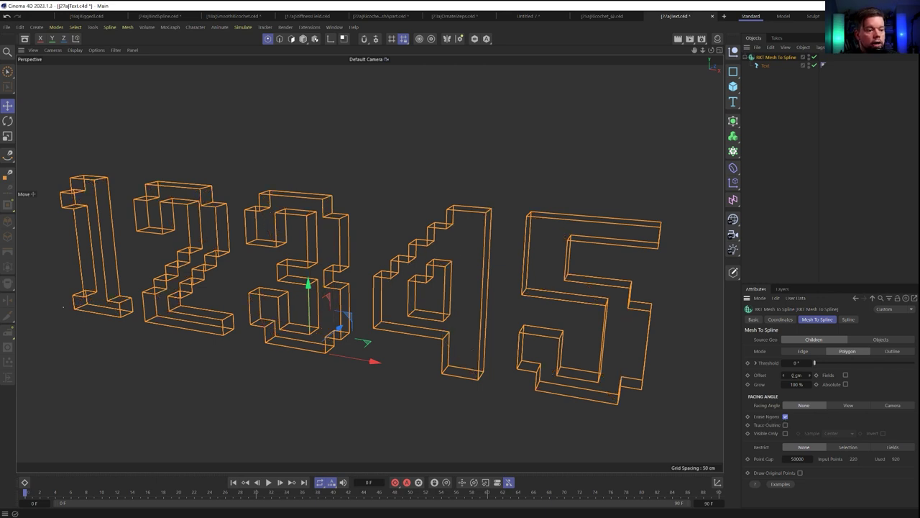
left_click_drag(810, 375, 781, 375)
scroll(542, 232, "up", 6)
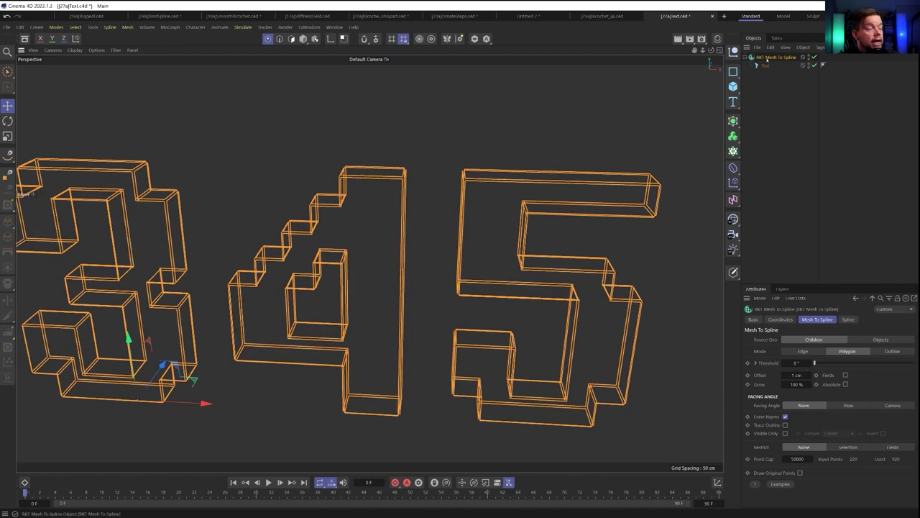
left_click_drag(493, 182, 565, 205, "alt")
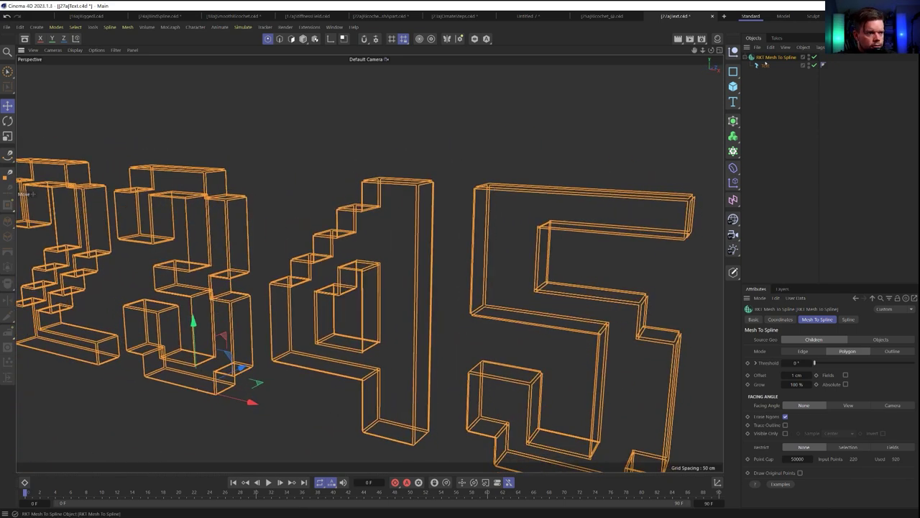
Add an RKT Smooth utility as parent of the Mesh To Spline object and set its point input to Step.
left_click(766, 65)
left_click(768, 58)
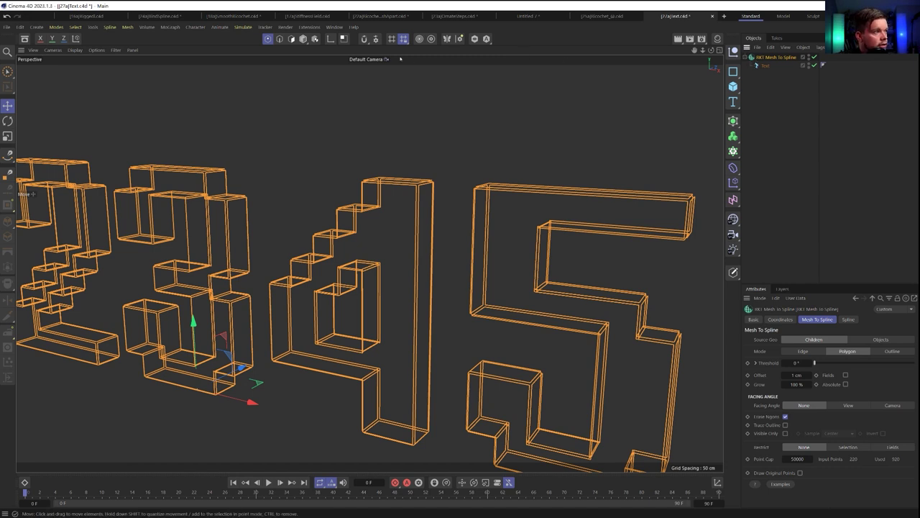
left_click(309, 27)
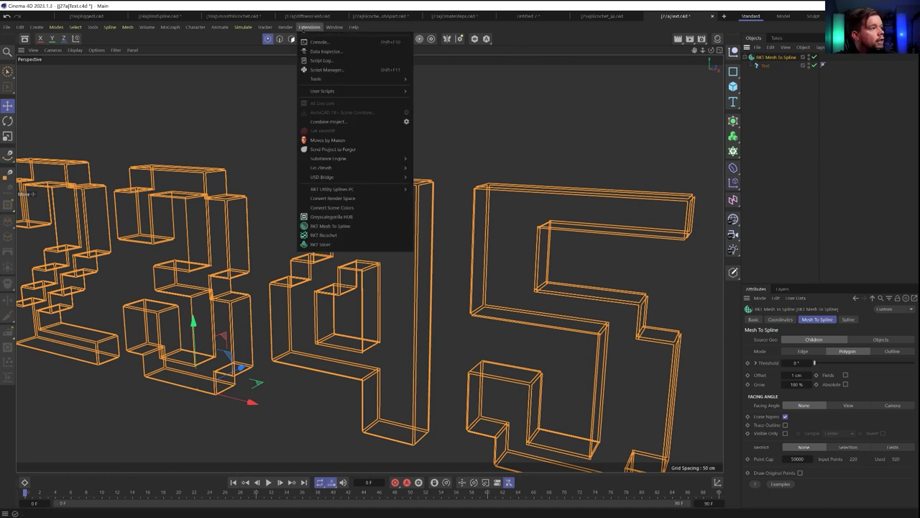
mouse_move(338, 189)
left_click(432, 230)
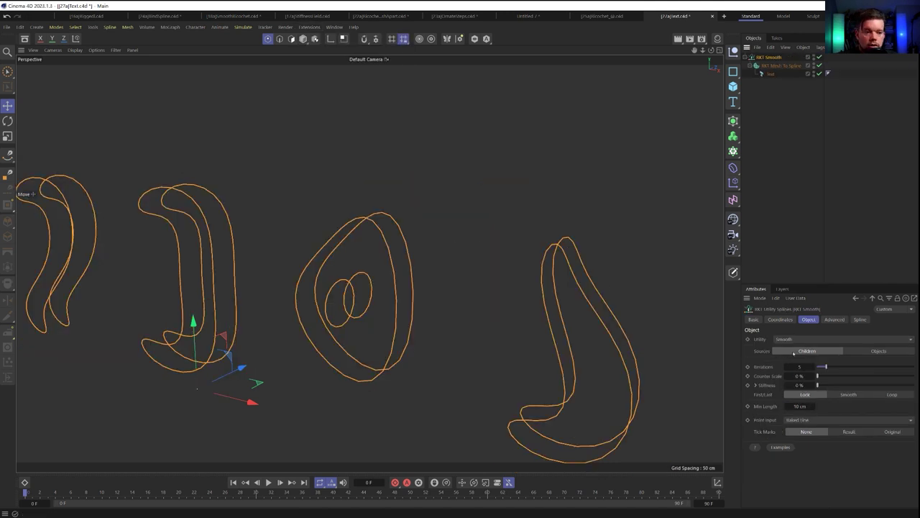
left_click(806, 419)
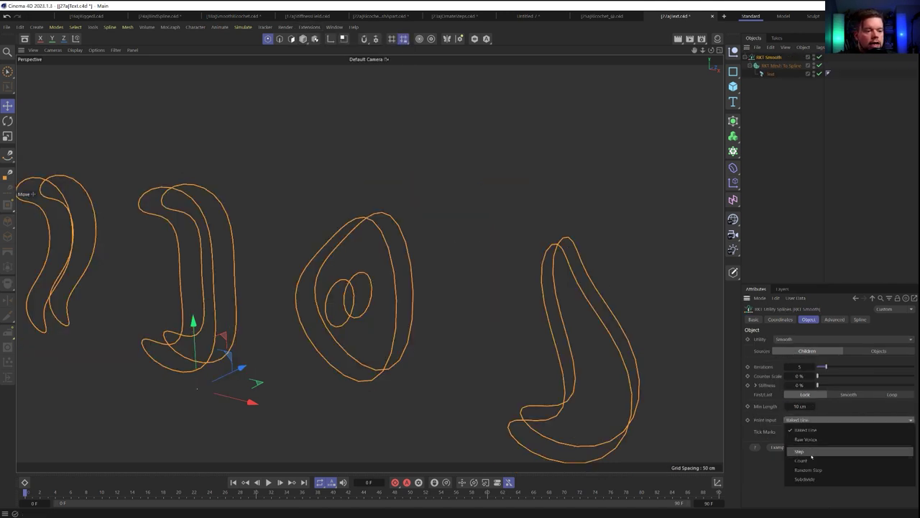
left_click(811, 453)
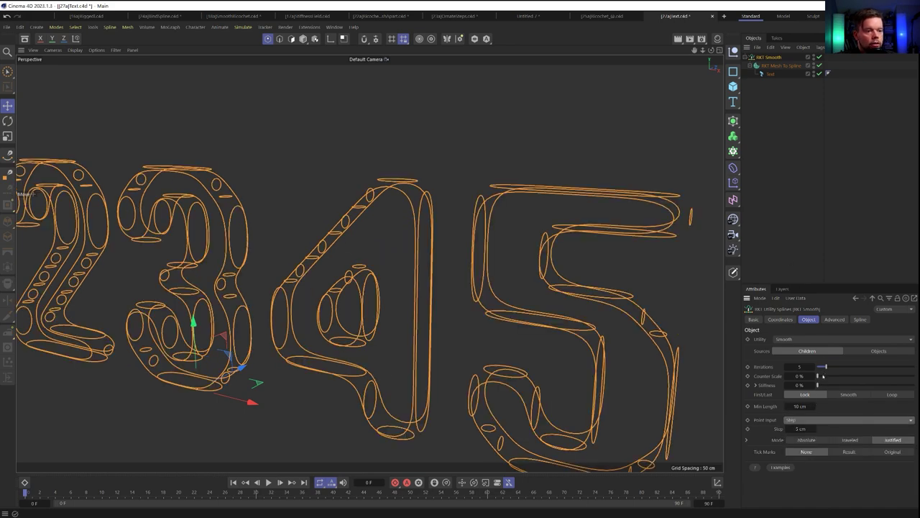
Set the smoothing iterations to 0, show tick marks for the result, and set the point step to 2 cm.
left_click_drag(826, 366, 815, 367)
left_click(849, 452)
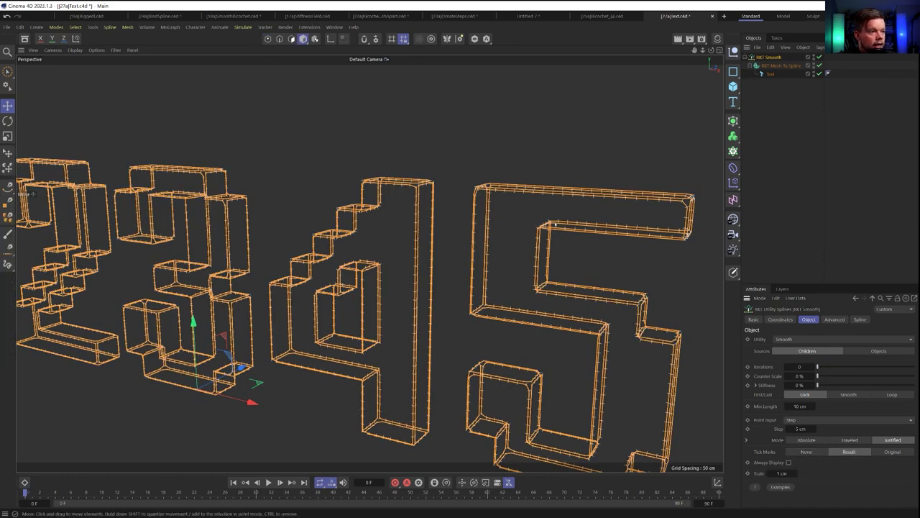
double_click(810, 429)
type("22")
key("Return")
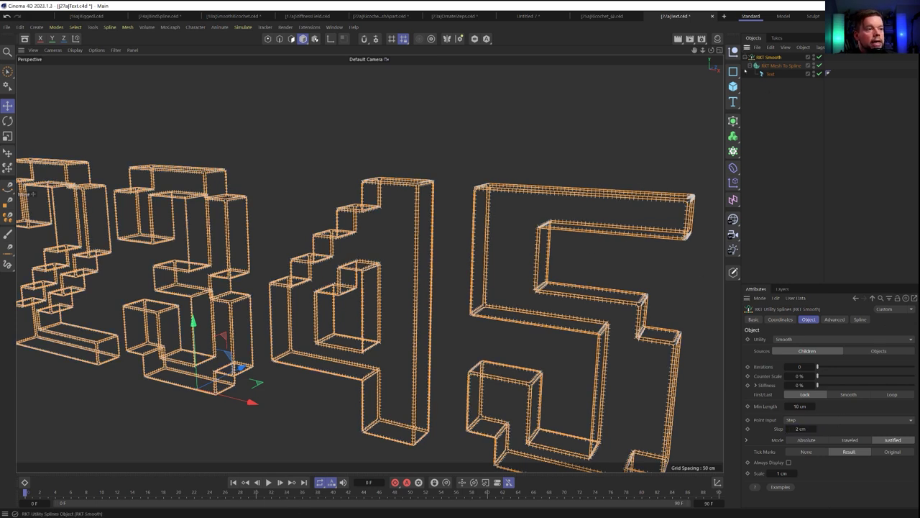
Reduce the point step of the RKT Smooth utility to 1 cm.
scroll(645, 222, "up", 5)
scroll(477, 188, "up", 6)
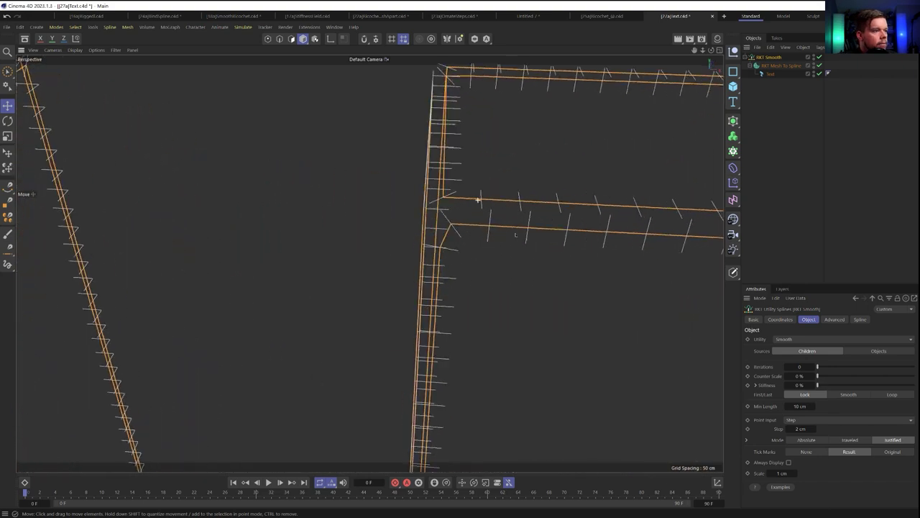
left_click_drag(816, 368, 813, 367)
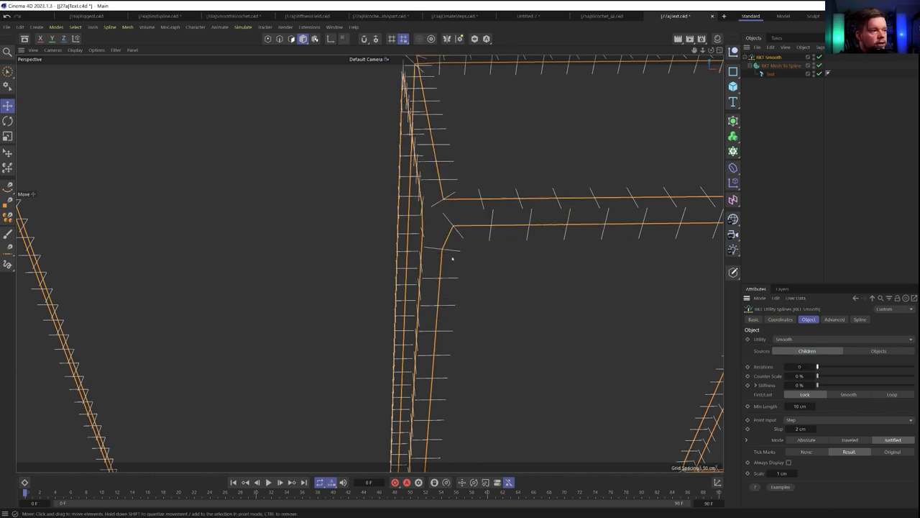
double_click(799, 428)
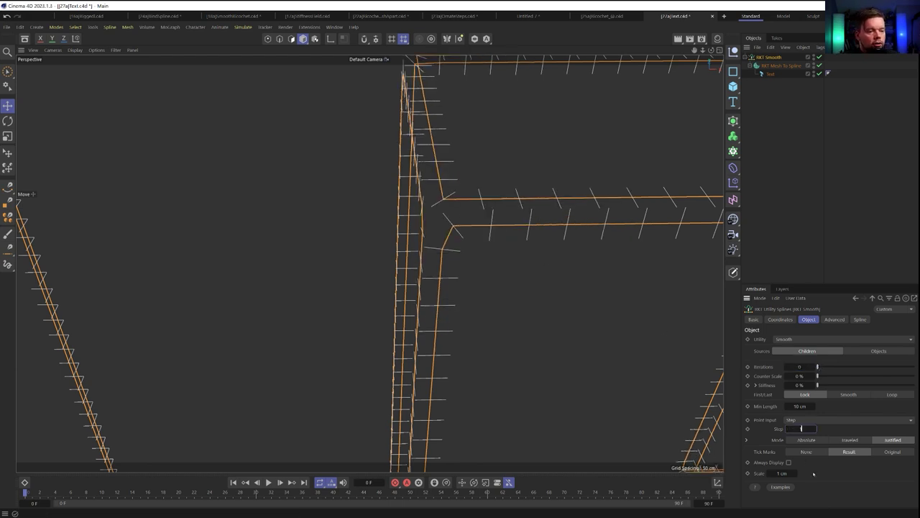
type("1")
key("Return")
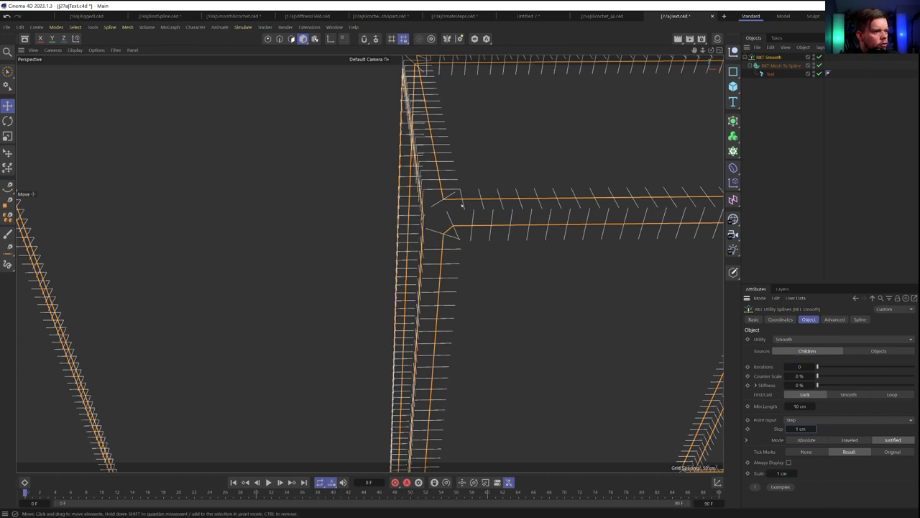
Raise the RKT Smooth iterations to 10 to round the spline corners.
left_click_drag(816, 367, 818, 367)
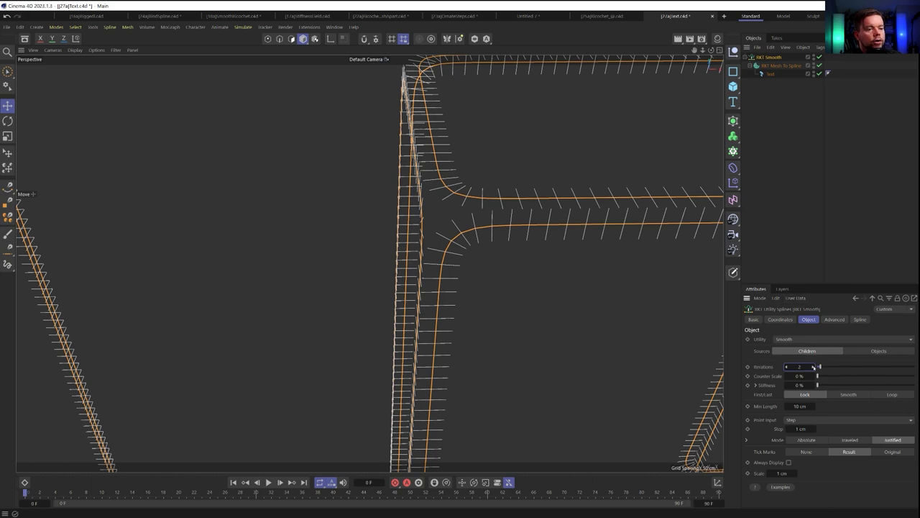
left_click_drag(811, 366, 816, 366)
scroll(595, 224, "down", 5)
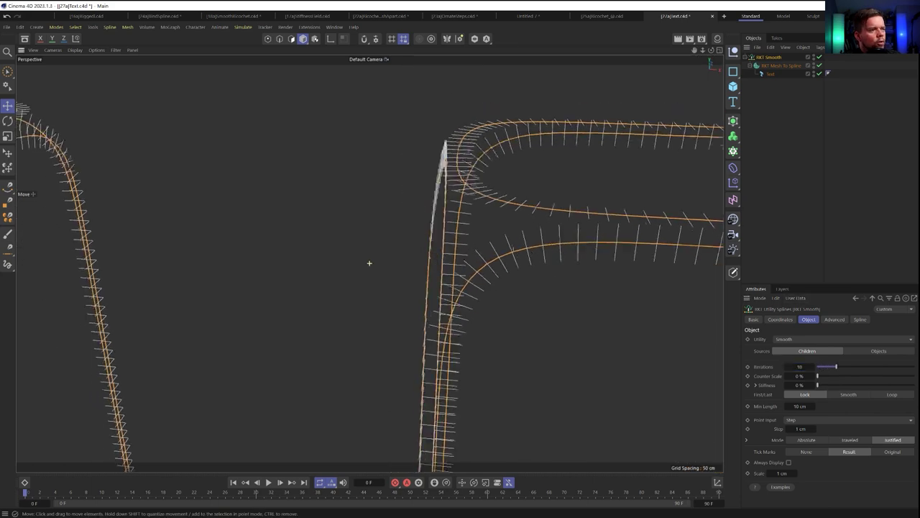
left_click_drag(553, 249, 556, 249, "alt")
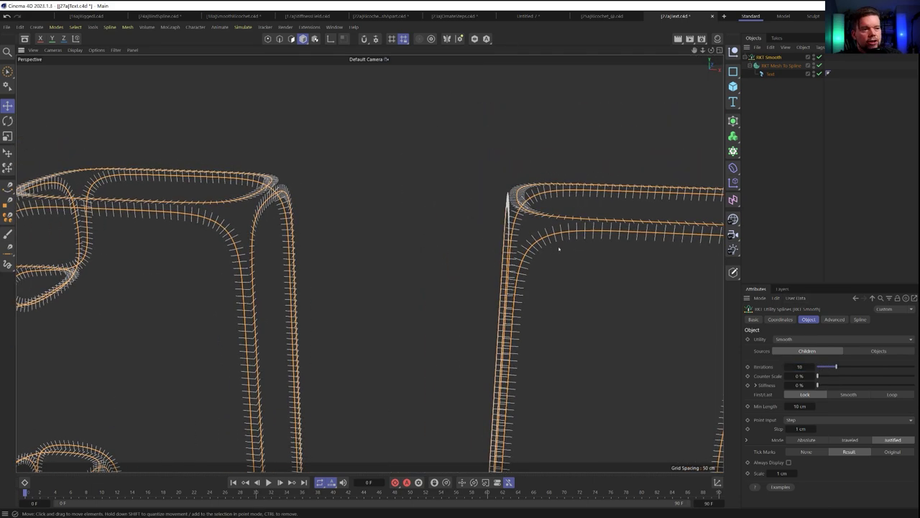
Examine the smoothed corners of the 4 and 5, first without and then with the tick marks displayed.
left_click(612, 238)
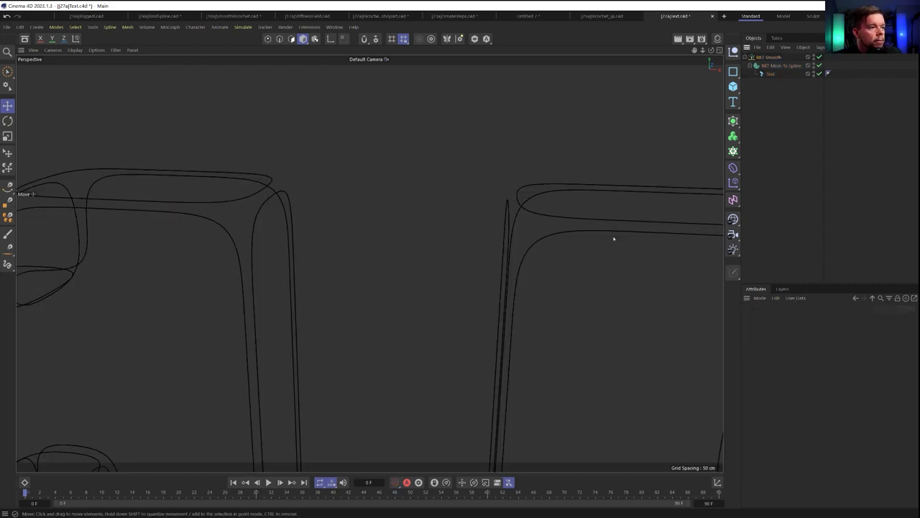
left_click_drag(612, 238, 637, 201, "alt")
left_click_drag(423, 204, 409, 205, "alt")
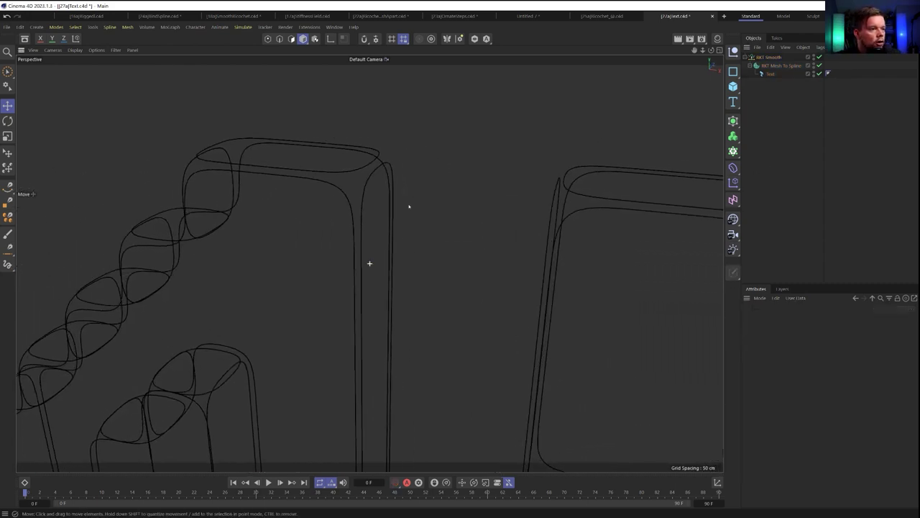
left_click(768, 57)
middle_click_drag(424, 268, 364, 263, "alt")
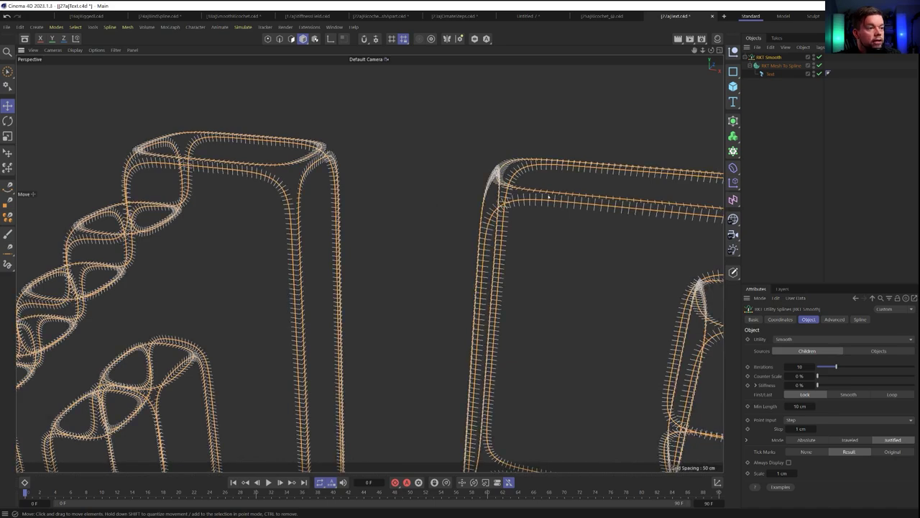
middle_click_drag(698, 206, 501, 180, "alt")
right_click_drag(501, 180, 427, 187, "alt")
scroll(416, 167, "up", 5)
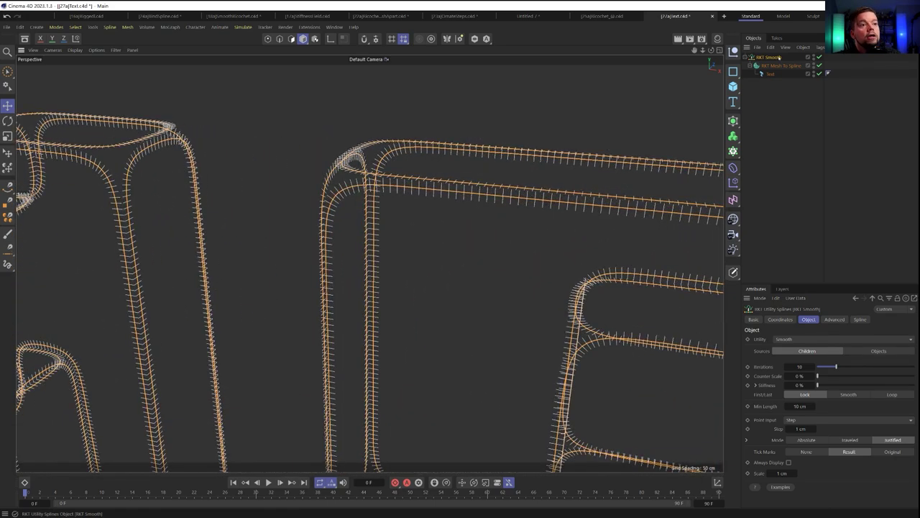
Add an RKT Cleanup utility as parent of RKT Smooth and set its tick marks to Result.
left_click(309, 27)
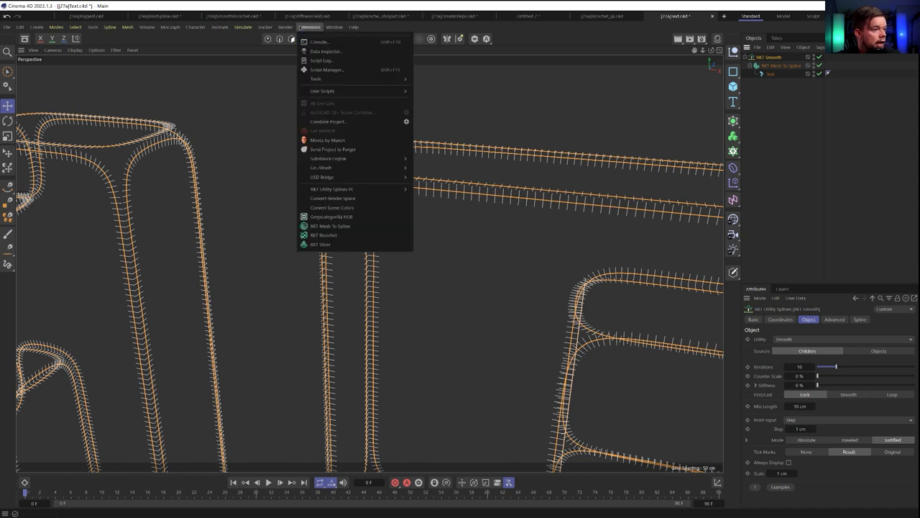
mouse_move(354, 190)
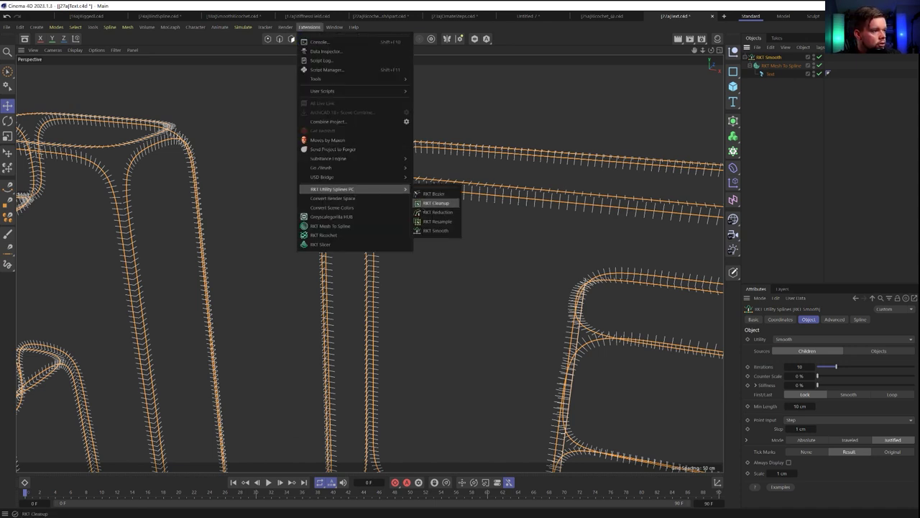
left_click(434, 204)
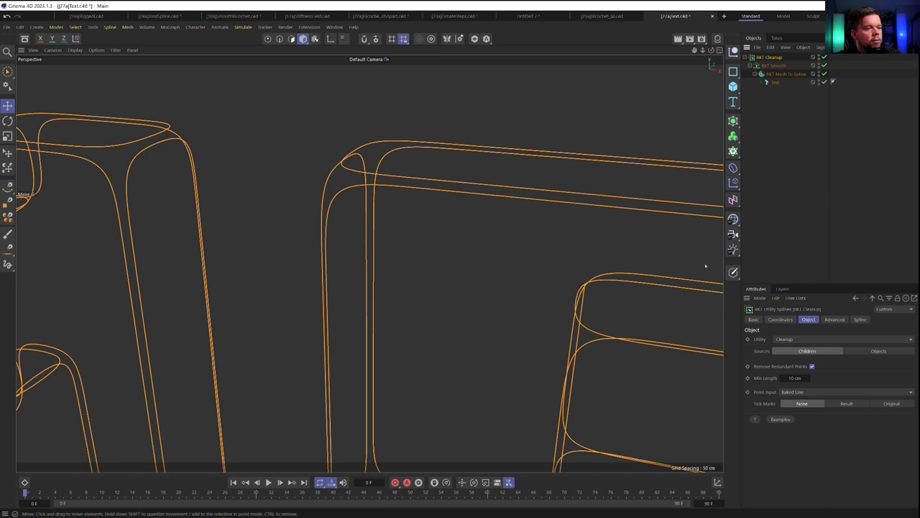
left_click(846, 404)
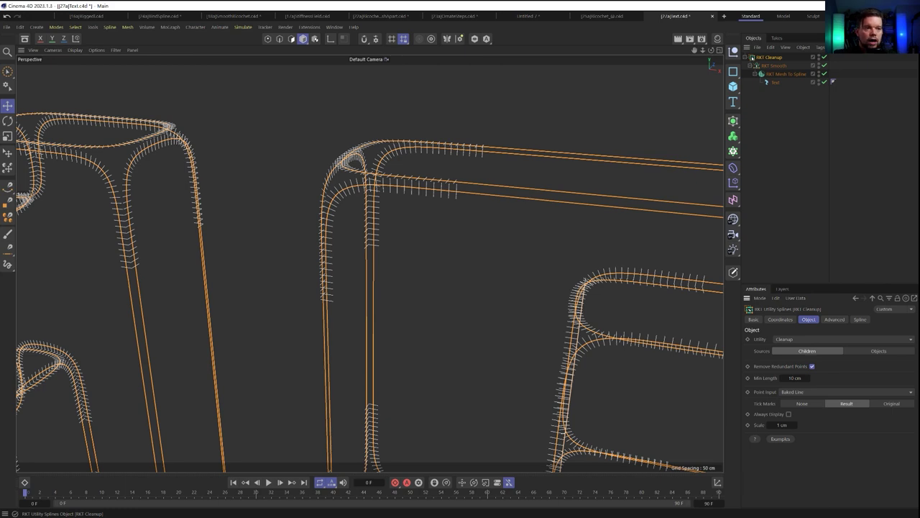
left_click_drag(452, 218, 271, 178, "alt")
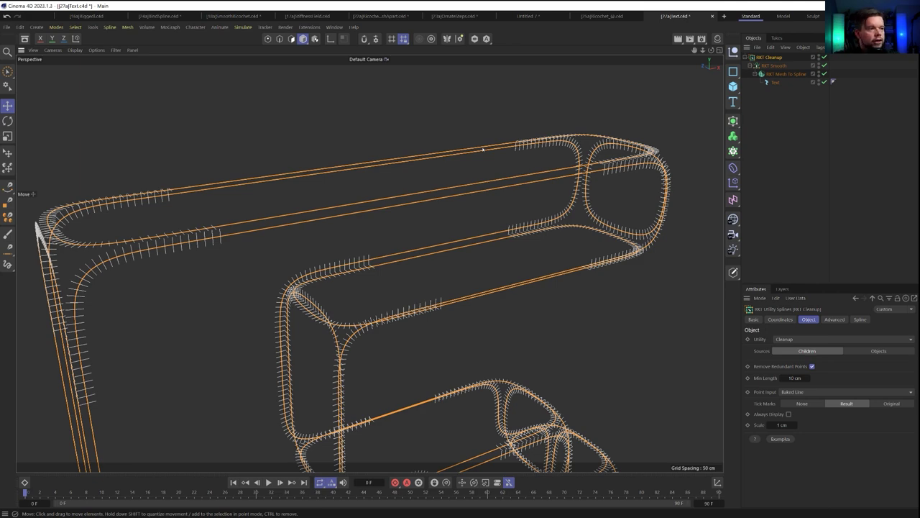
Switch the top utility from Cleanup to Reduction and set its deviation tolerance to 0.1 cm.
left_click(776, 66)
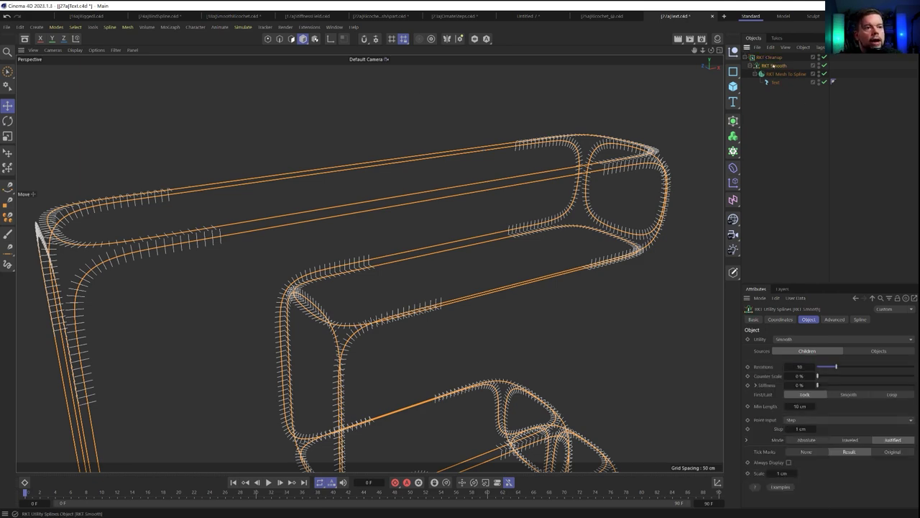
left_click(772, 59)
left_click(809, 339)
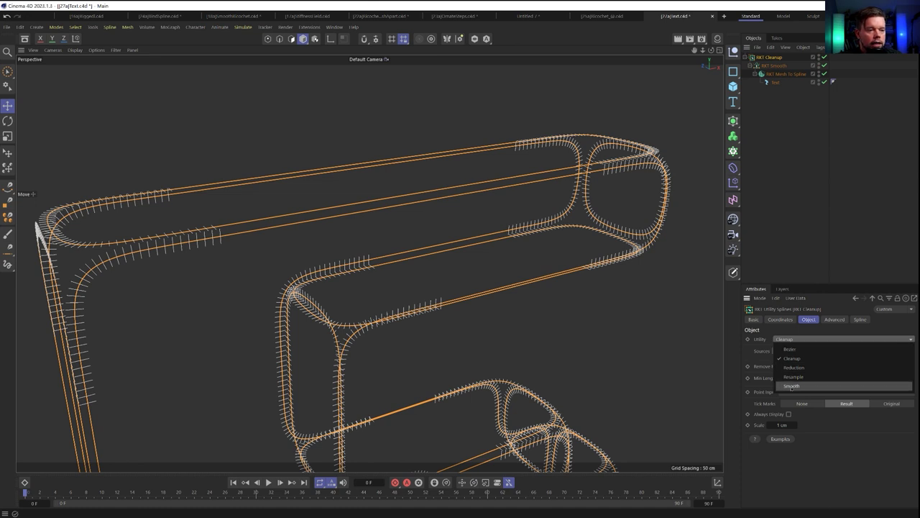
left_click(800, 368)
left_click(792, 378)
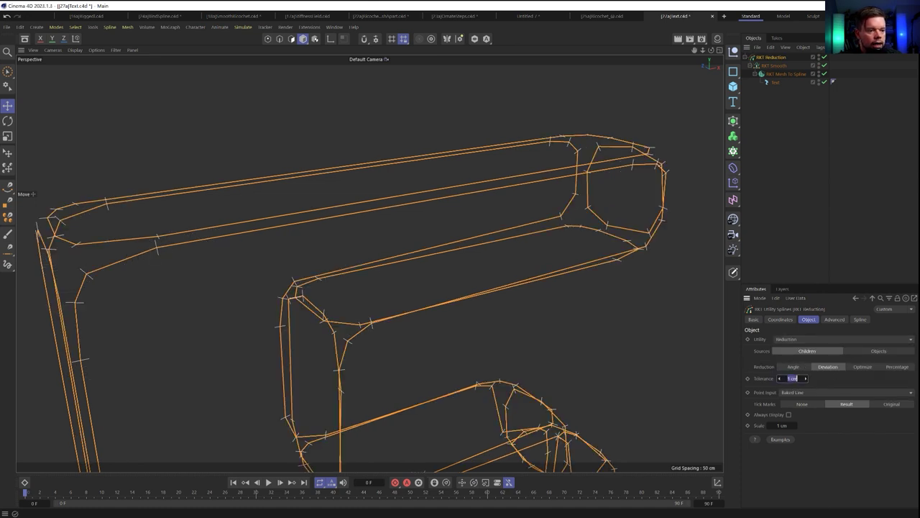
type("0.1")
key("Return")
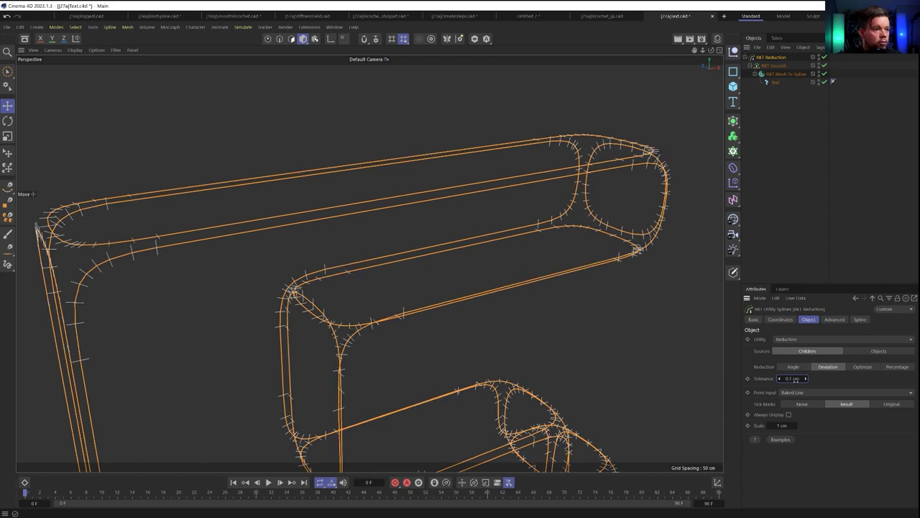
Examine the reduced points along the number splines and the point count feedback of the RKT Reduction utility.
left_click_drag(282, 290, 495, 243, "alt")
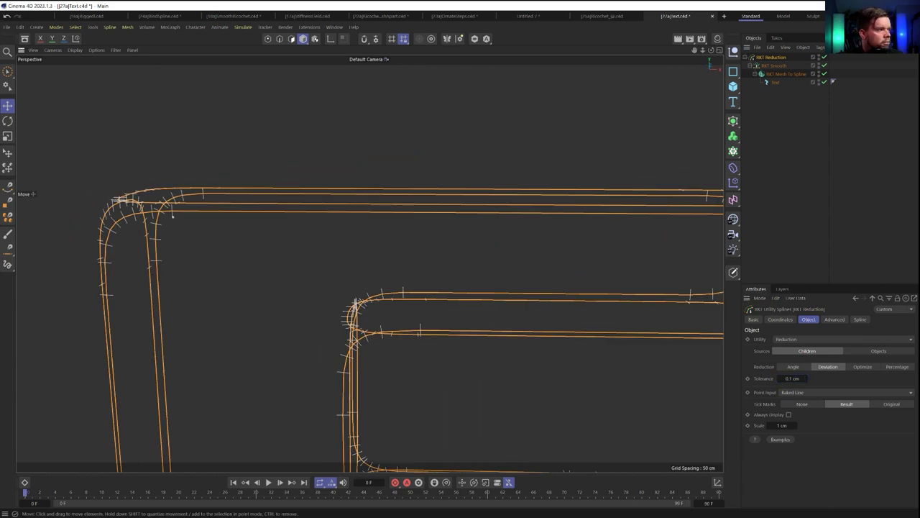
scroll(197, 209, "down", 2)
middle_click_drag(251, 261, 370, 263, "alt")
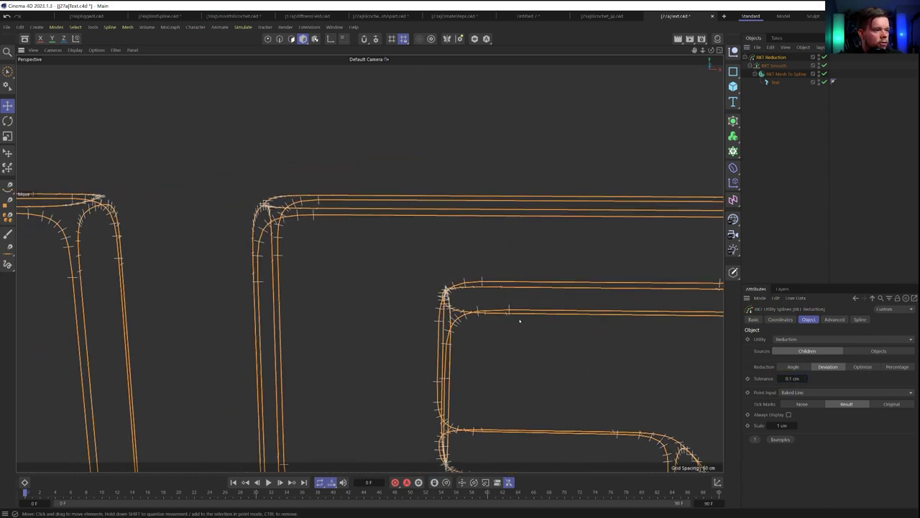
scroll(520, 320, "down", 5)
middle_click_drag(455, 320, 455, 234, "alt")
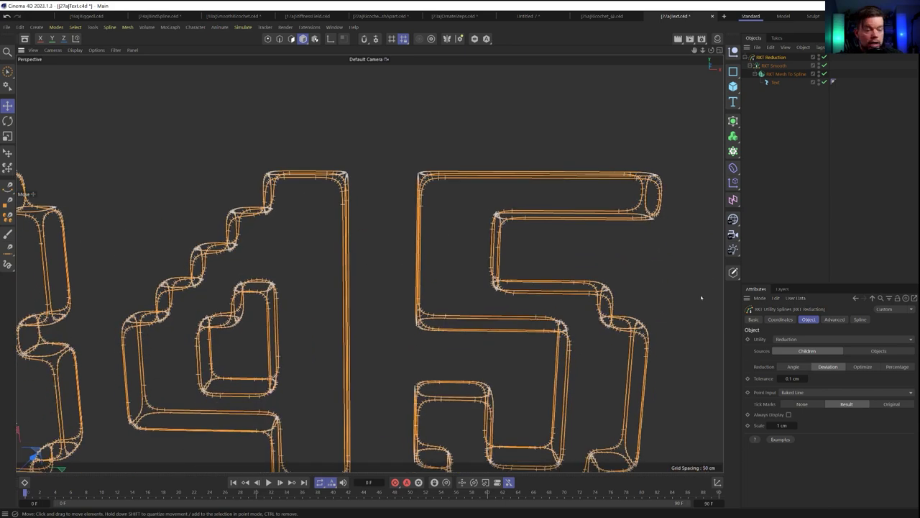
left_click(834, 319)
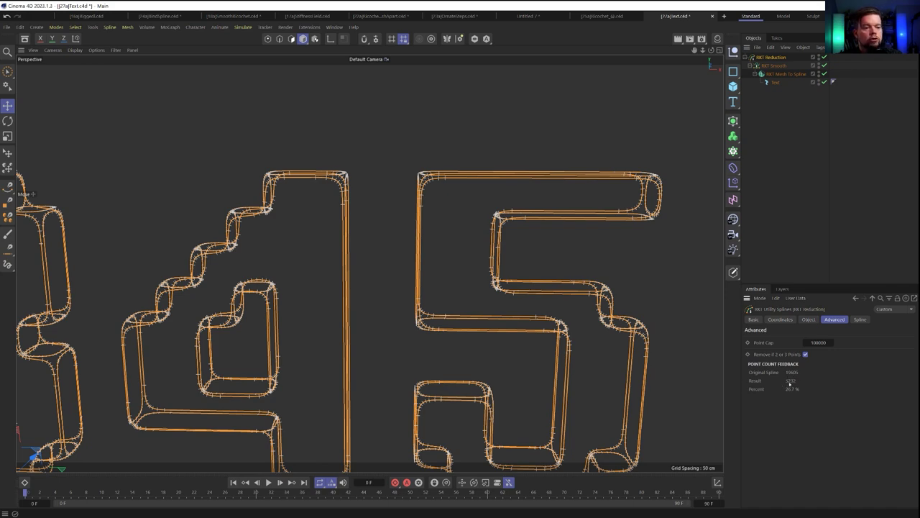
scroll(470, 195, "down", 5)
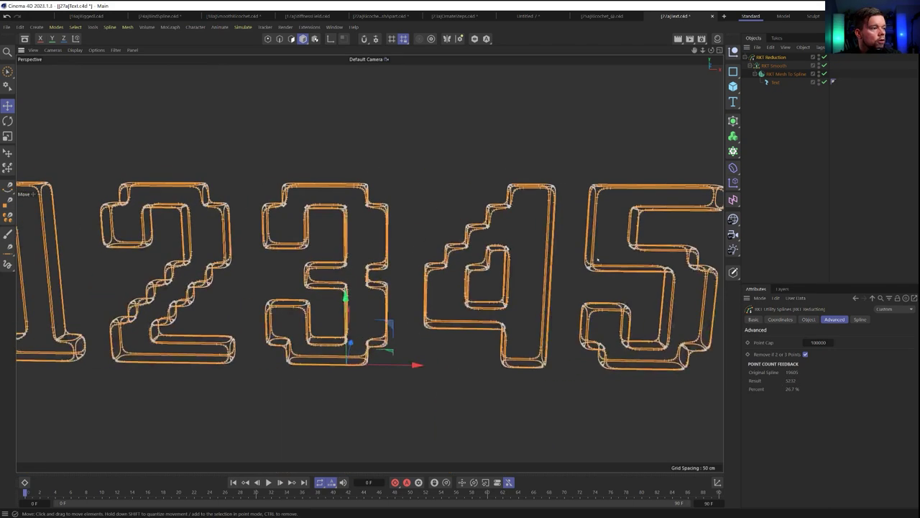
left_click_drag(597, 260, 539, 284, "alt")
left_click(758, 181)
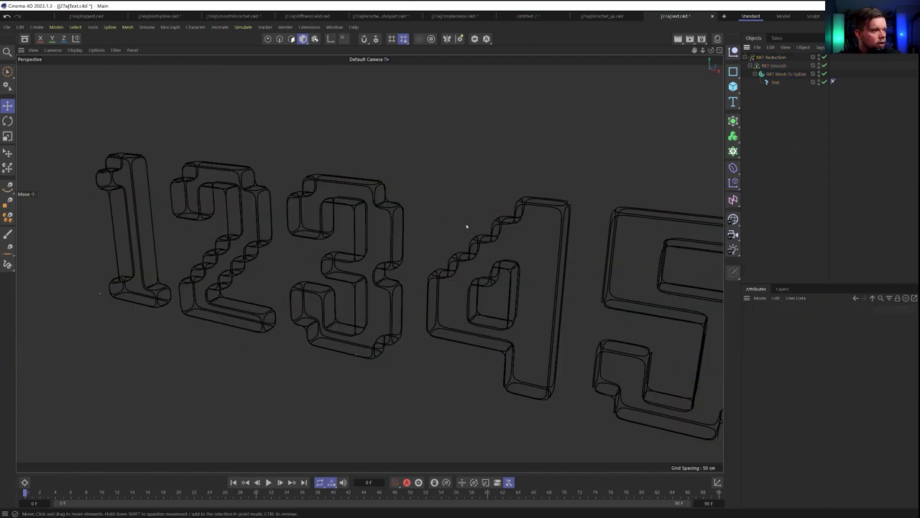
left_click_drag(467, 226, 324, 273, "alt")
Add a Volume Builder as parent of RKT Reduction and a Volume Mesher as parent of the builder.
left_click(770, 57)
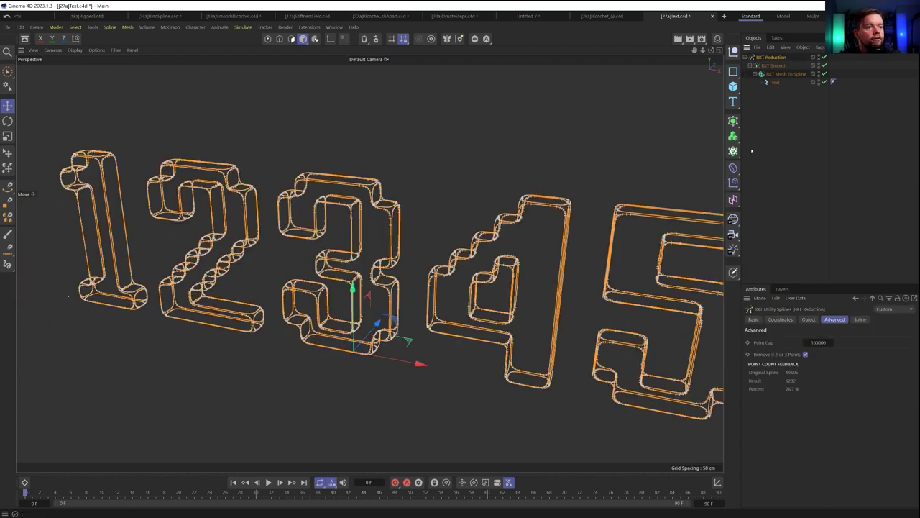
left_click(733, 136)
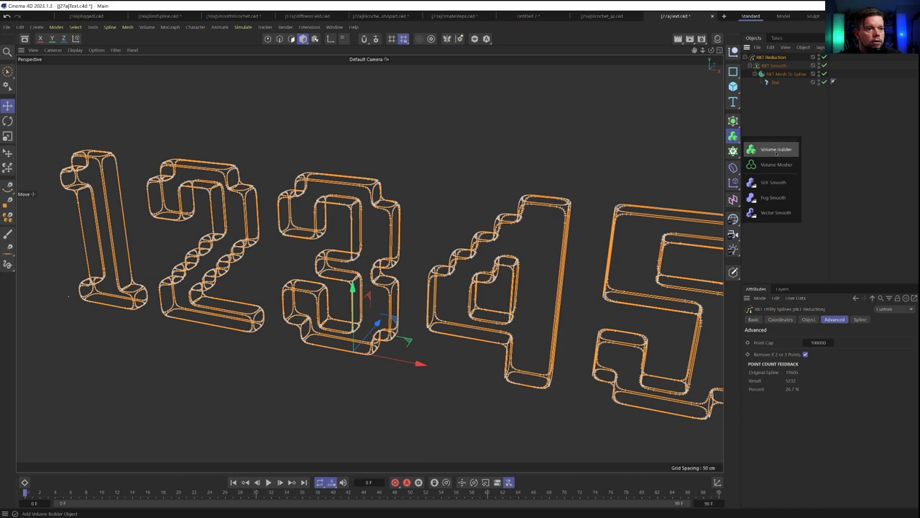
left_click(776, 150)
left_click(733, 136)
left_click(776, 165)
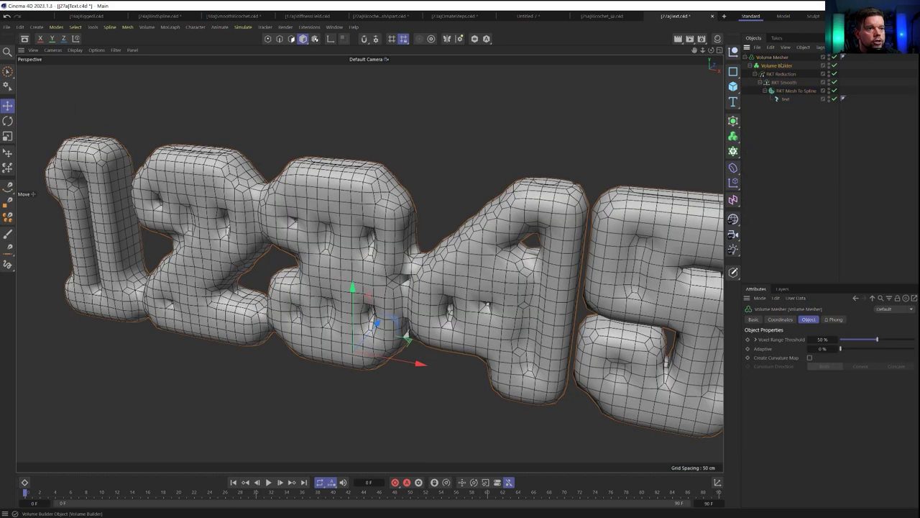
Set the density of the RKT Reduction entry in the Volume Builder to 1 and its radius to 1 cm.
left_click(782, 66)
left_click(786, 373)
double_click(811, 439)
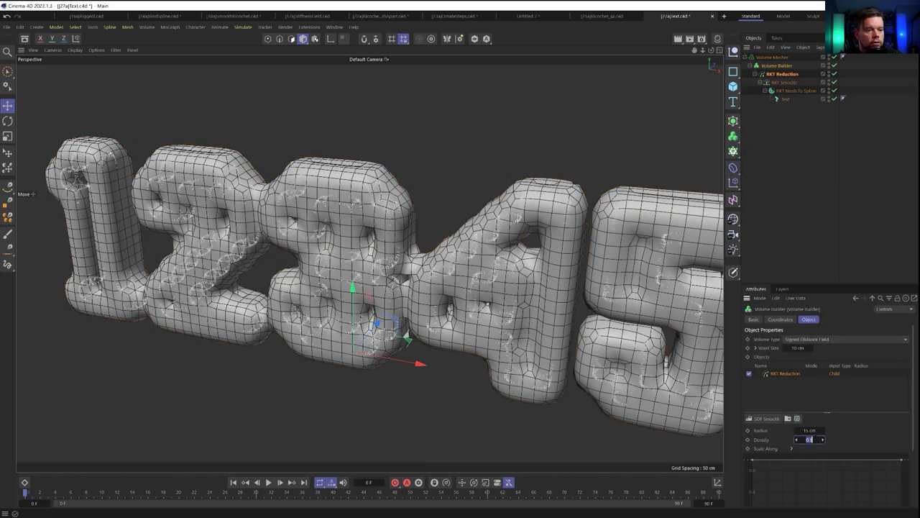
type("1")
key("Return")
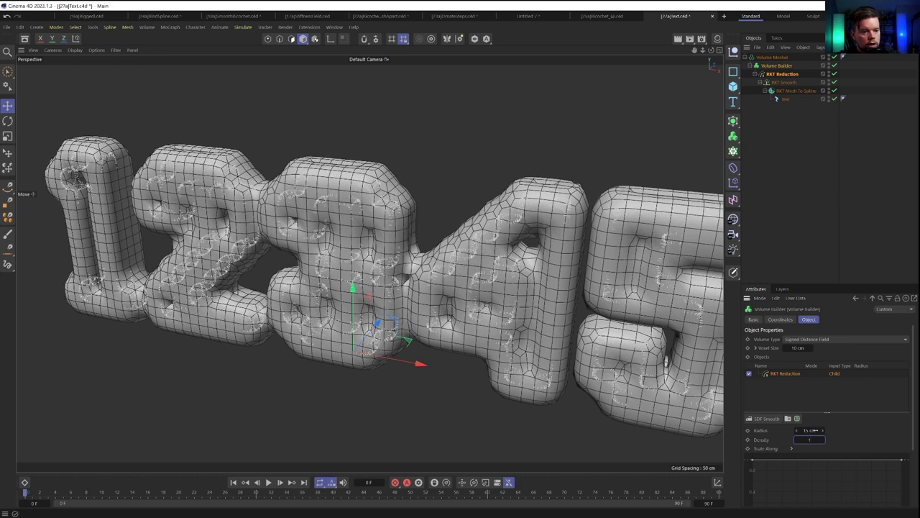
double_click(810, 431)
type("1")
key("Return")
double_click(802, 348)
key("BackSpace")
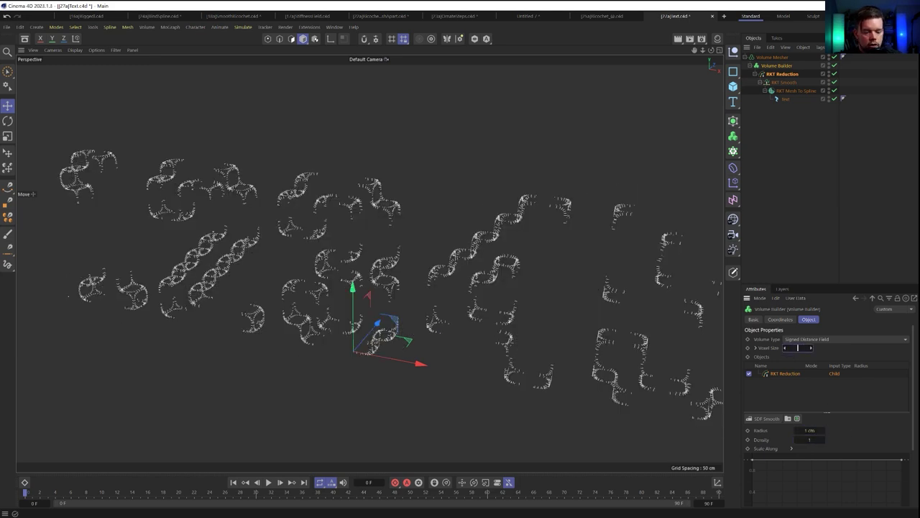
type(".5")
key("Return")
key("Escape")
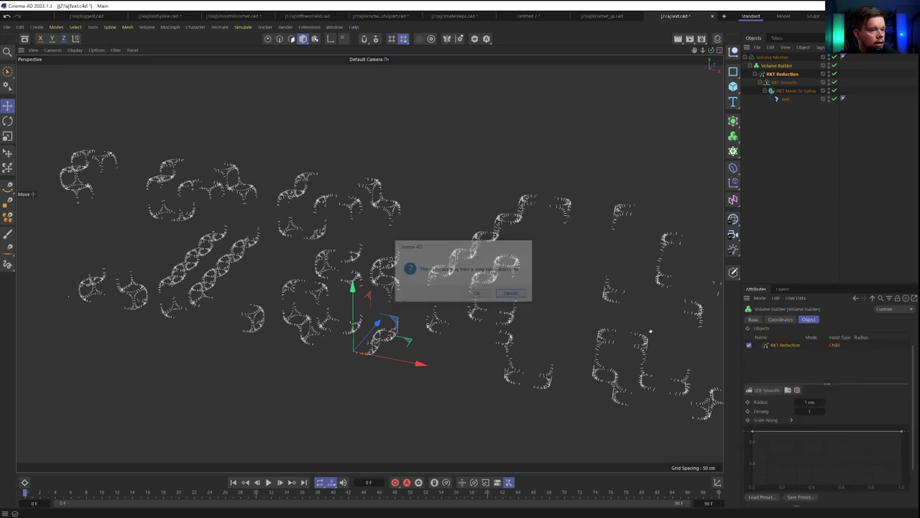
Set the Volume Builder's voxel size to 1 cm and raise the RKT Reduction spline radius to 7 cm.
left_click_drag(789, 348, 829, 349)
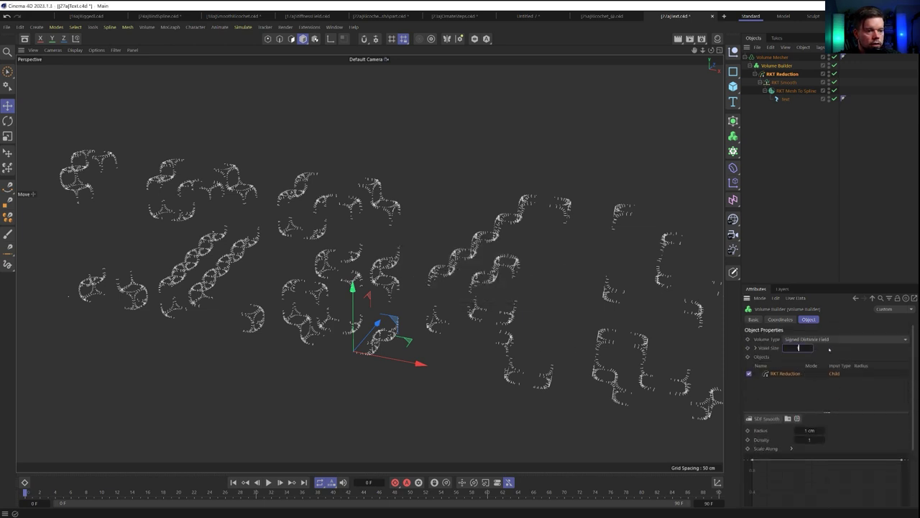
type("1")
key("Return")
left_click_drag(801, 431, 861, 438)
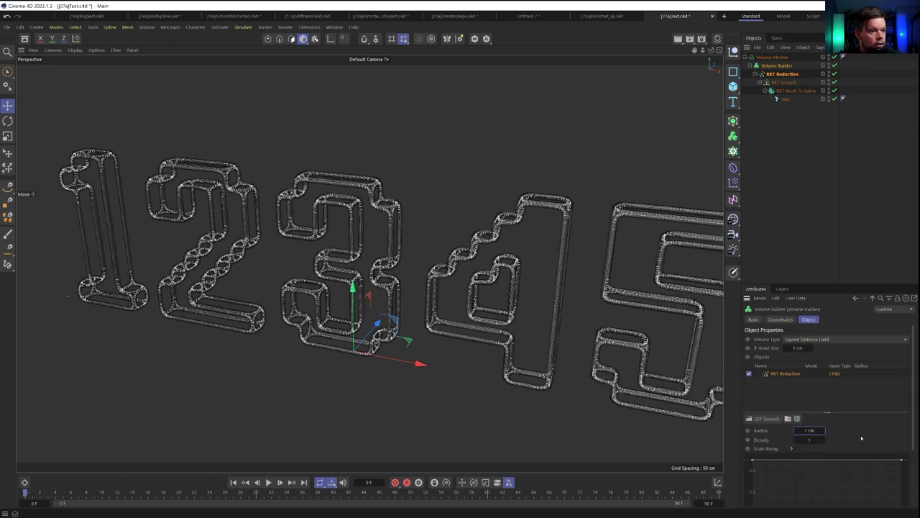
Increase the iterations of the RKT Smooth utility to round the tube corners further.
scroll(551, 237, "up", 5)
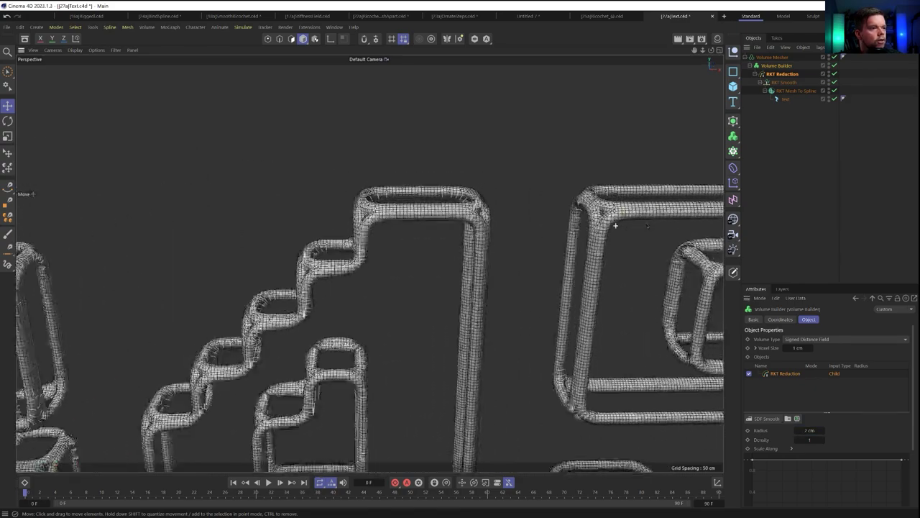
left_click_drag(647, 226, 681, 257, "alt")
left_click(784, 82)
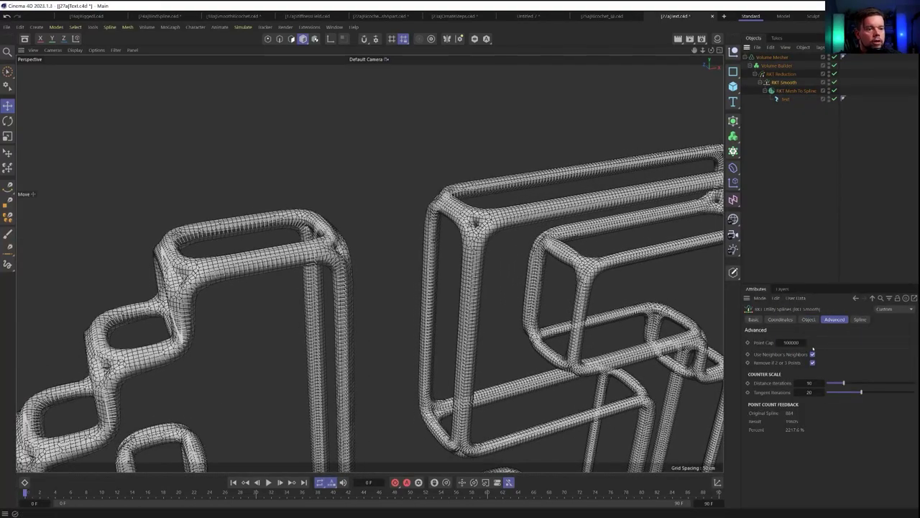
left_click(808, 319)
left_click_drag(865, 369, 879, 368)
Examine the rounded tube numbers from several angles with nothing selected.
left_click_drag(525, 234, 474, 240, "alt")
scroll(474, 240, "down", 4)
left_click(795, 197)
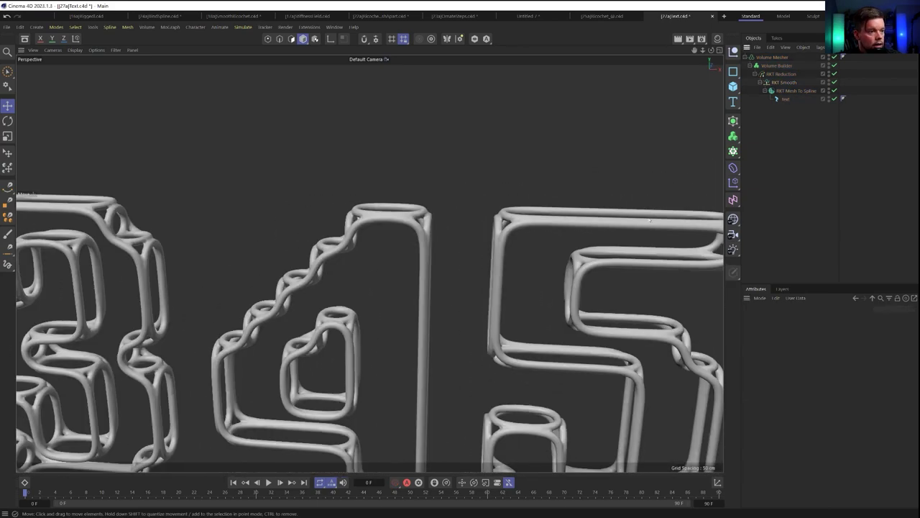
scroll(495, 280, "down", 5)
left_click_drag(494, 280, 113, 245, "alt")
middle_click_drag(358, 223, 335, 240, "alt")
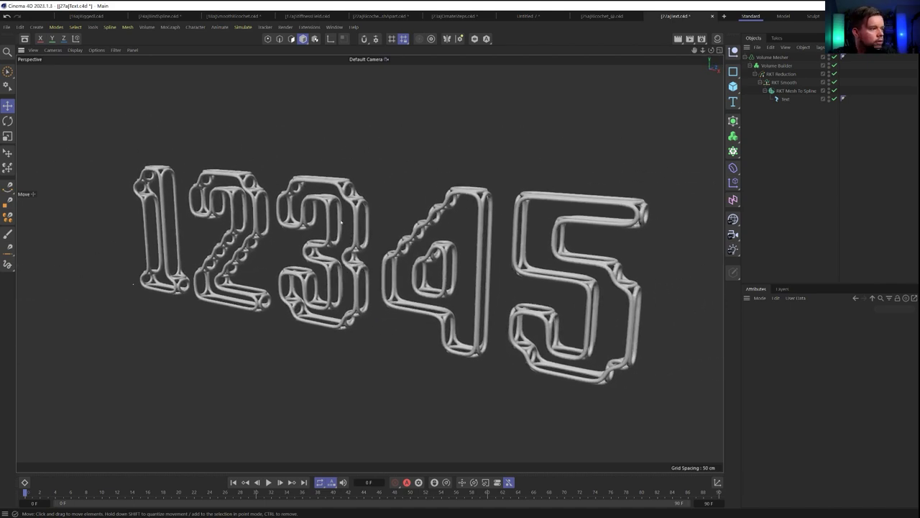
left_click_drag(447, 212, 496, 219, "alt")
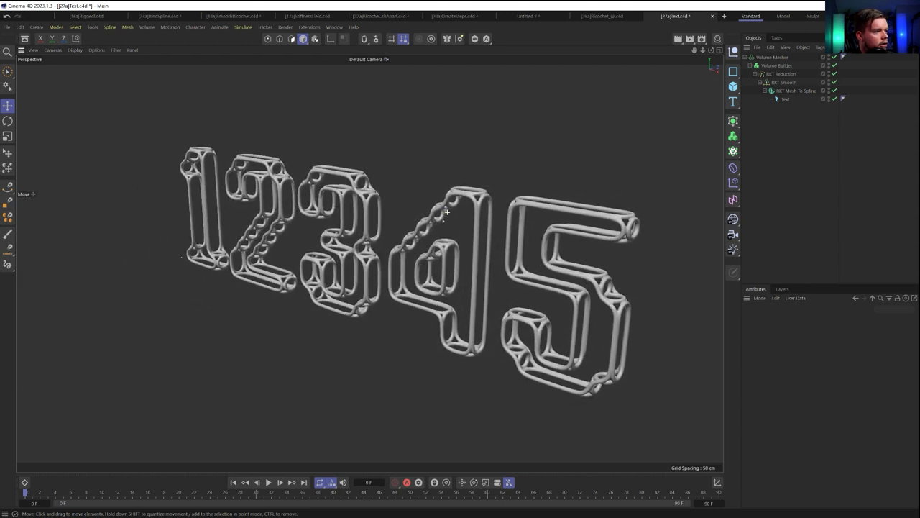
Replace the text object's content with ABCDE.
left_click(785, 99)
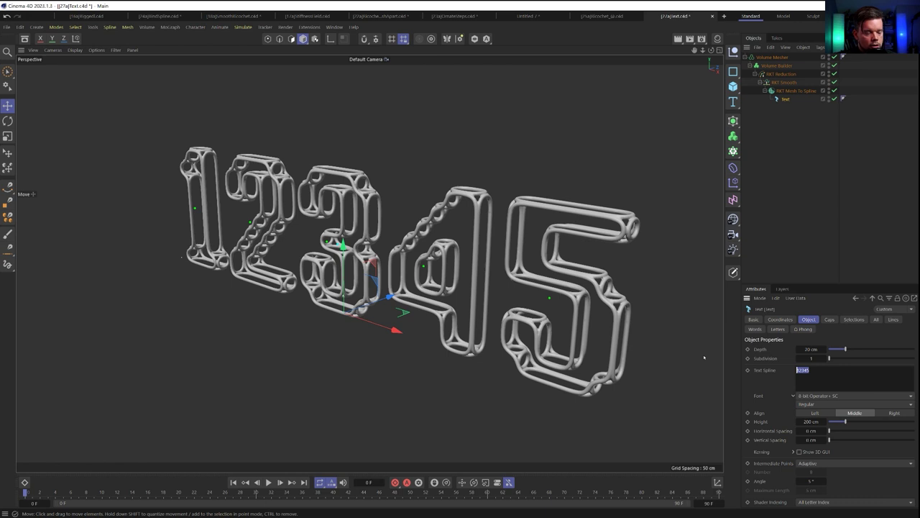
type("ABC")
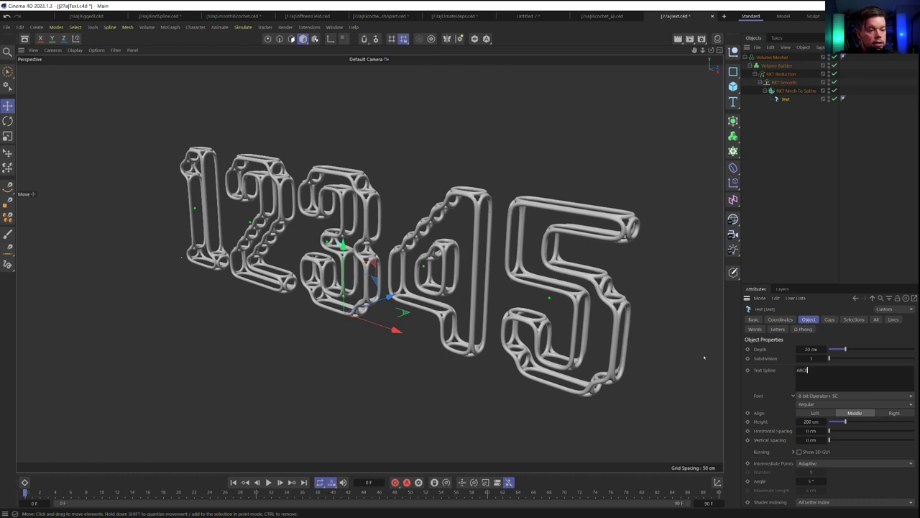
type("DE")
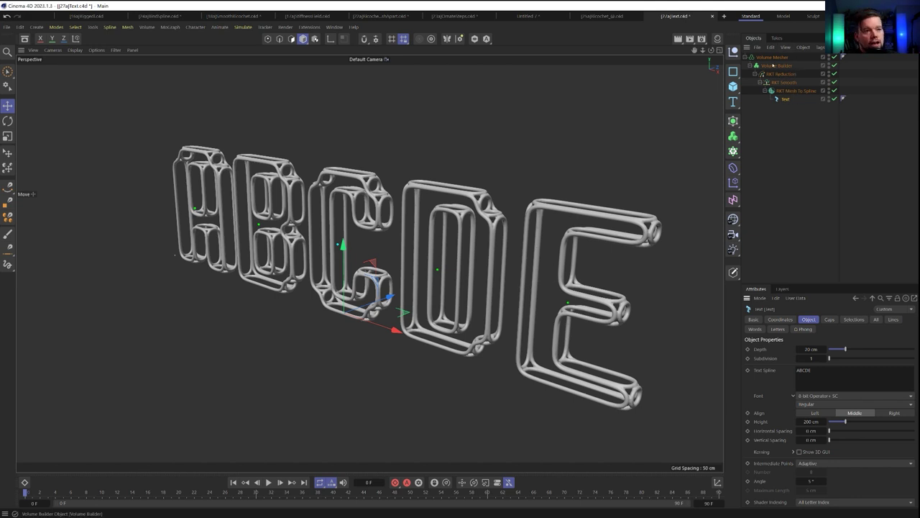
left_click_drag(438, 209, 435, 241, "alt")
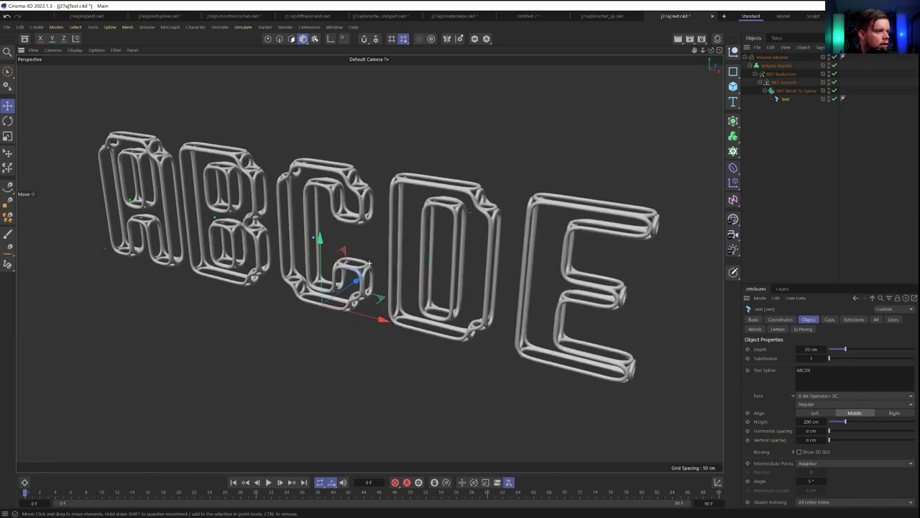
right_click_drag(435, 241, 414, 273, "alt")
left_click_drag(413, 273, 470, 248, "alt")
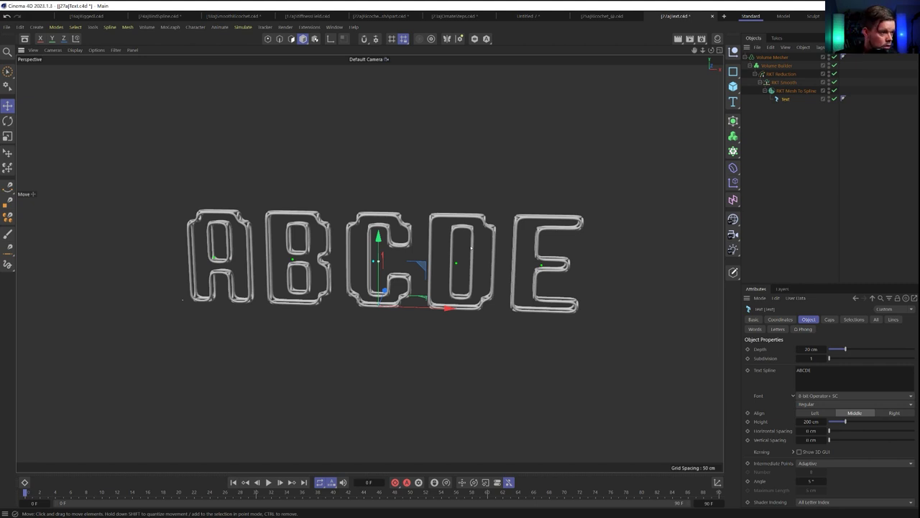
left_click_drag(373, 262, 397, 265, "alt")
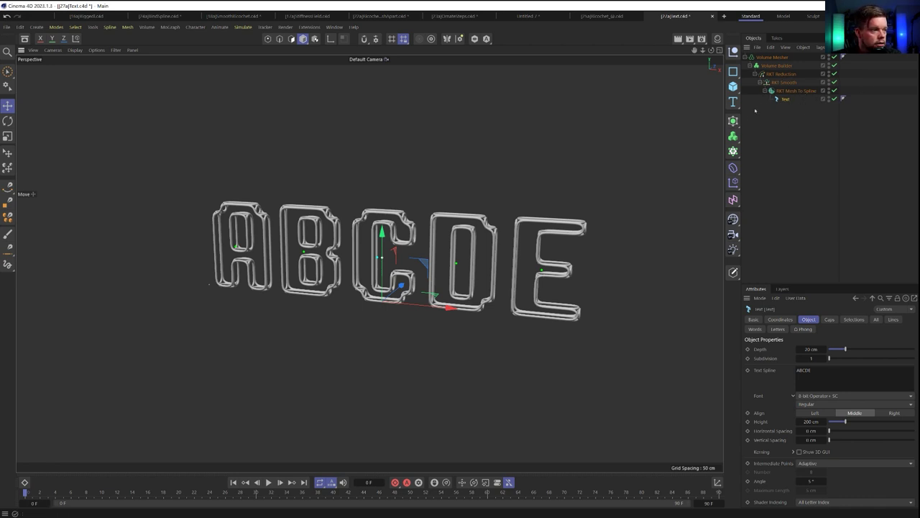
Move the RKT Reduction hierarchy out of the Volume Builder and set its tick mark scale to 2 cm.
left_click(801, 76)
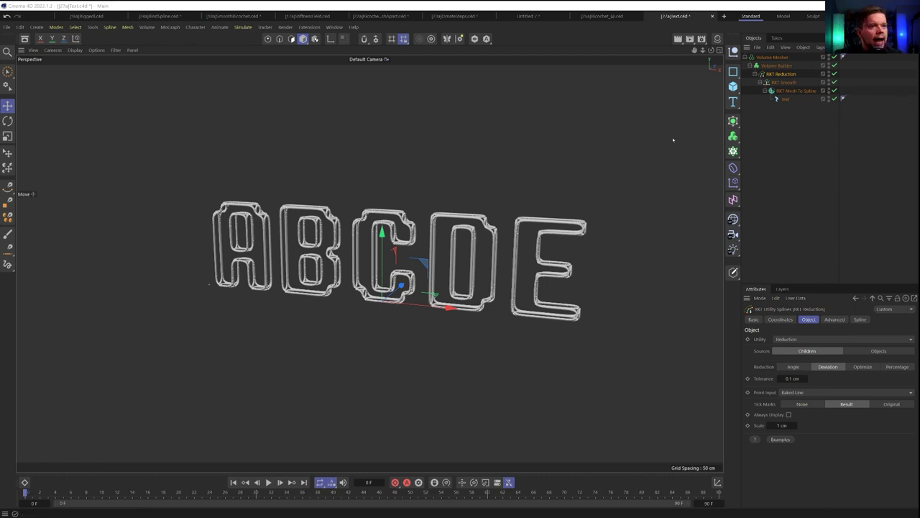
left_click_drag(781, 75, 775, 100)
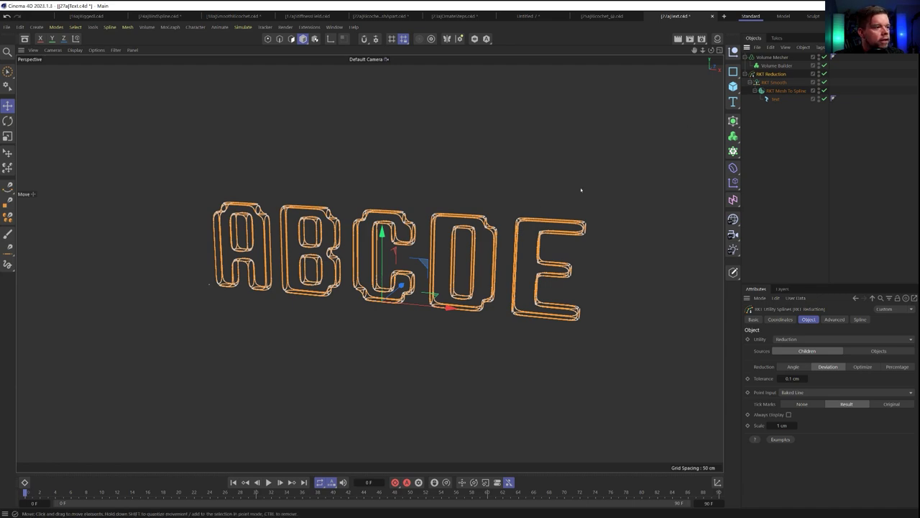
scroll(520, 220, "up", 5)
middle_click_drag(519, 220, 469, 229, "alt")
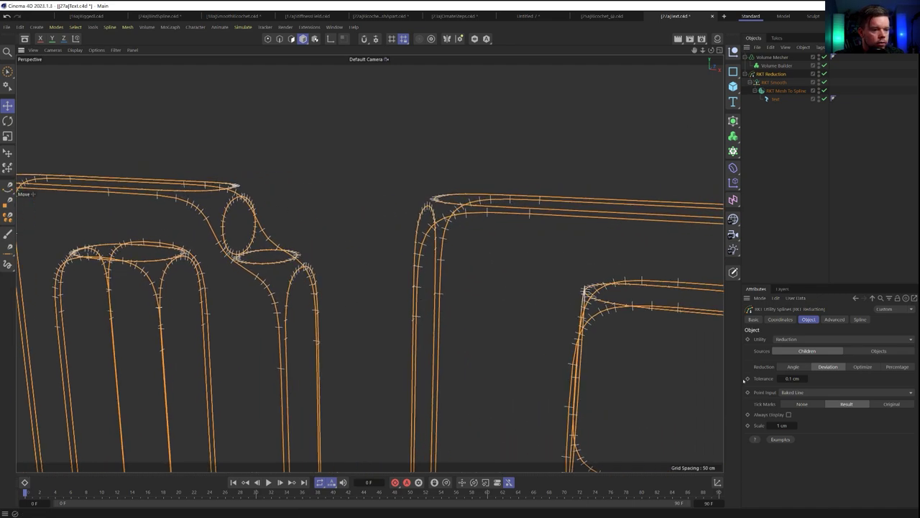
double_click(781, 425)
type("2")
key("Return")
left_click_drag(522, 202, 556, 209, "alt")
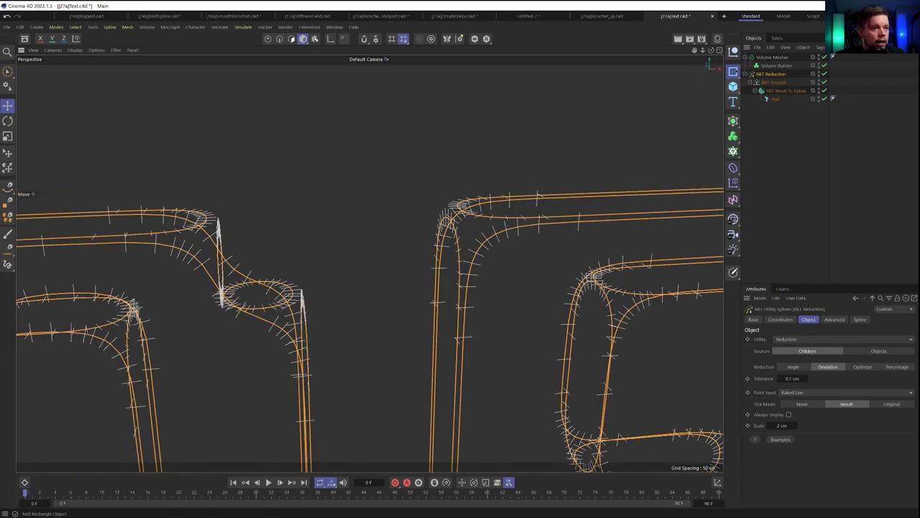
Add an n-Side spline to the scene.
left_click(733, 72)
left_click(817, 100)
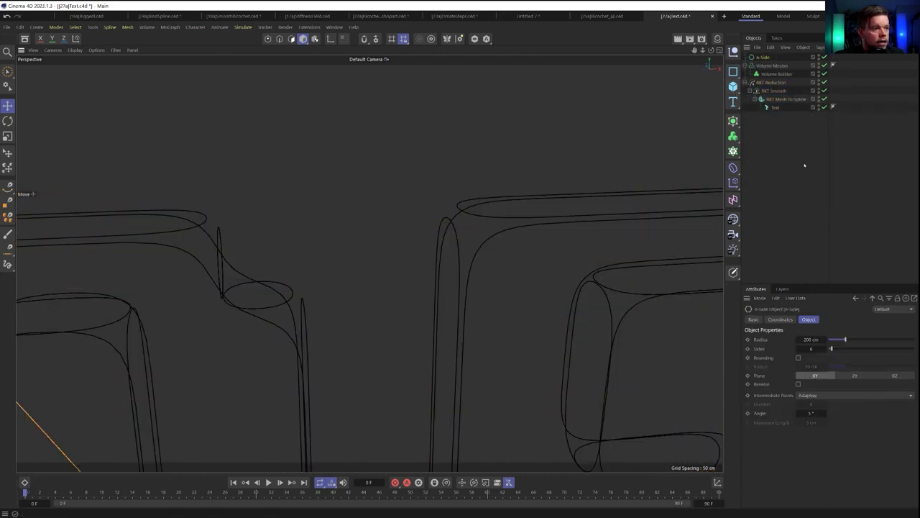
Set the n-Side spline to 2 sides with a radius of 1 cm.
double_click(814, 349)
type("2")
key("Return")
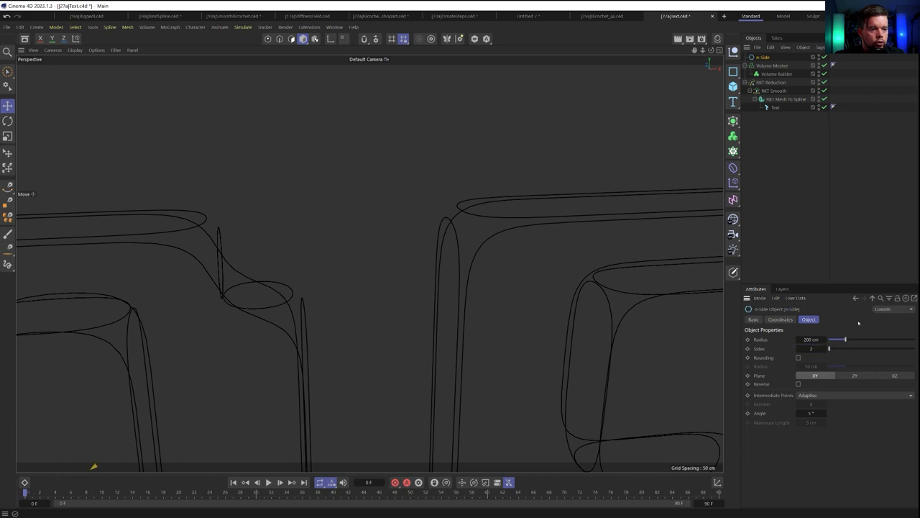
double_click(814, 339)
type("2")
key("Return")
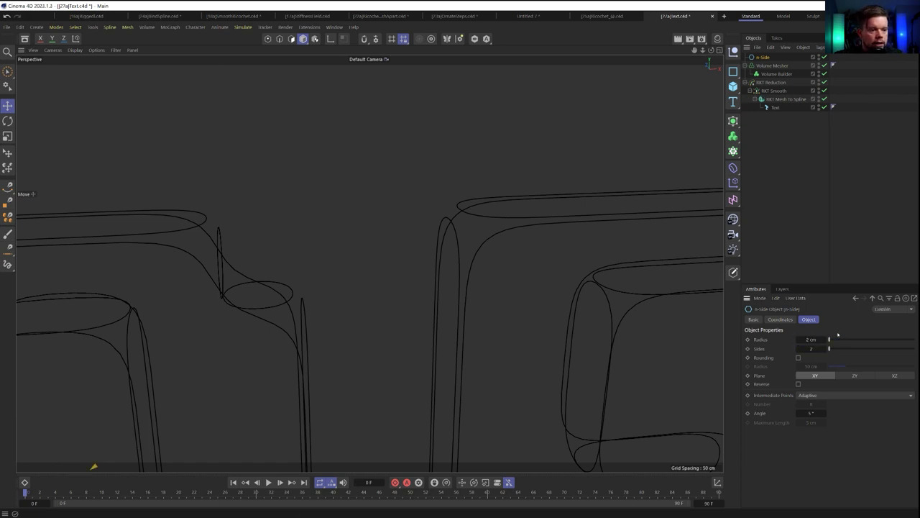
double_click(811, 339)
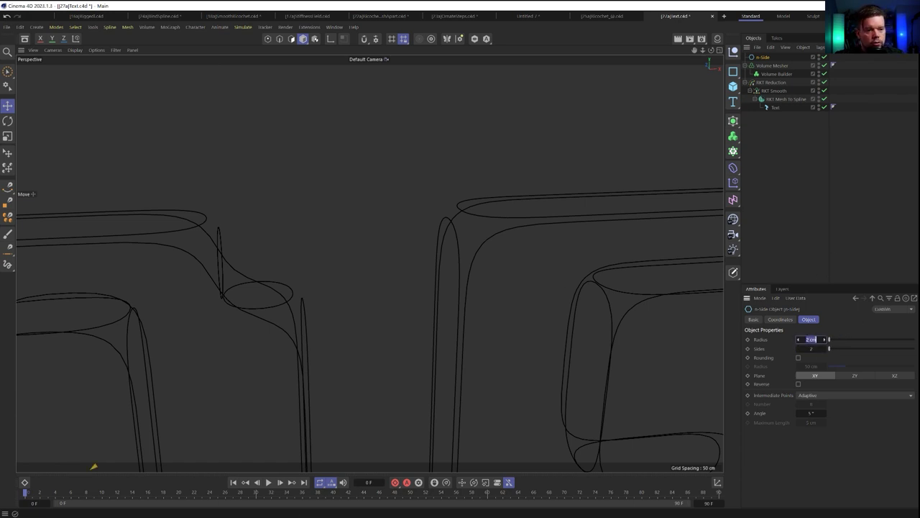
type("1")
key("Return")
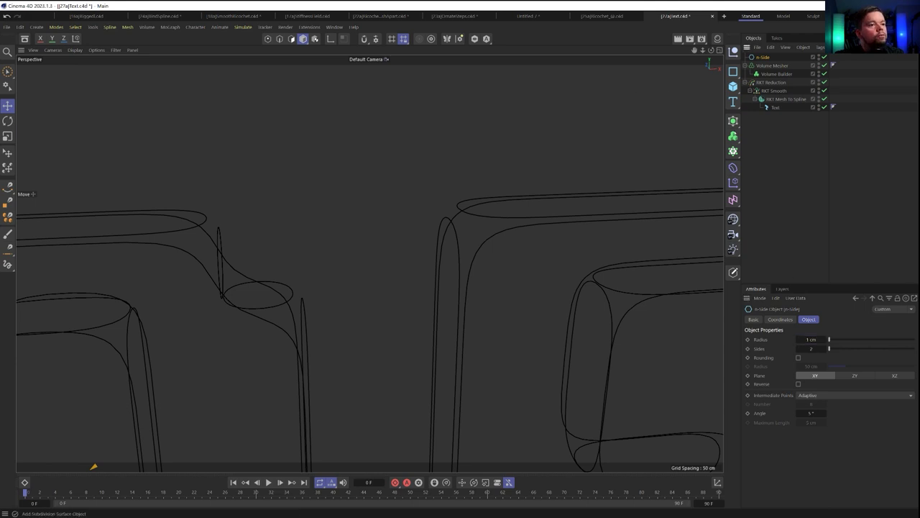
Place the n-Side spline inside a new Cloner and set the Cloner's mode to Object.
left_click(733, 151, "alt")
left_click(809, 319)
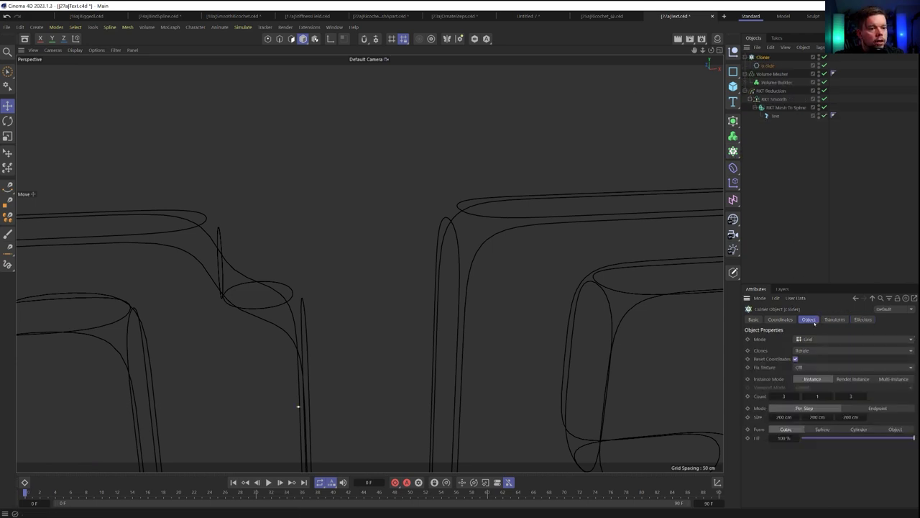
left_click(816, 341)
left_click(812, 350)
Move the Cloner below the RKT Reduction hierarchy and distribute its clones on the RKT Reduction splines by Vertex.
left_click_drag(762, 58, 770, 119)
left_click_drag(771, 74, 825, 397)
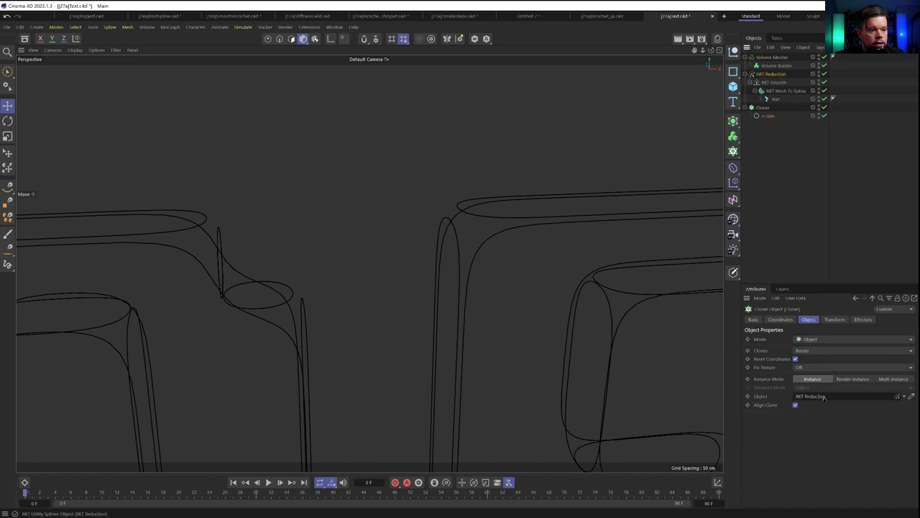
left_click(792, 428)
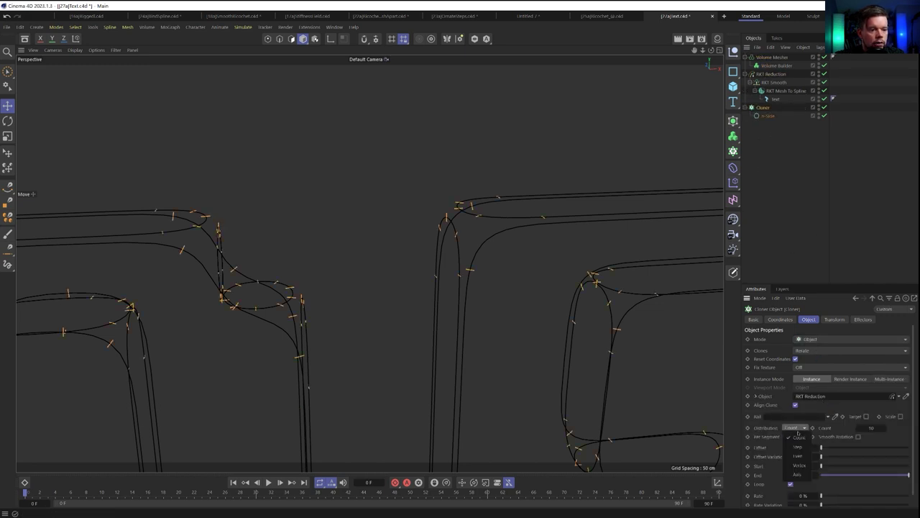
left_click(803, 468)
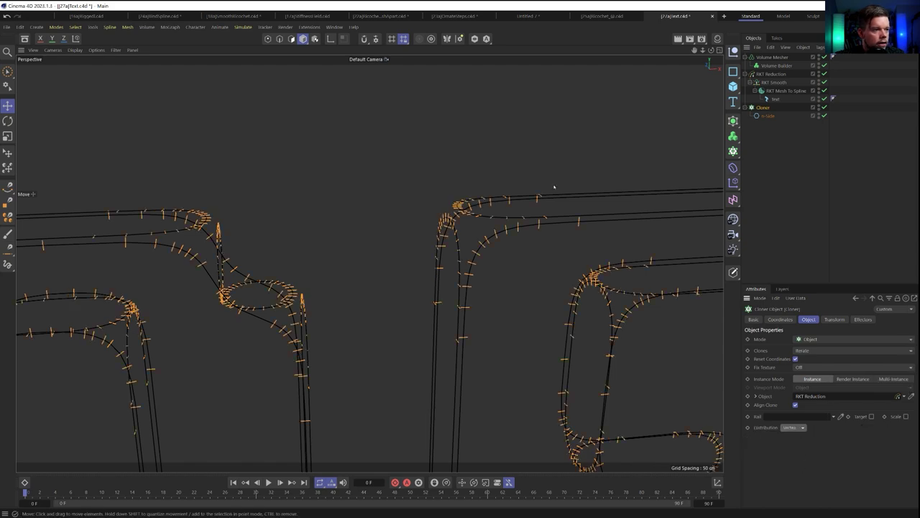
Set the cloned n-Side spline's radius to 2 cm.
mouse_move(539, 222)
left_mouse_down("alt")
mouse_move(594, 233)
mouse_move(525, 227)
left_mouse_up("alt")
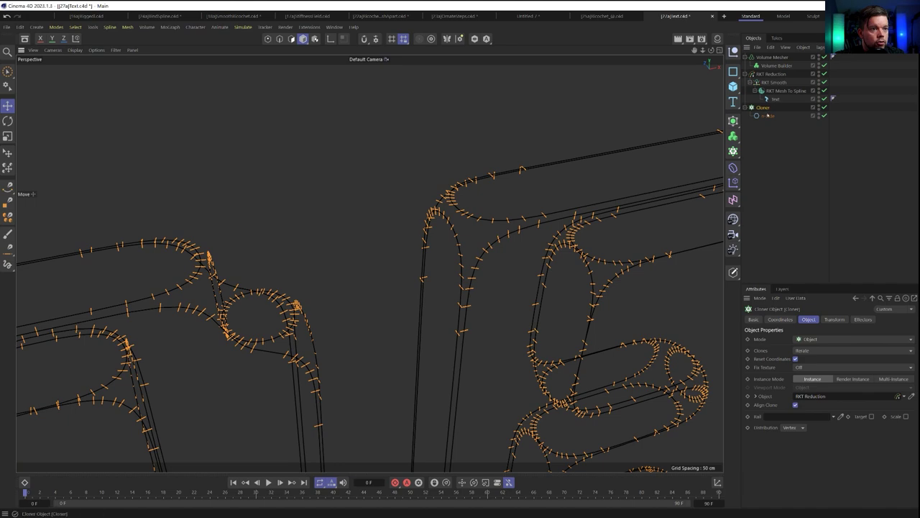
left_click(767, 116)
left_click(825, 338)
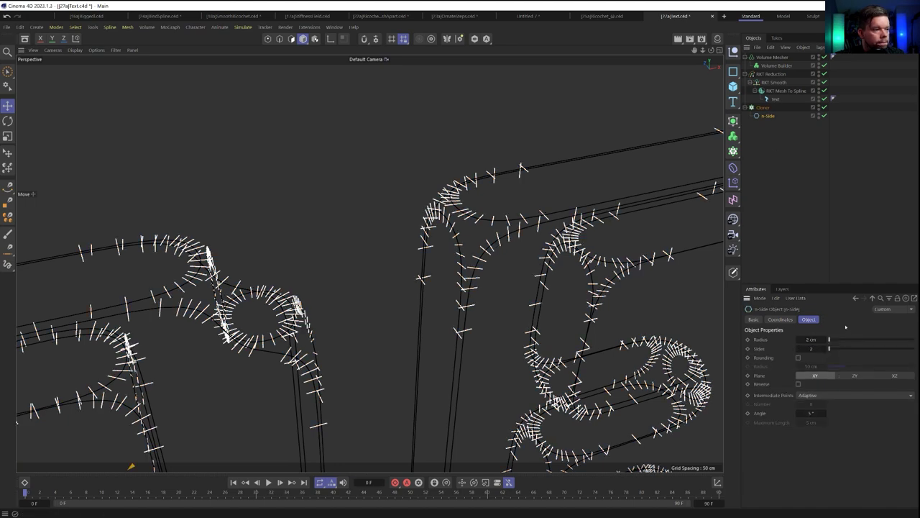
left_click_drag(663, 202, 655, 154, "alt")
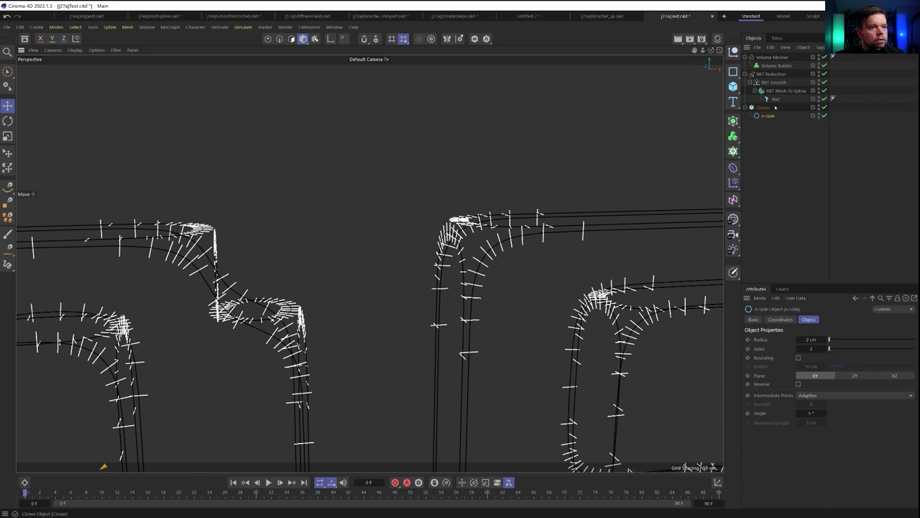
Compare the RKT Reduction tick marks with the cloned n-Side lines up close along the letter curves.
left_click(757, 75)
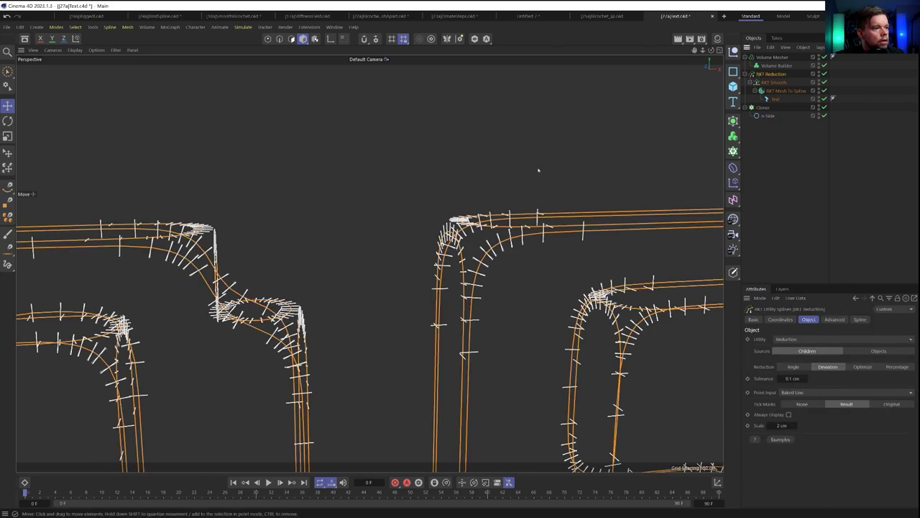
left_click_drag(506, 192, 486, 284, "alt")
scroll(486, 289, "up", 5)
scroll(485, 289, "up", 6)
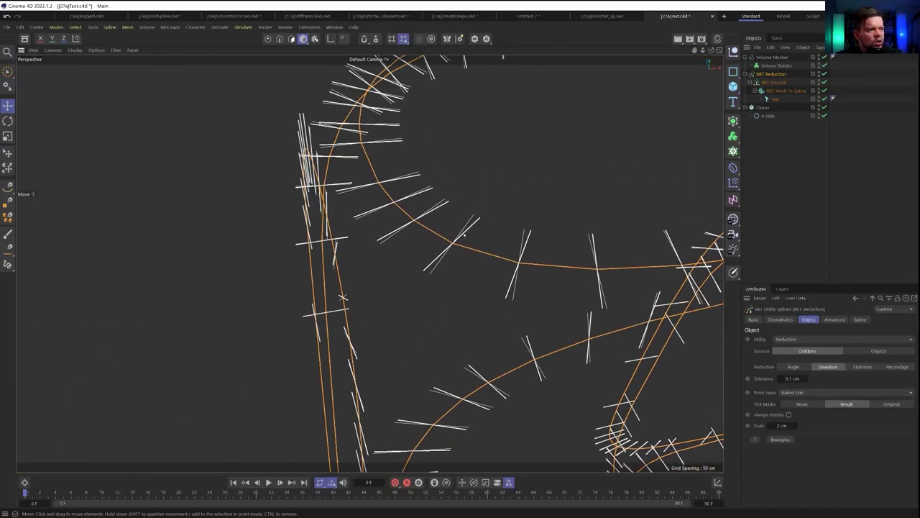
left_click_drag(465, 247, 370, 263, "alt")
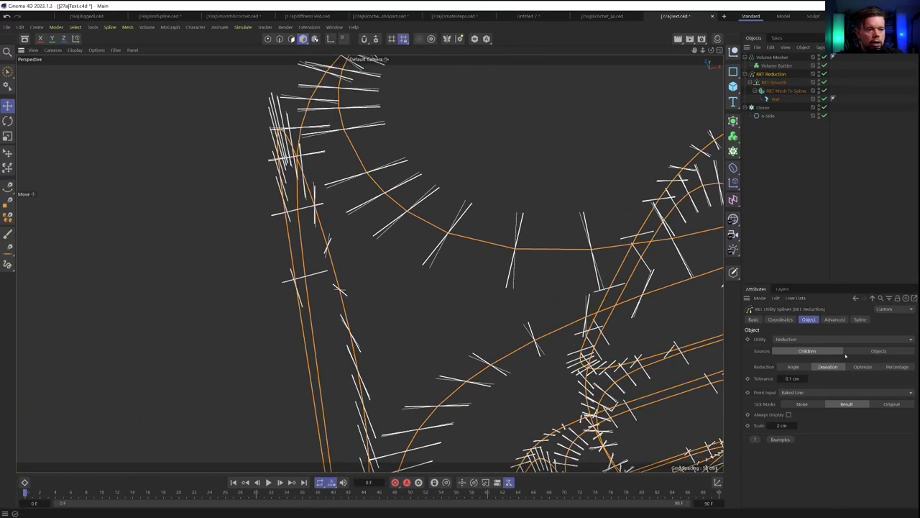
left_click(769, 110)
left_click(766, 108)
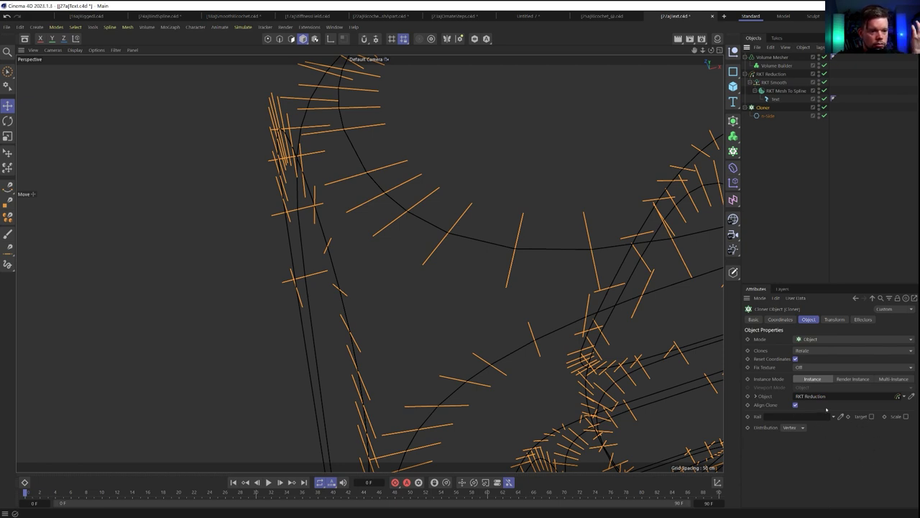
left_click(765, 131)
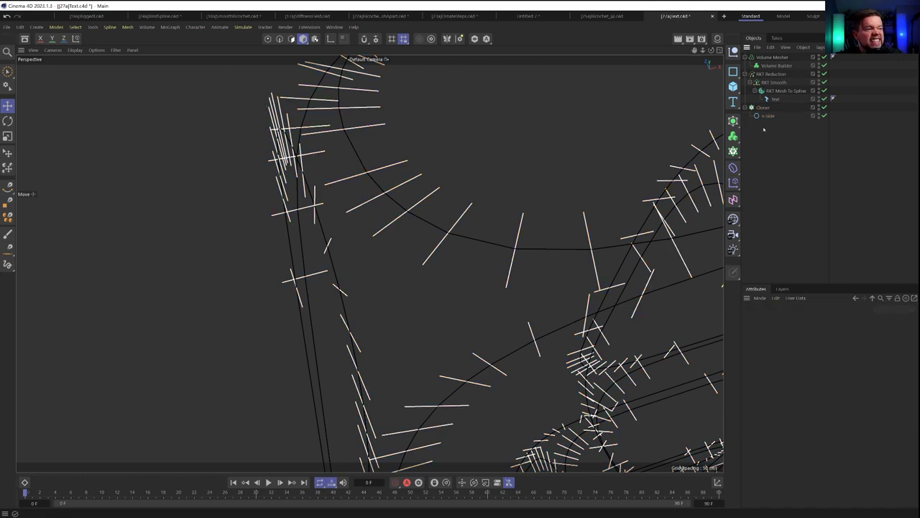
left_click(772, 74)
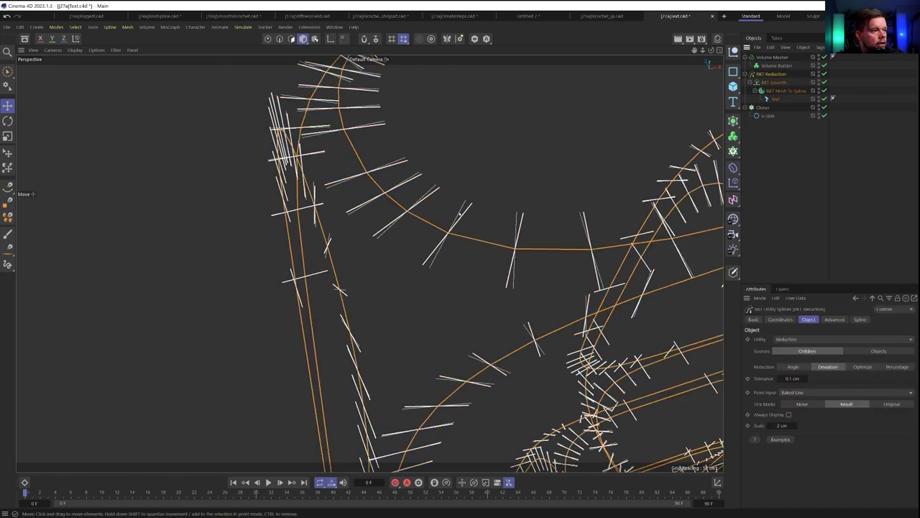
Examine the distribution of the cloned lines across the ABCDE splines with nothing selected.
left_click(748, 197)
scroll(575, 237, "down", 5)
middle_click_drag(532, 317, 460, 87, "alt")
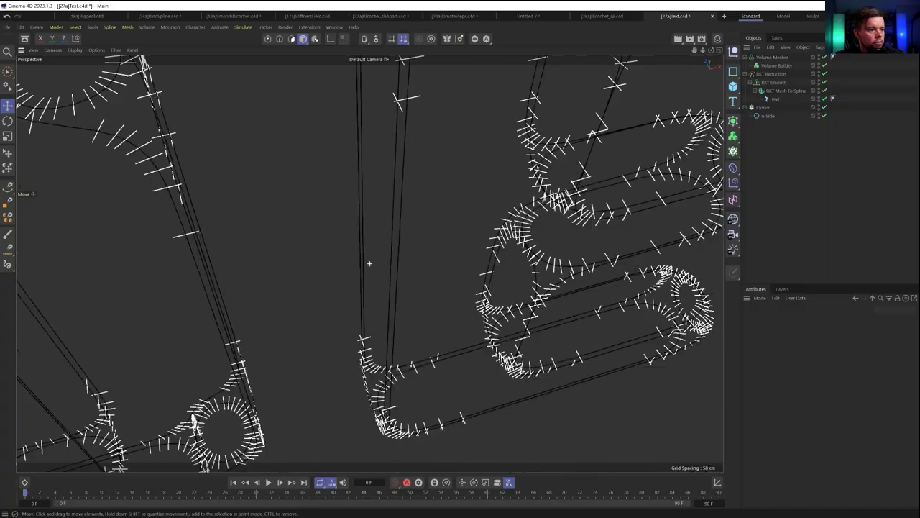
left_click_drag(503, 173, 419, 108, "alt")
scroll(419, 108, "down", 4)
middle_click_drag(419, 89, 448, 182, "alt")
left_click_drag(448, 182, 442, 220, "alt")
middle_click_drag(602, 159, 552, 208, "alt")
scroll(551, 208, "up", 3)
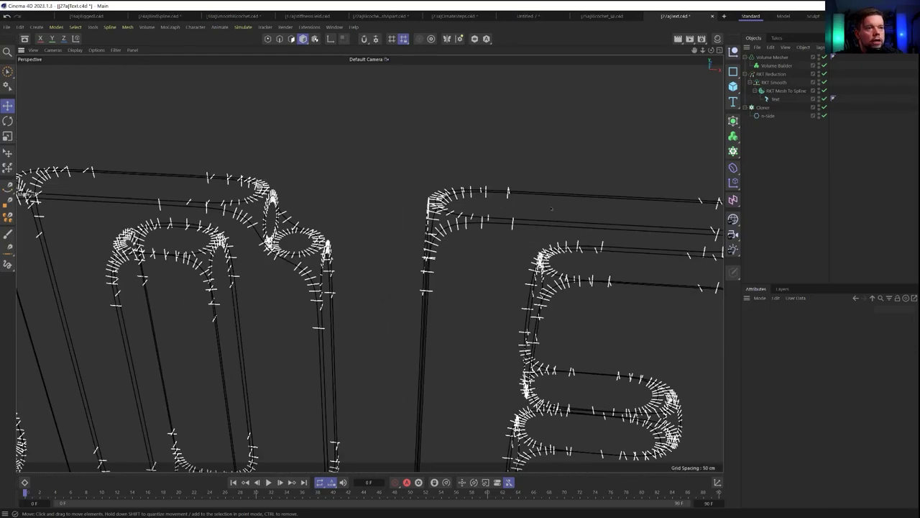
scroll(552, 208, "up", 2)
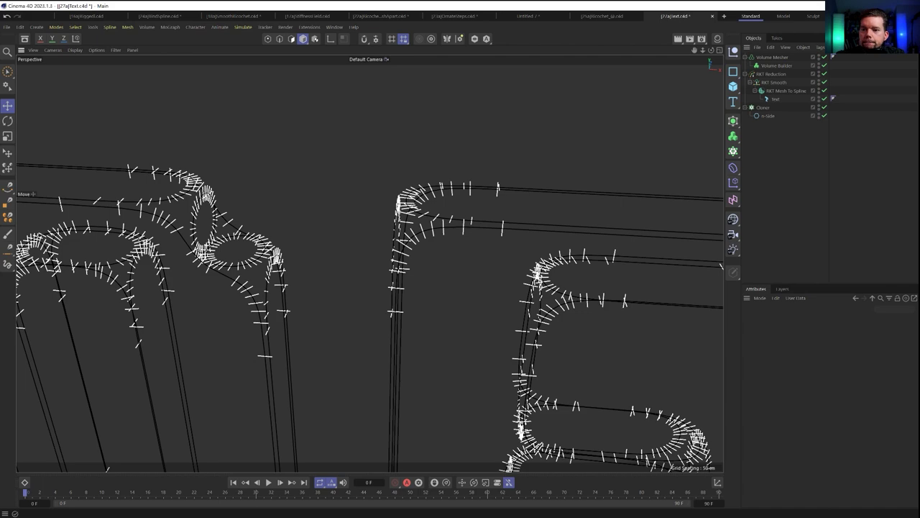
scroll(471, 256, "down", 2)
scroll(470, 256, "down", 4)
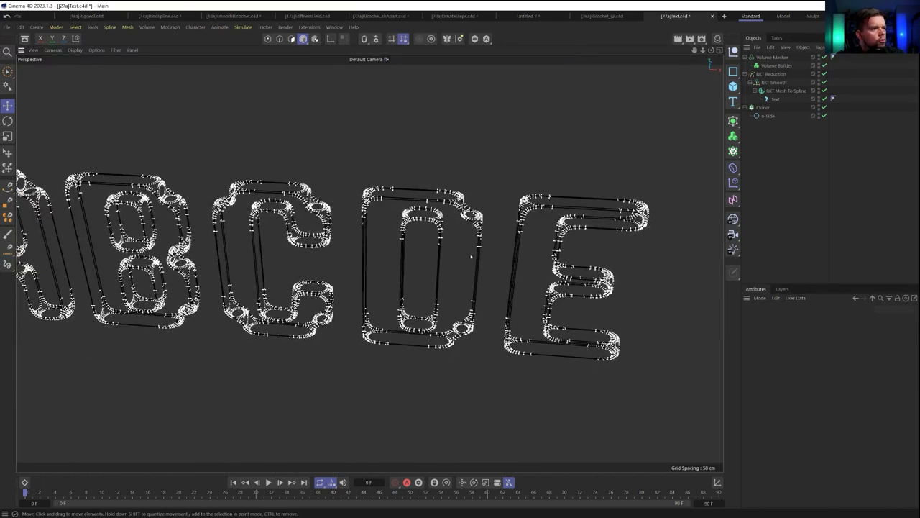
middle_click_drag(352, 267, 386, 258, "alt")
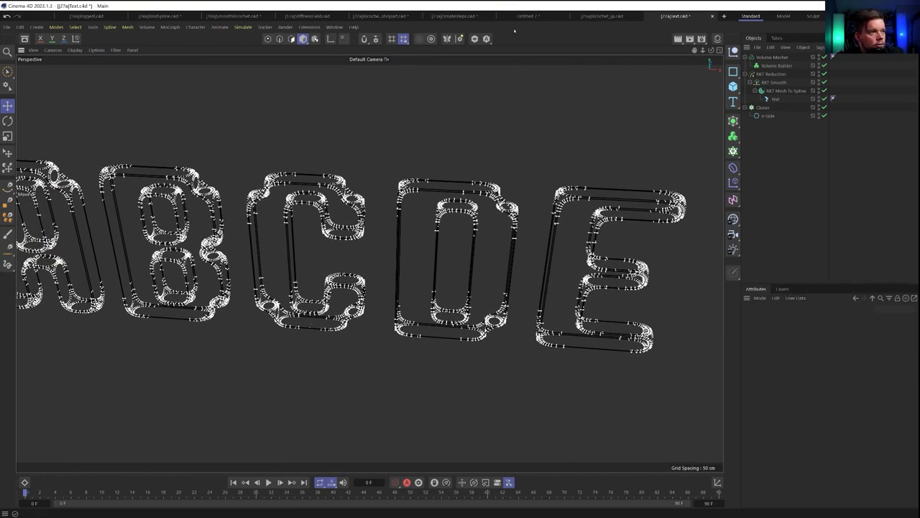
Create a new project and add a text spline reading RKT.
left_click(724, 15)
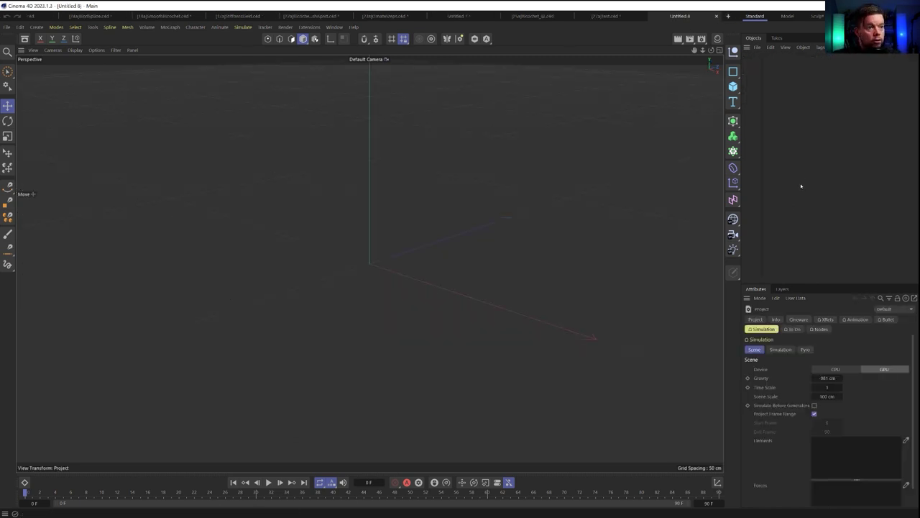
left_click(733, 101)
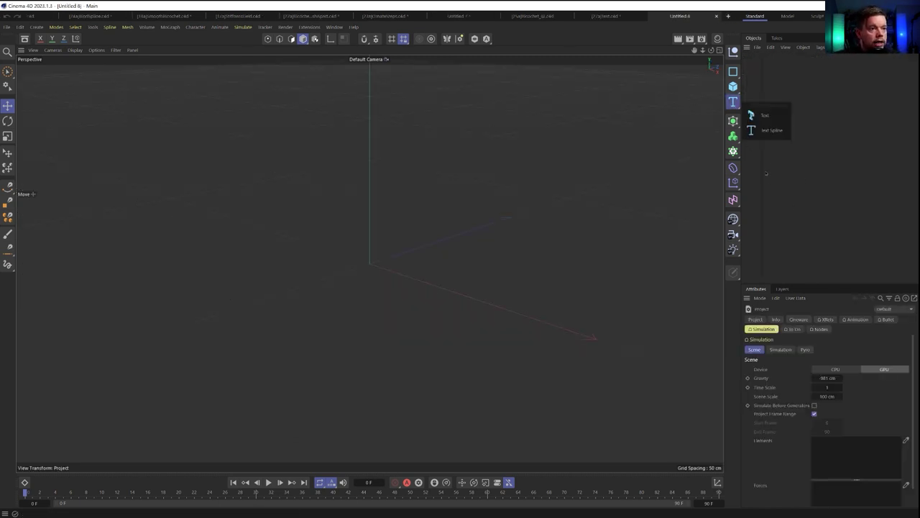
left_click(771, 131)
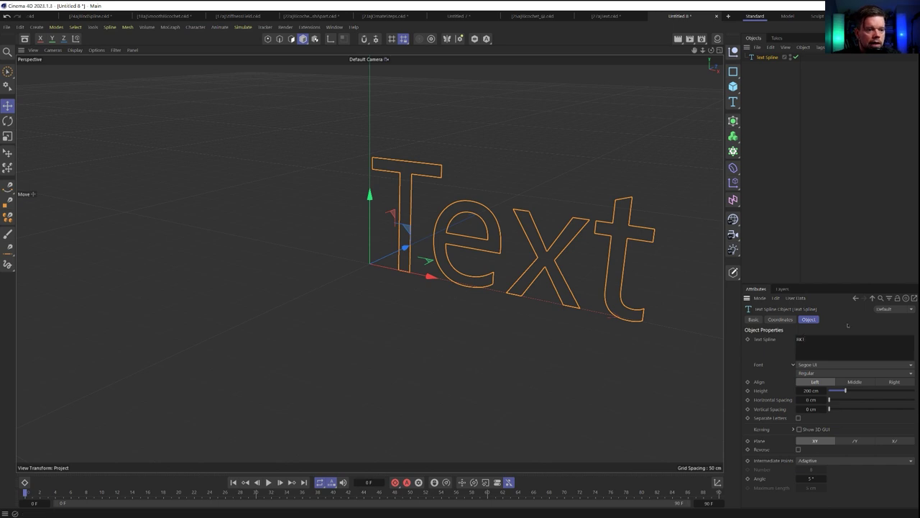
Align the RKT text spline to the middle and set its font to LEMON MILK Bold.
left_click(852, 382)
left_click(813, 365)
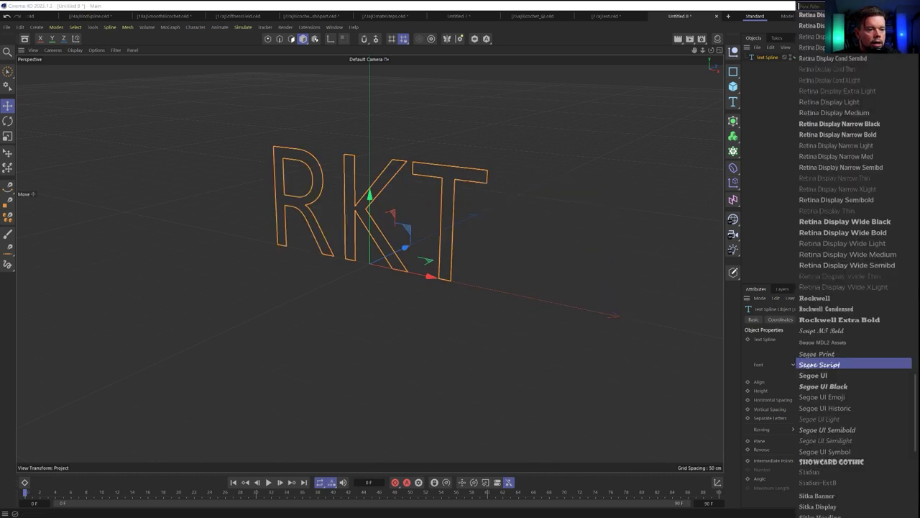
type("lem")
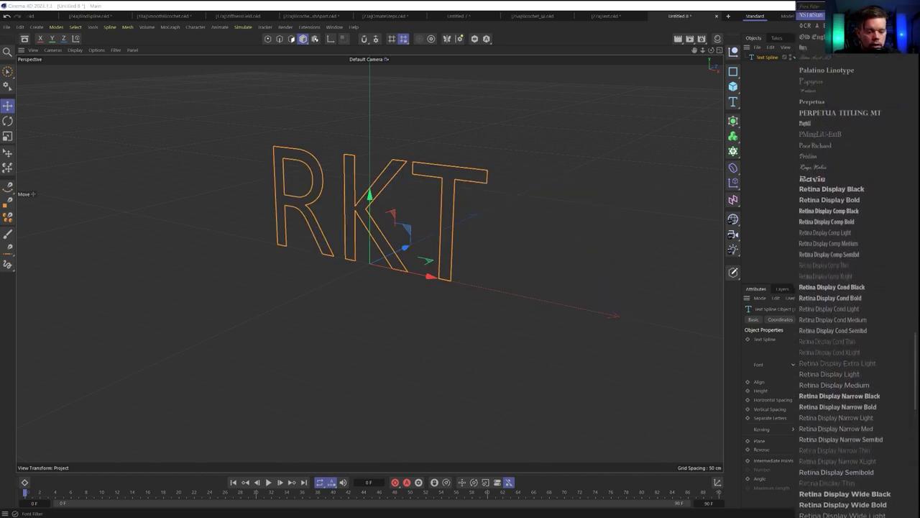
left_click(812, 30)
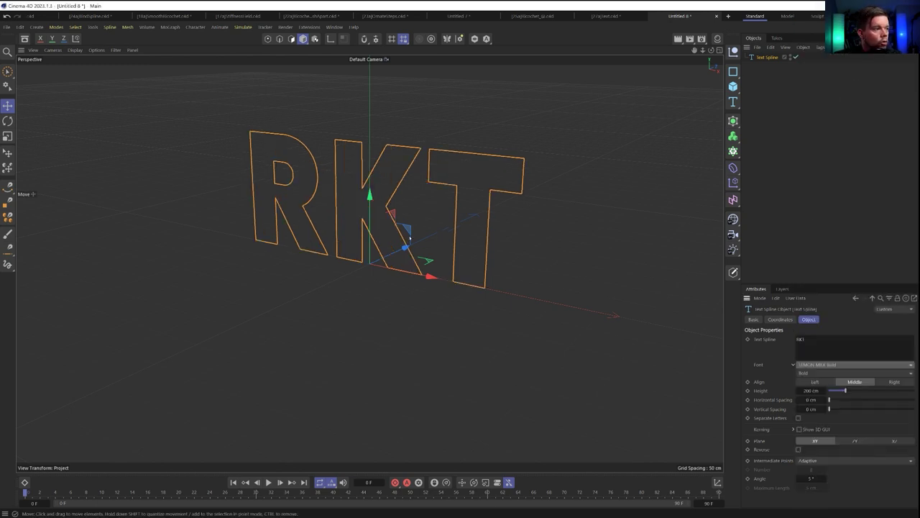
Add an RKT Smooth generator as the parent of the text spline.
left_click_drag(302, 234, 385, 210, "alt")
middle_click_drag(385, 210, 433, 285, "alt")
left_click_drag(433, 286, 480, 282, "alt")
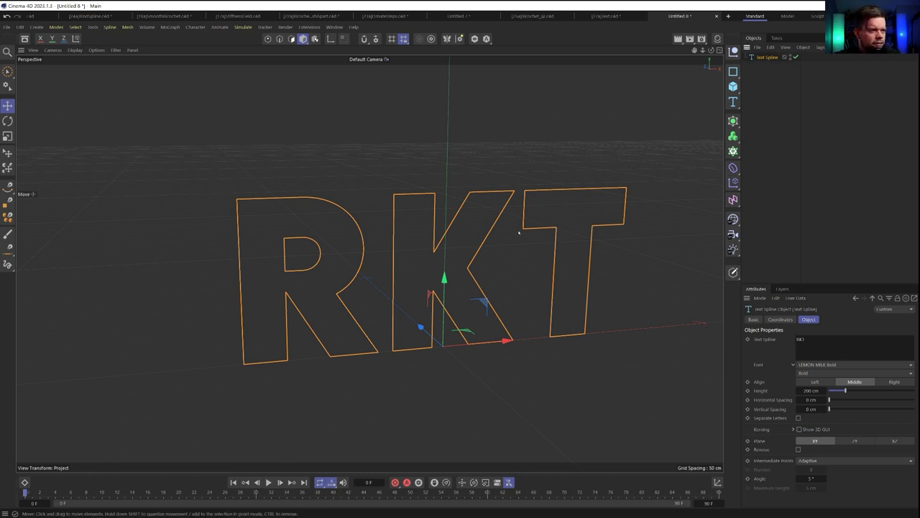
left_click_drag(381, 276, 365, 249, "alt")
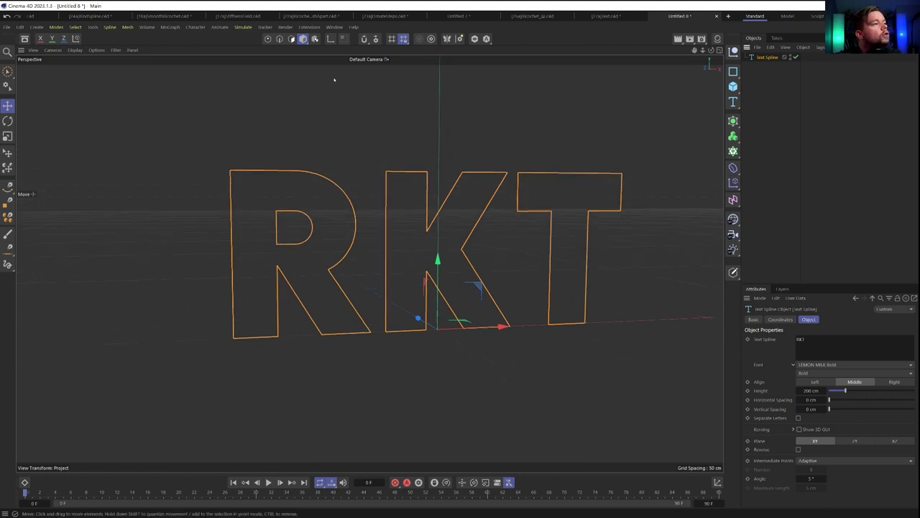
left_click(309, 27)
mouse_move(343, 189)
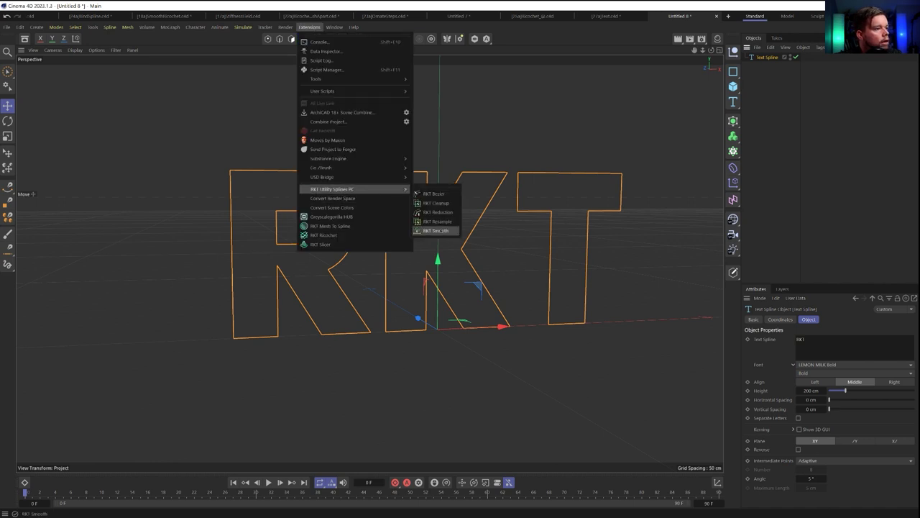
left_click(436, 231)
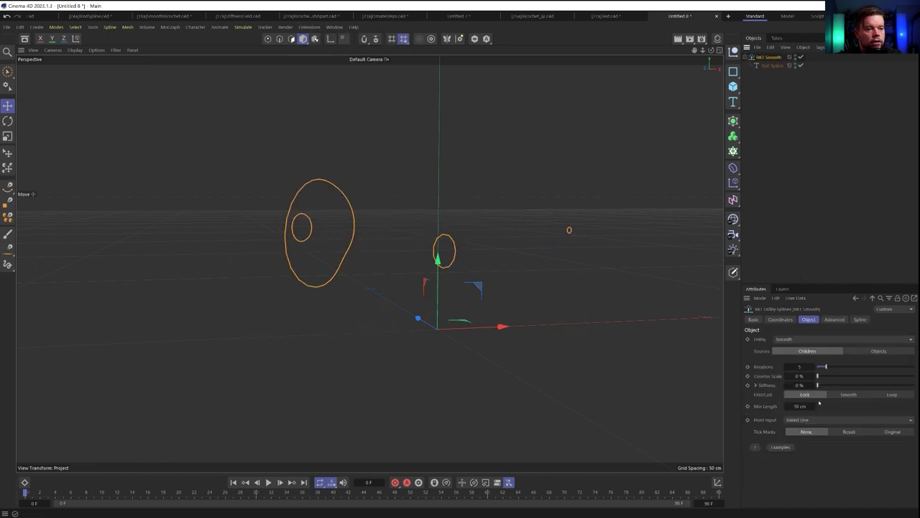
Set the RKT Smooth point input to Step with a 2 cm step and raise the iterations to 7.
left_click(808, 422)
left_click(827, 475)
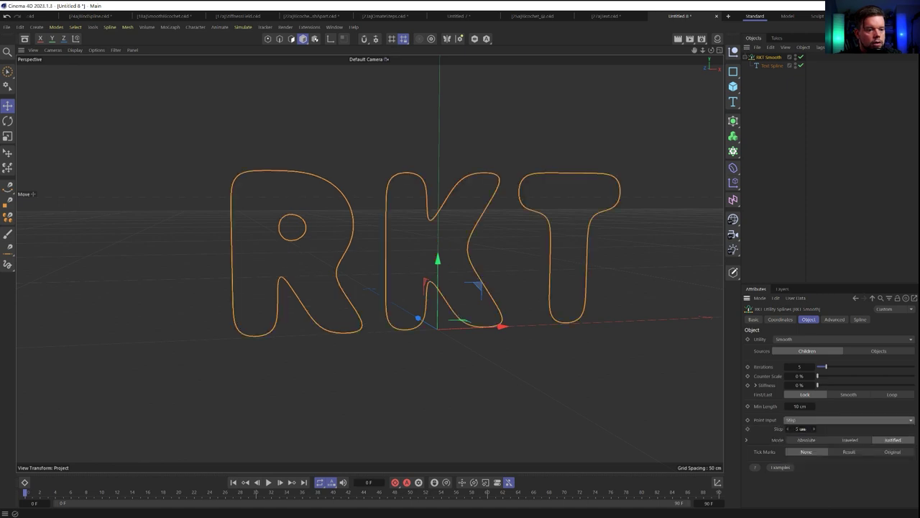
left_click_drag(825, 368, 831, 367)
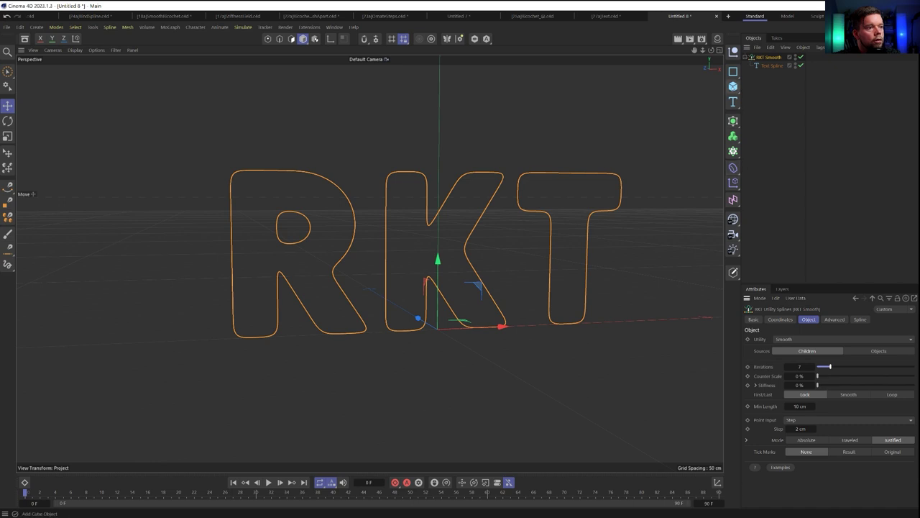
Add a sphere primitive and scale it down to roughly a quarter of its default size.
left_click(733, 86)
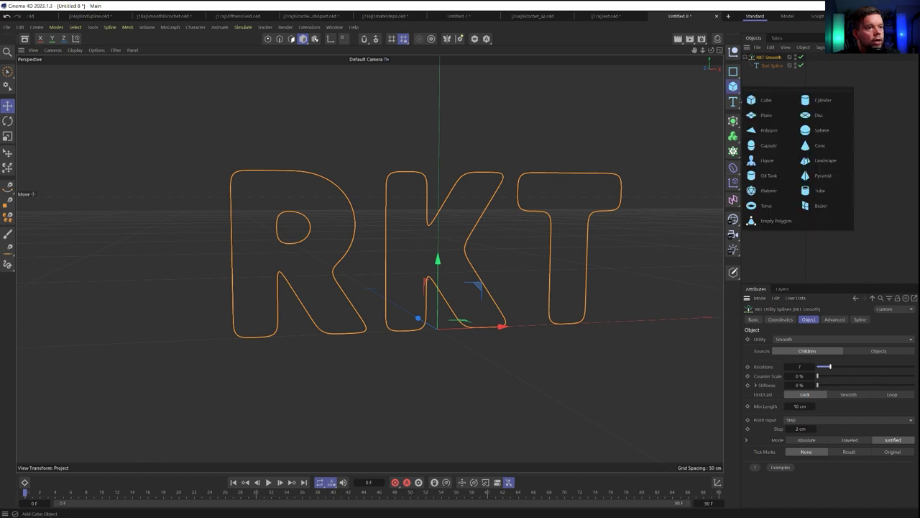
left_click(823, 130)
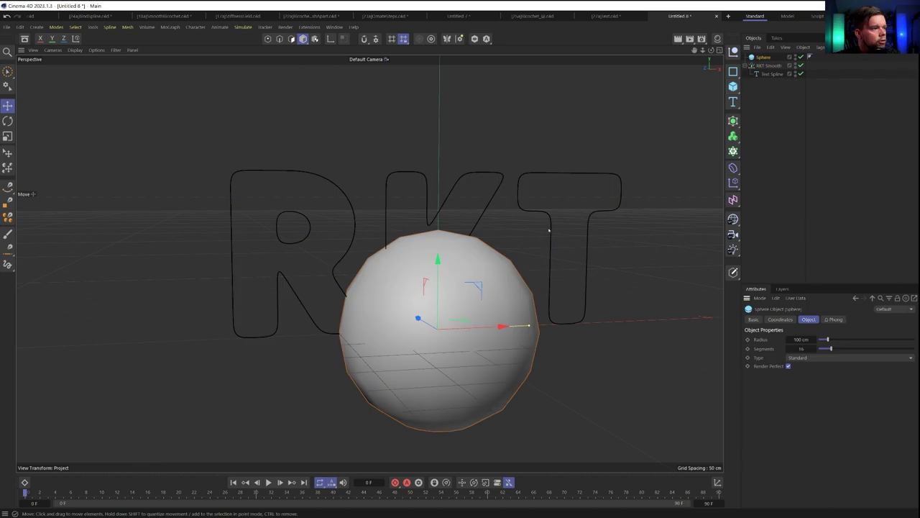
key("t")
left_click_drag(579, 179, 195, 65)
Apply a viewport filter preset that hides the grid and world axes.
left_click(115, 50)
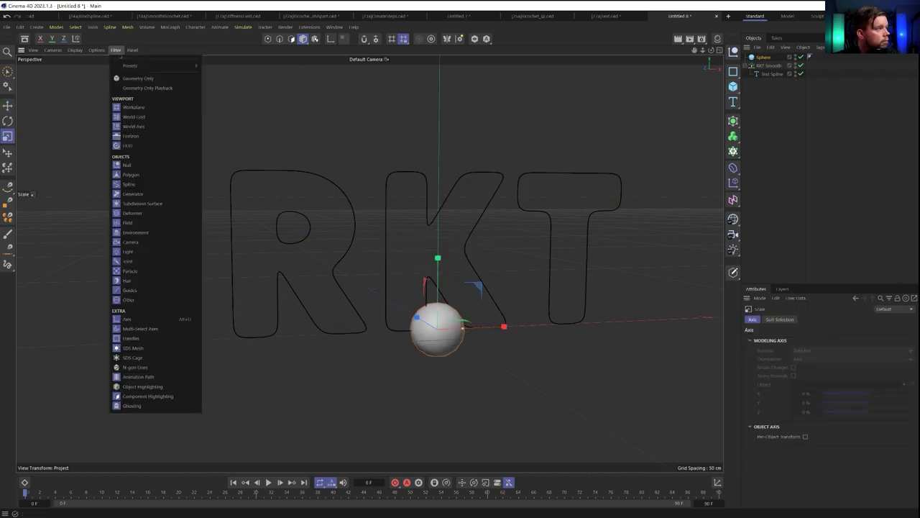
mouse_move(158, 65)
left_click(230, 100)
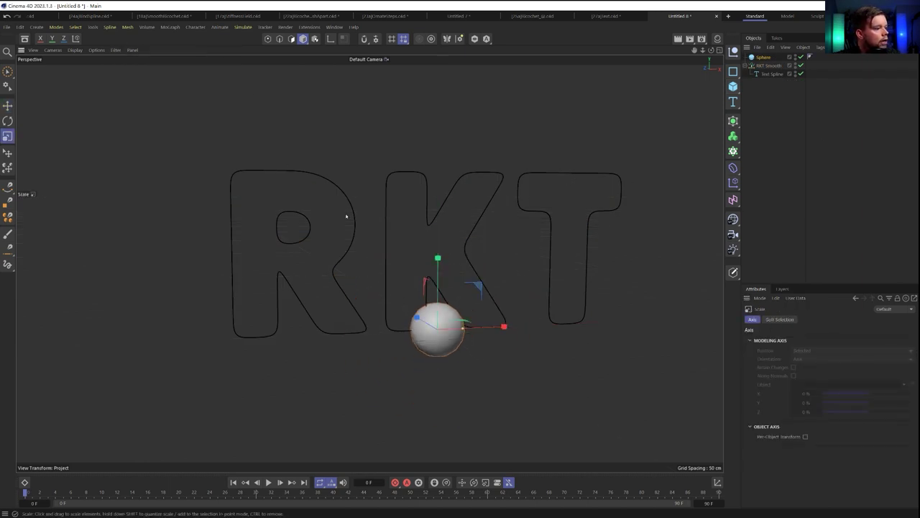
Put the sphere in a Cloner set to Object mode on the RKT Smooth spline, with Align Clone disabled.
left_click_drag(347, 215, 521, 295, "alt")
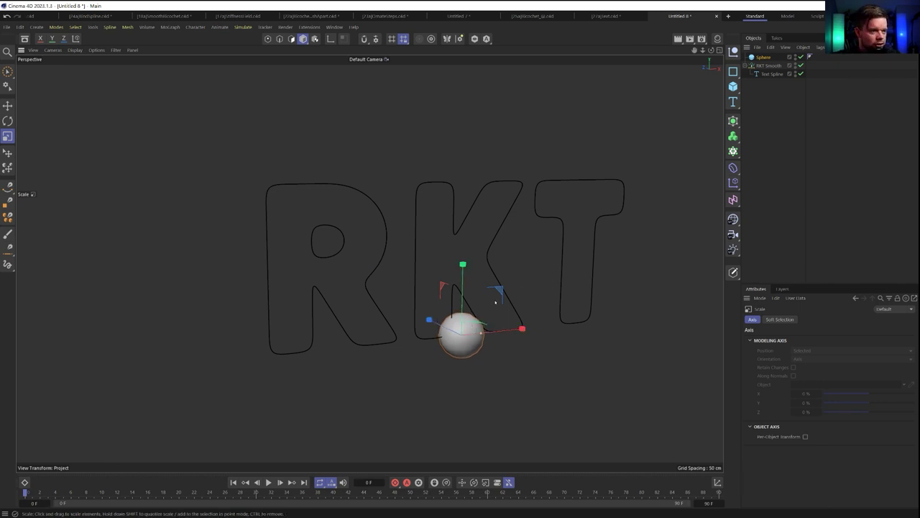
middle_click_drag(495, 302, 416, 254, "alt")
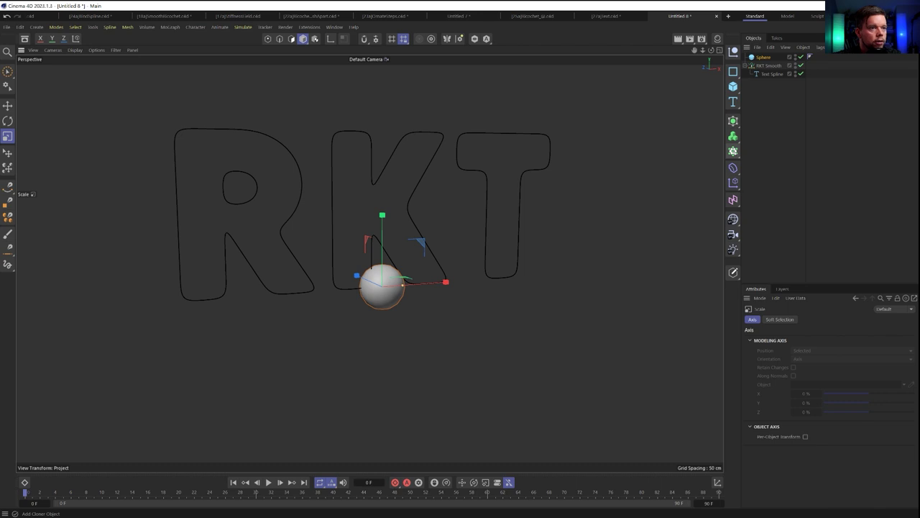
left_click(732, 136, "alt")
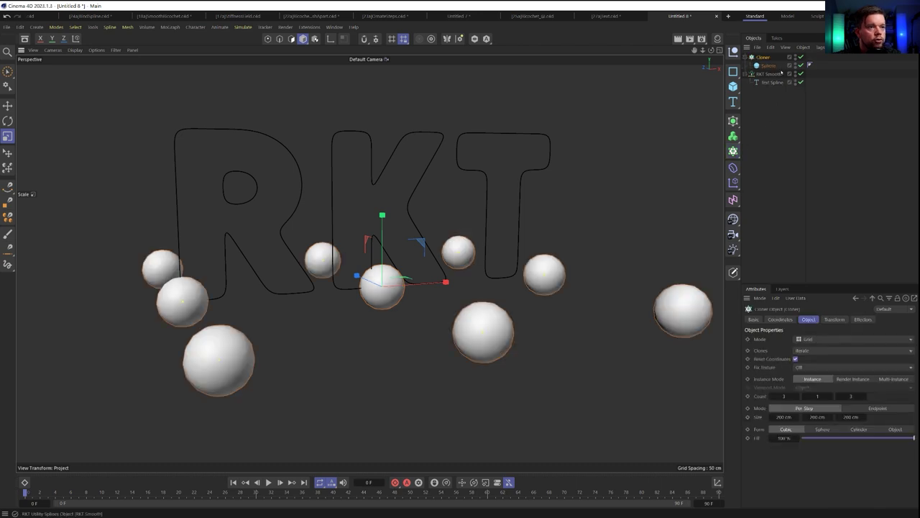
left_click(814, 340)
left_click(811, 349)
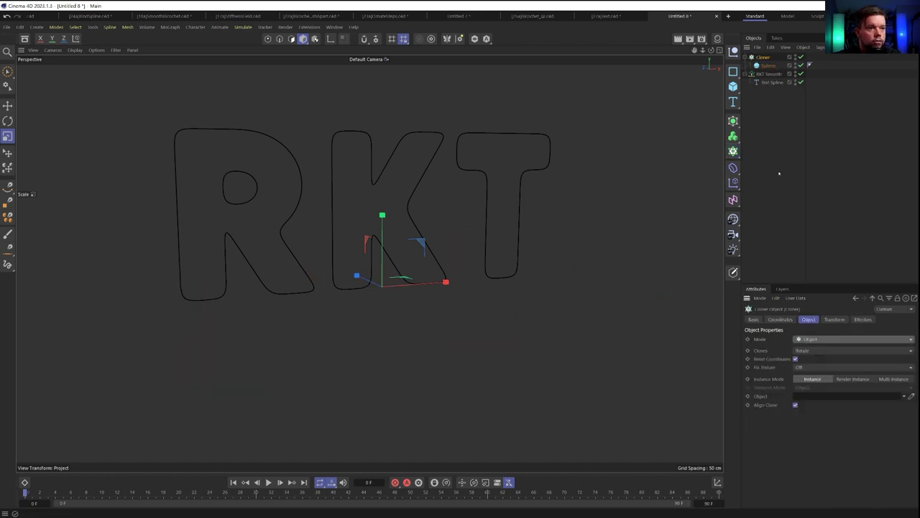
left_click_drag(809, 401, 811, 397)
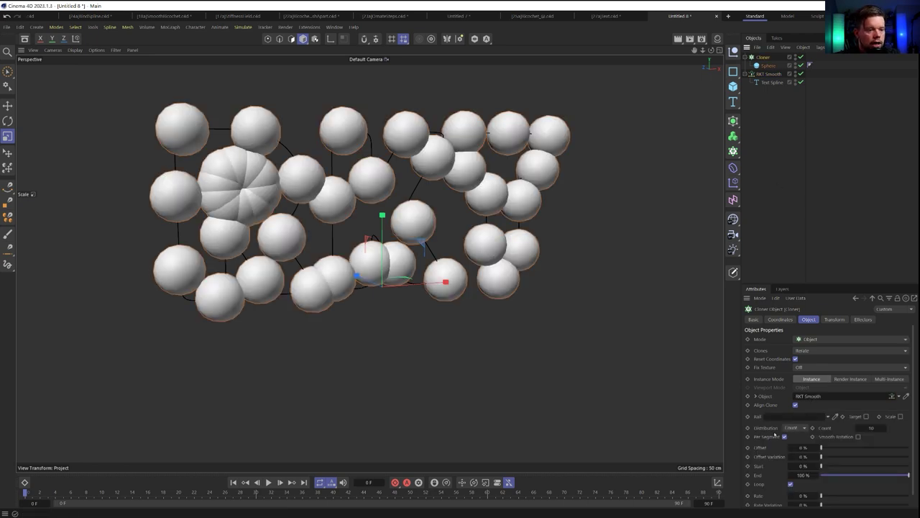
left_click(795, 405)
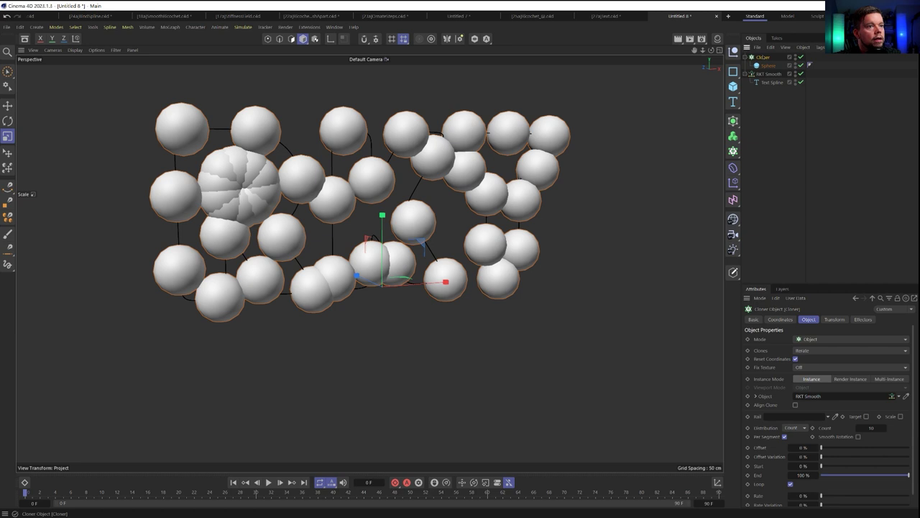
left_click(732, 183)
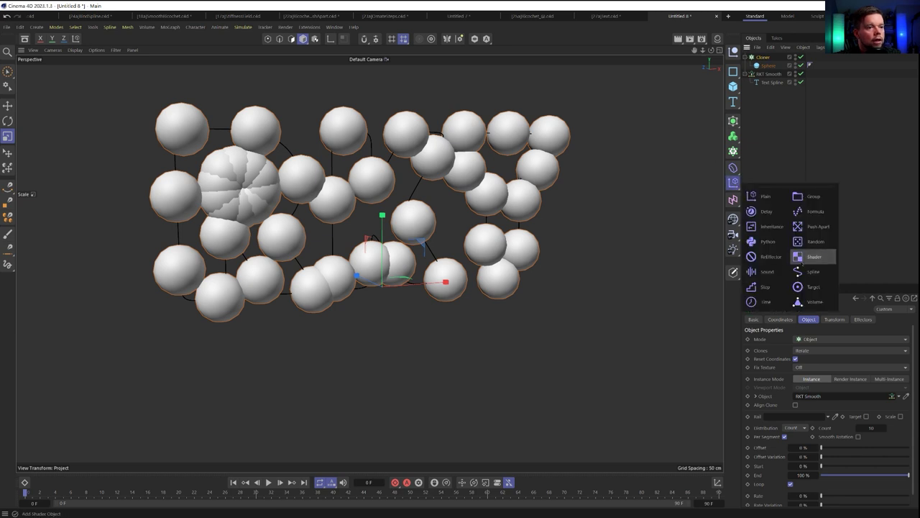
left_click(767, 199)
left_click(837, 319)
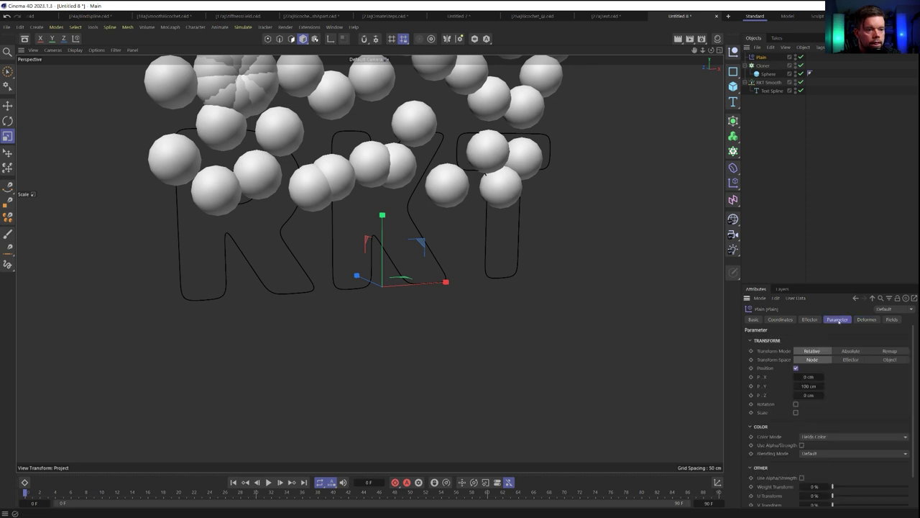
key("Delete")
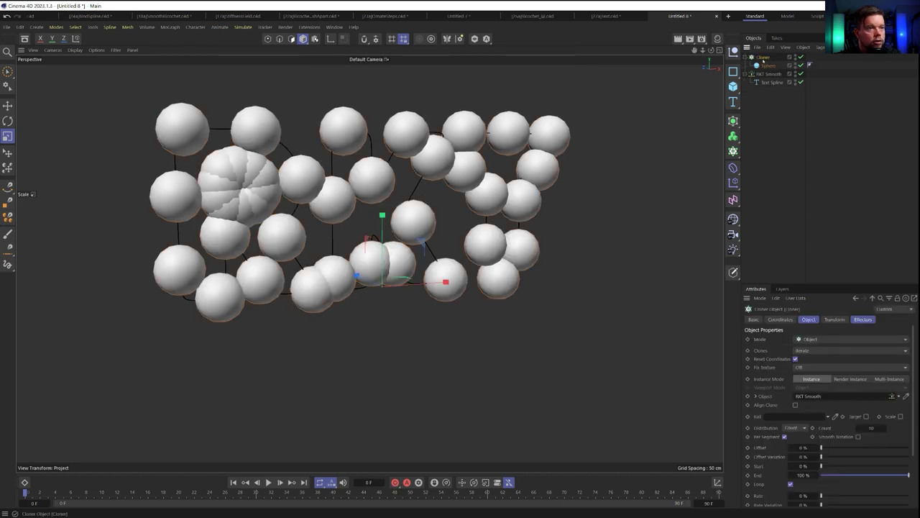
Add a Random effector to the Cloner with position off and uniform, non-absolute scale variation of 0.56.
left_click(733, 182)
left_click(813, 242)
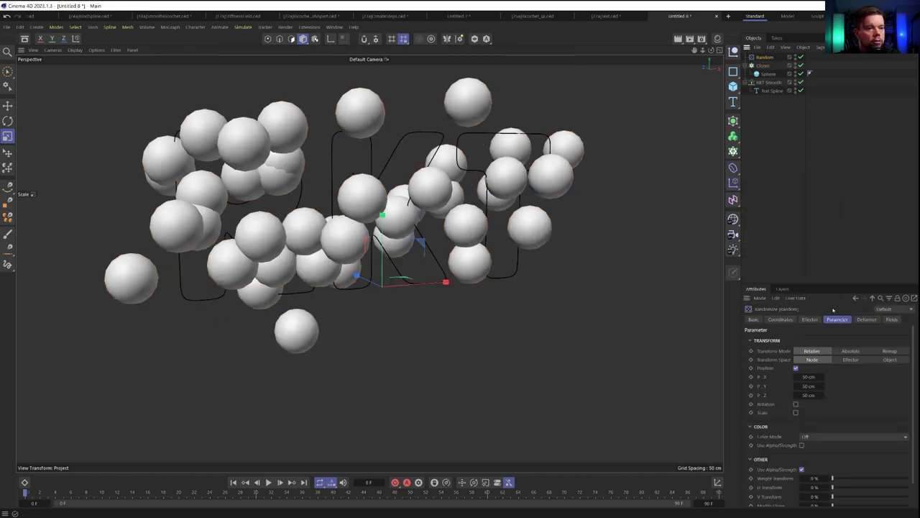
left_click(796, 368)
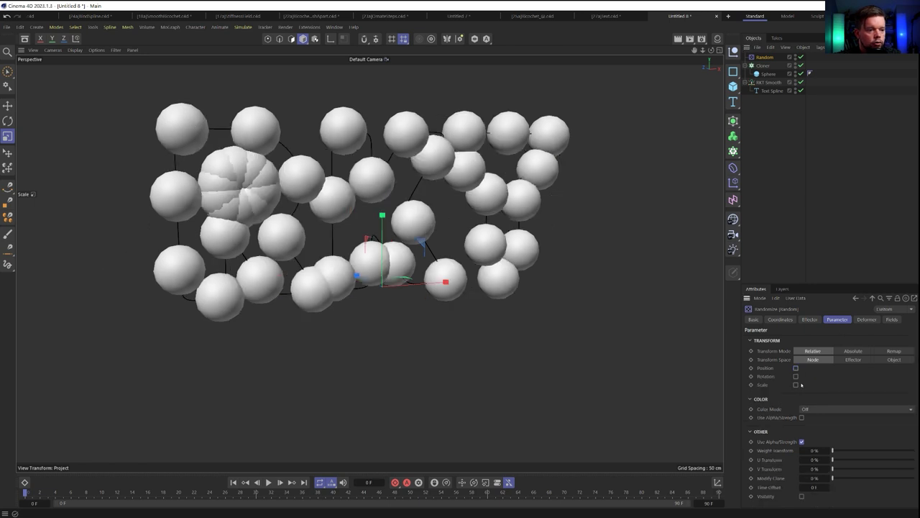
left_click(796, 385)
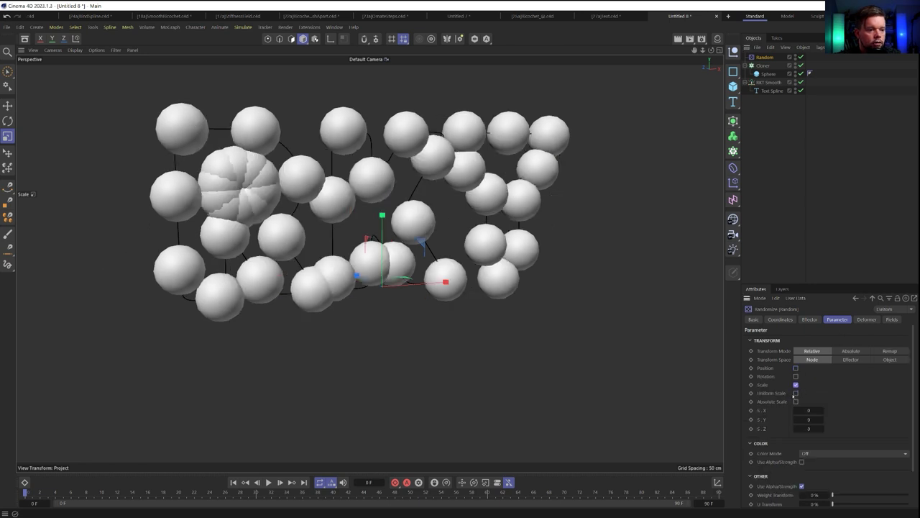
left_click(796, 393)
left_click_drag(811, 412, 801, 405)
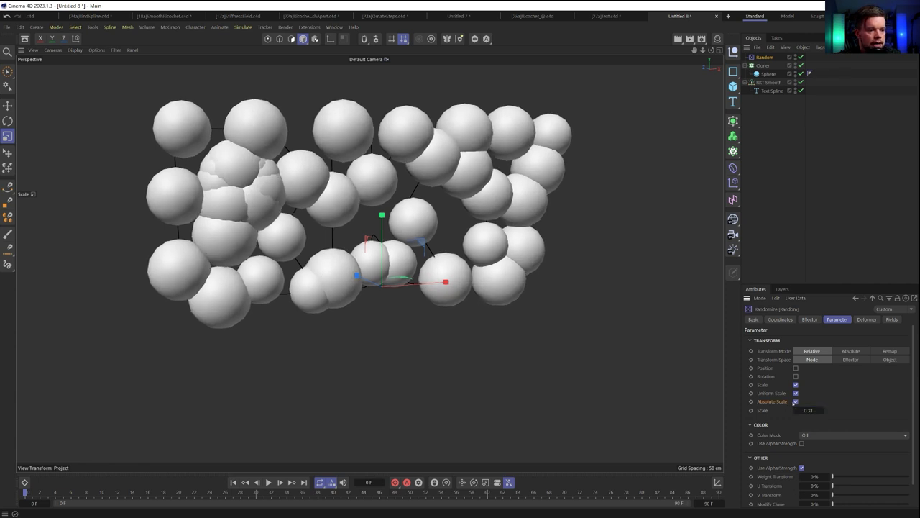
left_click(796, 402)
left_click_drag(808, 410, 820, 407)
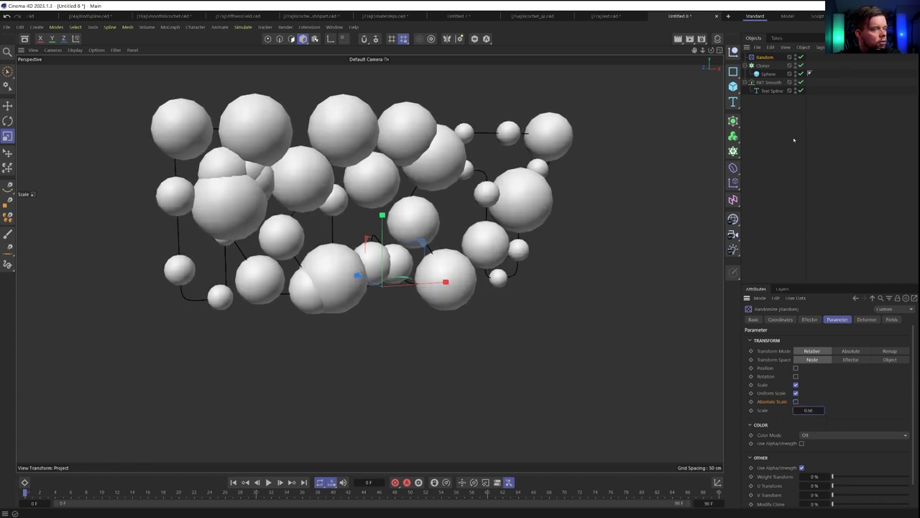
Scale down the sphere inside the Cloner so the clones along the letters are smaller.
left_click(769, 74)
left_click_drag(612, 137, 498, 214)
left_click(765, 58)
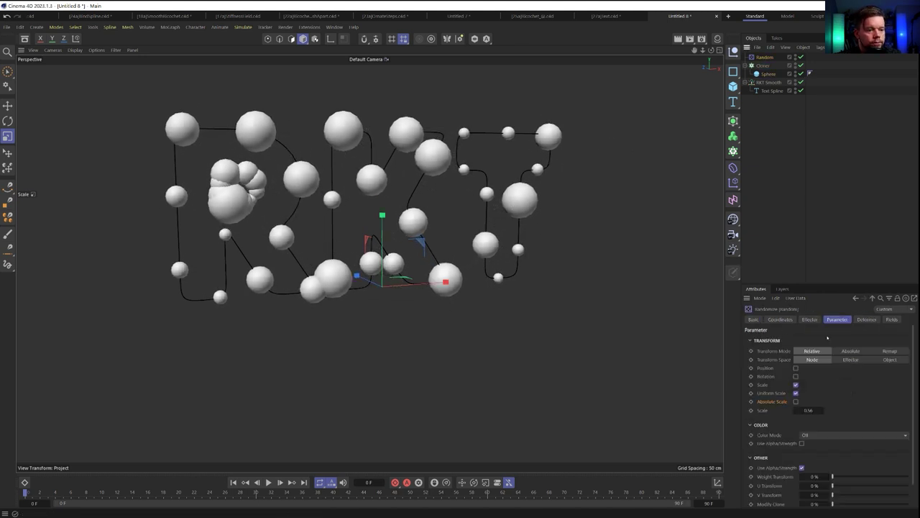
Add a second Random effector to the Cloner for varying the clones' position.
left_click(763, 66)
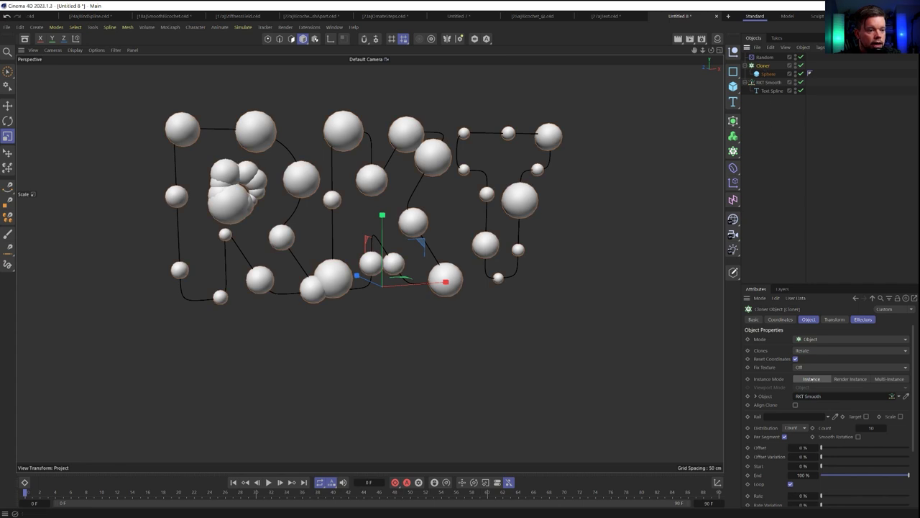
left_click(765, 58)
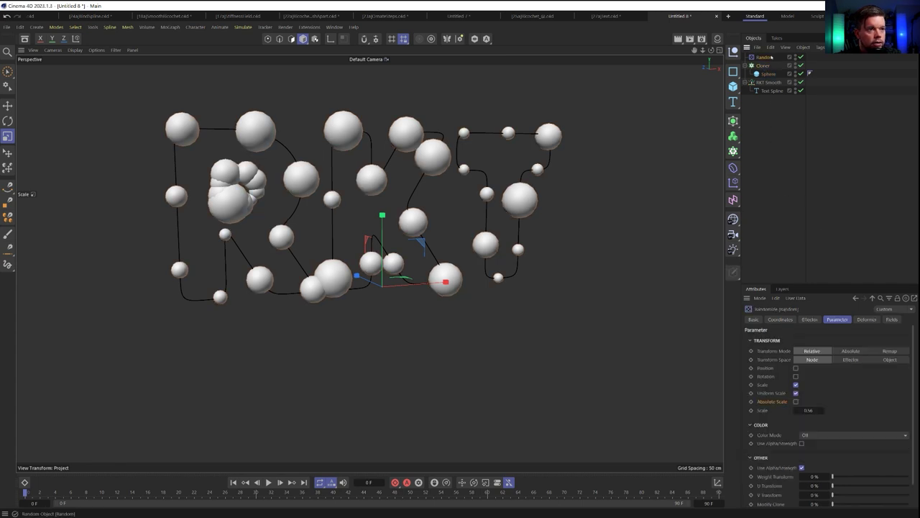
left_click(764, 65)
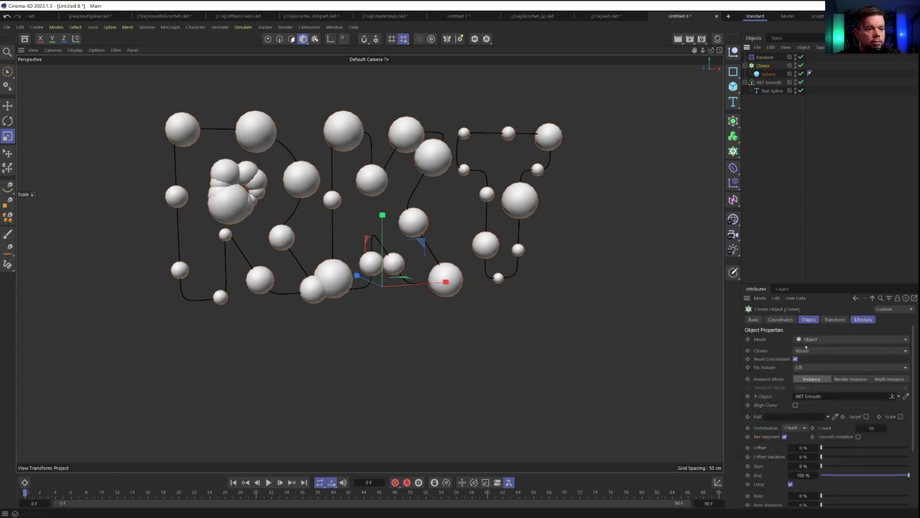
left_click(733, 182)
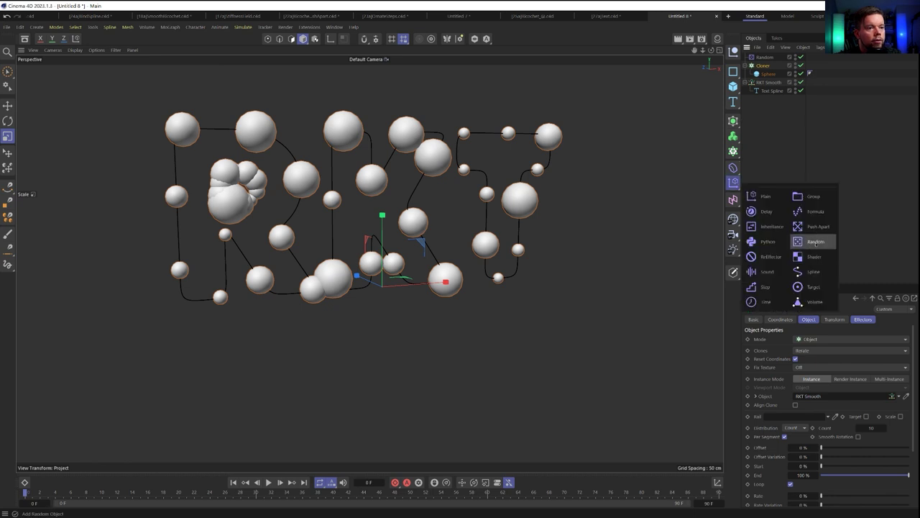
left_click(807, 242)
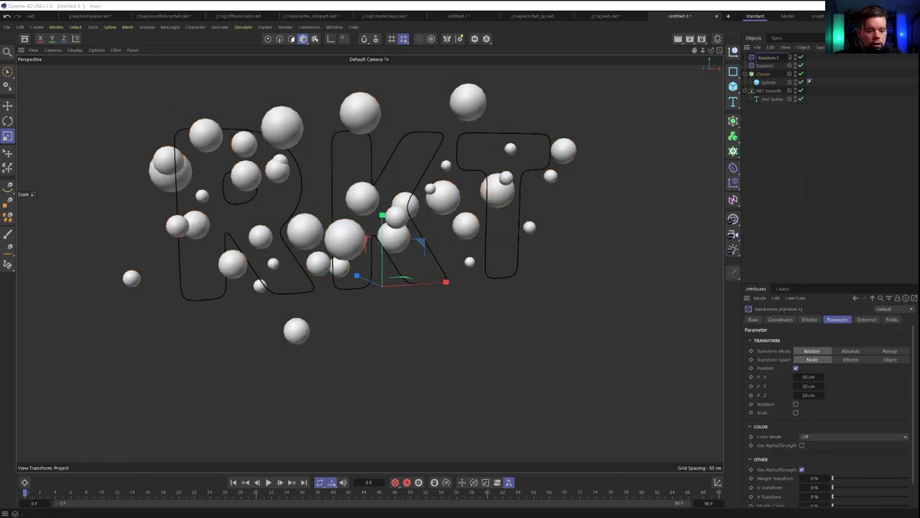
Rename the new position effector Random.Pos and the original scale effector Random.Scale.
type(".Pos")
key("Return")
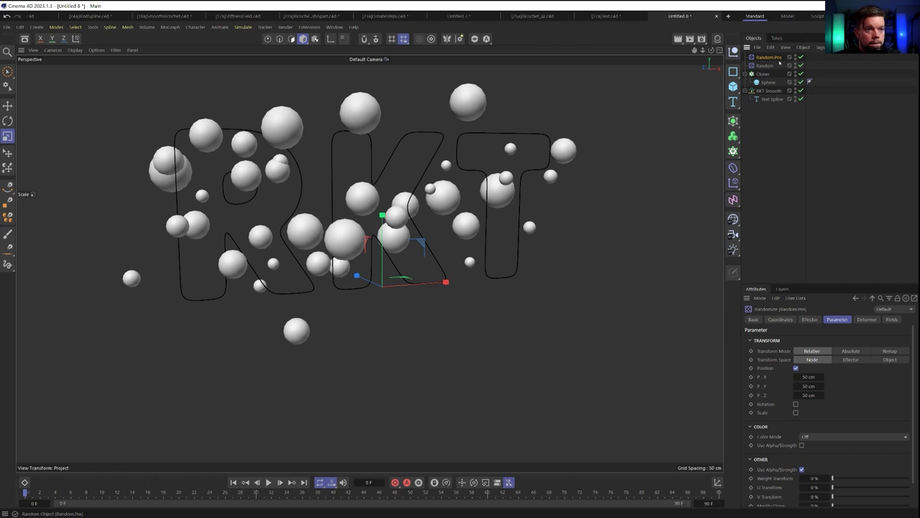
double_click(774, 66)
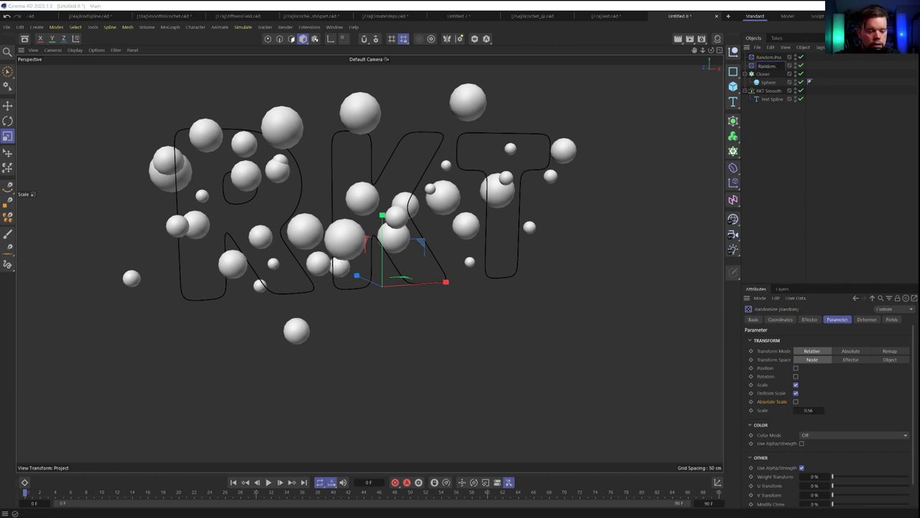
type(".Scale")
key("Return")
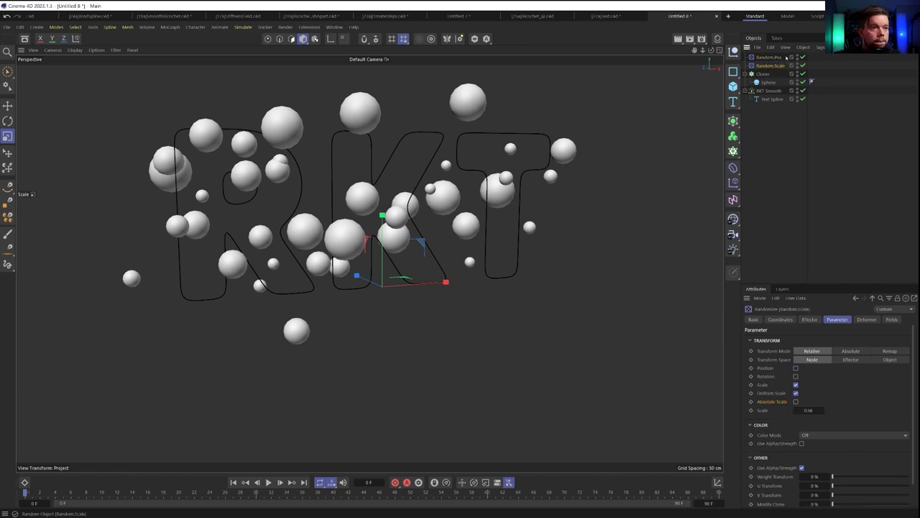
Set the Random.Pos effector's Z position variation to 0 cm.
left_click(770, 57)
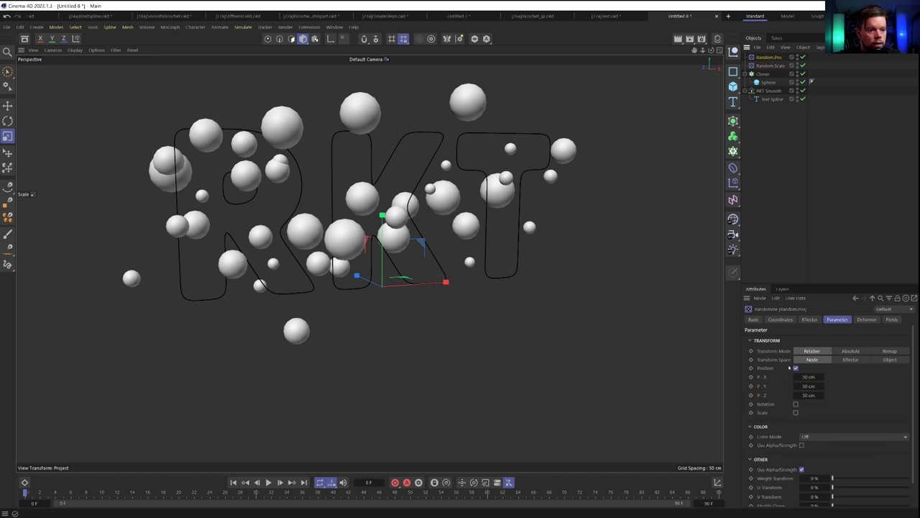
left_click_drag(369, 263, 507, 265, "alt")
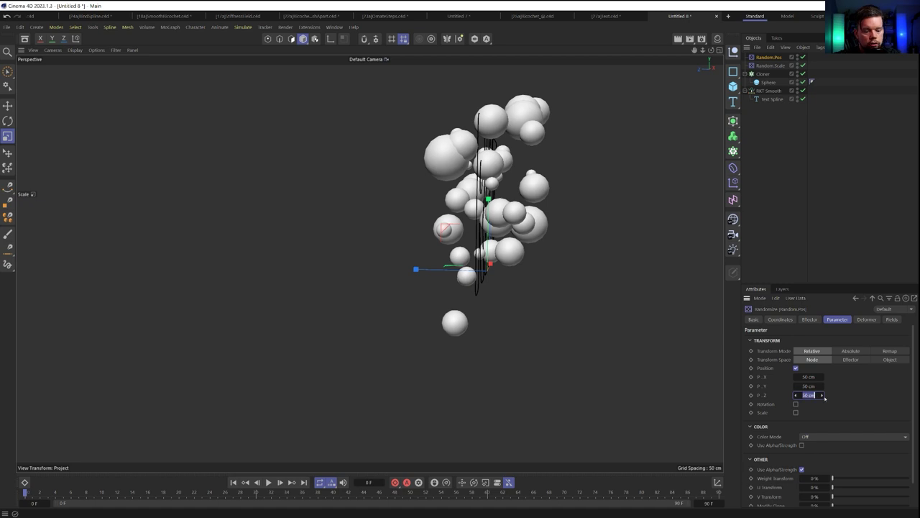
type("0")
key("Return")
Set the X and Y position variation of the Random.Pos effector to 222 cm.
left_click(808, 377)
type("2")
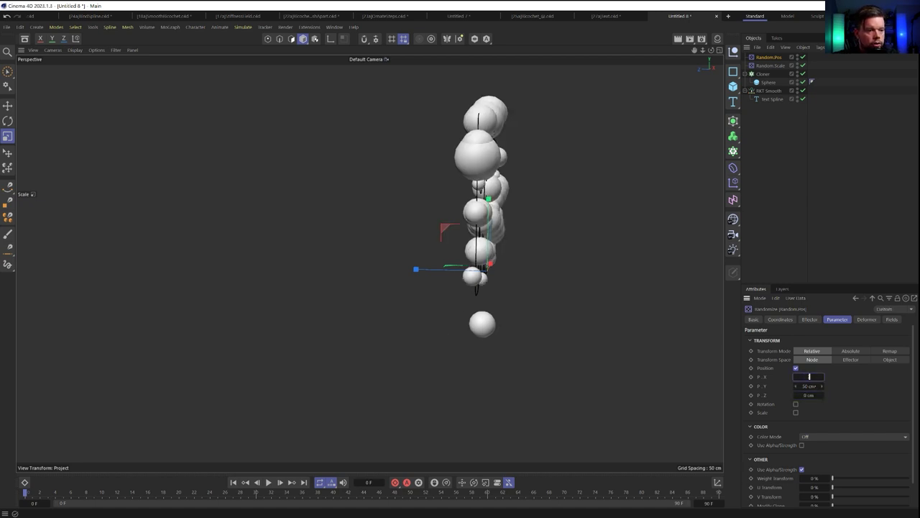
type("22")
left_click(816, 387)
type("222")
key("Return")
Set the X and Y position variation of the Random.Pos effector to 155 cm.
left_click_drag(542, 263, 497, 268, "alt")
right_click_drag(496, 268, 440, 254, "alt")
middle_click_drag(440, 254, 448, 289, "alt")
left_click(805, 376)
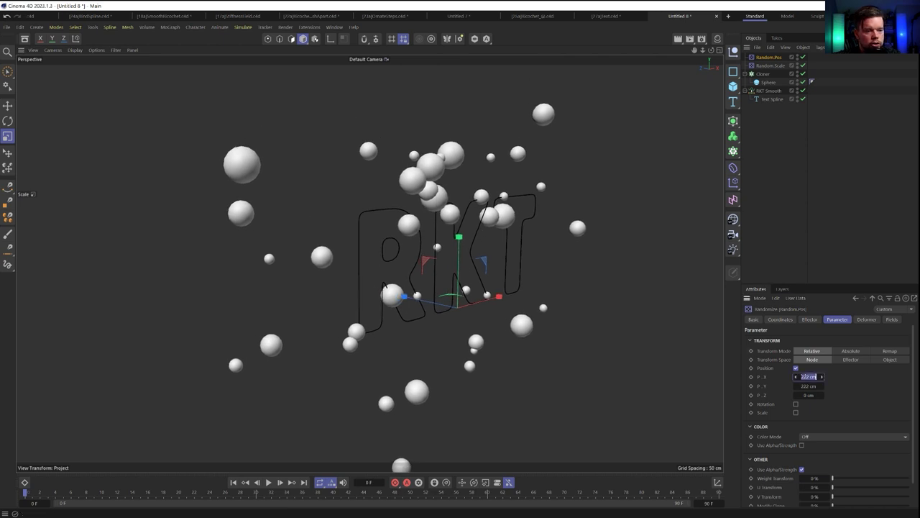
type("155")
left_click(809, 386)
type("155")
key("Return")
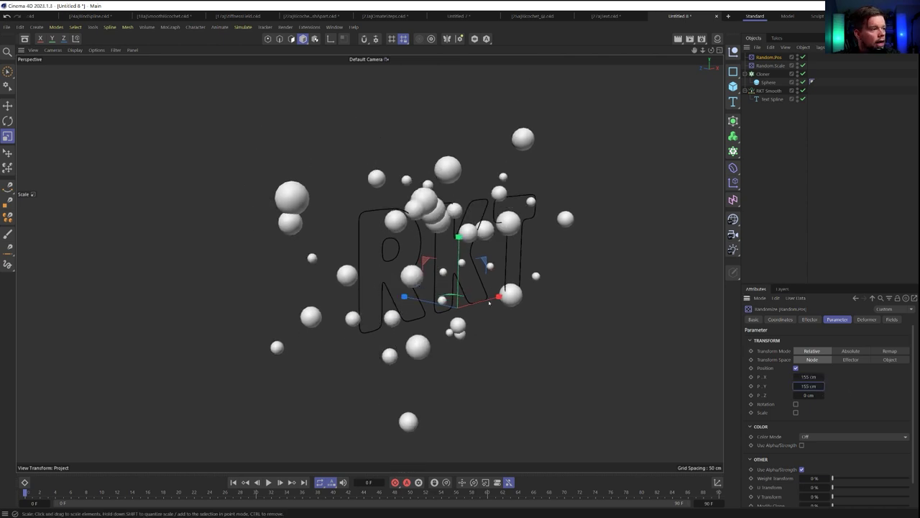
Change the random mode of the Random.Pos effector to Noise.
left_click_drag(514, 295, 496, 291, "alt")
left_click(813, 321)
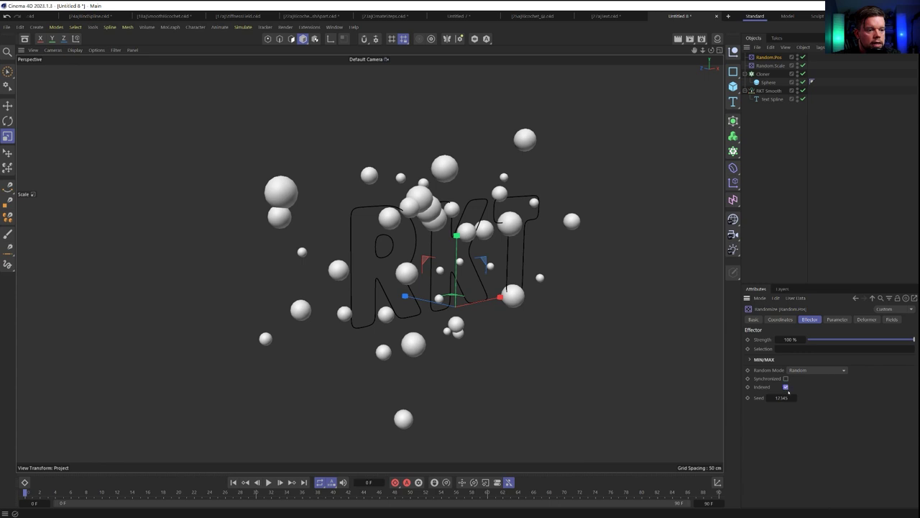
left_click(809, 370)
left_click(802, 392)
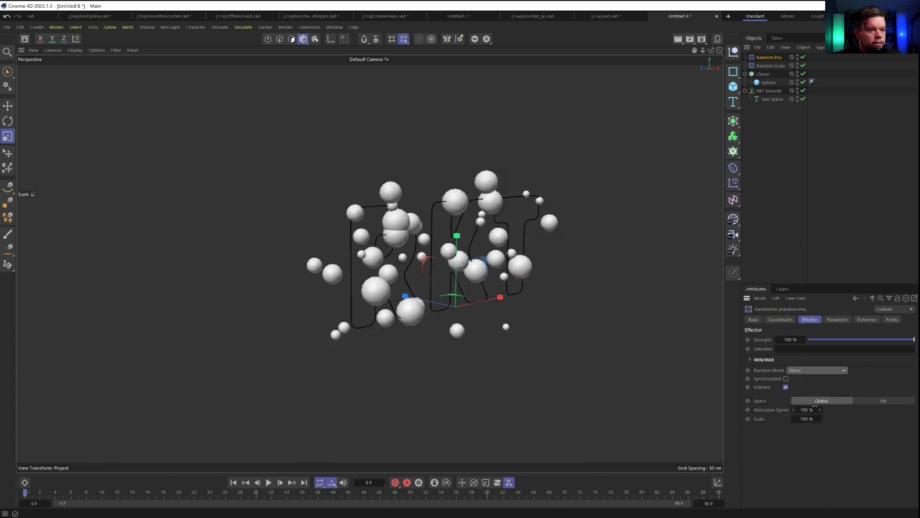
Play the animation and set the Random.Pos noise animation speed to 22 %.
left_click(270, 483)
left_click_drag(504, 313, 472, 307, "alt")
double_click(808, 410)
type("22")
key("Return")
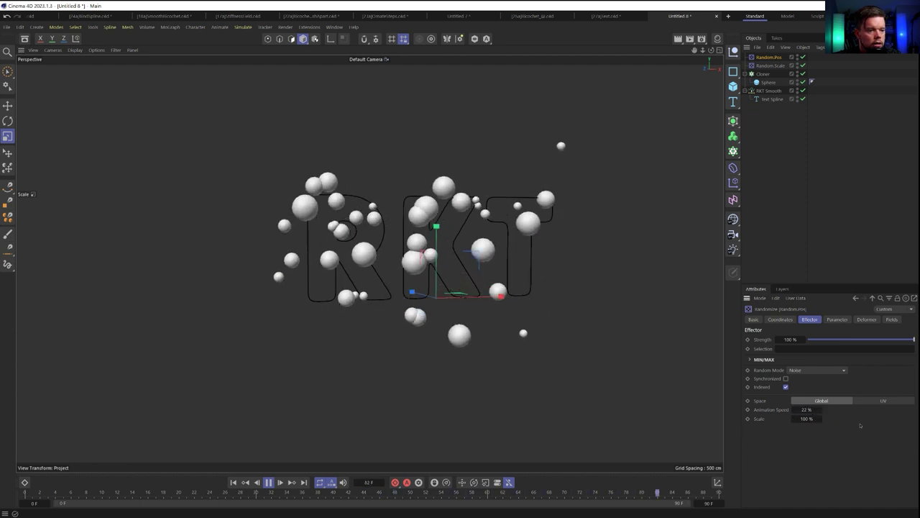
Set the animation speed of the Random.Pos effector's noise to 11 %.
double_click(807, 409)
type("11")
key("Return")
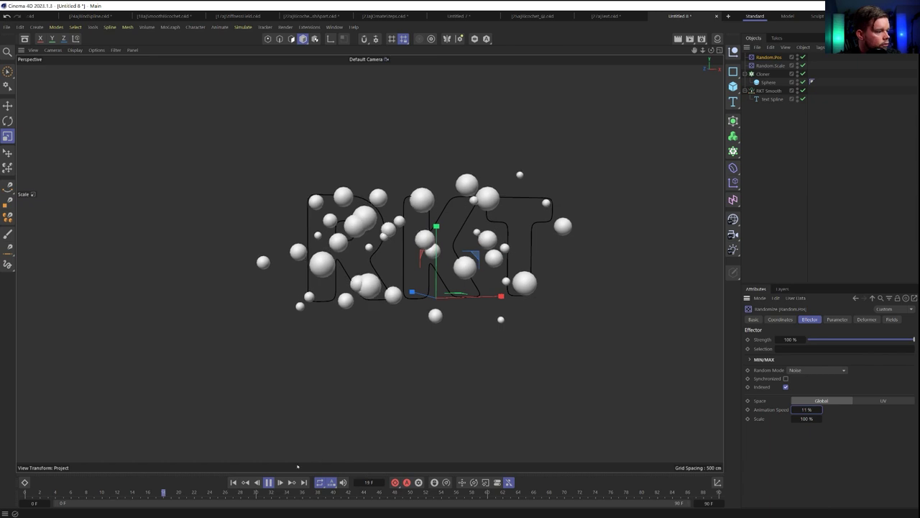
Stop the playback and extend the timeline's end to 180 frames.
left_click(268, 482)
double_click(710, 504)
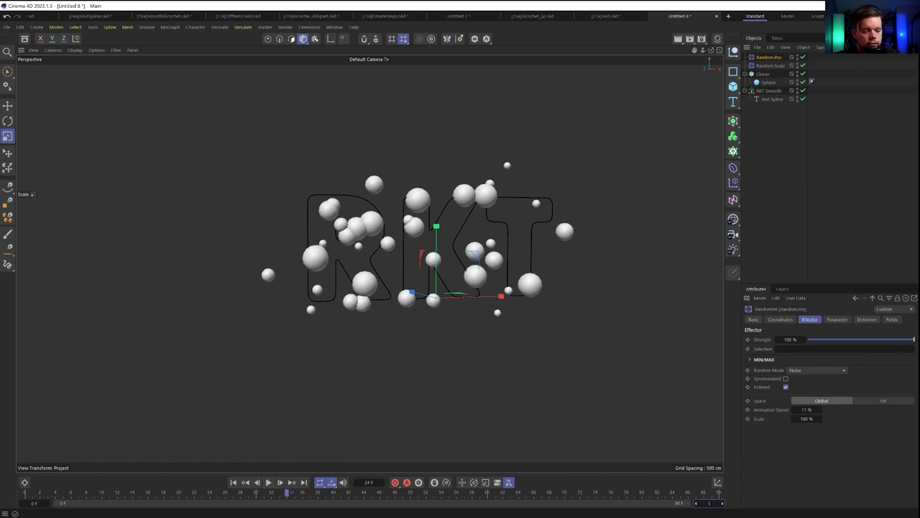
key("Return")
Wrap the RKT Smooth spline in an Extrude generator and set its offset to 10 cm.
right_click_drag(435, 224, 501, 222, "alt")
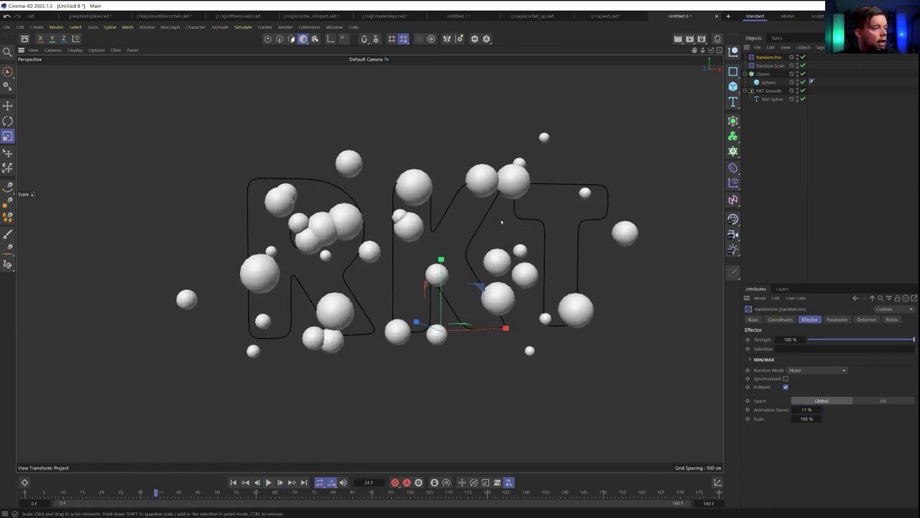
left_click_drag(501, 223, 542, 246, "alt")
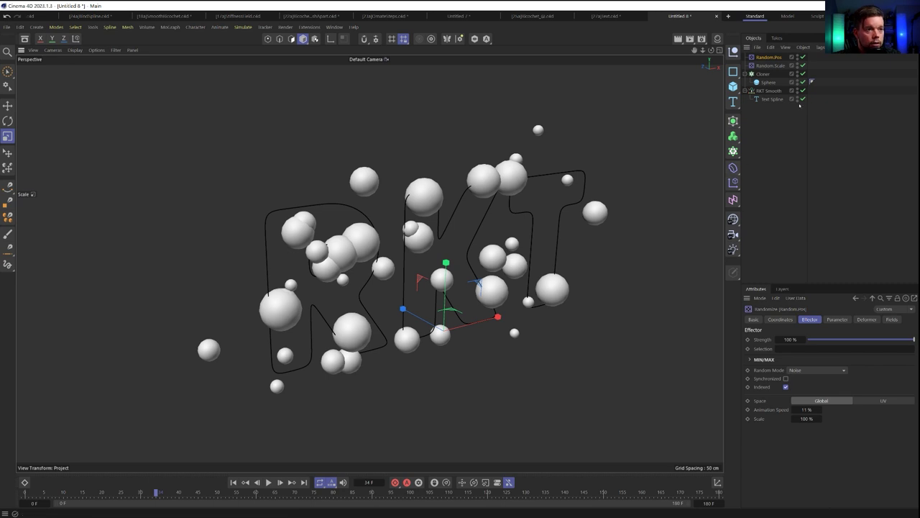
left_click(776, 91)
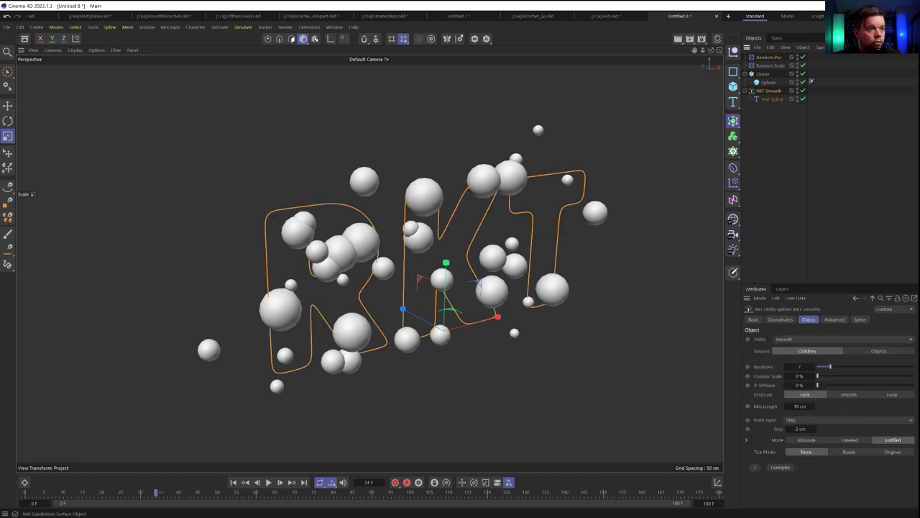
left_click(733, 120)
left_click(769, 152, "alt")
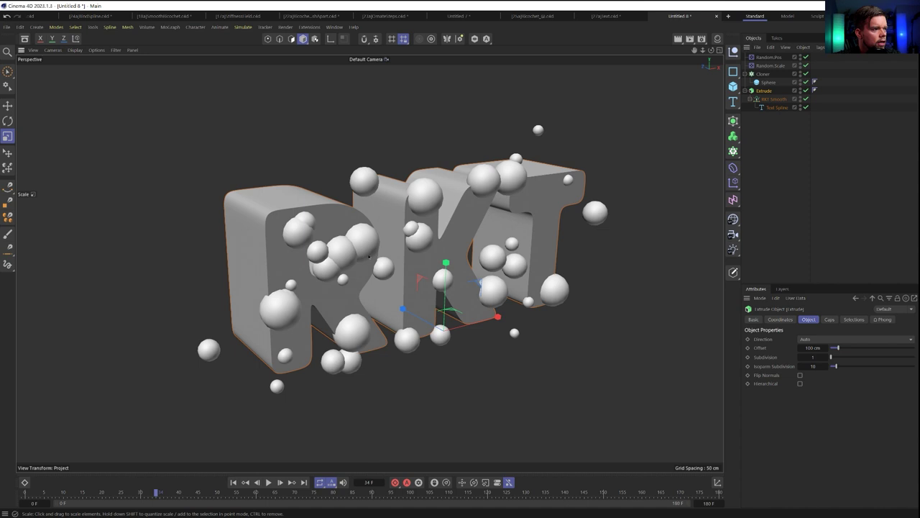
double_click(812, 348)
type("10")
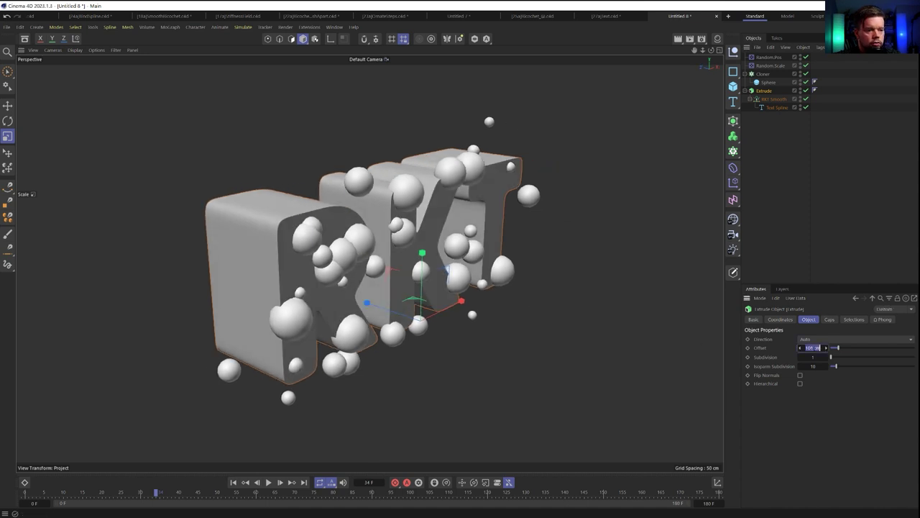
key("Return")
left_click_drag(475, 241, 406, 243, "alt")
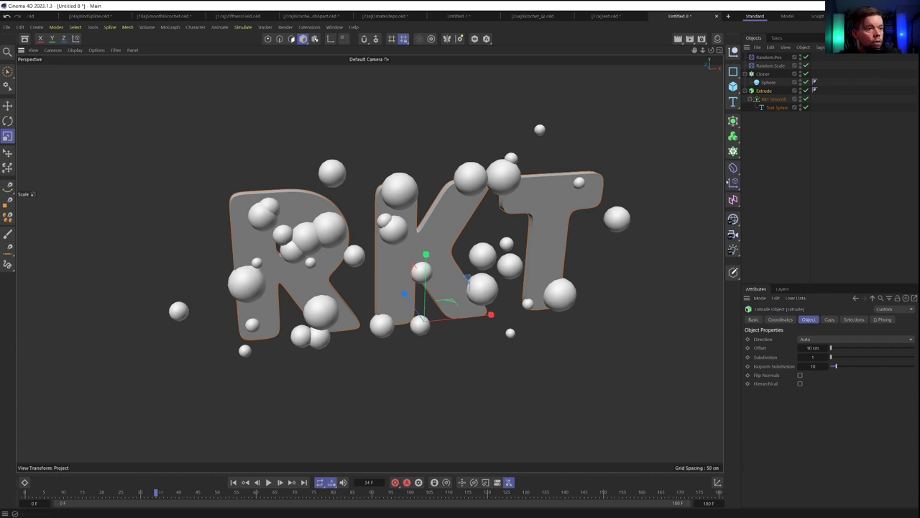
Add a Volume Builder and place the Extrude and the Cloner inside it as children.
left_click(734, 121)
left_click(733, 136)
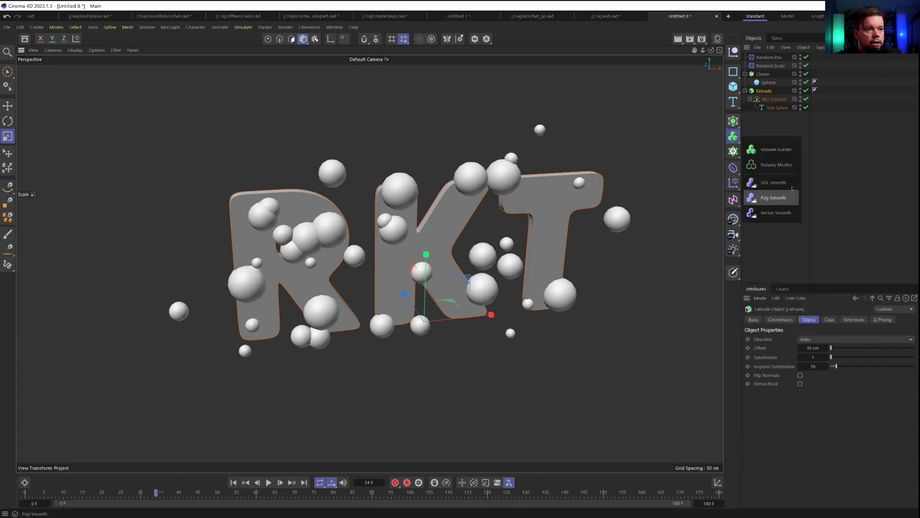
left_click(776, 150)
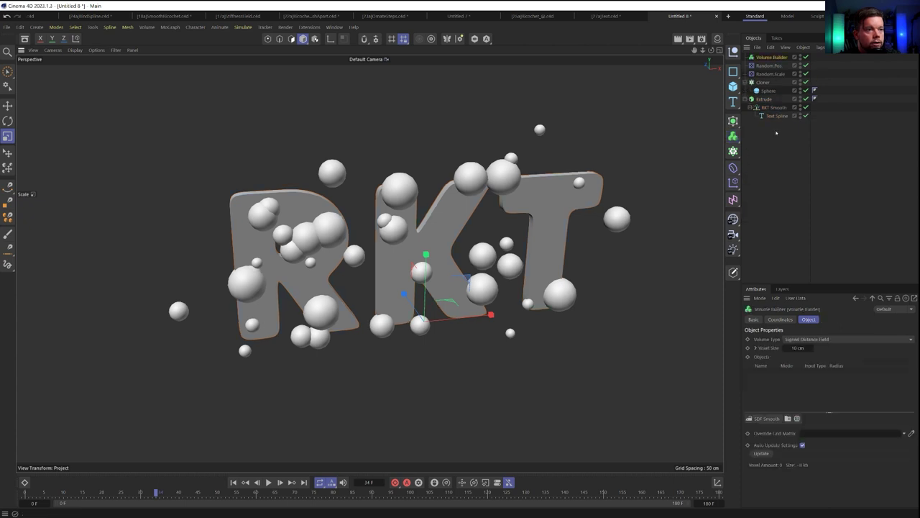
left_click(766, 83)
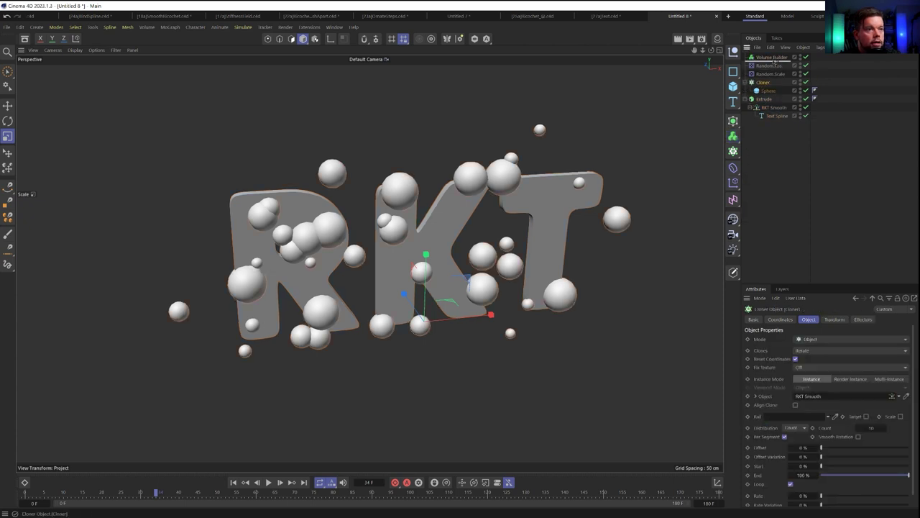
left_click_drag(777, 64, 771, 58)
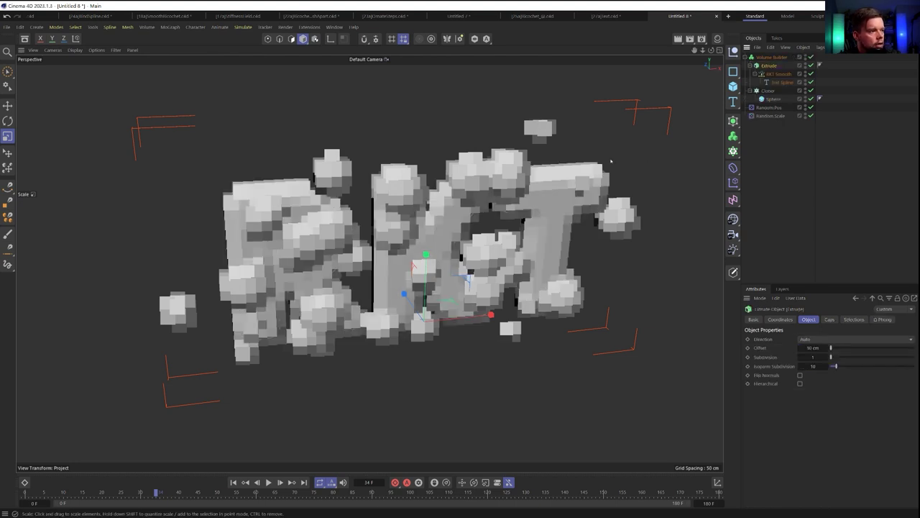
Make the Volume Builder a child of a new Volume Mesher.
left_click_drag(453, 232, 496, 232, "alt")
left_click(769, 57)
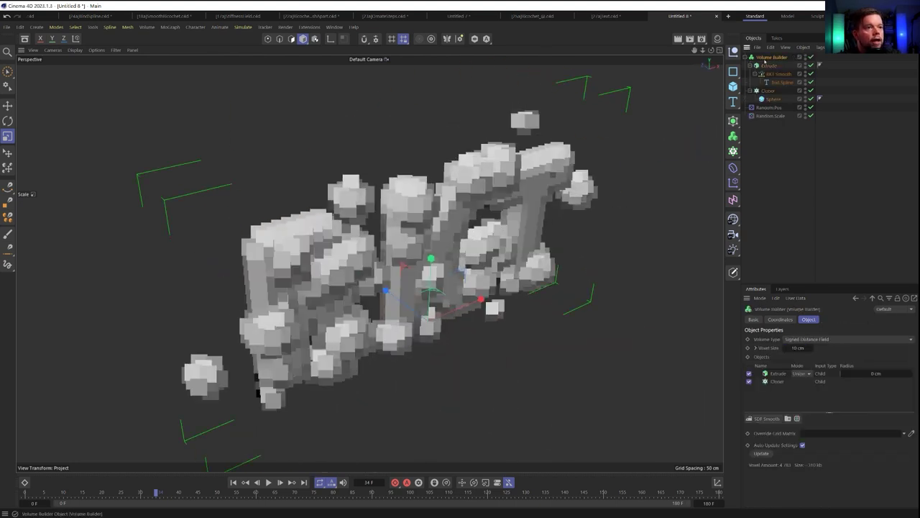
left_click(733, 152)
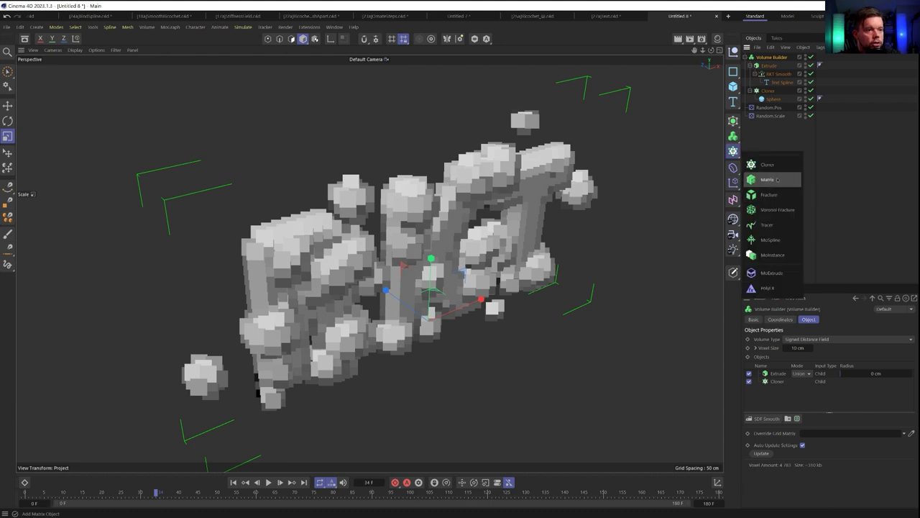
left_click(733, 137)
left_click(787, 165, "alt")
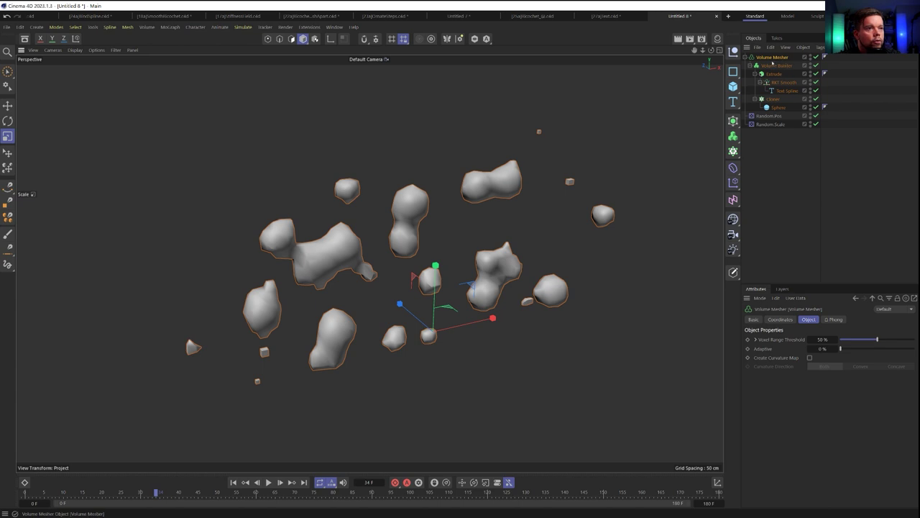
Set the Volume Builder's voxel size to 5 cm and display the viewport shading with mesh lines.
left_click(772, 65)
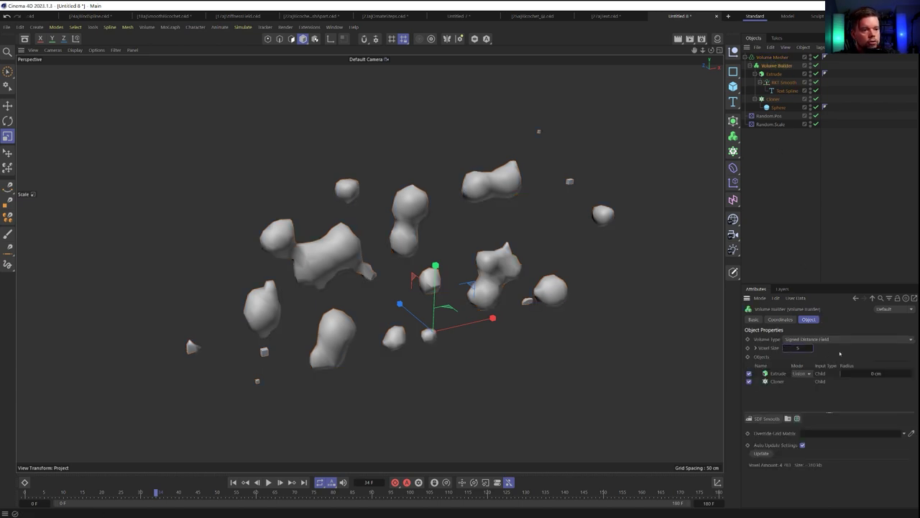
type("5")
key("Return")
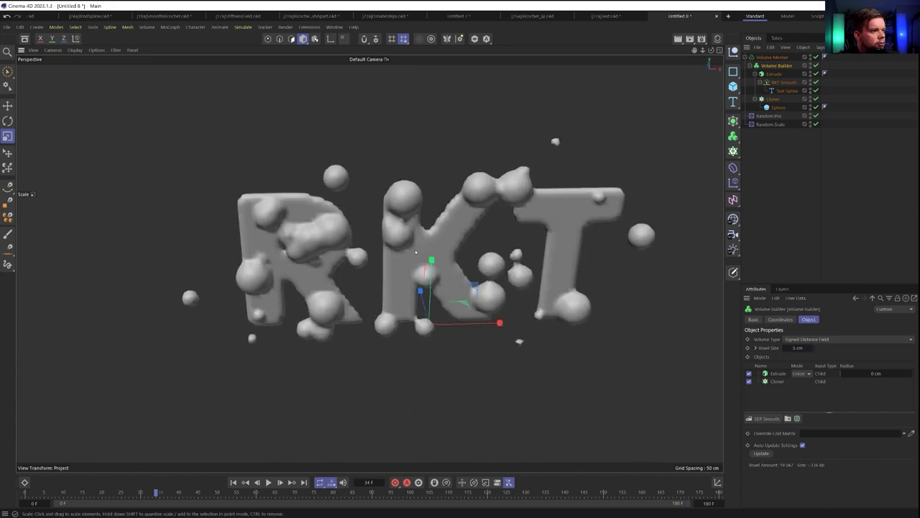
key("n")
key("b")
mouse_move(489, 230)
right_mouse_down("alt")
mouse_move(506, 230)
mouse_move(479, 232)
right_mouse_up("alt")
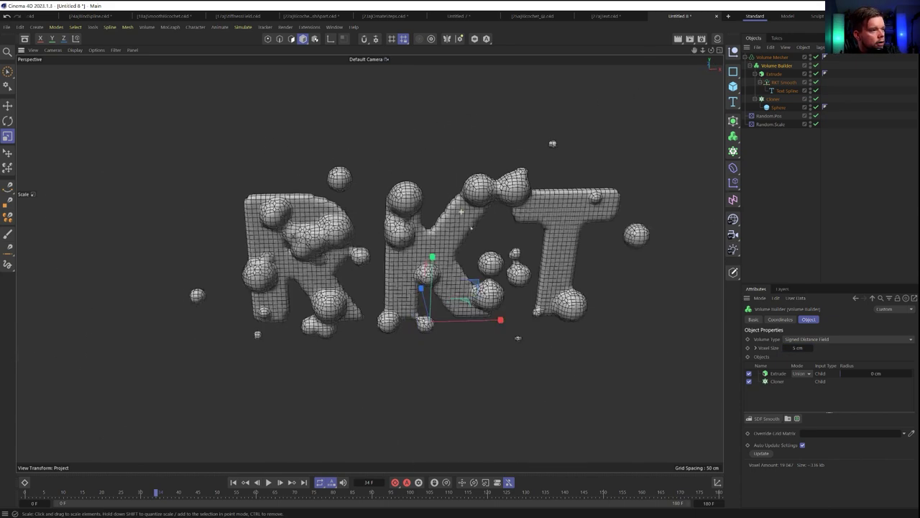
Play the meshed animation, stop it, and examine how the spheres blend with the letters from different angles.
left_click(269, 483)
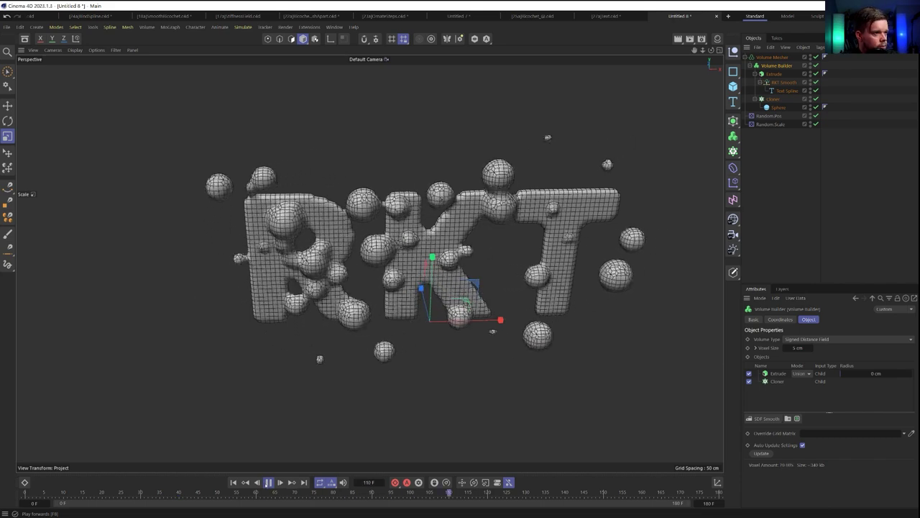
left_click(268, 482)
left_click_drag(561, 317, 493, 225, "alt")
left_click_drag(357, 249, 449, 228, "alt")
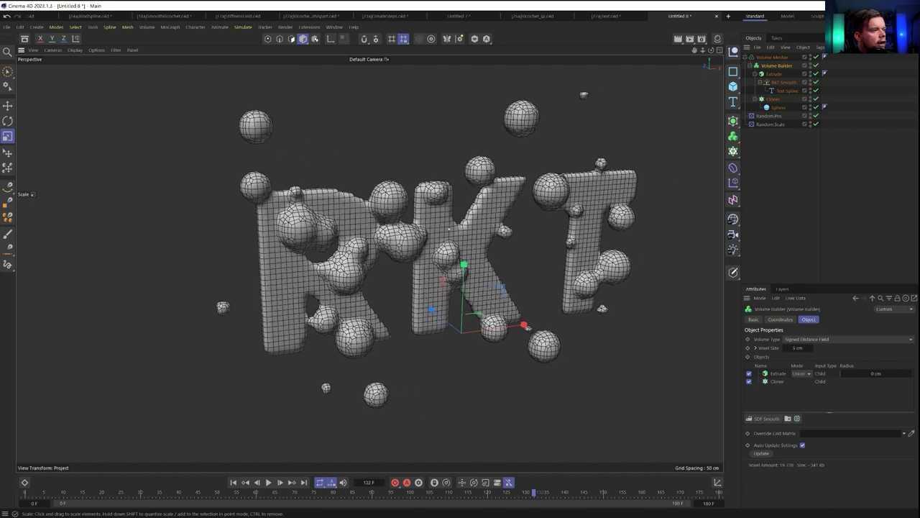
left_click_drag(504, 202, 442, 258, "alt")
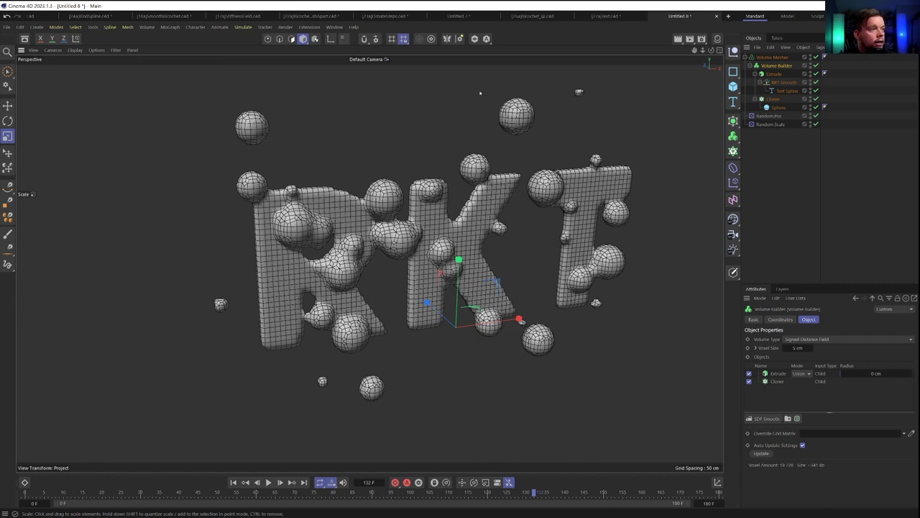
Collapse the Volume Mesher hierarchy, add an RKT Slicer object and activate the Move tool.
left_click(746, 58)
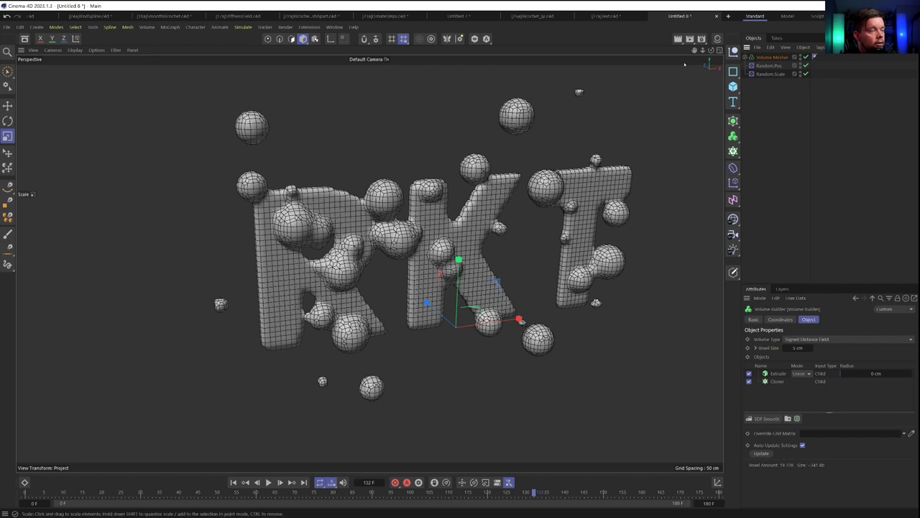
left_click(306, 29)
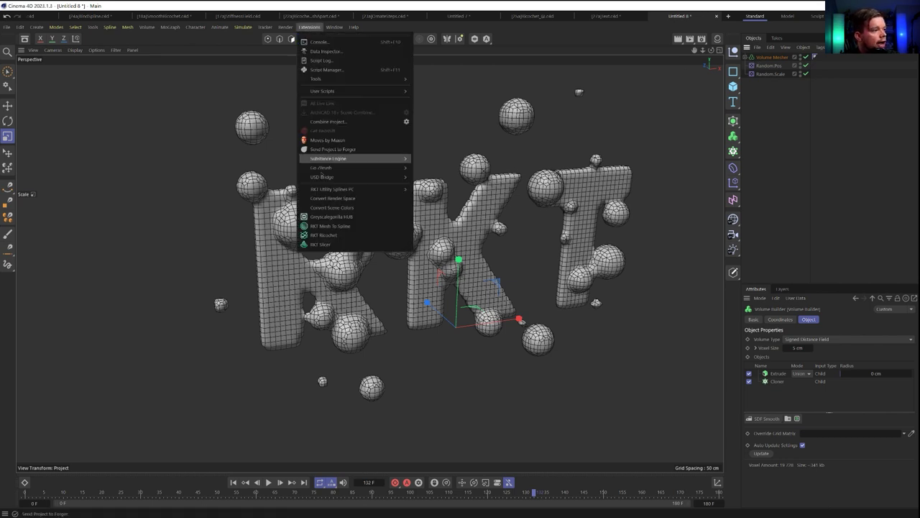
mouse_move(345, 188)
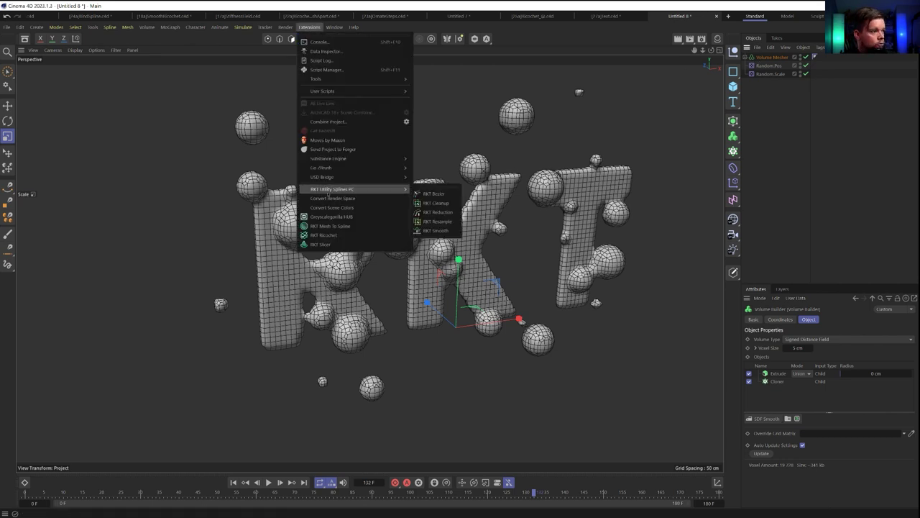
left_click(320, 245)
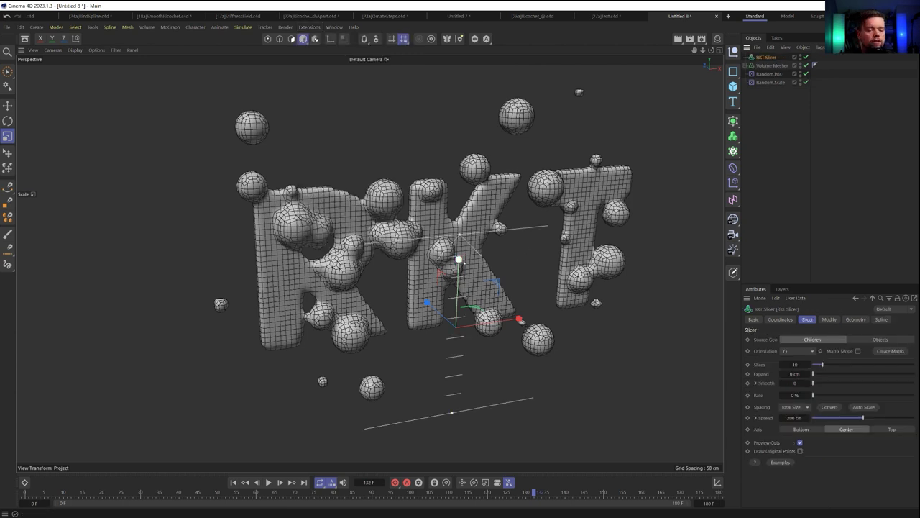
key("e")
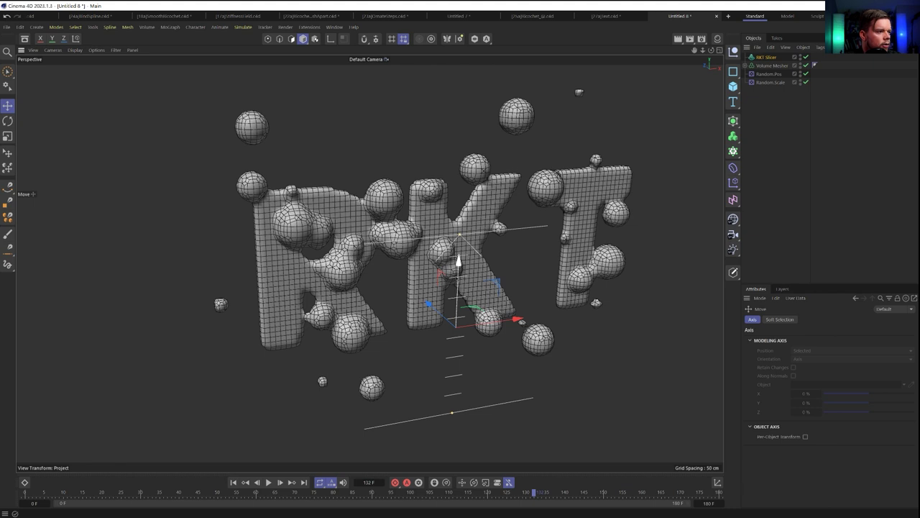
Hide the Volume Mesher and add a Landscape primitive, raising its height well above the default.
left_click(798, 65)
left_click(732, 86)
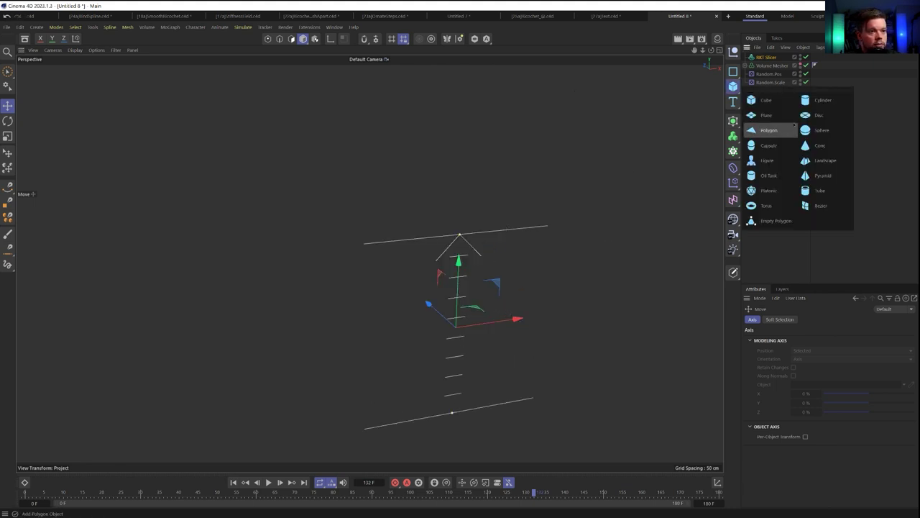
left_click(823, 160)
left_click_drag(460, 234, 463, 132)
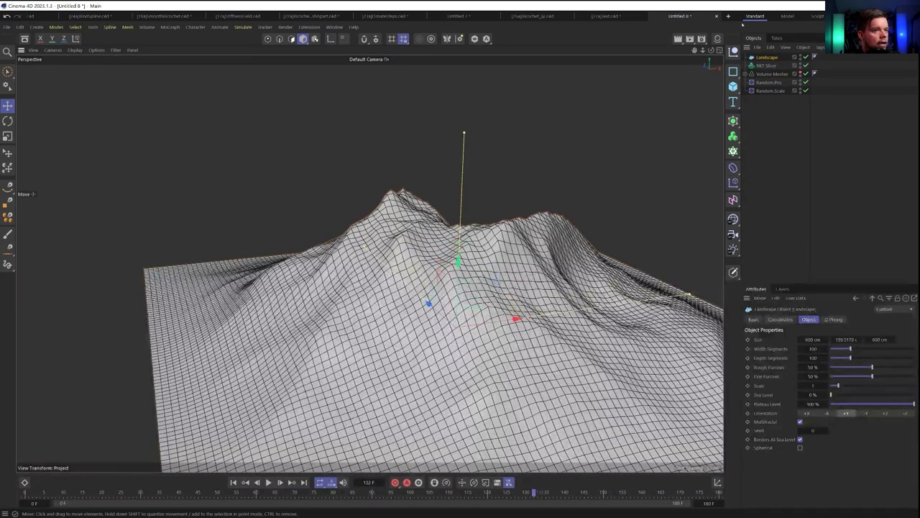
Set the RKT Slicer's source geometry to Objects, assign the Landscape to it, and hide the Landscape in the viewport.
left_click(767, 65)
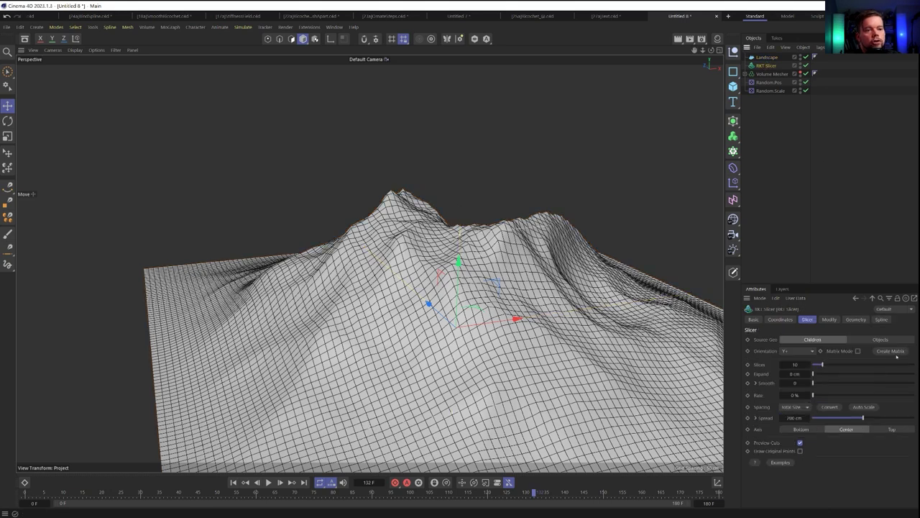
left_click(877, 339)
left_click_drag(799, 323, 811, 351)
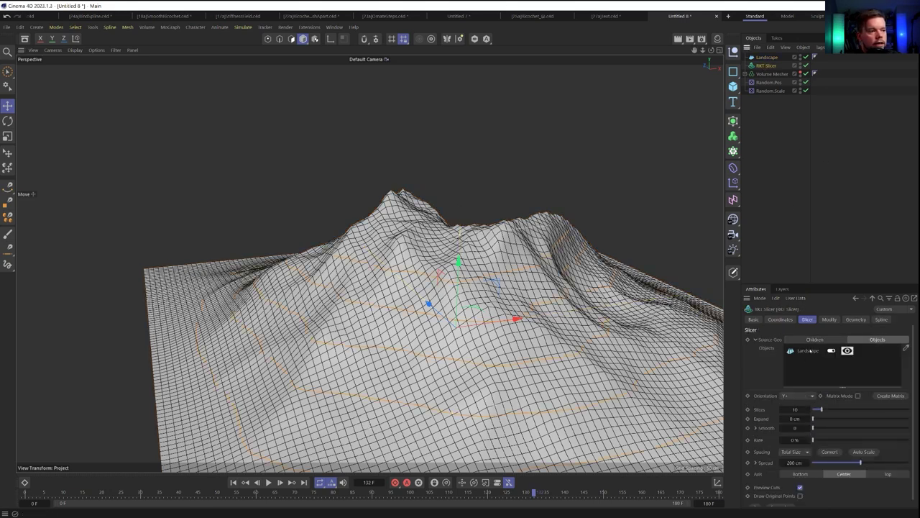
left_click(801, 56)
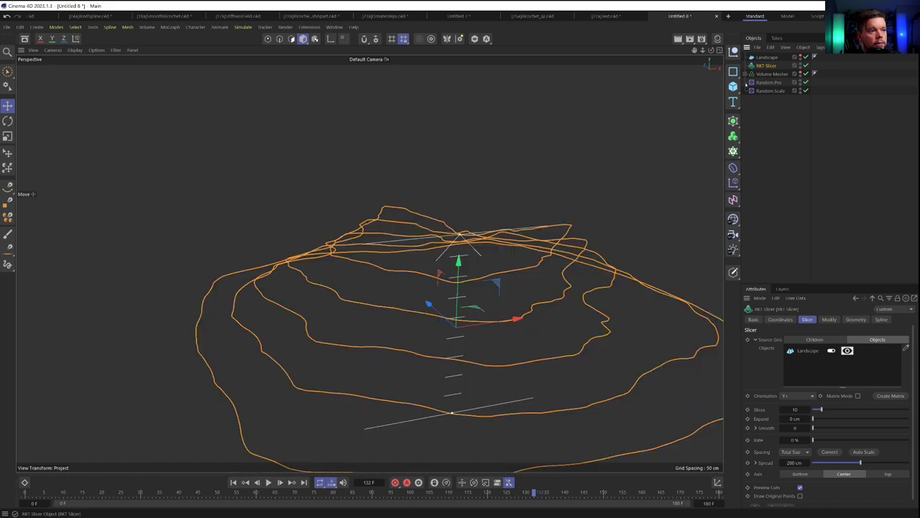
scroll(576, 274, "down", 3)
left_click_drag(575, 280, 612, 281, "alt")
left_click(825, 165)
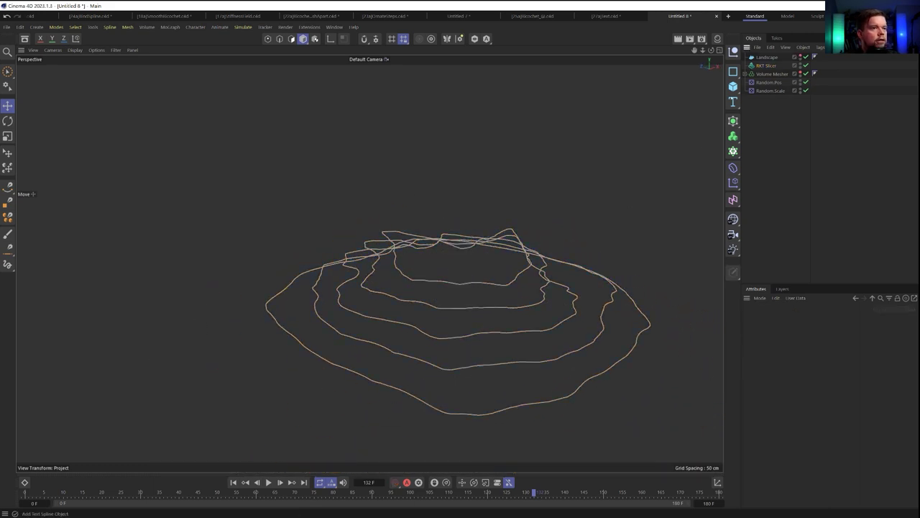
Auto-scale the RKT Slicer's cuts to the Landscape and raise the number of slices to 41.
left_click(766, 65)
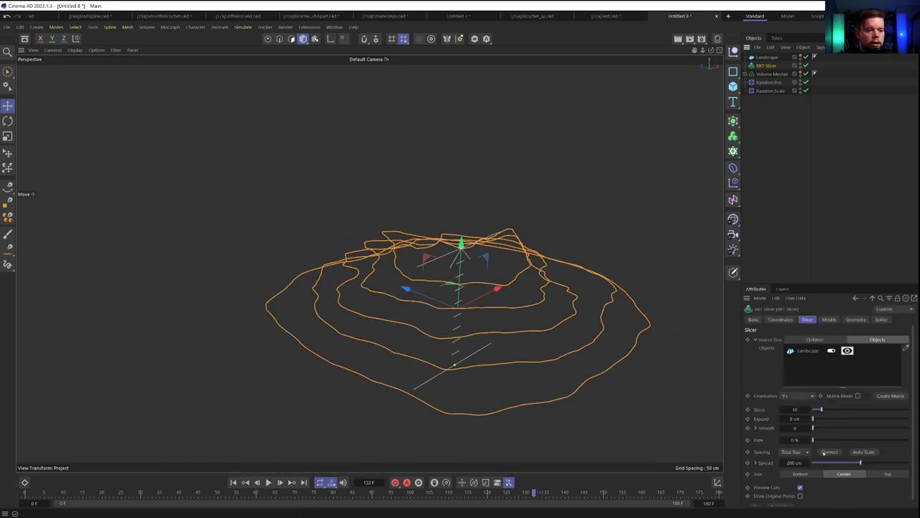
left_click(865, 452)
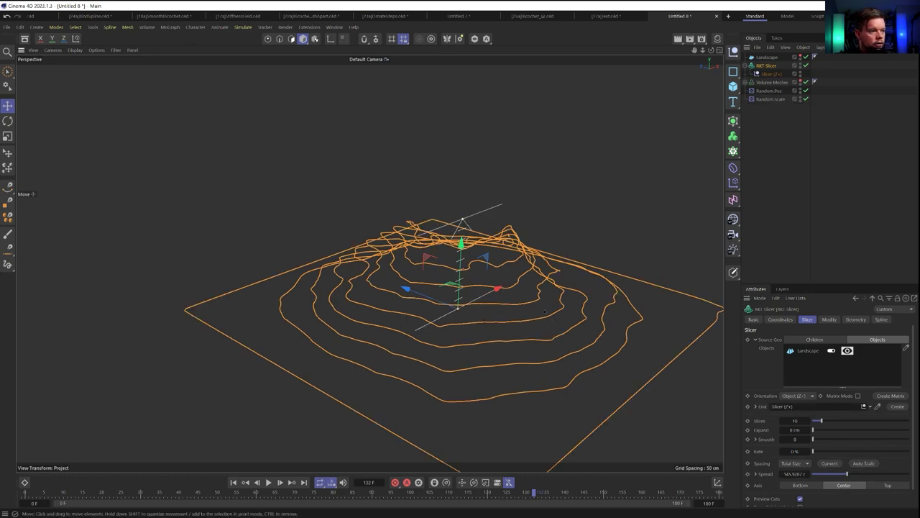
left_click_drag(822, 422, 852, 421)
left_click_drag(545, 297, 545, 297, "alt")
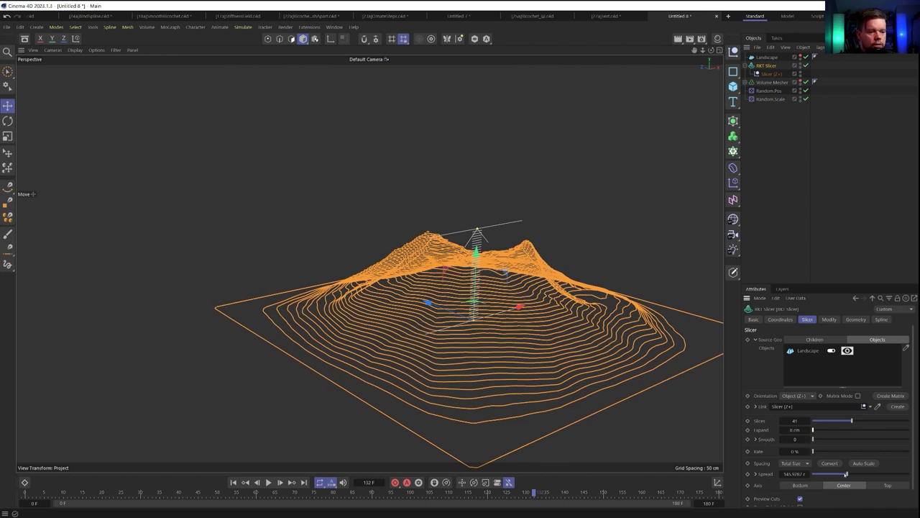
Set the RKT Slicer's rate to 7 % and play the animation to move the landscape contours.
left_click(758, 474)
left_click(757, 474)
left_click(820, 453)
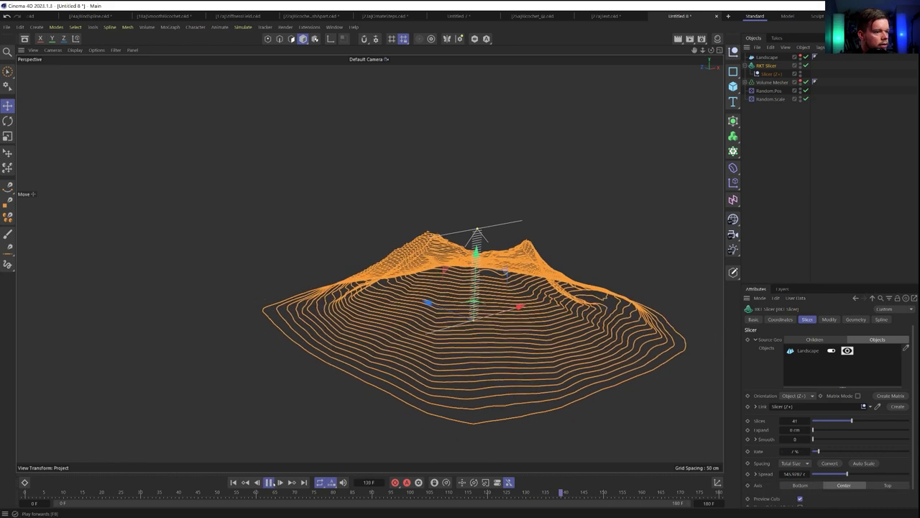
left_click(273, 483)
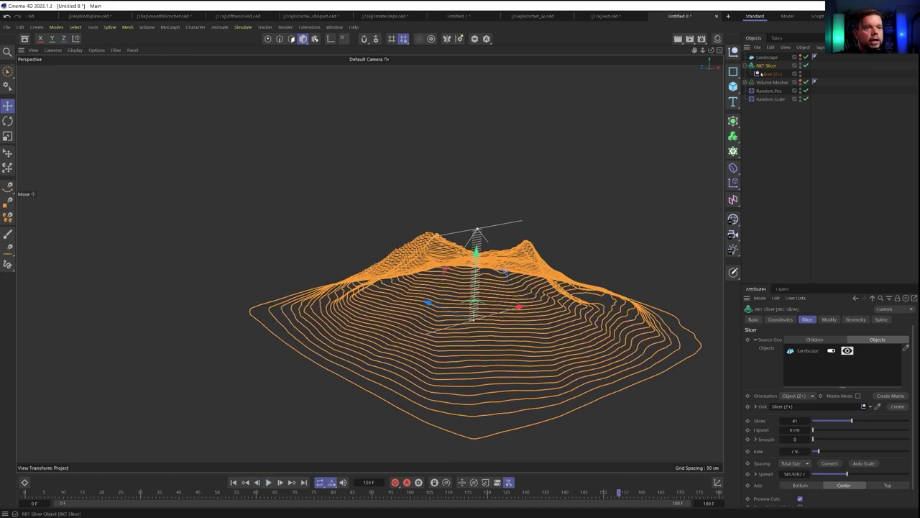
Delete the RKT Slicer and the Landscape, and make the Volume Mesher visible again.
left_click(765, 75)
left_click(764, 66)
key("Delete")
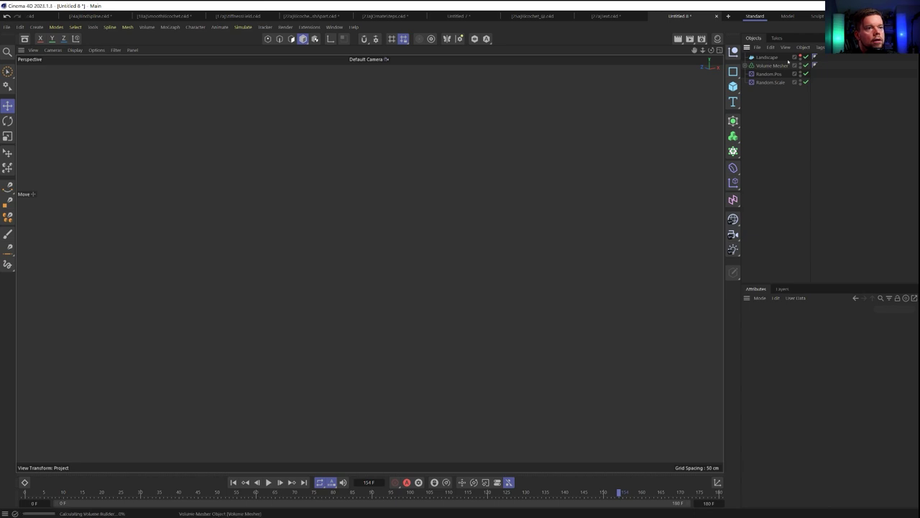
left_click(800, 64)
left_click(768, 57)
key("Delete")
left_click(769, 58)
Add a new RKT Slicer and rotate it so its slicing axis runs through the depth of the RKT text.
left_click(309, 27)
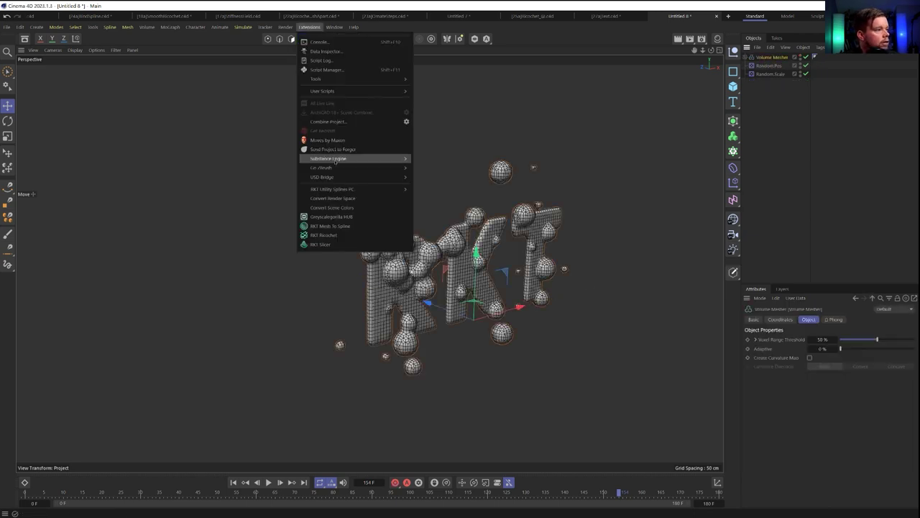
left_click(334, 245)
key("r")
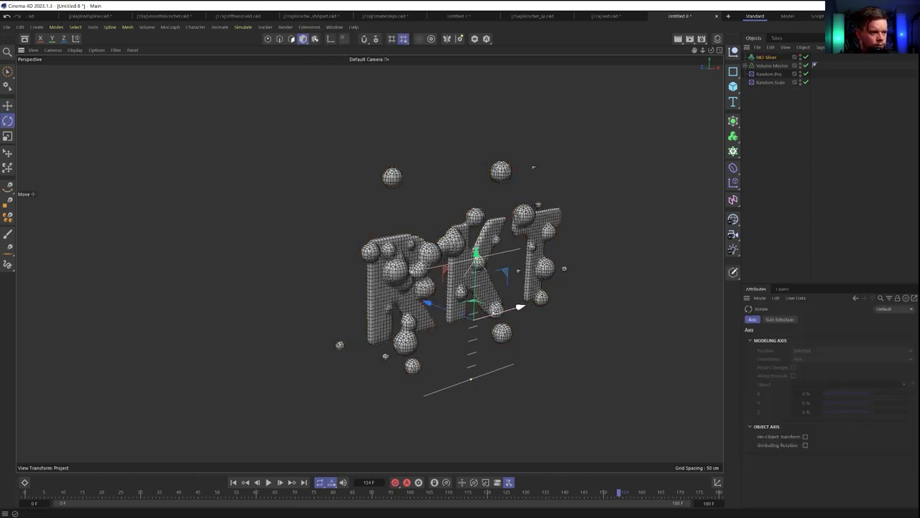
left_click_drag(504, 318, 498, 290)
Reduce the RKT Slicer to 1 slice and nudge it along its slicing axis through the text.
left_click(767, 58)
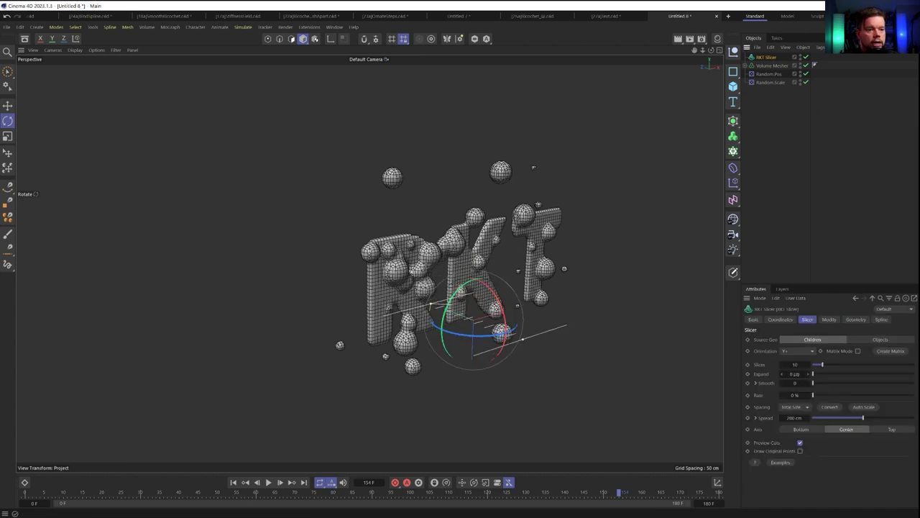
left_click_drag(388, 302, 471, 296, "alt")
middle_click_drag(445, 308, 531, 334, "alt")
scroll(530, 334, "up", 3)
key("e")
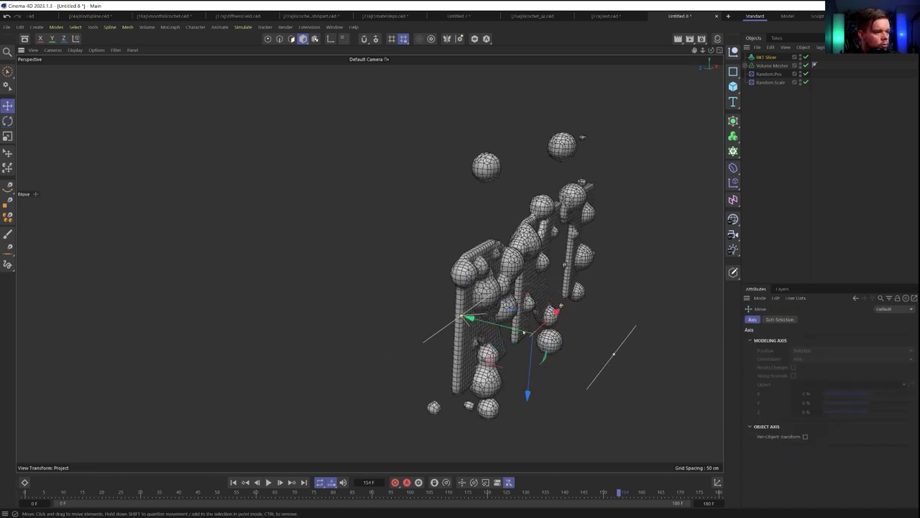
left_click_drag(469, 314, 461, 316)
left_click_drag(527, 284, 466, 279, "alt")
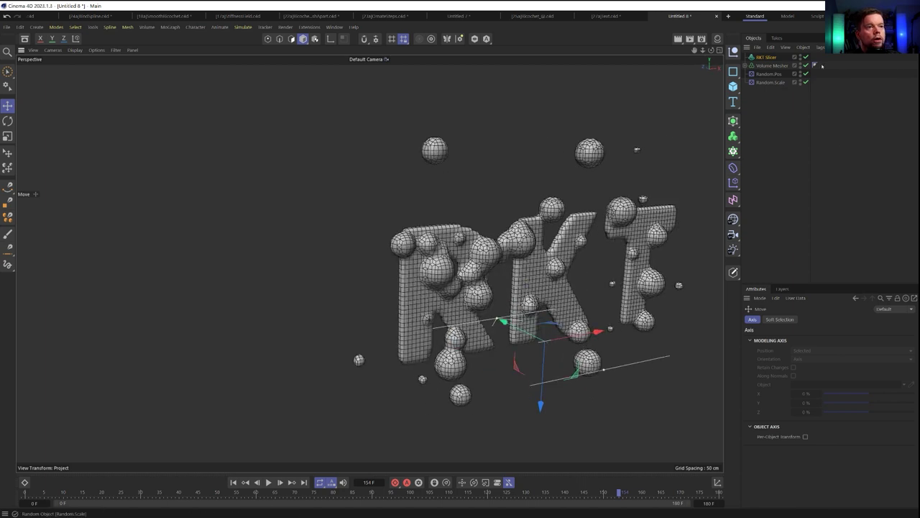
Set the RKT Slicer's source geometry to Objects, assign the Volume Mesher to it, and hide the mesher.
left_click(767, 57)
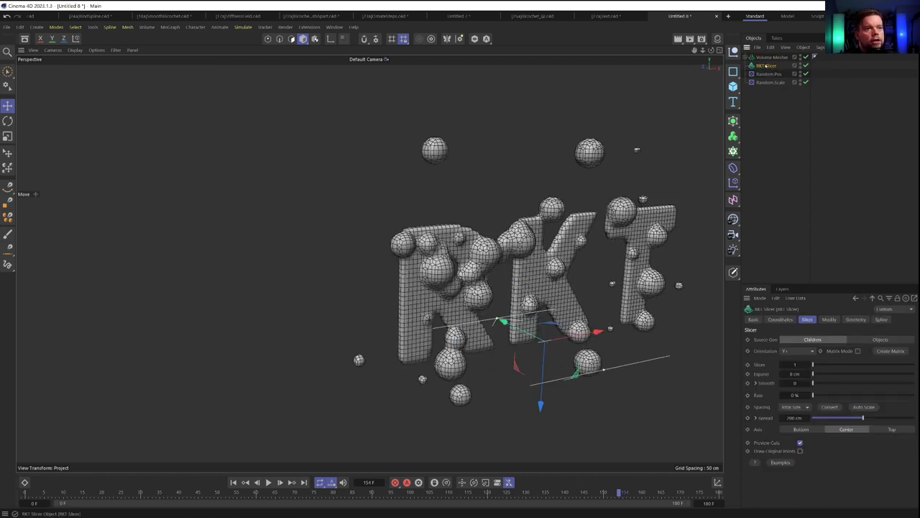
left_click(878, 339)
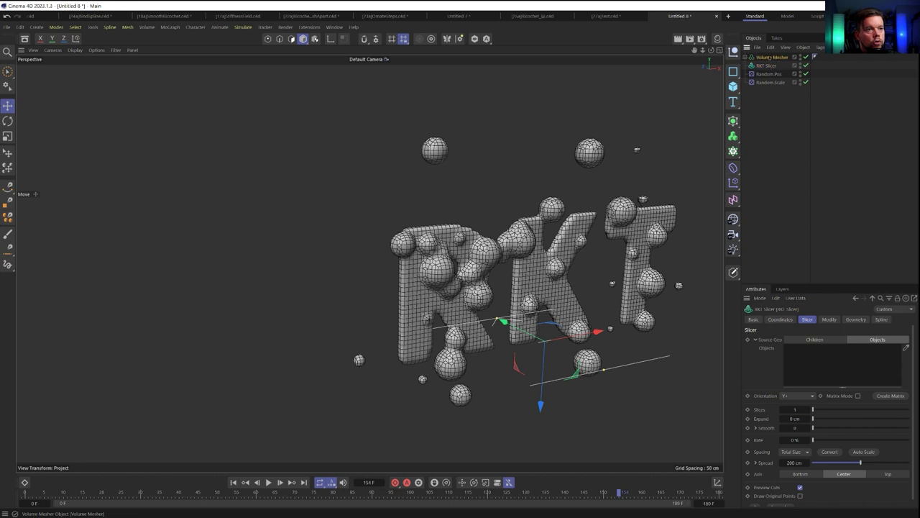
left_click_drag(797, 341, 798, 363)
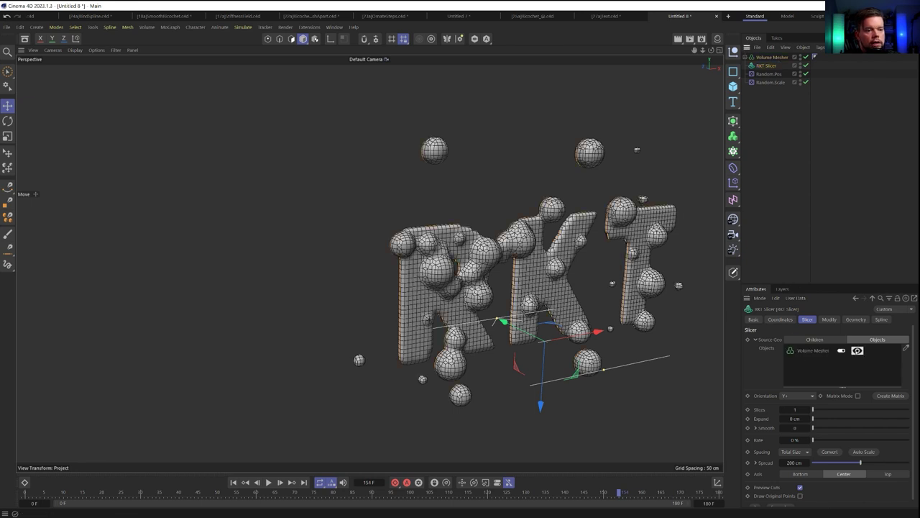
left_click(857, 350)
left_click(768, 207)
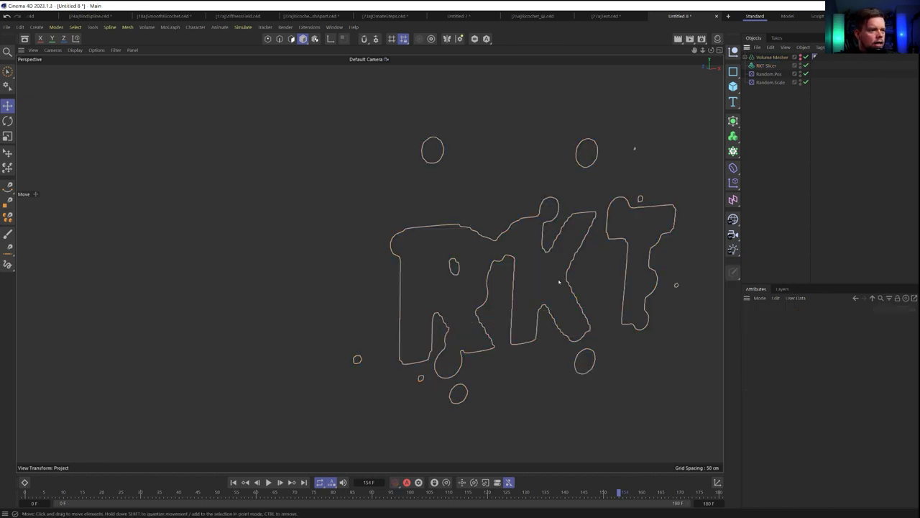
Examine the sliced RKT outline from different angles and play the animation.
left_click_drag(559, 281, 441, 273, "alt")
left_click_drag(370, 263, 504, 260, "alt")
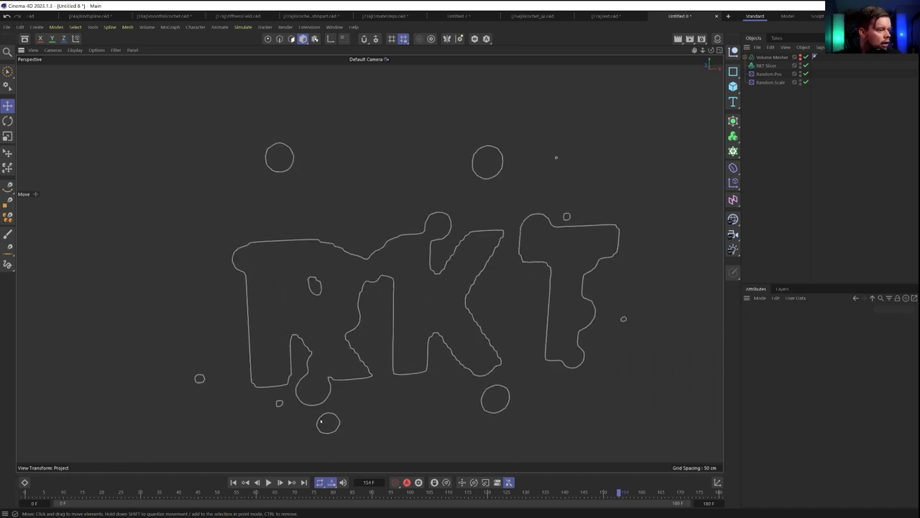
key("F8")
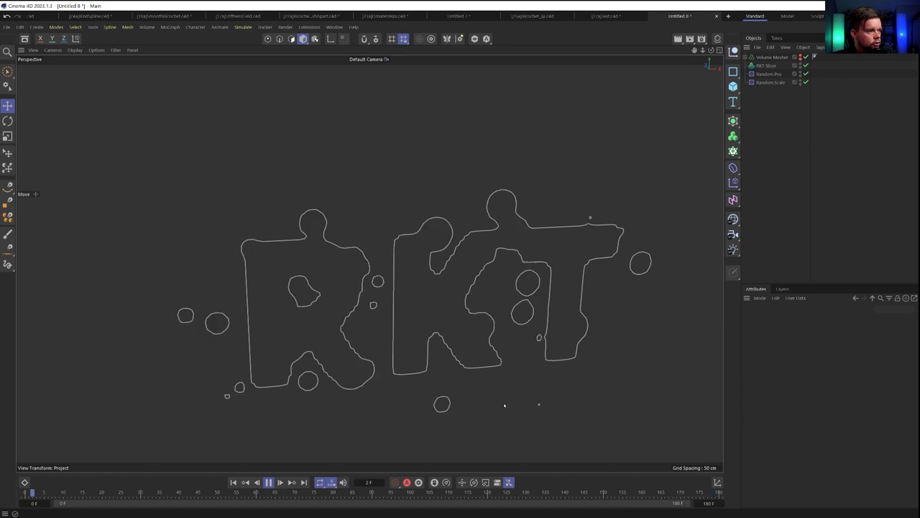
Add an RKT Smooth utility spline as the parent of the RKT Slicer.
left_click(767, 65)
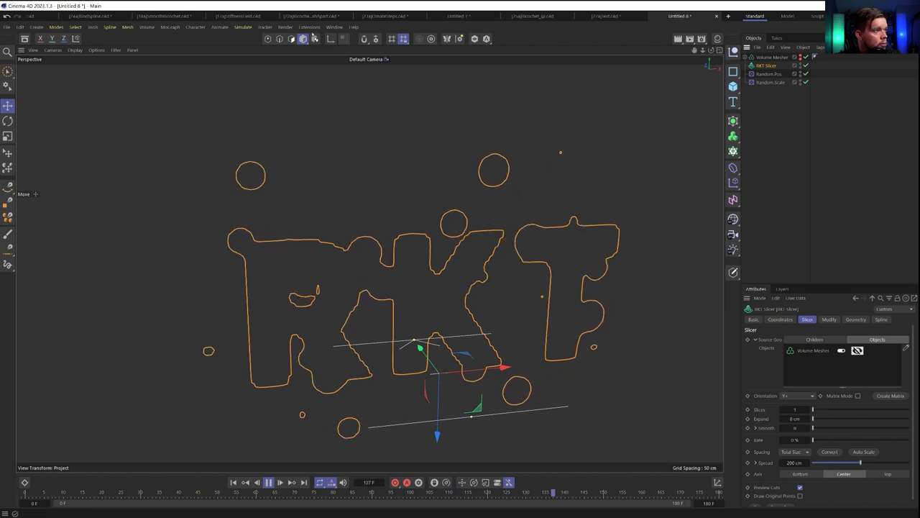
left_click(309, 27)
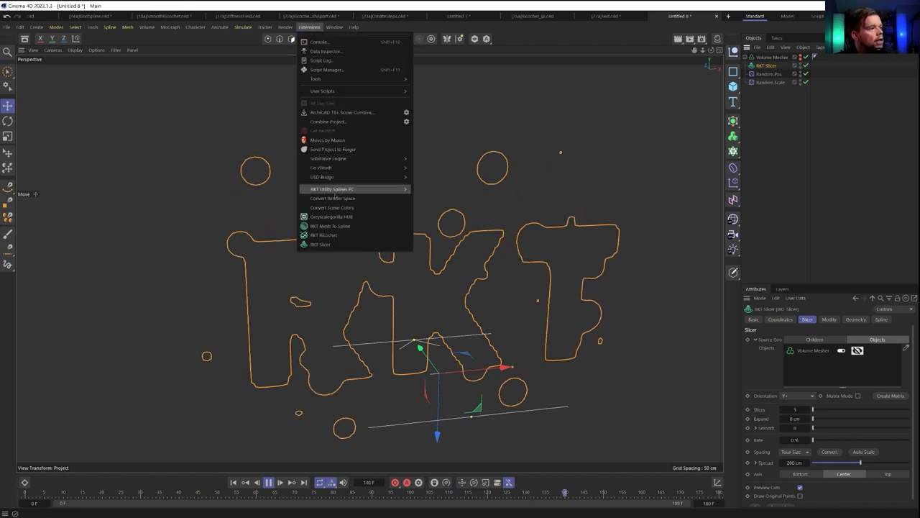
left_click(436, 231)
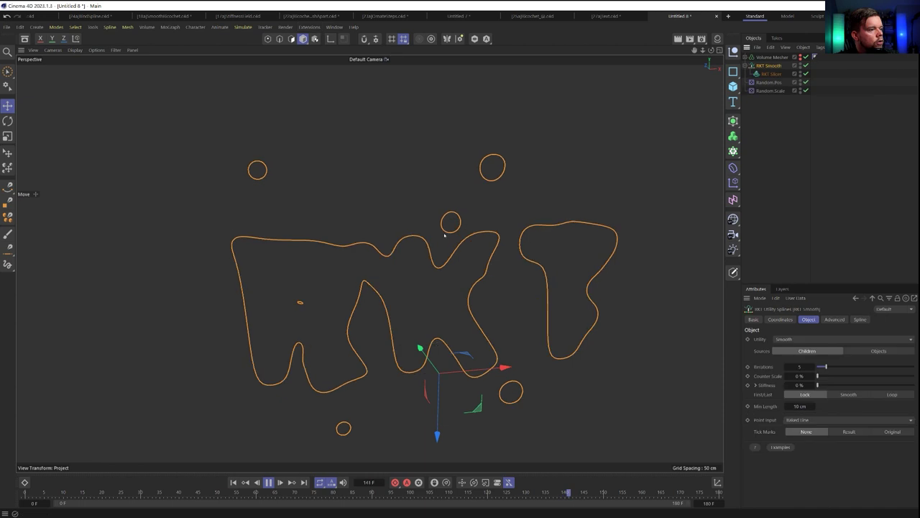
Set the RKT Smooth's point input to Subdivide and its iterations to 3.
left_click(805, 420)
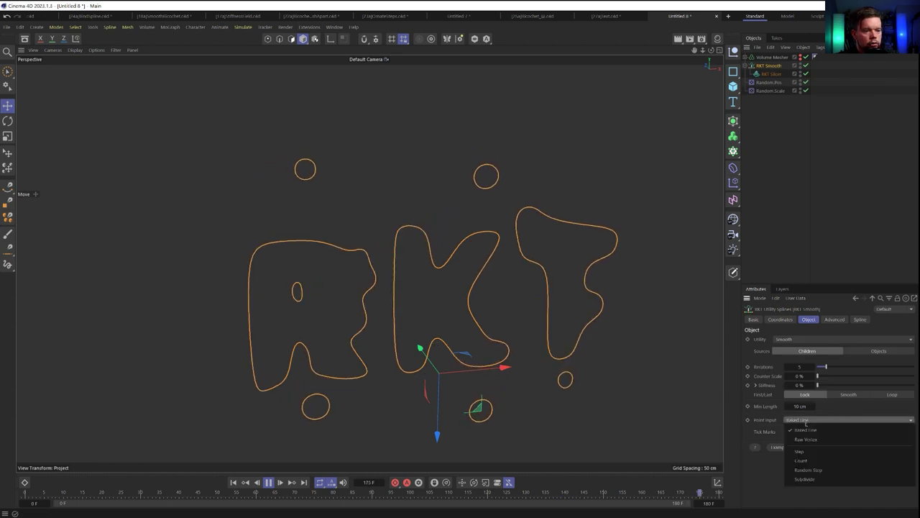
left_click(804, 479)
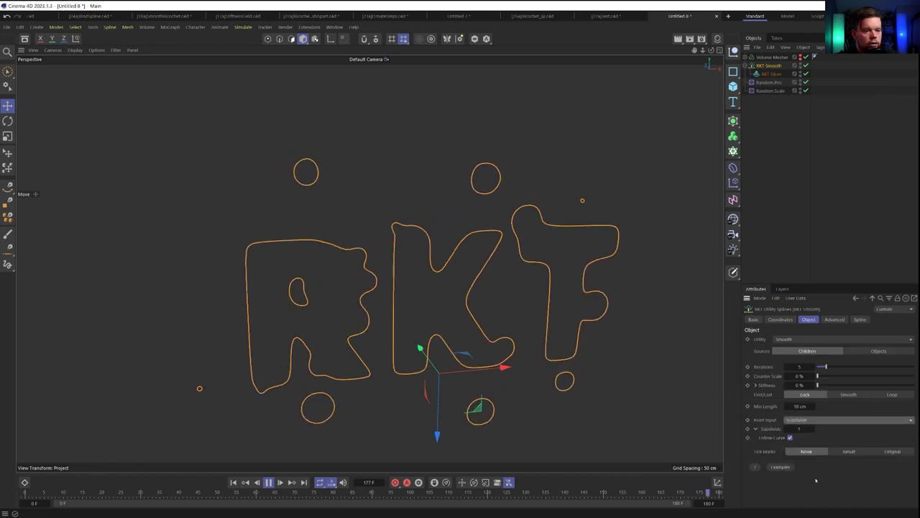
left_click_drag(826, 366, 816, 367)
left_click(814, 367)
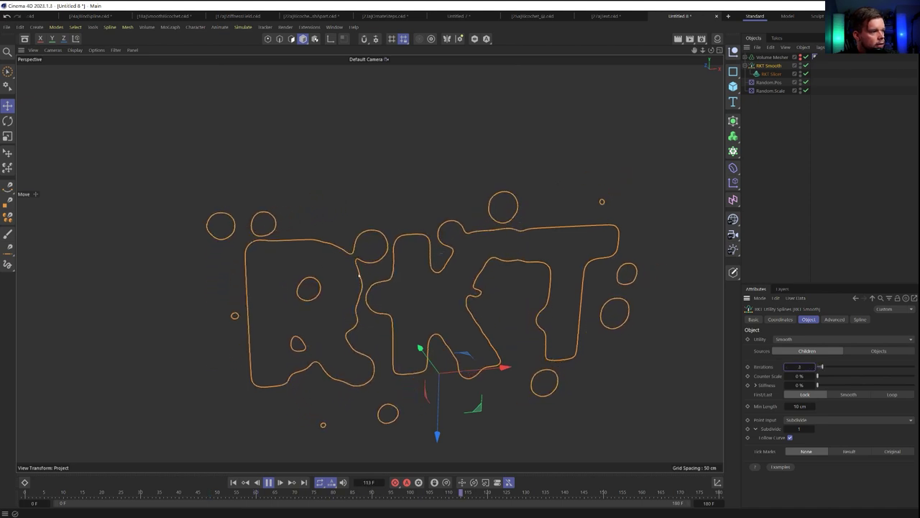
Set the RKT Smooth's minimum length to 0 cm and its counter scale to 100 %.
double_click(806, 406)
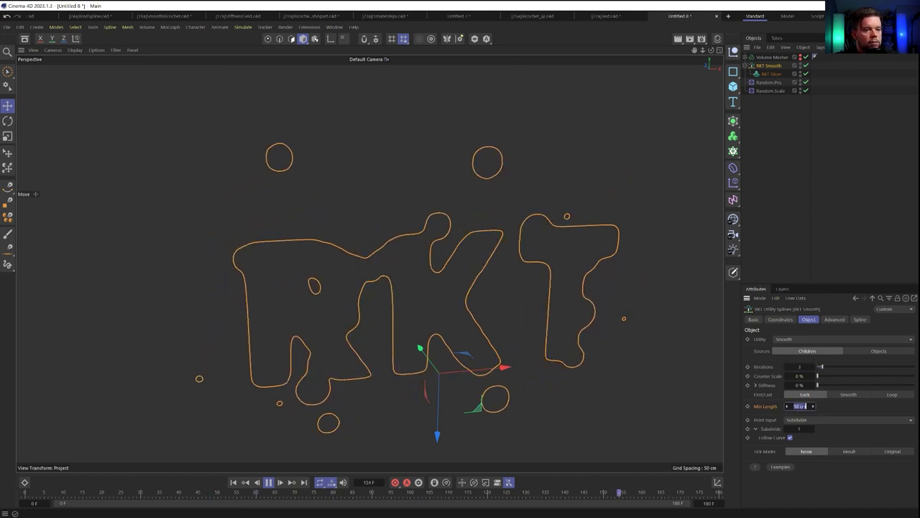
type("0")
key("Return")
left_click_drag(818, 376, 915, 375)
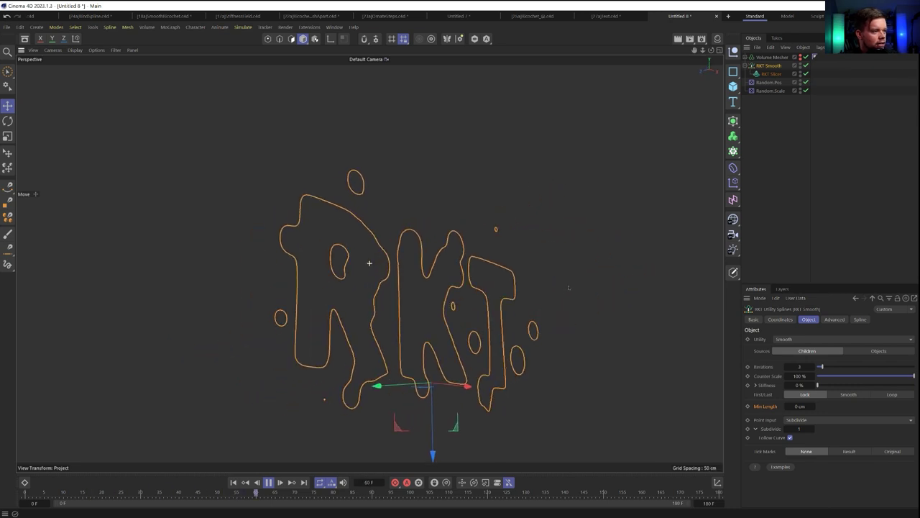
Display the RKT Smooth's result tick marks and set its point input to Step with a 2 cm step.
left_click(772, 74)
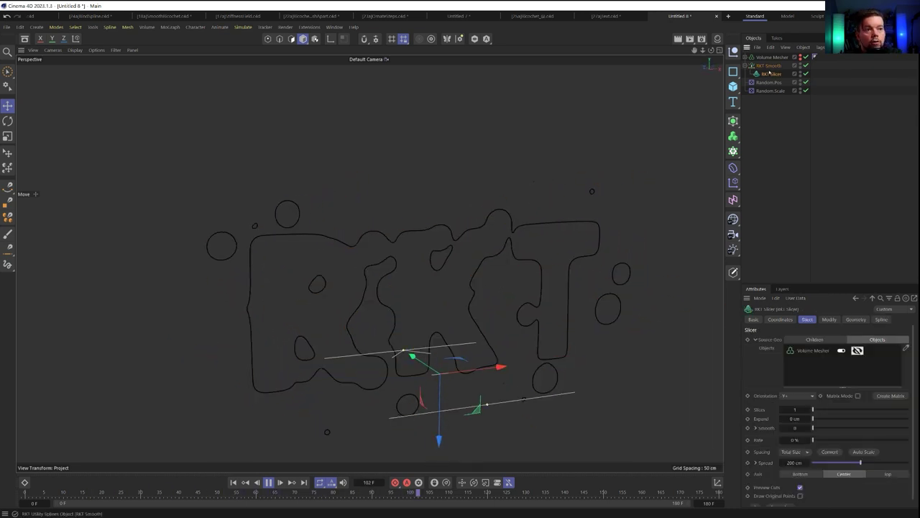
left_click(767, 66)
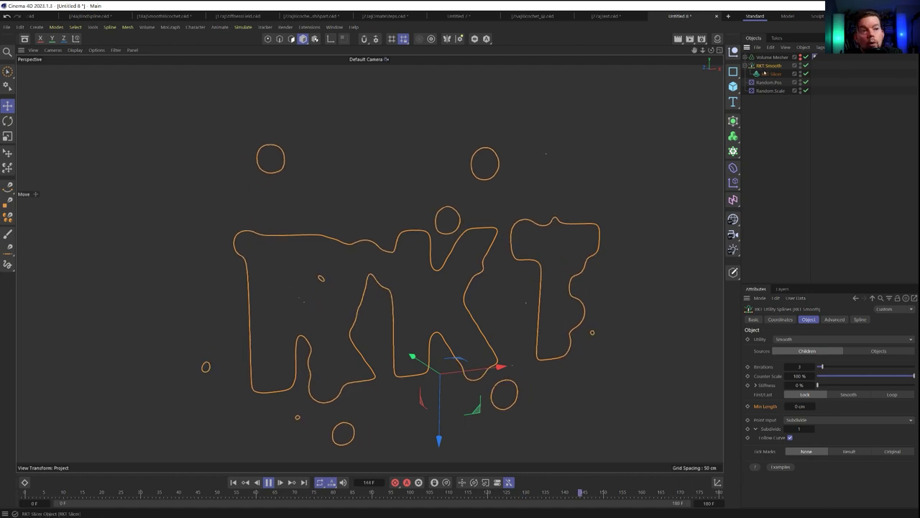
left_click(849, 451)
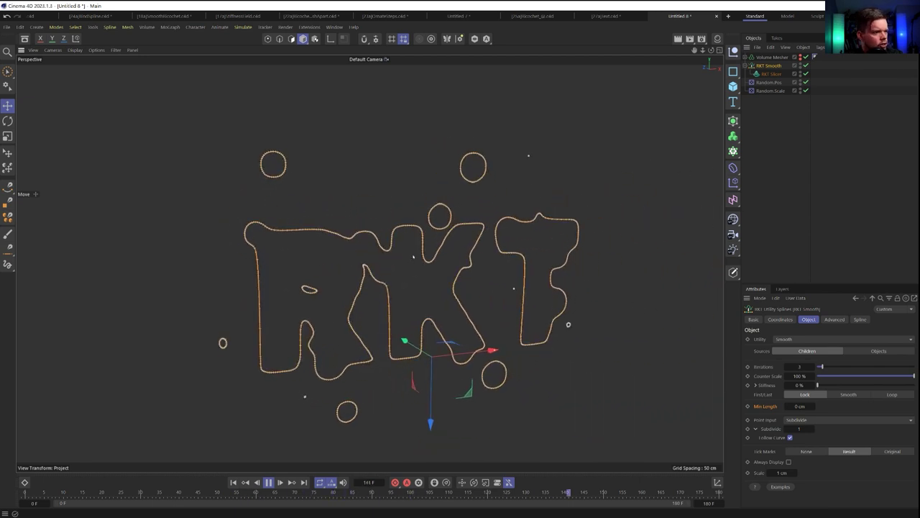
left_click(812, 419)
left_click(808, 451)
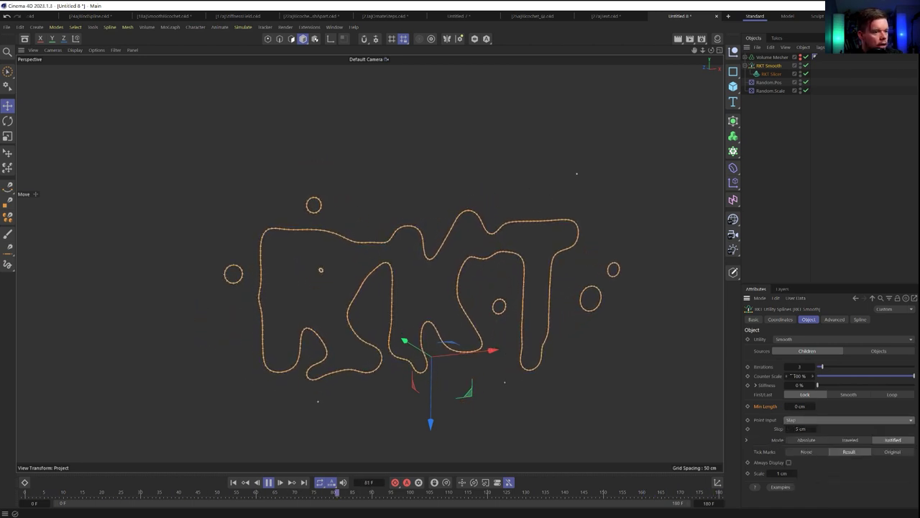
left_click(802, 428)
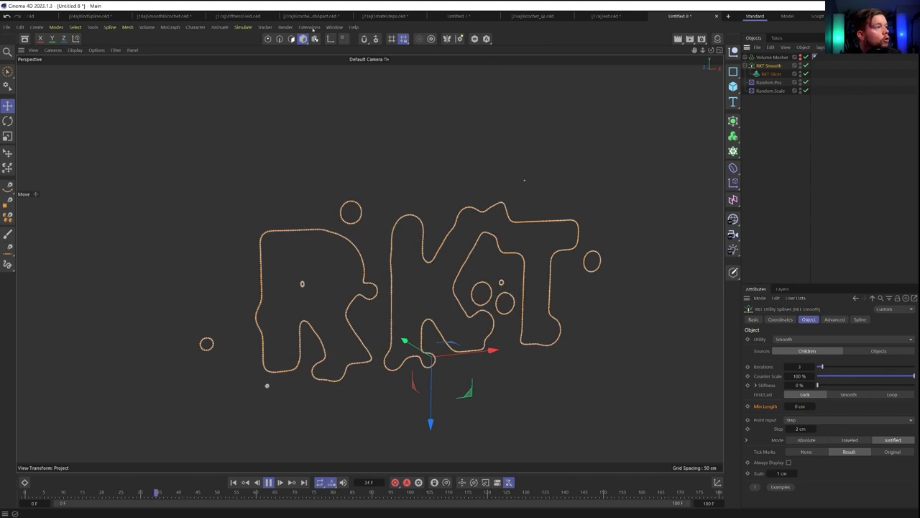
Add an RKT Reduction as the parent of the RKT Smooth and set its deviation tolerance to 0.1 cm.
left_click(310, 27)
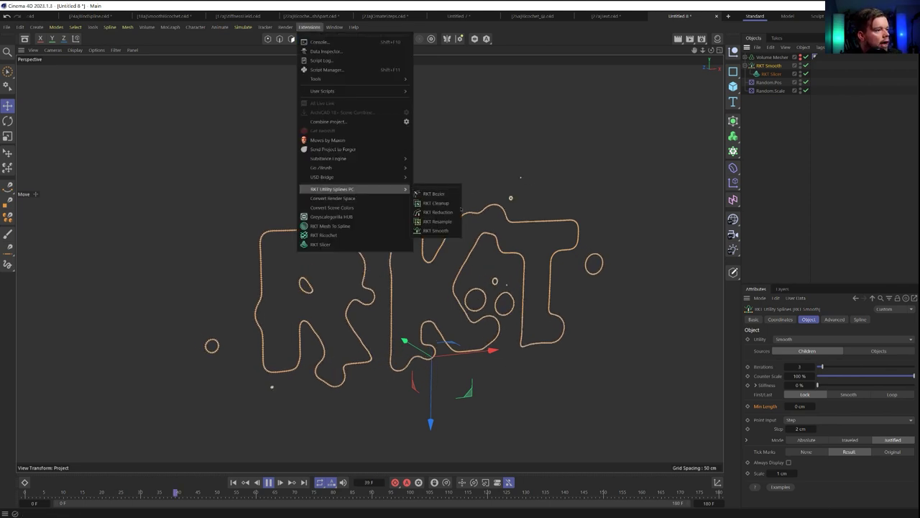
left_click(452, 213)
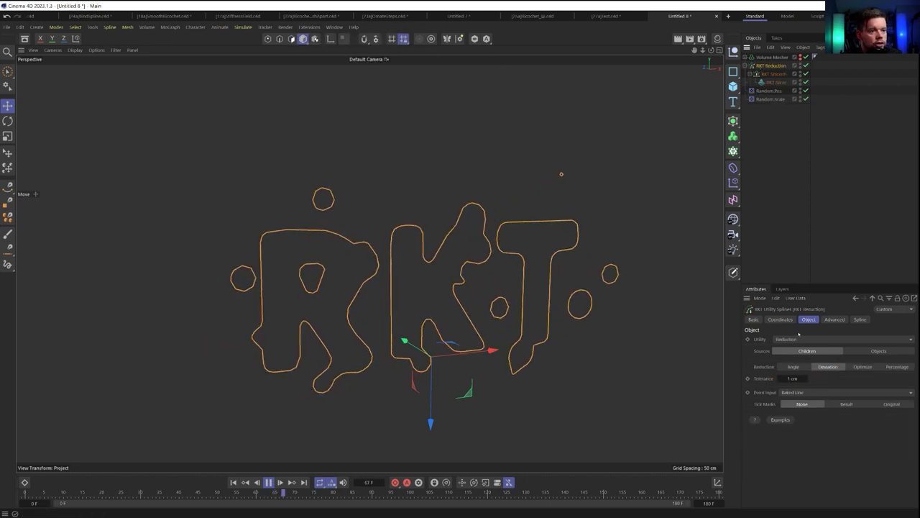
double_click(797, 378)
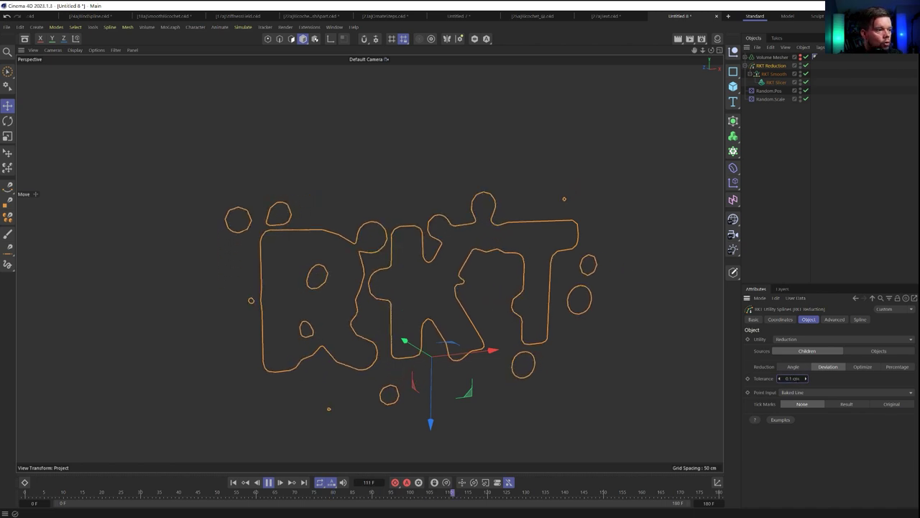
Display the RKT Reduction's result tick marks on the outline and check its point count feedback.
left_click(846, 403)
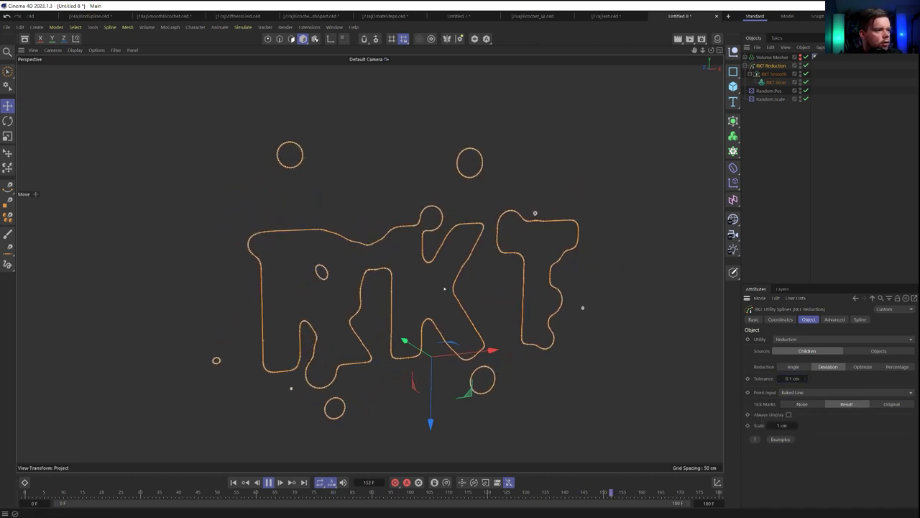
scroll(416, 277, "up", 5)
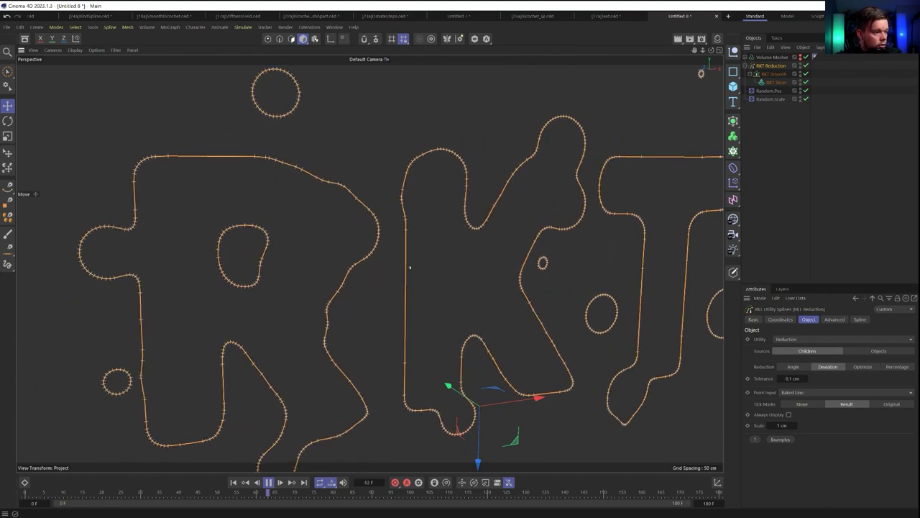
scroll(496, 269, "down", 5)
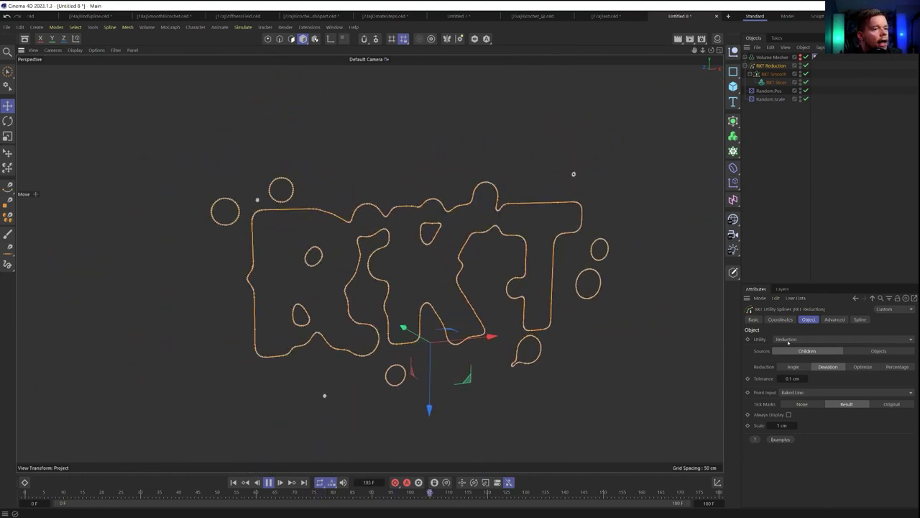
left_click(834, 319)
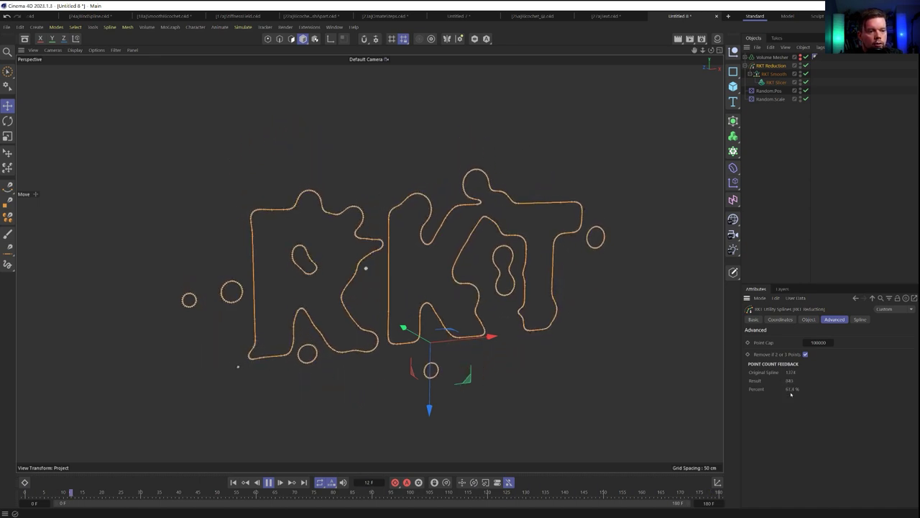
left_click(775, 167)
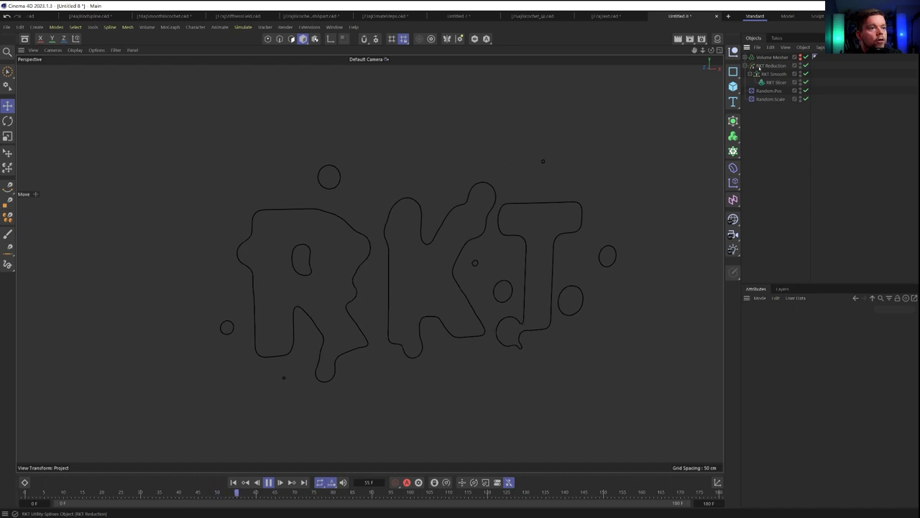
Add an Extrude generator as the parent of the RKT Reduction.
left_click(760, 68)
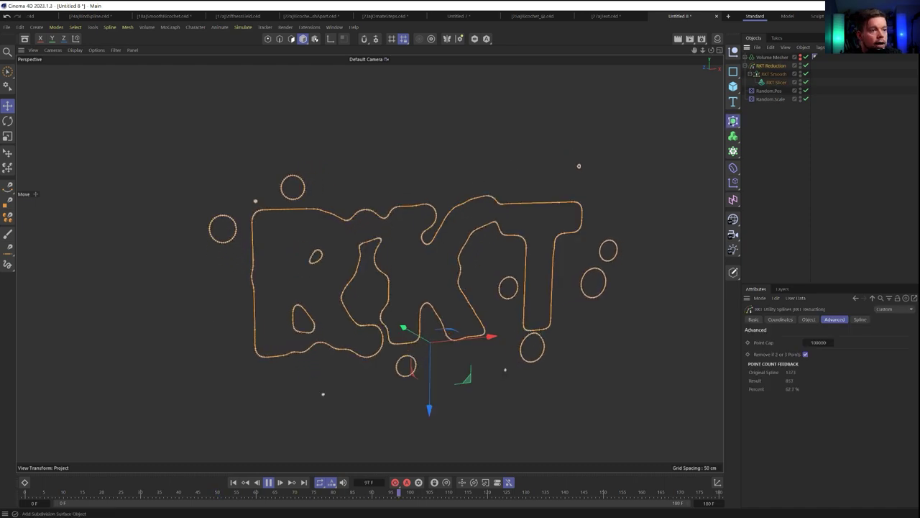
left_click(733, 120)
left_click(768, 152)
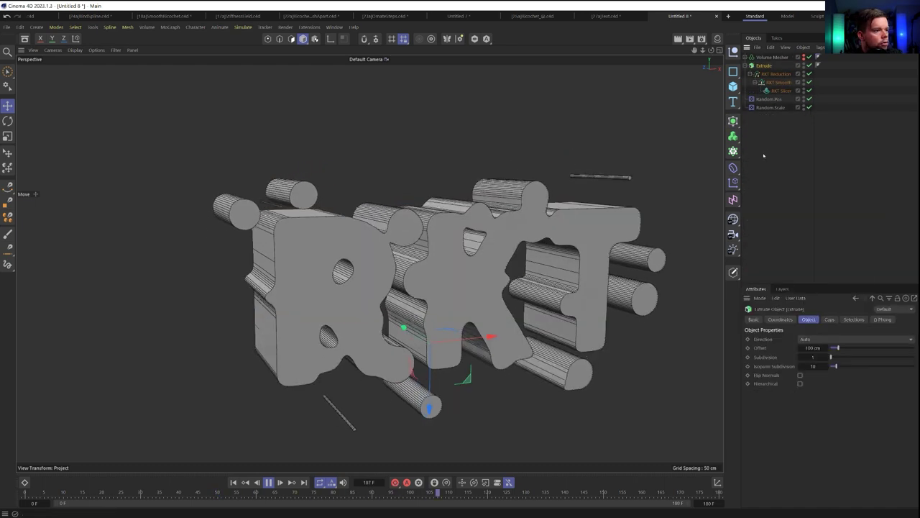
Try the Z and X directions on the new Extrude and set its direction to Y.
left_click(816, 339)
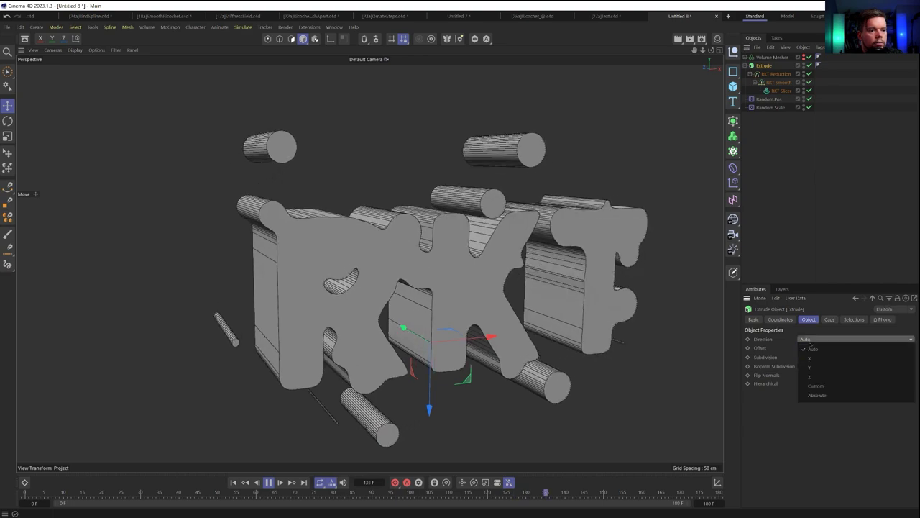
left_click(819, 376)
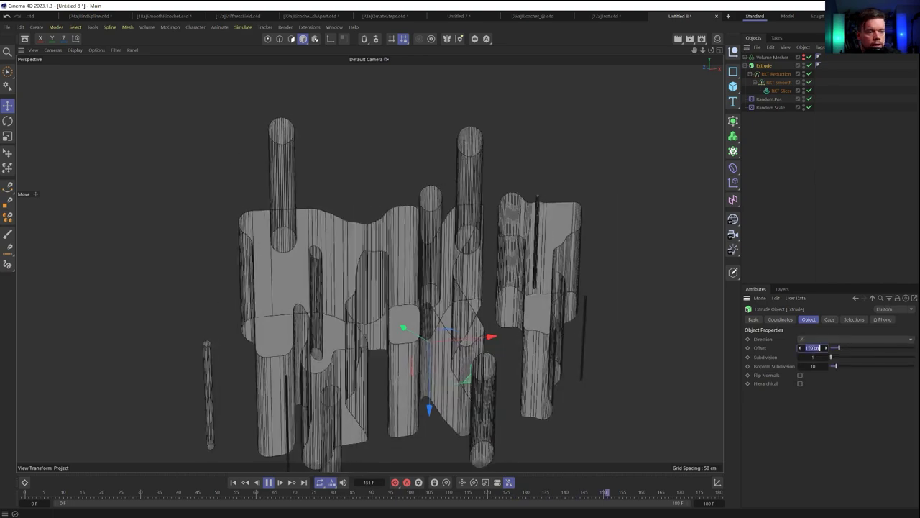
double_click(805, 348)
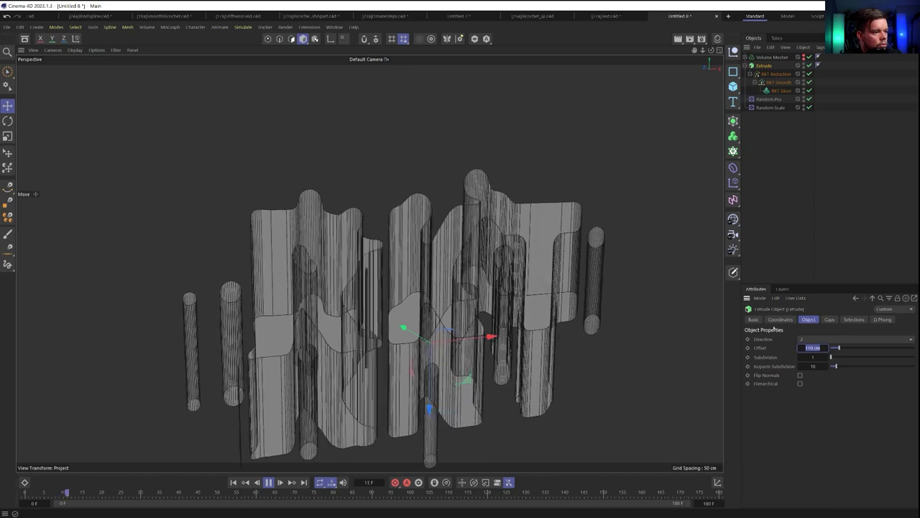
left_click(811, 339)
left_click(810, 358)
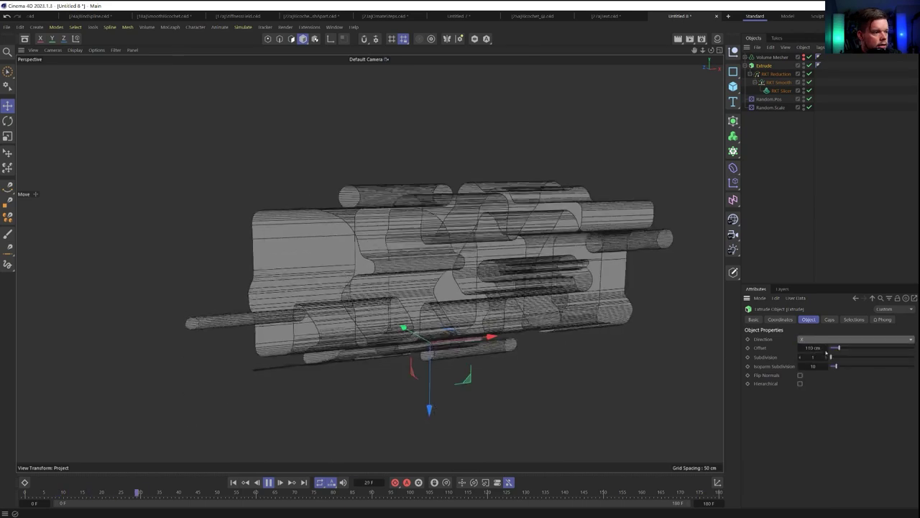
left_click(816, 339)
left_click(811, 366)
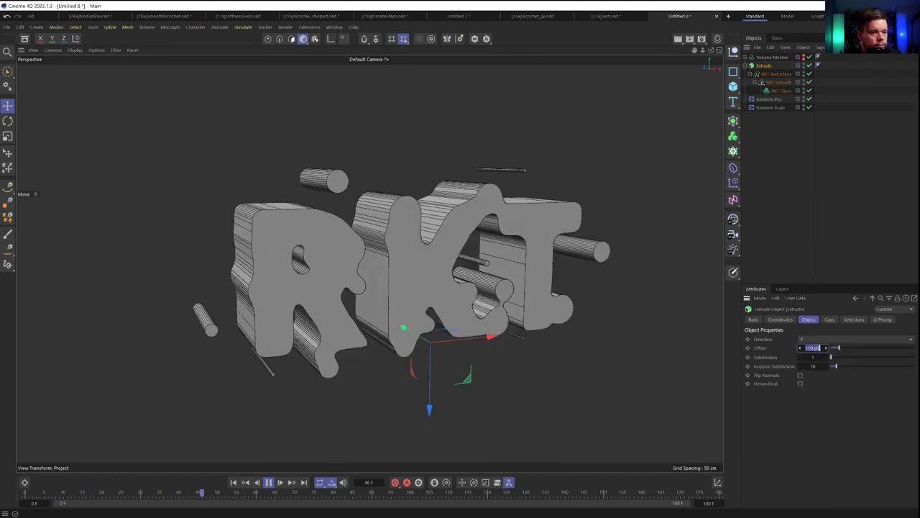
Try an Extrude offset of 20 cm, and set the offset to 5 cm.
type("20")
key("Return")
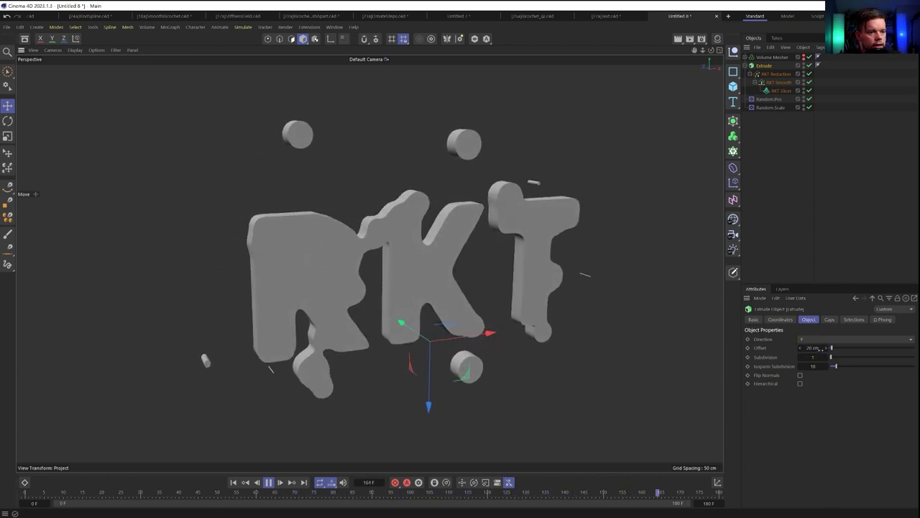
double_click(815, 348)
type("5")
key("Return")
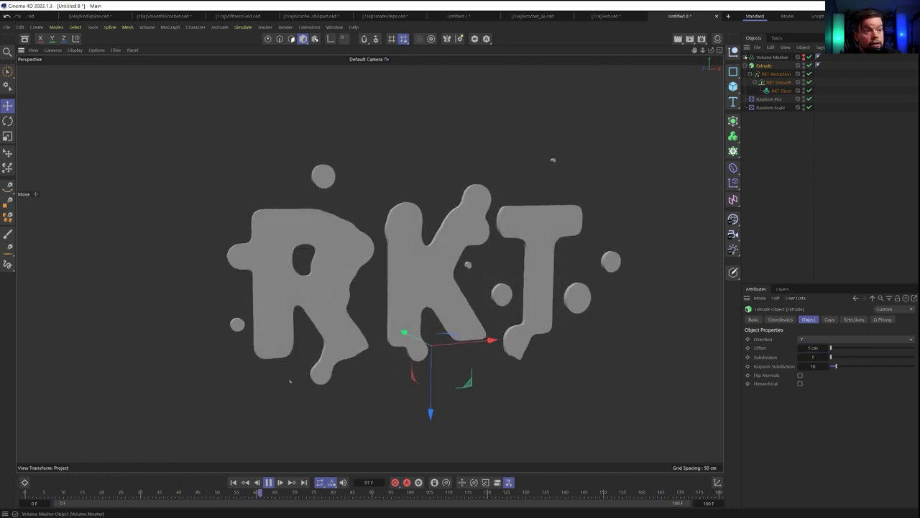
Expand the Volume Mesher hierarchy and set the Cloner's clone count to 22.
left_click(745, 57)
left_click(773, 99)
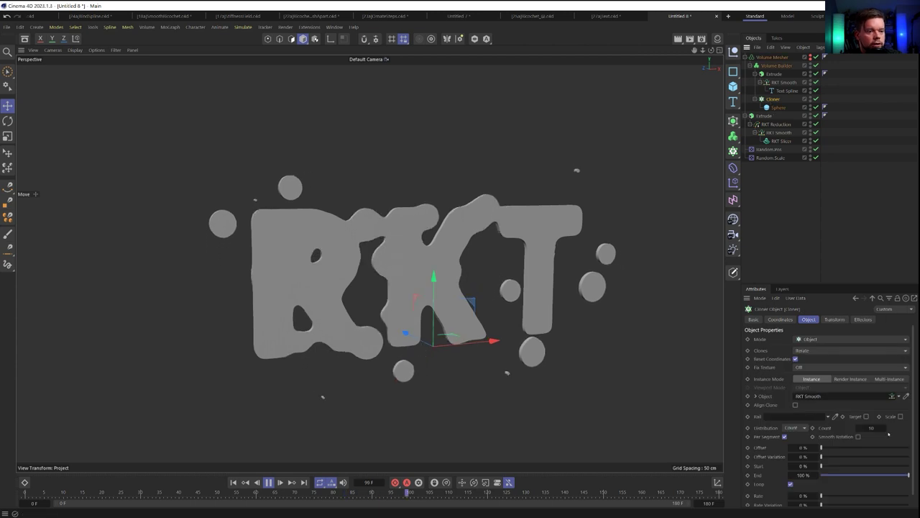
double_click(872, 429)
type("22")
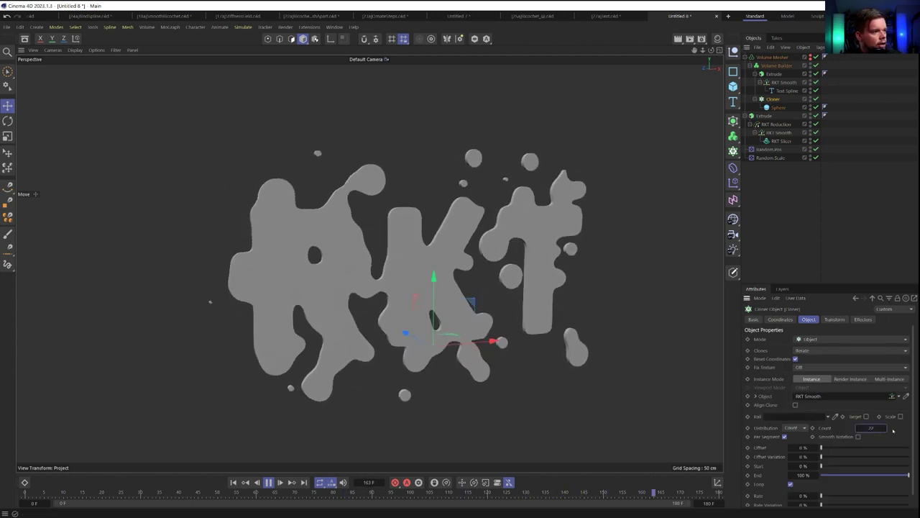
Create a new material and set its color to a blue with hue 197° and saturation 92 %.
left_click(717, 39)
double_click(708, 61)
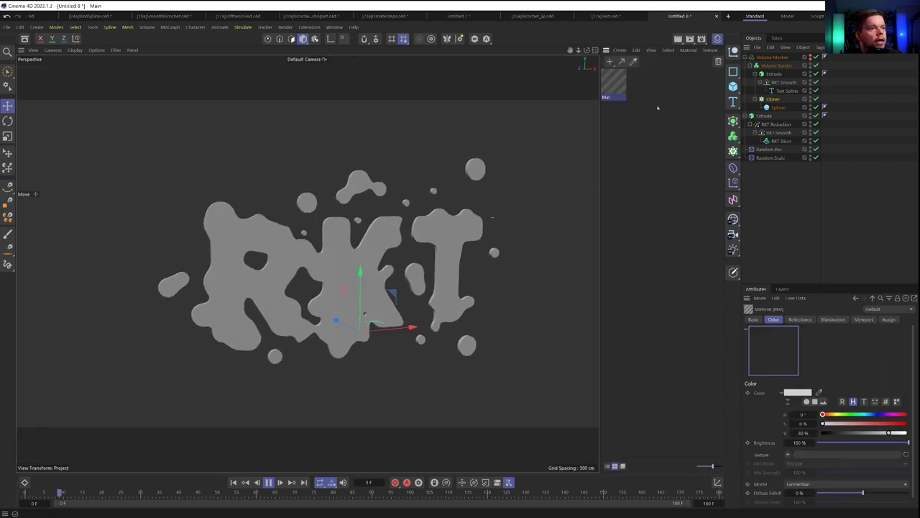
double_click(613, 73)
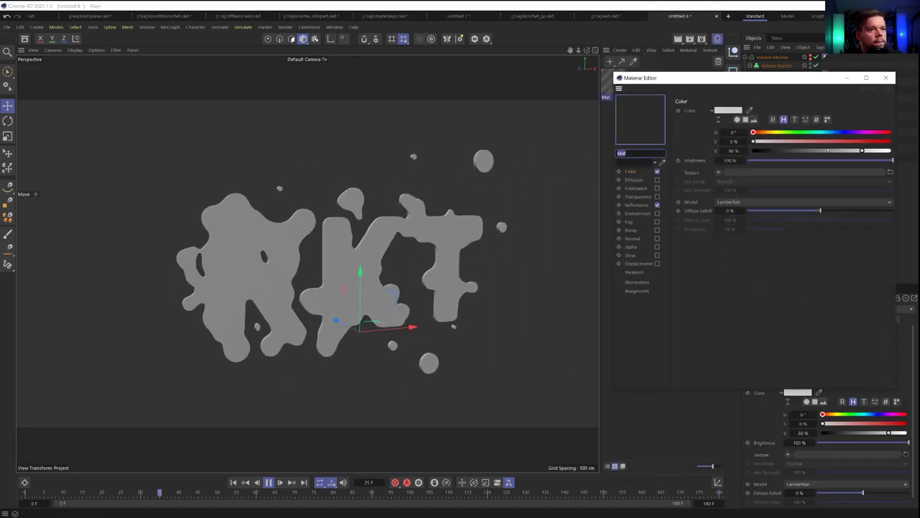
left_click_drag(754, 142, 828, 132)
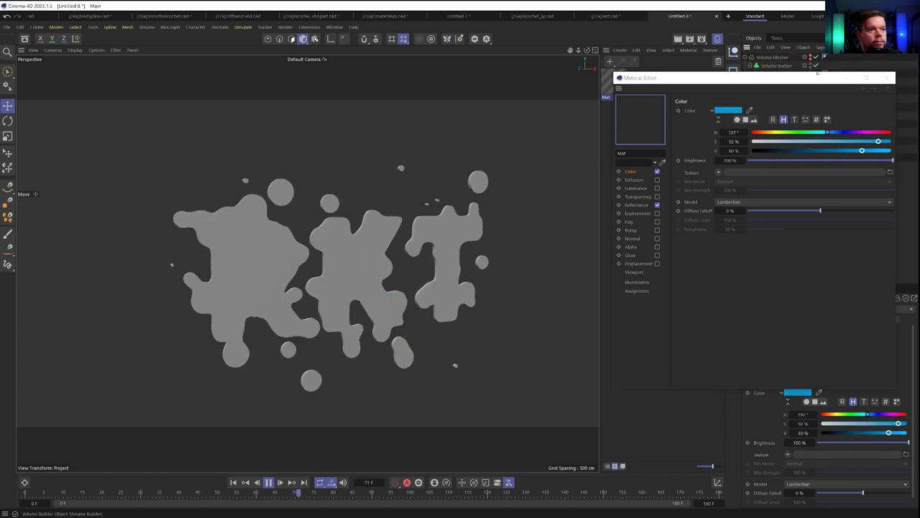
left_click(885, 78)
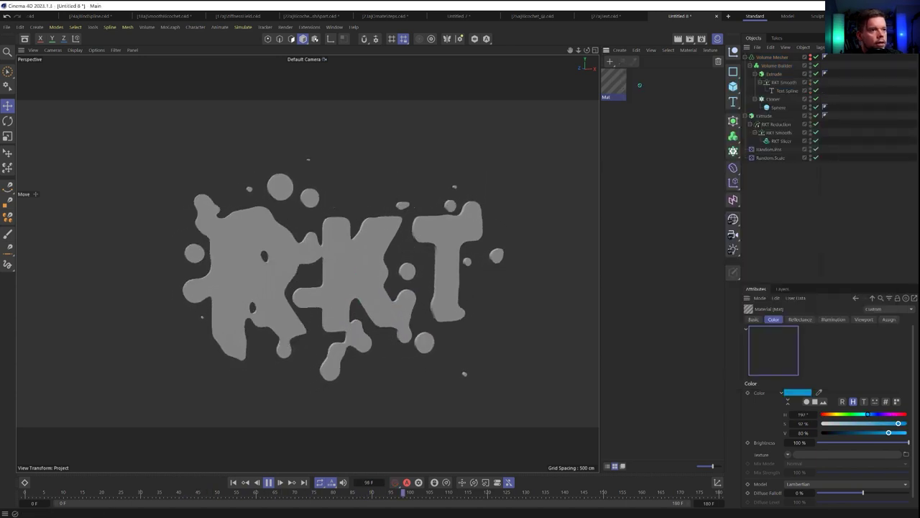
Apply the blue material to the outline's Extrude and restrict its material tag to the C1 cap selection.
left_click_drag(772, 125, 765, 116)
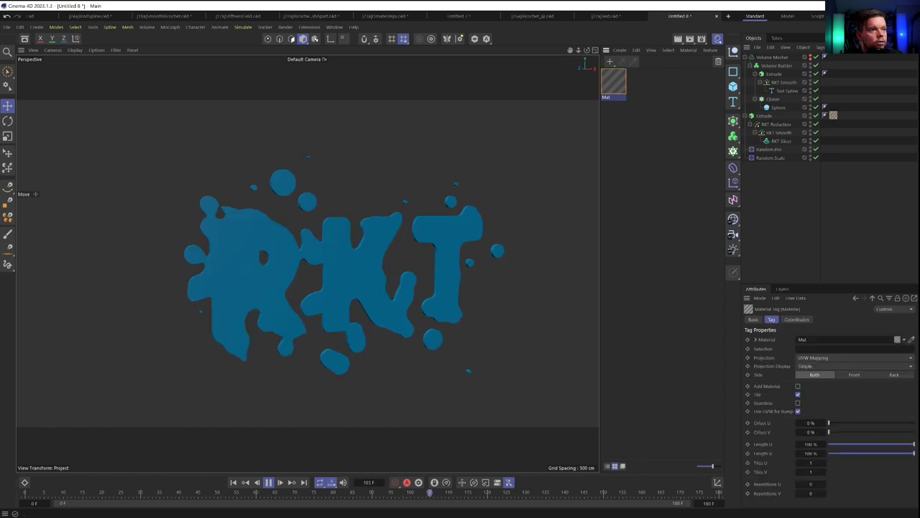
key("shift+F2")
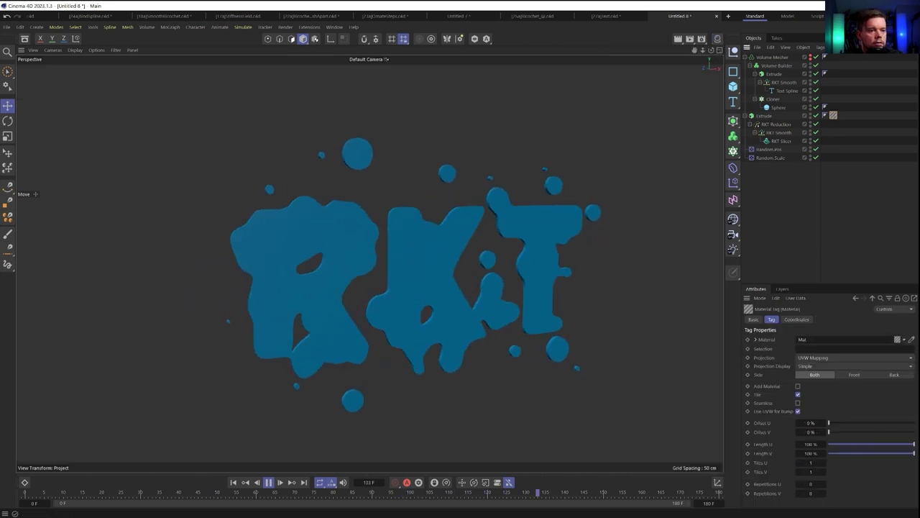
left_click(838, 349)
type("C1C1")
key("Return")
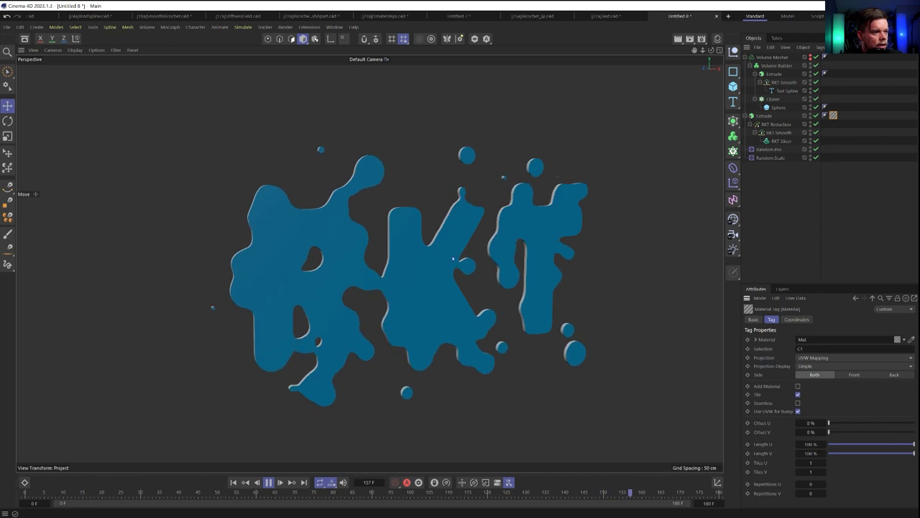
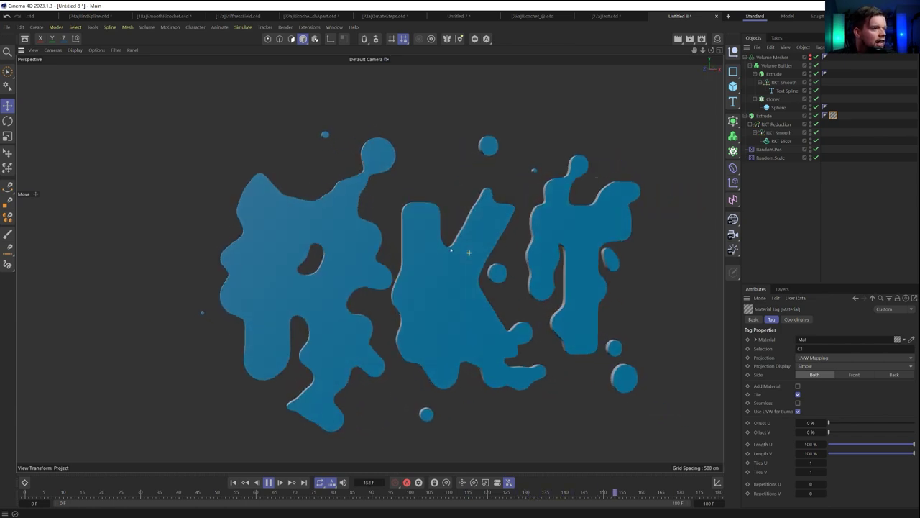
Stop the animation playback and delete the outline's Extrude after moving the RKT Reduction out of it.
key("space")
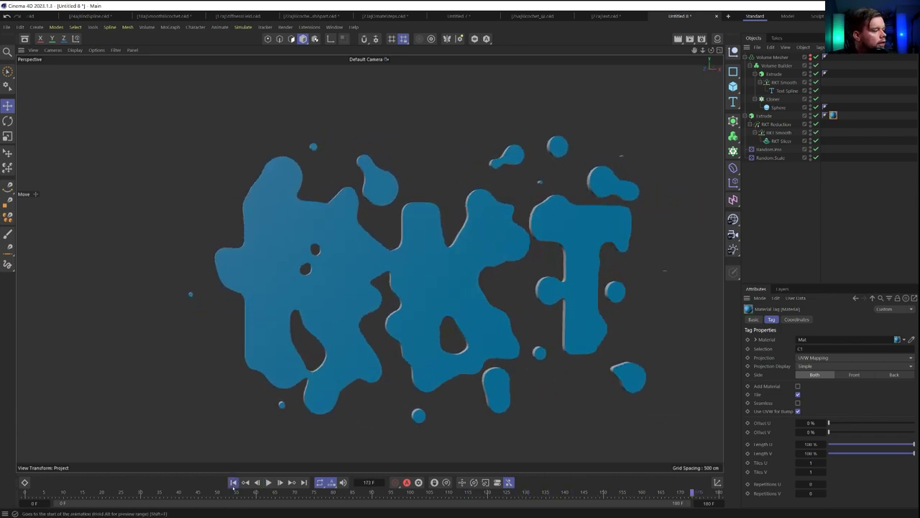
left_click(234, 483)
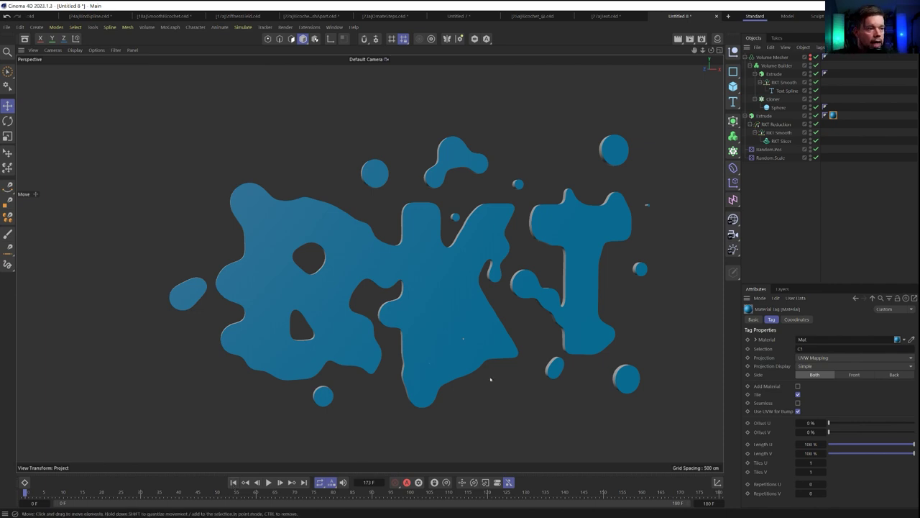
left_click(751, 125)
left_click_drag(767, 125, 763, 128)
left_click(760, 117)
key("Delete")
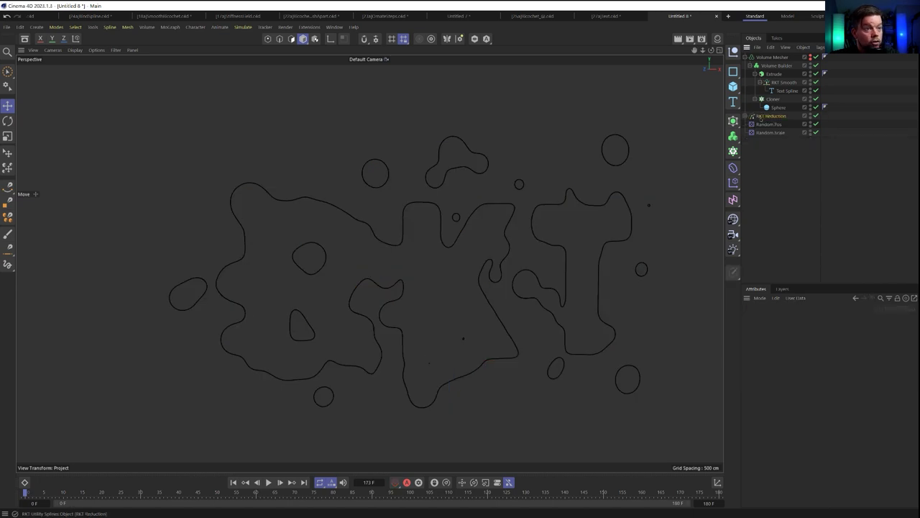
Nest the RKT Reduction in a Volume Builder inside a Volume Mesher, and set the builder's voxel size to 2 cm.
left_click(760, 117)
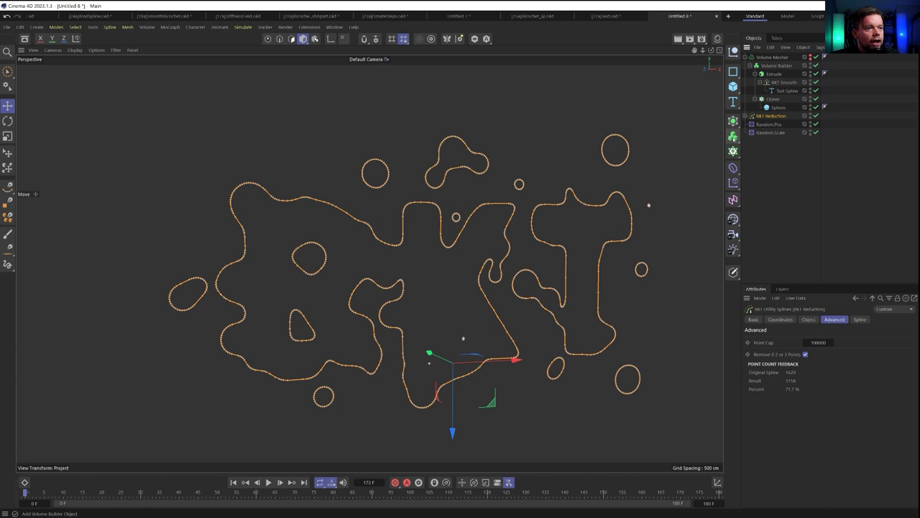
left_click_drag(734, 136, 779, 149, "alt")
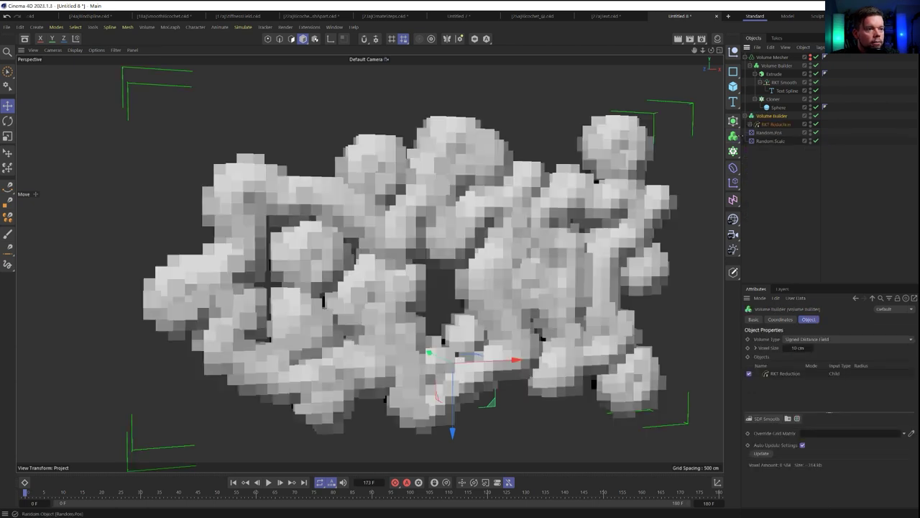
left_click(732, 135)
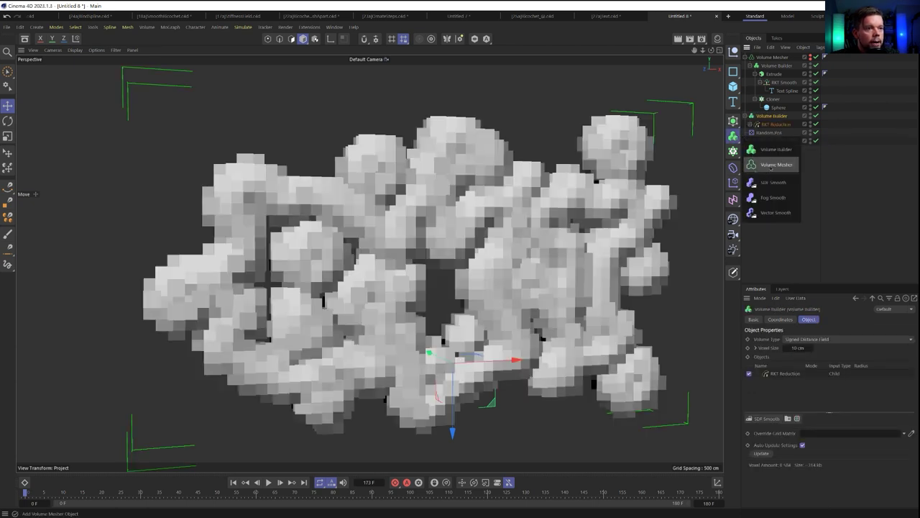
left_click(772, 166, "alt")
left_click(777, 124)
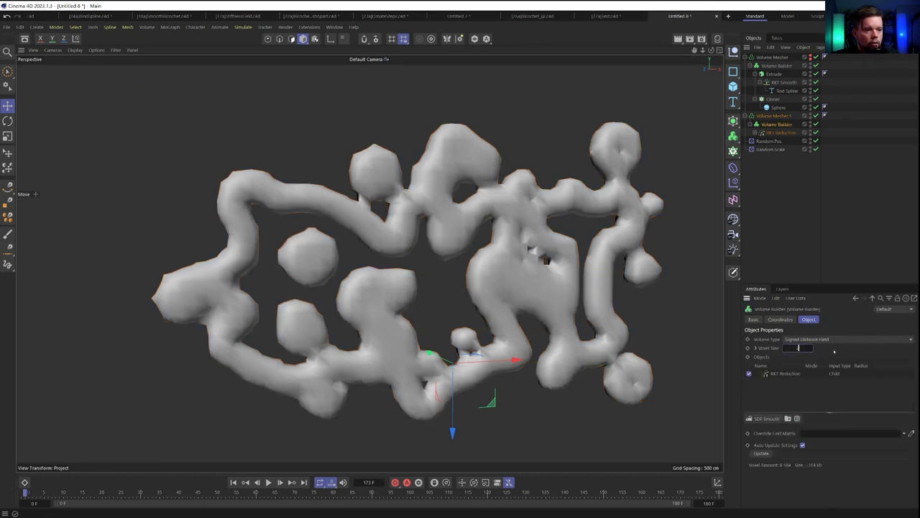
key("Return")
Set the RKT Reduction's spline density to 1 and its radius to 4 cm in the Volume Builder.
left_click(791, 374)
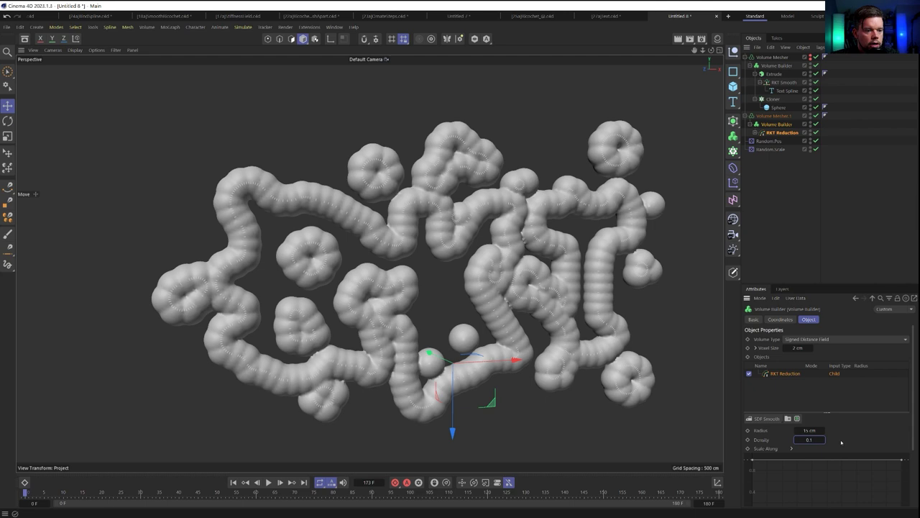
double_click(813, 431)
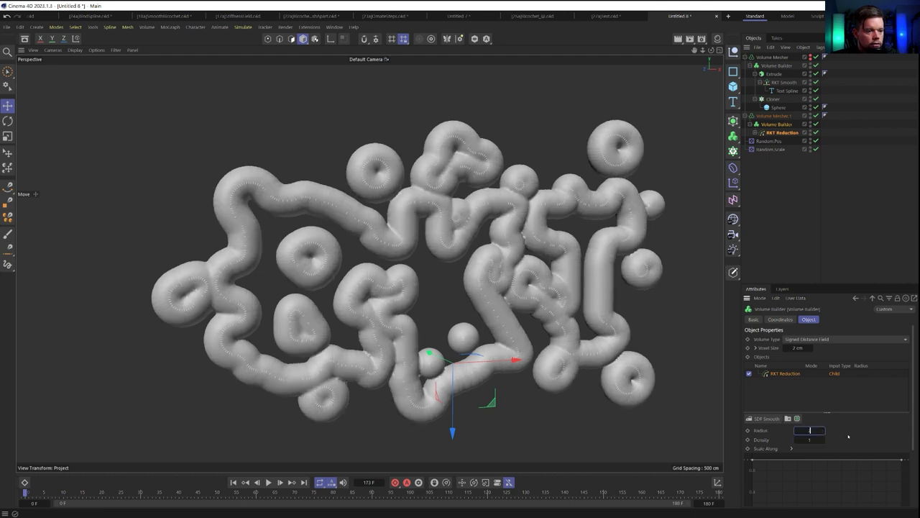
key("Return")
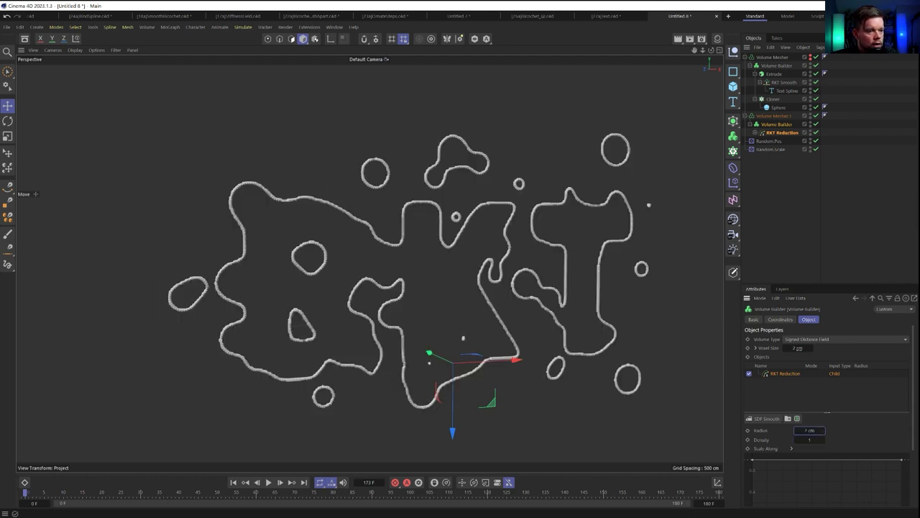
double_click(809, 430)
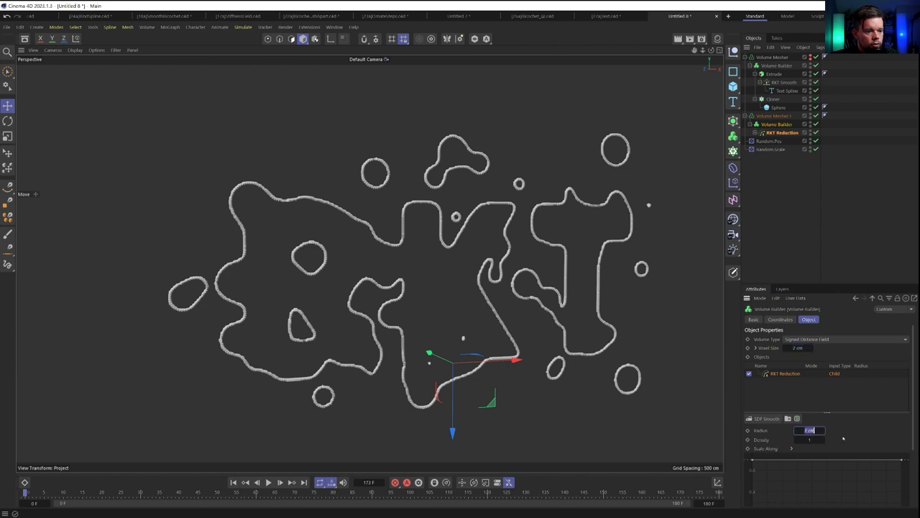
type("4")
key("Return")
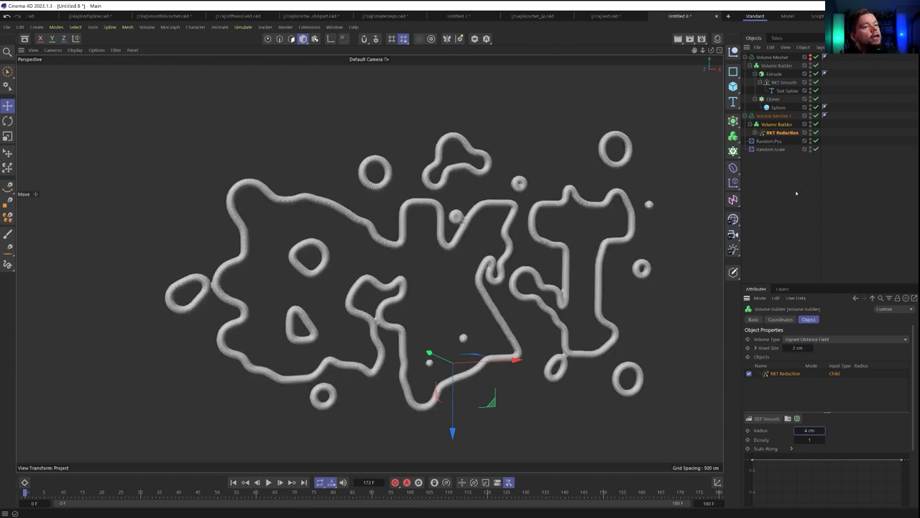
Examine the meshed outline tubes up close, especially where the droplet near the K touches the letter.
left_click(797, 193)
left_click_drag(495, 233, 363, 236, "alt")
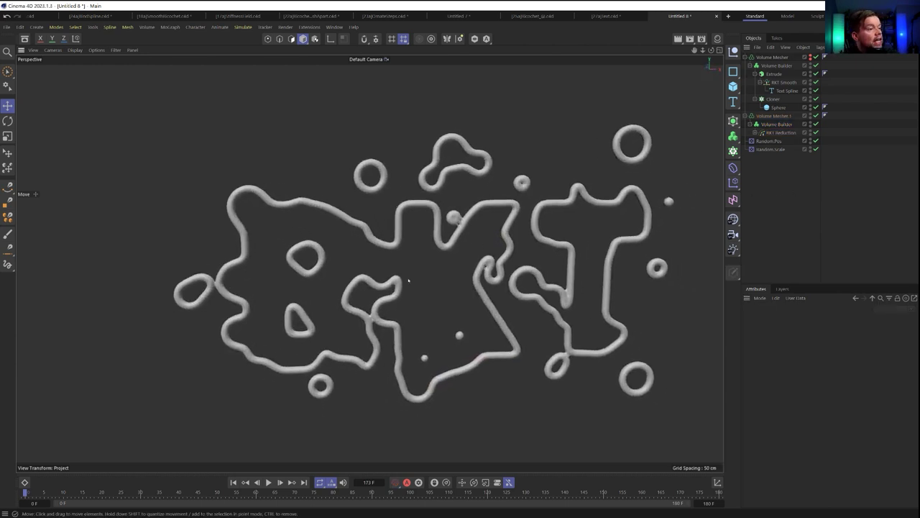
scroll(489, 237, "up", 5)
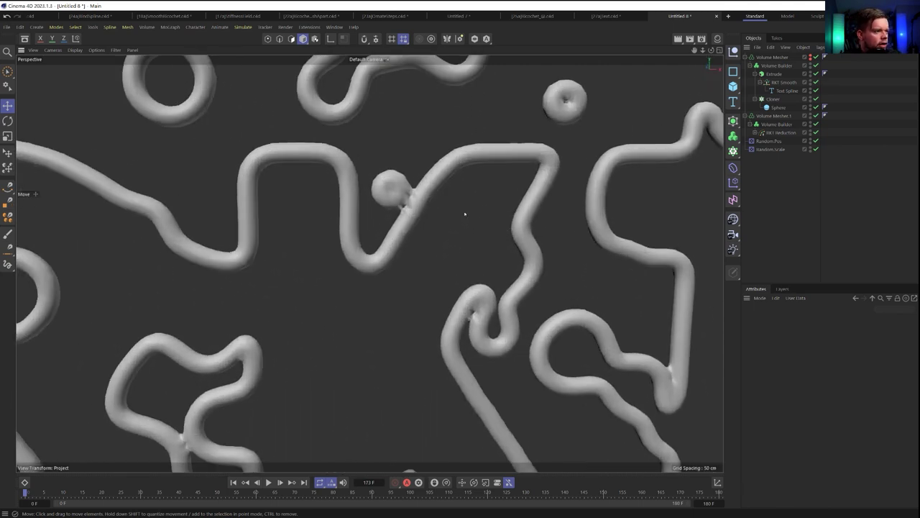
scroll(405, 207, "down", 2)
scroll(403, 199, "up", 6)
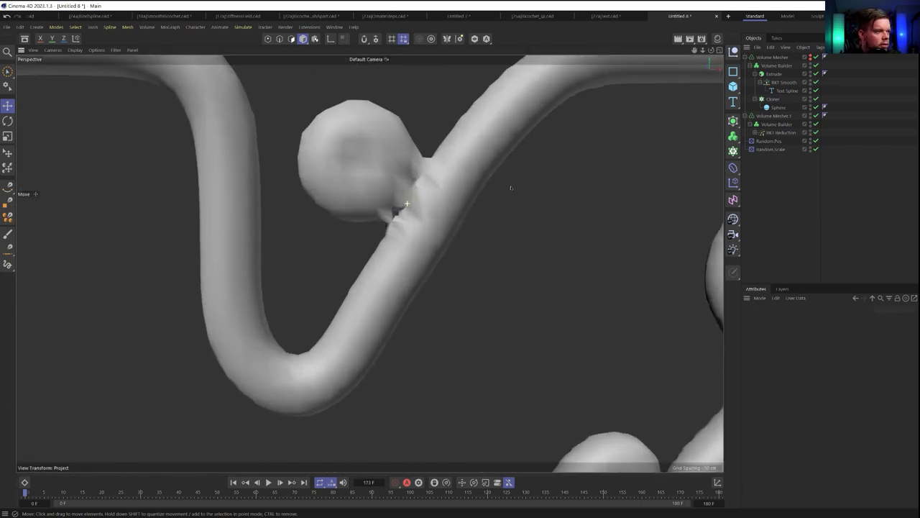
scroll(432, 208, "down", 8)
scroll(434, 219, "up", 2)
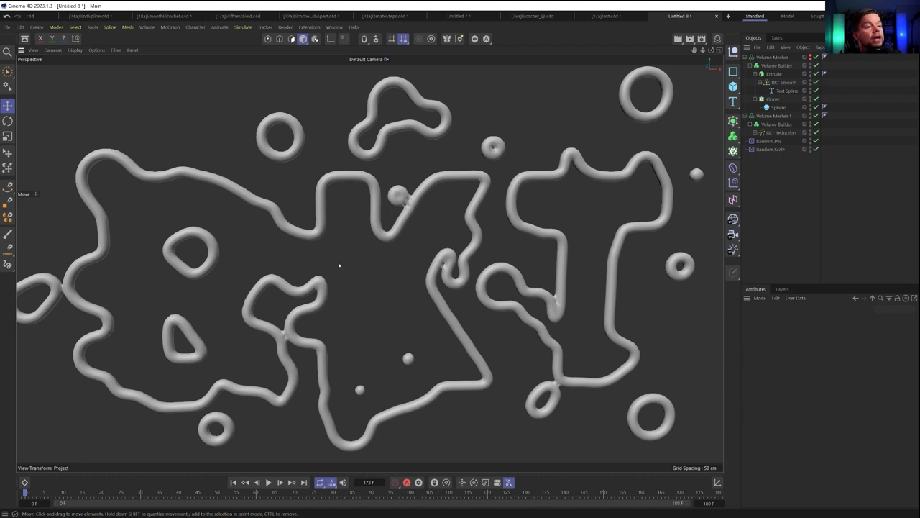
Duplicate the RKT Slicer from the outline's Volume Mesher hierarchy to the root level of the scene.
left_click_drag(344, 230, 377, 214, "alt")
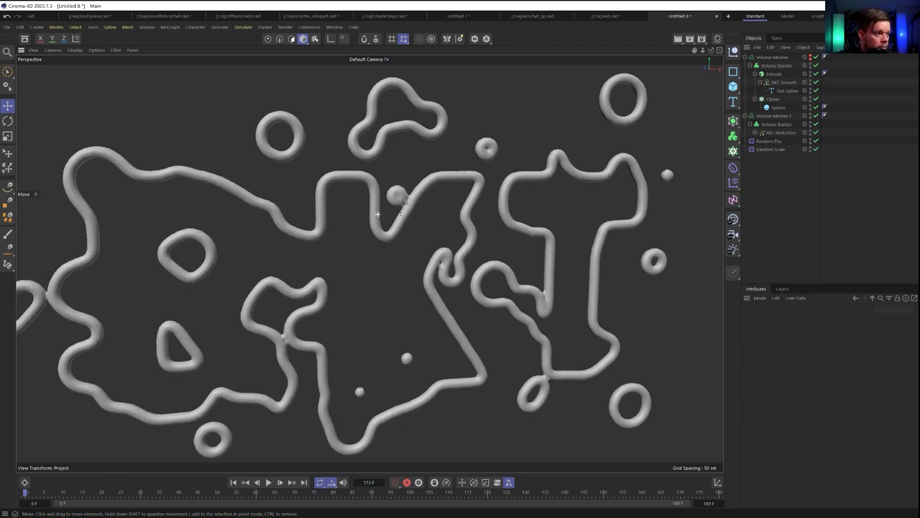
scroll(412, 213, "down", 6)
scroll(391, 220, "up", 2)
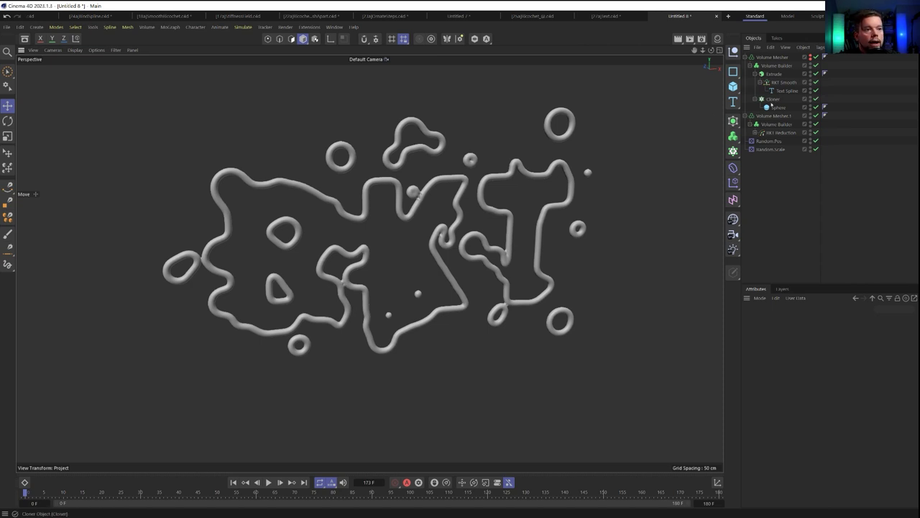
left_click(755, 132)
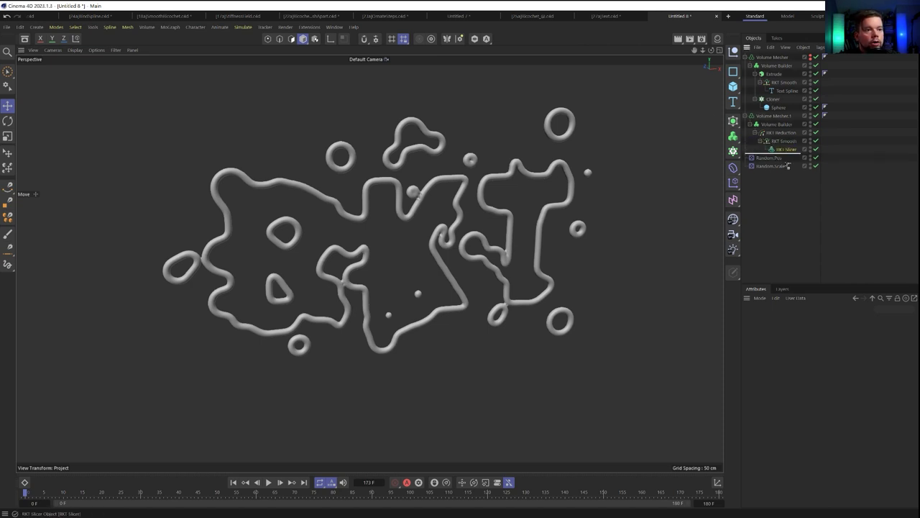
left_click_drag(788, 165, 783, 171)
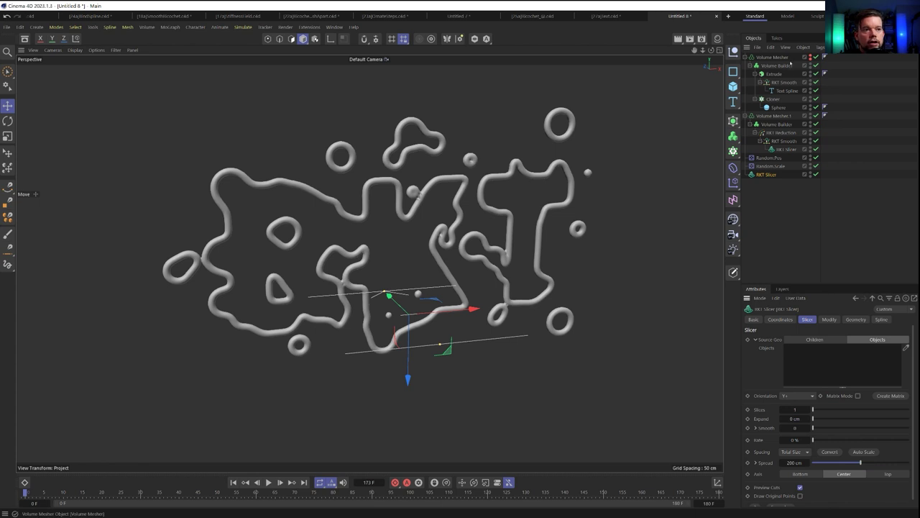
Rename the two Volume Meshers so the text's mesher ends in 1 and the outline's mesher ends in 2.
double_click(780, 58)
key("Right")
type("1")
left_click(786, 123)
double_click(777, 116)
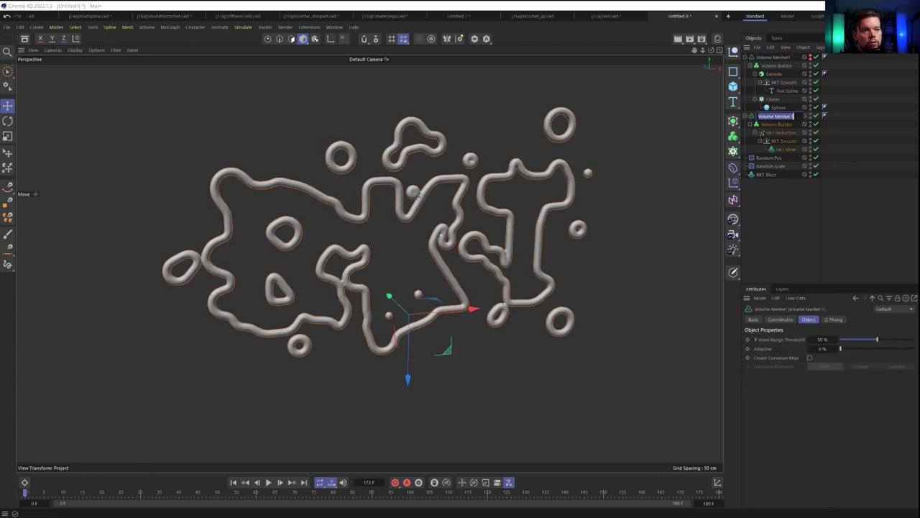
key("Return")
Make Volume Mesher 2 the source object of the new RKT Slicer and hide that mesh.
left_click(767, 180)
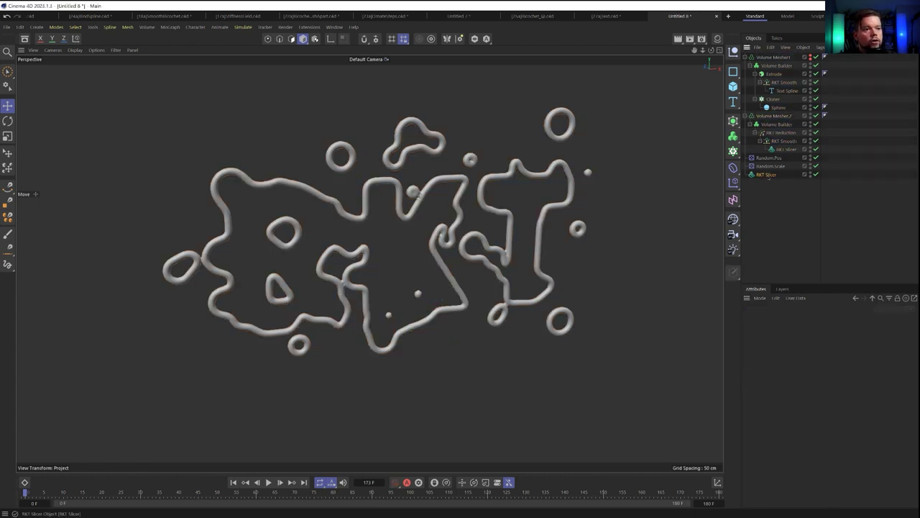
left_click(767, 176)
left_click_drag(826, 379, 823, 378)
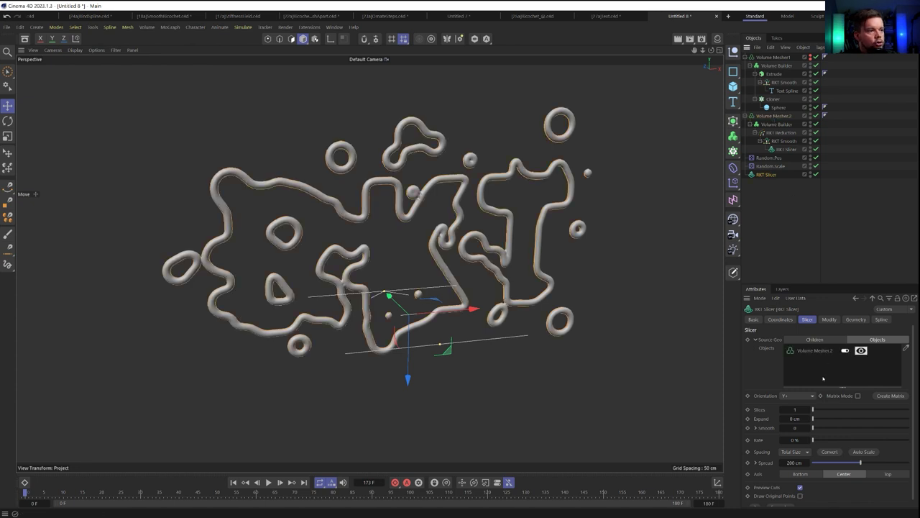
left_click(860, 350)
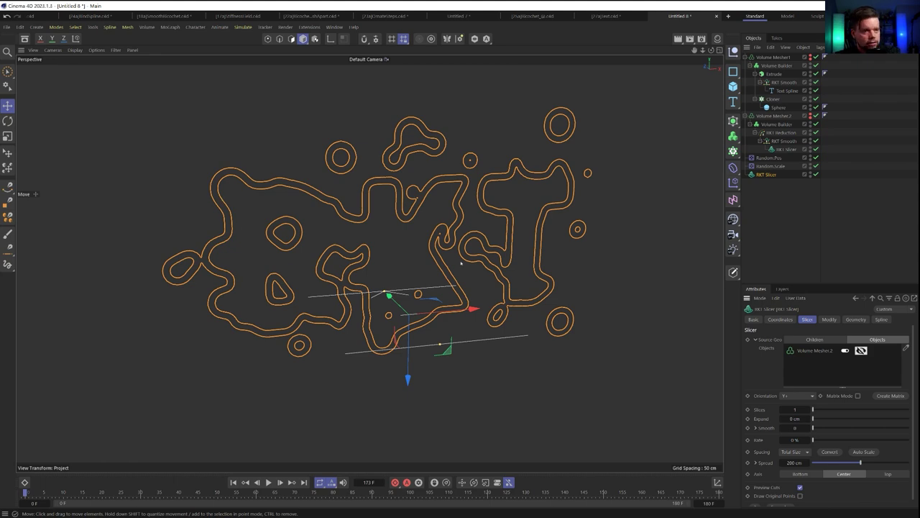
Inspect the sliced double outline up close and wrap the new RKT Slicer in an RKT Smooth.
scroll(535, 170, "up", 3)
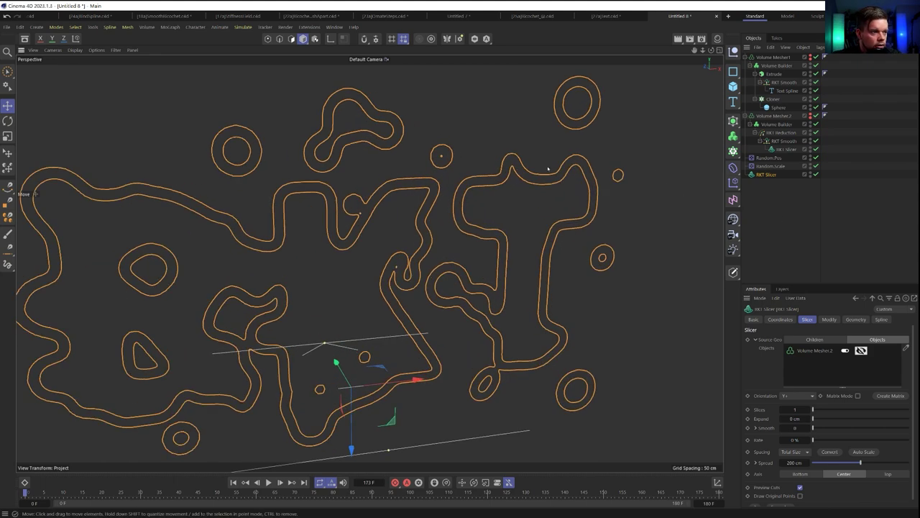
scroll(369, 263, "down", 3)
scroll(369, 263, "up", 8)
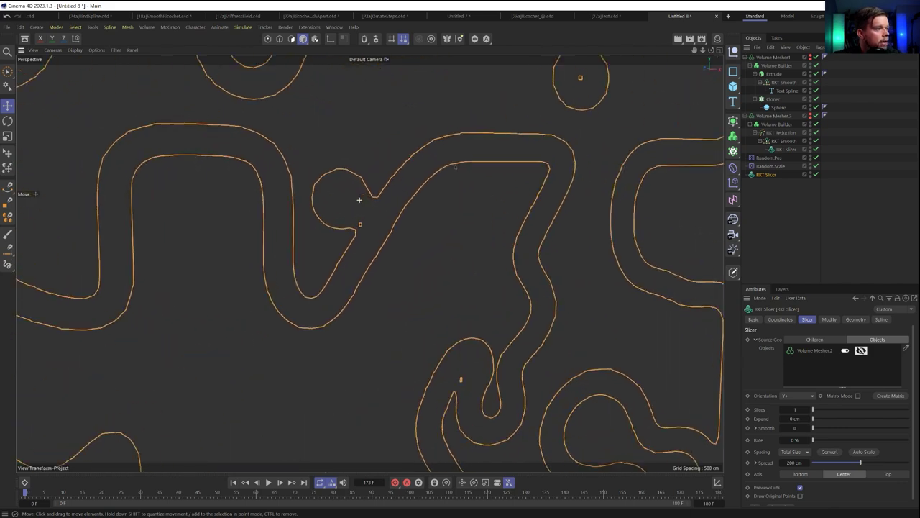
scroll(370, 263, "down", 6)
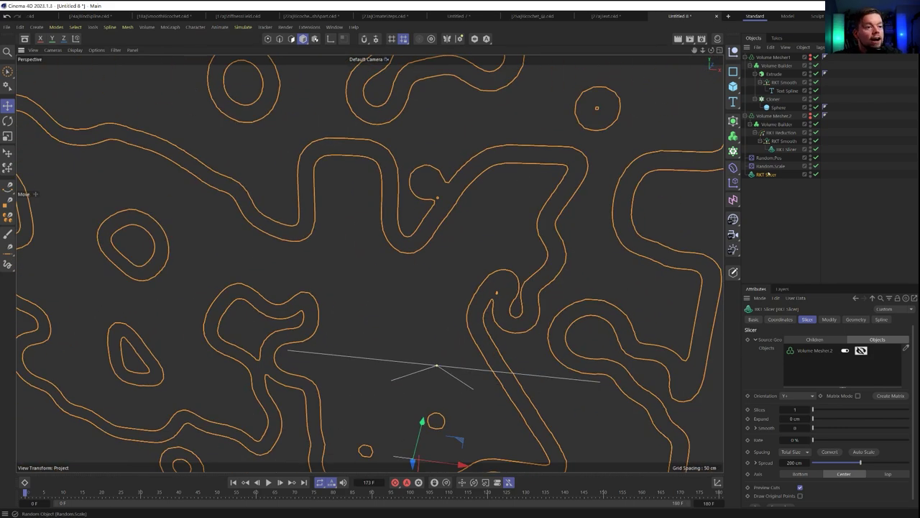
left_click(309, 27)
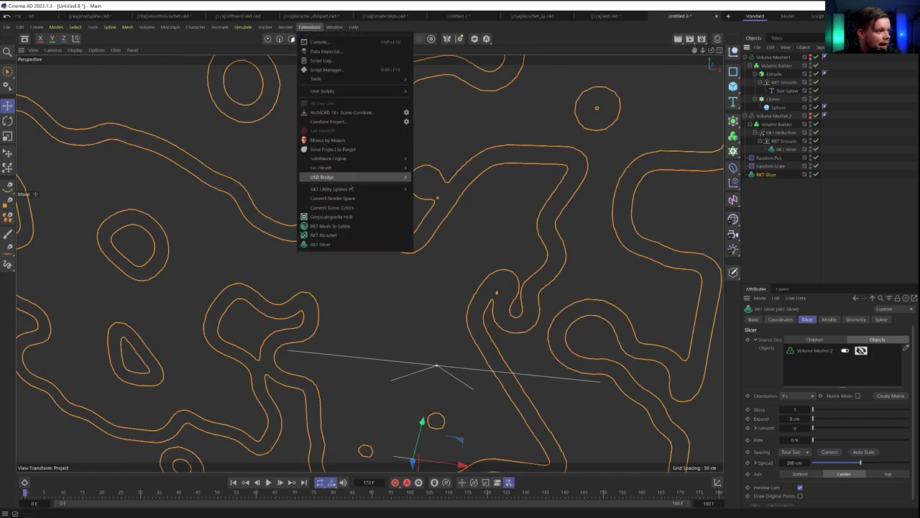
mouse_move(359, 189)
left_click(435, 230)
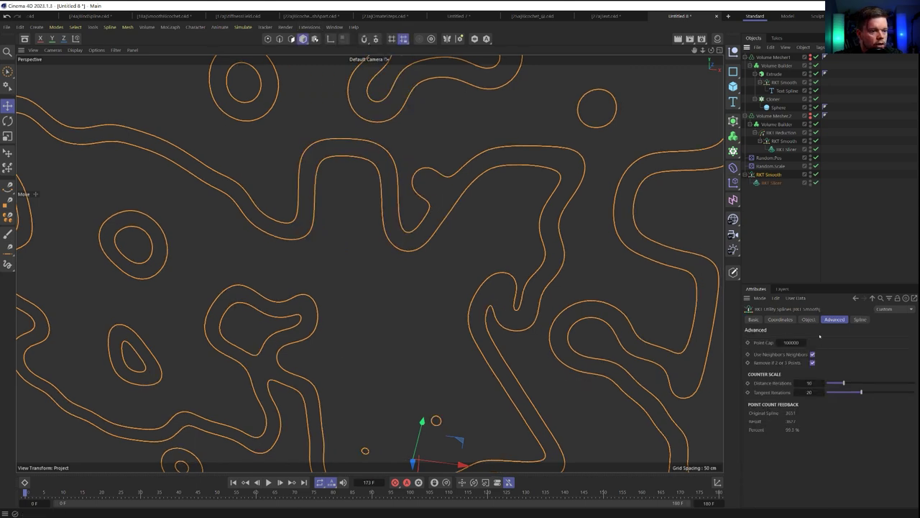
Set the new RKT Smooth's point input to Step at 2 cm and its iterations to 1.
left_click(809, 319)
left_click(808, 420)
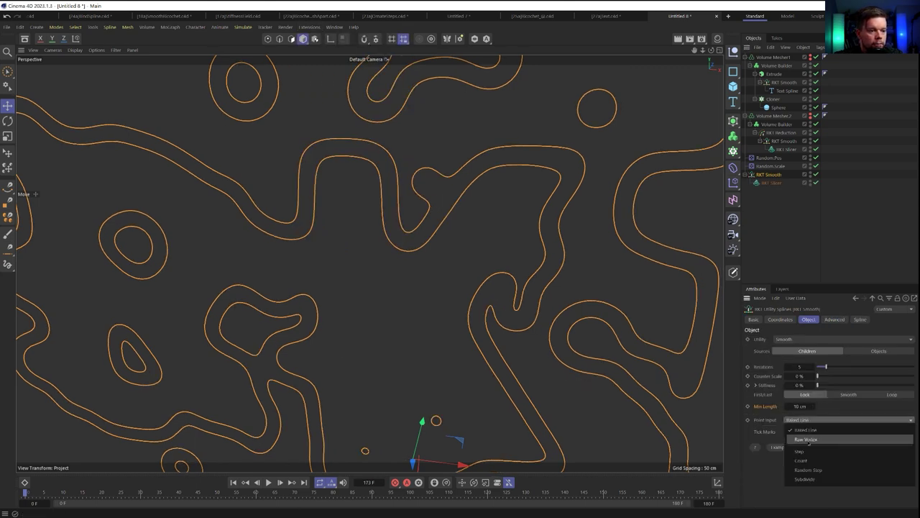
left_click(831, 432)
key("Return")
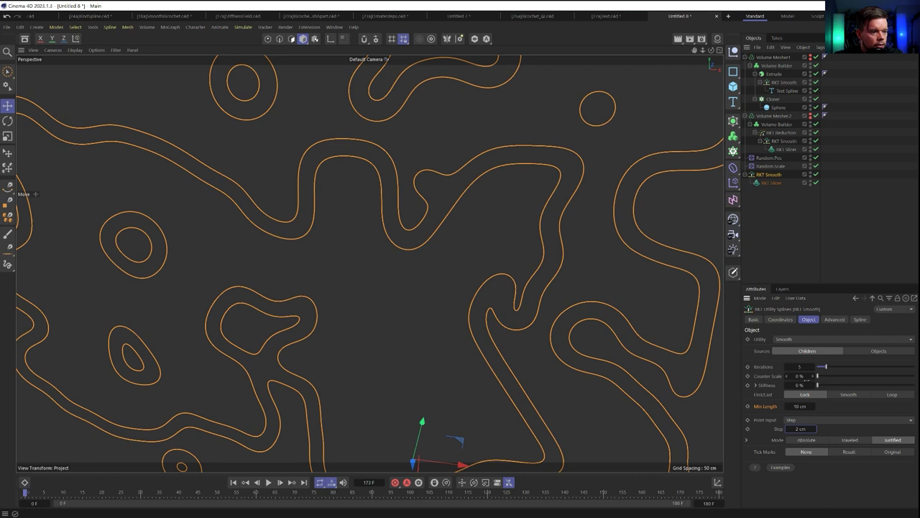
mouse_move(826, 367)
left_mouse_down()
mouse_move(808, 372)
mouse_move(817, 366)
left_mouse_up()
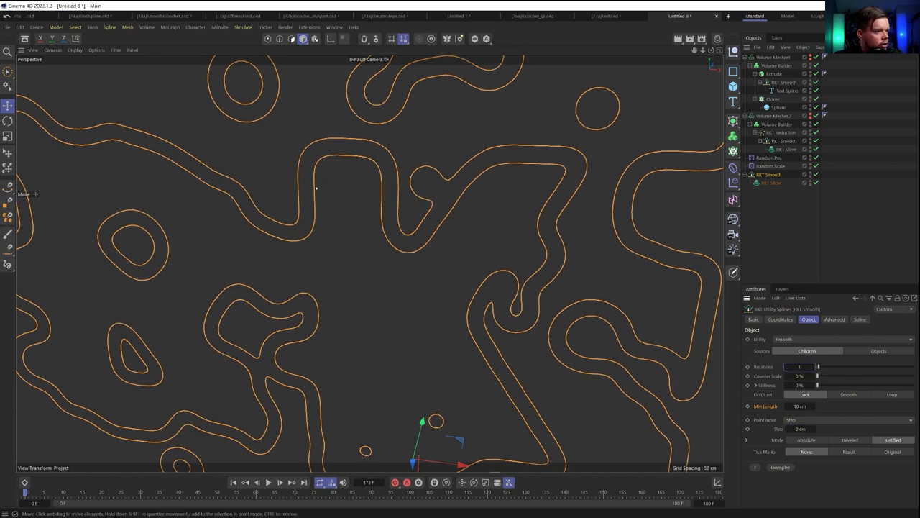
Compare the double outline with the RKT Smooth disabled and enabled, especially where the droplet meets the K.
scroll(424, 238, "down", 5)
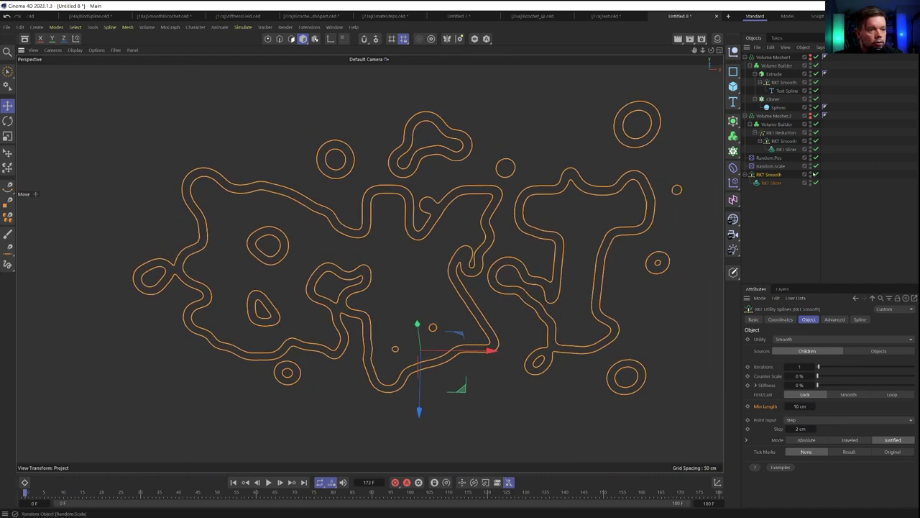
left_click(816, 174)
scroll(429, 211, "up", 5)
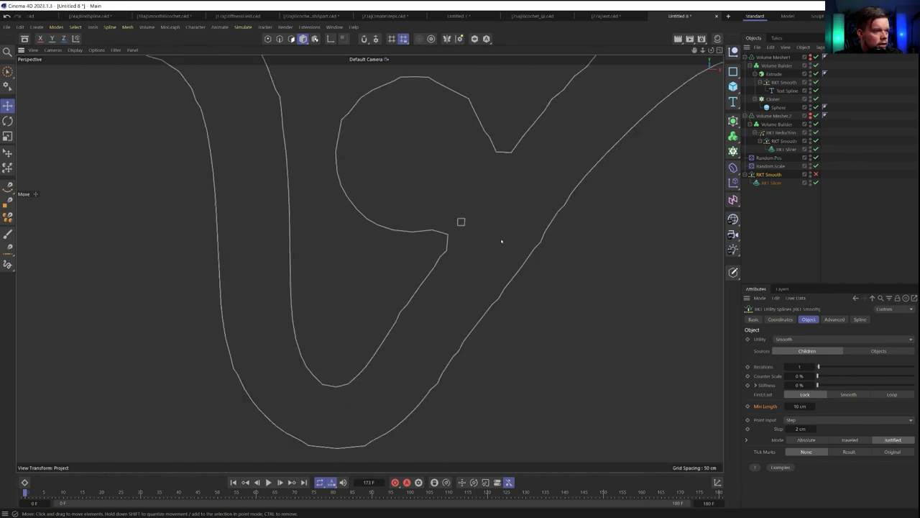
left_click(816, 174)
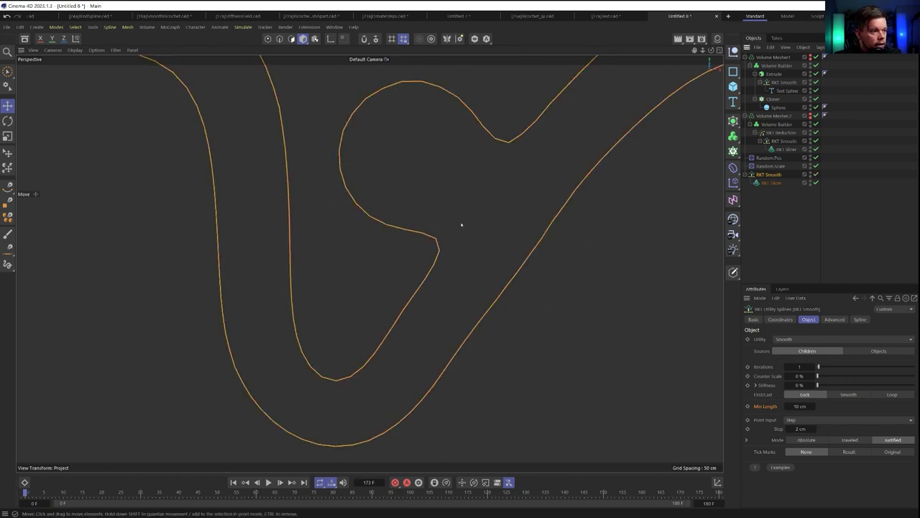
scroll(568, 236, "down", 20)
scroll(573, 231, "up", 6)
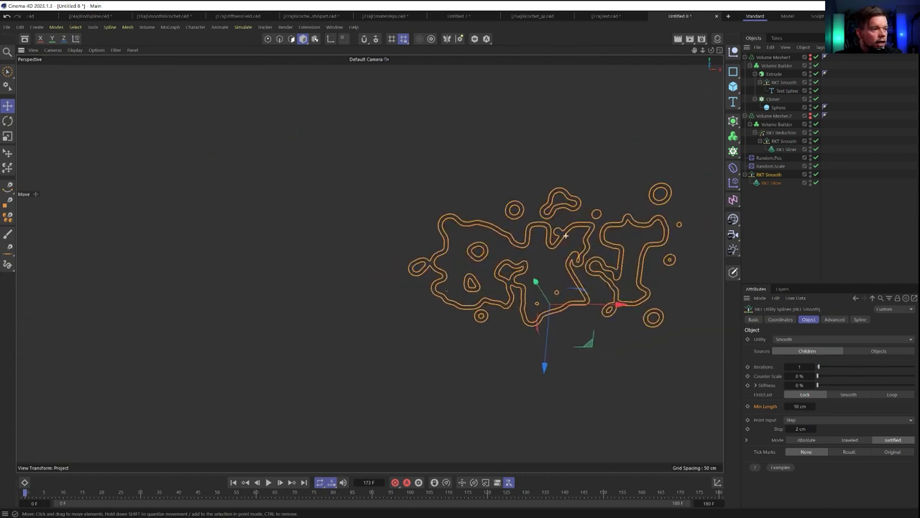
middle_click_drag(593, 263, 462, 230, "alt")
scroll(462, 230, "up", 1)
scroll(461, 230, "up", 1)
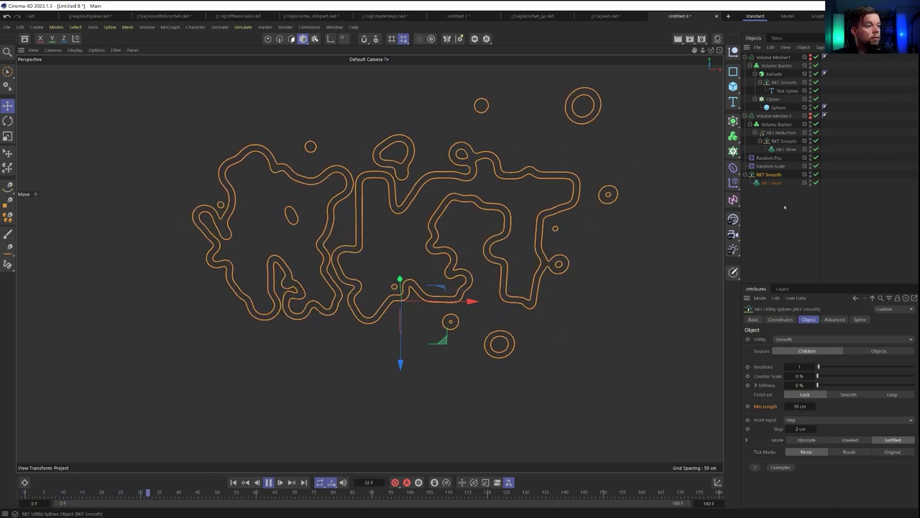
Nest the new RKT Smooth in an Extrude with an offset of 5 cm while the animation plays.
left_click(785, 207)
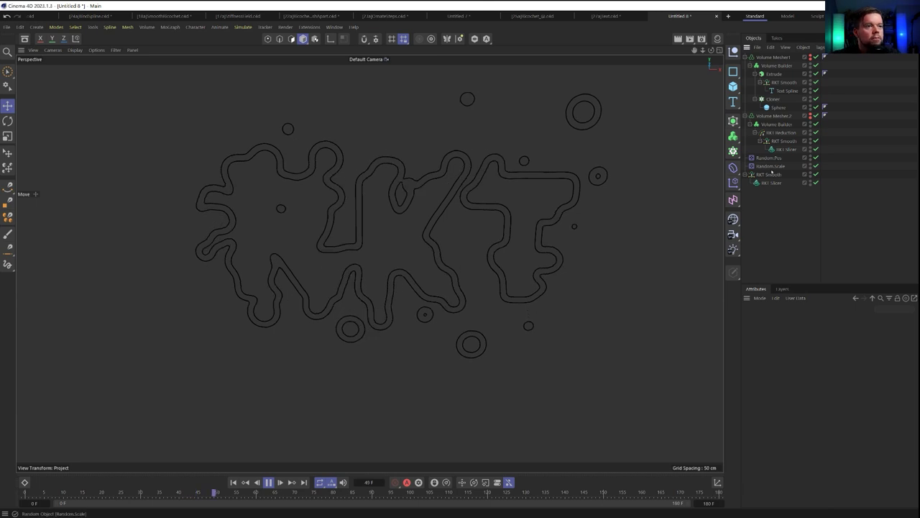
left_click(772, 174)
left_click(733, 120)
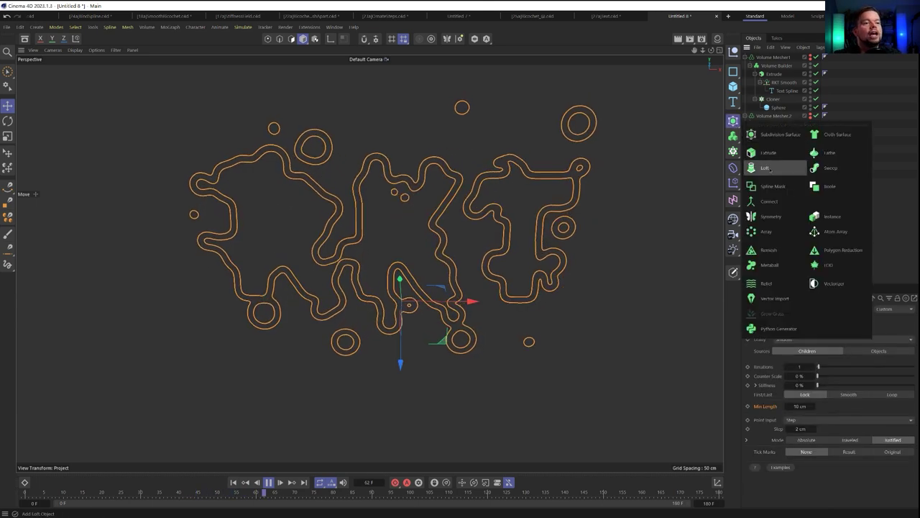
left_click(768, 152, "alt")
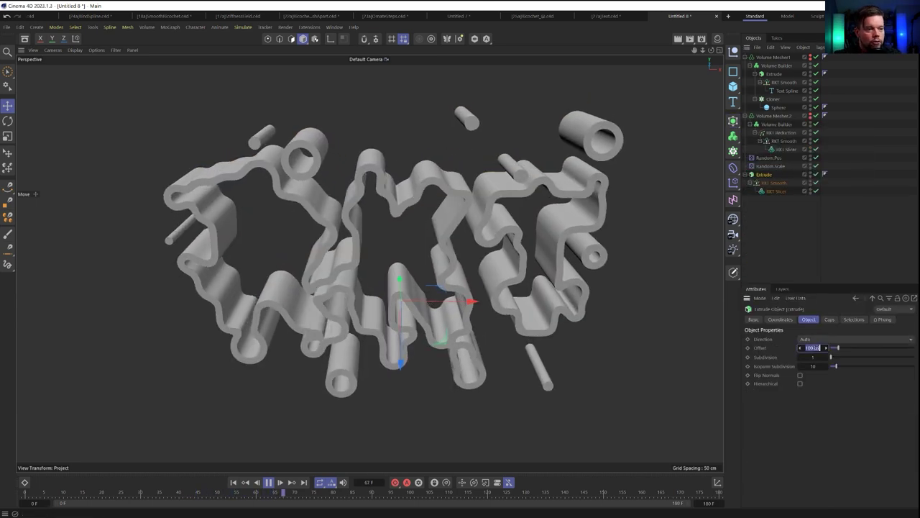
type("5")
key("Return")
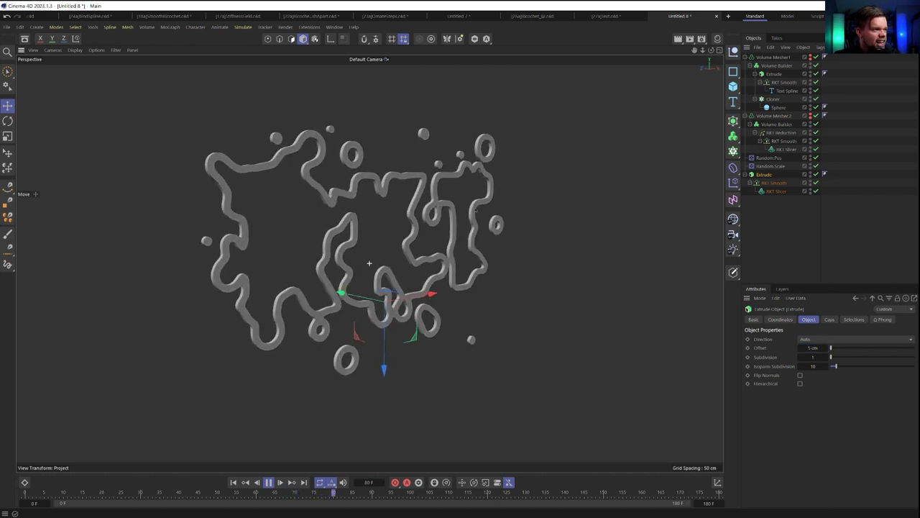
Inspect the thin extruded outline from several angles and change the Text Spline's text to 123.
left_click_drag(475, 210, 497, 204, "alt")
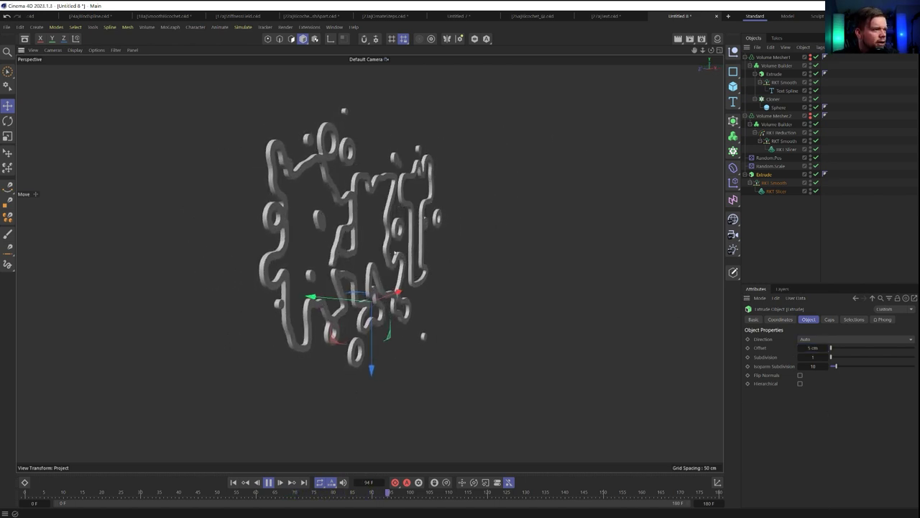
left_click_drag(395, 252, 349, 257, "alt")
middle_click_drag(392, 241, 458, 267, "alt")
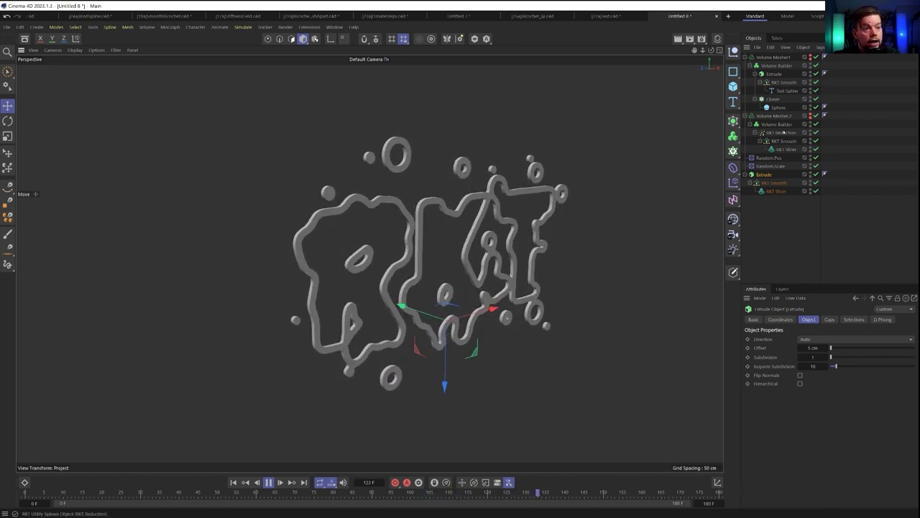
left_click(786, 91)
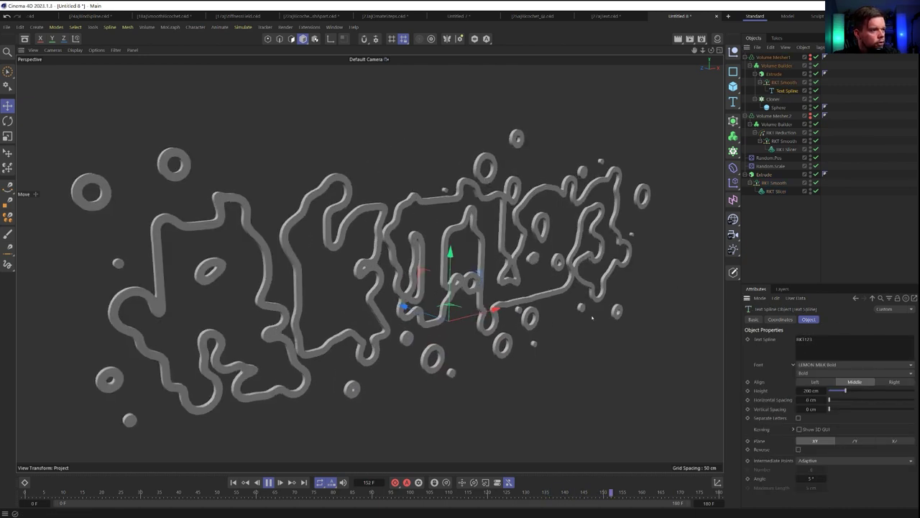
left_click_drag(825, 340, 776, 336)
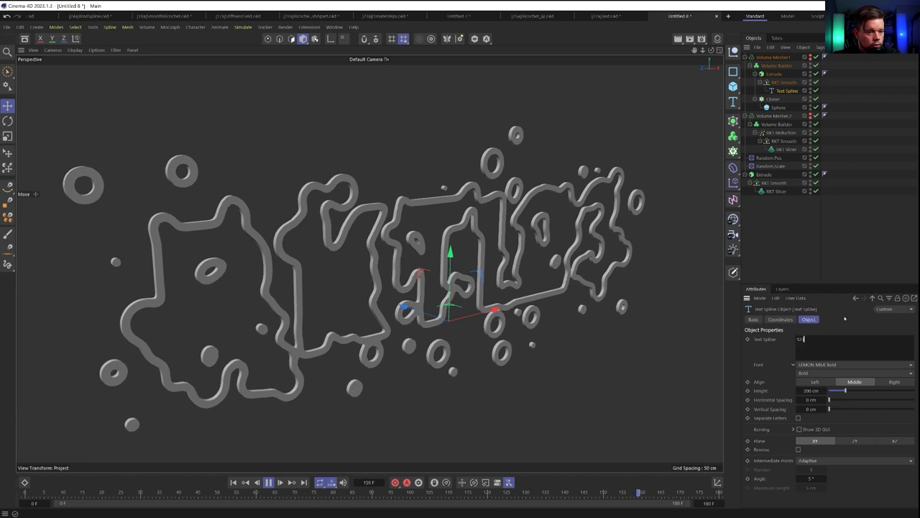
type("123")
left_click(850, 233)
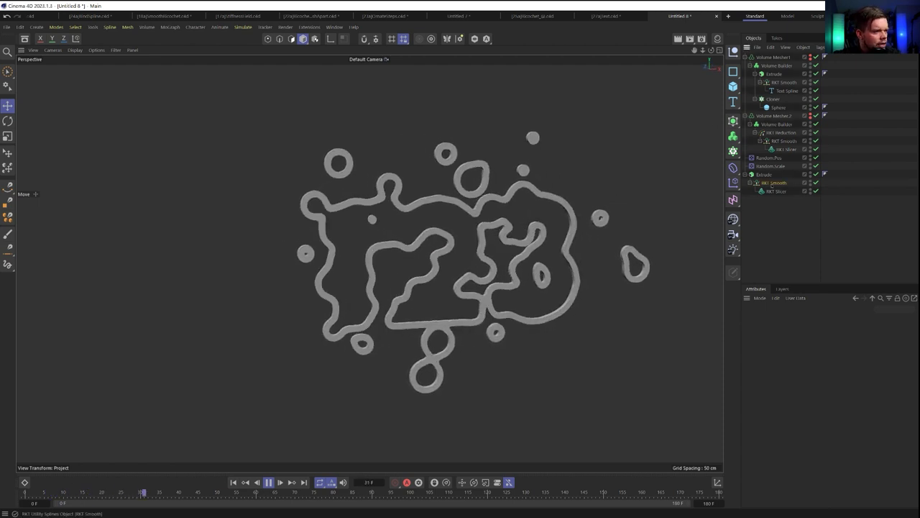
Move the RKT Smooth out of the Extrude and nest a Dash Spline Modifier from the Asset Browser under it.
left_click(772, 183)
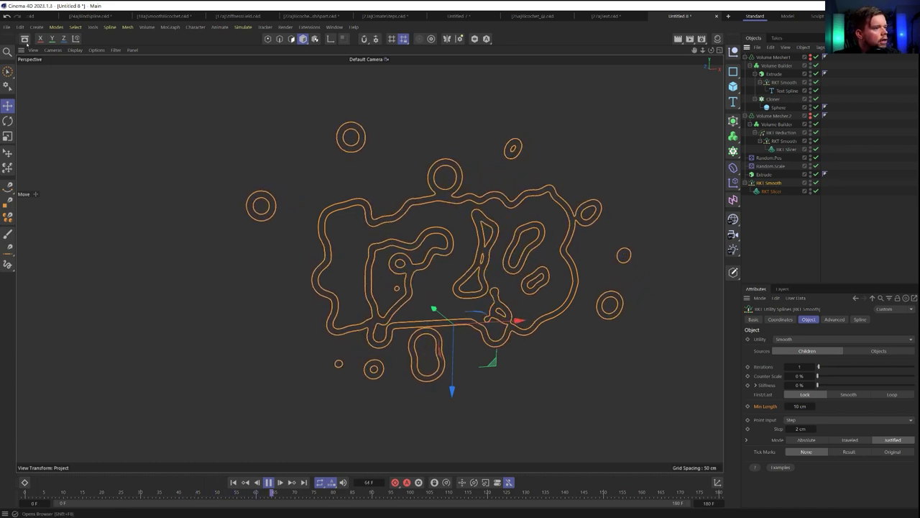
left_click(25, 39)
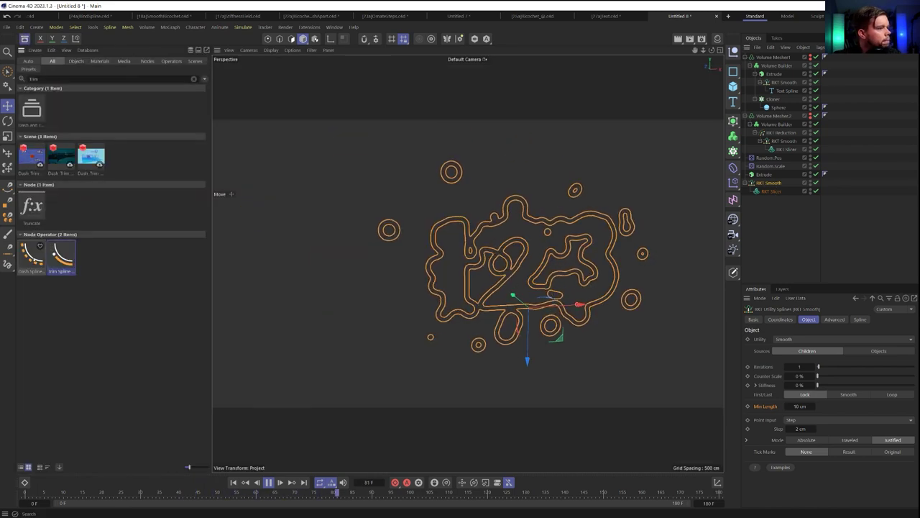
left_click_drag(32, 253, 782, 192)
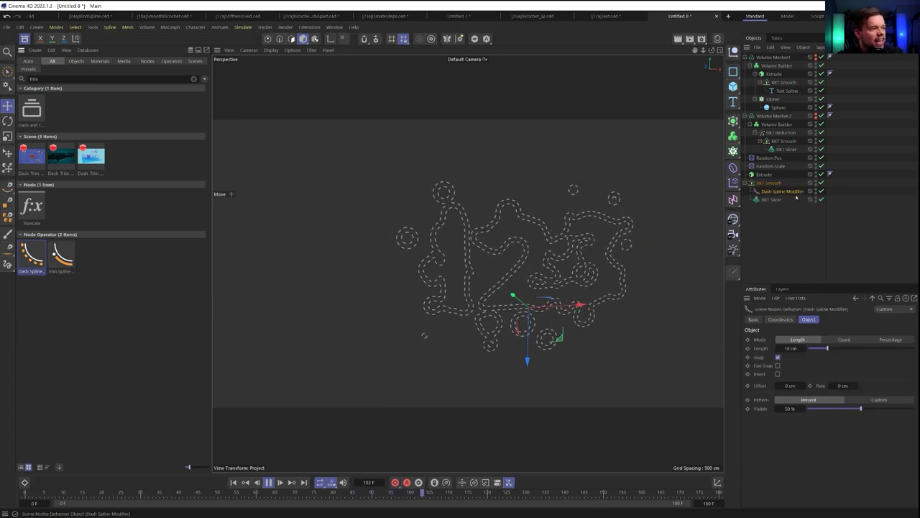
Replace the Dash Spline Modifier under the RKT Smooth with a Trim Spline Modifier.
key("Delete")
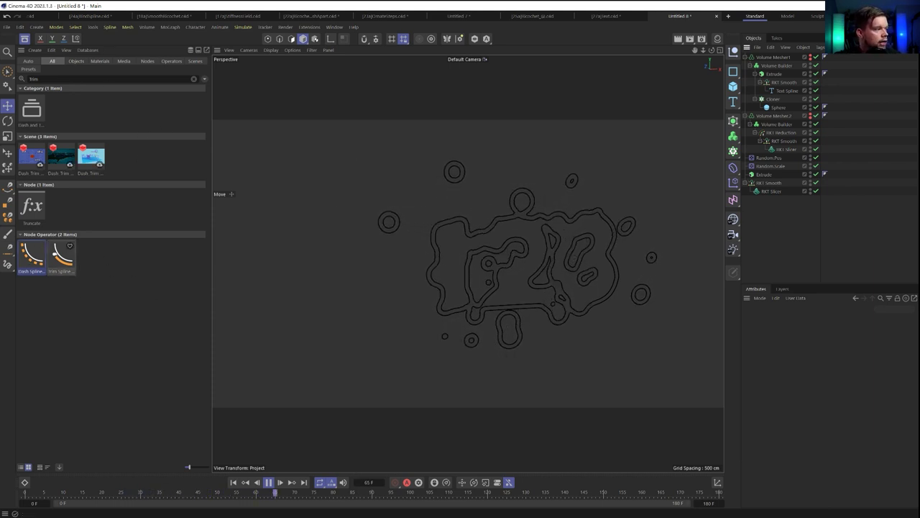
left_click_drag(62, 257, 780, 192)
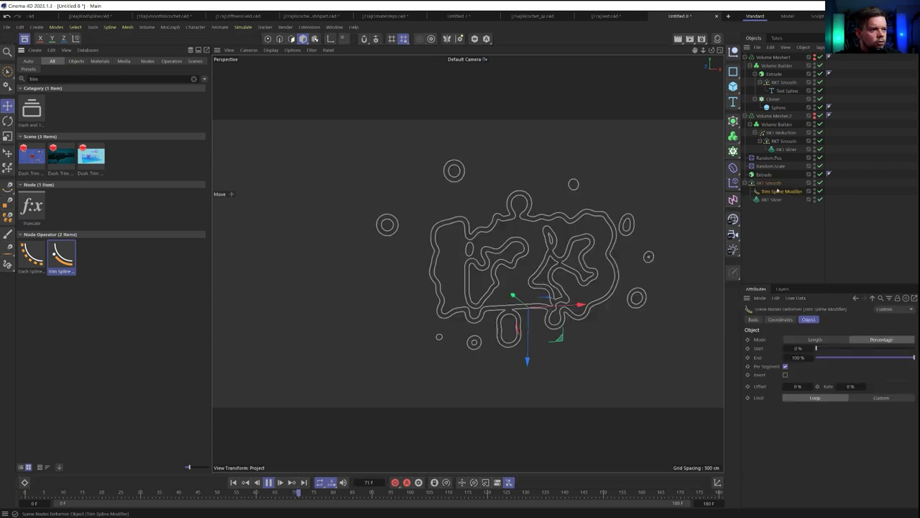
Trim the smoothed outlines by setting the Trim Spline Modifier's end to 90 %.
mouse_move(913, 357)
left_mouse_down()
mouse_move(817, 364)
mouse_move(915, 357)
mouse_move(817, 357)
mouse_move(915, 357)
mouse_move(847, 366)
mouse_move(847, 353)
mouse_move(820, 358)
mouse_move(915, 358)
mouse_move(828, 358)
mouse_move(904, 358)
left_mouse_up()
left_click(774, 199)
Delete the Trim Spline Modifier and nest the RKT Smooth with its RKT Slicer back in the Extrude.
left_click(778, 192)
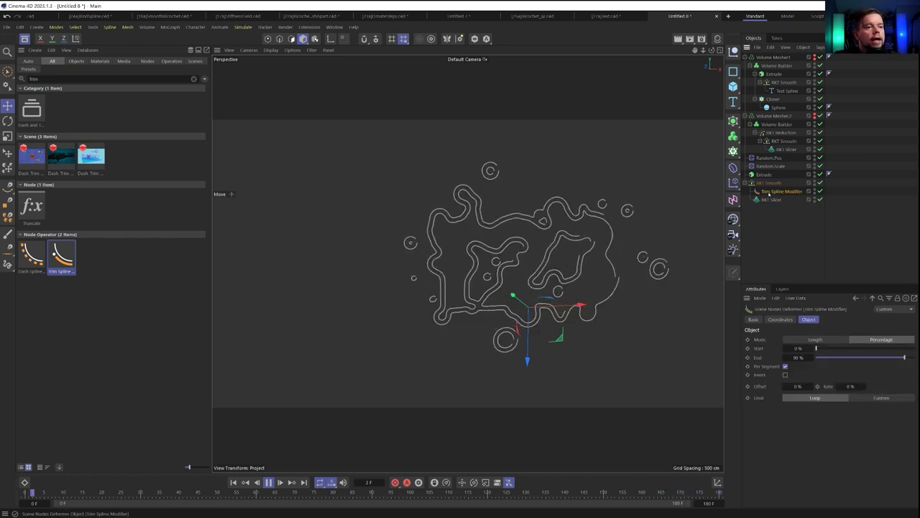
key("Delete")
left_click(765, 175)
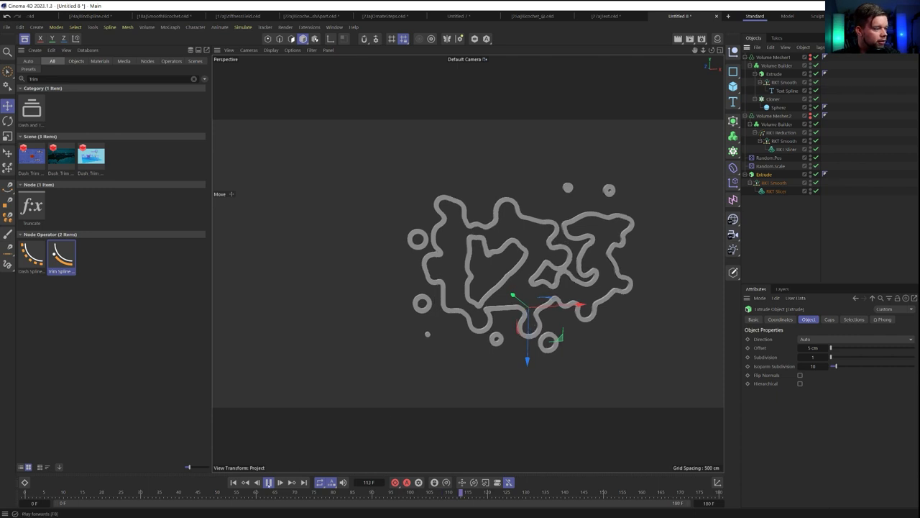
Stop the animation playback and hide the Asset Browser.
left_click(268, 482)
left_click(25, 39)
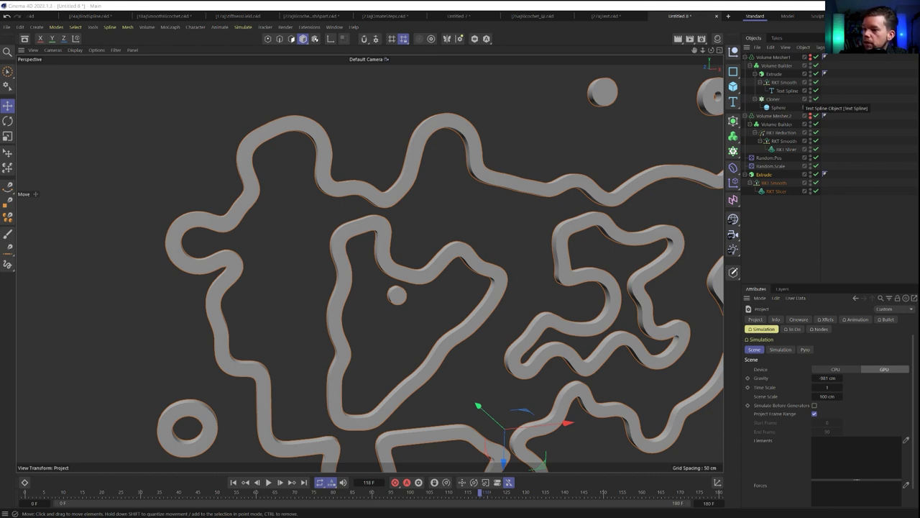
Open the Mesh To Spline car scene and lock the attributes display to its RKT Smooth object.
left_click_drag(1, 171, 365, 171)
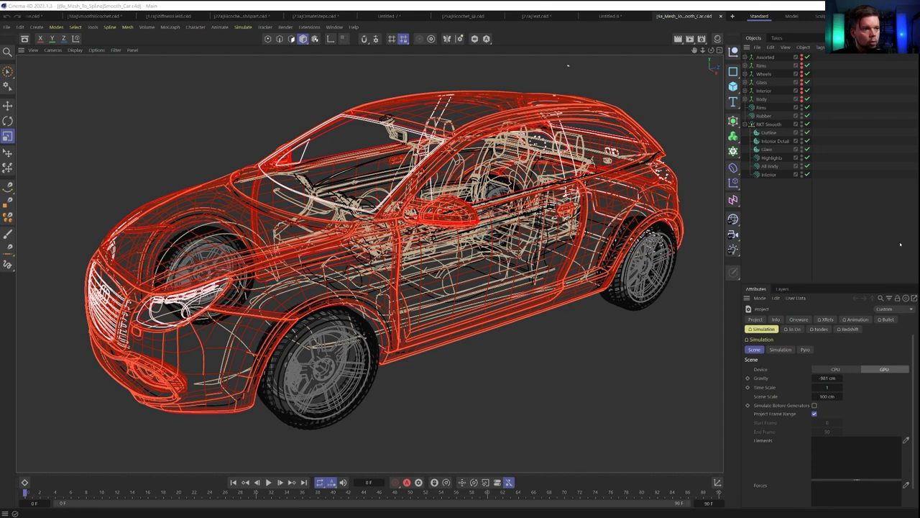
left_click(769, 125)
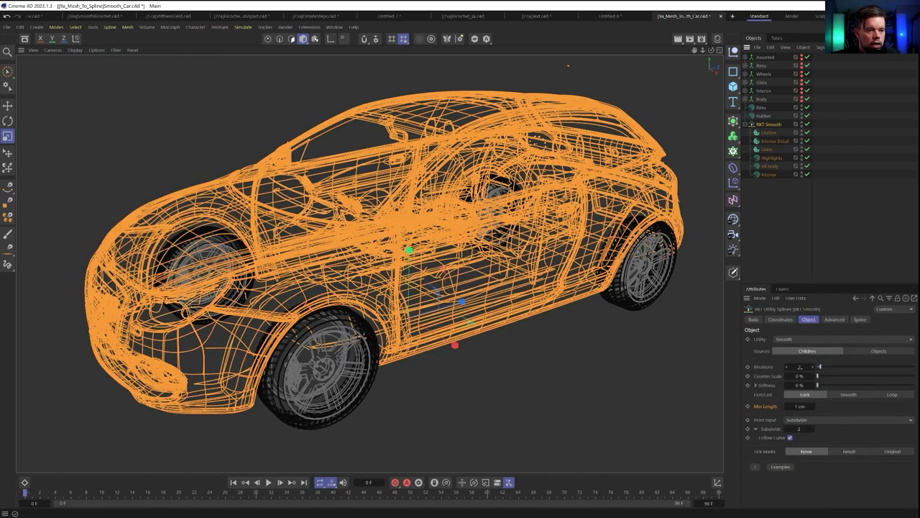
left_click(832, 226)
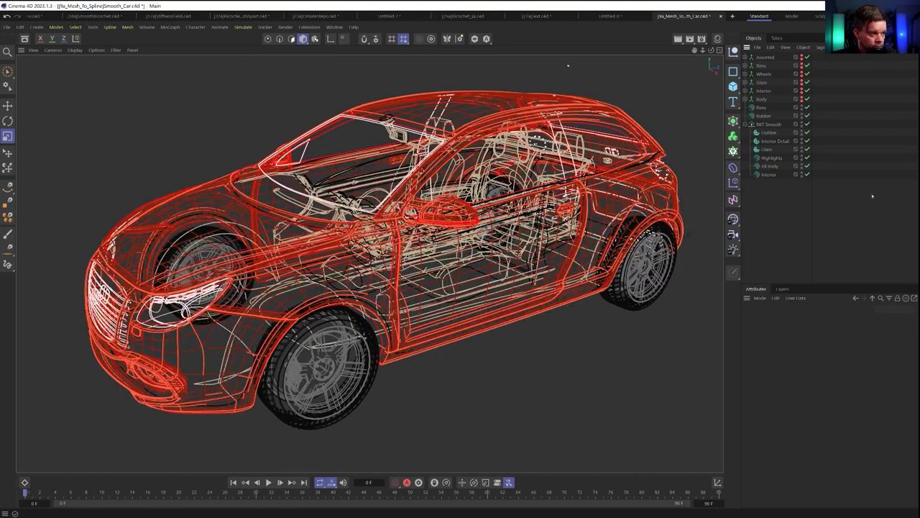
left_click(775, 125)
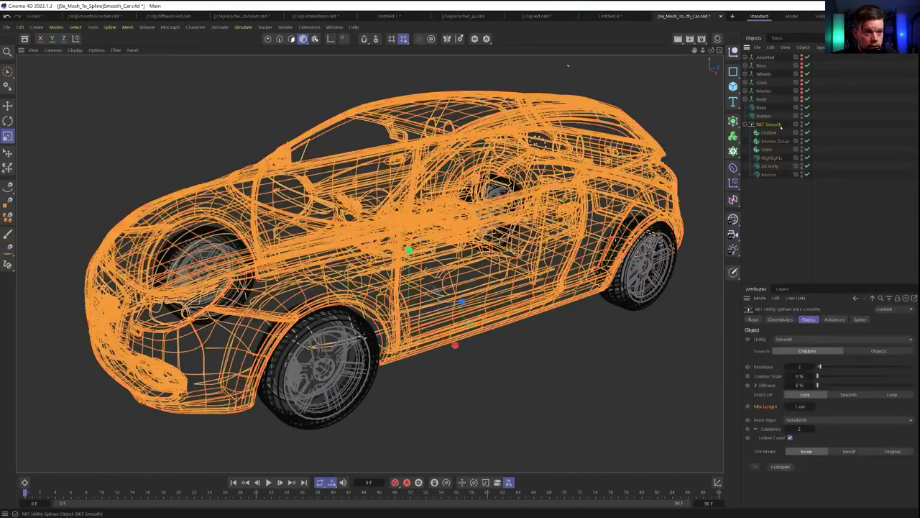
left_click(898, 298)
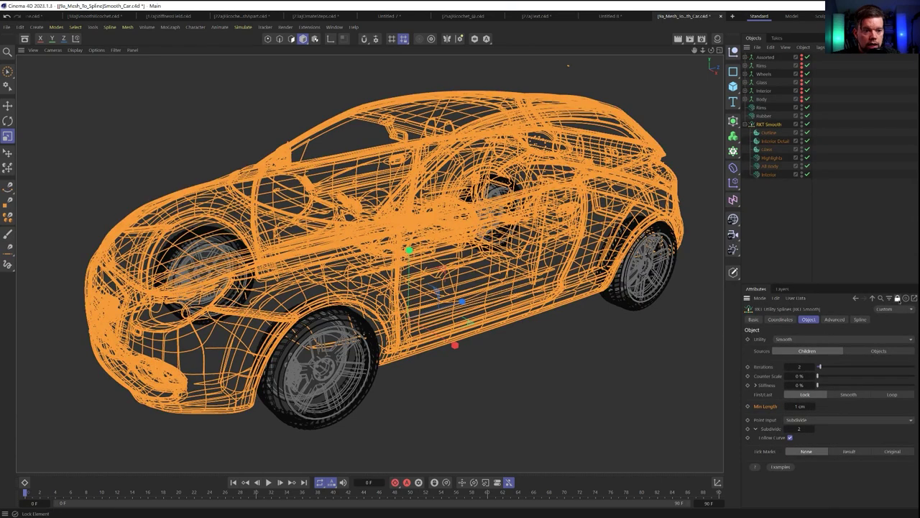
left_click(791, 209)
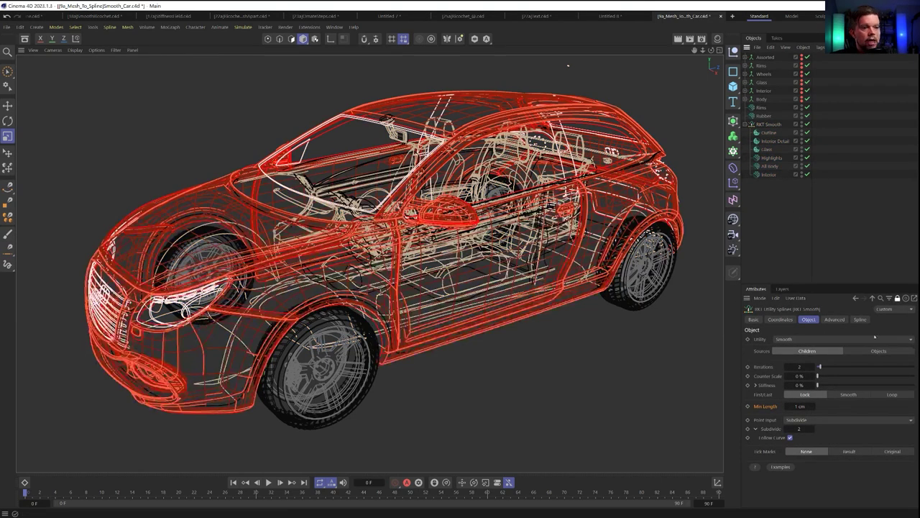
Review the RKT Smooth's Advanced and Spline settings, including the available Segments modes.
left_click(860, 319)
left_click(834, 319)
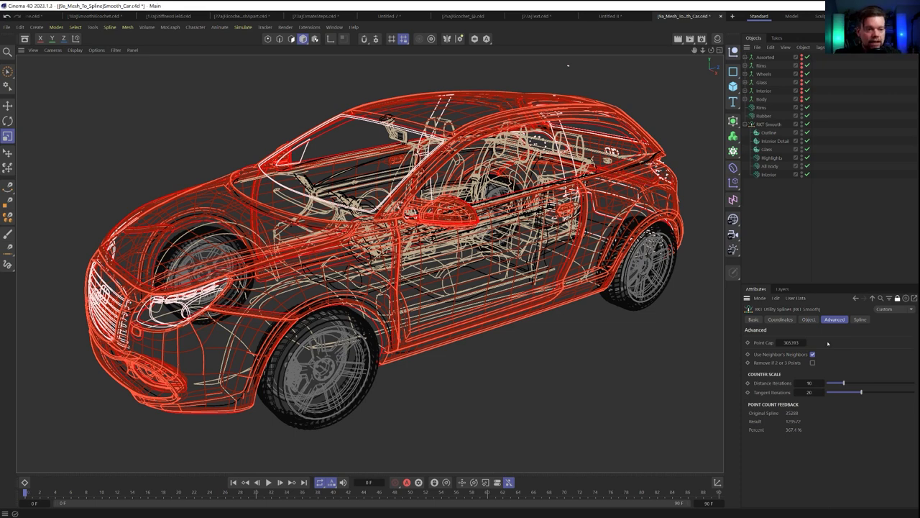
left_click(859, 319)
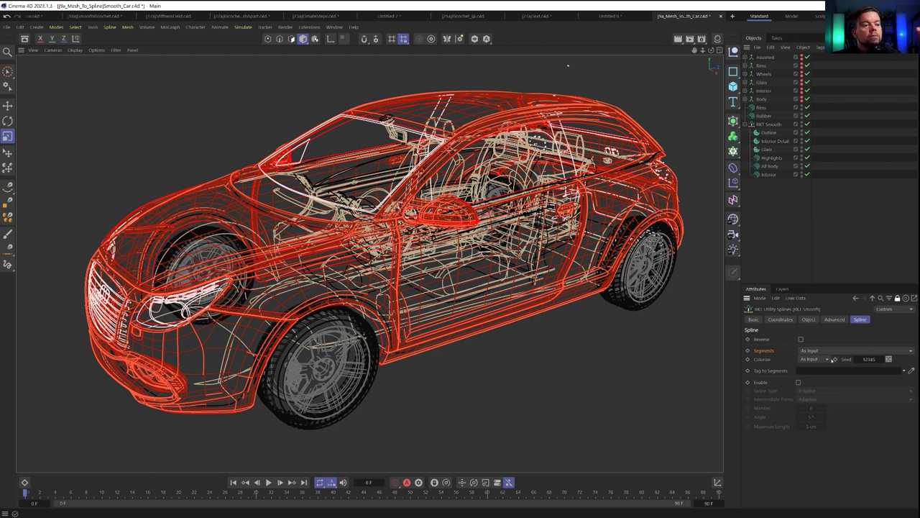
left_click(809, 351)
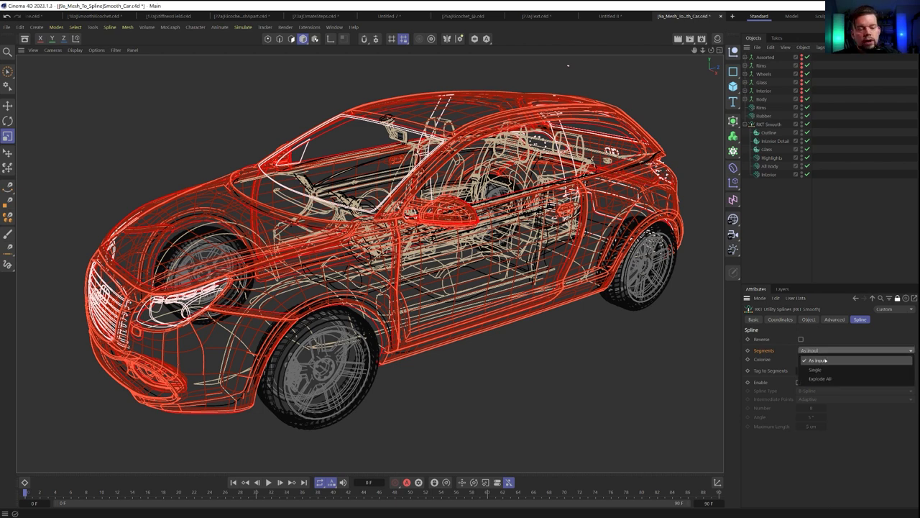
left_click(819, 360)
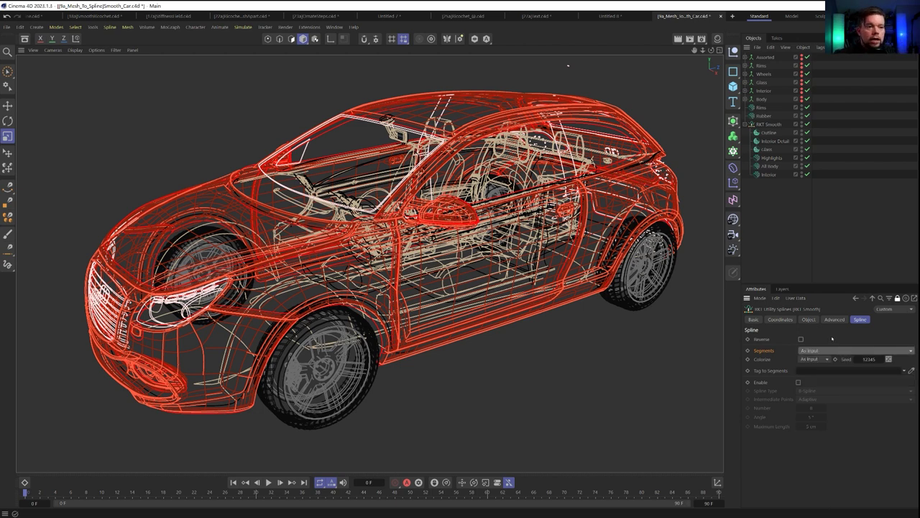
Try the Single mode for the RKT Smooth's Segments and return it to As Input.
left_click(816, 350)
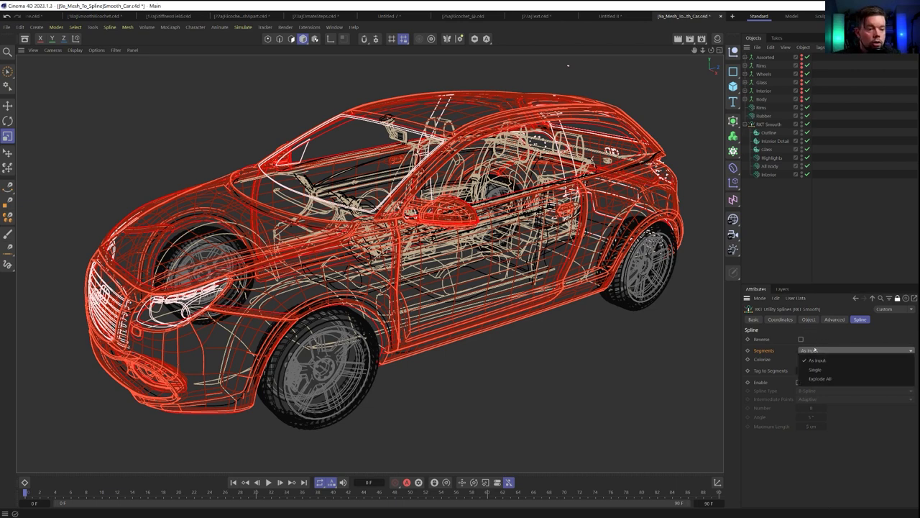
left_click(824, 369)
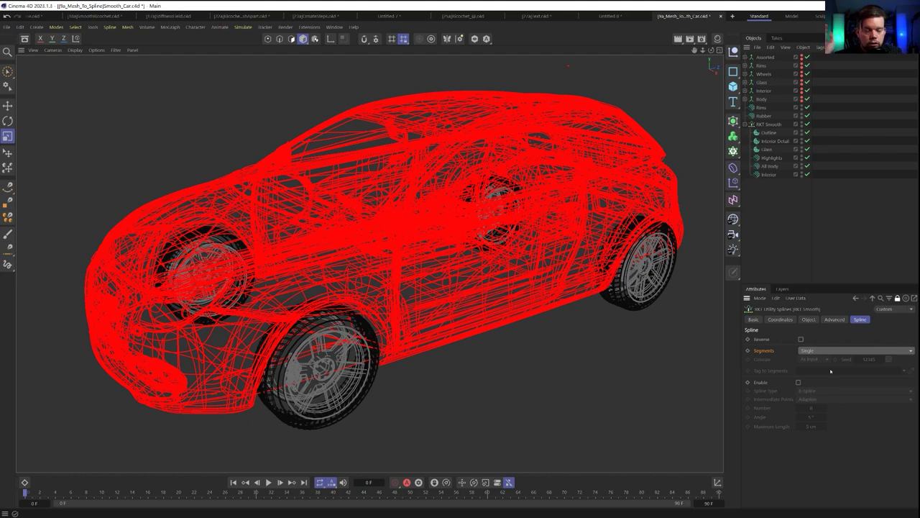
left_click(859, 350)
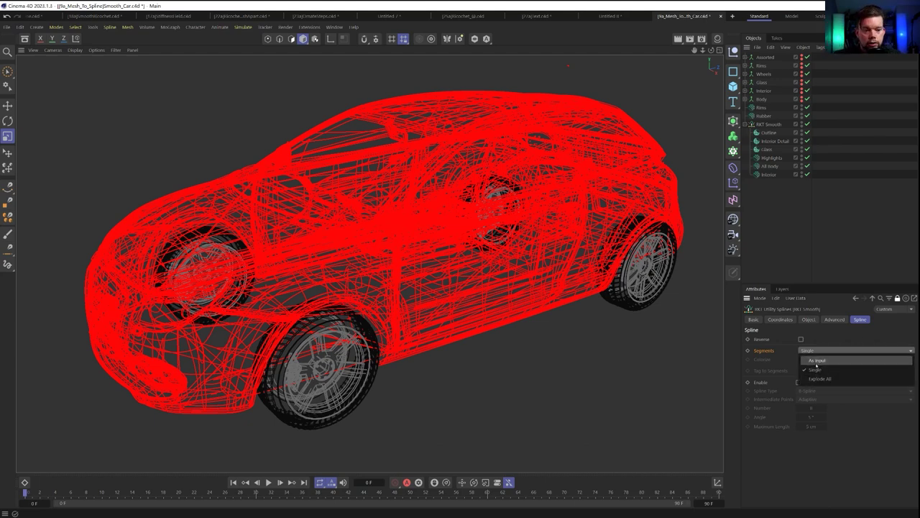
left_click(816, 365)
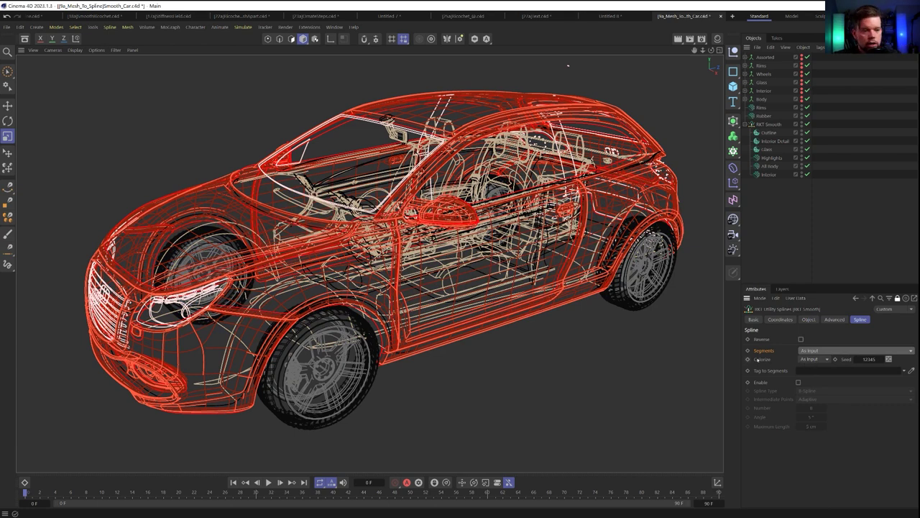
Set the RKT Smooth's Colorize mode to Random so each input spline gets its own color.
left_click(823, 359)
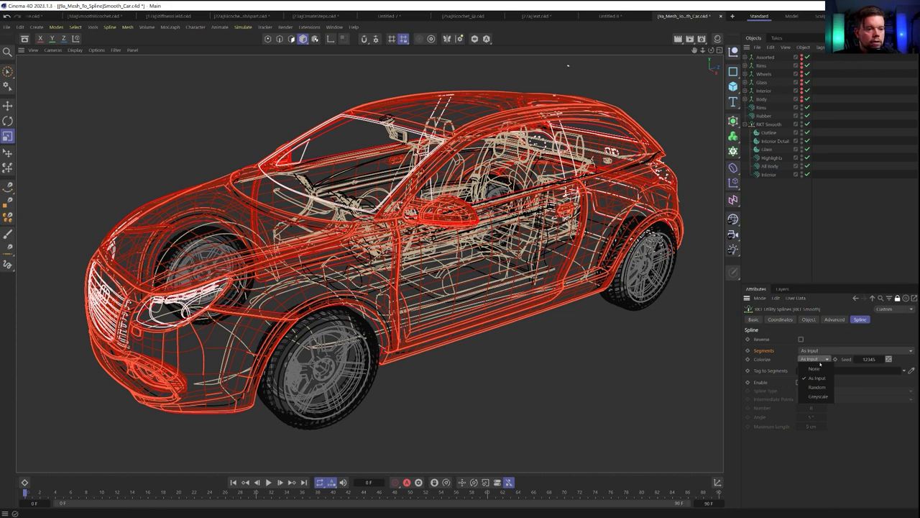
left_click(817, 369)
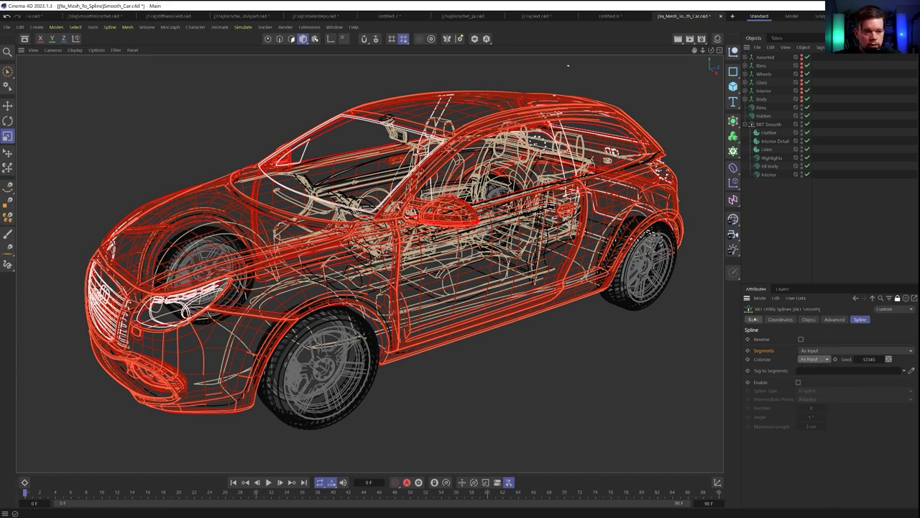
left_click(753, 320)
left_click(860, 320)
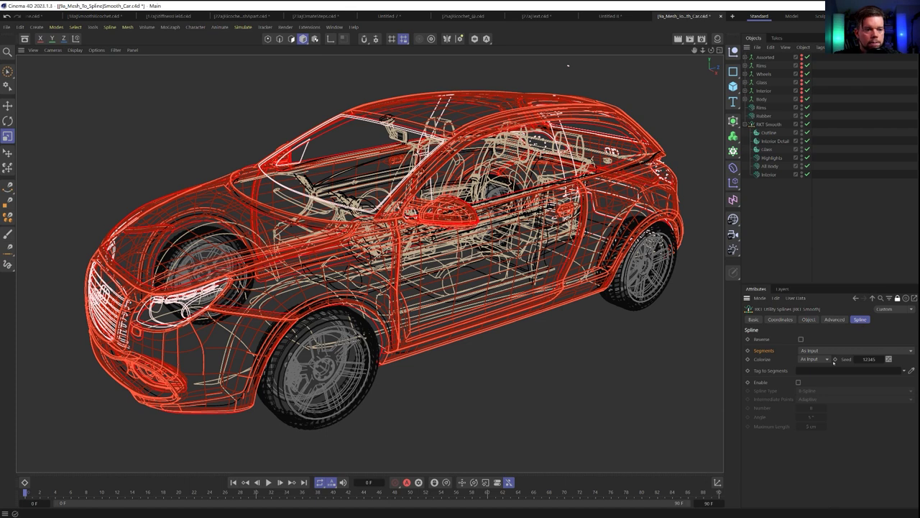
left_click(815, 358)
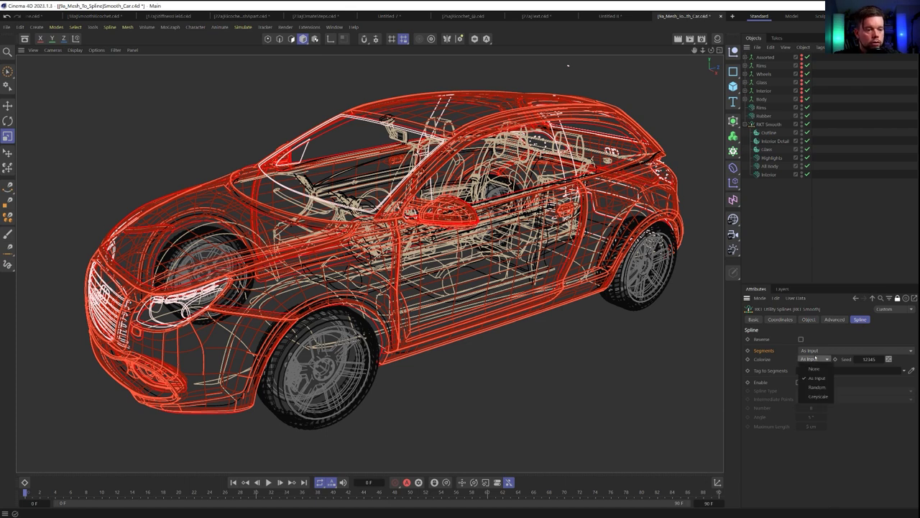
left_click(820, 387)
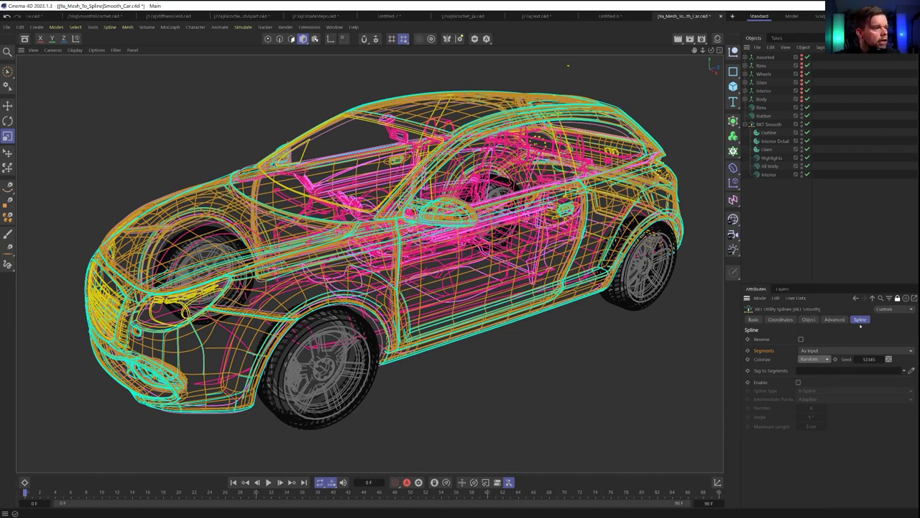
Regenerate the Colorize seed several times to cycle through random color combinations on the car splines.
left_click(891, 360)
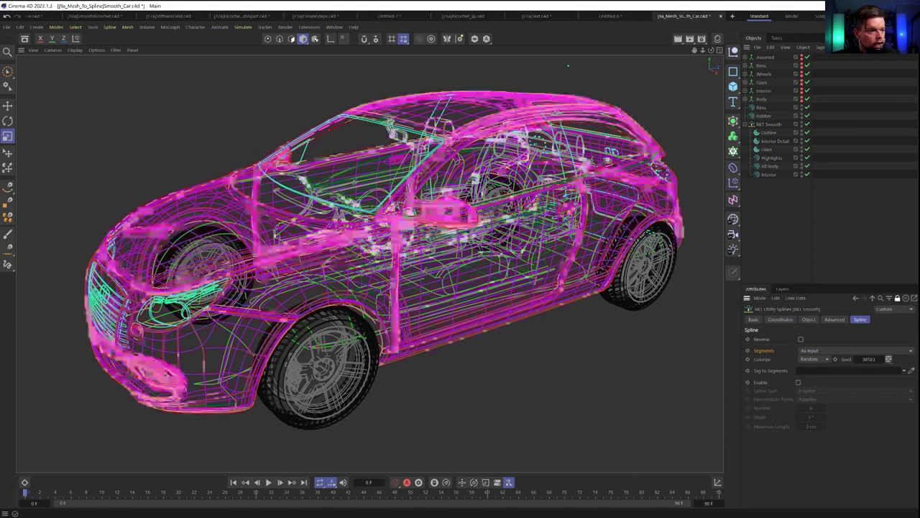
left_click(891, 360)
left_click(891, 361)
left_click(891, 360)
left_click_drag(889, 359, 889, 359)
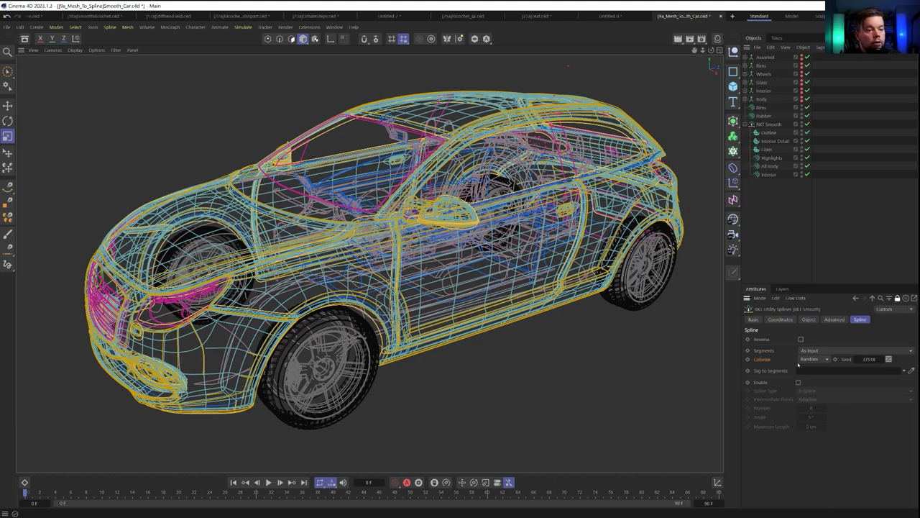
Preview the car splines with Colorize set to Greyscale and switch it back to Random.
left_click(811, 359)
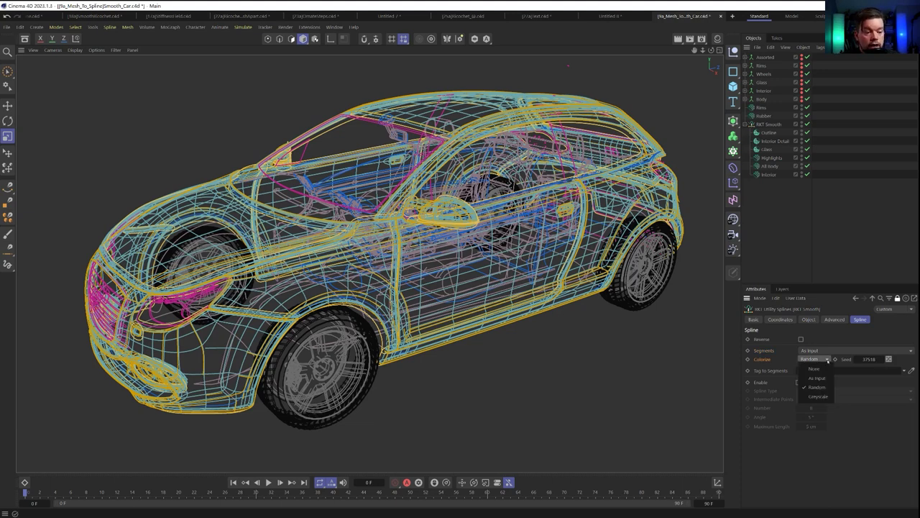
left_click(819, 396)
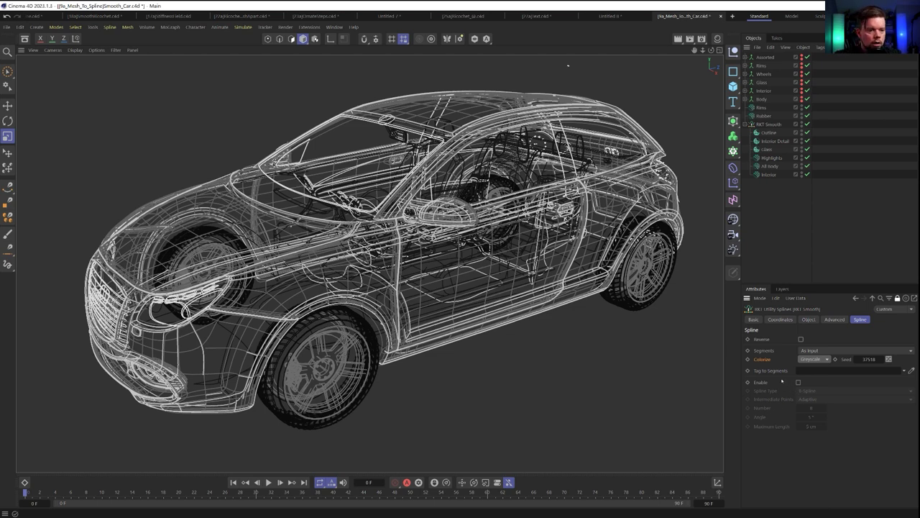
left_click(813, 361)
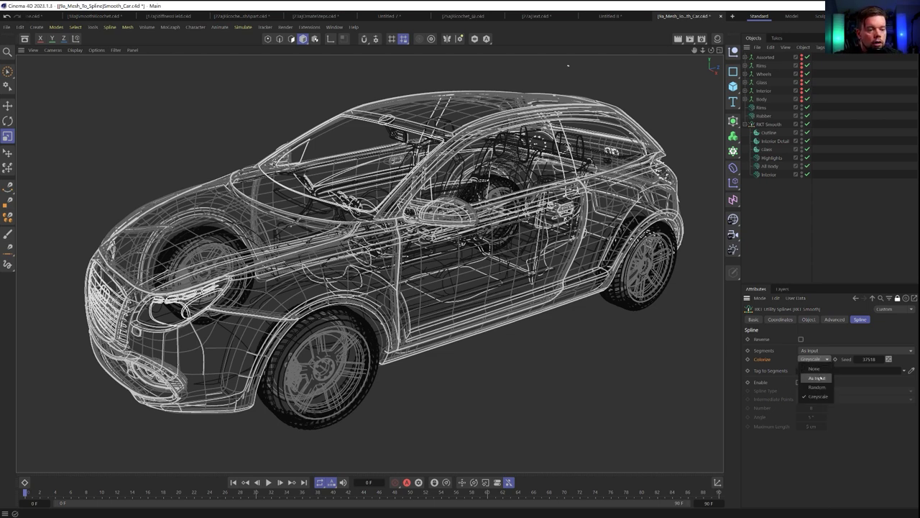
left_click(817, 387)
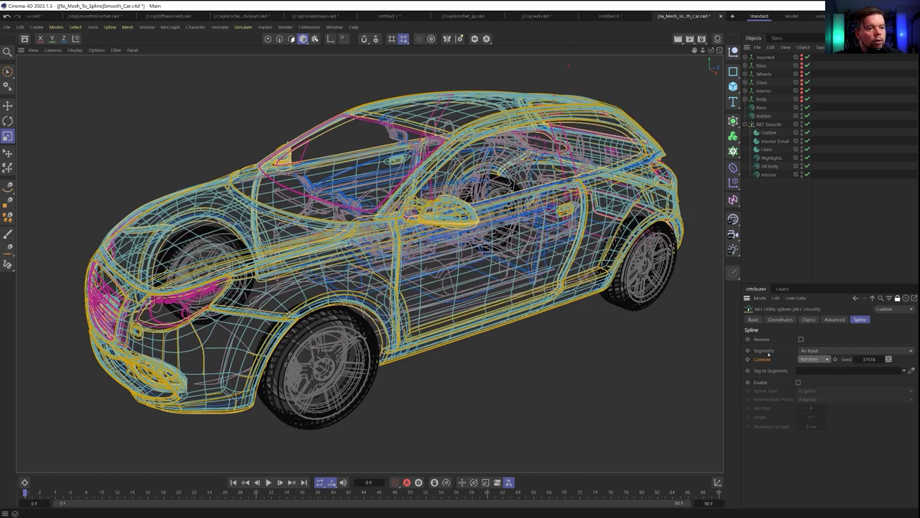
Set the RKT Smooth's Segments to Explode All and regenerate the Colorize seed.
left_click(807, 351)
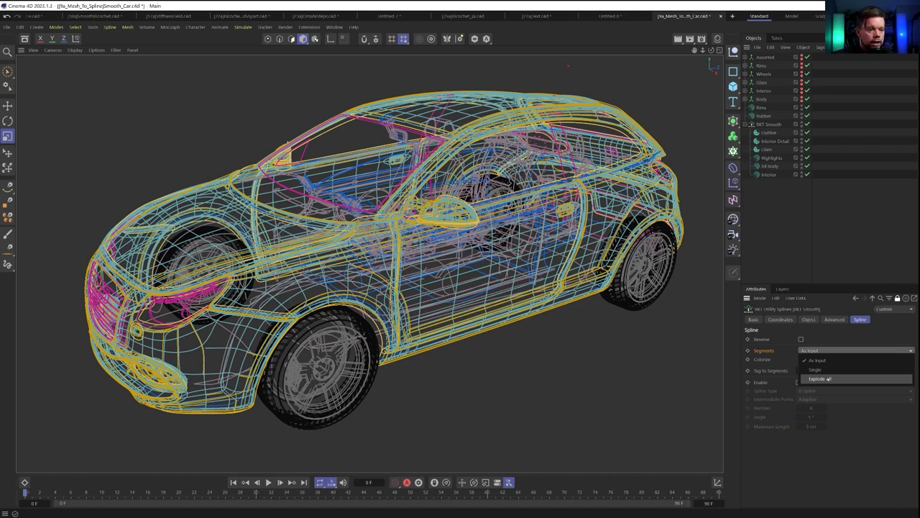
left_click(829, 378)
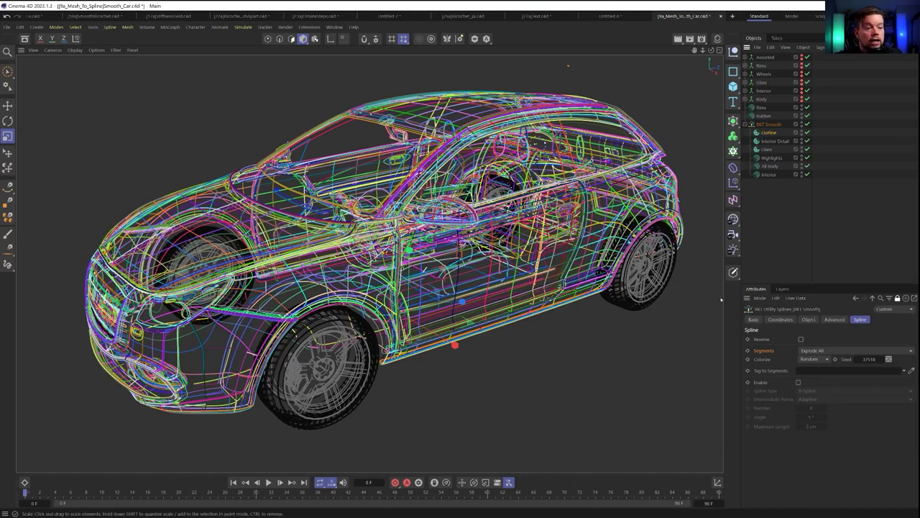
left_click_drag(889, 359, 889, 360)
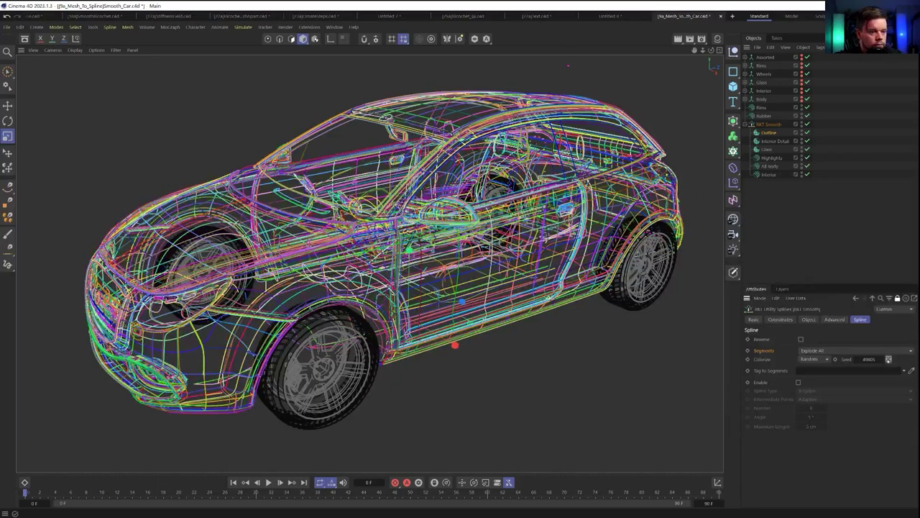
Set the Segments option of the RKT Smooth object to As Input.
left_click(768, 125)
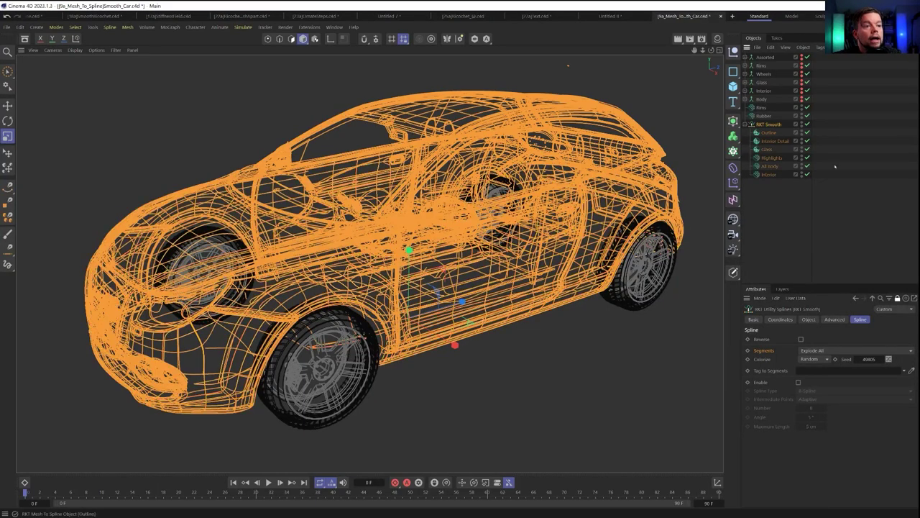
left_click(827, 351)
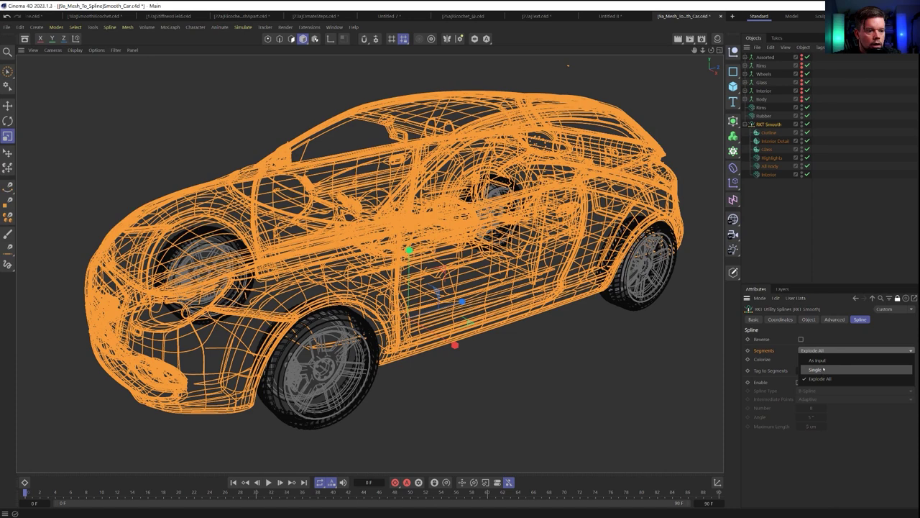
left_click(823, 361)
left_click(824, 360)
left_click(826, 331)
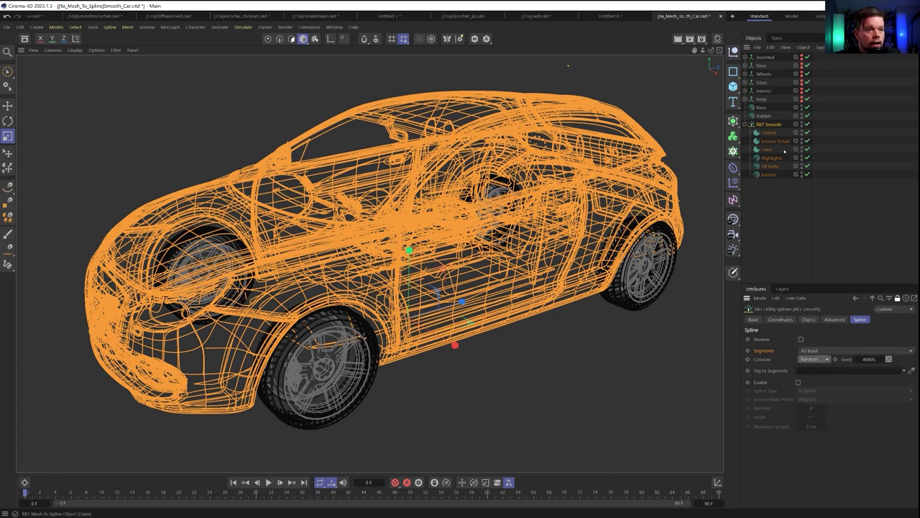
Preview the RKT Smooth with Colorize None, switch Colorize to As Input and set Segments to Explode All.
left_click(812, 359)
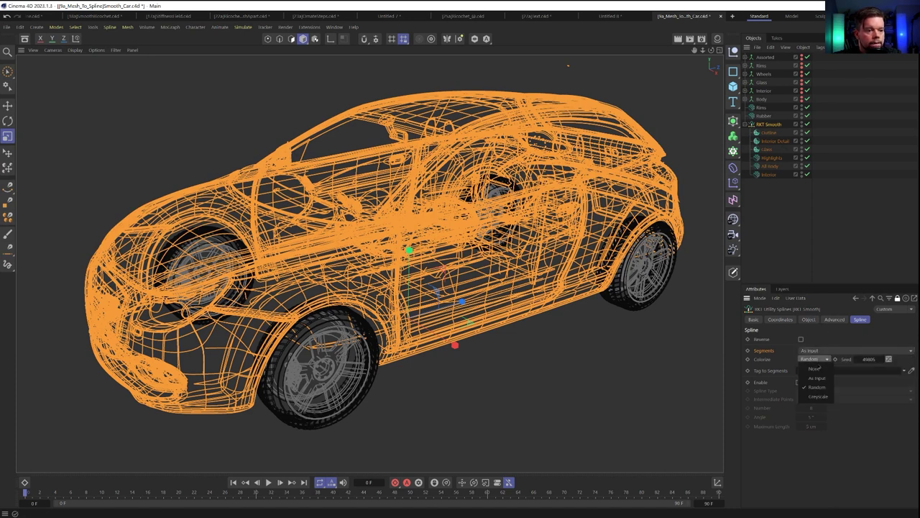
left_click(816, 369)
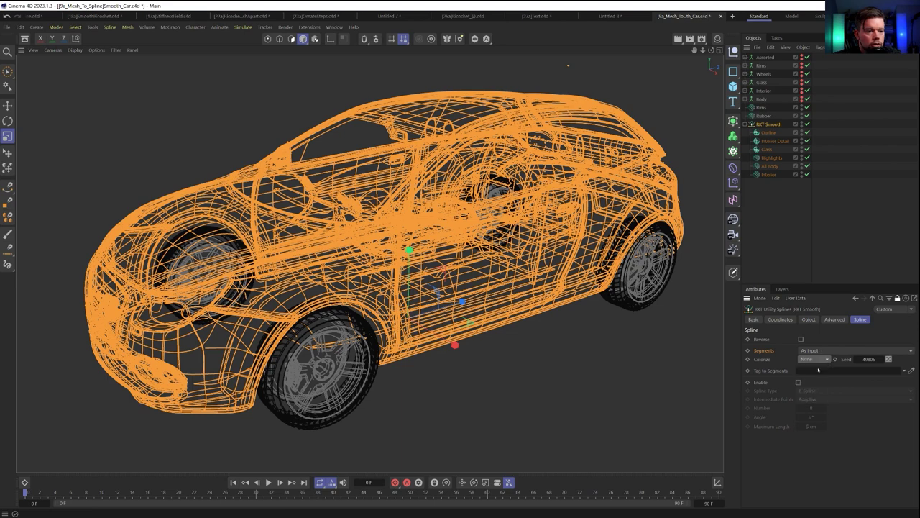
left_click(813, 359)
left_click(817, 377)
left_click(816, 351)
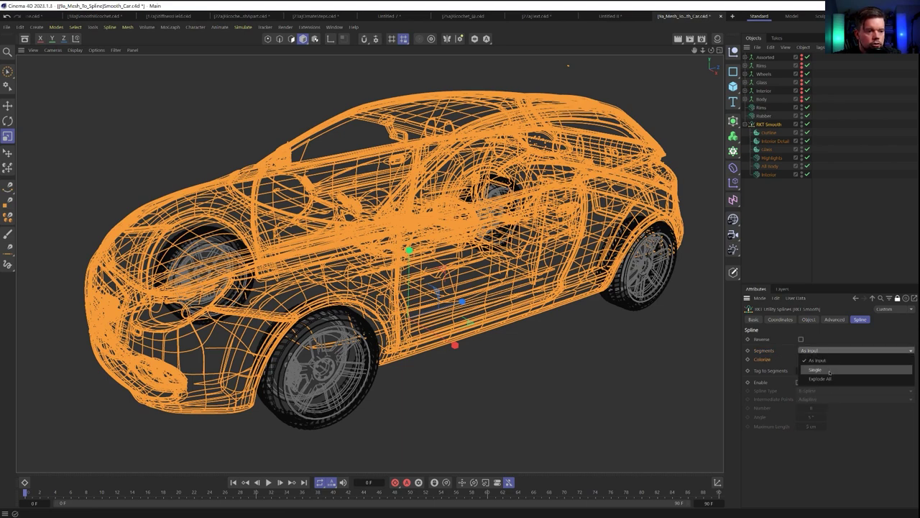
left_click(820, 378)
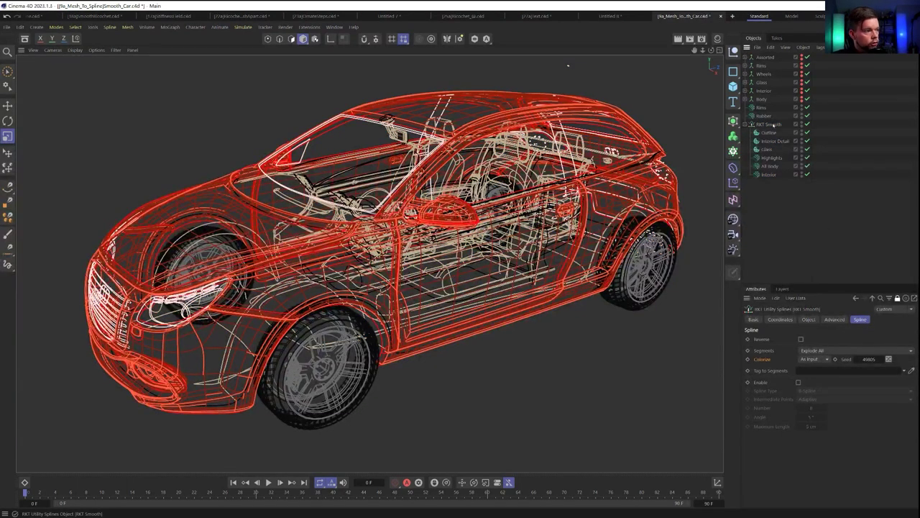
Make the RKT Smooth editable and show its hierarchy of individual splines.
left_click(774, 125)
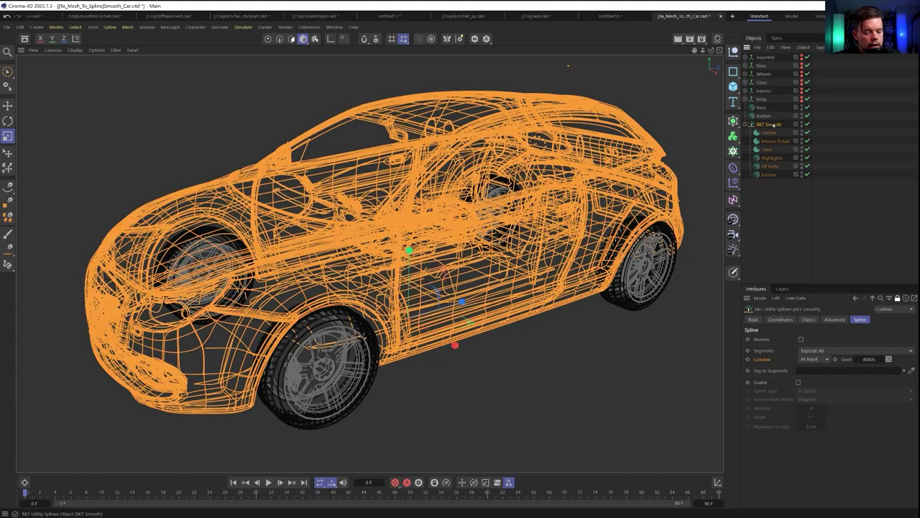
key("c")
left_click(746, 124)
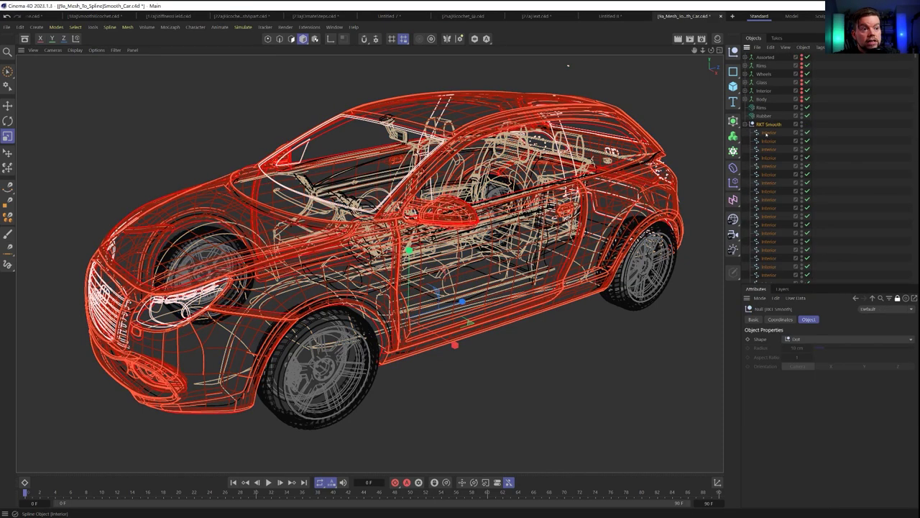
Examine the exploded splines in the object hierarchy and select the whole run of Interior splines.
scroll(777, 200, "down", 3)
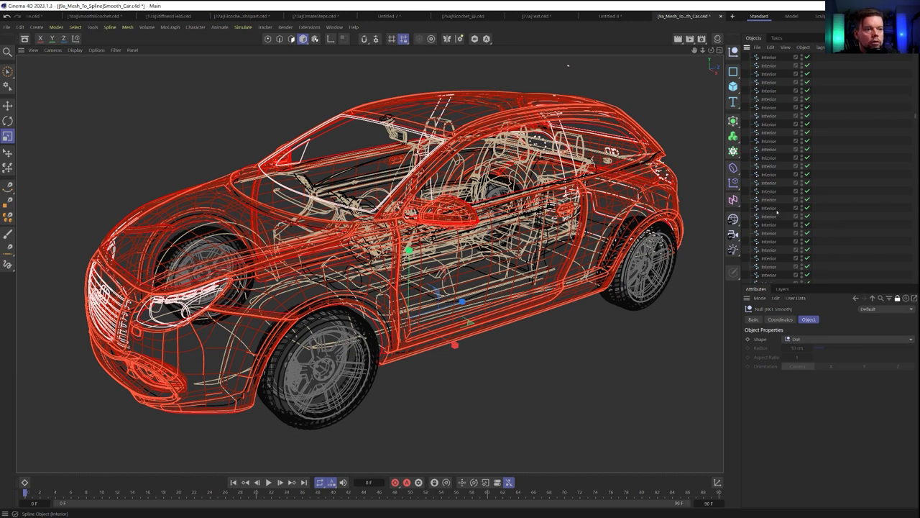
scroll(778, 202, "down", 3)
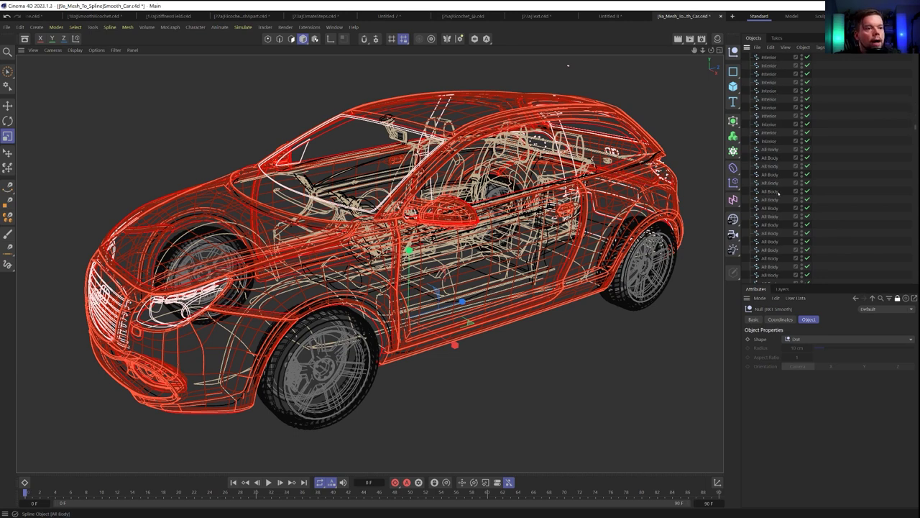
left_click(769, 141, "shift")
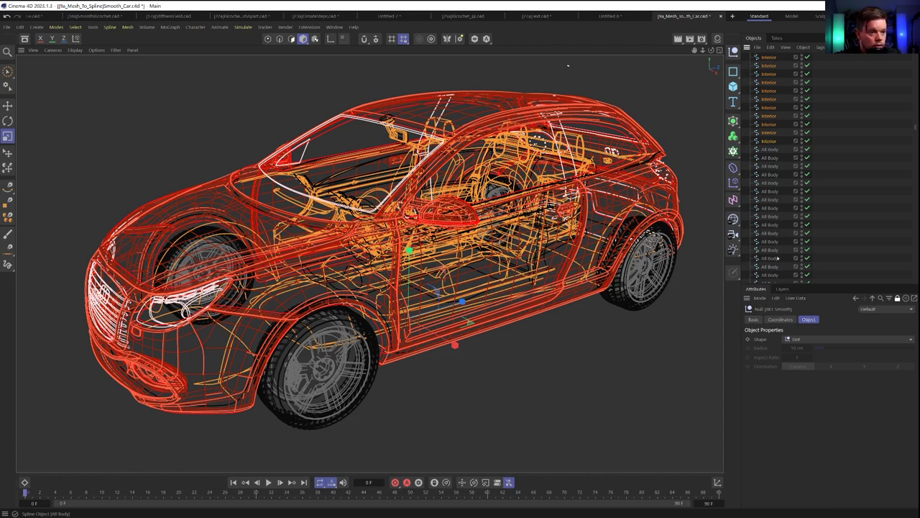
scroll(869, 167, "up", 5)
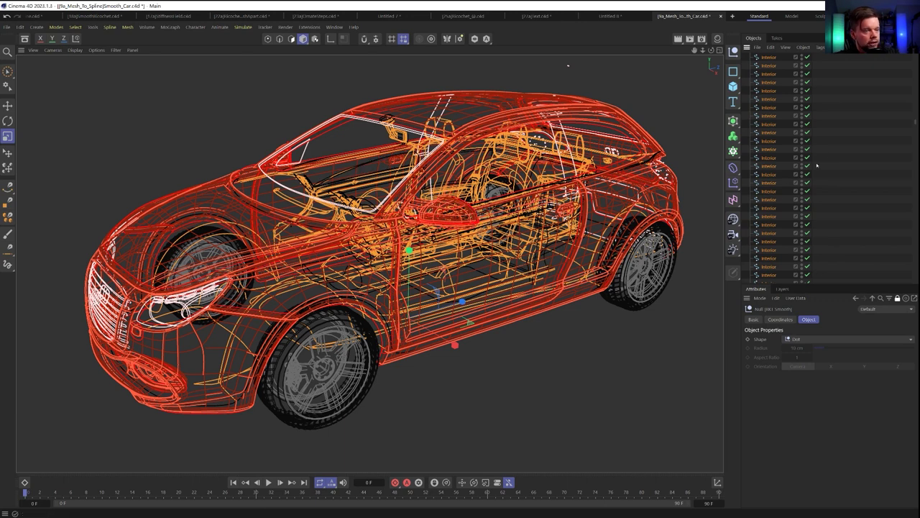
left_click(843, 146)
left_click(768, 116)
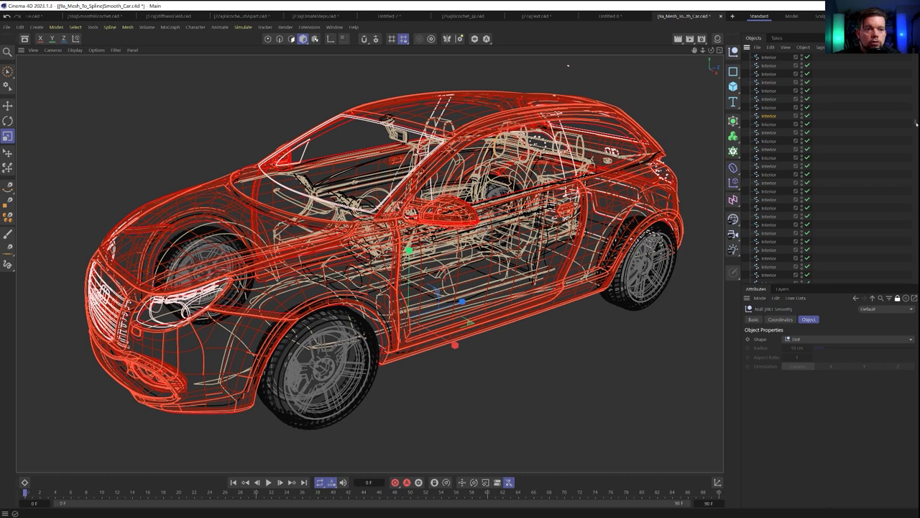
scroll(838, 134, "up", 5)
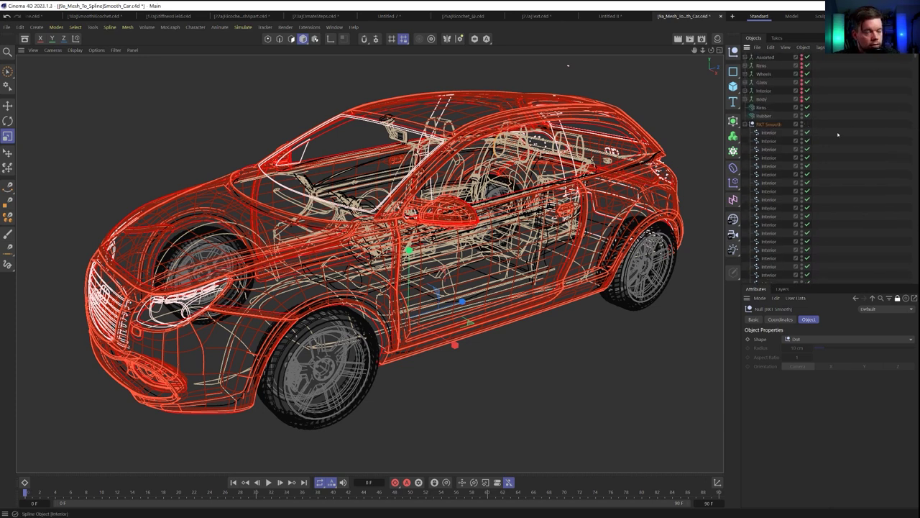
Undo the spline selections and the conversion of the RKT Smooth to editable splines.
key("ctrl+z")
key("ctrl+z")
key("ctrl+z")
key("ctrl+z")
key("ctrl+z")
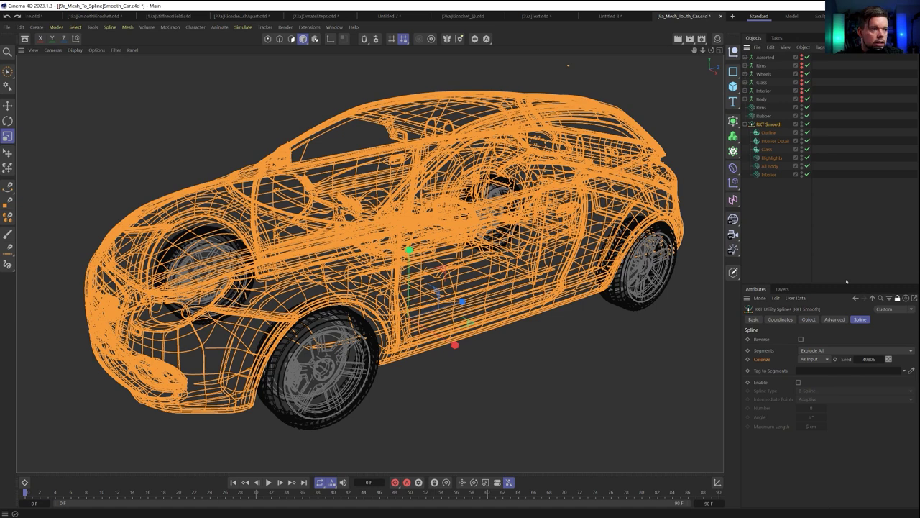
Try Segments Single on the RKT Smooth, switch it to As Input and set Colorize to Random.
left_click(821, 350)
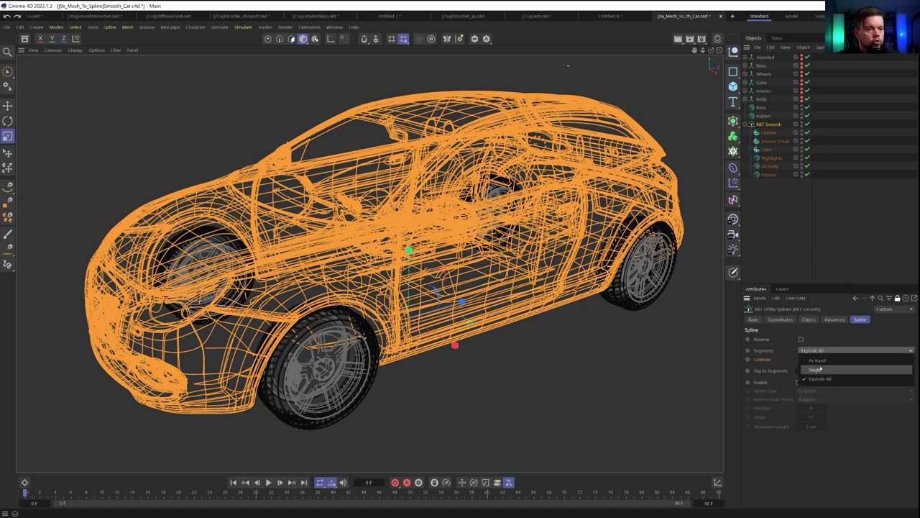
left_click(819, 369)
left_click(815, 351)
left_click(816, 360)
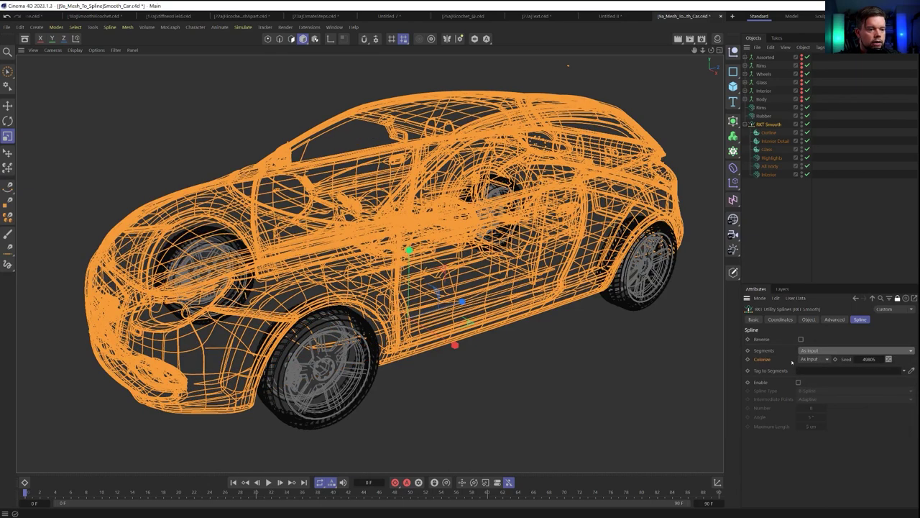
left_click(811, 359)
left_click(818, 387)
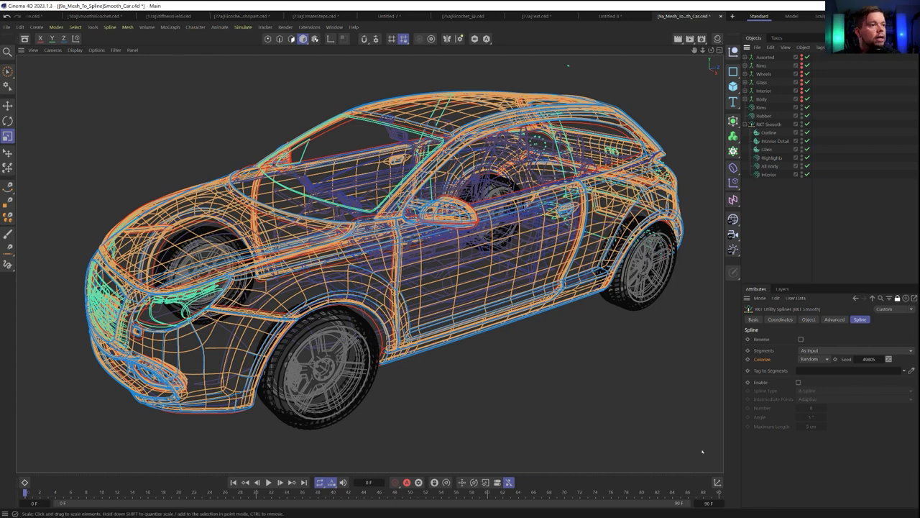
Show the scene's materials and switch the renderer from Standard to Redshift in the render settings.
left_click(717, 39)
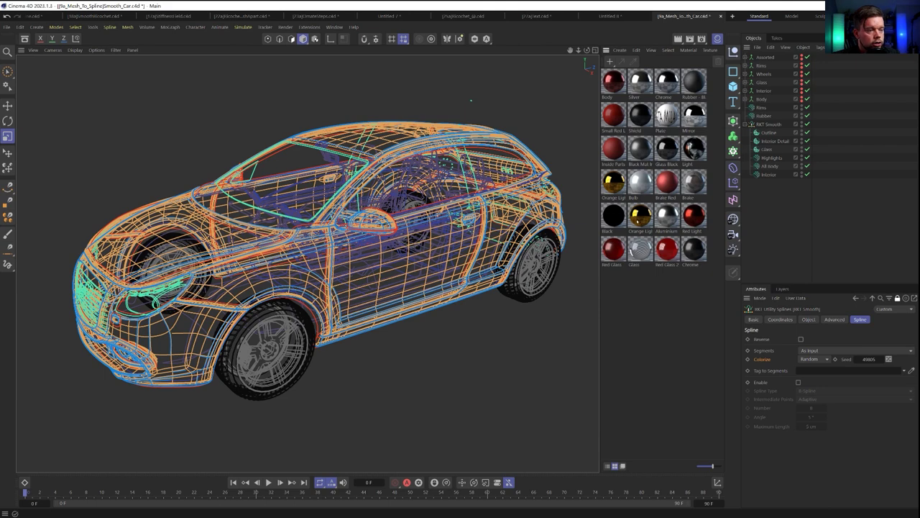
key("ctrl+b")
left_click(698, 233)
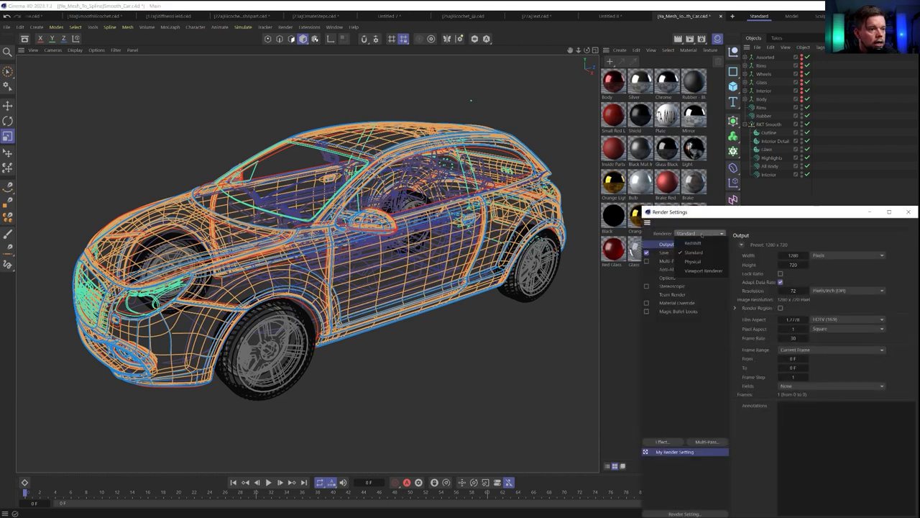
left_click(693, 243)
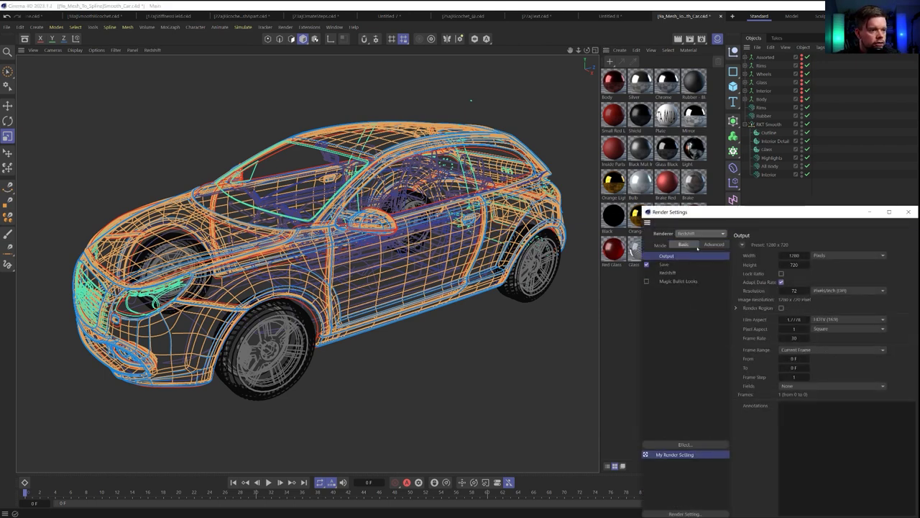
left_click_drag(751, 214, 534, 173)
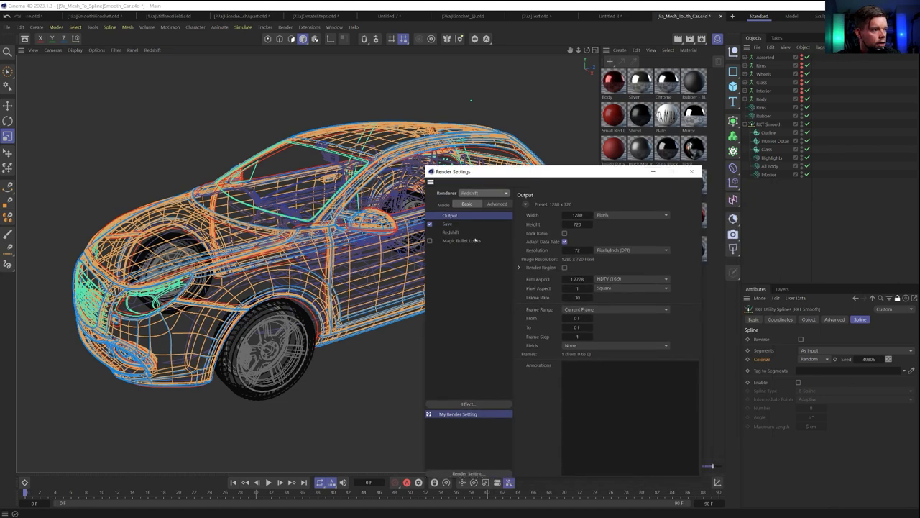
left_click(691, 171)
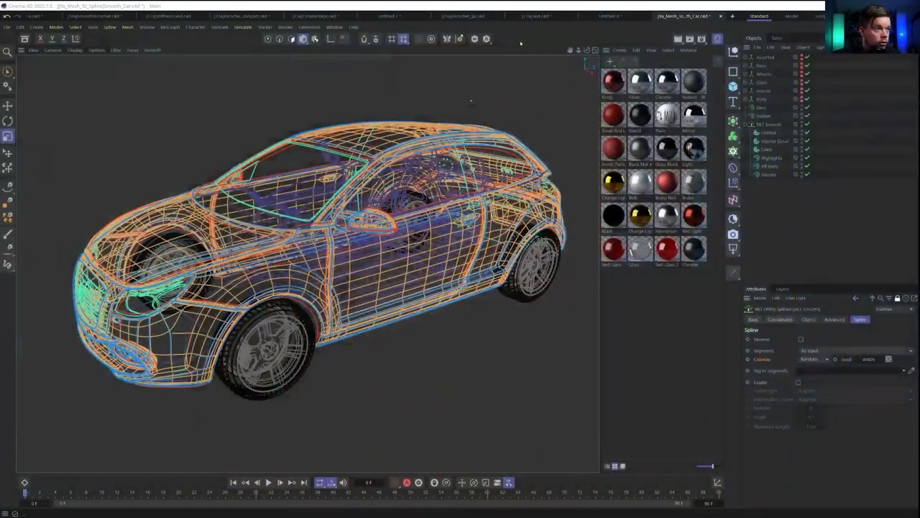
Search the Asset Browser for "Rocket lasso" and look over its node operators.
left_click(26, 40)
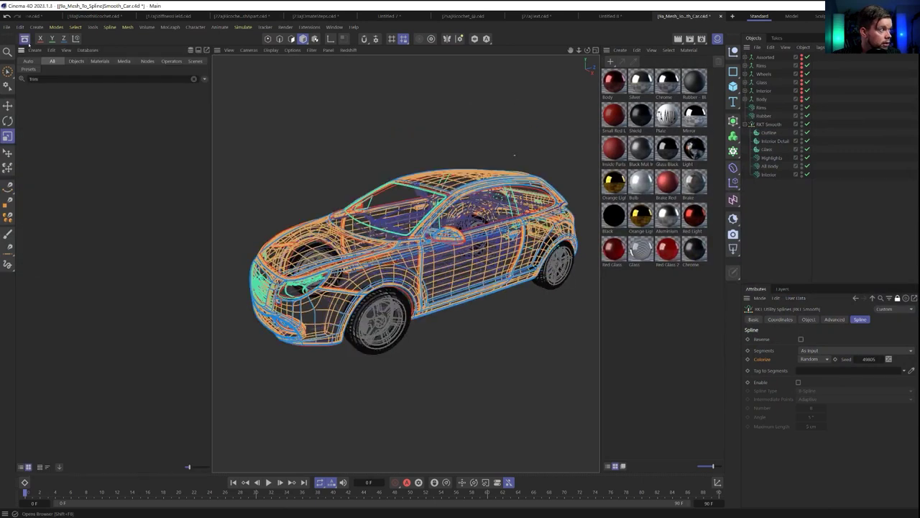
double_click(33, 78)
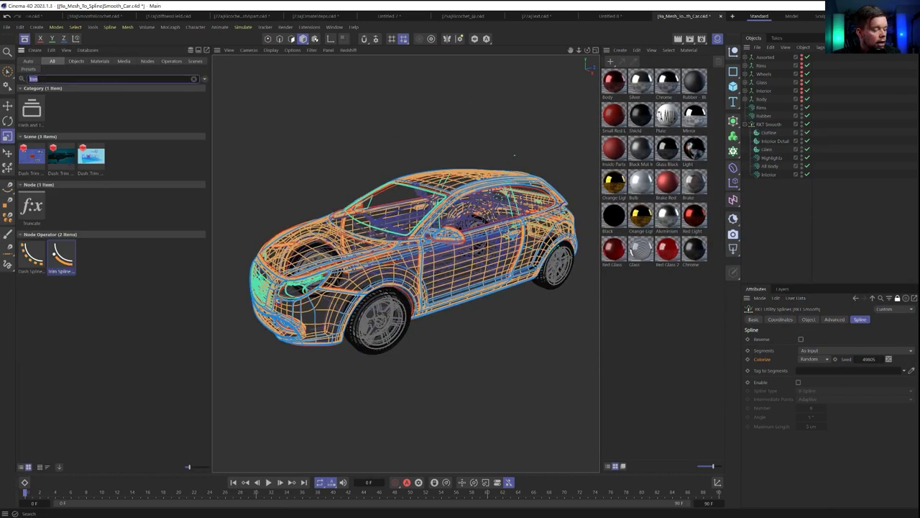
type("Rocket lasso")
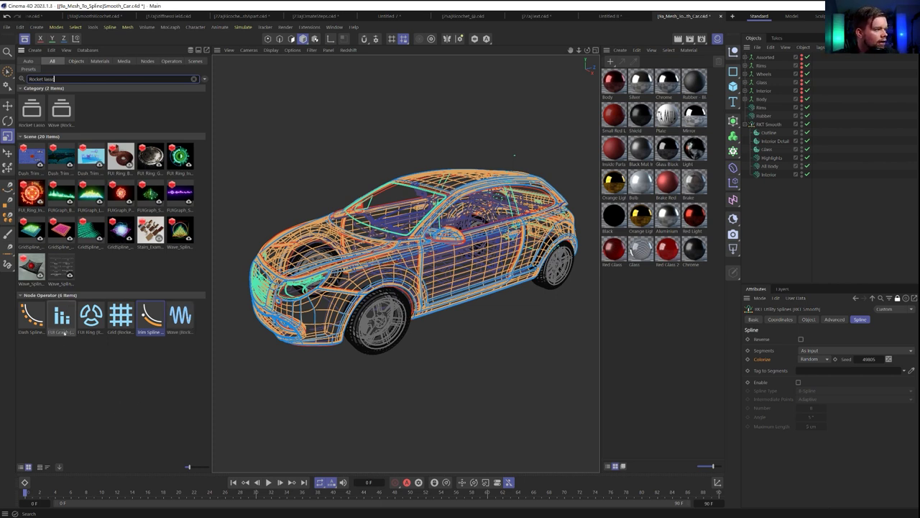
mouse_move(66, 334)
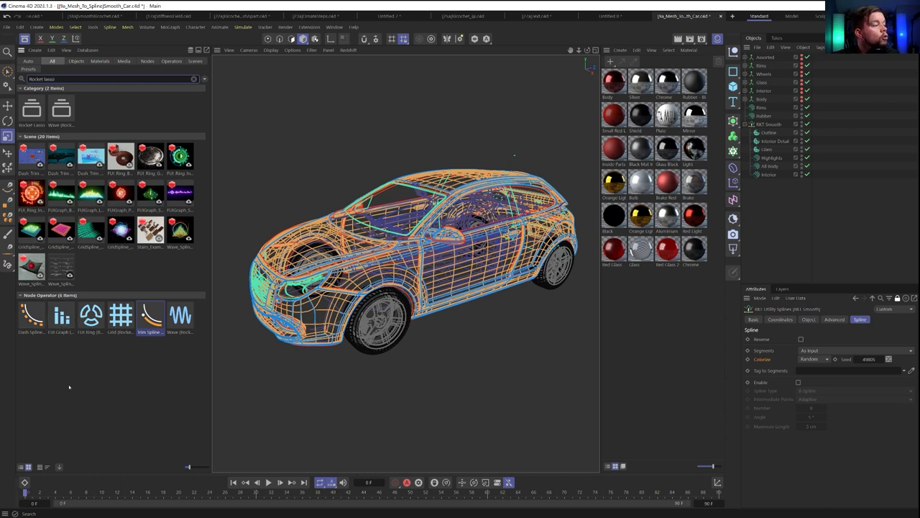
mouse_move(20, 322)
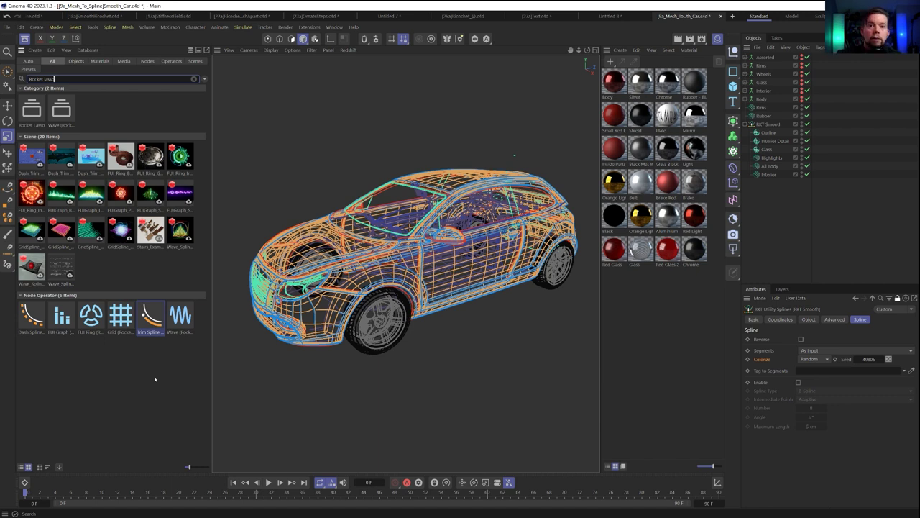
left_click(141, 372)
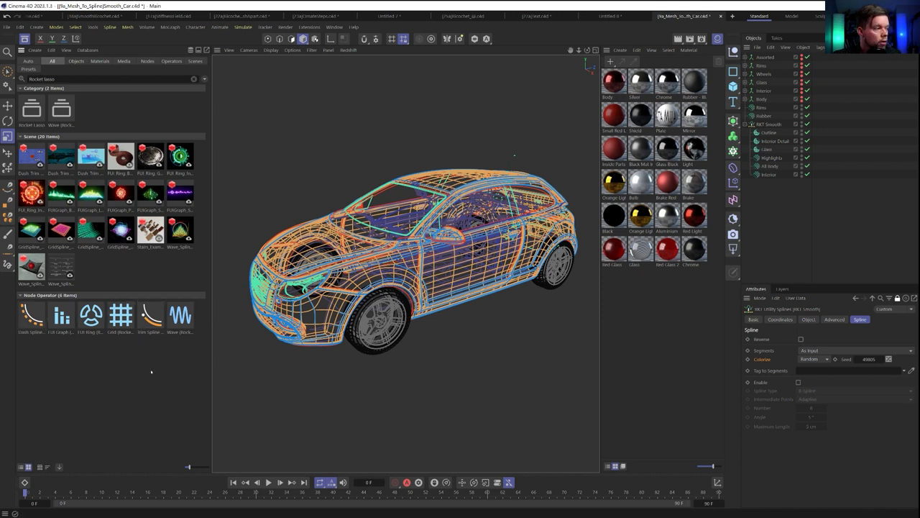
left_click(177, 329)
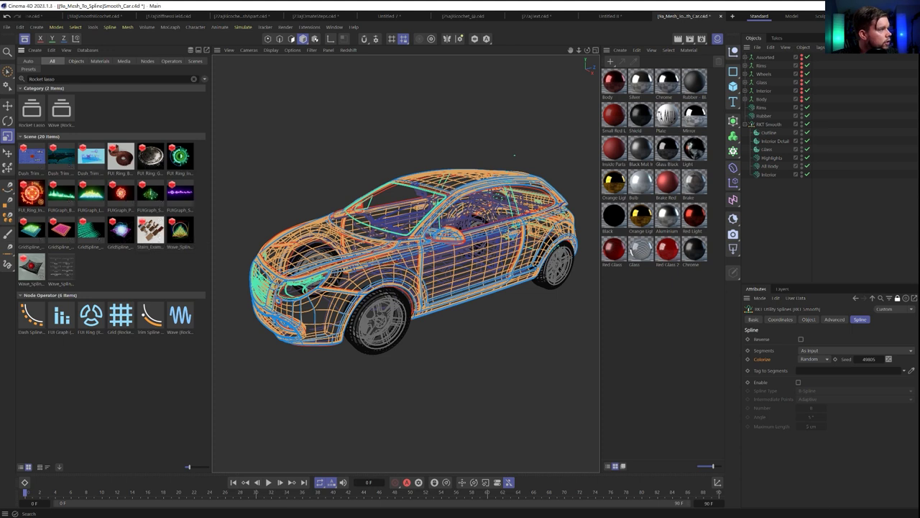
Search the assets for "stair", add the Stairs node operator to a new project, hide the asset and material browsers, and select the stairs.
double_click(79, 79)
type("stair")
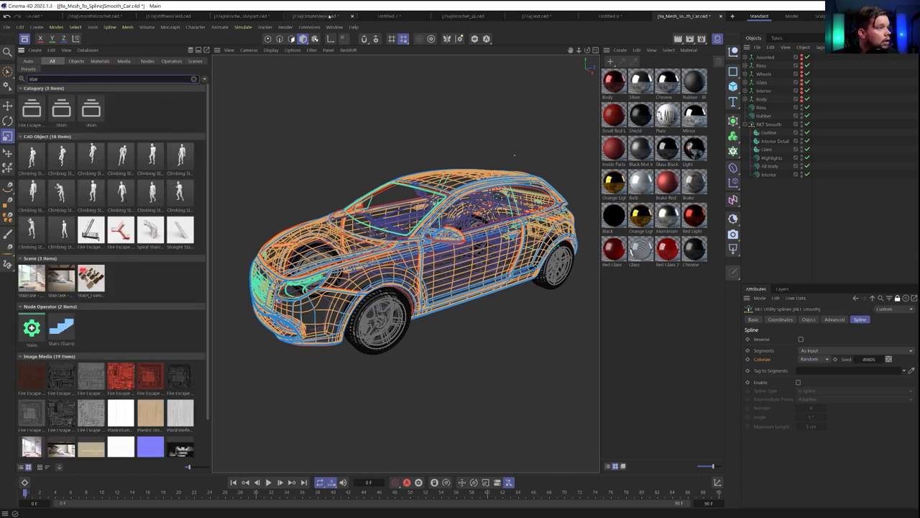
left_click(732, 16)
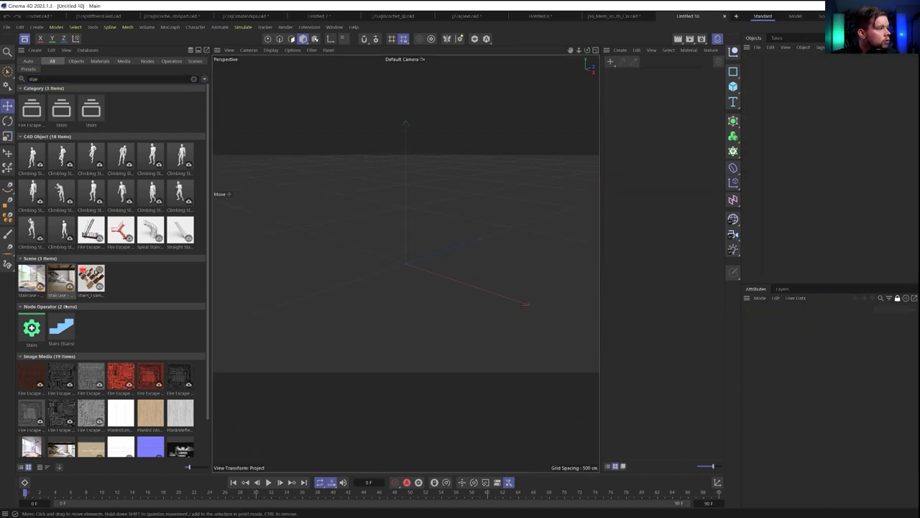
left_click_drag(62, 327, 446, 262)
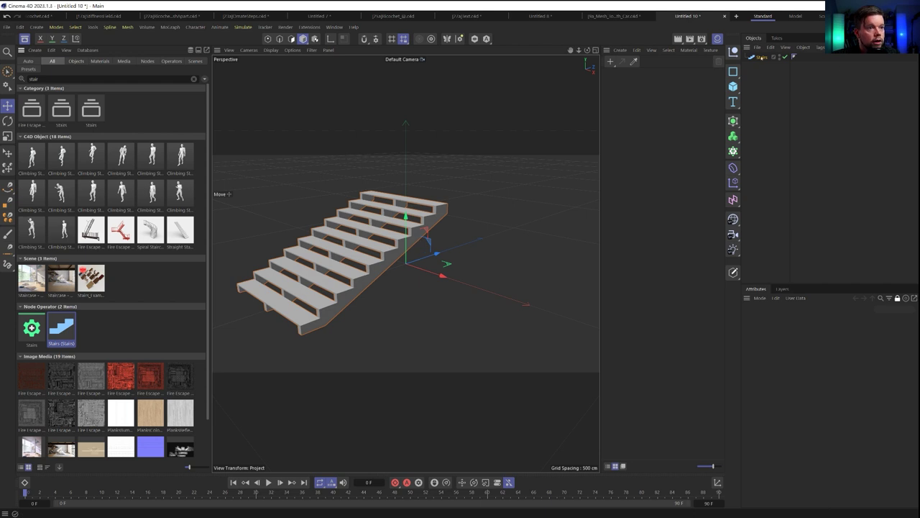
left_click(717, 40)
left_click(753, 58)
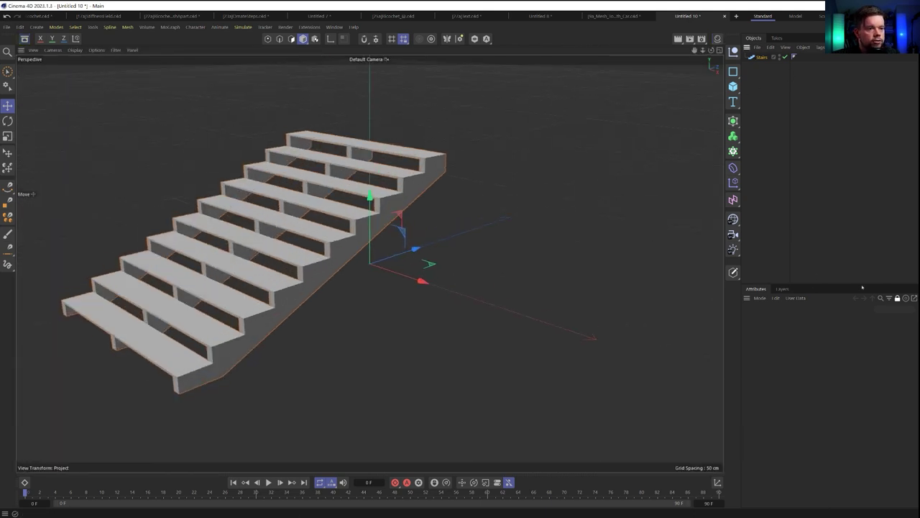
Set the stairs' Step Count to 6 and Width to 246 cm, and undo the trial changes to Step Height and Step Depth.
left_click(897, 299)
left_click(810, 320)
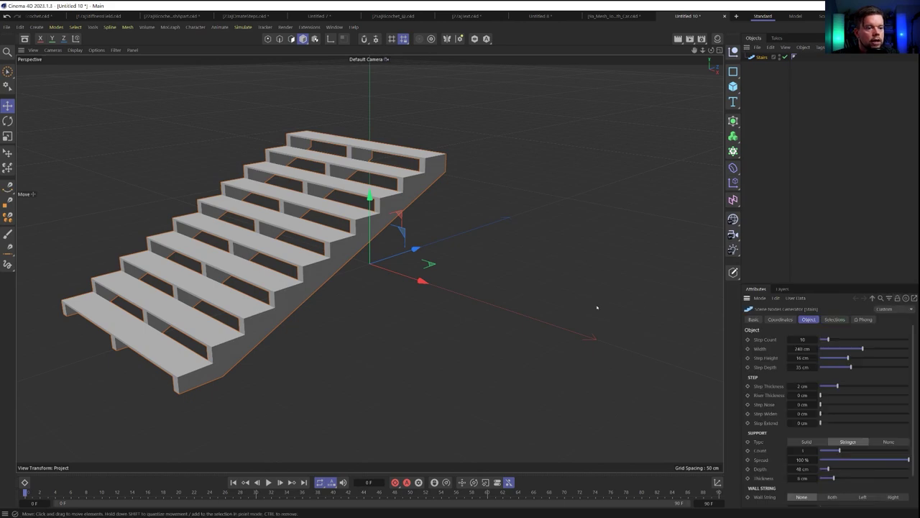
middle_click_drag(597, 309, 626, 258, "alt")
right_click_drag(626, 259, 562, 282, "alt")
middle_click_drag(563, 282, 545, 315, "alt")
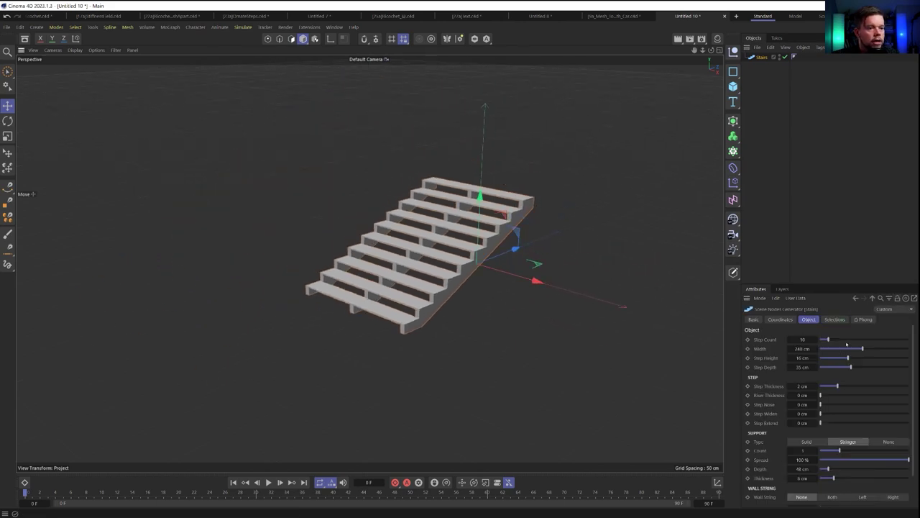
left_click_drag(860, 338, 888, 368)
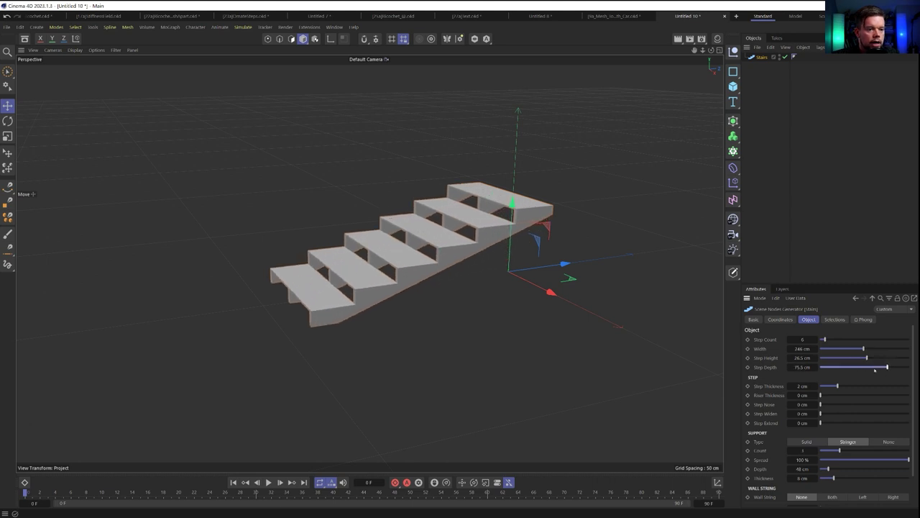
key("ctrl+z")
key("ctrl+z")
Set the stairs' support type to Solid, Step Thickness to 3.1 cm, Bevel 1 to 0.93 cm and Bevel 2 to 0.35 cm.
left_click_drag(838, 386, 857, 386)
scroll(502, 274, "up", 4)
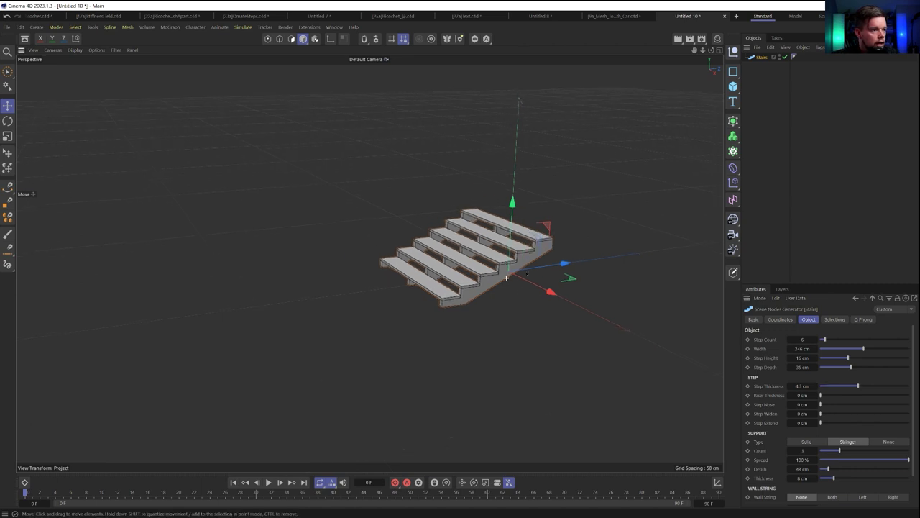
left_click(807, 441)
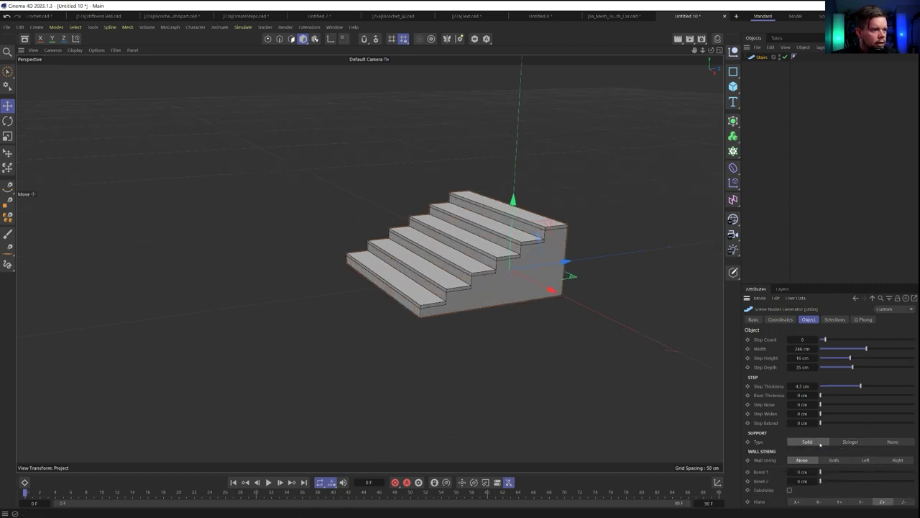
left_click(874, 443)
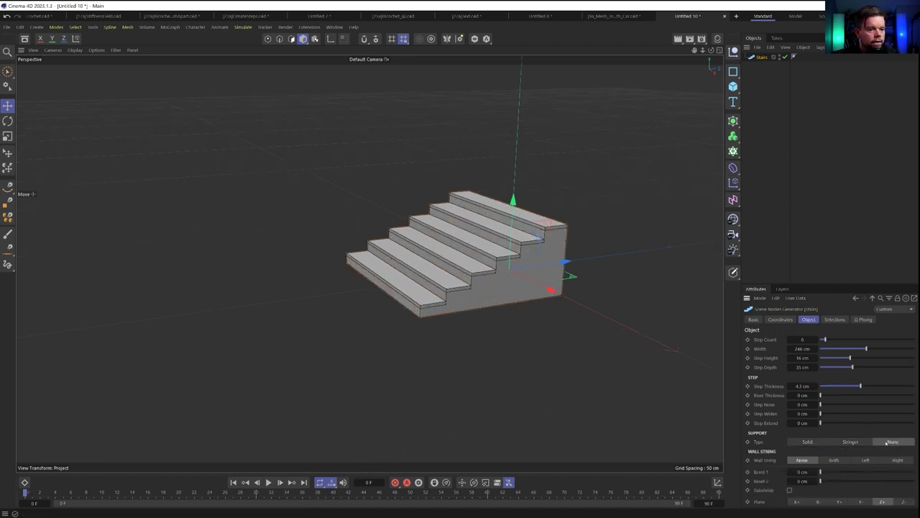
left_click(808, 441)
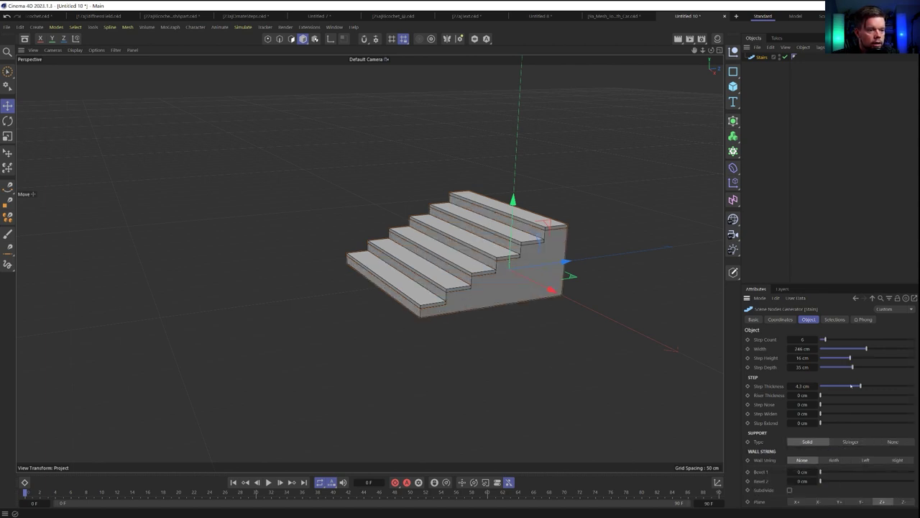
mouse_move(854, 386)
left_mouse_down()
mouse_move(796, 387)
mouse_move(849, 386)
left_mouse_up()
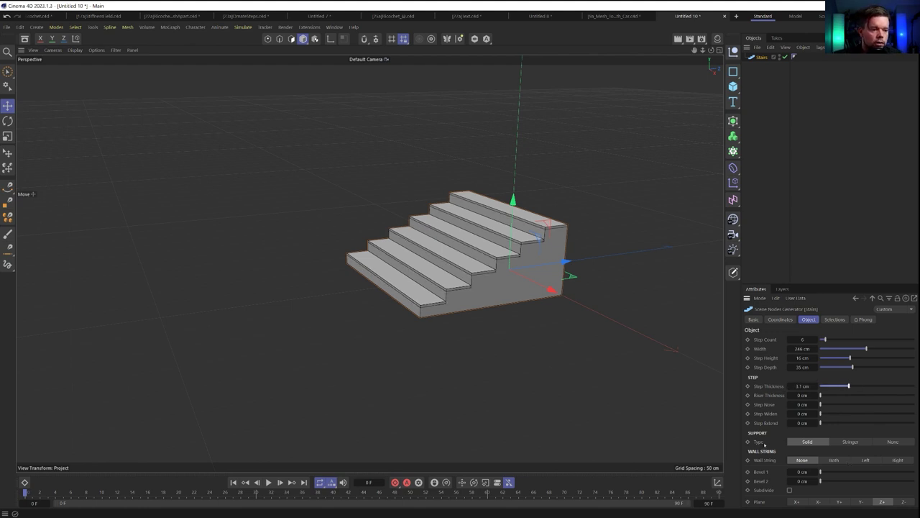
left_click_drag(829, 473, 836, 489)
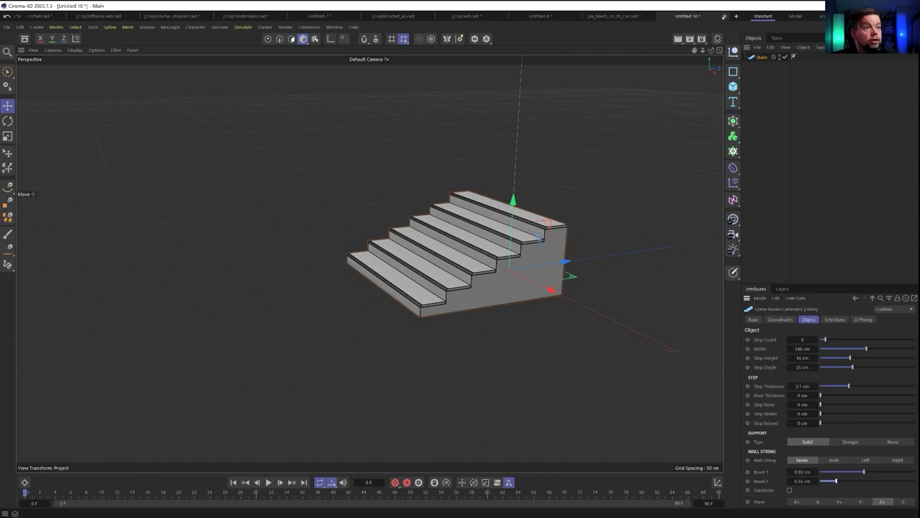
Close the stairs project without saving it and select the RKT Smooth in the car scene.
left_click(725, 16)
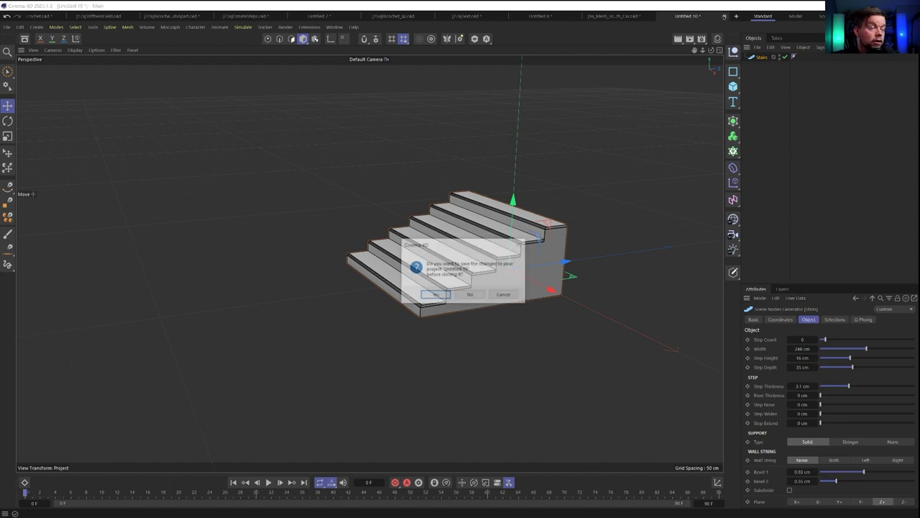
left_click(471, 295)
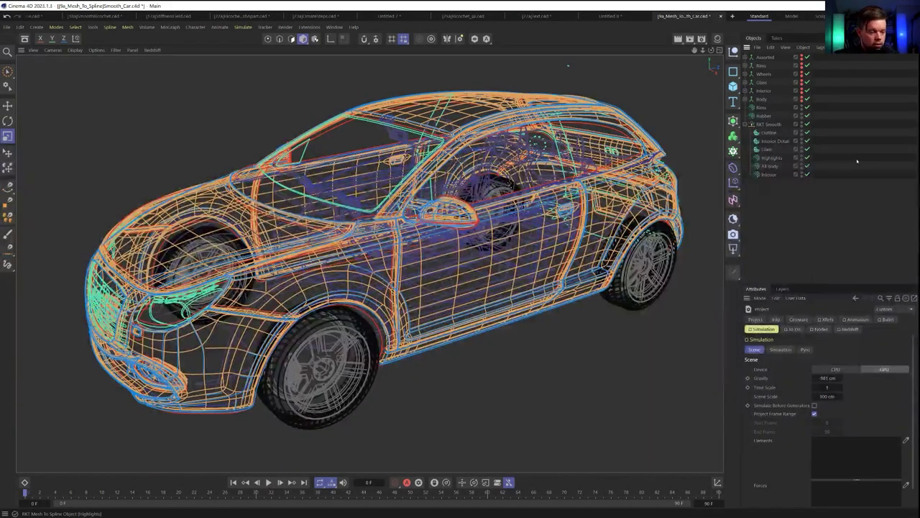
left_click(769, 124)
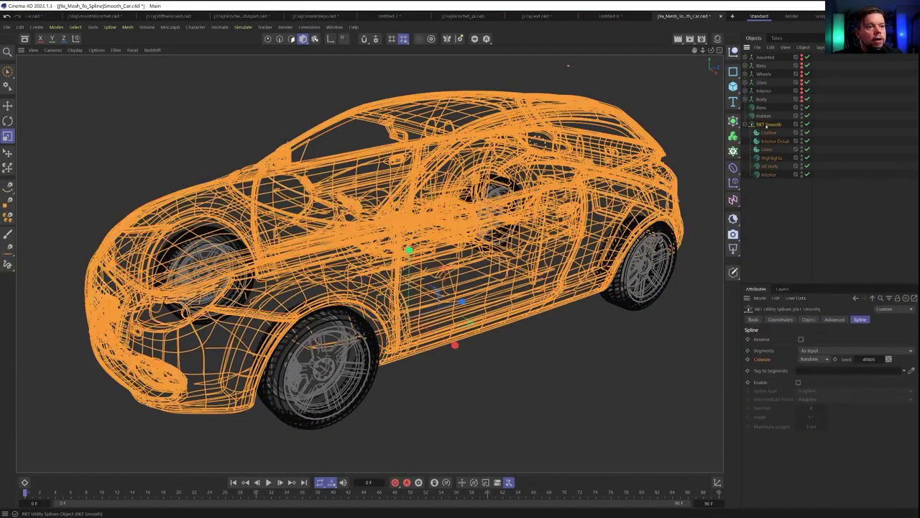
Check which renderer the car scene uses in the render settings, then close them.
key("ctrl+b")
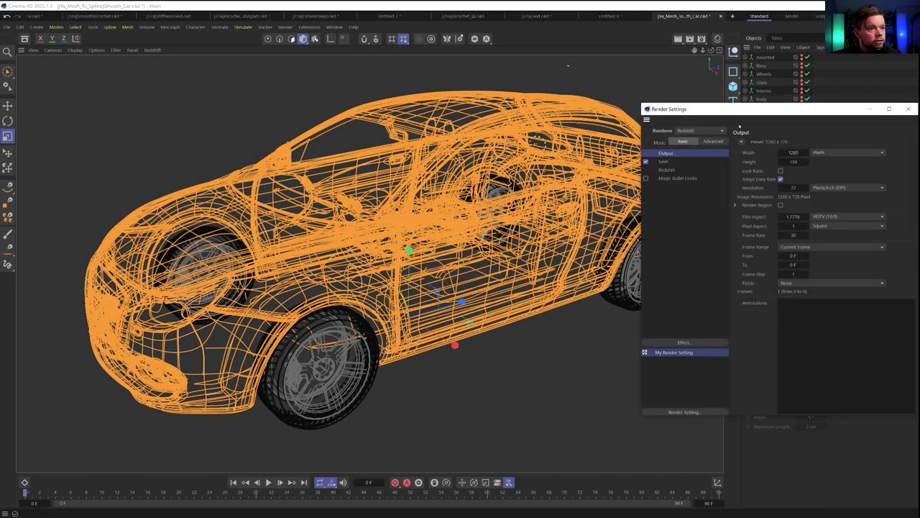
left_click_drag(746, 112, 396, 111)
left_click(557, 113)
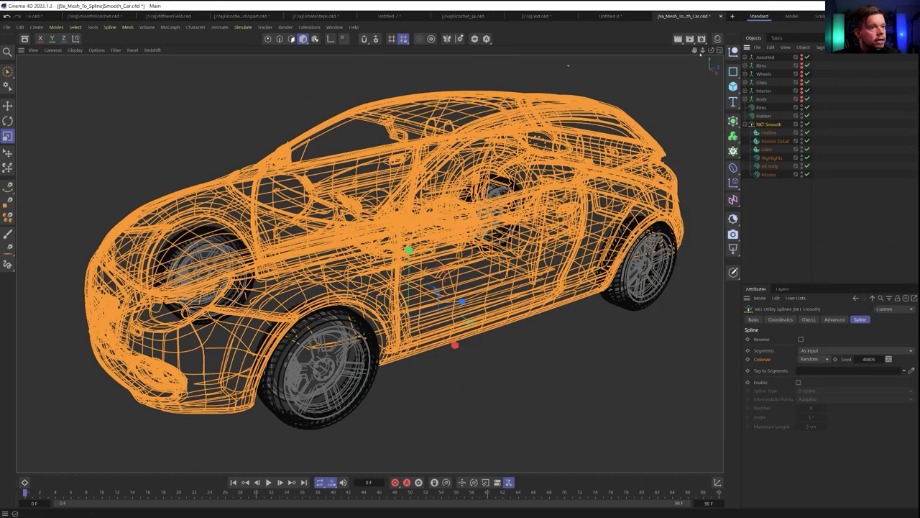
Create a Redshift Standard material in the car scene and open it in the Node Editor.
left_click(716, 40)
left_click(619, 50)
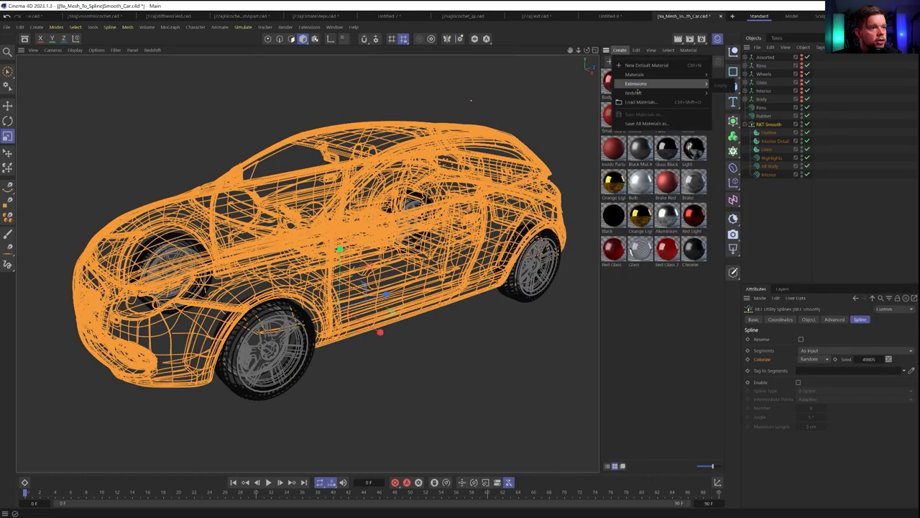
mouse_move(703, 94)
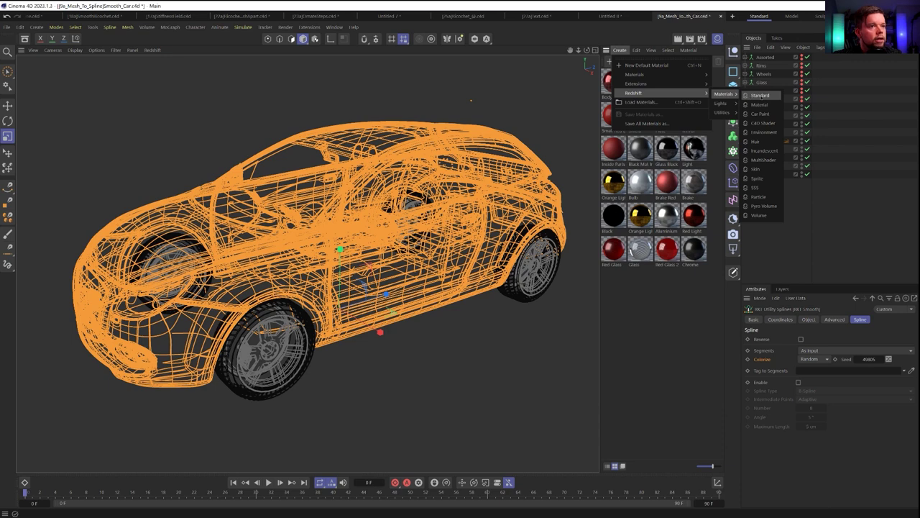
left_click(760, 95)
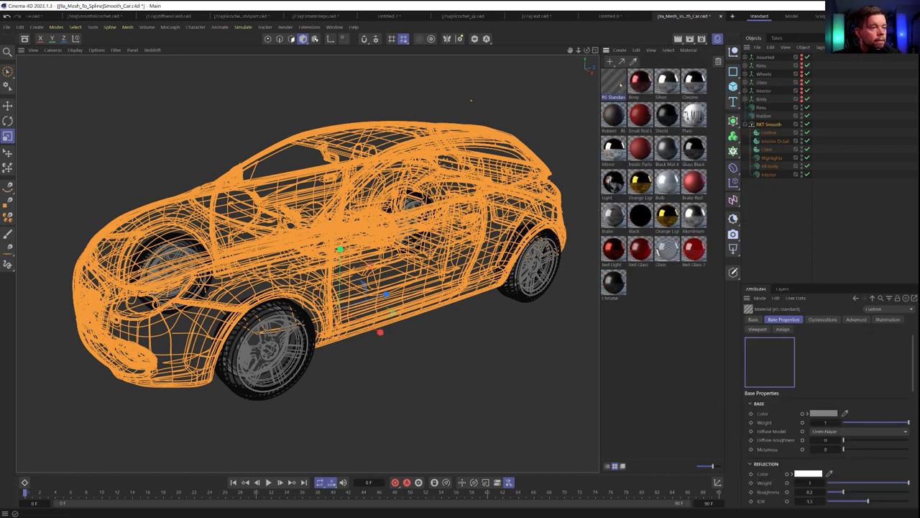
double_click(618, 84)
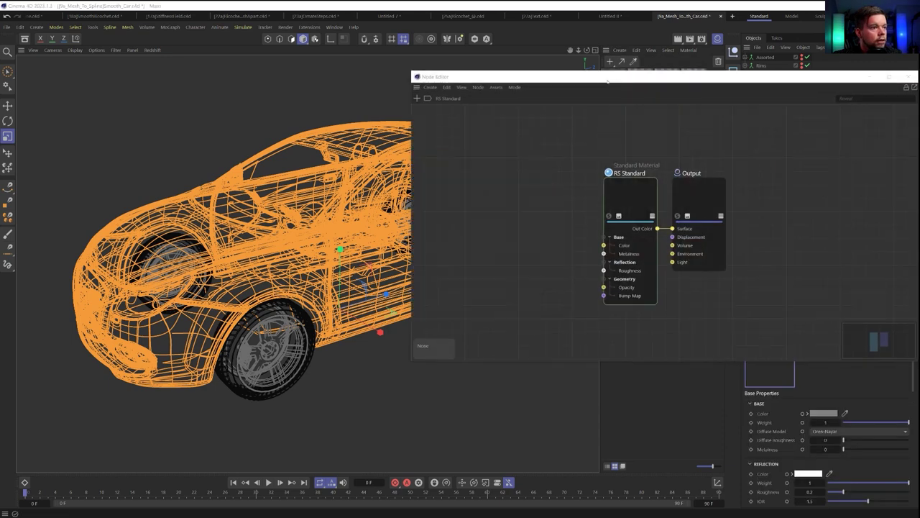
left_click_drag(601, 75, 437, 91)
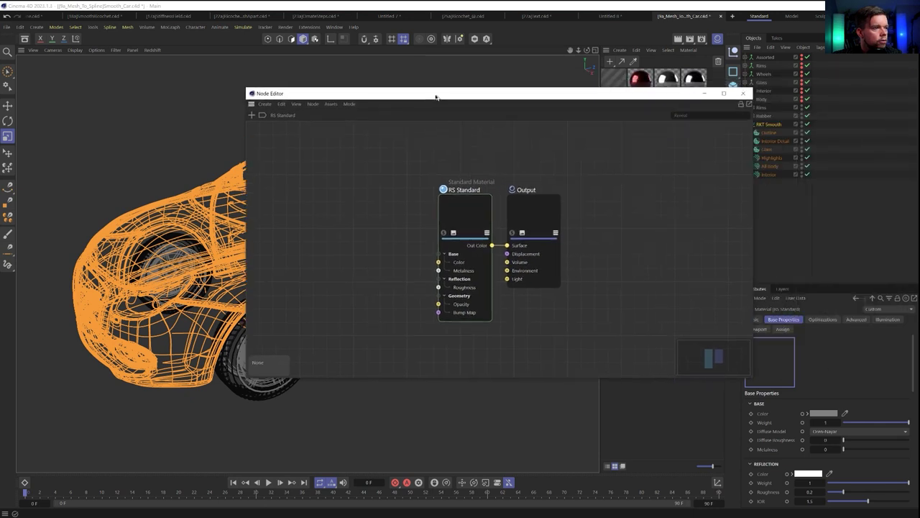
Add a Color User Data node, set the RS Standard node's Base and Reflection weights to 0 and give it an Emission weight.
double_click(324, 227)
type("user")
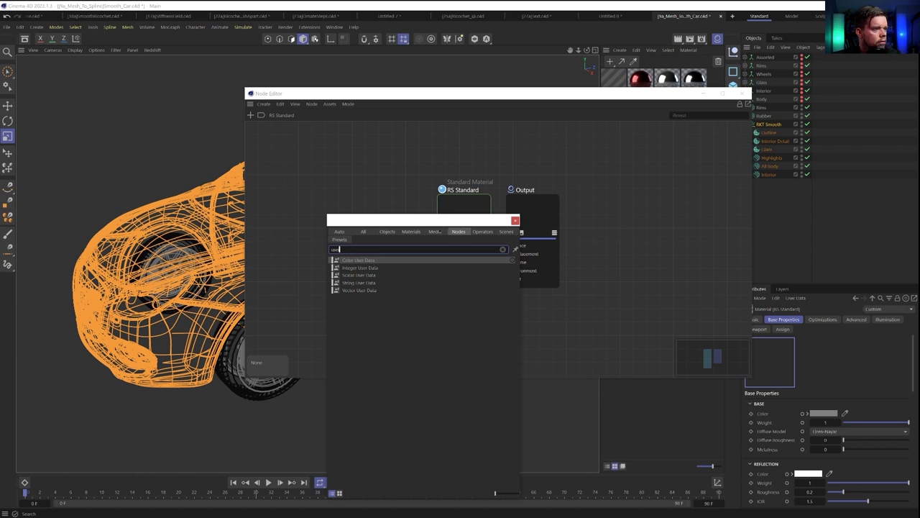
key("Return")
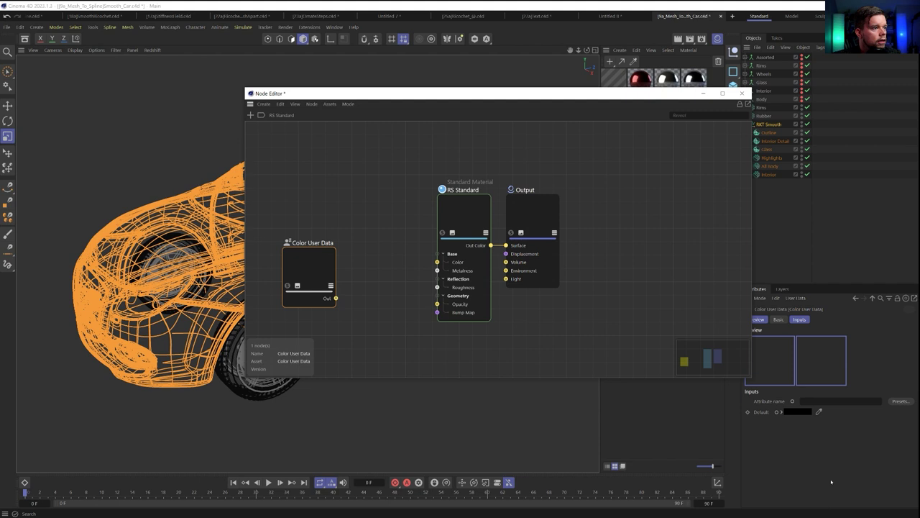
left_click(808, 320)
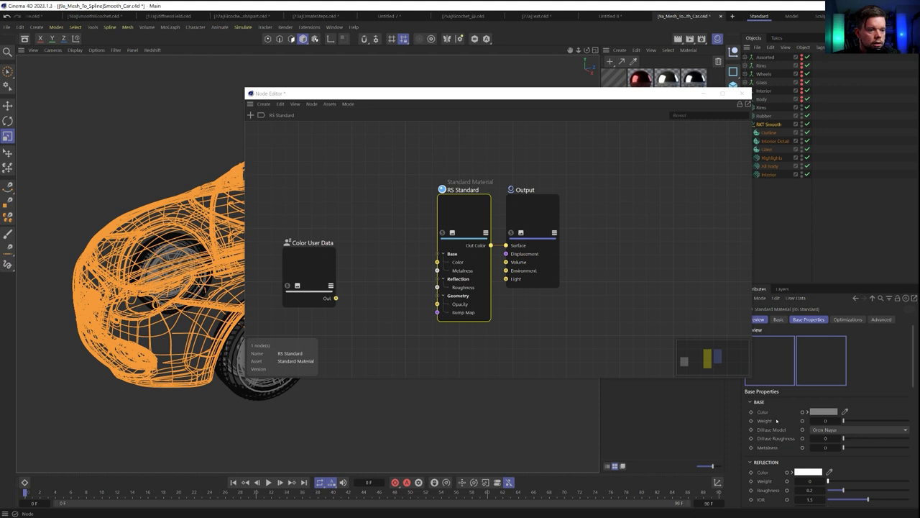
scroll(776, 421, "down", 5)
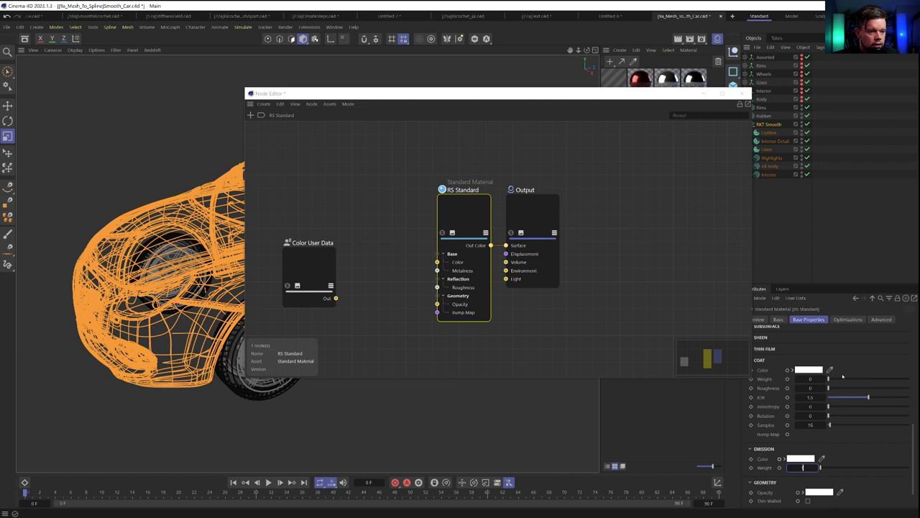
Set the Color User Data attribute to the RSDisplayColor object preset and connect its output to the RS Standard node's Emission Color.
left_click(309, 264)
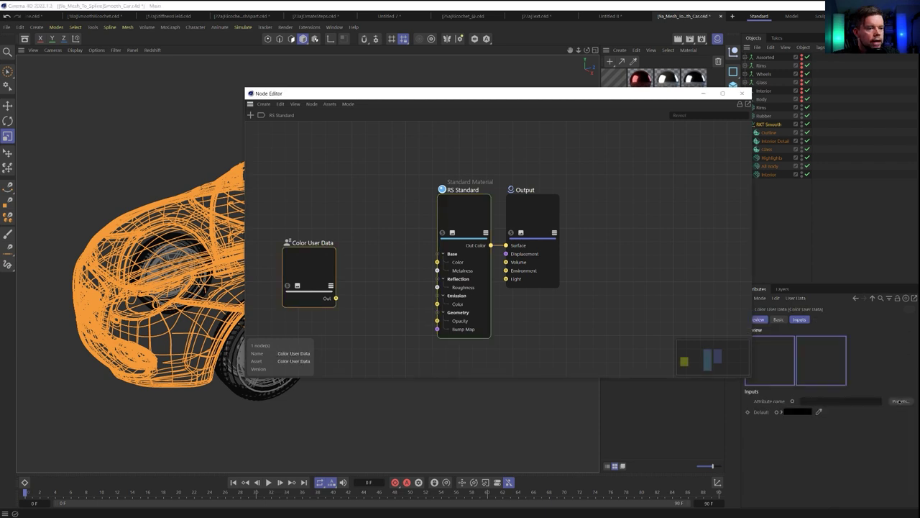
left_click(900, 402)
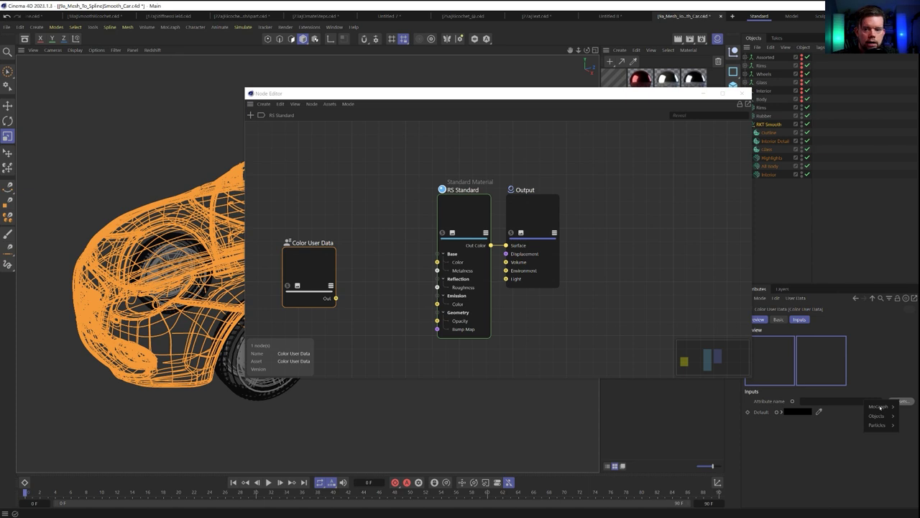
mouse_move(882, 408)
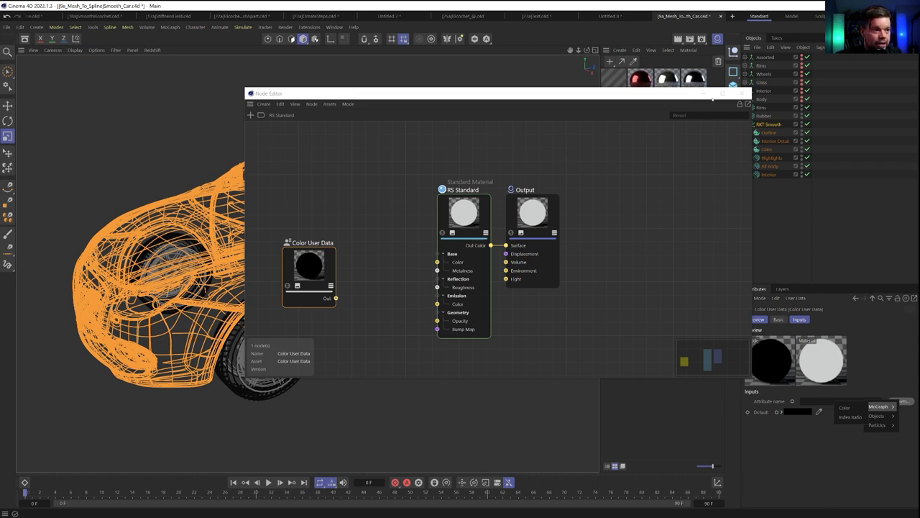
left_click(672, 97)
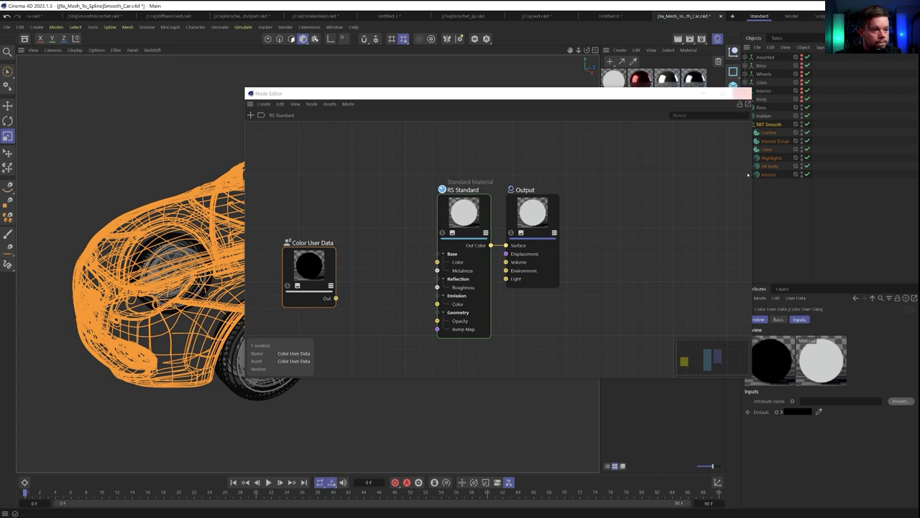
left_click(901, 401)
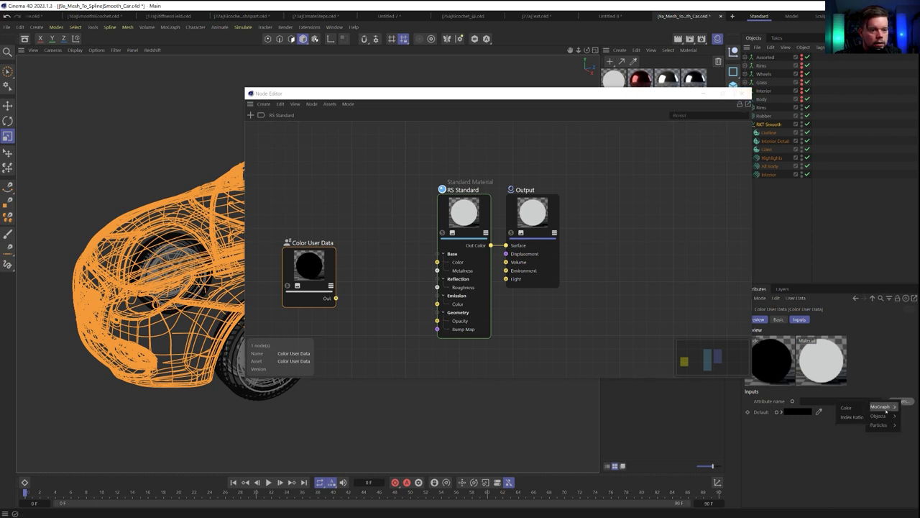
mouse_move(878, 415)
left_click(836, 427)
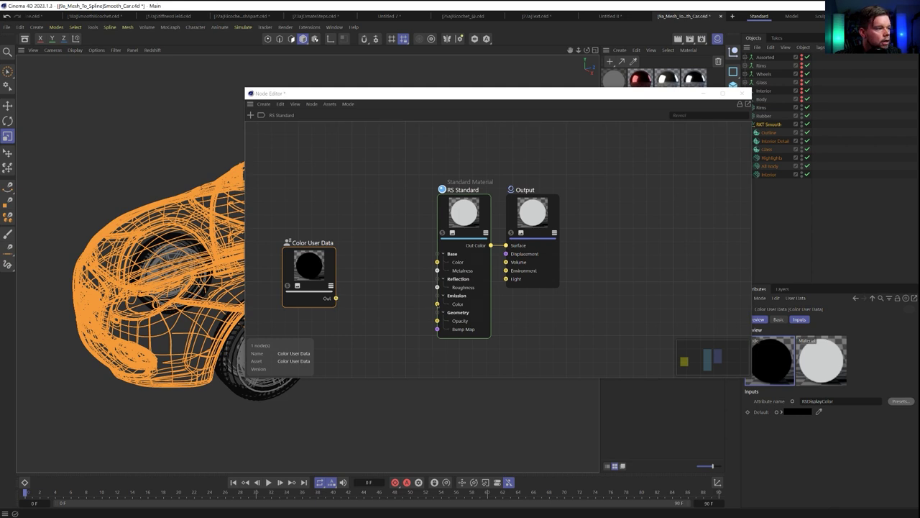
left_click_drag(336, 298, 437, 303)
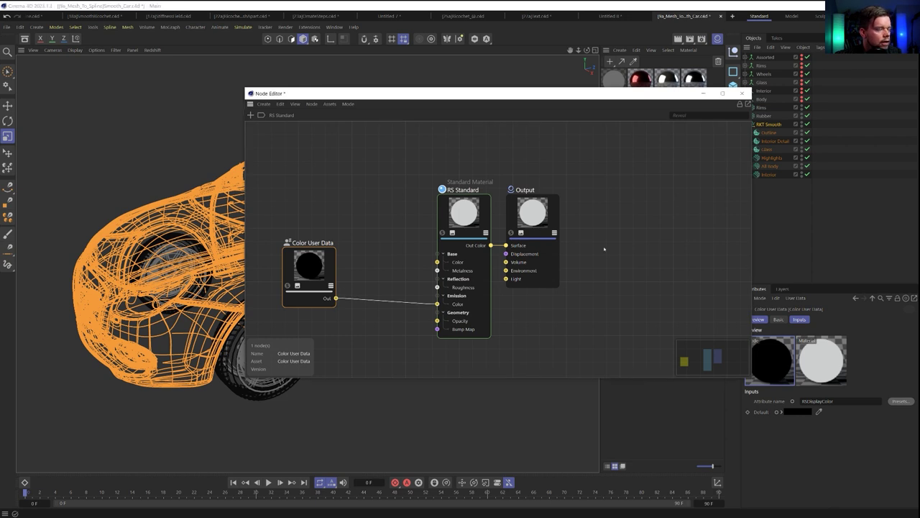
Close the Node Editor, apply the RS Standard material to the RKT Smooth and hide the scene's materials.
left_click(742, 93)
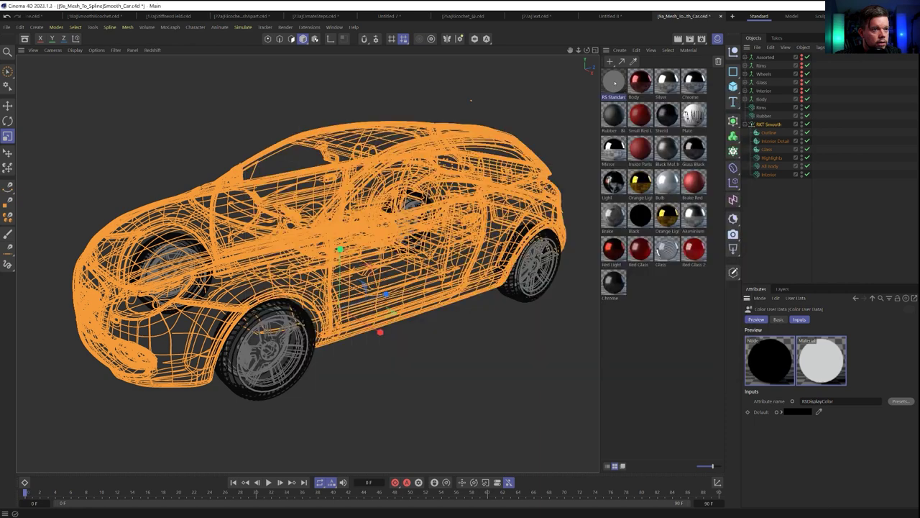
left_click_drag(766, 133, 767, 125)
left_click(717, 39)
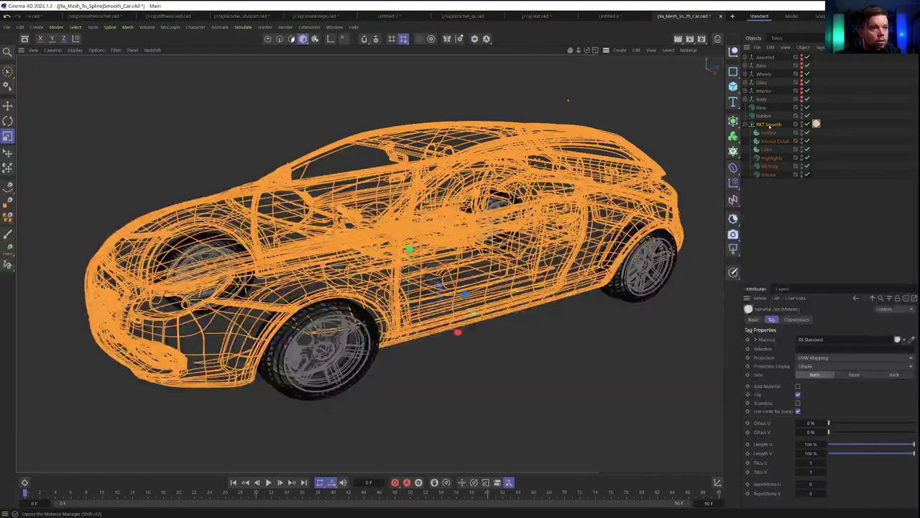
Add an RS Object render tag to the RKT Smooth and set its Curve mode to Hair Strands.
left_click(769, 125)
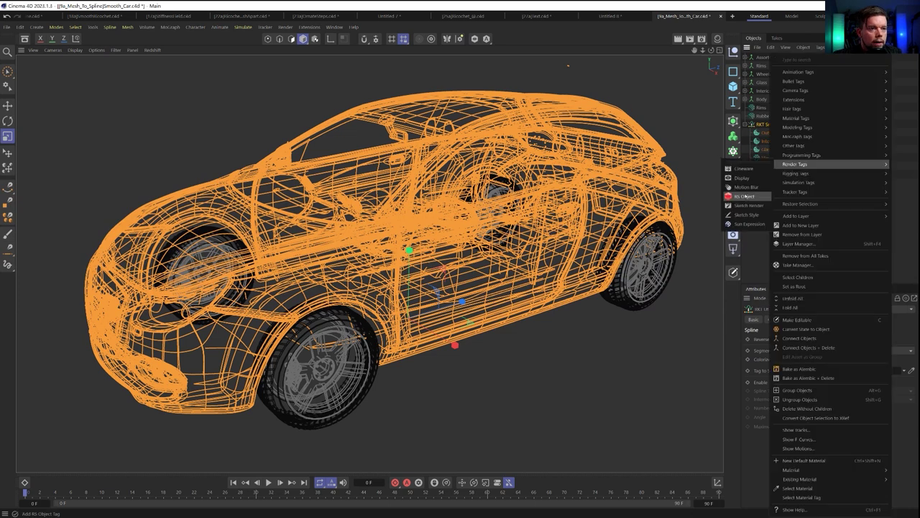
left_click(746, 197)
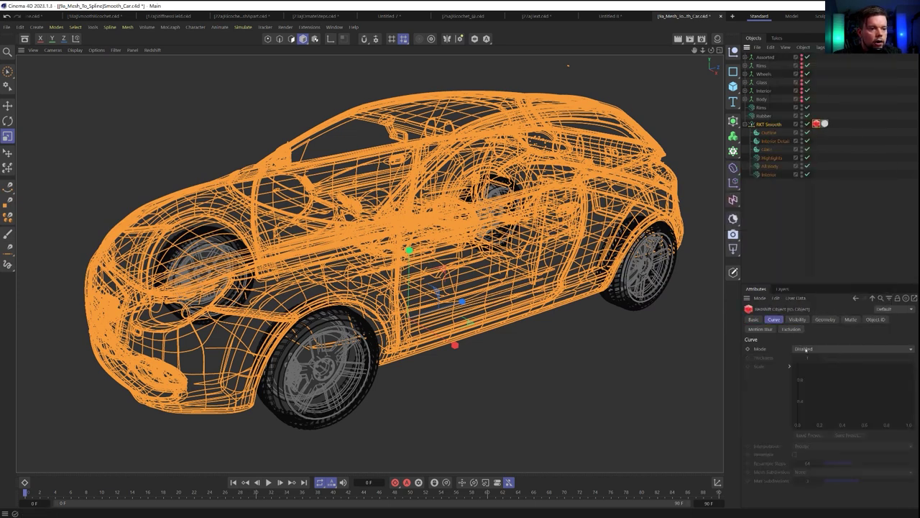
left_click(805, 349)
left_click(816, 360)
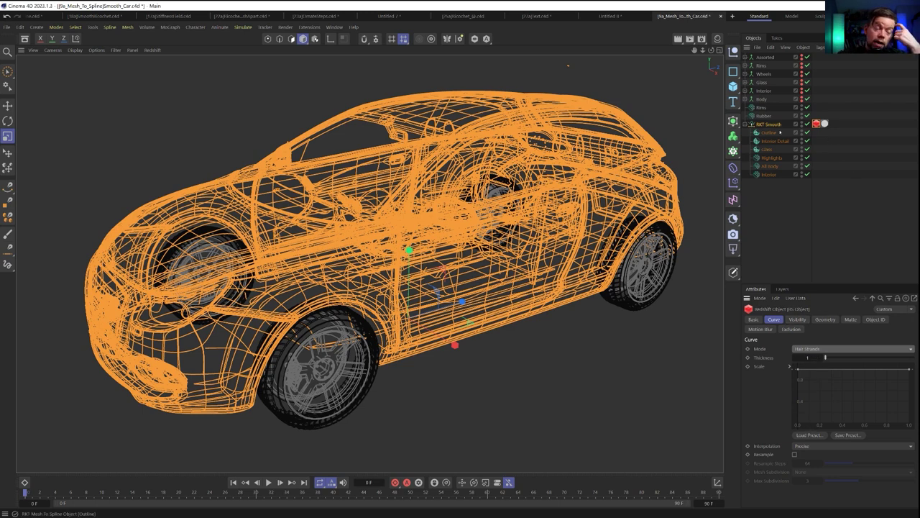
Assign the RS Object tag to the RKT Smooth's Tag to Segments field.
left_click(769, 125)
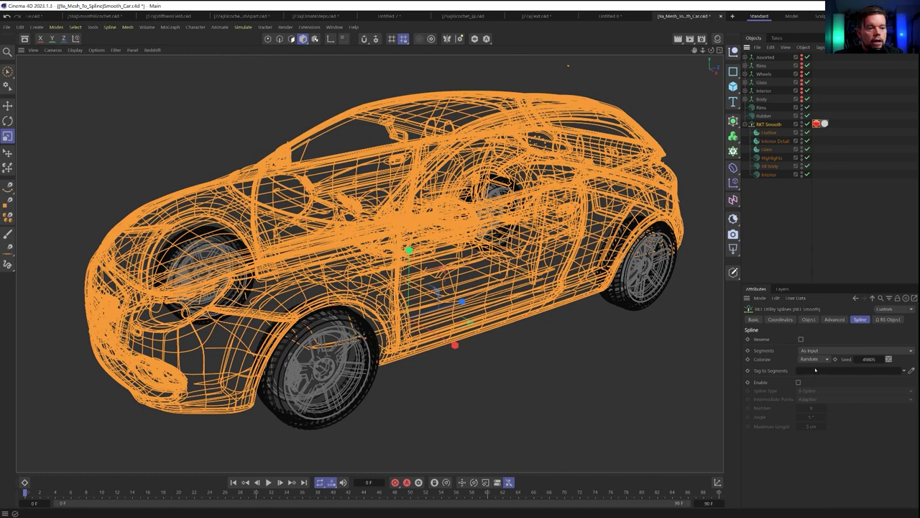
left_click_drag(818, 124, 813, 372)
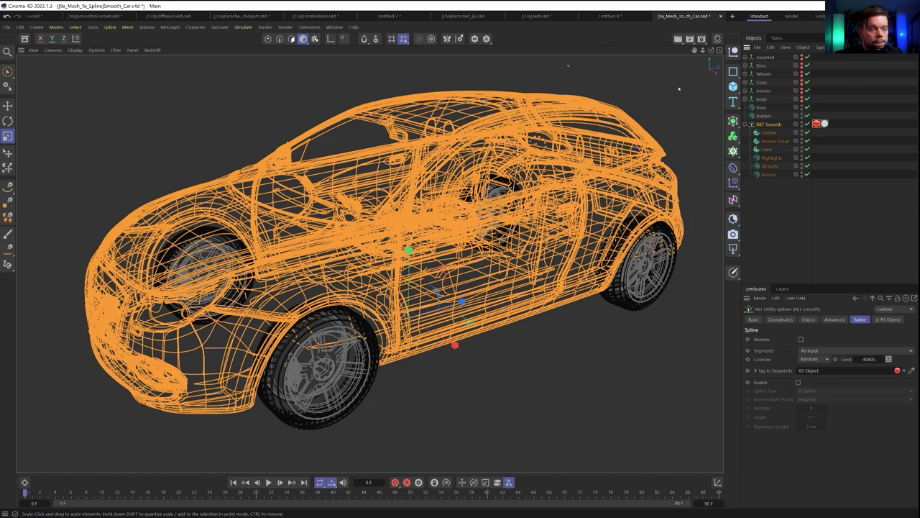
Deselect the car splines, preview their segment colors in the Redshift RenderView, and close the render window.
left_click(338, 27)
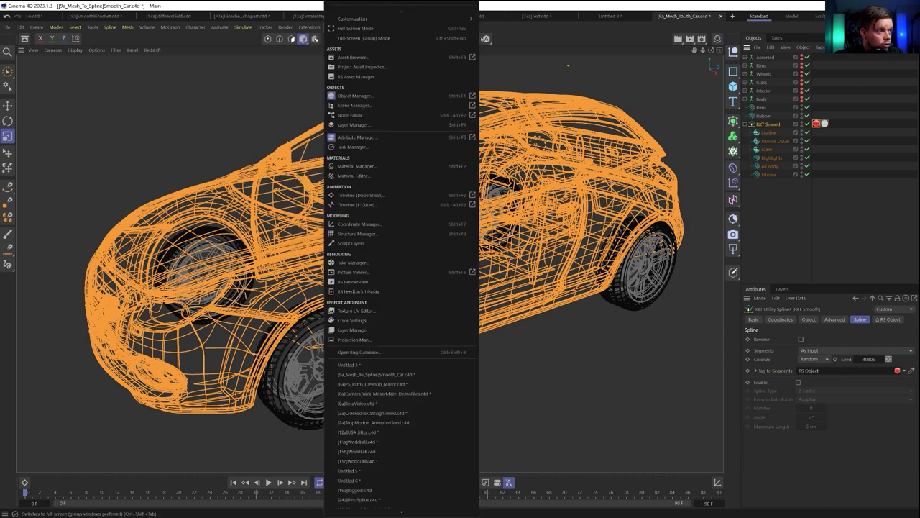
left_click(535, 39)
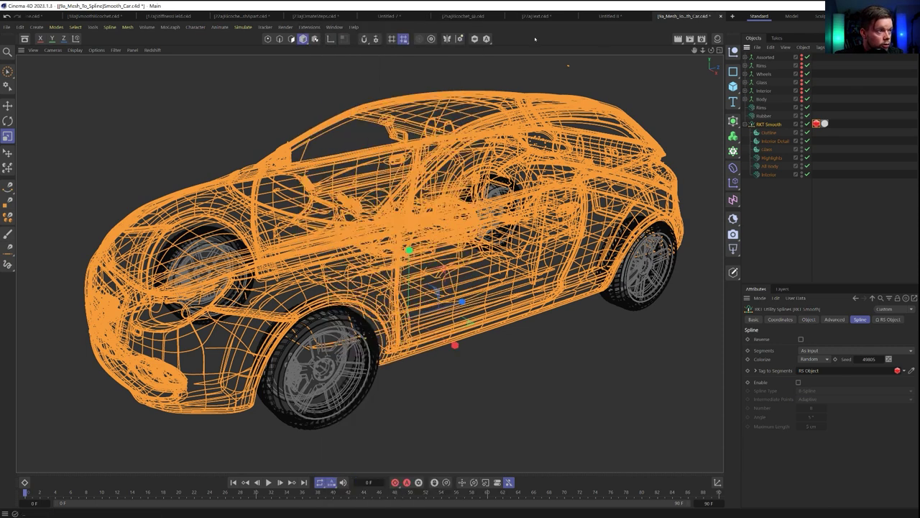
left_click(772, 212)
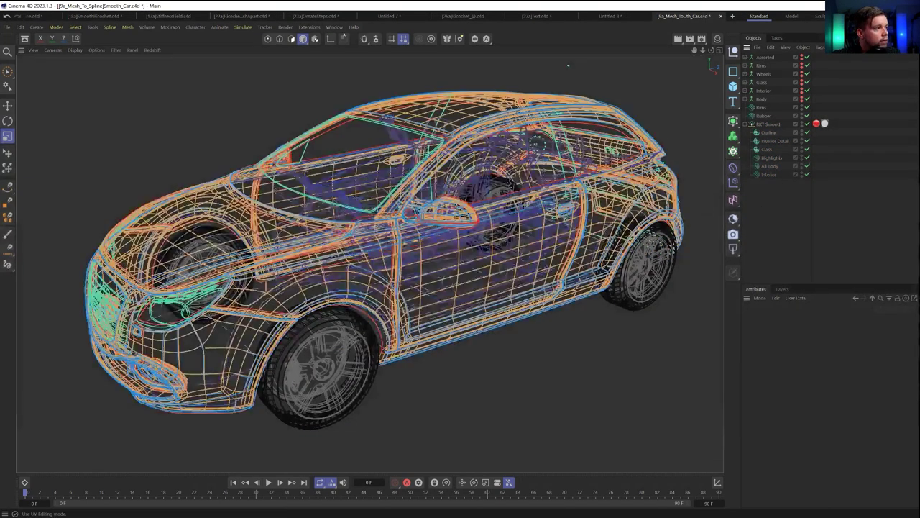
left_click(286, 26)
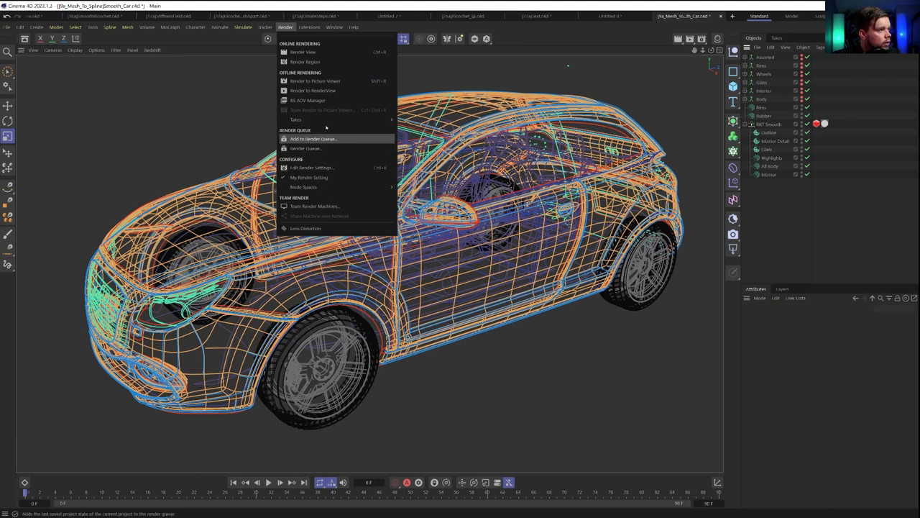
left_click(318, 91)
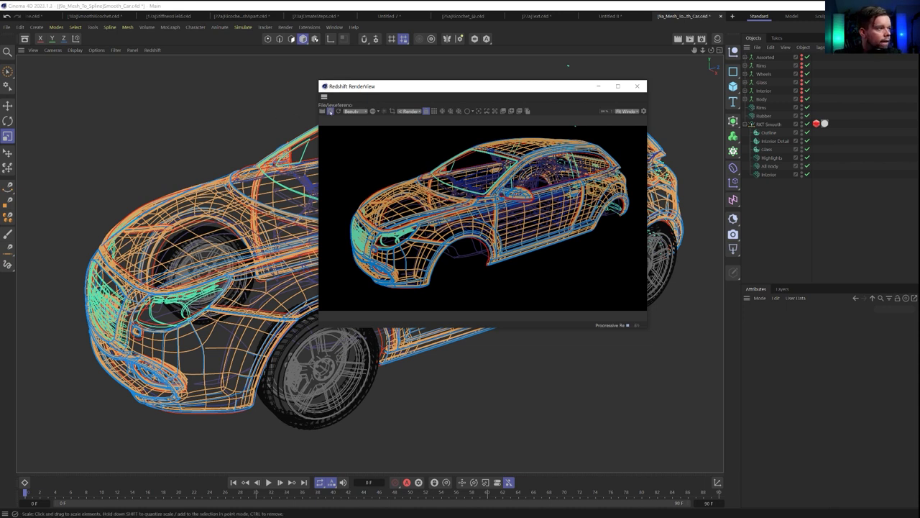
left_click(330, 111)
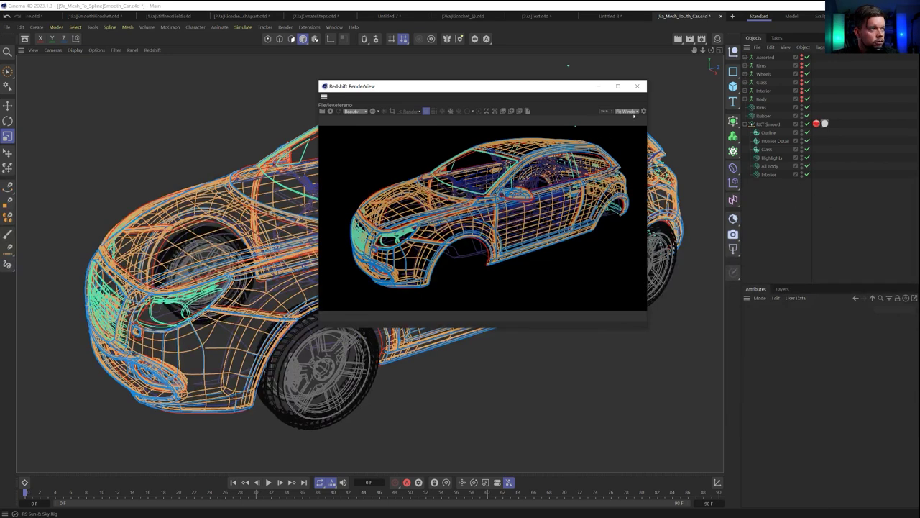
left_click(637, 86)
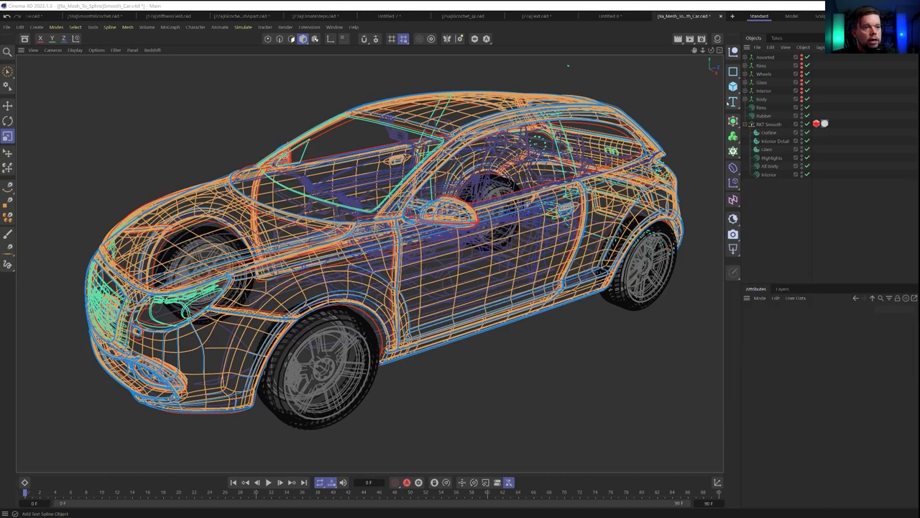
Change the scene's renderer from Redshift to another render engine and close the render settings.
left_click(701, 39)
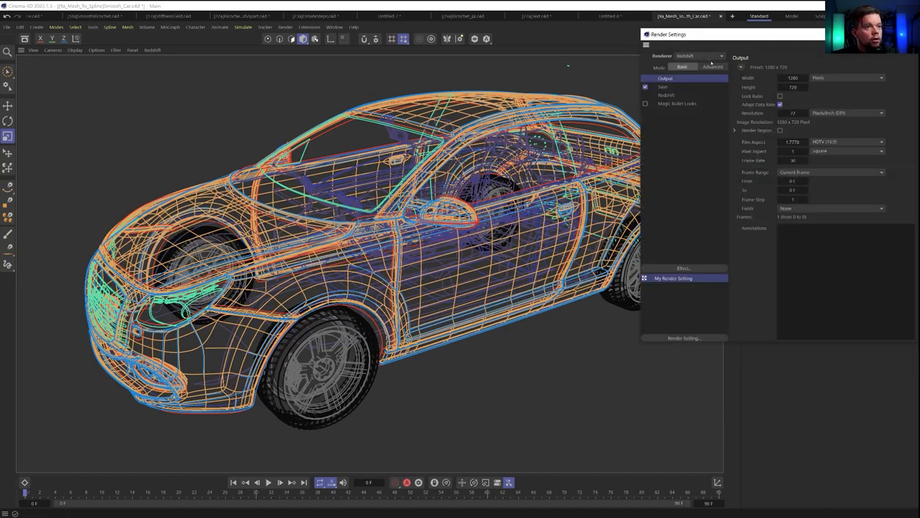
left_click(703, 56)
left_click(701, 74)
left_click(908, 35)
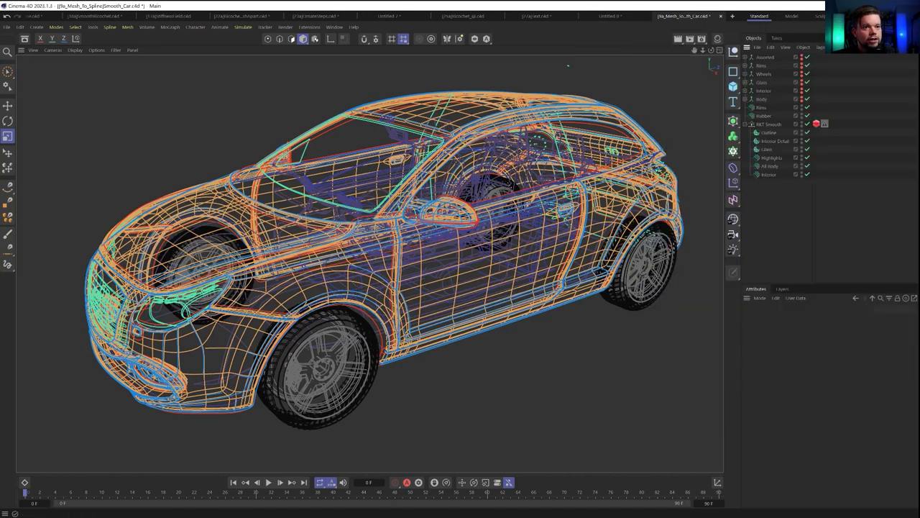
Make the RKT Smooth editable, expand it to check the RS Object tags on its child splines, and undo the conversion.
left_click(768, 124)
key("c")
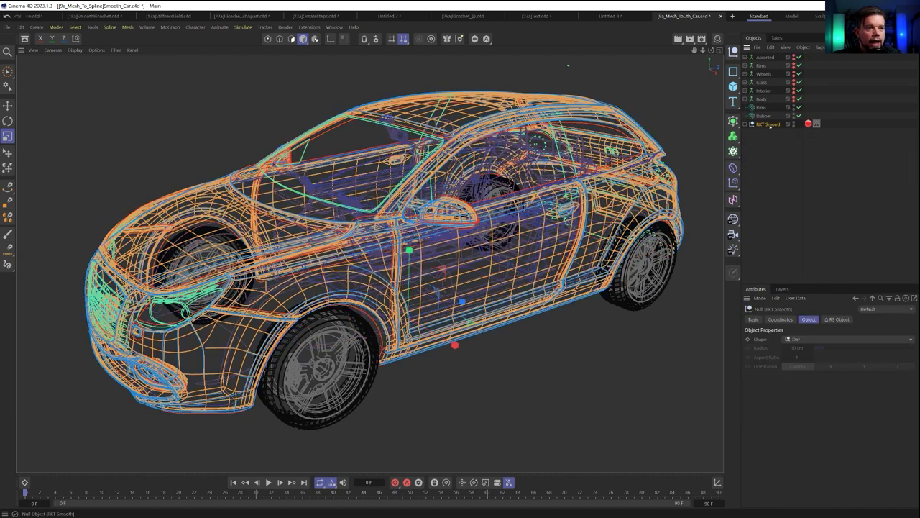
left_click(746, 125)
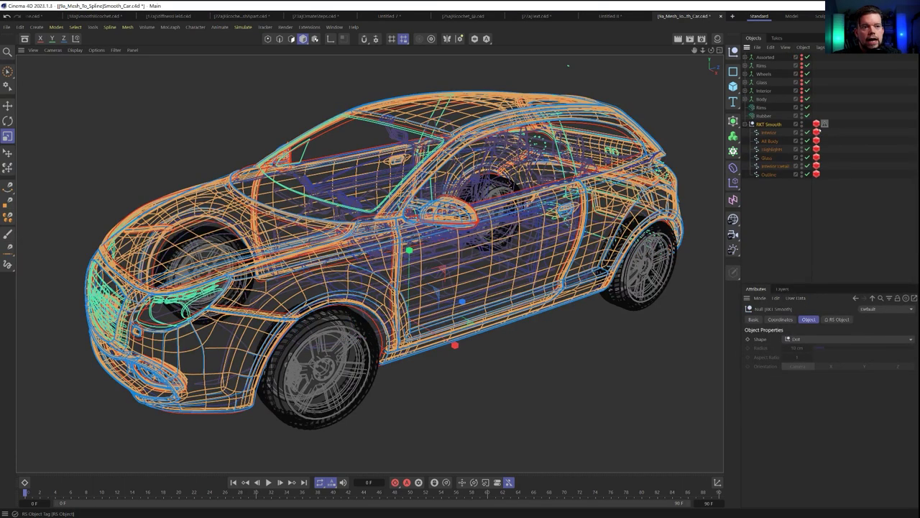
key("ctrl+z")
left_click(856, 189)
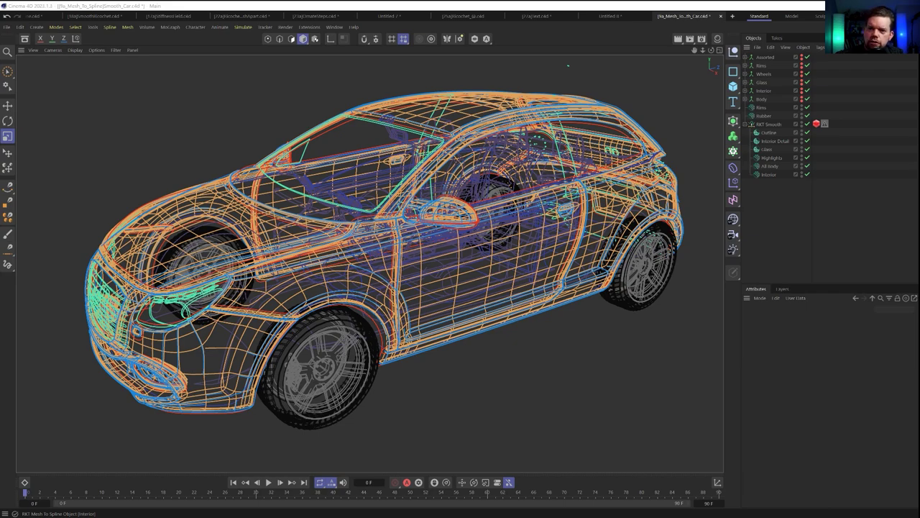
left_click_drag(431, 245, 474, 266, "alt")
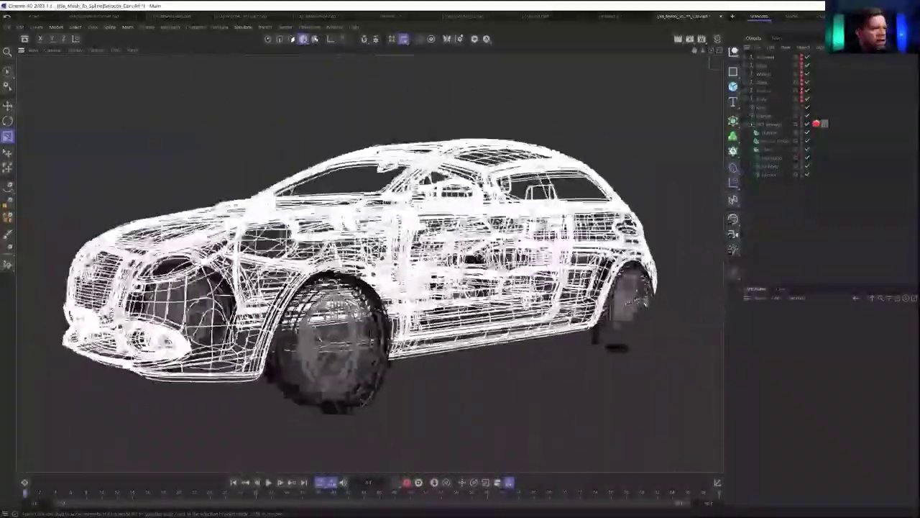
left_click_drag(302, 238, 513, 103, "alt")
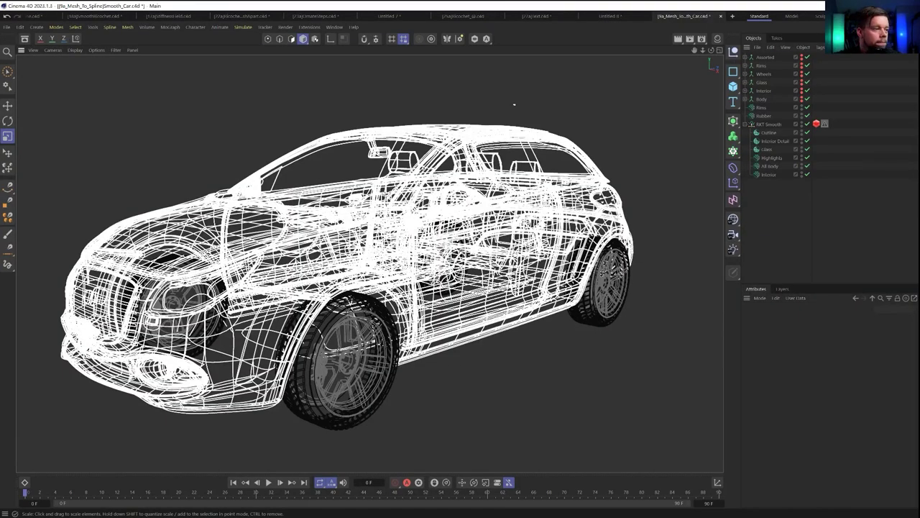
mouse_move(515, 104)
left_mouse_down("alt")
mouse_move(503, 103)
mouse_move(518, 107)
mouse_move(529, 96)
mouse_move(520, 111)
mouse_move(507, 108)
left_mouse_up("alt")
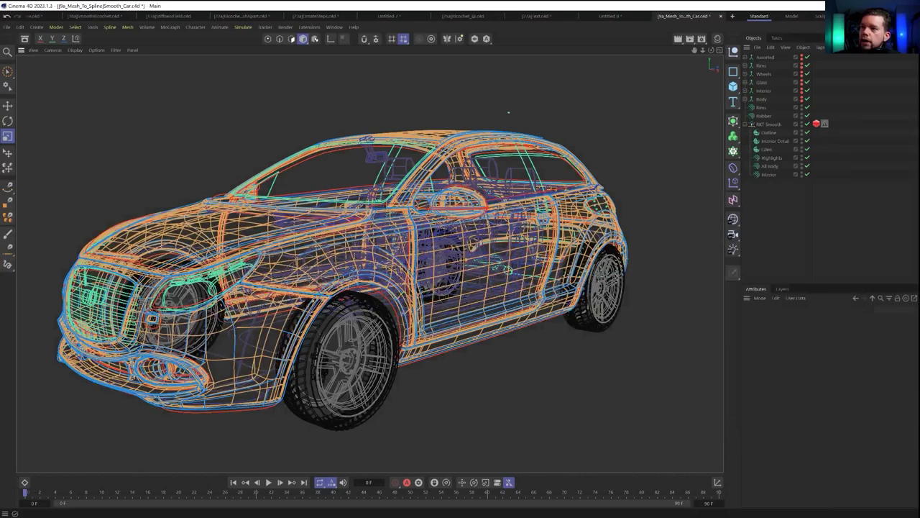
mouse_move(508, 112)
left_mouse_down("alt")
mouse_move(530, 101)
mouse_move(520, 103)
left_mouse_up("alt")
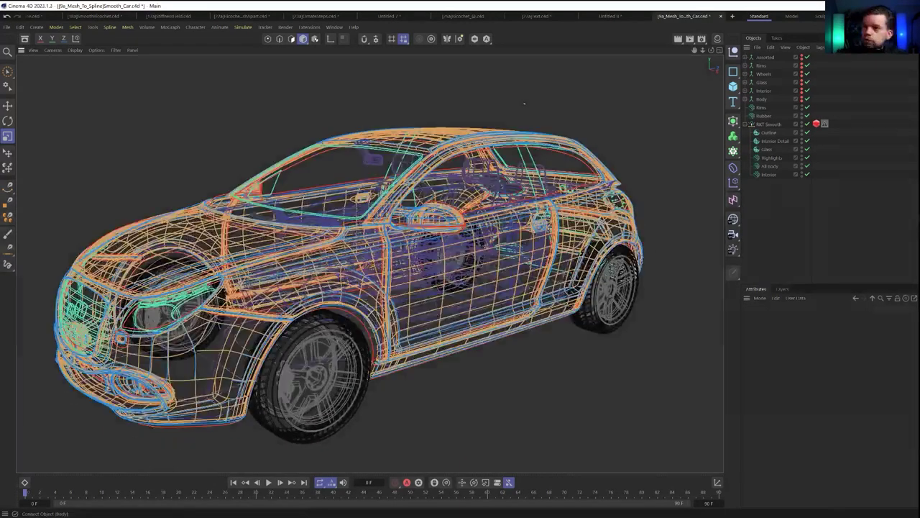